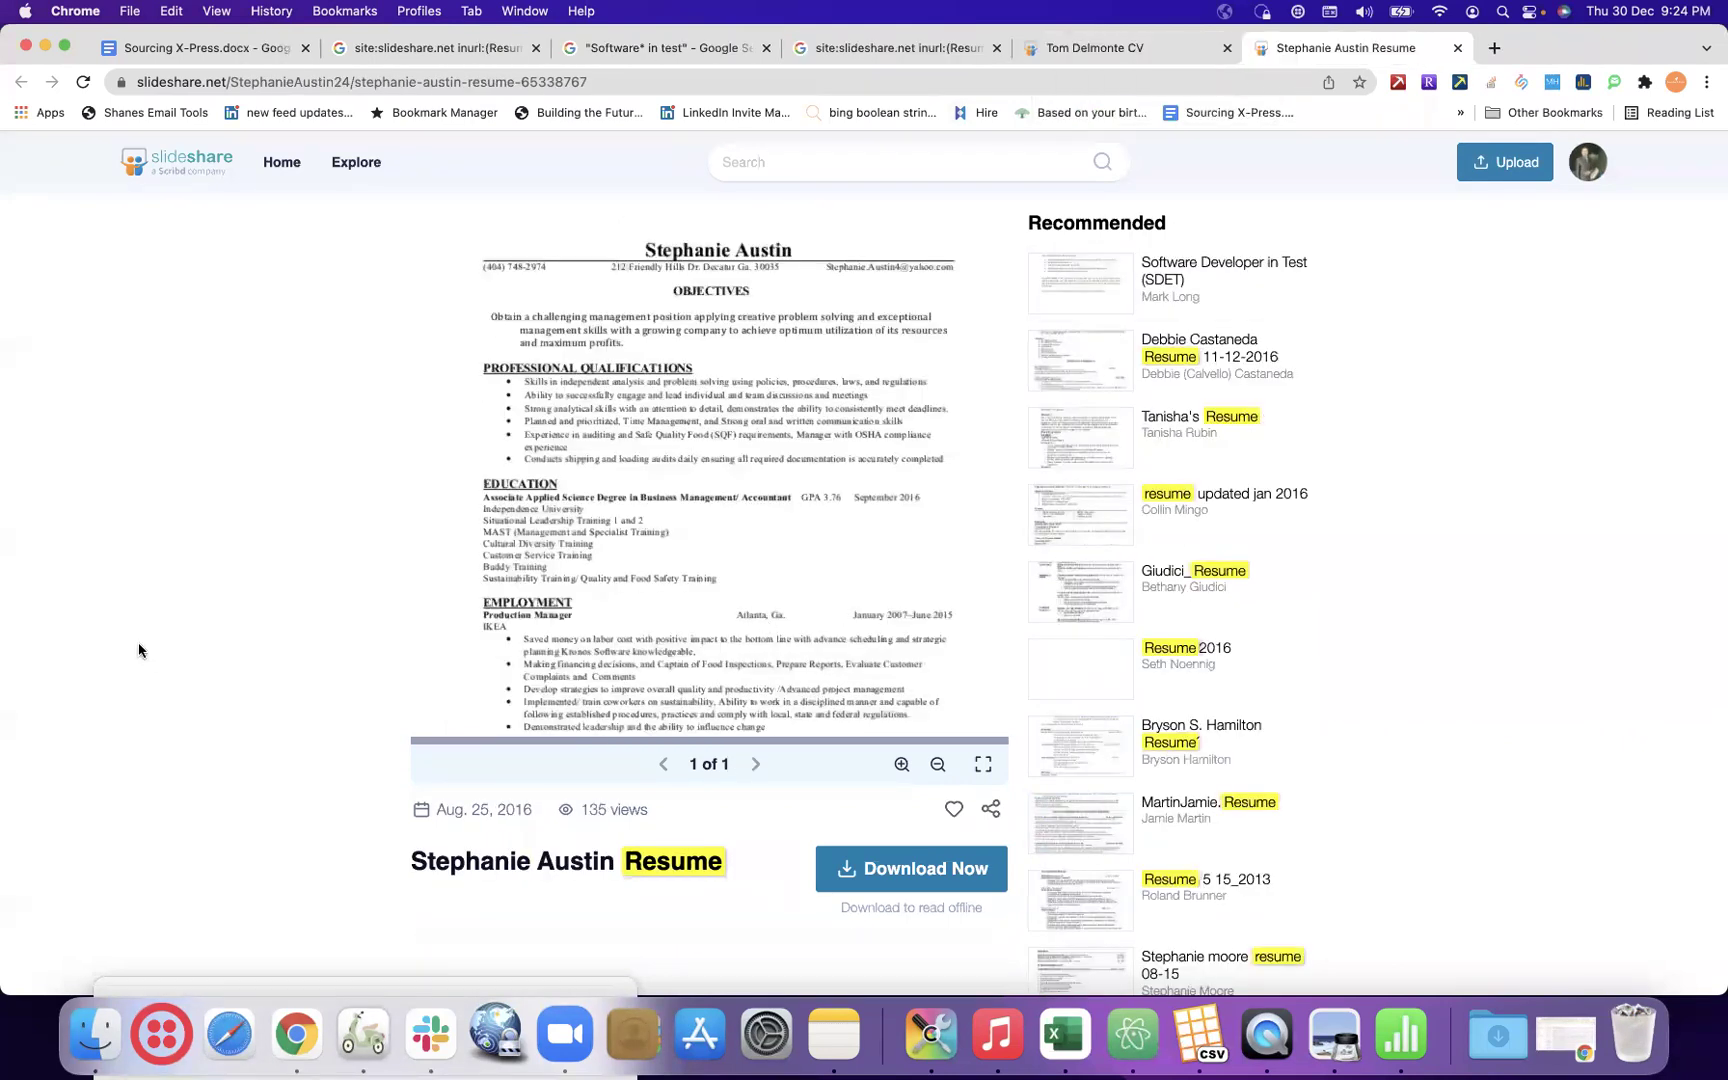
- Review the long query listing the SDET title variants, and close its search tab along with the "Software* in test" one
scroll(139, 650, "down", 5)
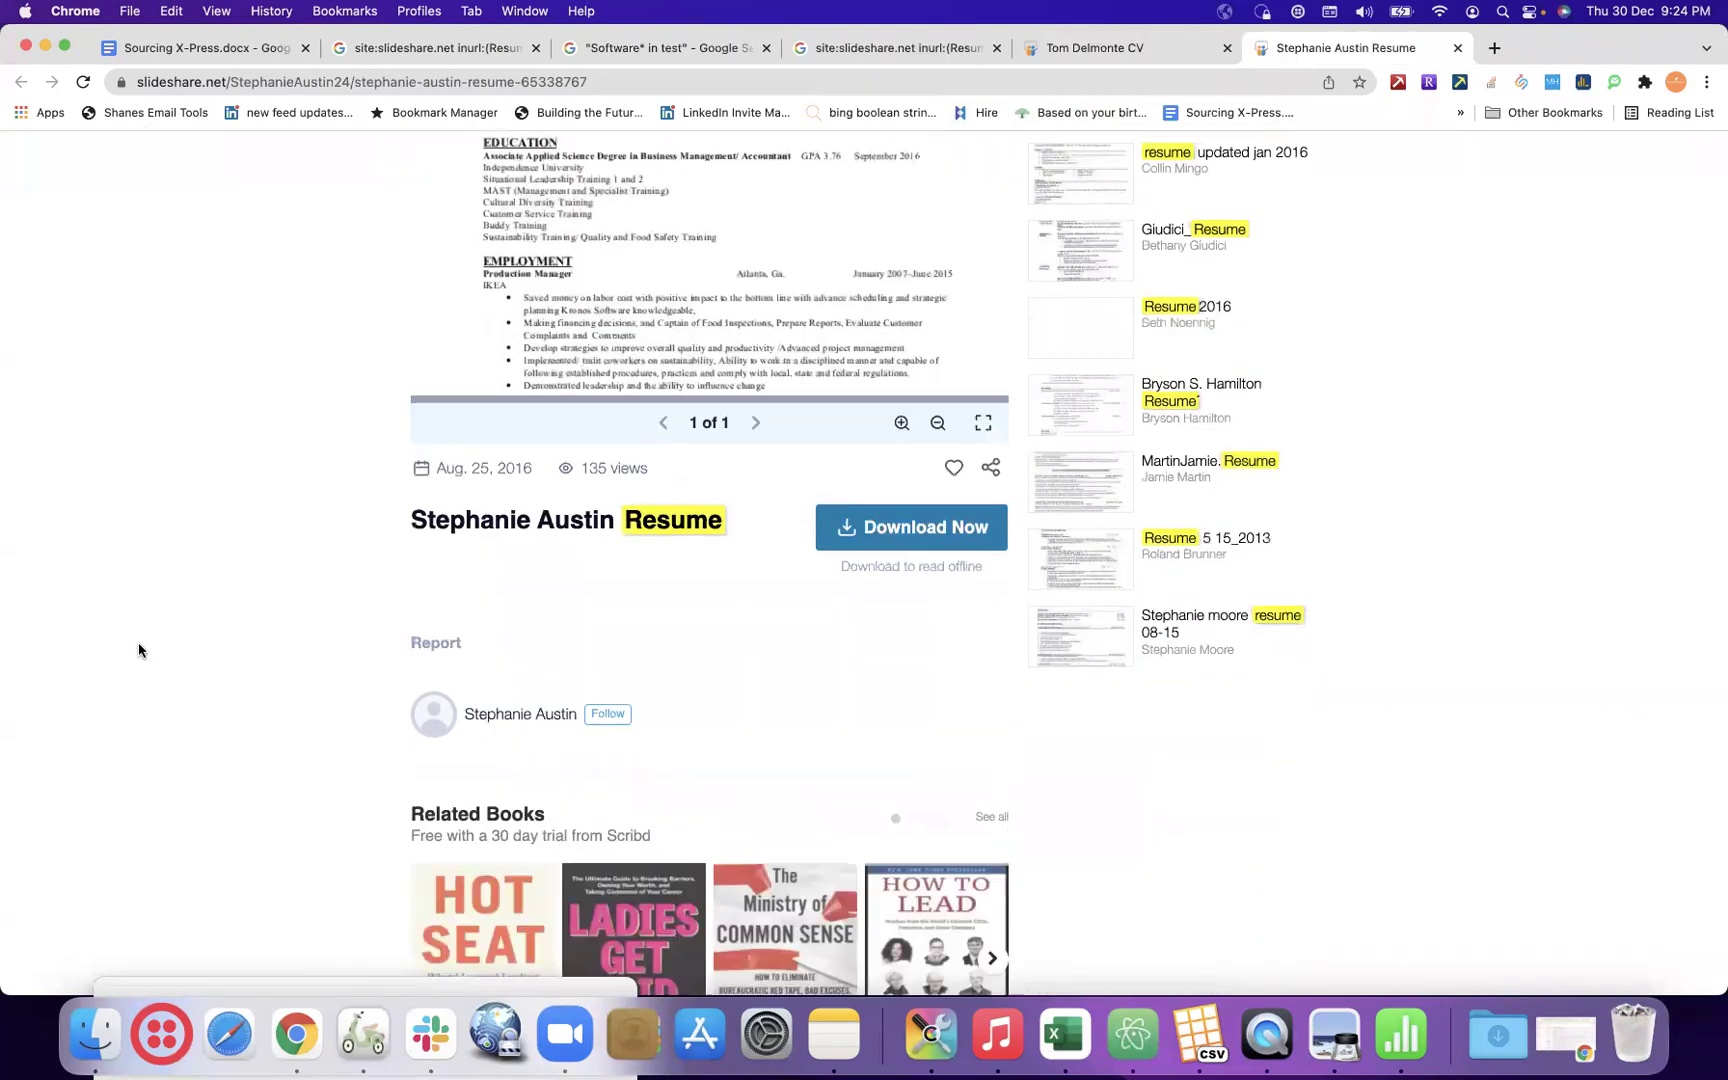
left_click(666, 50)
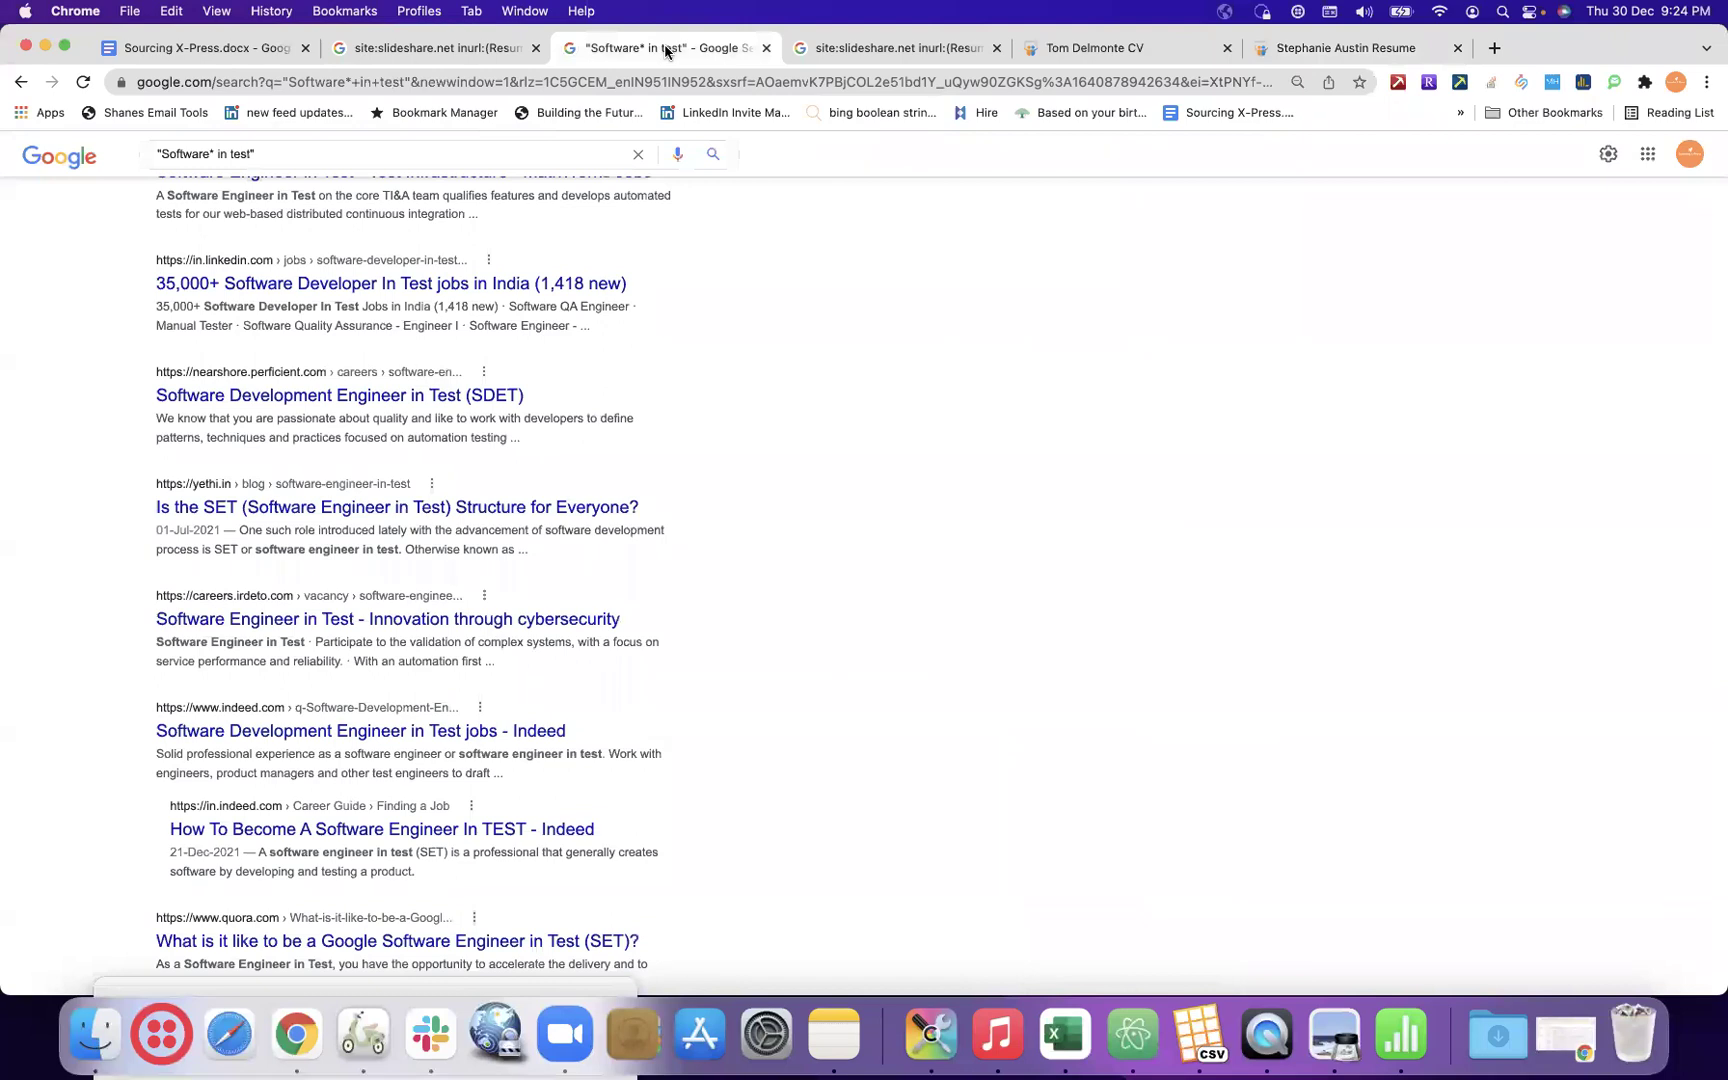
left_click(427, 50)
left_click(325, 170)
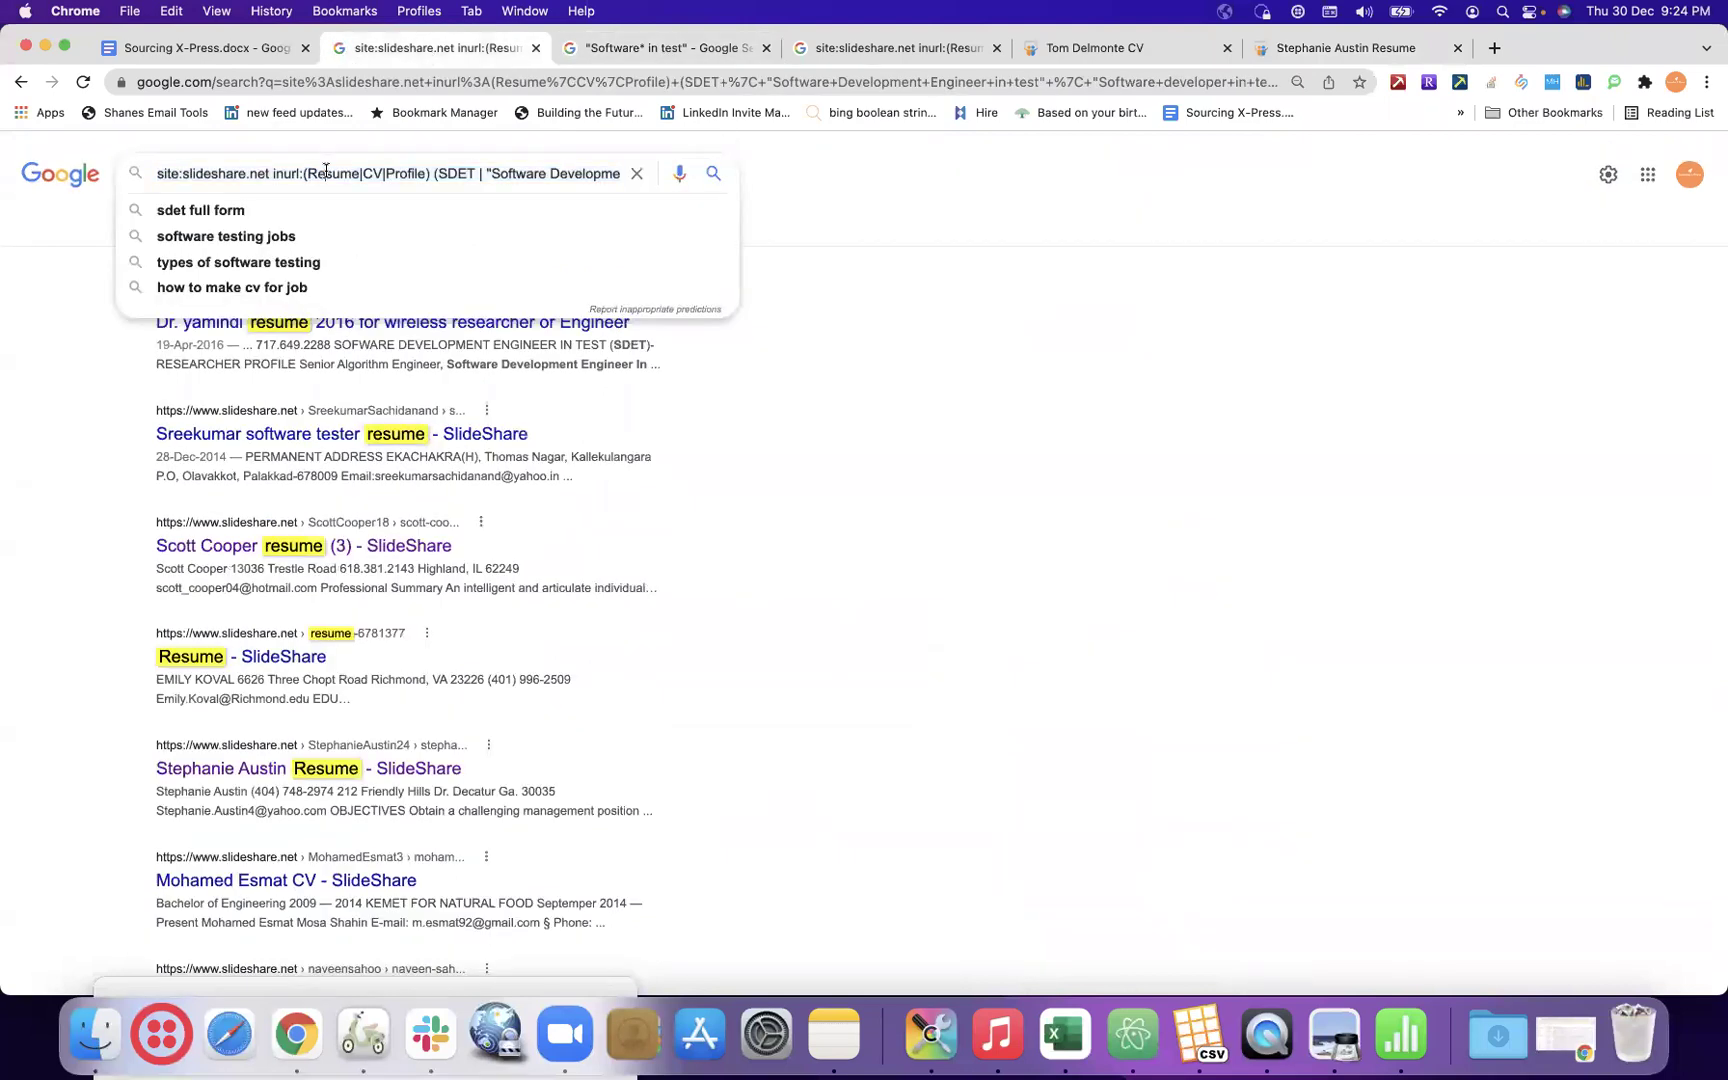
scroll(497, 170, "right", 10)
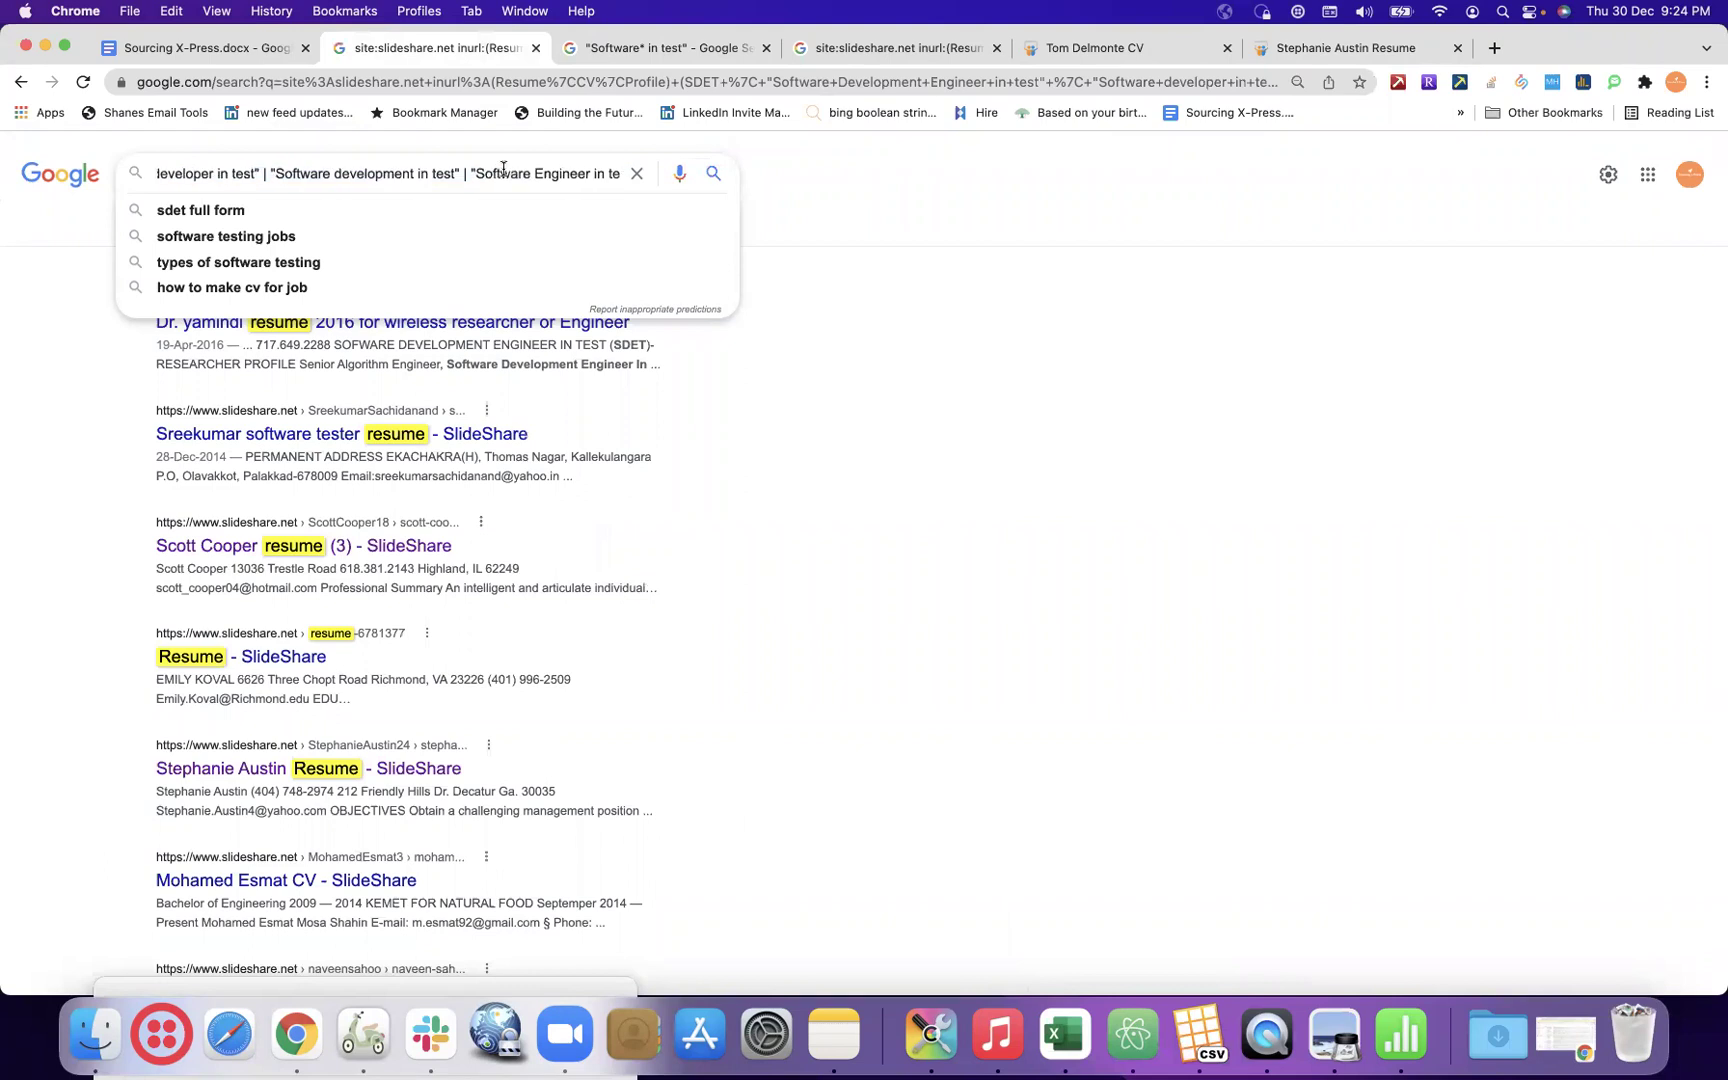
left_click(538, 50)
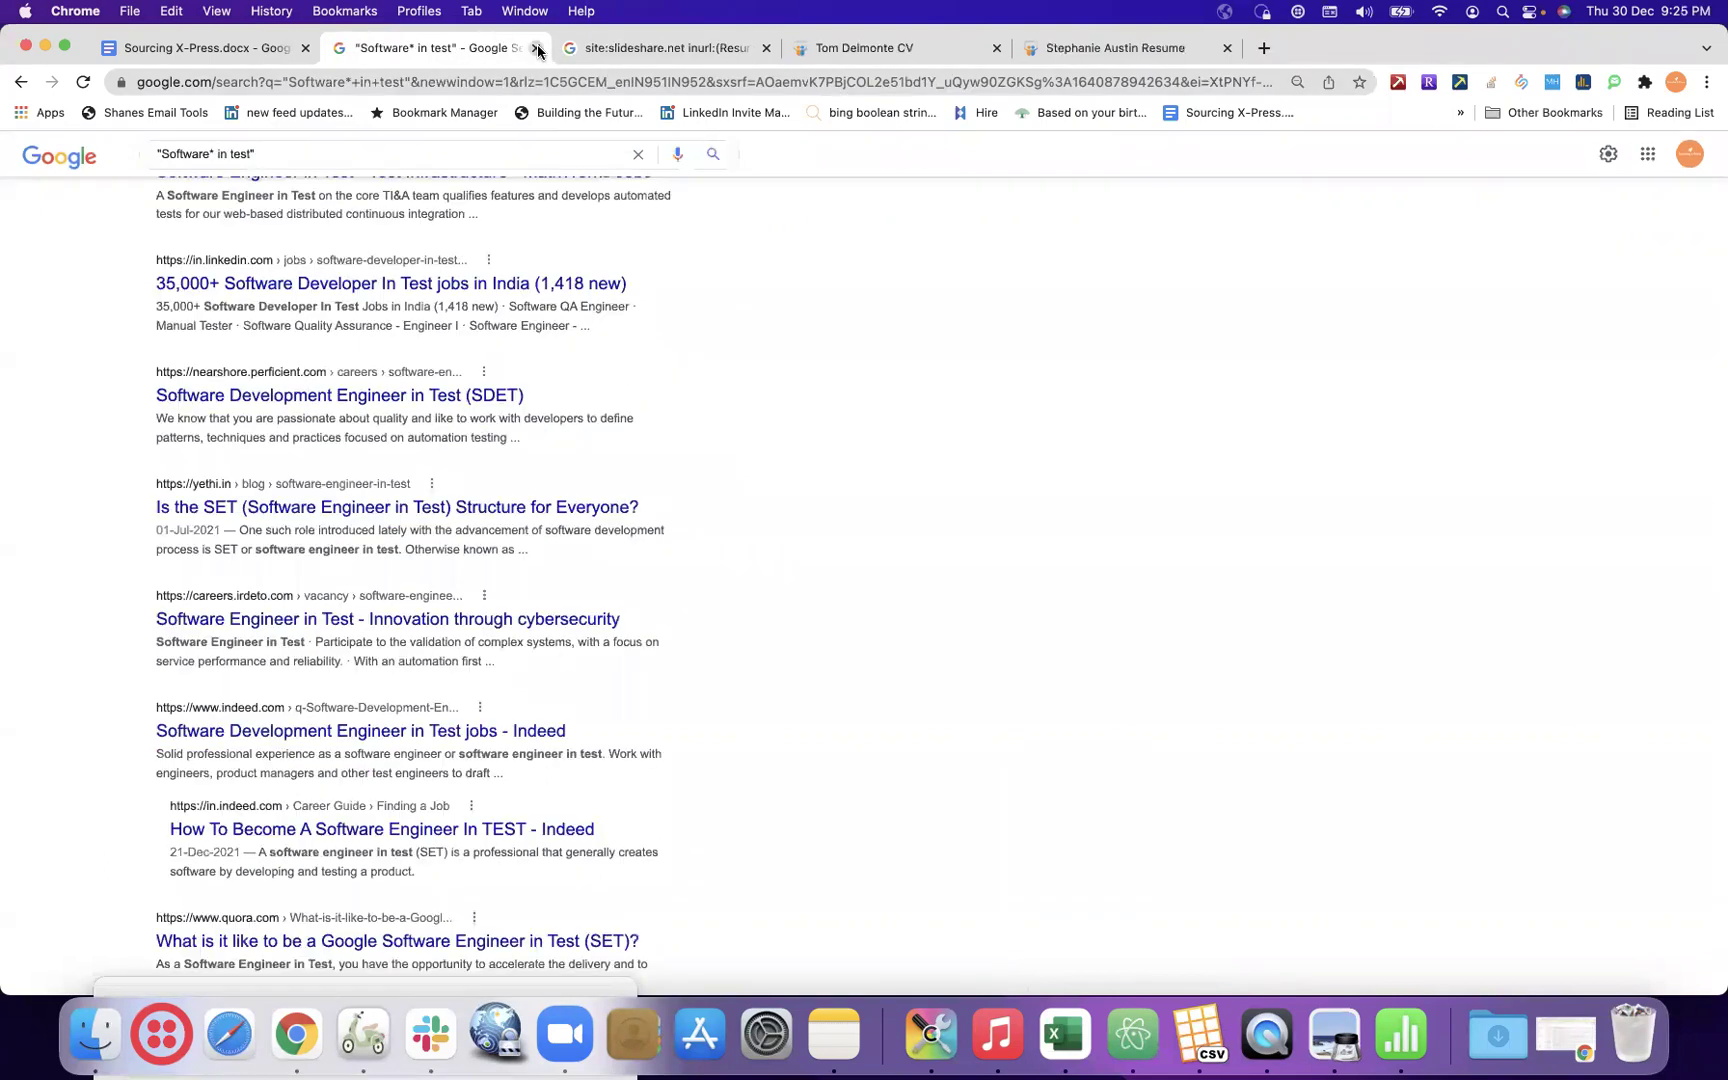
left_click(538, 50)
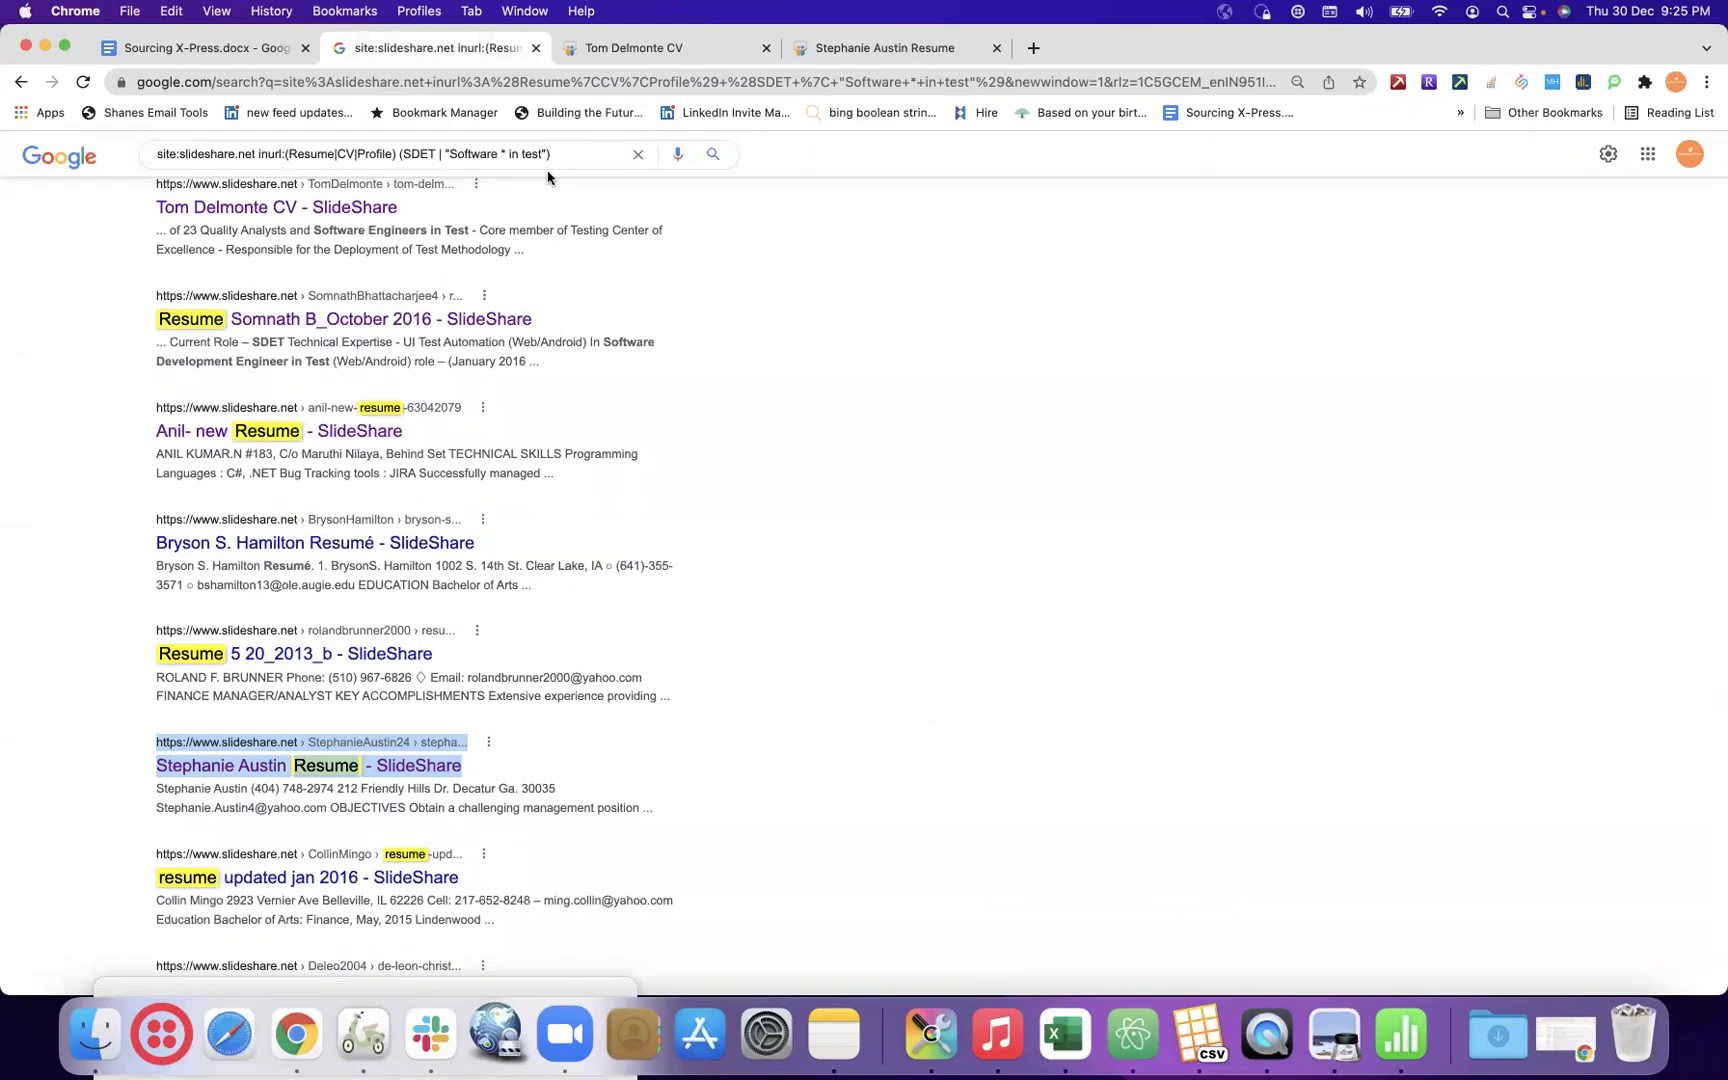
- Remove "in" from the quoted phrase of the SlideShare query so it reads "Software * test" and run the search
left_click(523, 150)
key("BackSpace")
key("BackSpace")
key("BackSpace")
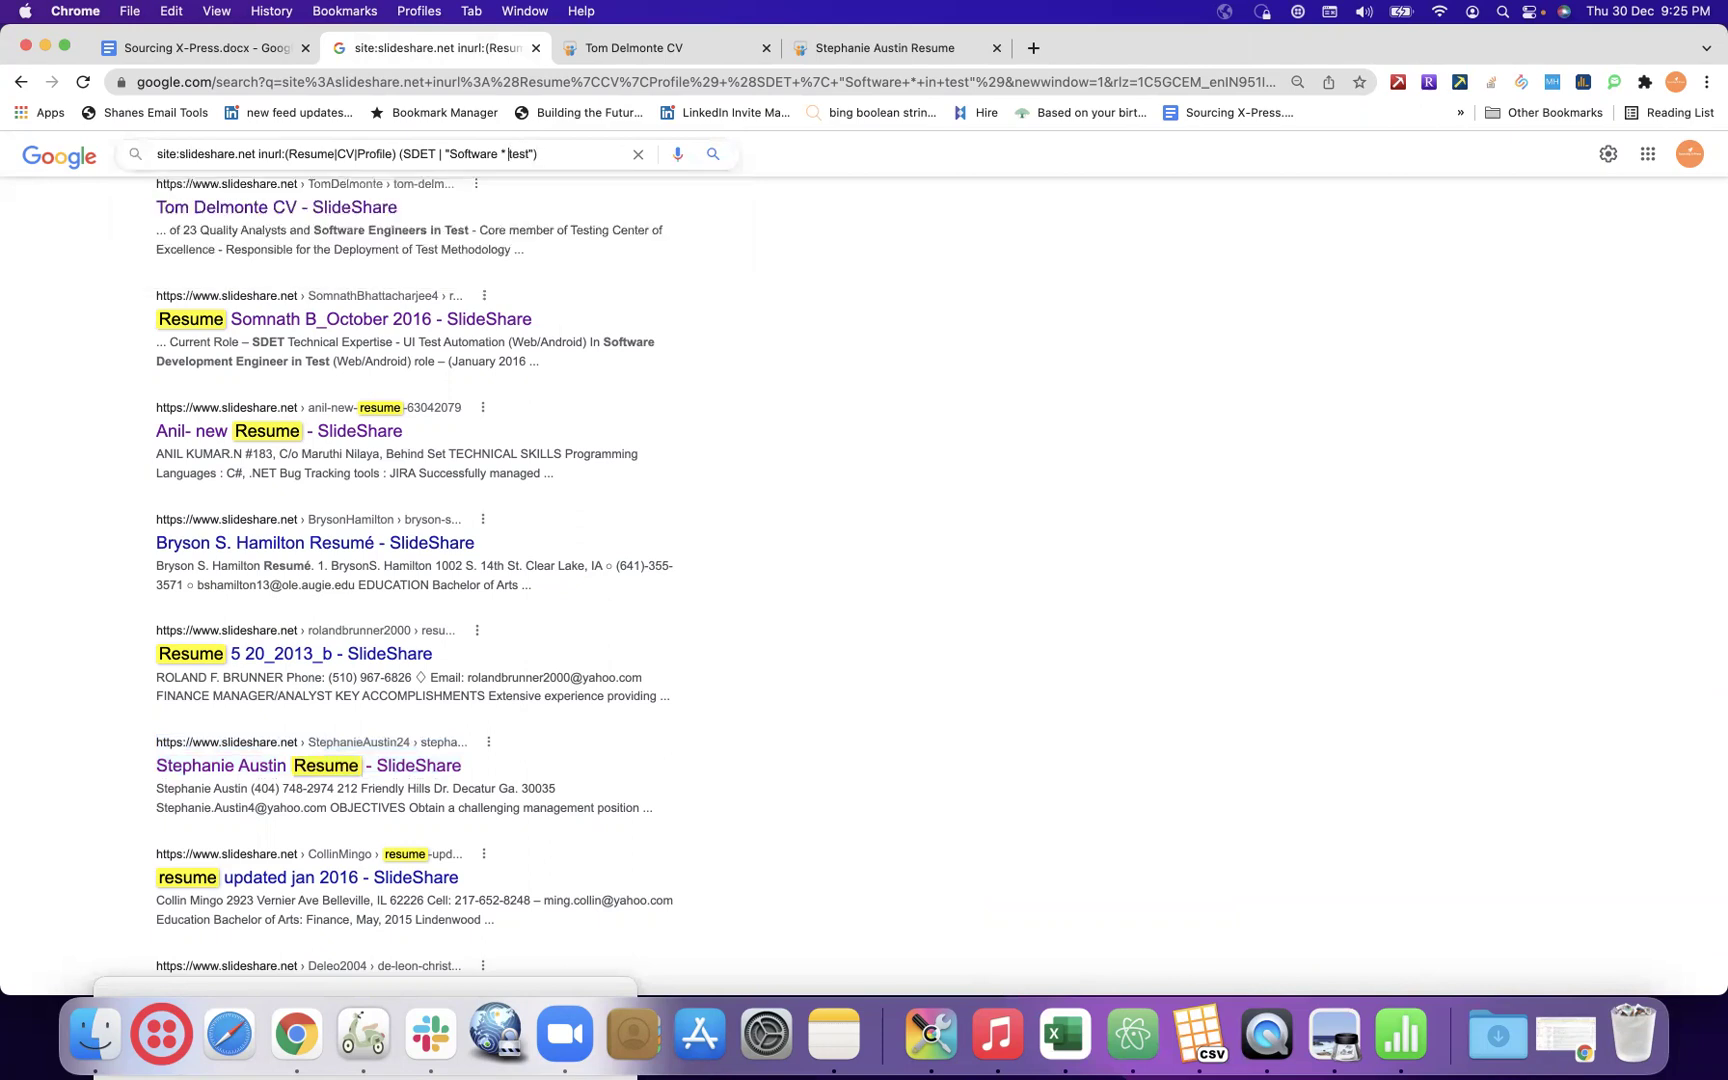
key("Return")
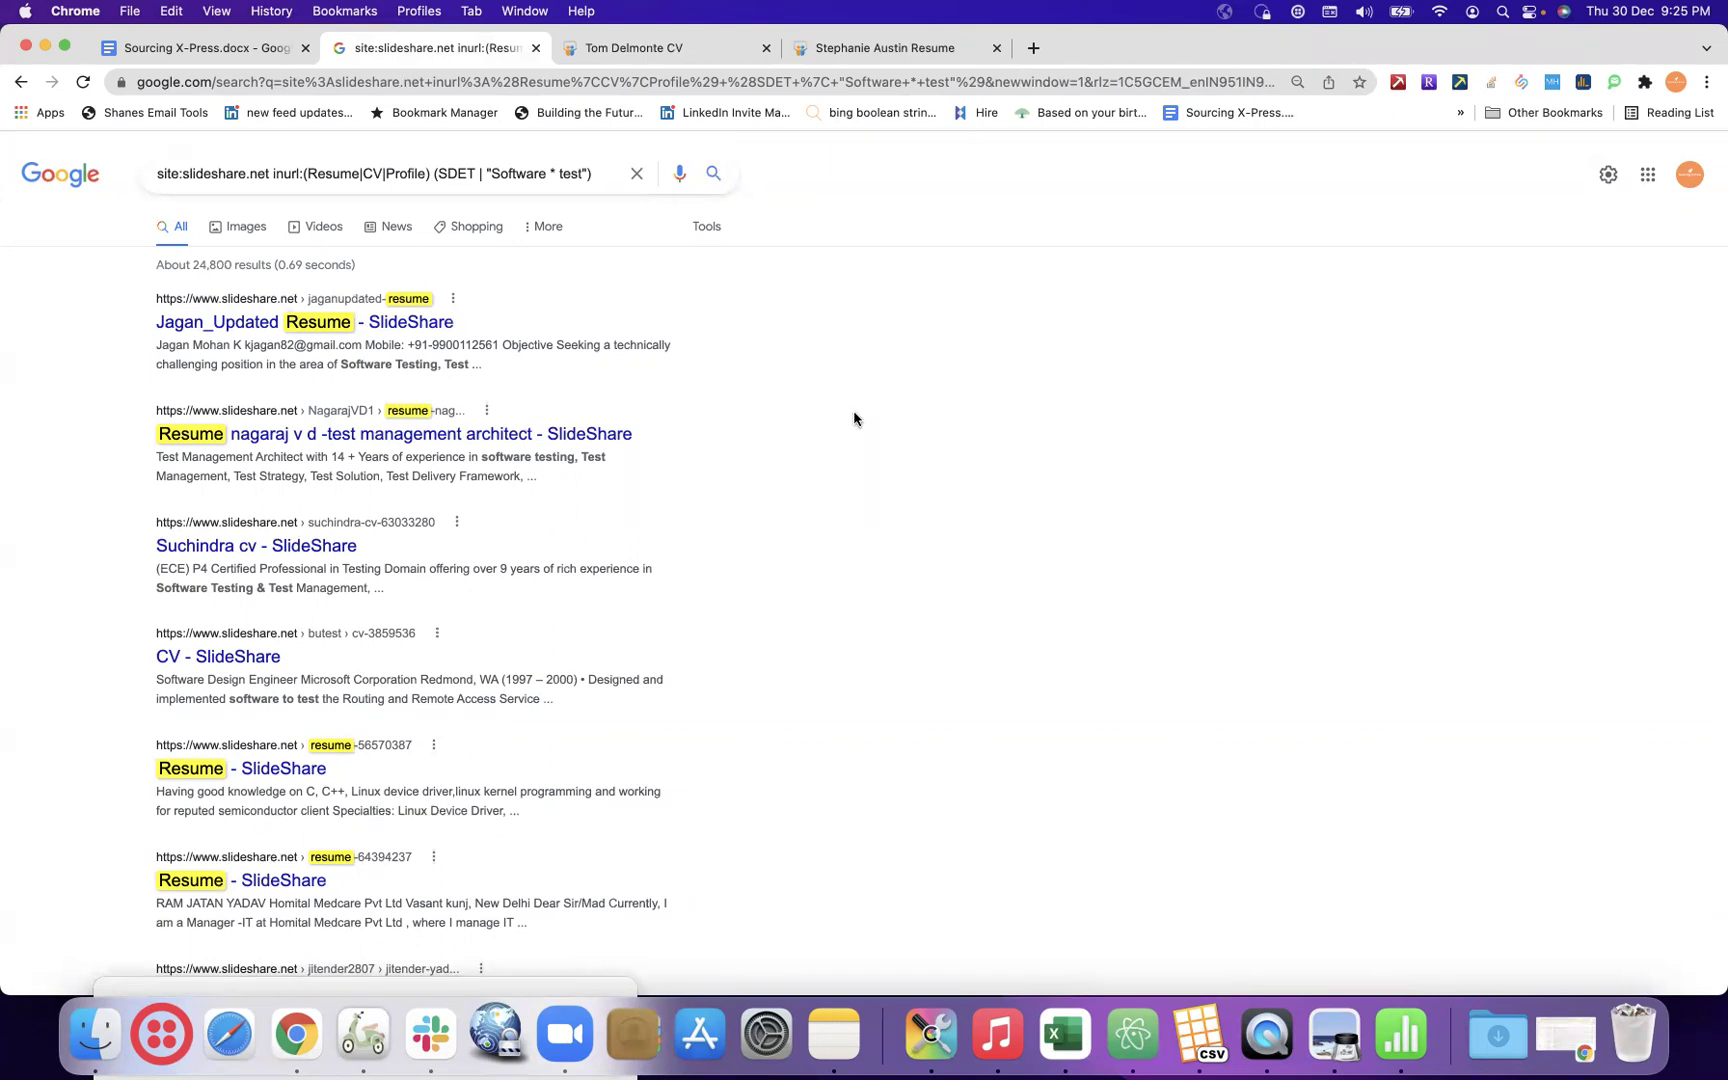
- Examine the result snippets to see which words the wildcard matches between "Software" and "test"
scroll(853, 418, "down", 2)
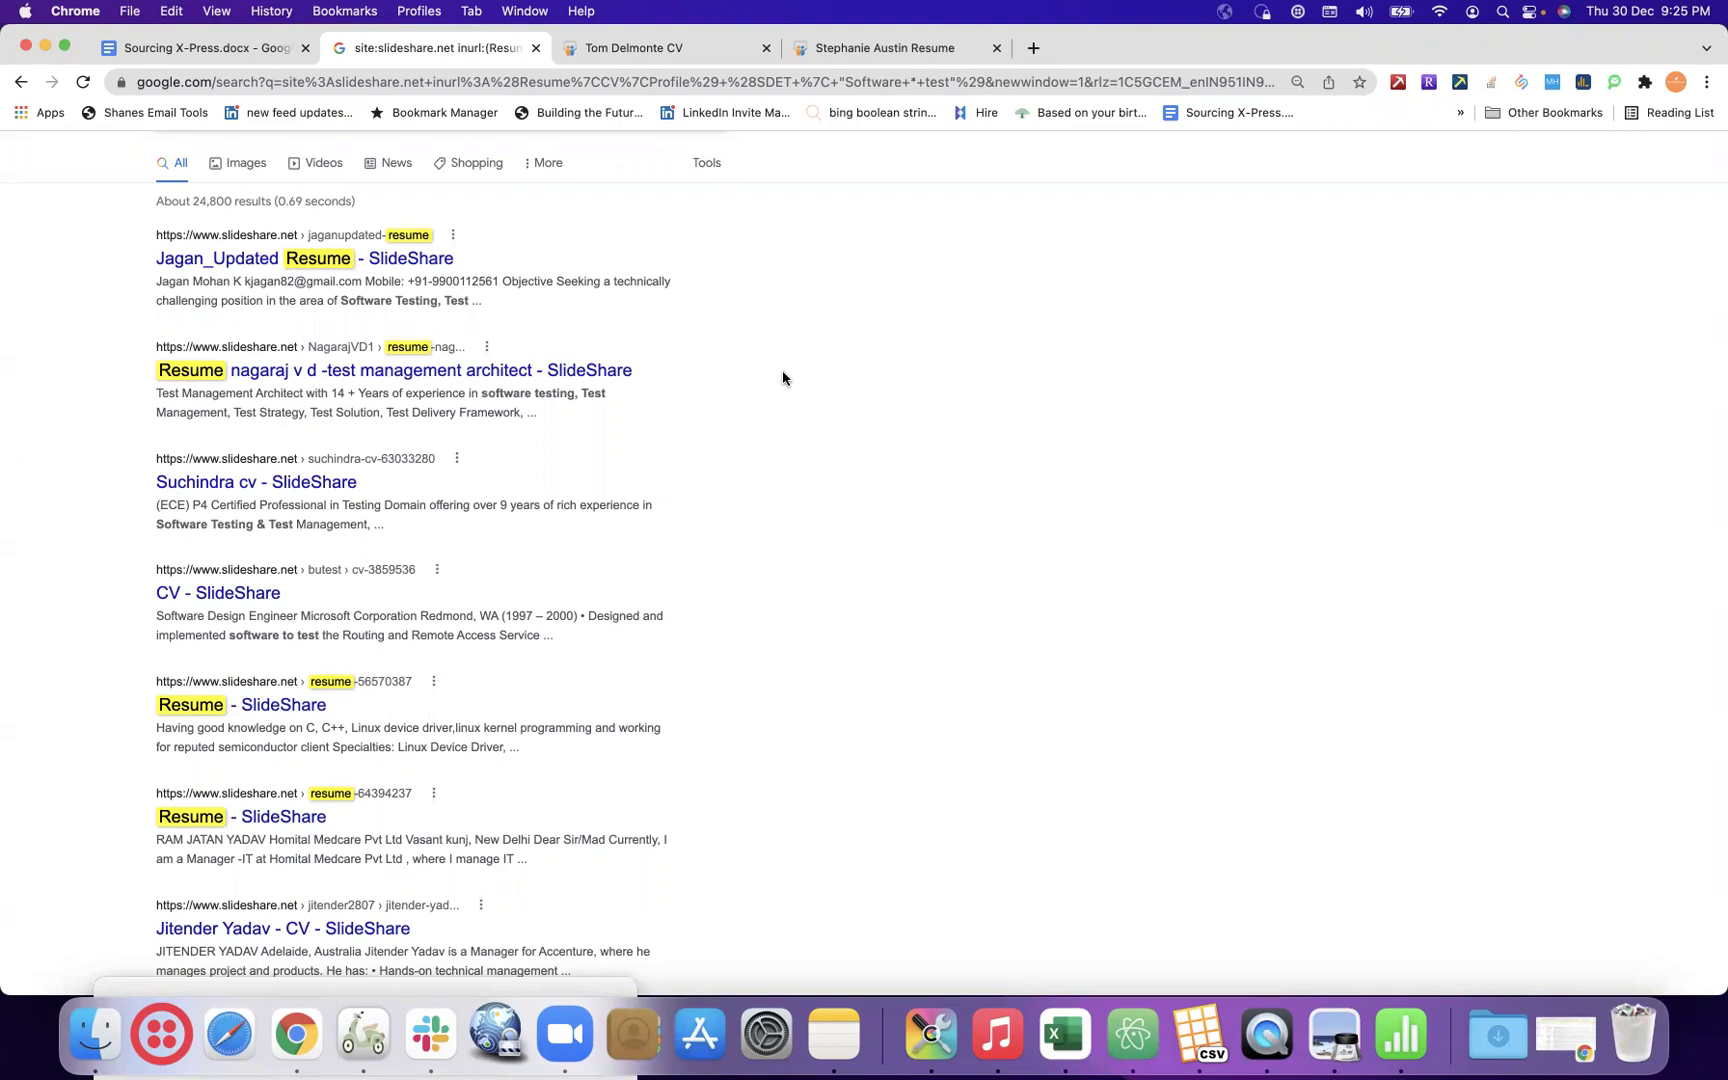
scroll(879, 686, "down", 10)
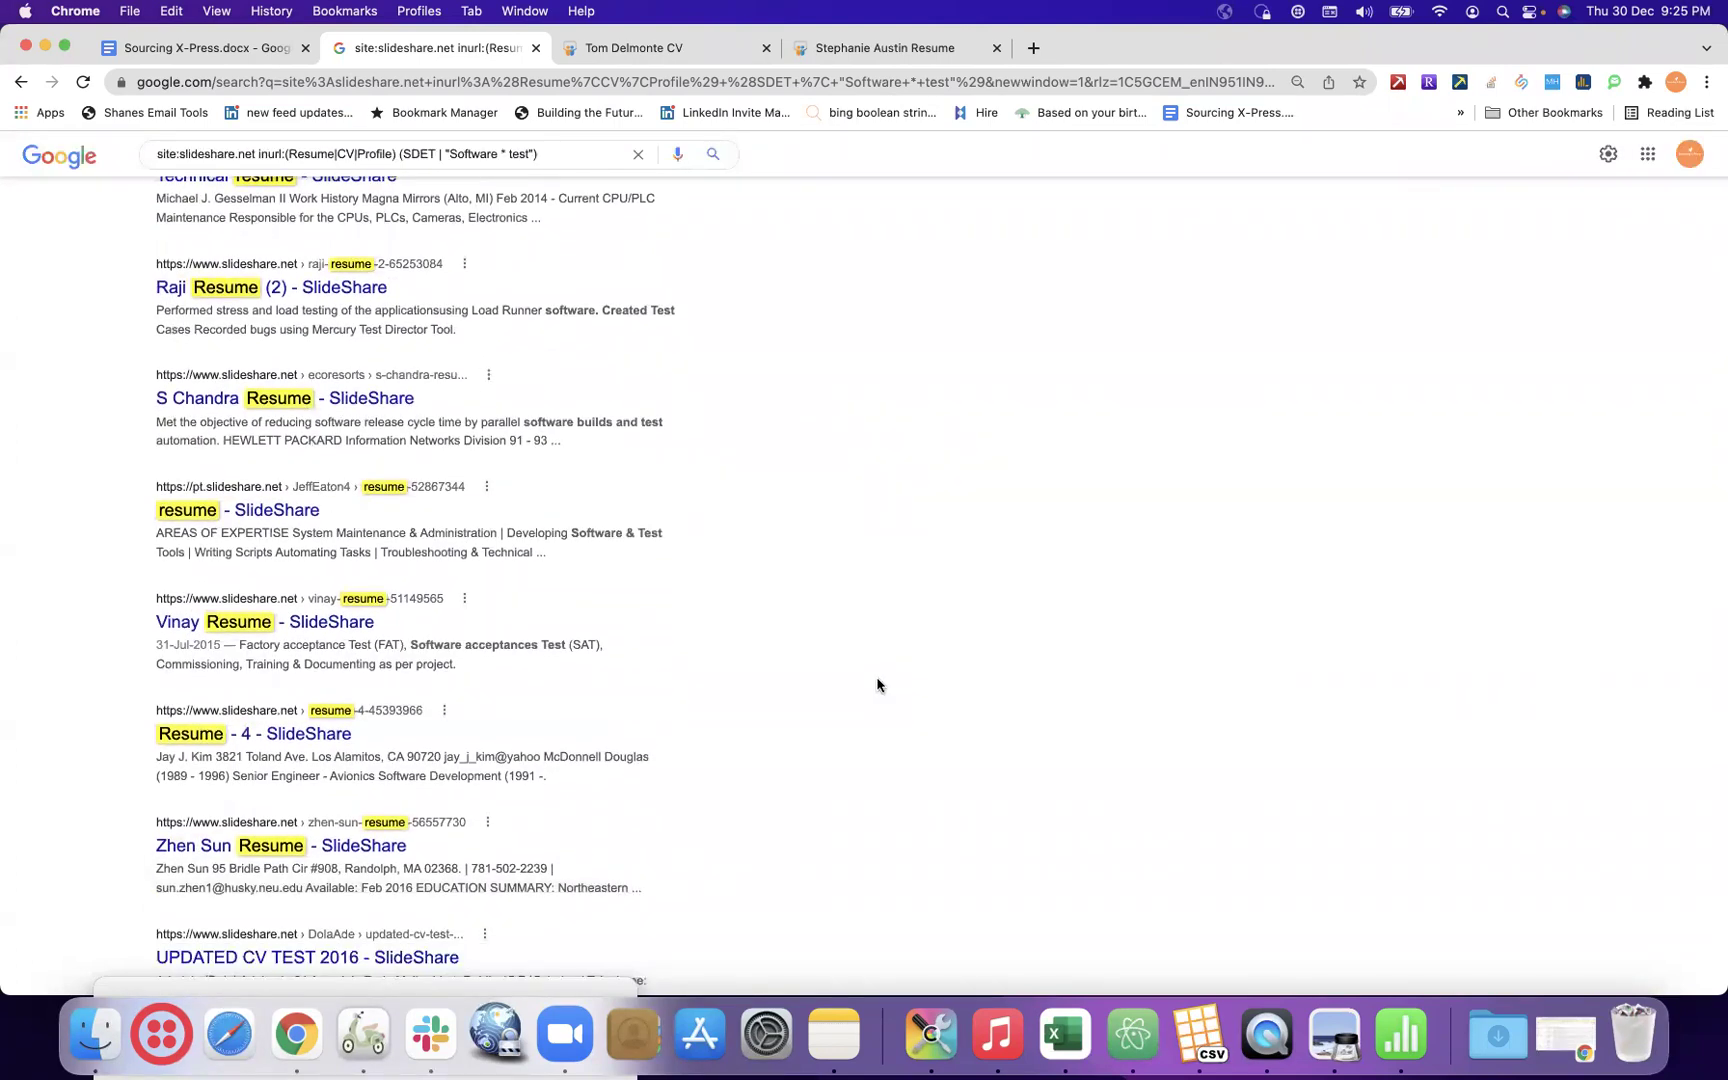
scroll(879, 686, "down", 1)
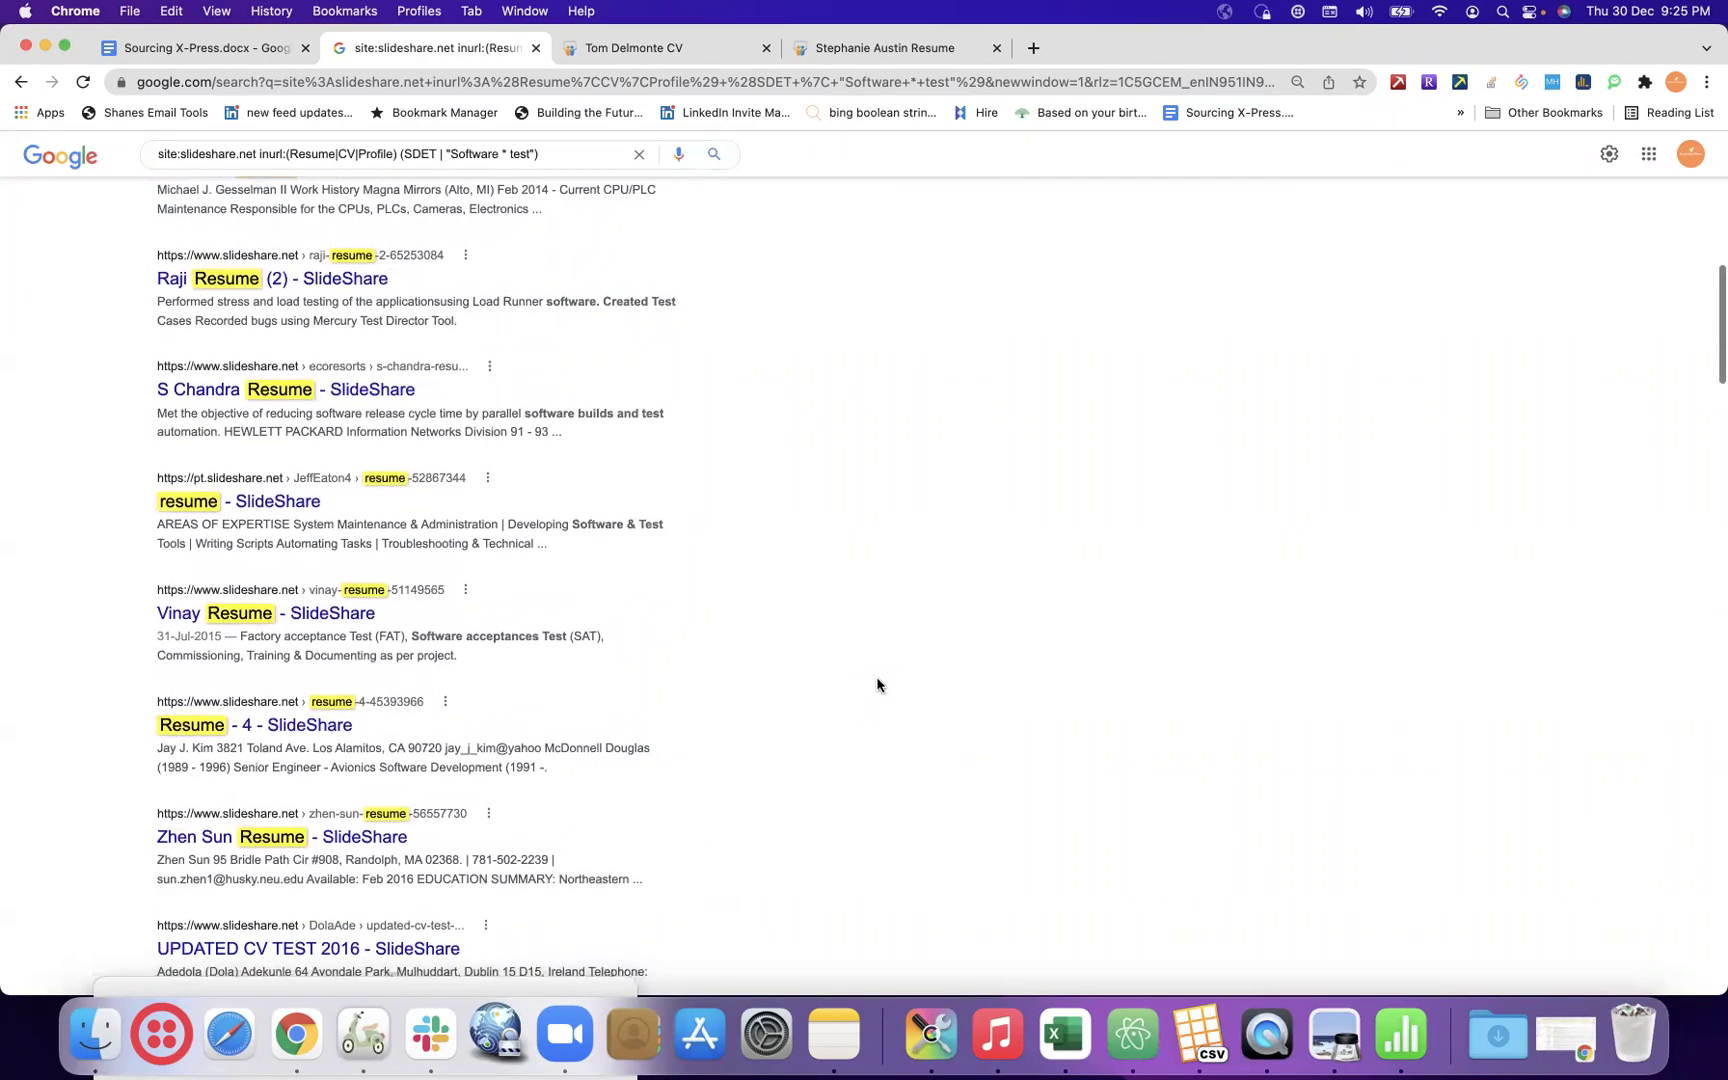
scroll(879, 686, "down", 5)
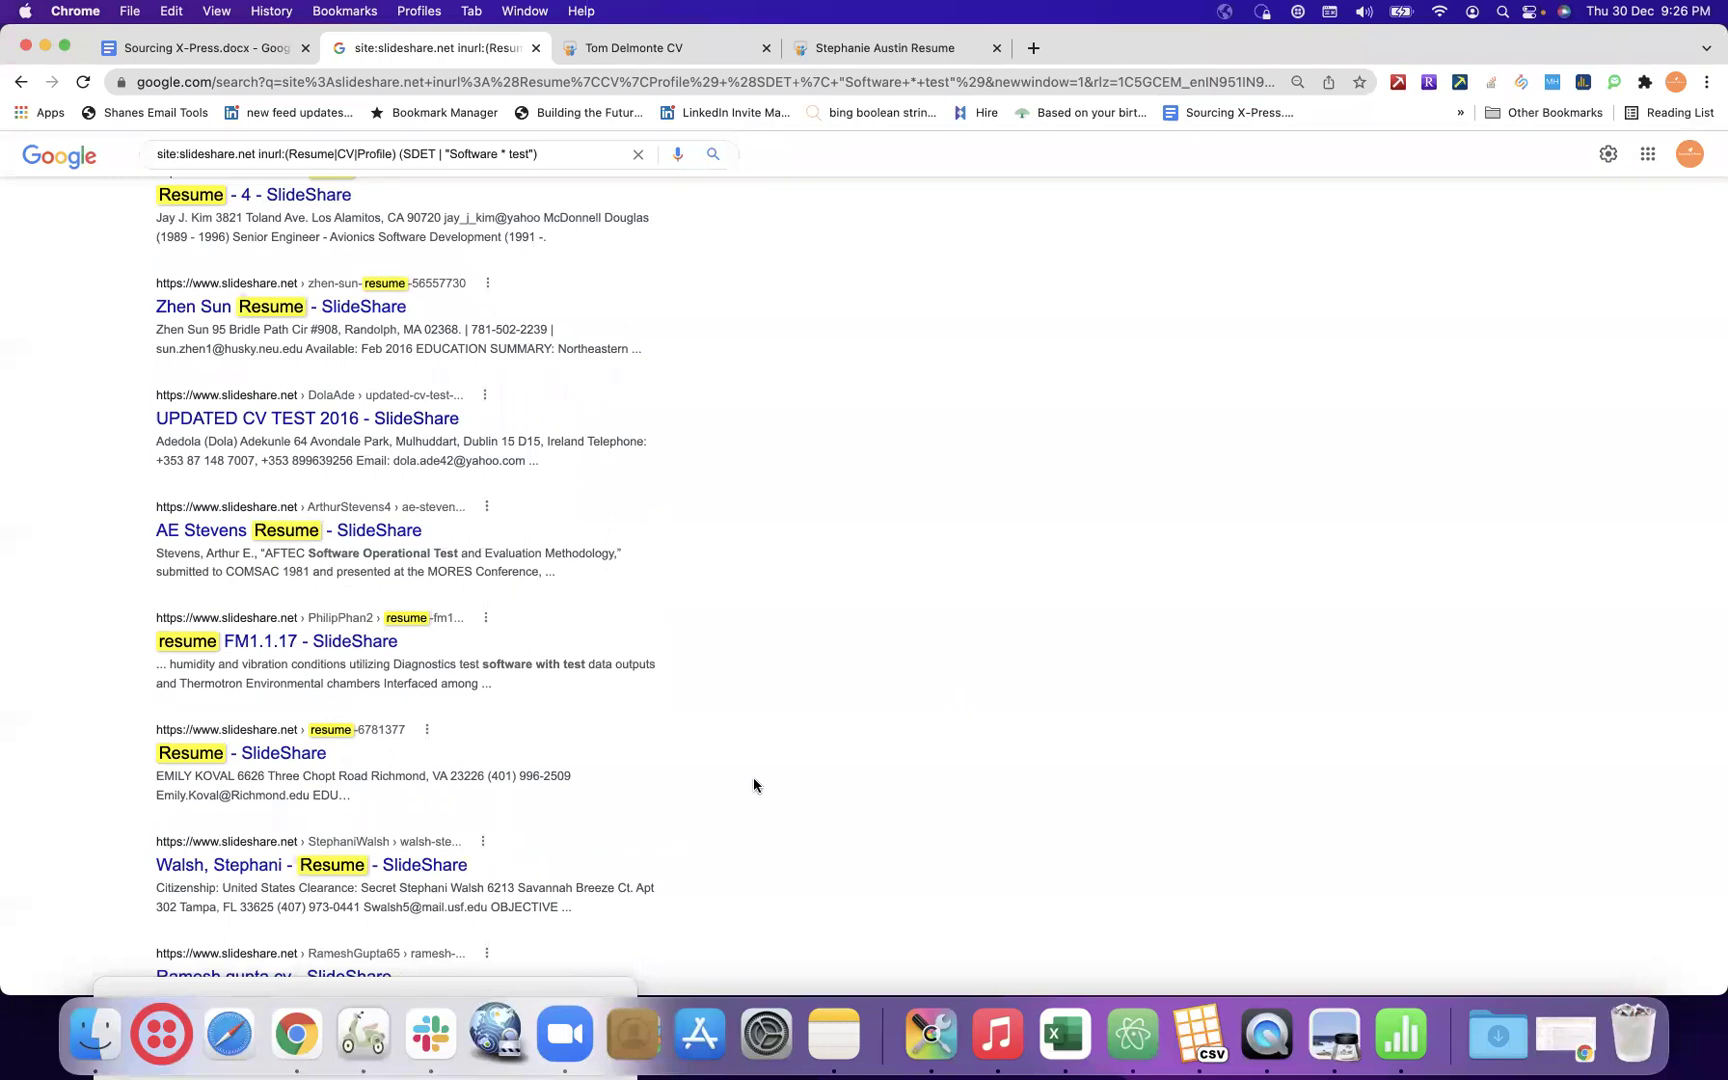
scroll(753, 785, "down", 3)
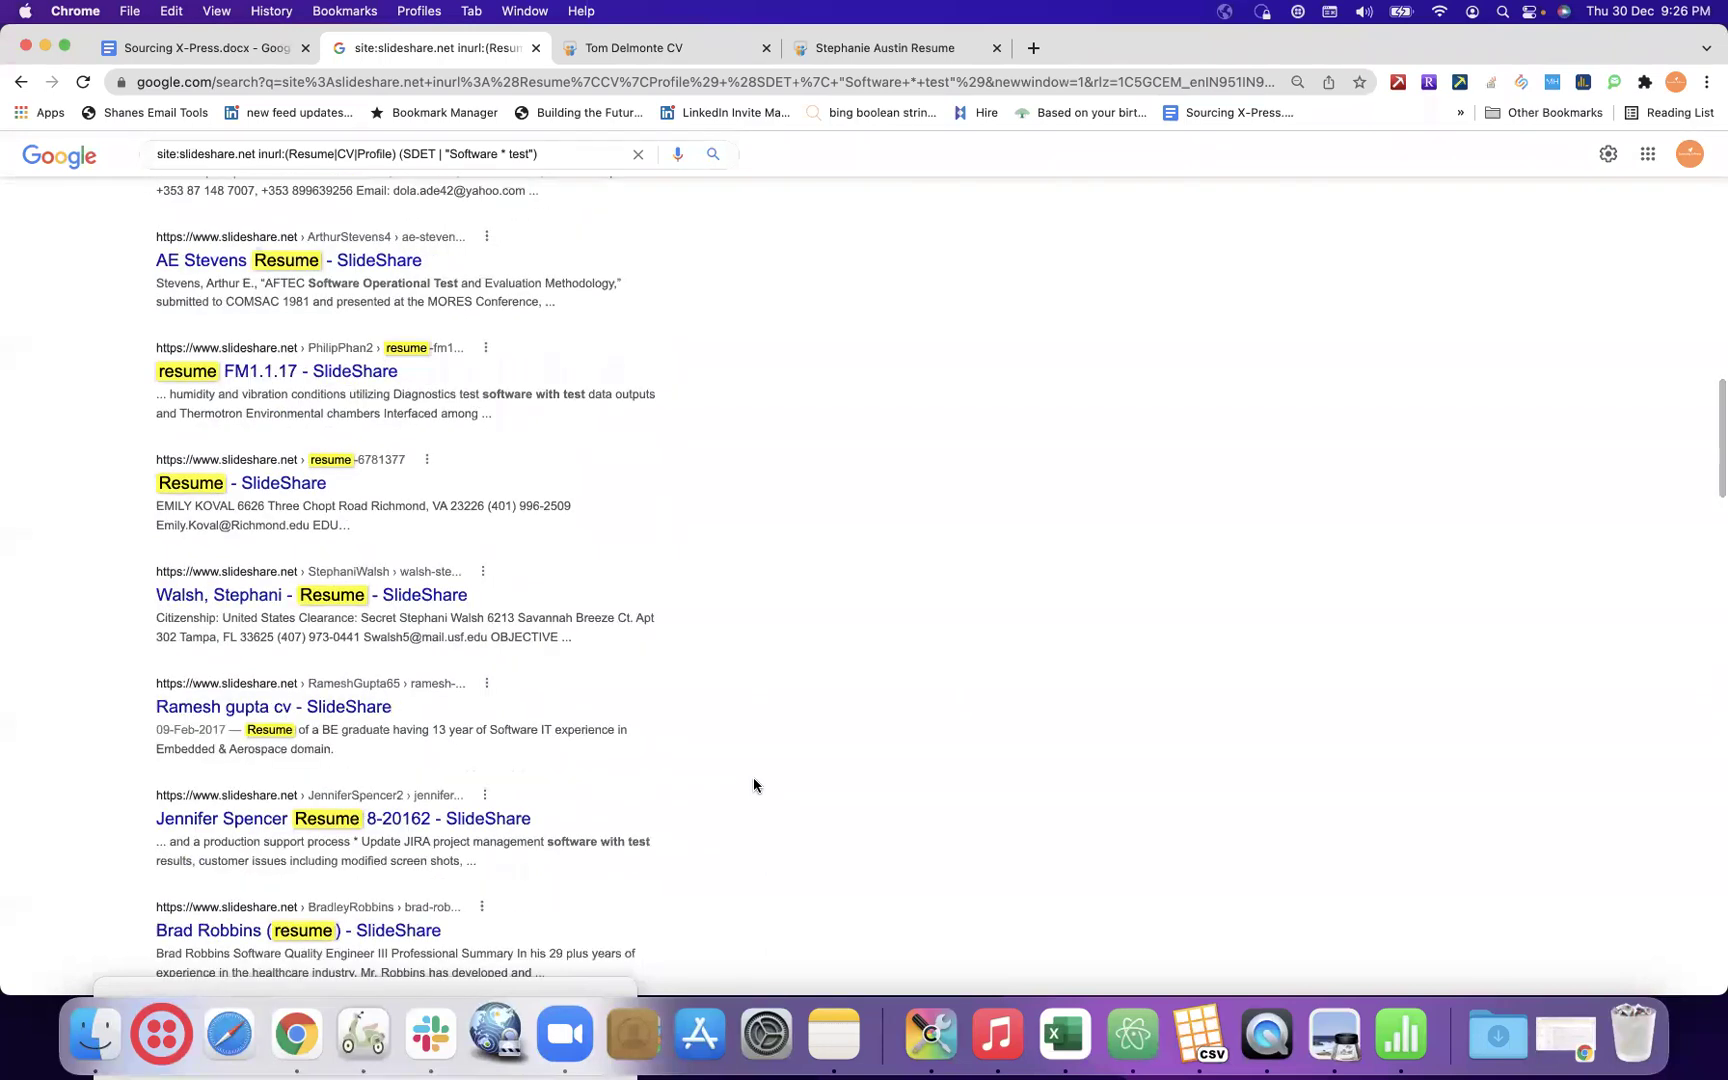
scroll(753, 785, "down", 3)
scroll(753, 785, "down", 6)
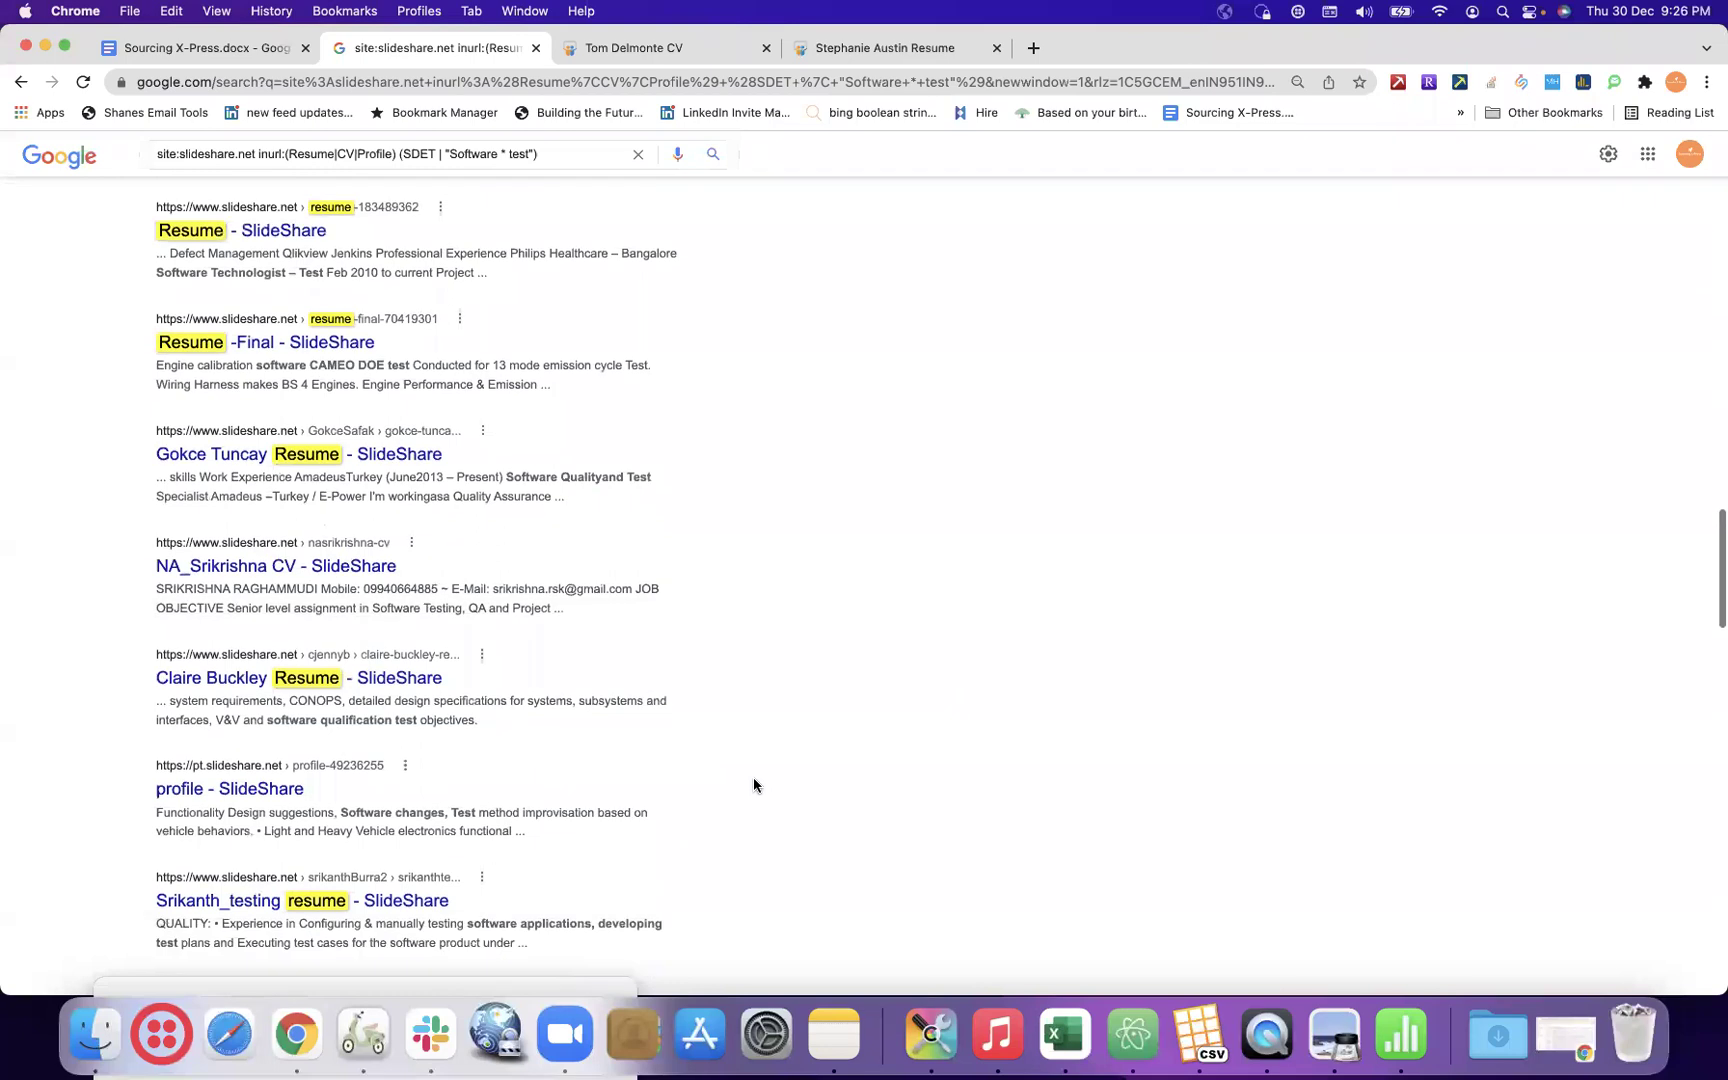
scroll(754, 785, "down", 3)
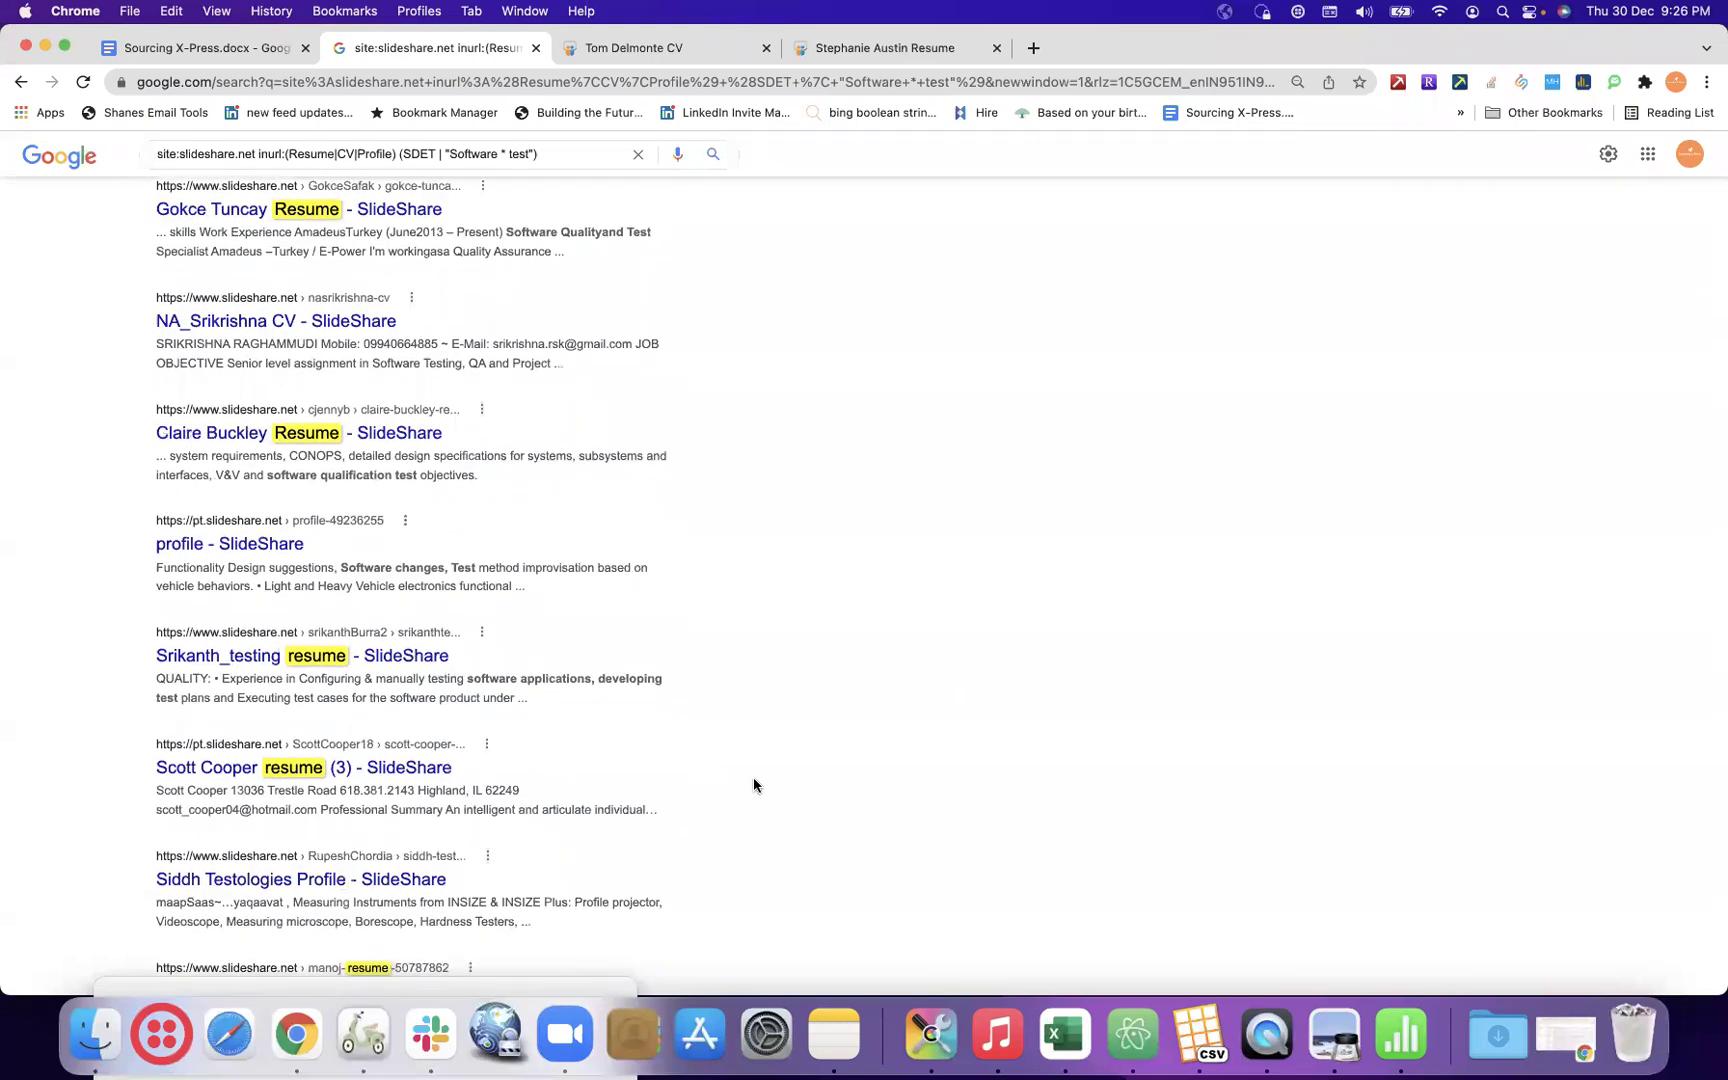
scroll(753, 783, "up", 20)
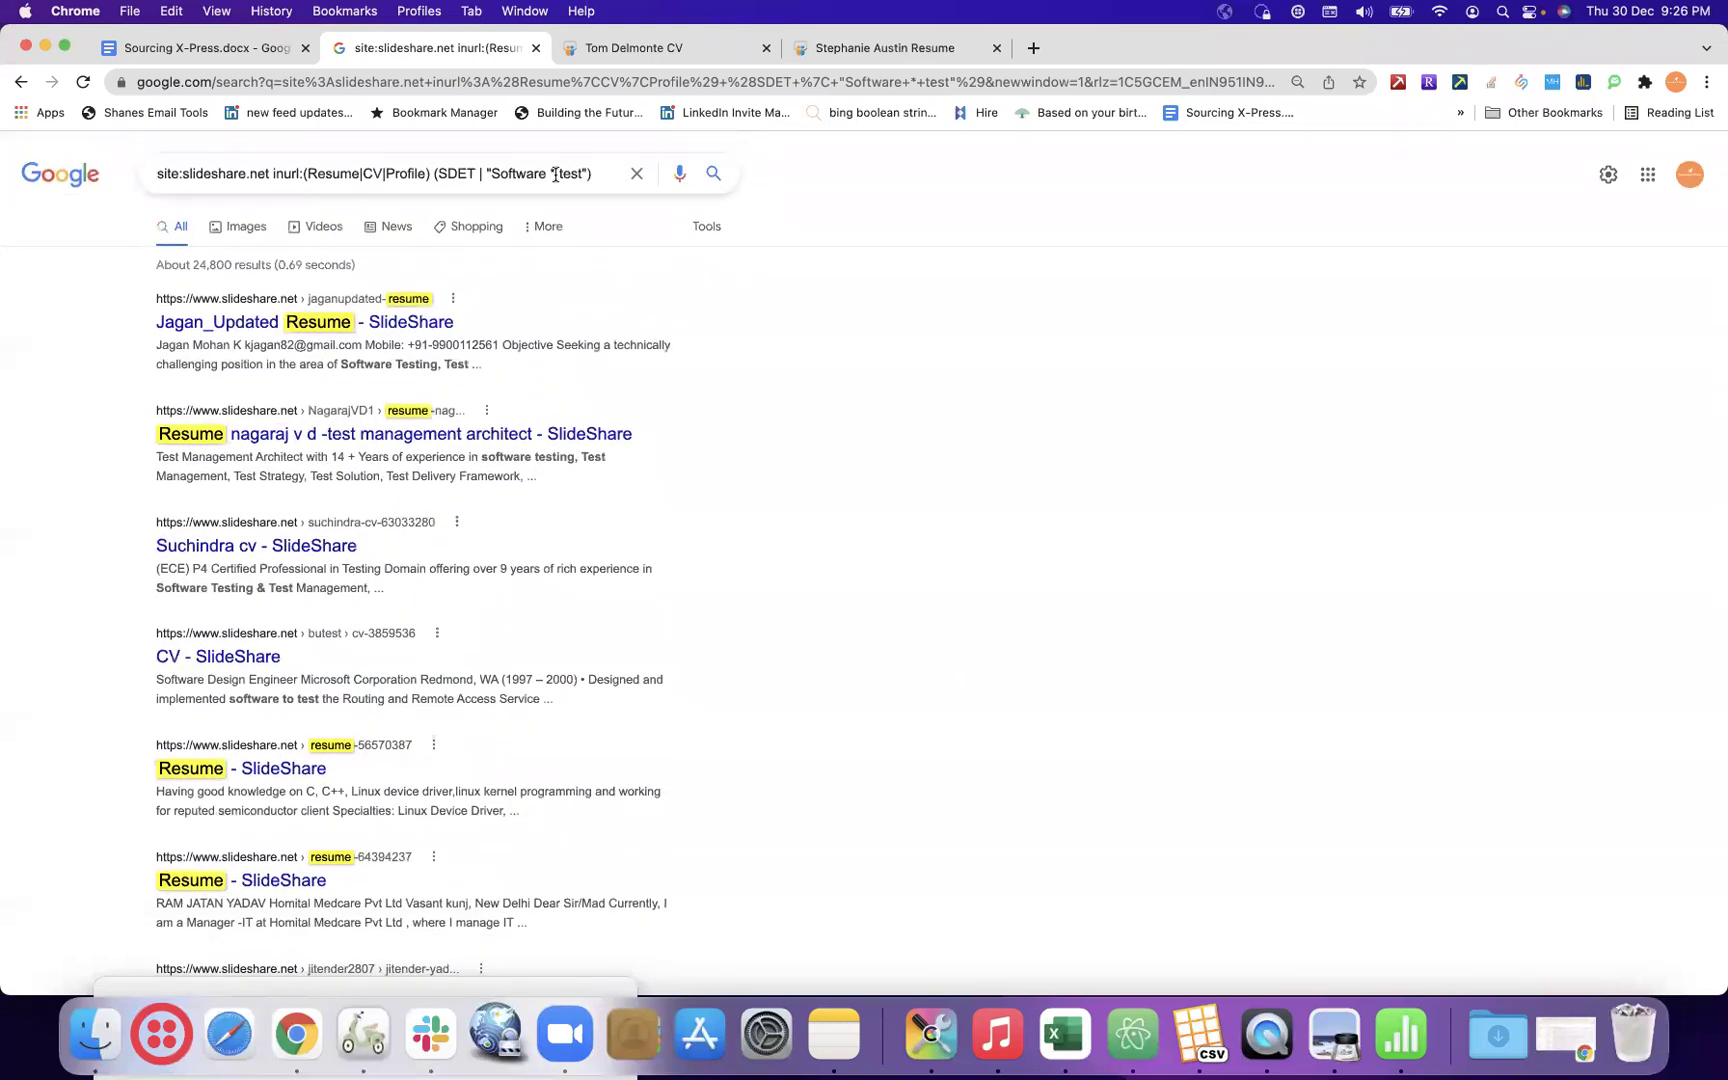
- Rerun the search with the phrase changed to "Software * in test", closing the Finder windows that opened
left_click(555, 175)
key("Escape")
type("in")
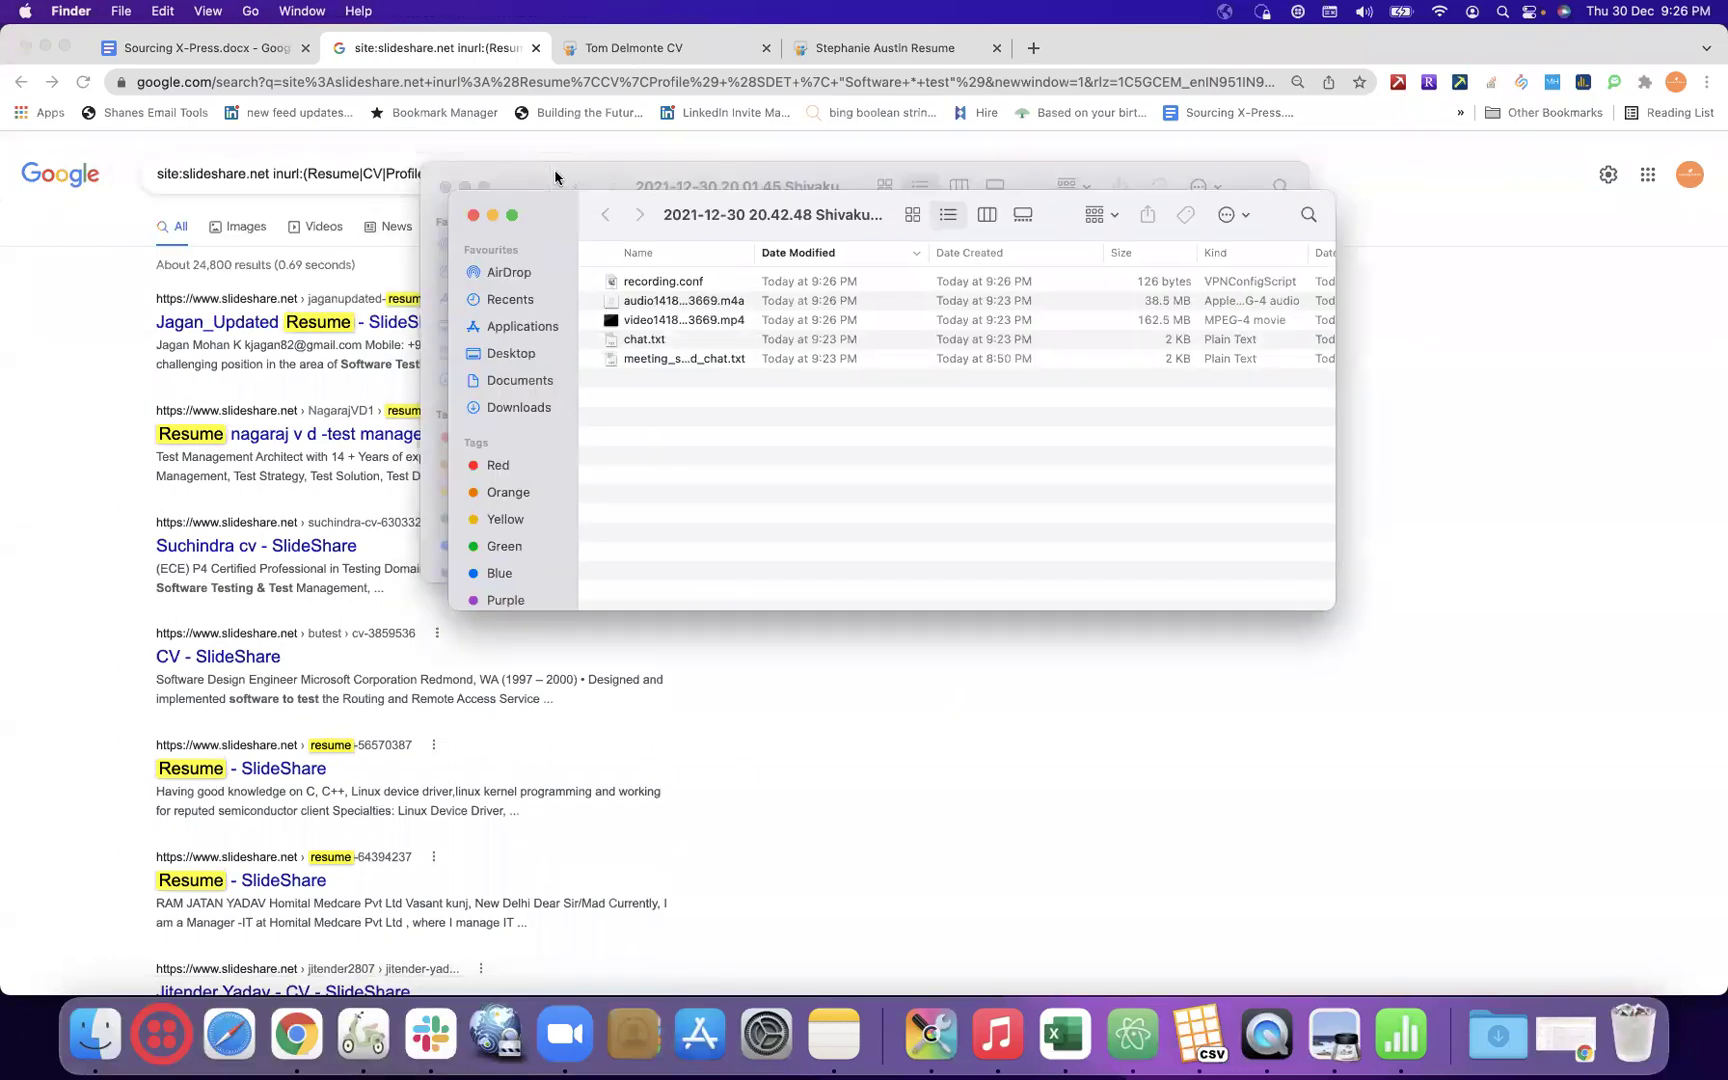
left_click(474, 216)
left_click(446, 187)
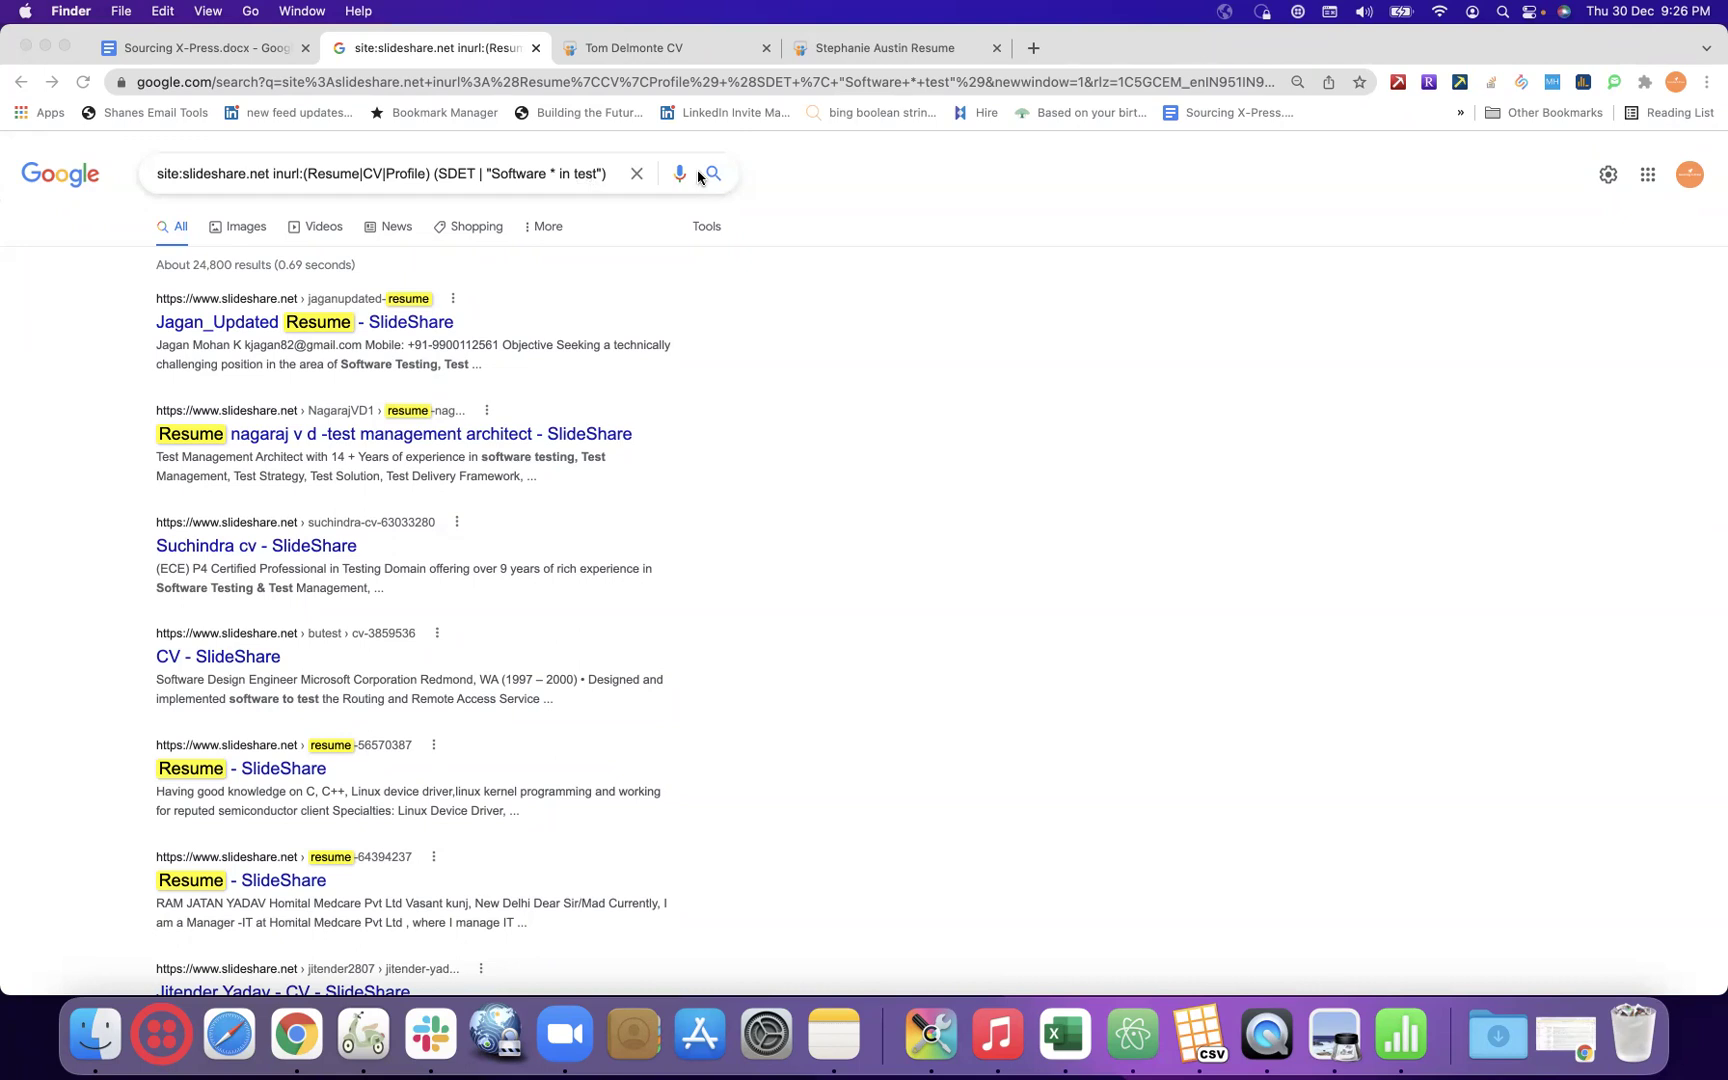
left_click(605, 172)
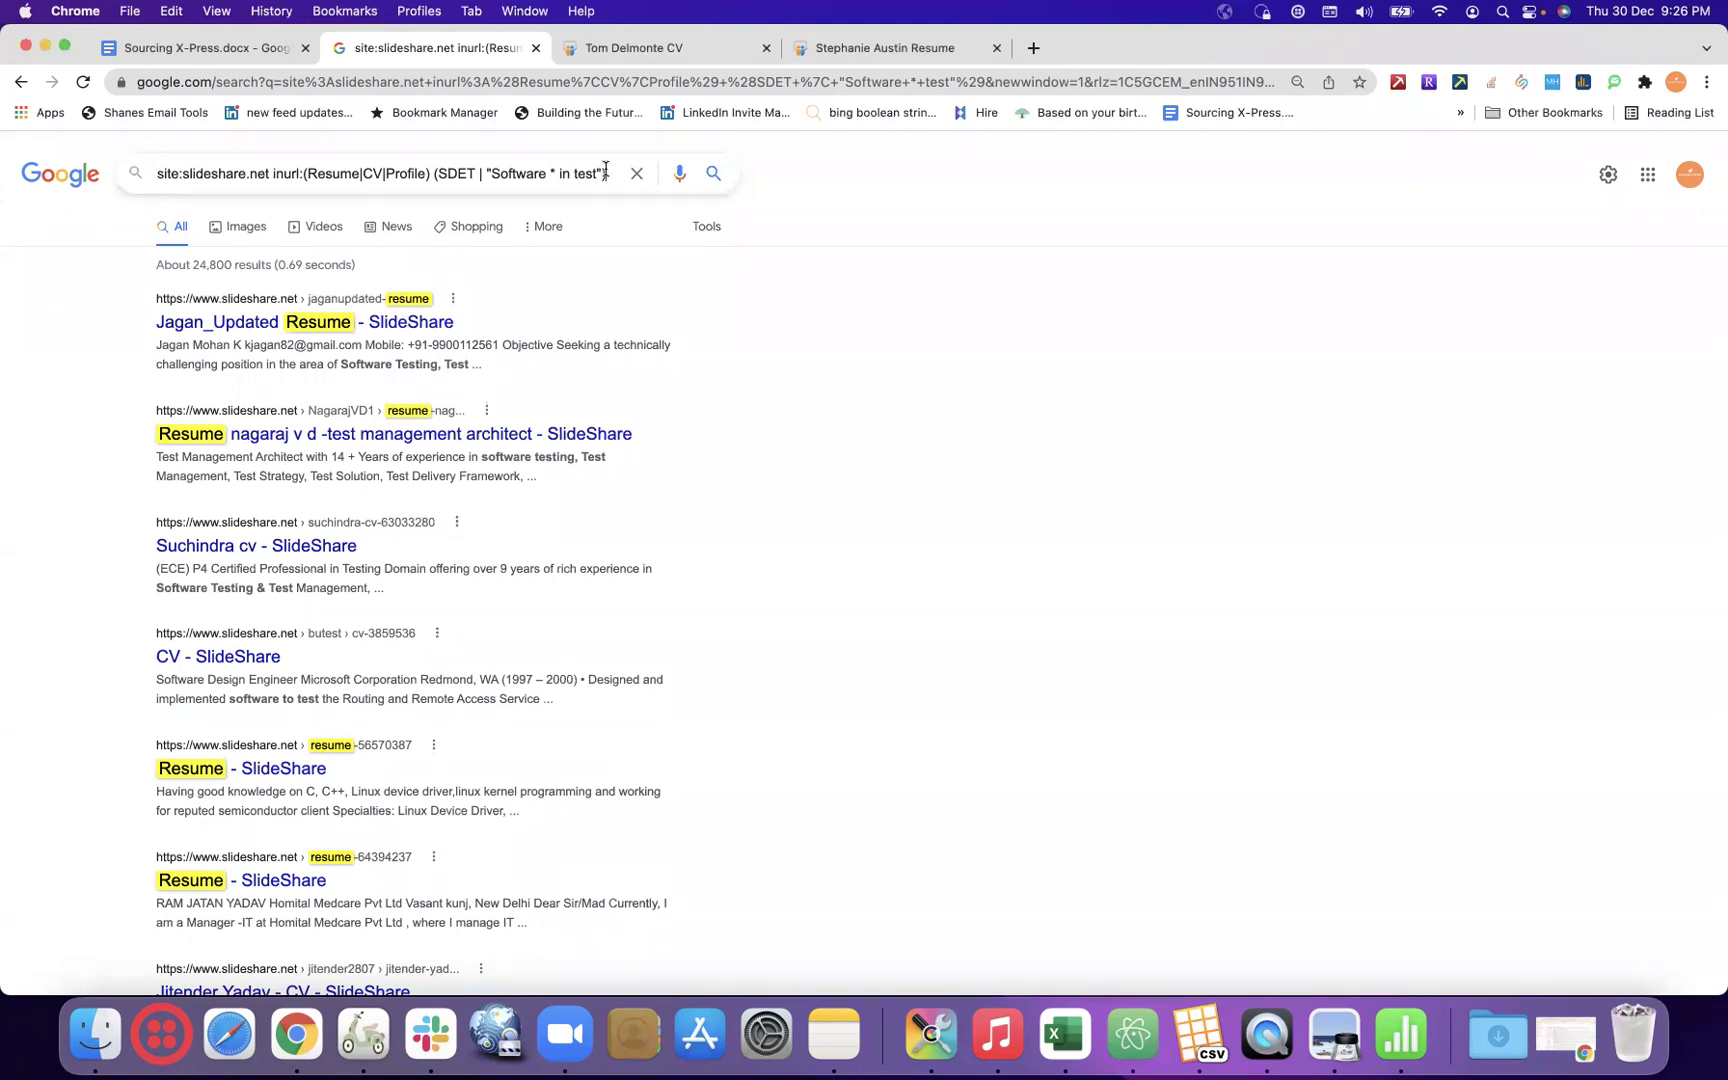
key("Return")
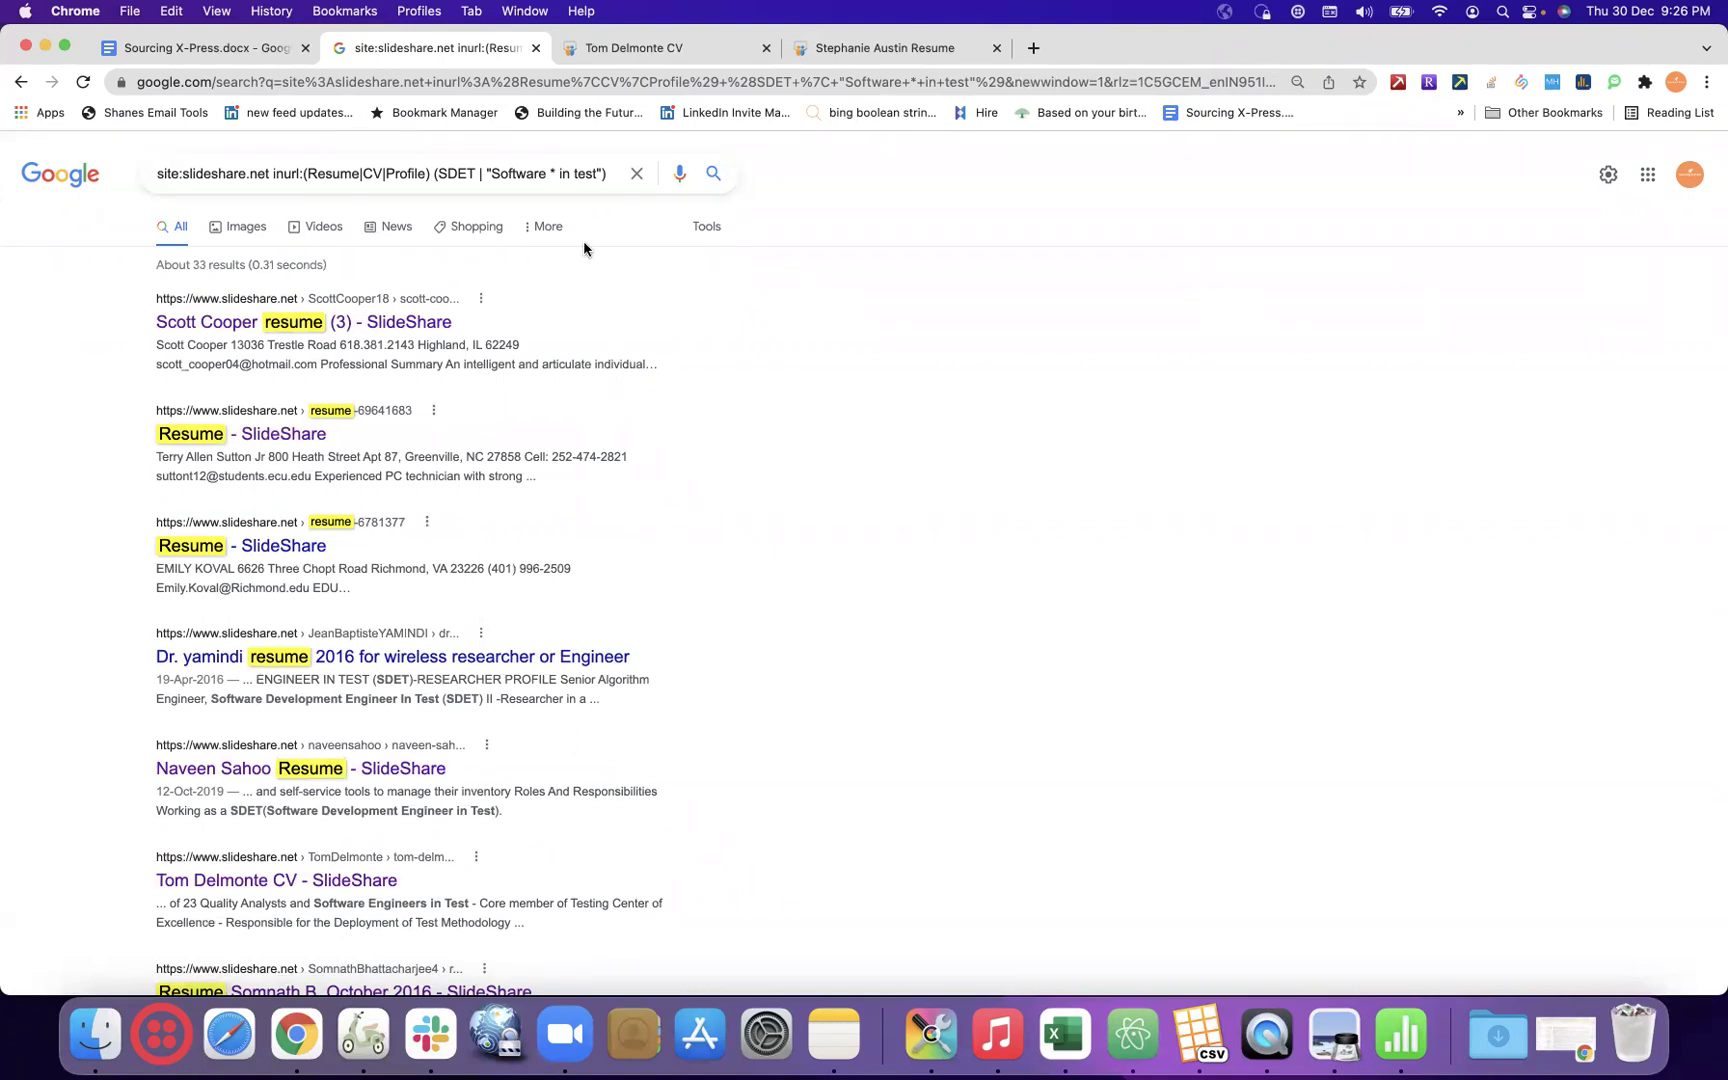
- Change the quoted phrase back to "Software * test" and search again
left_click(568, 172)
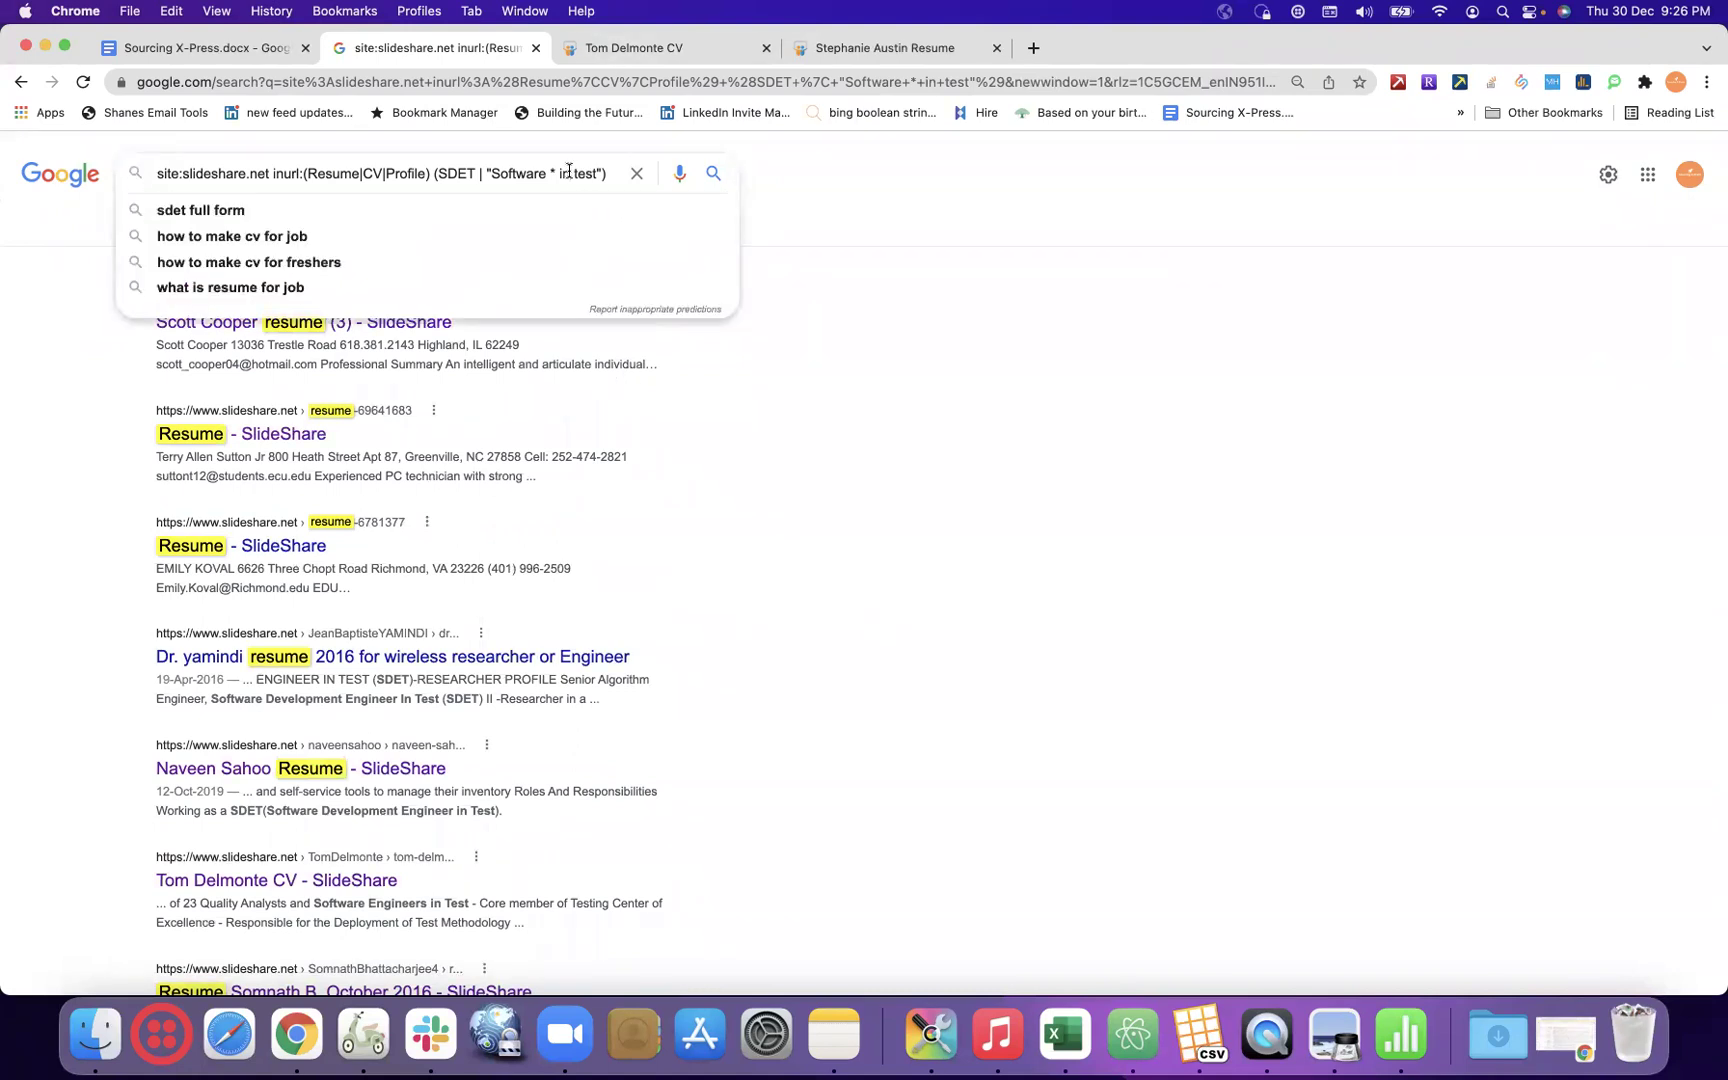
key("BackSpace")
key("BackSpace")
key("BackSpace")
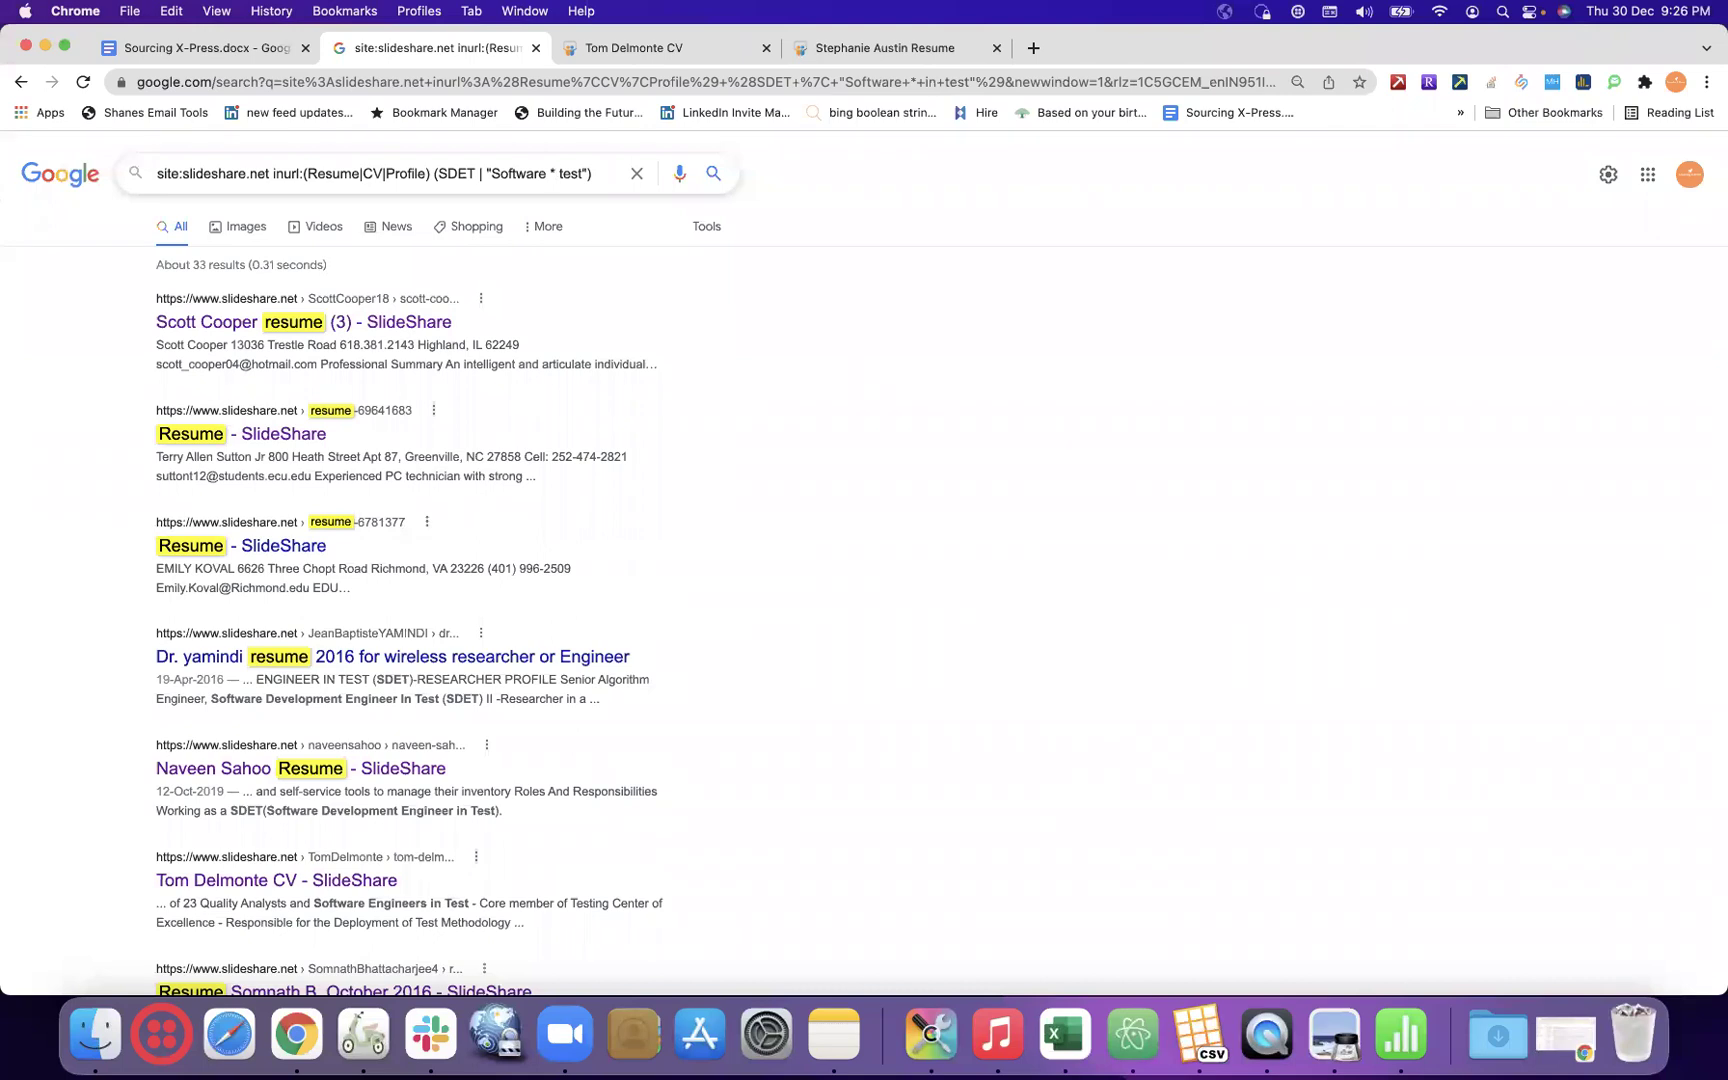
key("Return")
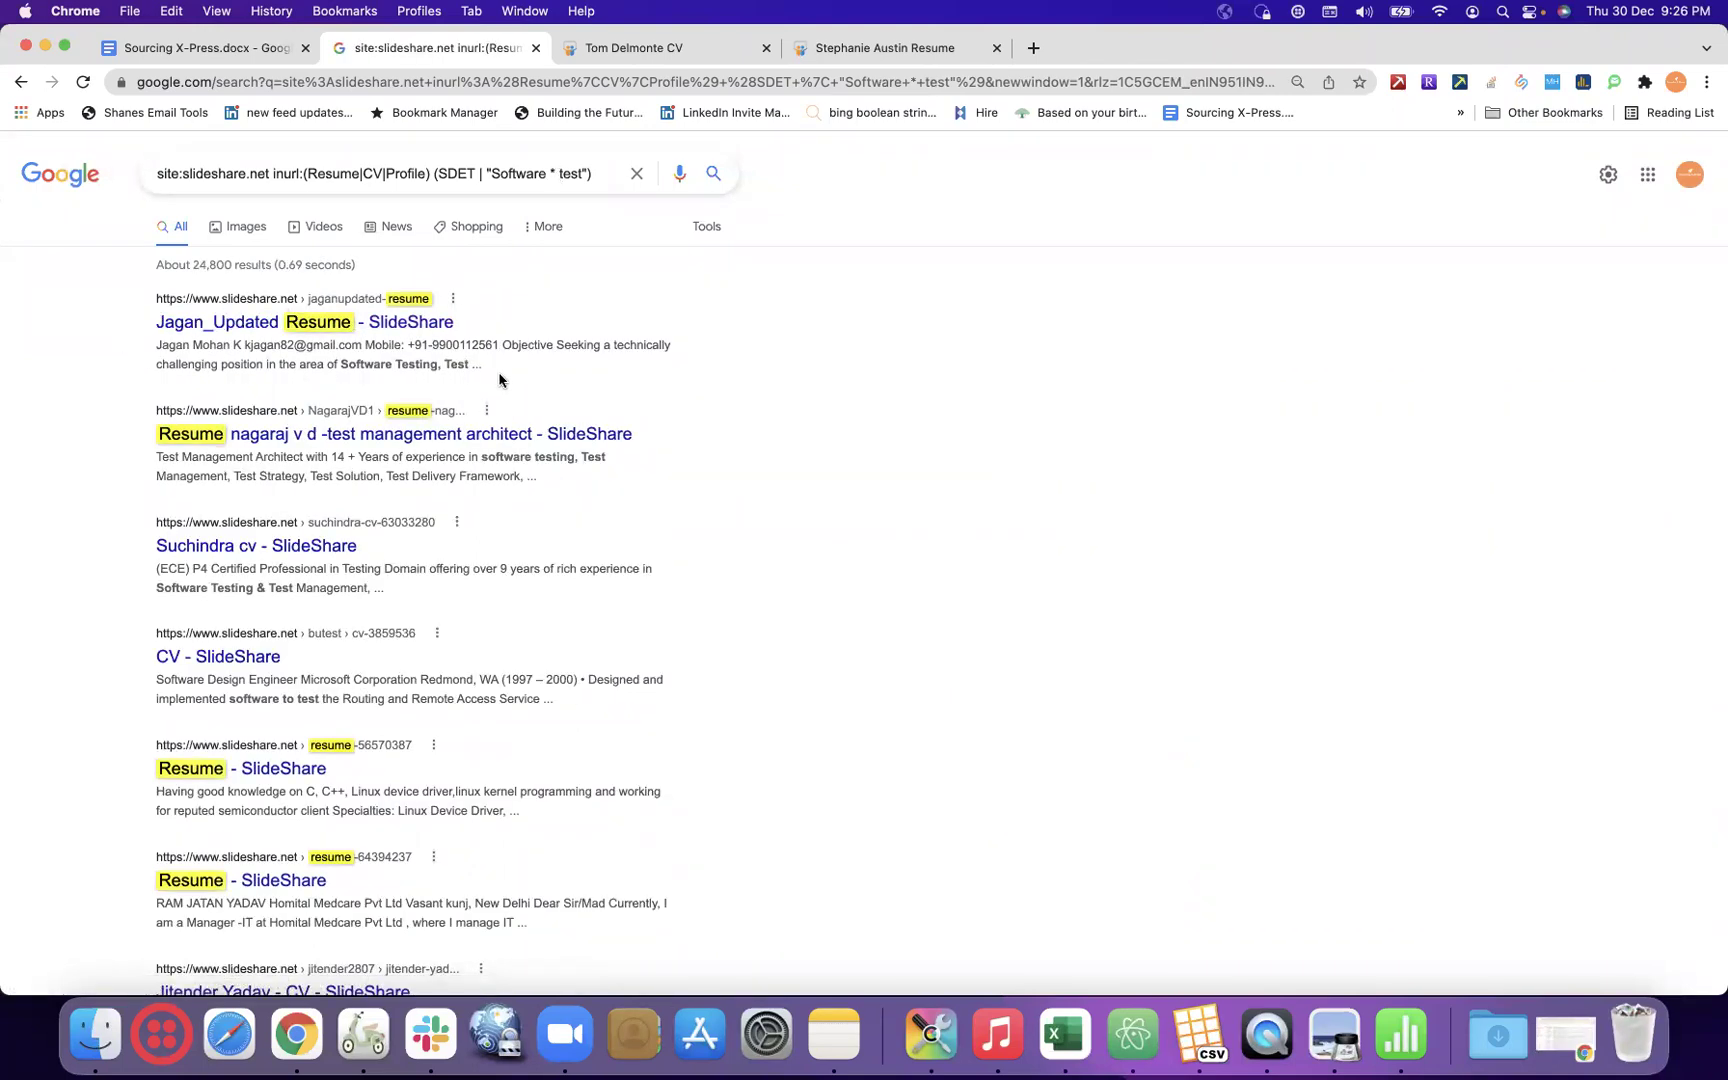
- Append the group (Test | Testing | Tester) to the end of the query and run the search
left_click(591, 174)
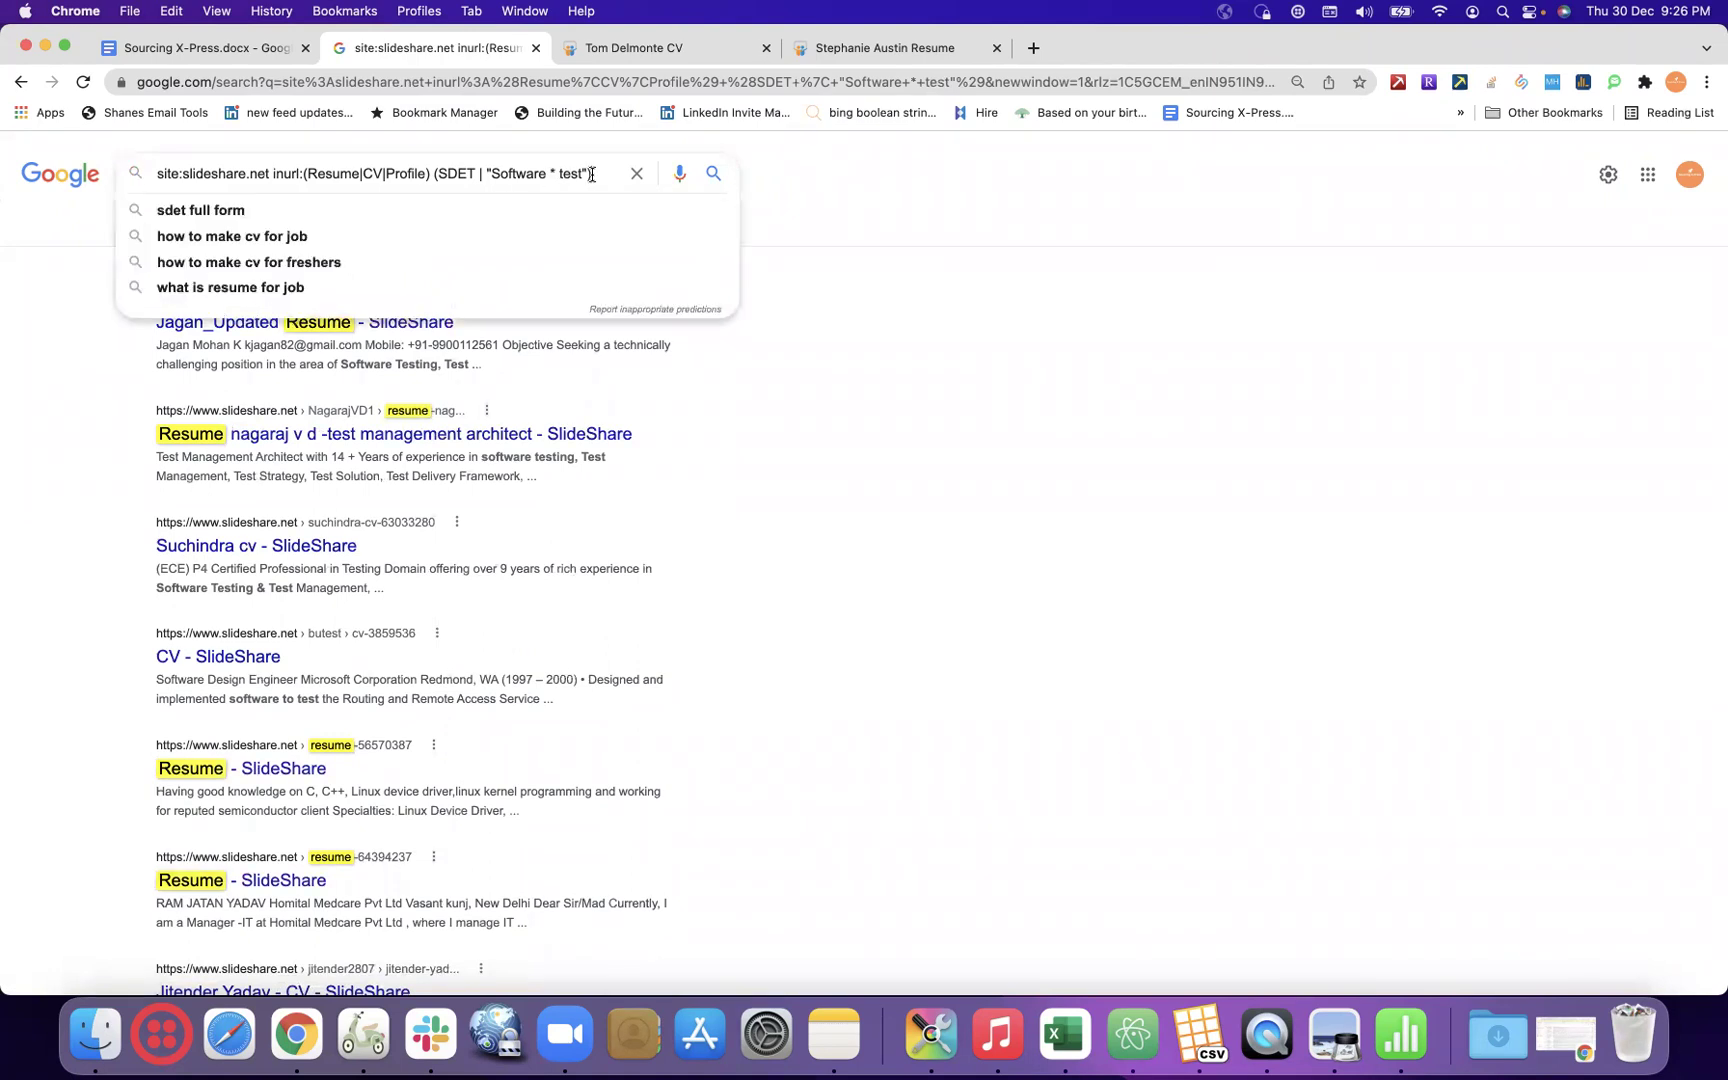
type("(Test |")
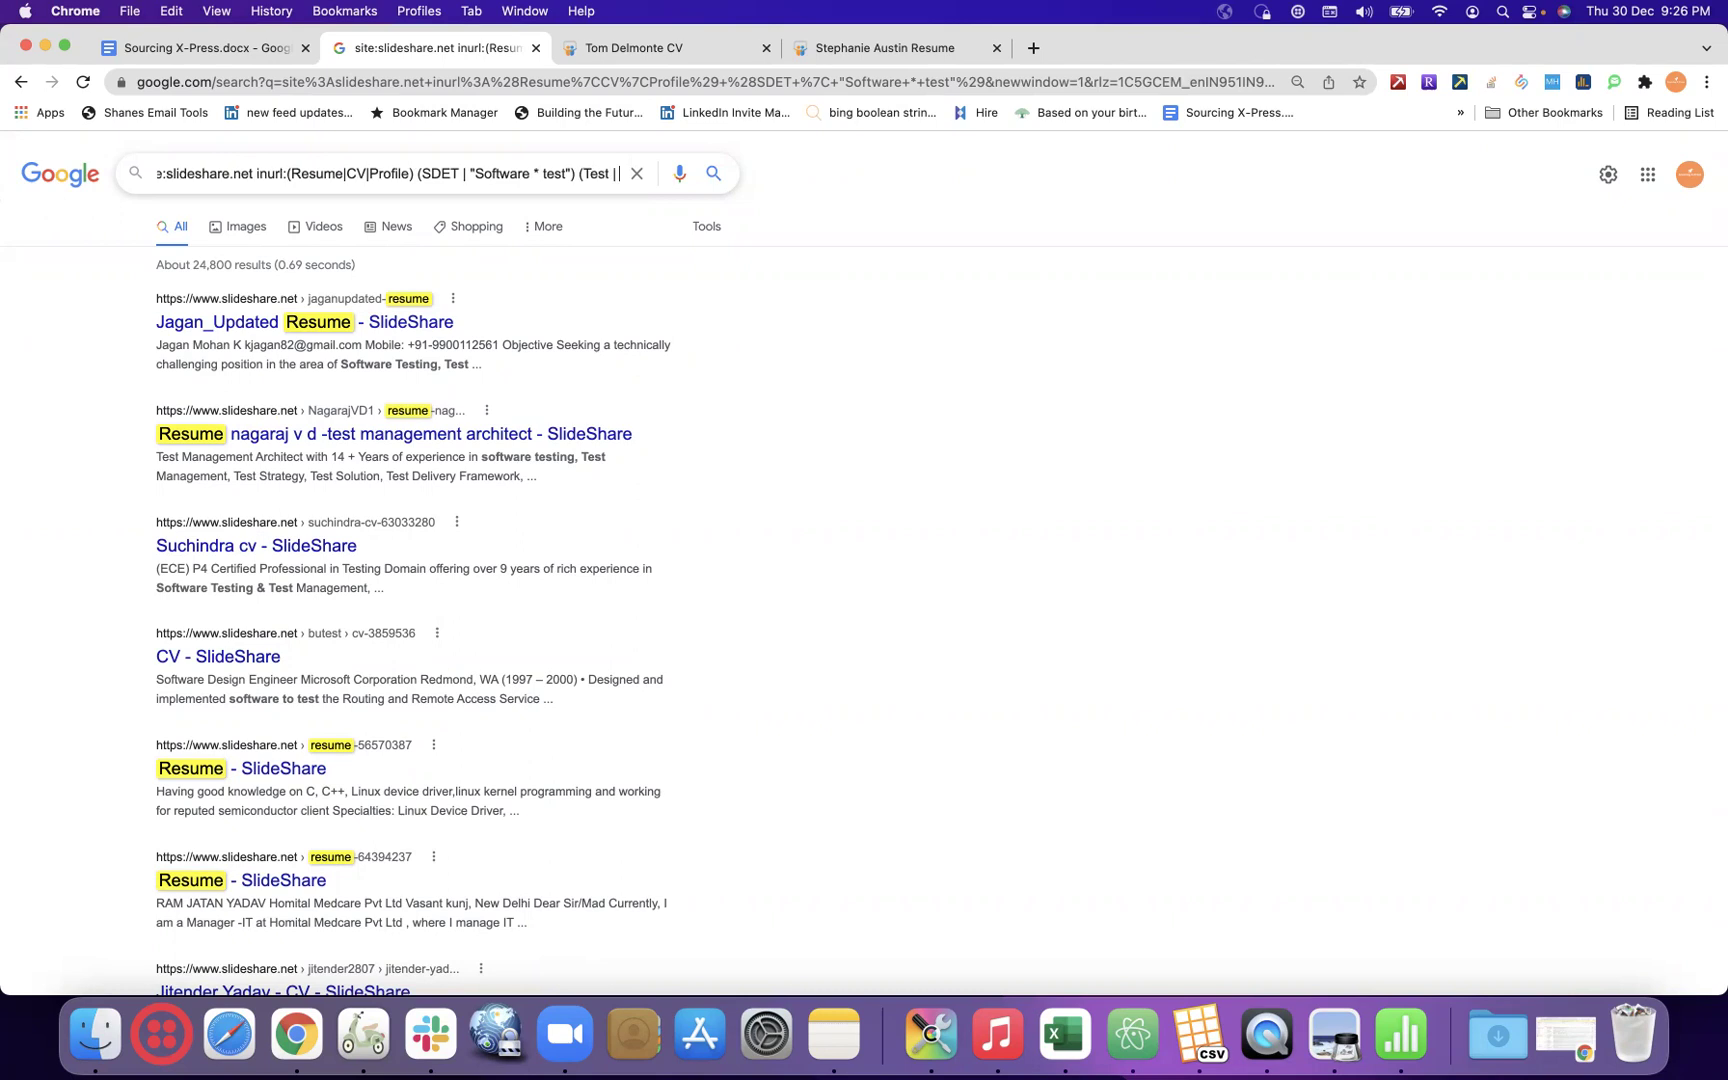
type(" Testing")
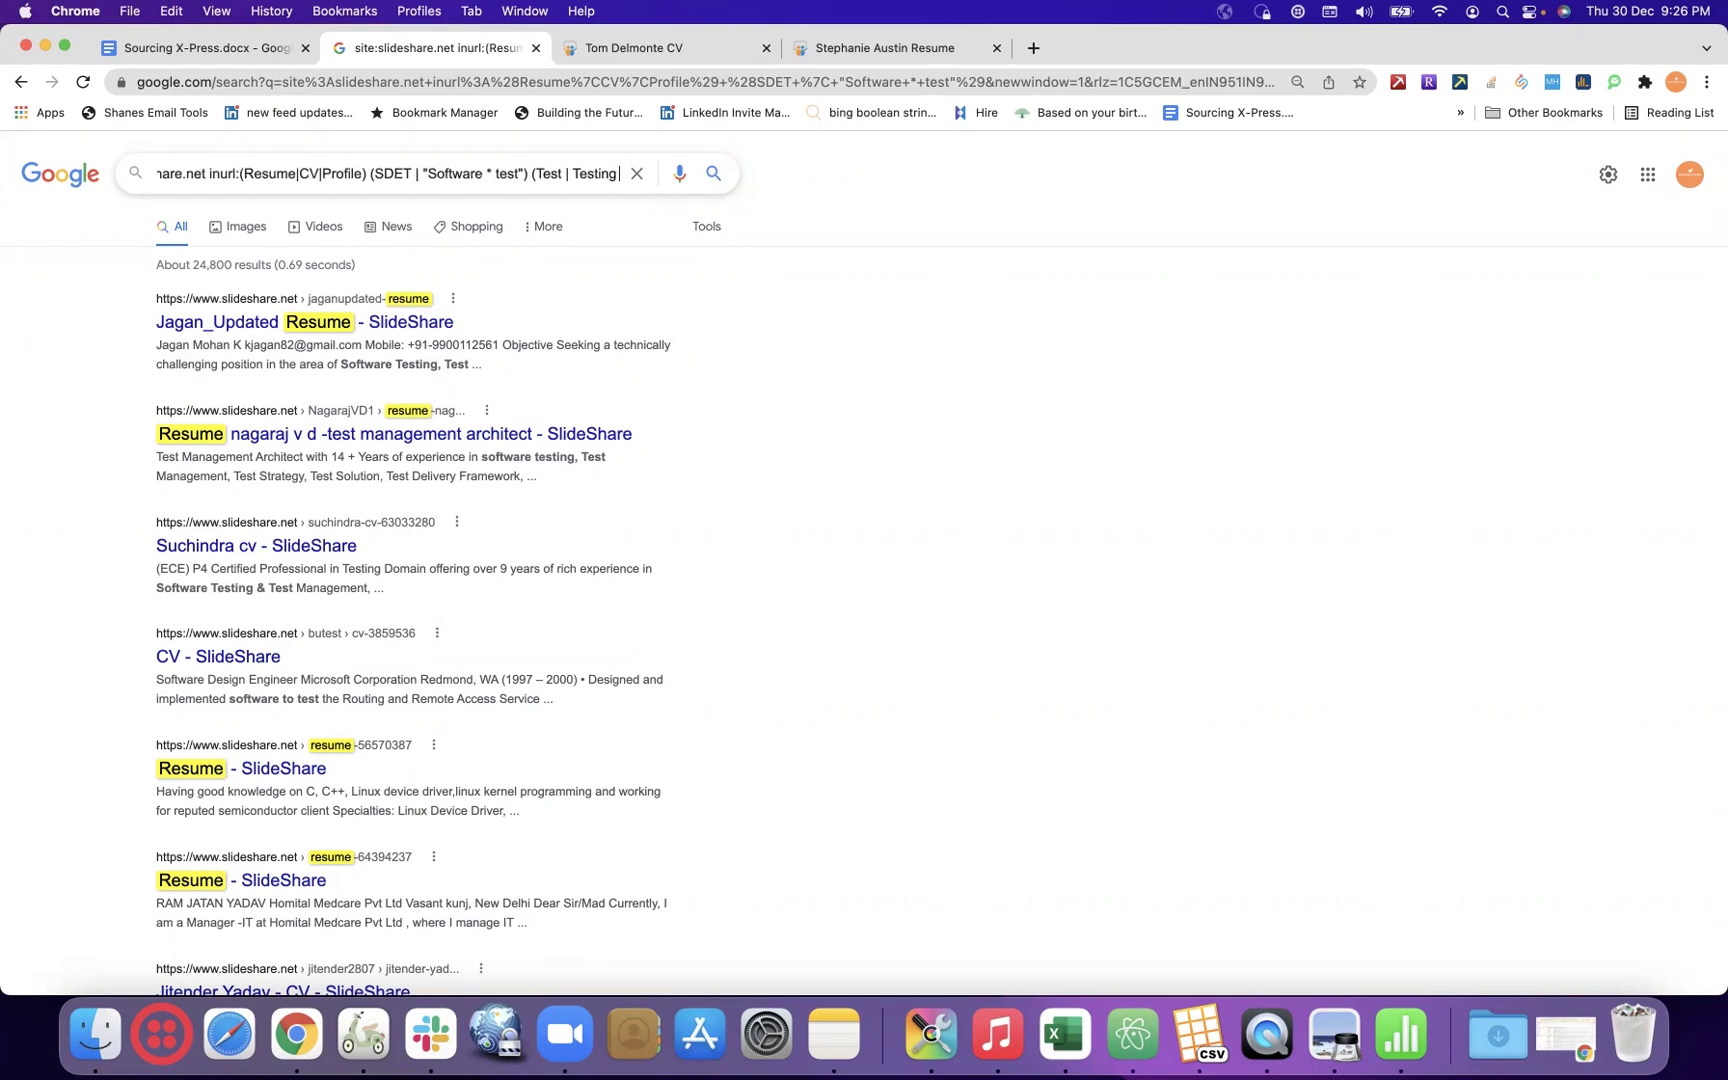
type(" | Tester")
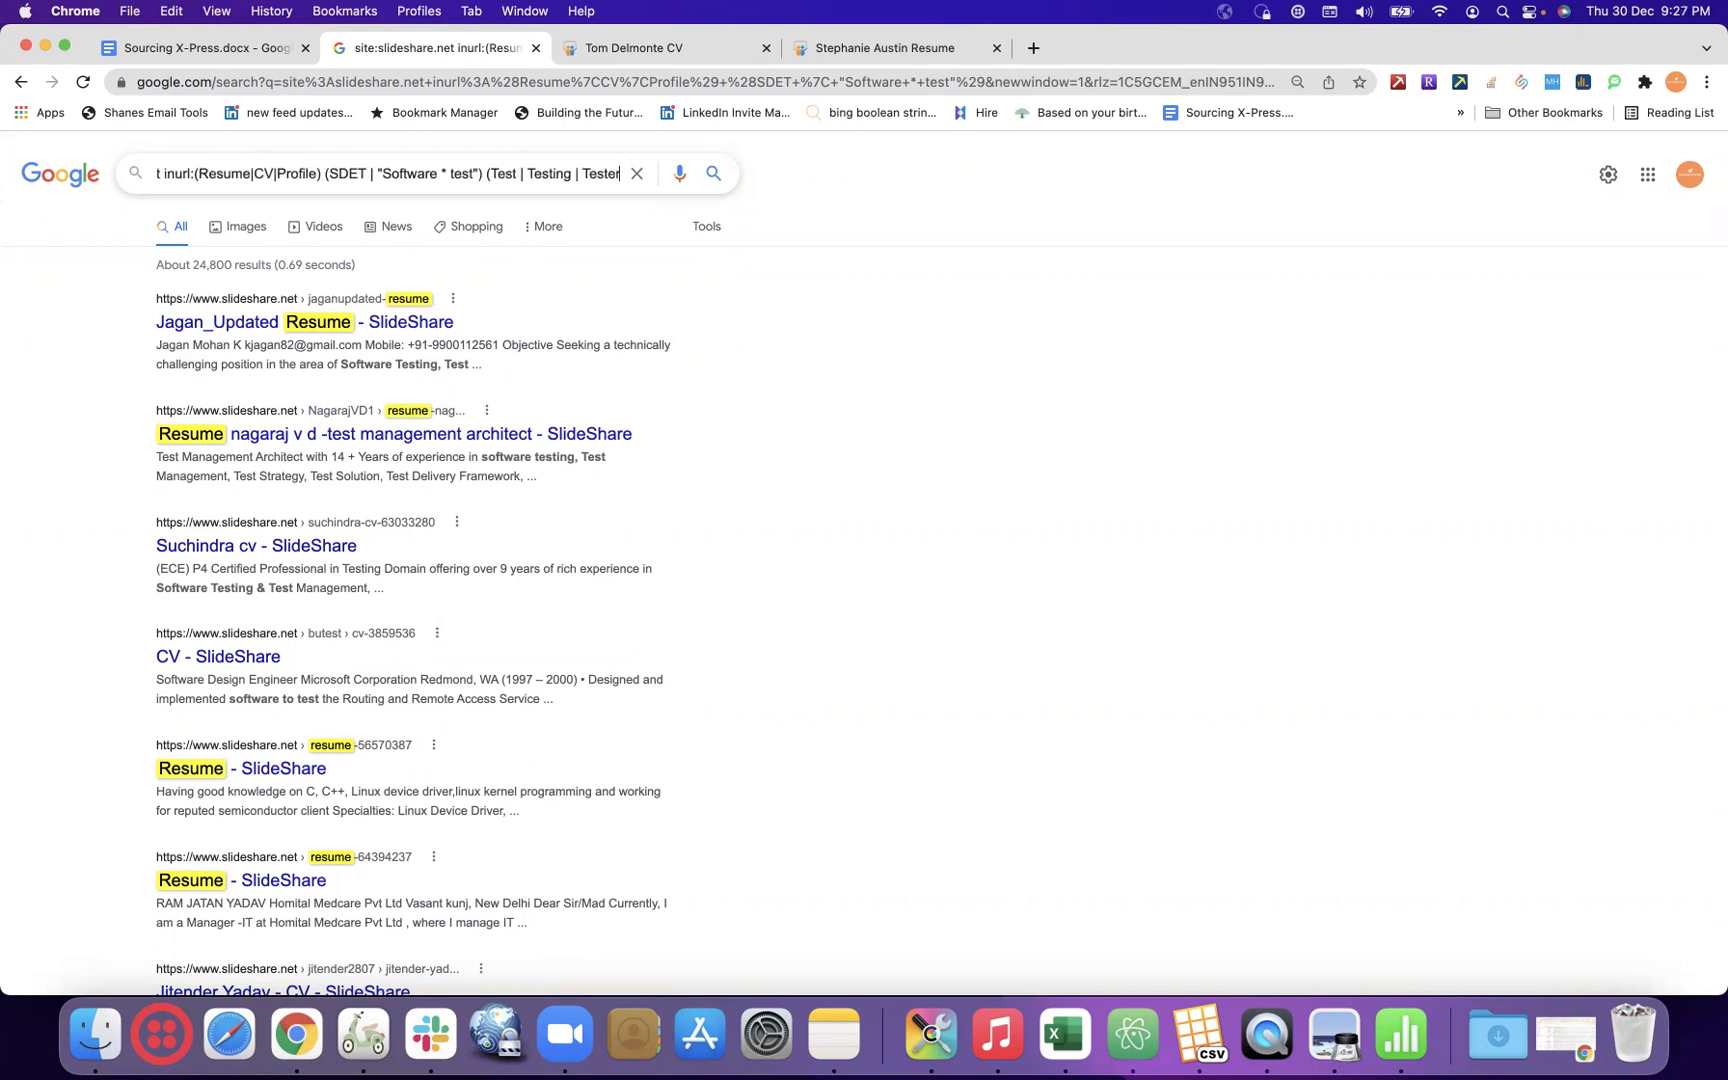
type(")")
key("Return")
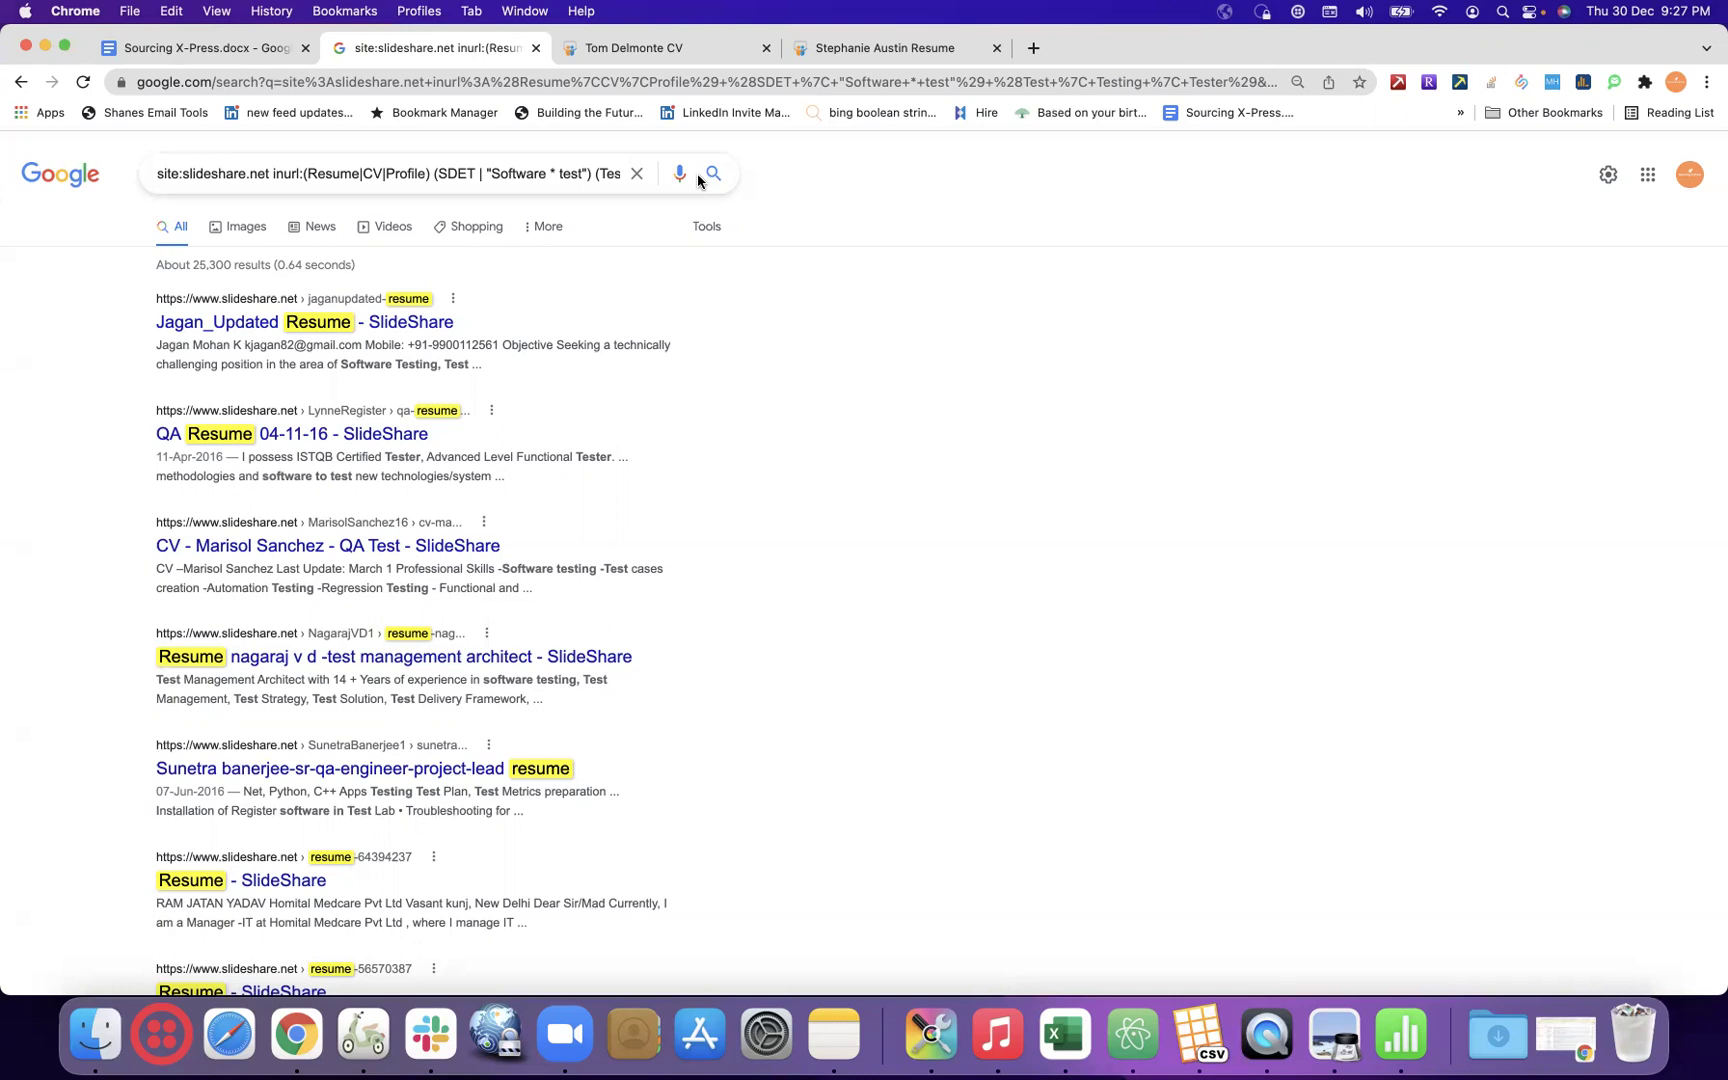
left_click(479, 171)
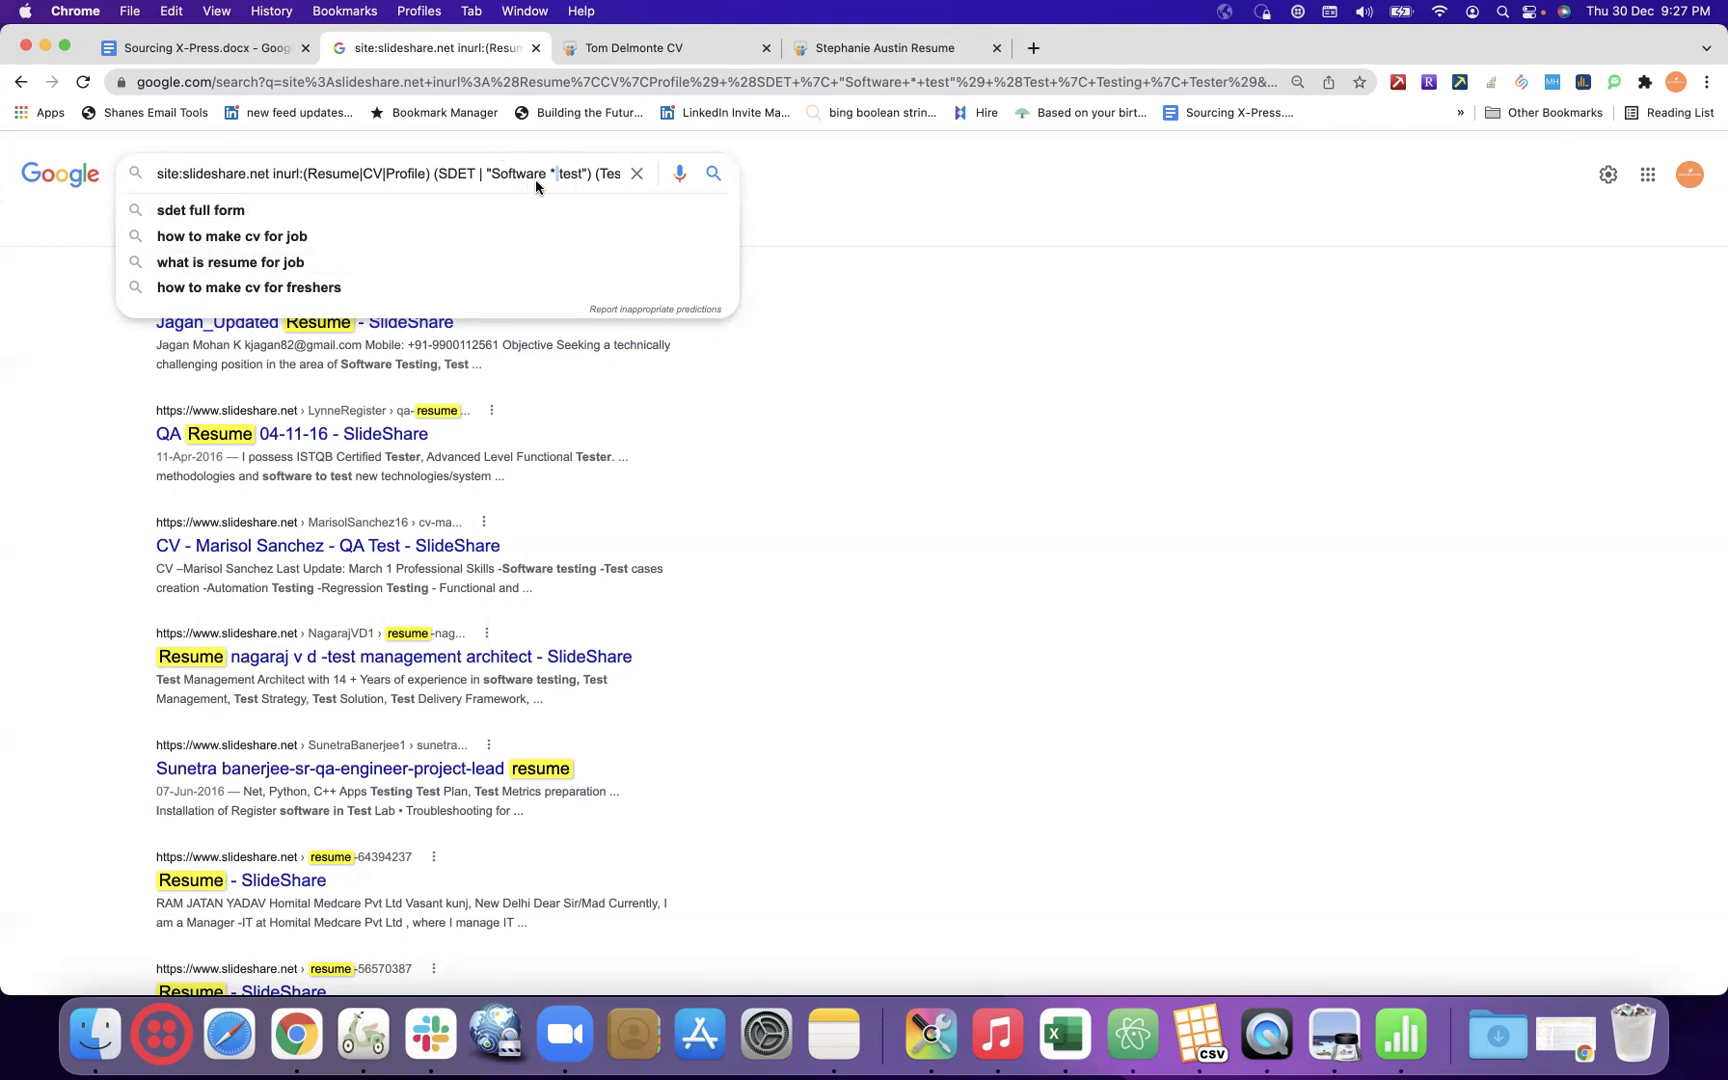
key("BackSpace")
left_click(780, 437)
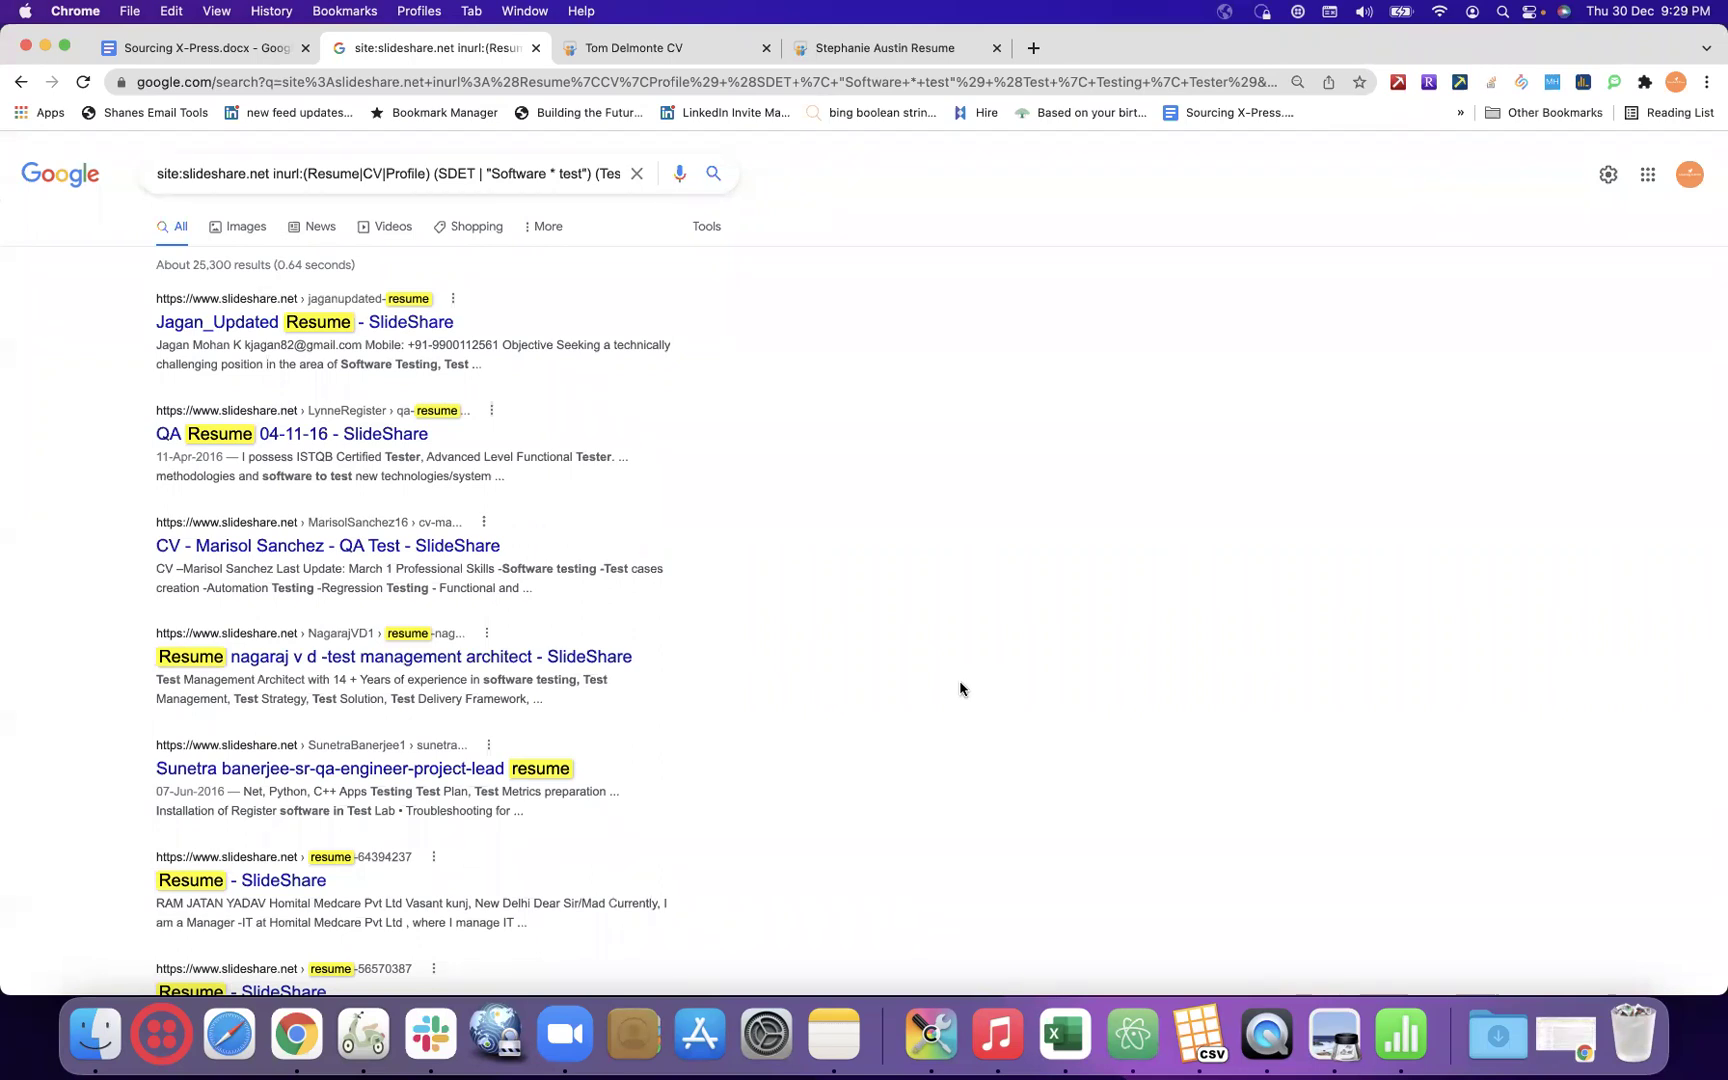
- Replace the group (Test | Testing | Tester) at the end of the query with Test* and run the search
left_click(607, 176)
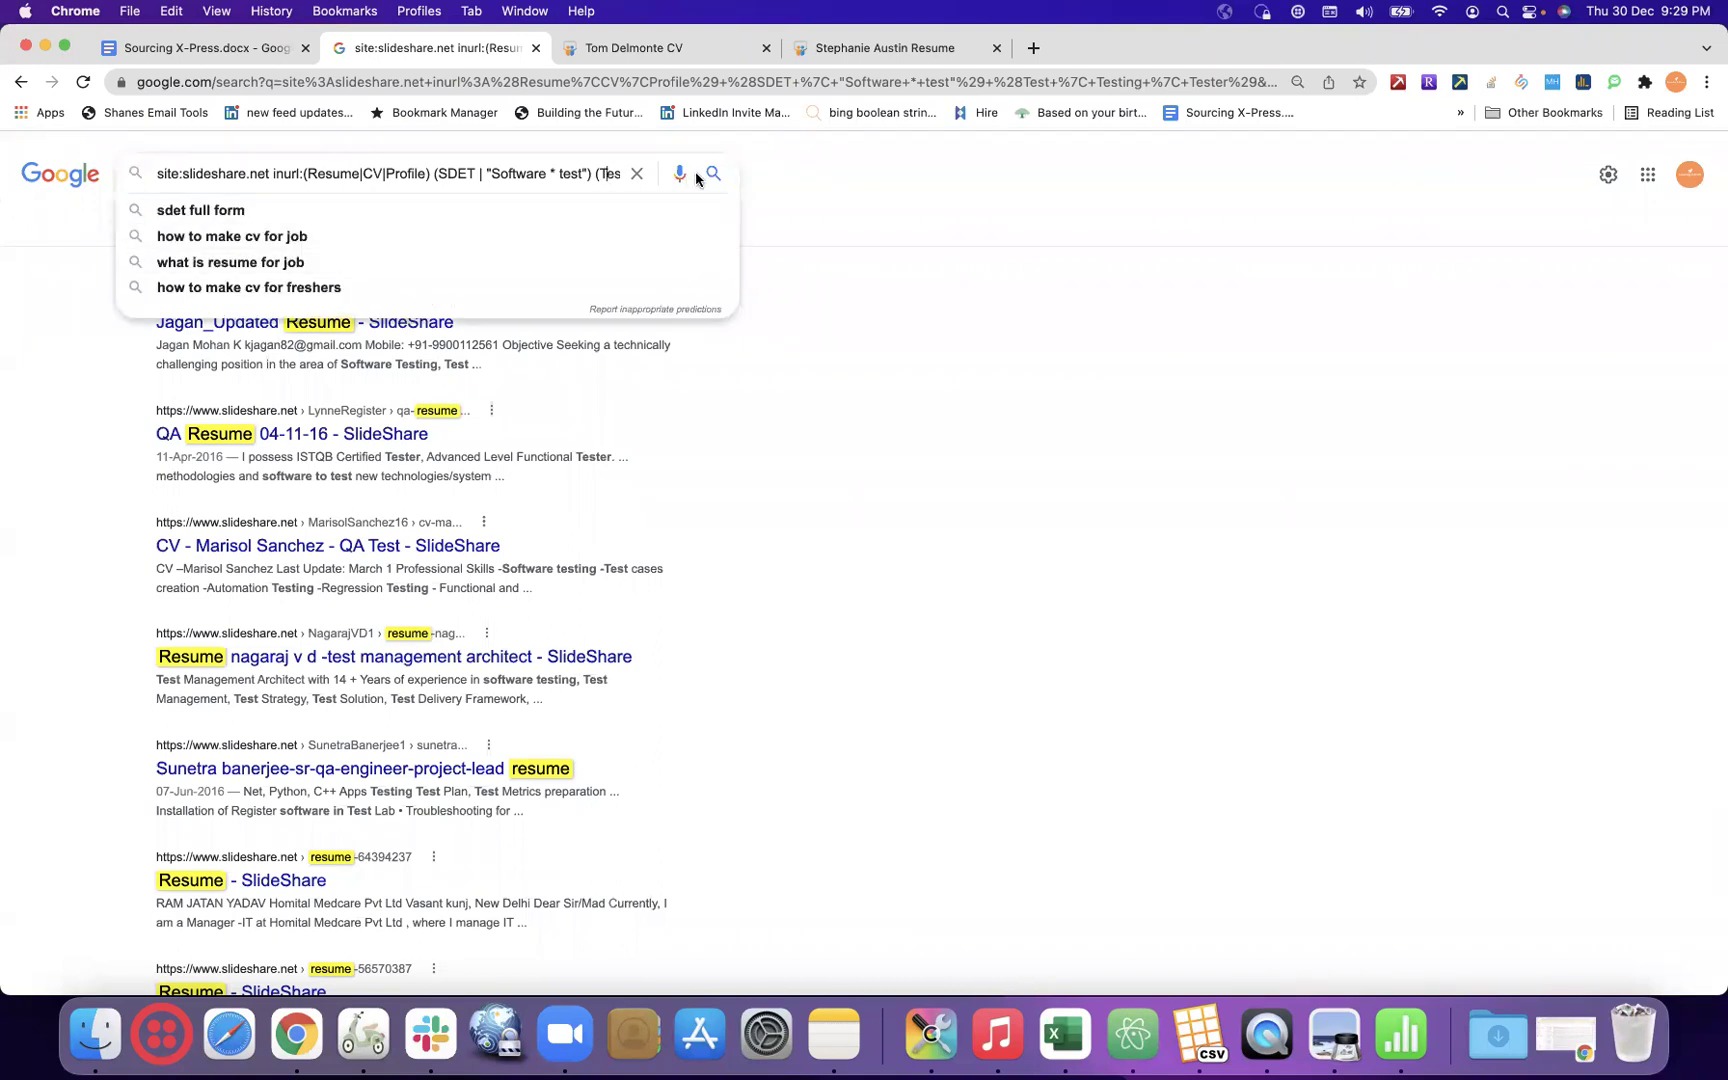
key("Right")
key("Right")
key("Right")
key("Right")
key("Right")
key("Right")
key("Right")
key("Right")
key("Right")
key("Right")
key("Right")
key("Right")
key("Right")
key("Right")
key("Right")
key("Right")
key("Right")
key("Right")
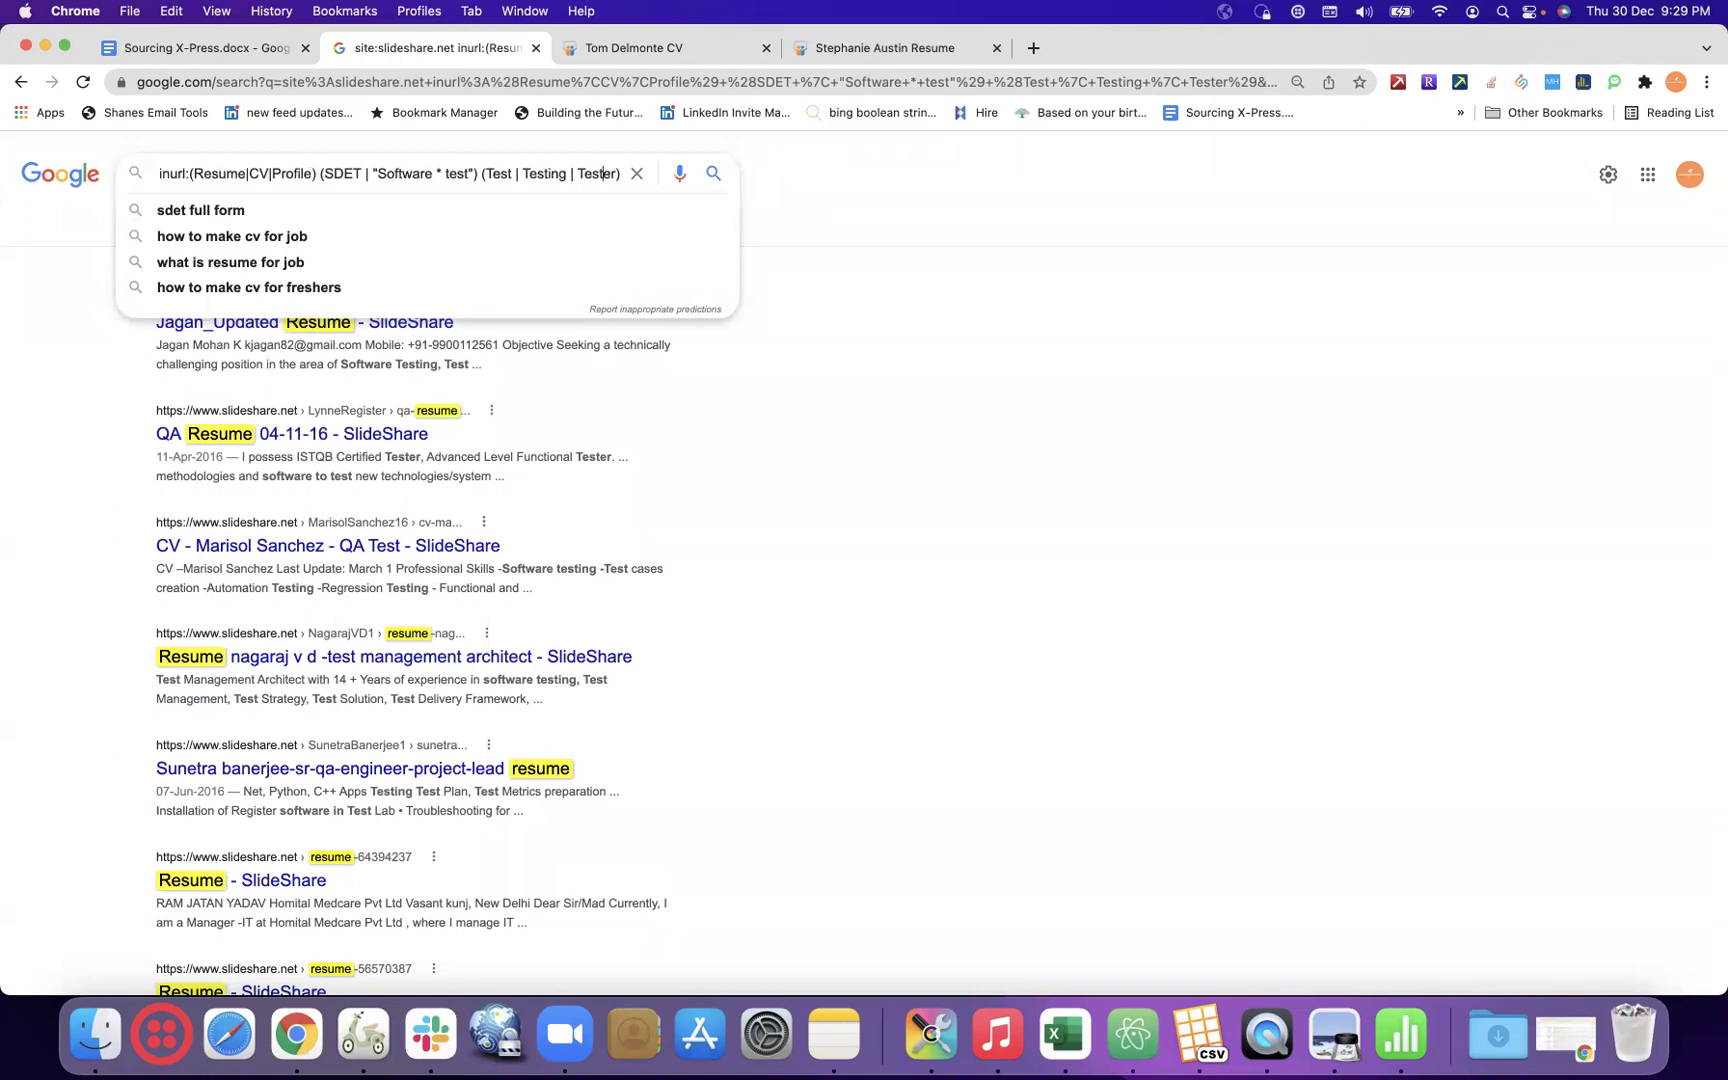
key("BackSpace")
key("BackSpace")
key("BackSpace")
key("BackSpace")
key("BackSpace")
key("BackSpace")
key("BackSpace")
key("BackSpace")
key("BackSpace")
key("BackSpace")
key("BackSpace")
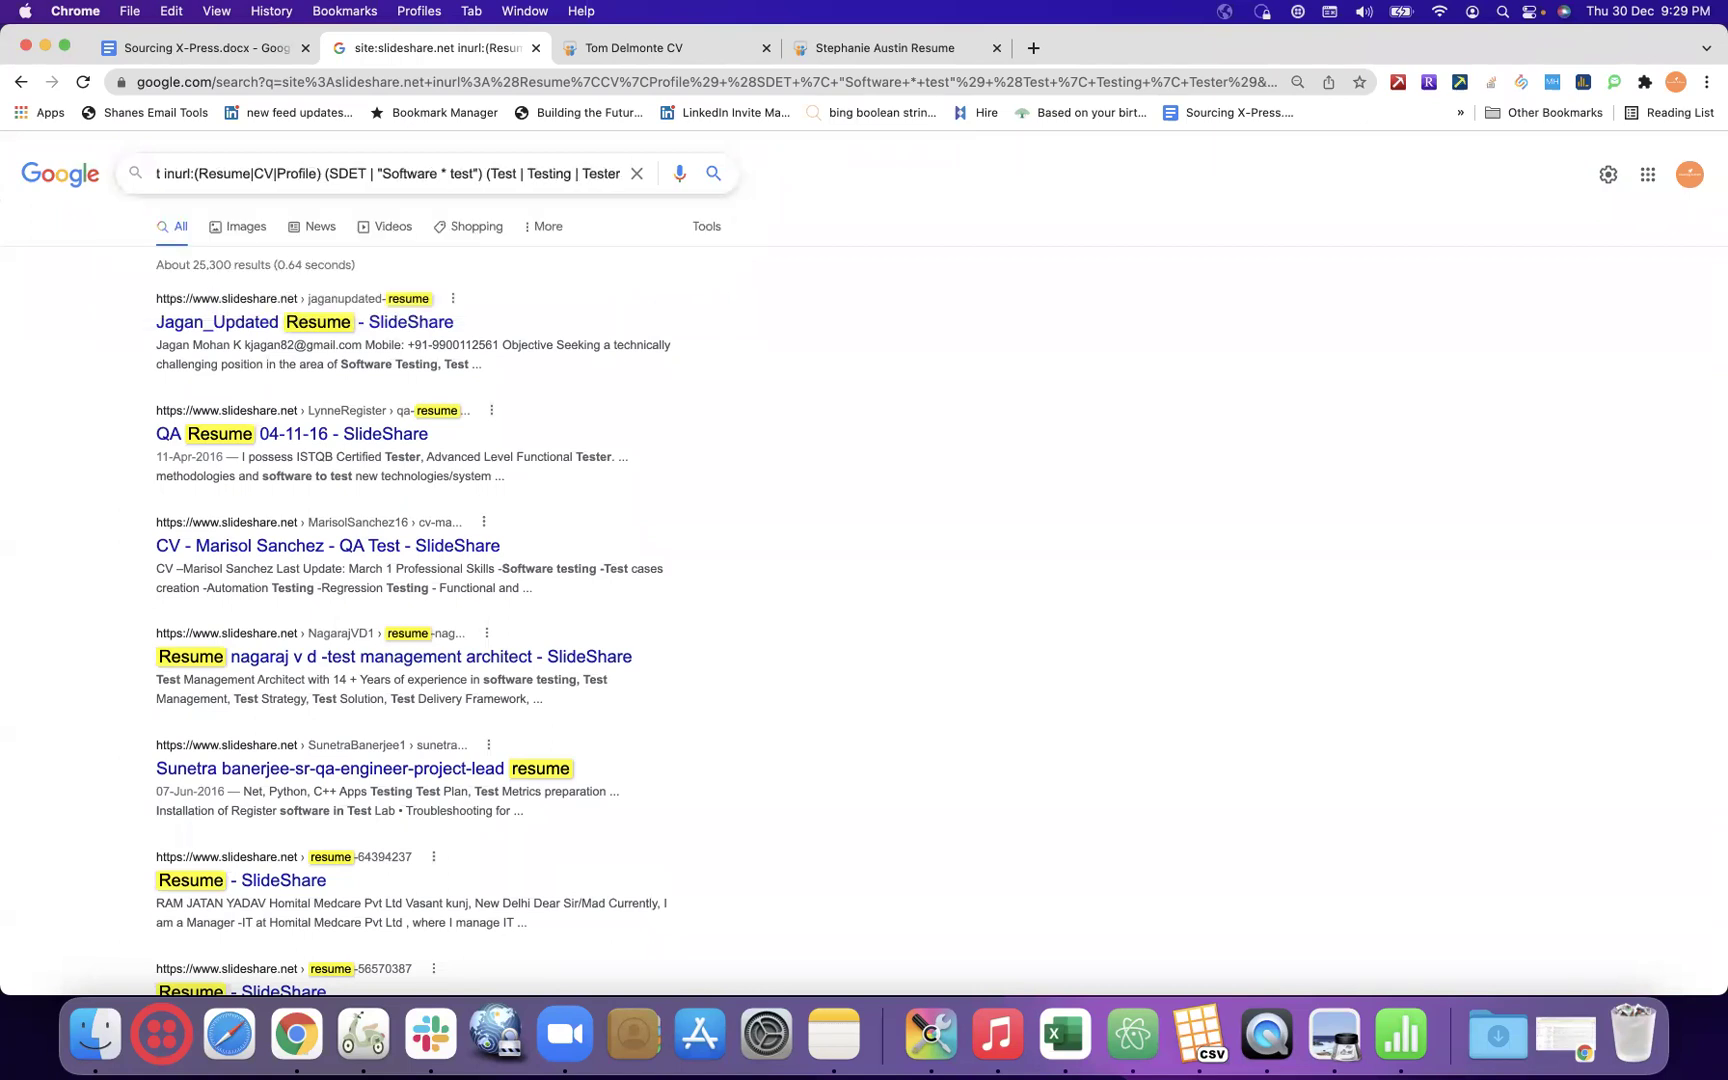
key("BackSpace")
key("BackSpace")
key("BackSpace")
key("BackSpace")
key("BackSpace")
key("BackSpace")
key("BackSpace")
key("BackSpace")
key("BackSpace")
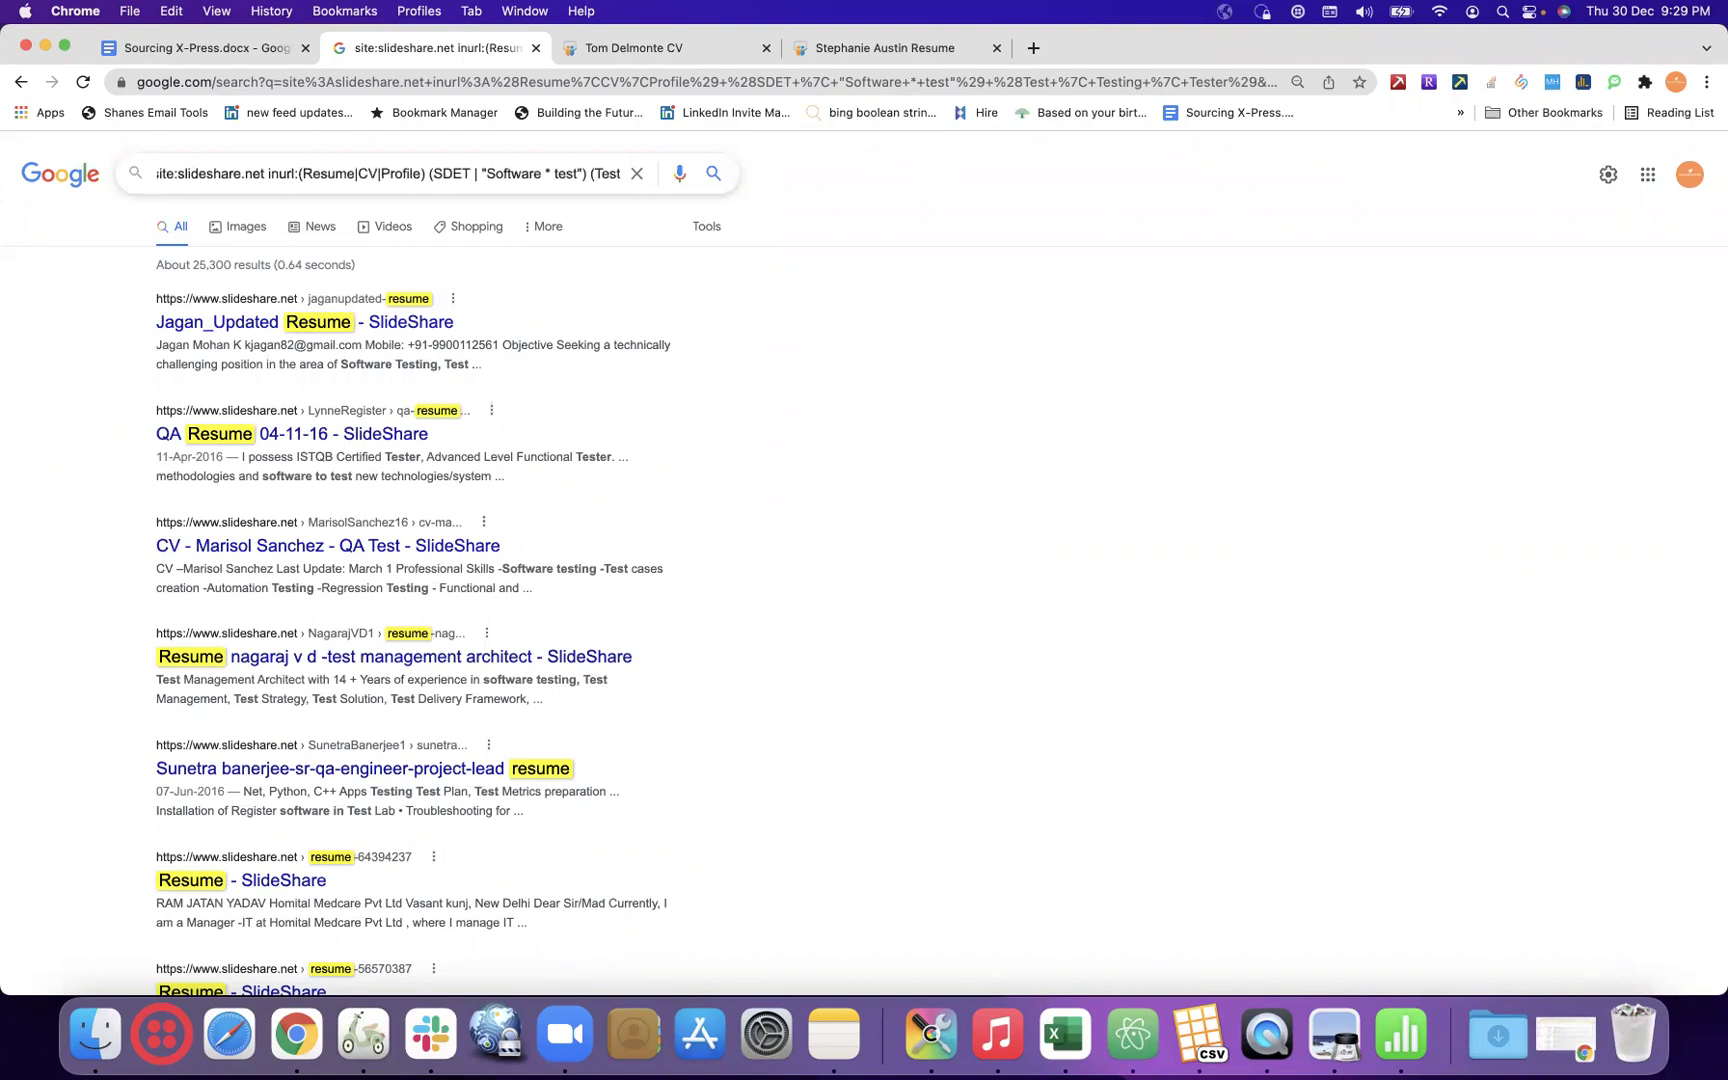
type("*")
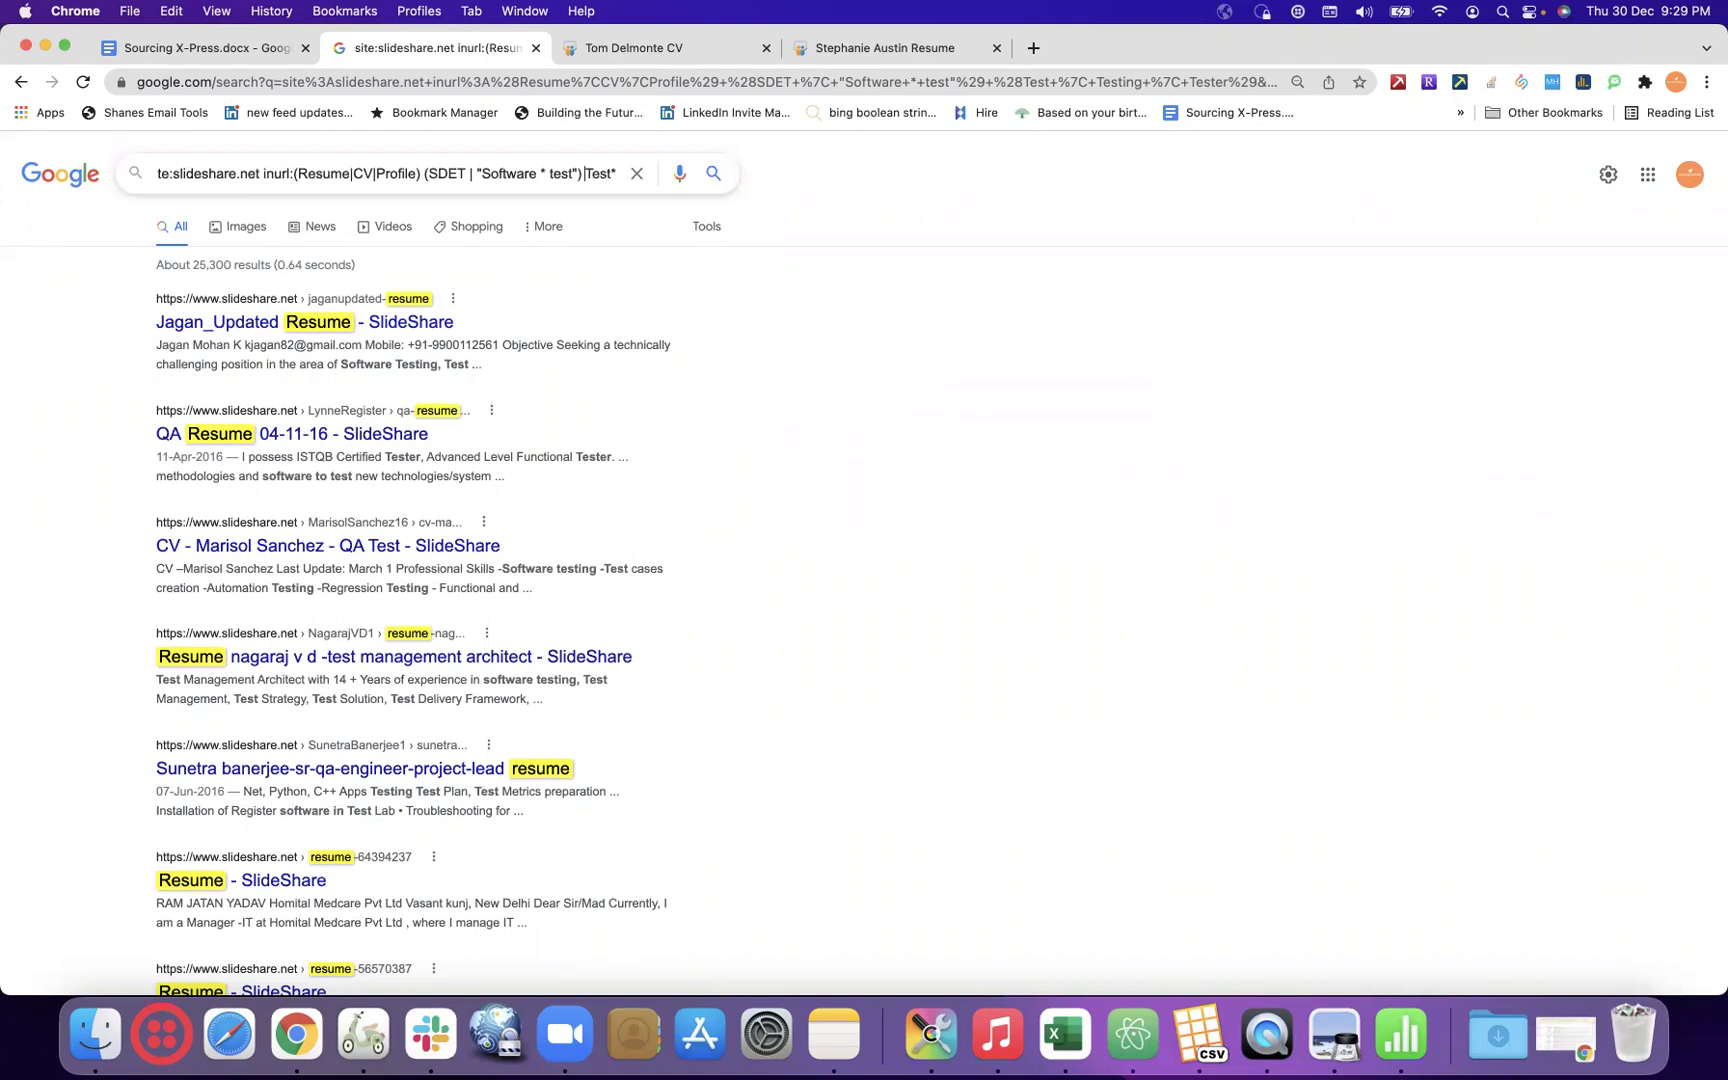
key("Return")
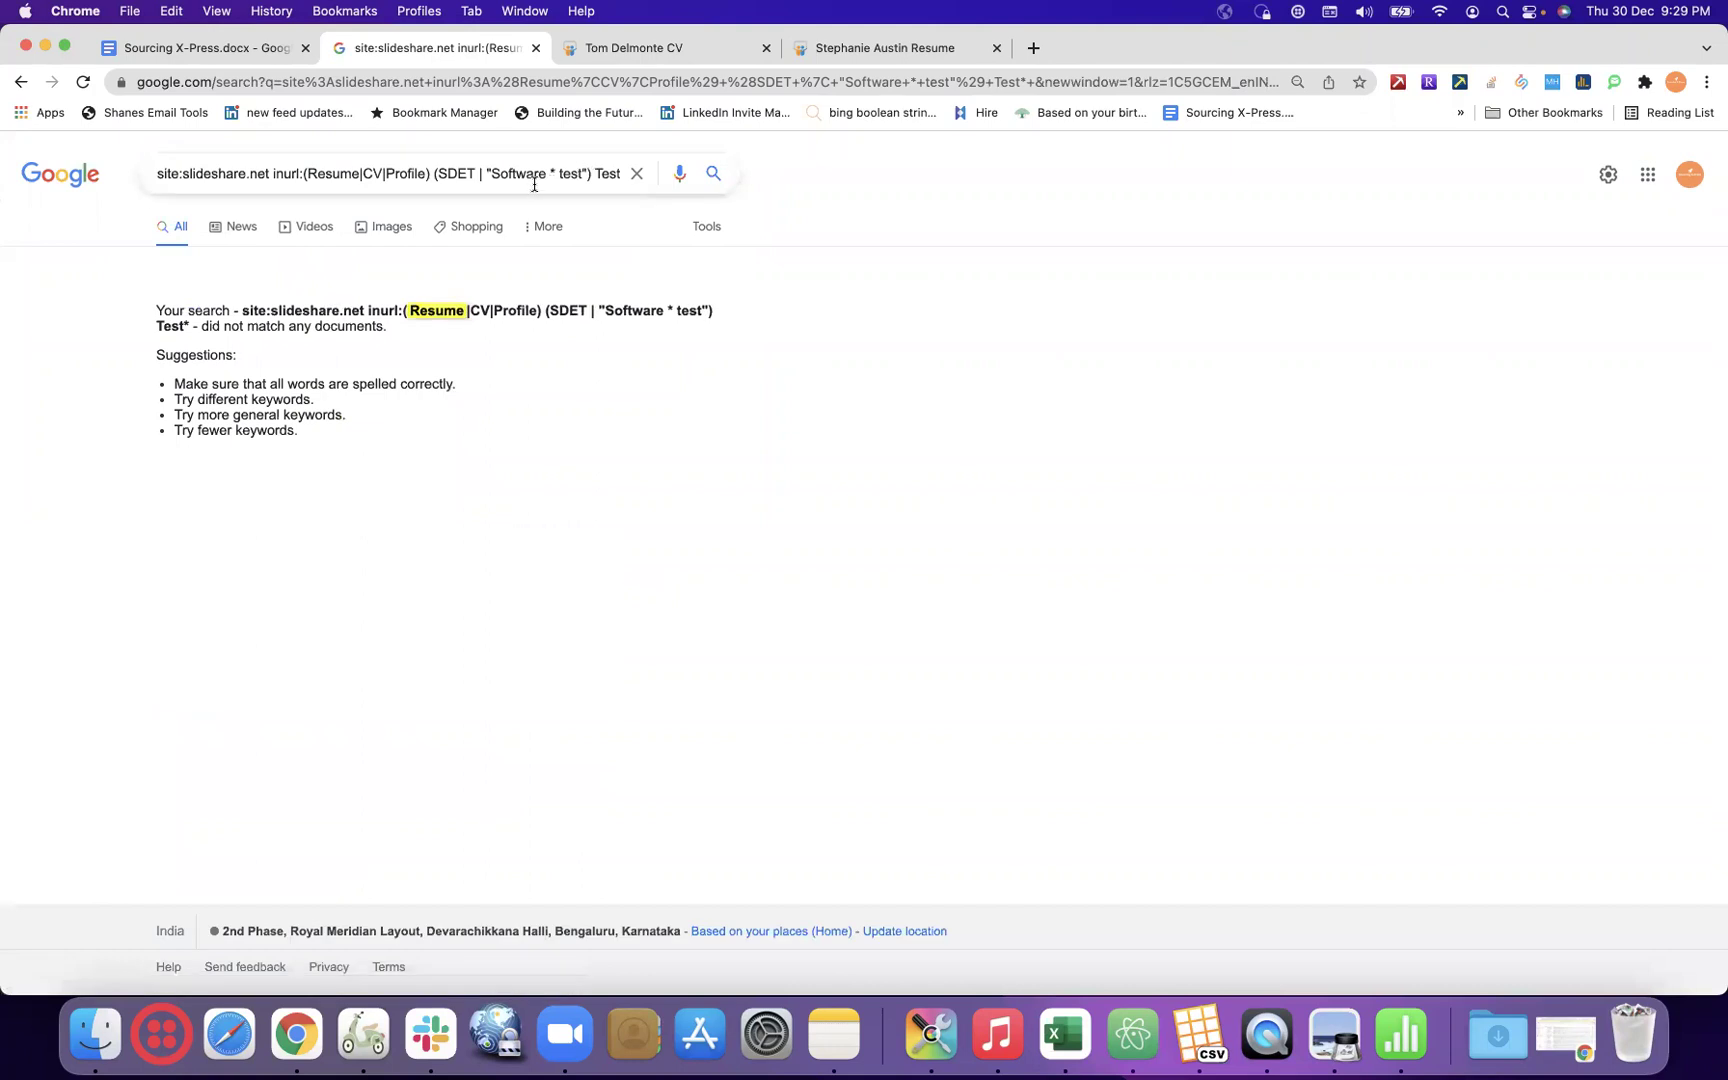
- Put a space before the final asterisk so the last term reads Test * without parentheses, and search again
left_click(597, 173)
type("(")
key("End")
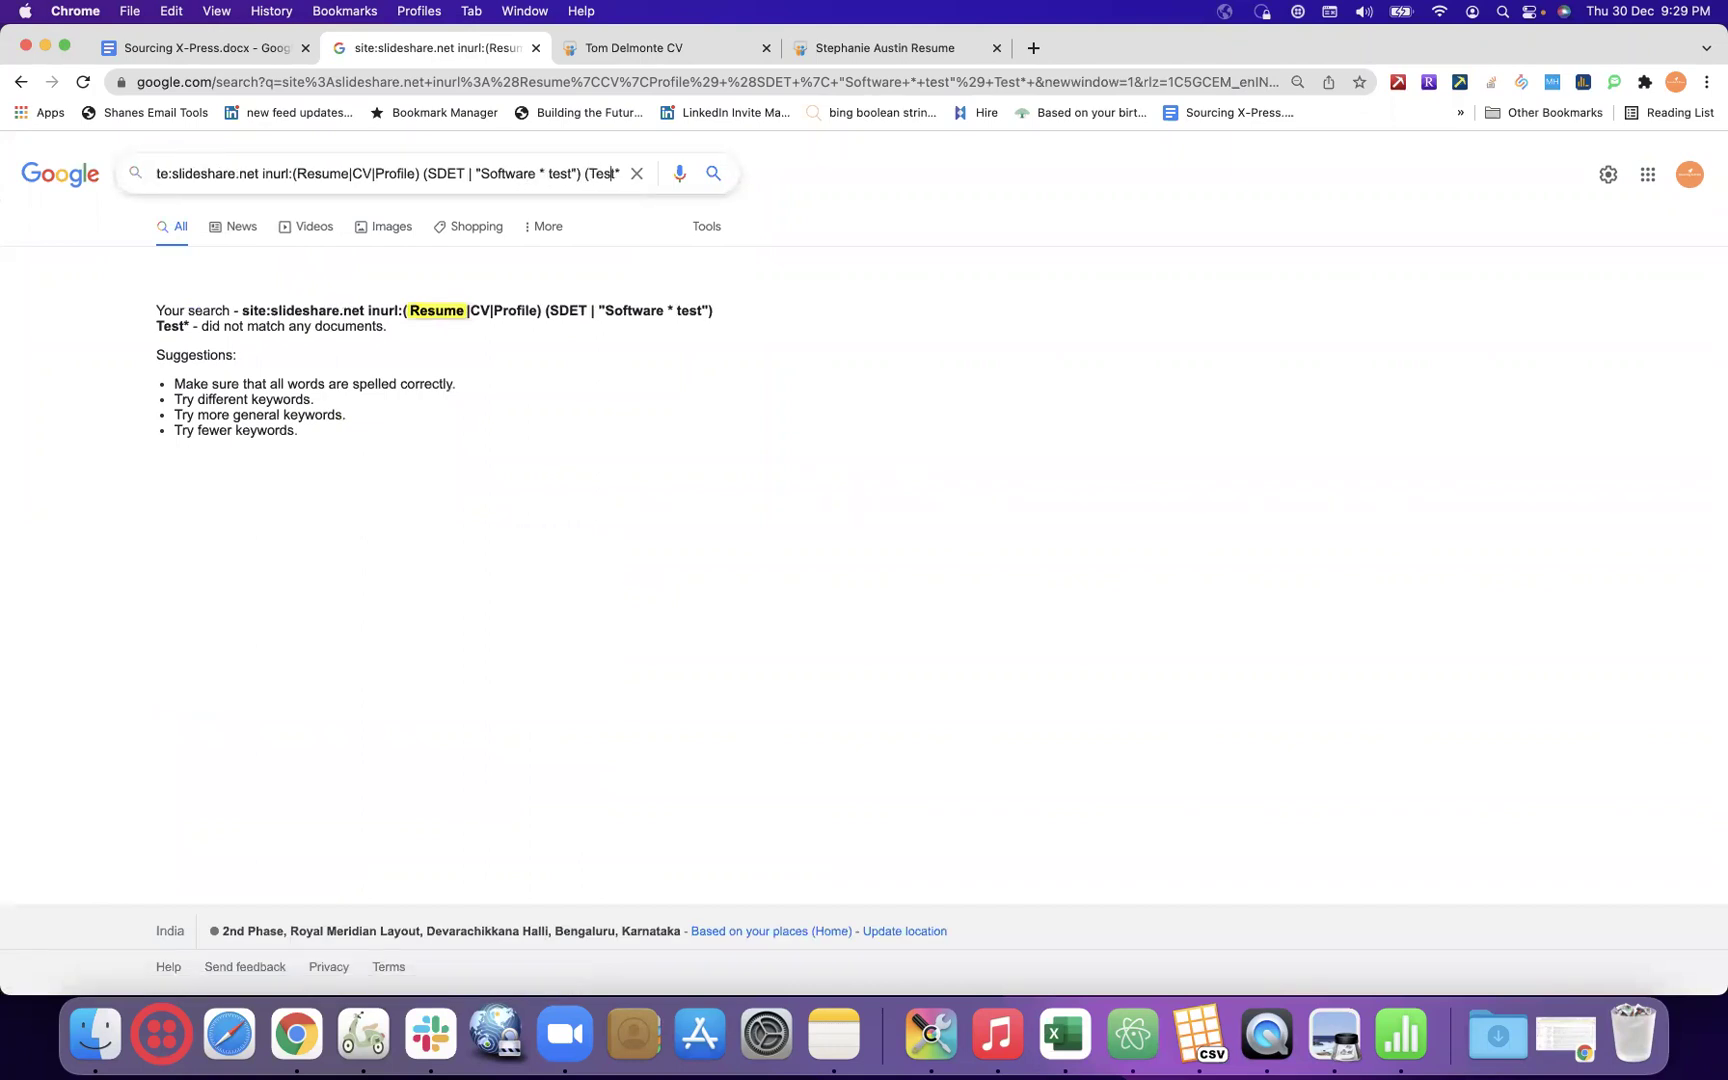
key("BackSpace")
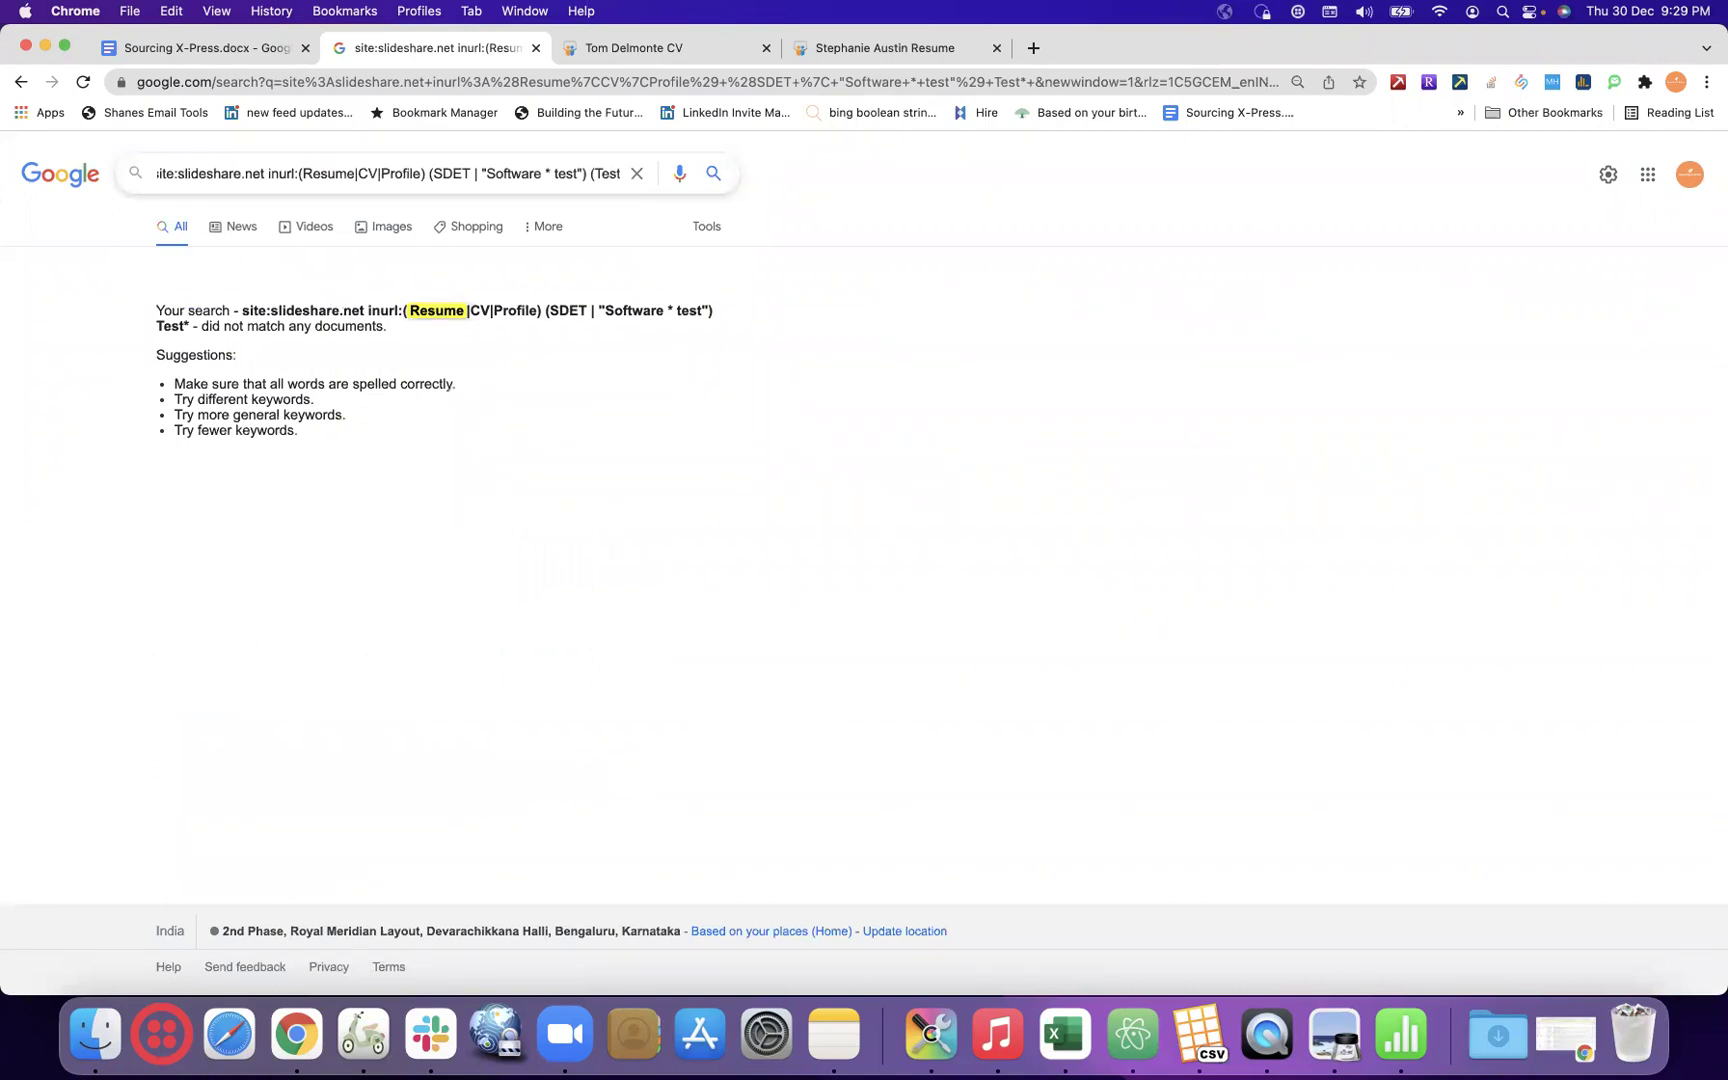
type("|")
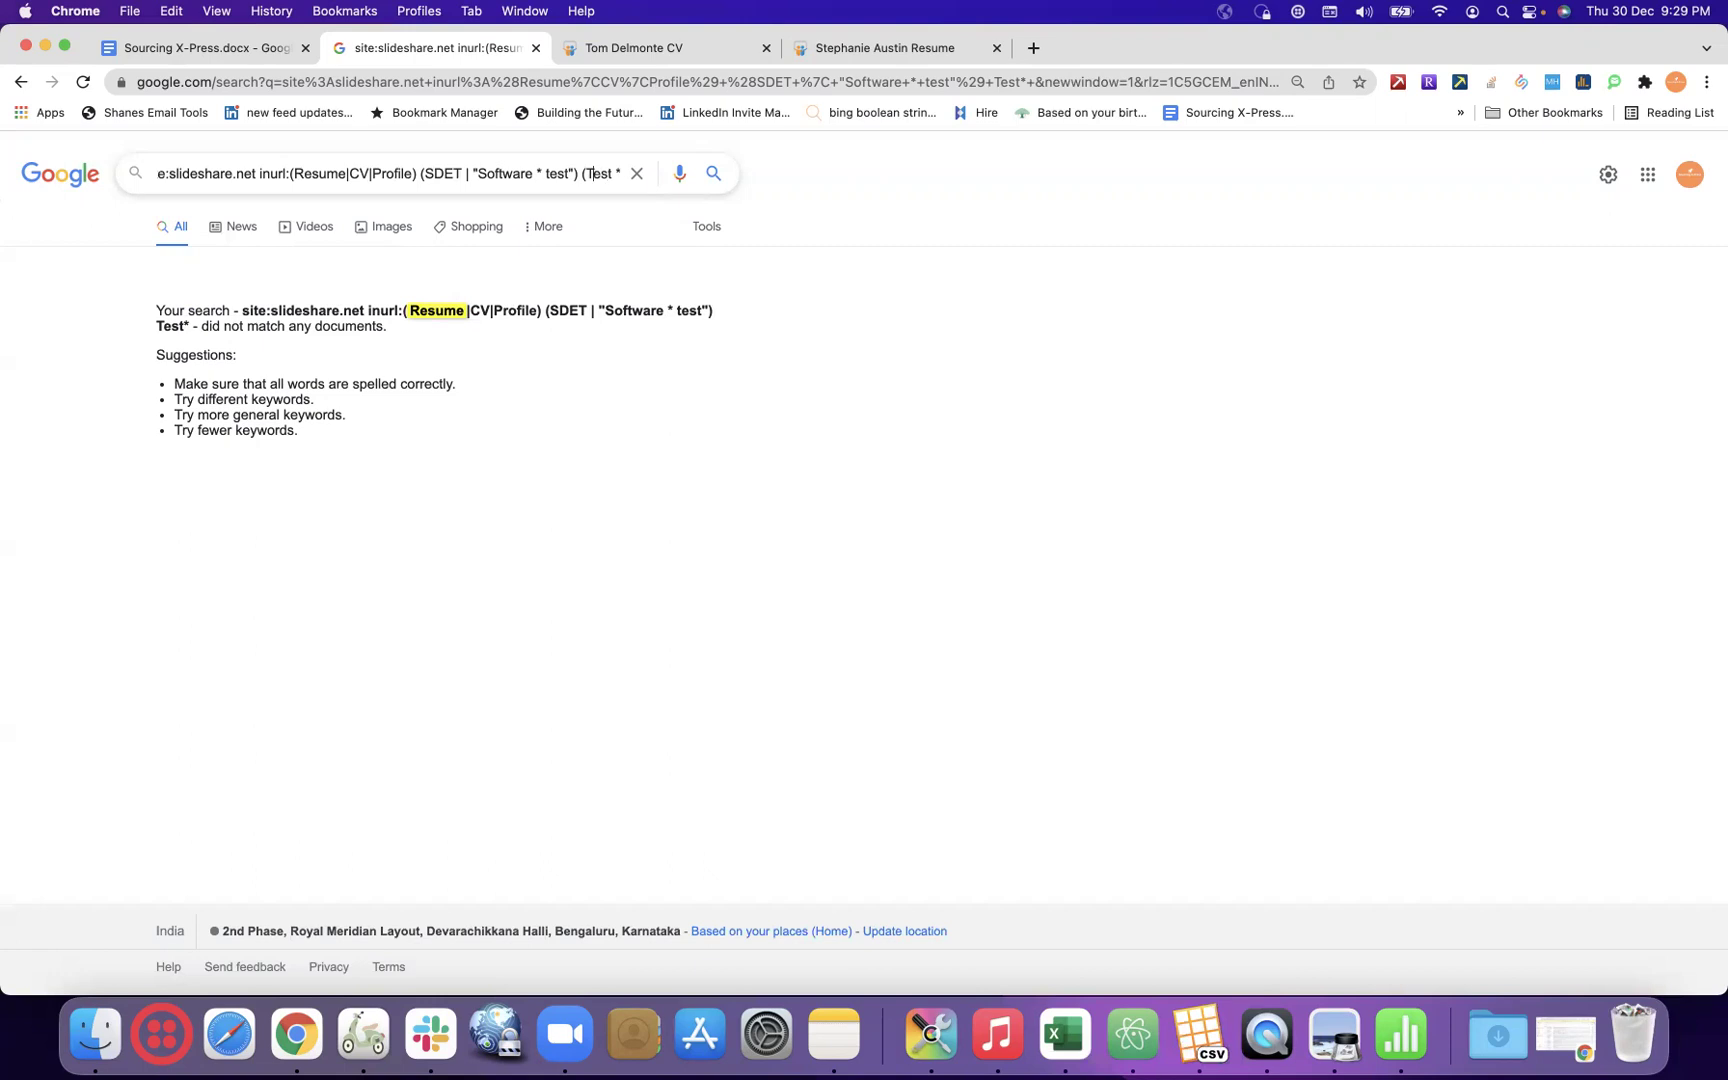
key("BackSpace")
key("Return")
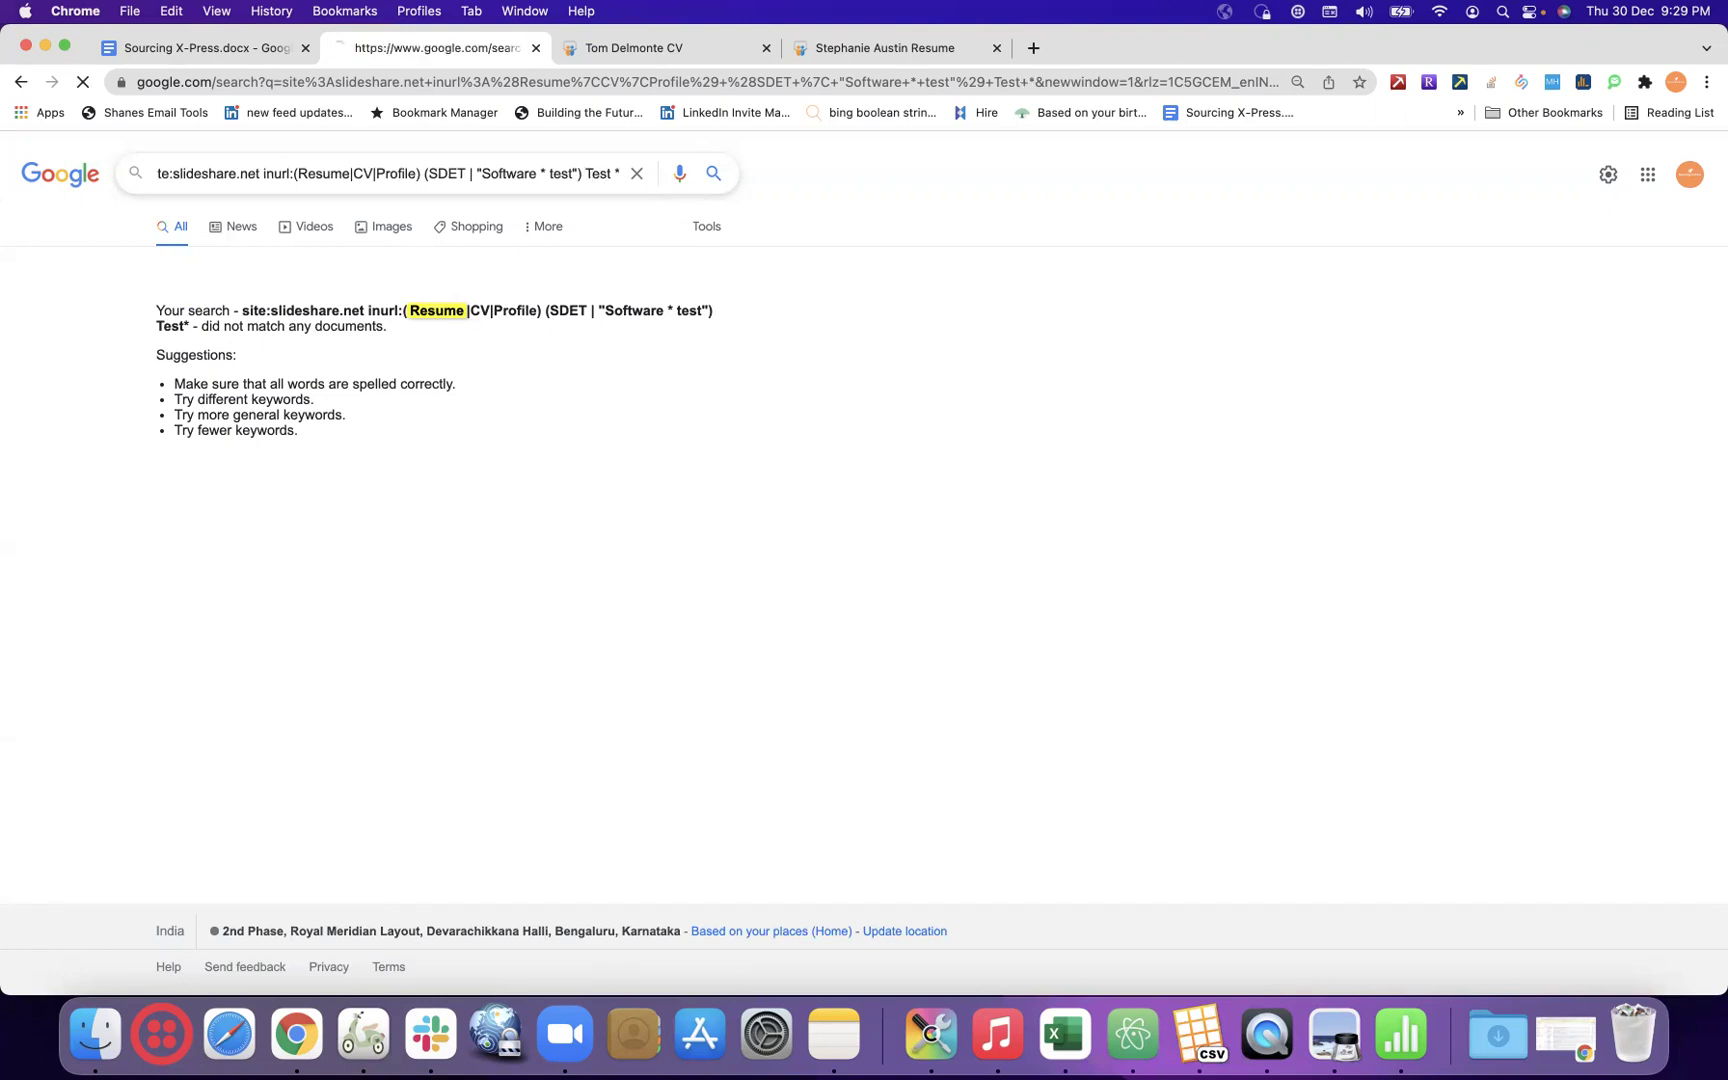
- Enclose the last term in quotation marks as "Test *" and rerun the search
left_click(600, 170)
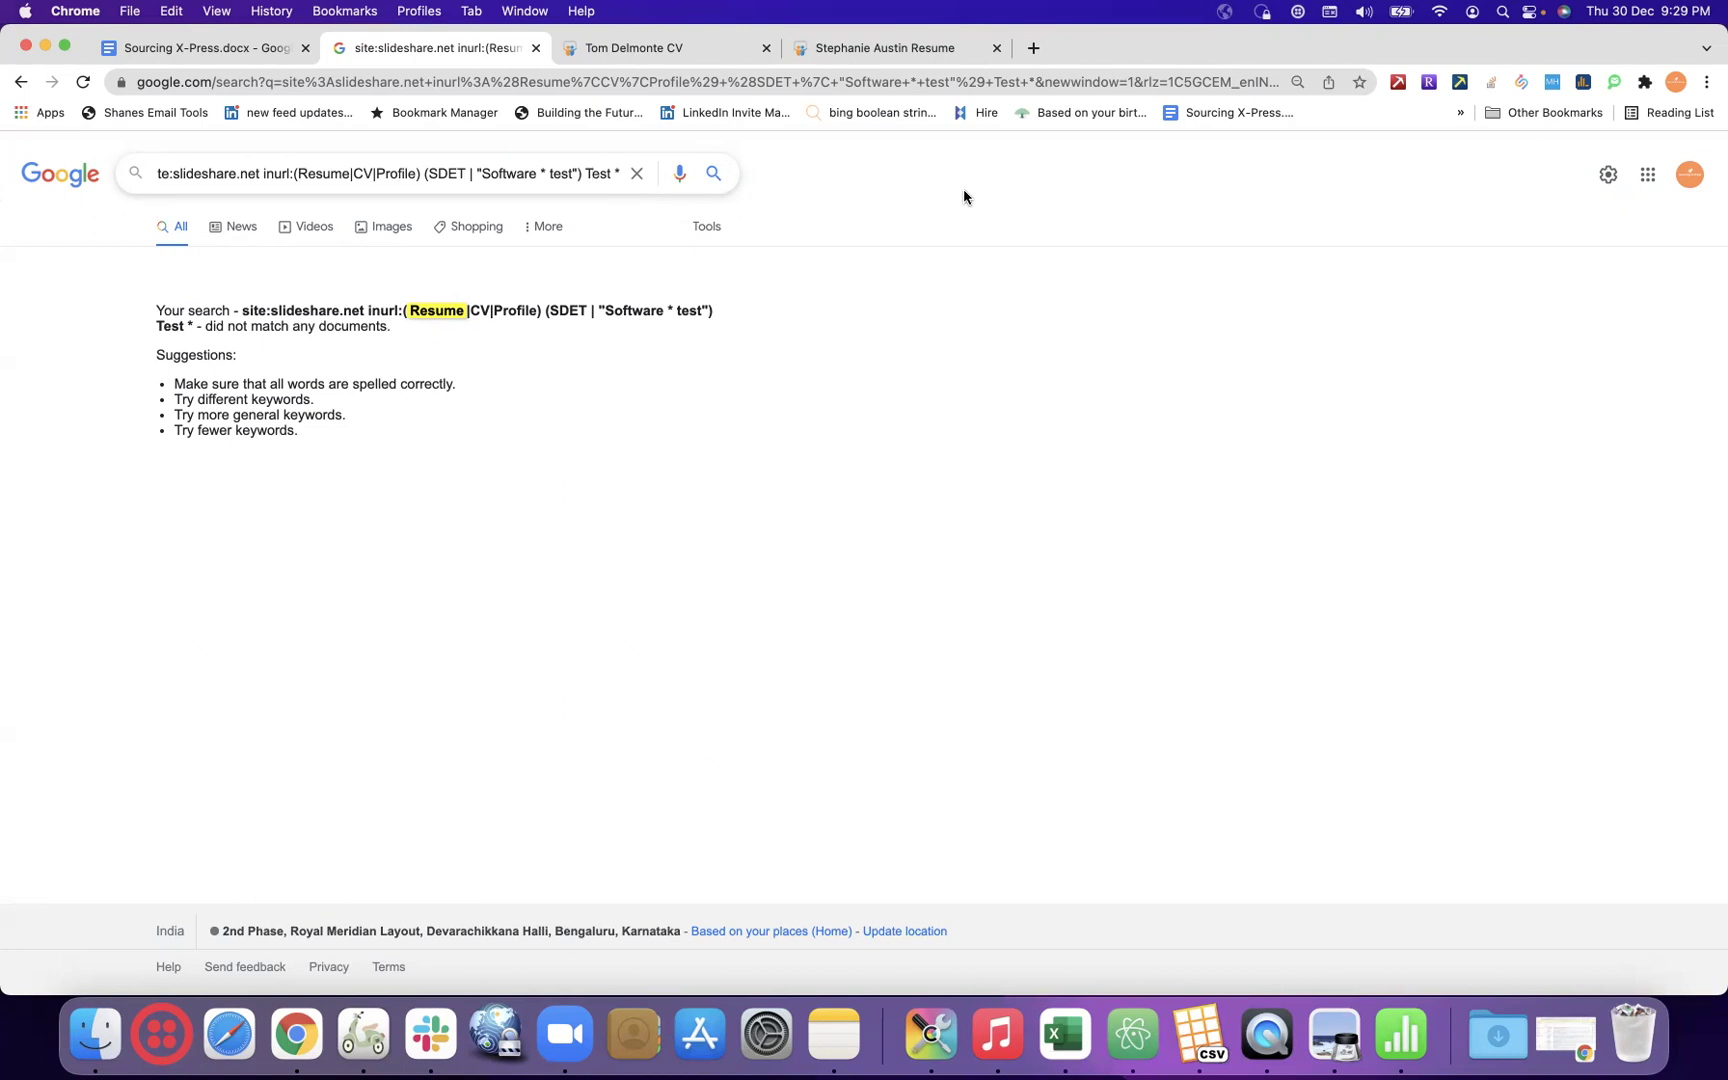
type("\"")
key("Right")
key("Right")
key("Right")
key("Right")
key("Right")
key("Right")
type("\"")
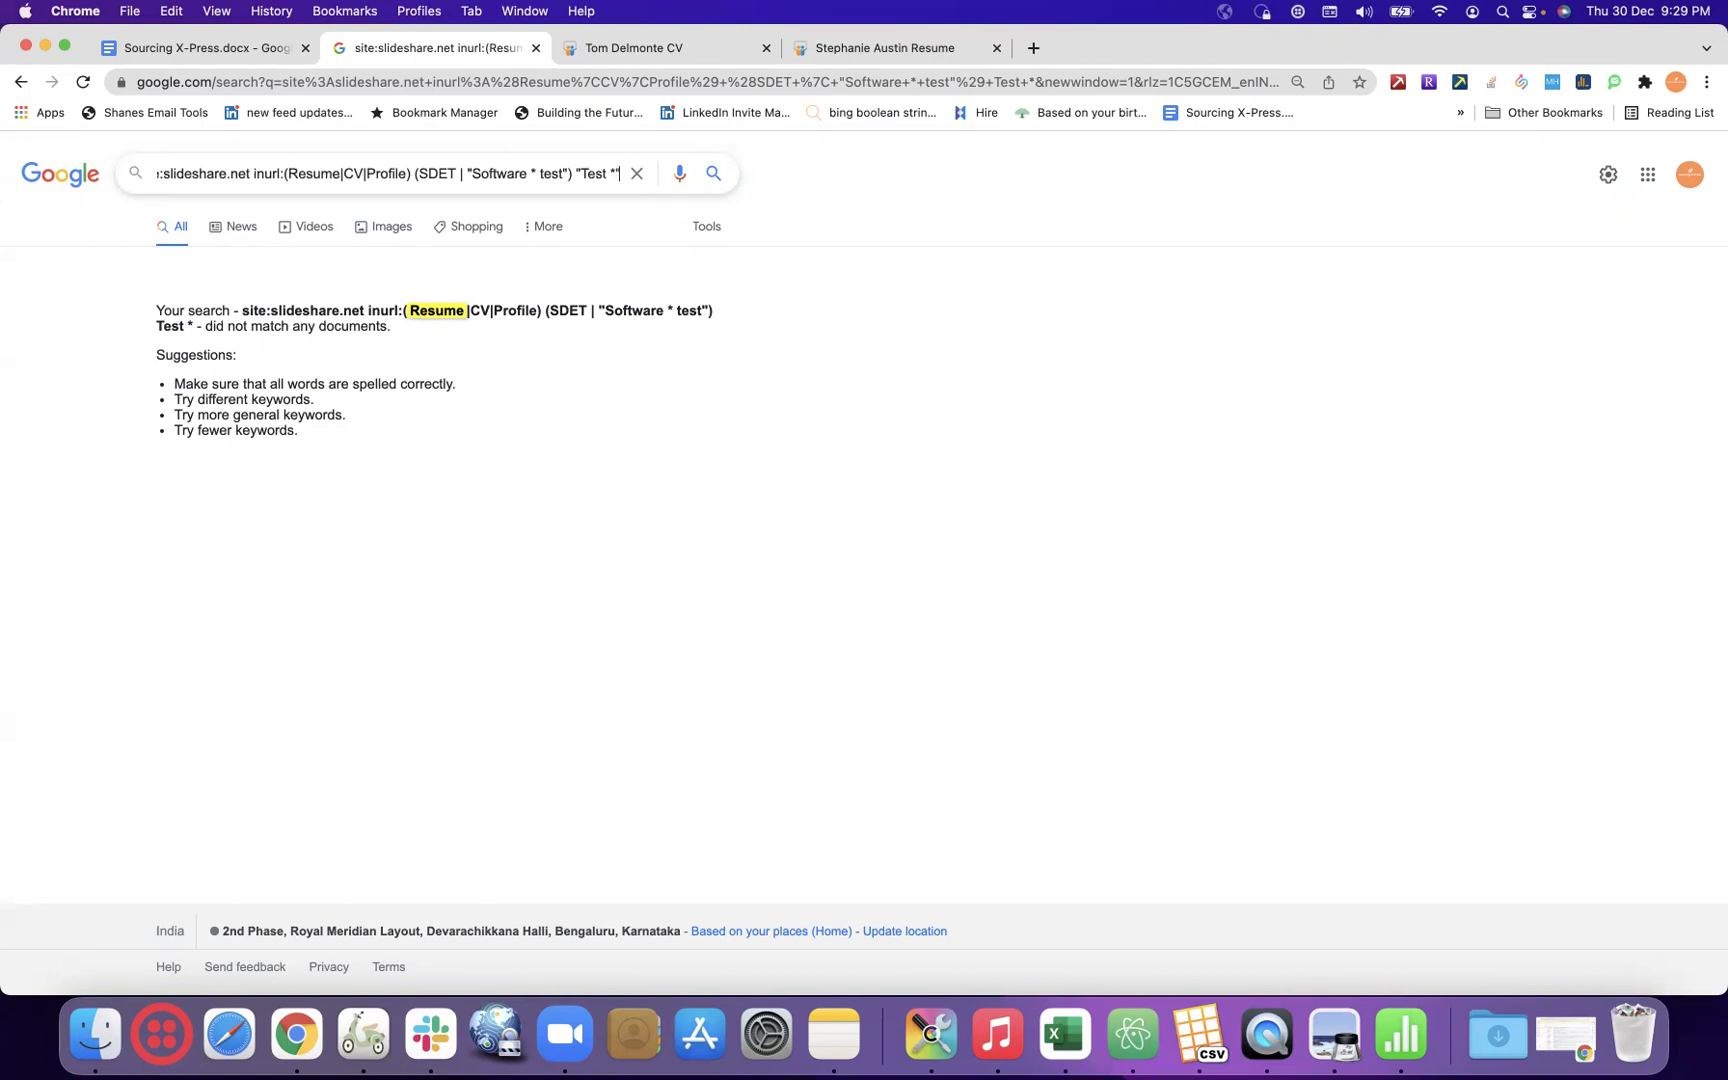
key("Return")
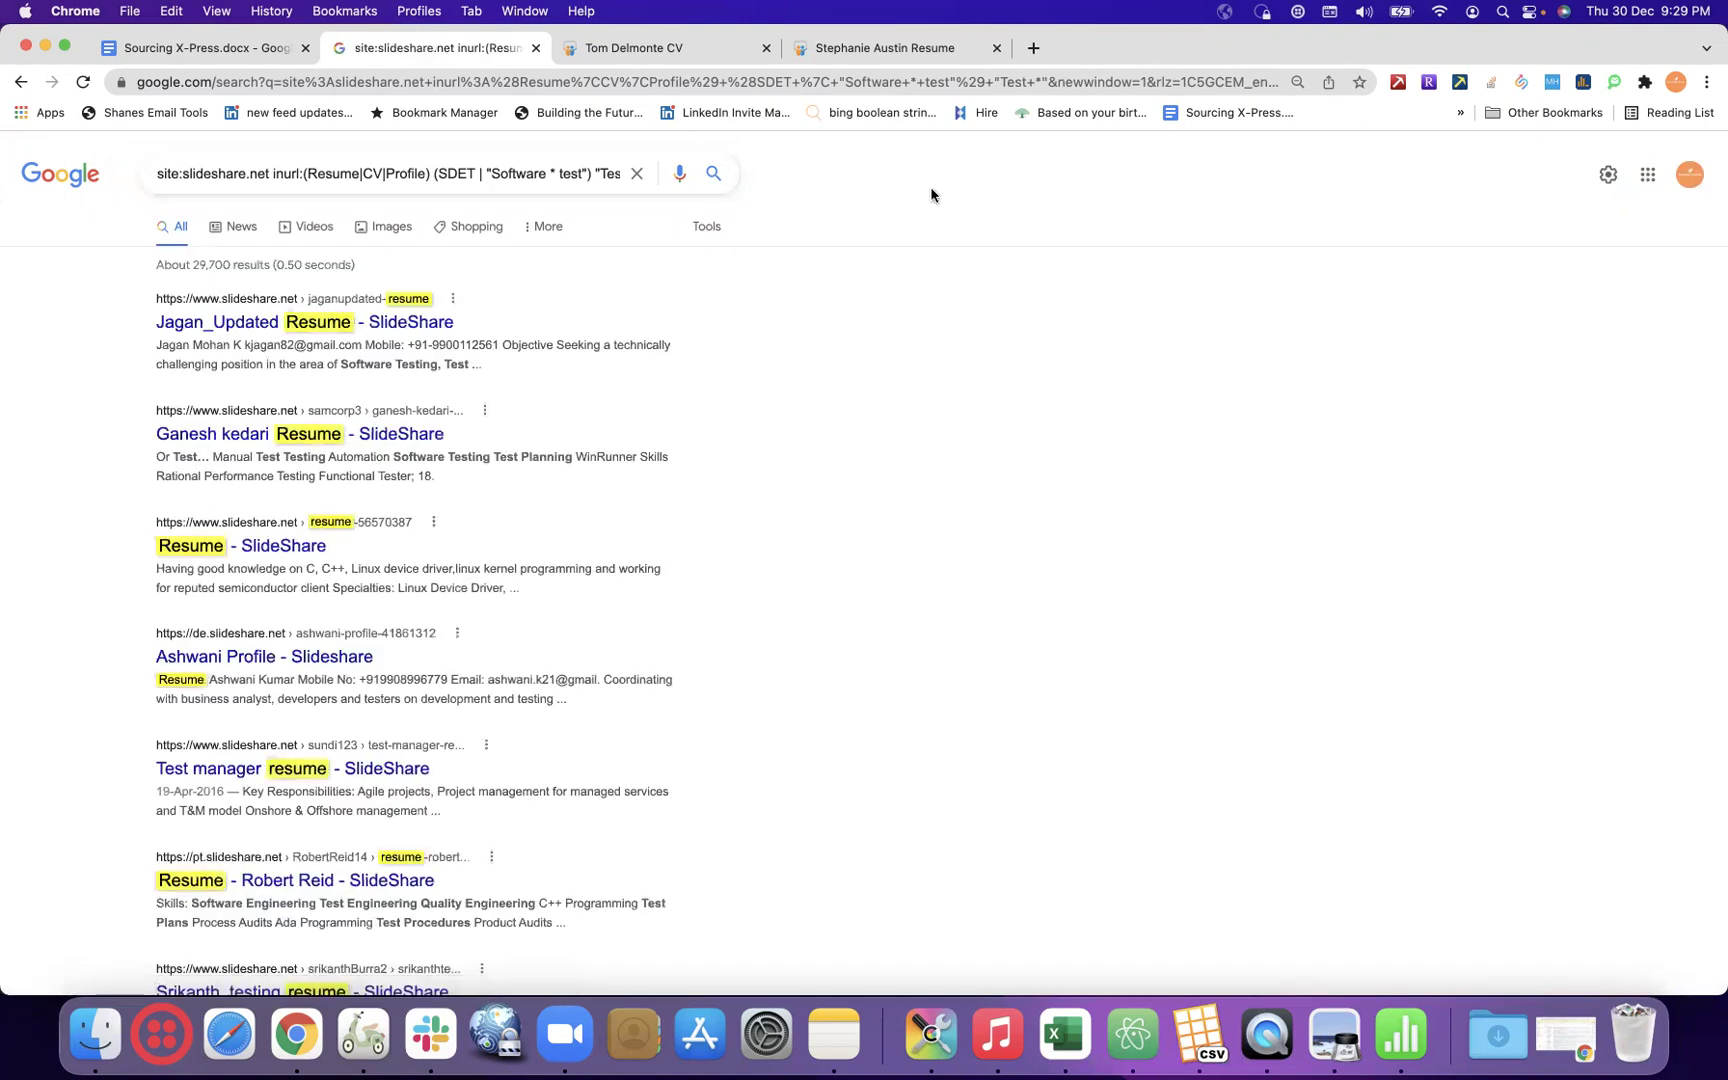
- Remove the quotation marks around the last term, leaving Test *, and search again
left_click(596, 175)
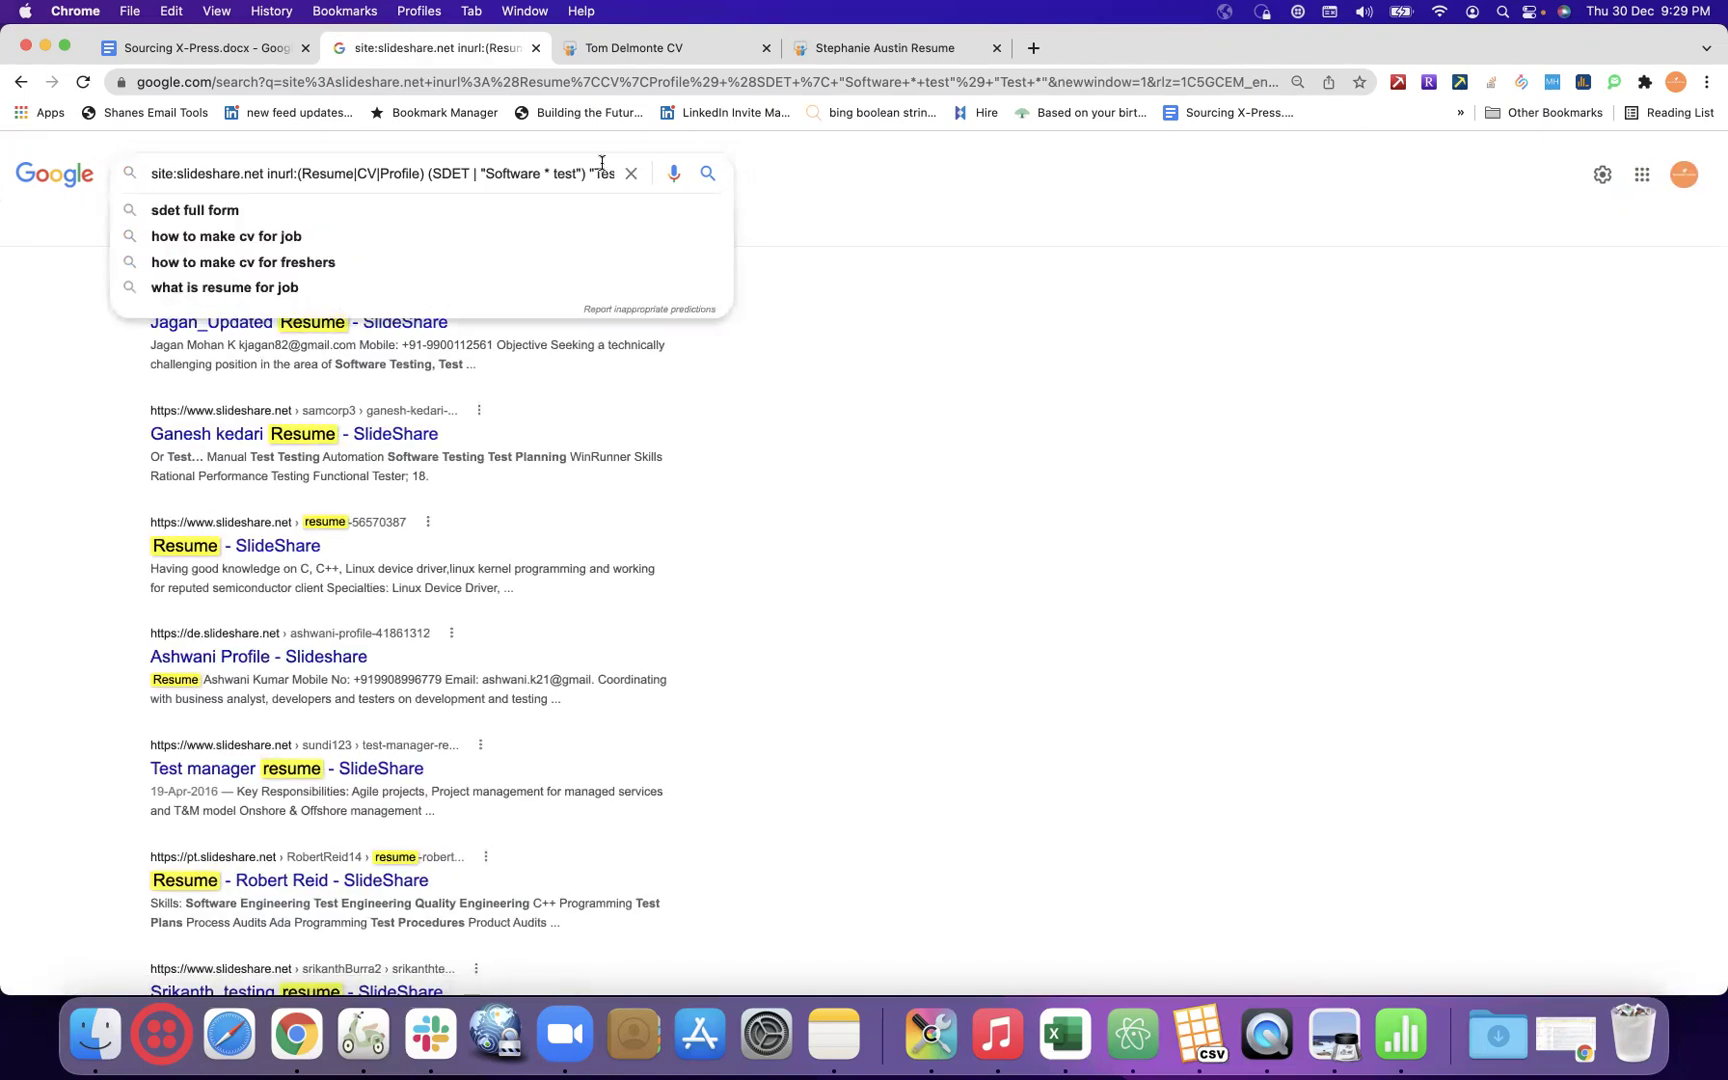
key("super+Right")
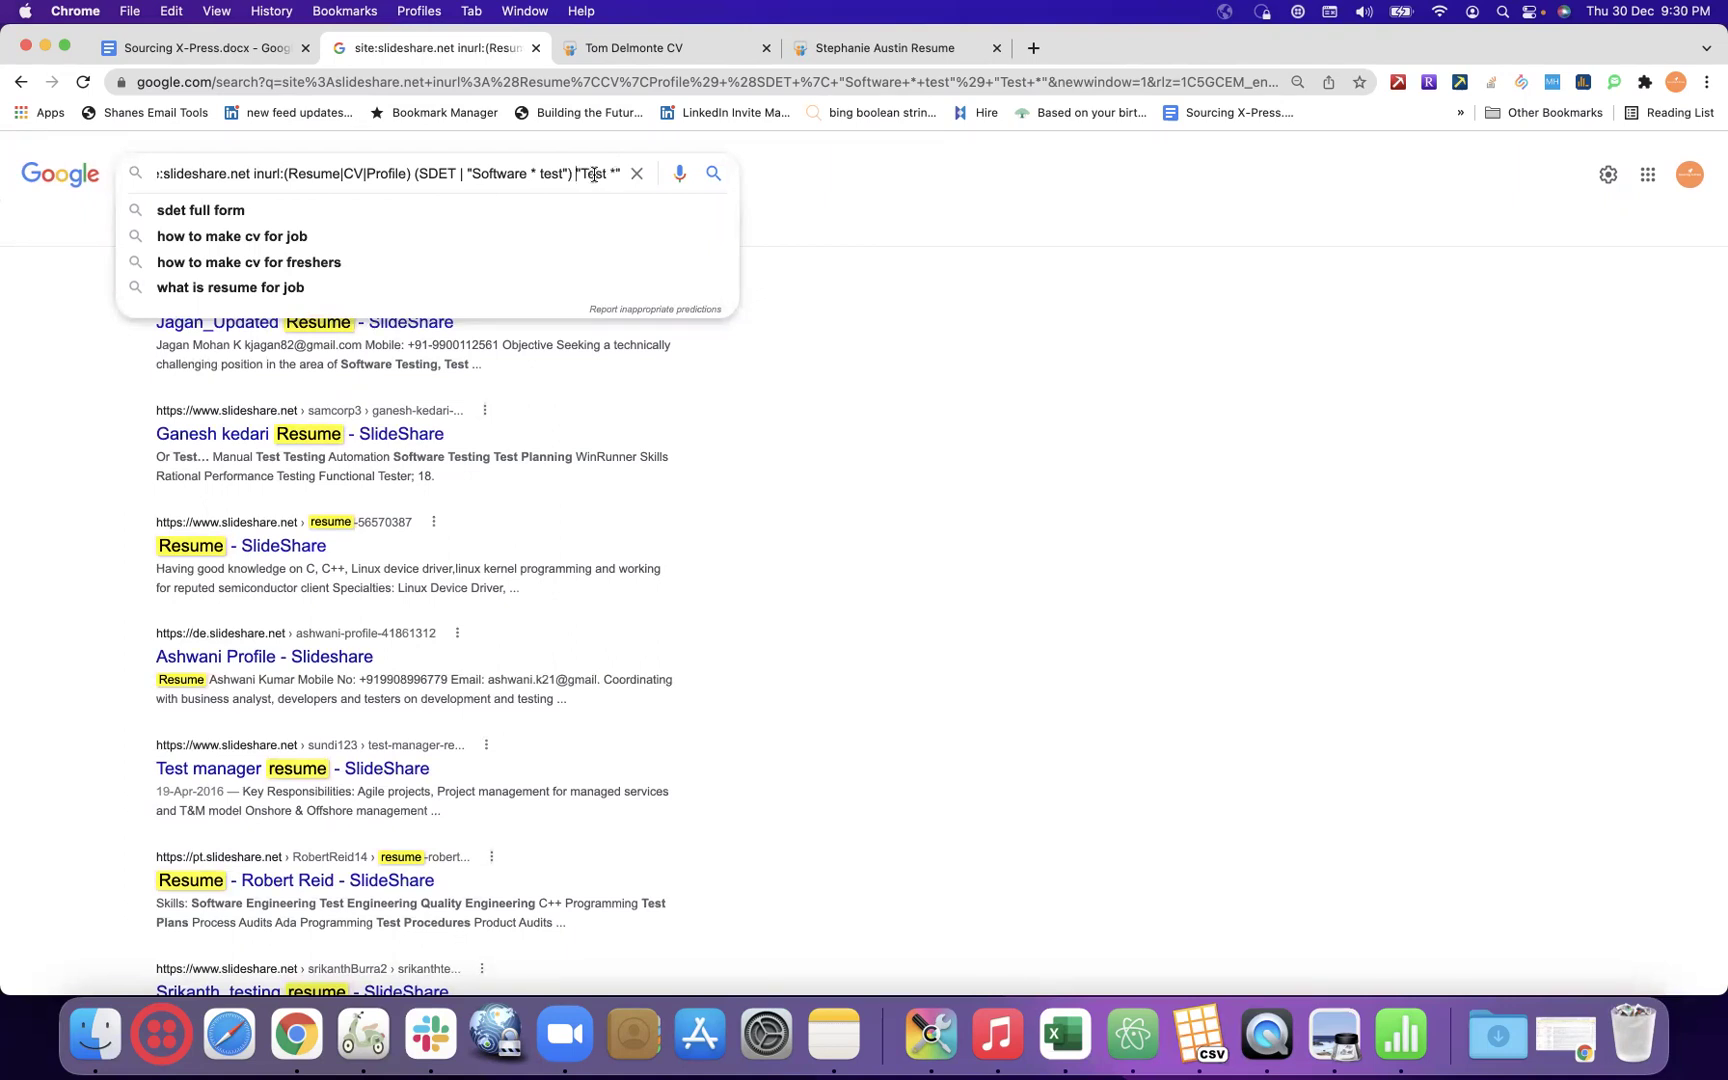
key("Delete")
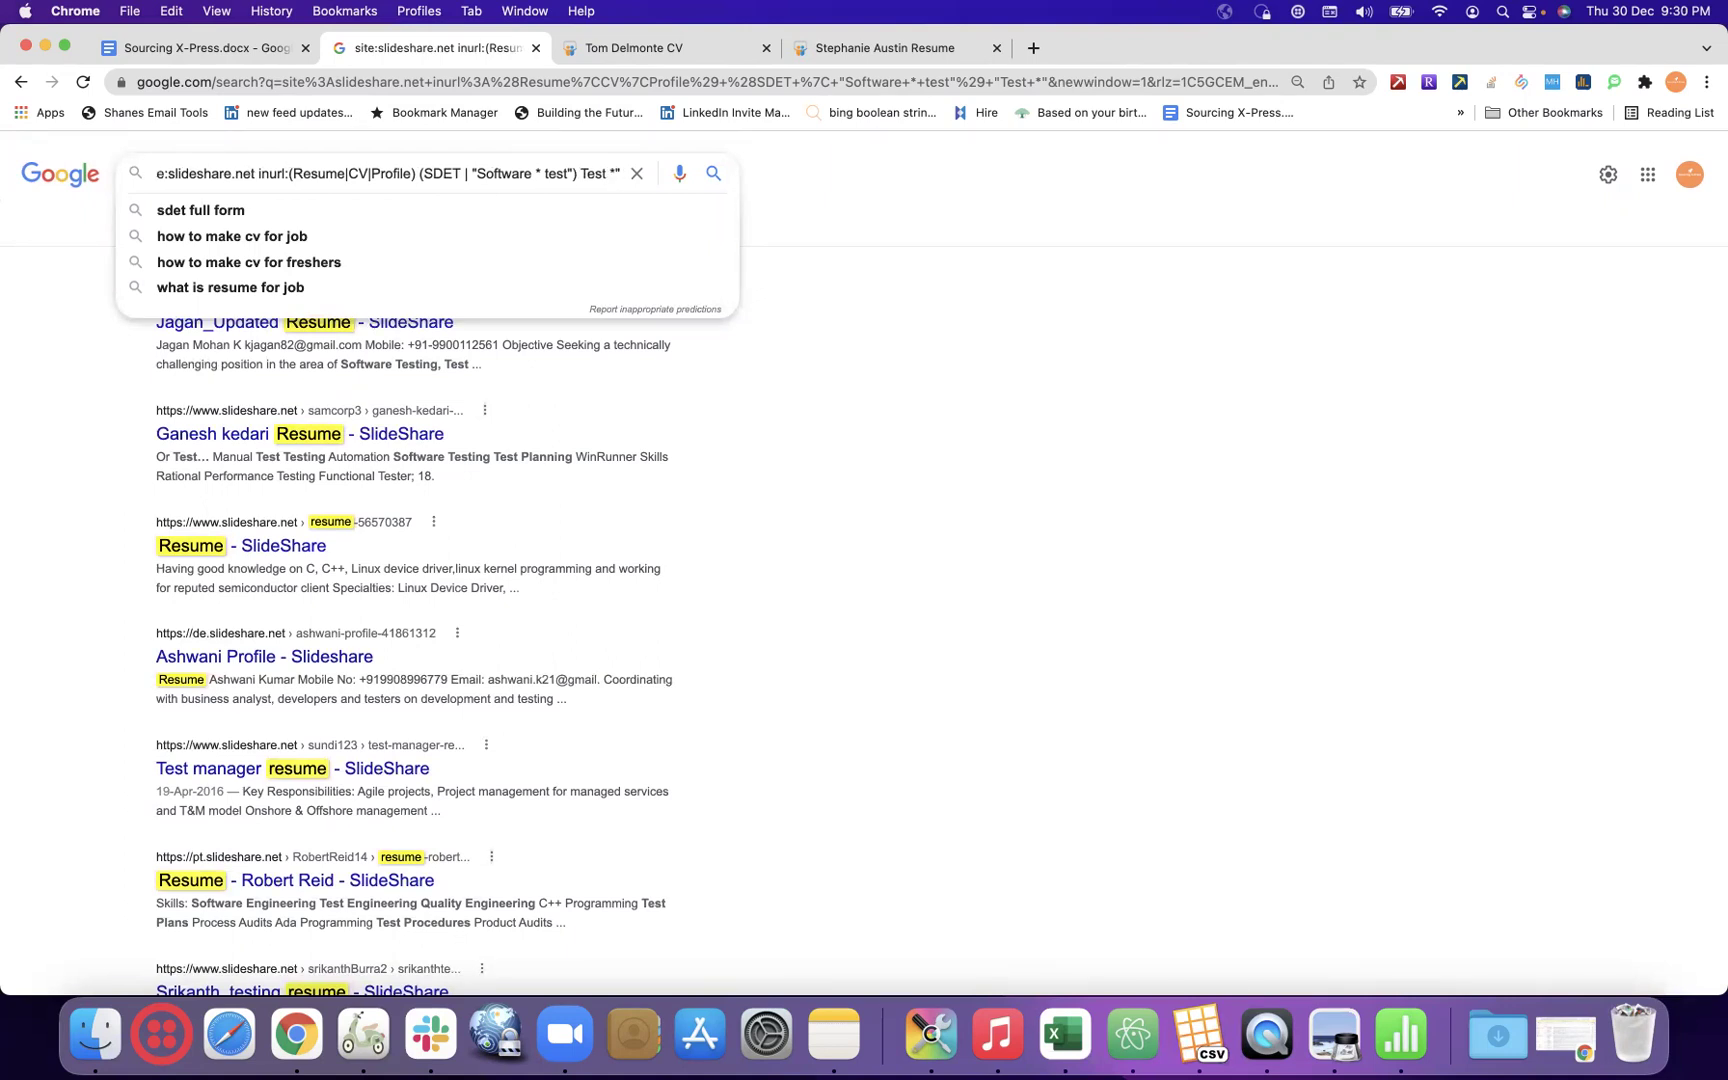
key("Escape")
key("BackSpace")
key("Return")
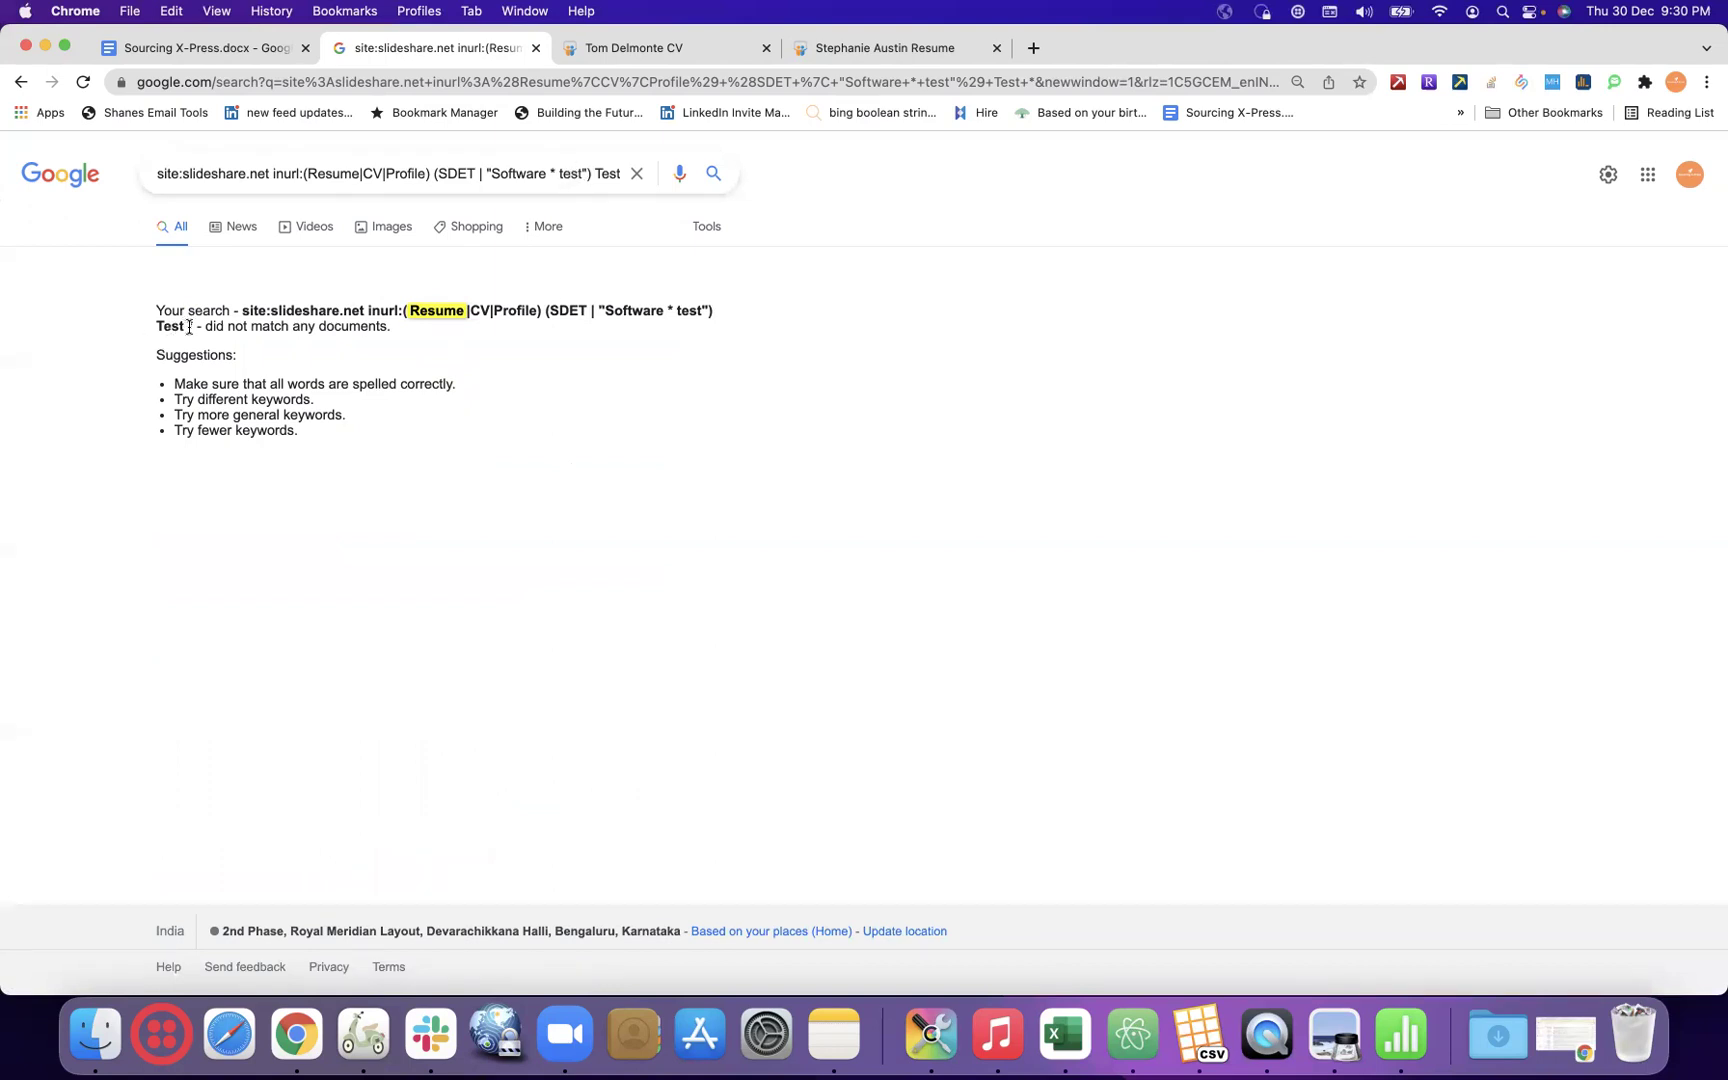
left_click(598, 172)
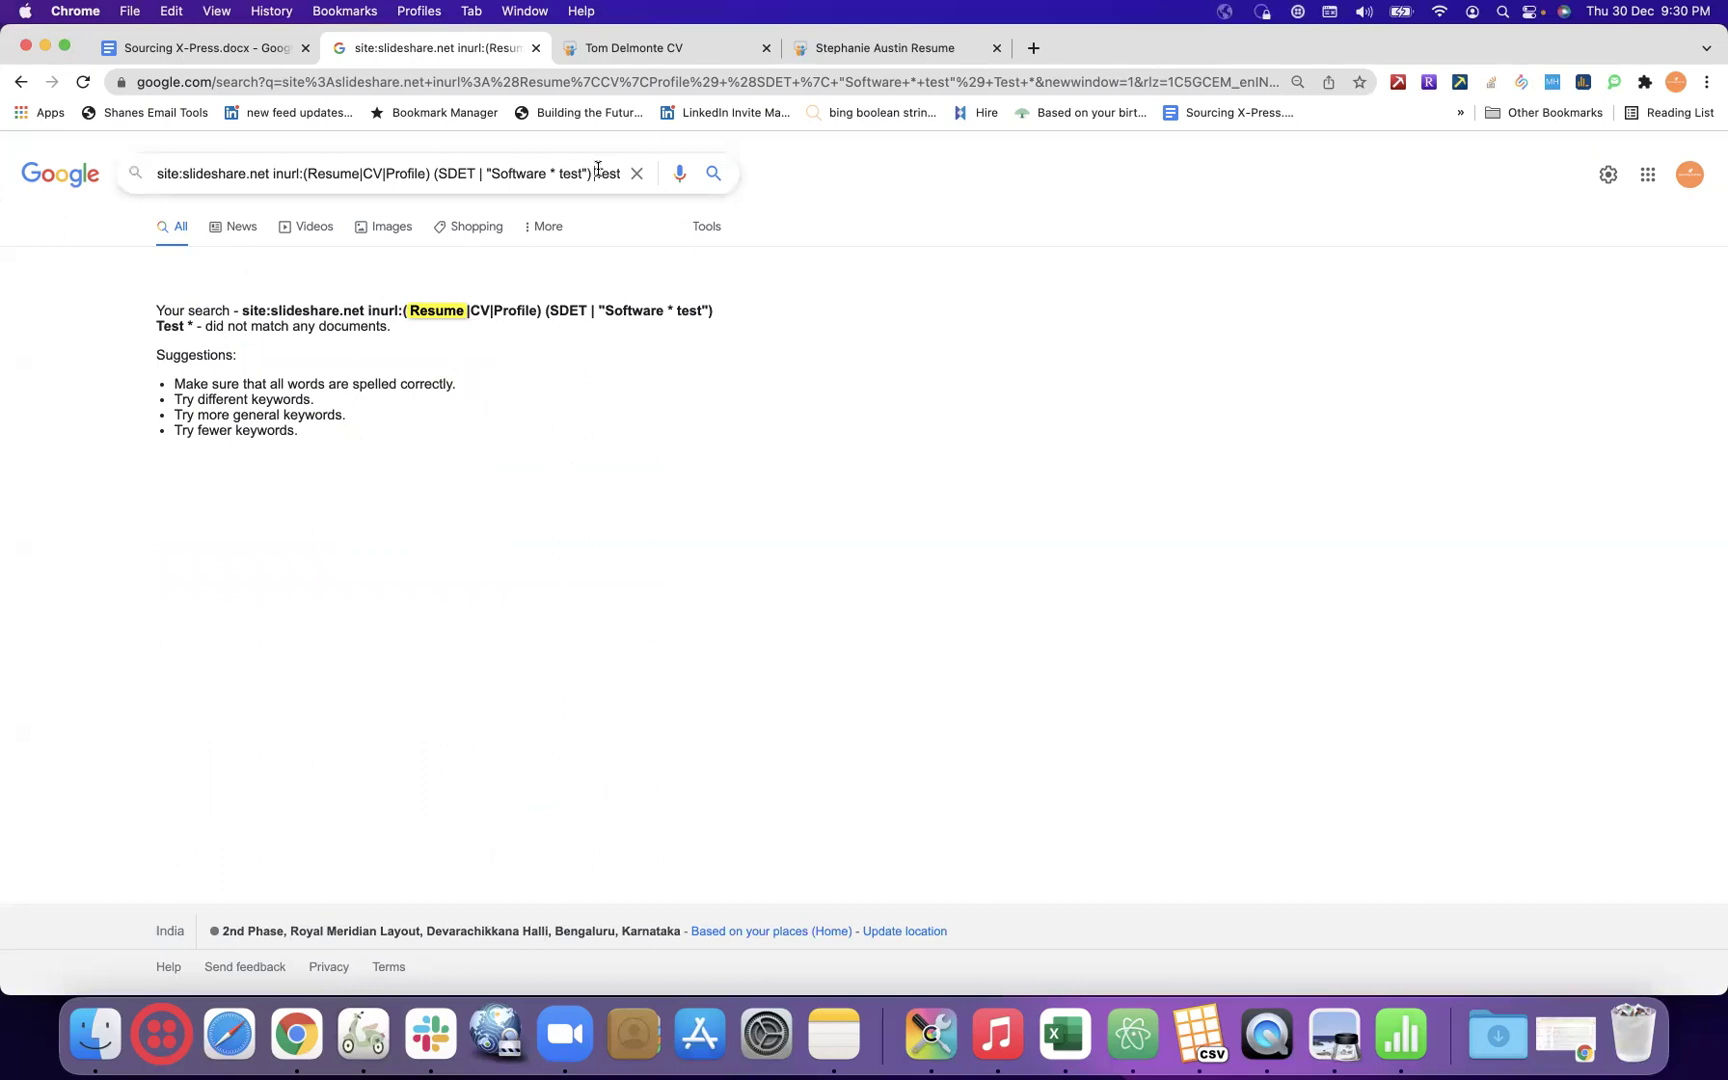
type("\"")
left_click(617, 173)
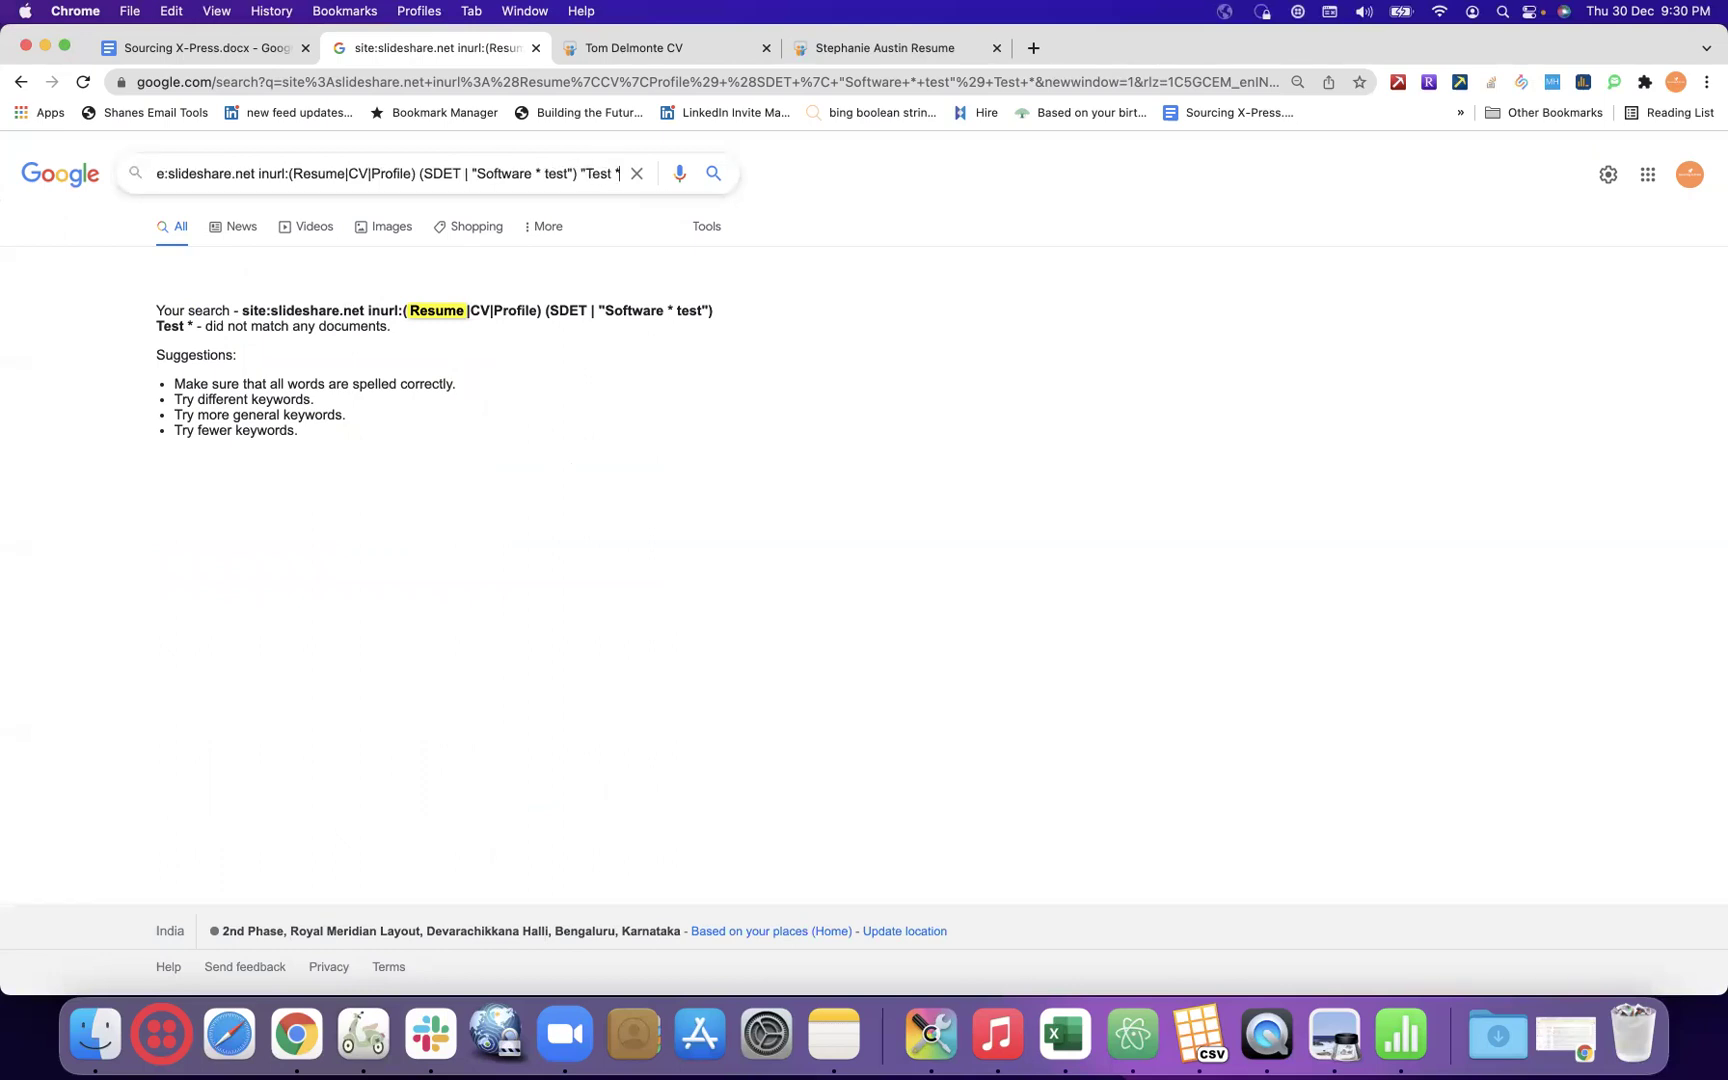
type("\"")
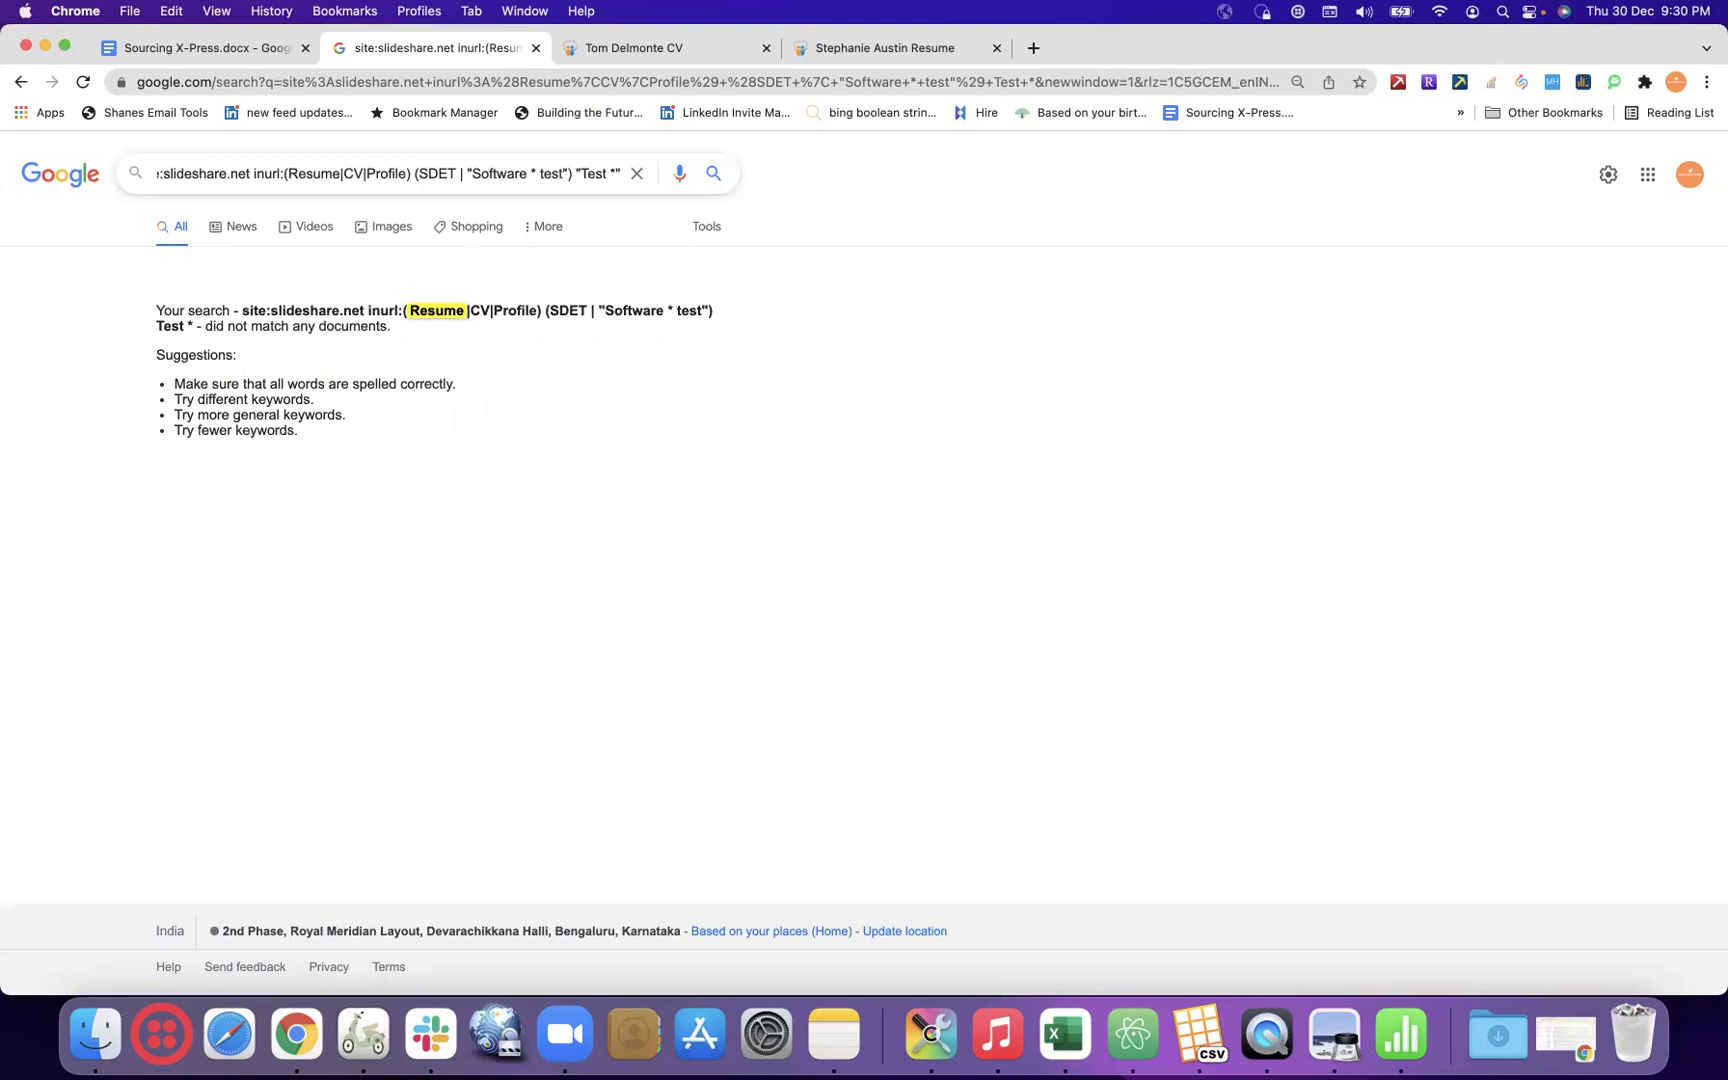
key("BackSpace")
left_click(586, 174)
key("BackSpace")
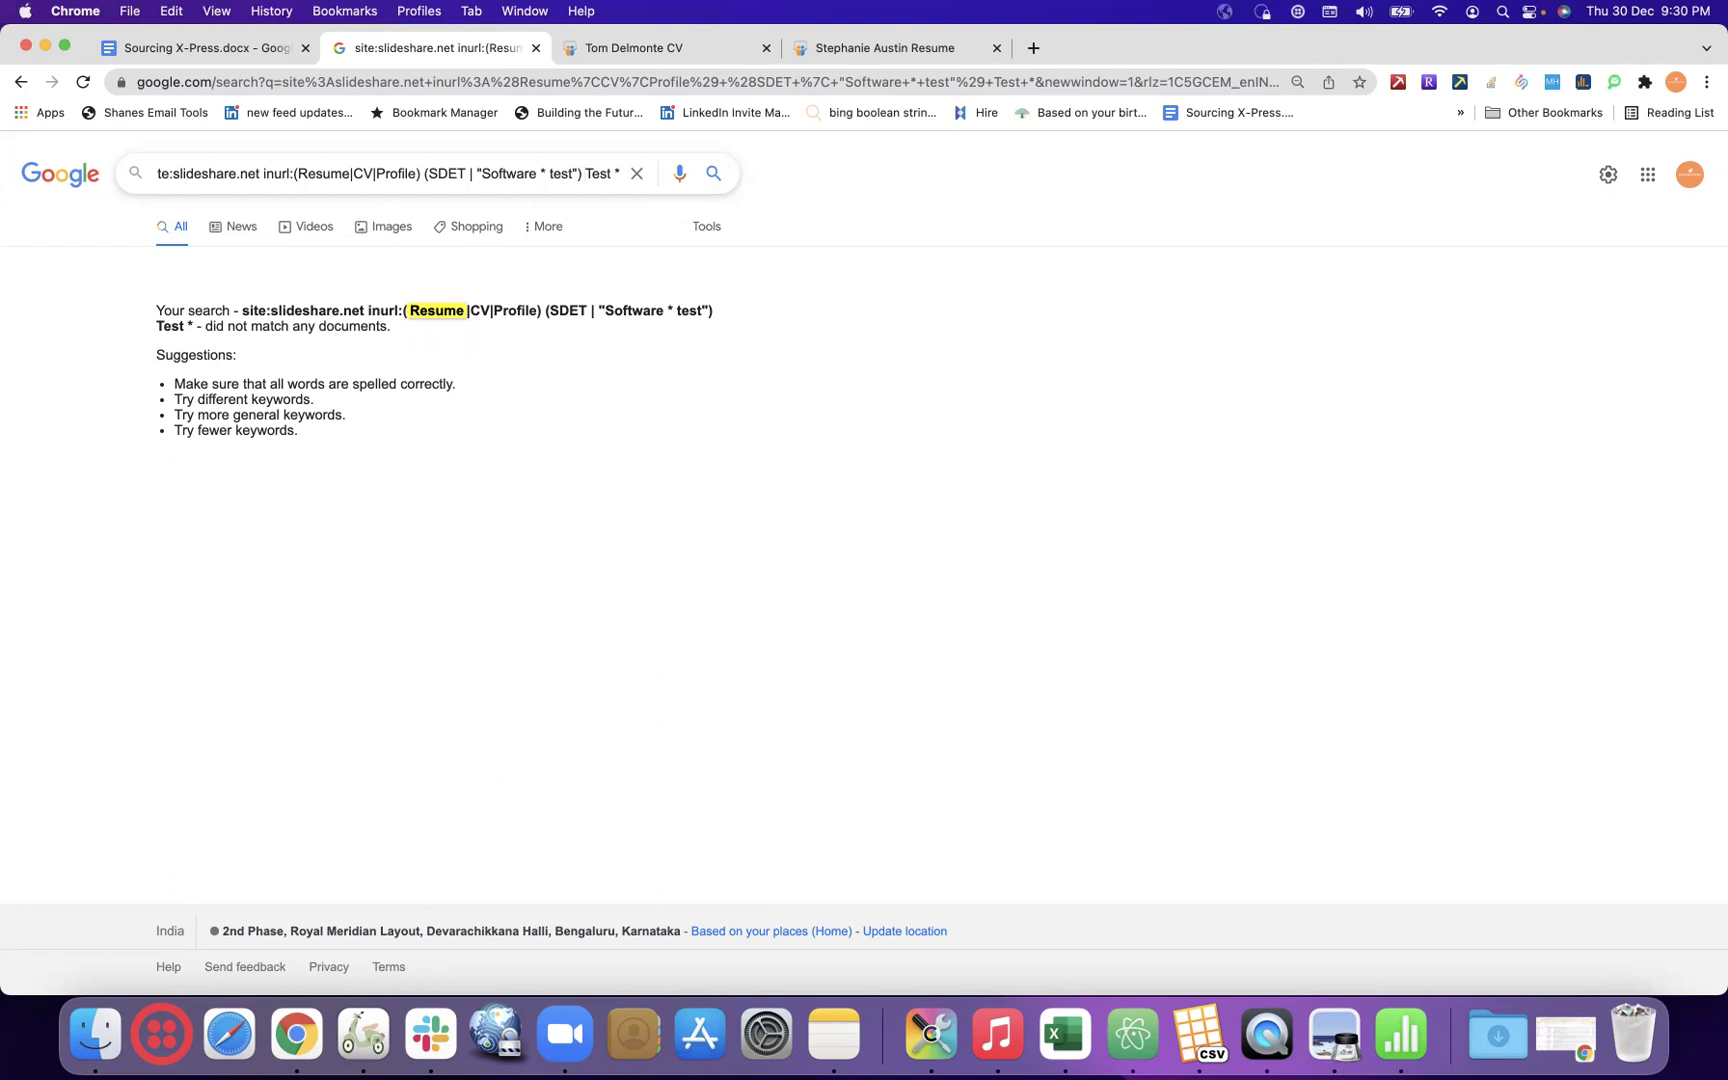
- Put quotation marks around the final Test * again and run the search
type("\"")
key("Right")
key("Right")
key("Right")
key("Right")
key("Right")
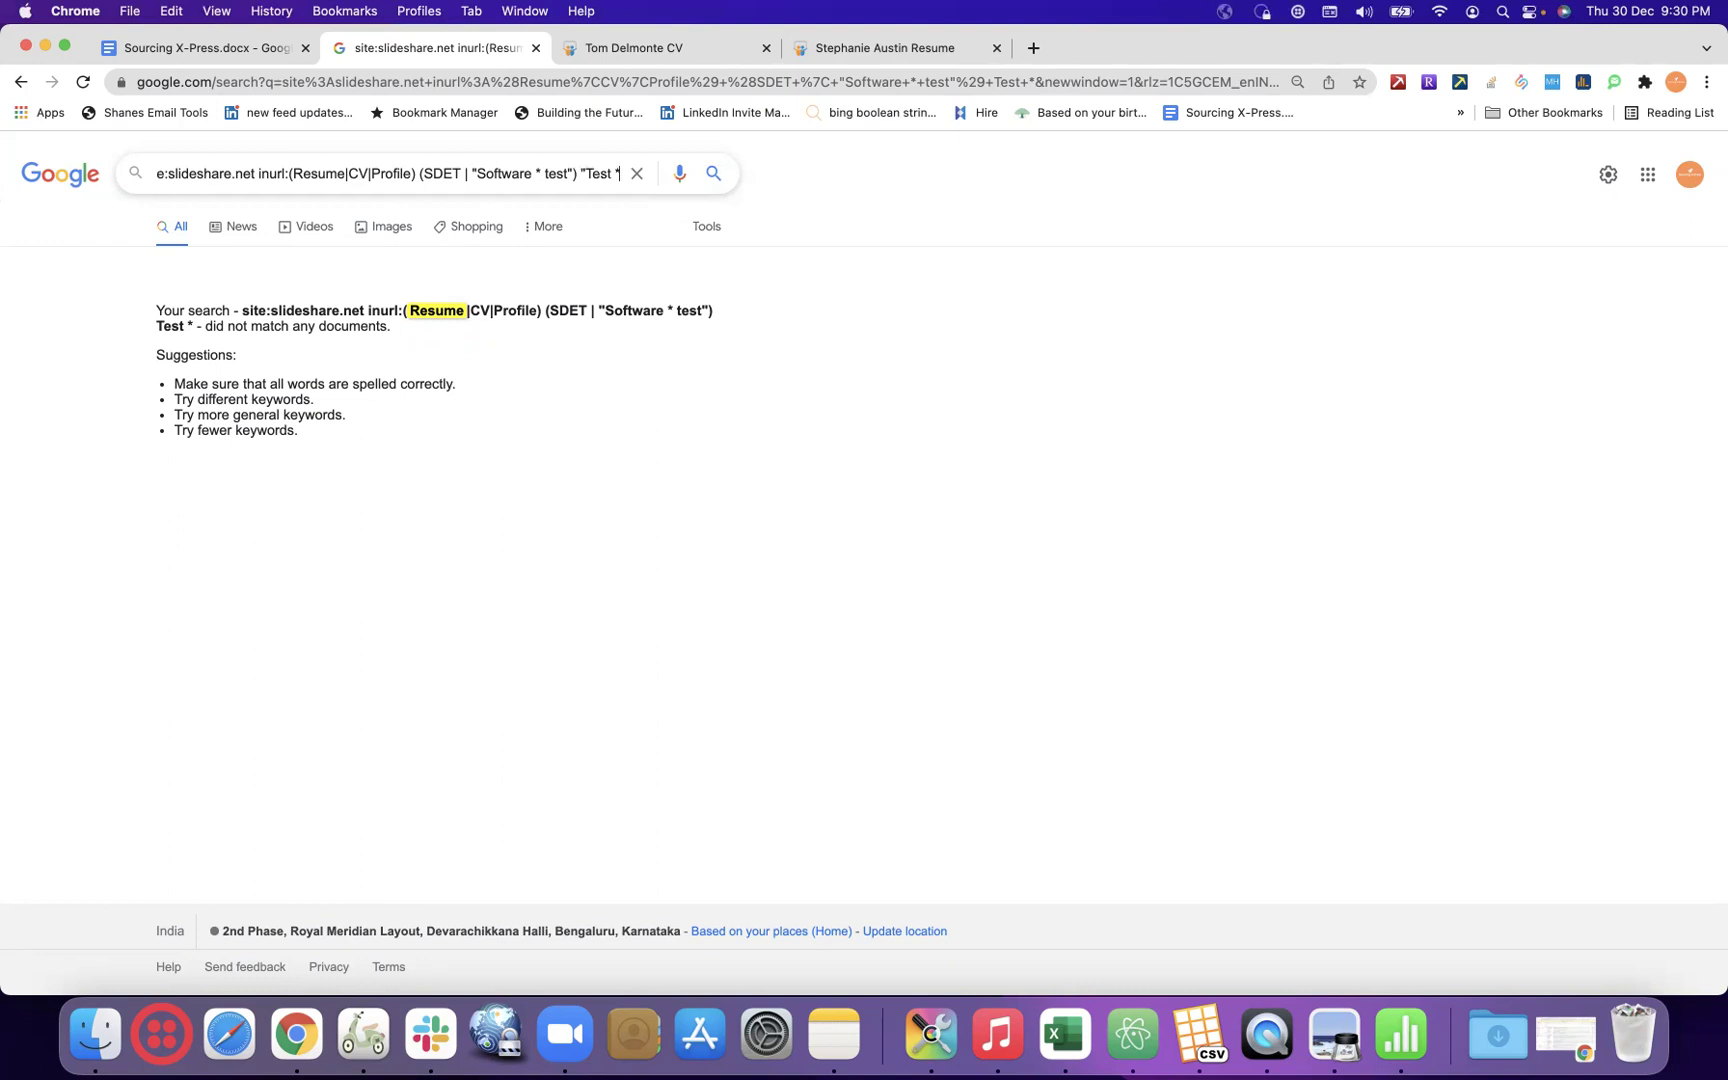
type("\"")
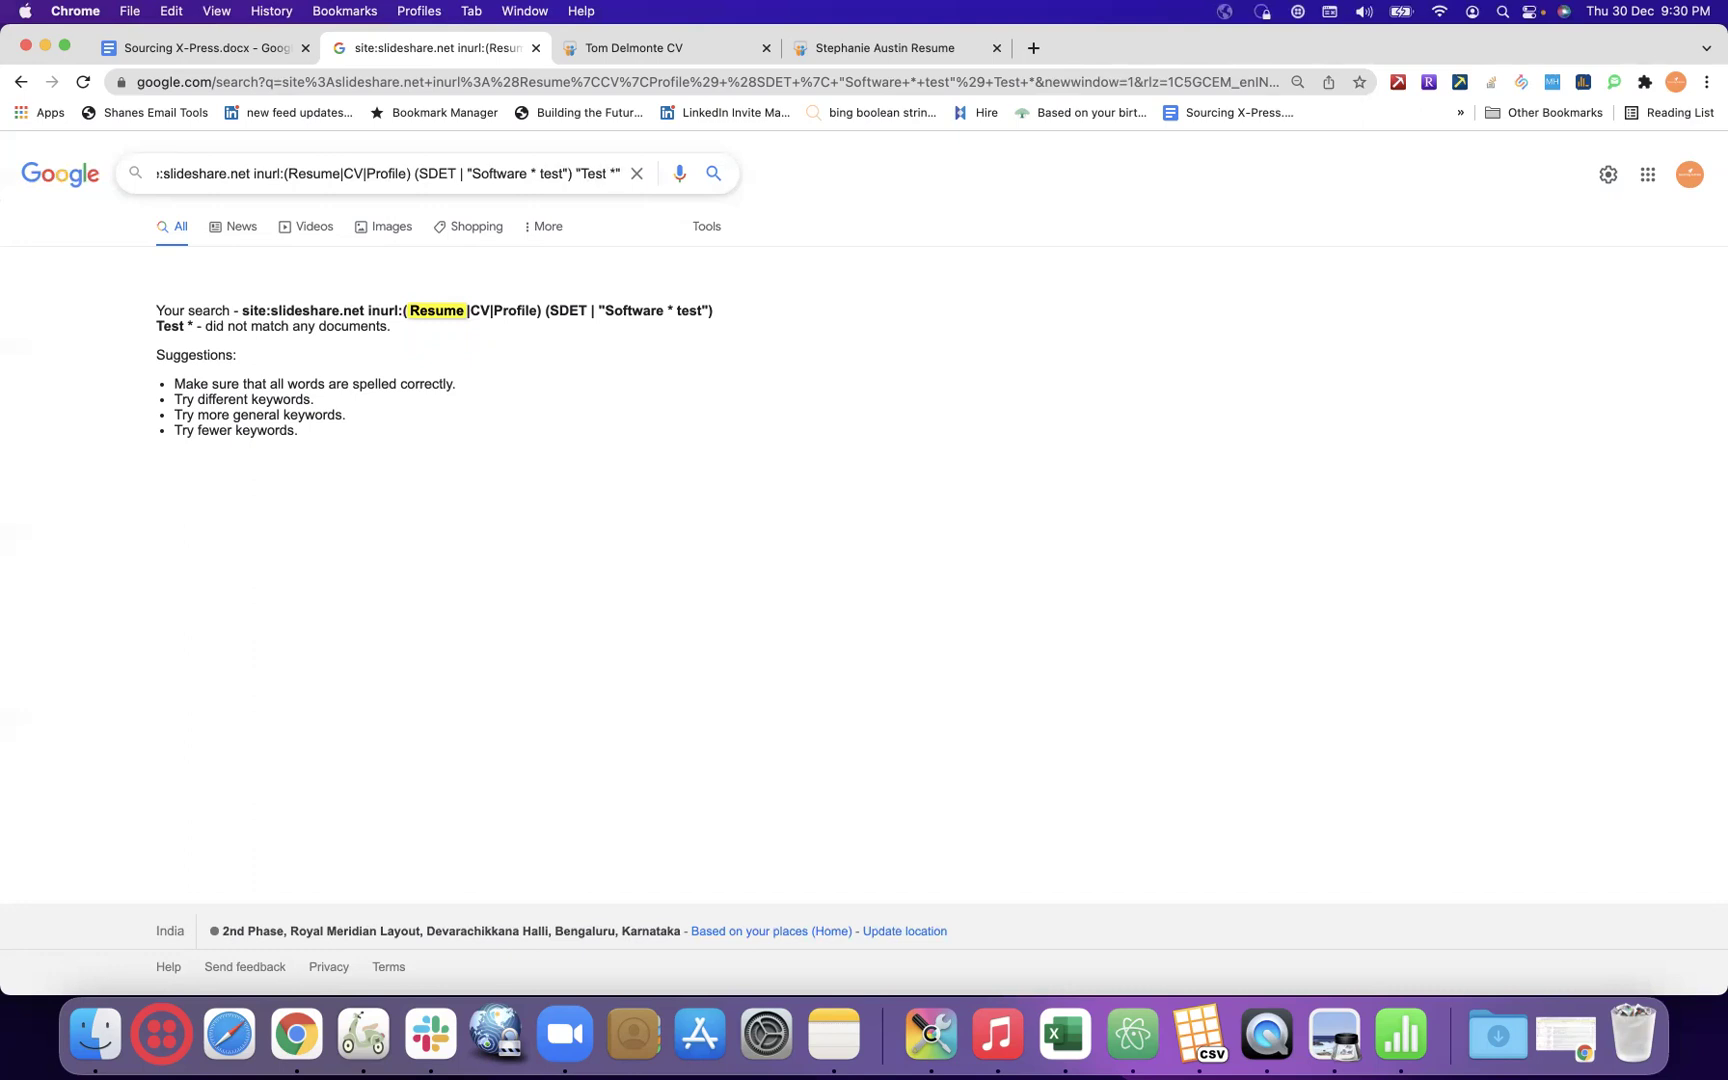
key("Return")
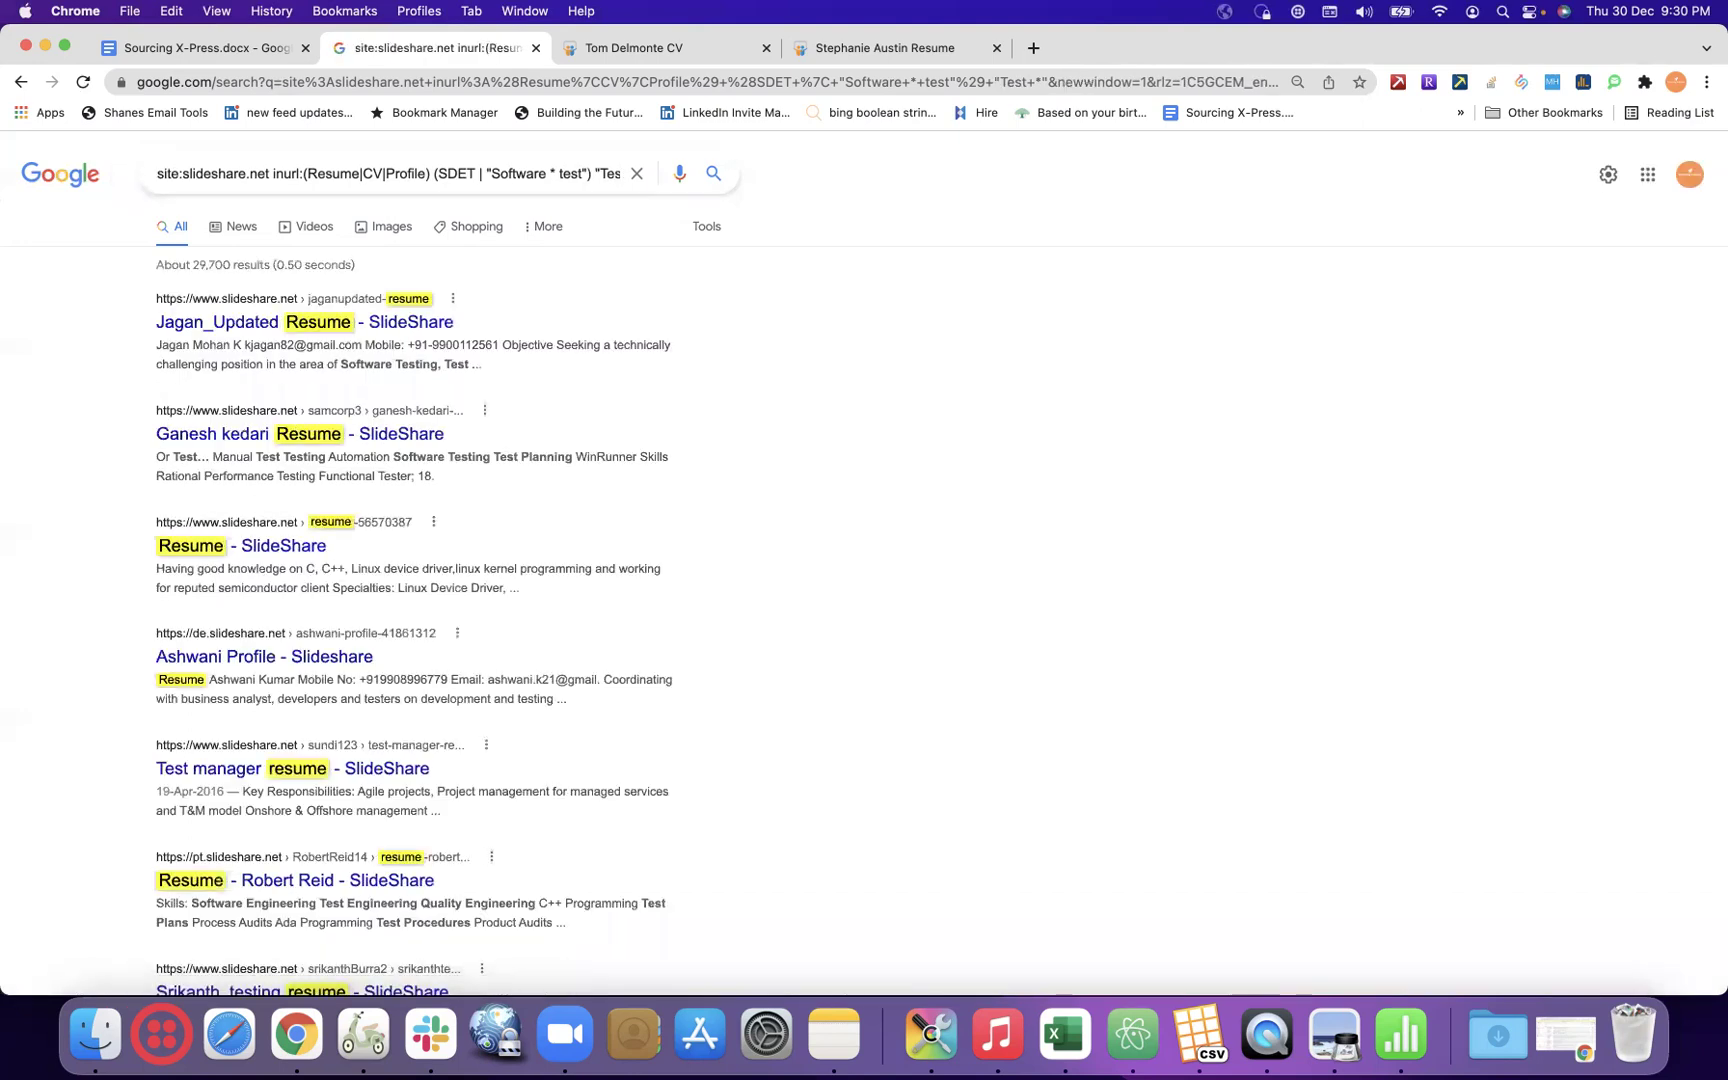
- Examine the result snippets for the words that "Software * test" and "Test *" match
double_click(569, 175)
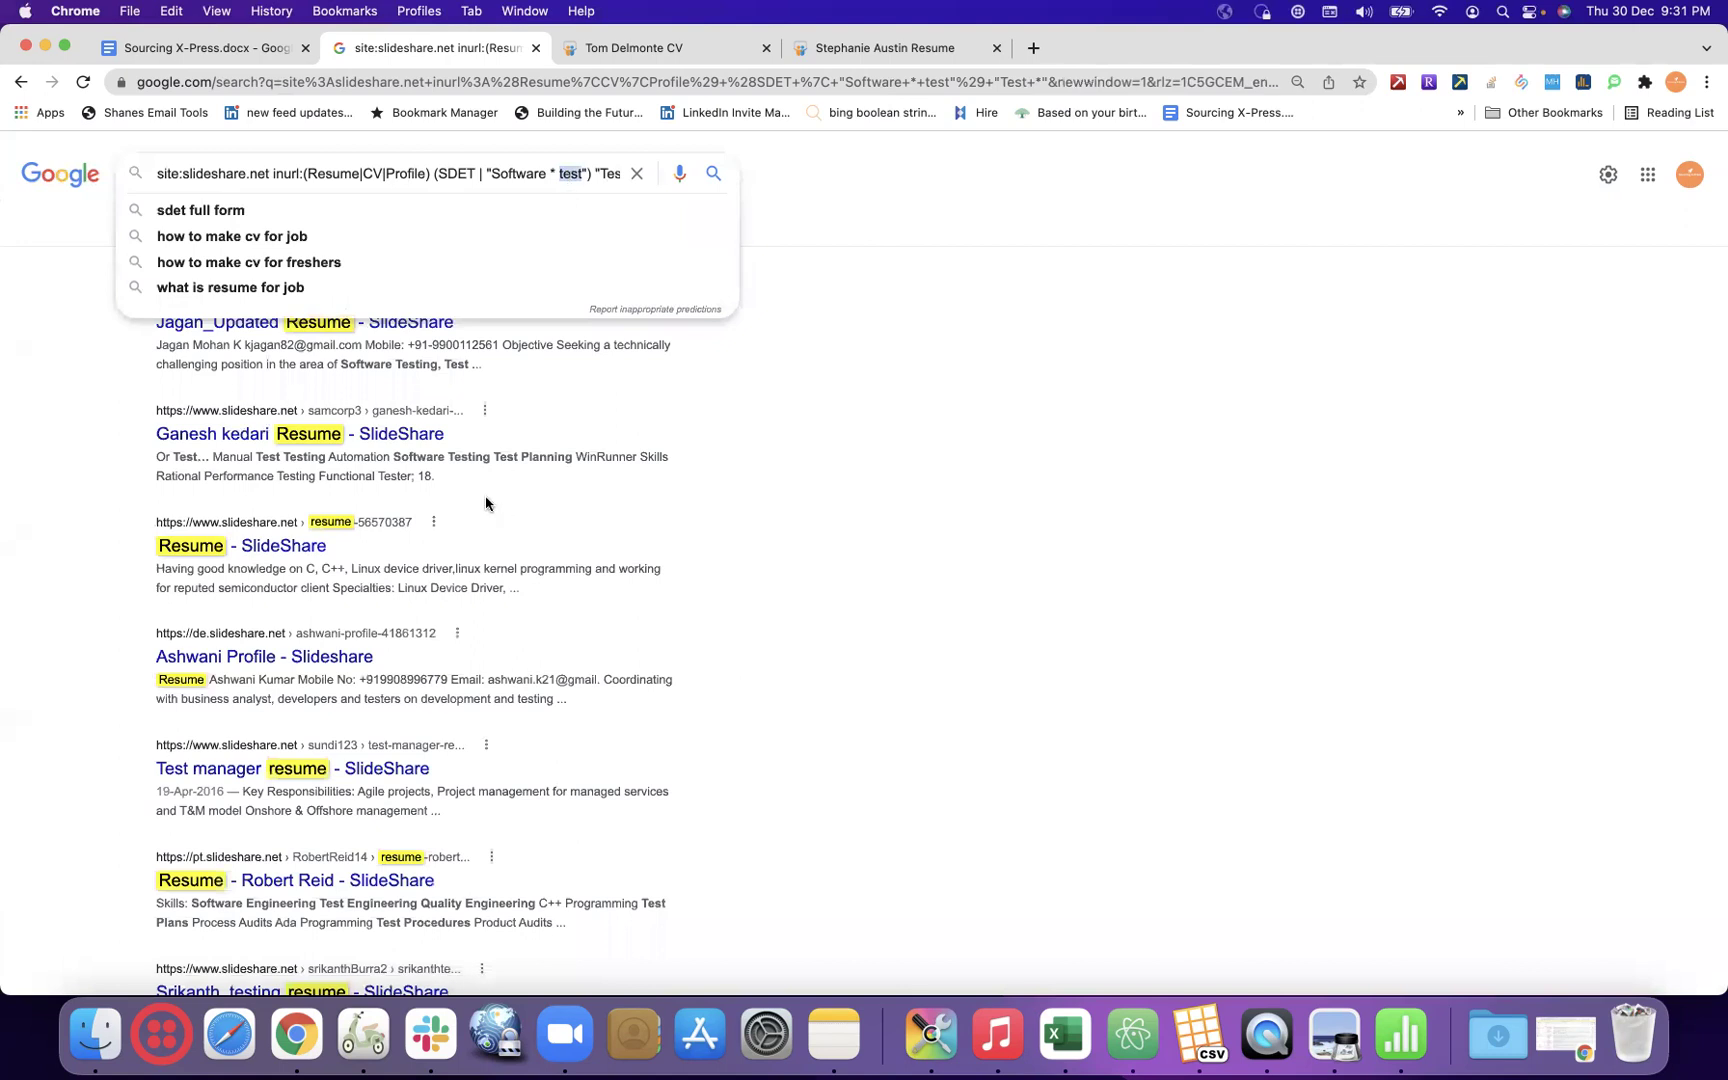
left_click(479, 450)
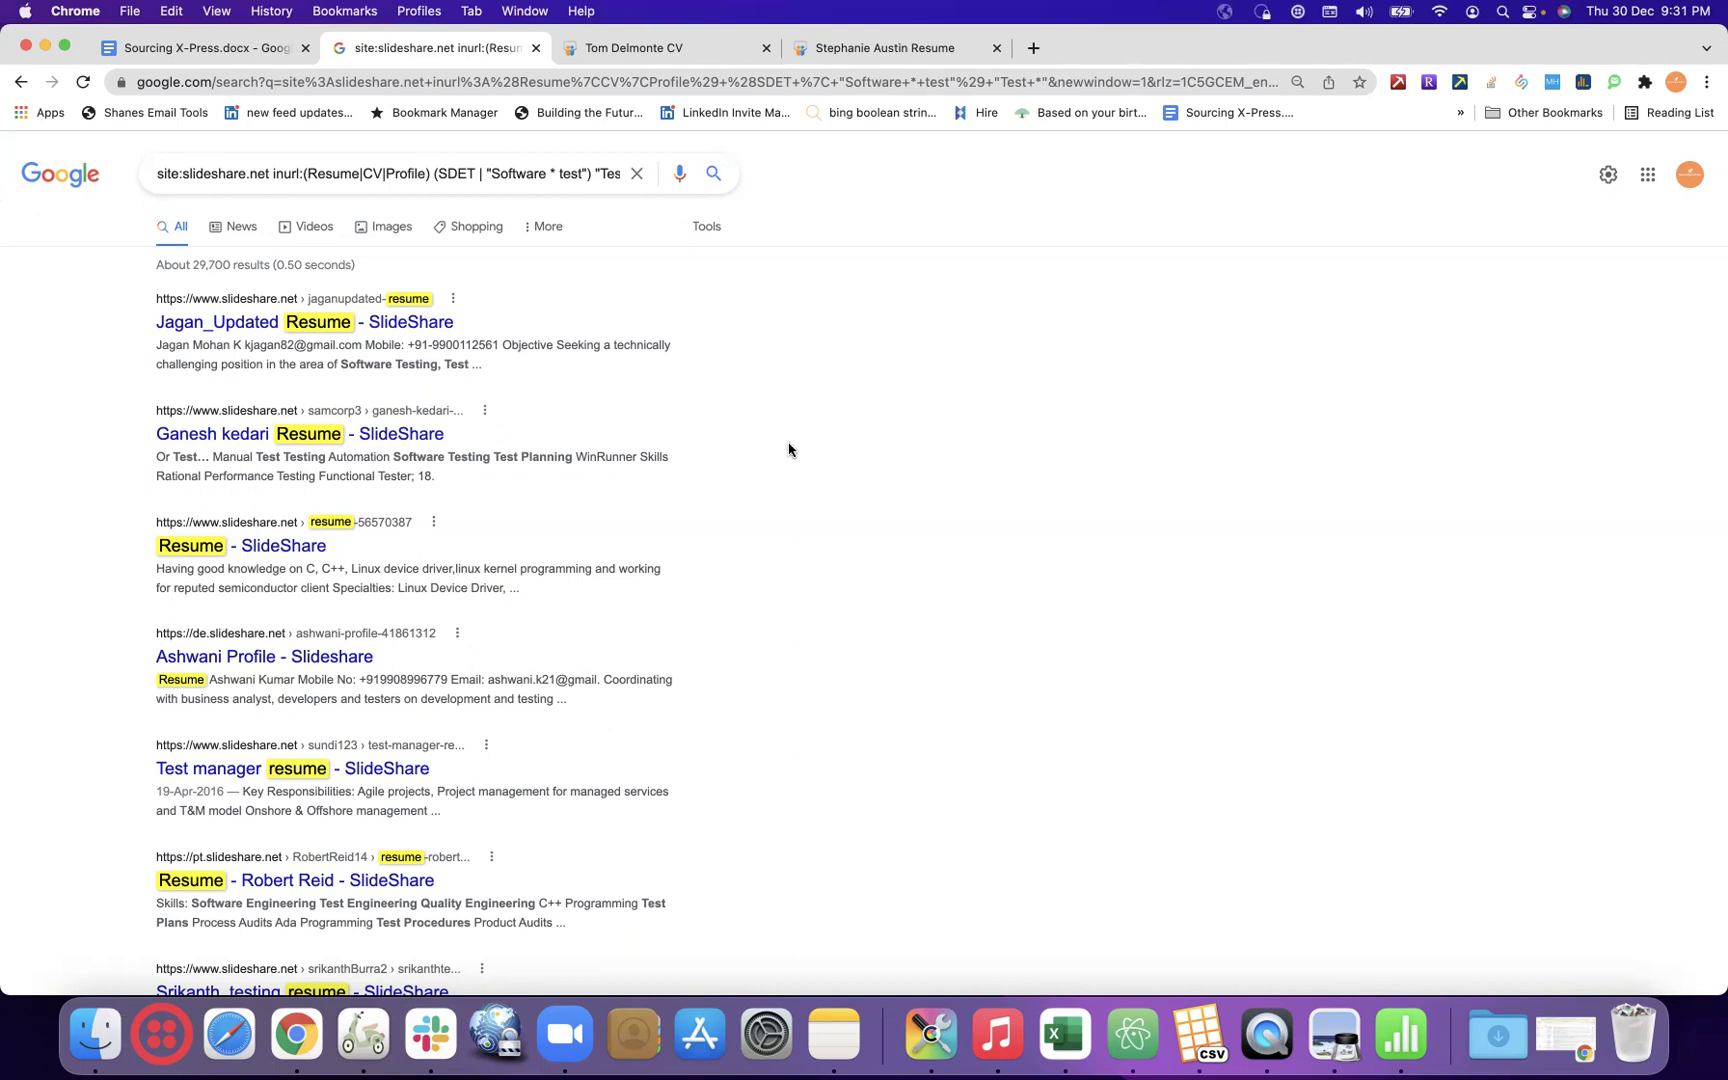
double_click(478, 457)
scroll(846, 333, "down", 6)
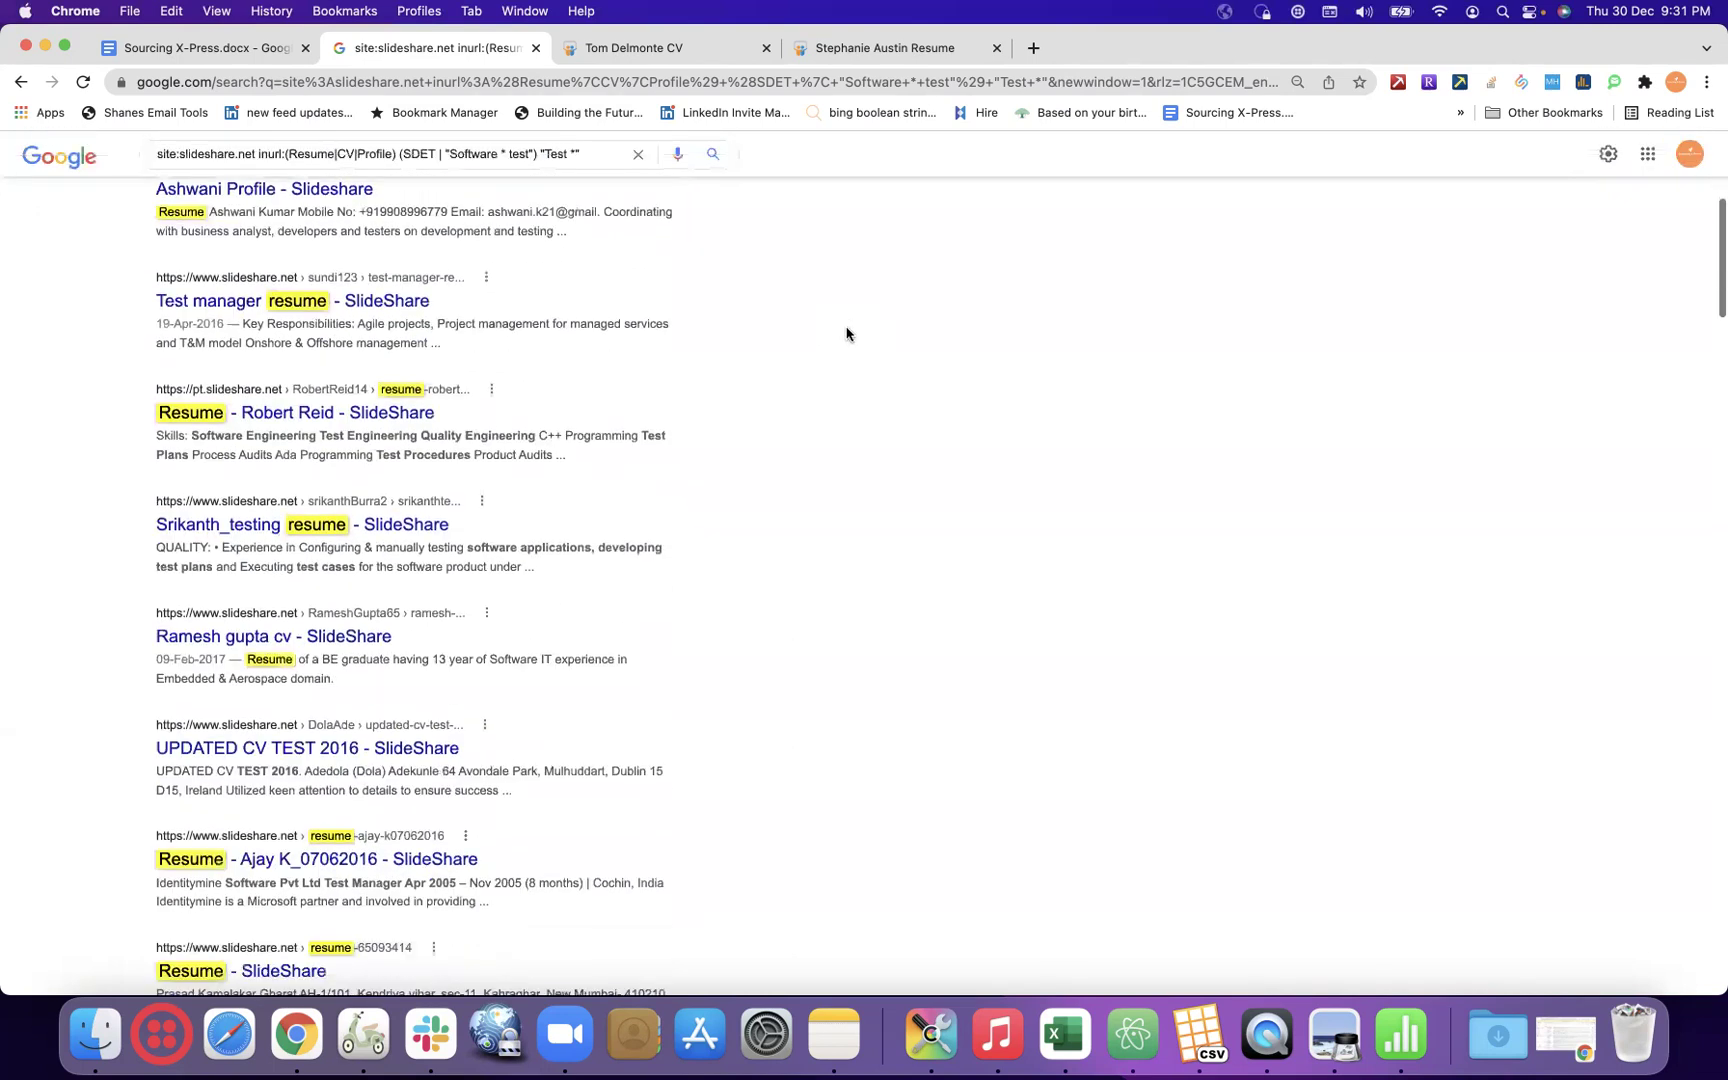
scroll(846, 333, "down", 1)
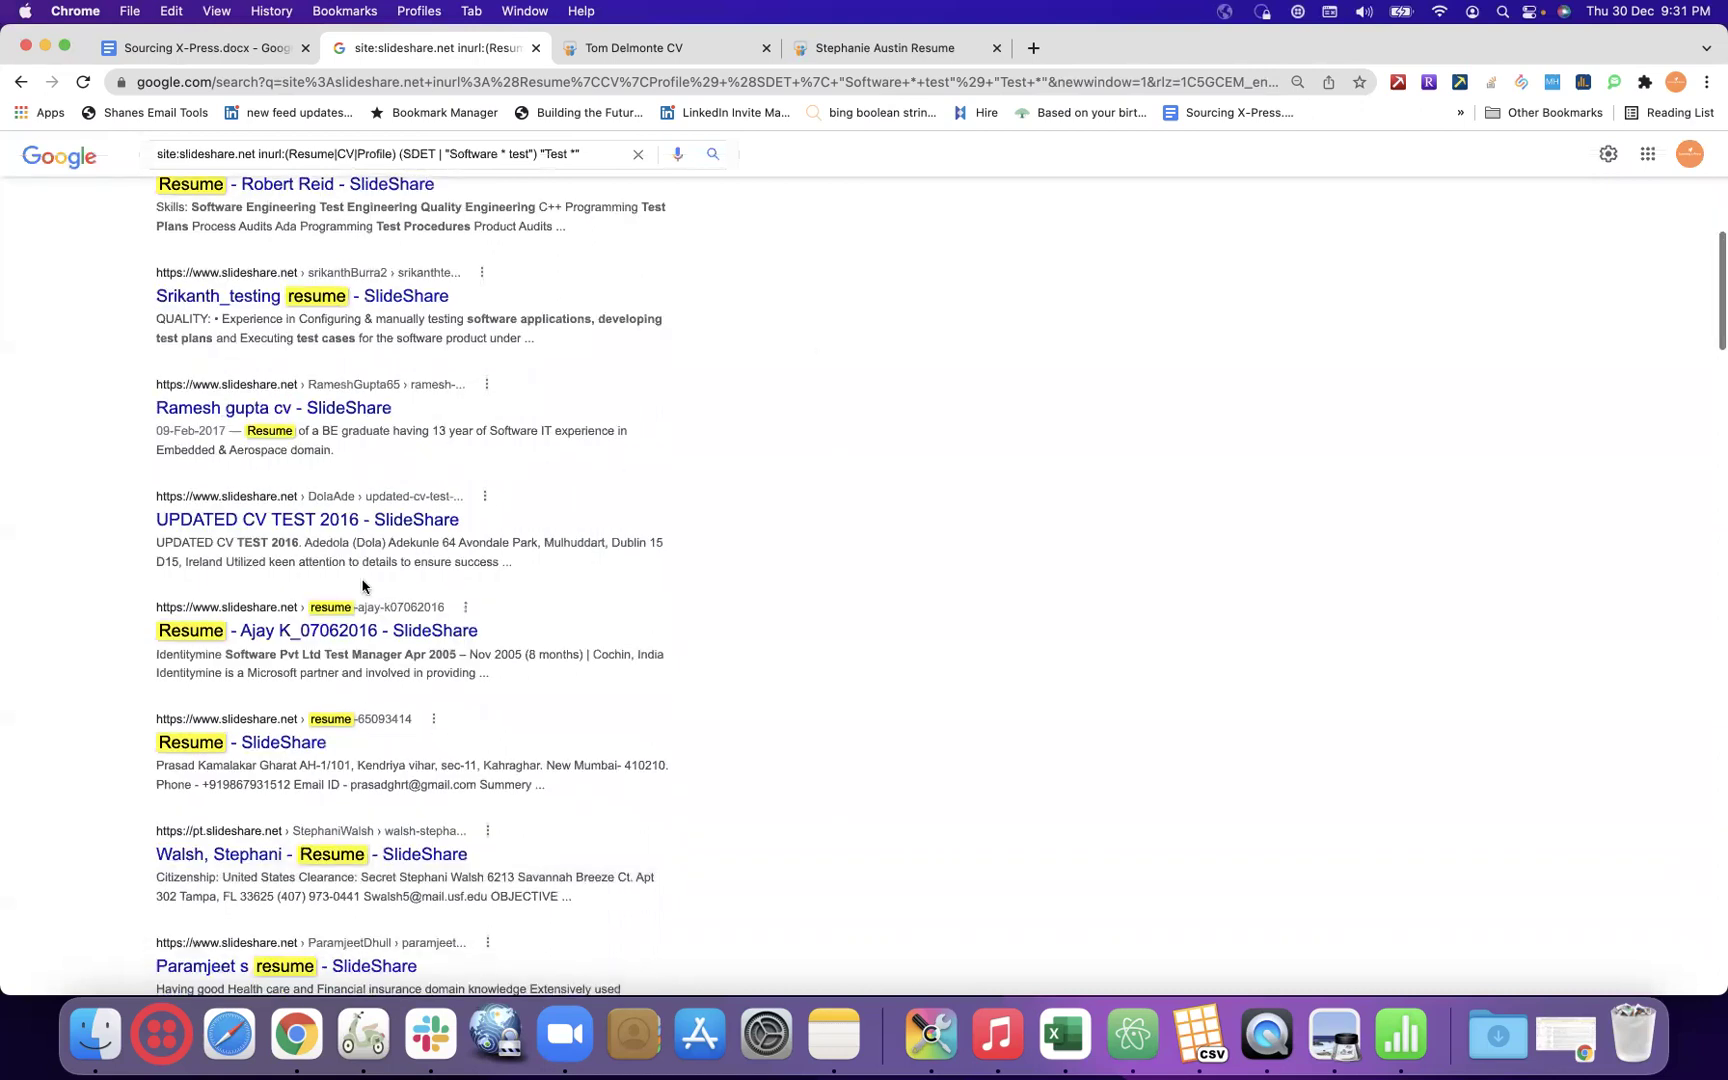
double_click(335, 656)
left_click(648, 733)
- Change the last term to an unquoted Test* with no space before the asterisk and run the search
left_click(544, 152)
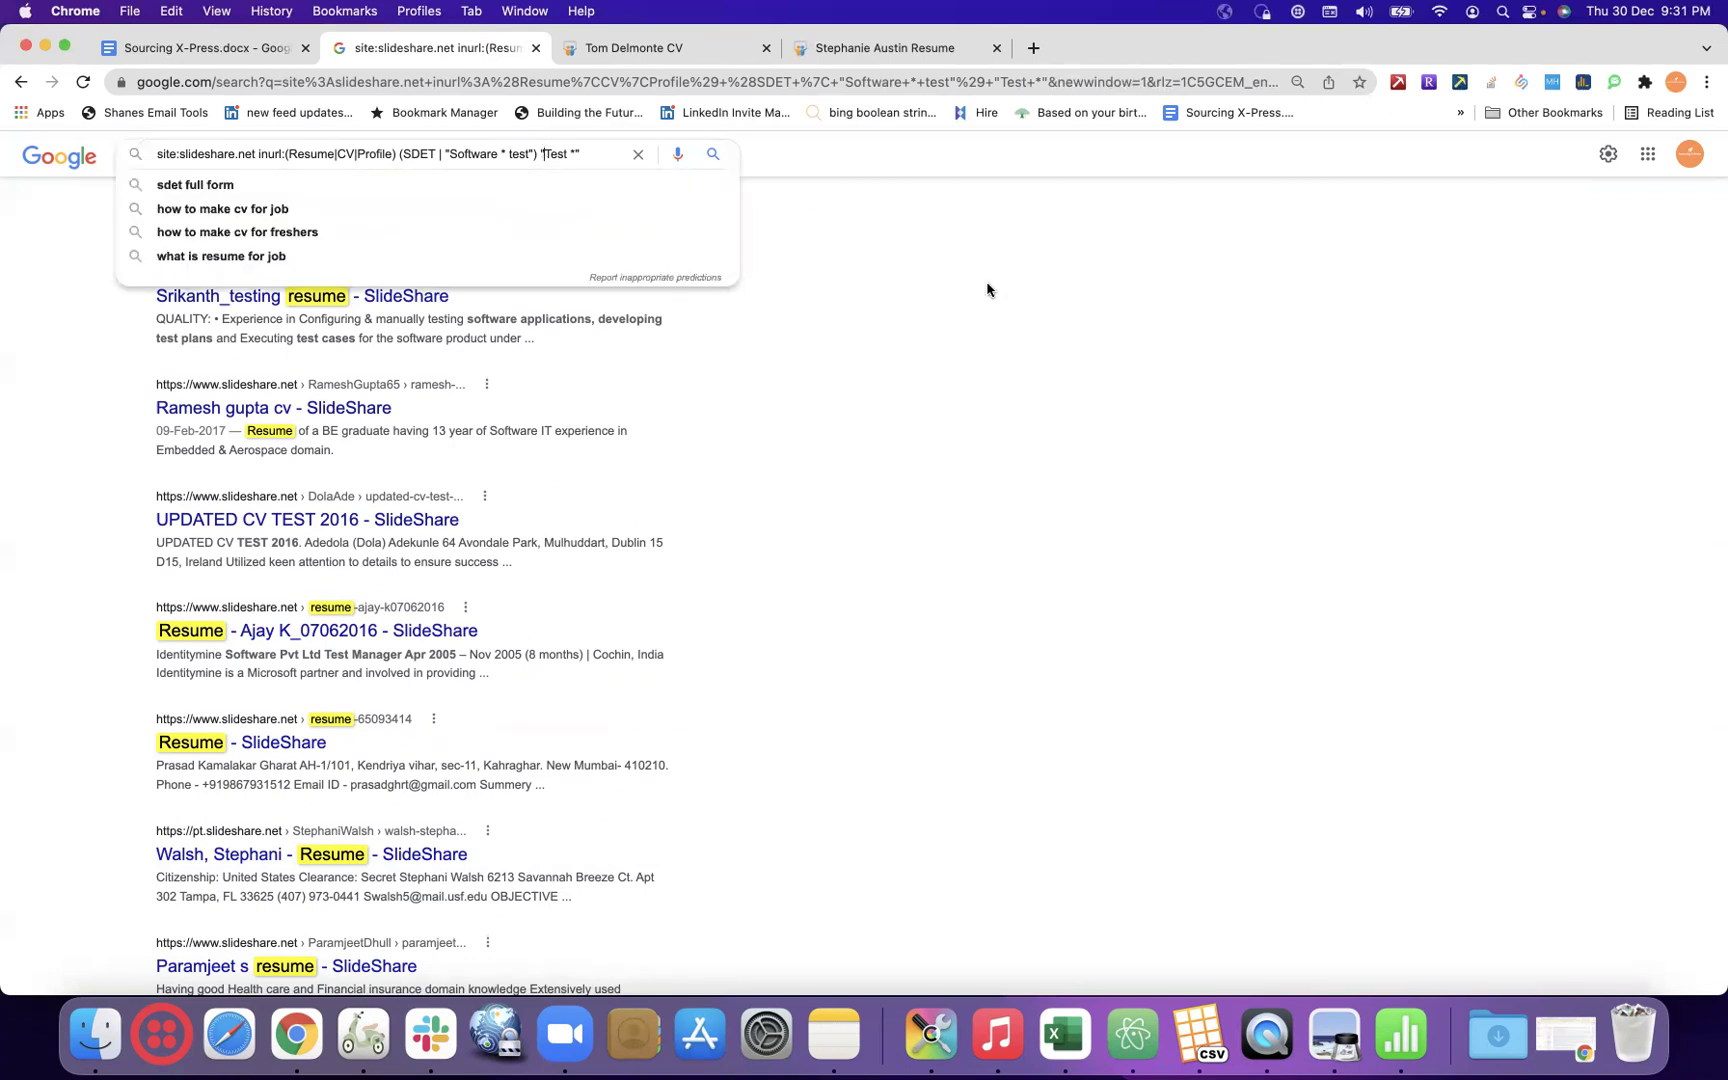
key("Escape")
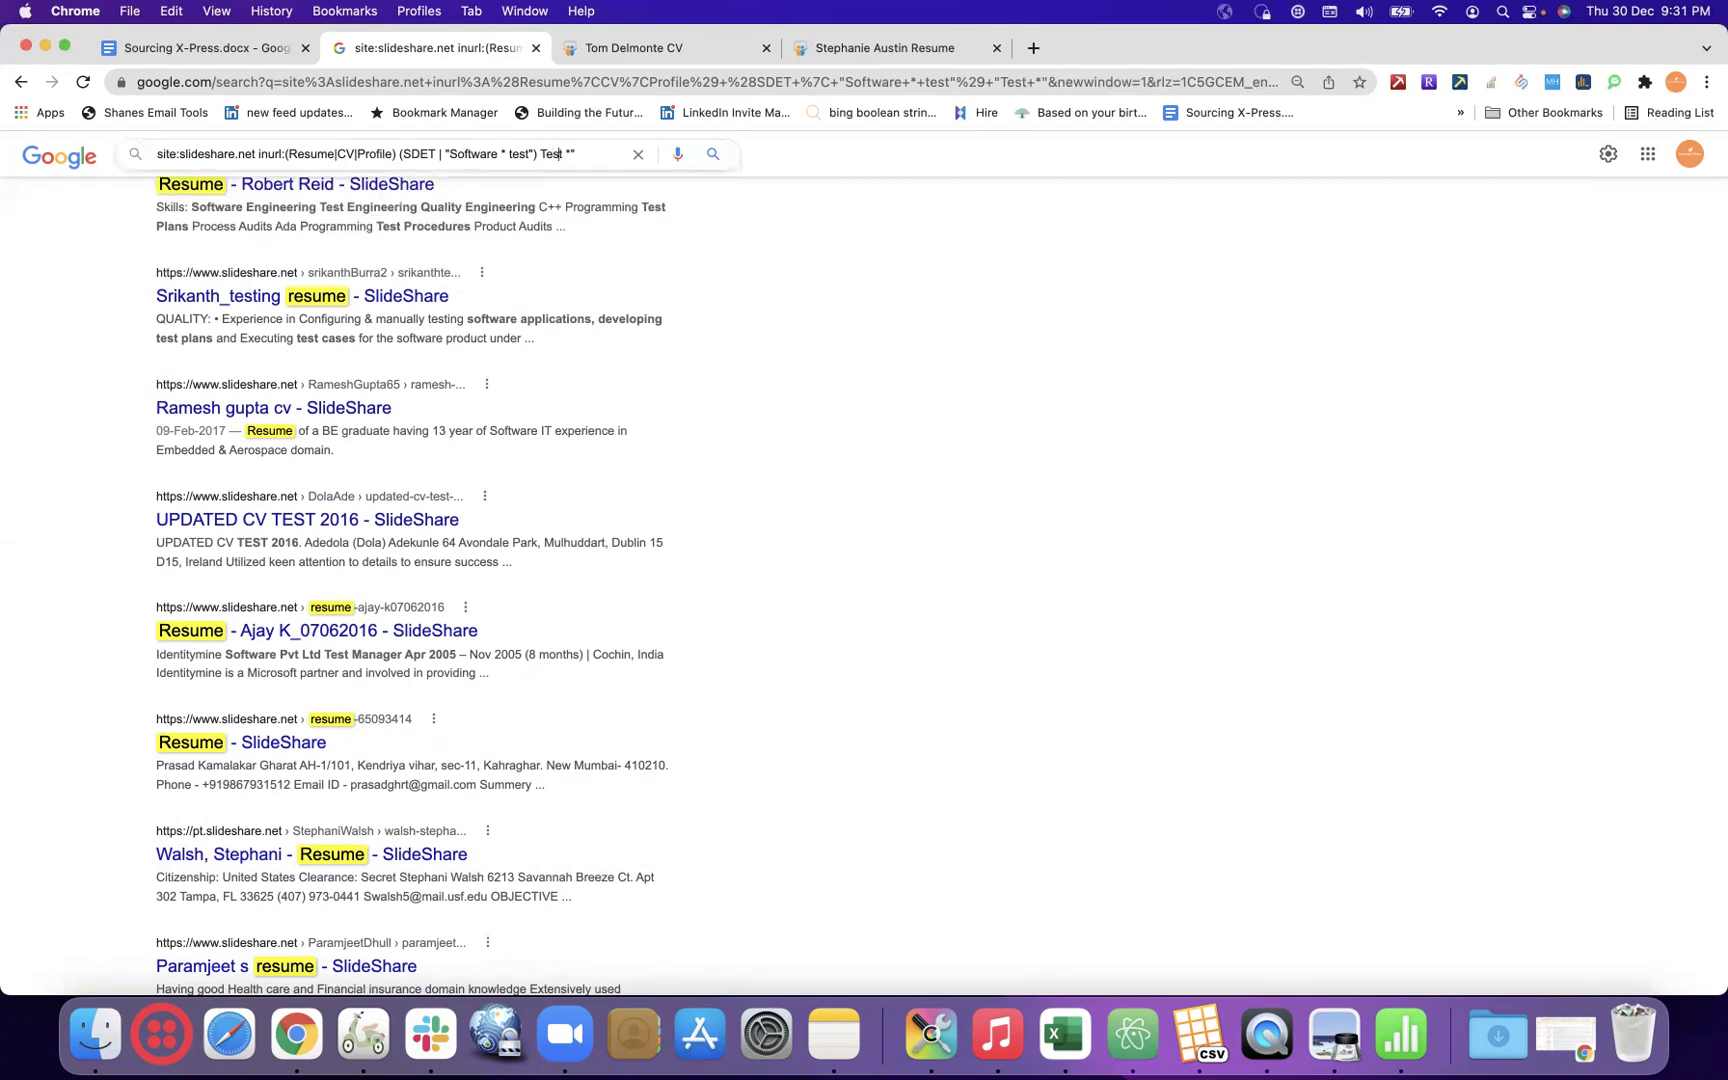
left_click(572, 153)
type("\"")
type("*")
key("Return")
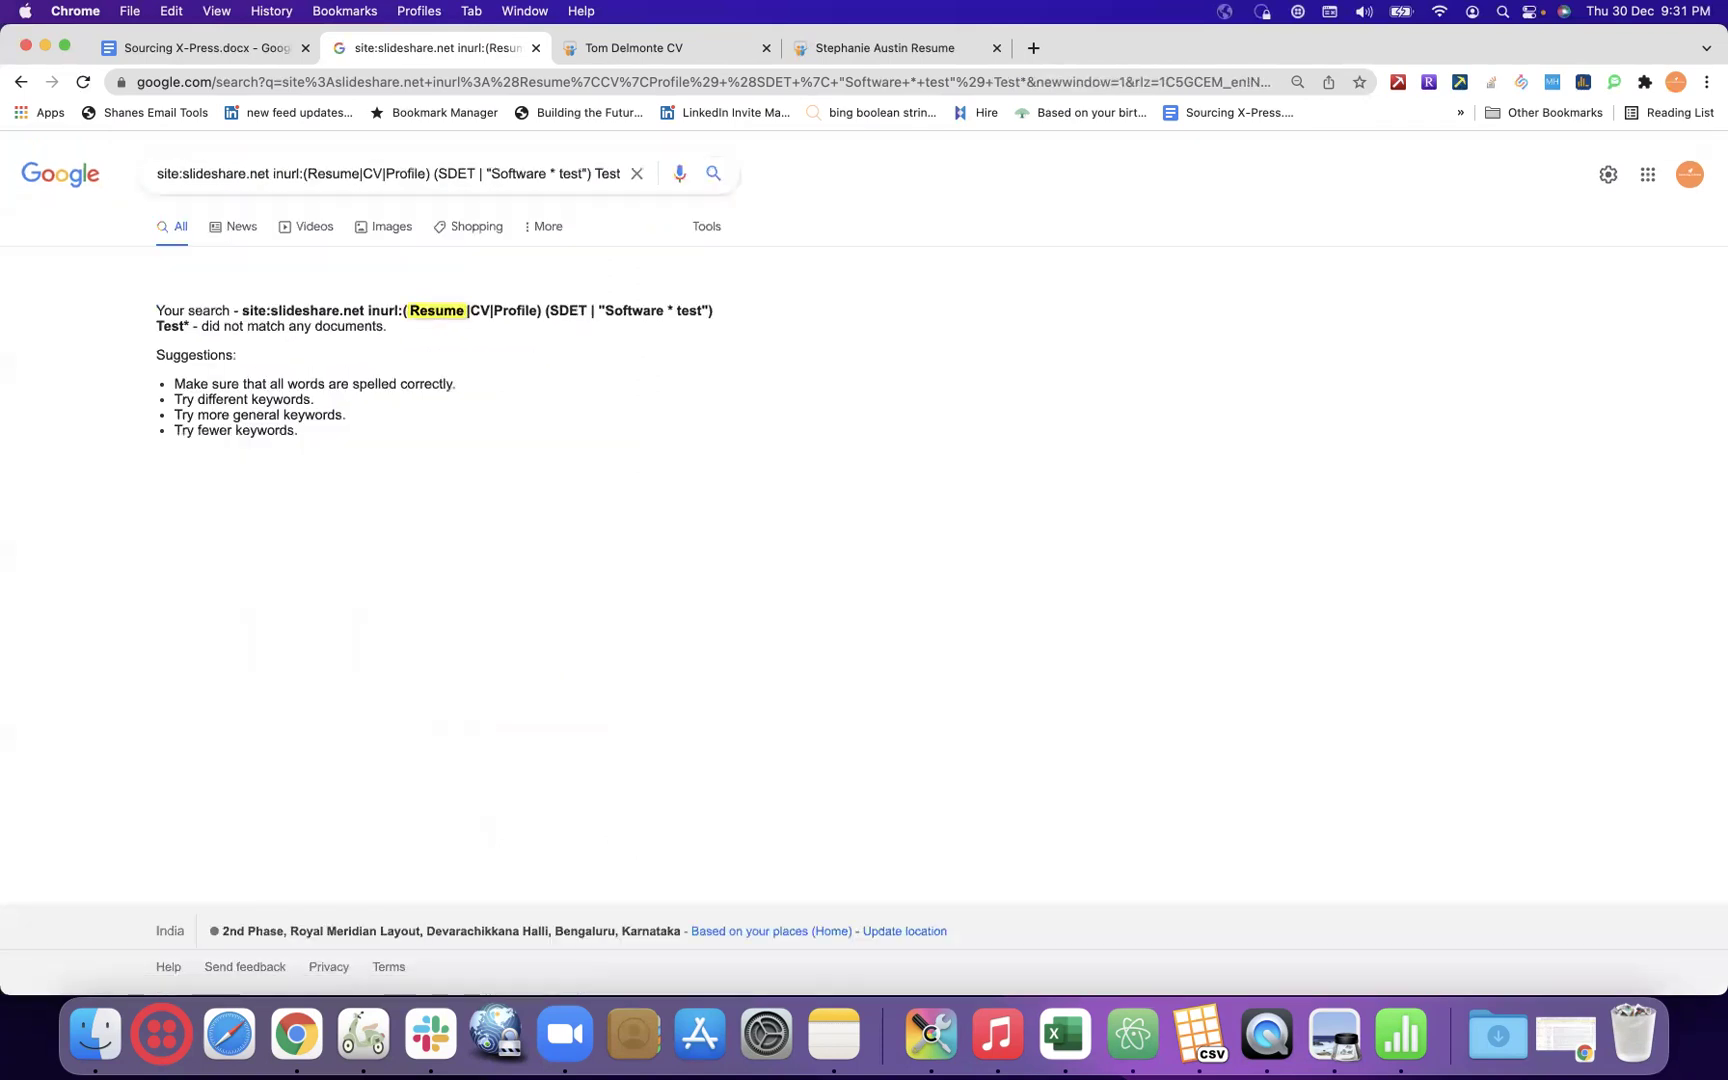
- Insert a space before the asterisk in the unquoted last term, making it Test *, and search again
left_click(577, 174)
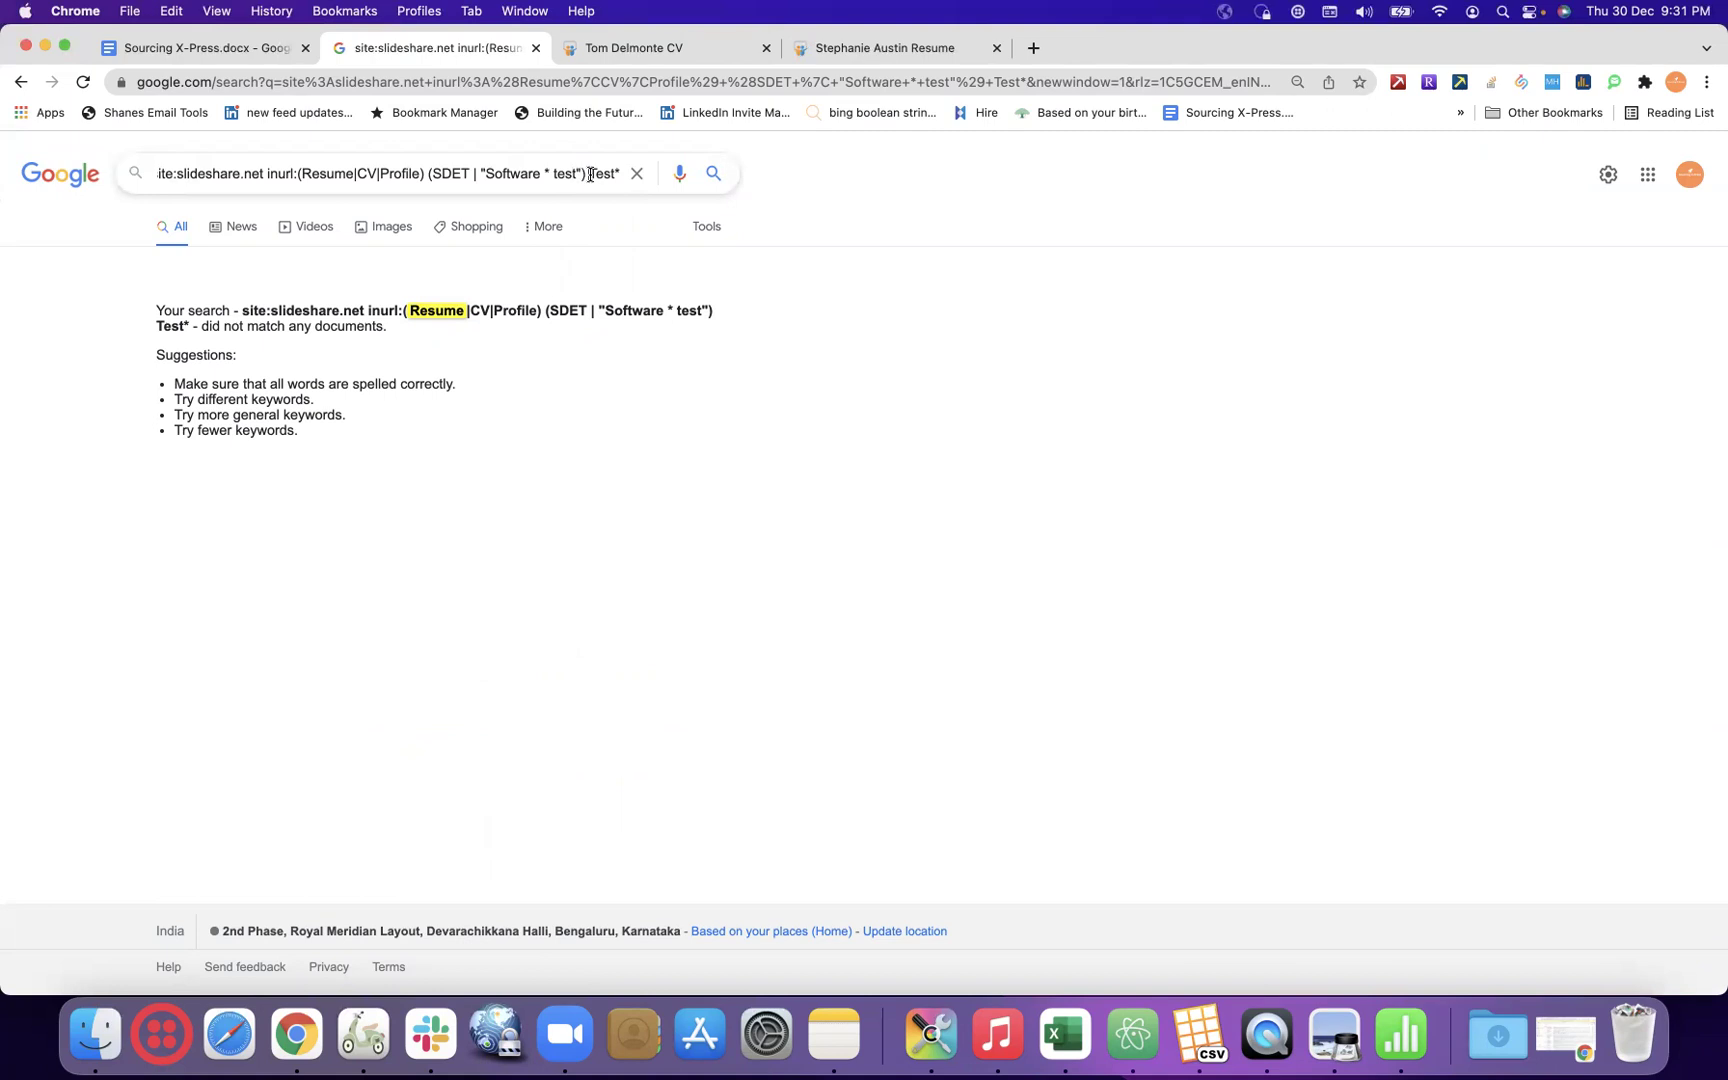
key("Left")
key("Left")
key("Left")
key("Return")
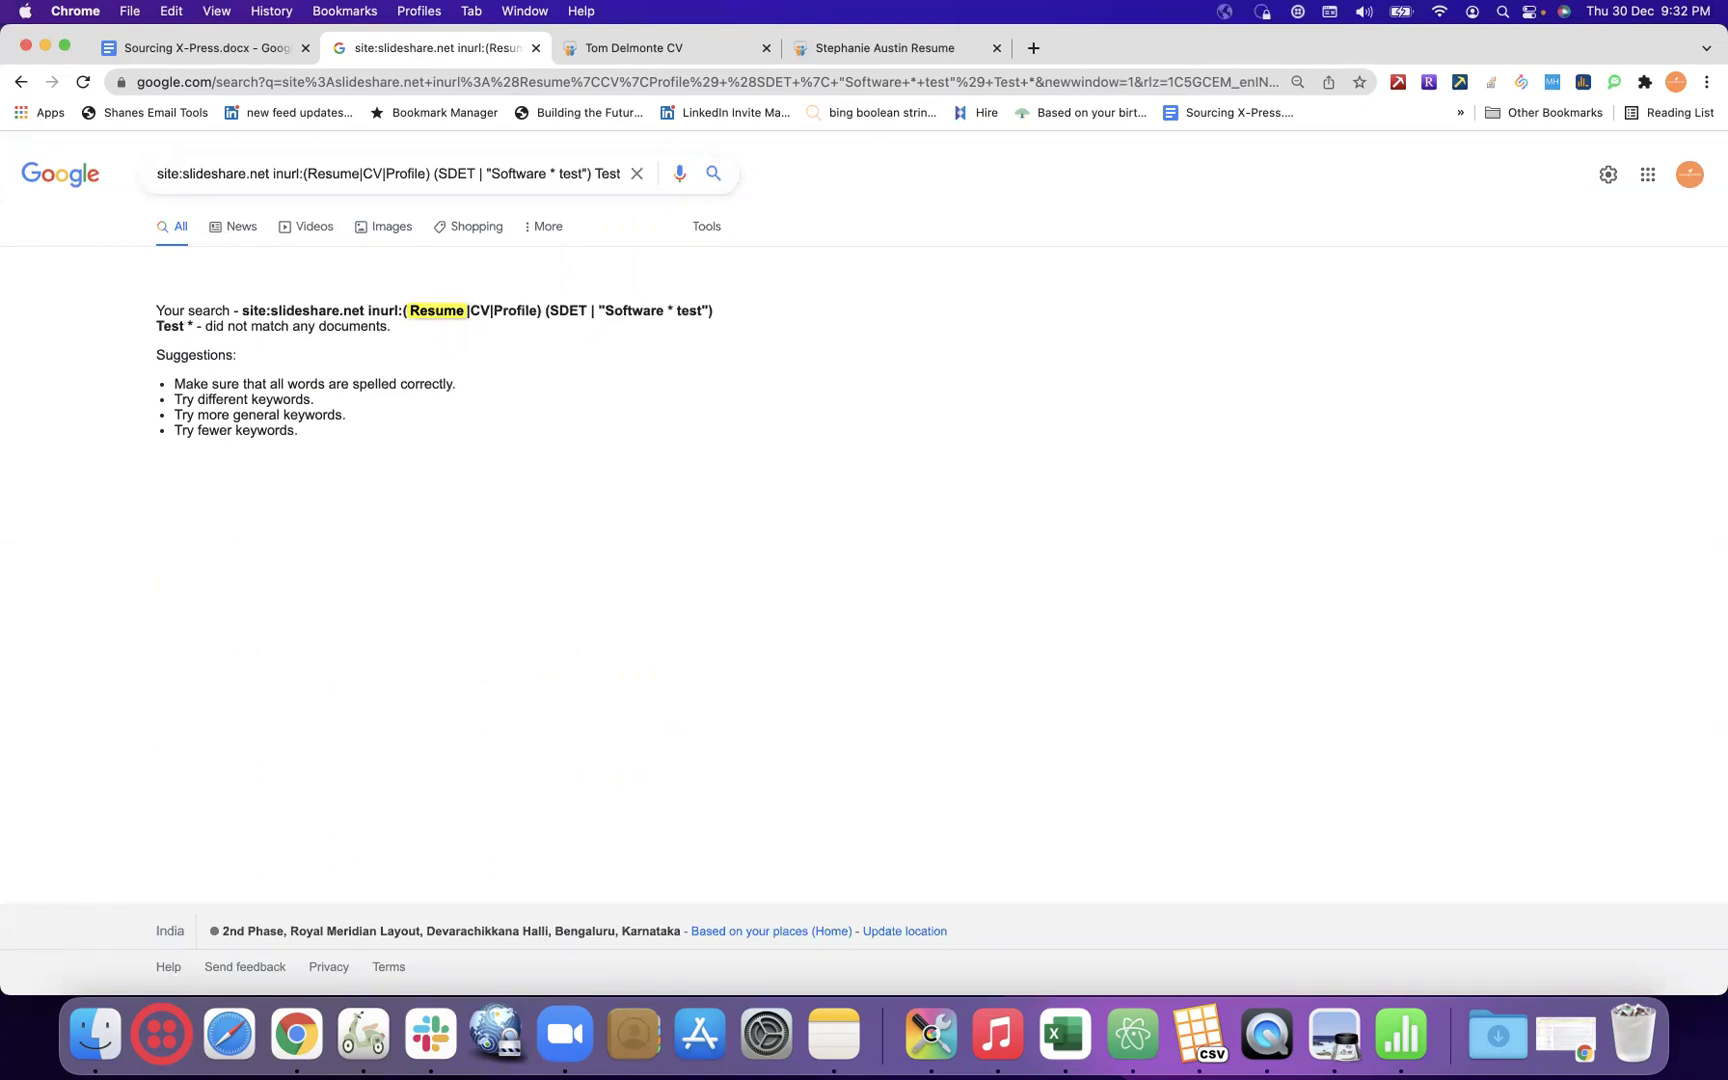
- Enclose the last term in quotation marks as "Test *" and run the search once more
left_click(578, 172)
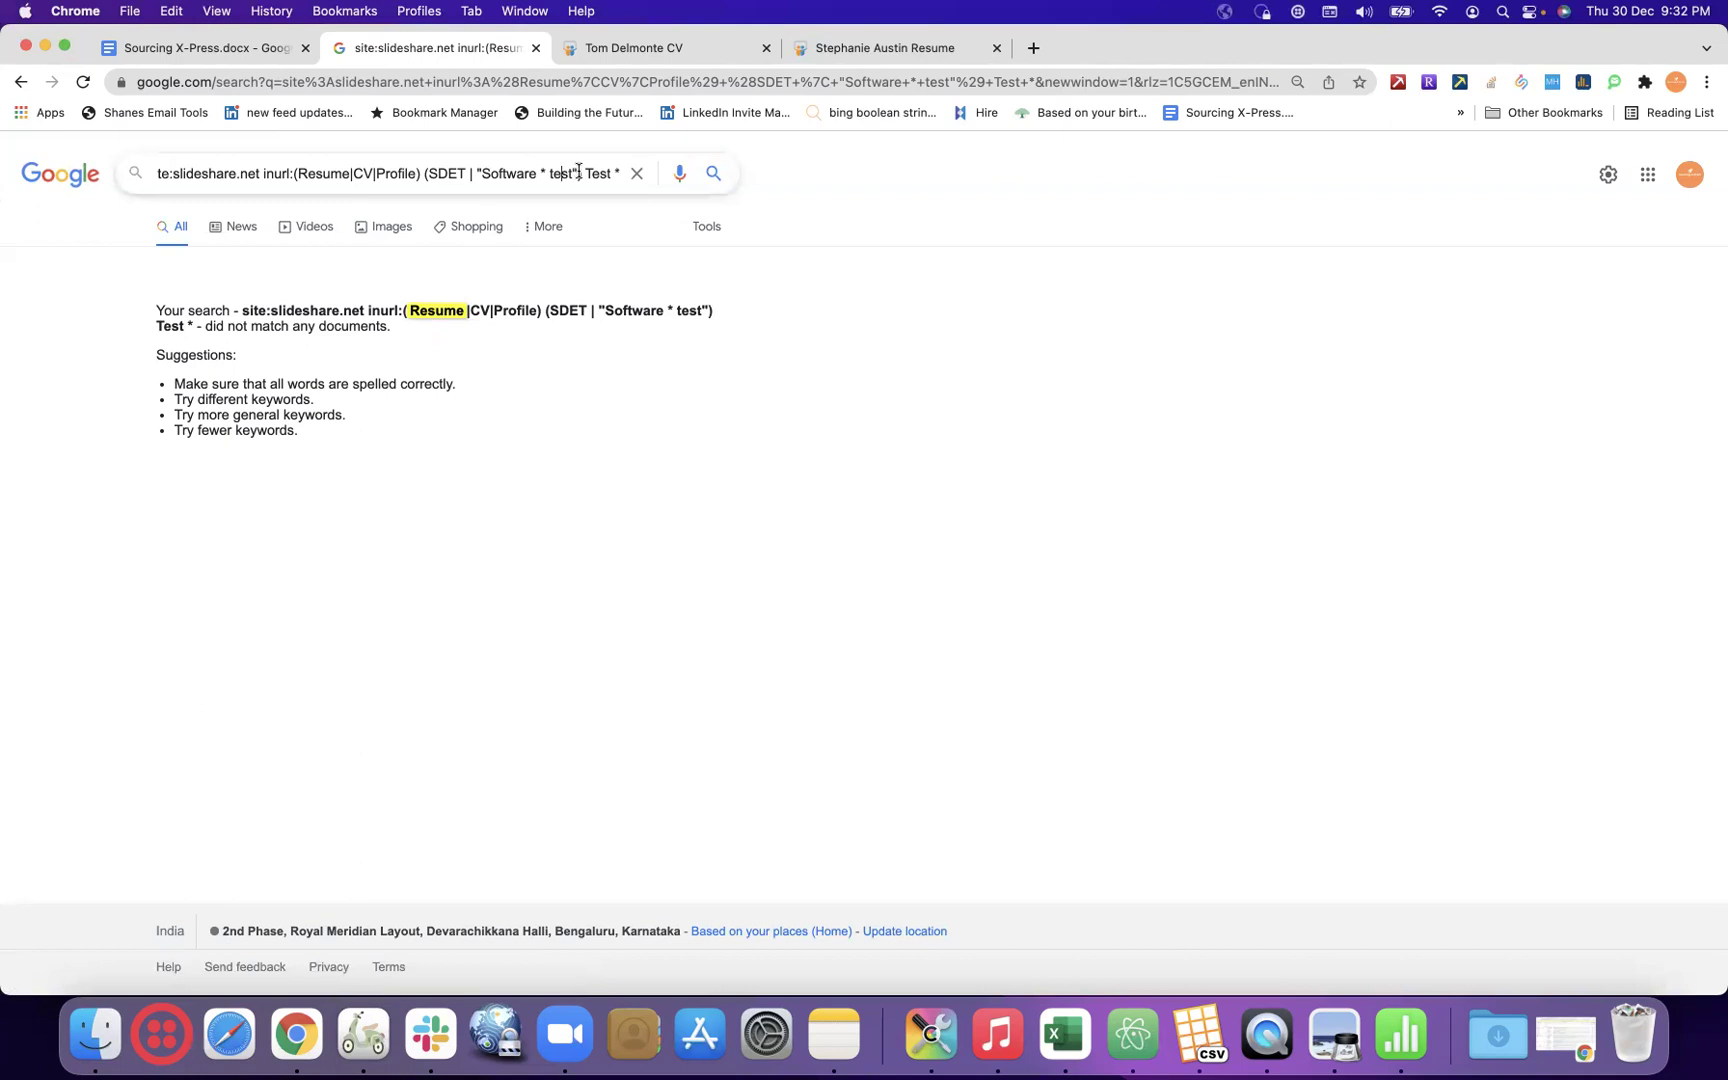
left_click(585, 174)
type("\"")
type("\"")
type("\"")
key("Return")
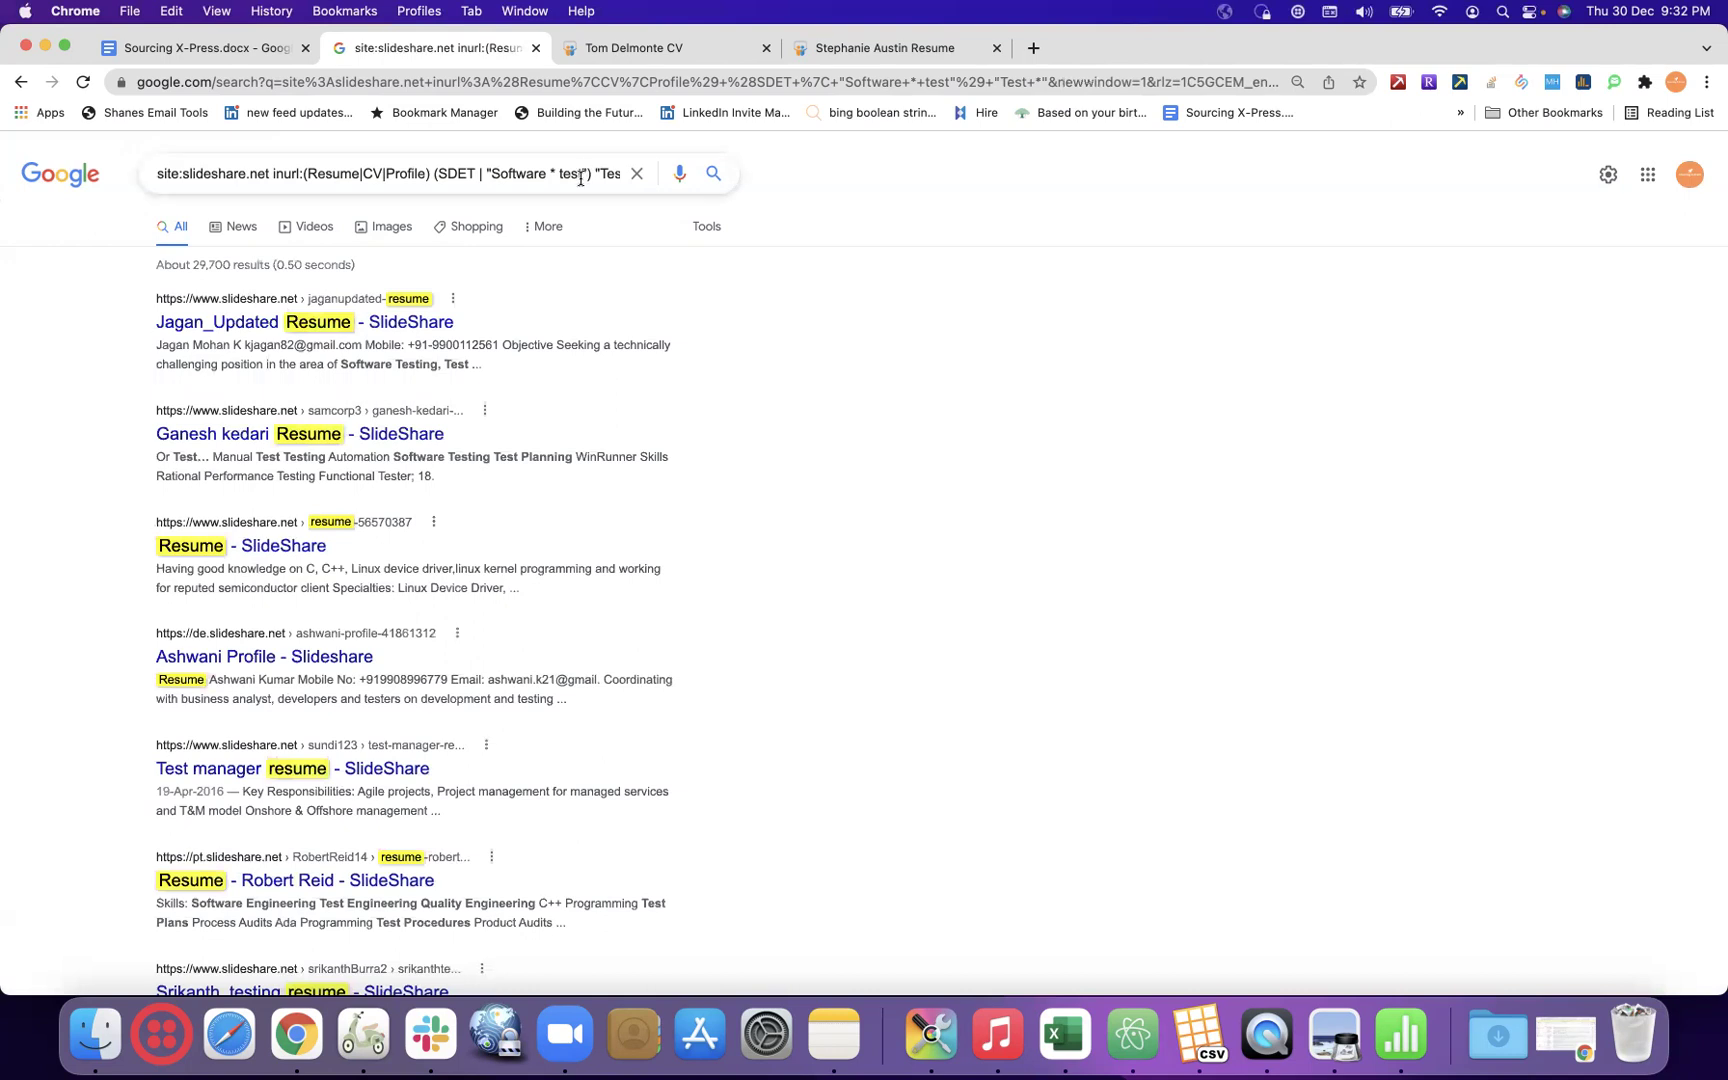
- Examine the quoted "Test *" results for the bold words filling the wildcard after Software and after Test
scroll(602, 172, "right", 1)
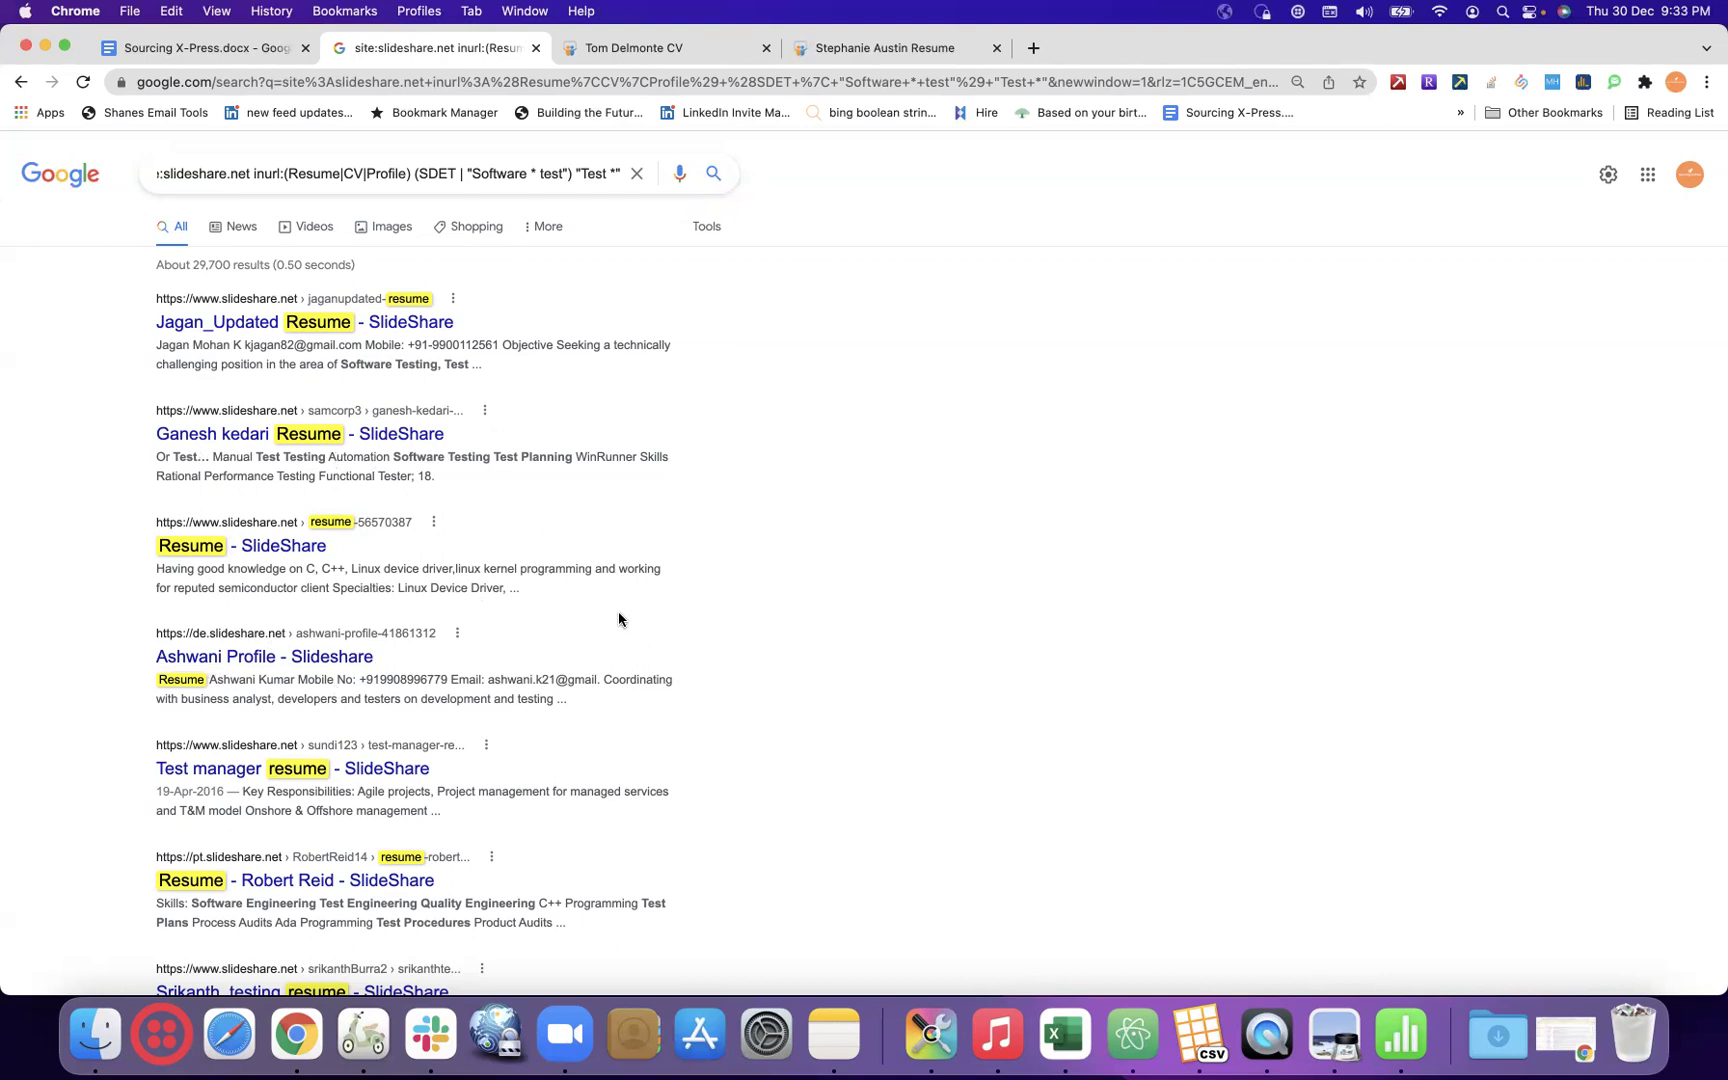
scroll(618, 619, "down", 5)
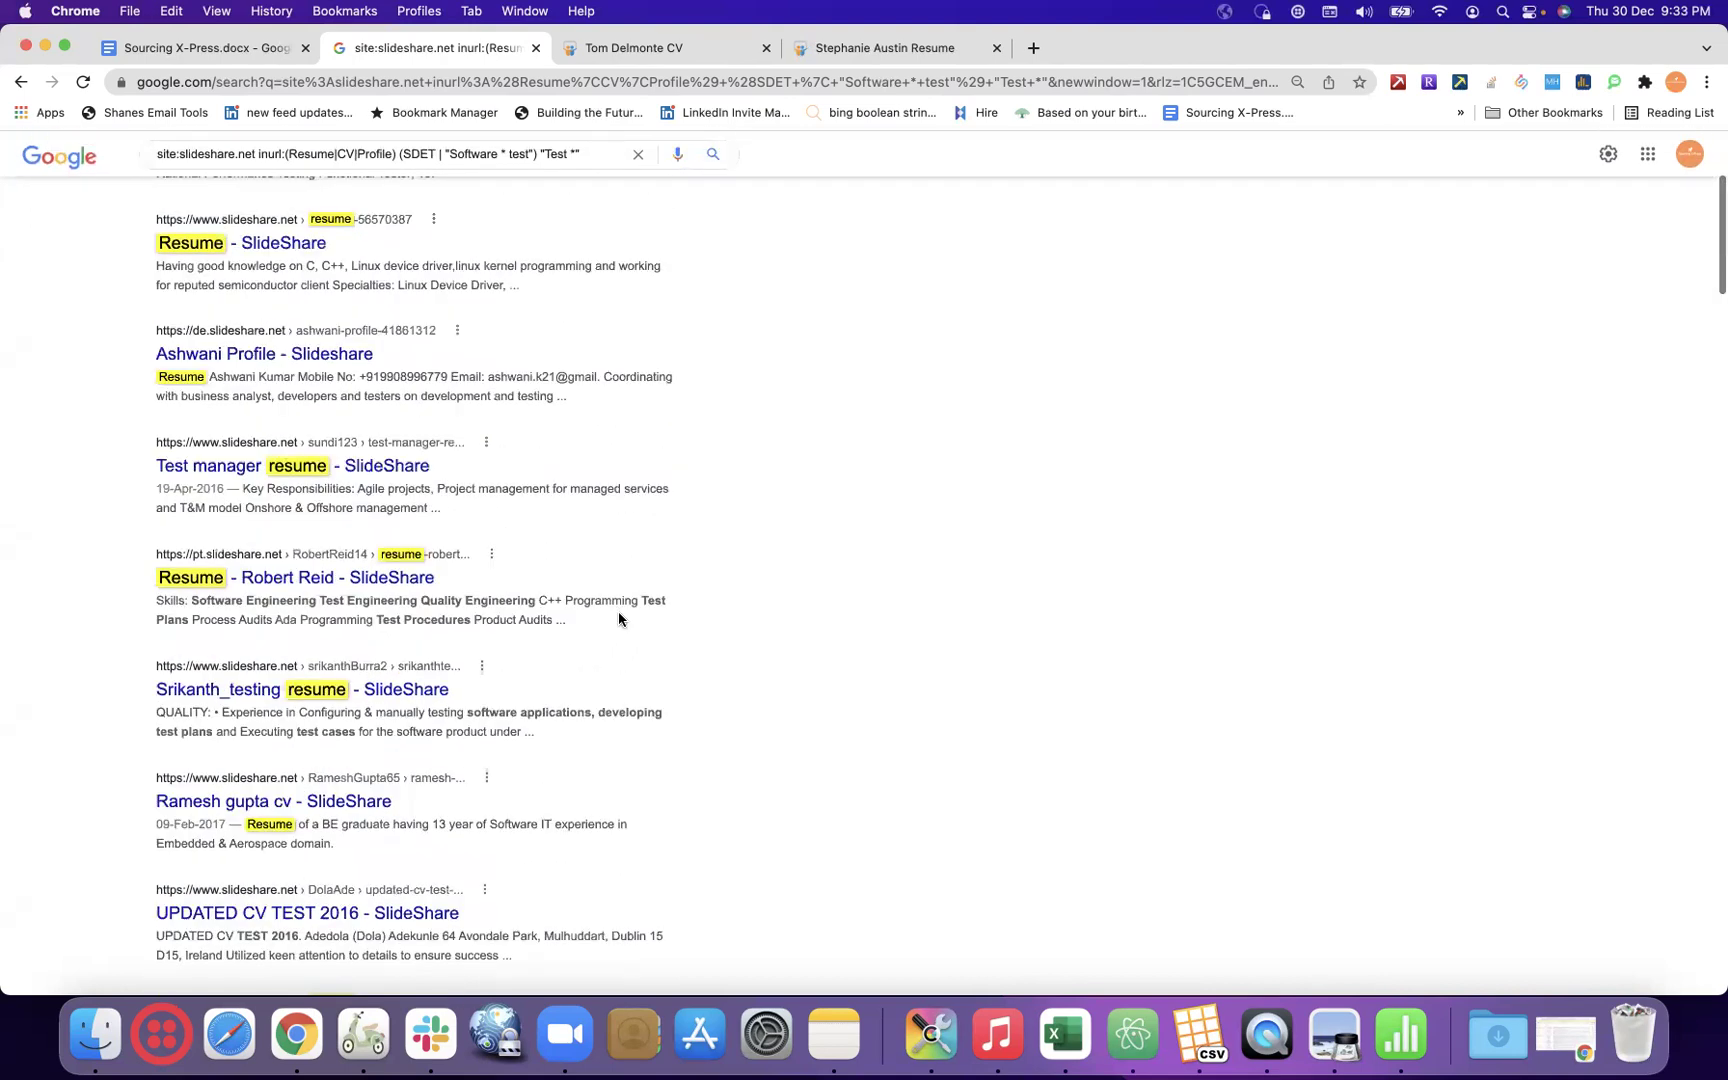
scroll(618, 619, "down", 2)
double_click(214, 520)
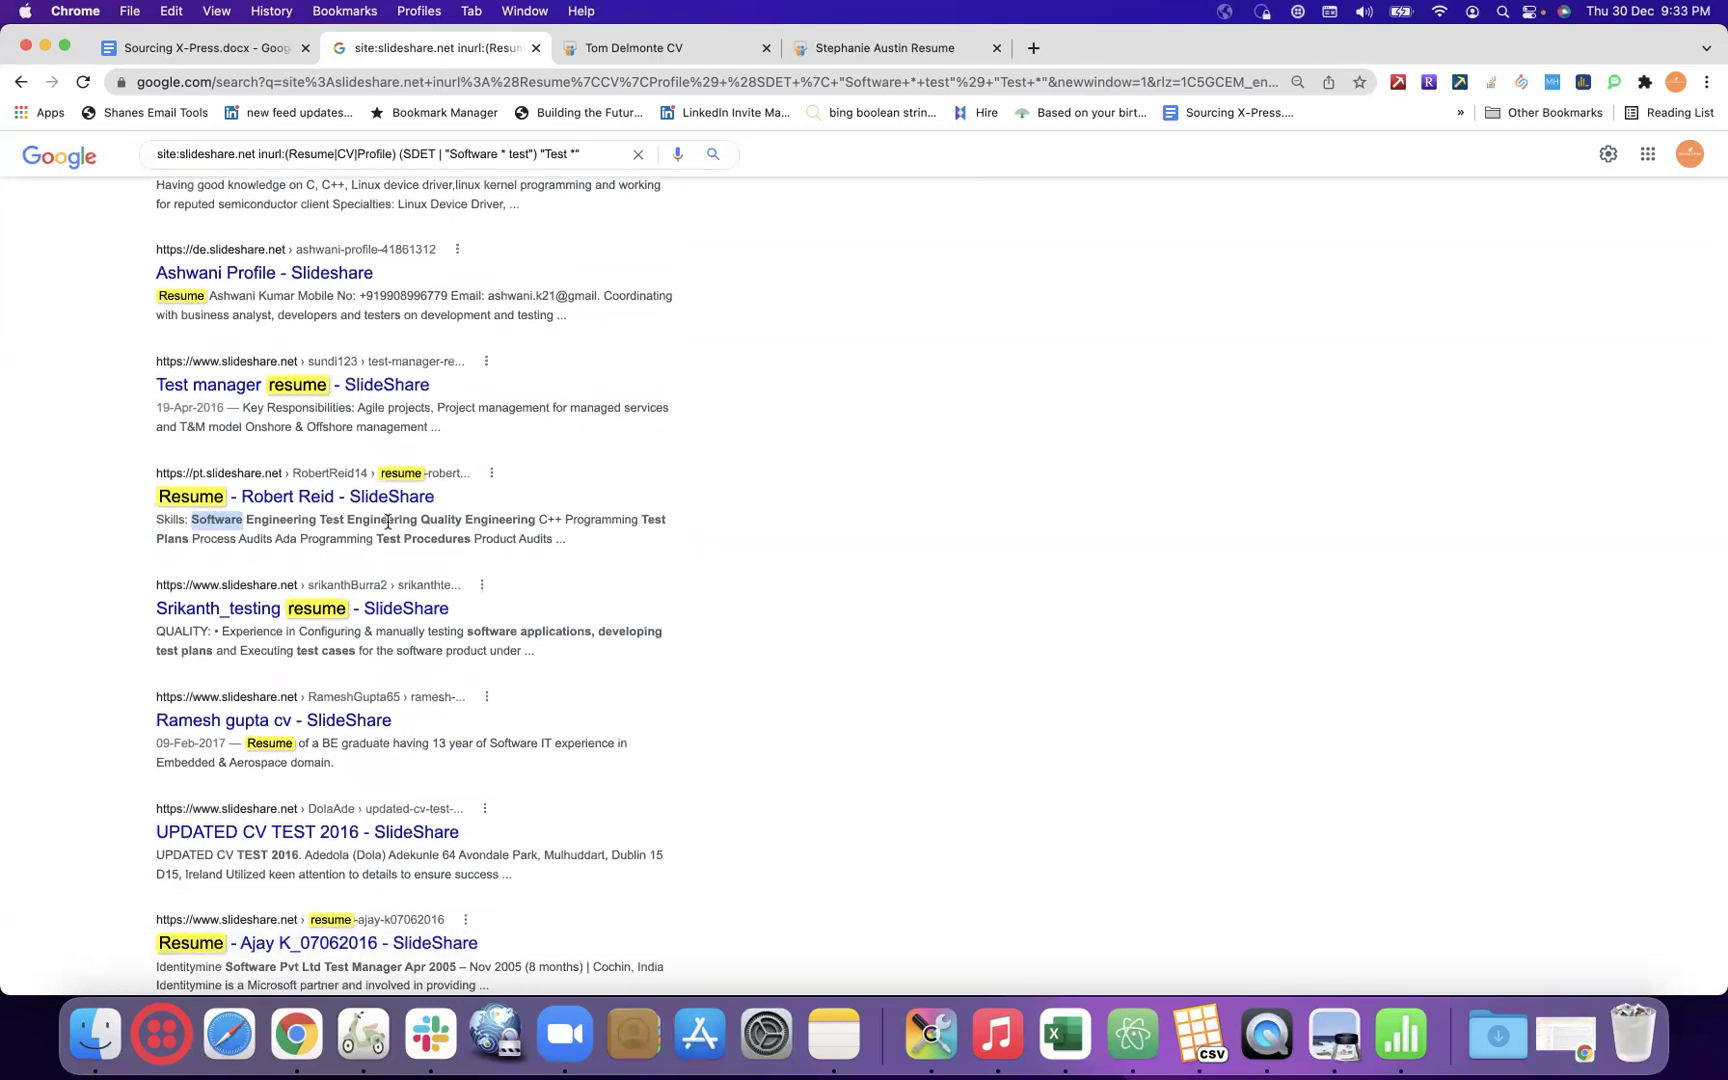
double_click(291, 519)
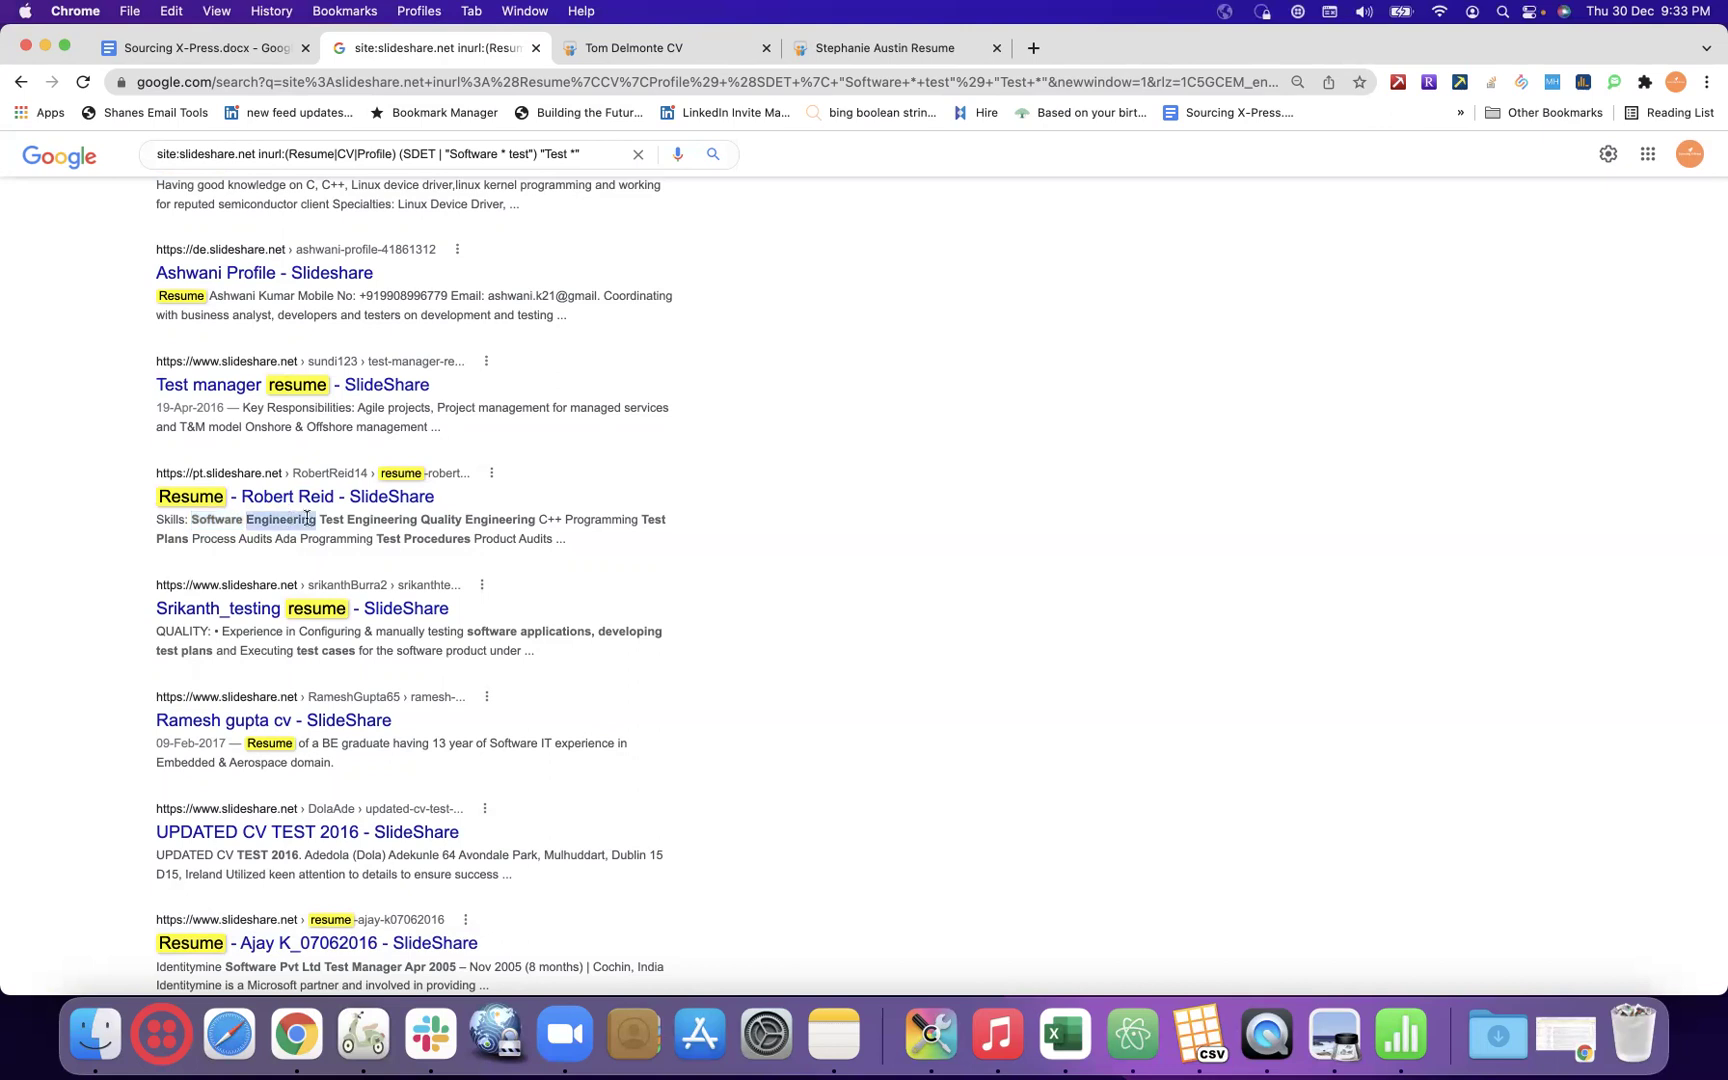
scroll(660, 545, "down", 2)
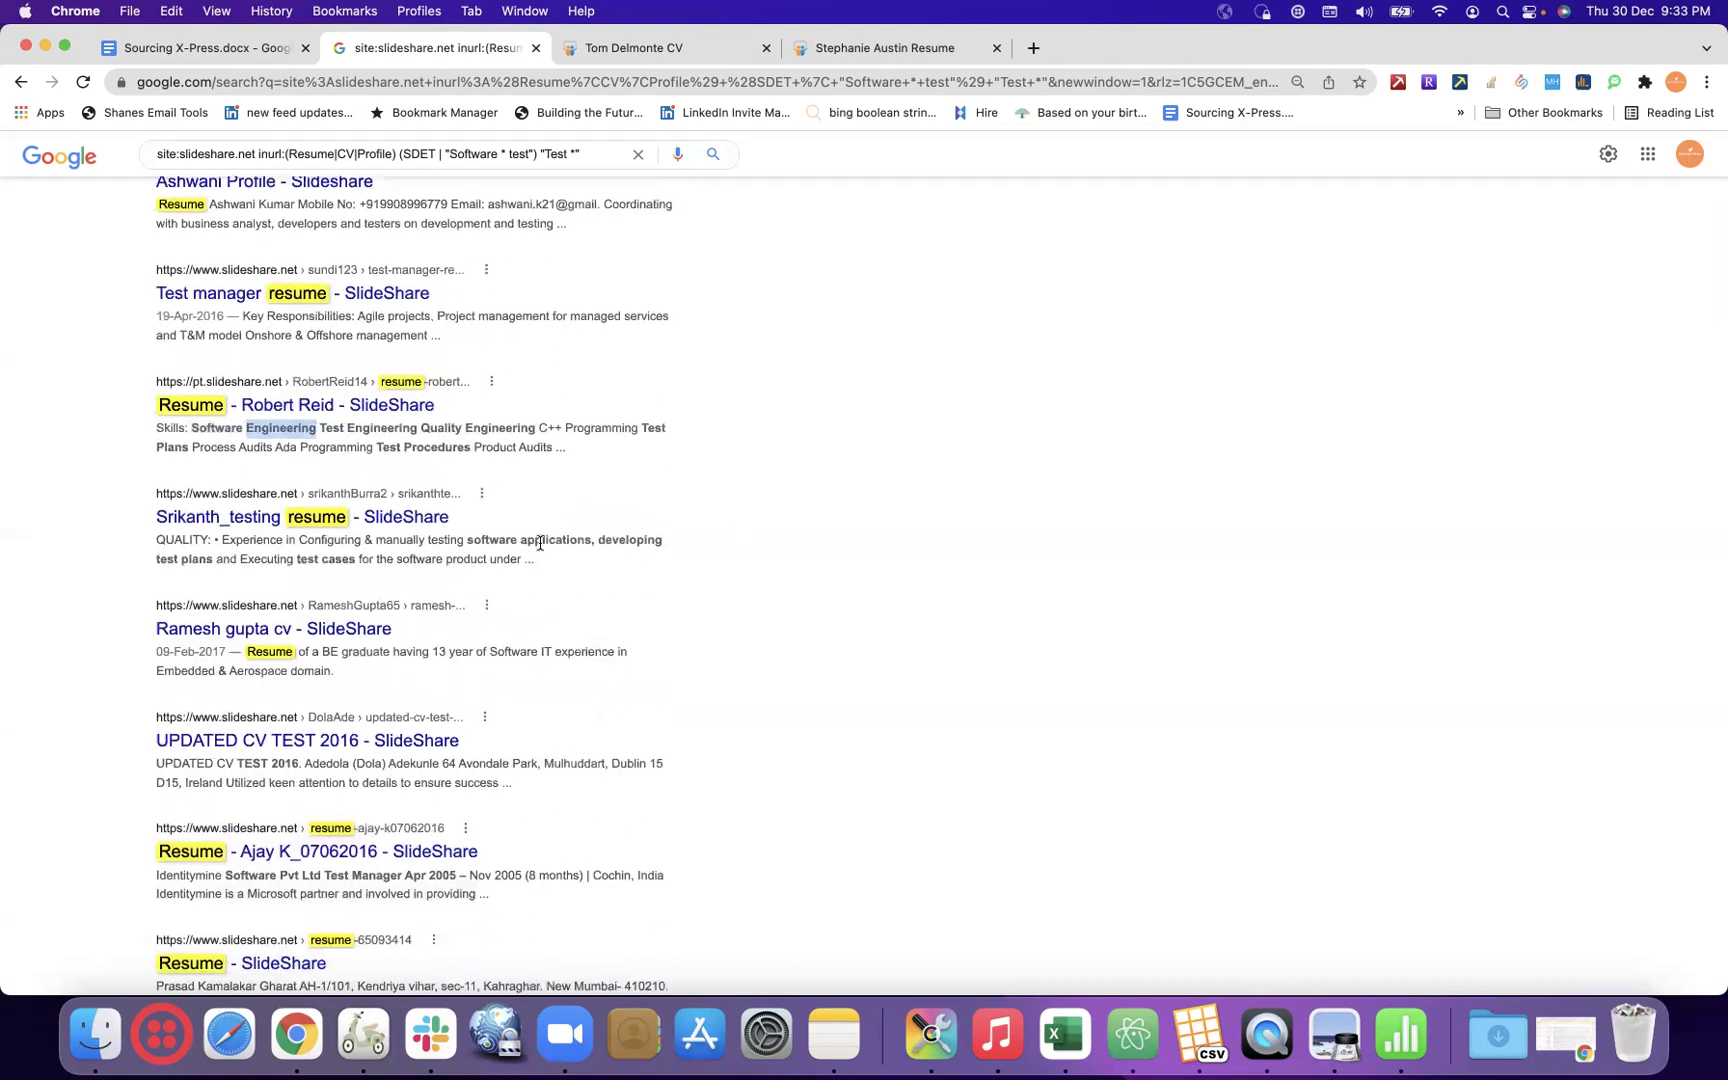
scroll(500, 605, "down", 2)
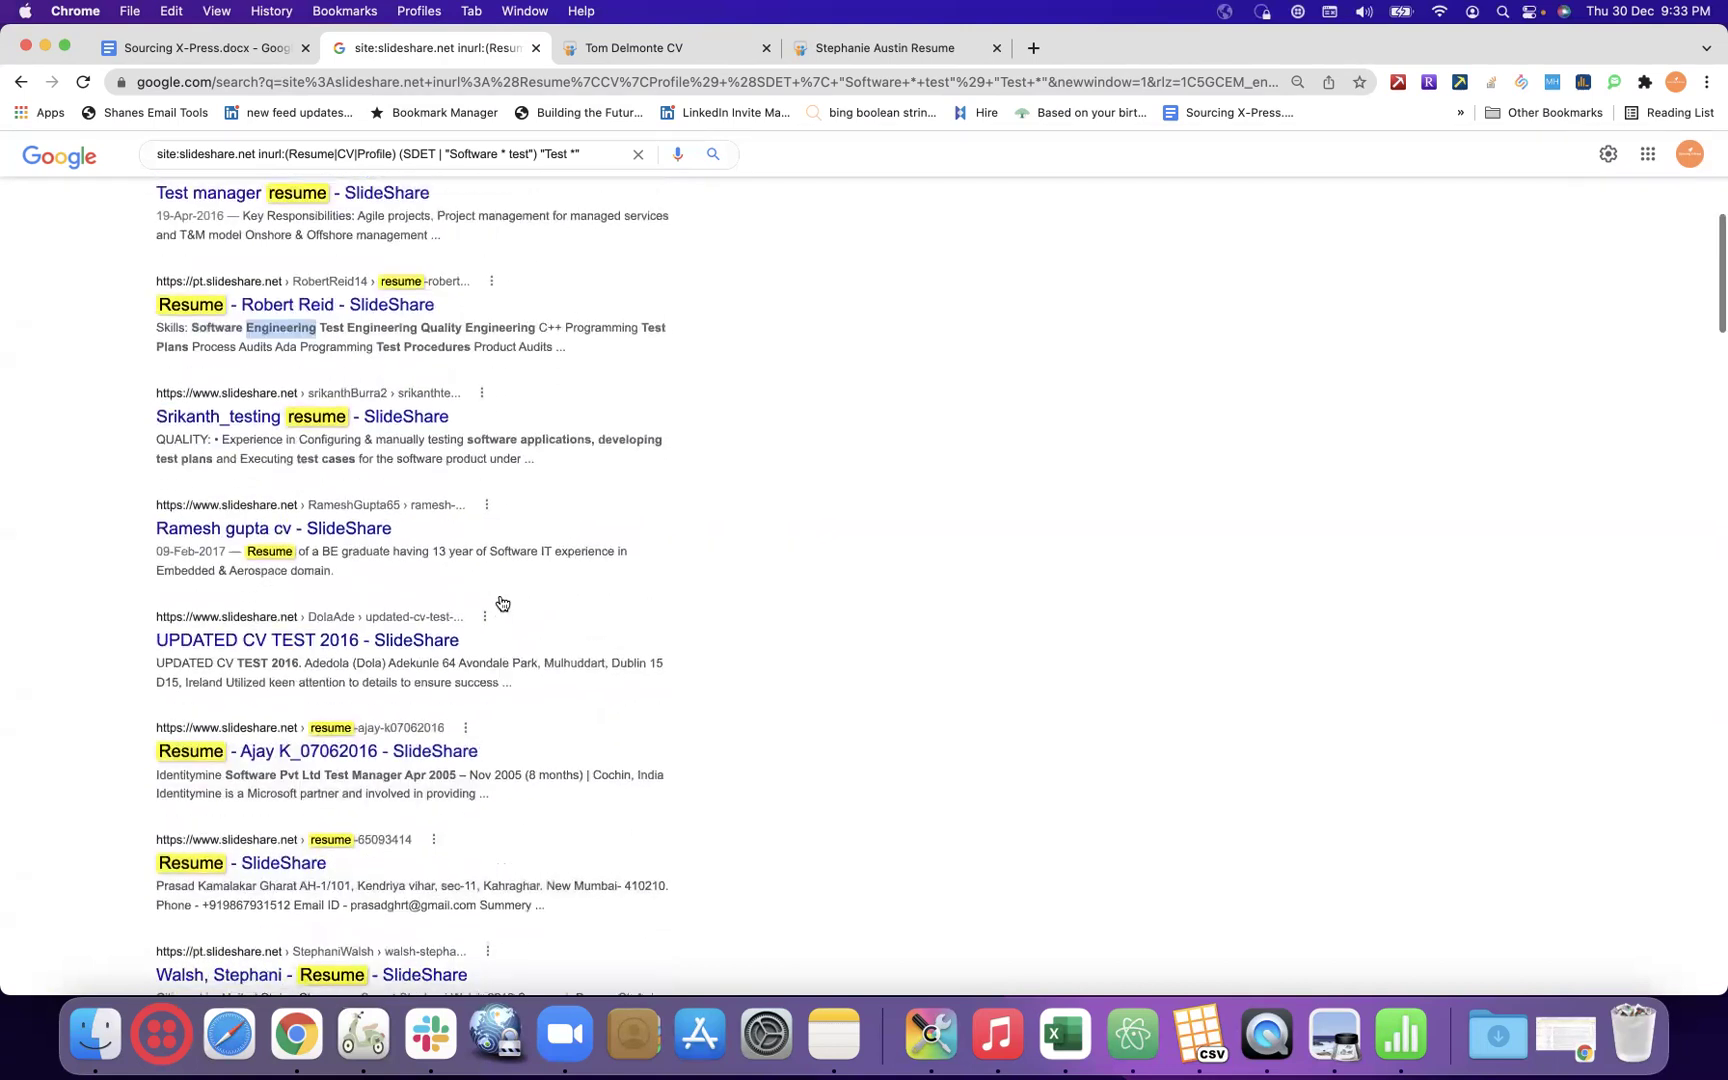
scroll(840, 550, "down", 3)
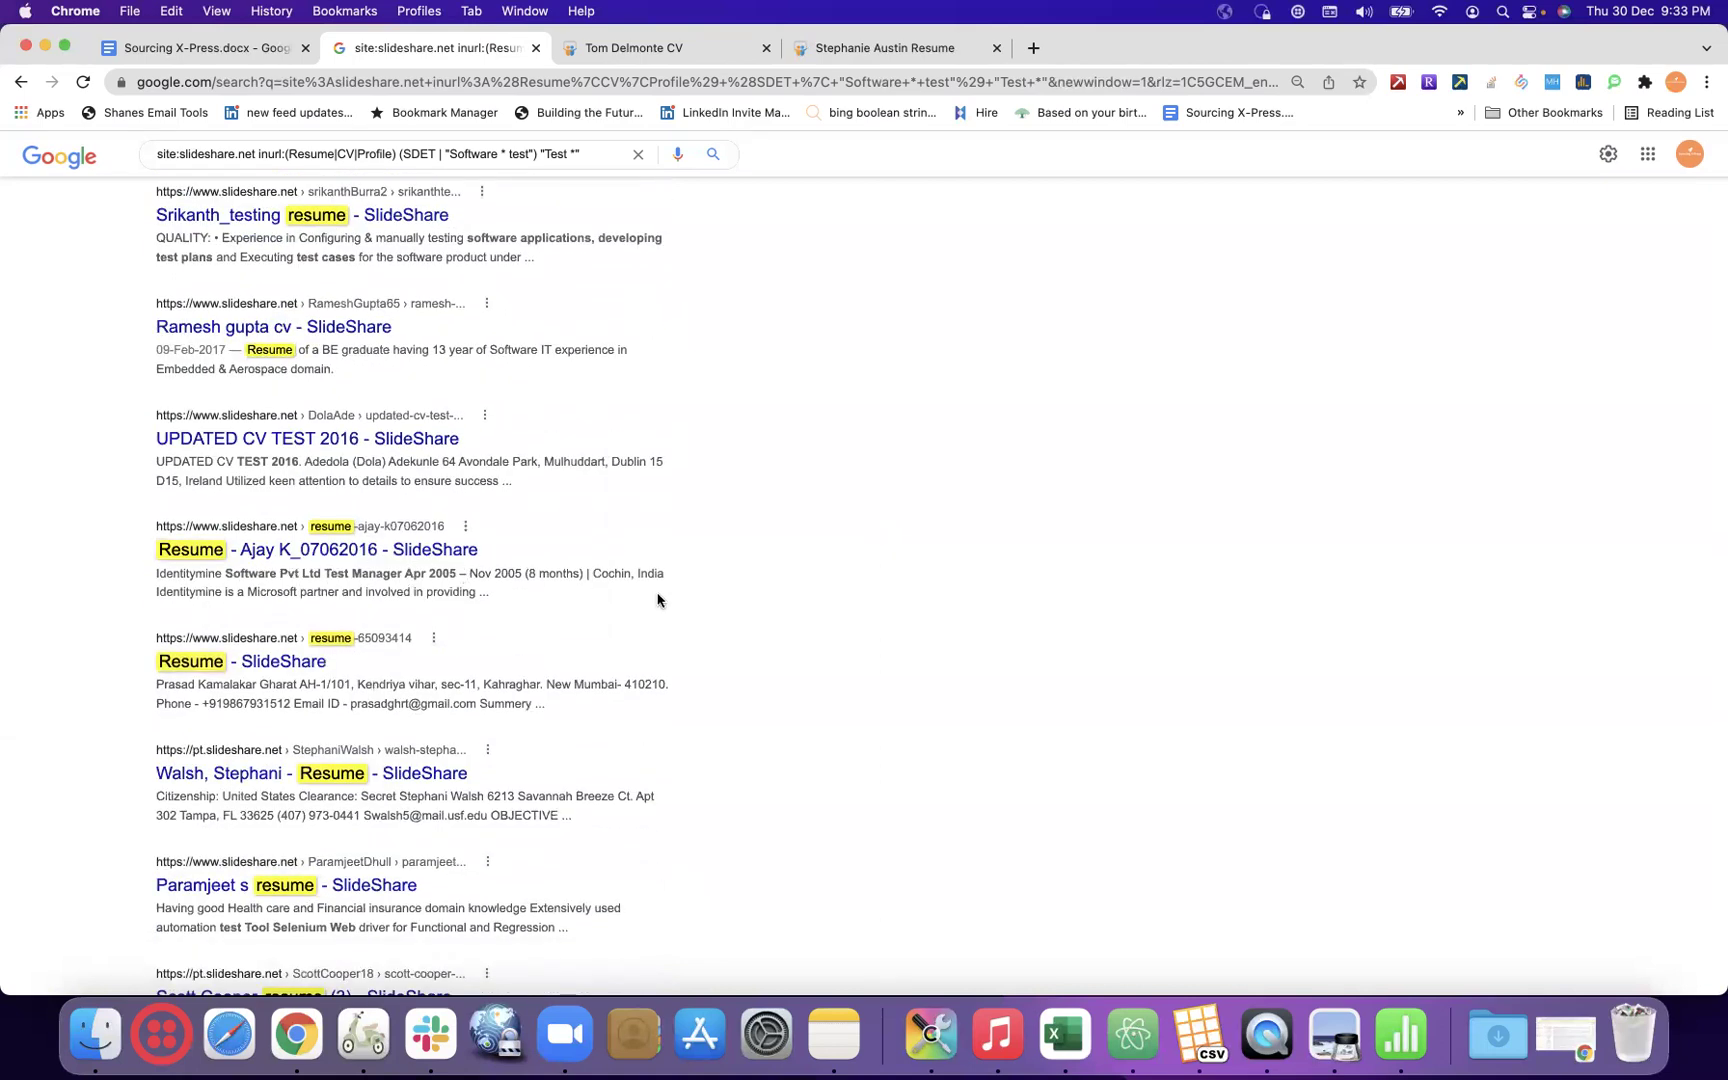
scroll(657, 600, "down", 7)
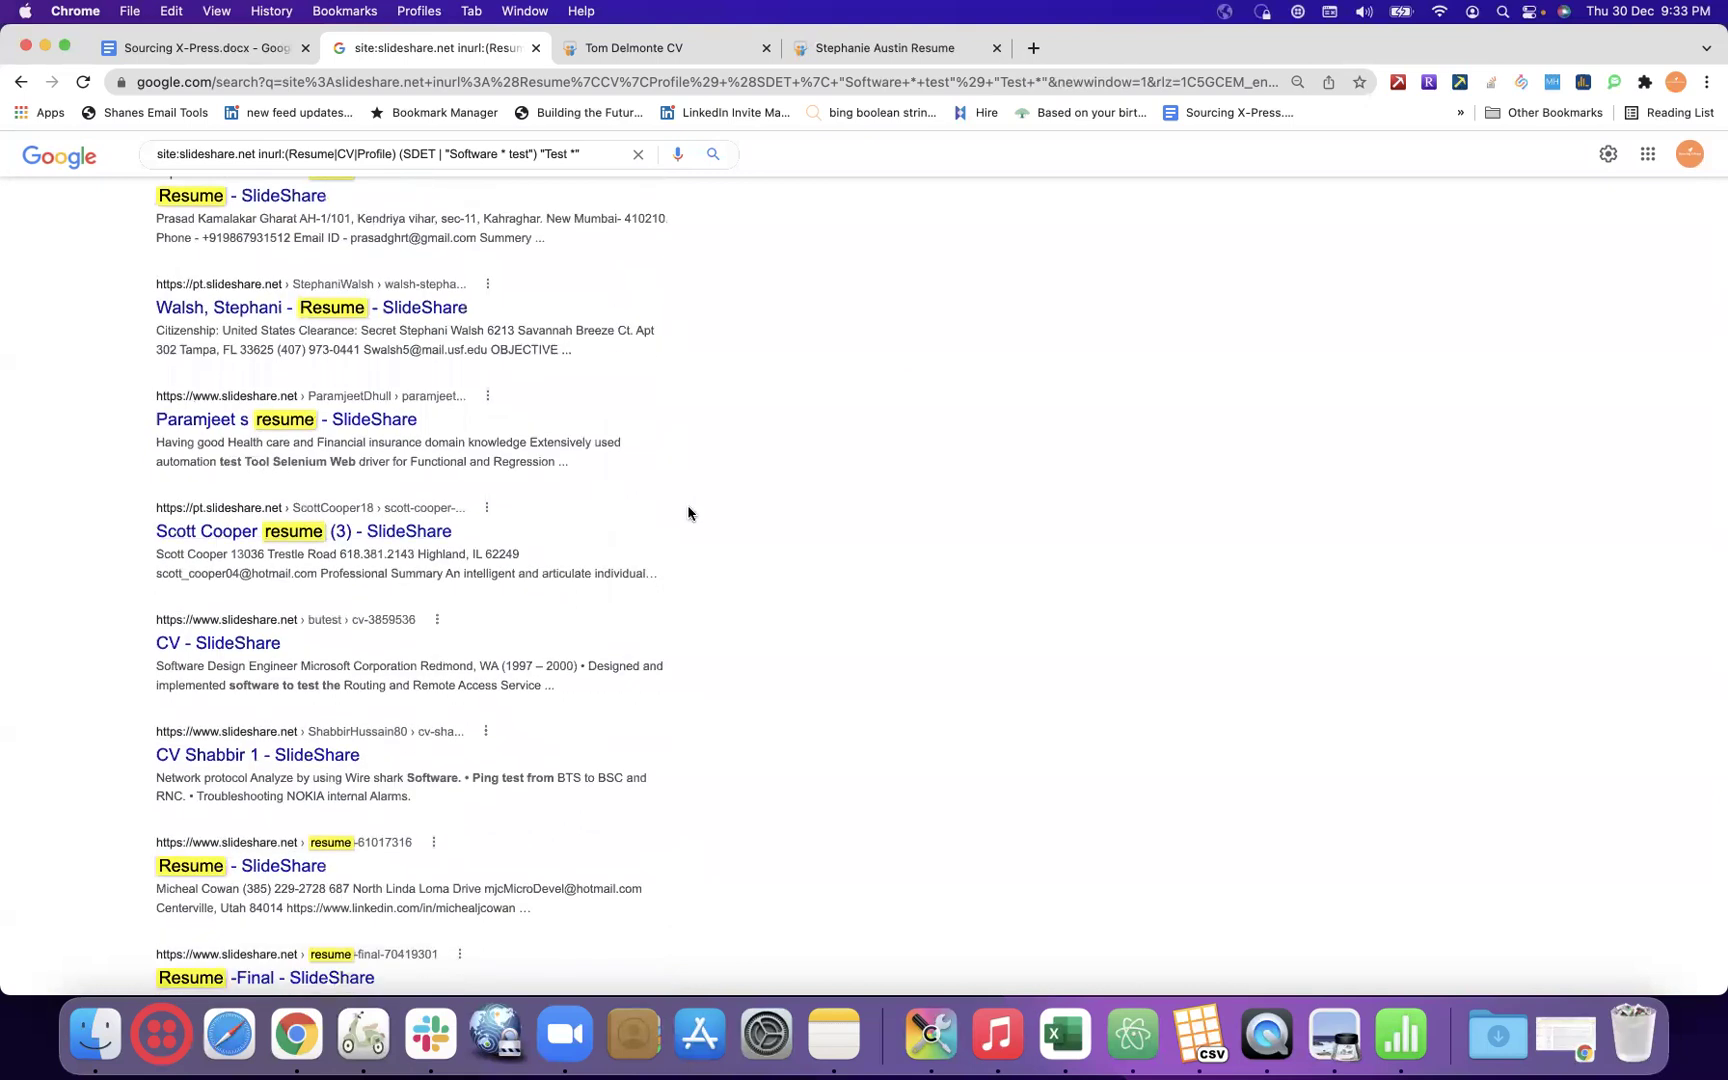
double_click(303, 462)
double_click(258, 462)
double_click(301, 462)
- Review the remaining results further down the page for other phrases matched by "Test *"
scroll(760, 549, "down", 5)
scroll(760, 549, "down", 3)
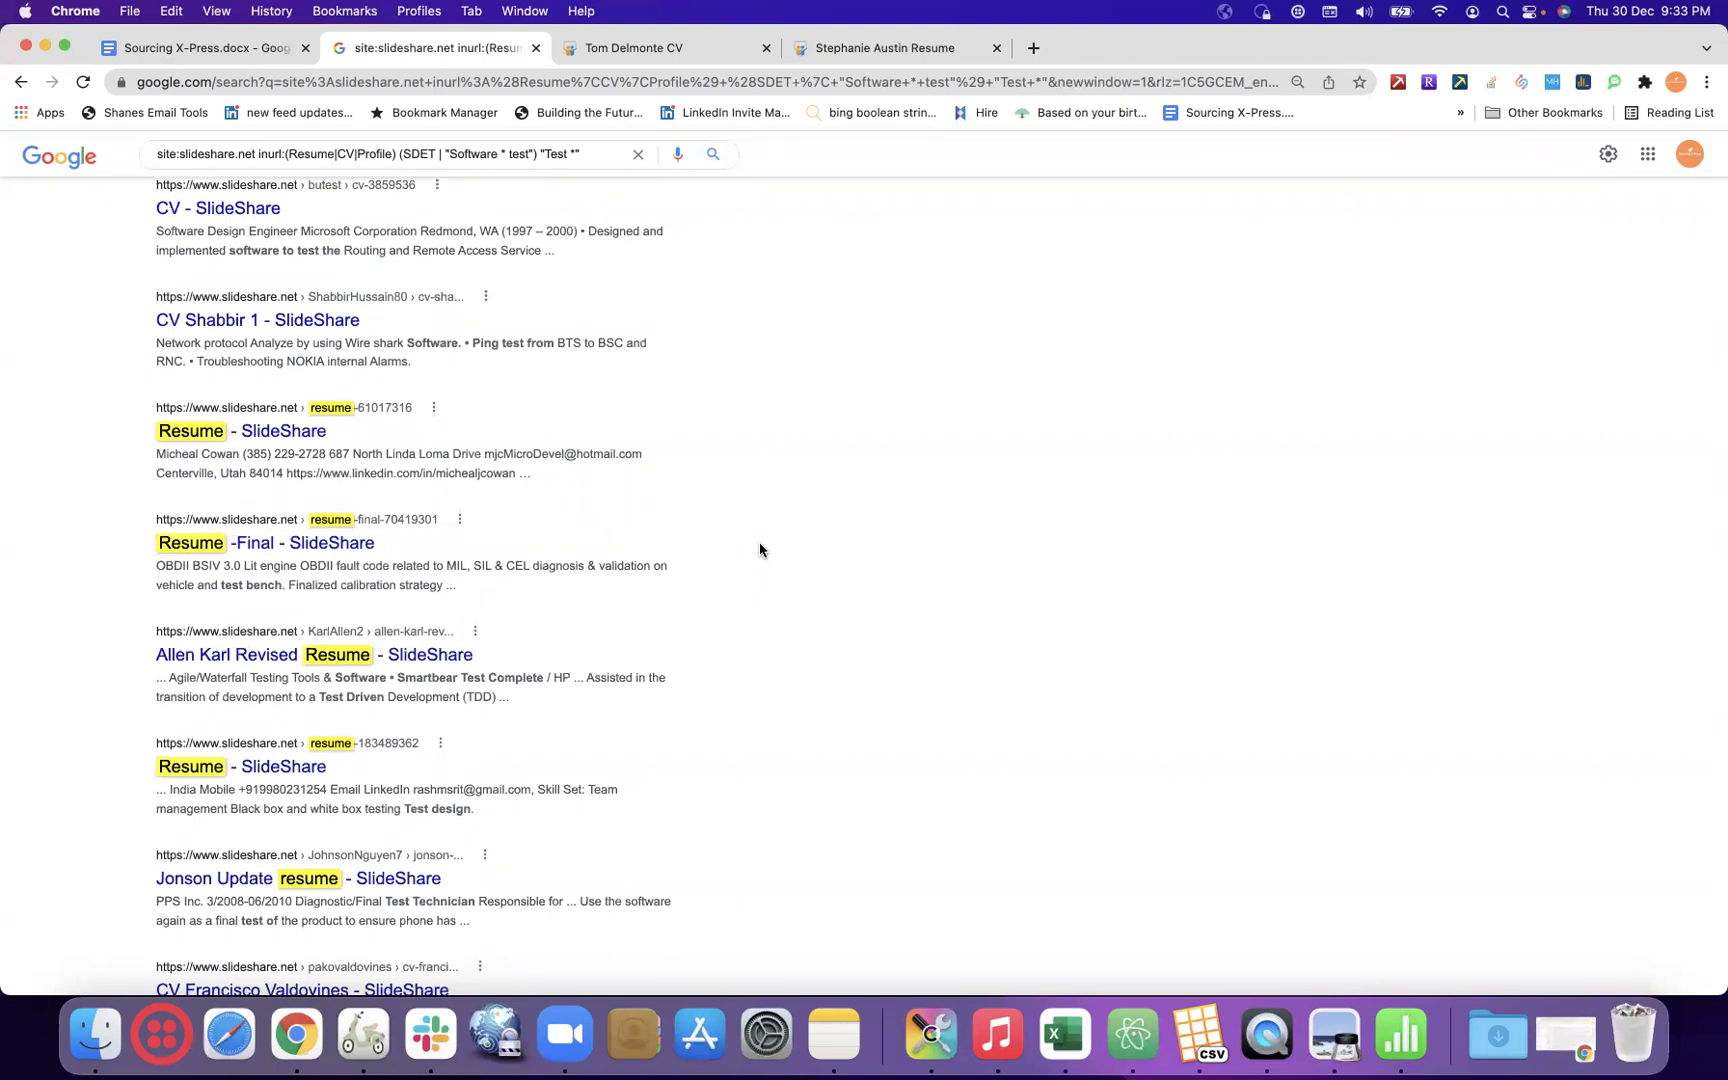
scroll(760, 549, "down", 10)
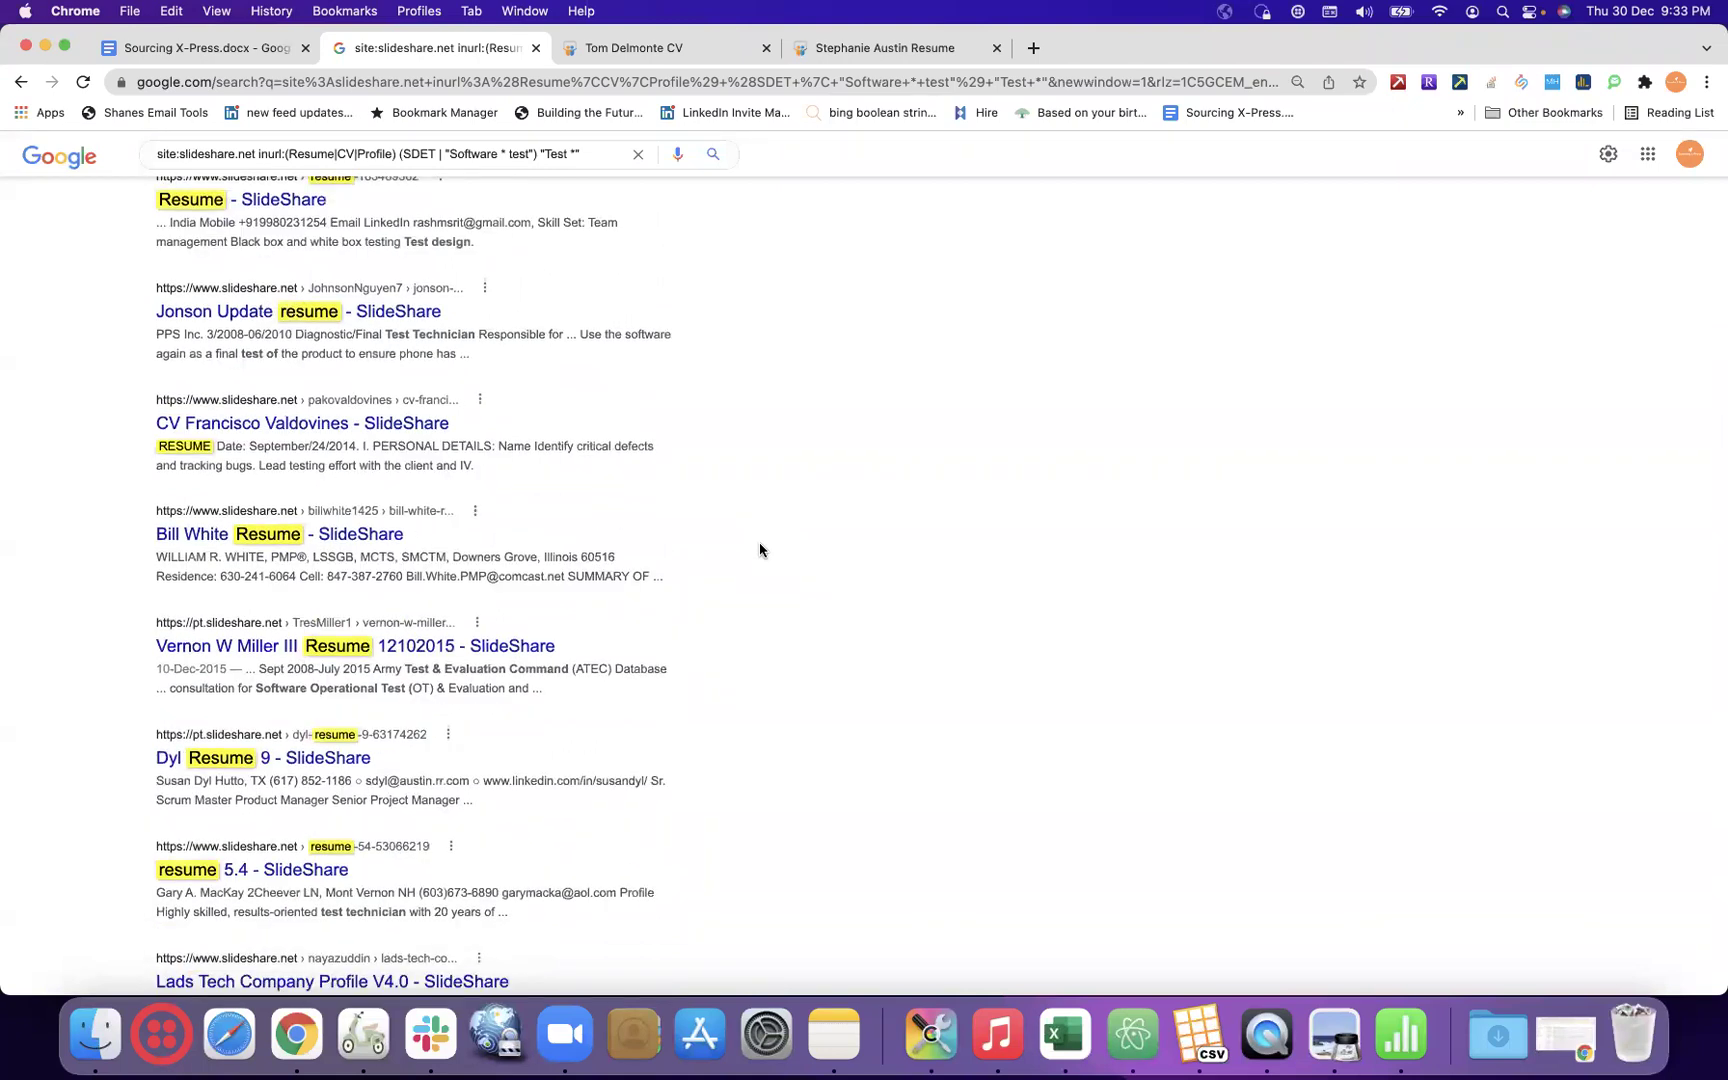
scroll(760, 549, "down", 1)
scroll(760, 549, "down", 3)
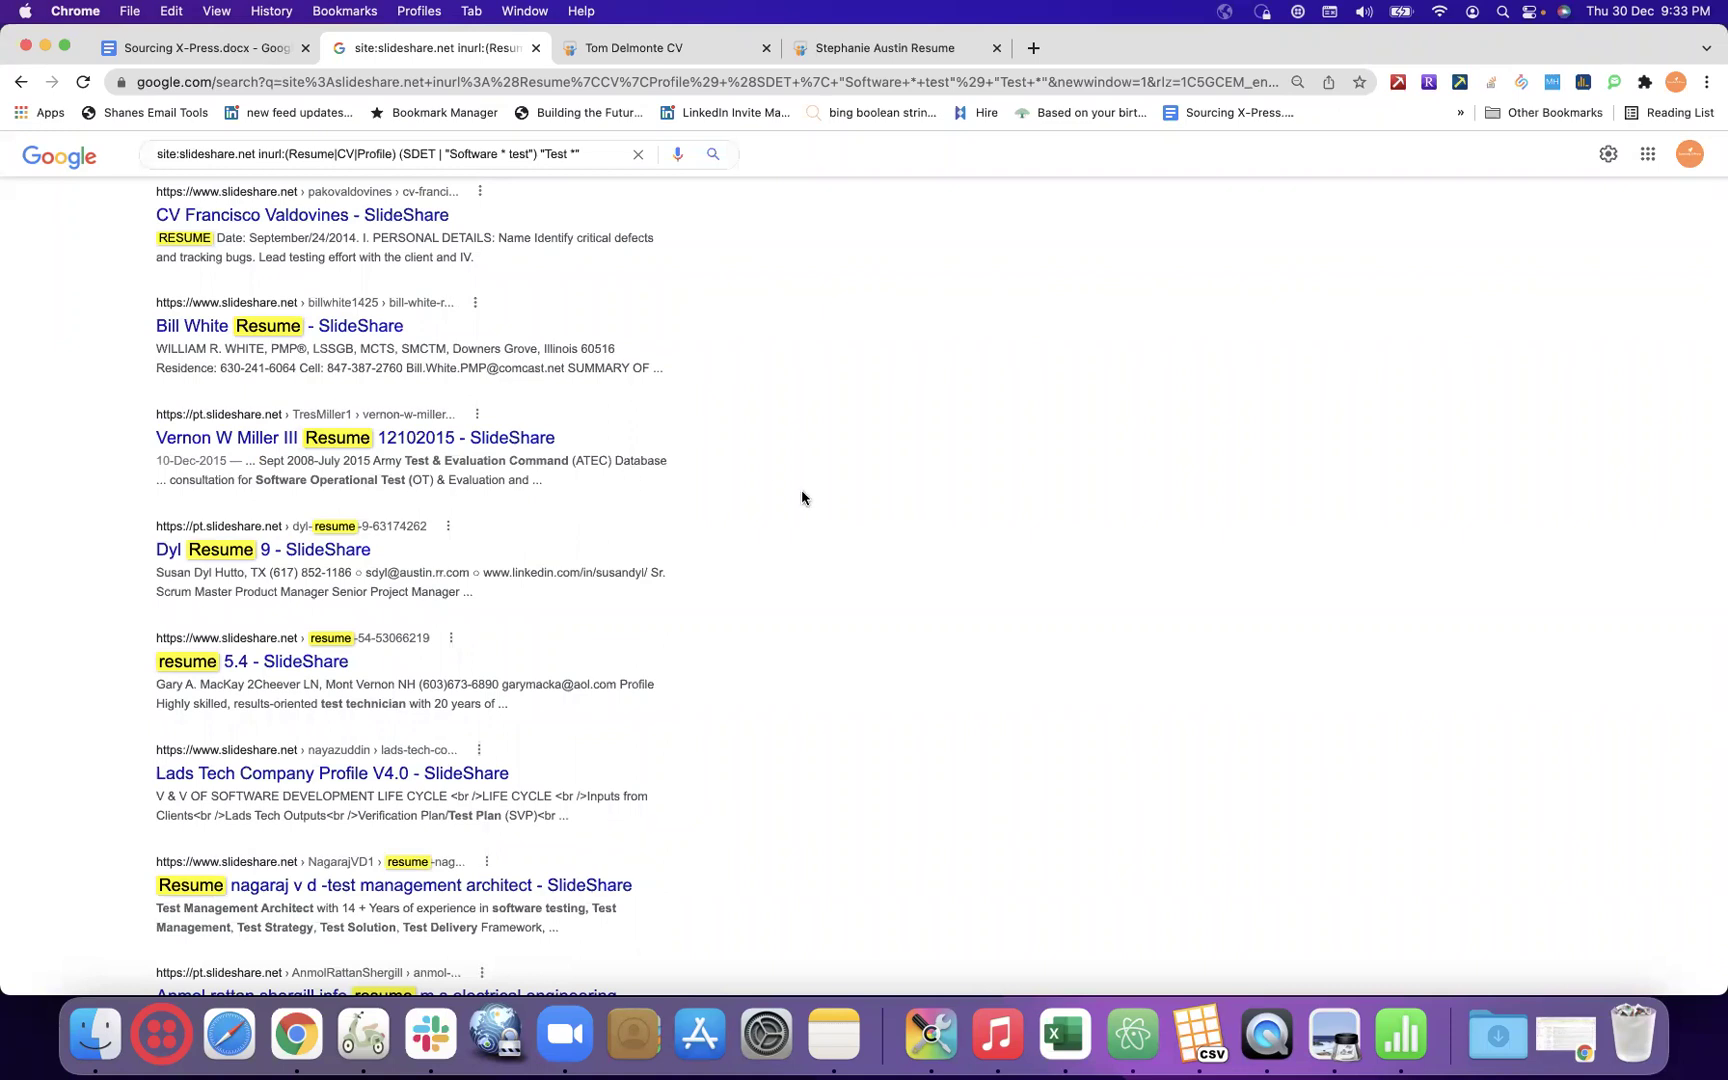
scroll(801, 497, "down", 4)
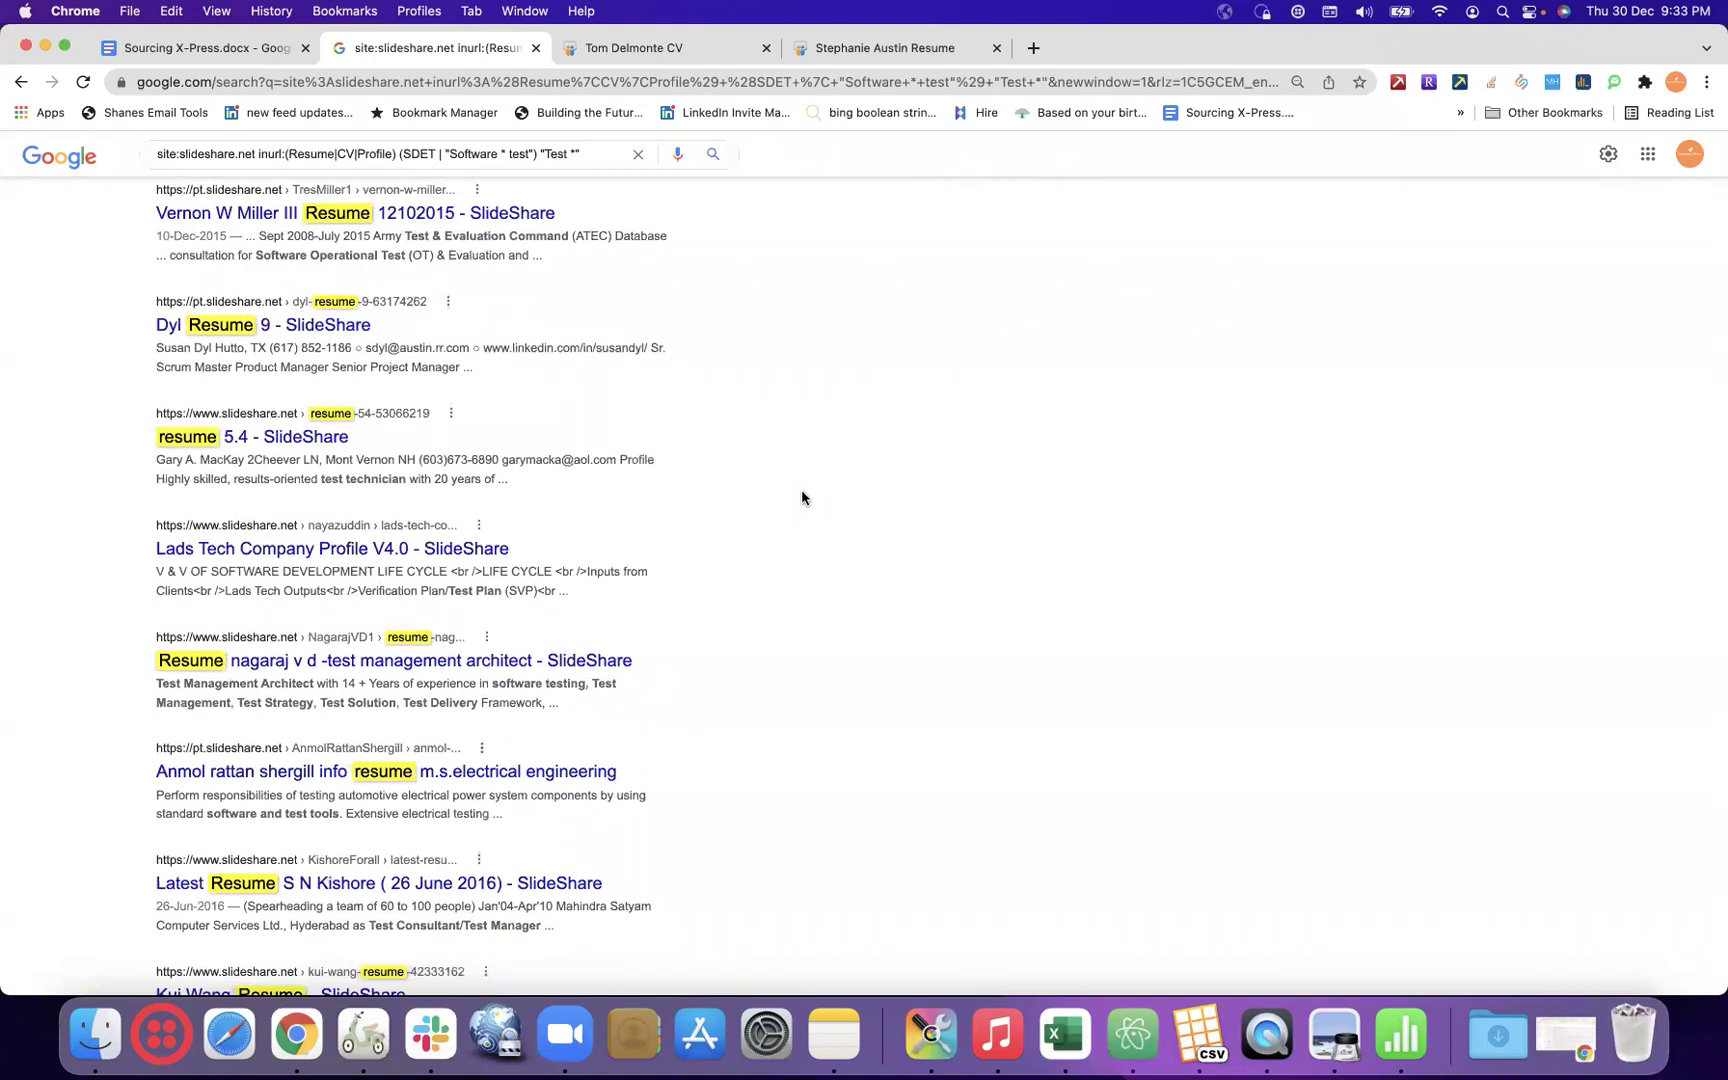
scroll(801, 497, "down", 6)
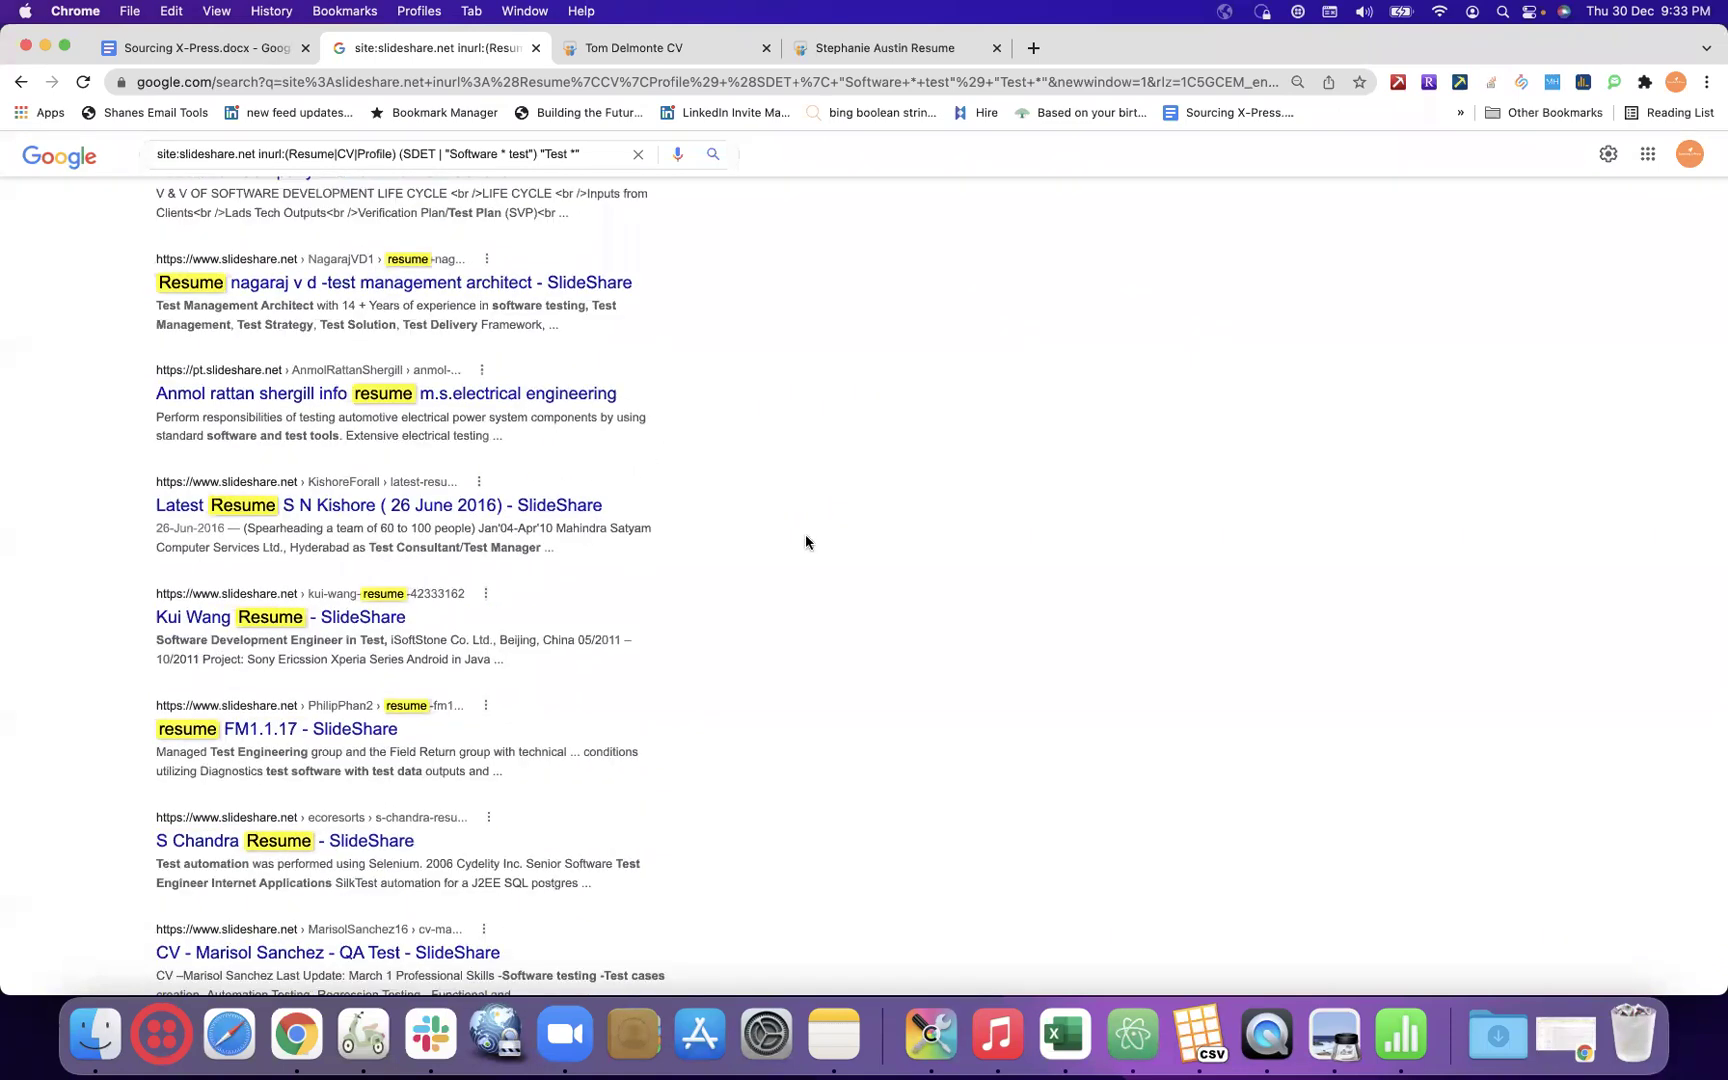
scroll(833, 548, "down", 4)
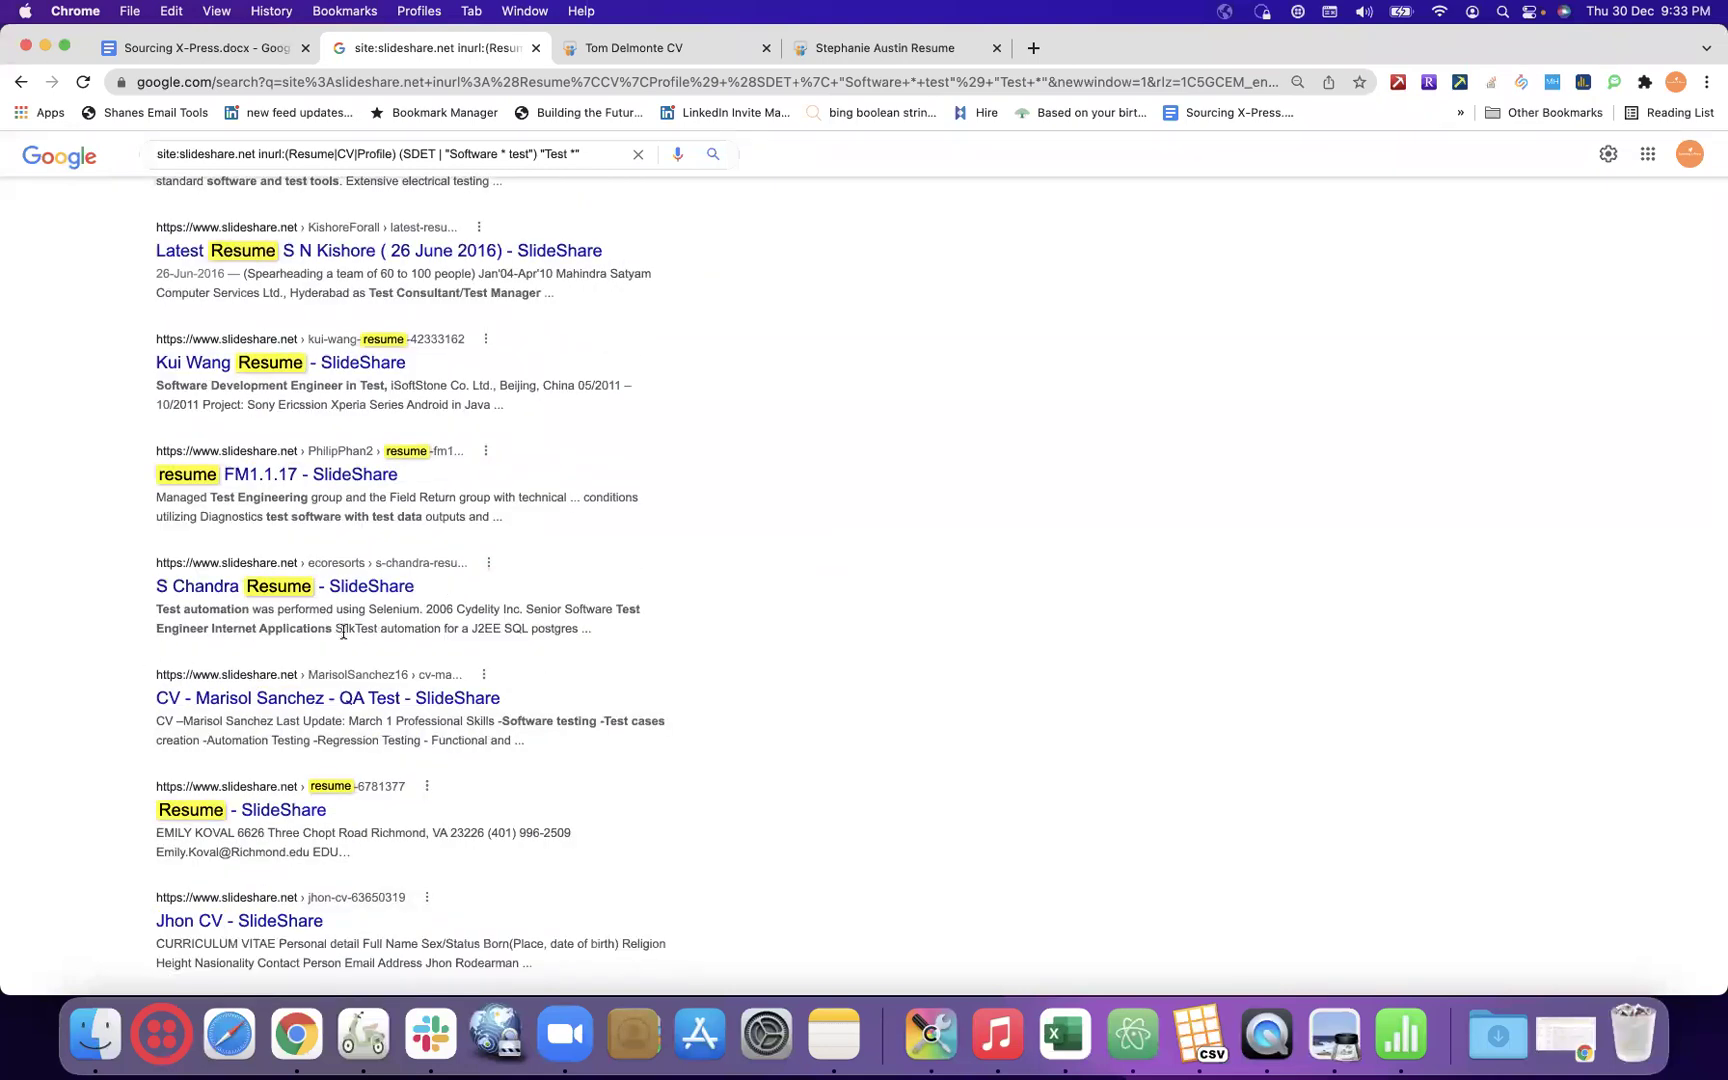
scroll(955, 648, "down", 8)
scroll(955, 648, "up", 8)
scroll(955, 648, "down", 15)
scroll(627, 233, "up", 8)
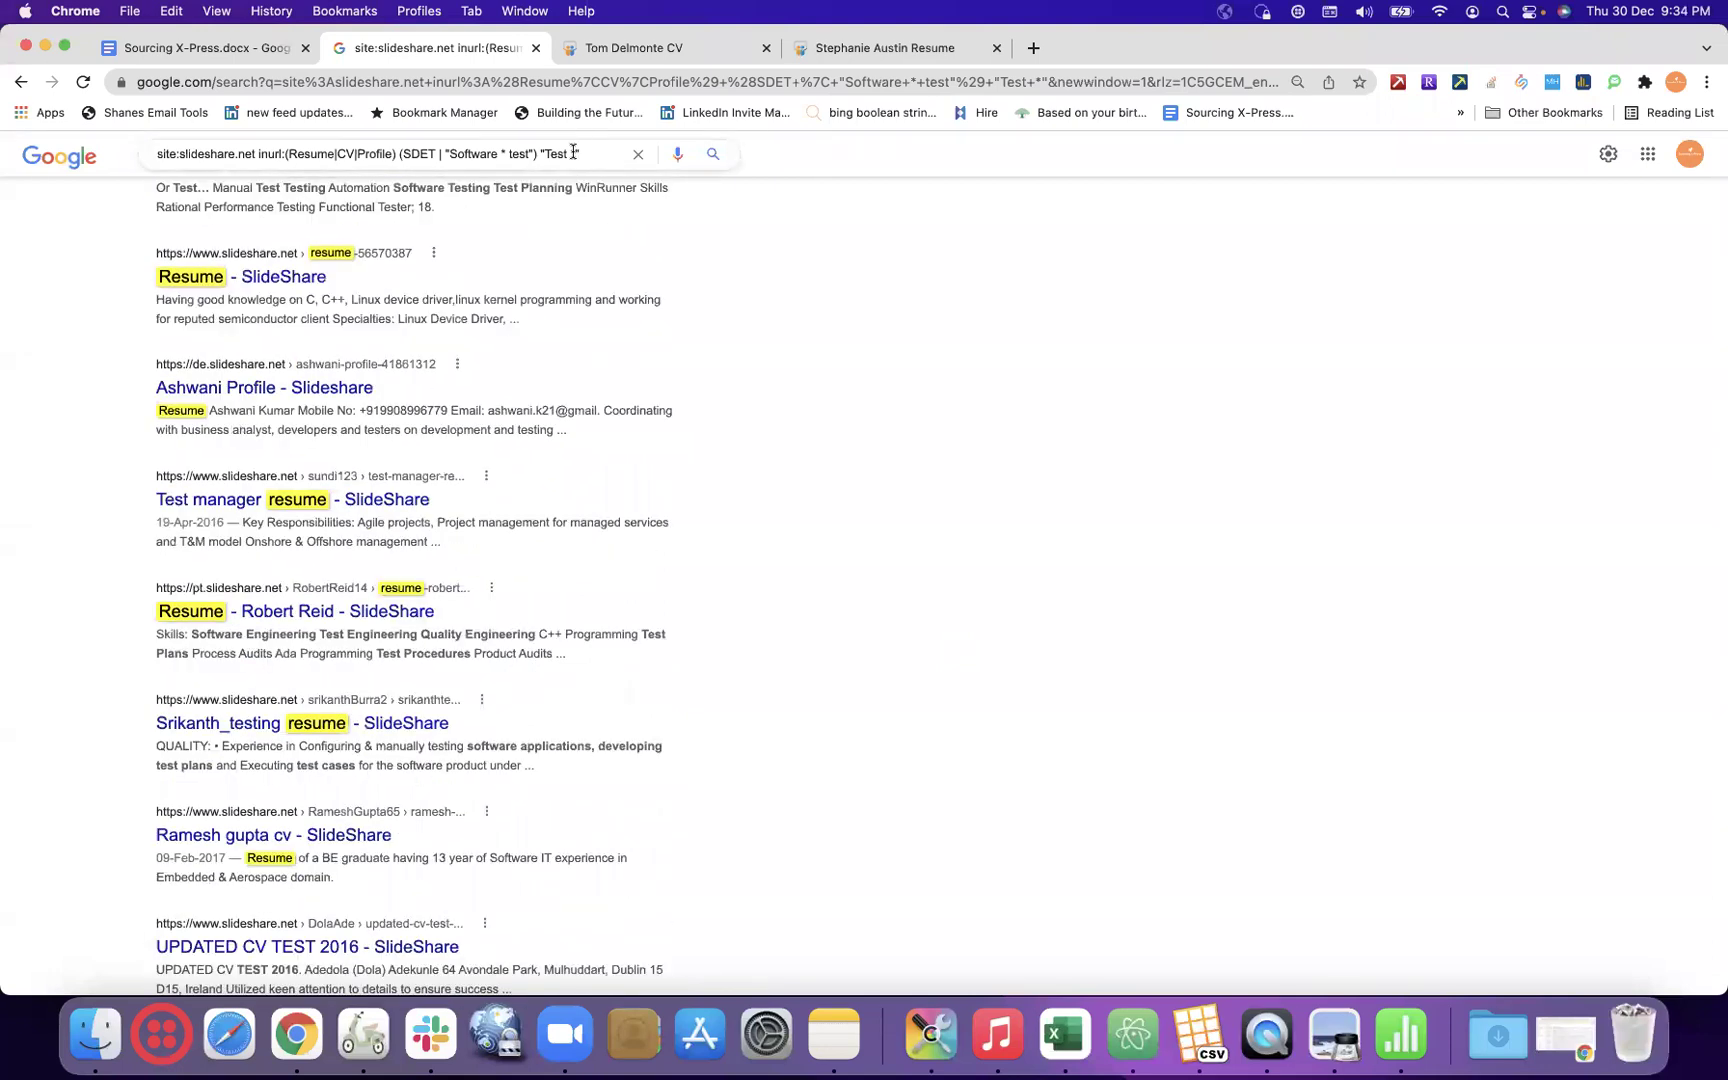
- Remove both quotation marks around the last term, leaving Test * with its space, and run the search
left_click(571, 153)
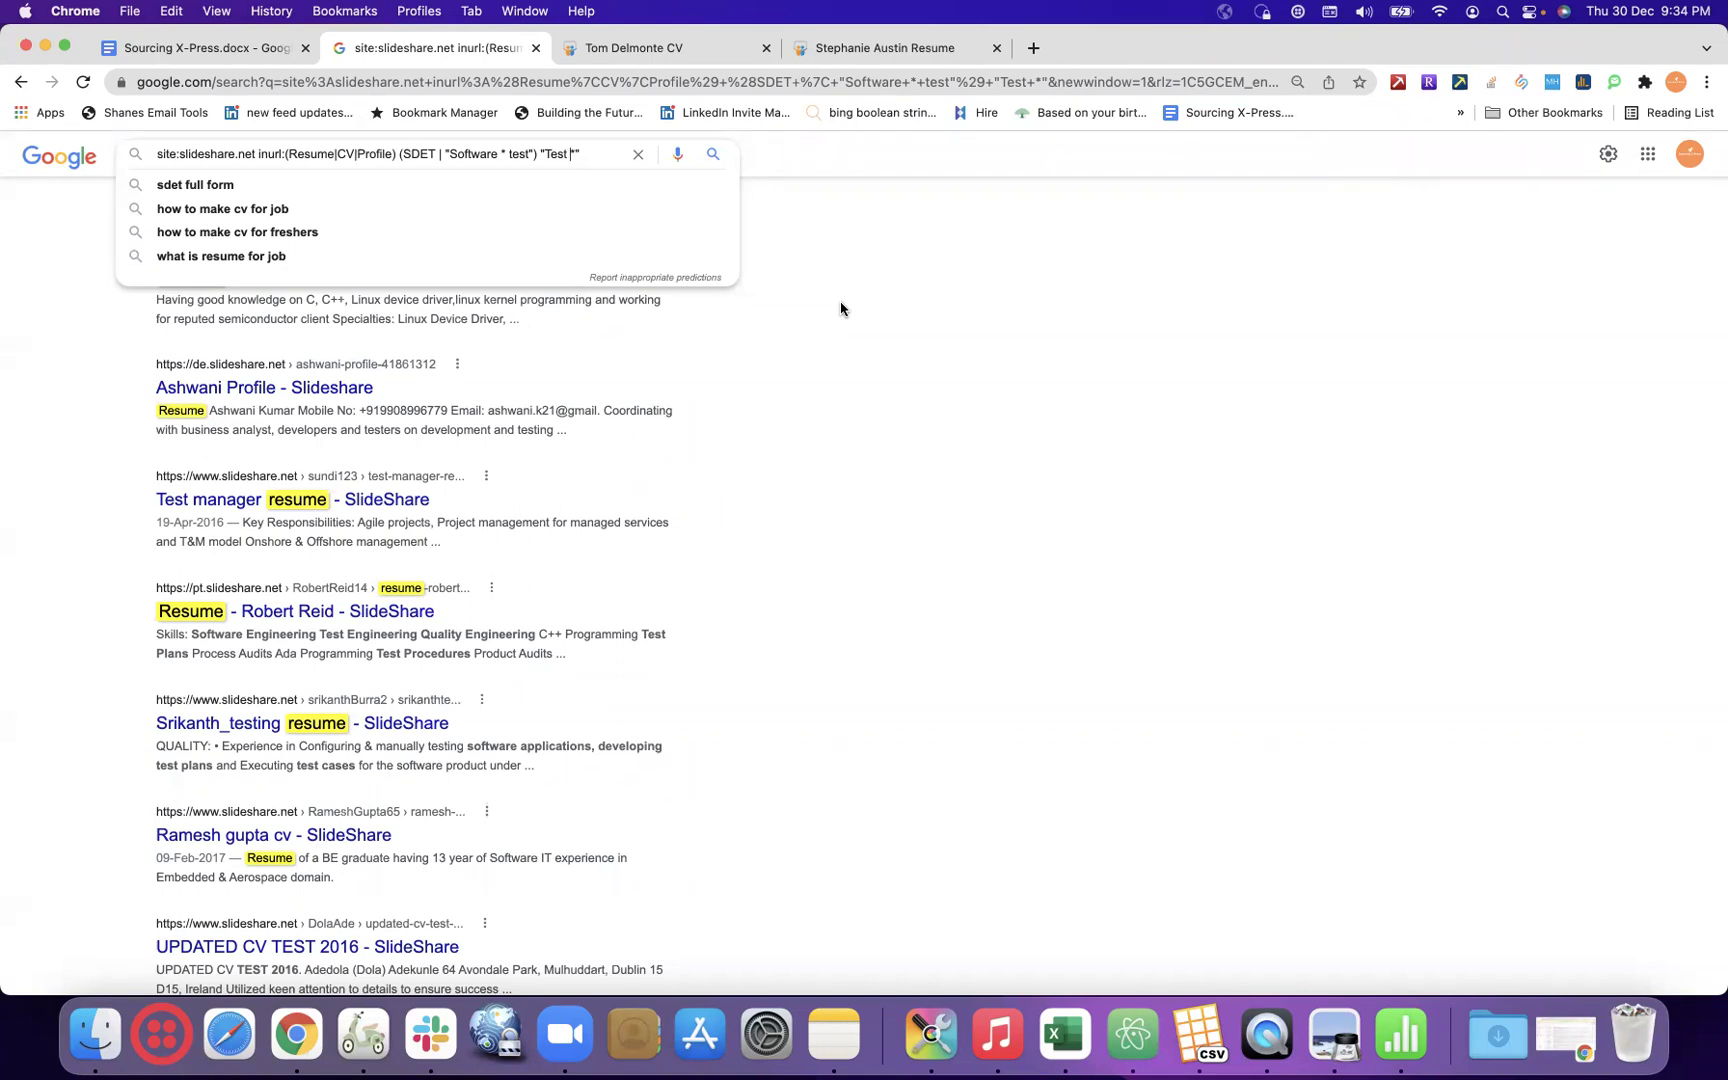
left_click(810, 328)
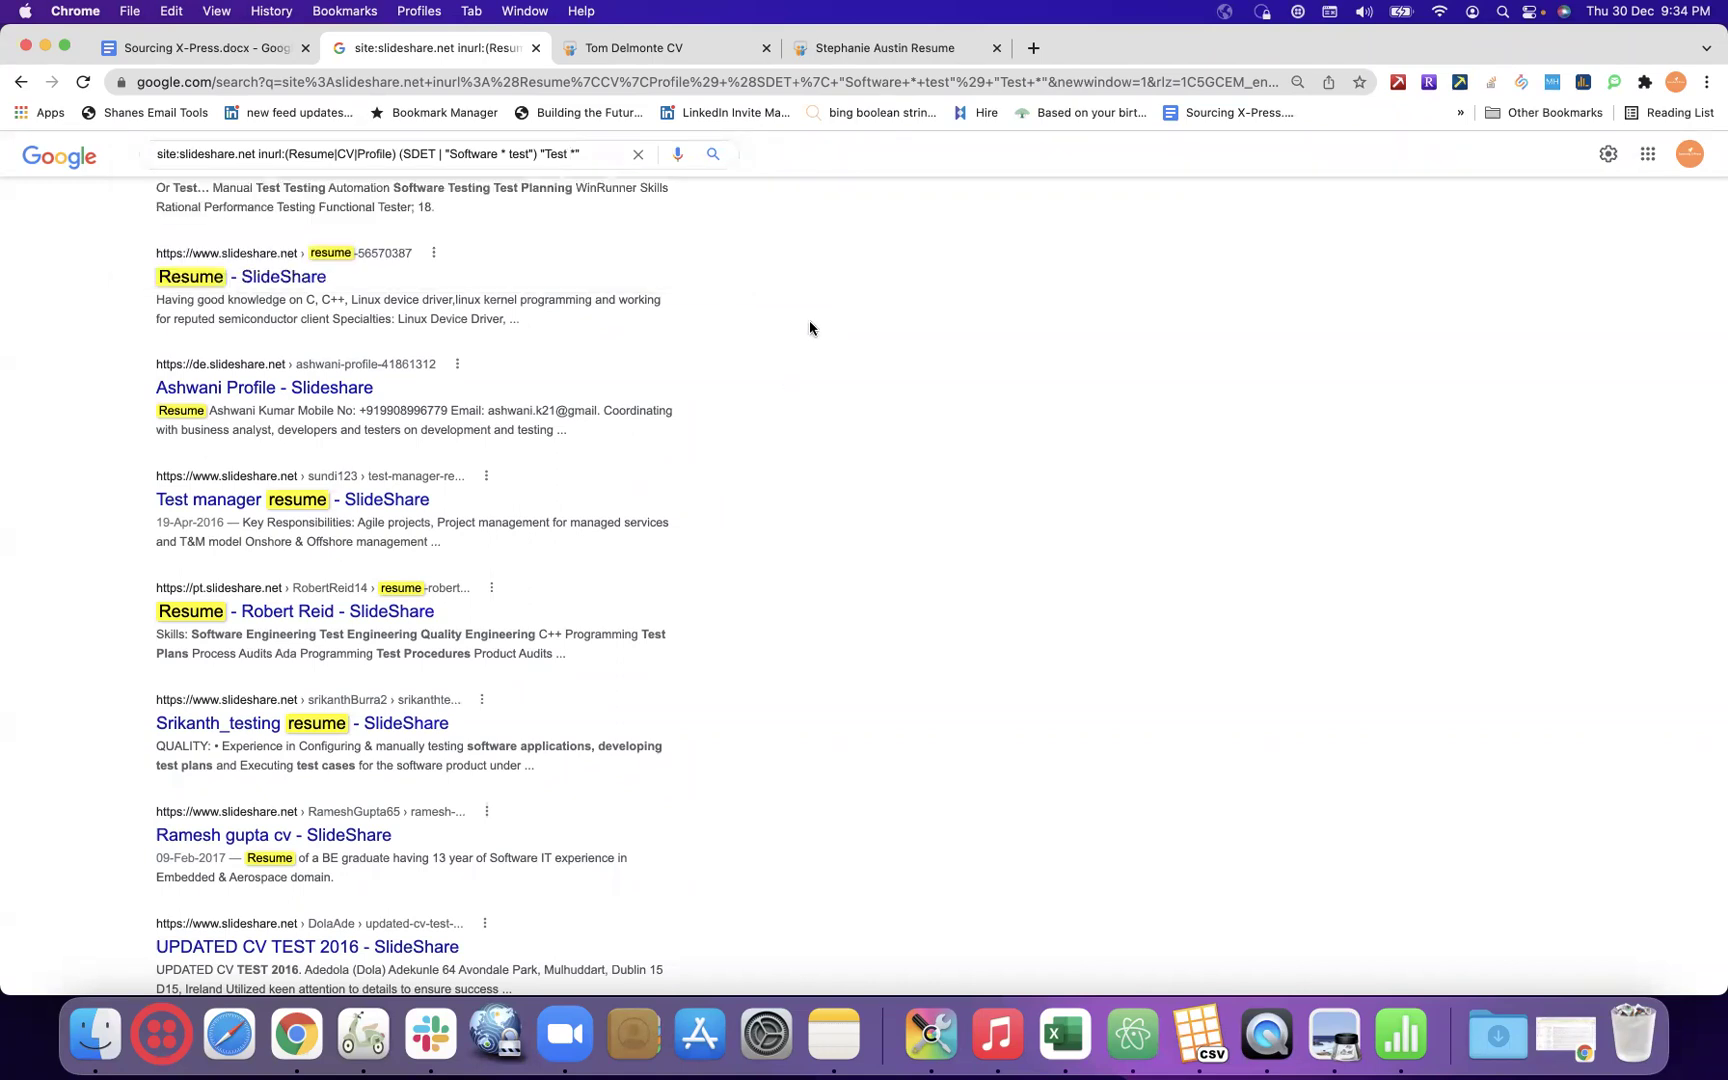
scroll(809, 322, "up", 5)
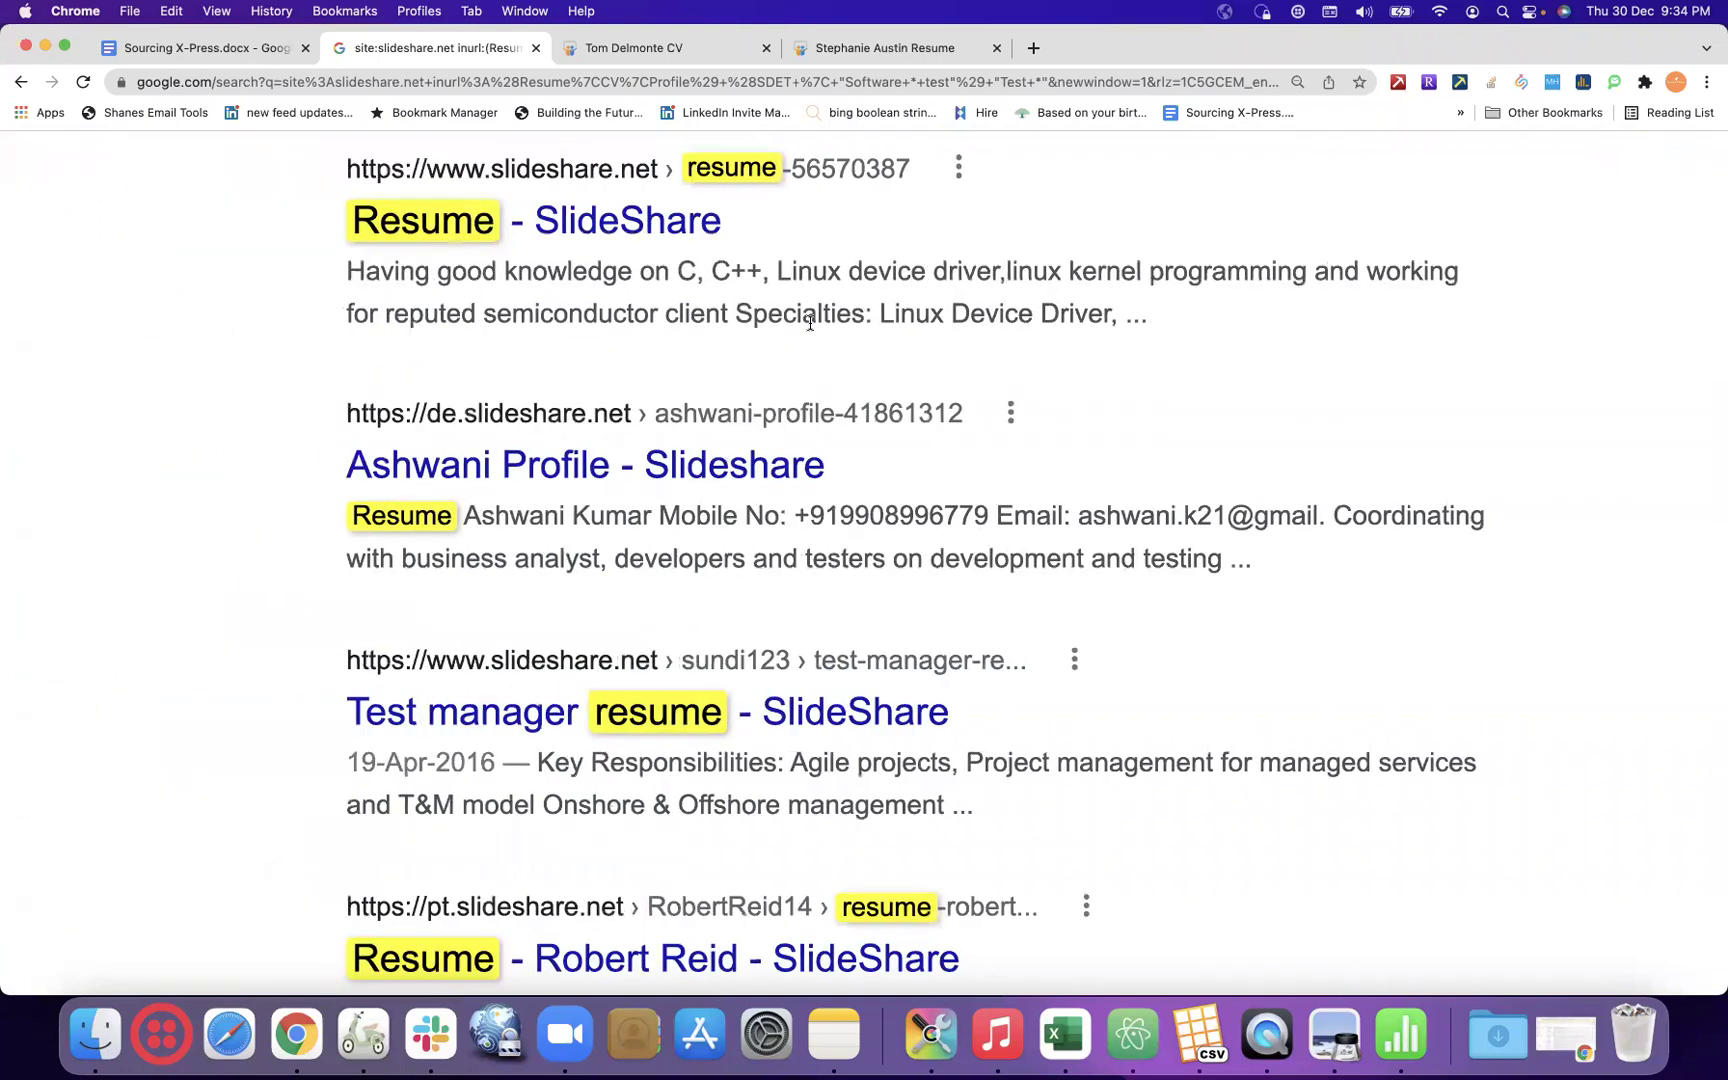
scroll(809, 320, "up", 10)
left_click(1082, 215)
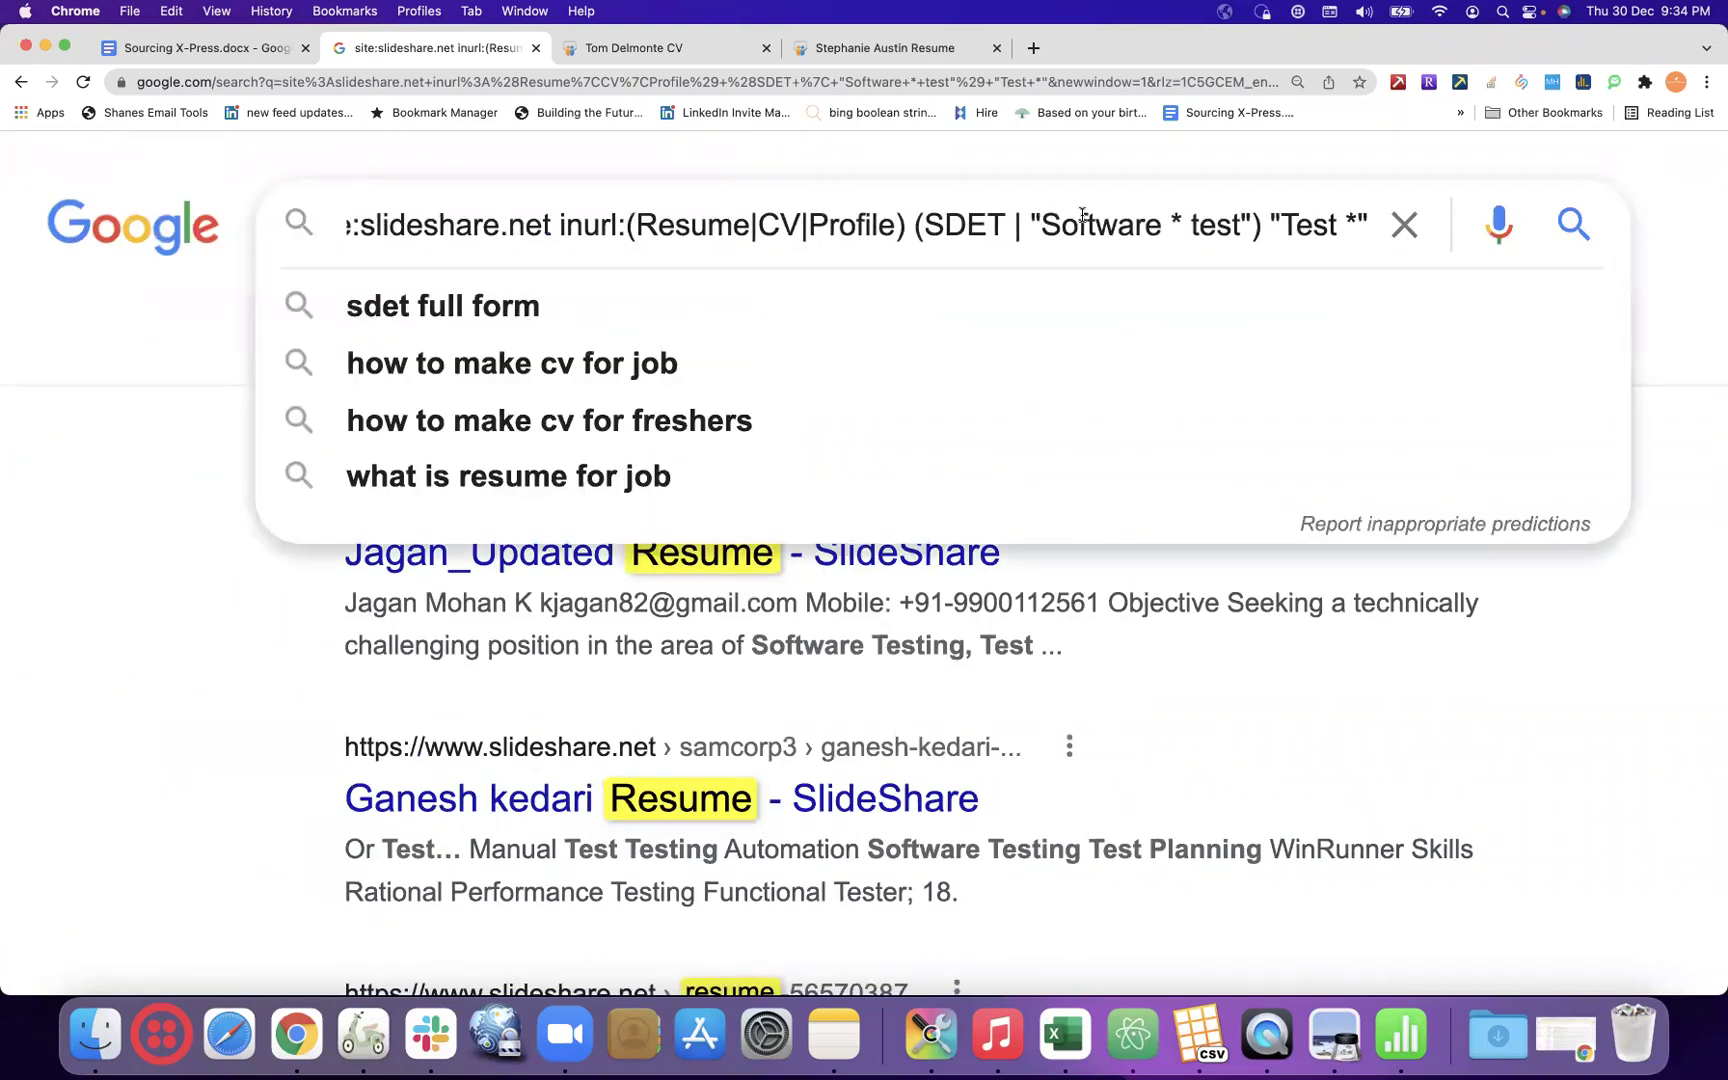
left_click(1280, 222)
key("BackSpace")
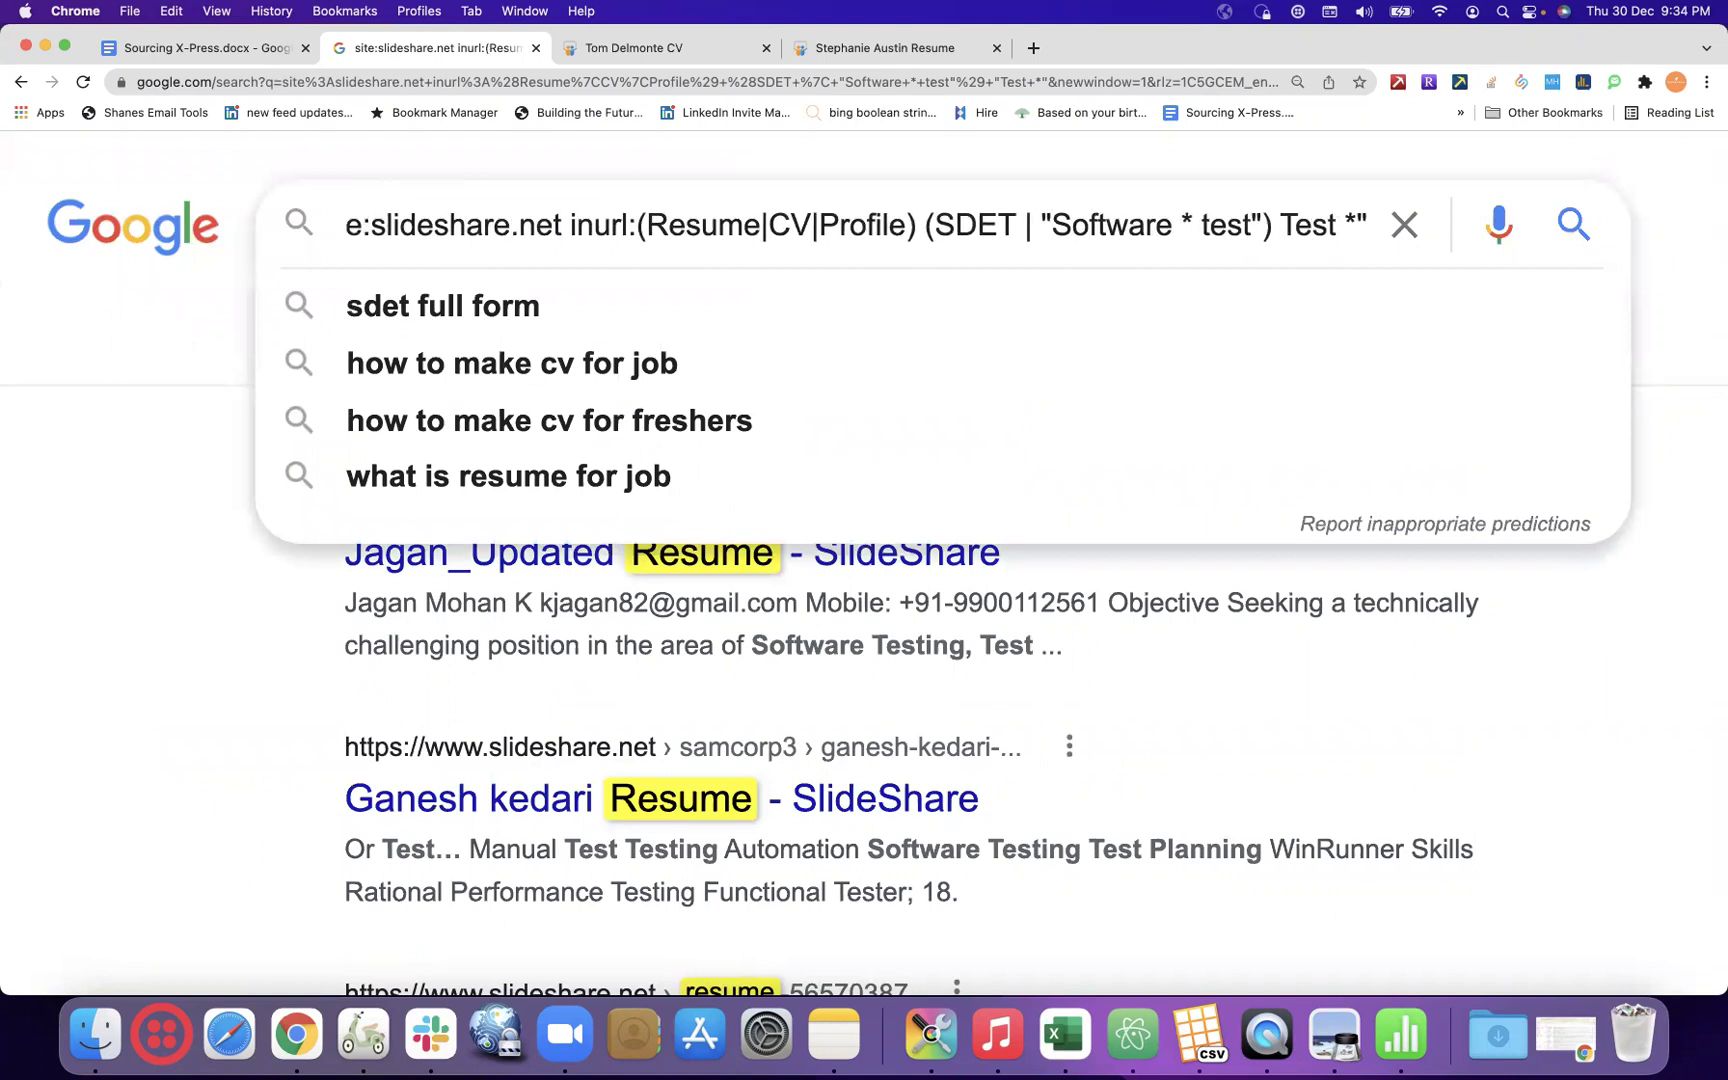
key("Right")
key("Right")
key("Right")
key("Right")
key("Right")
key("Right")
key("Right")
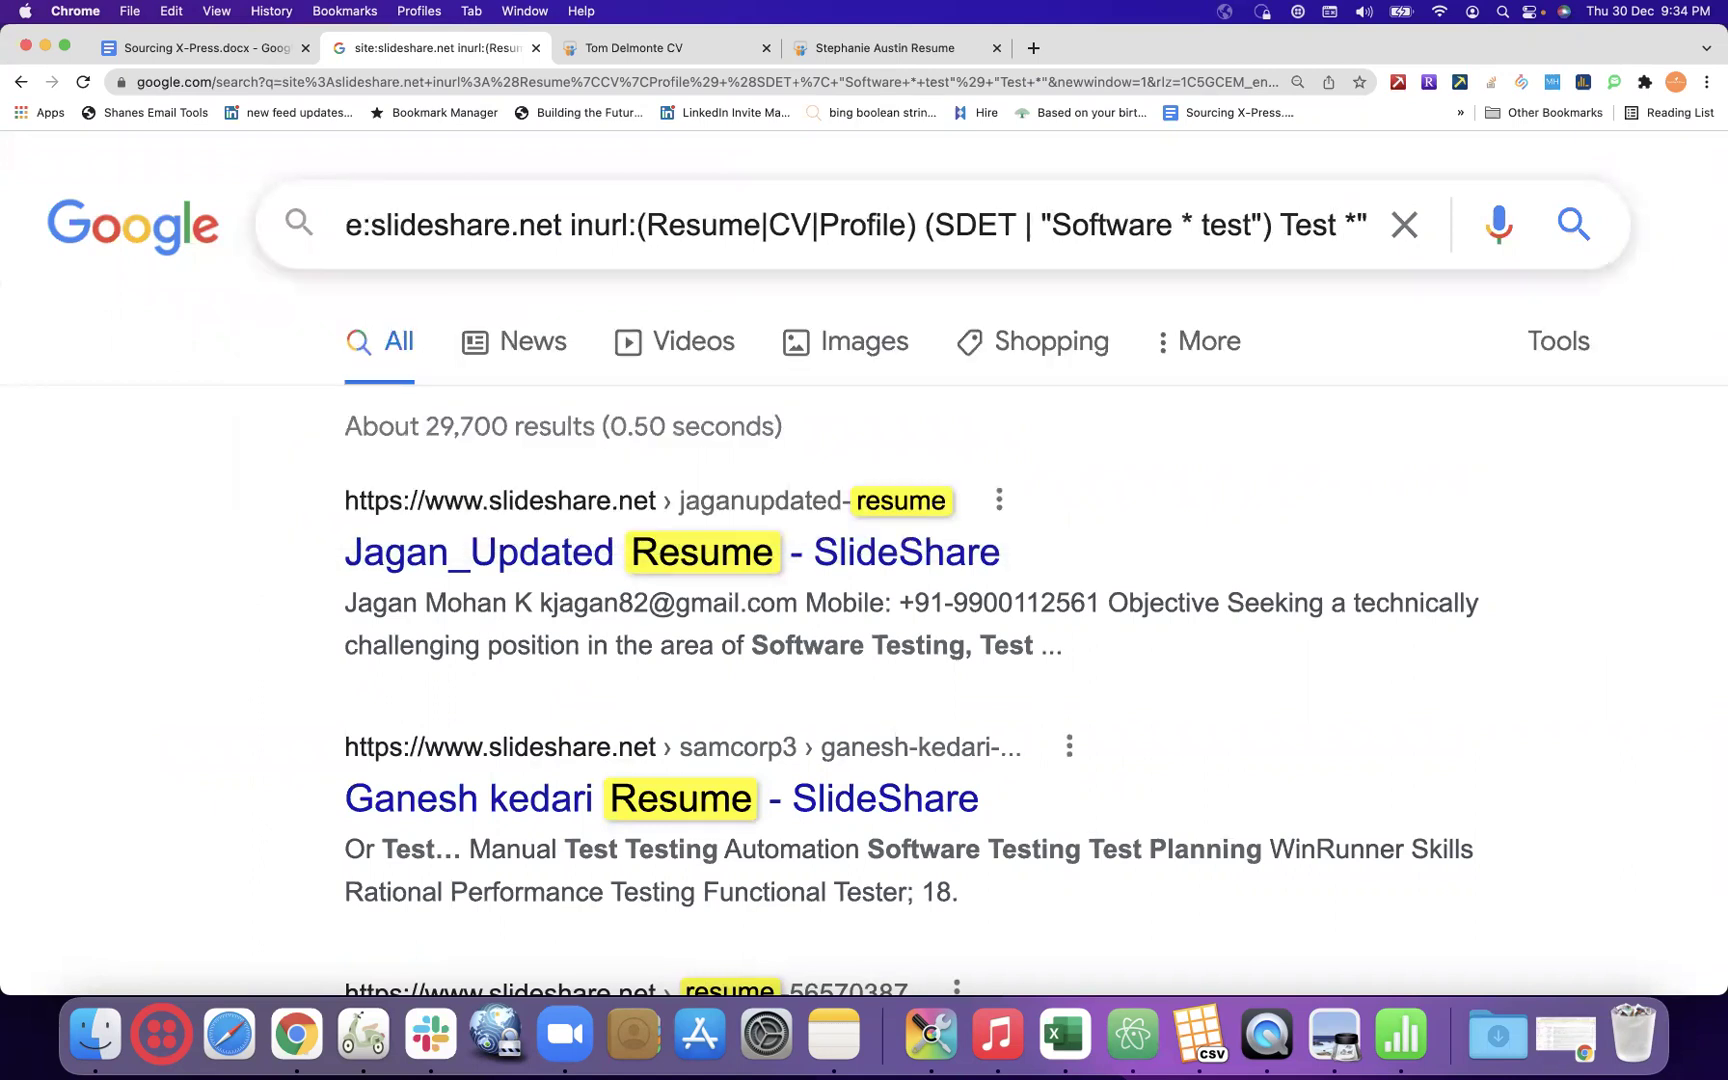
key("BackSpace")
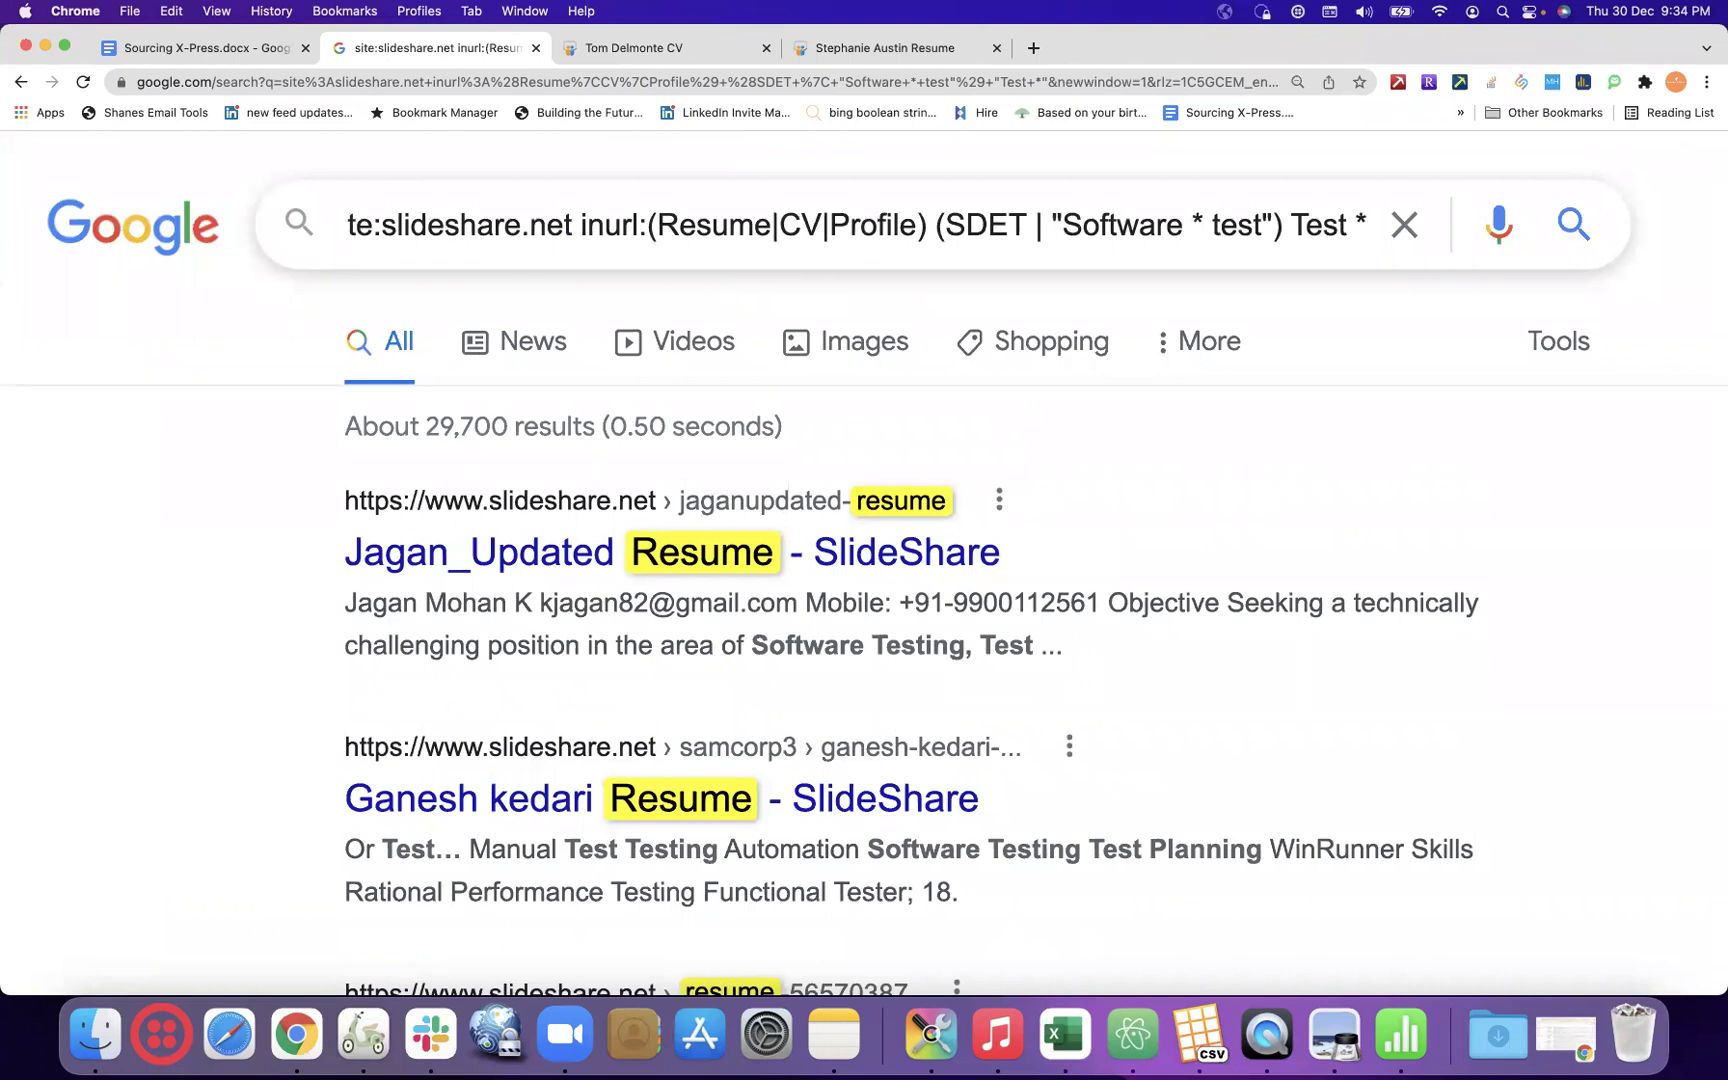
key("Return")
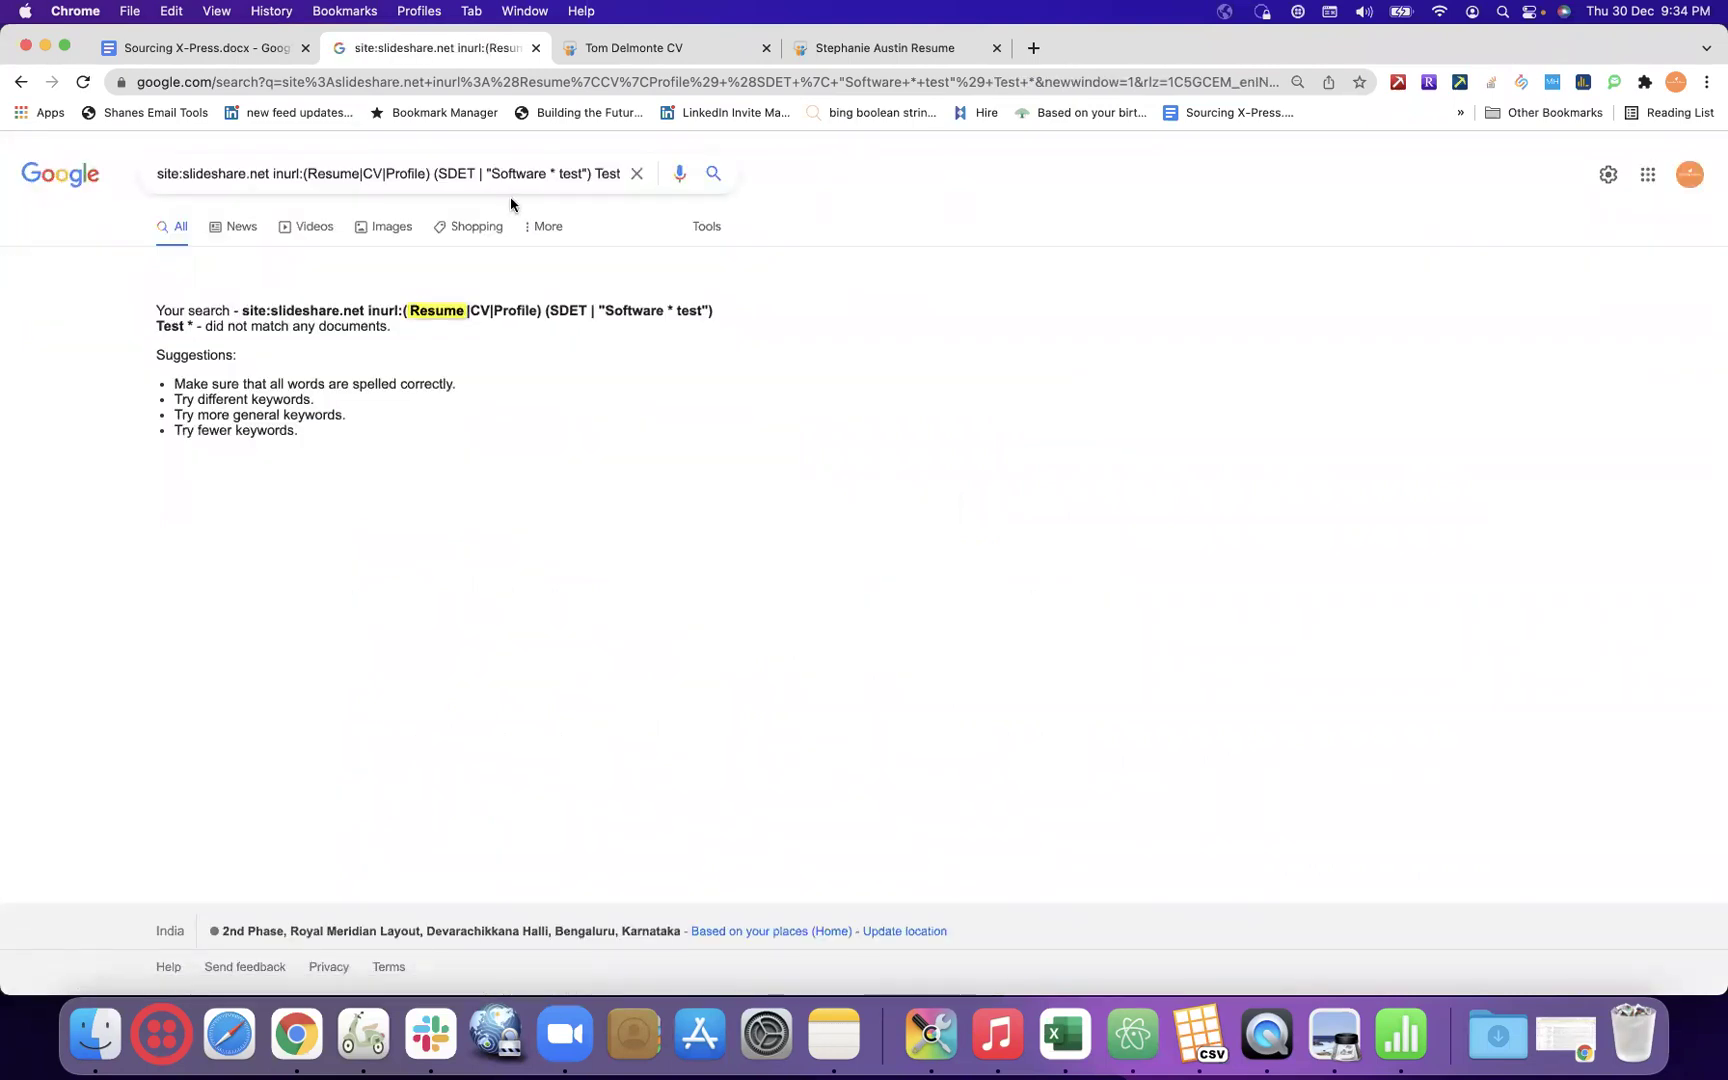
- Delete the space before the asterisk in the unquoted last term, making it Test*, and search again
scroll(510, 196, "up", 5)
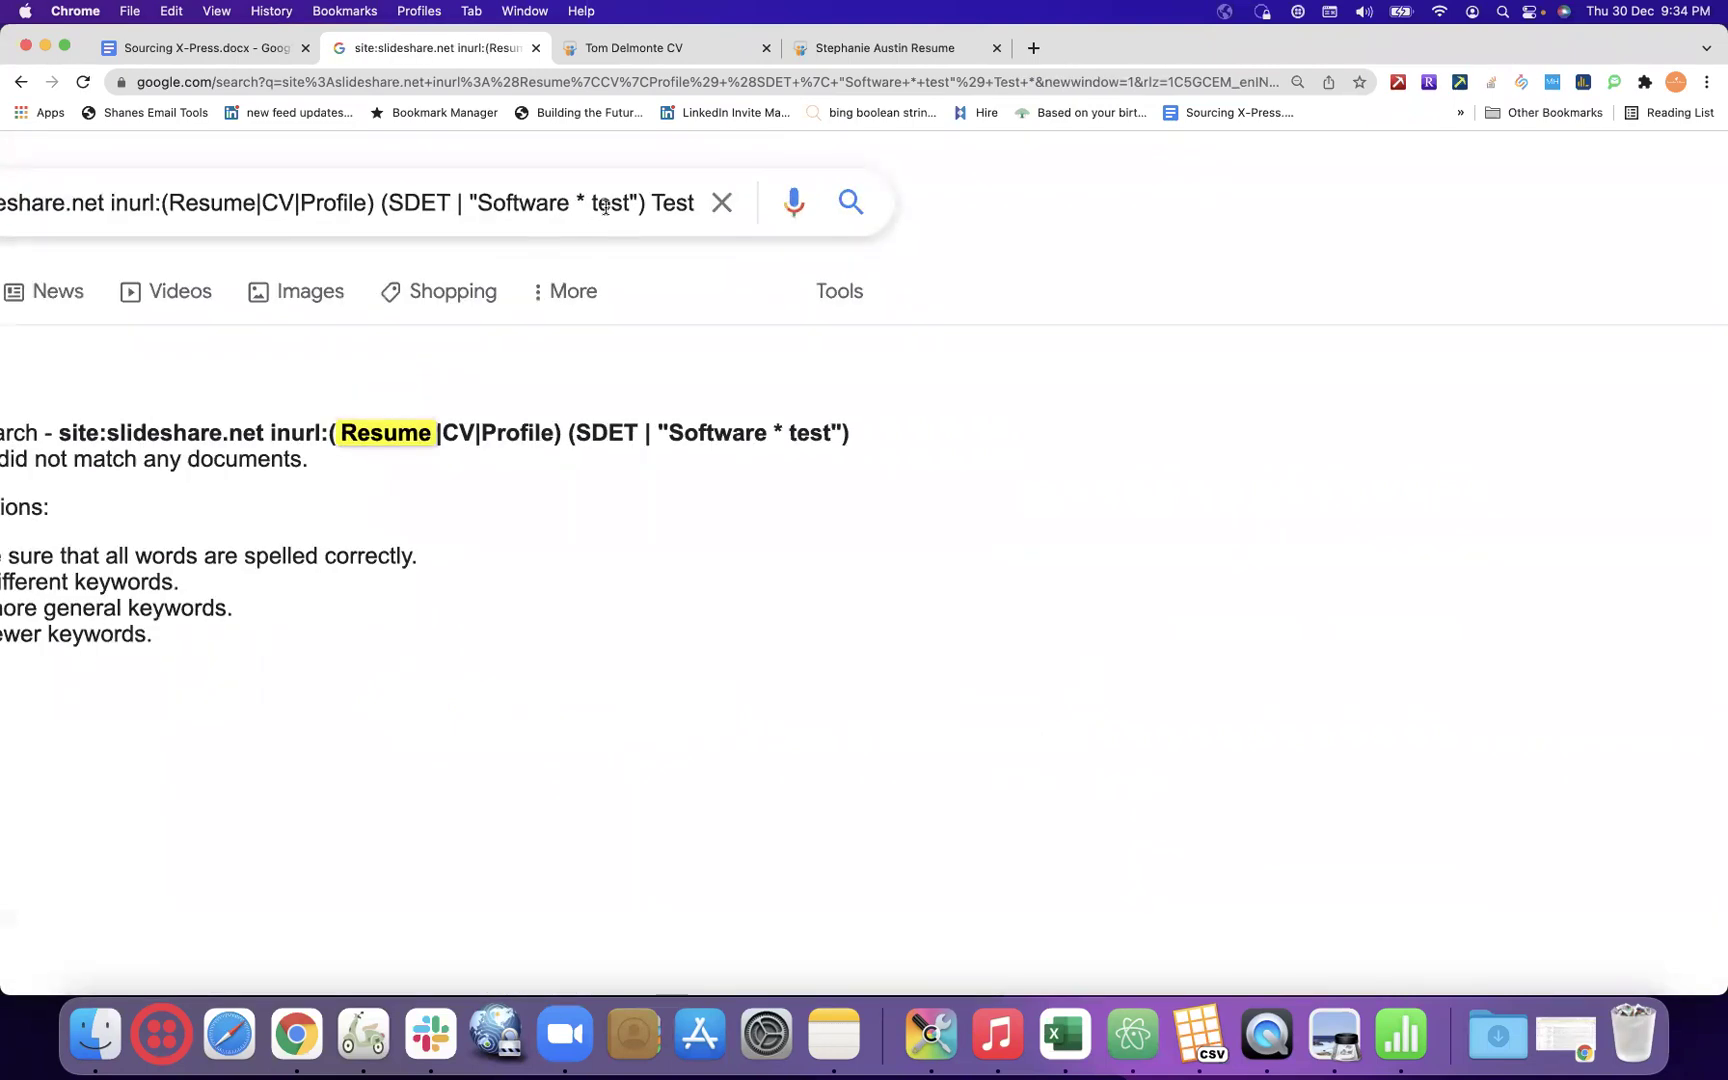
left_click(653, 202)
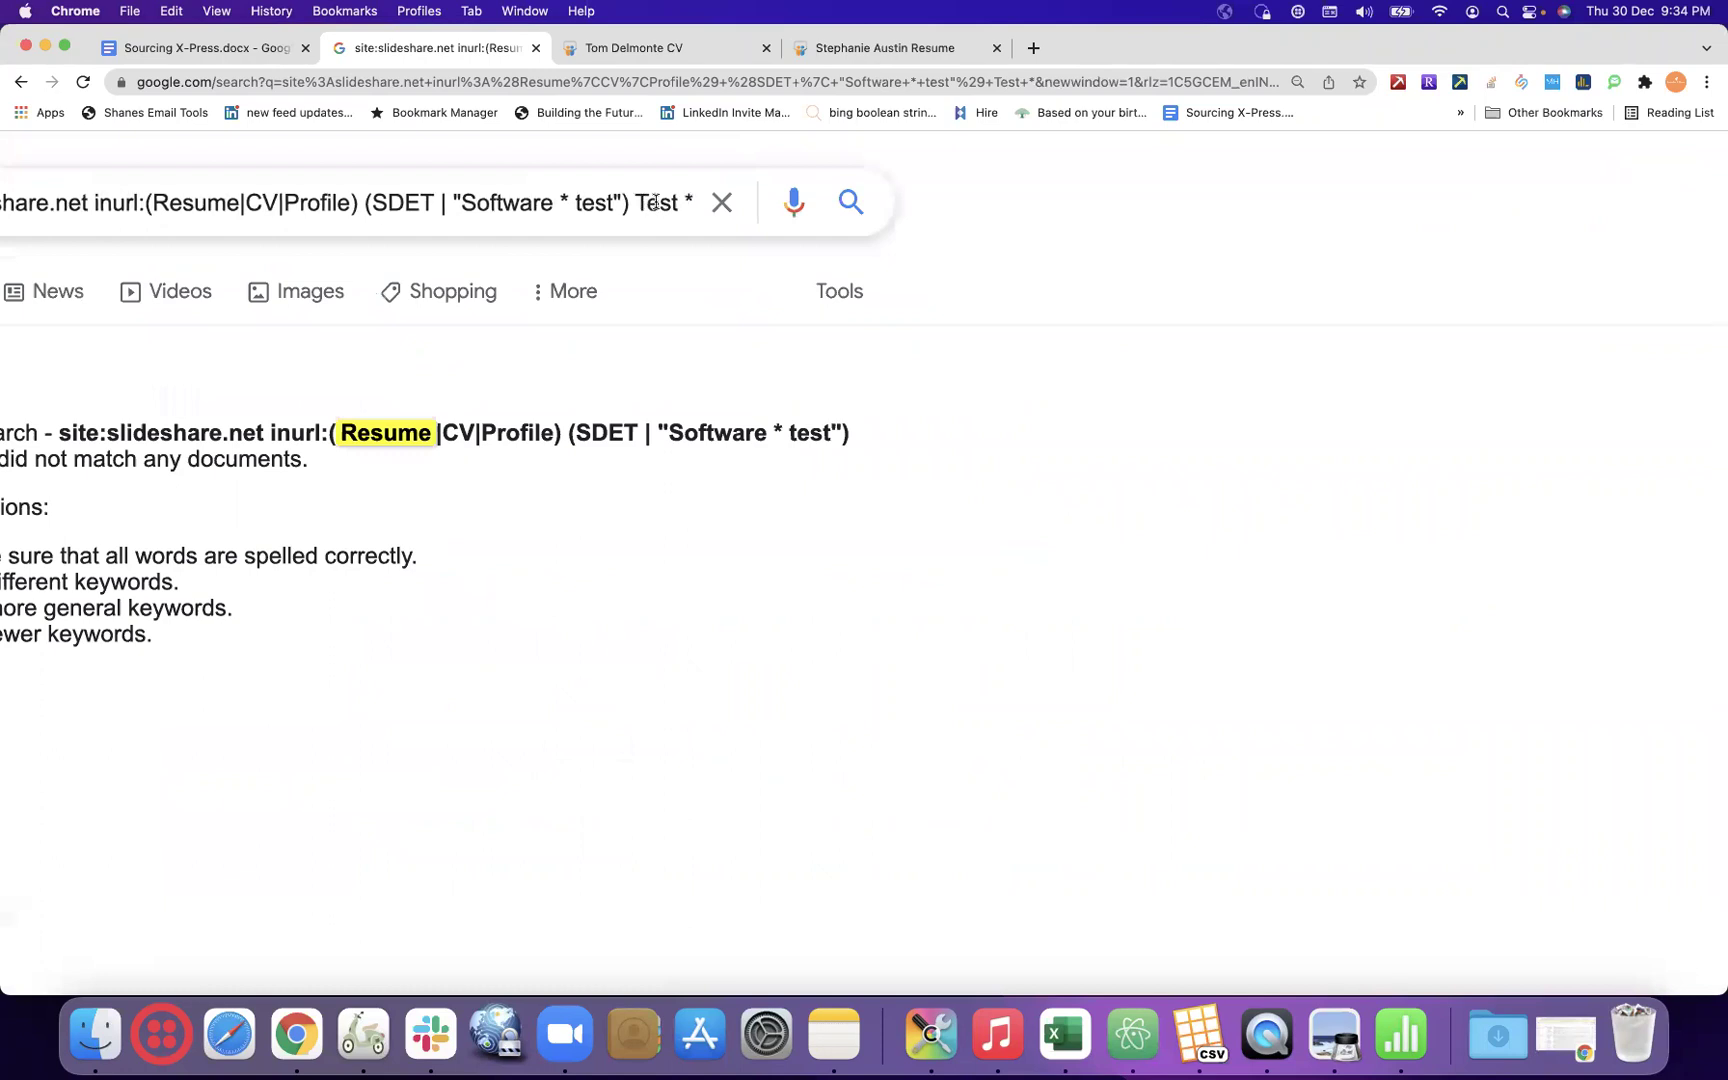
left_click(686, 200)
key("BackSpace")
key("Return")
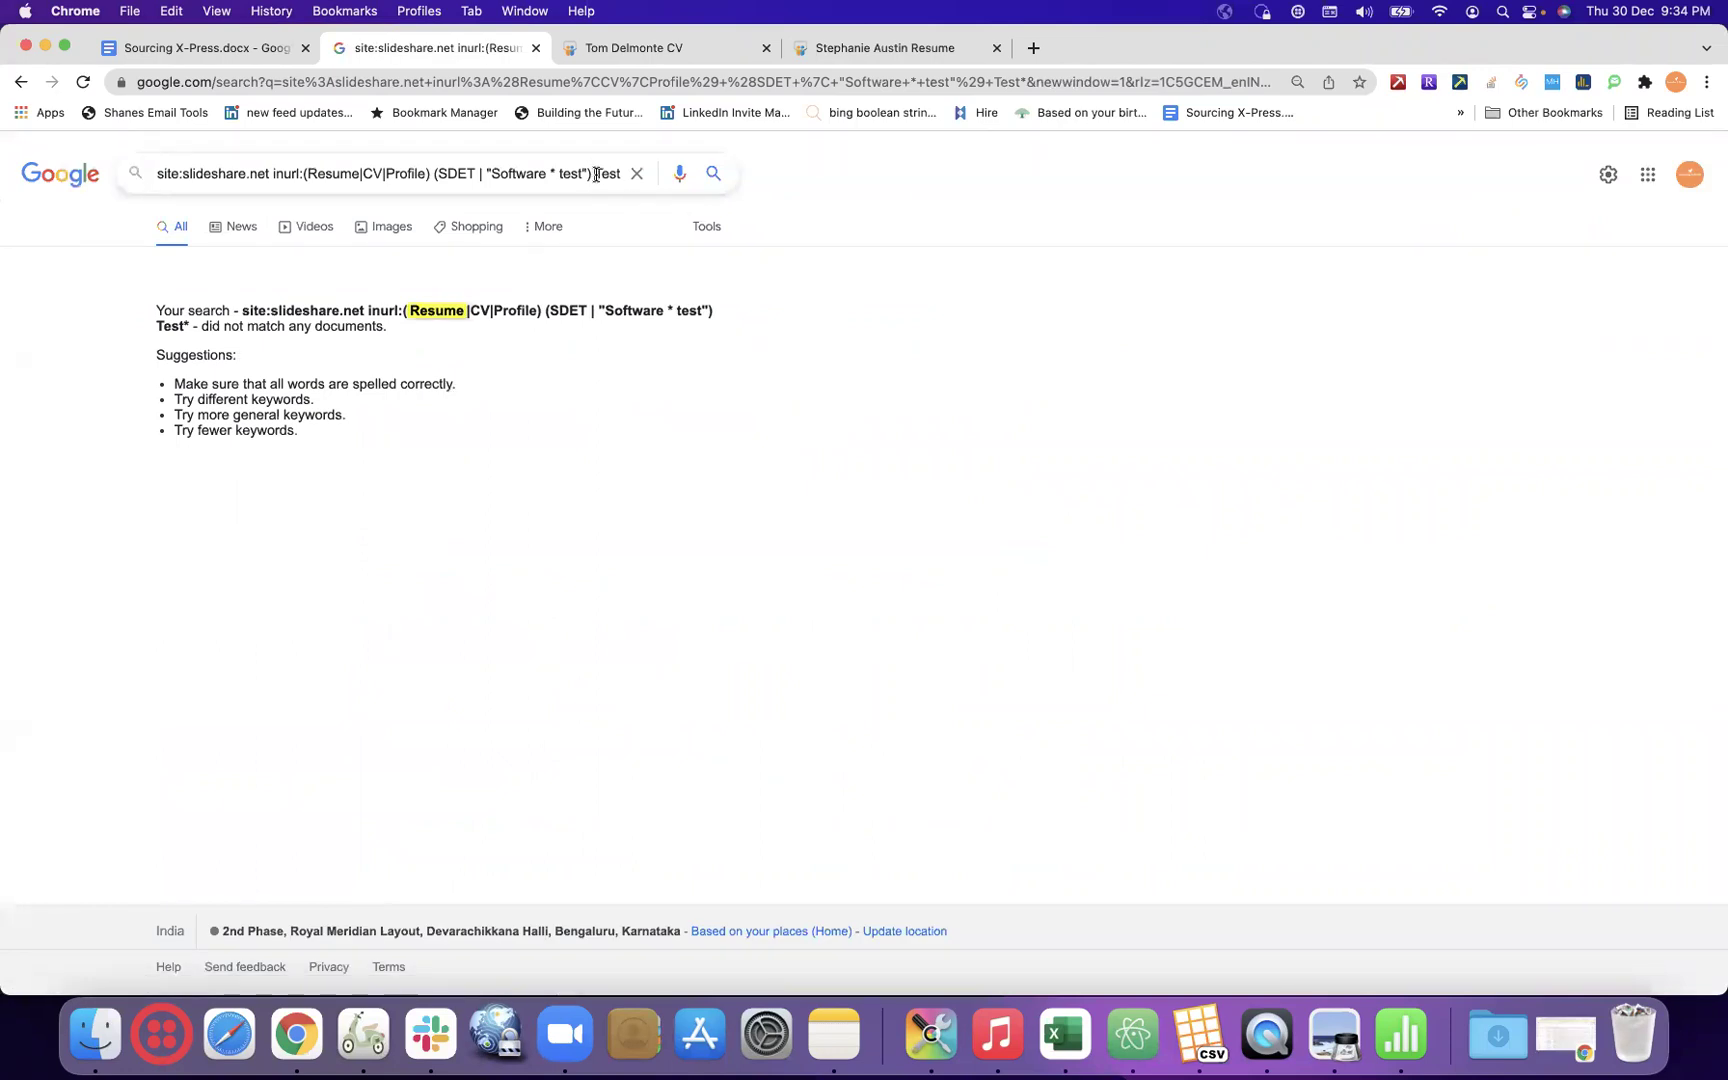
- Put the last term back in quotation marks with a space before the asterisk, "Test *", and rerun the search
scroll(596, 174, "up", 5)
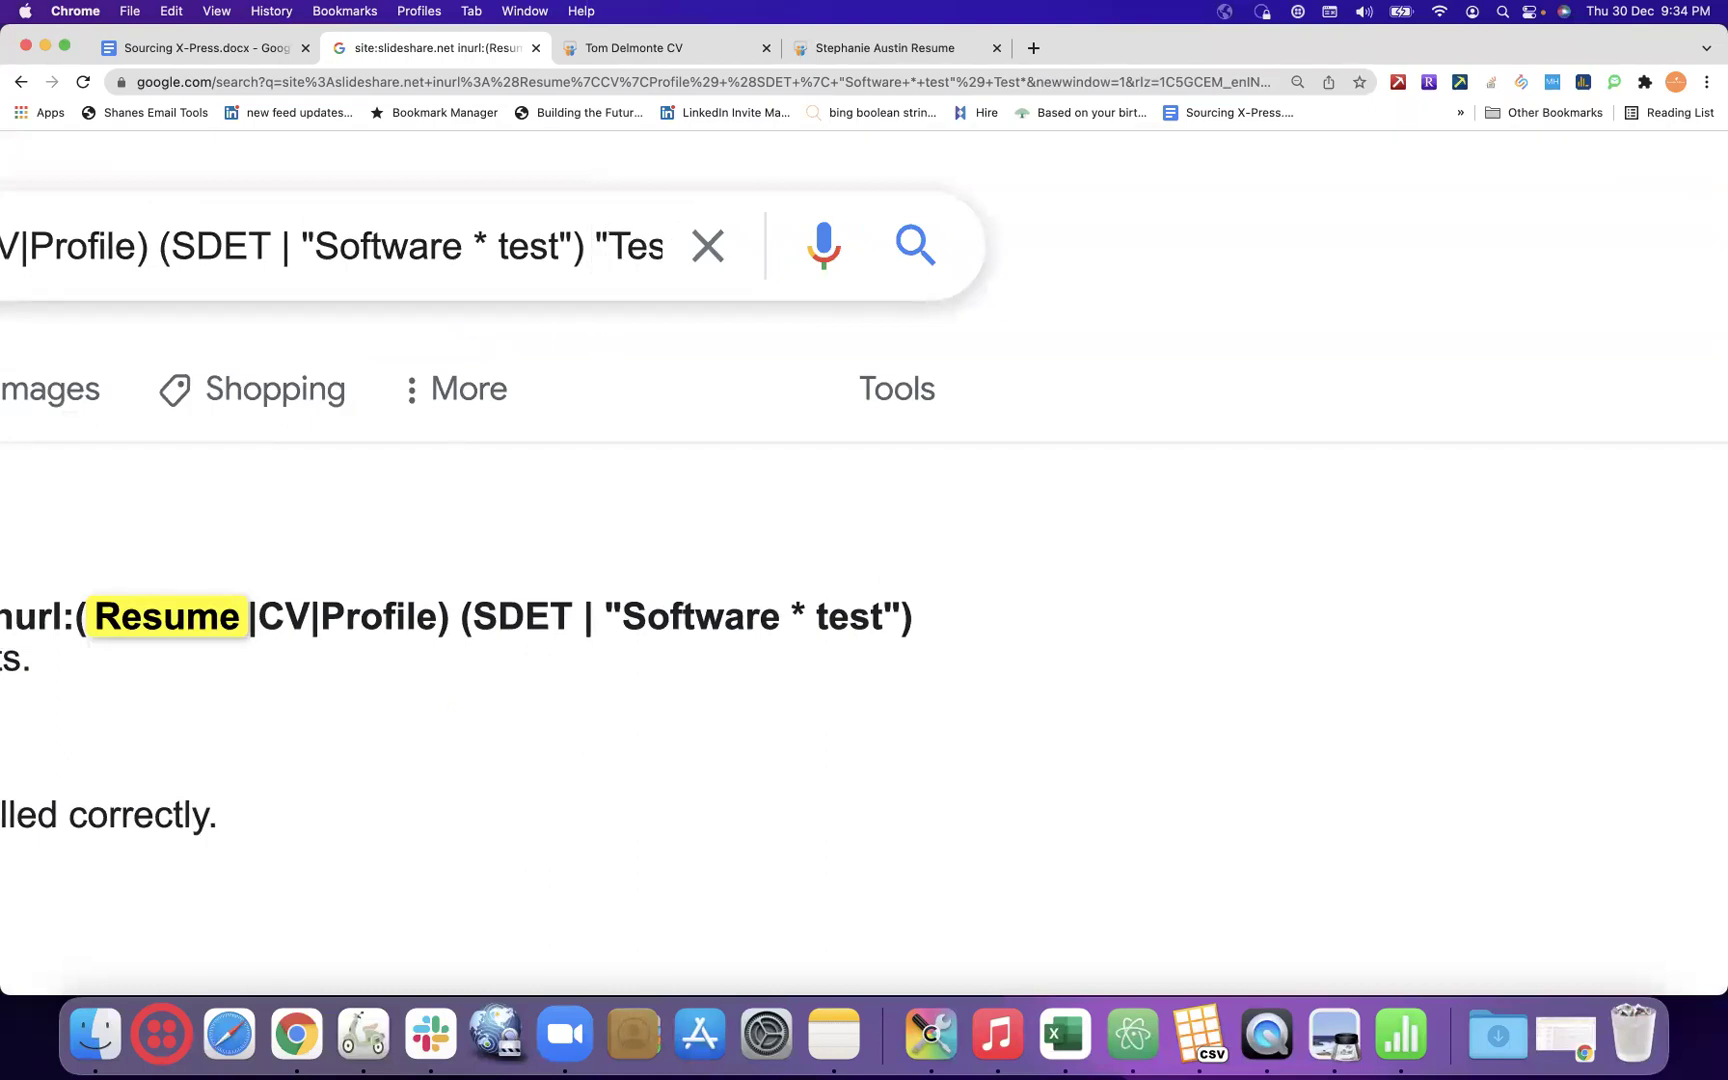
key("Right")
key("Right")
key("Right")
key("Right")
key("Right")
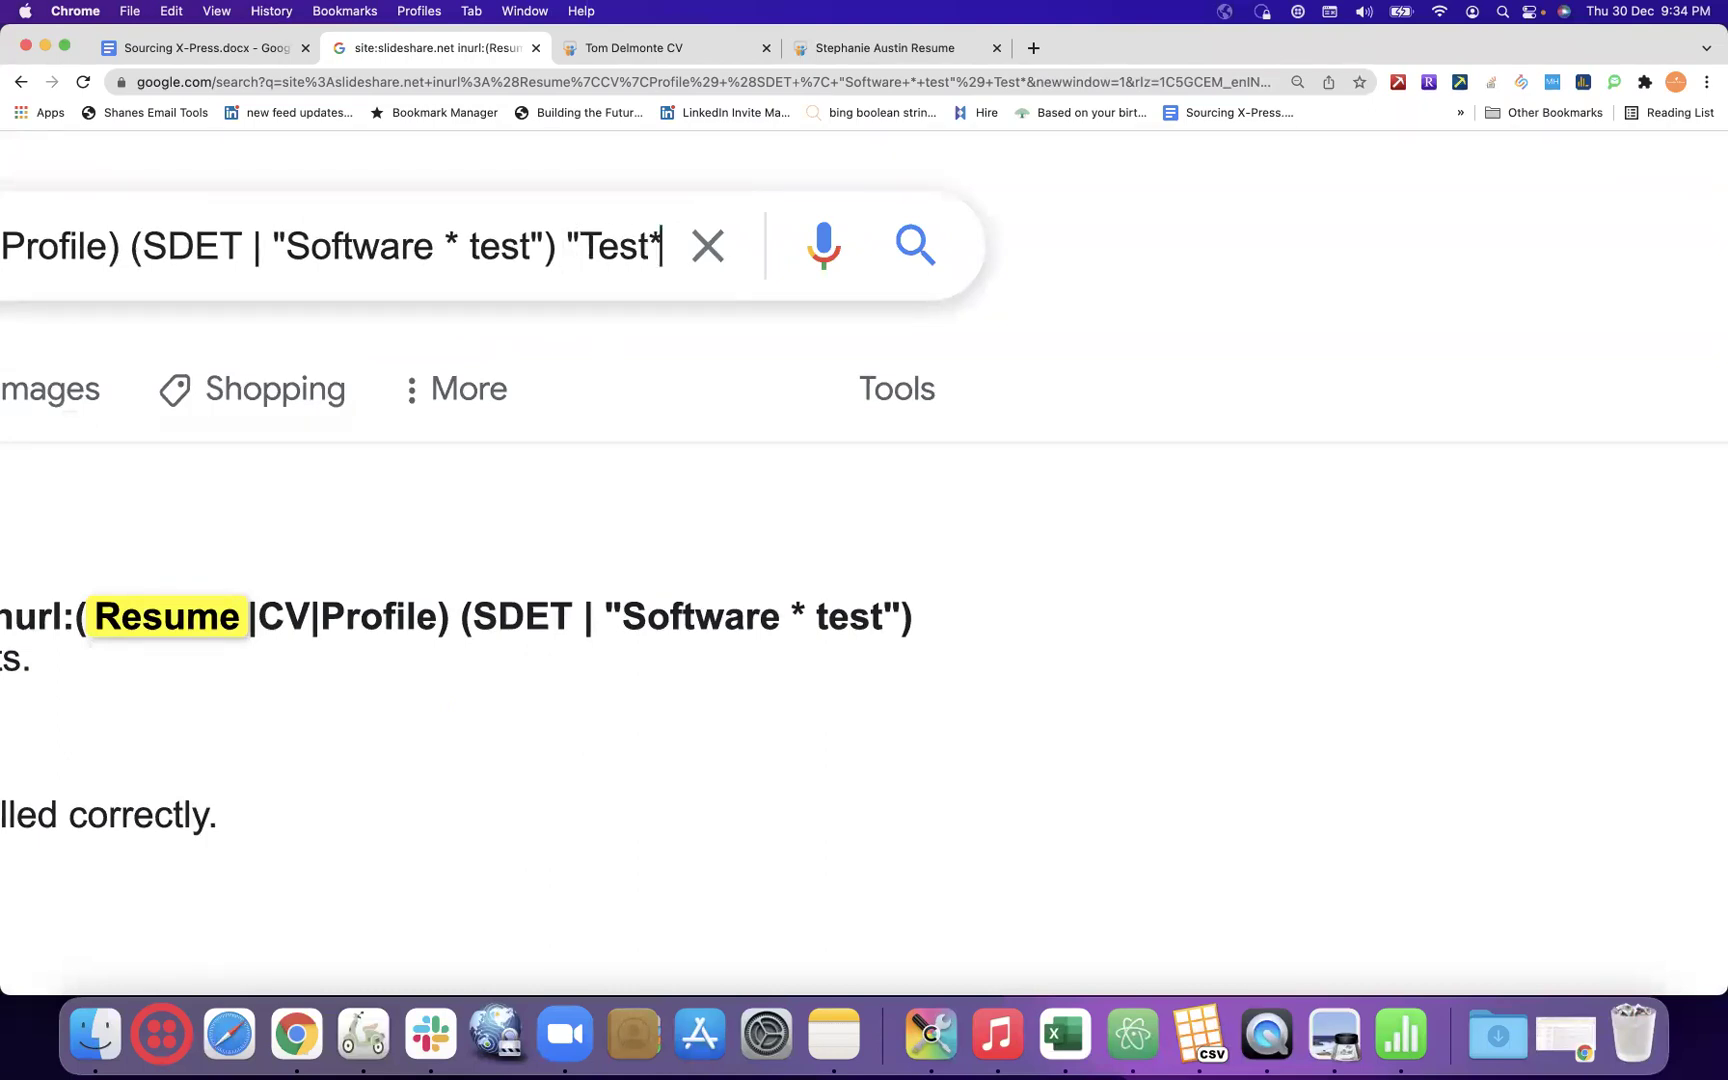
type("\"")
key("Left")
key("Left")
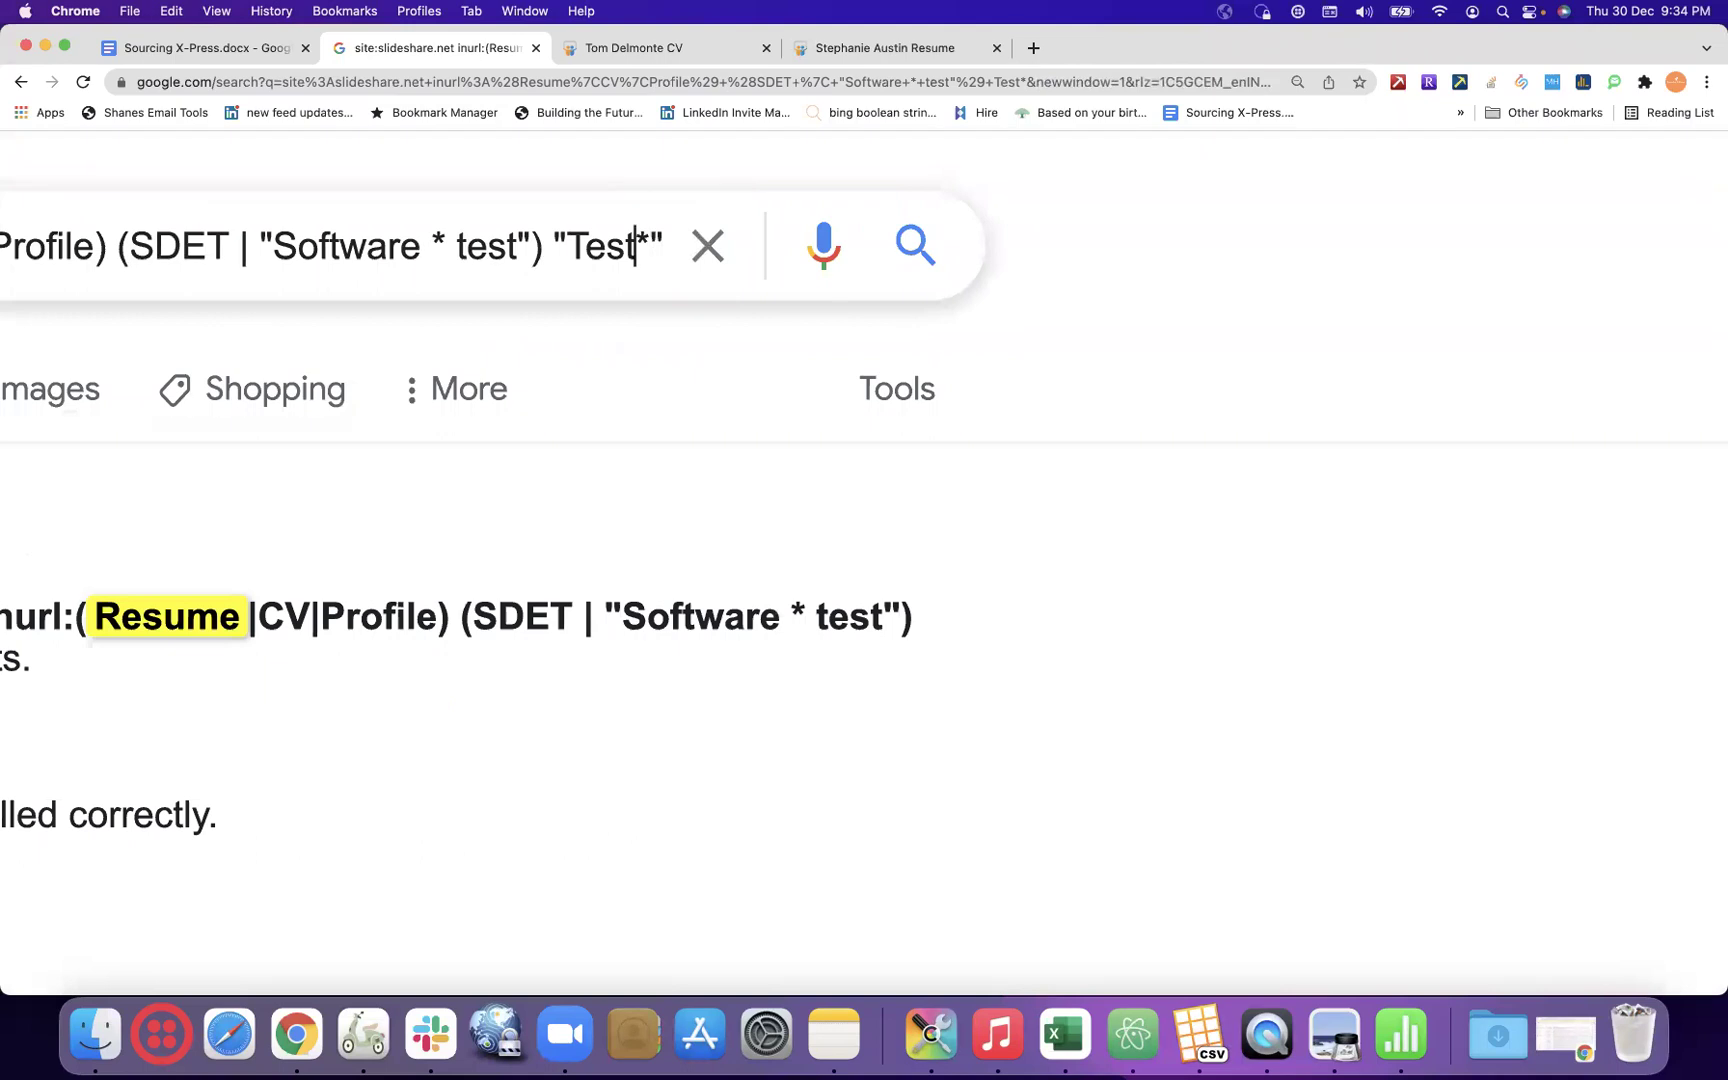
key("Right")
key("Right")
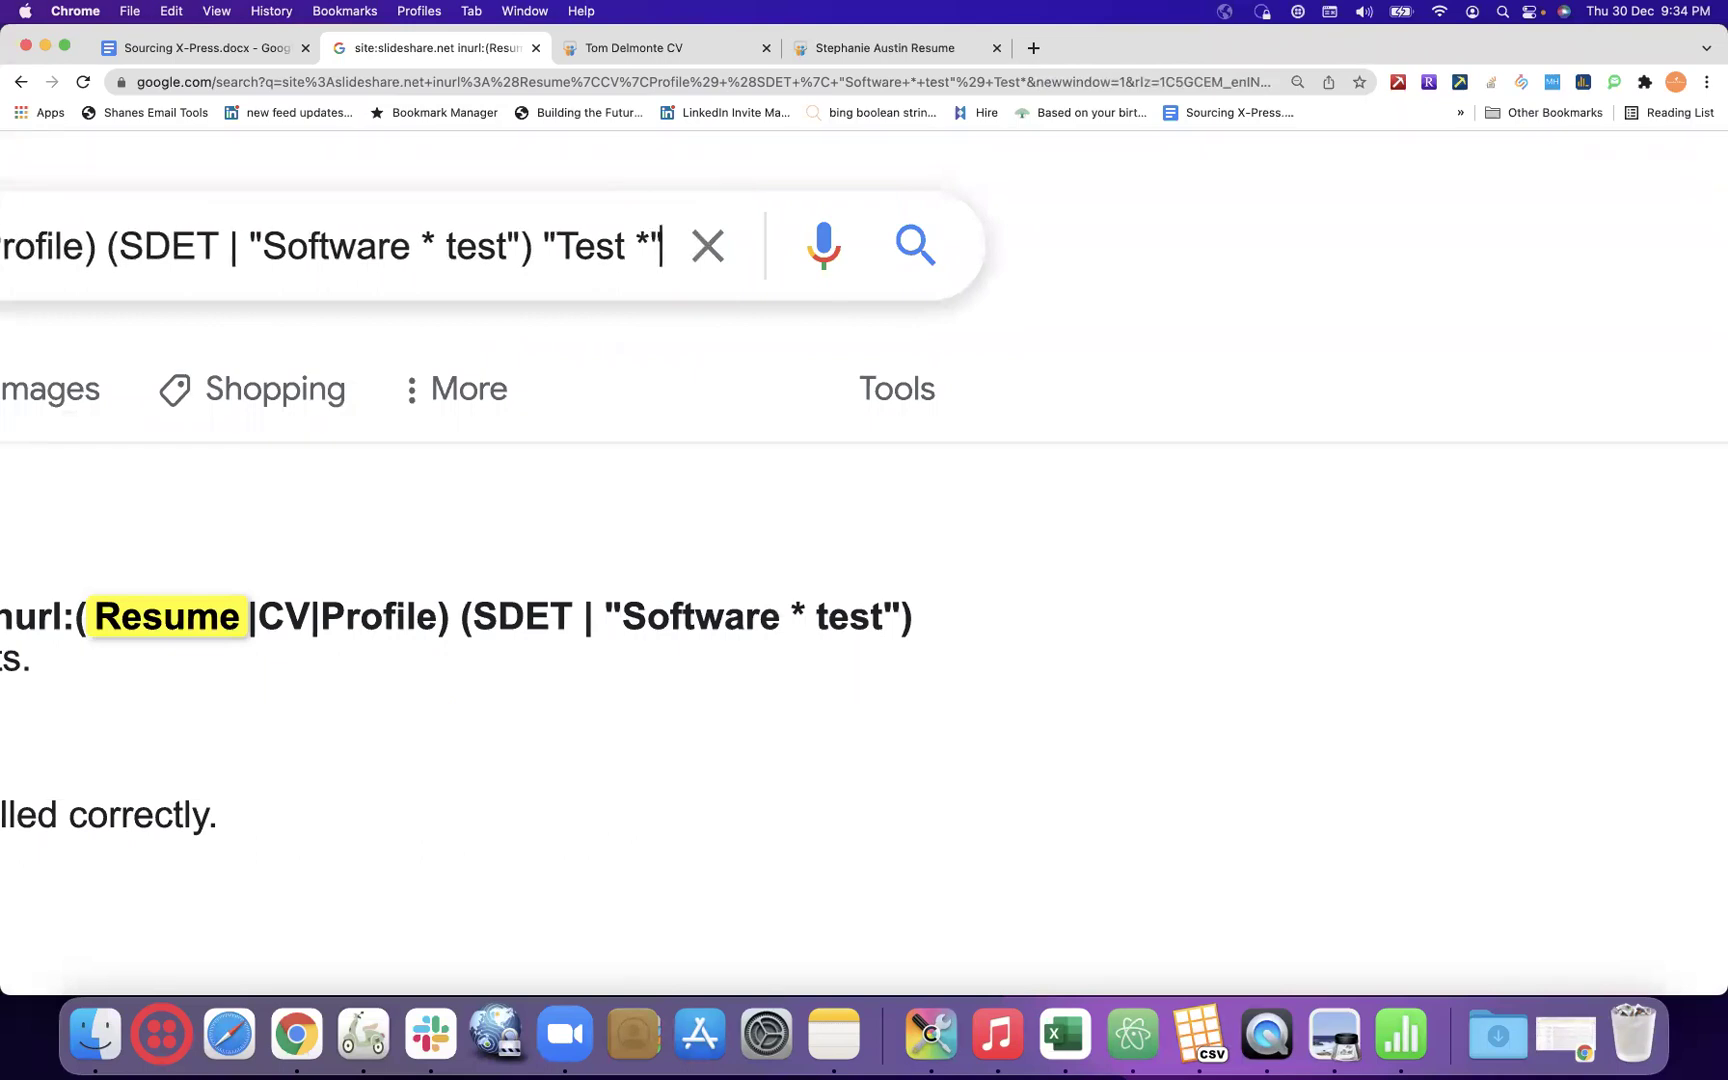
key("Return")
- Remove the space inside the quoted last term, making it "Test*", and run the search
left_click(571, 176)
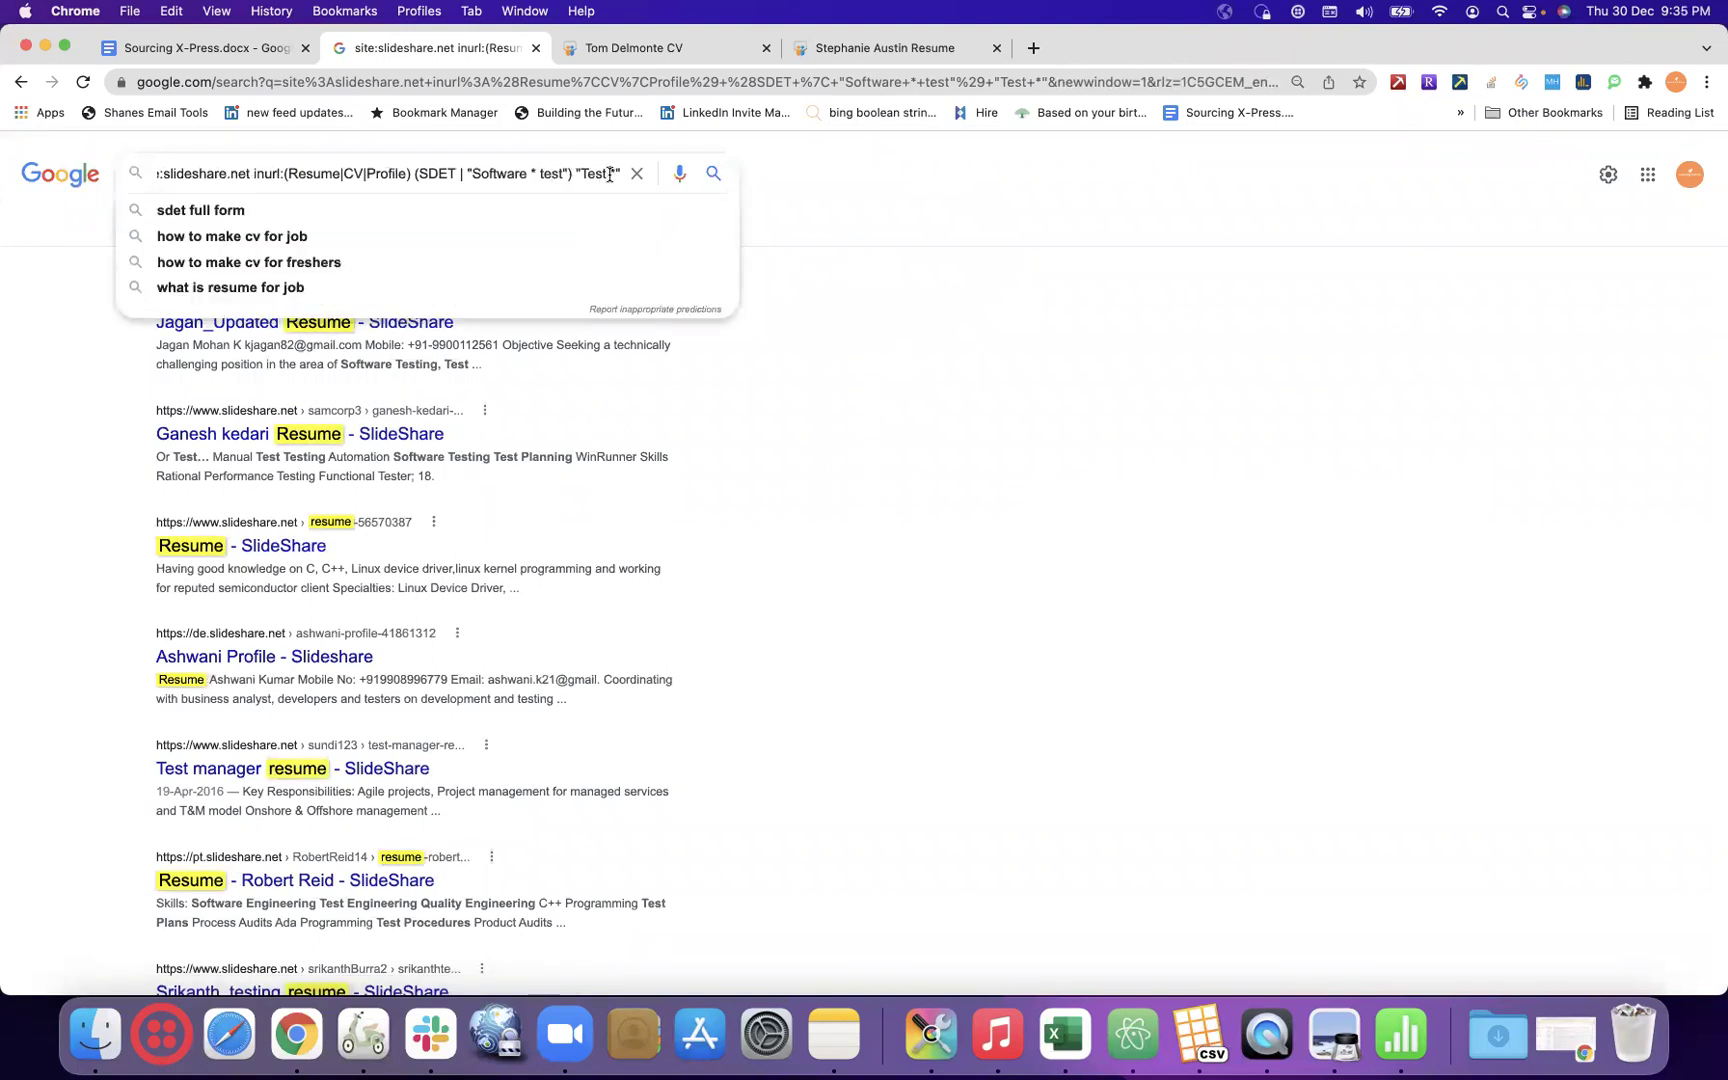
left_click(610, 174)
key("BackSpace")
key("Return")
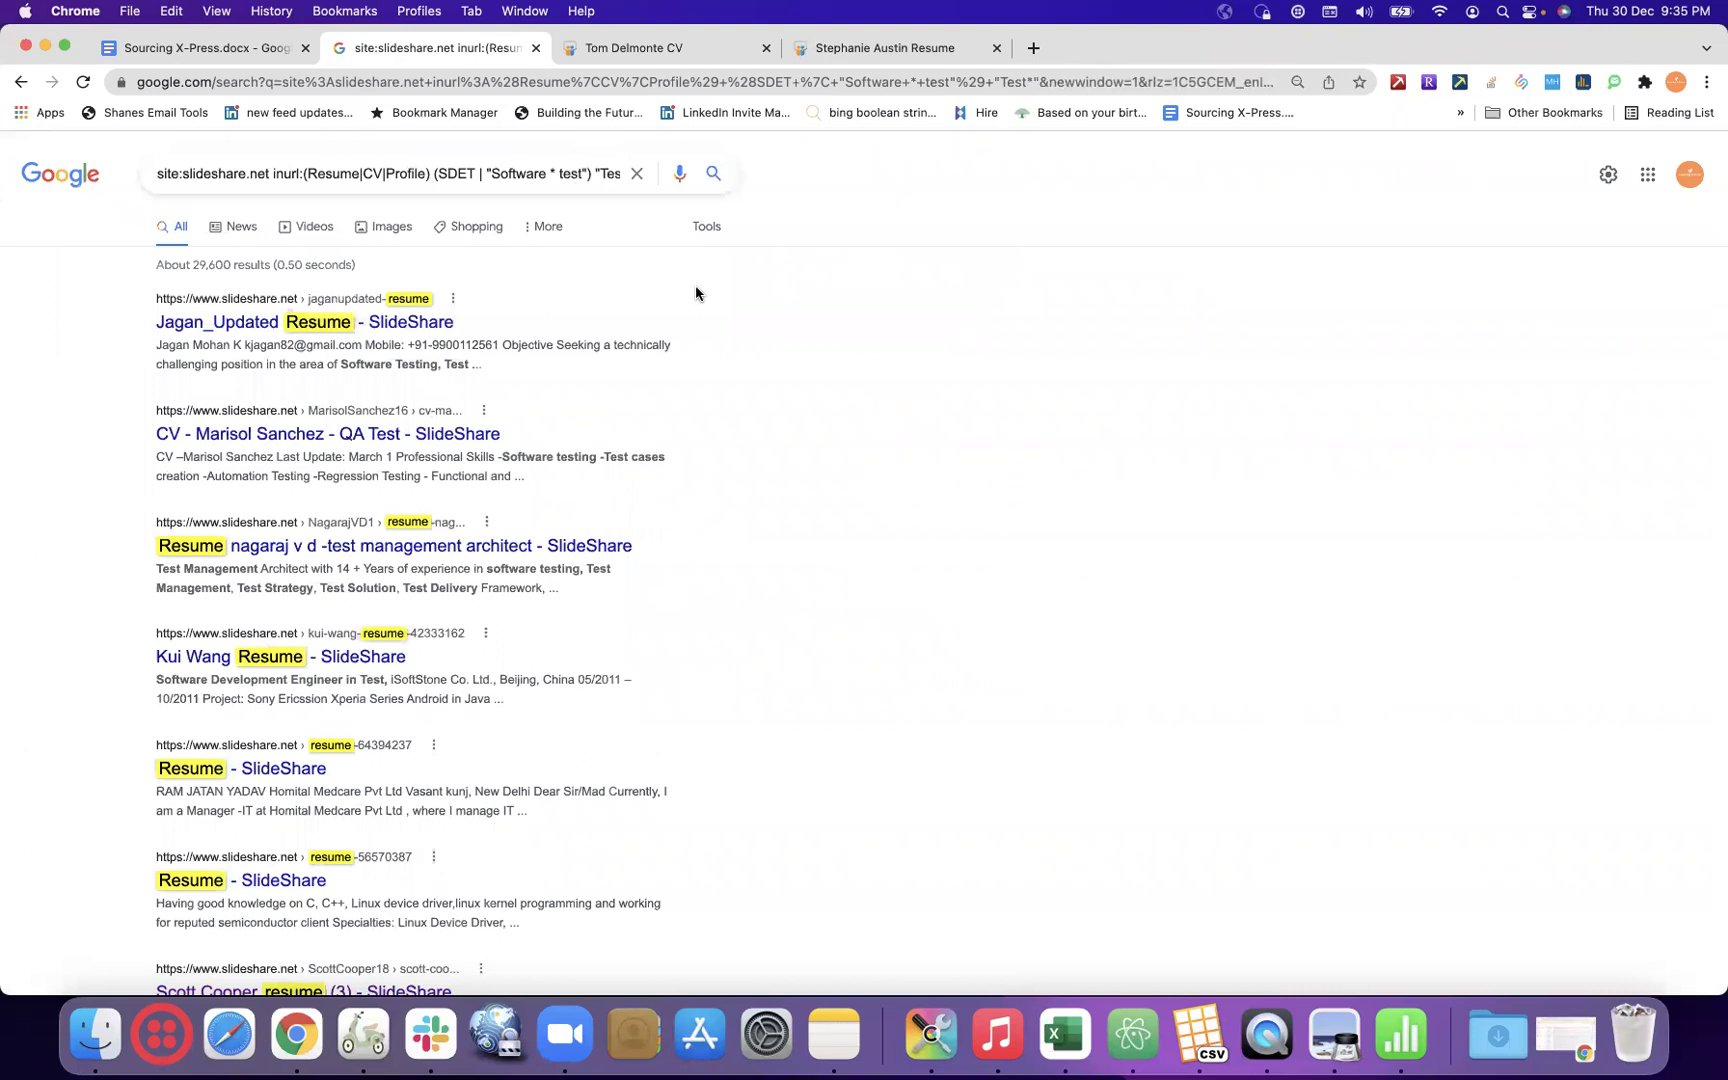
- Switch to the Sourcing X-Press notes and open blank lines after the Thumb rule 20 answer, above the Session 1 YouTube links
left_click(605, 172)
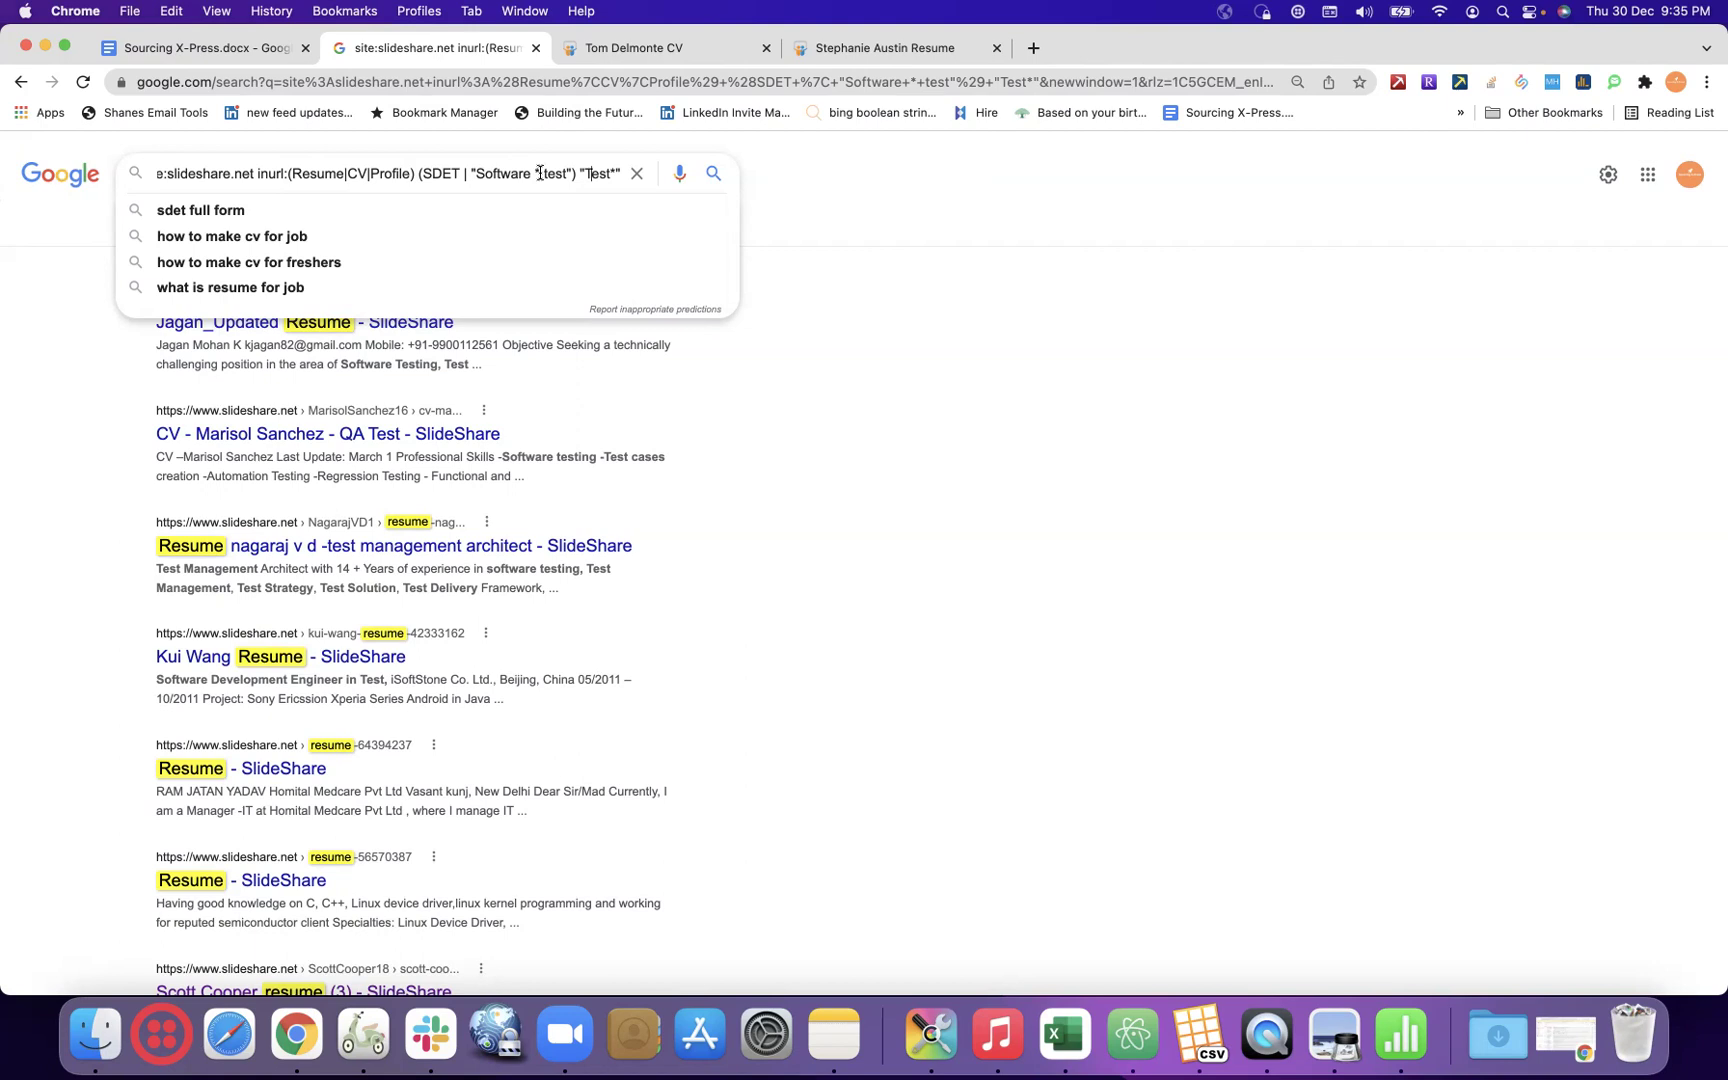
left_click(192, 46)
scroll(733, 473, "up", 20)
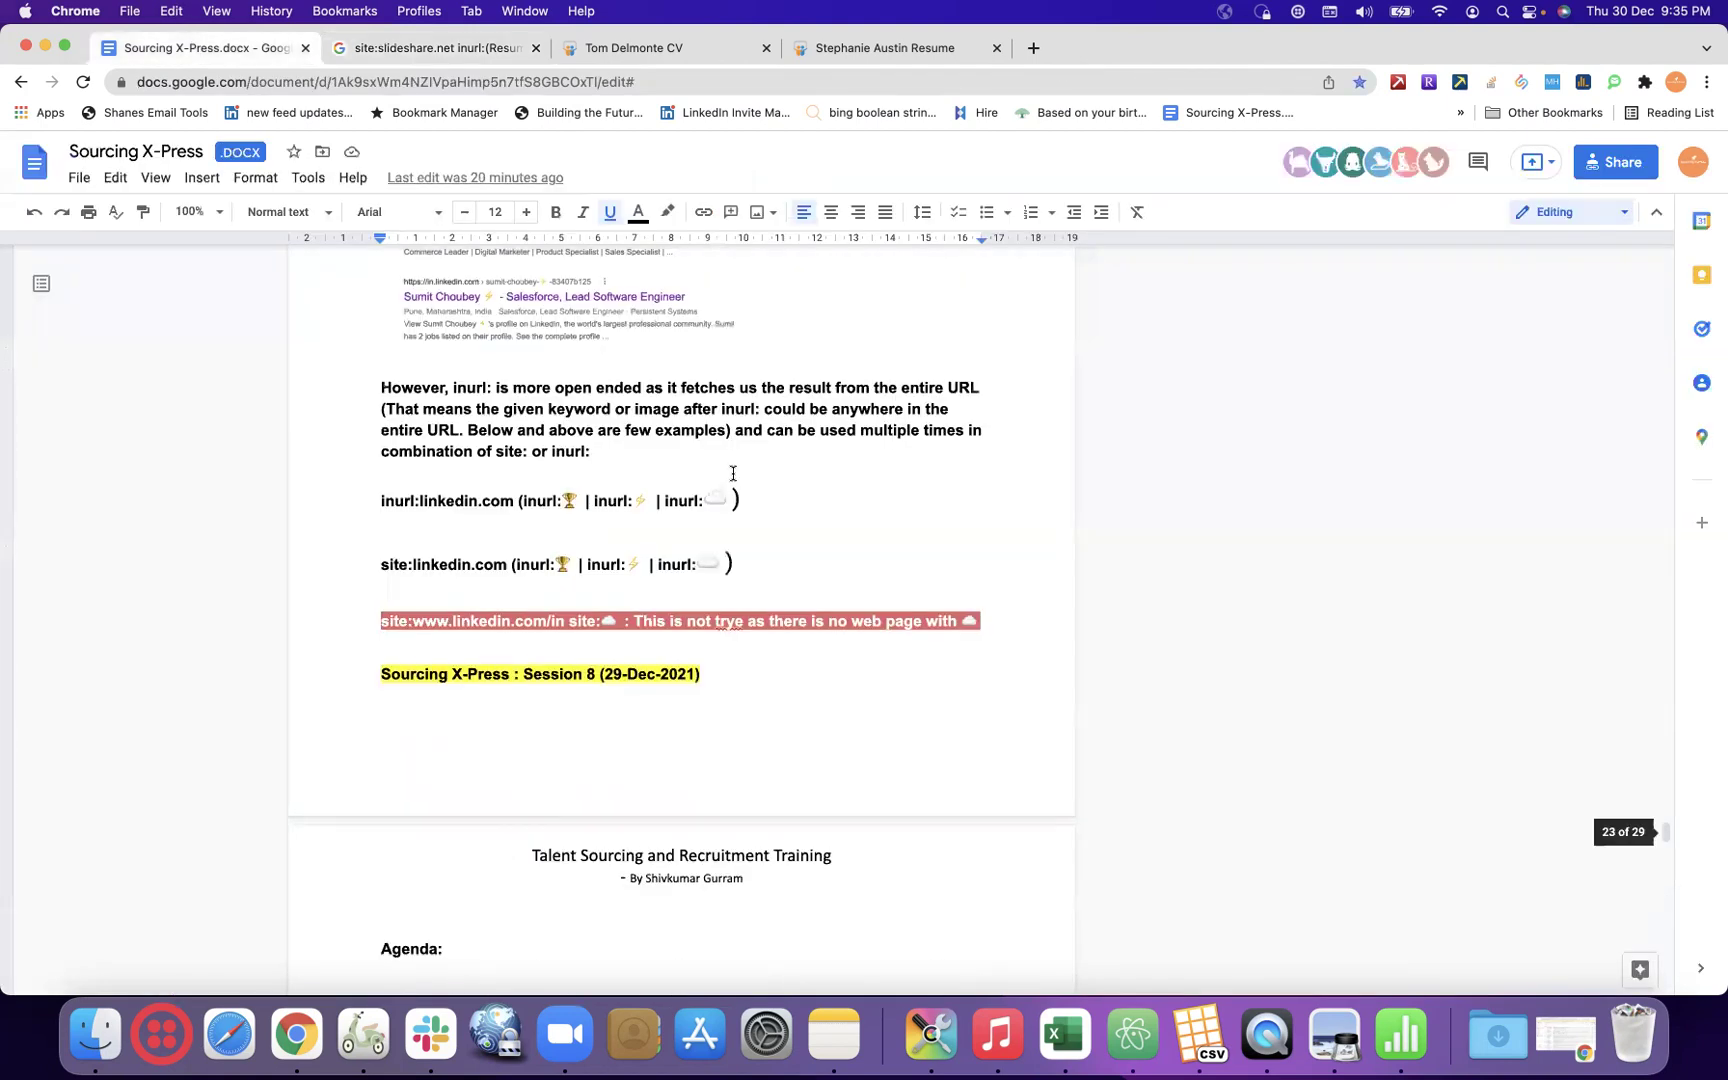
scroll(733, 473, "up", 20)
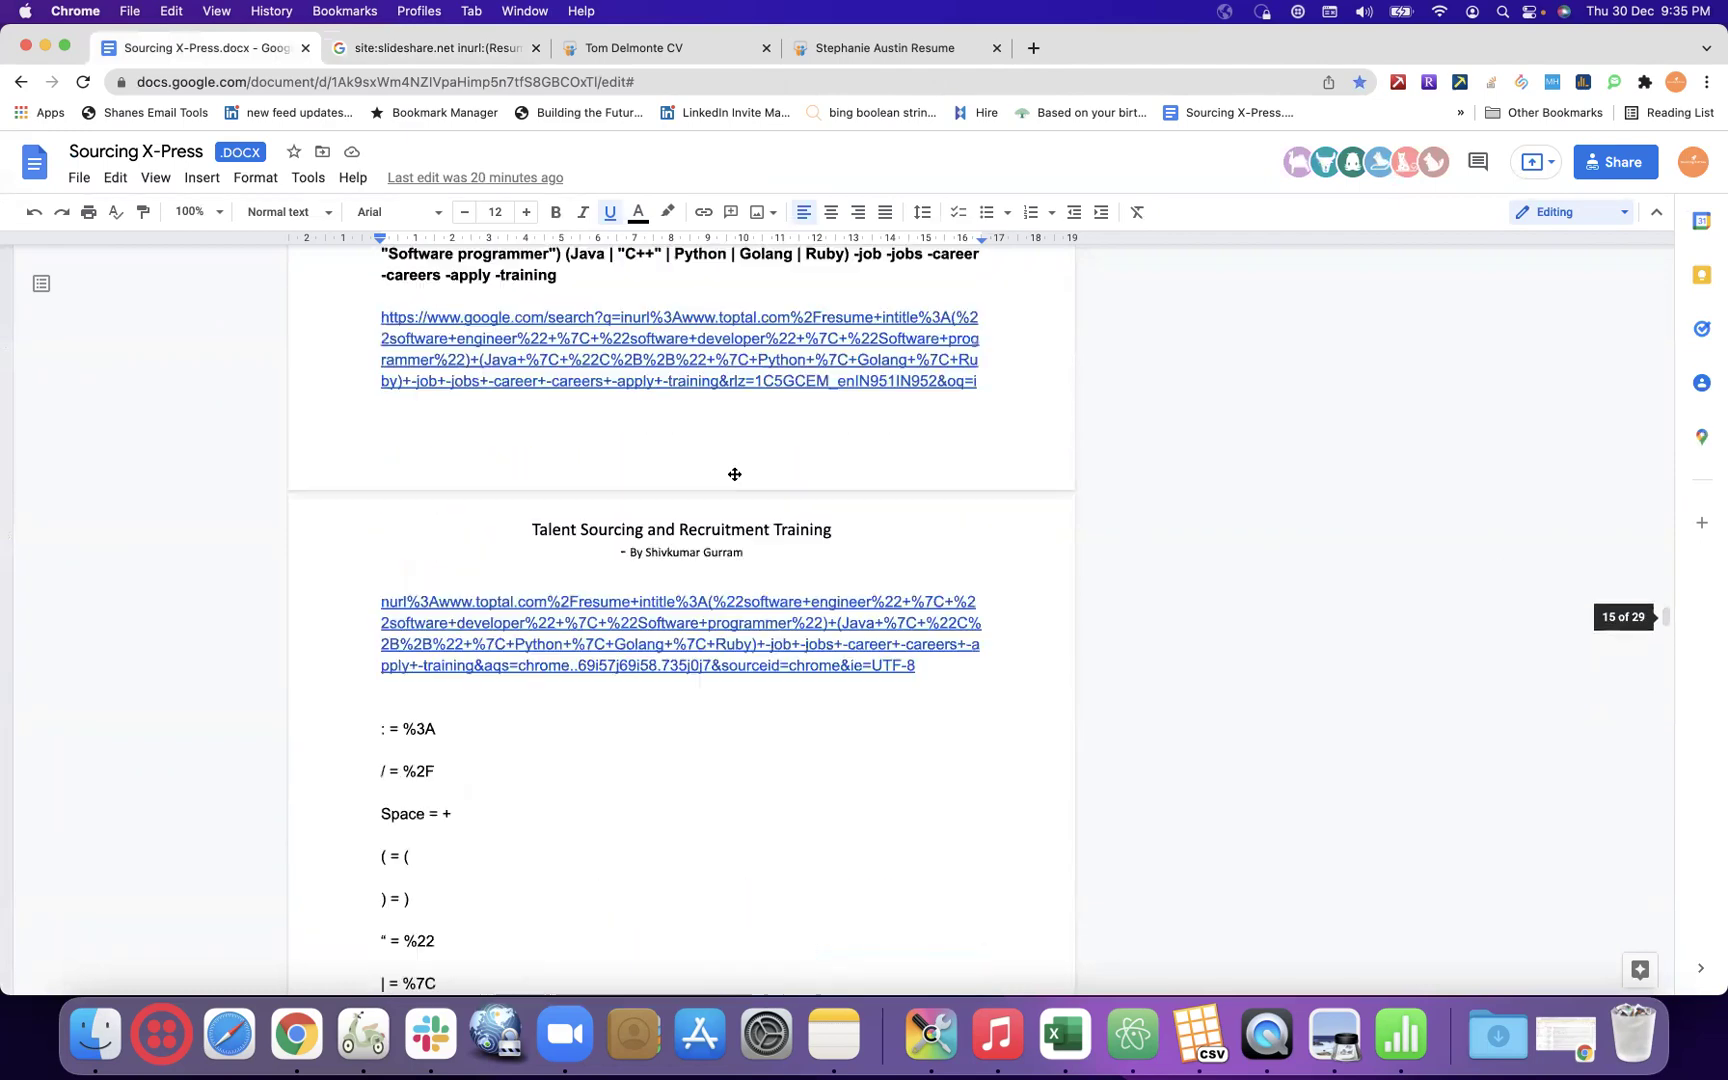
scroll(733, 473, "up", 20)
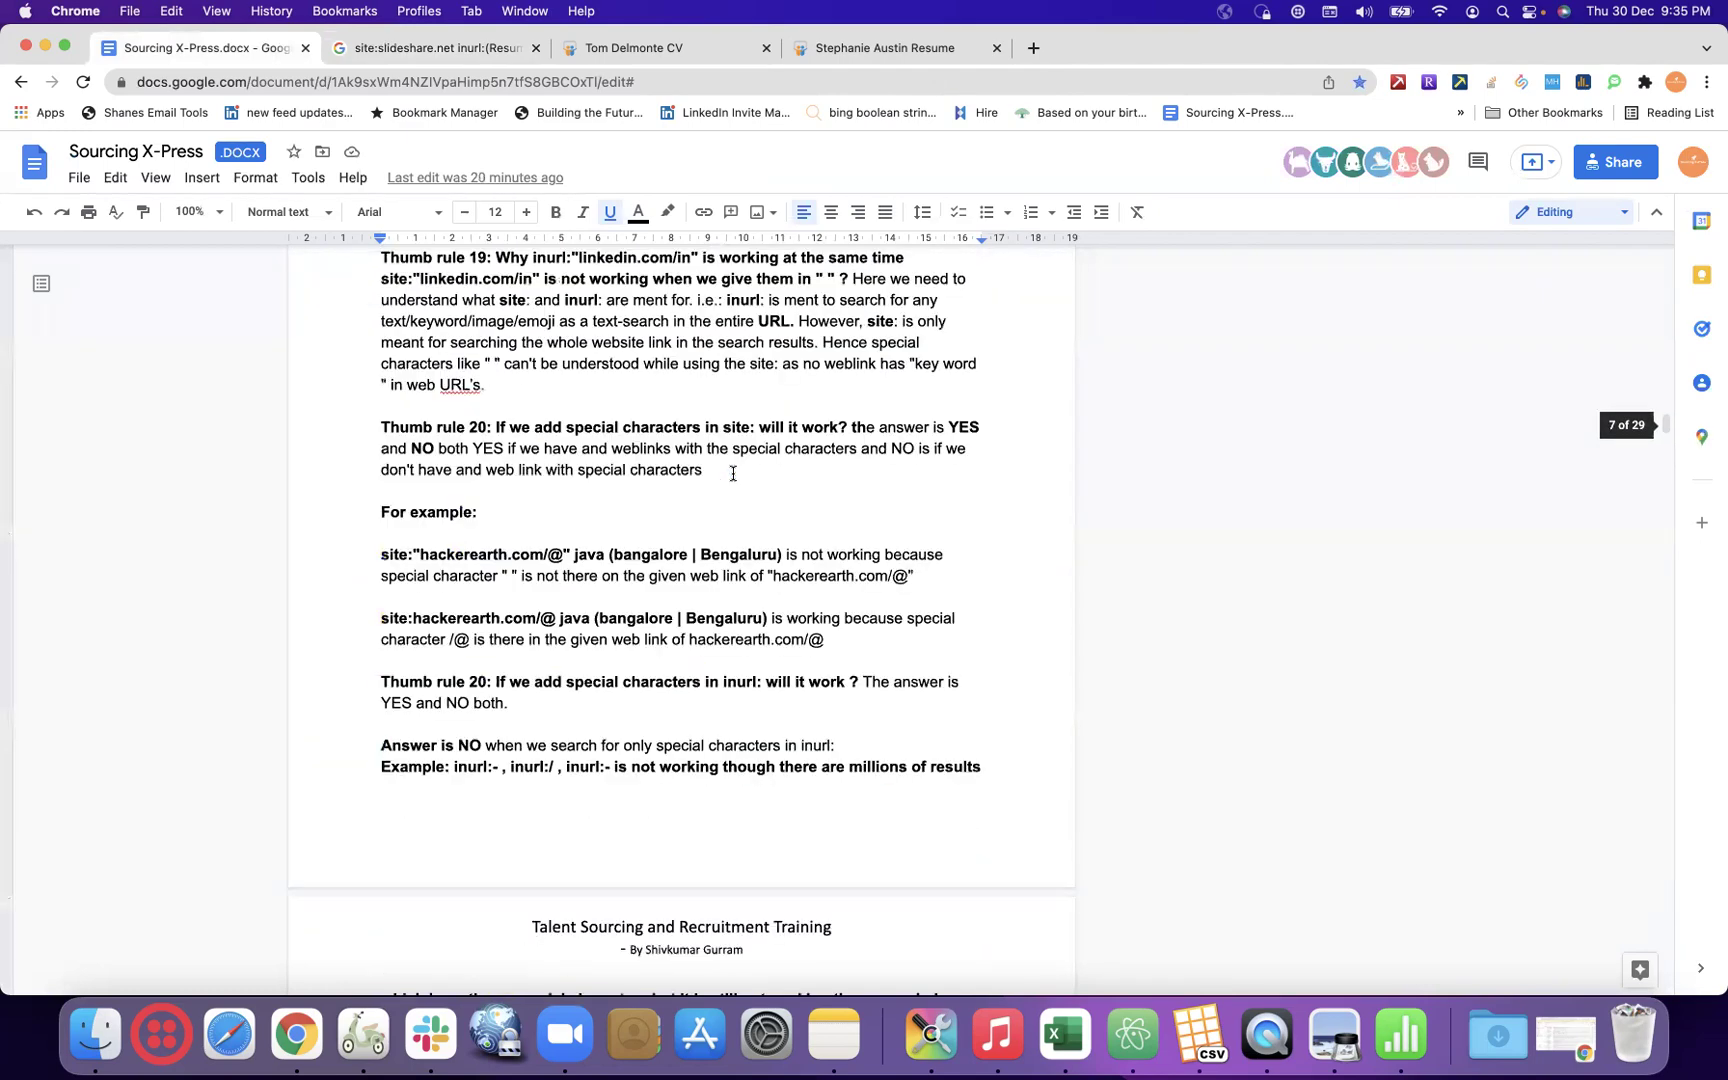
scroll(733, 473, "down", 15)
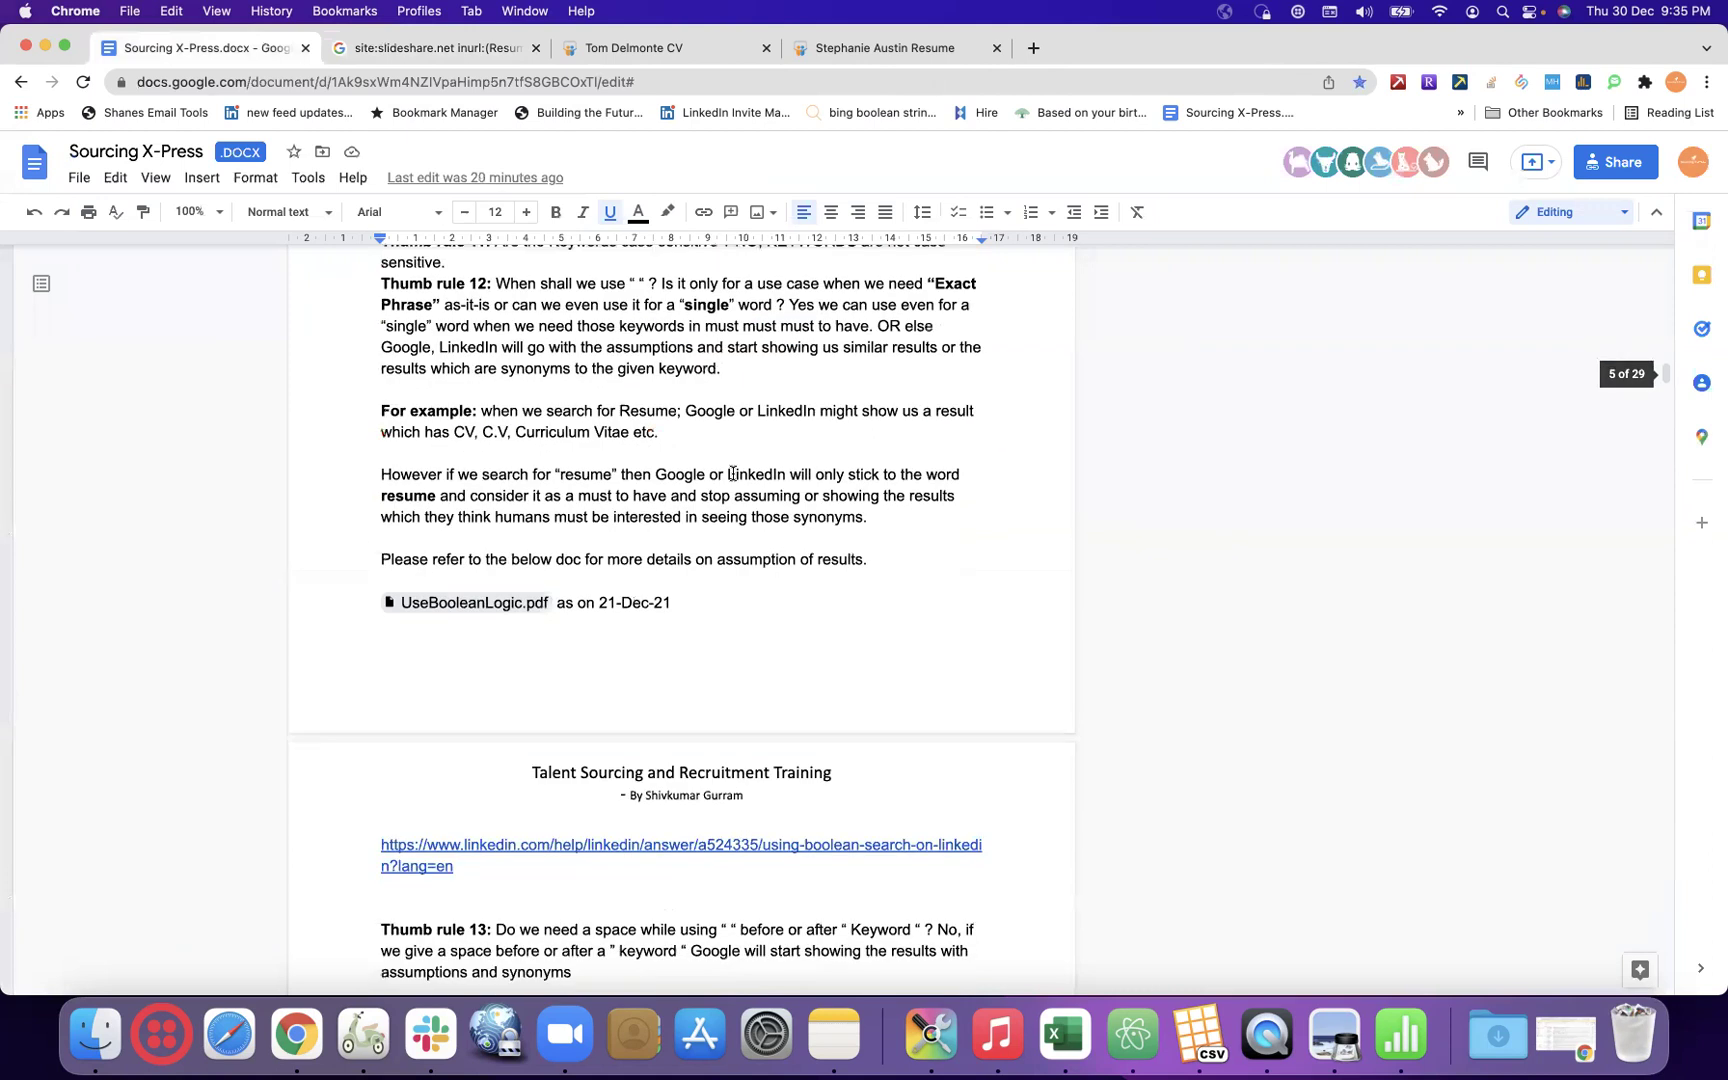
scroll(733, 473, "down", 15)
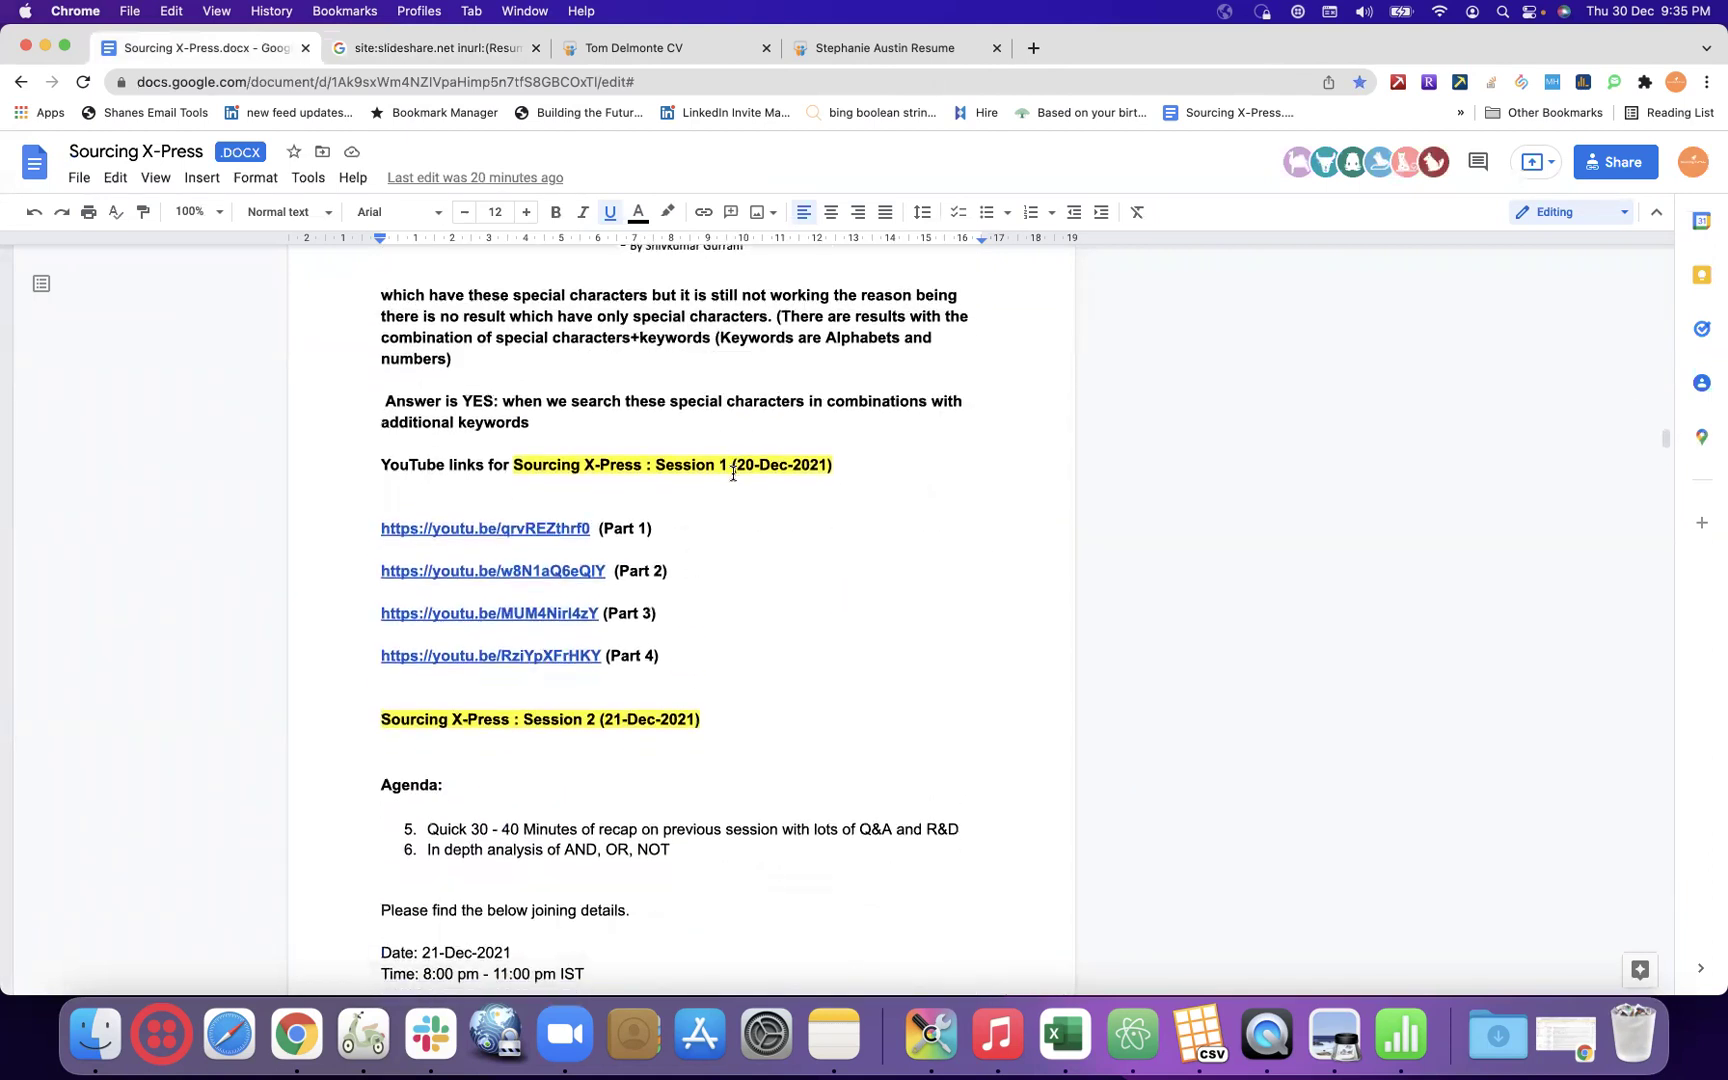
scroll(733, 473, "up", 4)
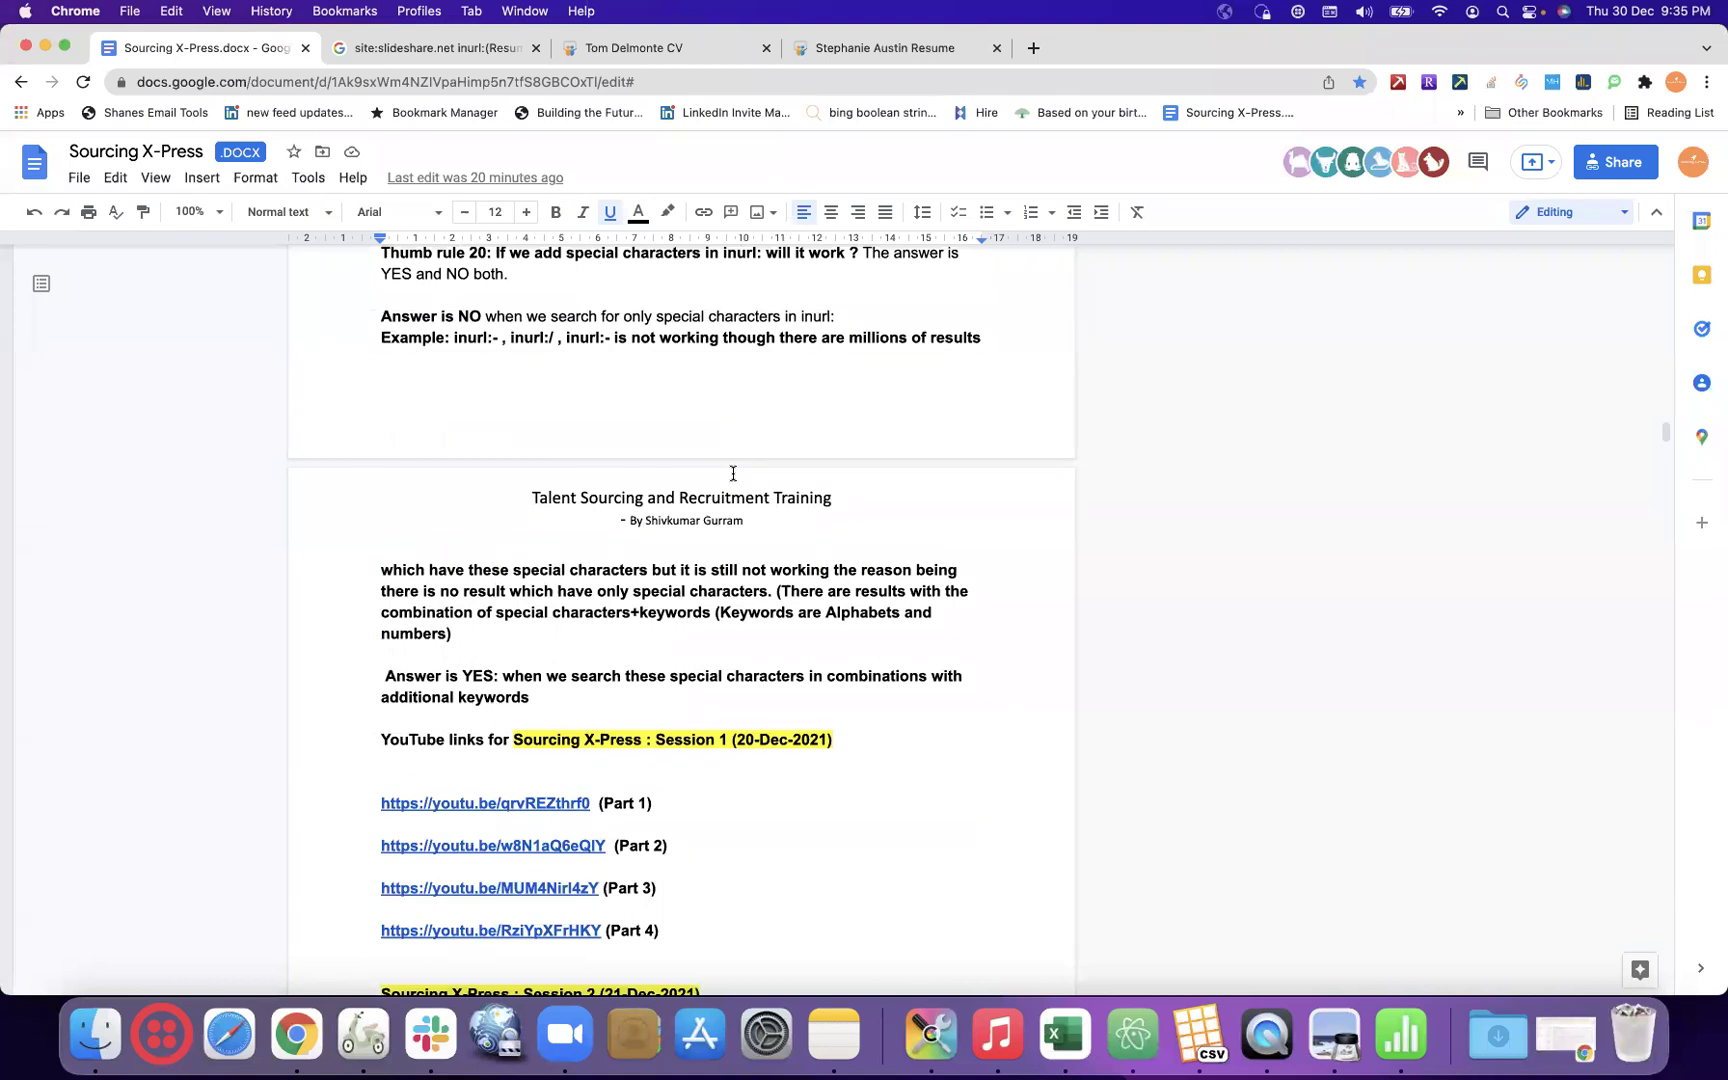
scroll(733, 473, "up", 2)
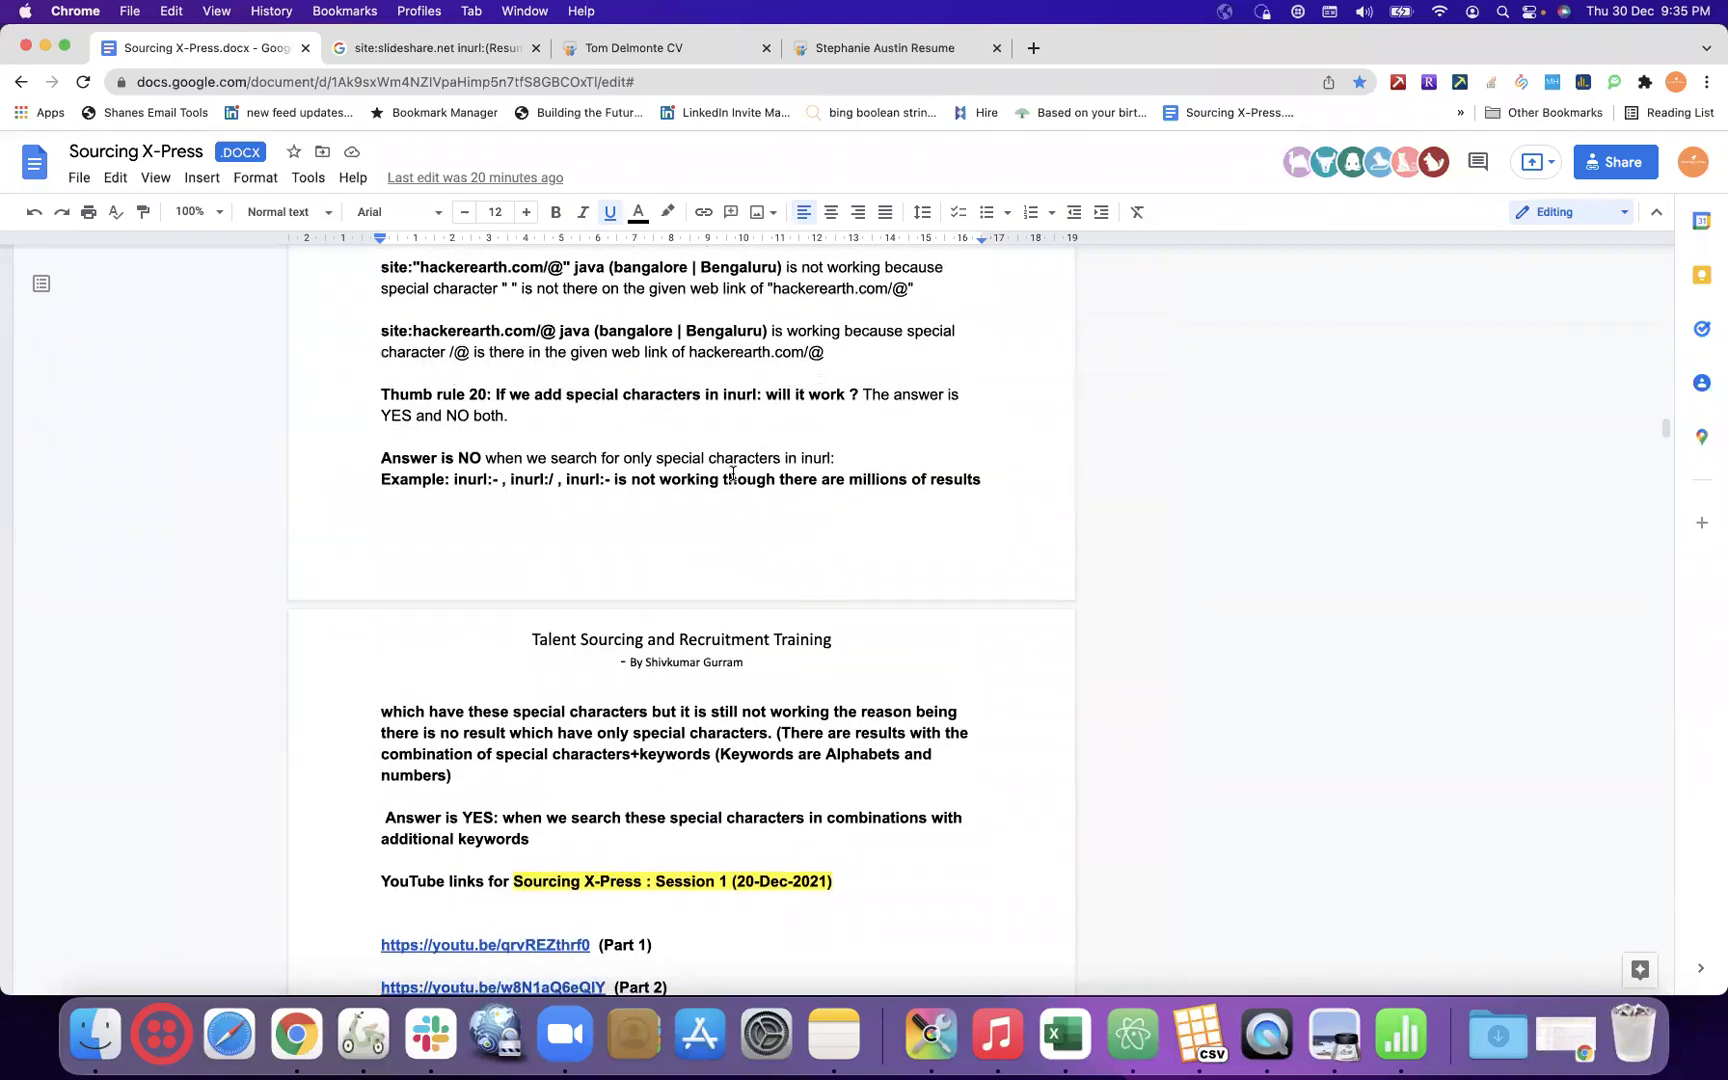
scroll(733, 473, "down", 2)
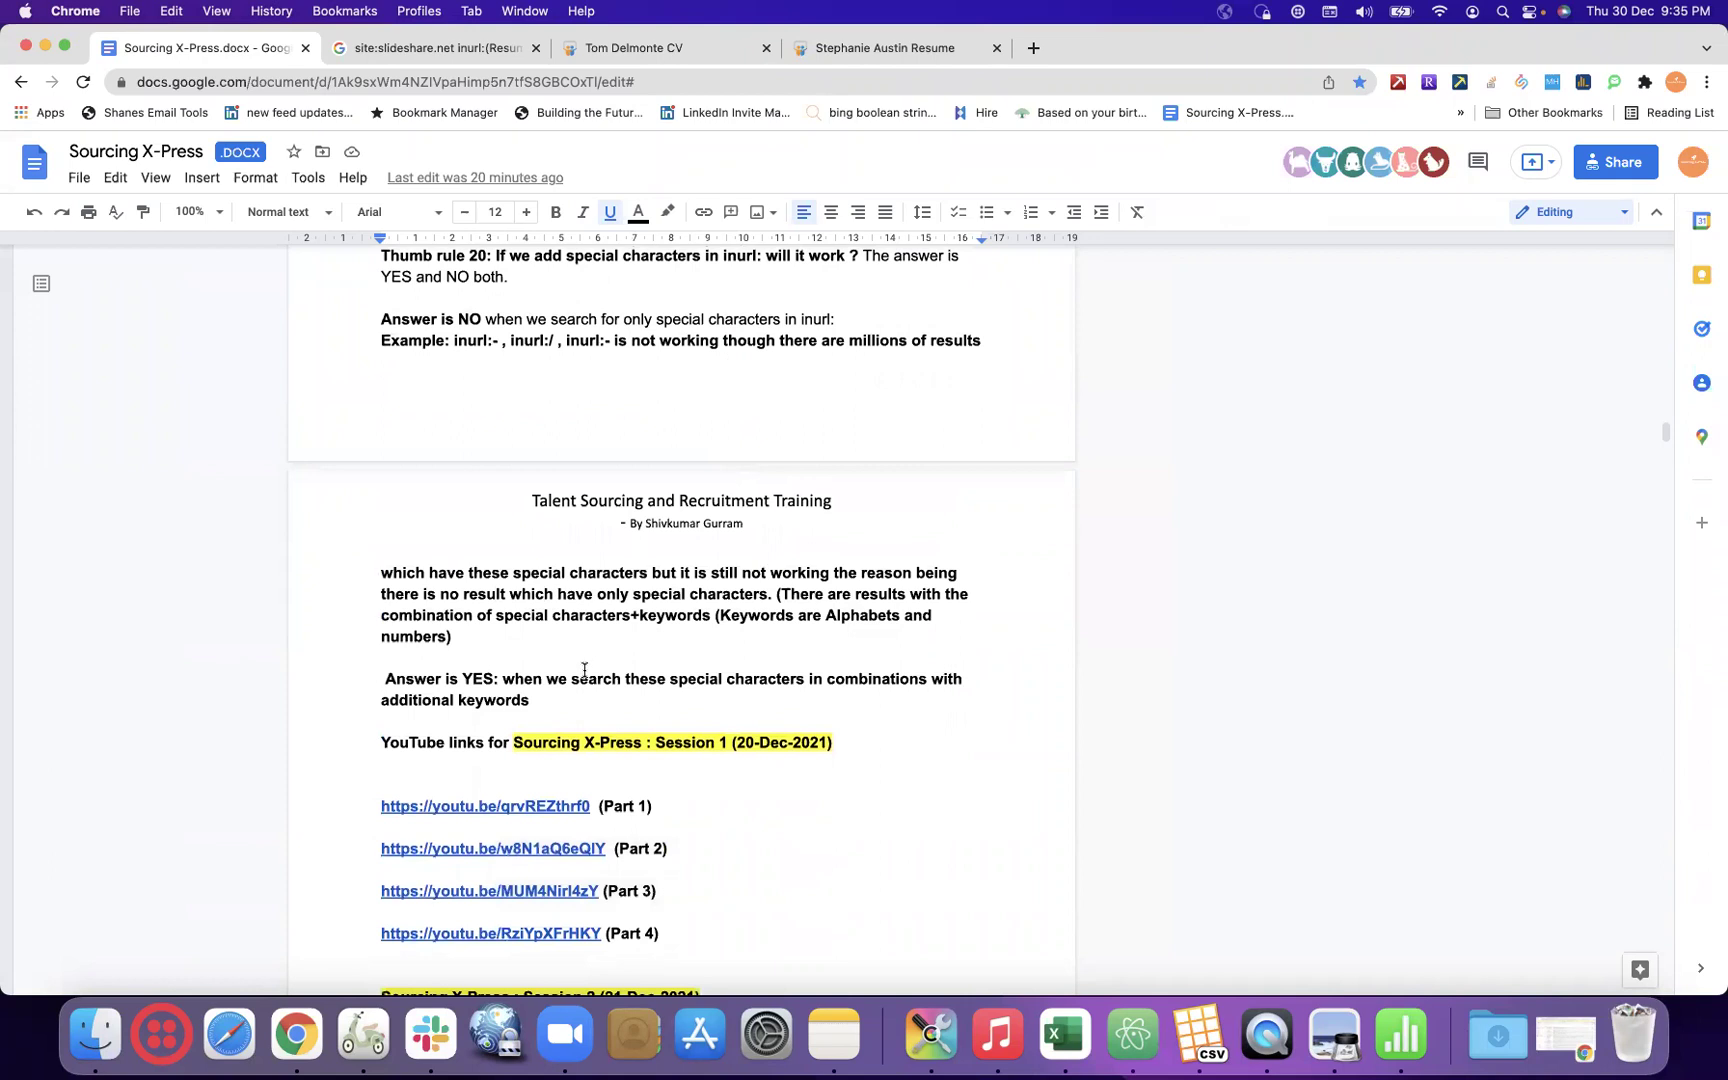
left_click(575, 698)
key("Return")
key("Return")
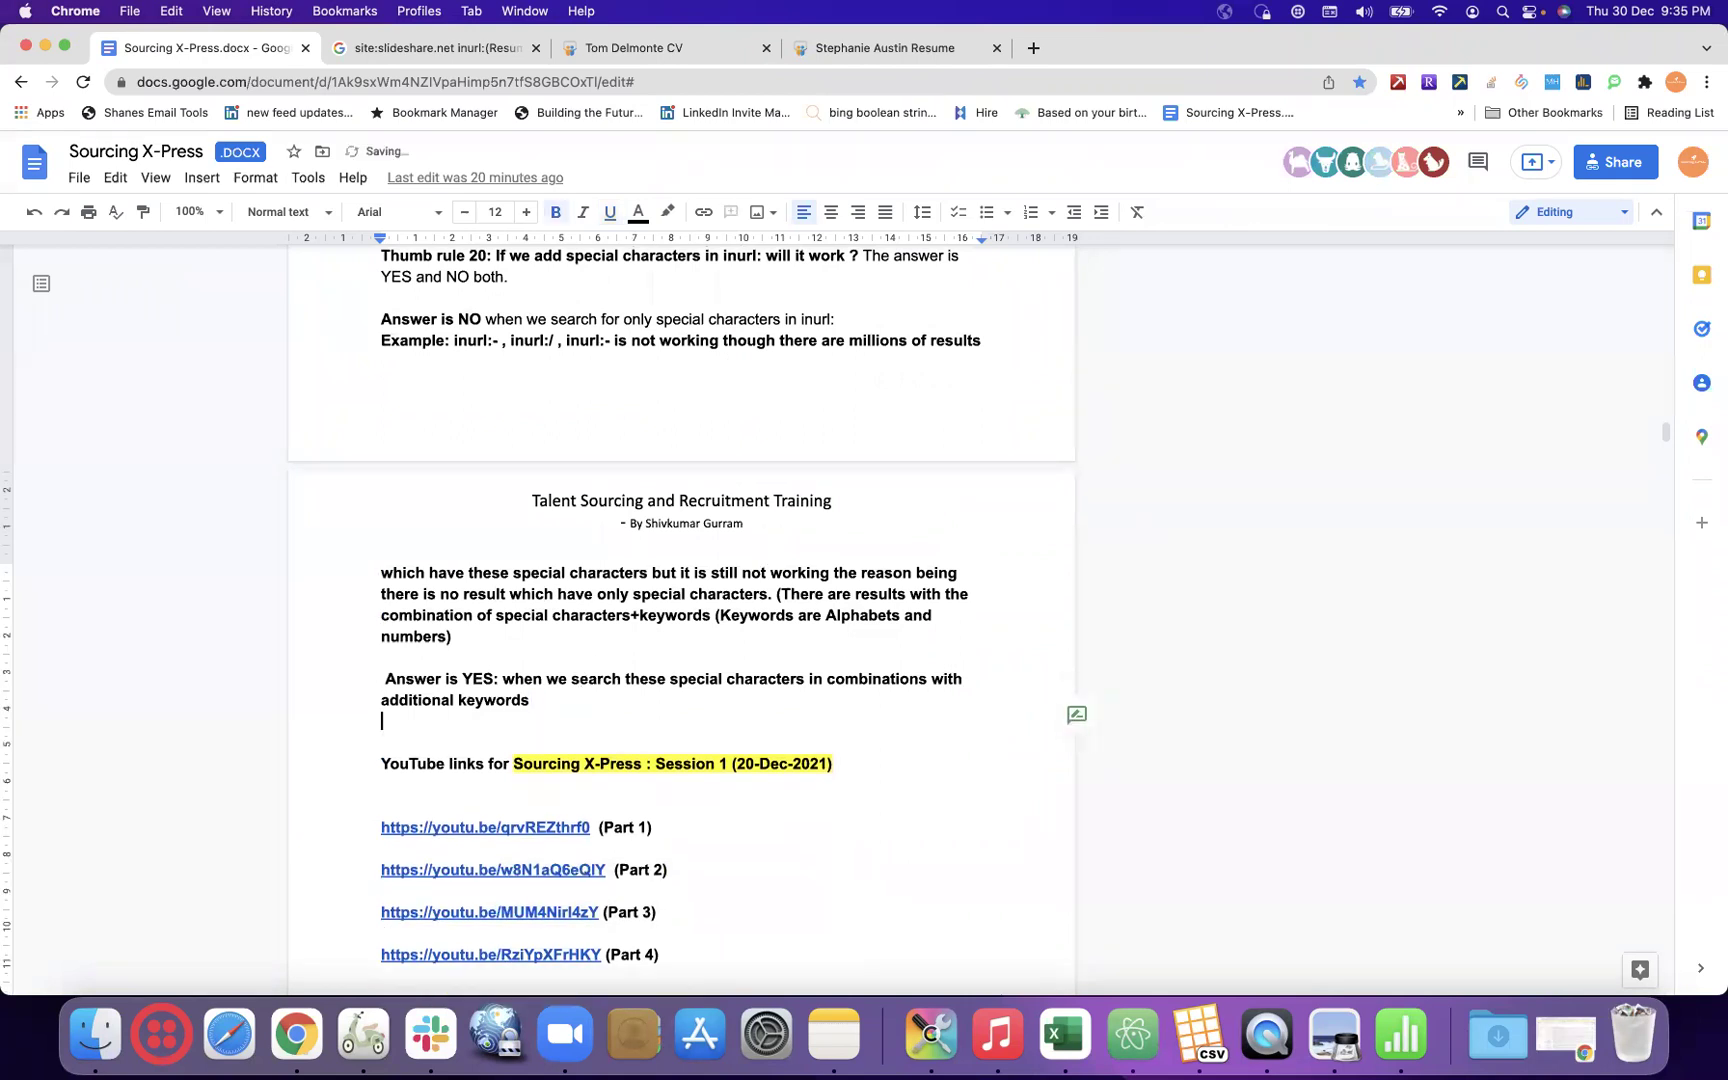
key("Return")
- Write the new question "Thumb rules 21: Is the * still valid ? (Question as on 30-Dec-2021)" on the empty line
type("Th")
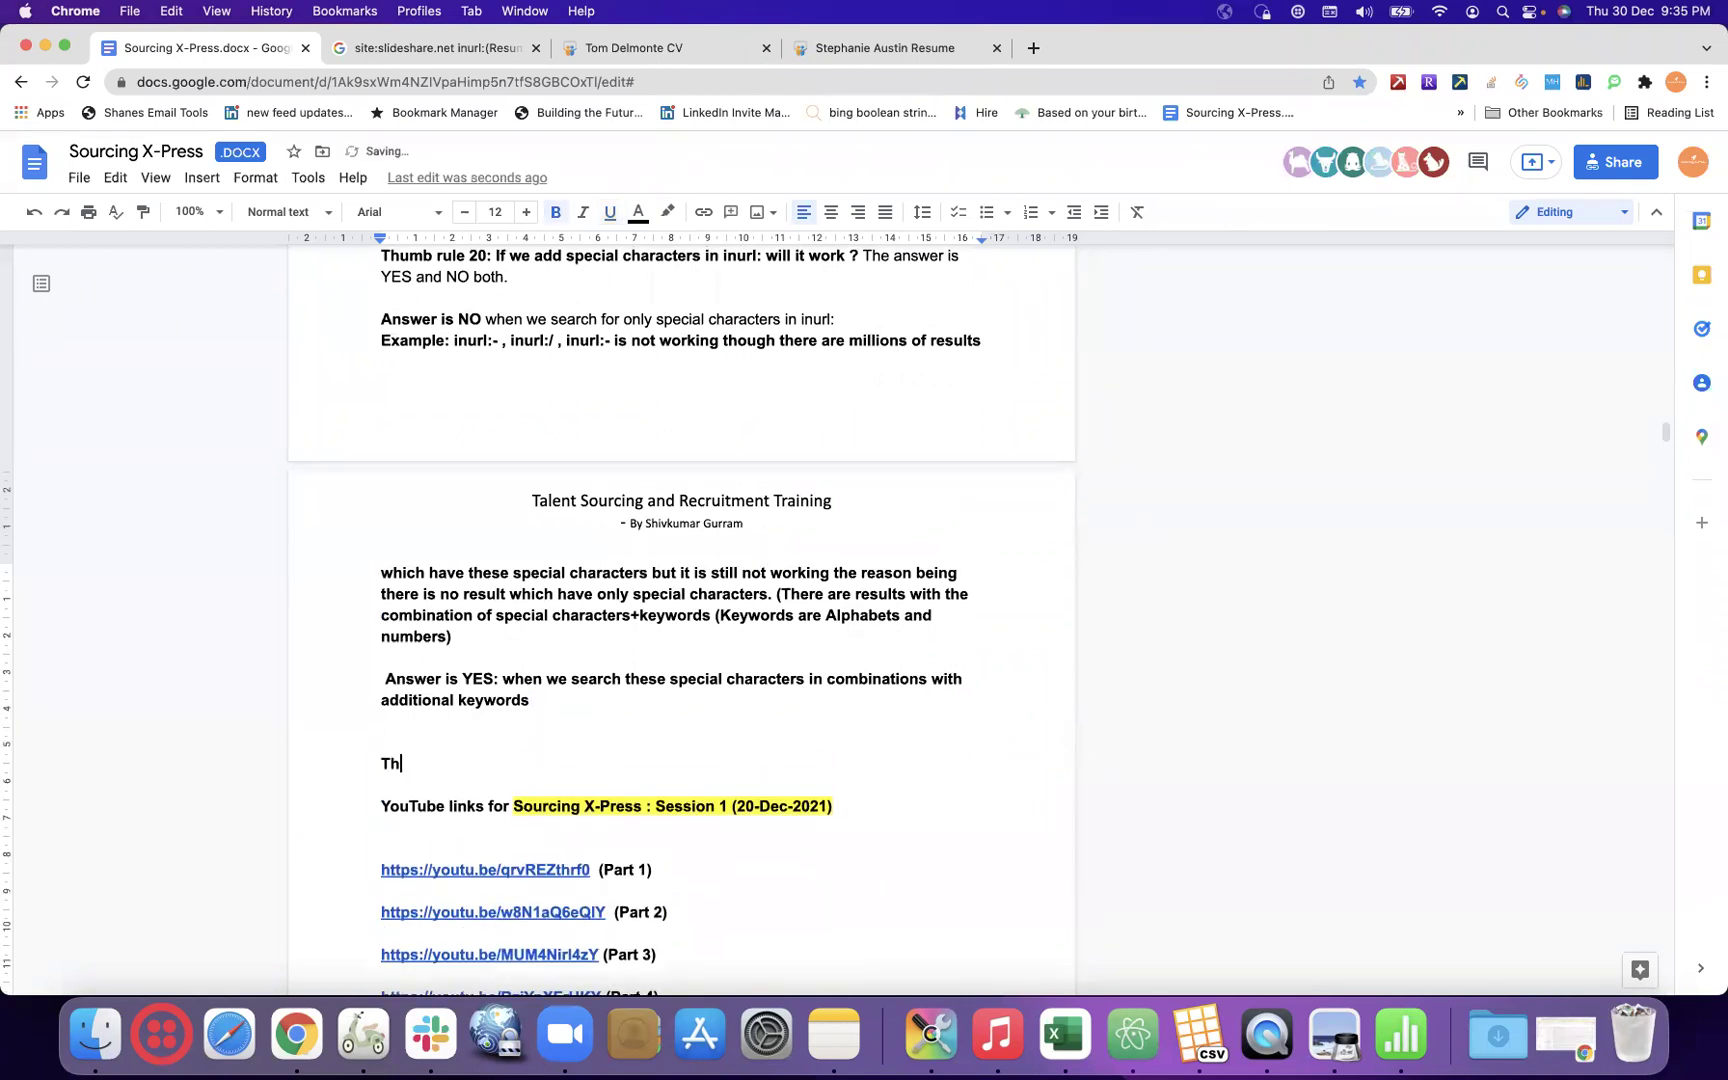
type("umb ")
type("ruls")
type(" 21")
type(": Is ")
type("the ")
type("* sti")
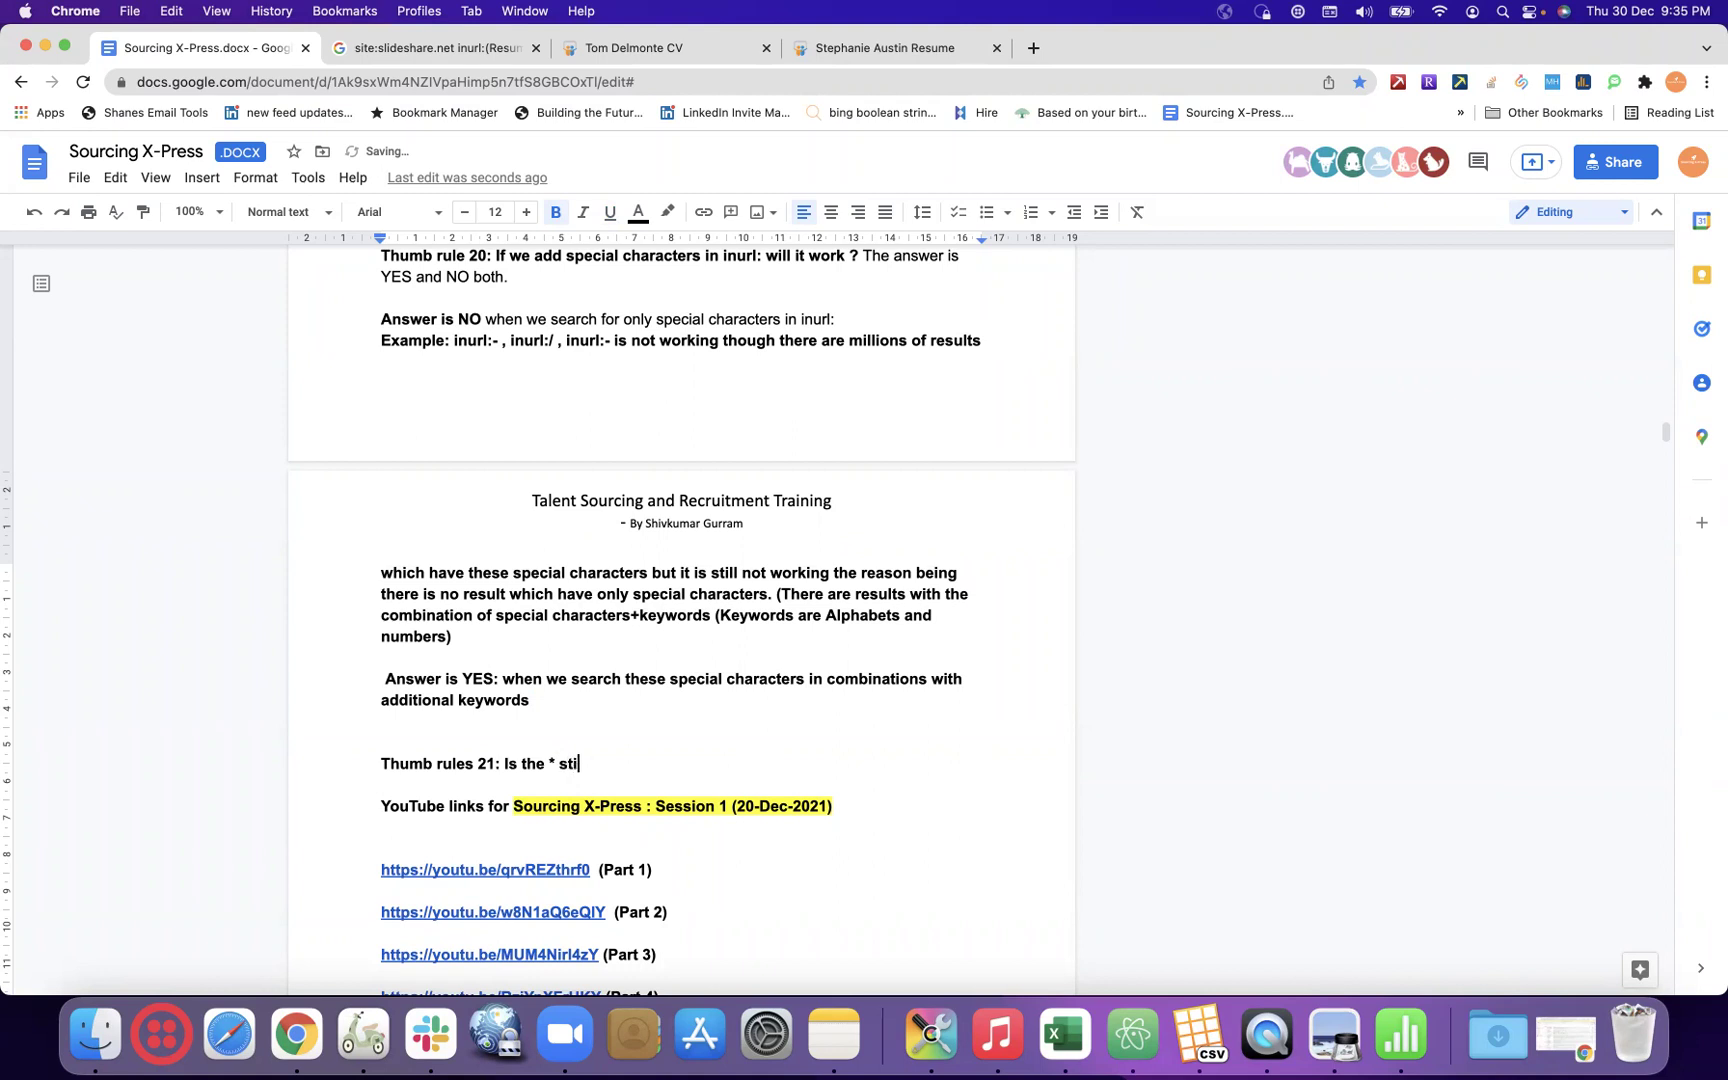
type("ll valid ? (Question as on ")
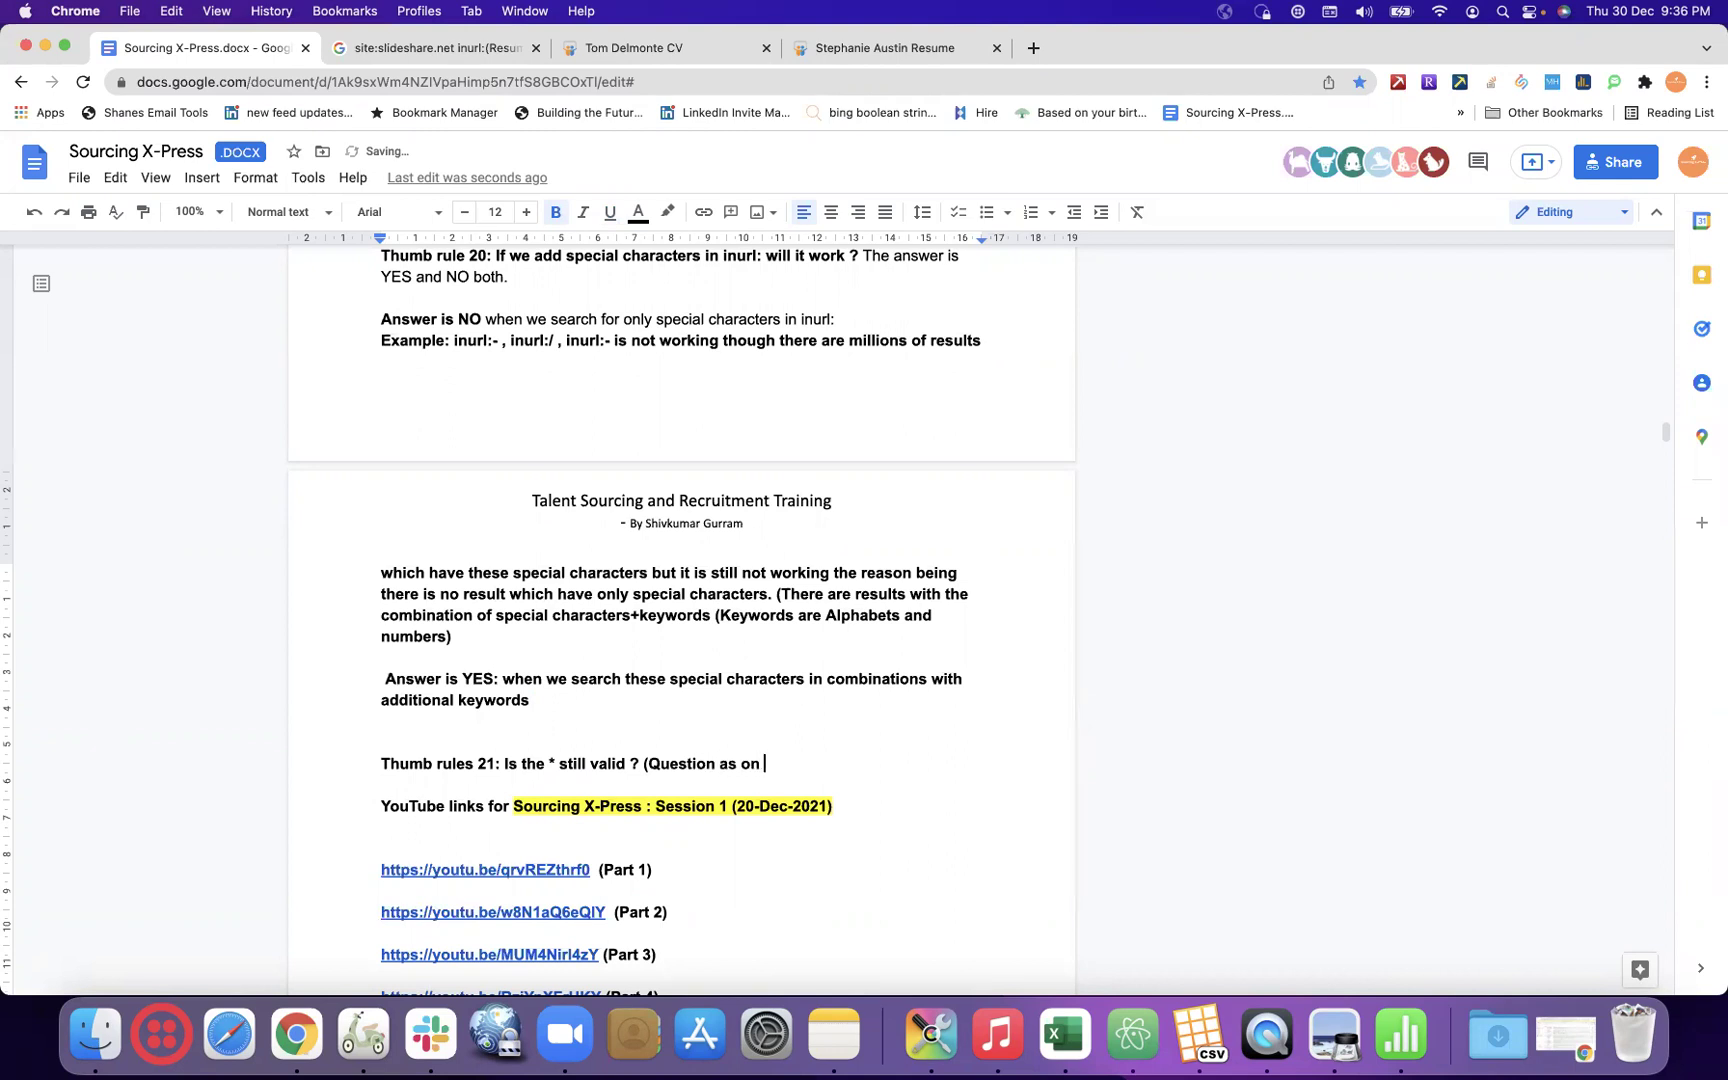
type("30")
type("-Dec")
type("-20")
type("21)")
- Append " : Answer is Yes and No both" to the Thumb rules 21 question
type(" : ")
type("Answer")
type(" is")
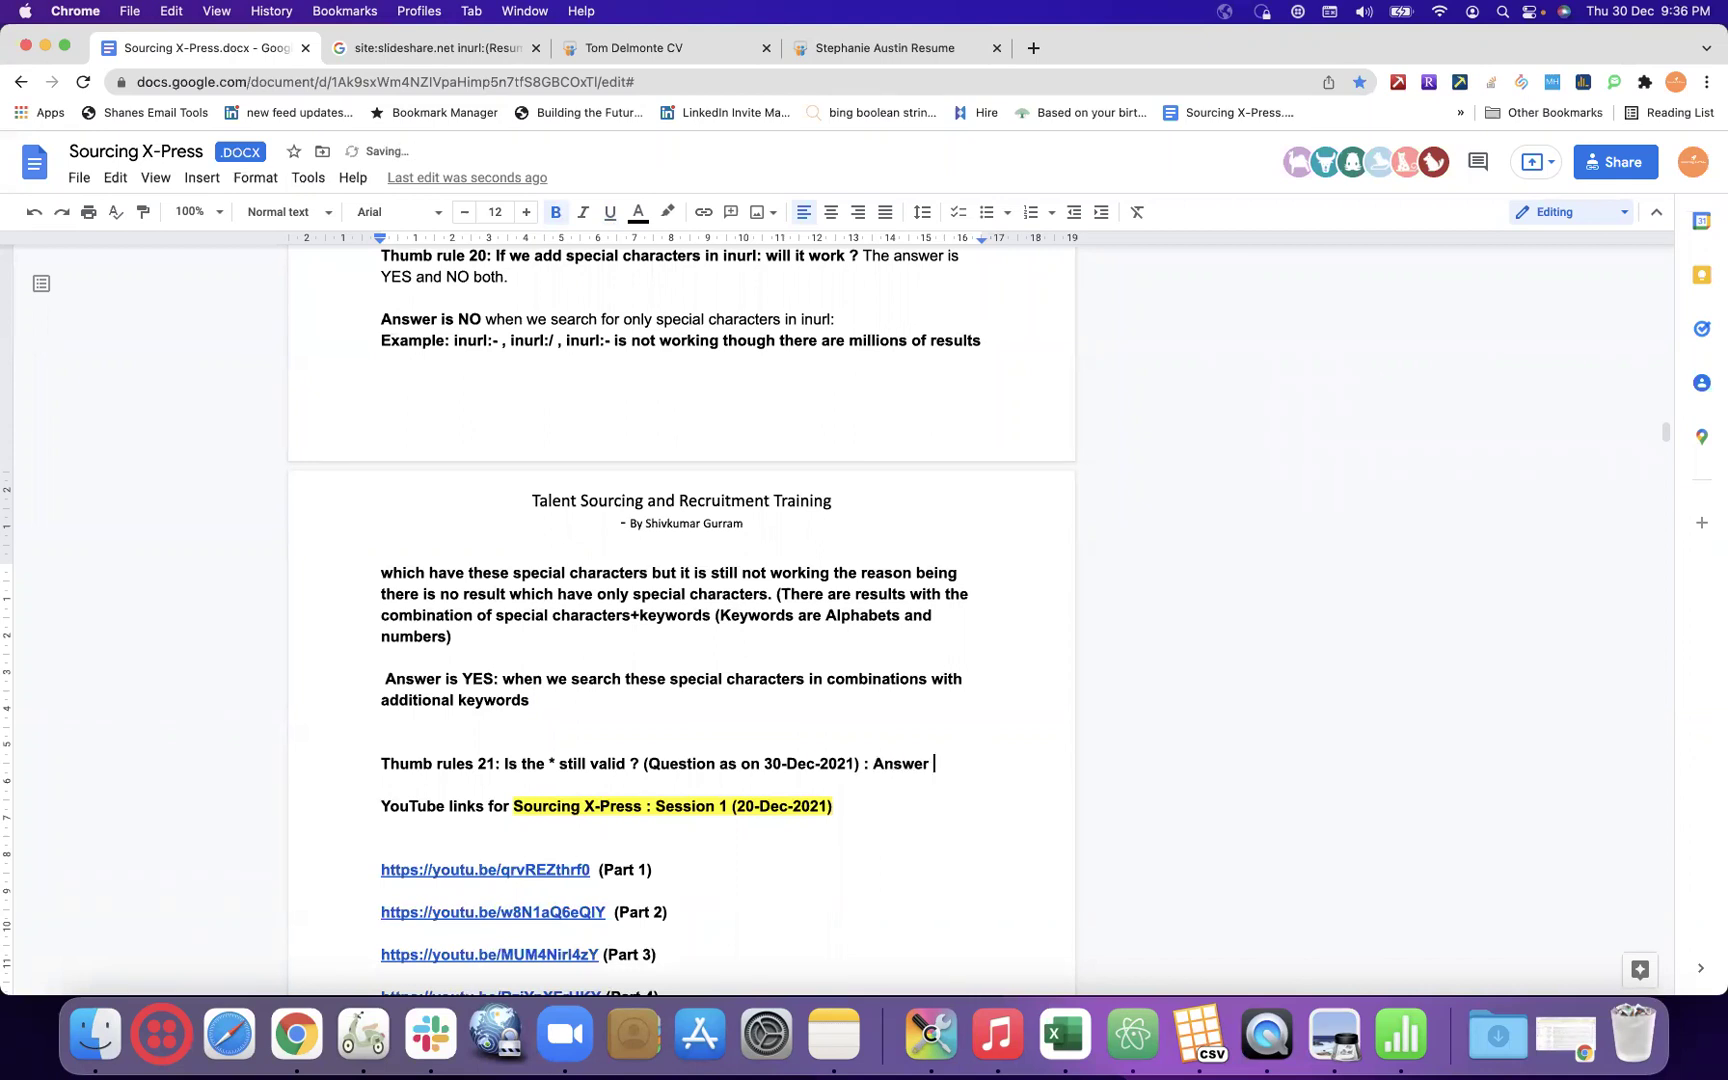
key("BackSpace")
type("s yes and")
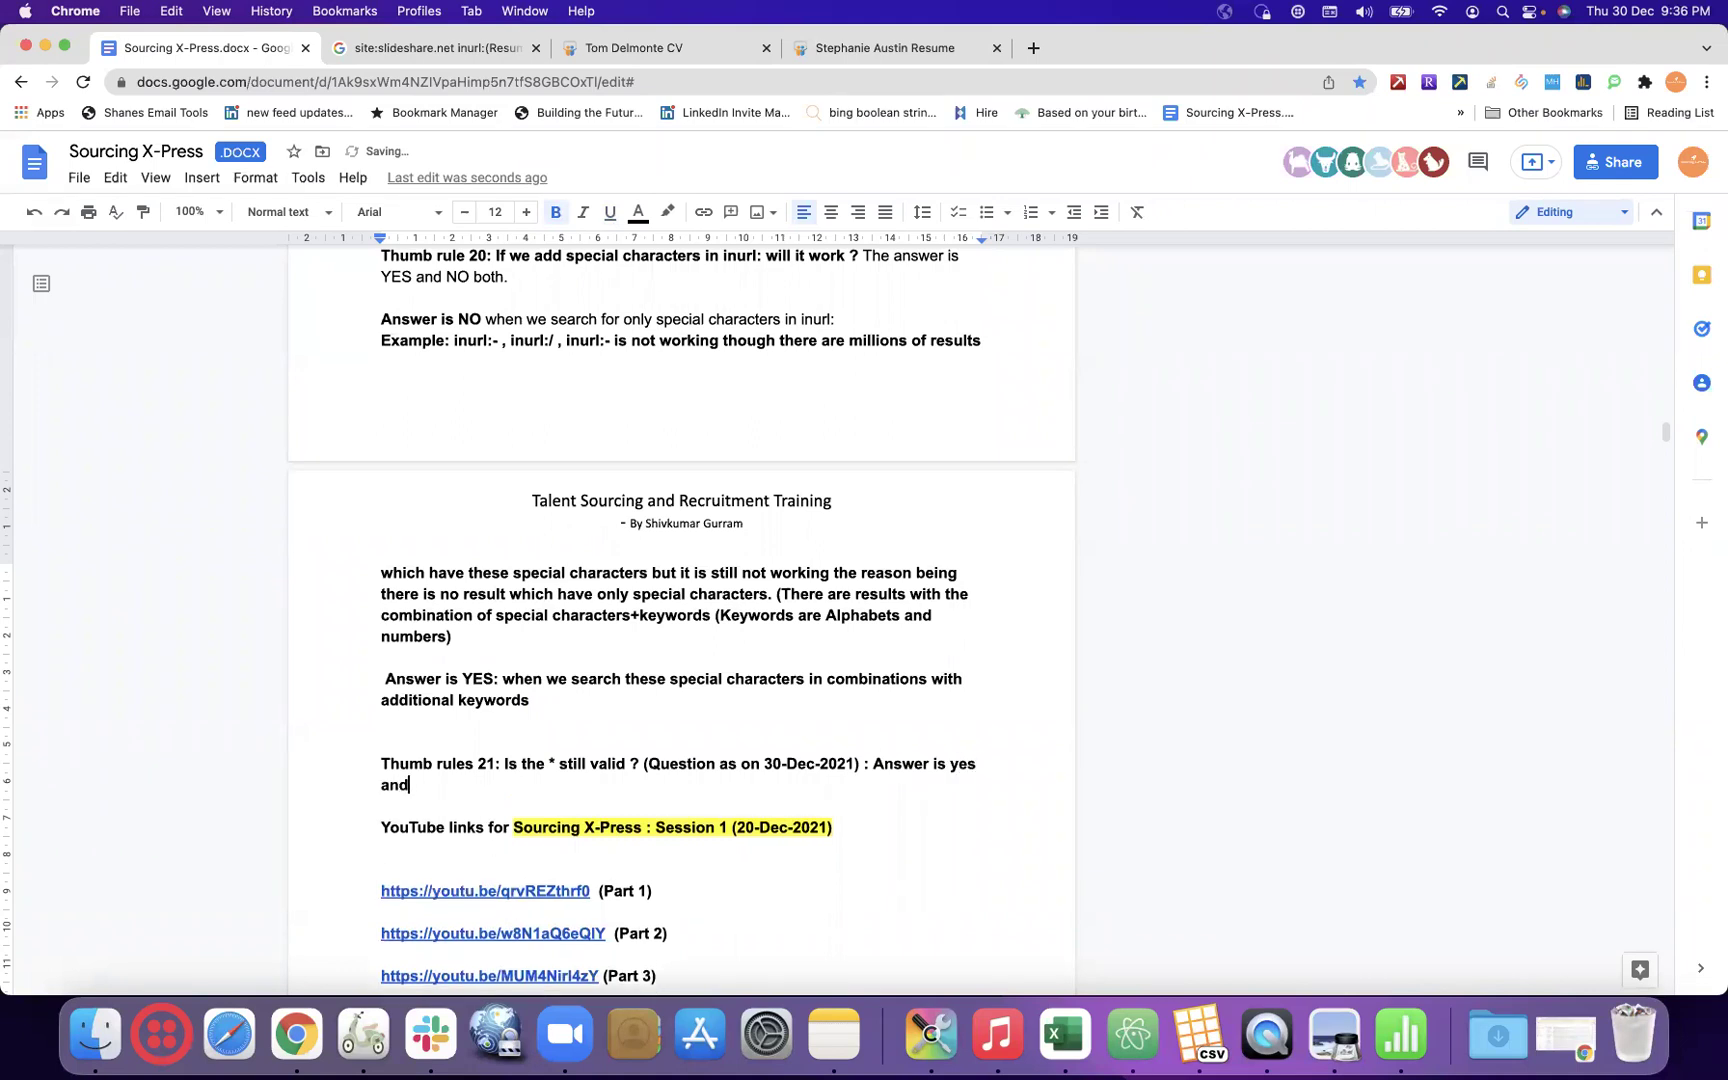
key("BackSpace")
key("BackSpace")
key("BackSpace")
key("BackSpace")
key("BackSpace")
key("BackSpace")
key("BackSpace")
type("Yes and no")
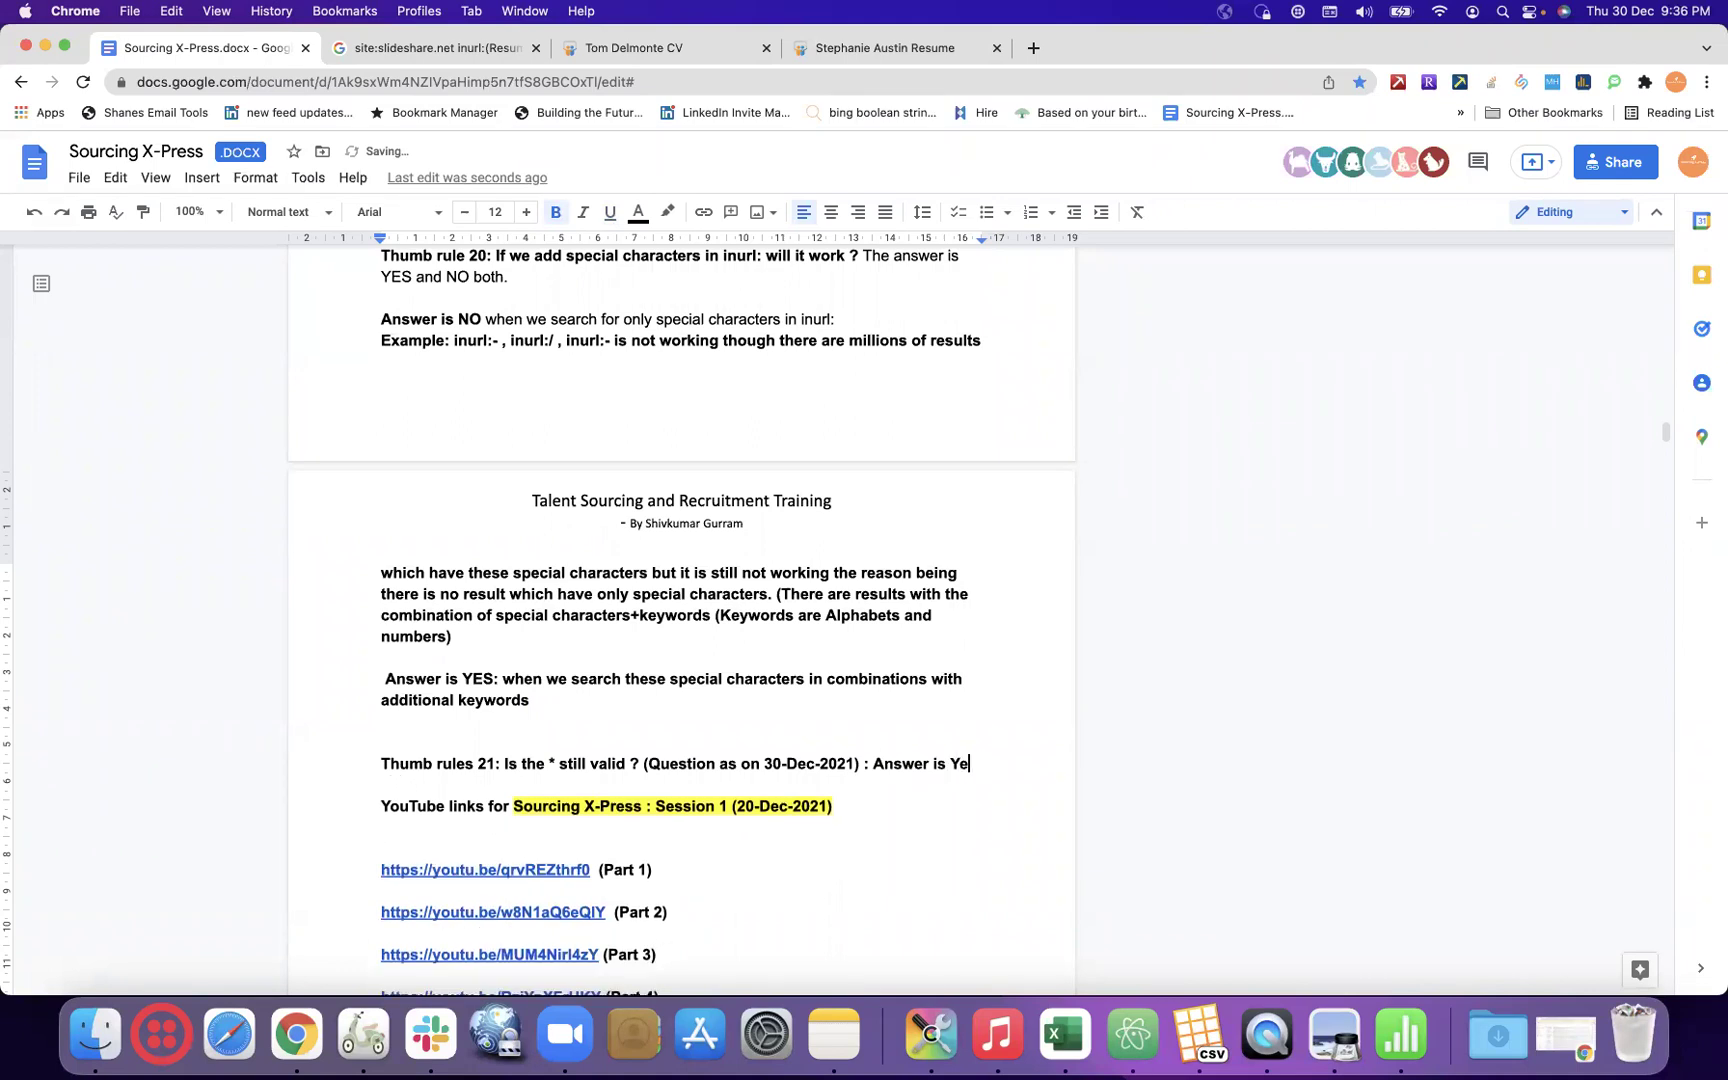
key("BackSpace")
key("BackSpace")
type("No both")
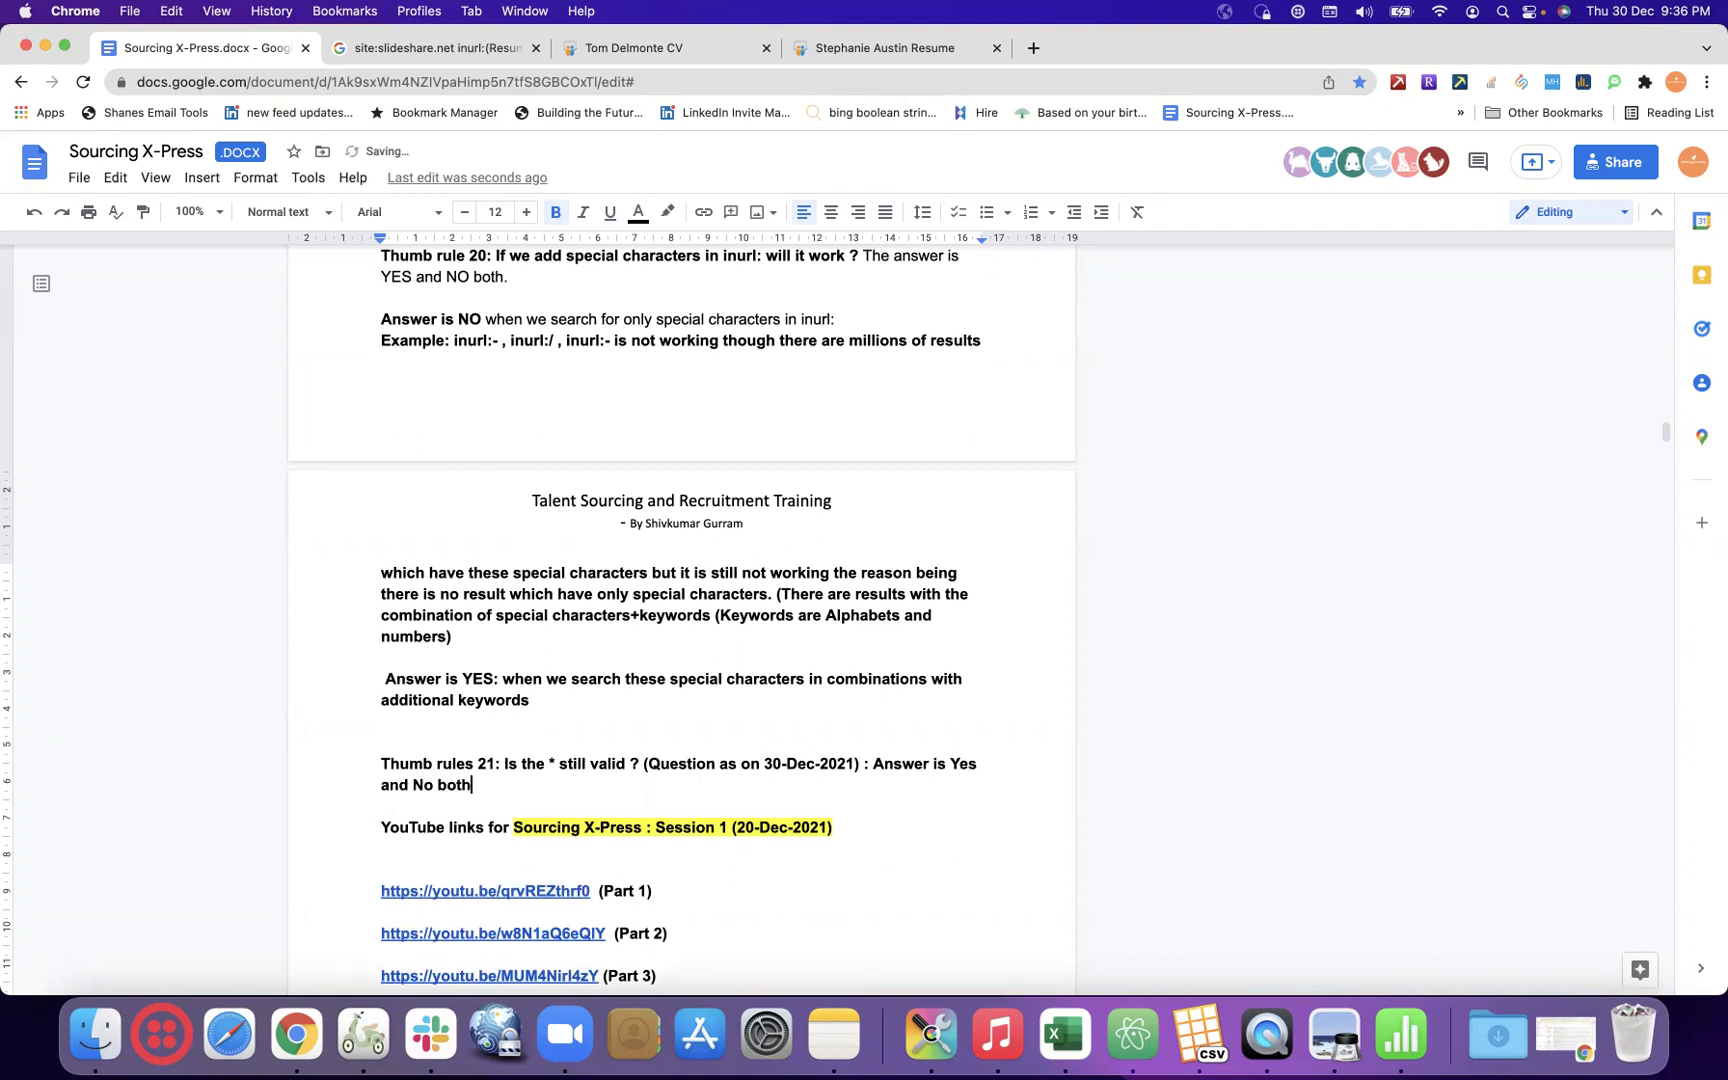
- Capitalise the answer words as YES and NO, and end the sentence with a full stop
key("BackSpace")
key("BackSpace")
key("BackSpace")
key("BackSpace")
key("BackSpace")
type("O both")
double_click(966, 766)
type("YES")
left_click(573, 783)
type(".")
- Start a new paragraph below reading "YES : Answer is YES when we are using it in"
key("Return")
key("Return")
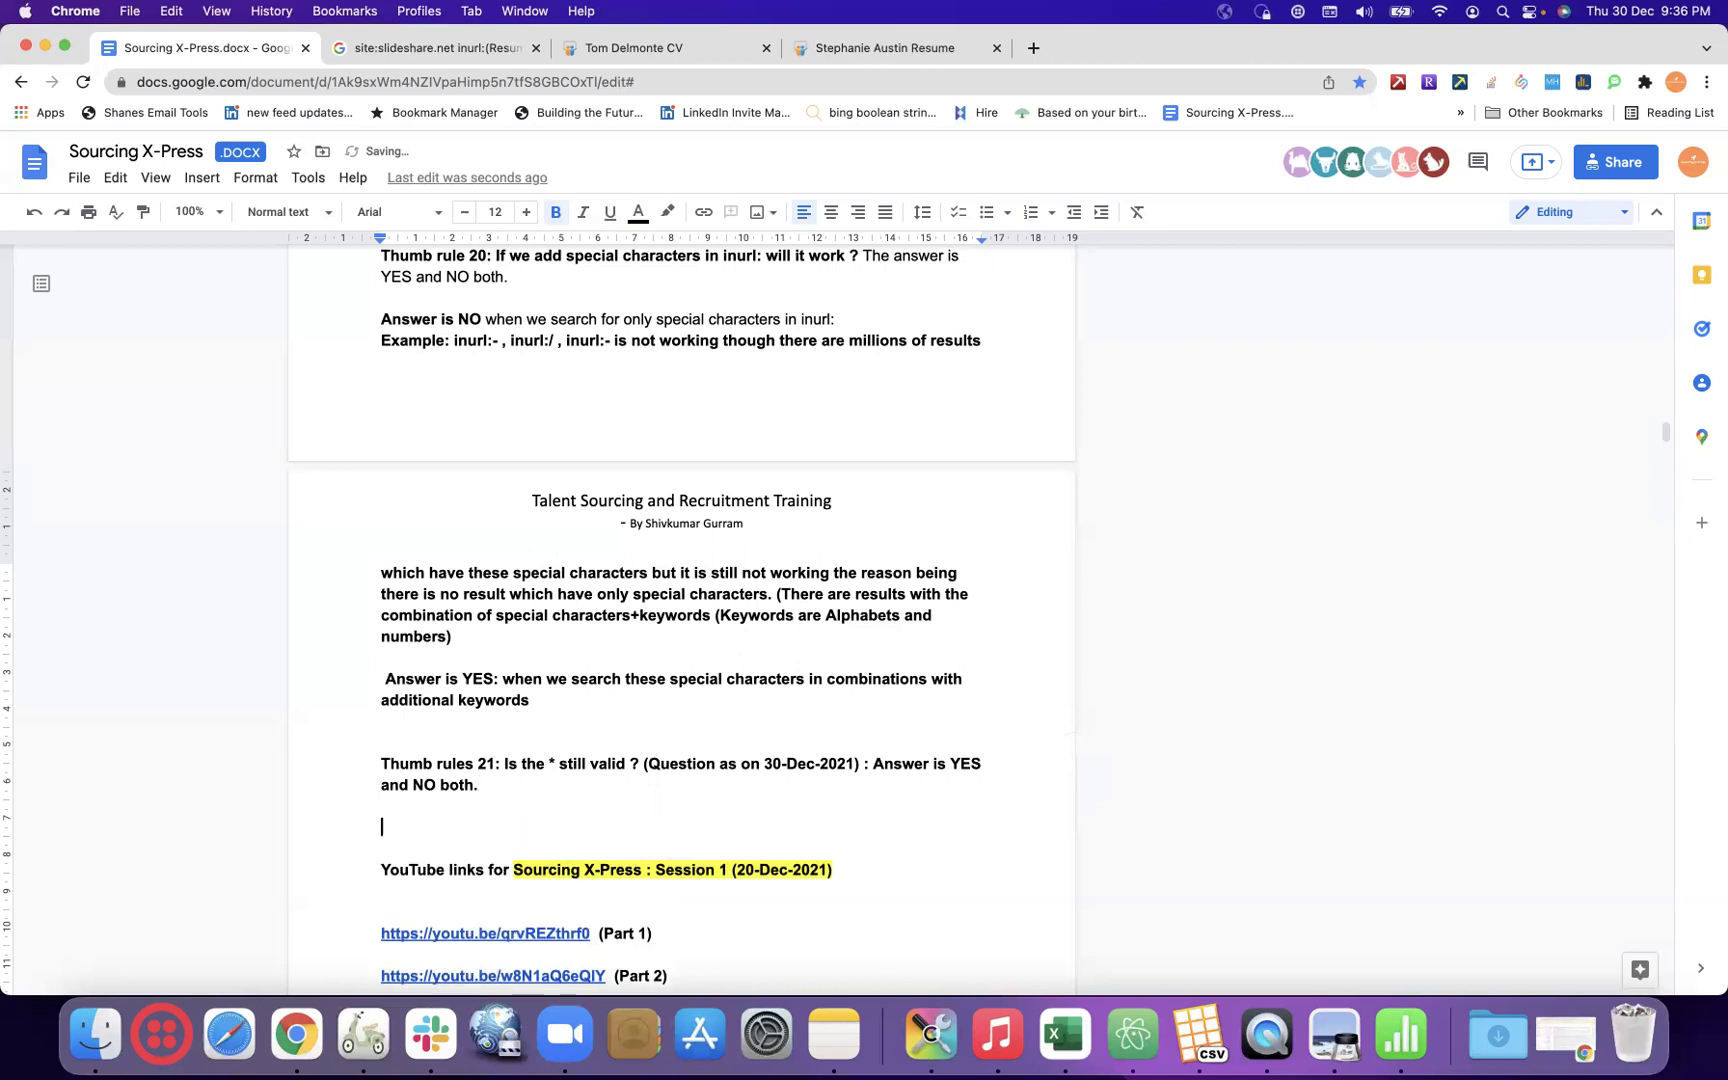
type("YES : Answer is YES wh")
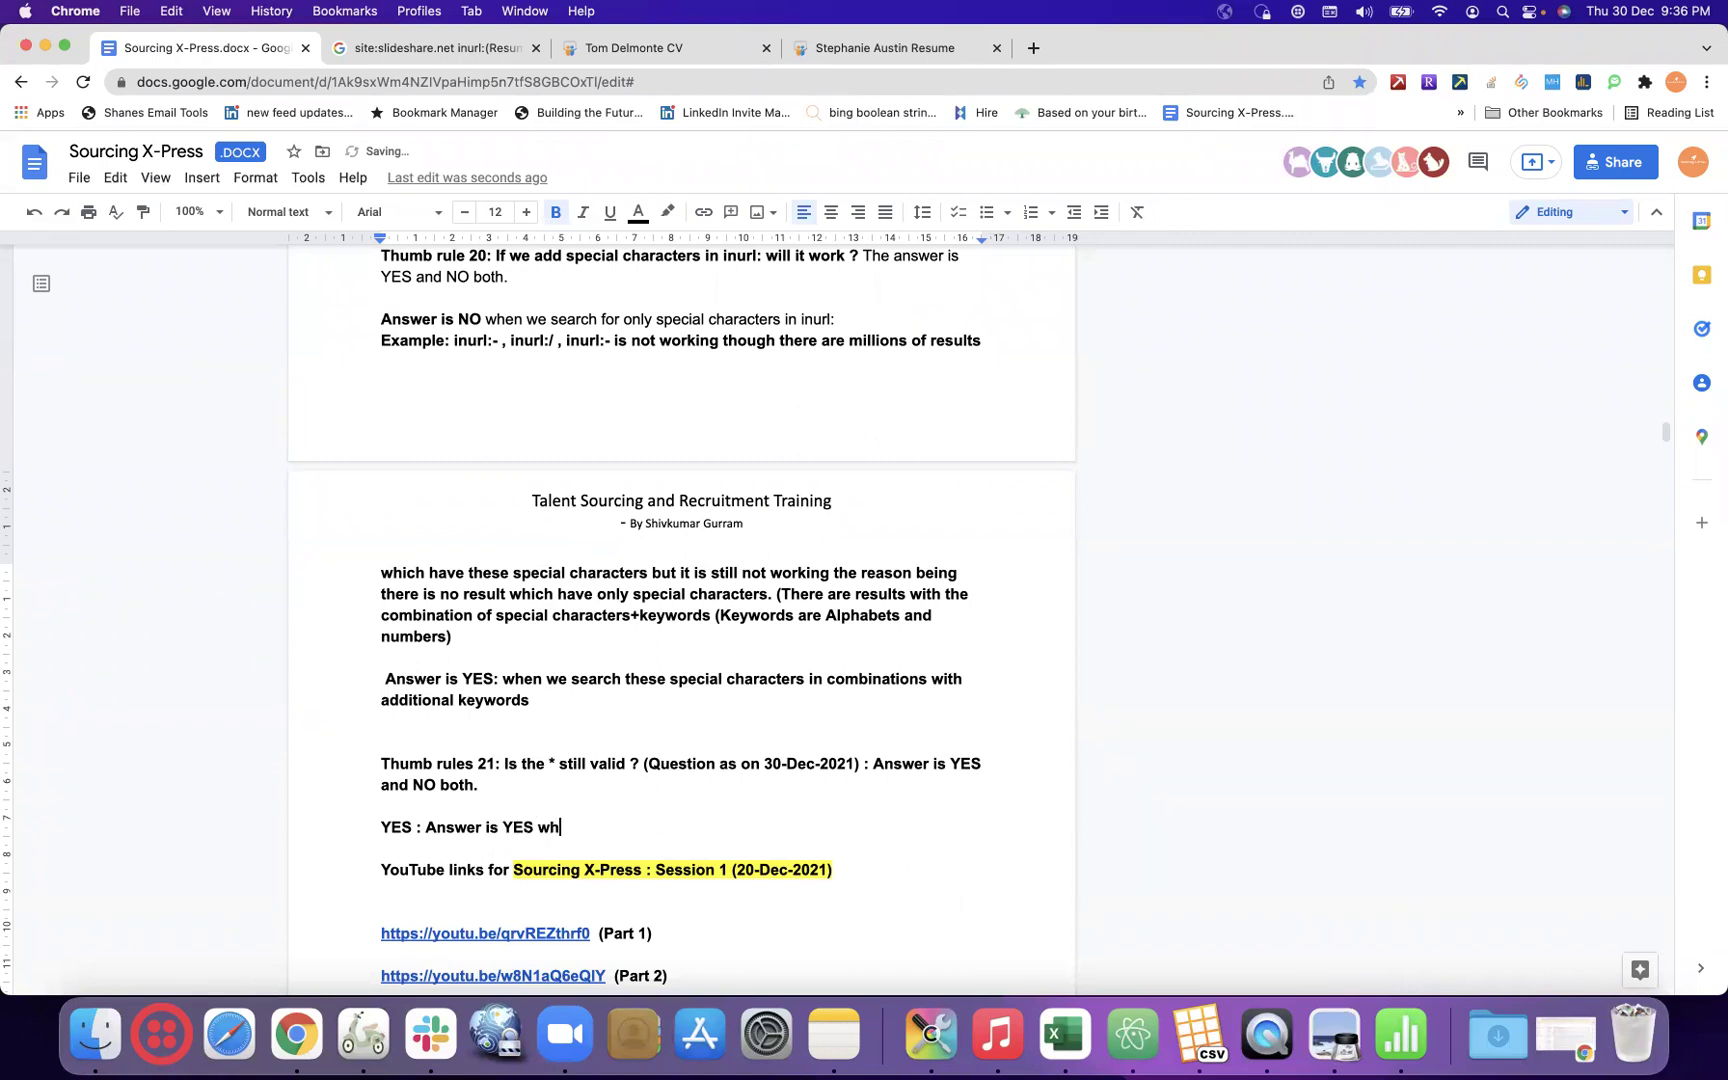
type("en we are using it")
key("BackSpace")
type("t")
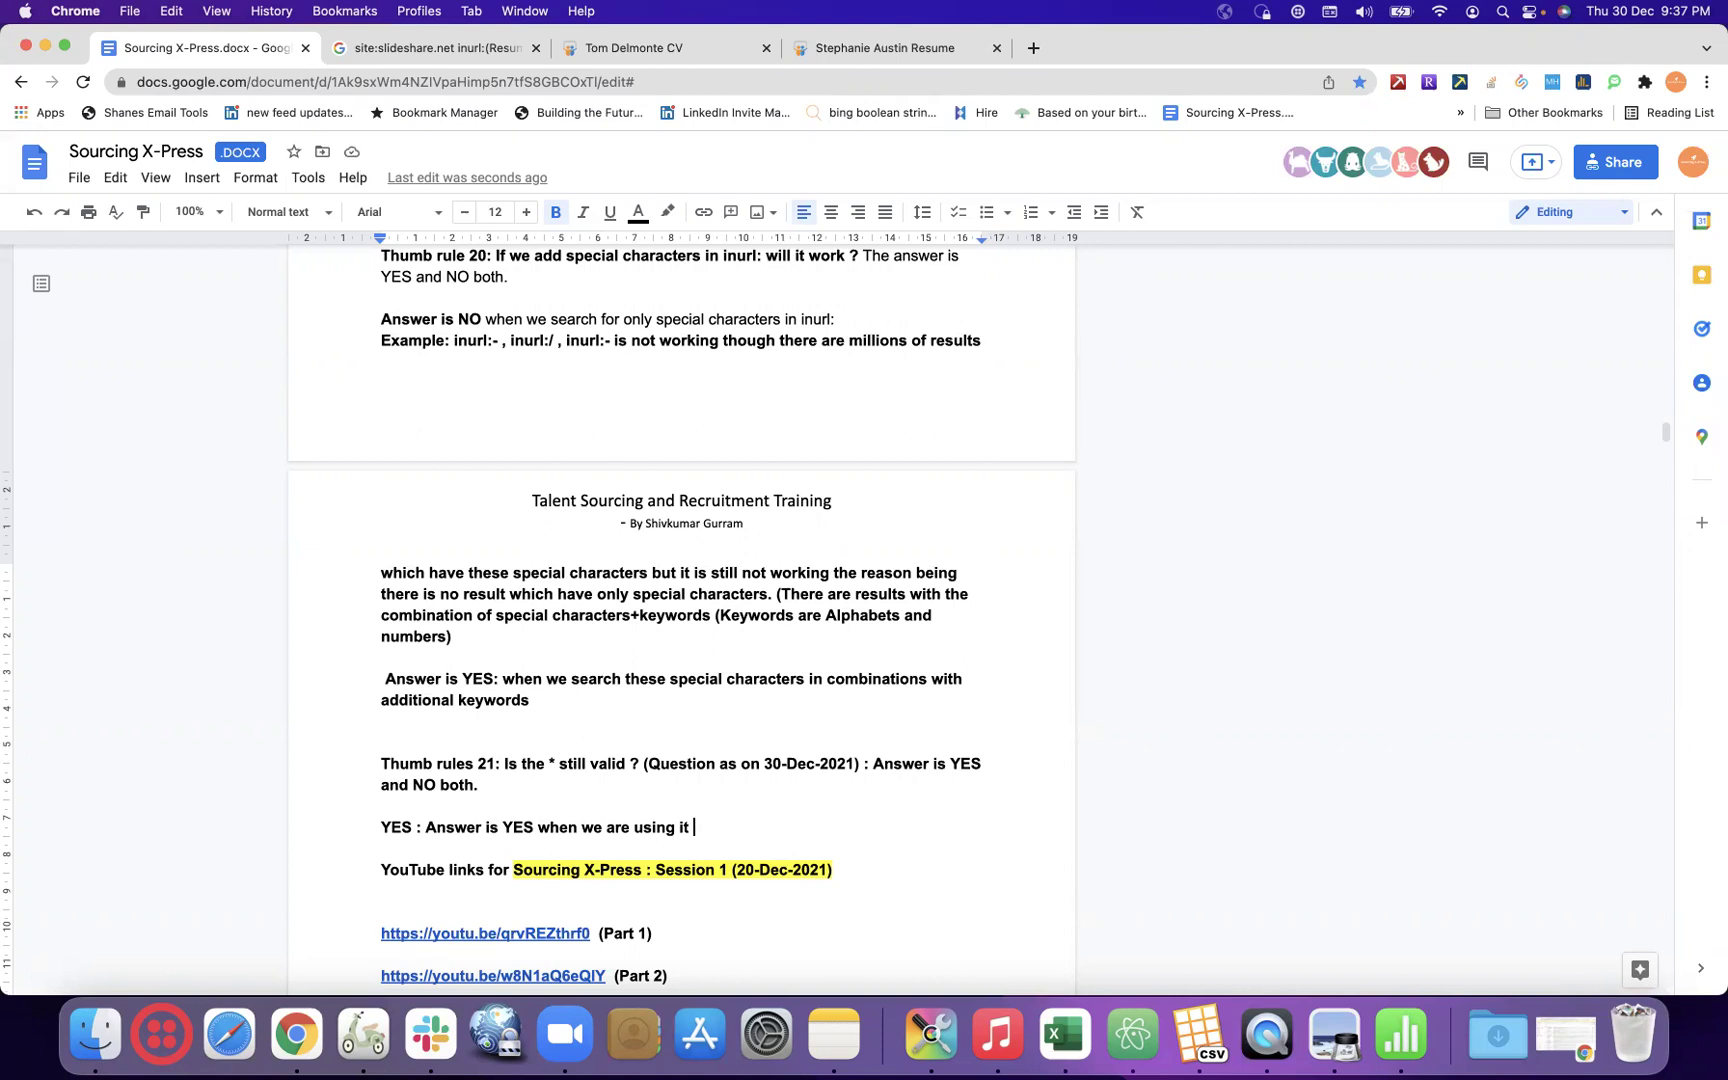
type("in")
- Copy a pair of straight quotation marks, " ", from a new browser tab and paste it at the end of the YES explanation, followed by a line break
left_click(1034, 48)
type("\"")
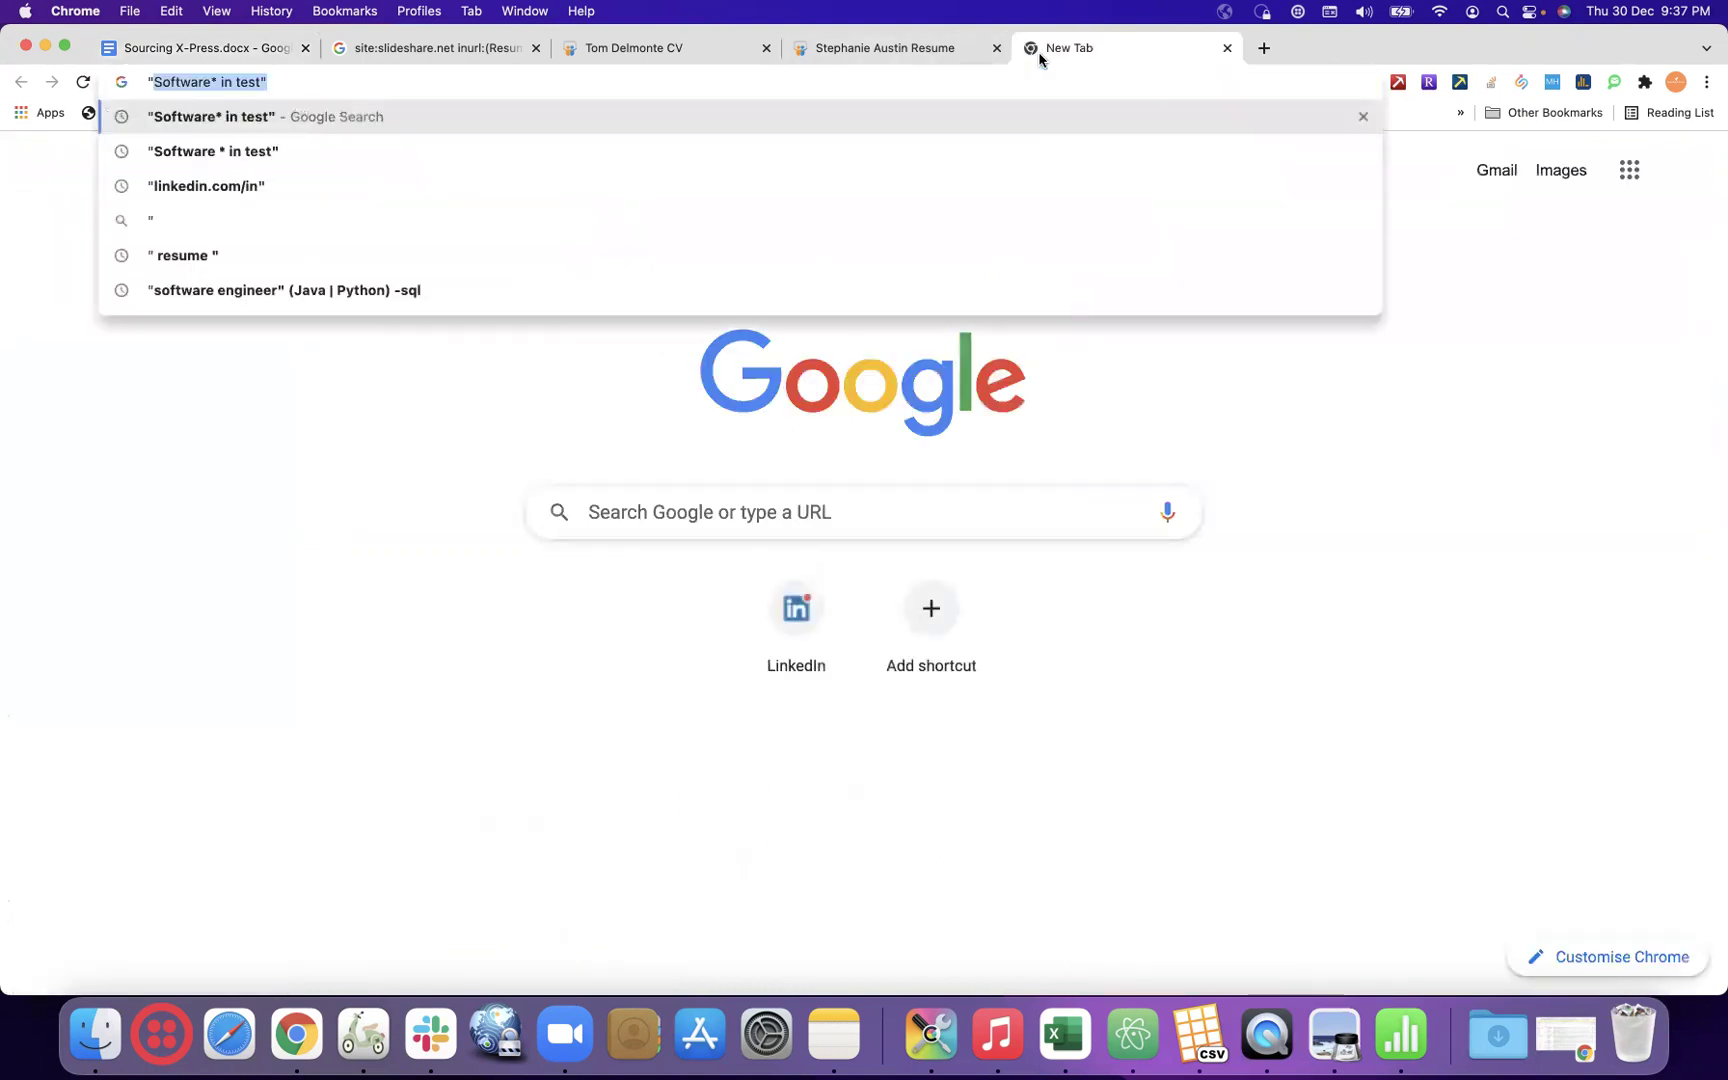
key("BackSpace")
type("\"")
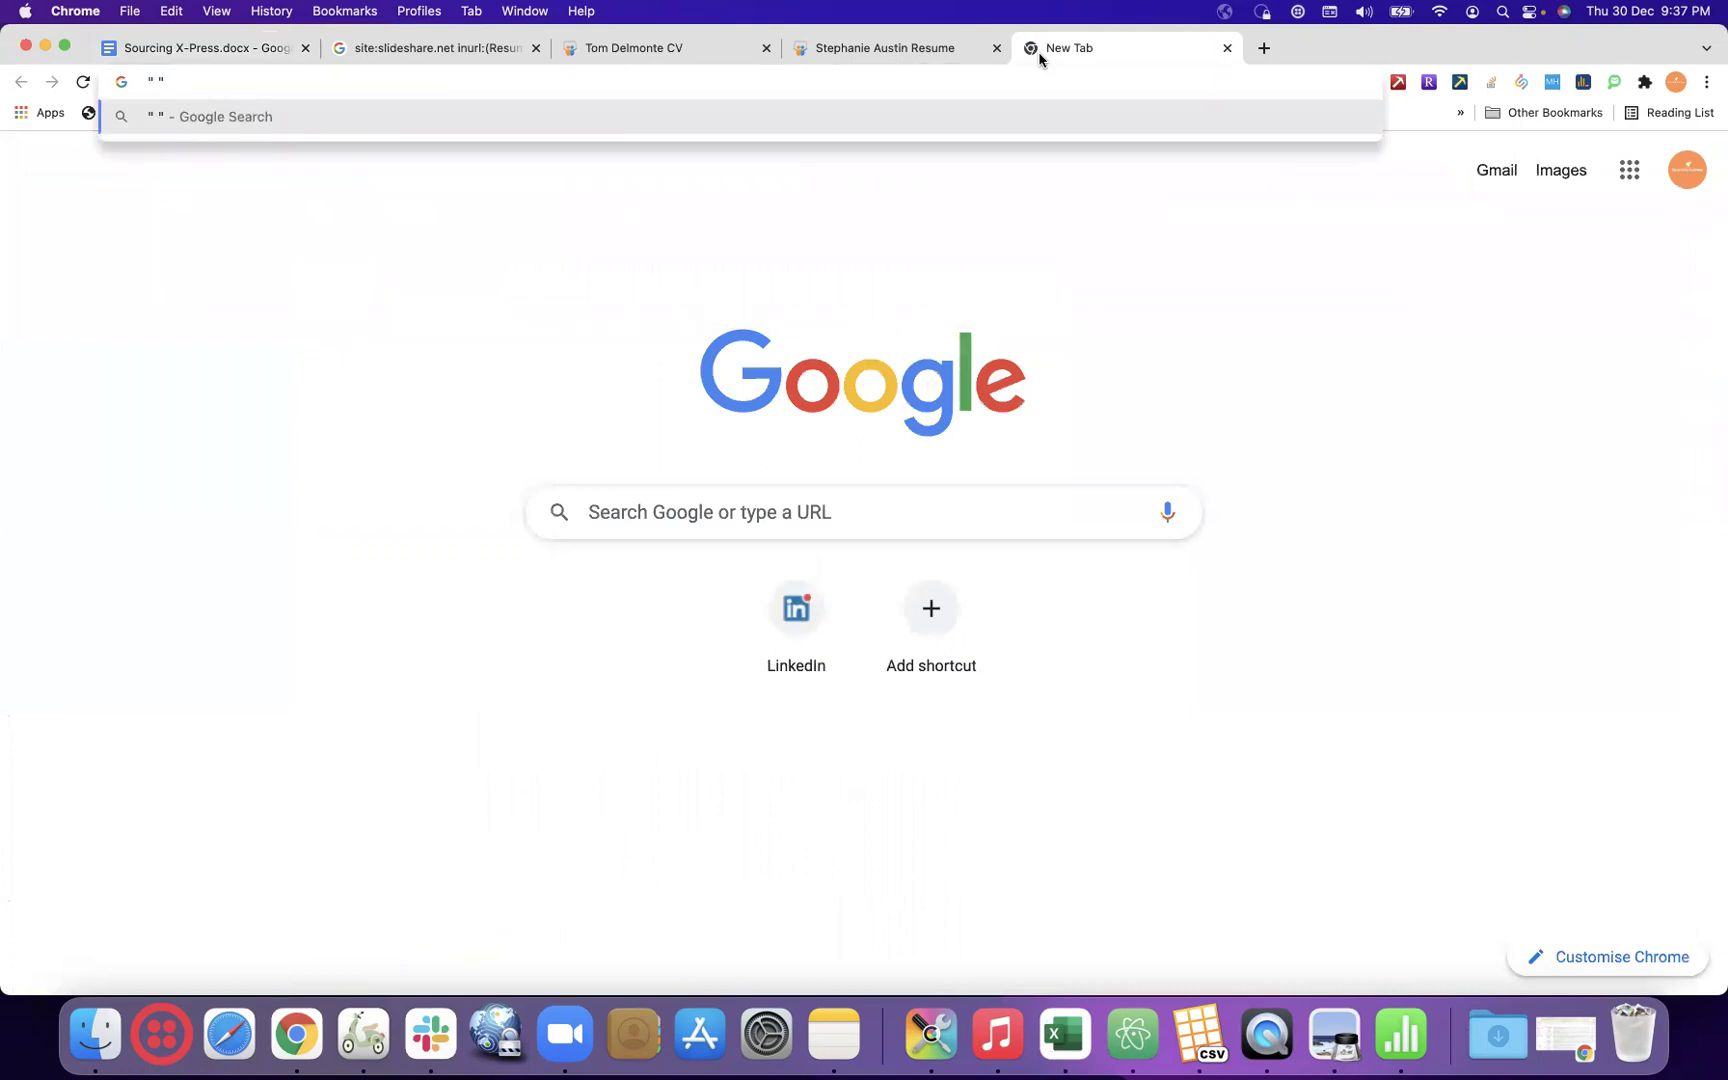
key("super+a")
key("super+c")
left_click(222, 47)
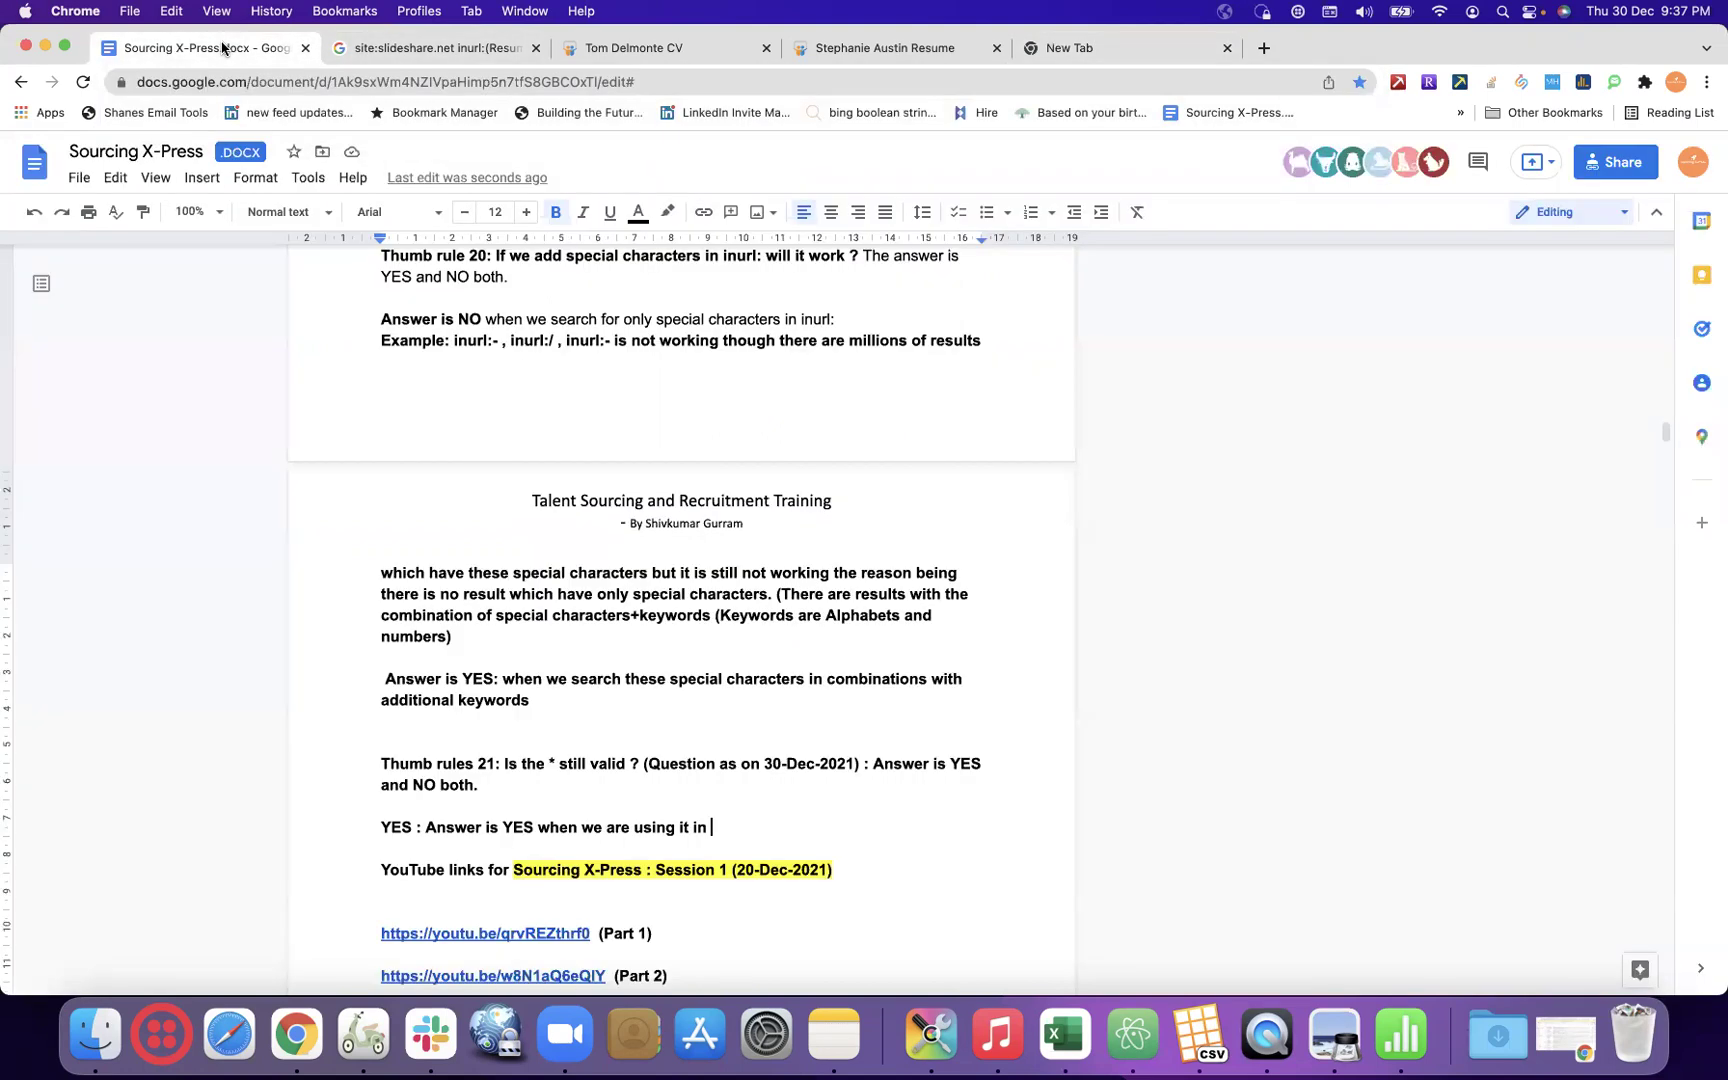
key("super+v")
key("Return")
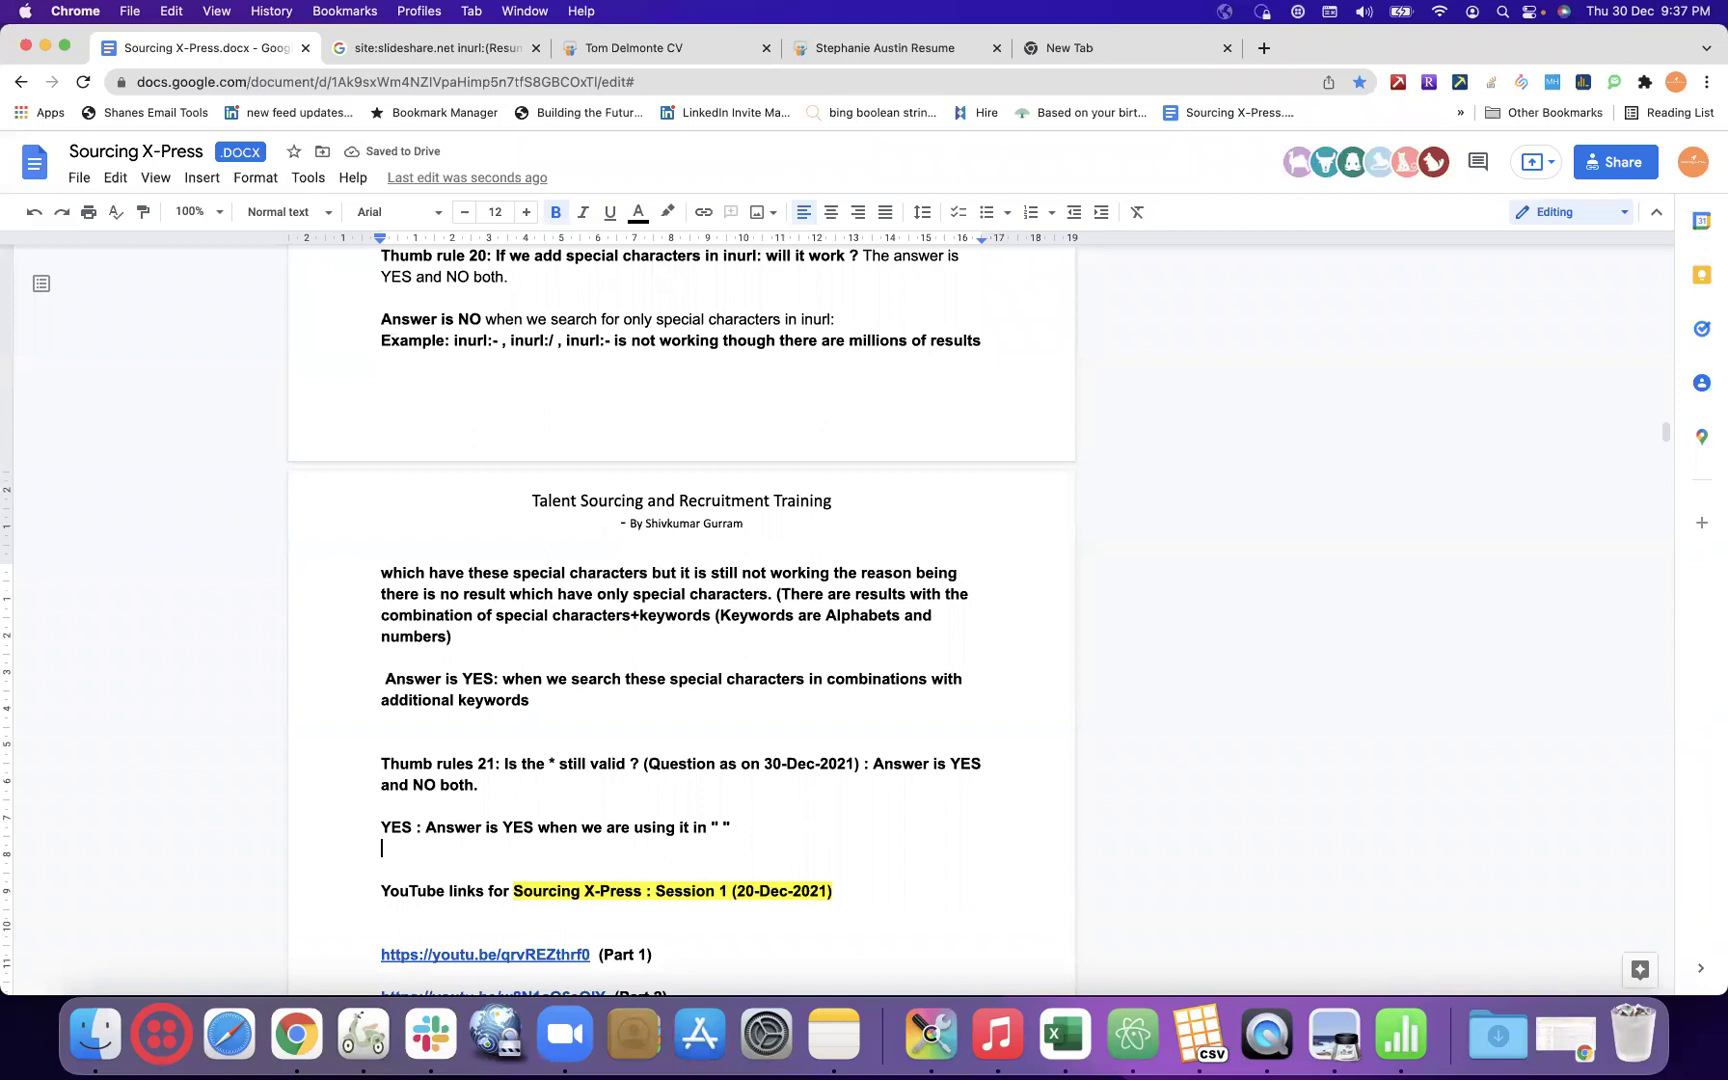
- Run a Google search for the unquoted term test* in another new browser tab
left_click(437, 49)
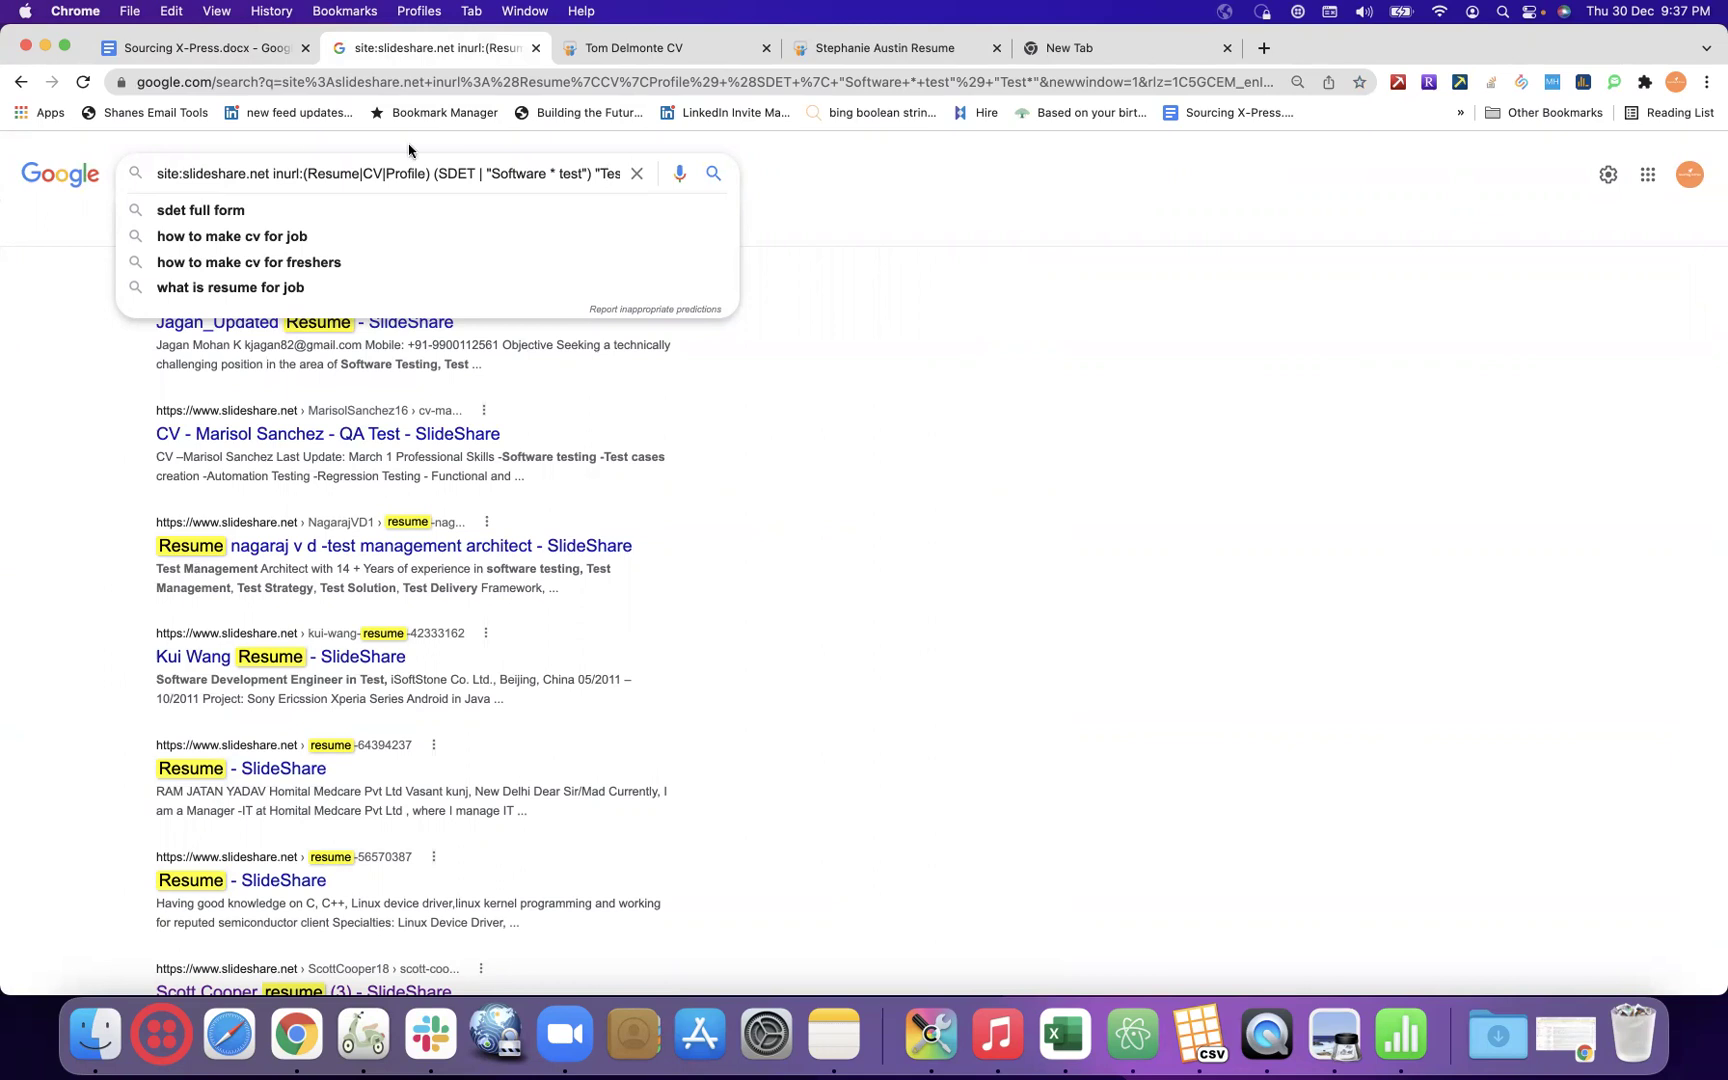
left_click(1264, 48)
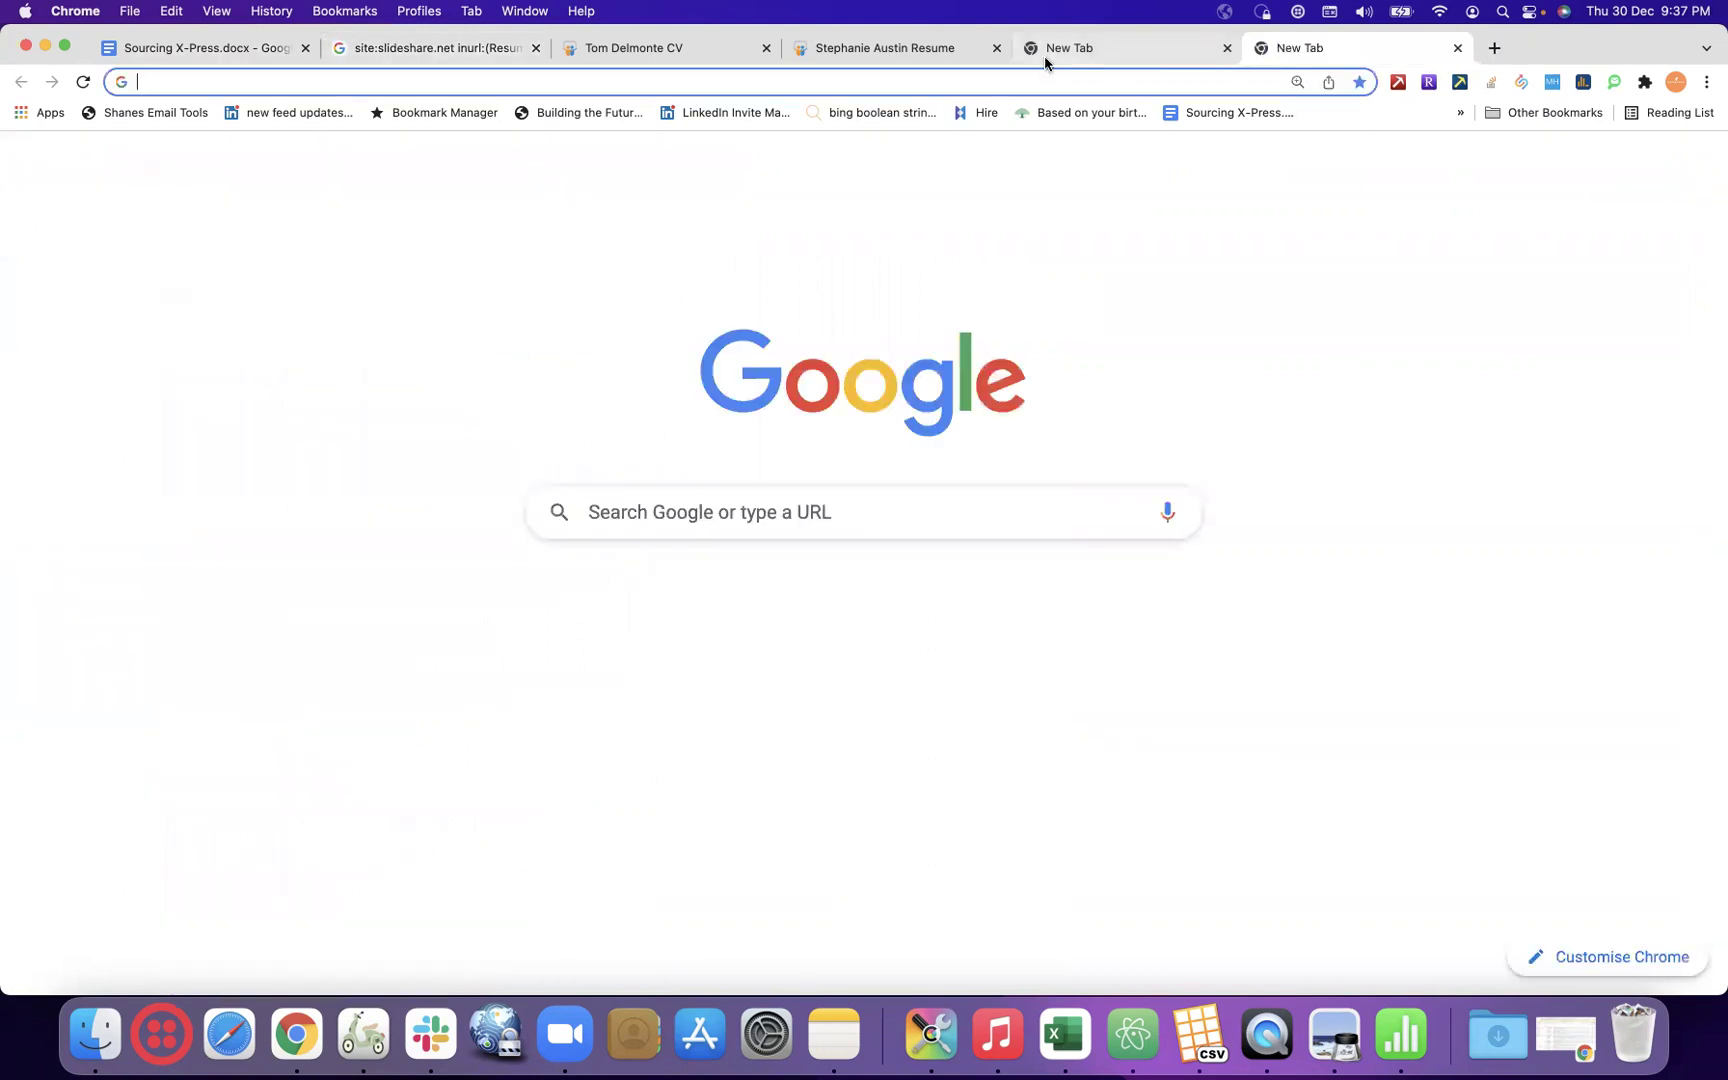
left_click(1043, 60)
left_click(1296, 50)
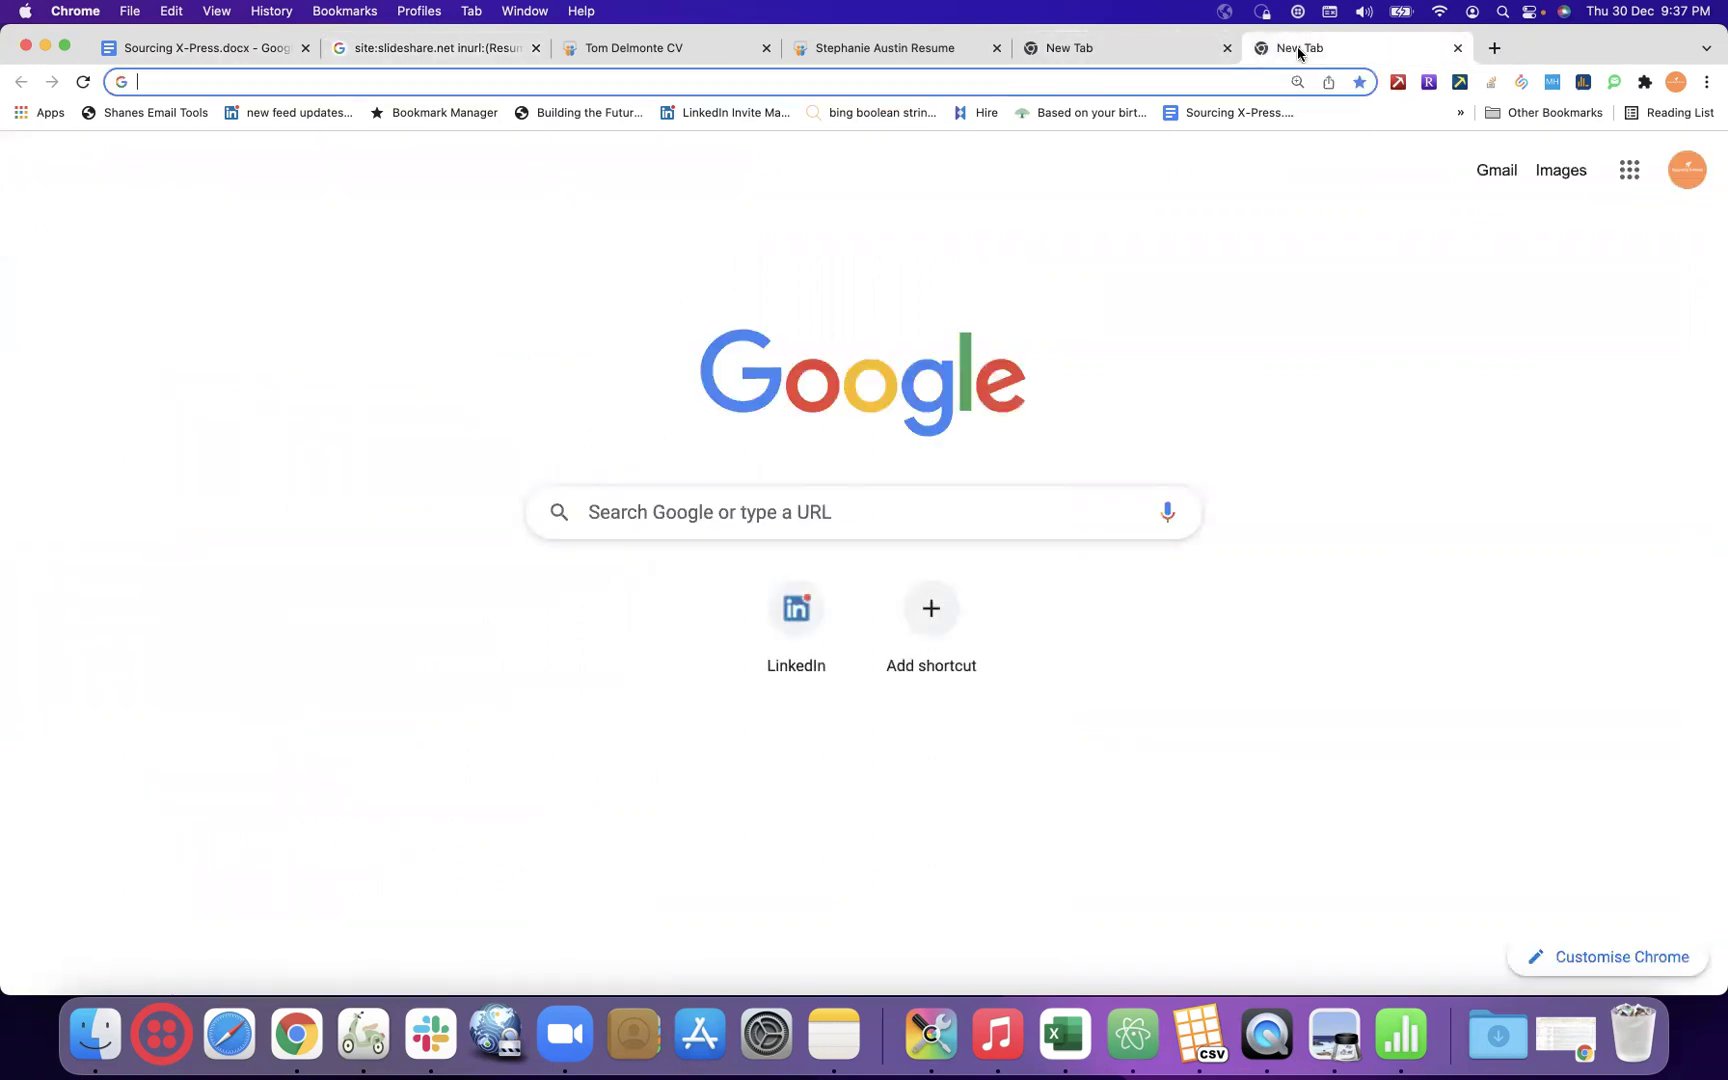
type("test*")
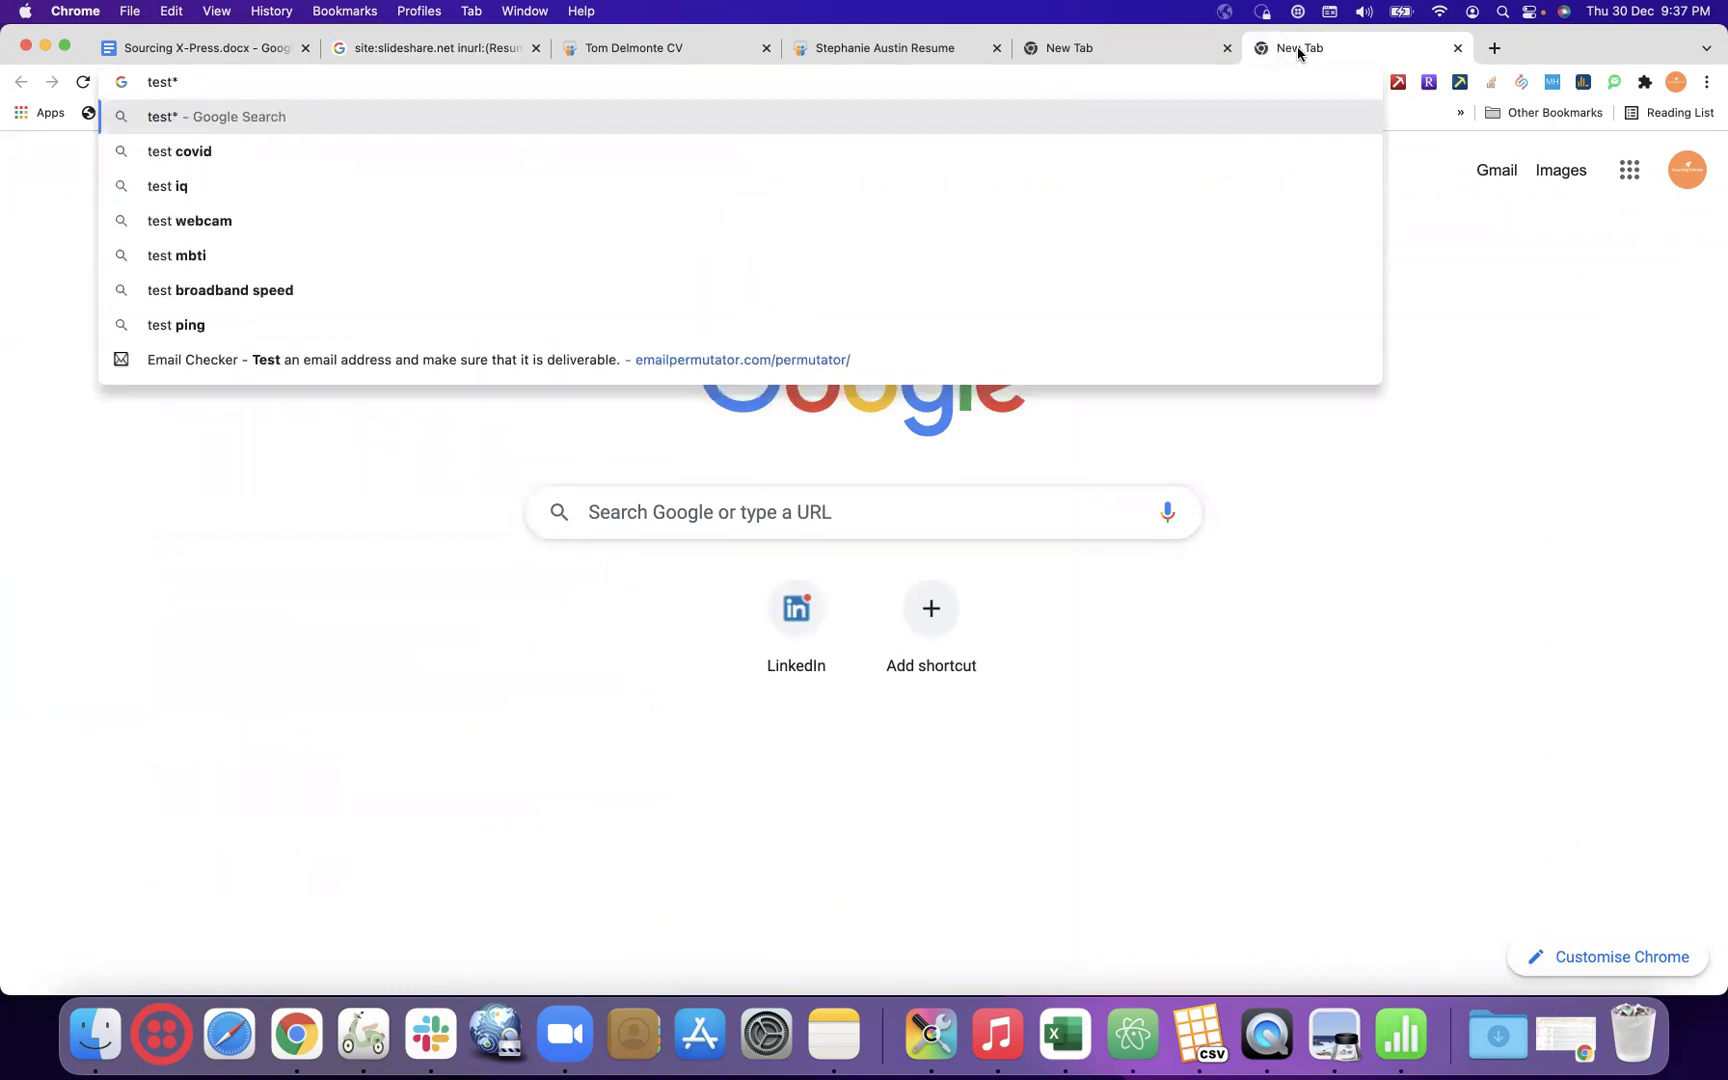
key("Return")
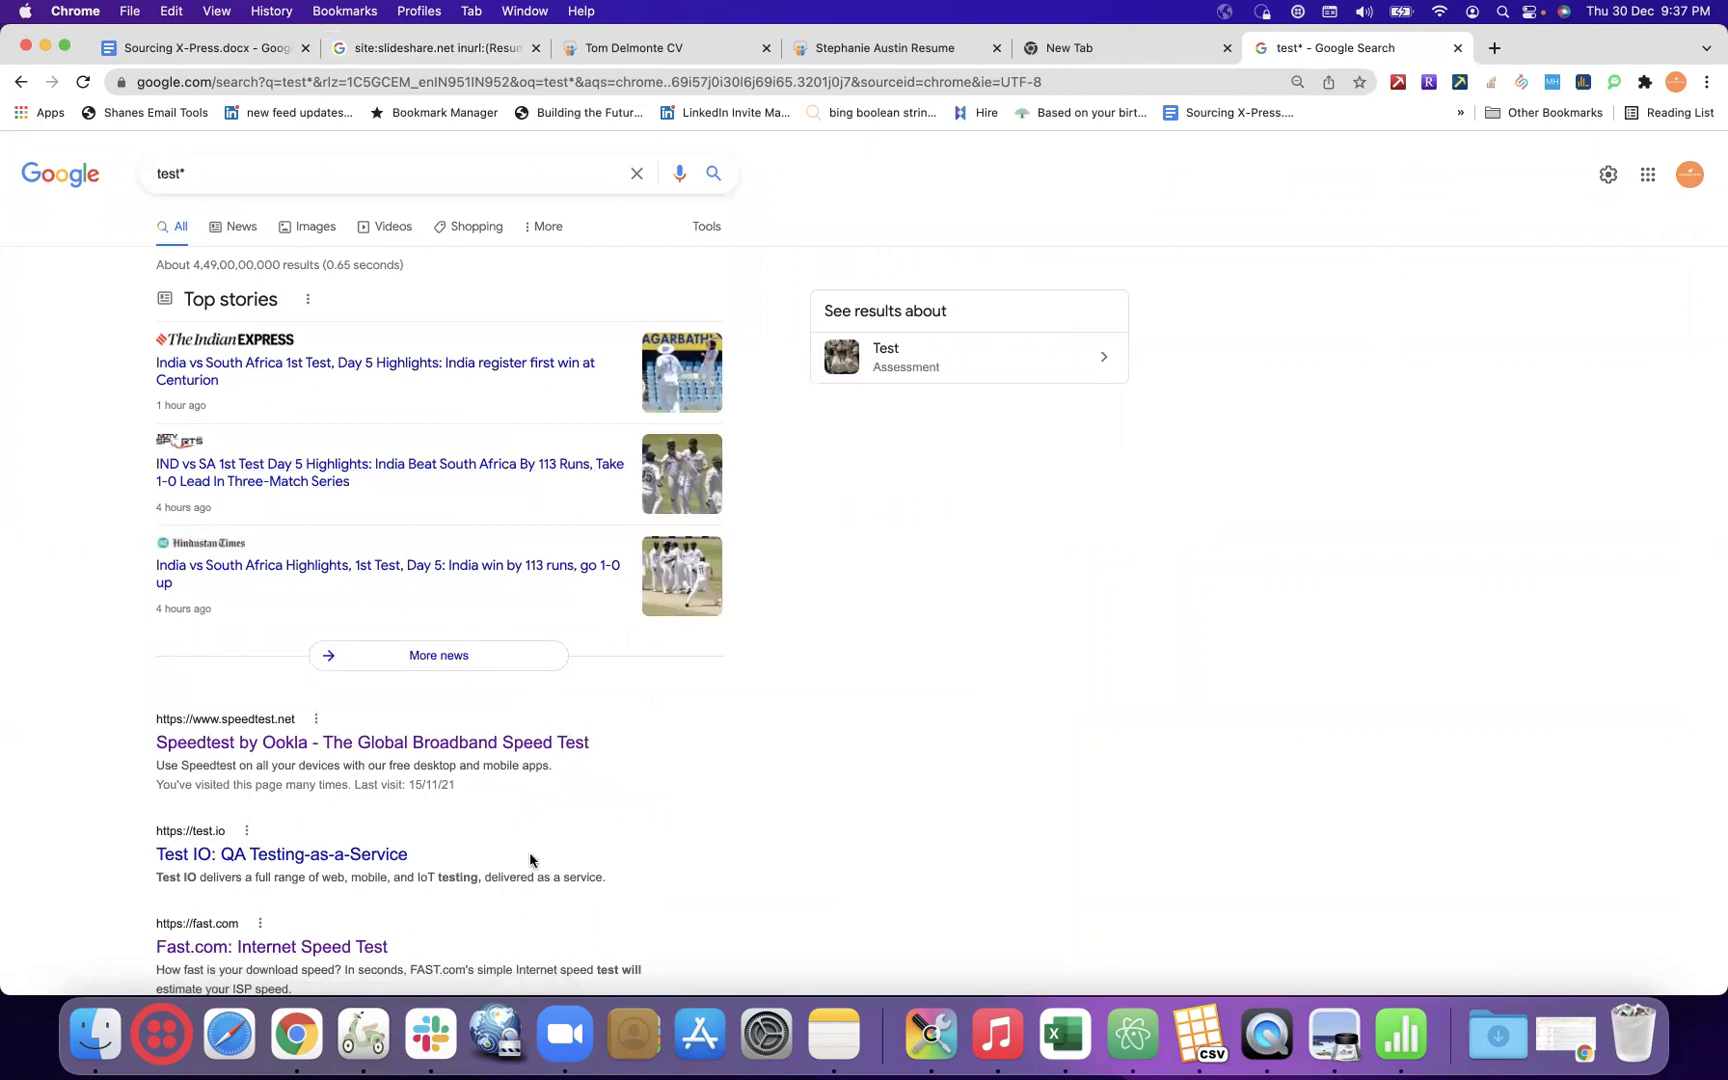
- Examine which variants of the word match in the test* results, highlighting "testing" in the Test IO snippet
scroll(528, 760, "down", 5)
double_click(453, 632)
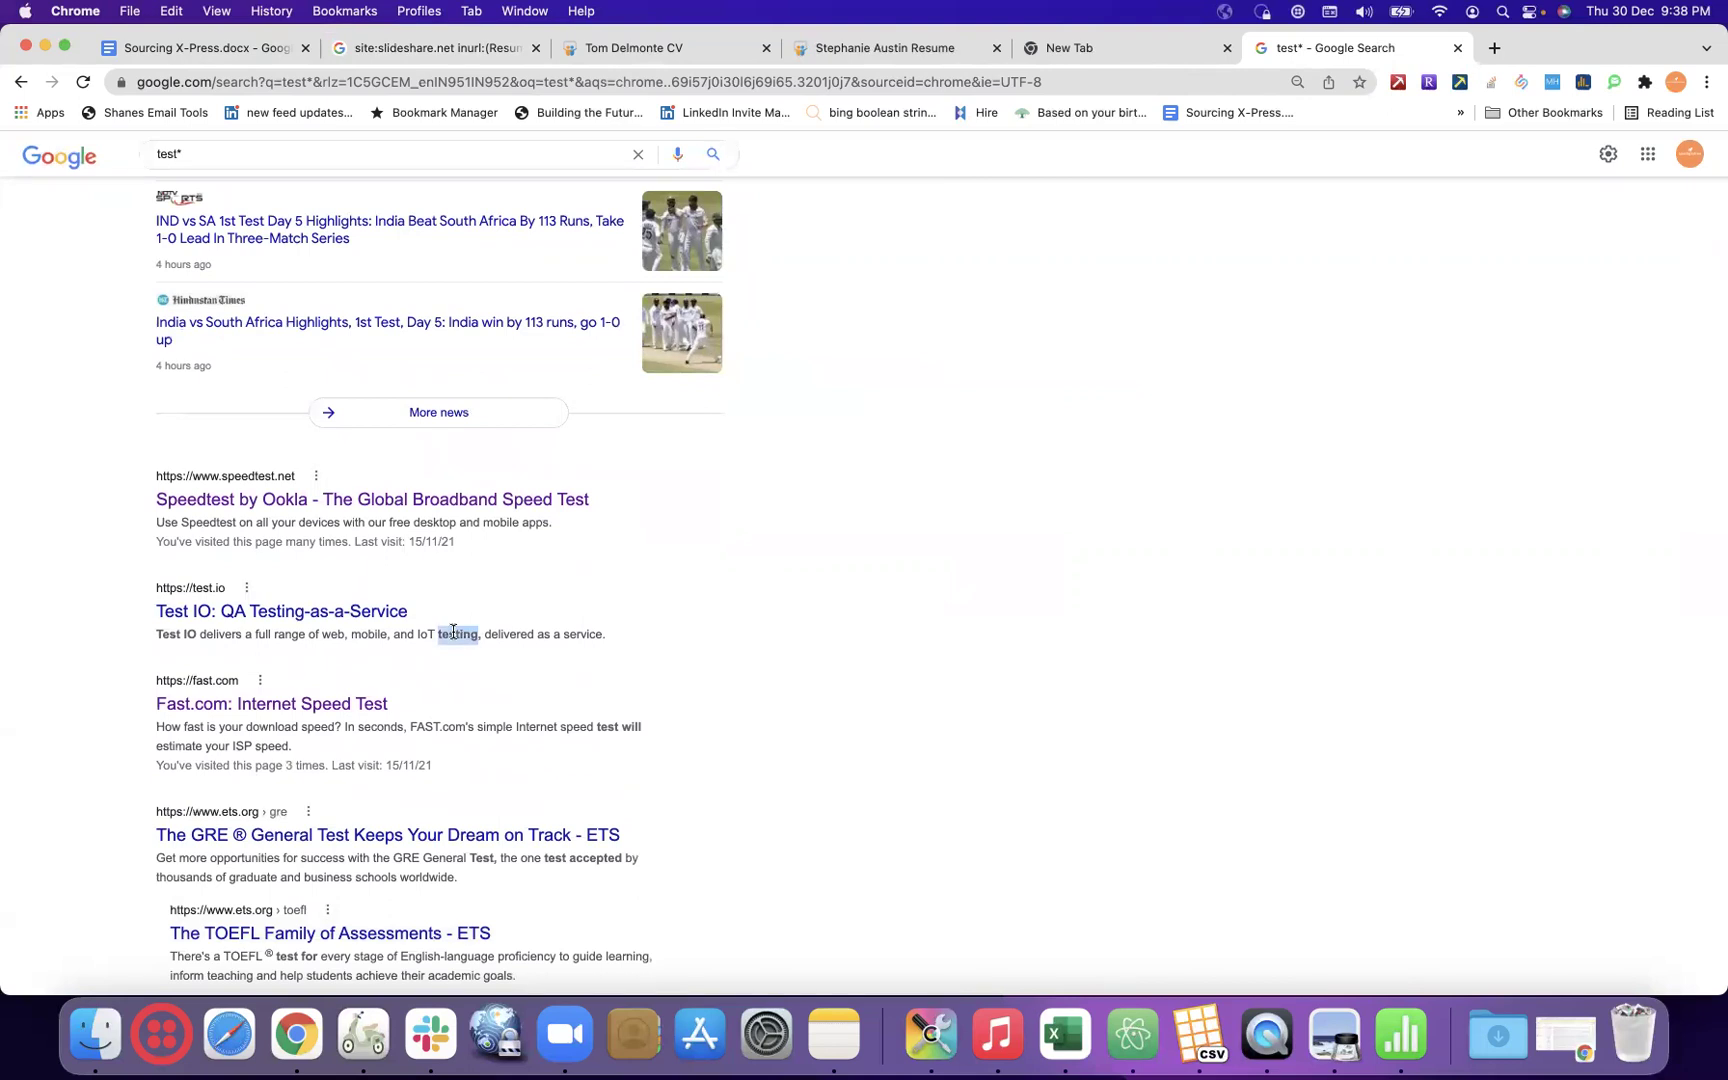
left_click(359, 152)
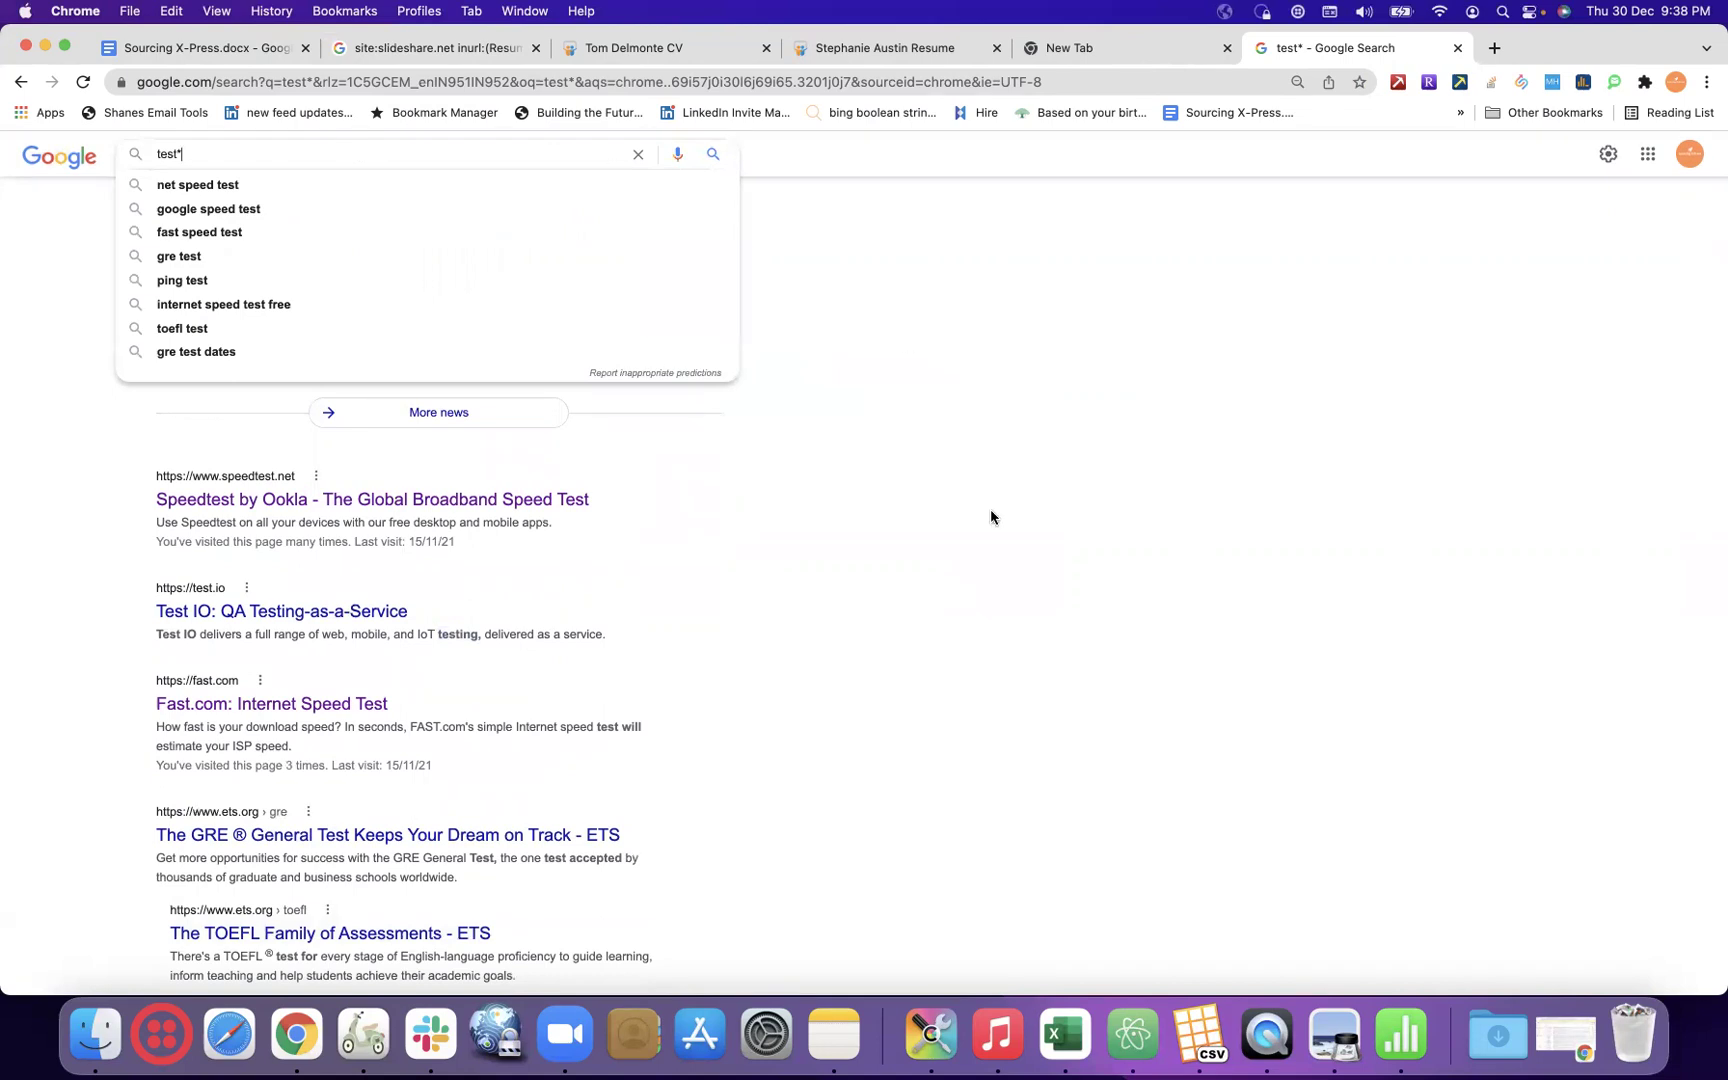
scroll(991, 517, "down", 5)
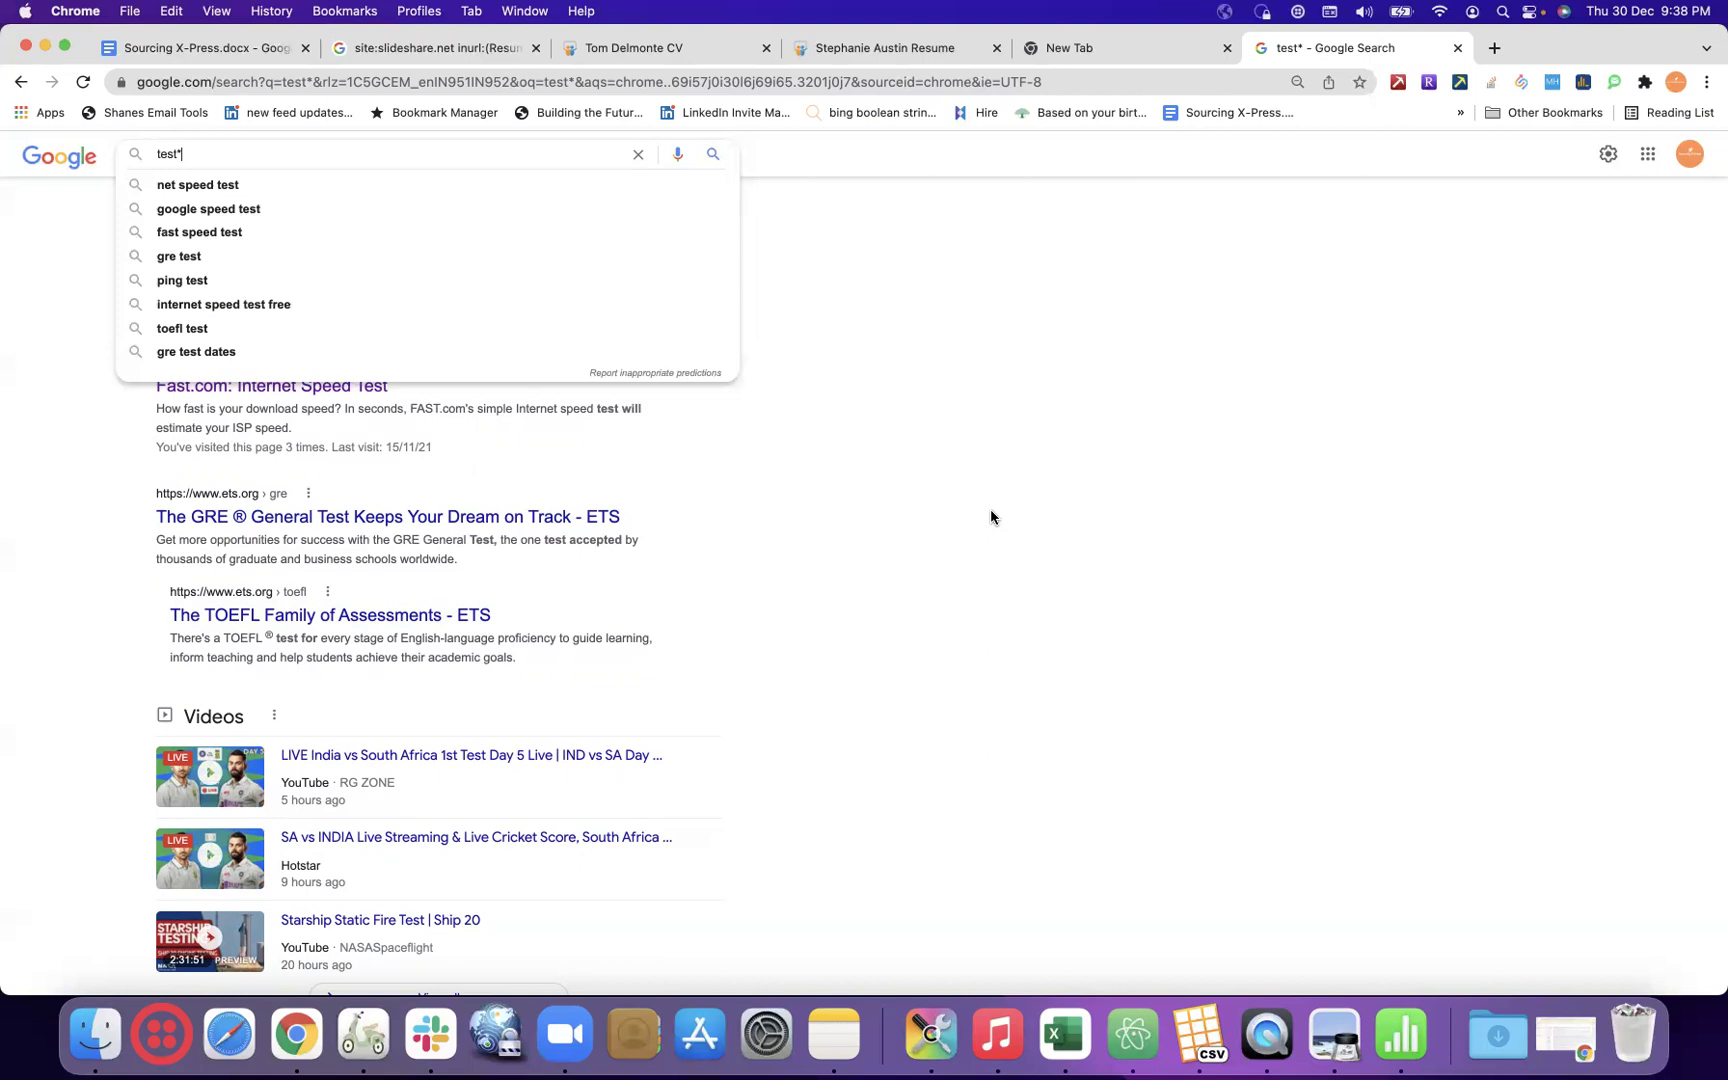
- Replace the test* query with the start of a LinkedIn profile search: site:linkedin.com/in intitle:(
left_click(851, 84)
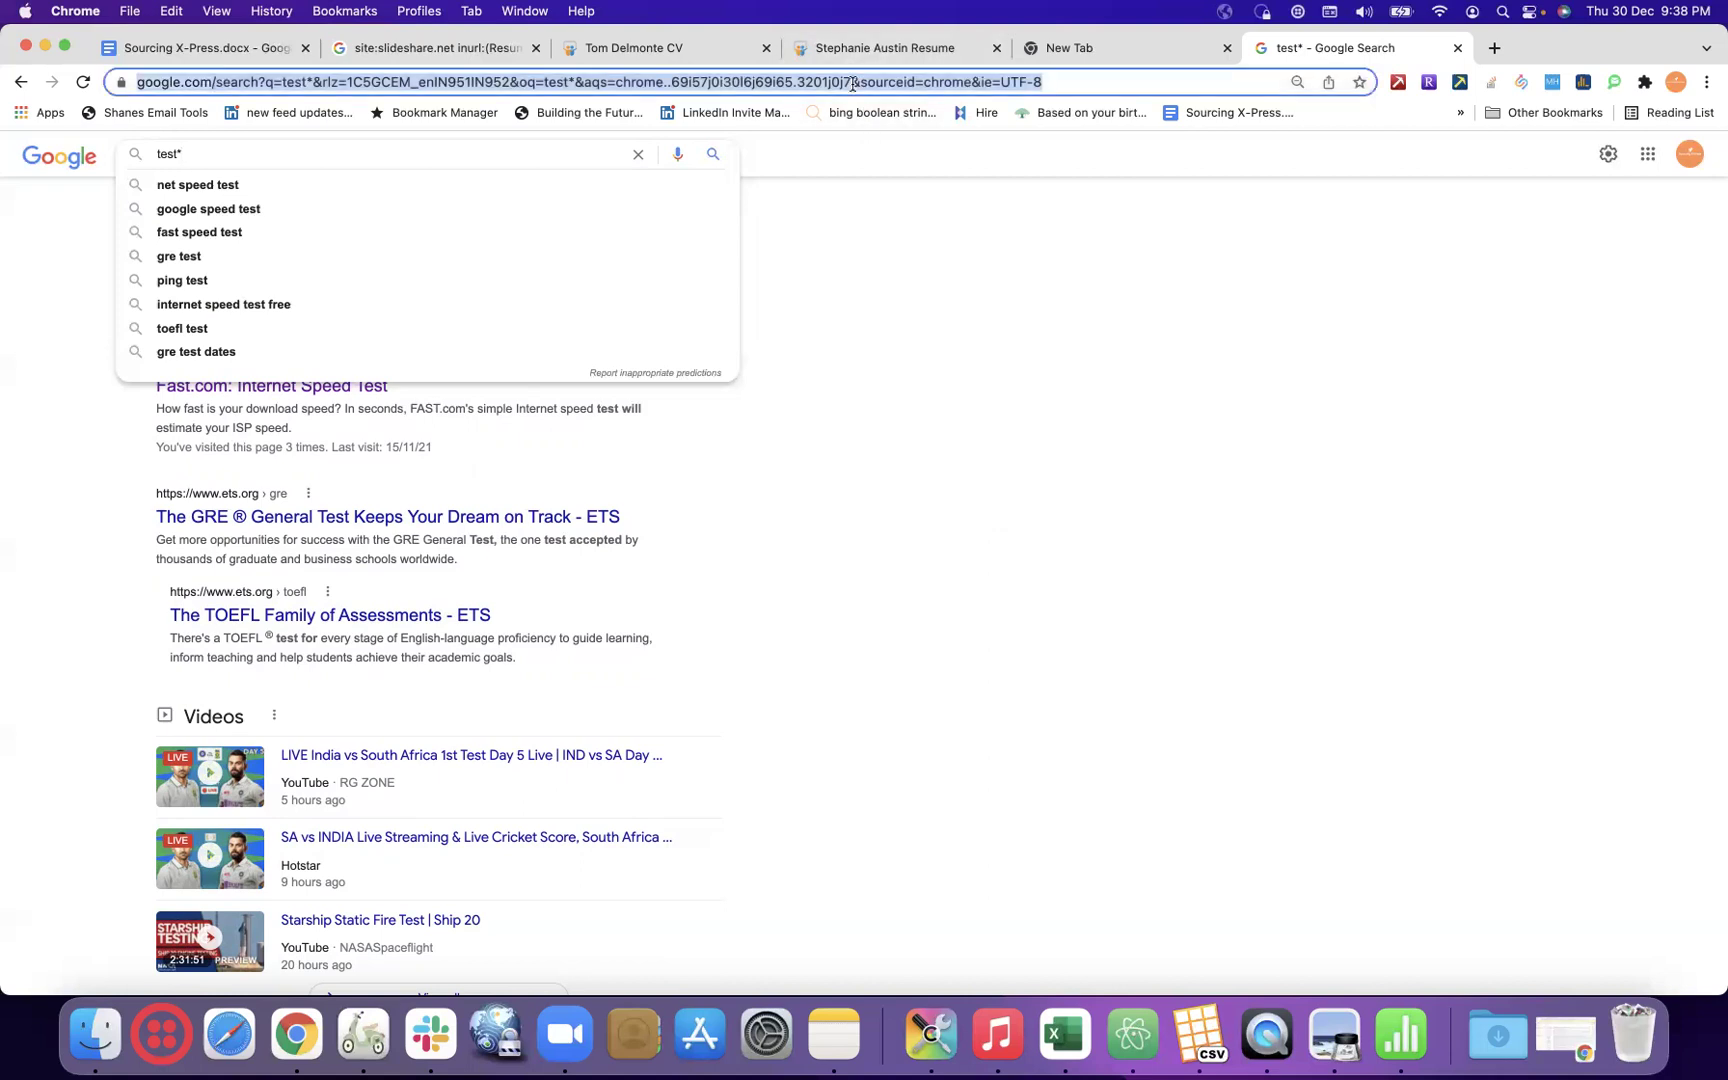
type("site")
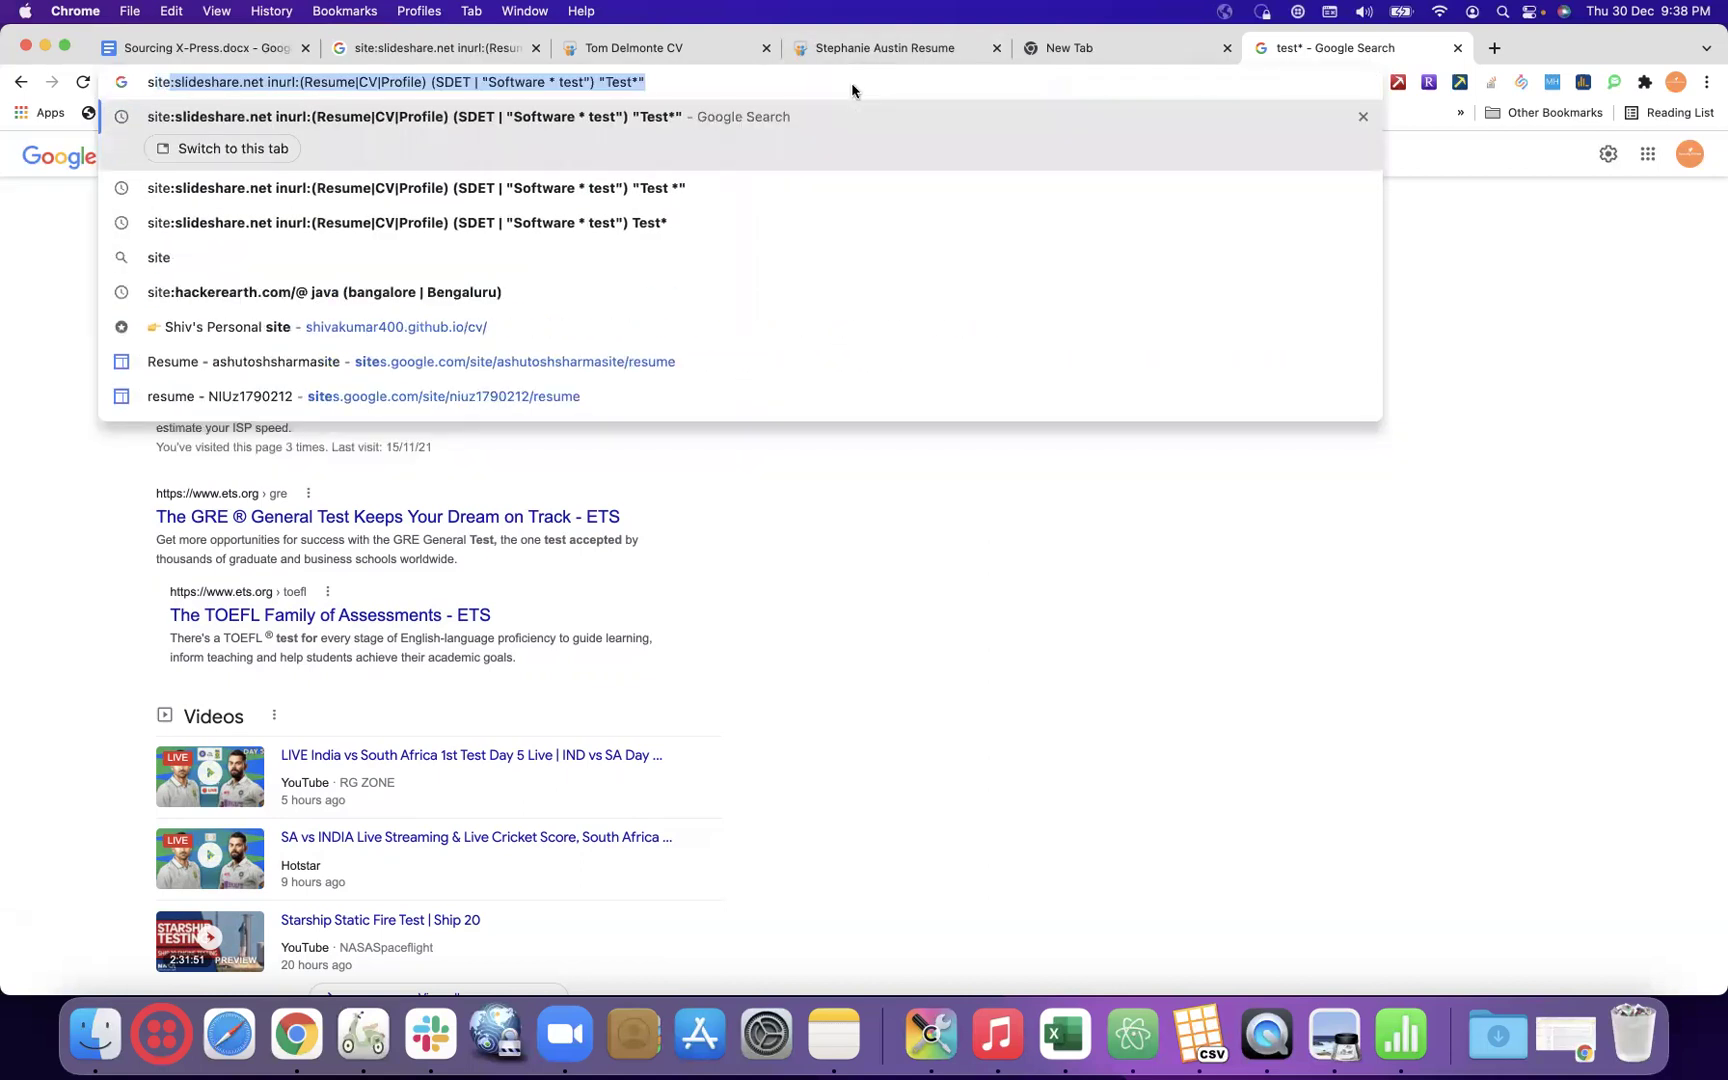
type(":link")
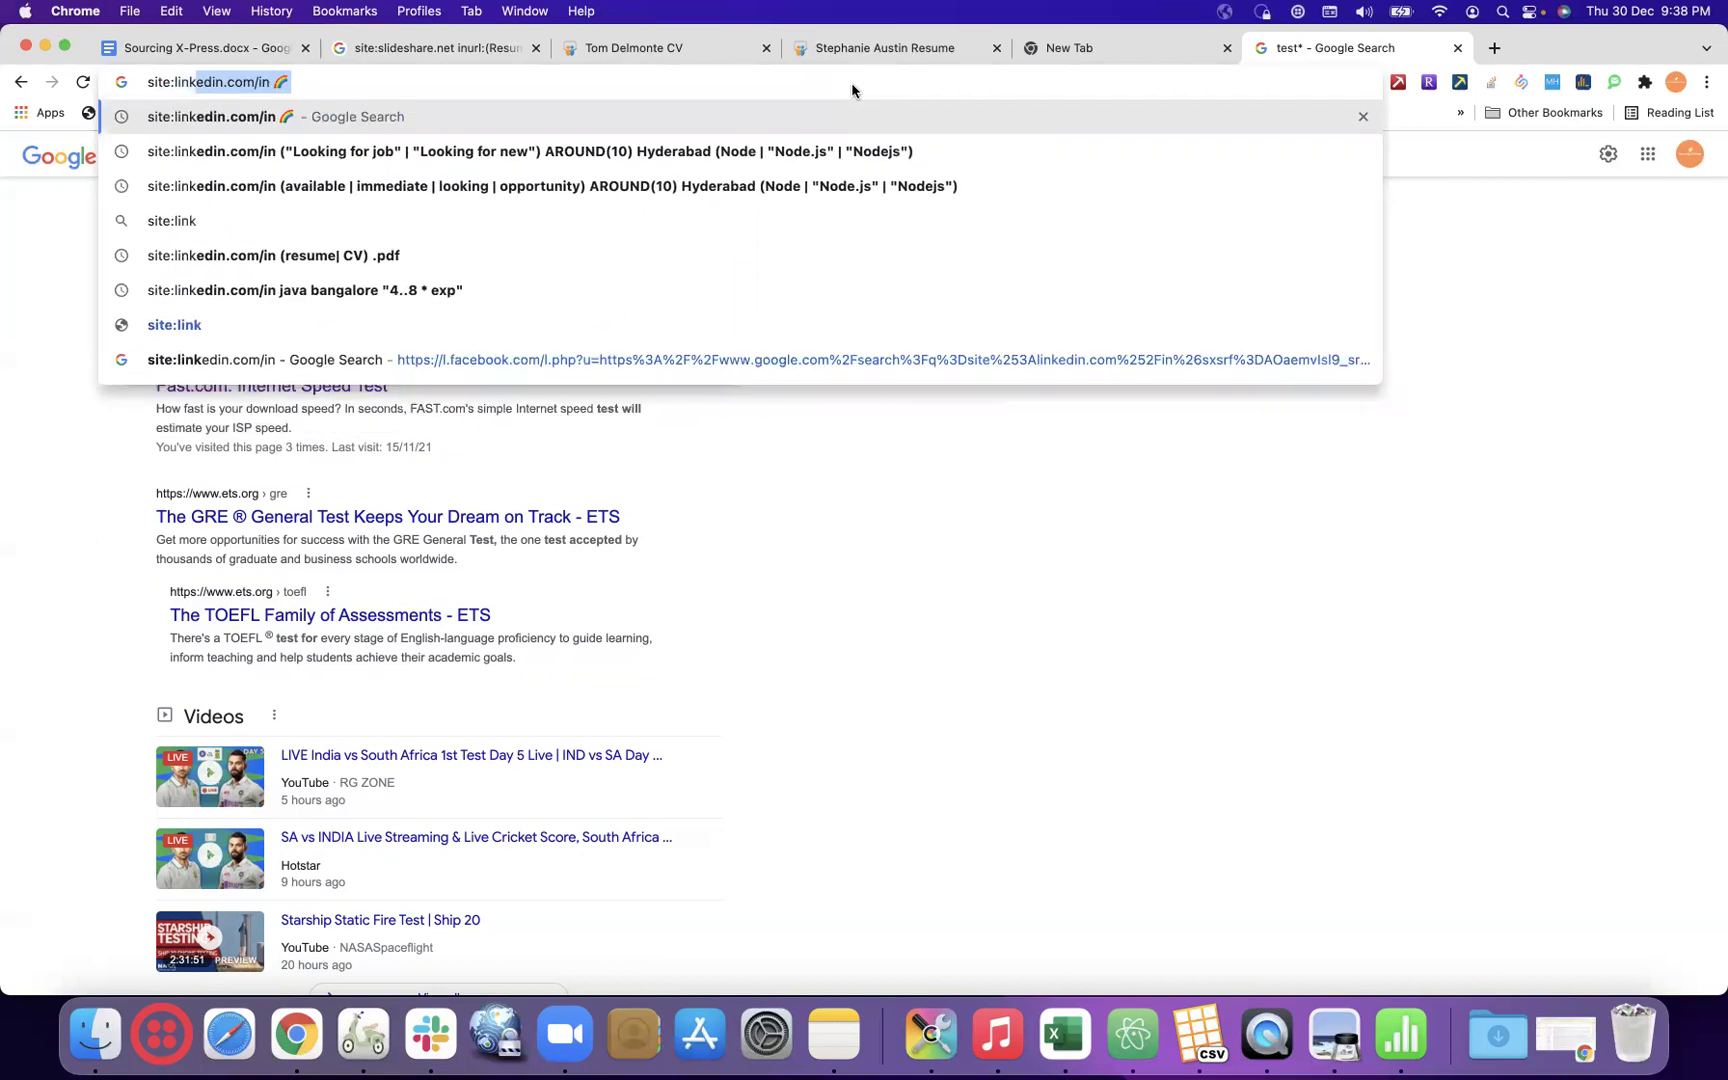
type("edin.co")
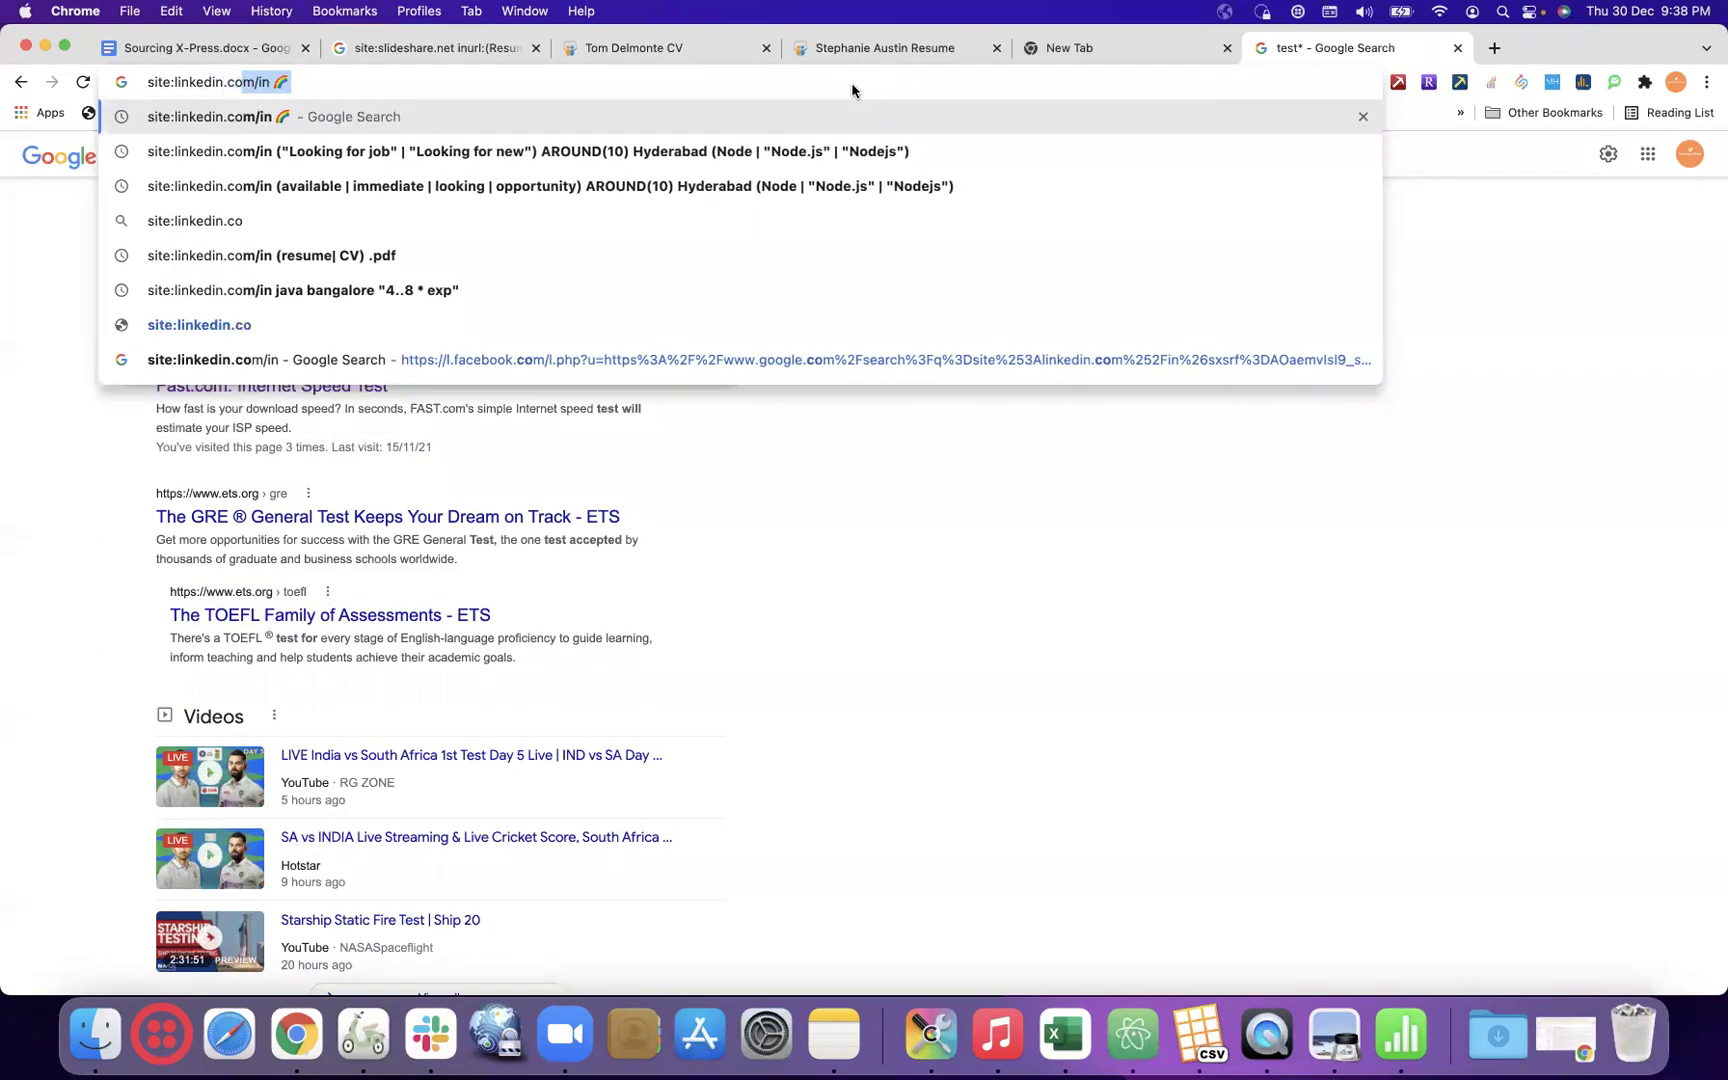
type("m/in")
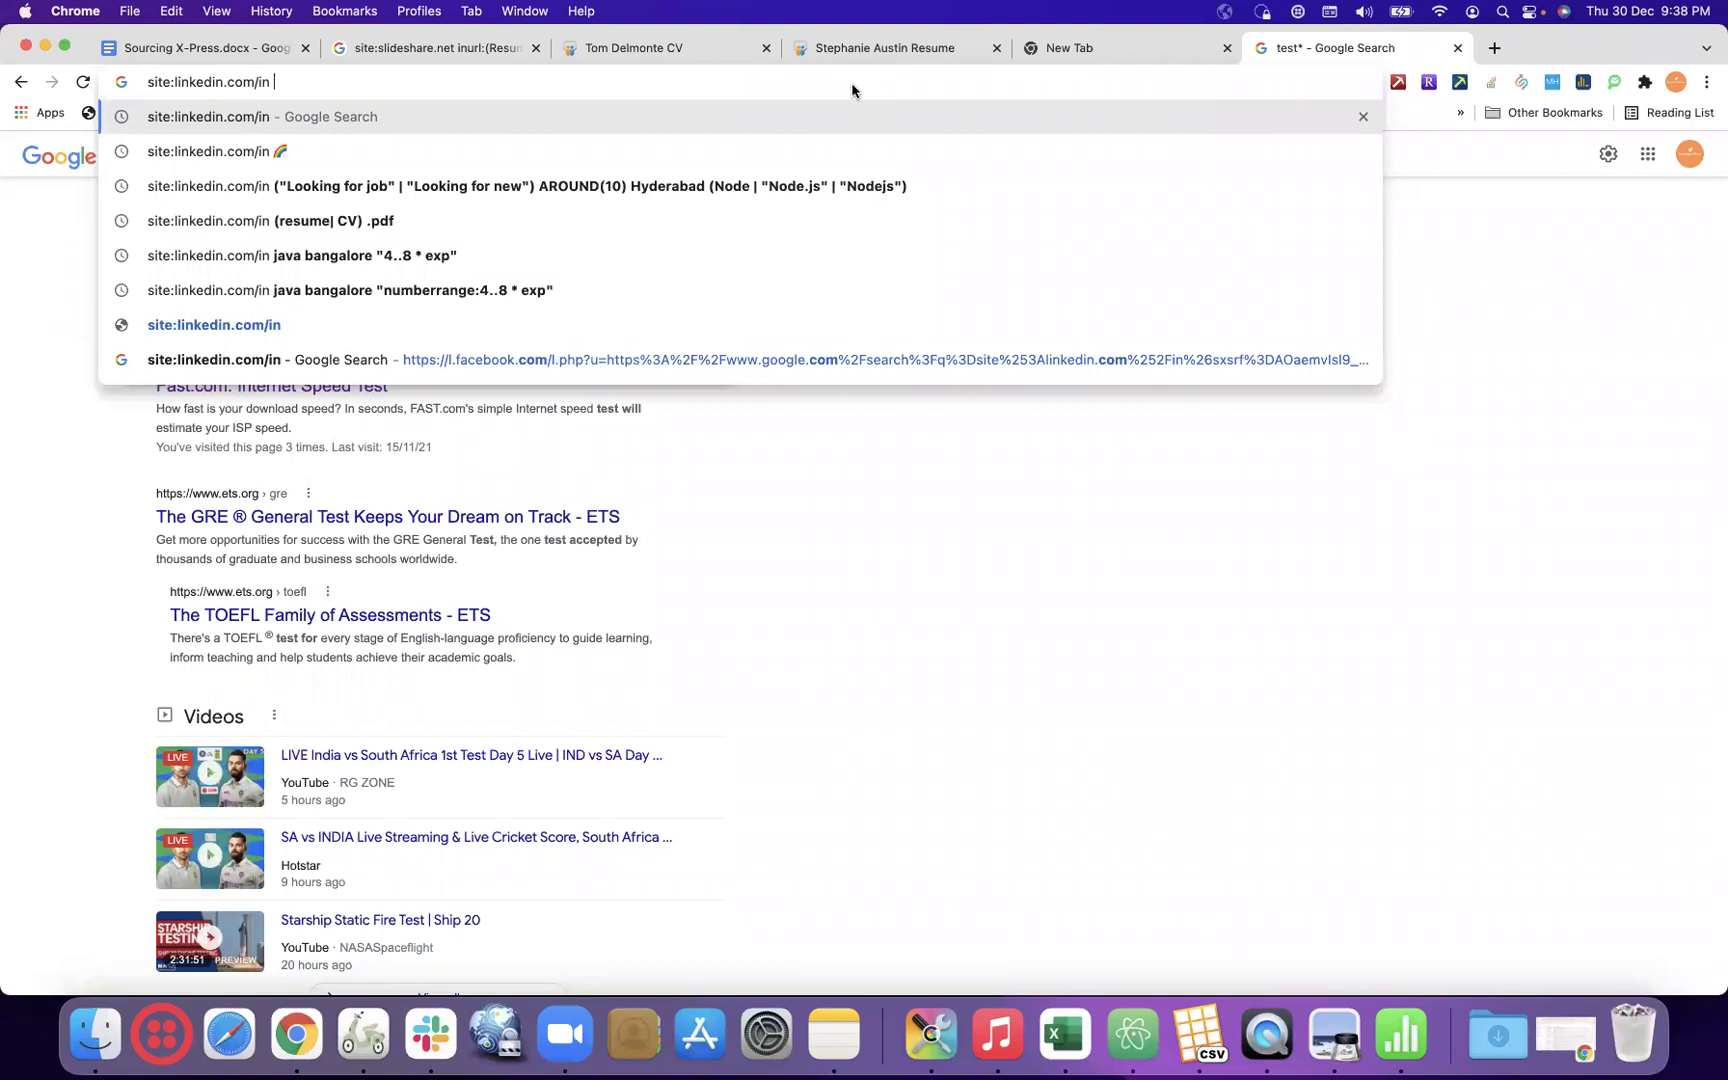
type("(")
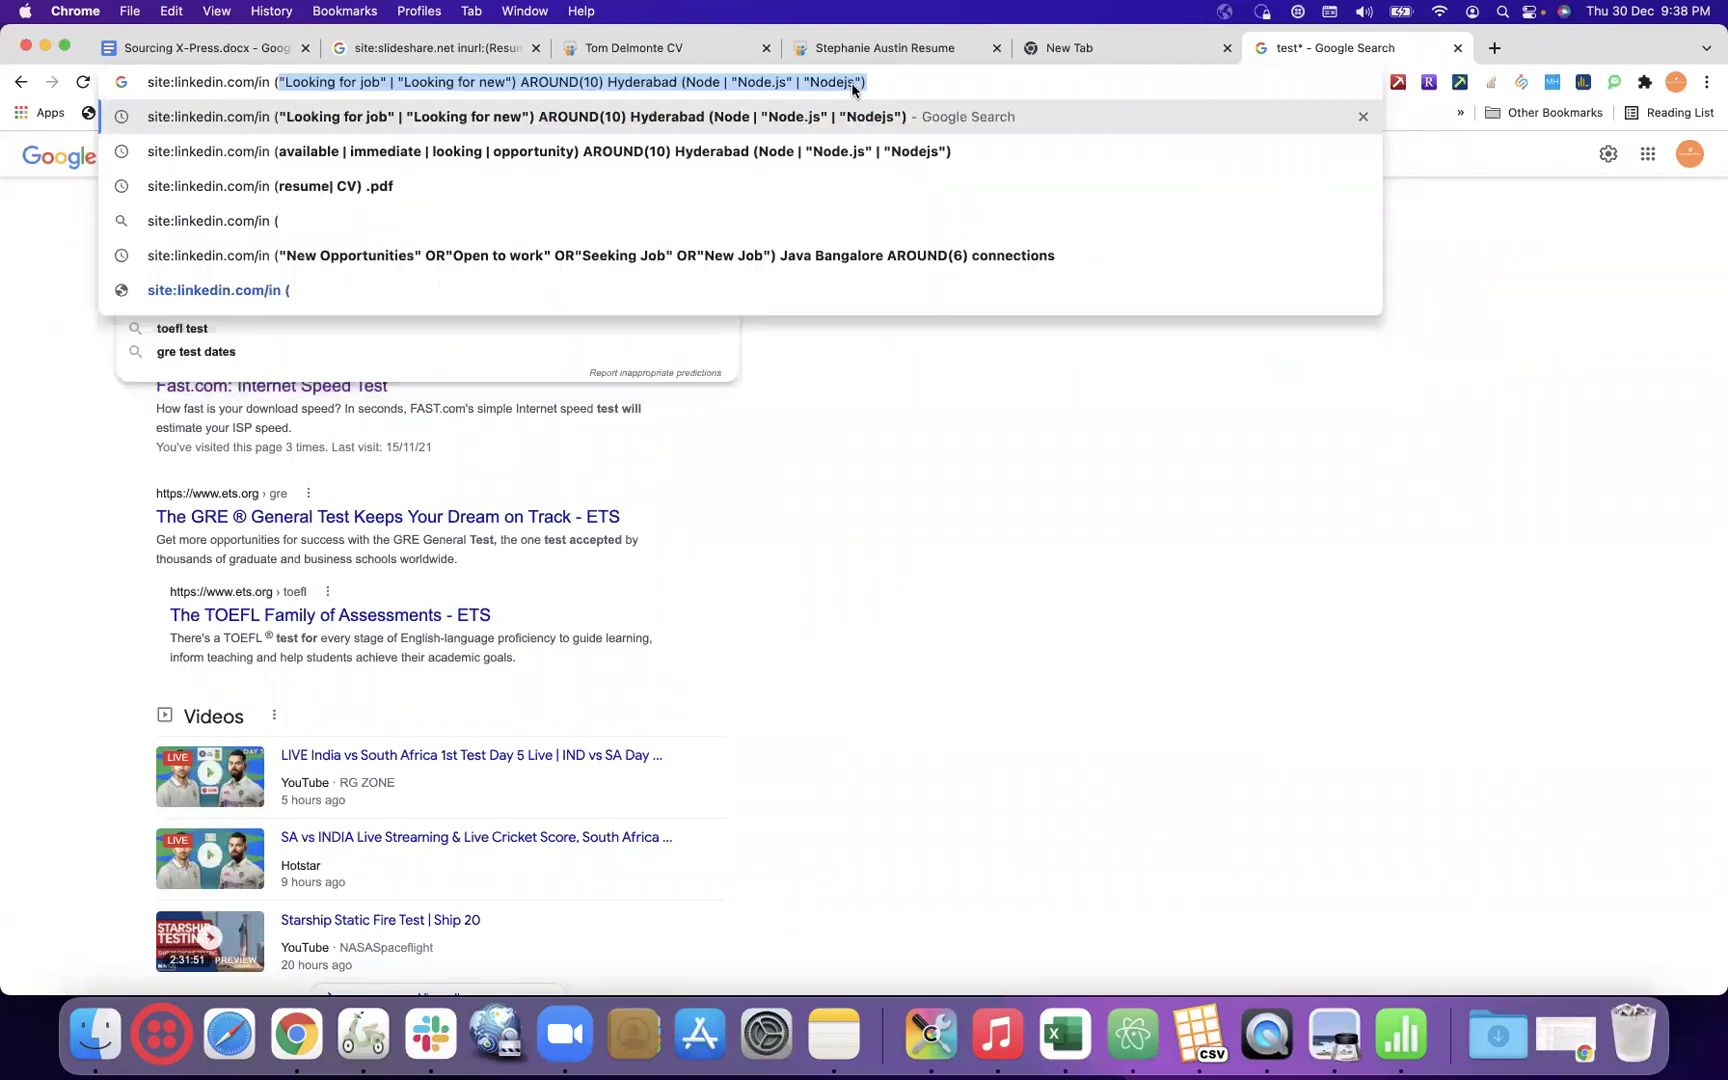
key("BackSpace")
key("BackSpace")
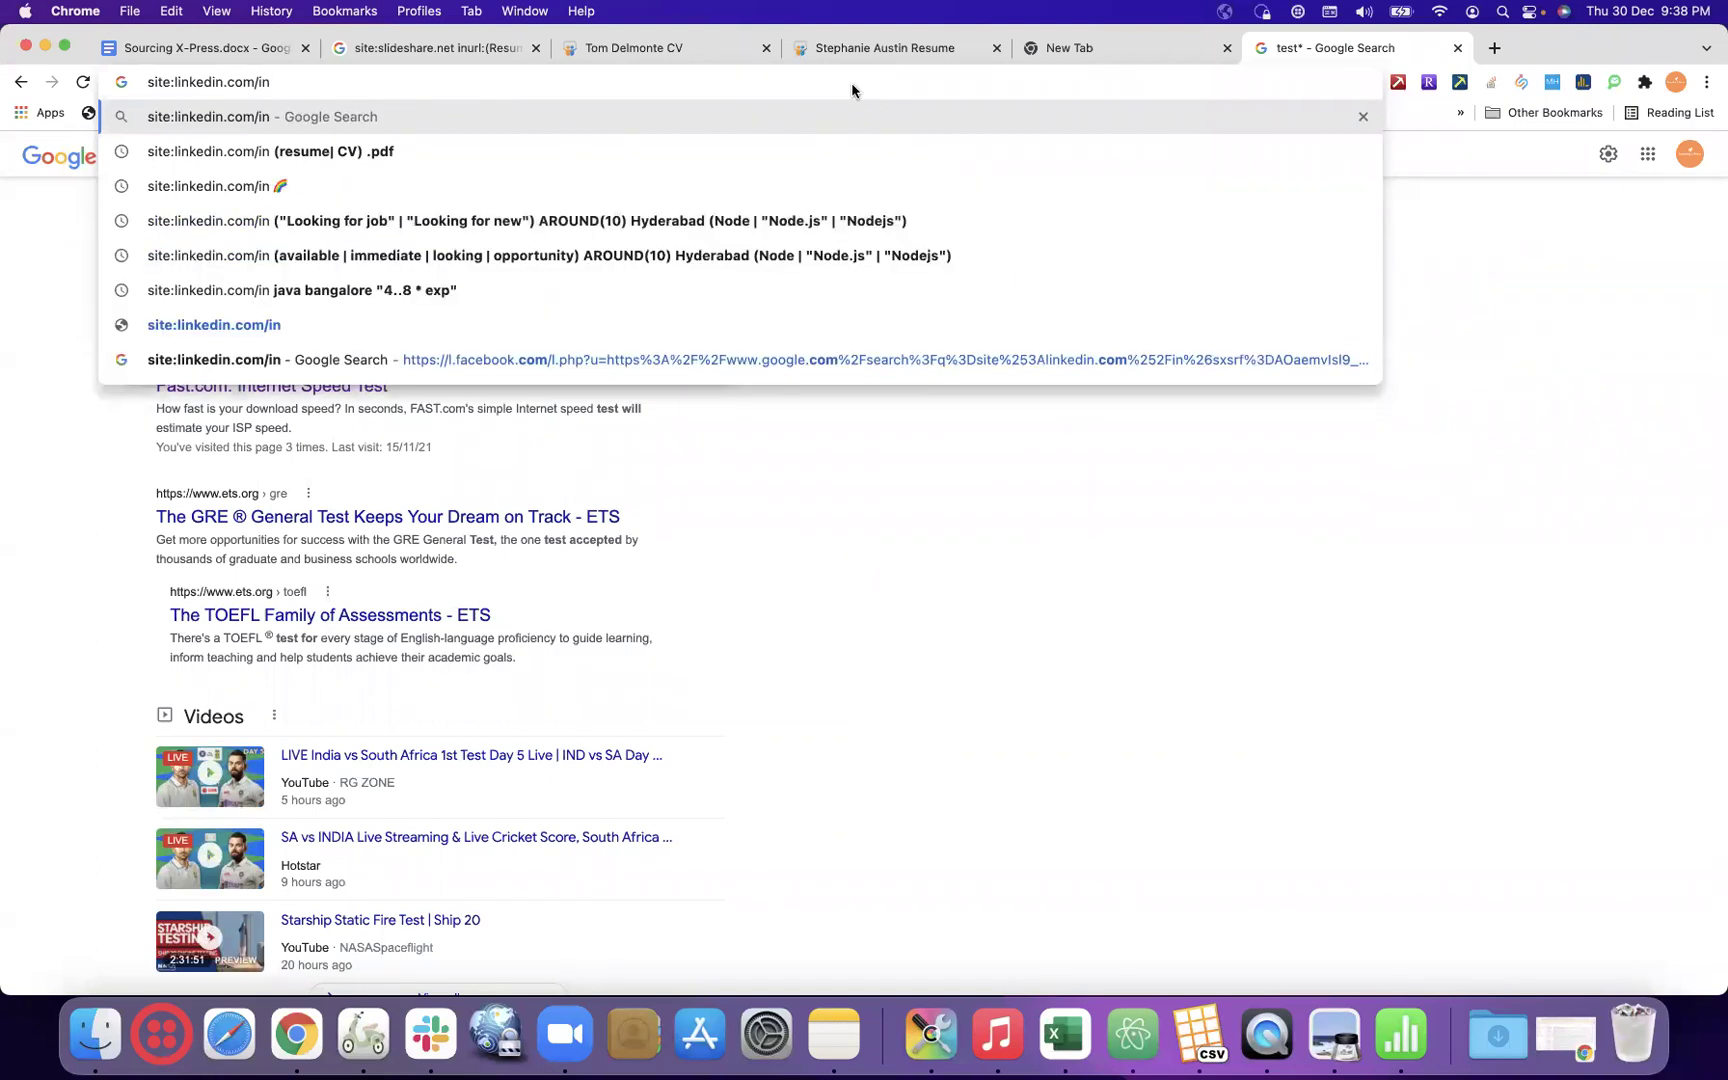
type("(")
key("BackSpace")
key("BackSpace")
type("intitle")
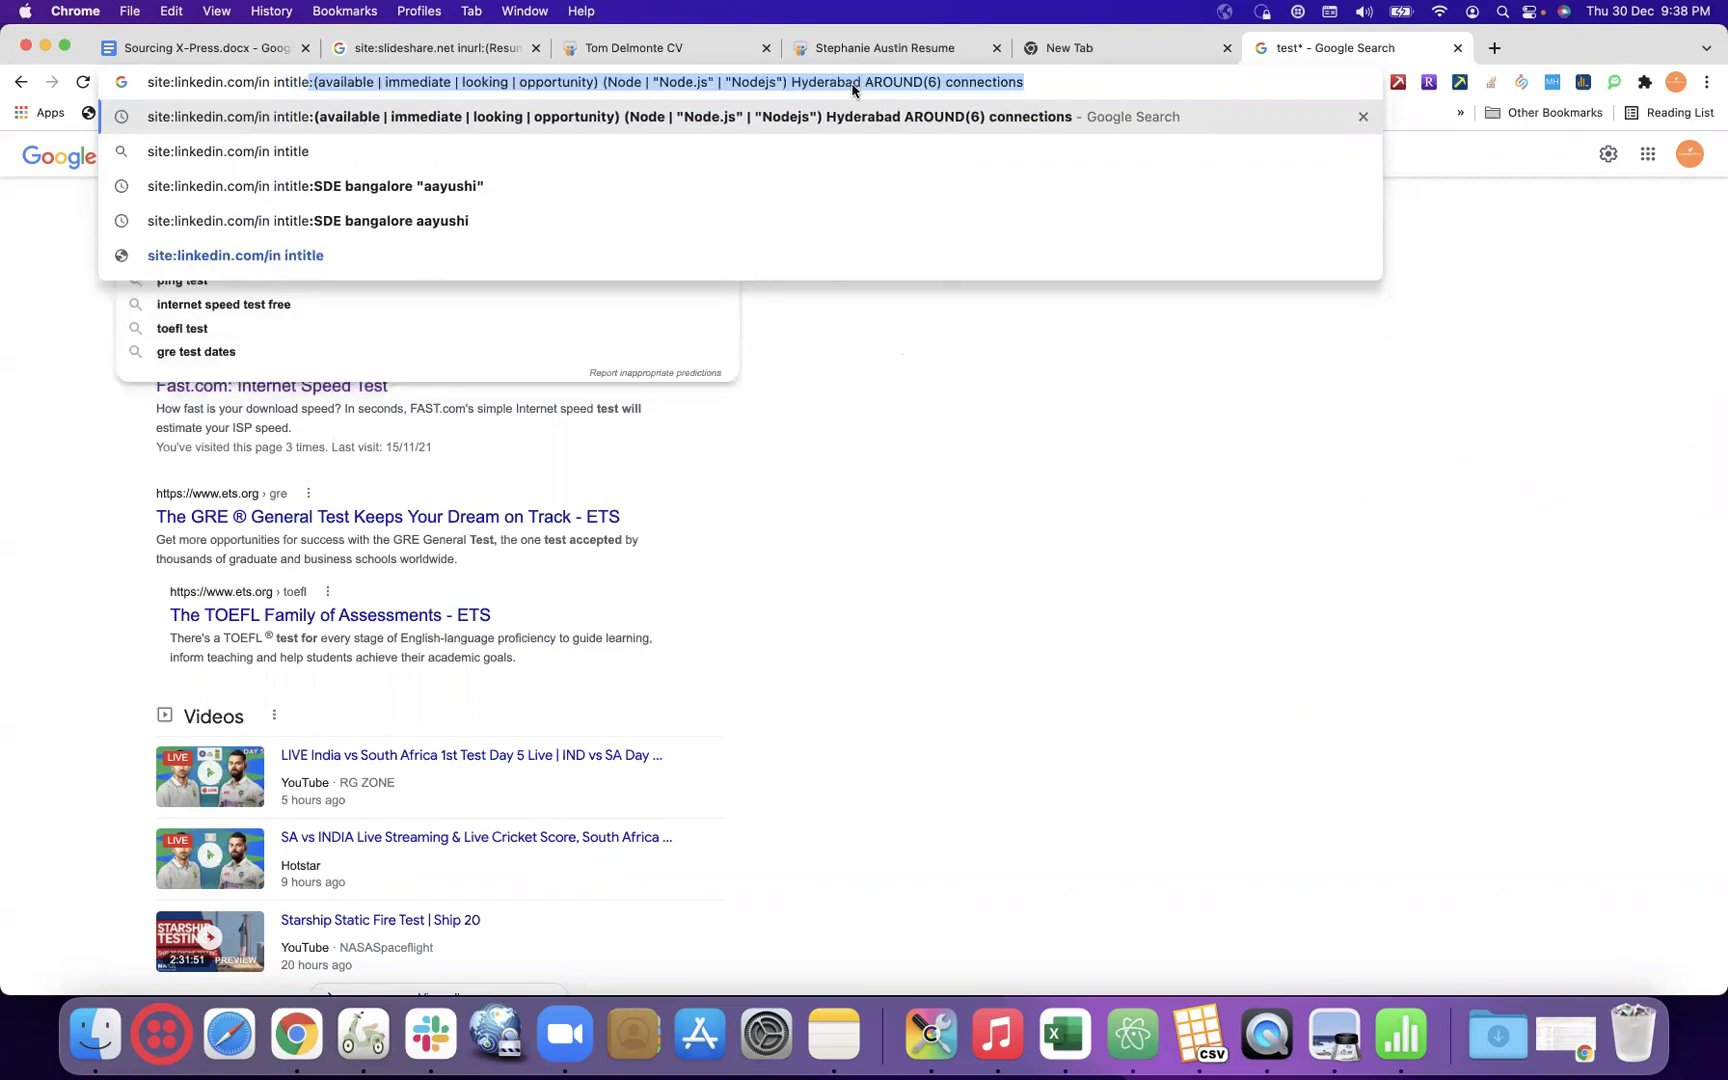
type(":(So")
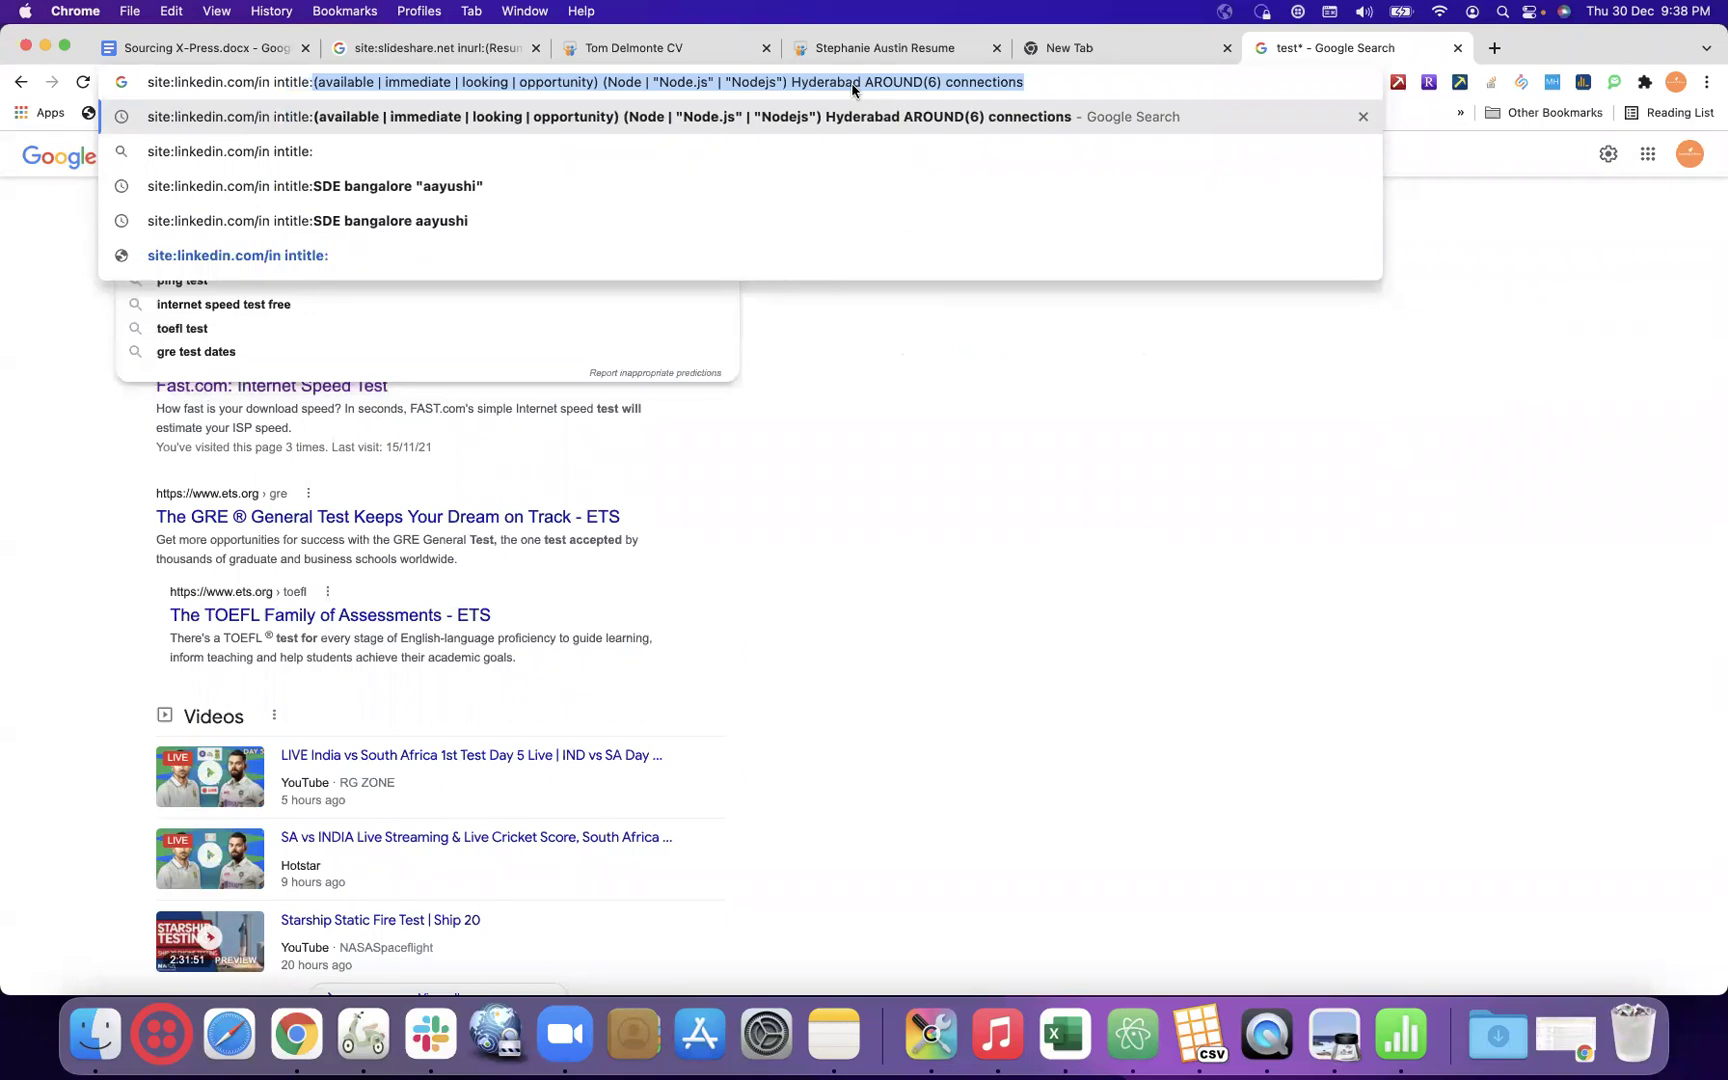
key("BackSpace")
key("BackSpace")
- Complete the title group with "Software Engineer" | "Software Developer" | "Software Programmer", add unquoted Test* after it, and run the search
type("\"Software Engineer\" | \"Softw")
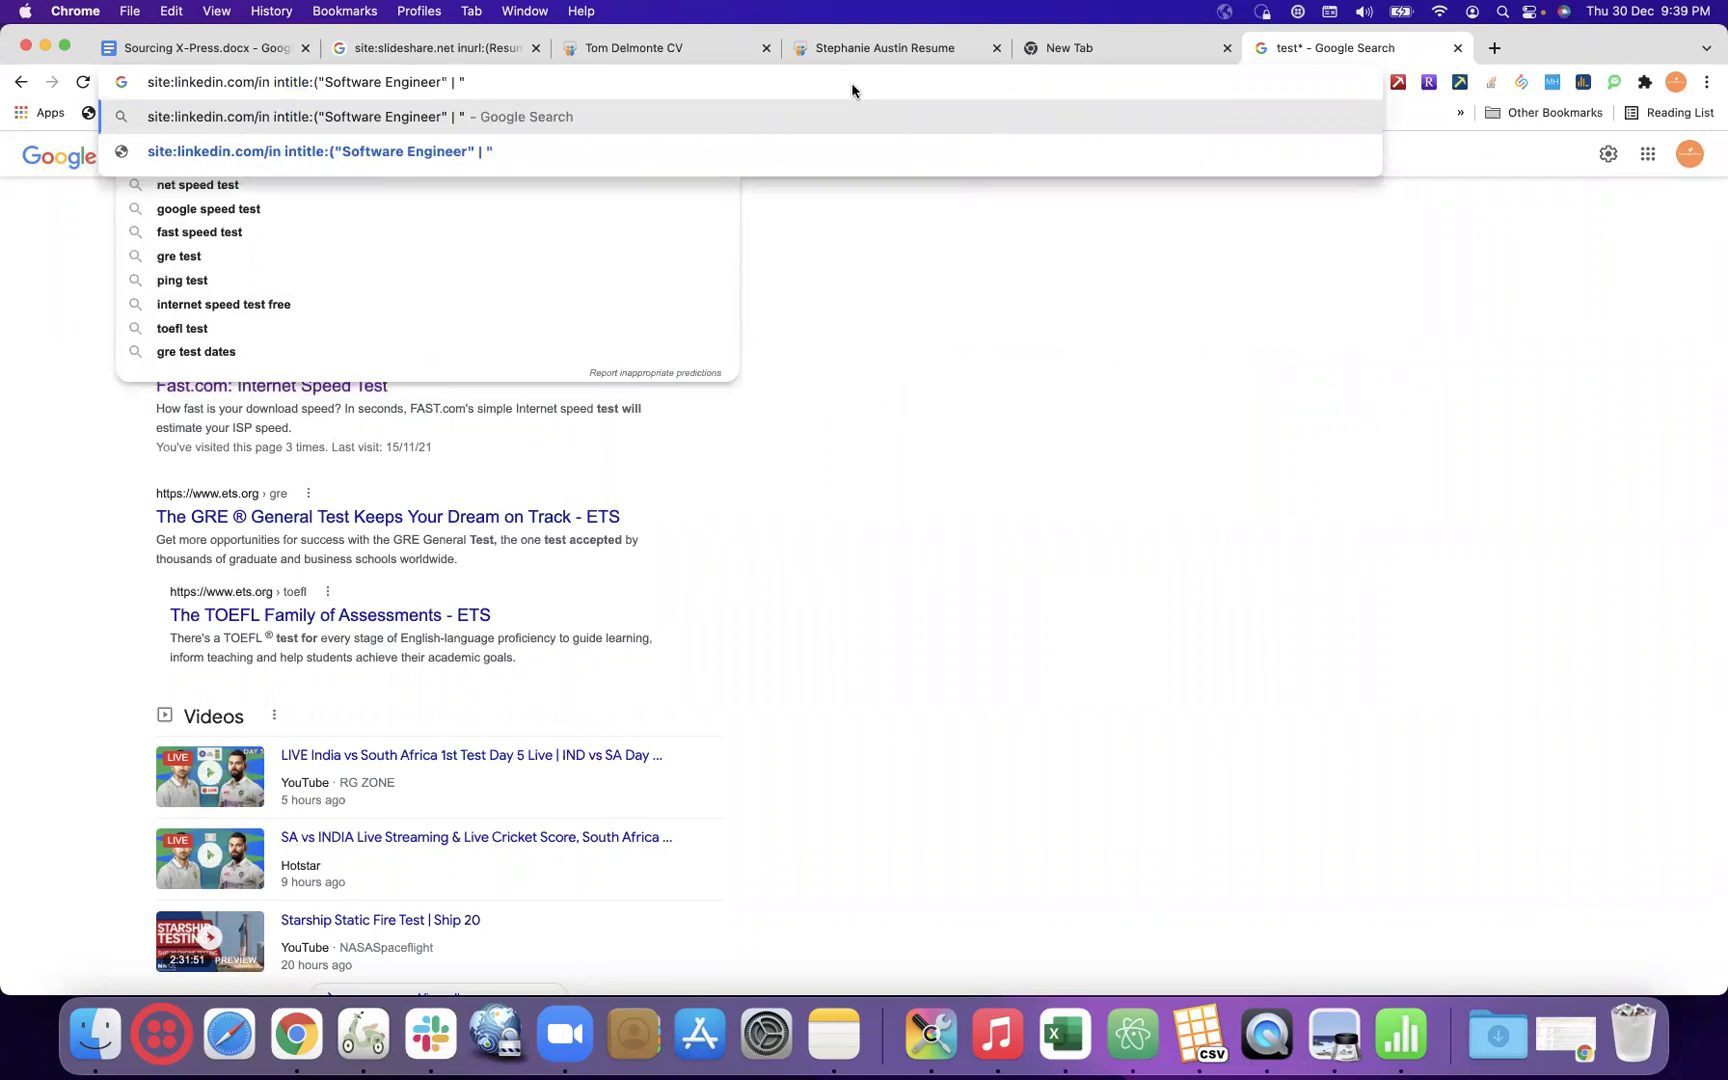
type("are ")
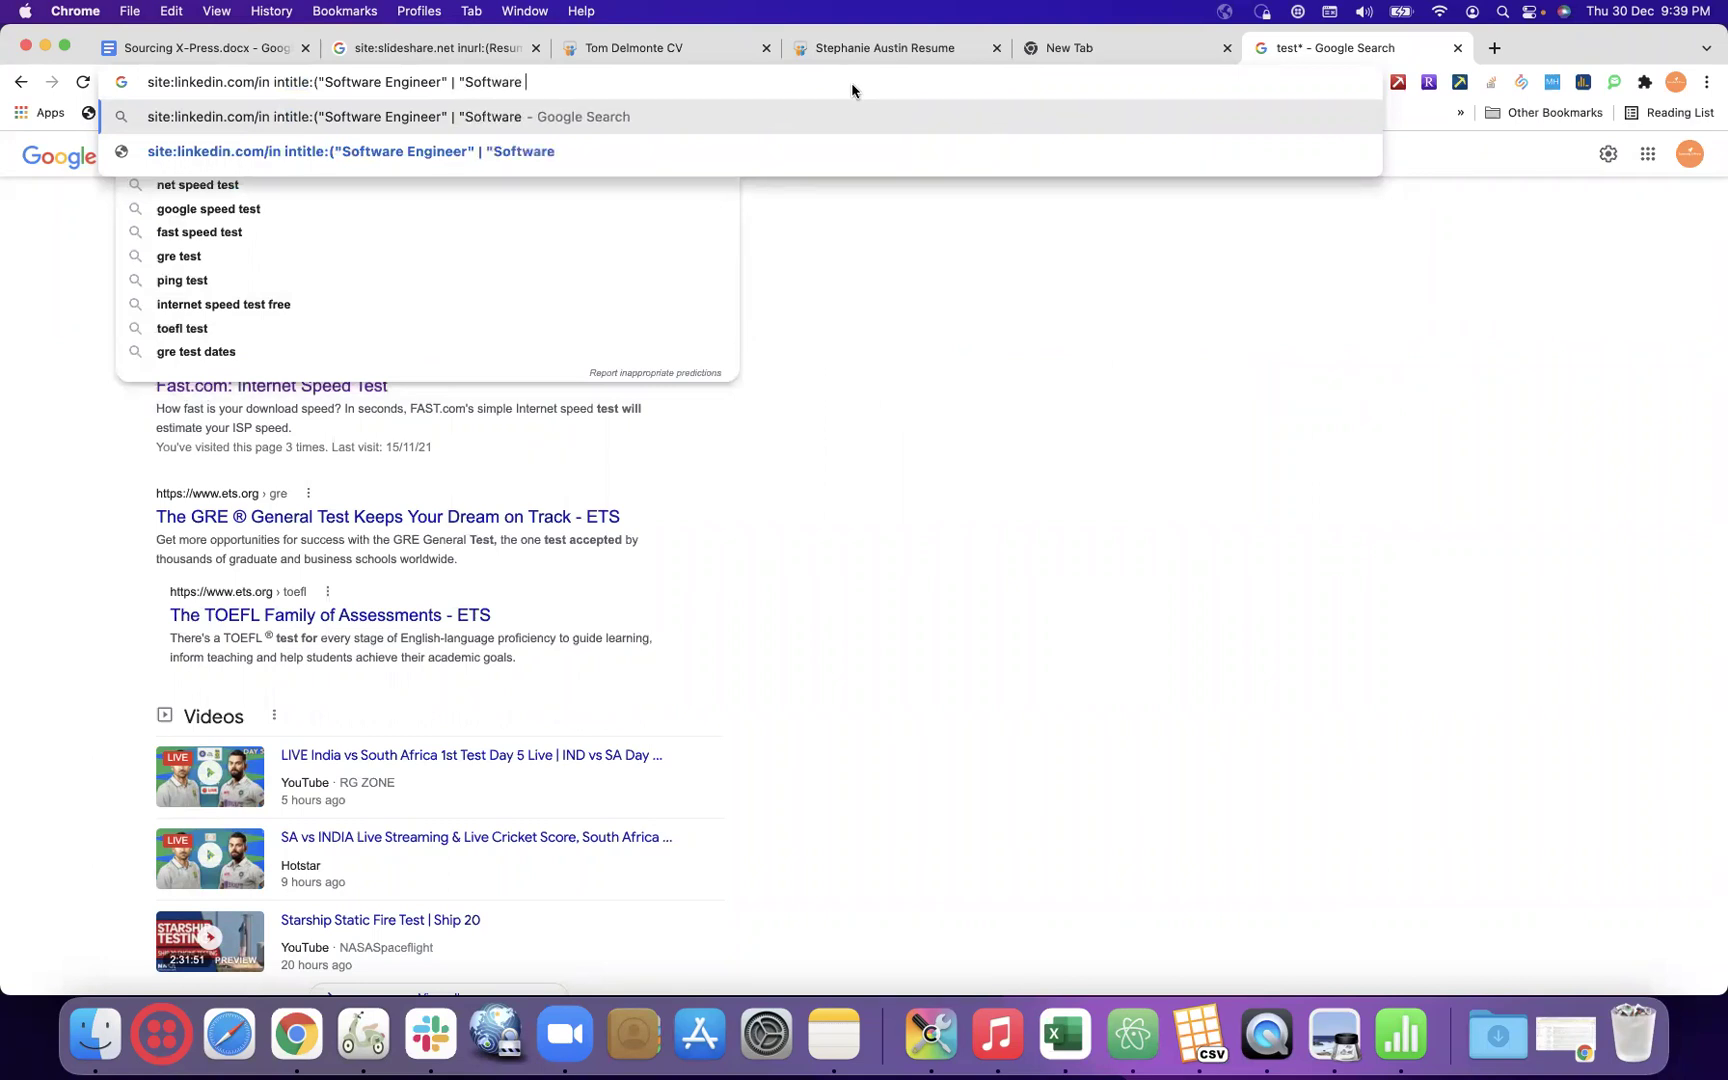
type("Developer")
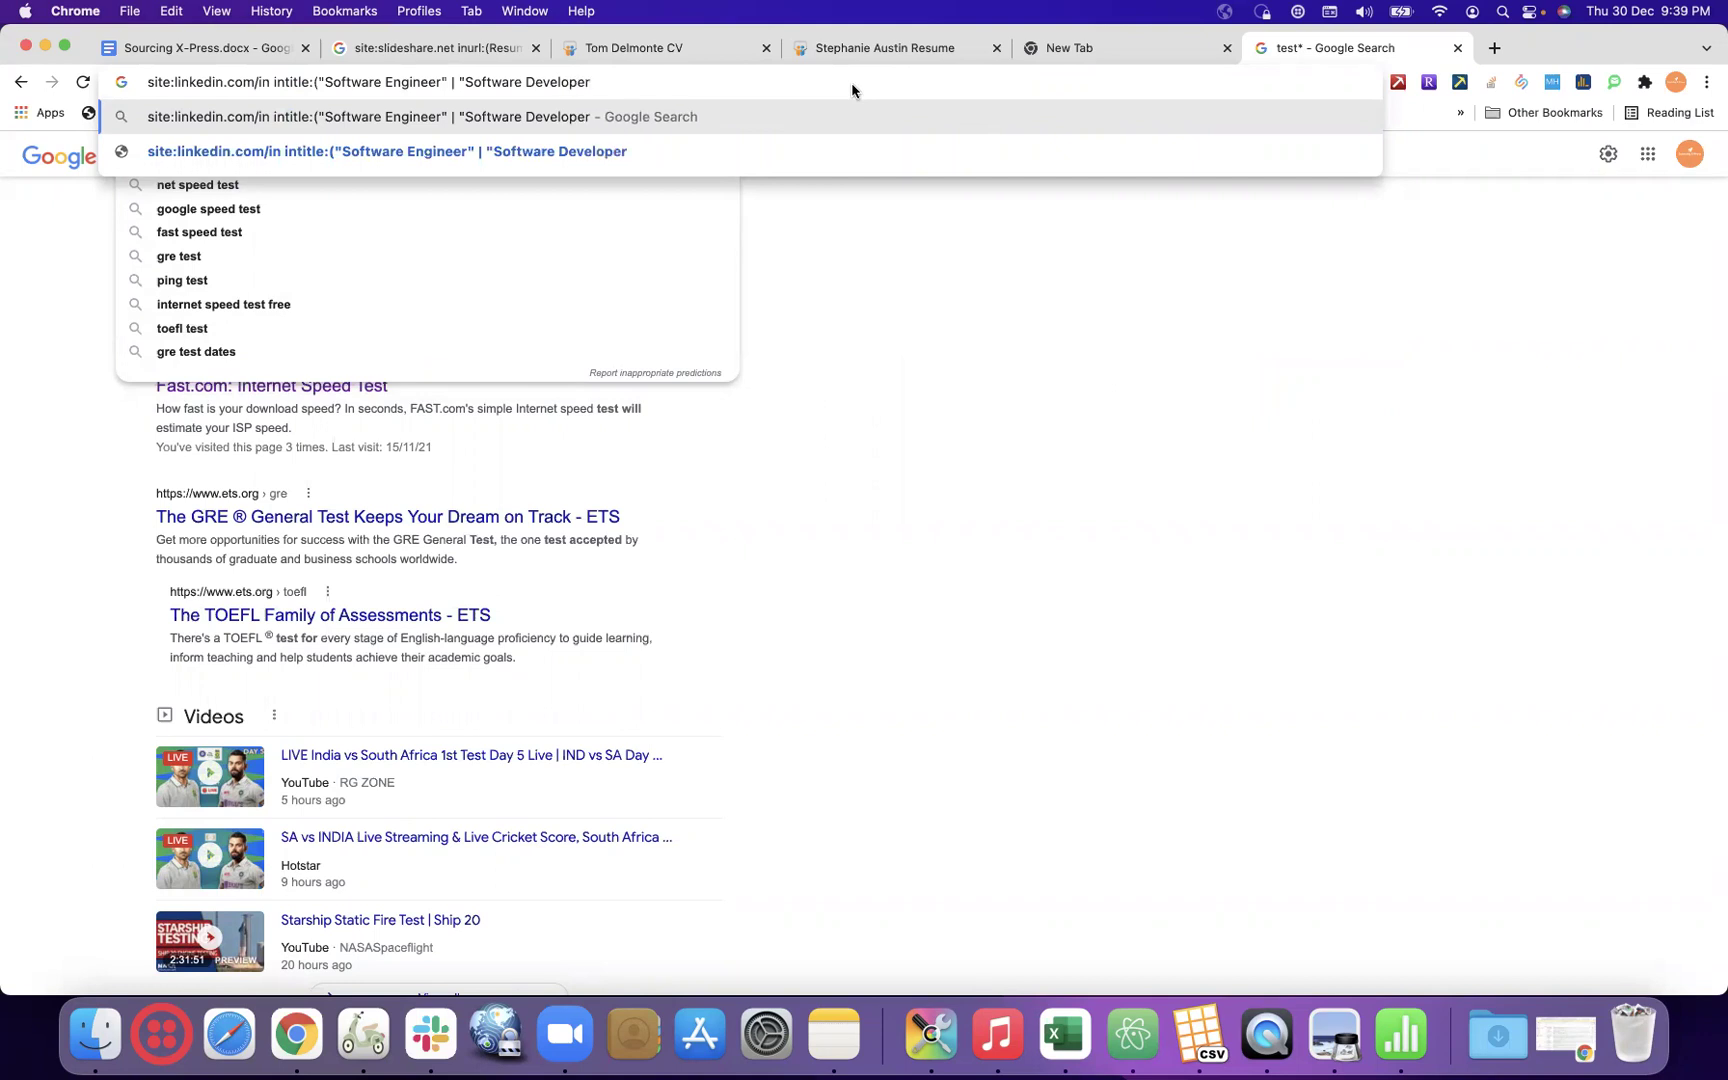
type("\" | \"Software Programmer\"")
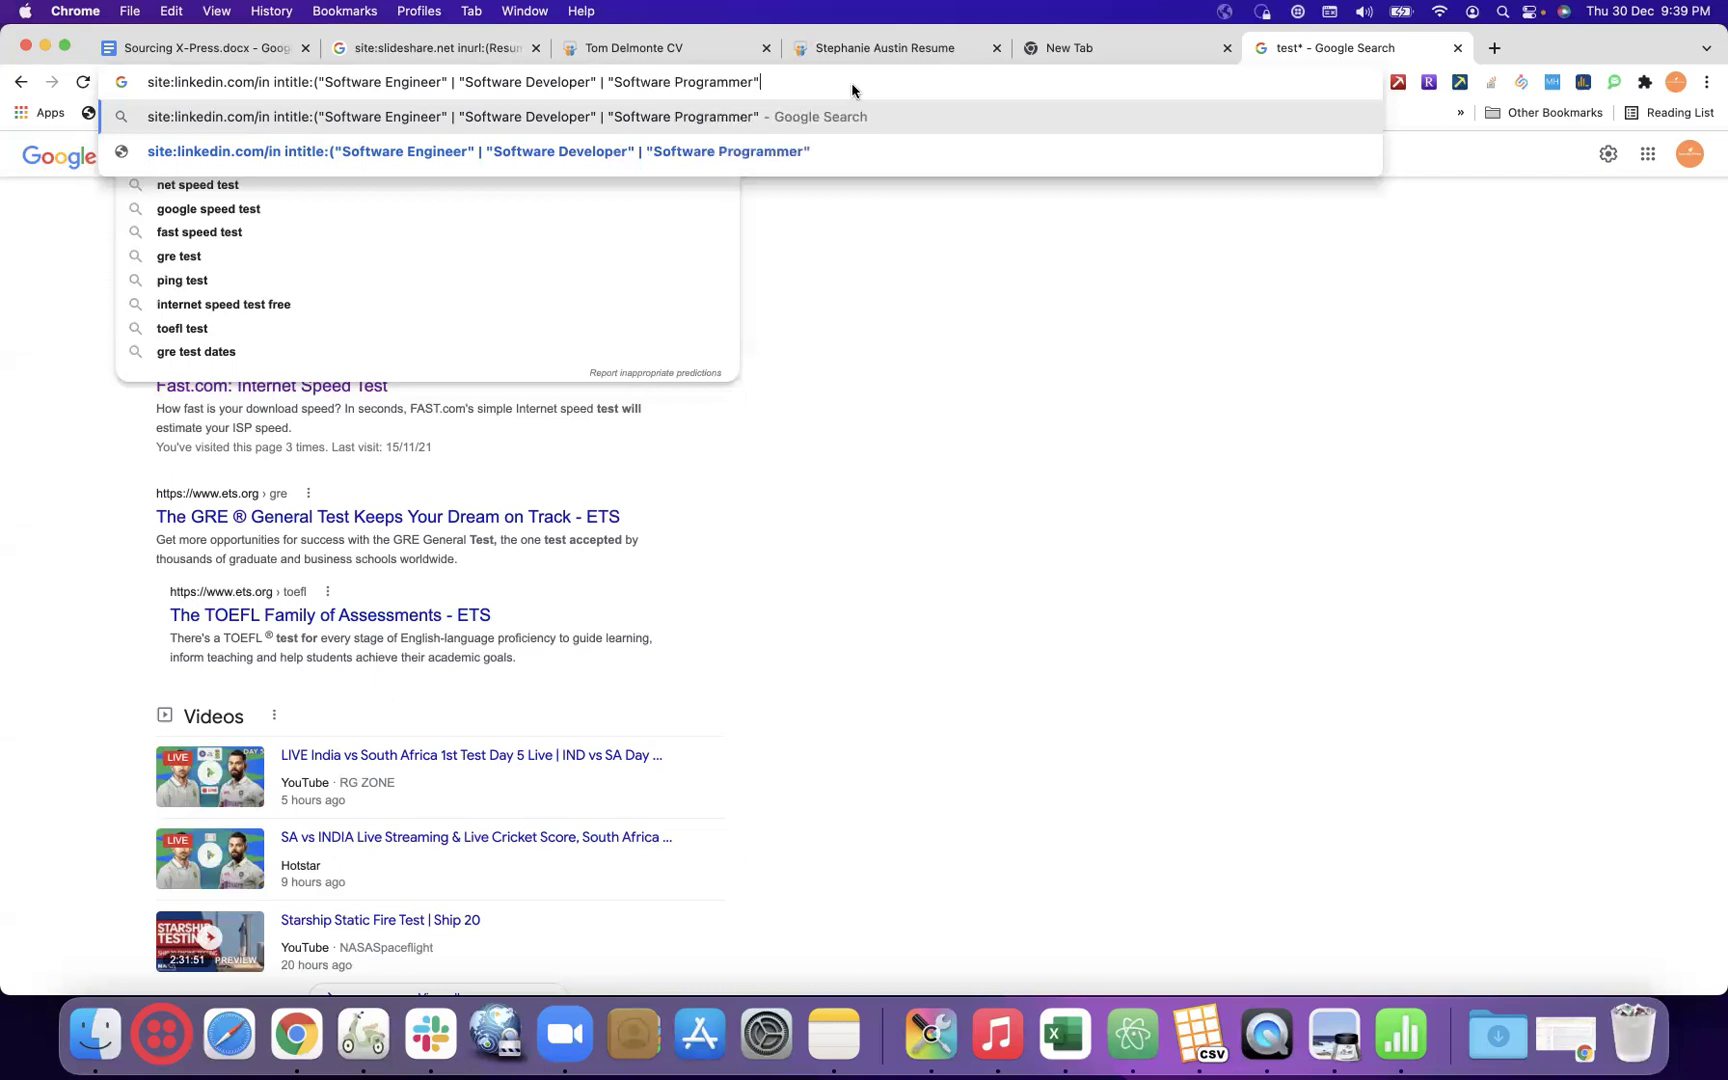
type(") Test*")
key("Return")
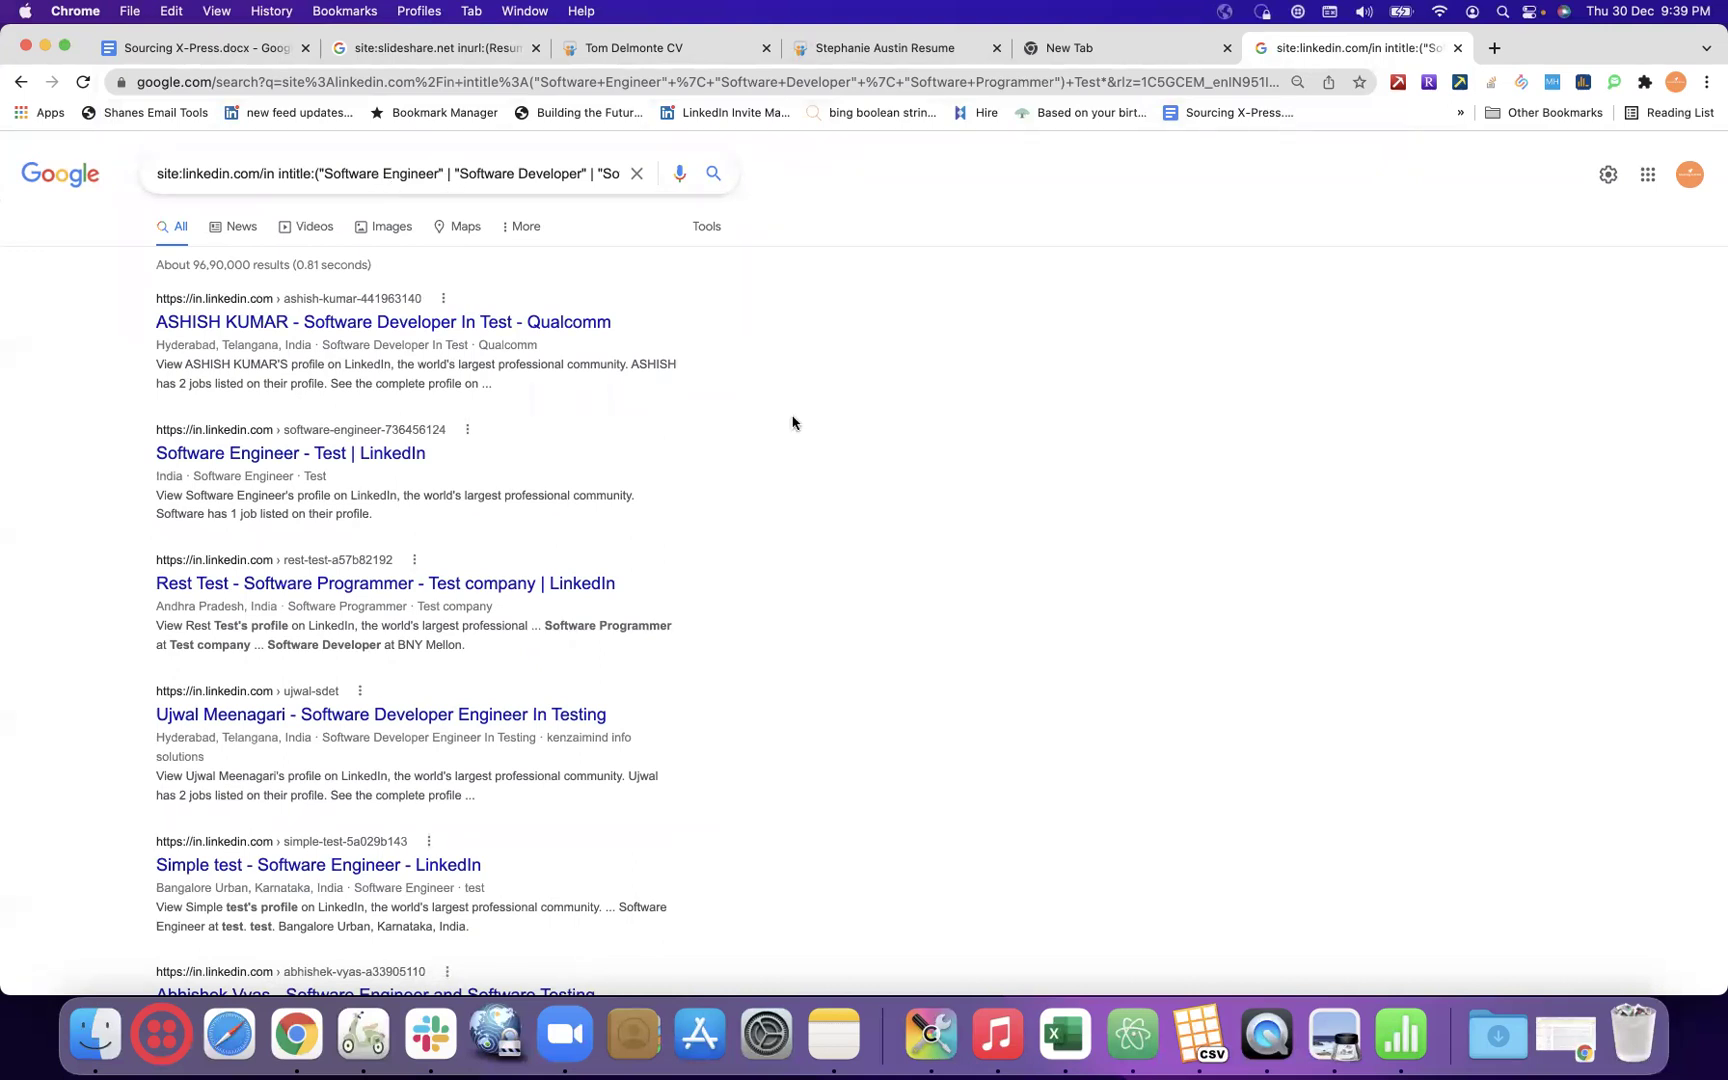
- Look through the LinkedIn results, replace the site:linkedin.com/in restriction with inurl:resume|cv|profile, and run the search again
scroll(792, 422, "down", 5)
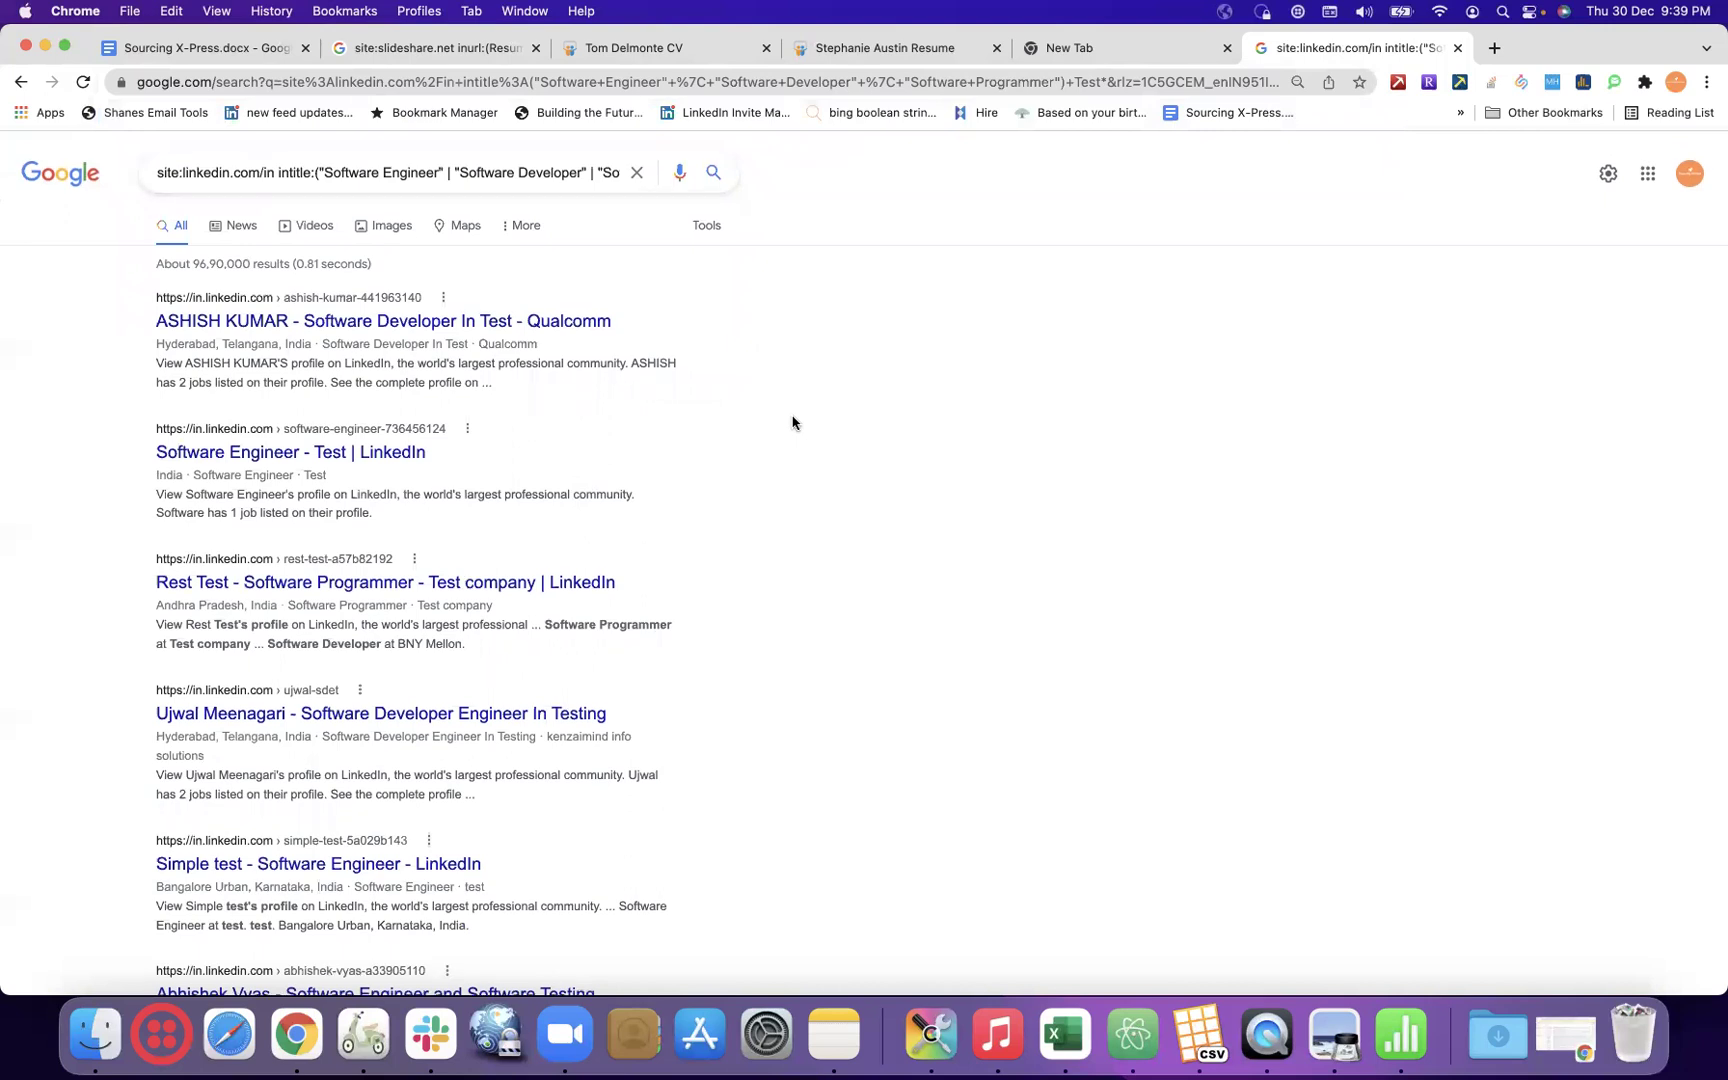
scroll(792, 422, "down", 3)
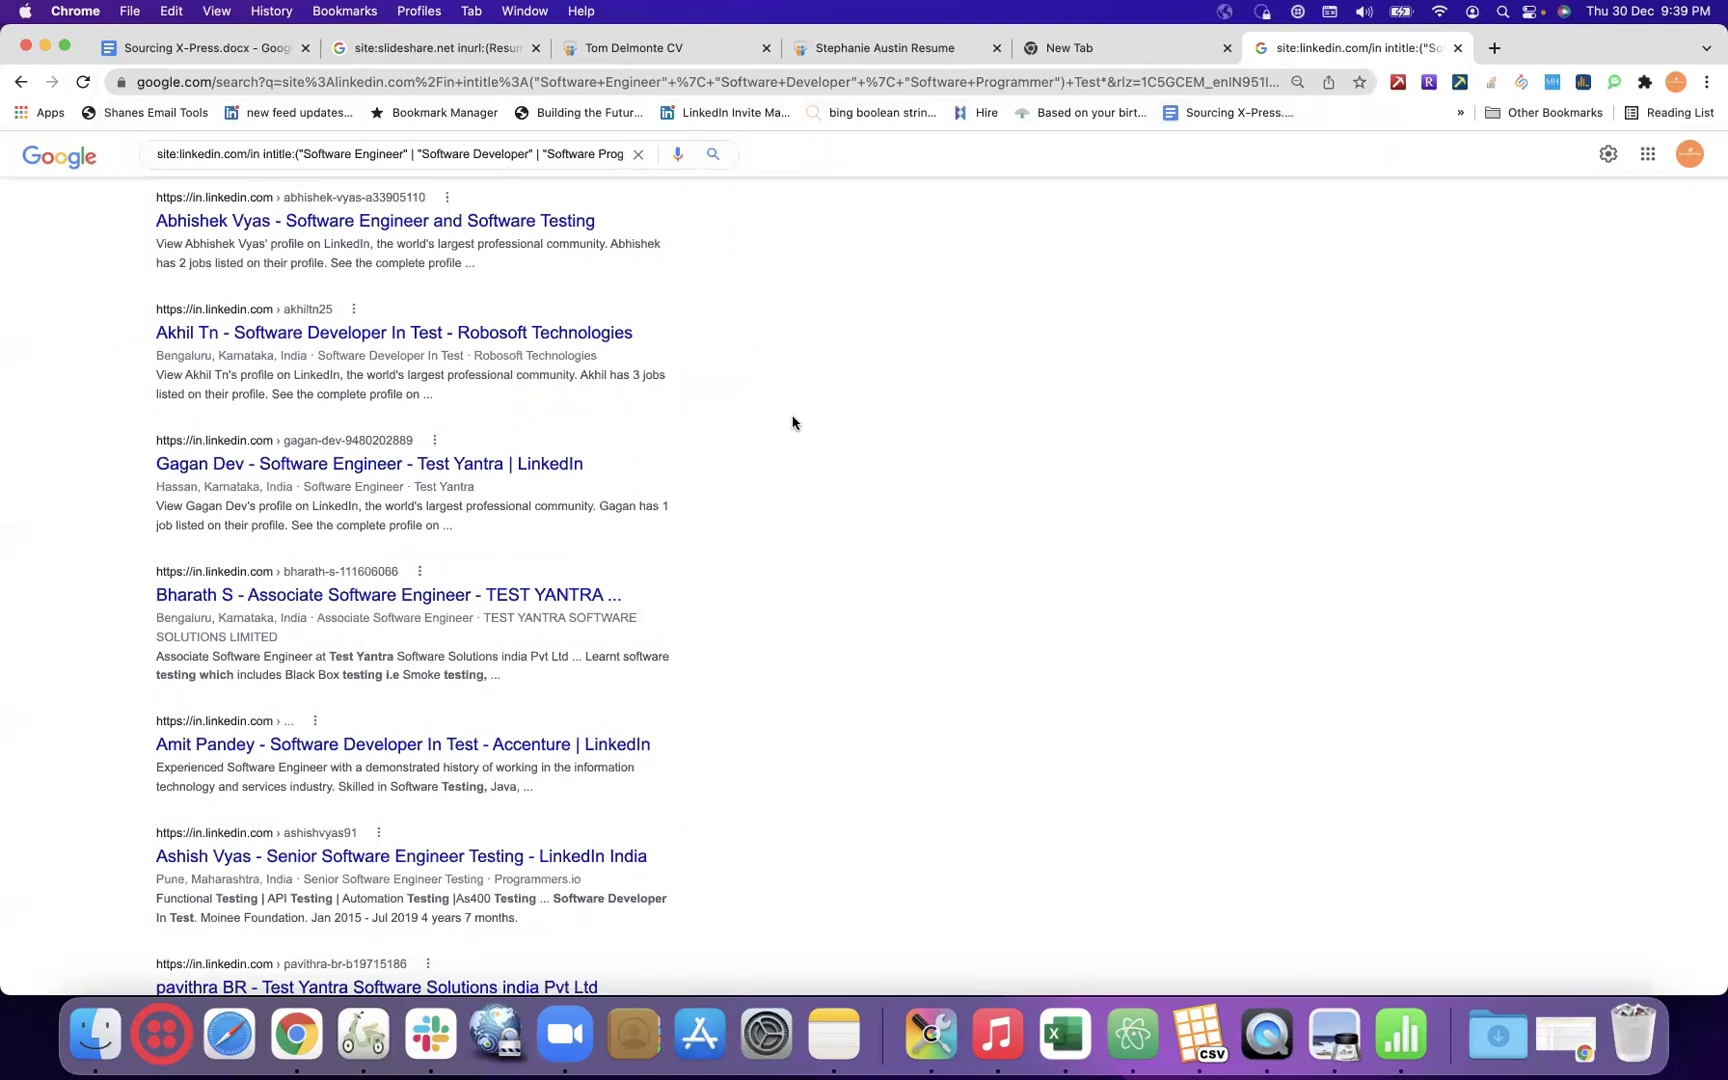
scroll(792, 422, "up", 10)
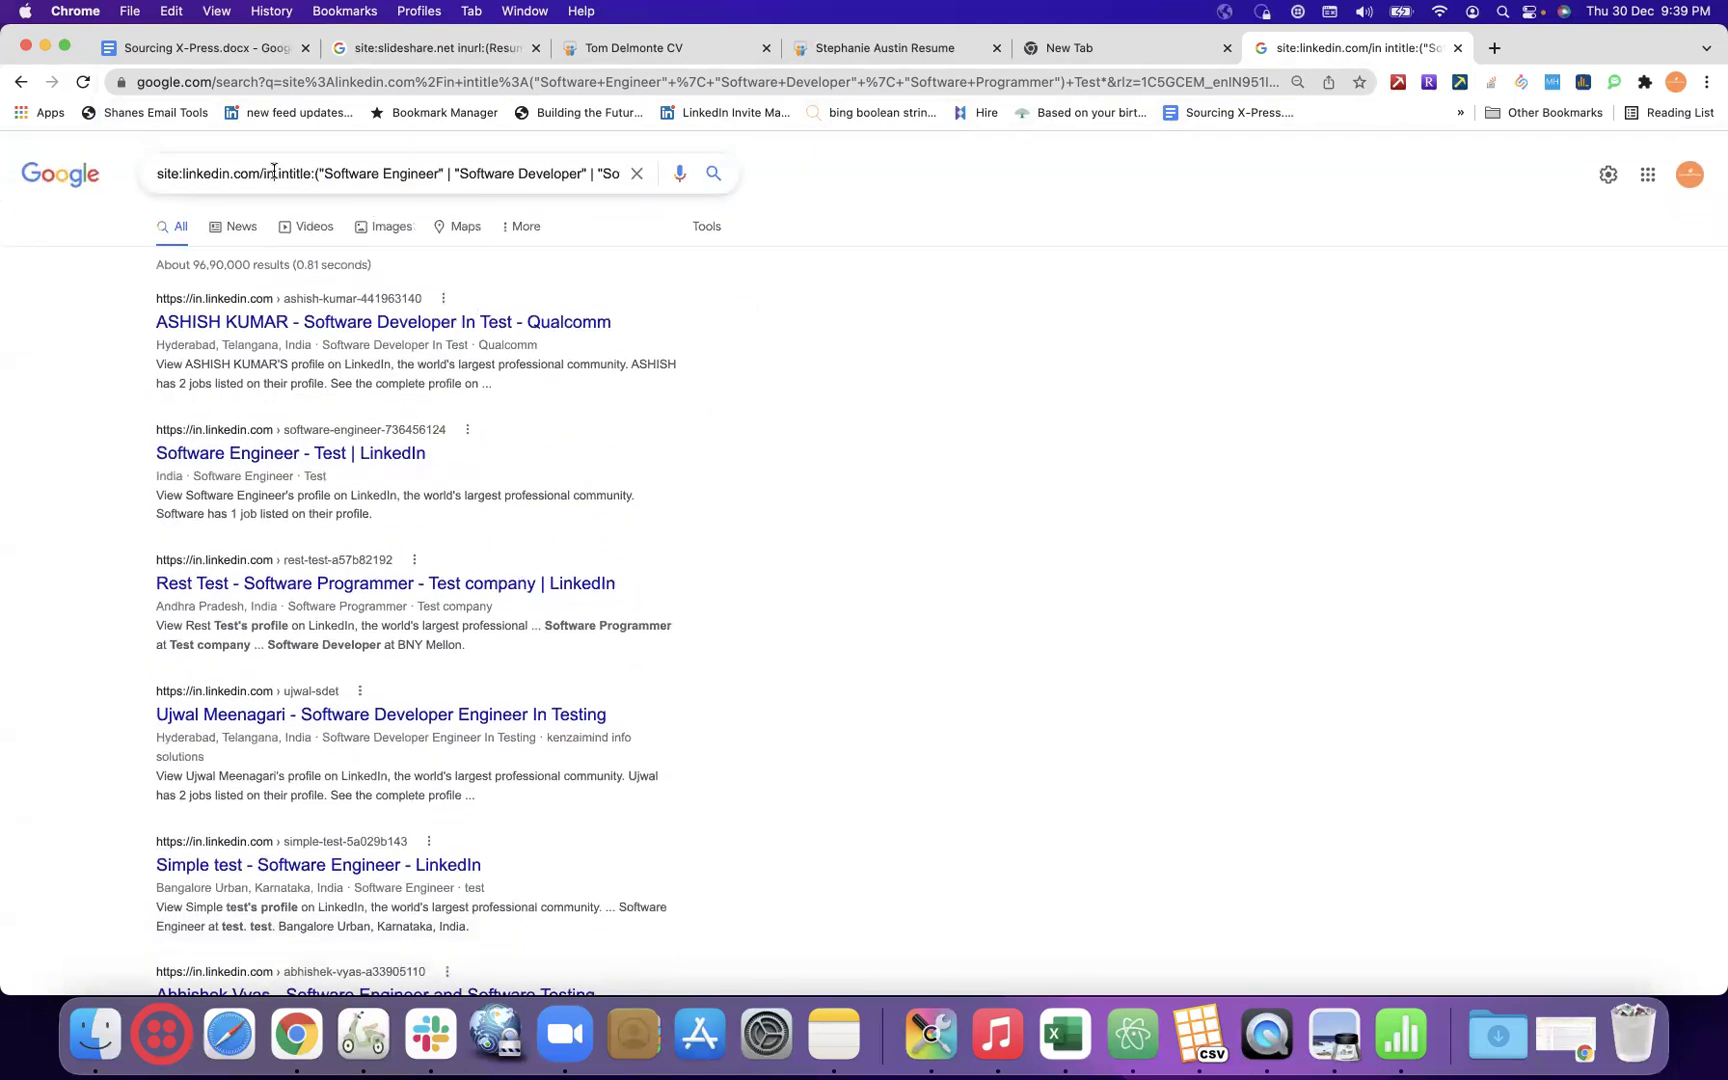
left_click_drag(274, 173, 185, 170)
left_click(277, 175)
left_click_drag(279, 175, 100, 178)
type("inurl")
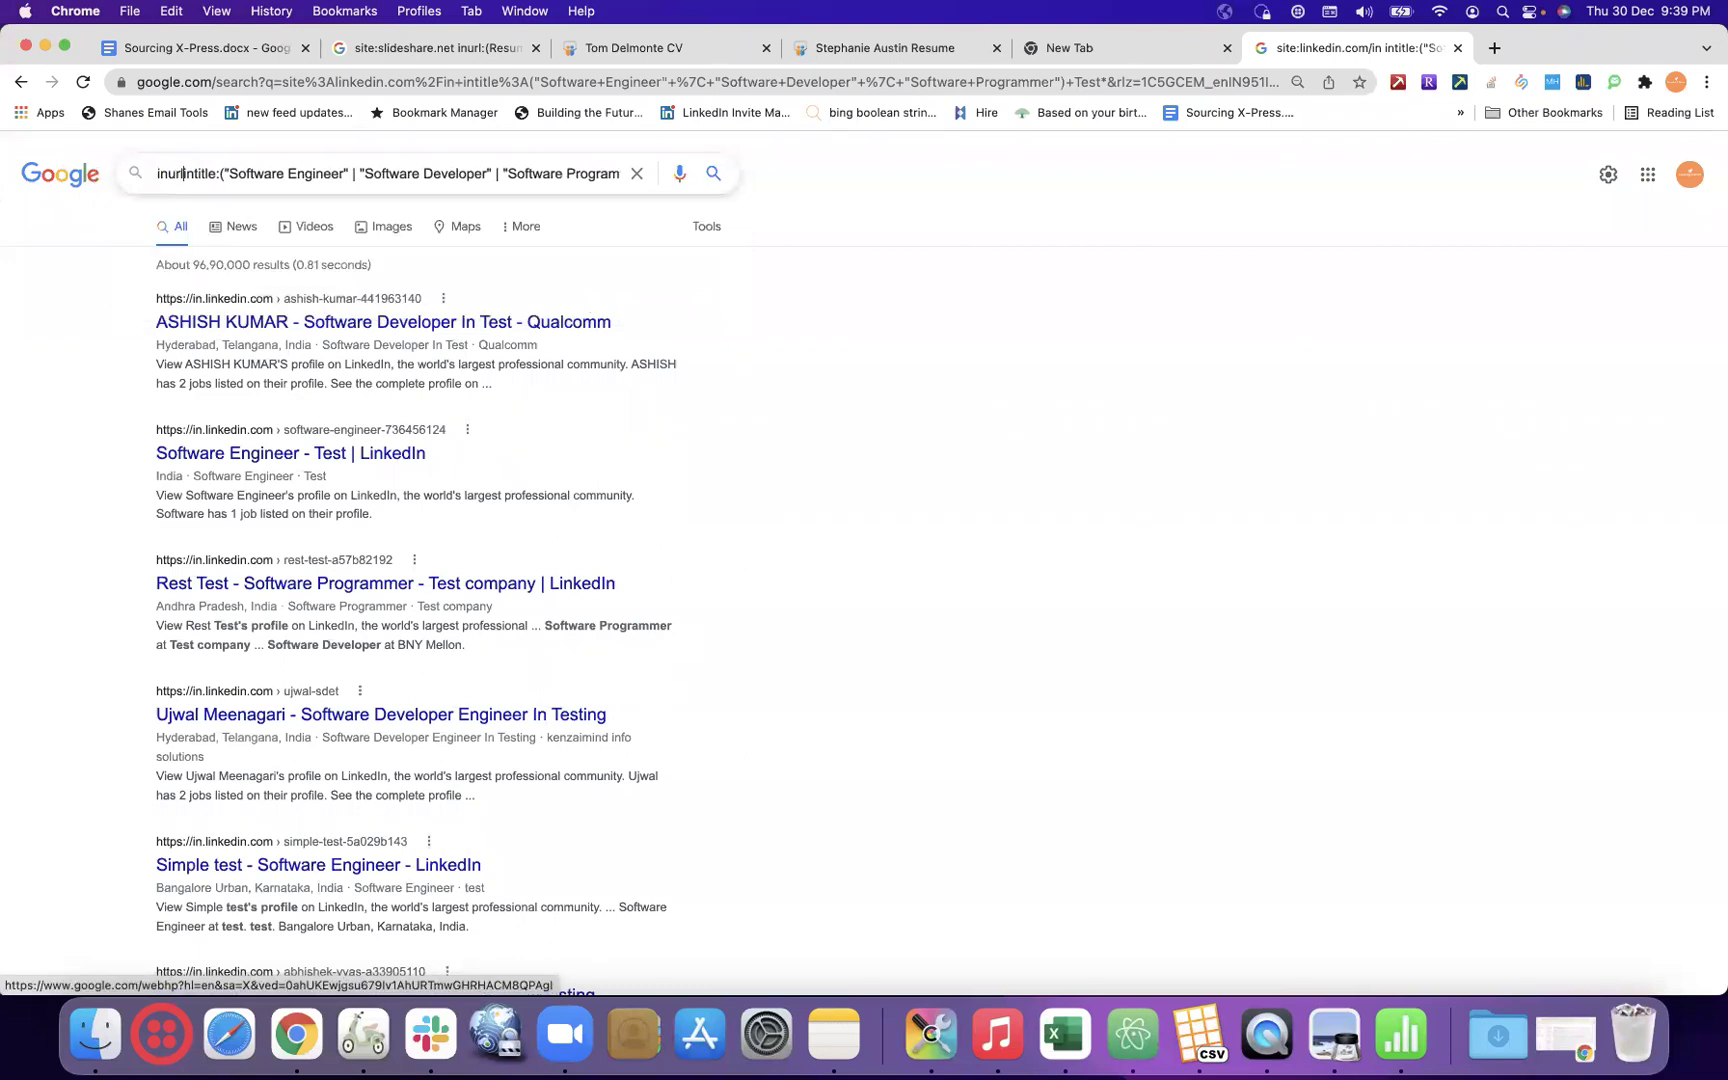
type(":resume|cv|profile")
key("Return")
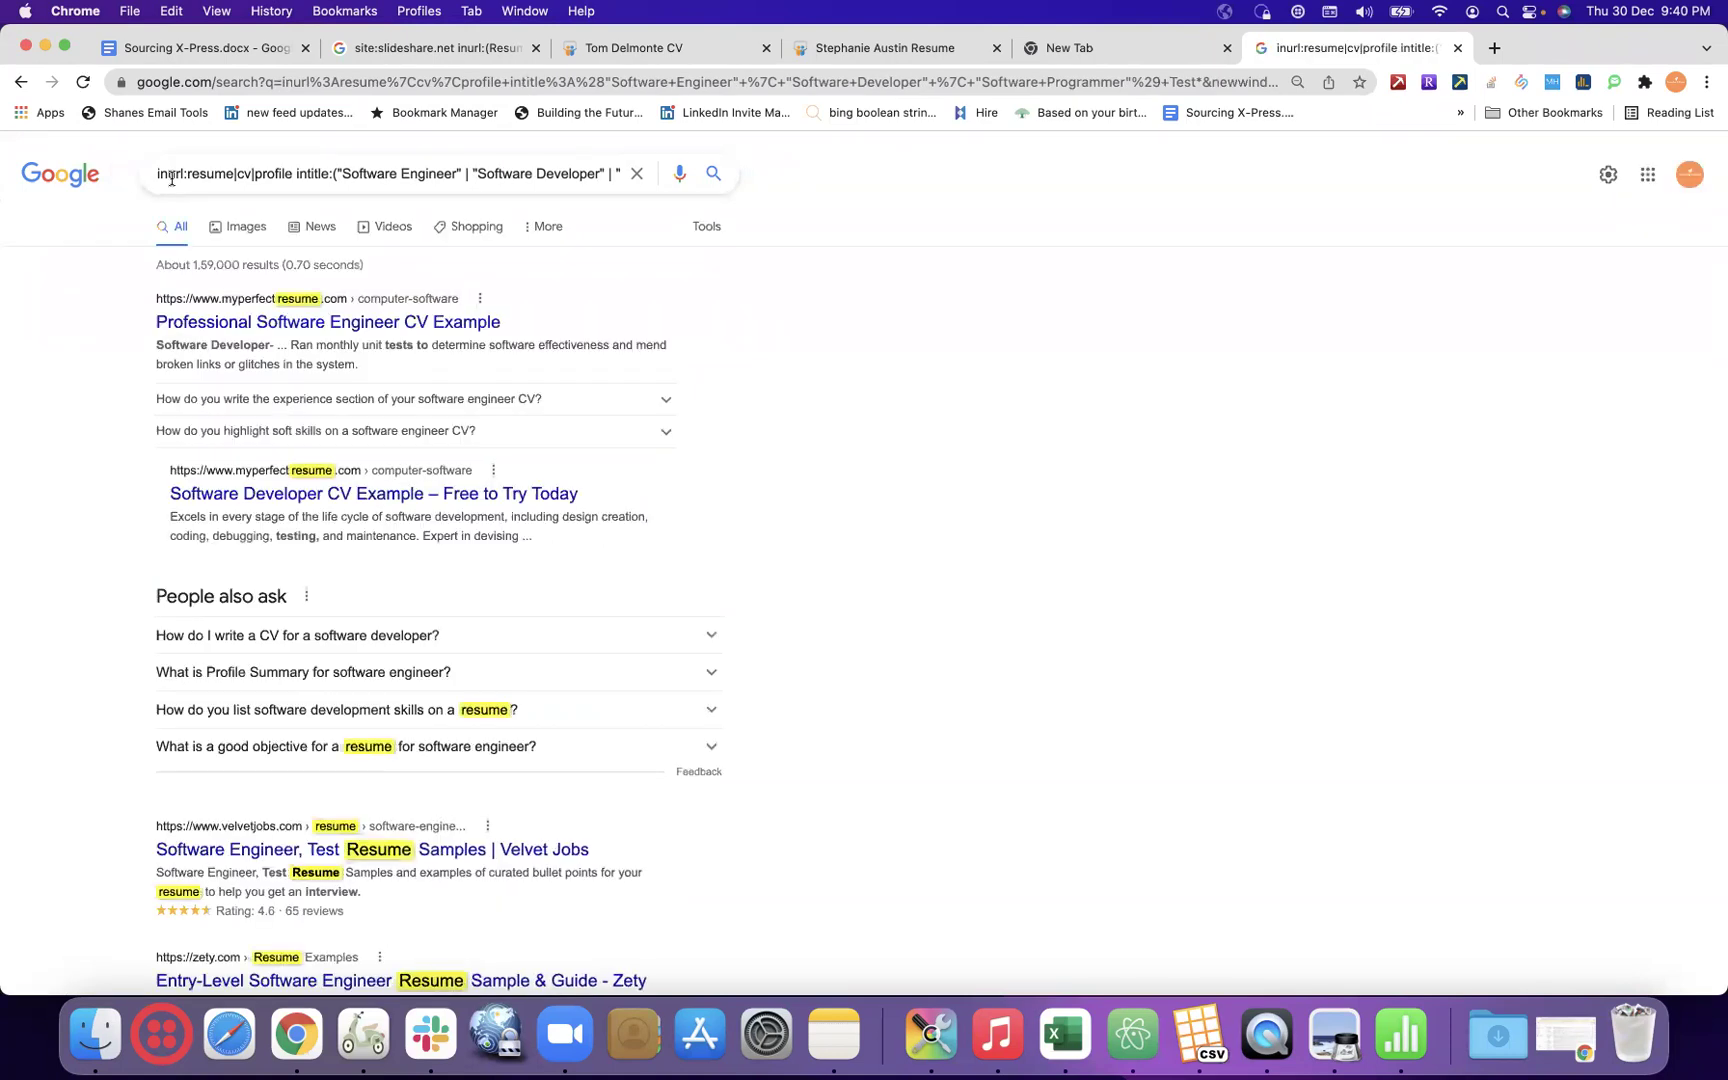
- Rerun the search with a space before the asterisk, as Test *, and review the end of the query
left_click(309, 170)
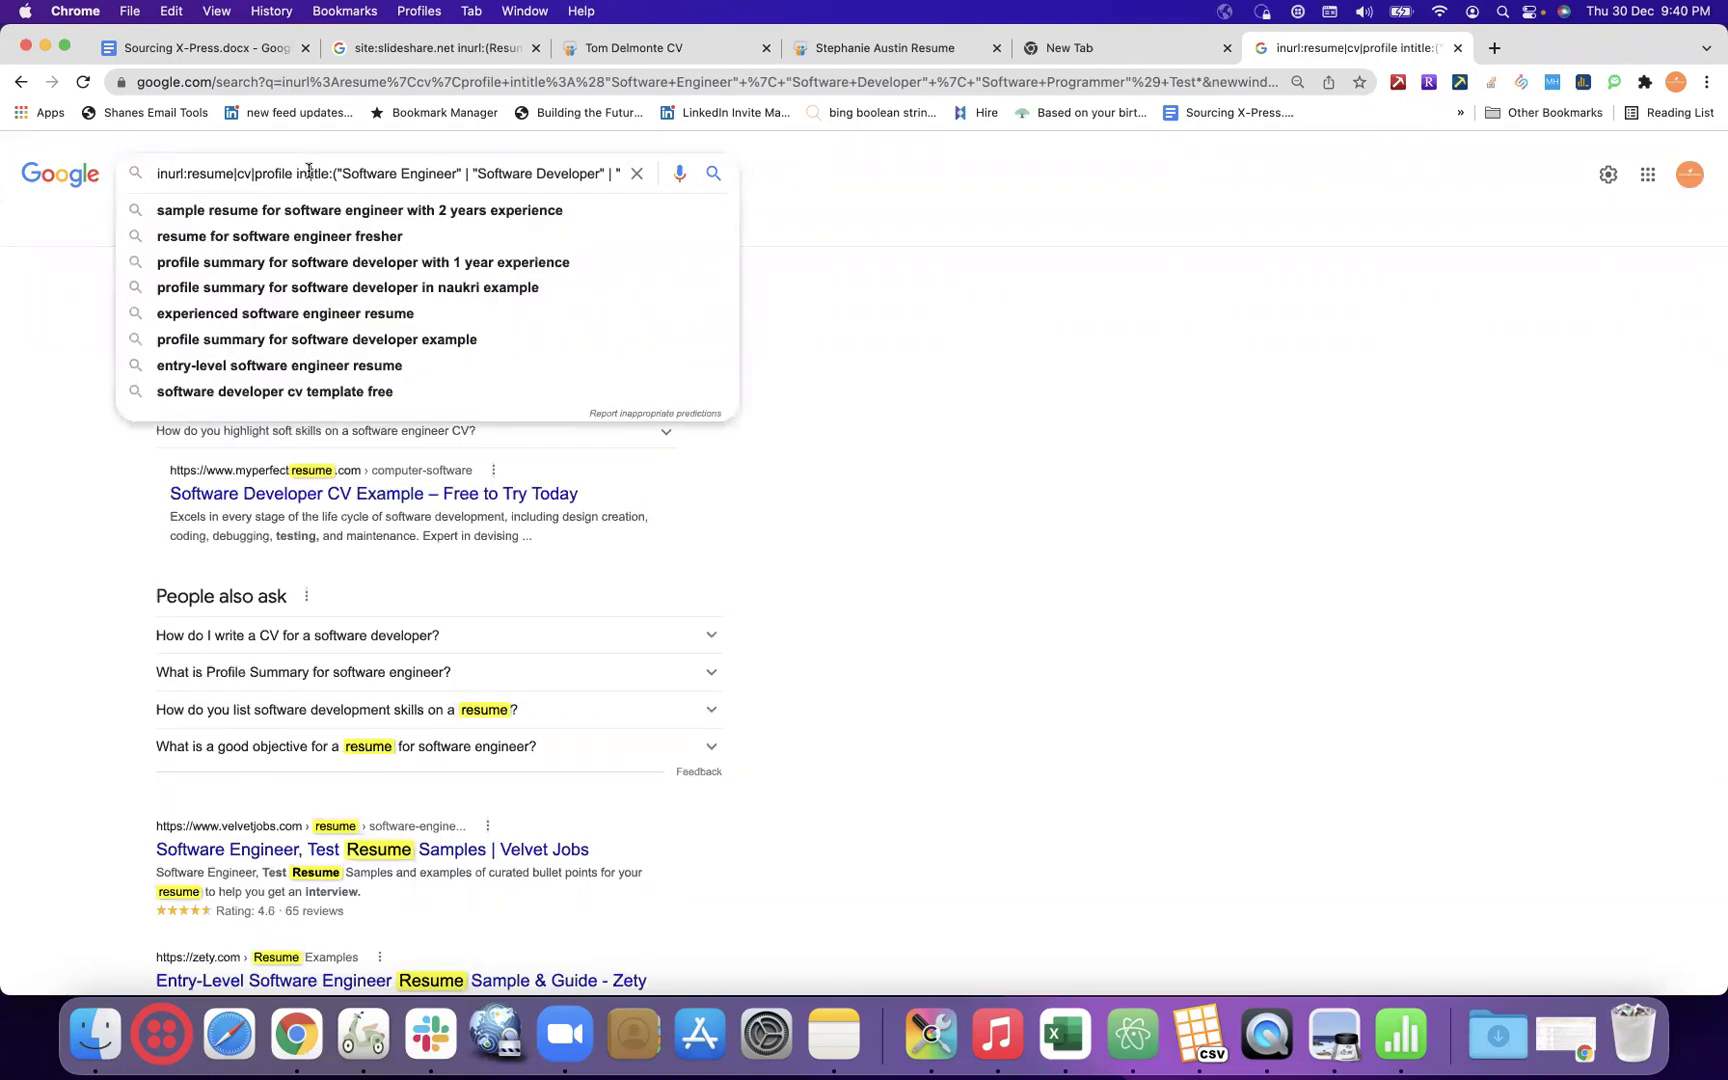
scroll(309, 170, "right", 2)
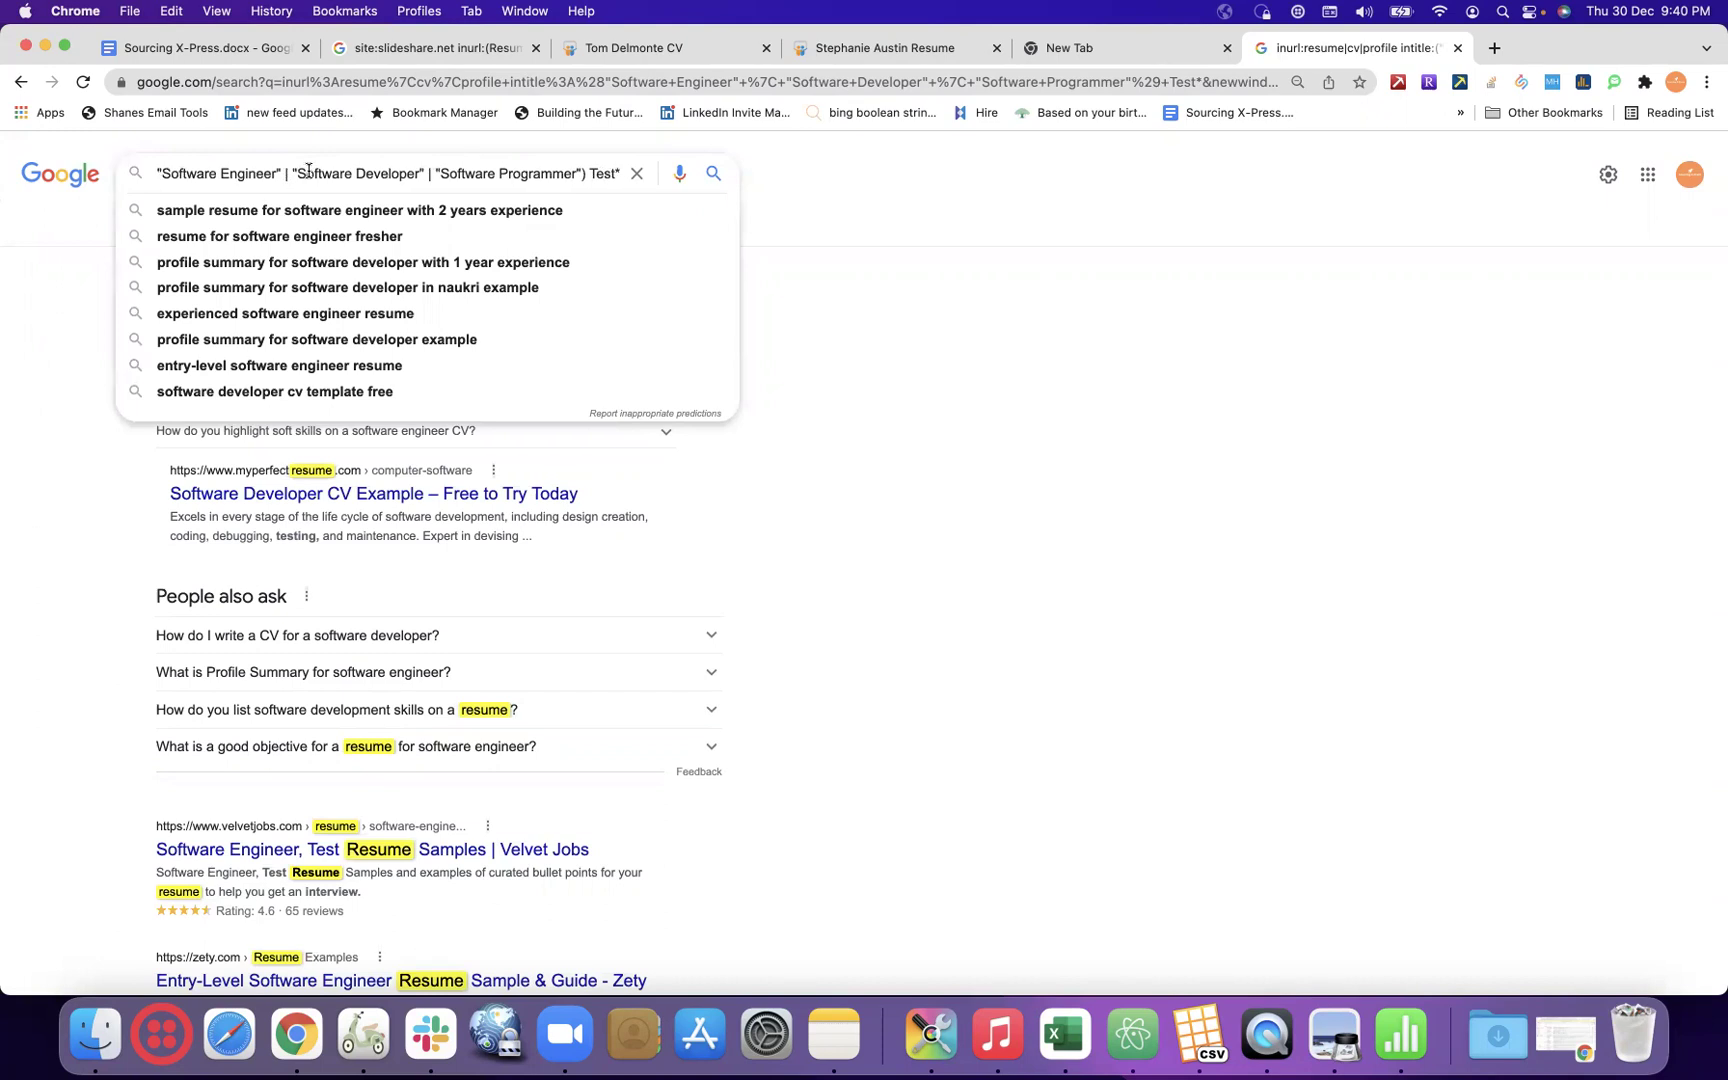
left_click(615, 174)
key("Return")
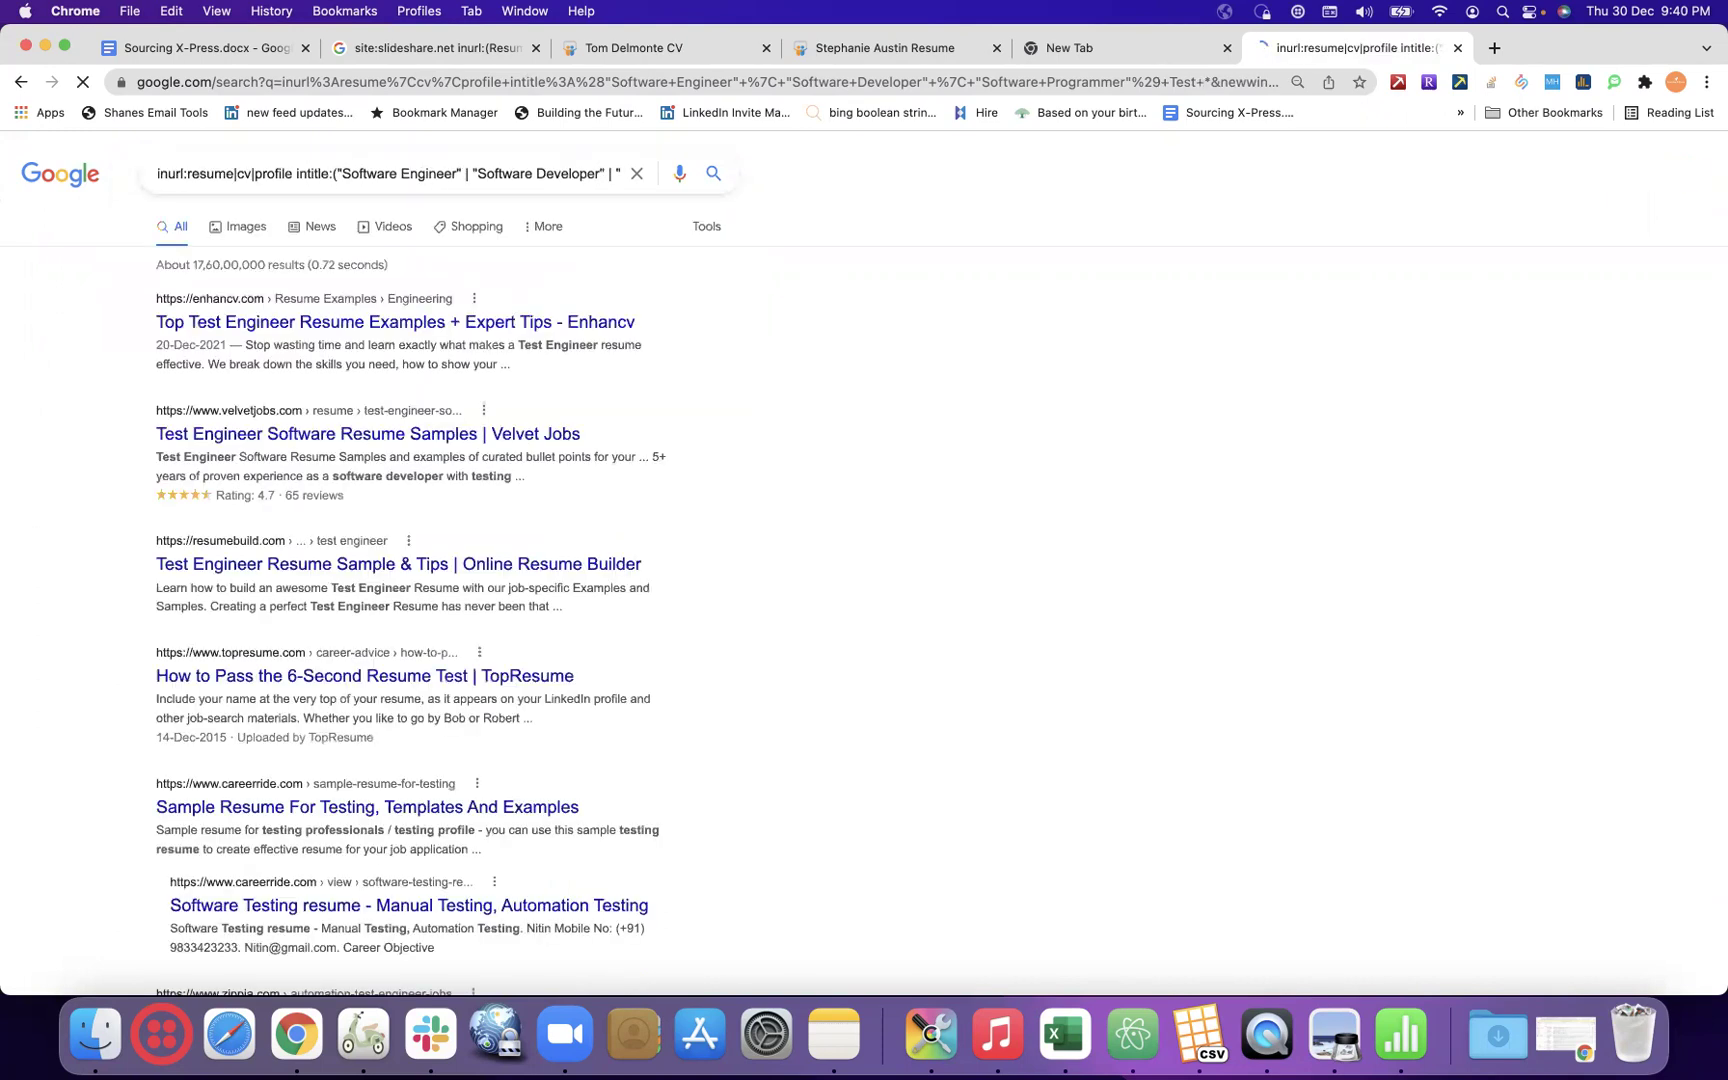
left_click(596, 170)
scroll(596, 170, "right", 5)
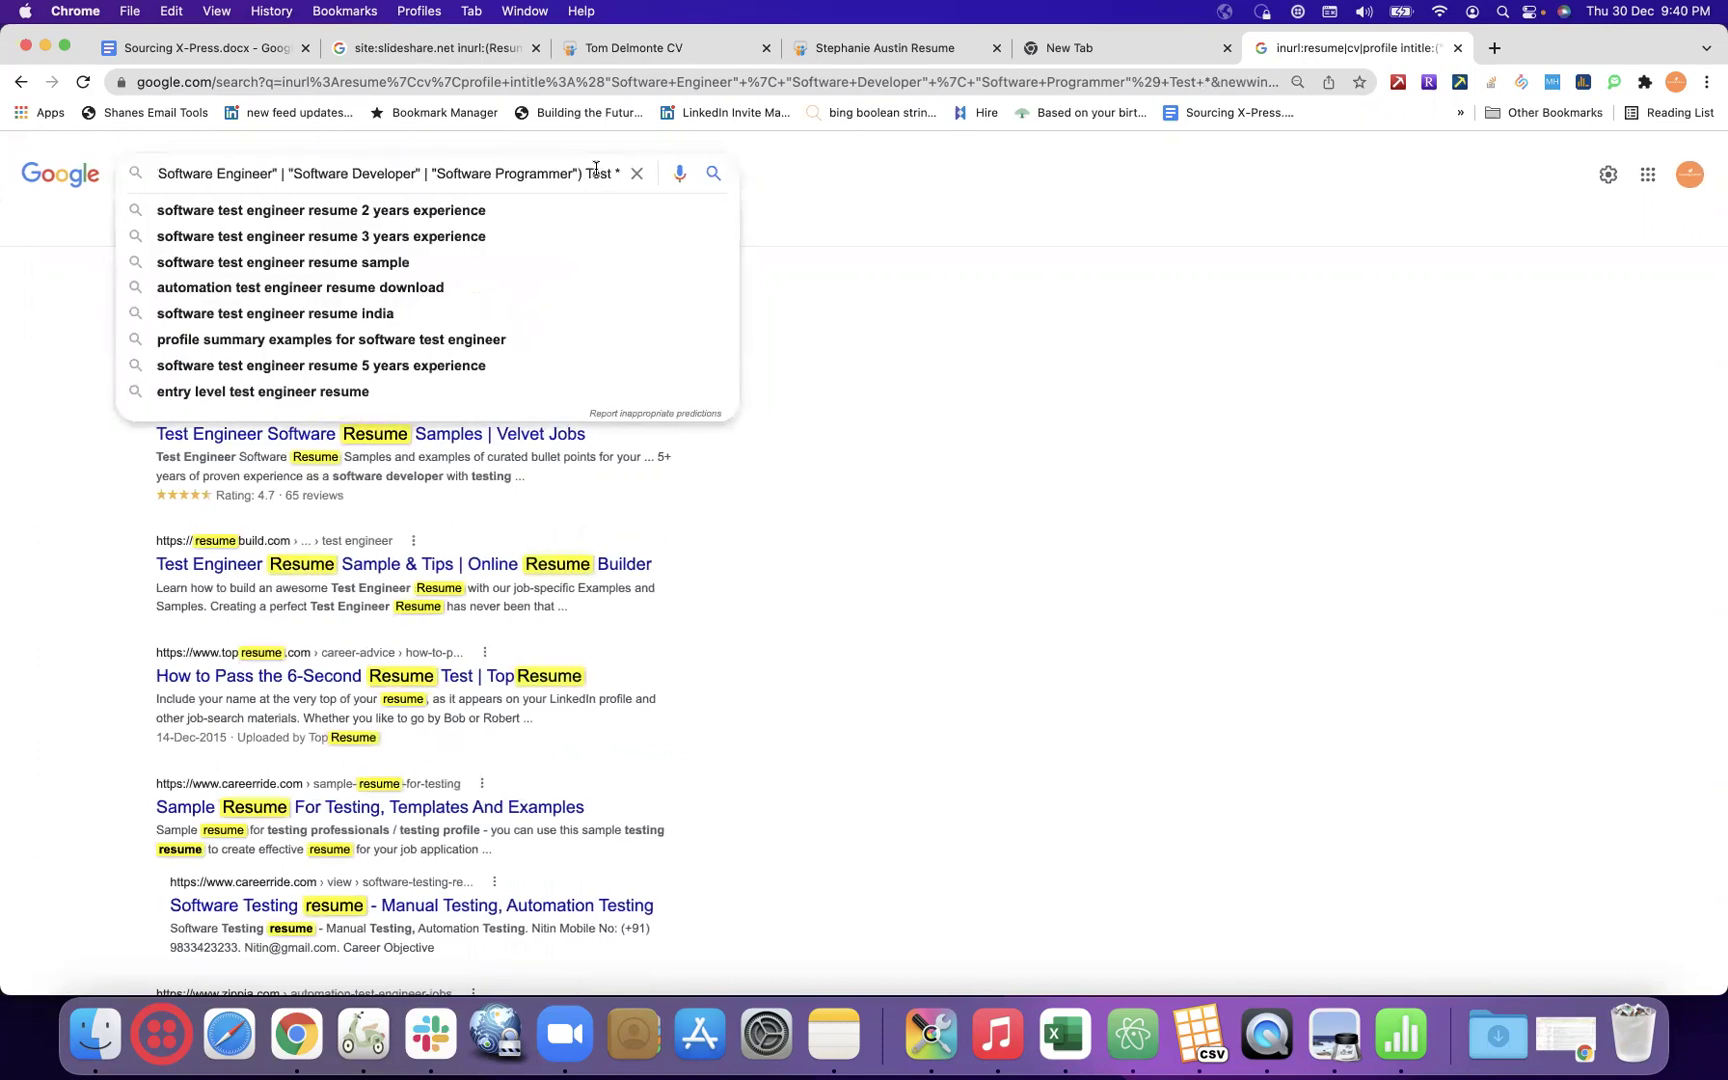
- Extend the YES explanation in the Sourcing X-Press notes with "or even for Test* . However, in some examples it may not work"
left_click(168, 52)
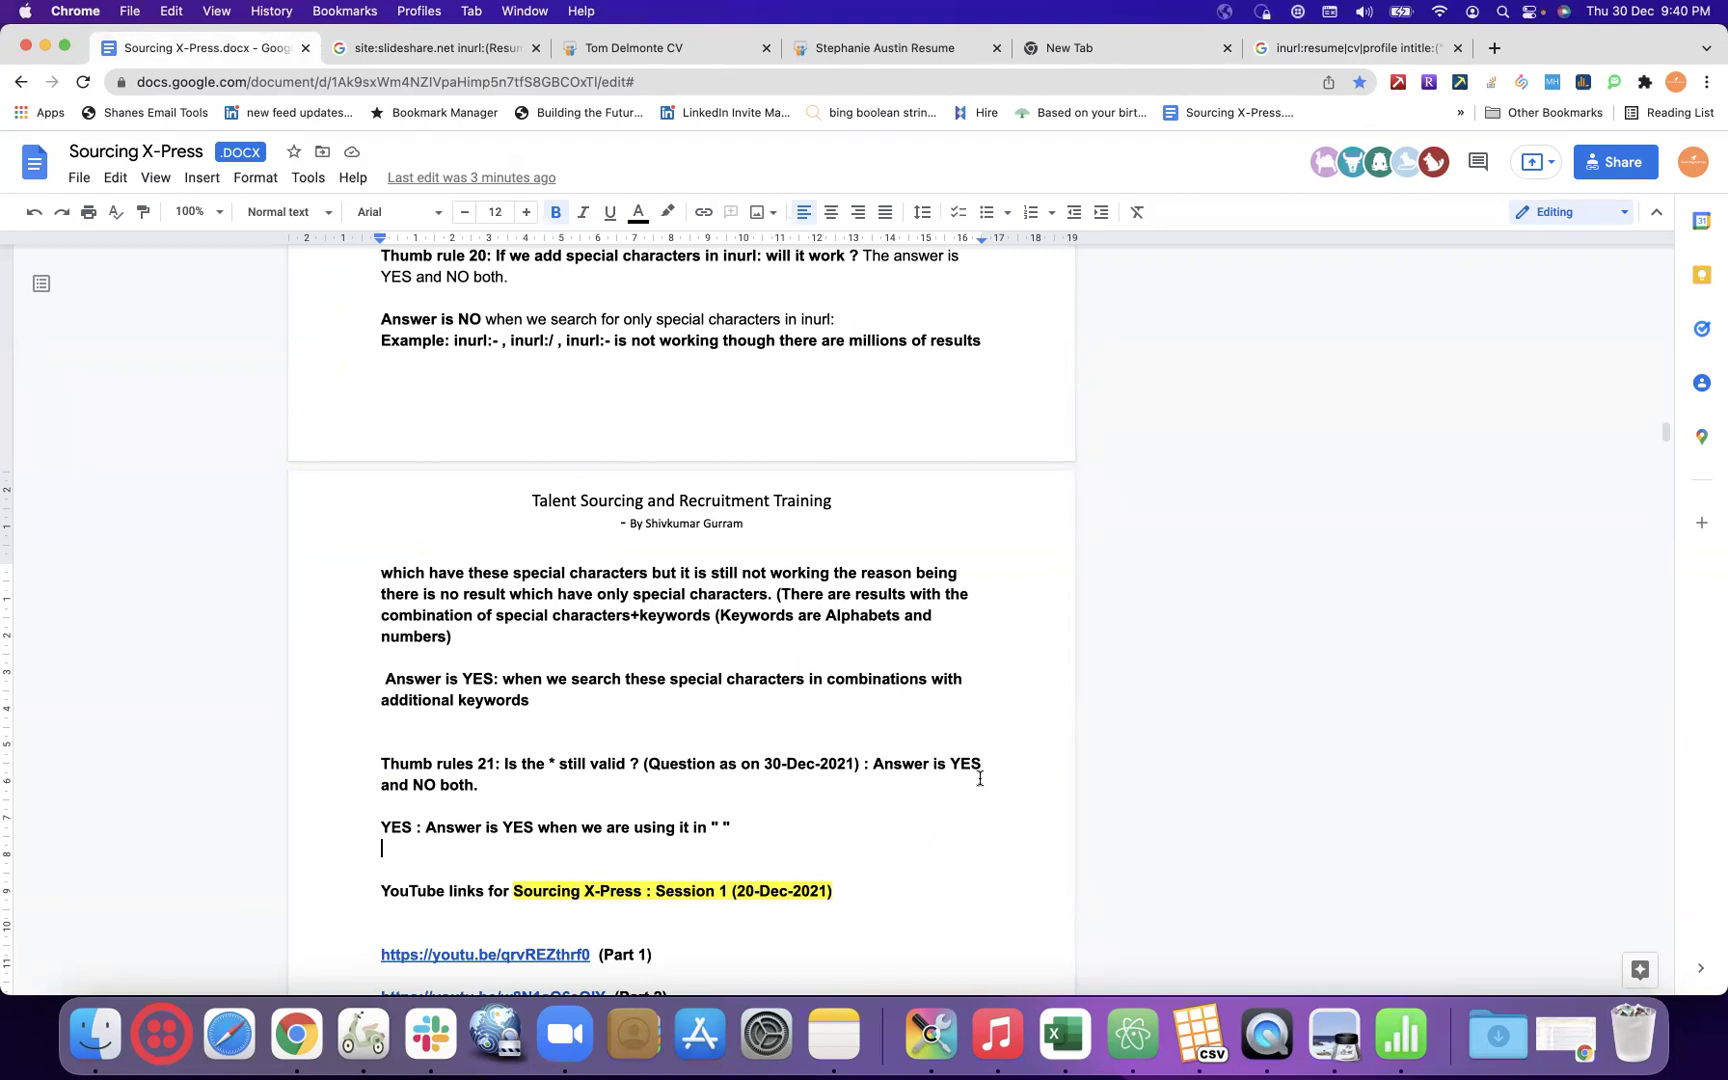
left_click(752, 828)
type("or ever")
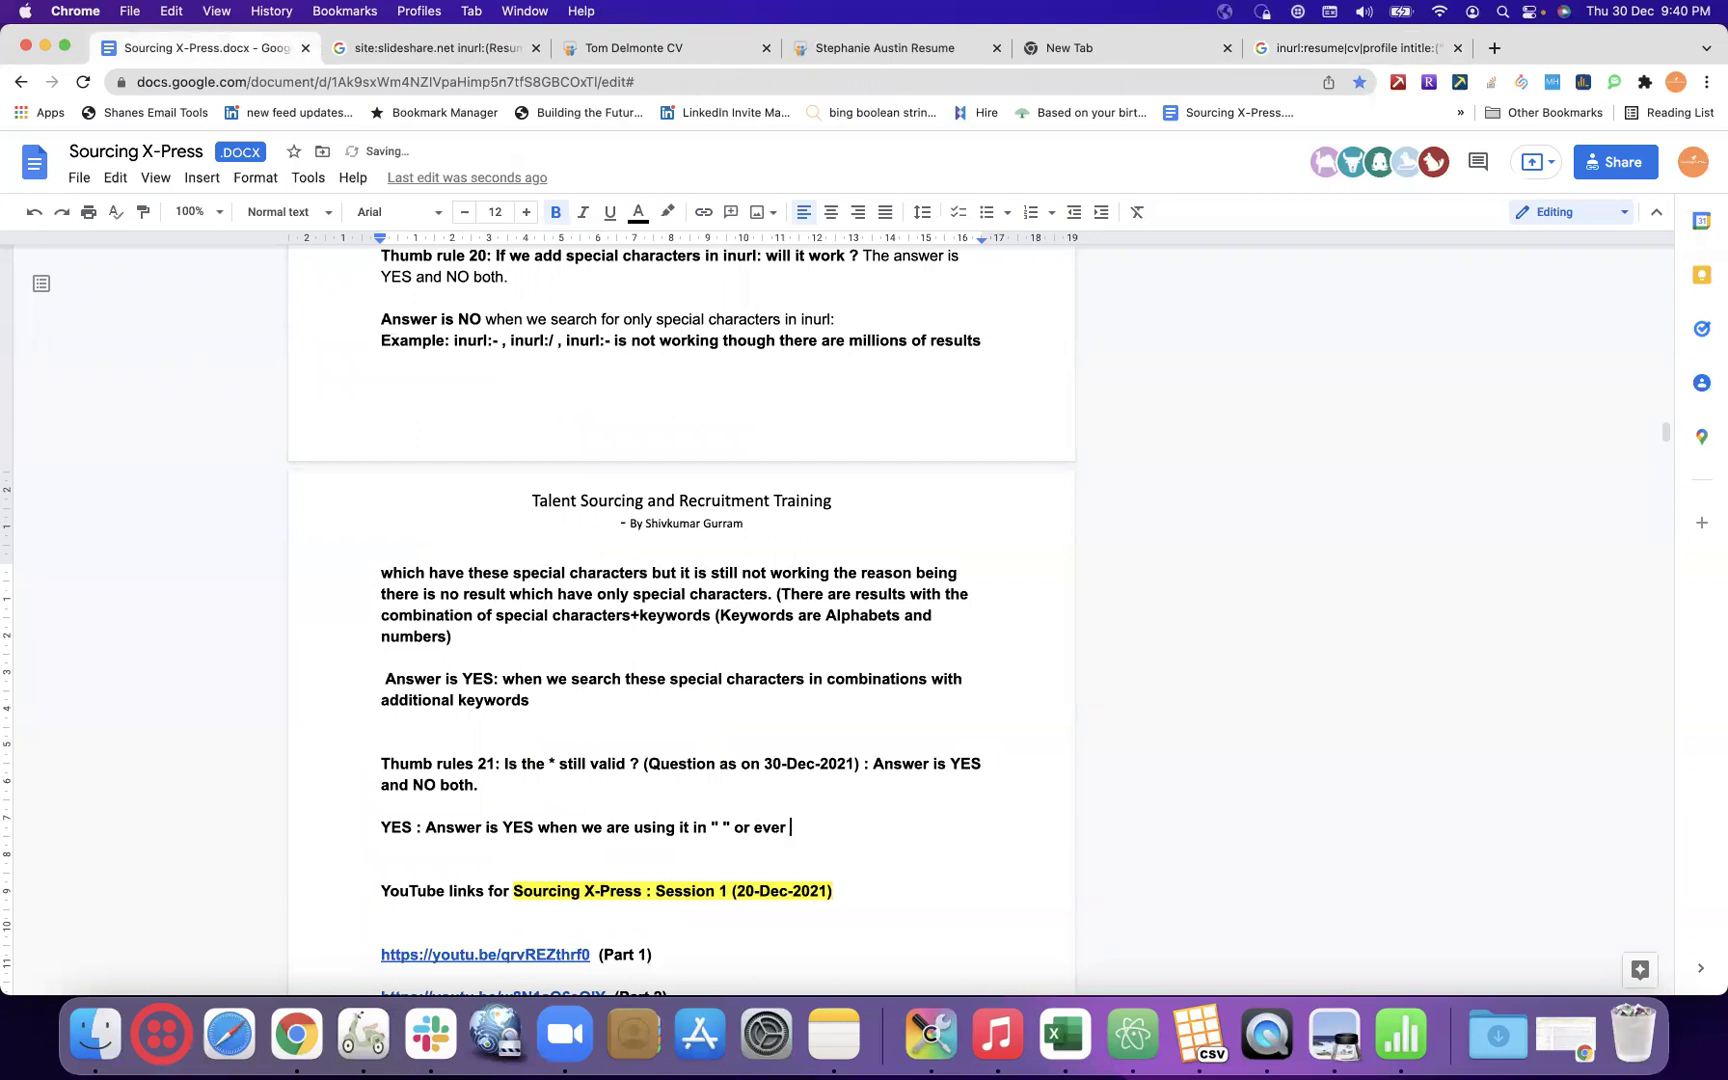
key("BackSpace")
type("n for")
type("Test* . However, in some ex")
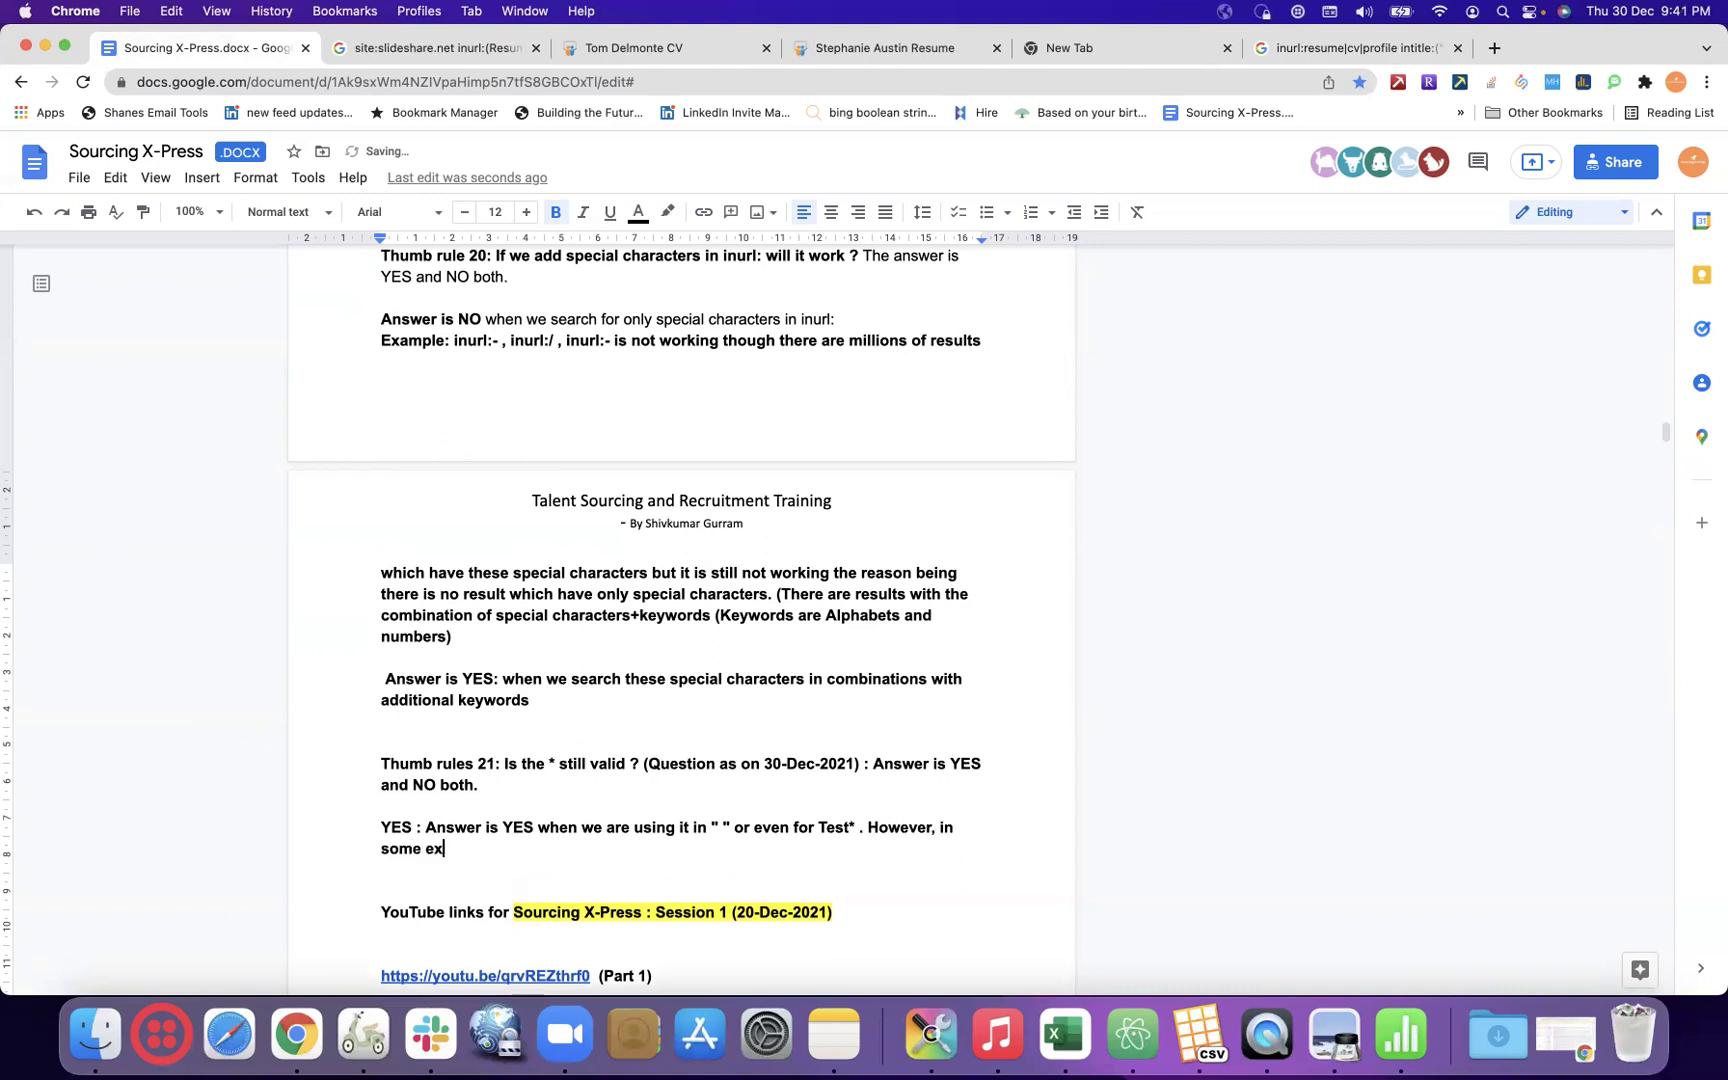
type("amples it may not work")
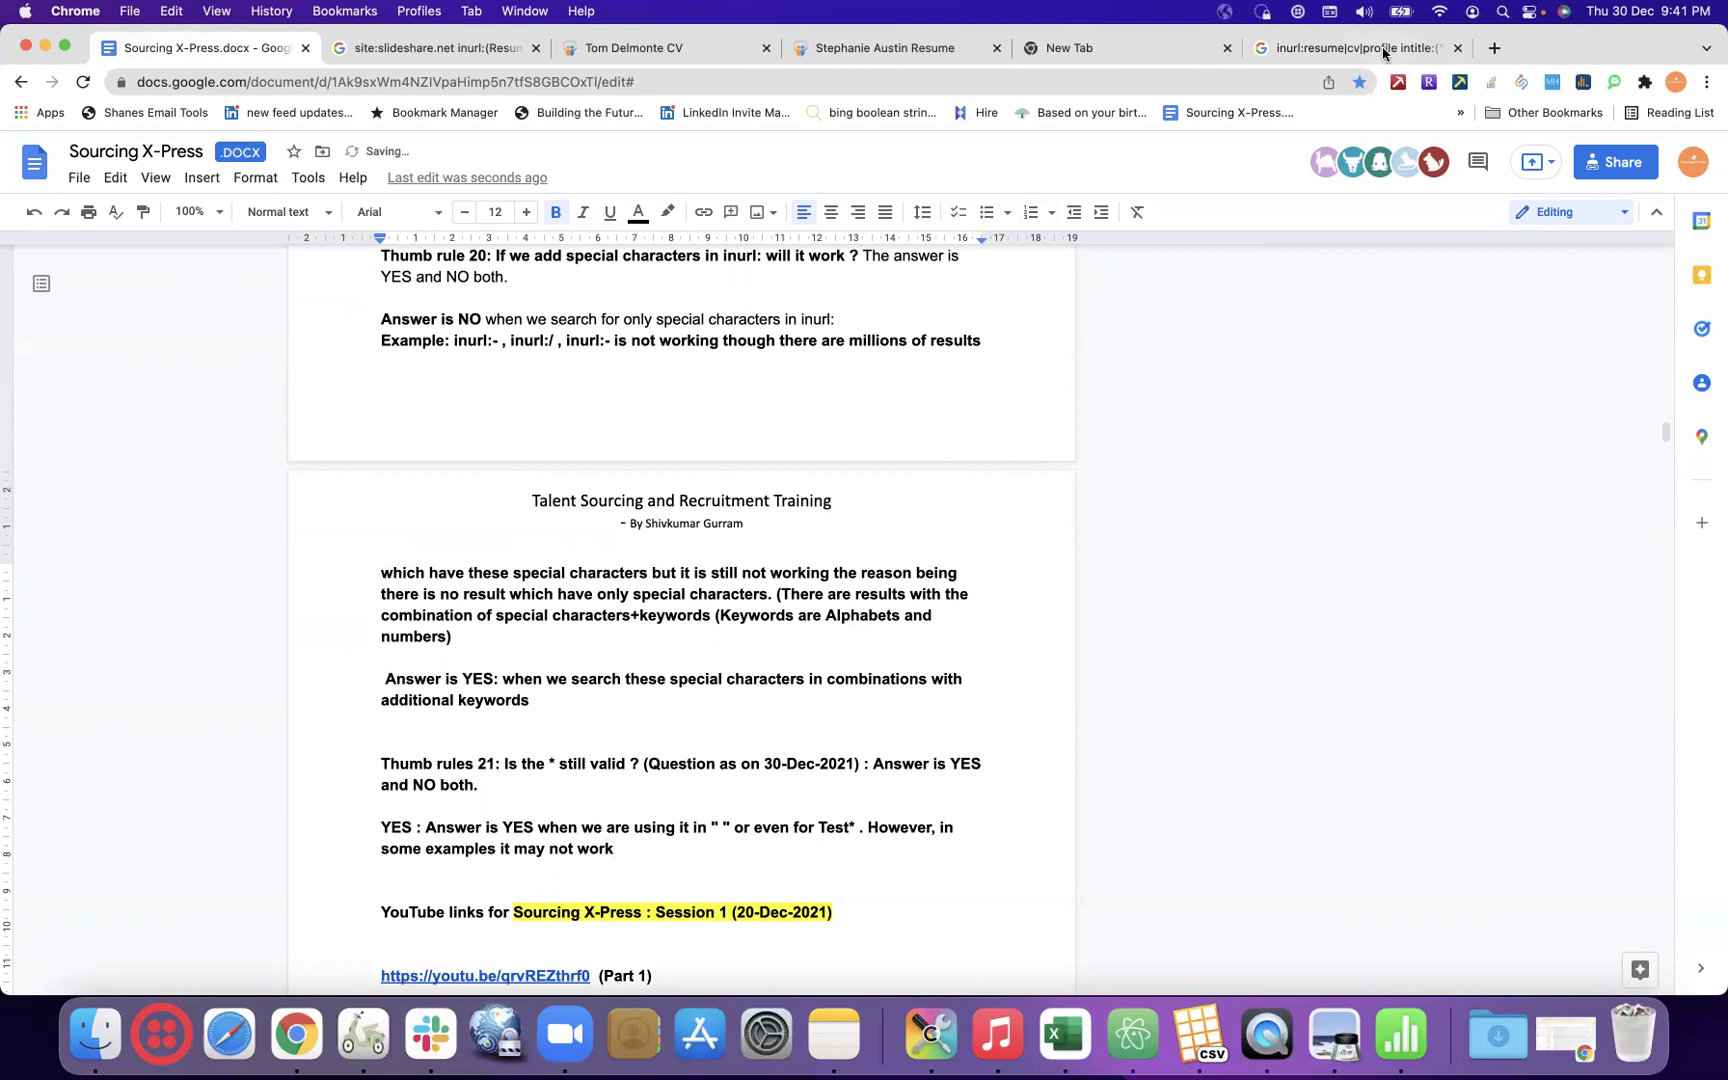
- Review the "Software * test" and "Test*" terms in the earlier slideshare.net search query
left_click(447, 56)
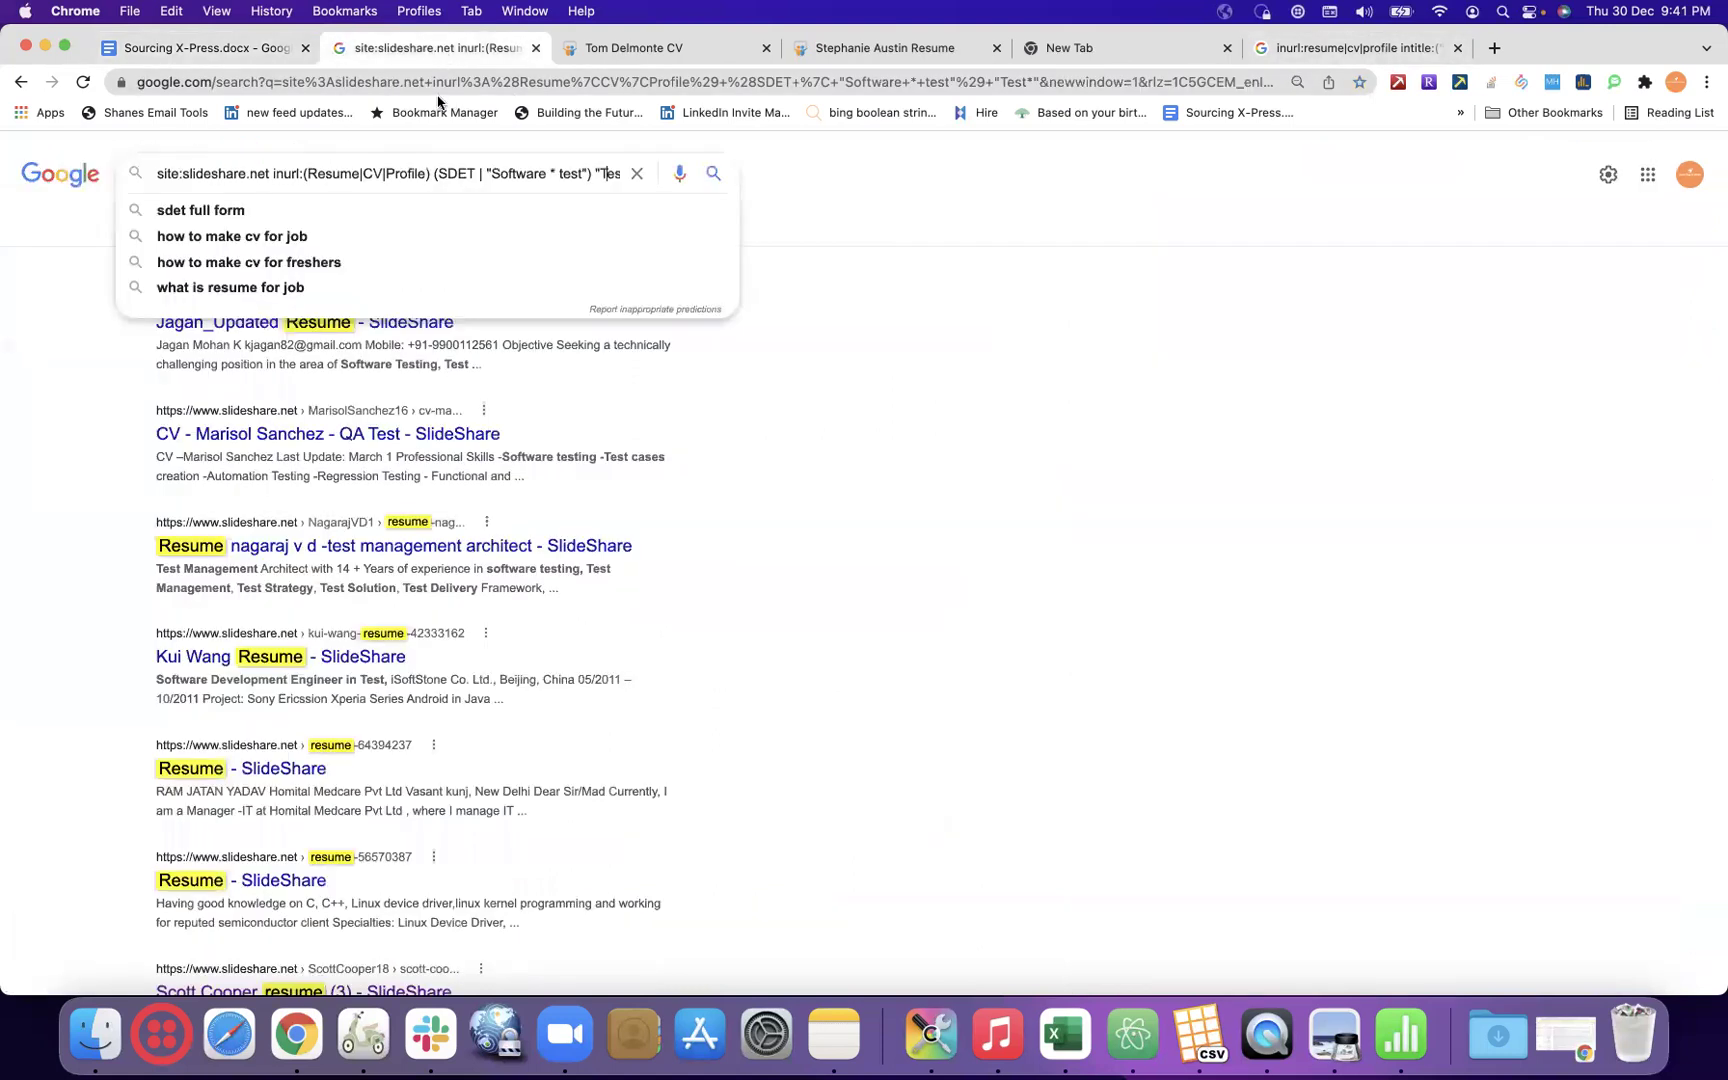
left_click(399, 170)
left_click(590, 173)
type(")")
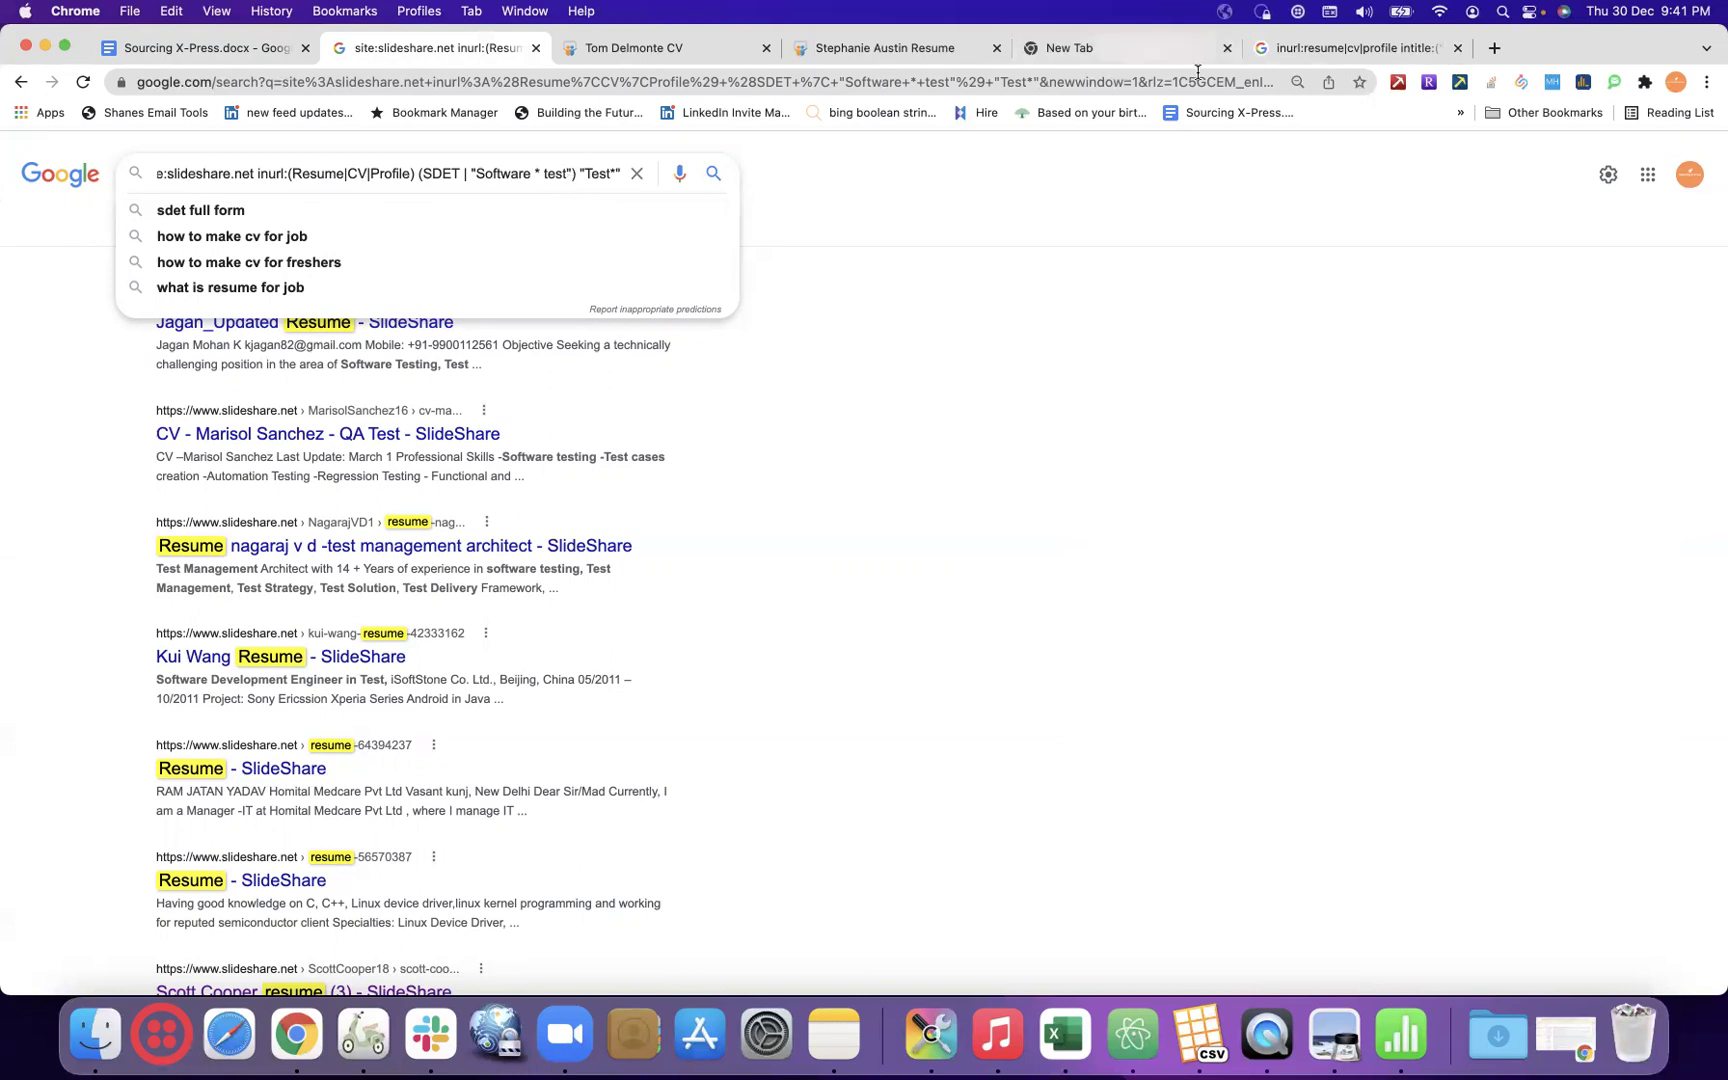
- In the Software Engineer intitle query, replace inurl:resume|cv|profile with site:linkedin.com/in and run the search
left_click(1318, 48)
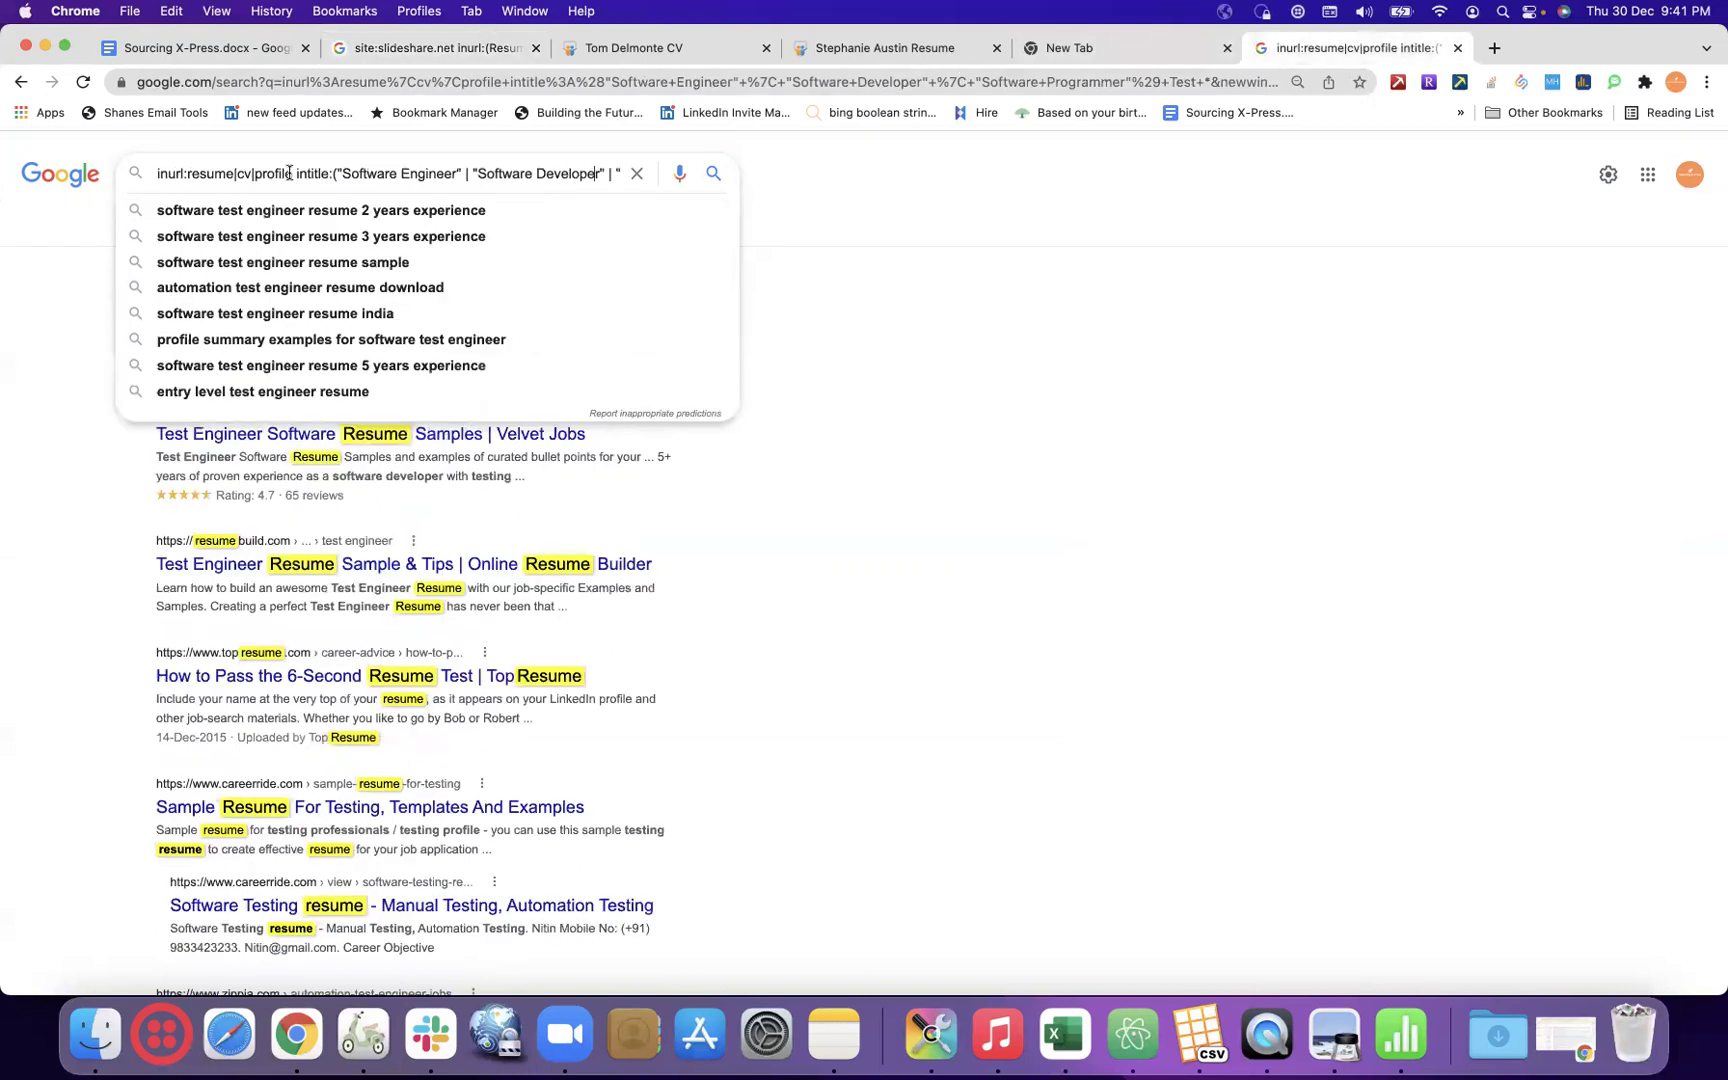
left_click_drag(293, 173, 177, 174)
left_click_drag(36, 174, 36, 174)
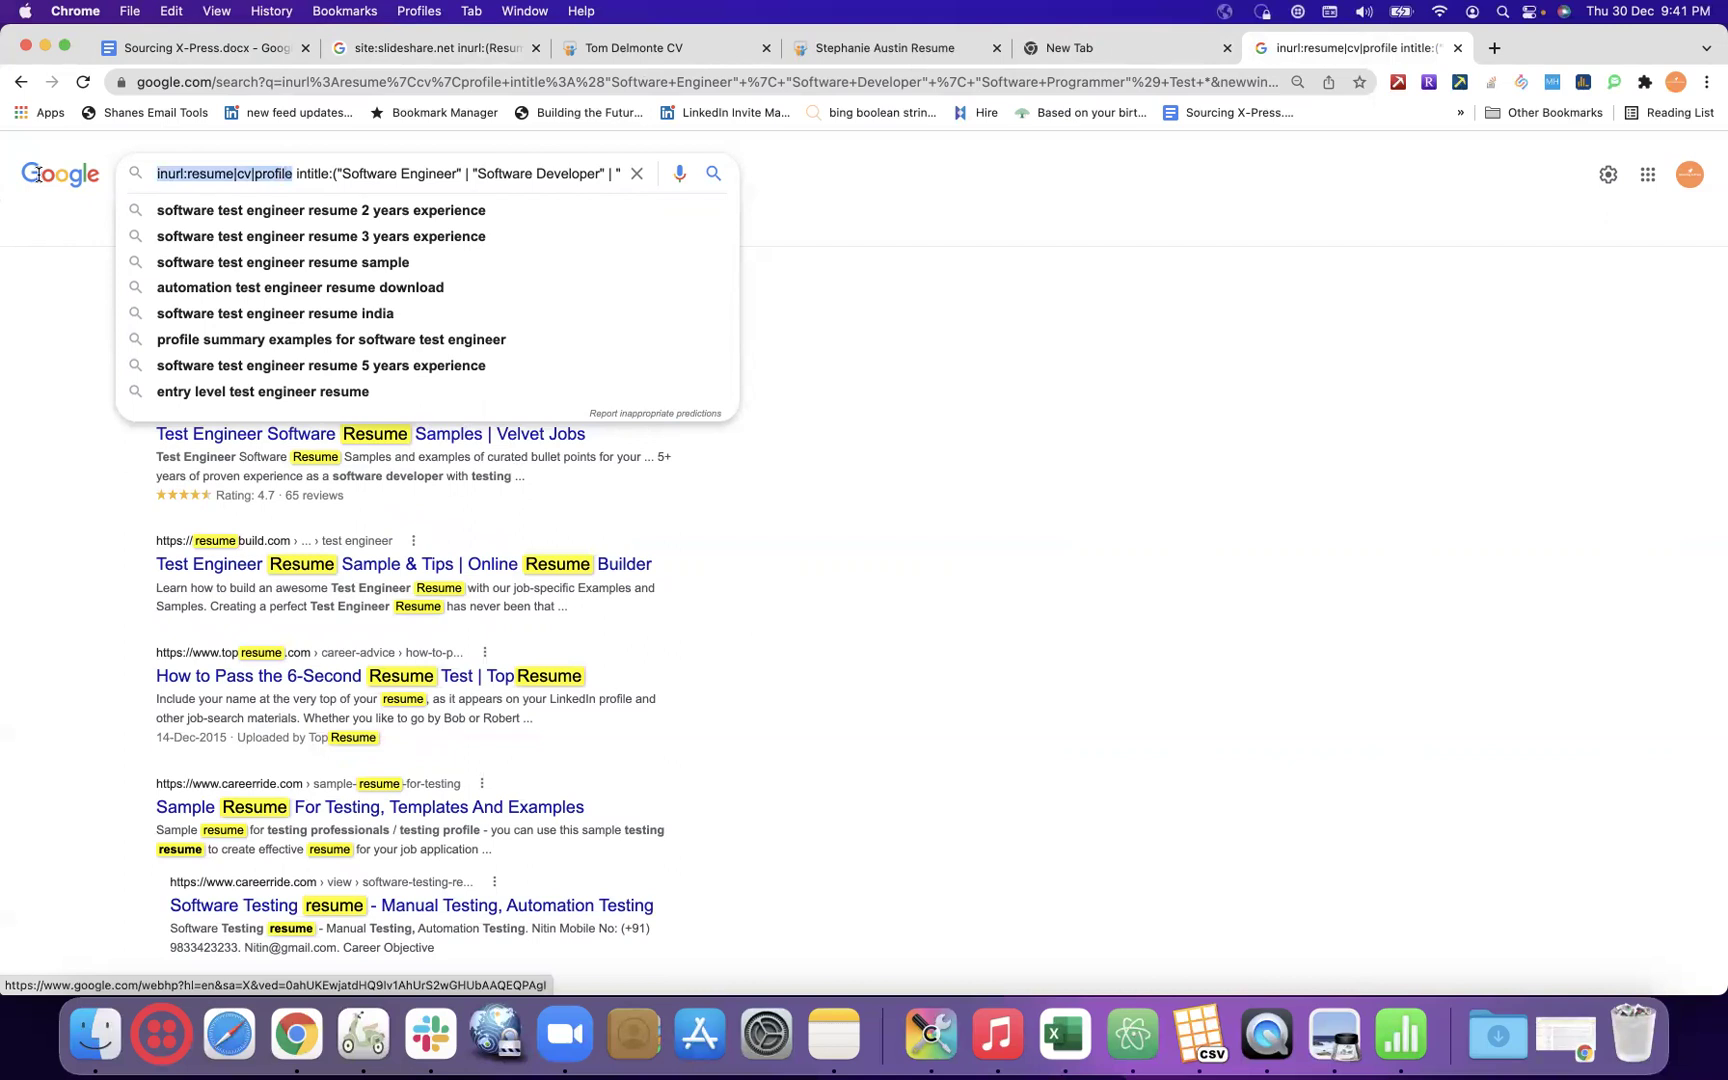
key("BackSpace")
type("site")
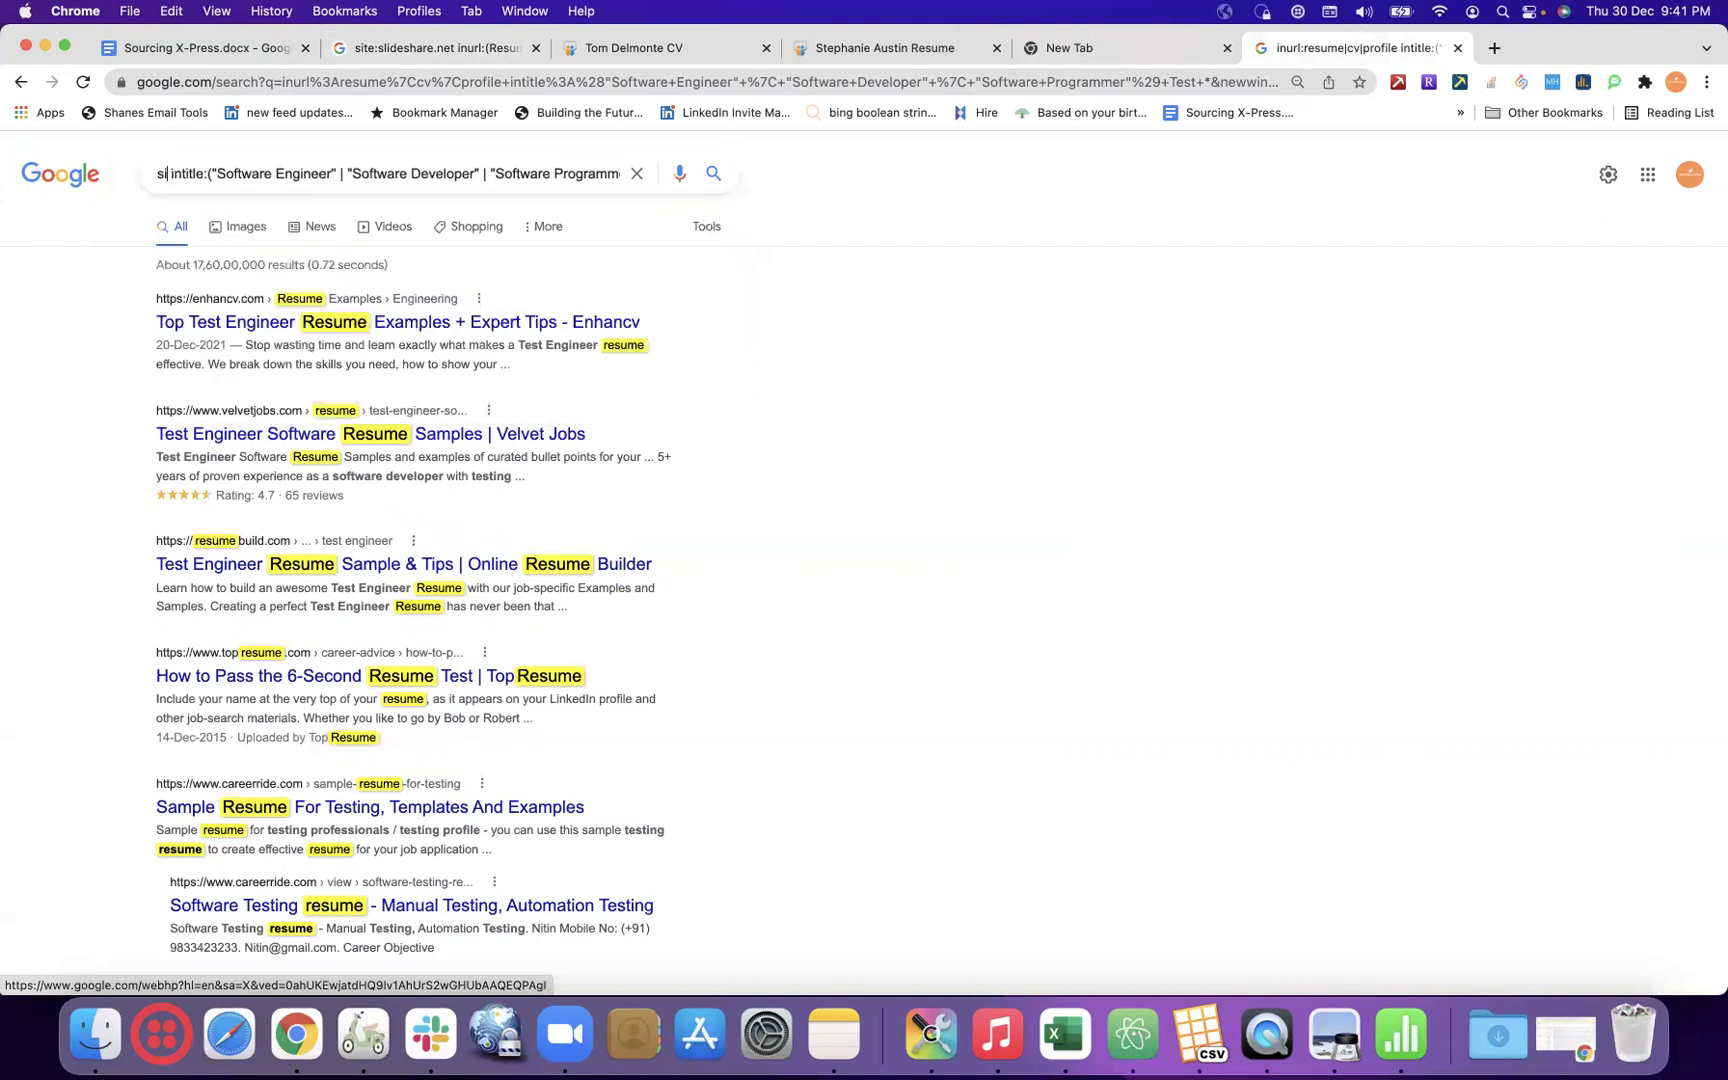
type(":")
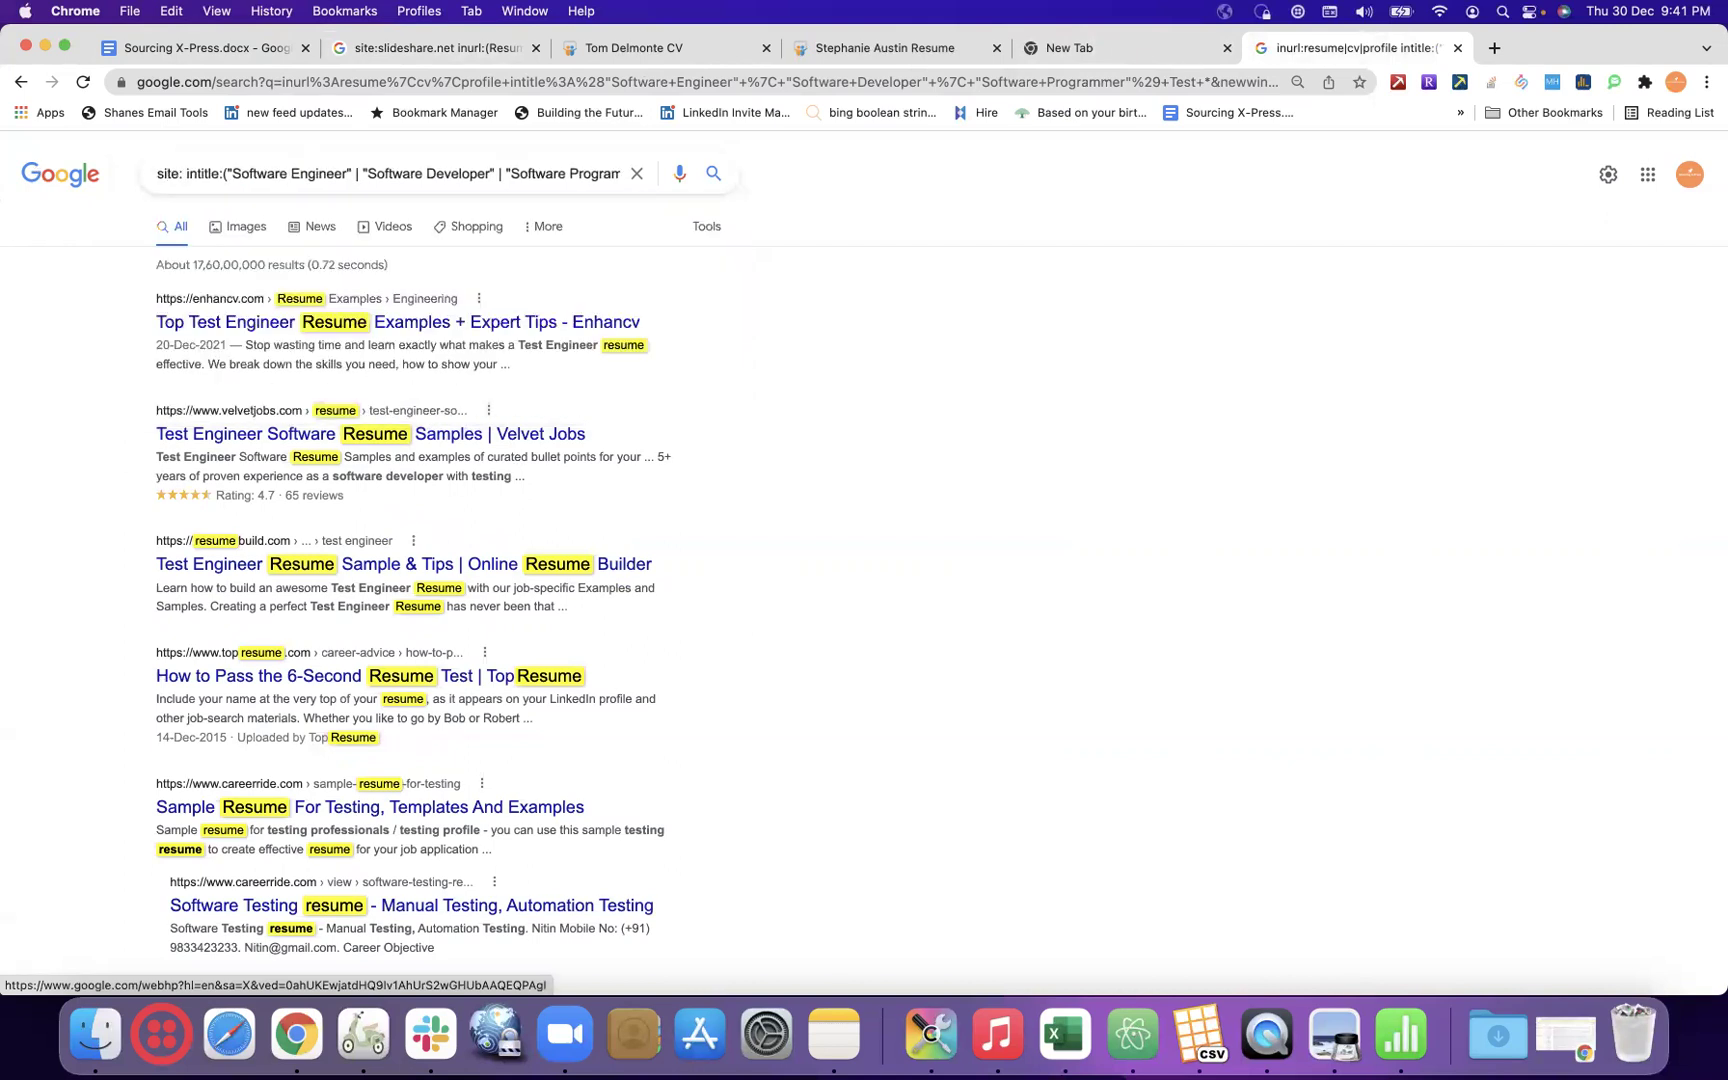
type("linkedin.c")
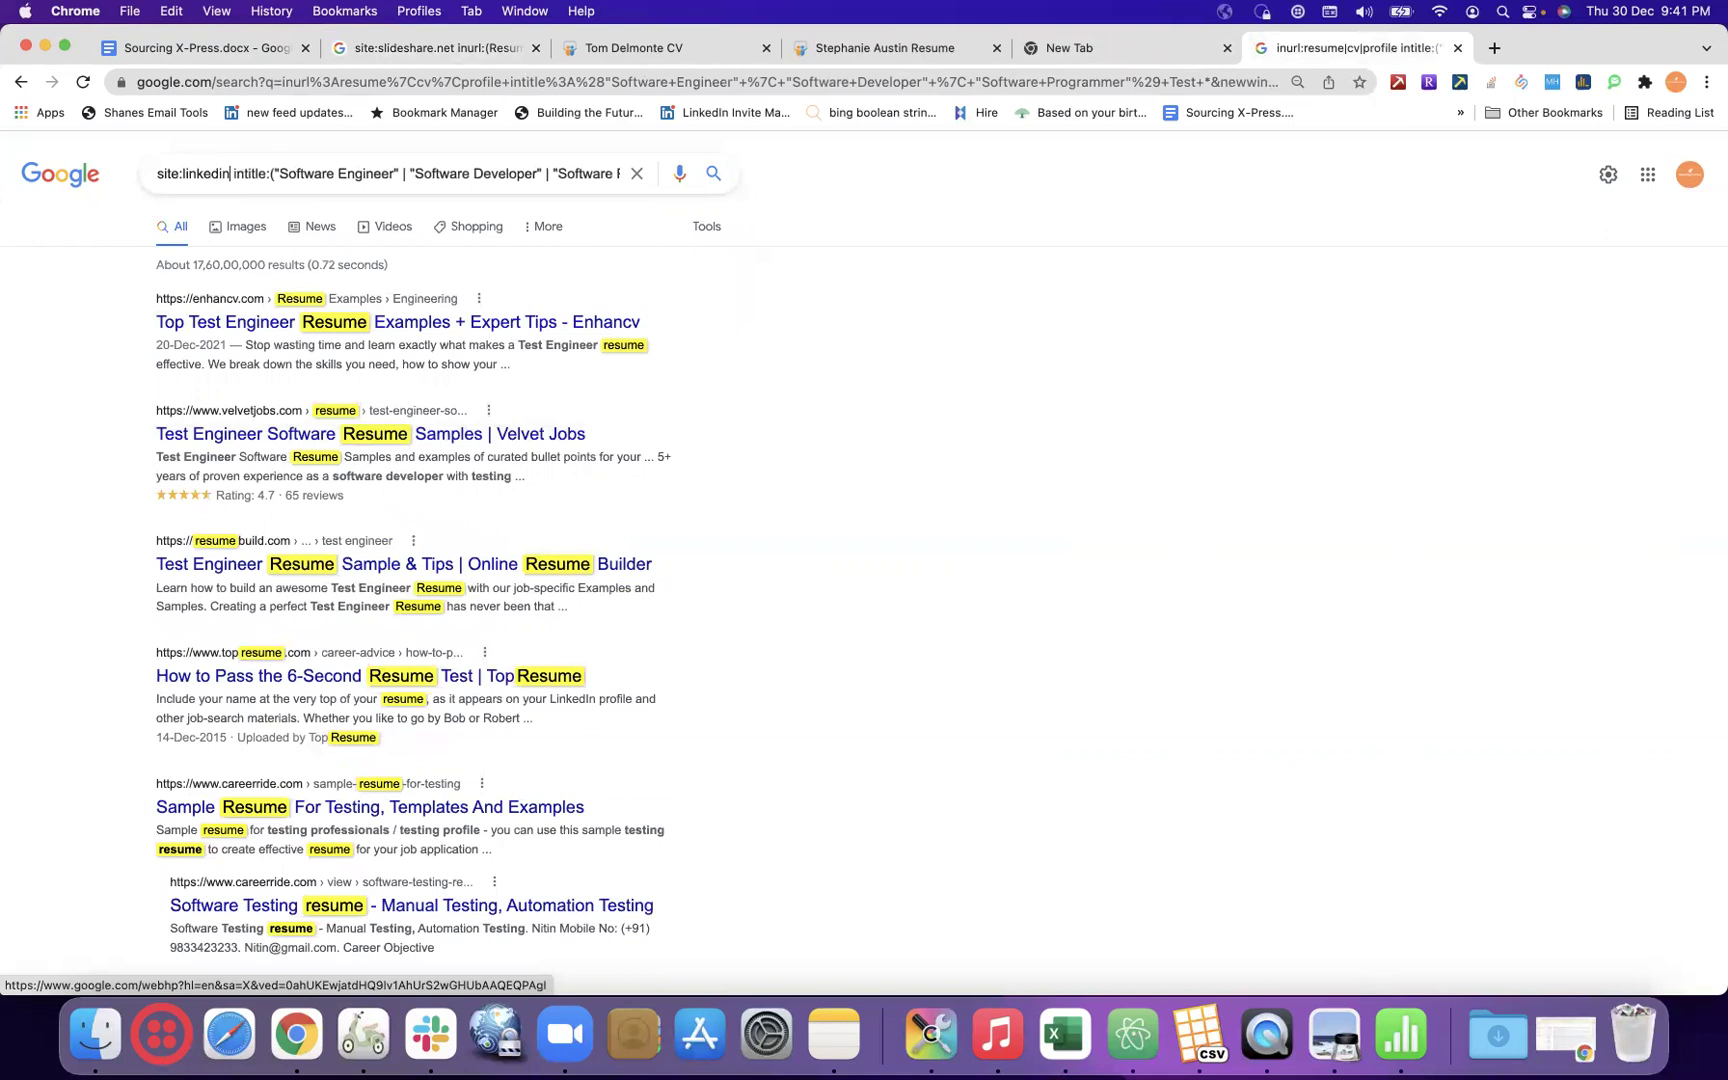
type("om")
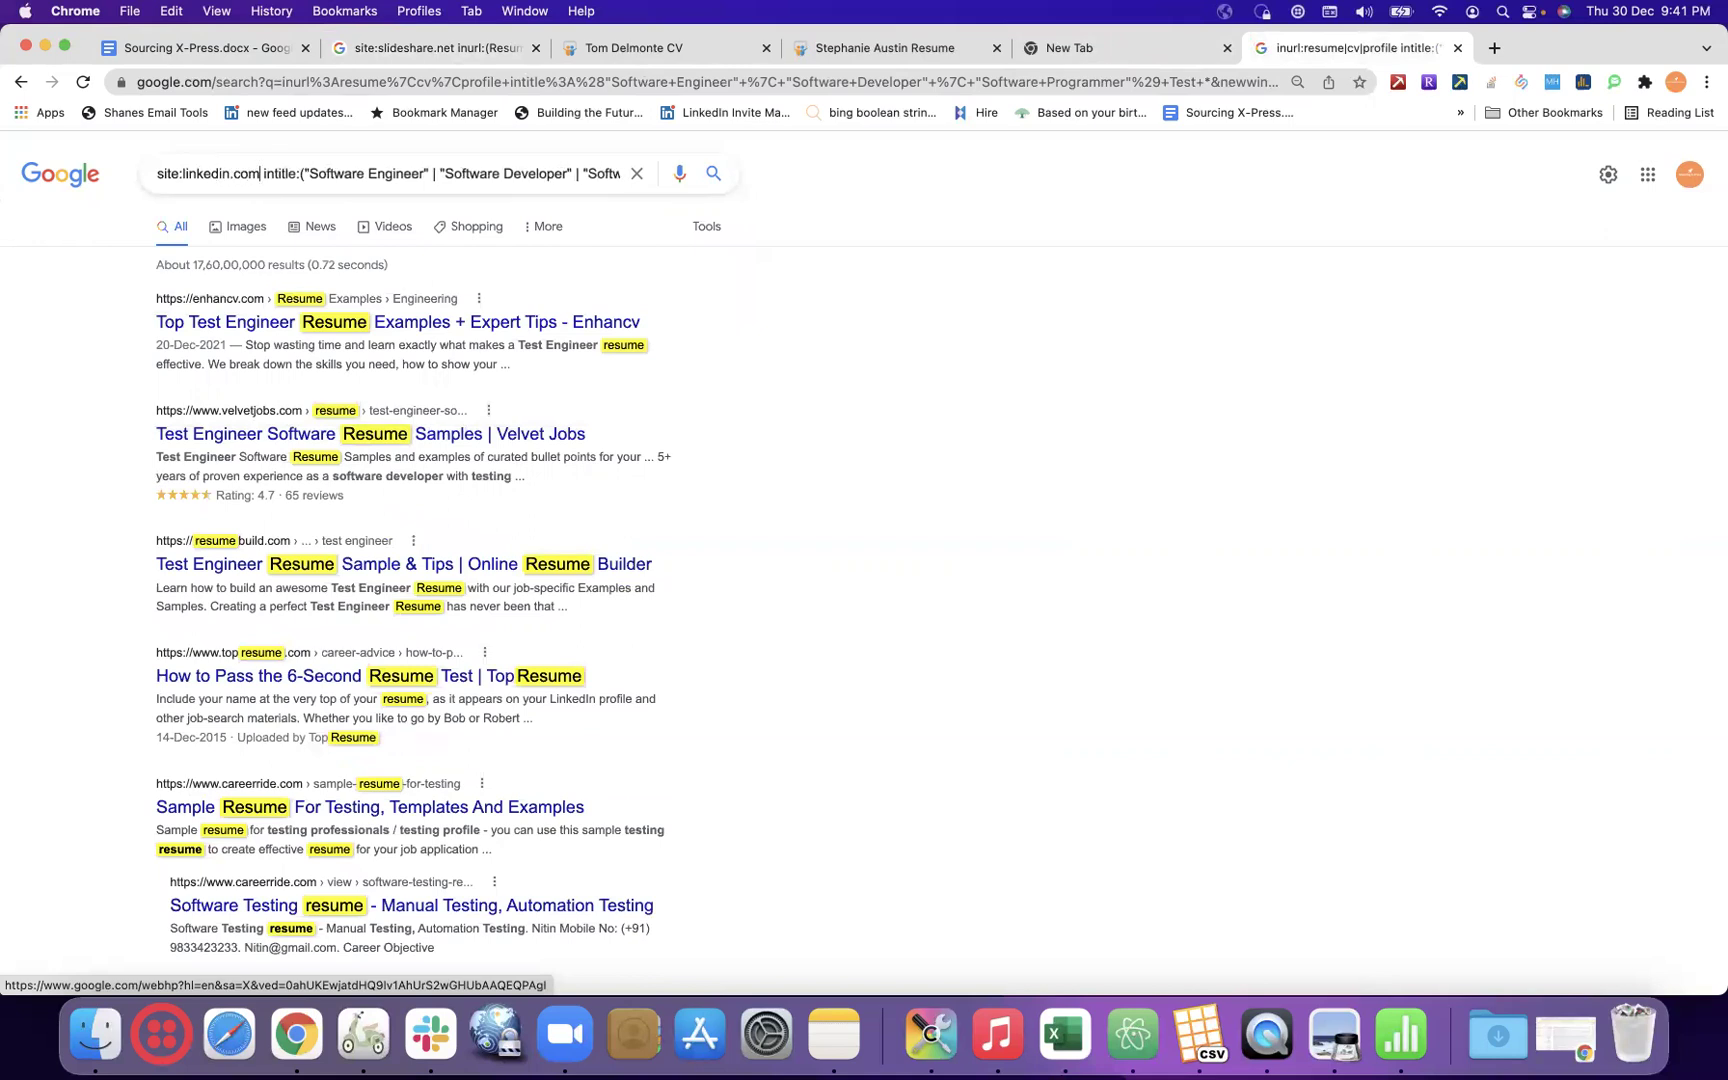
type("/in")
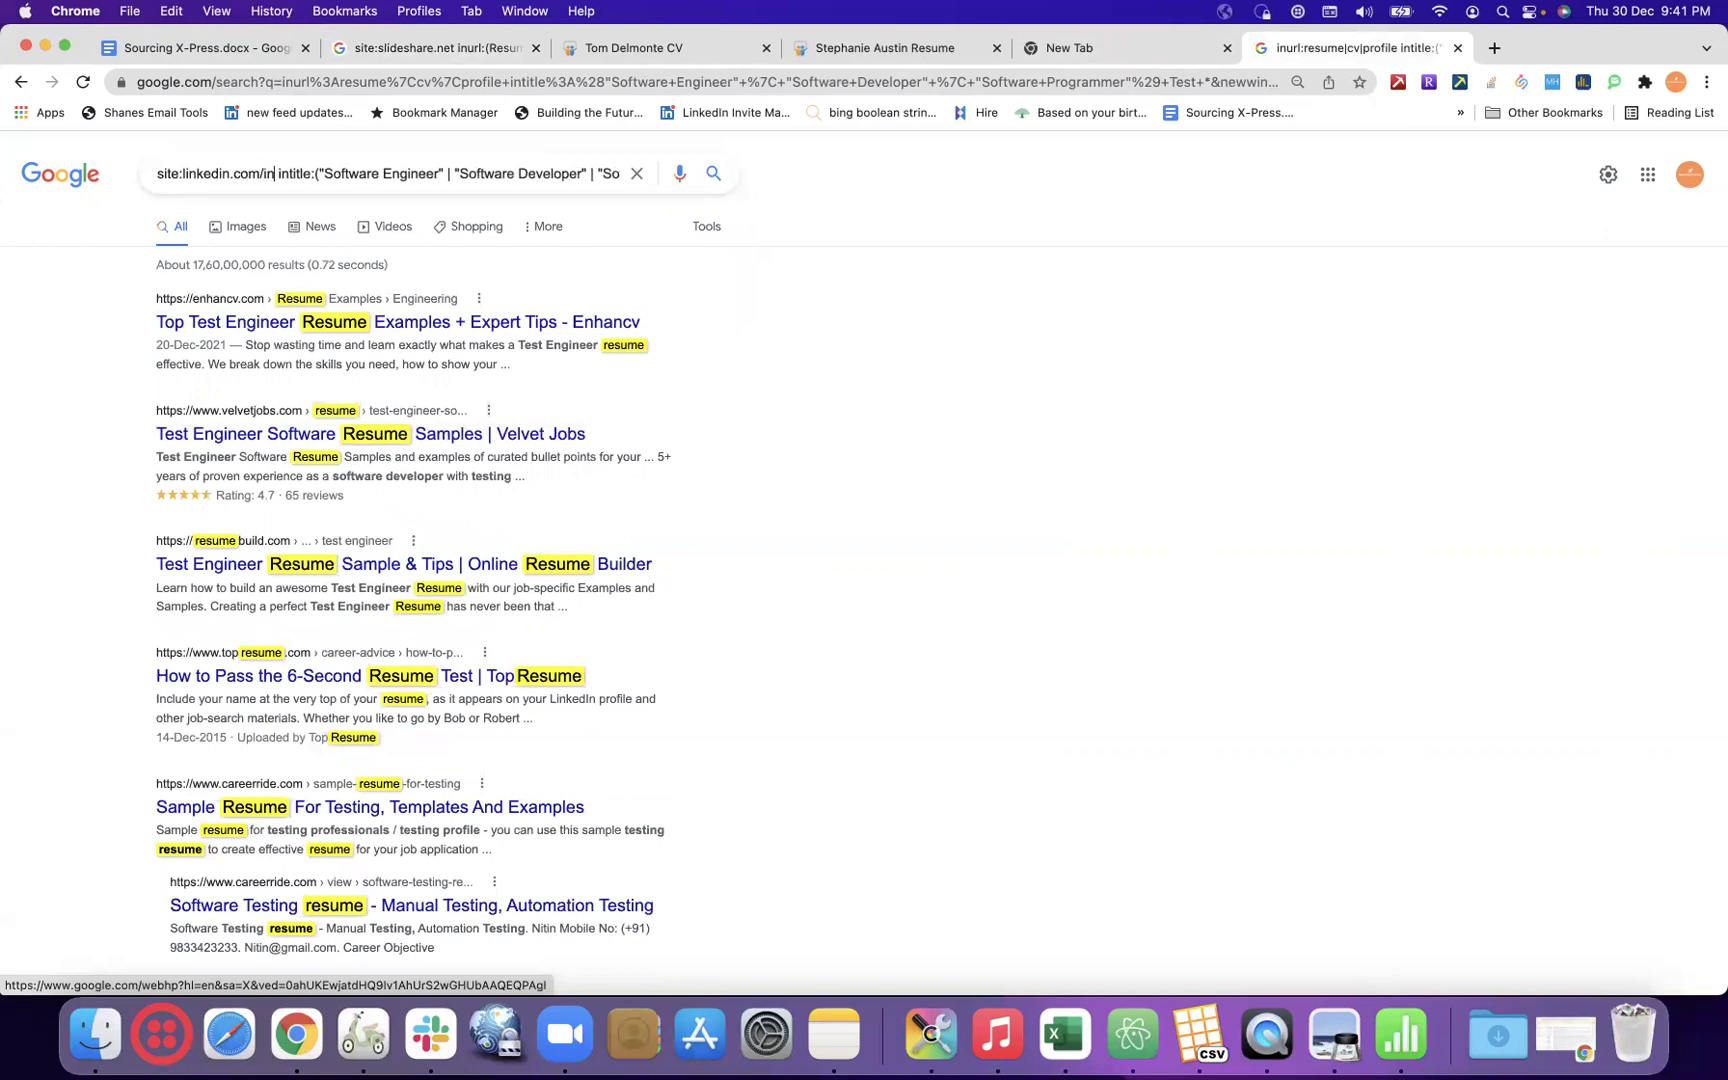
key("Return")
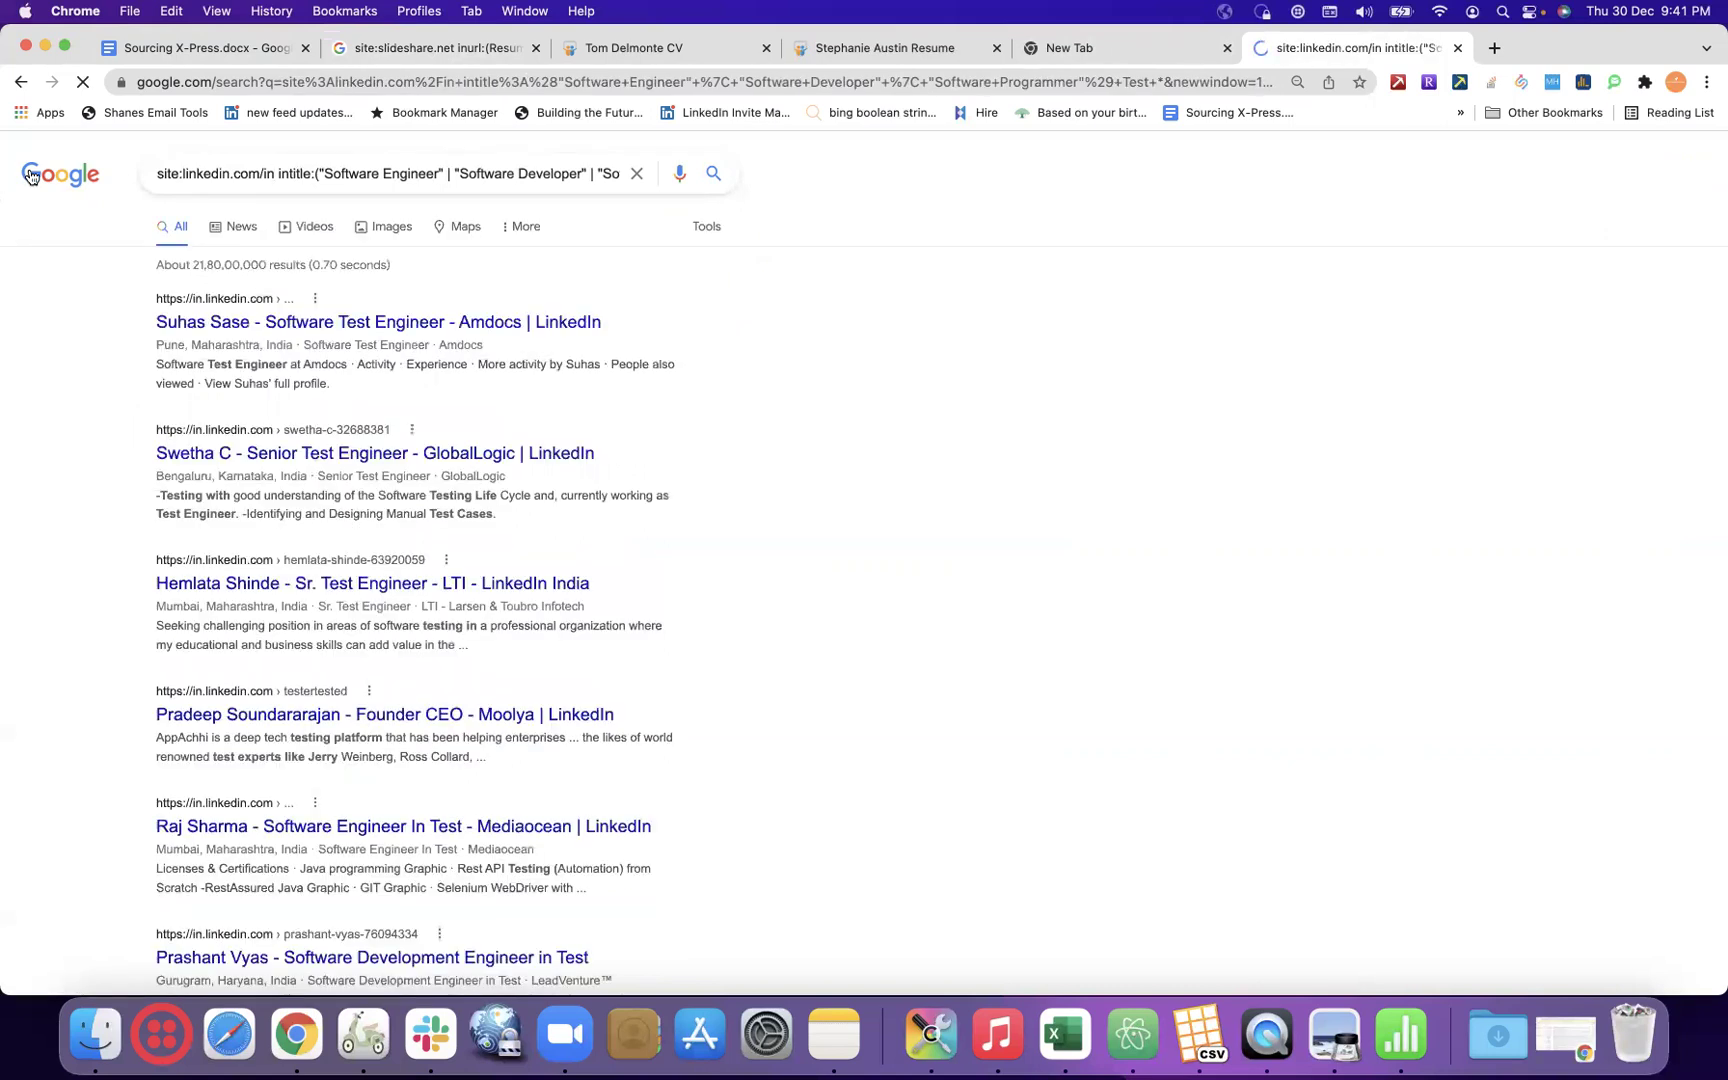
- Review the end of the LinkedIn query, and copy (SDET | "Software * test") "Test*" from the slideshare.net query
left_click(397, 171)
key("super+Right")
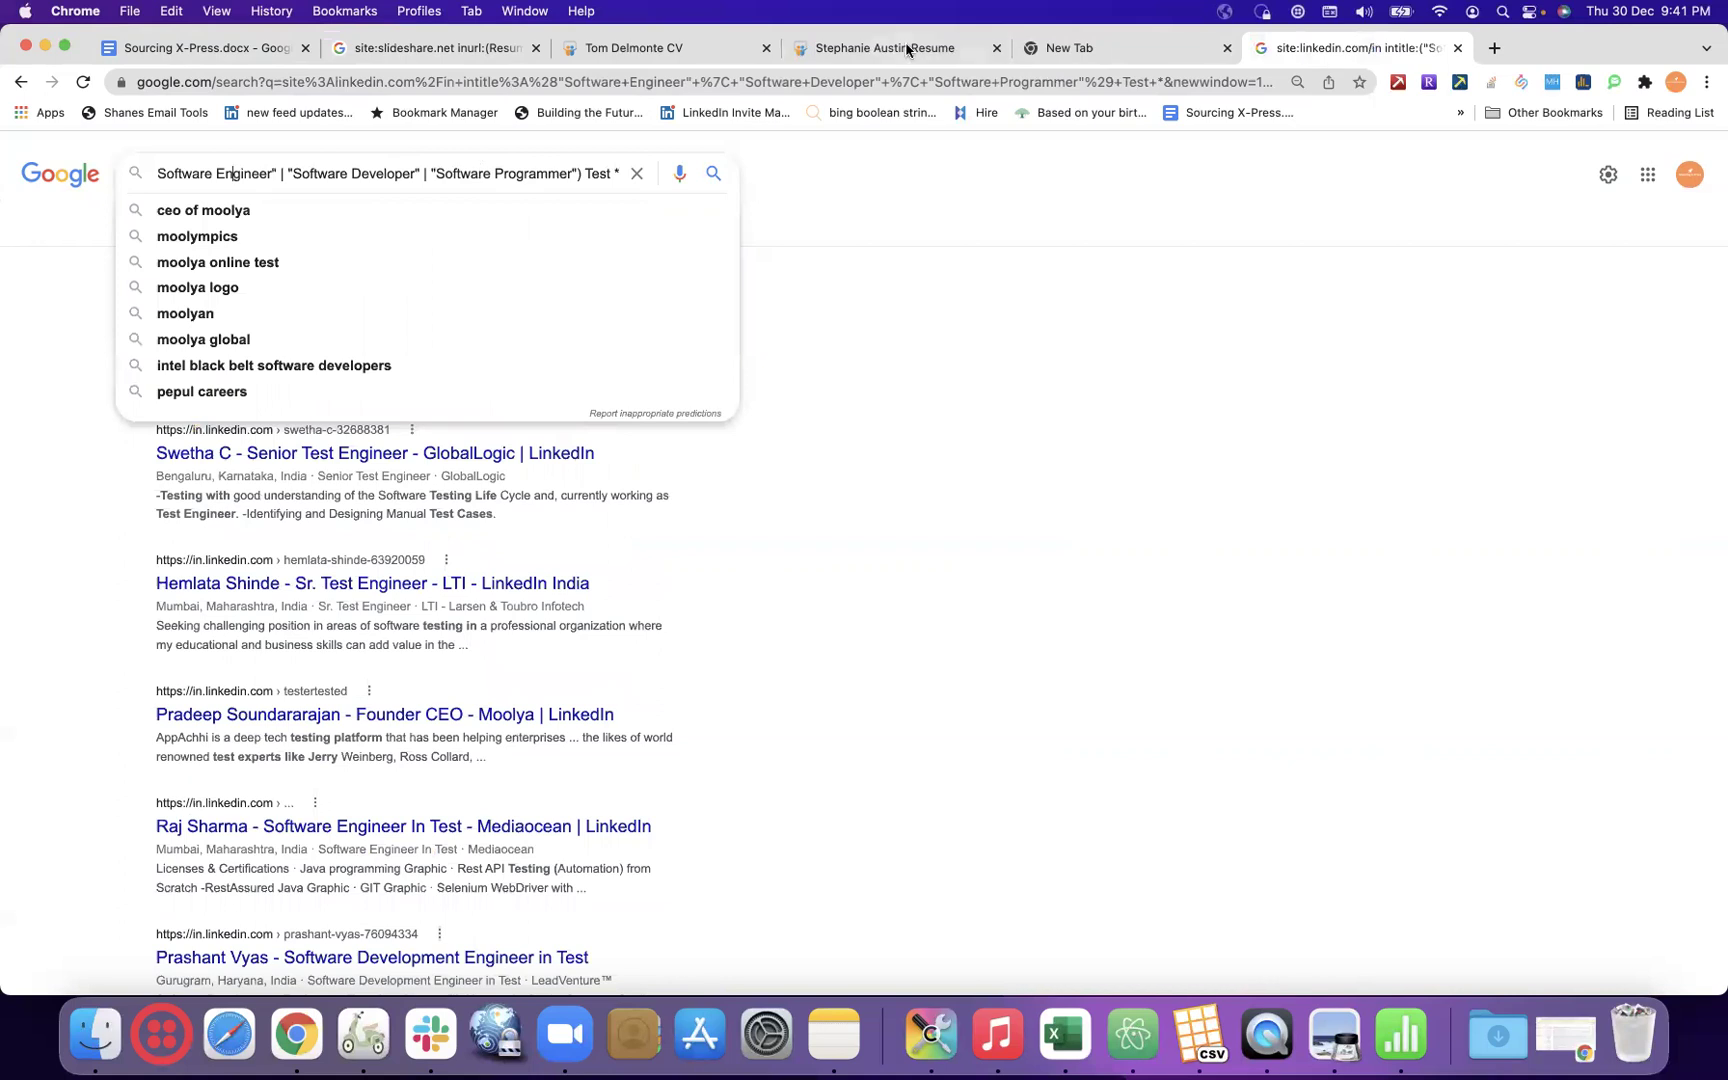
left_click(430, 48)
left_click(437, 172)
key("BackSpace")
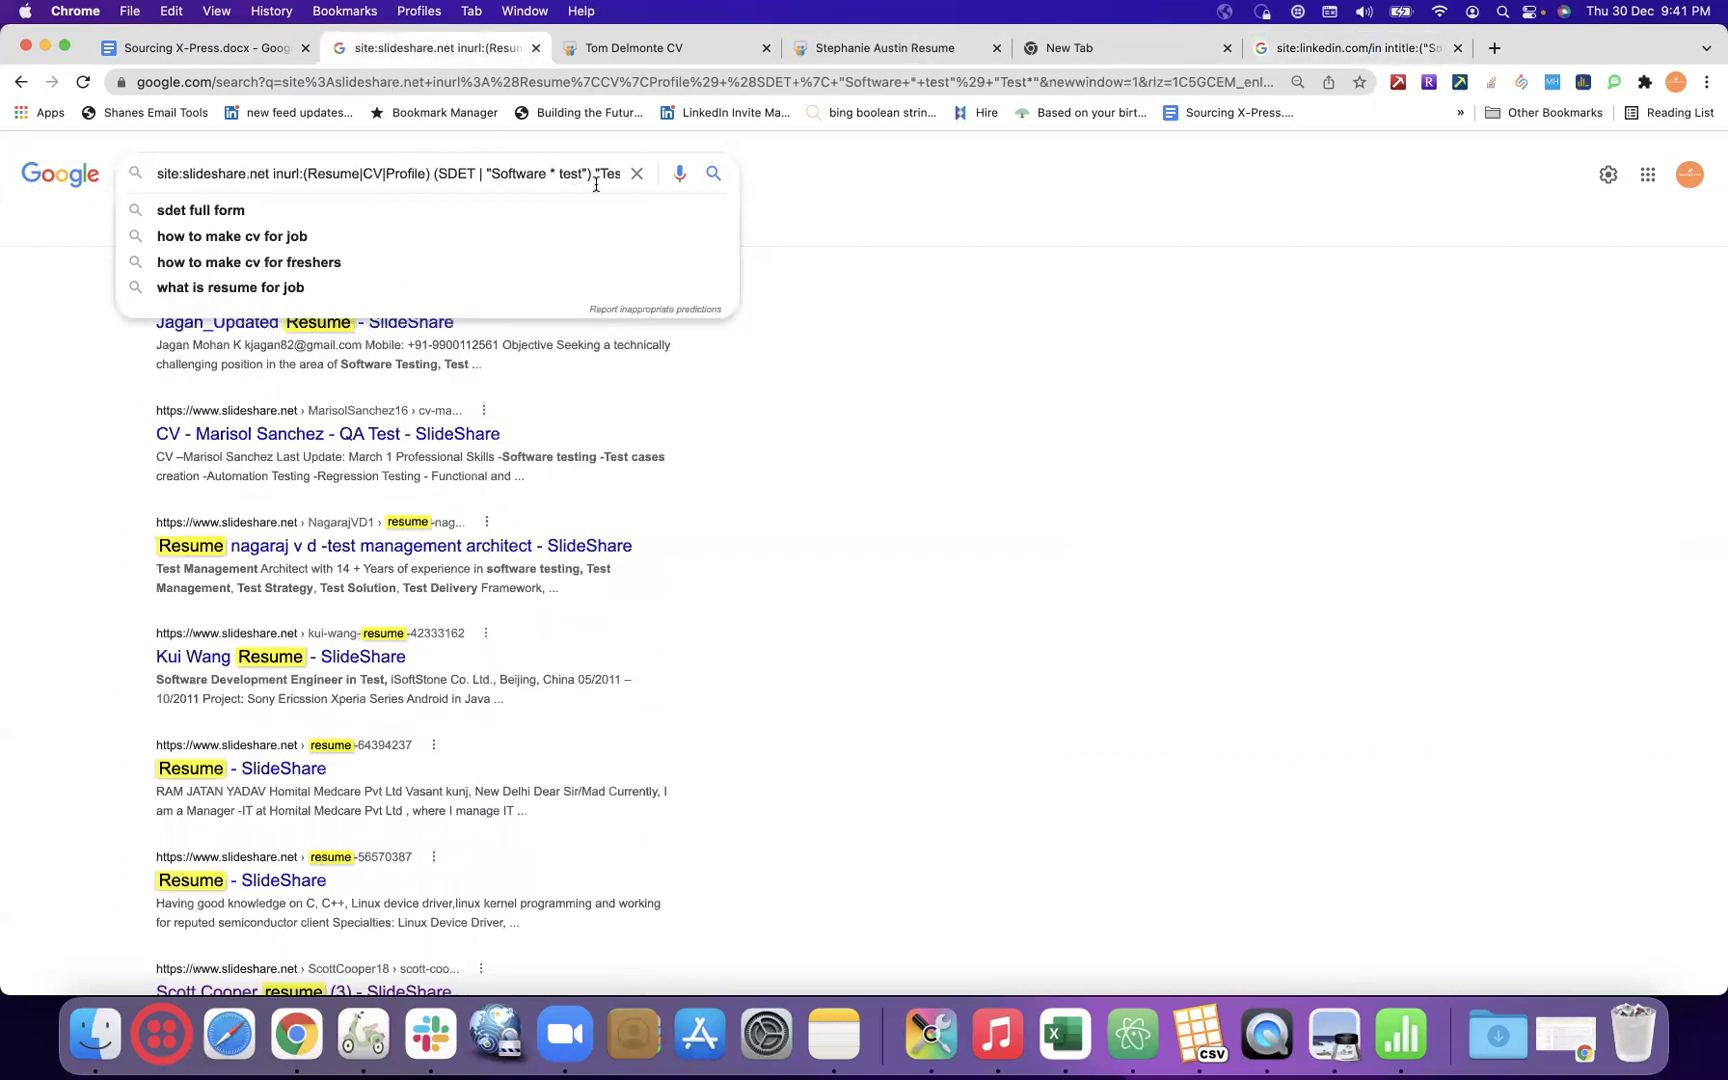
left_click_drag(433, 172, 713, 180)
key("super+c")
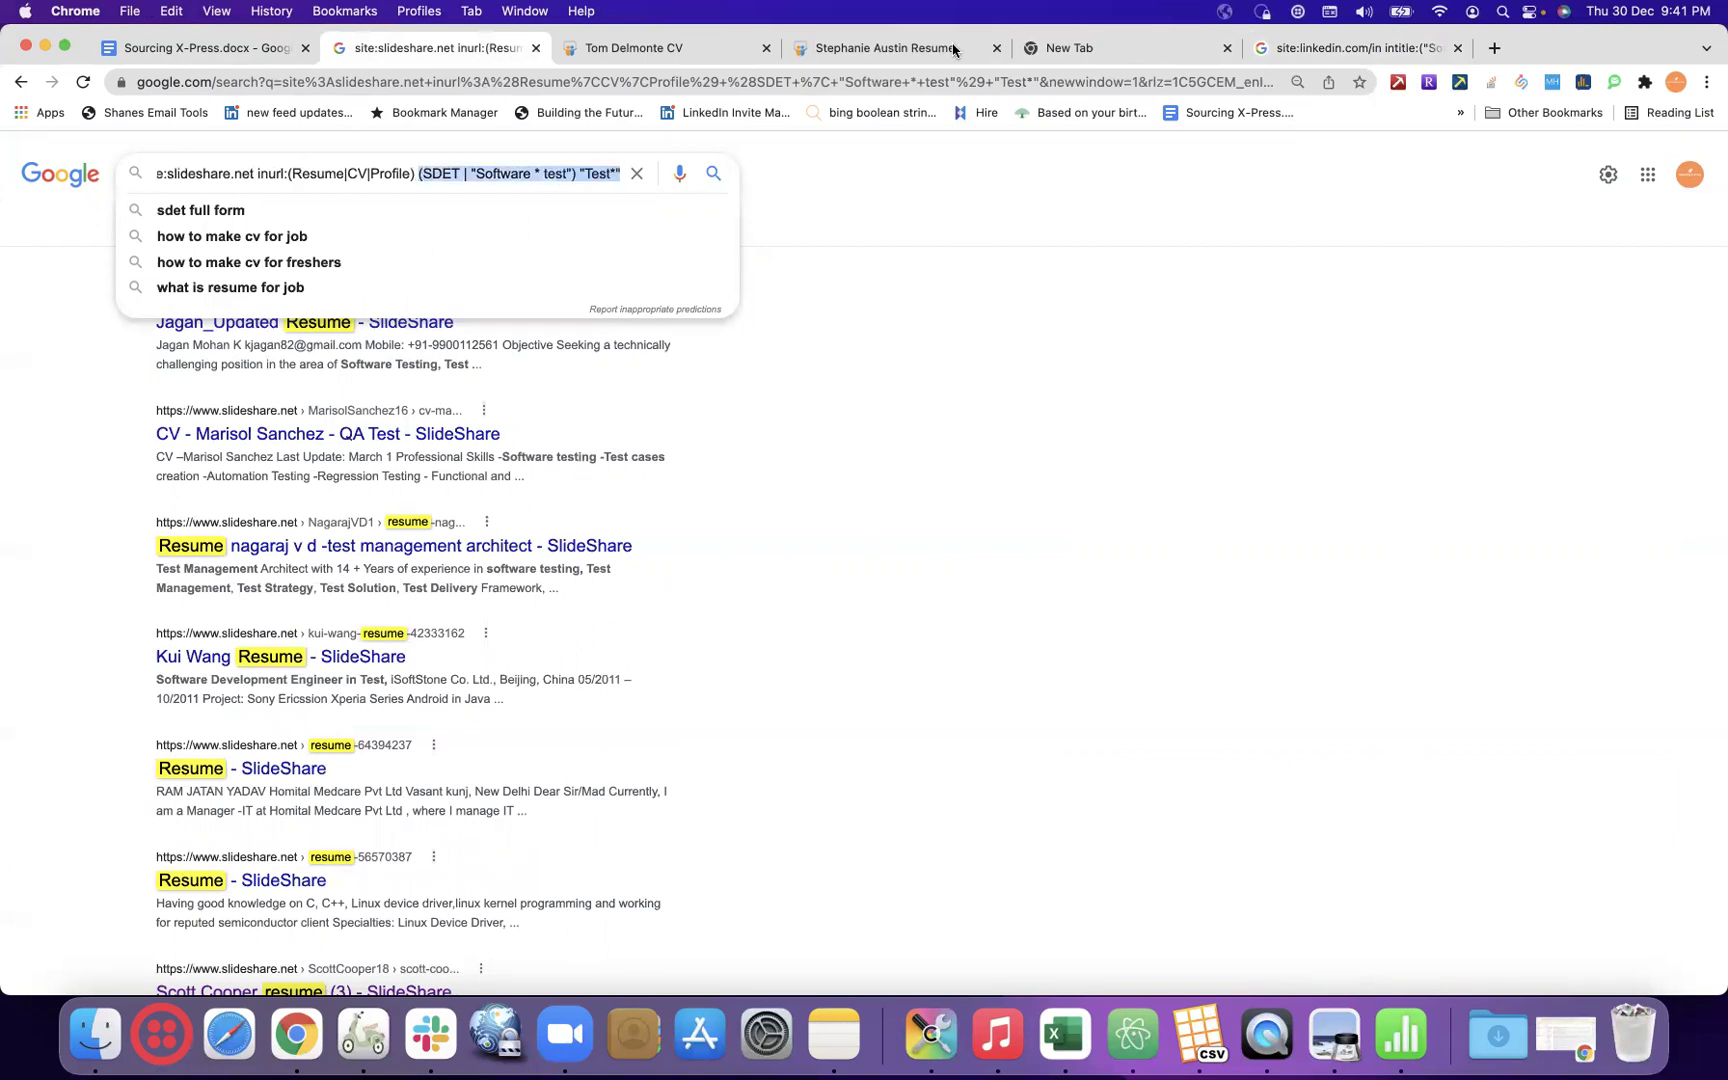
- Replace everything after site:linkedin.com/in with the copied (SDET | "Software * test") "Test*" terms and run the search
left_click(1282, 55)
double_click(300, 174)
key("shift+End")
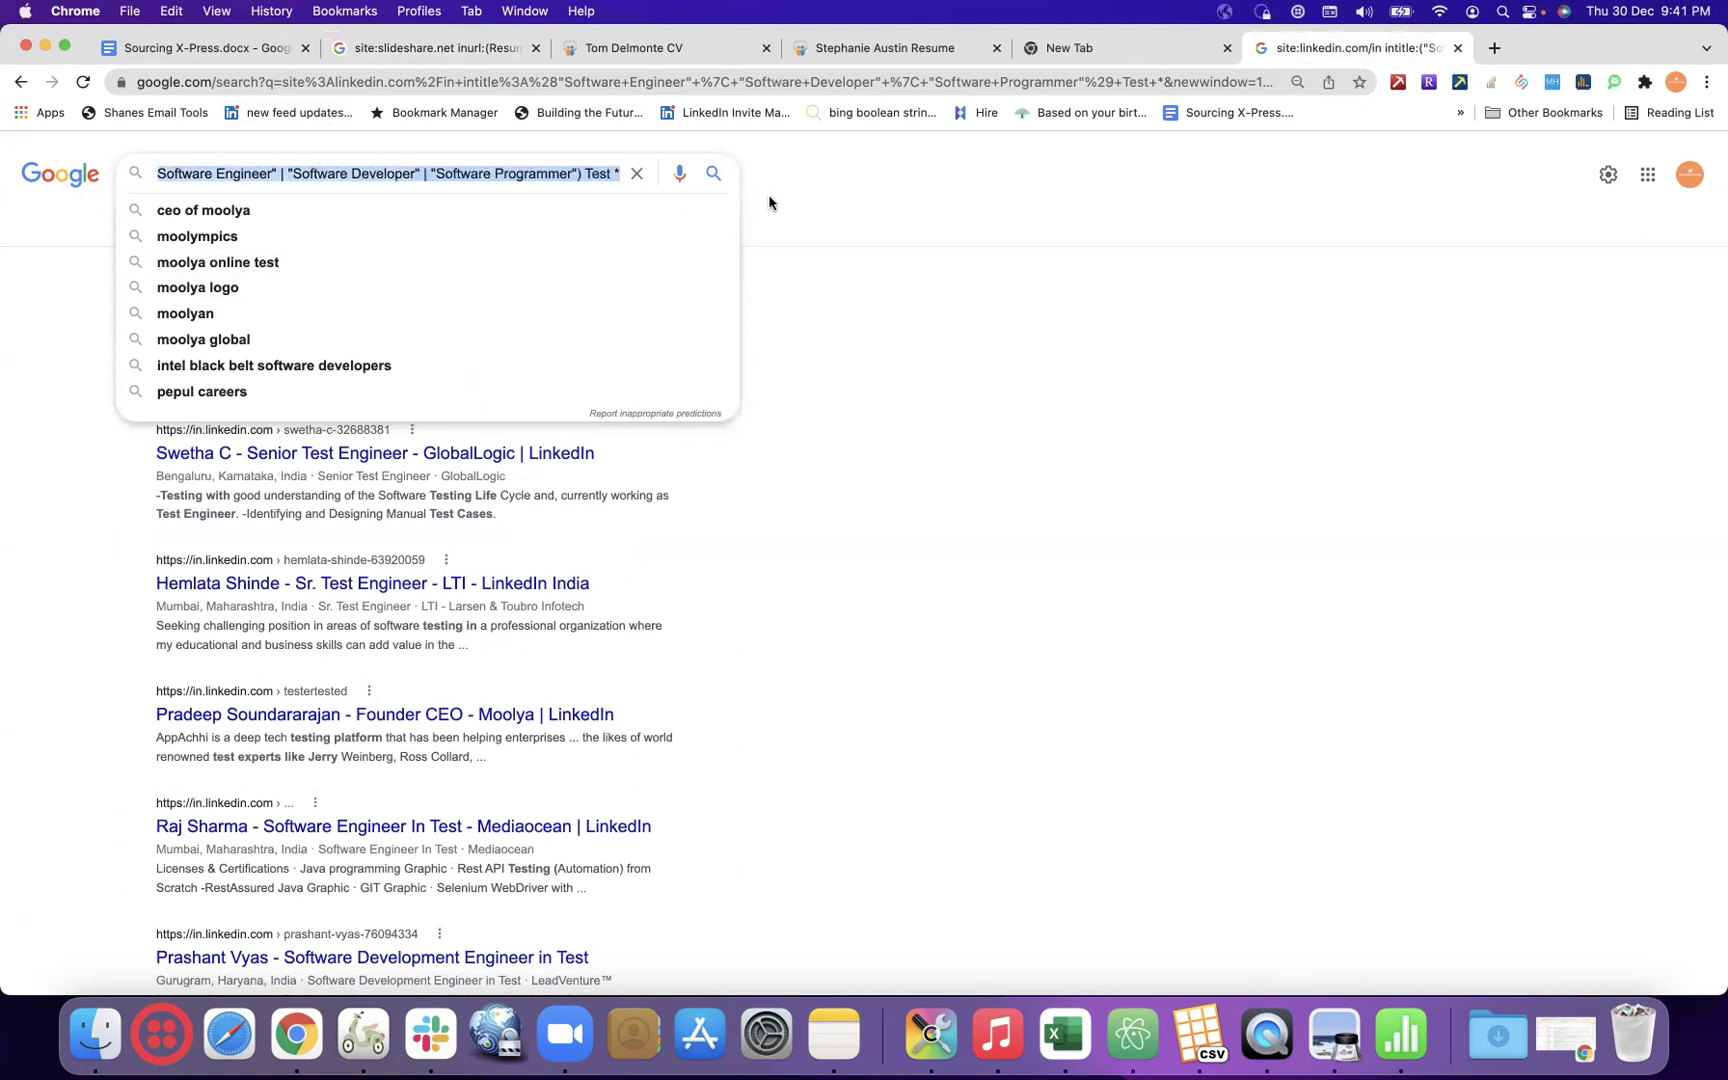
key("BackSpace")
key("super+v")
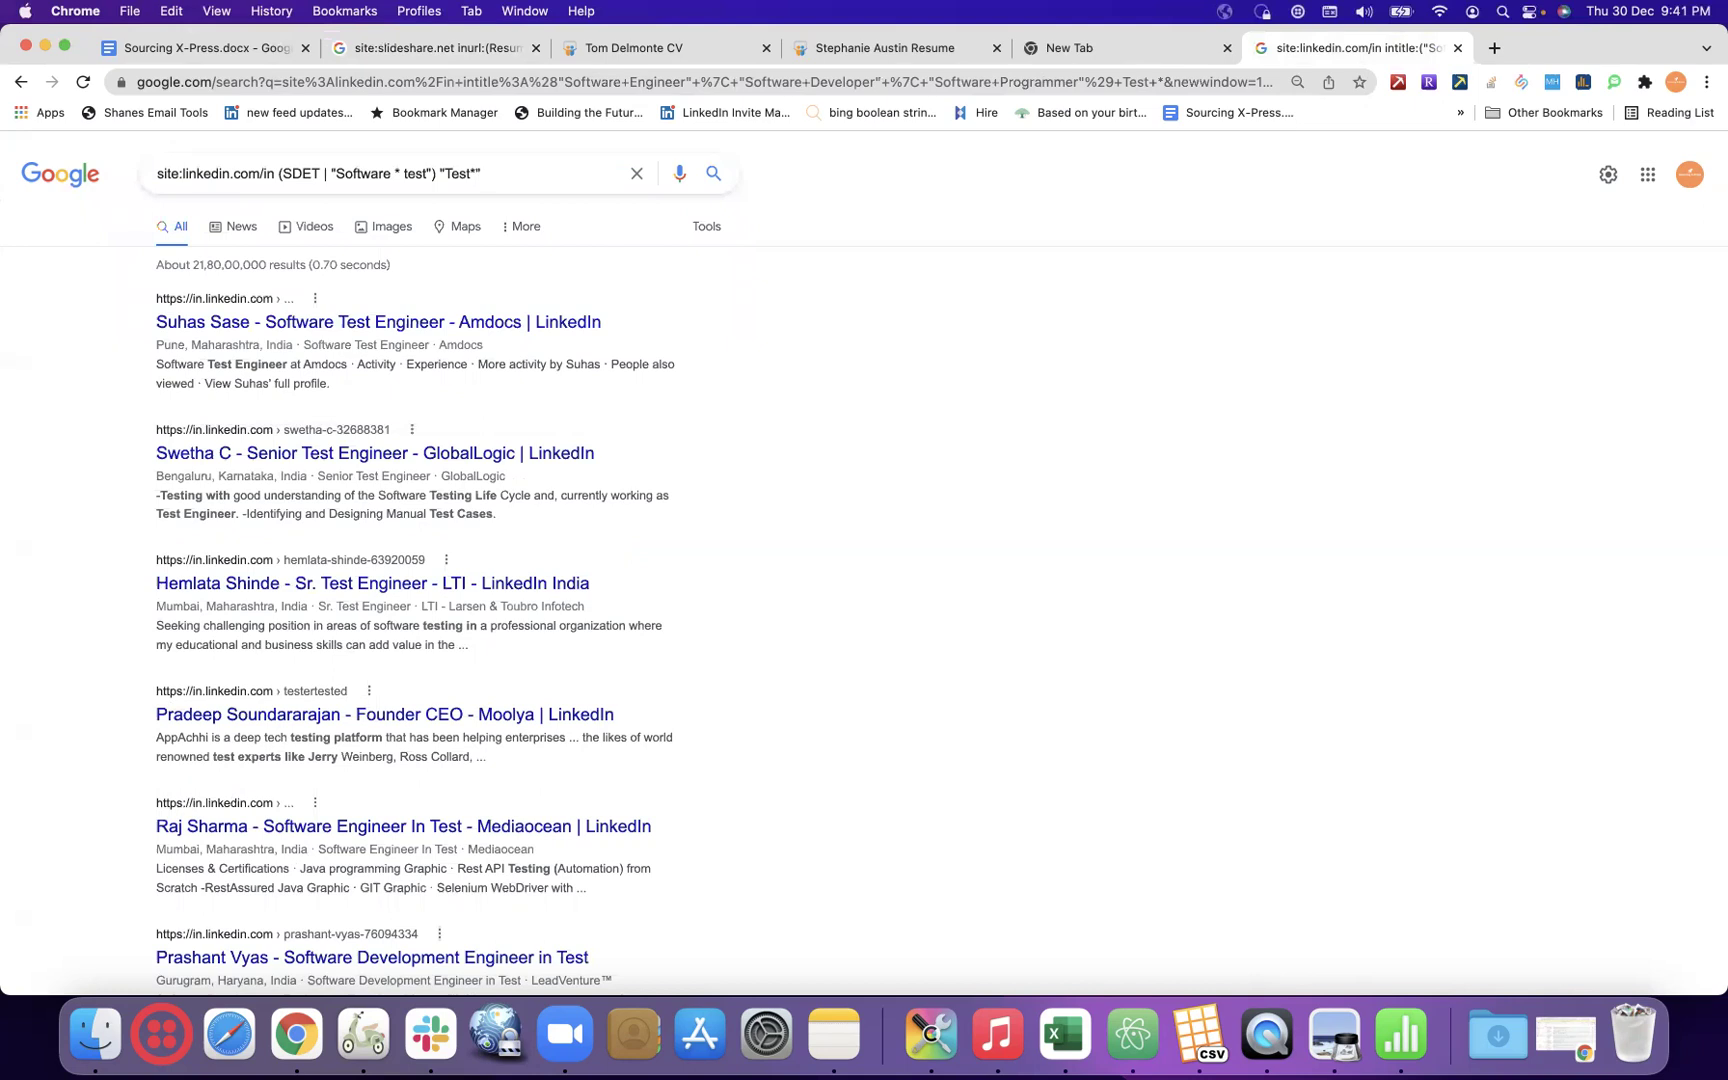
key("Return")
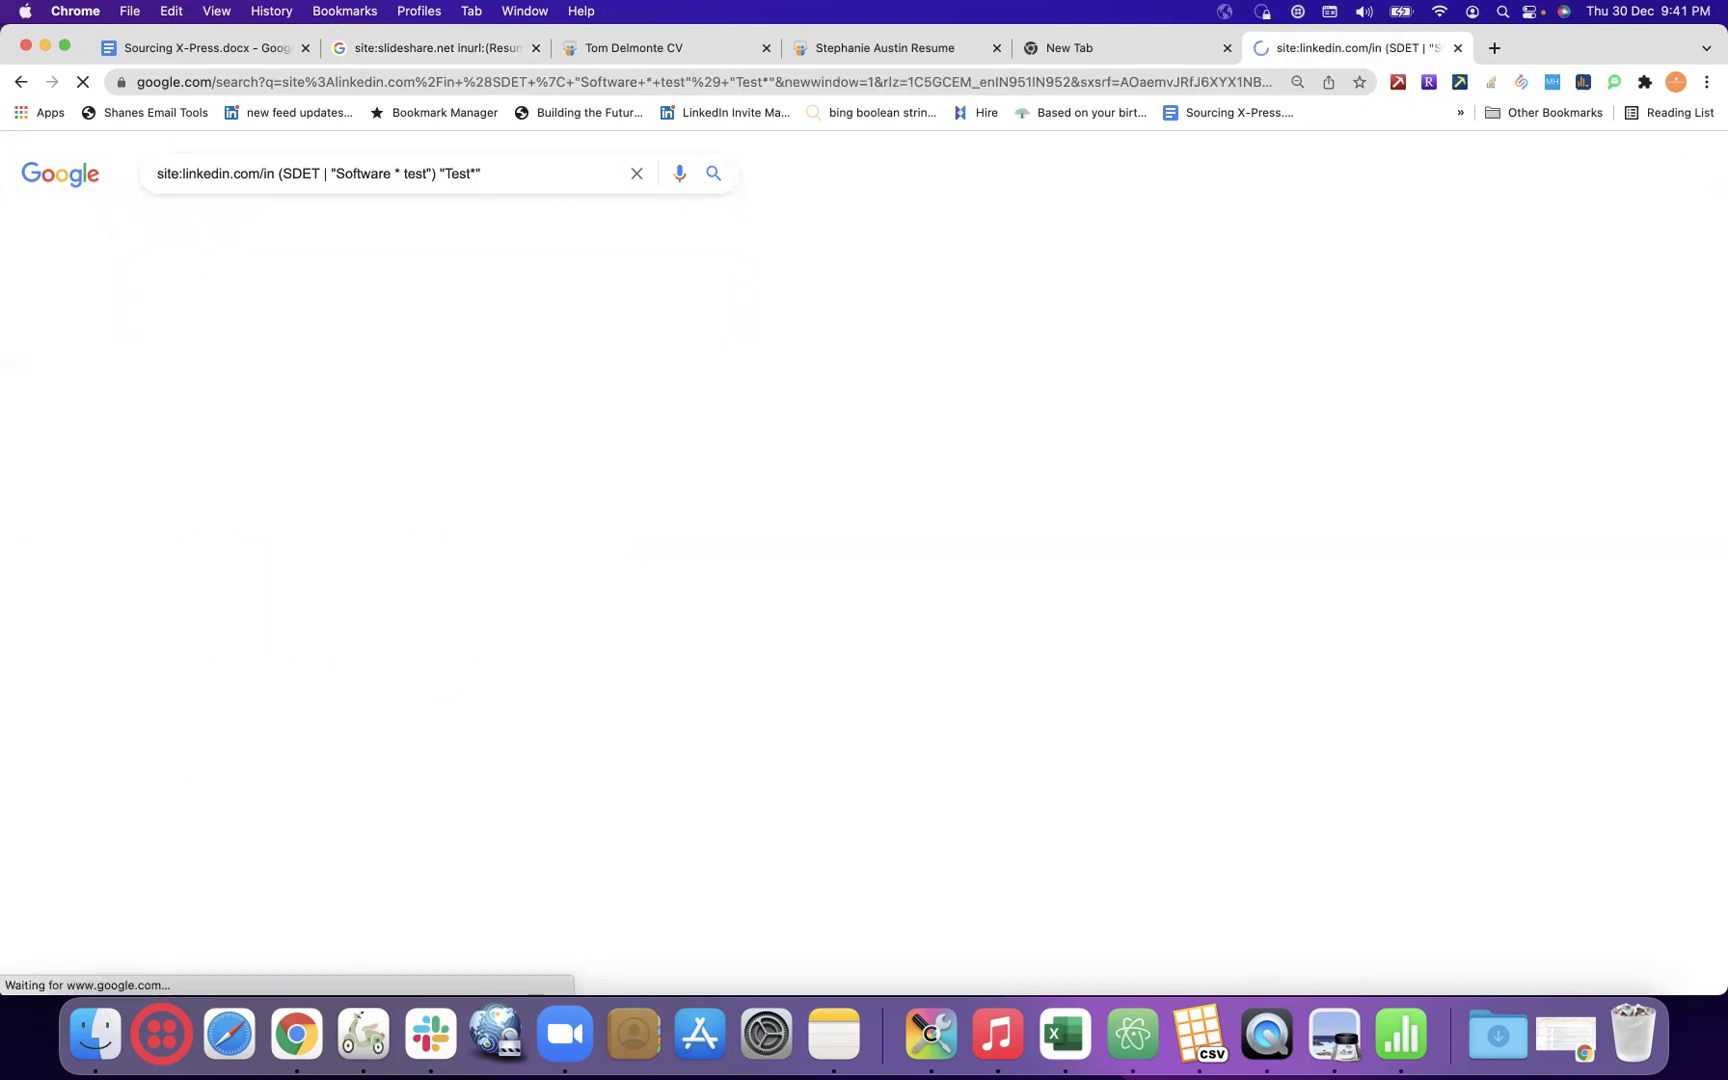
- Remove the quotation marks around Test* in the LinkedIn SDET query and rerun the search
left_click(533, 173)
key("Left")
key("Left")
key("Left")
key("Left")
key("Left")
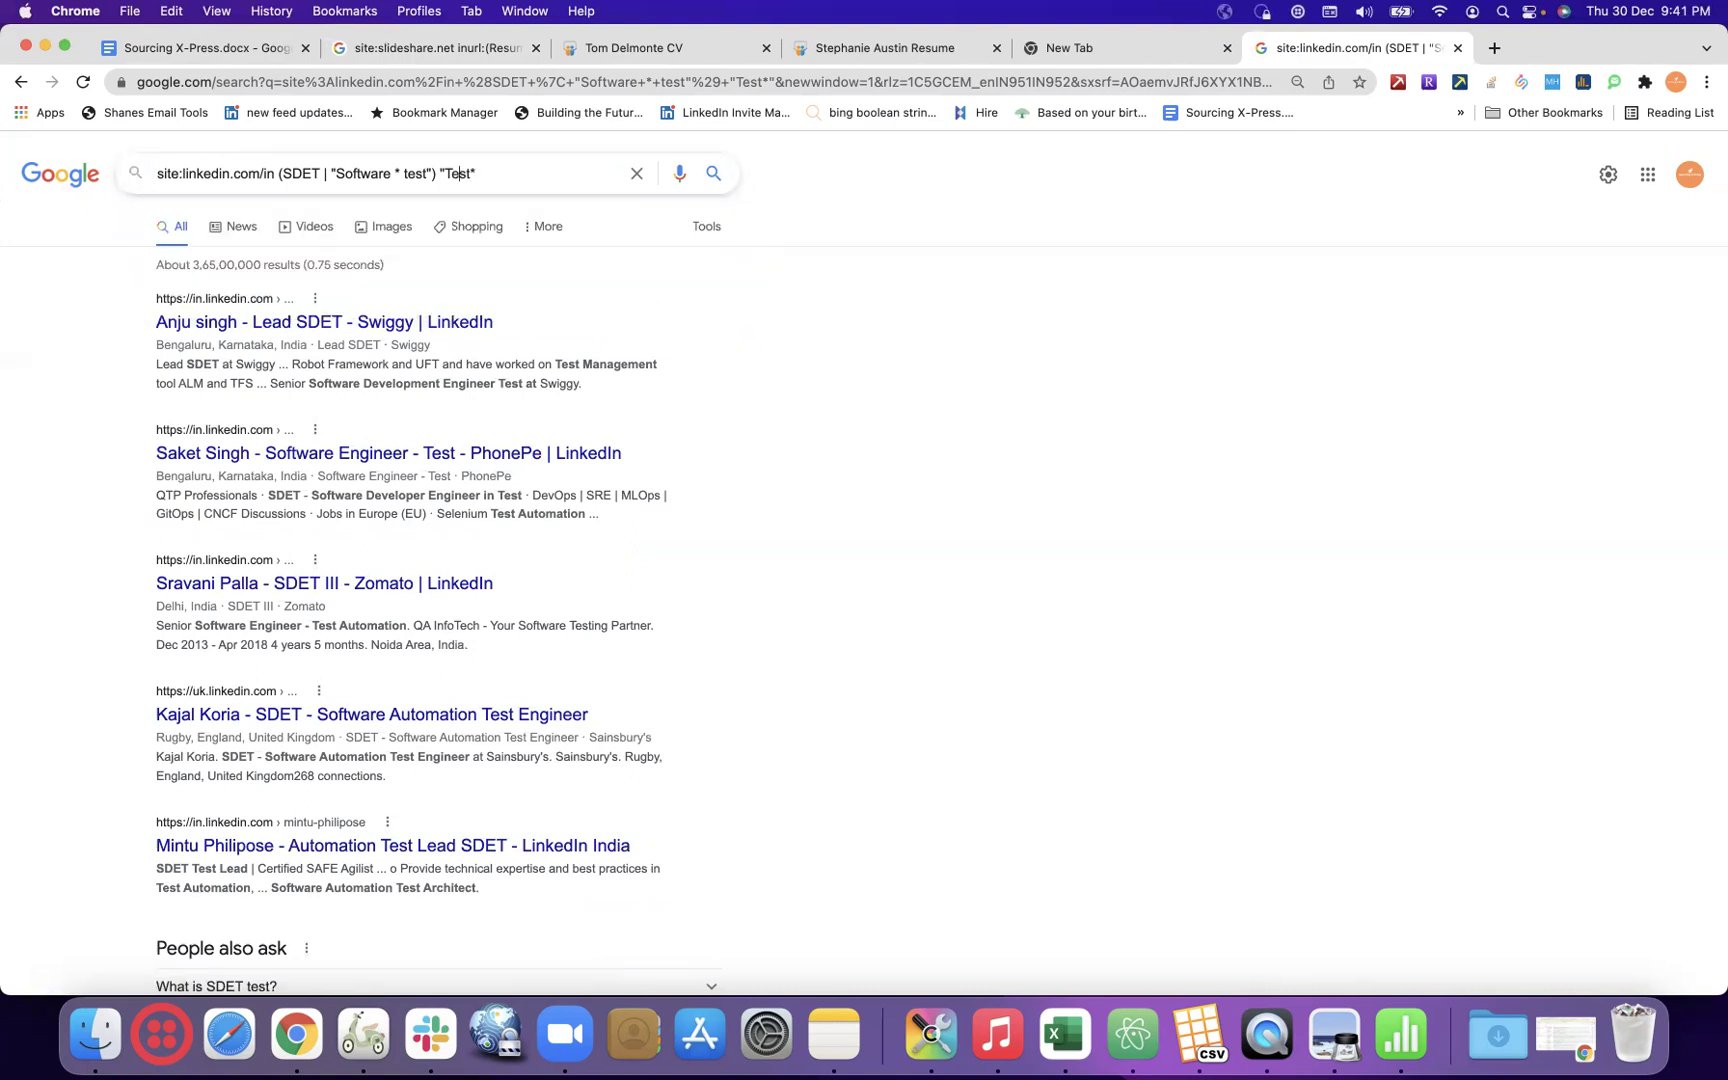
key("BackSpace")
key("Return")
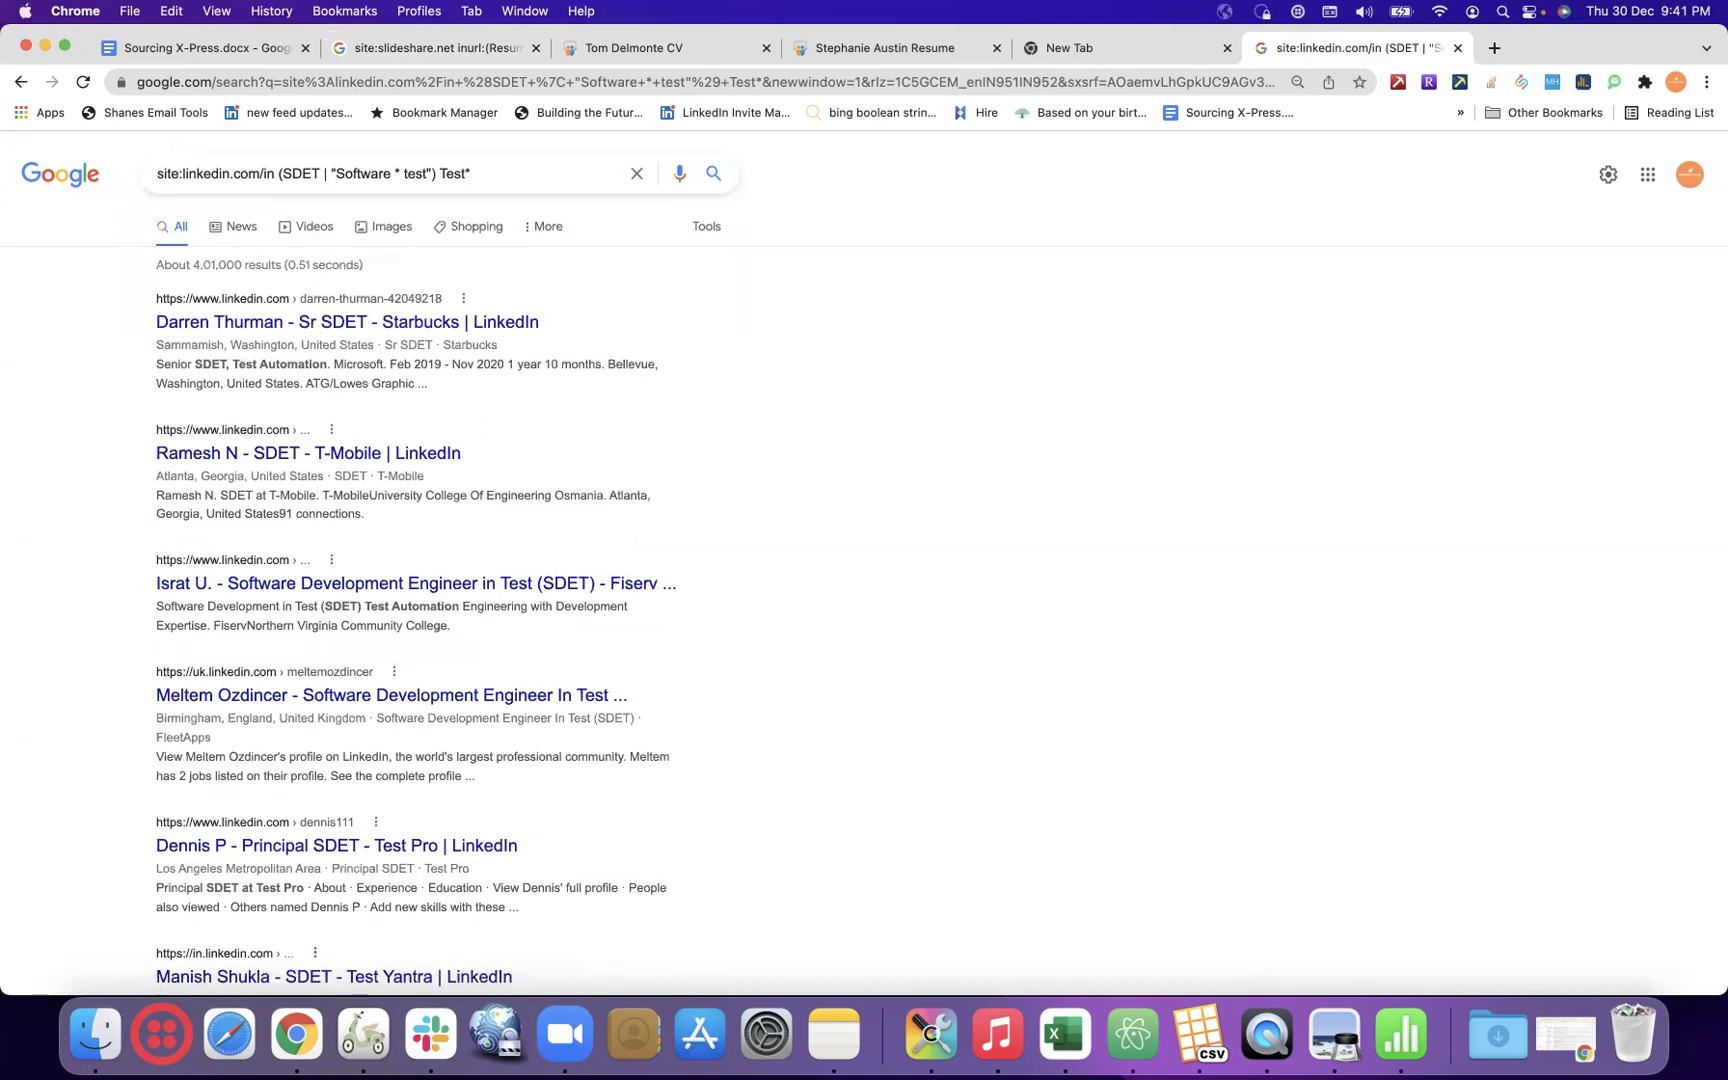
- Rerun the LinkedIn SDET search with a space before the final asterisk, as Test *, and look through the results
left_click(538, 168)
key("BackSpace")
type("*")
key("Return")
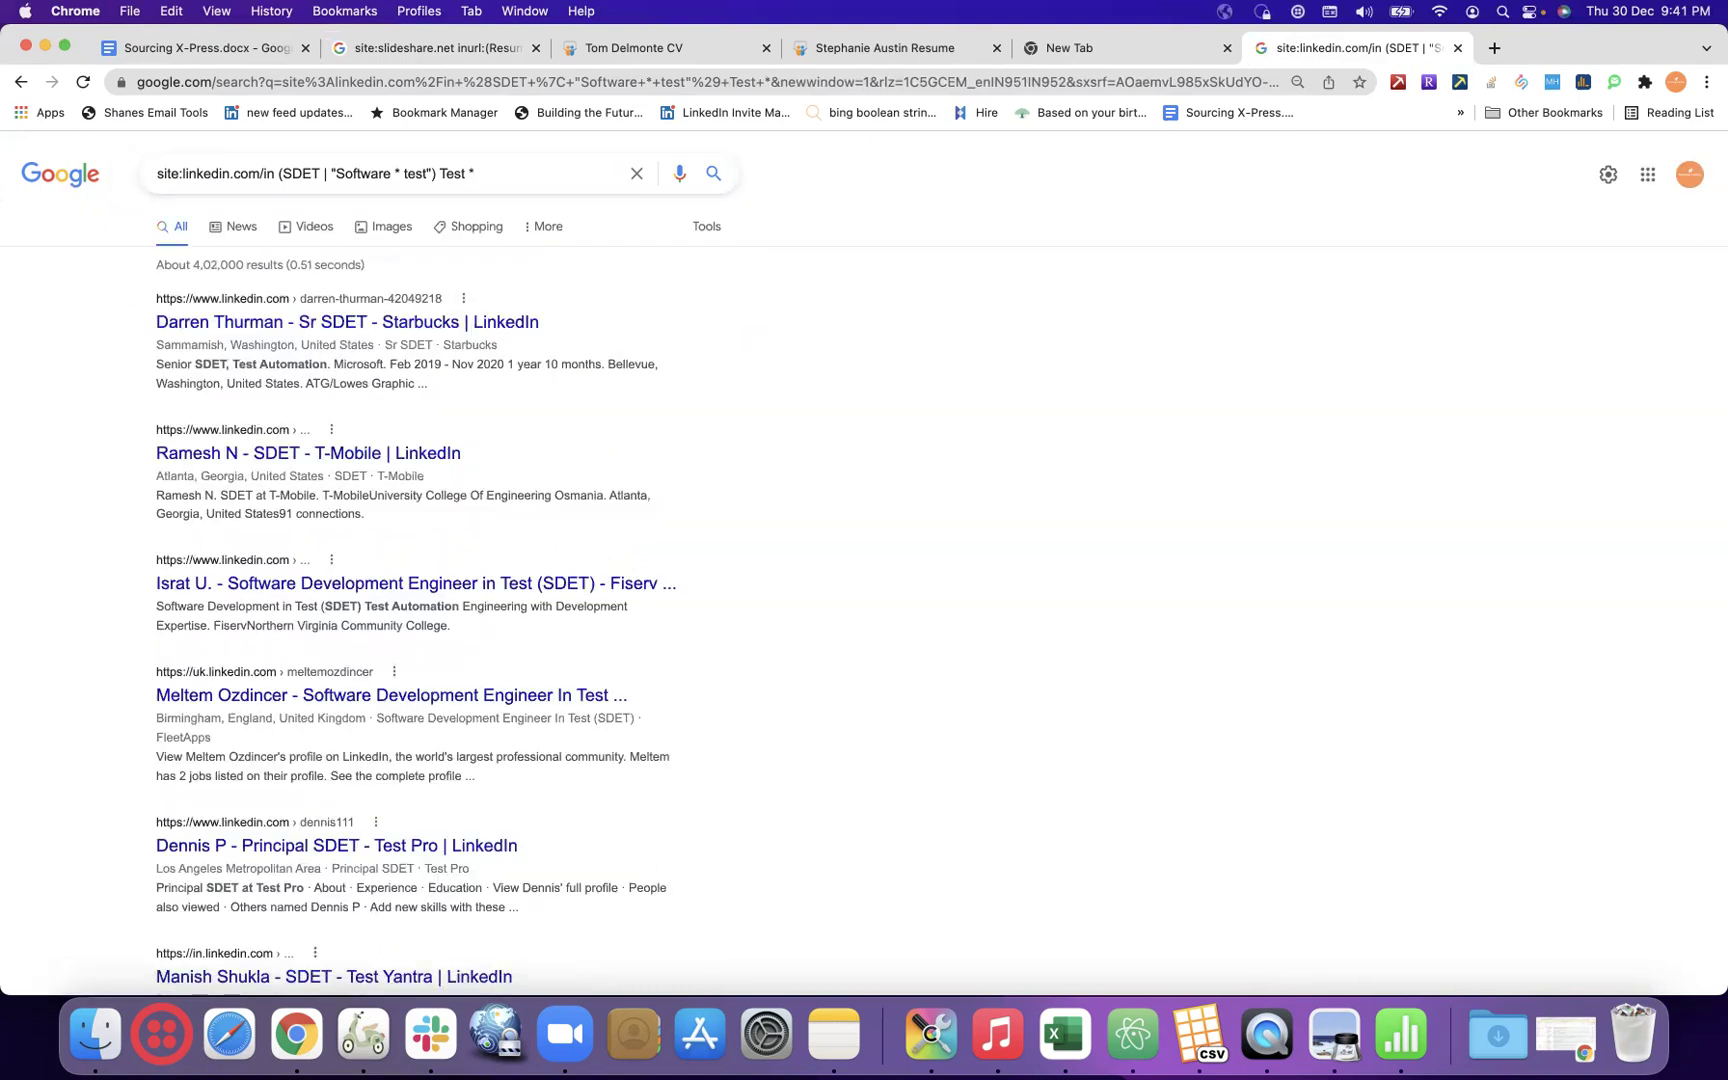
scroll(778, 582, "down", 3)
scroll(778, 583, "down", 10)
scroll(778, 582, "down", 7)
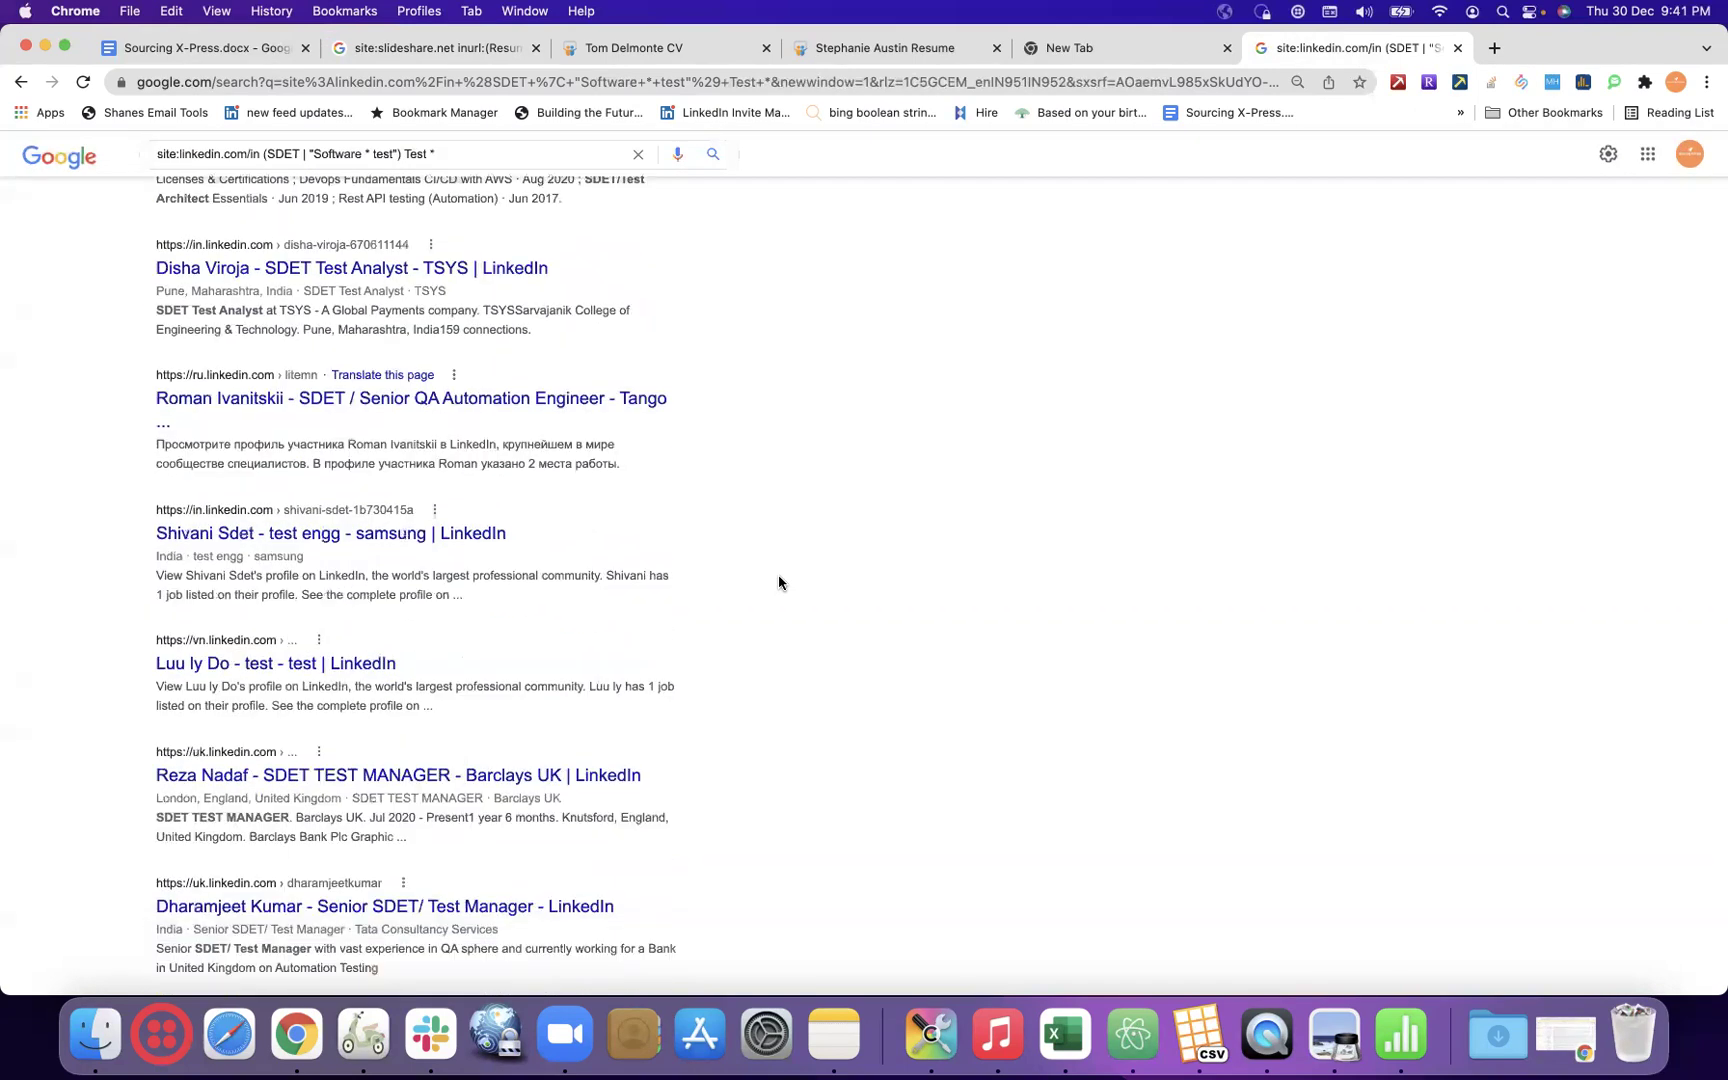
- Change the query's site restriction to scribd.com/document and run the search
double_click(217, 153)
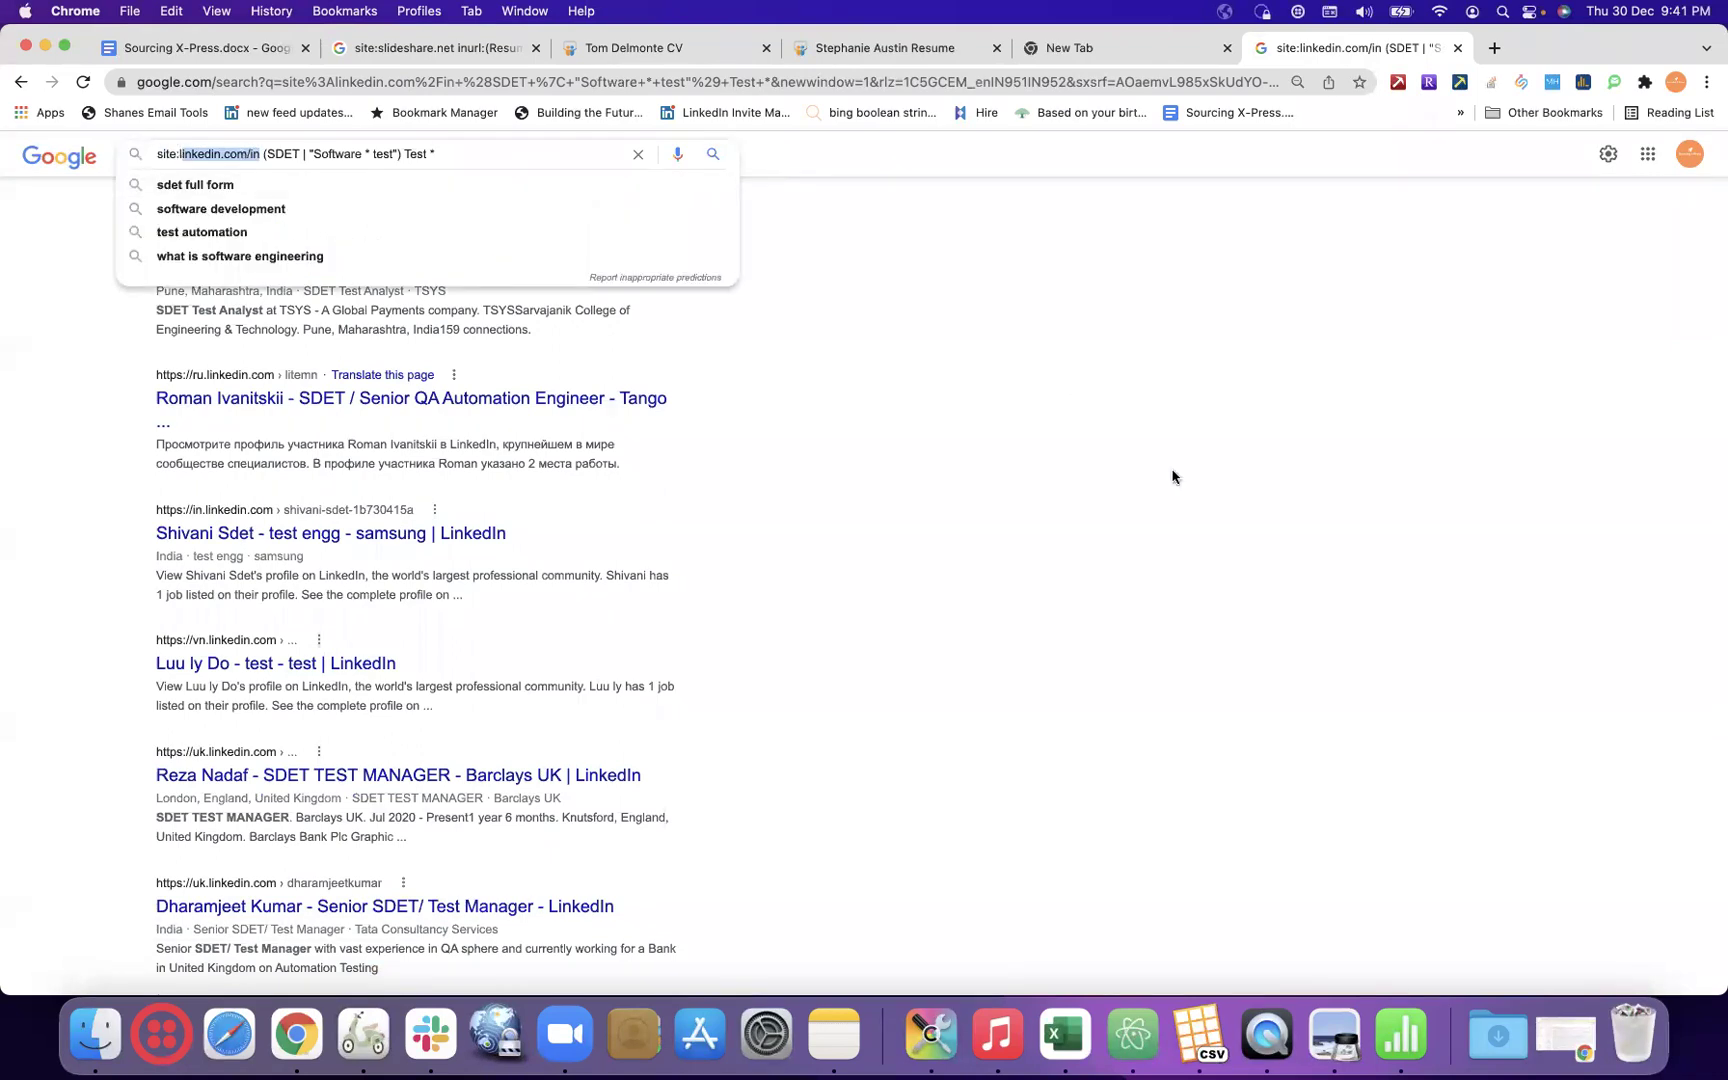
key("BackSpace")
type("scrib")
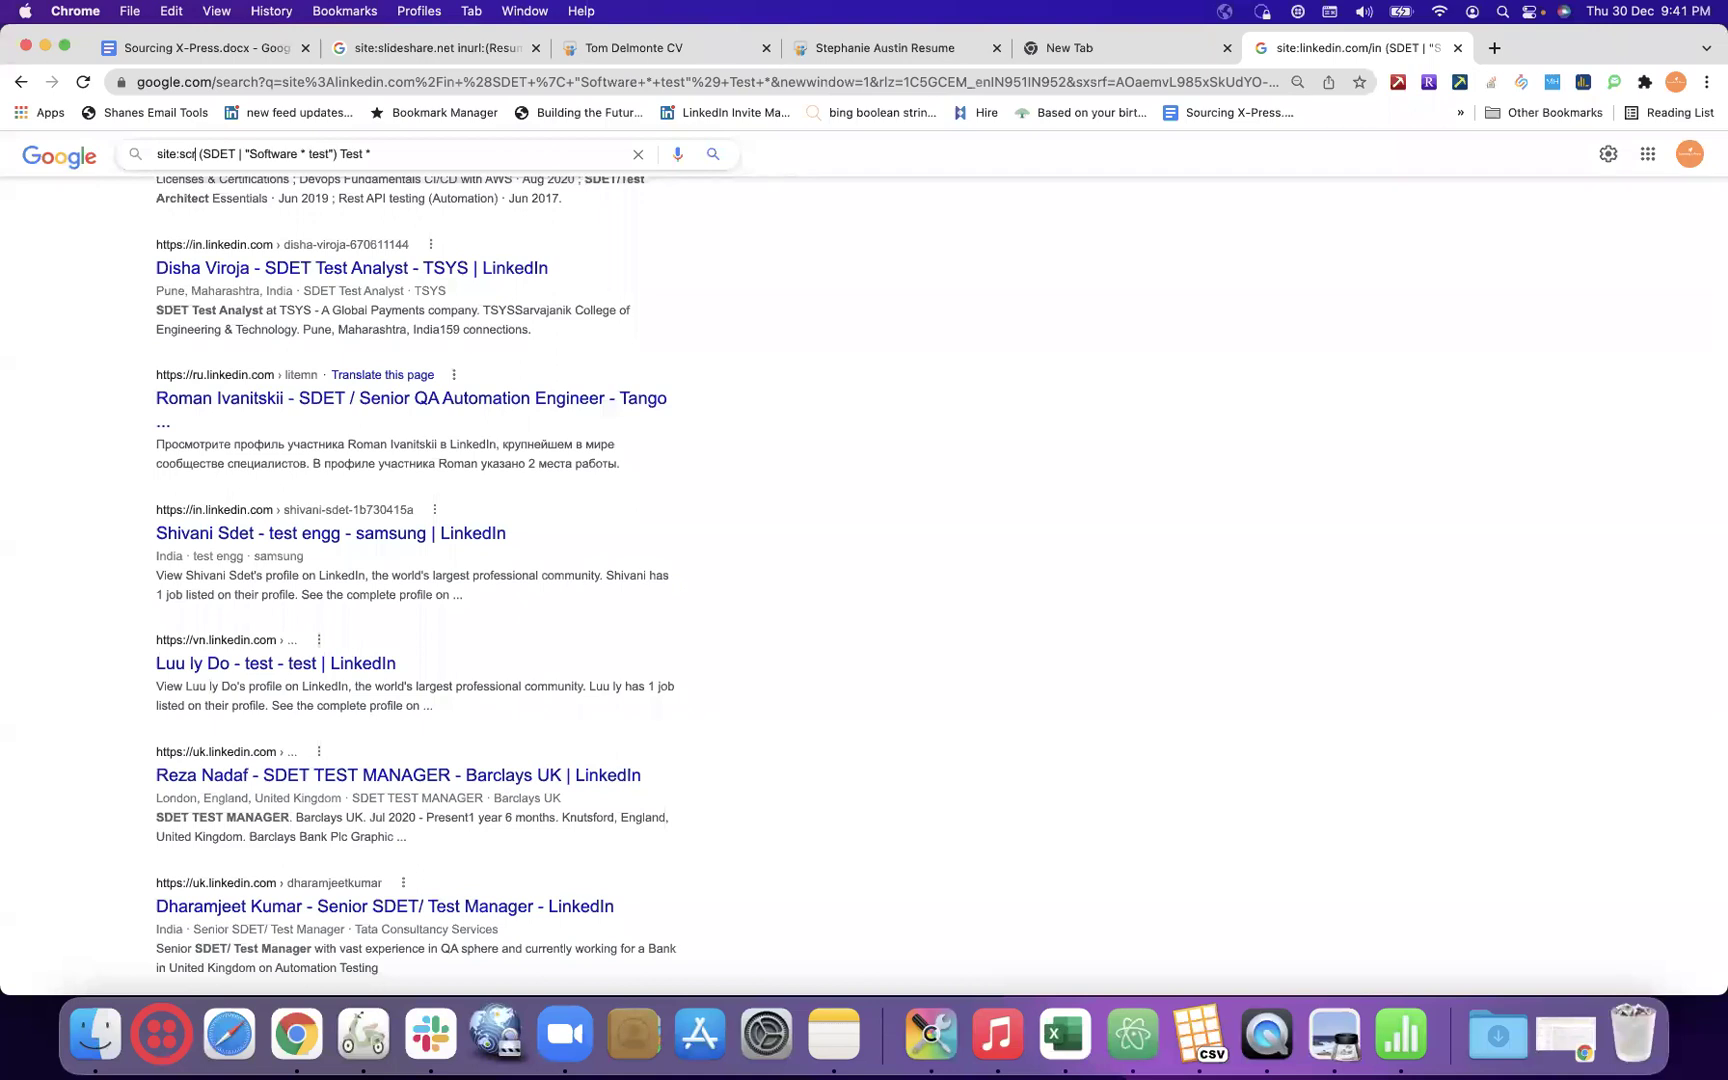
type("d.com/")
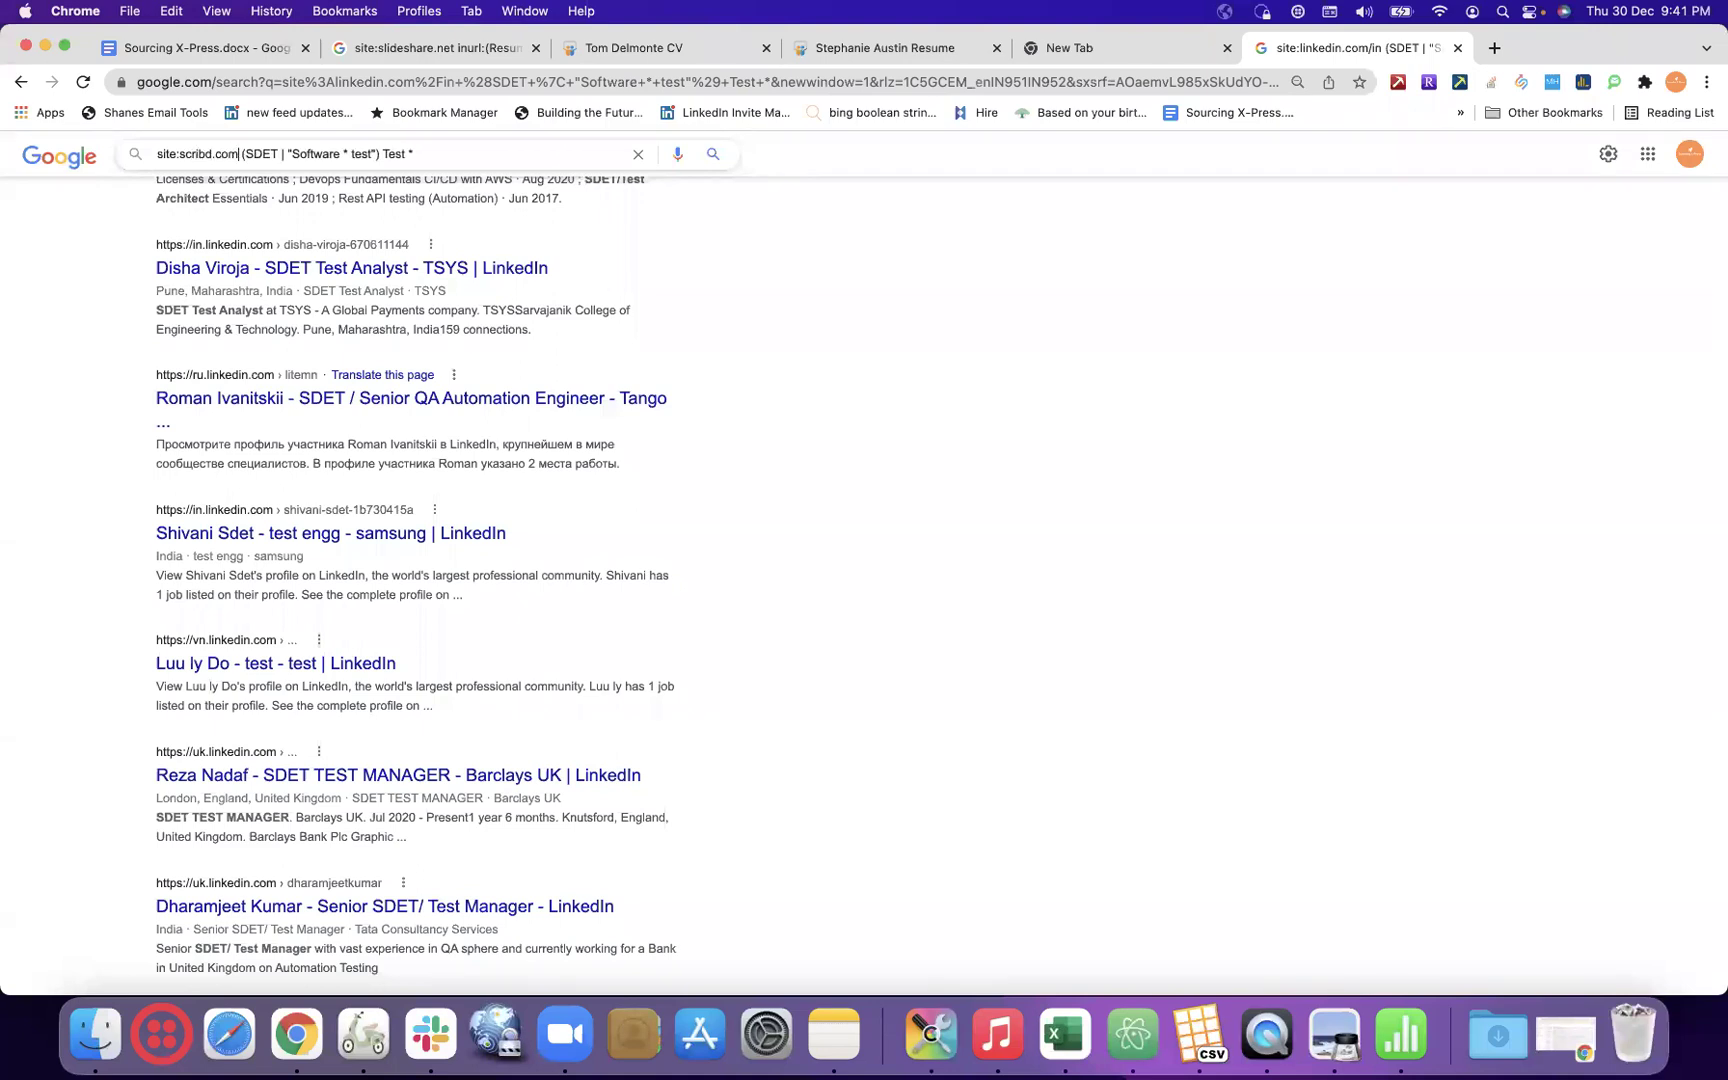
type("docum")
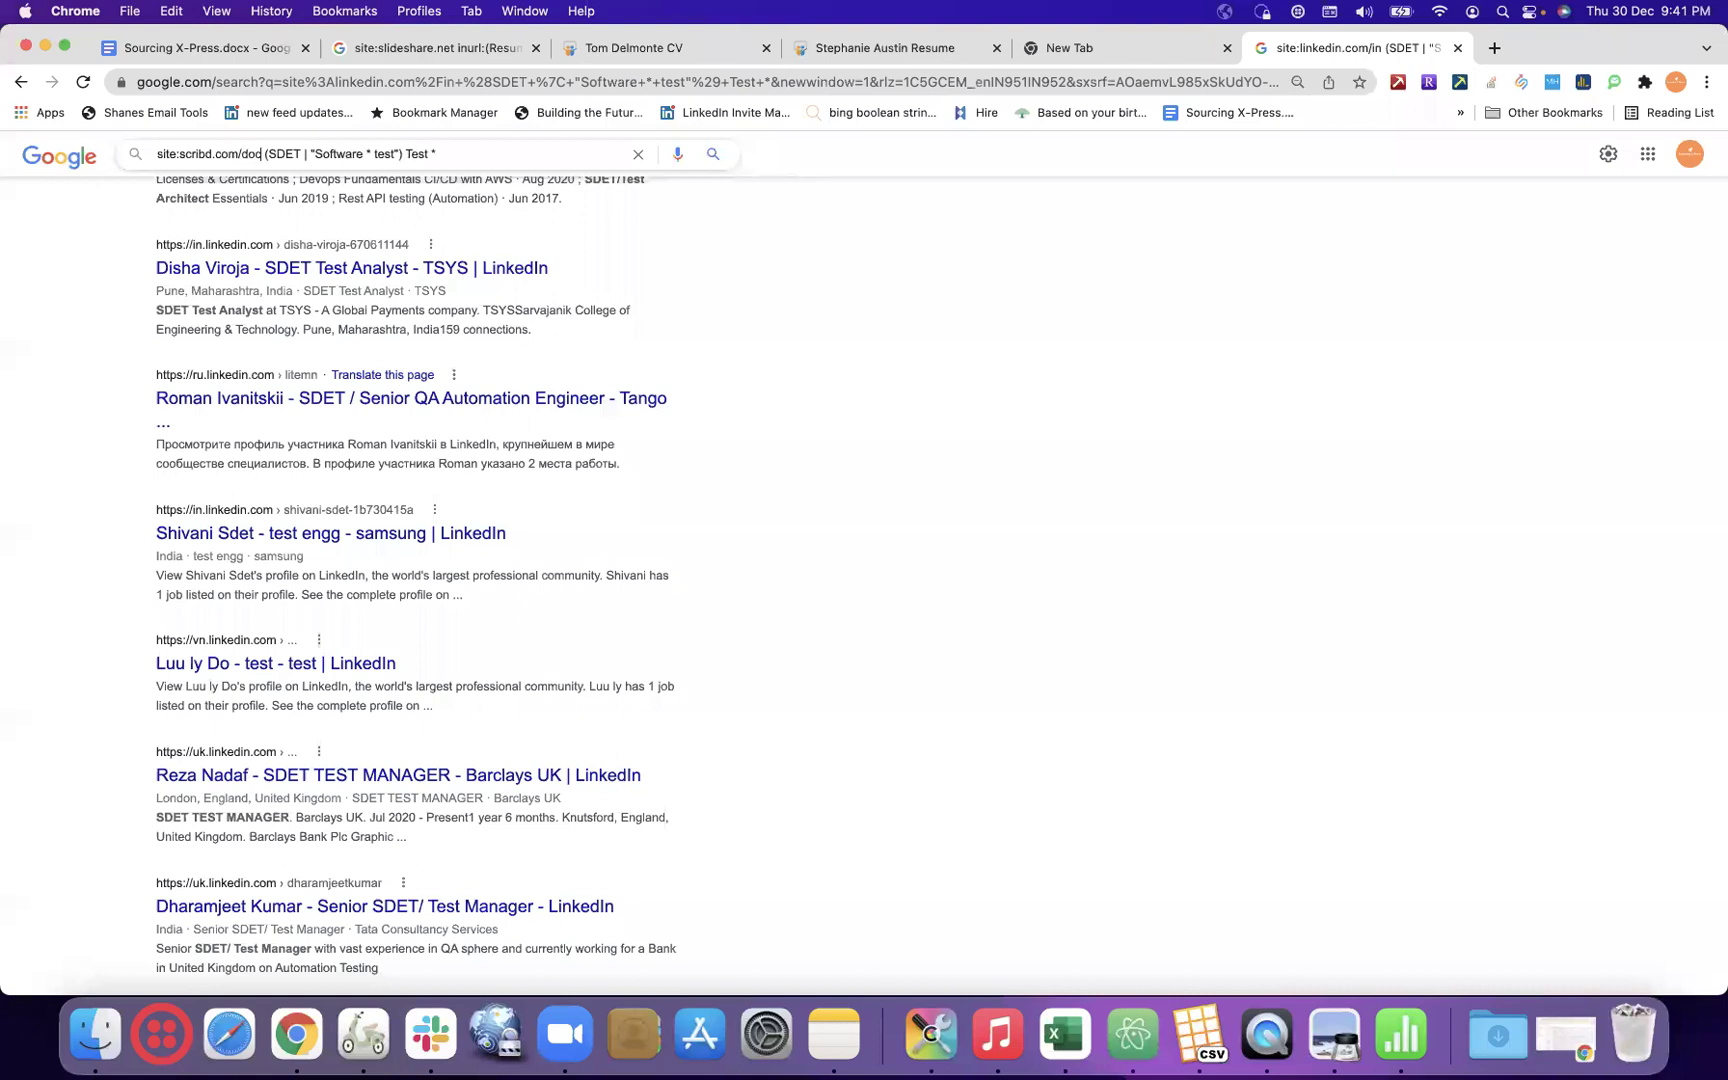
type("ent")
key("Return")
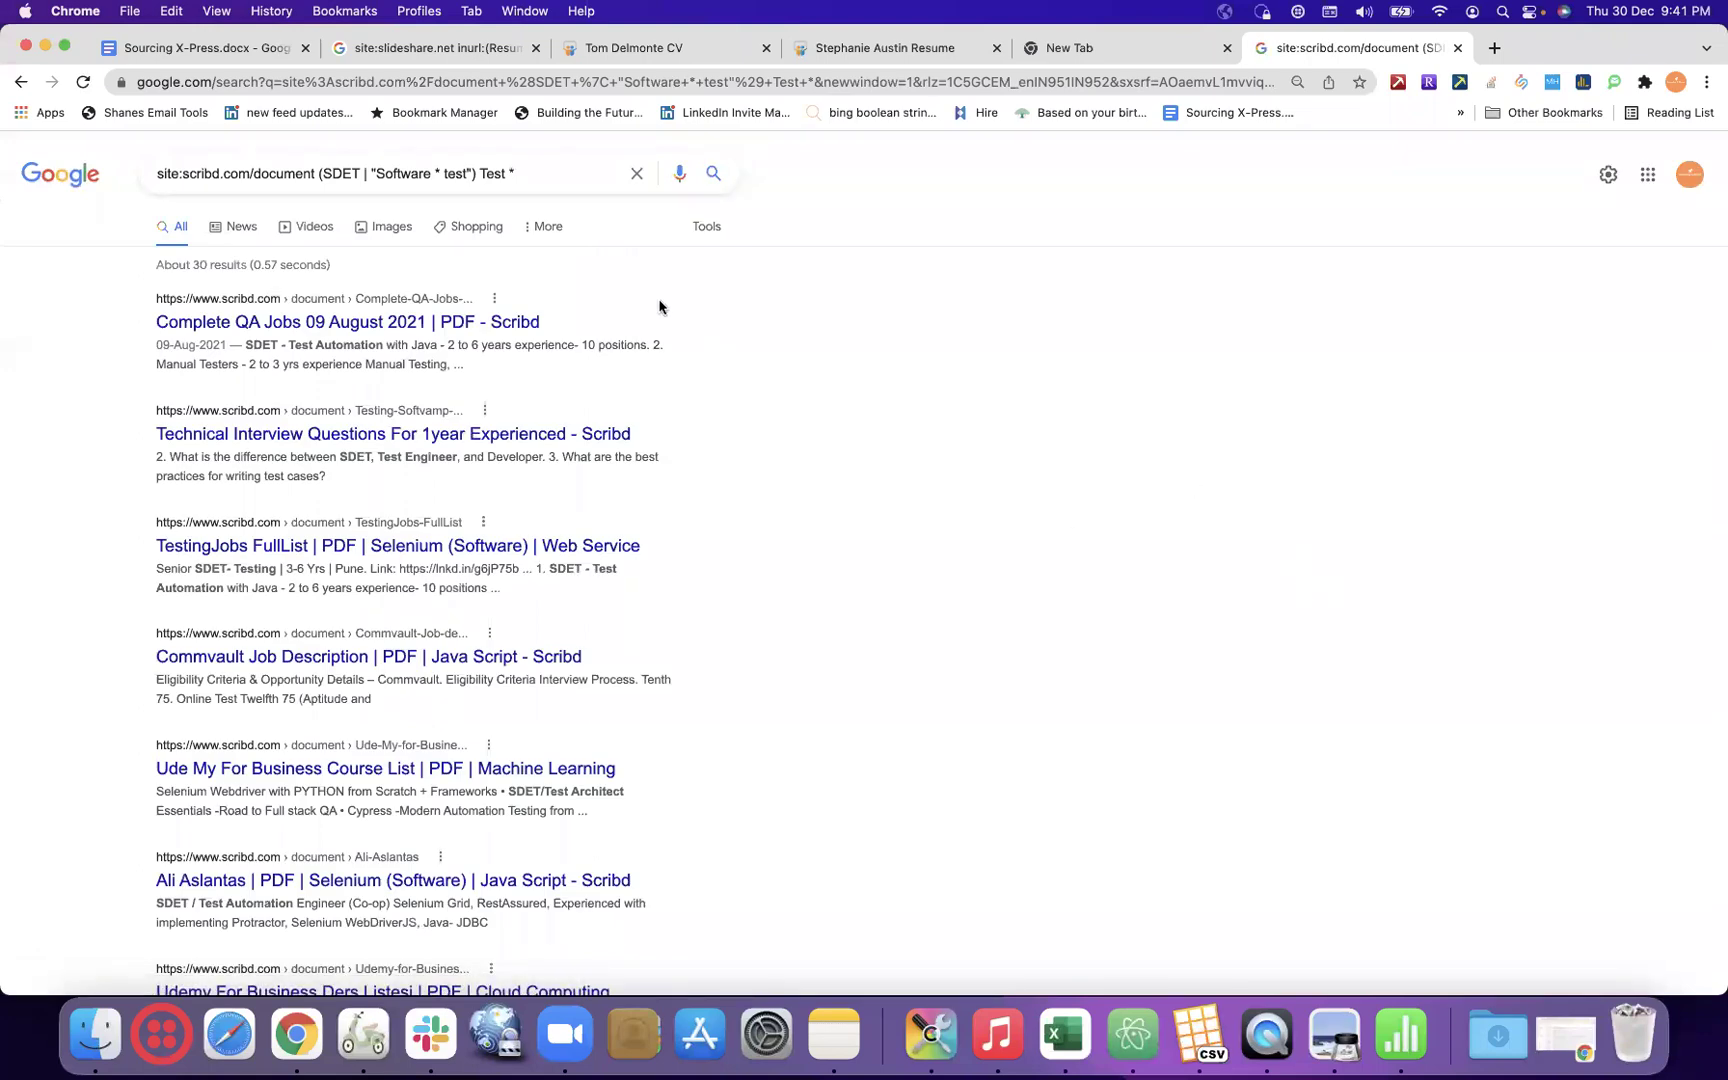
- Add inurl:resume|cv|prpfile after the Scribd site restriction, run the search and complete the robot check
left_click(318, 173)
type("inurl:")
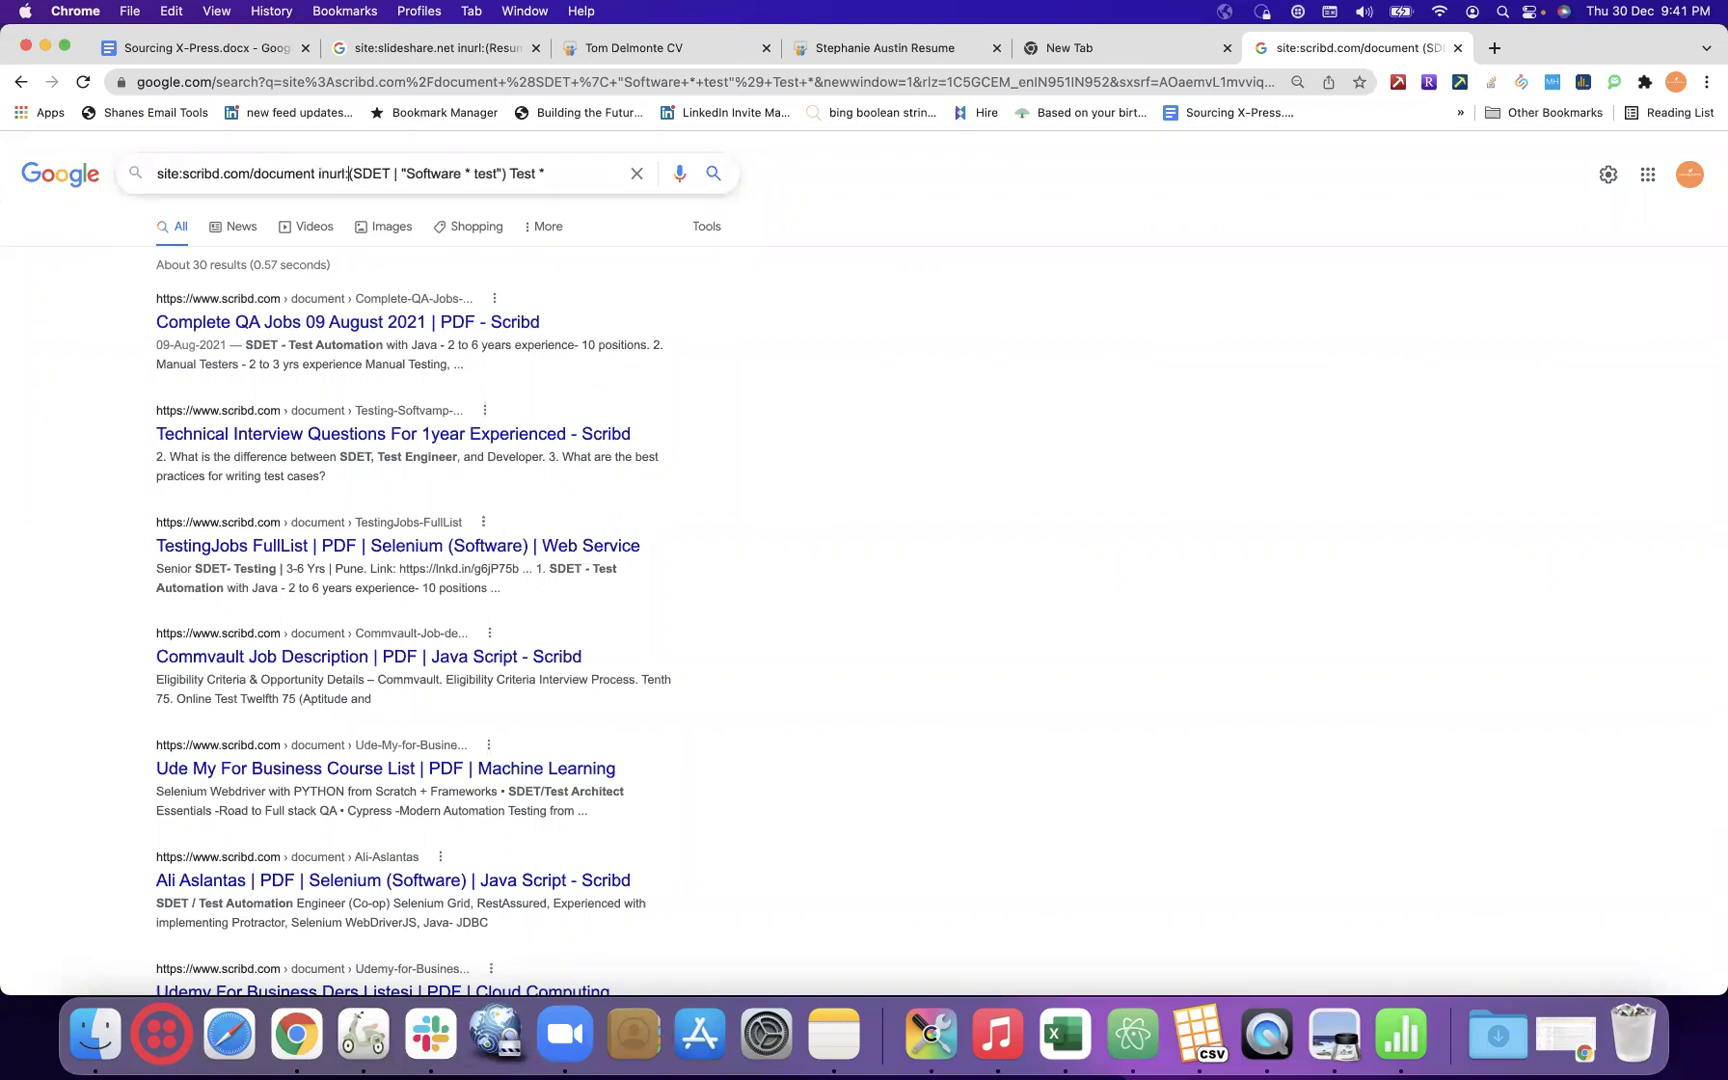
type("resume")
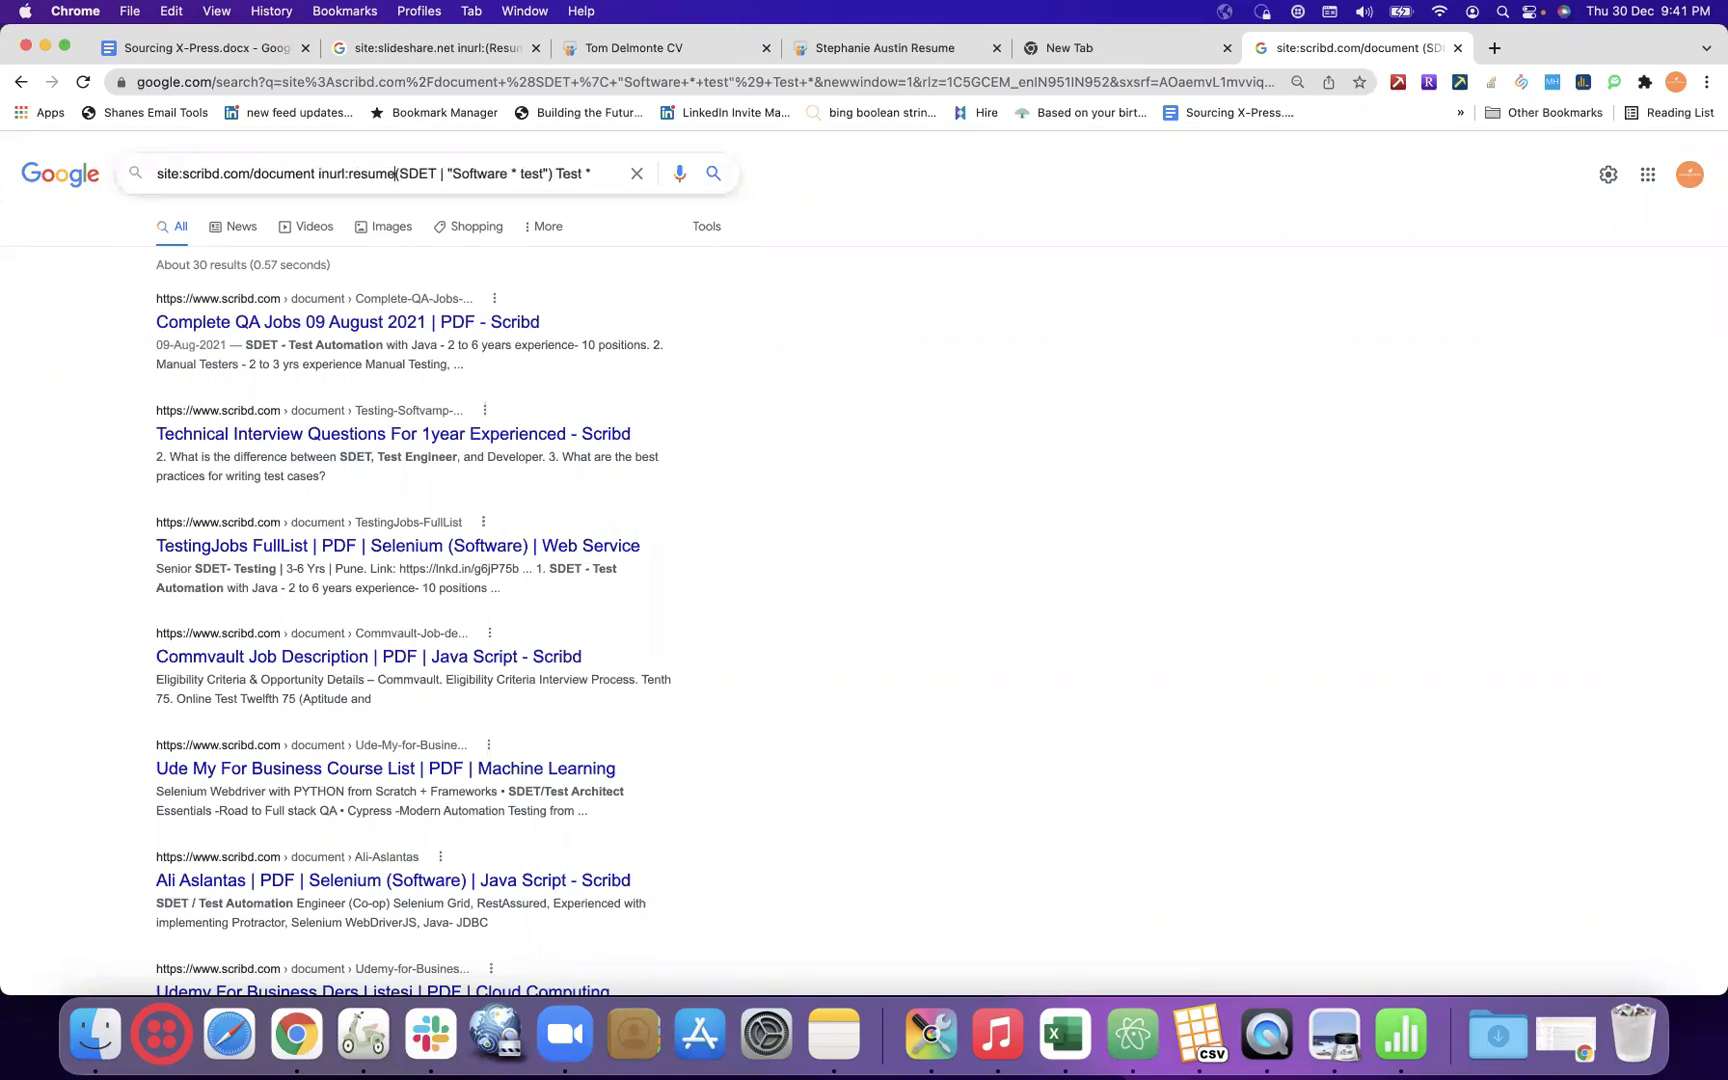
type("|cv")
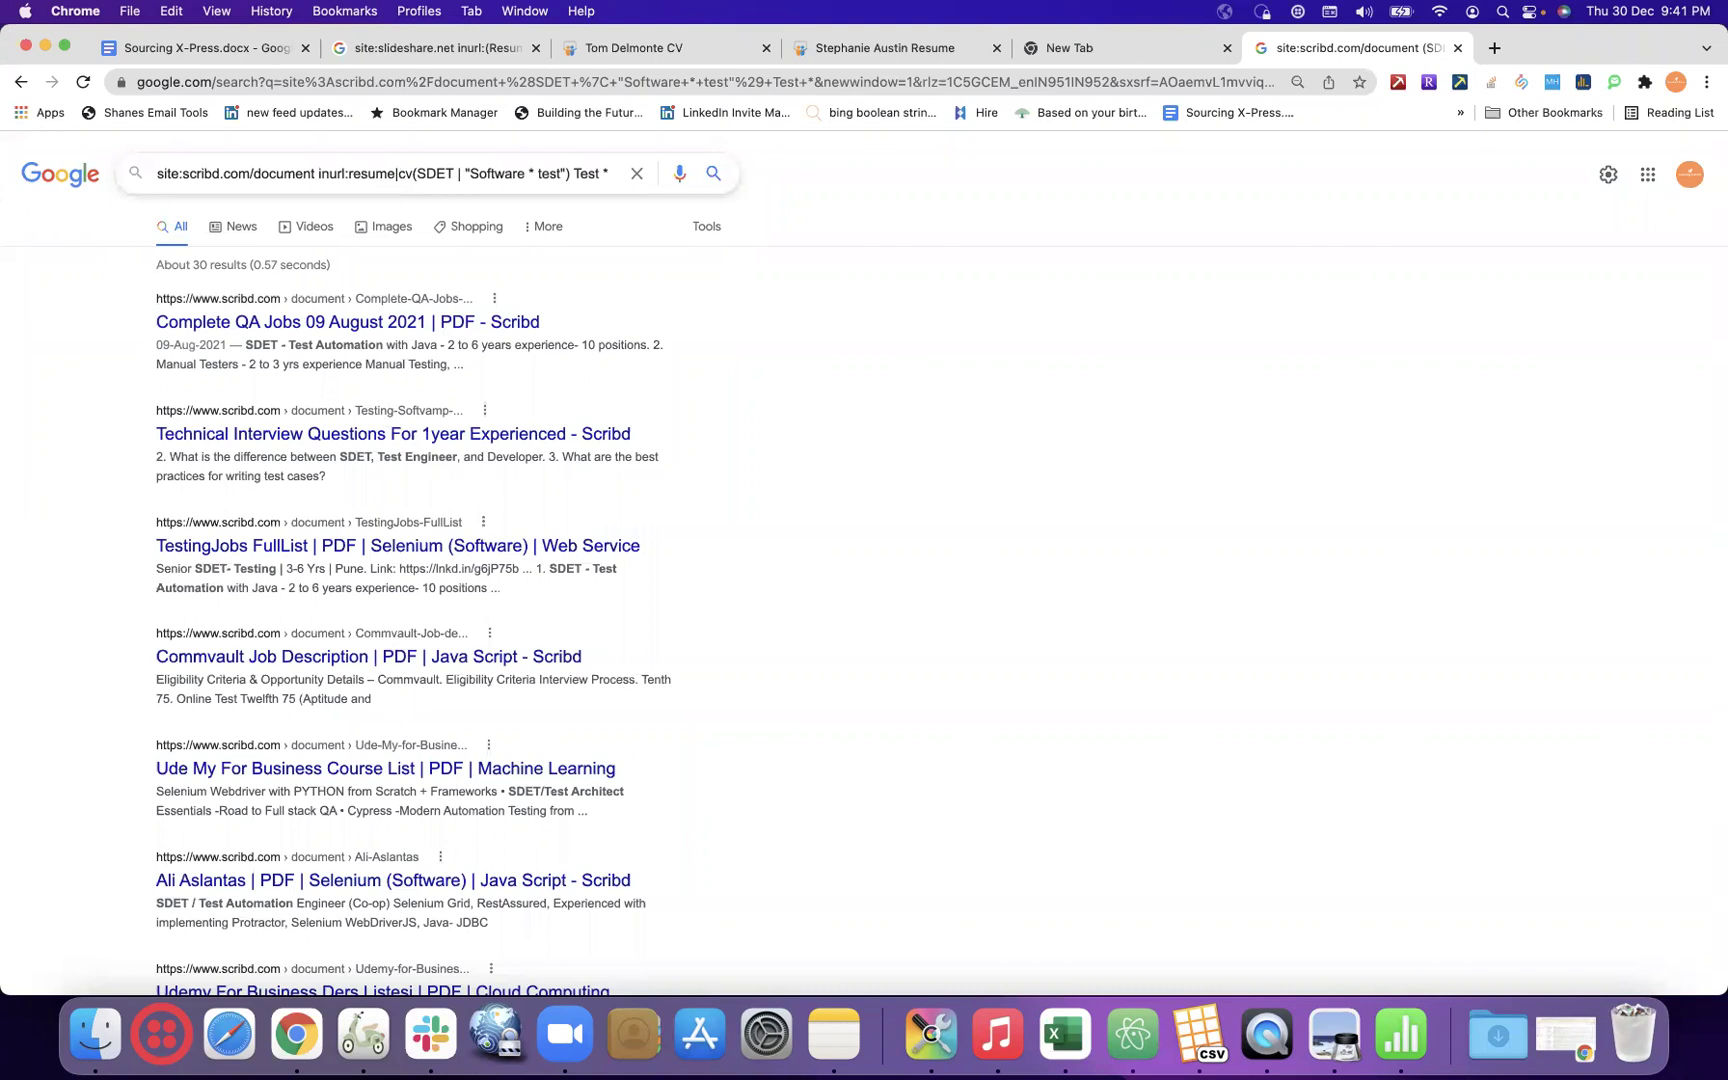
type("|prp")
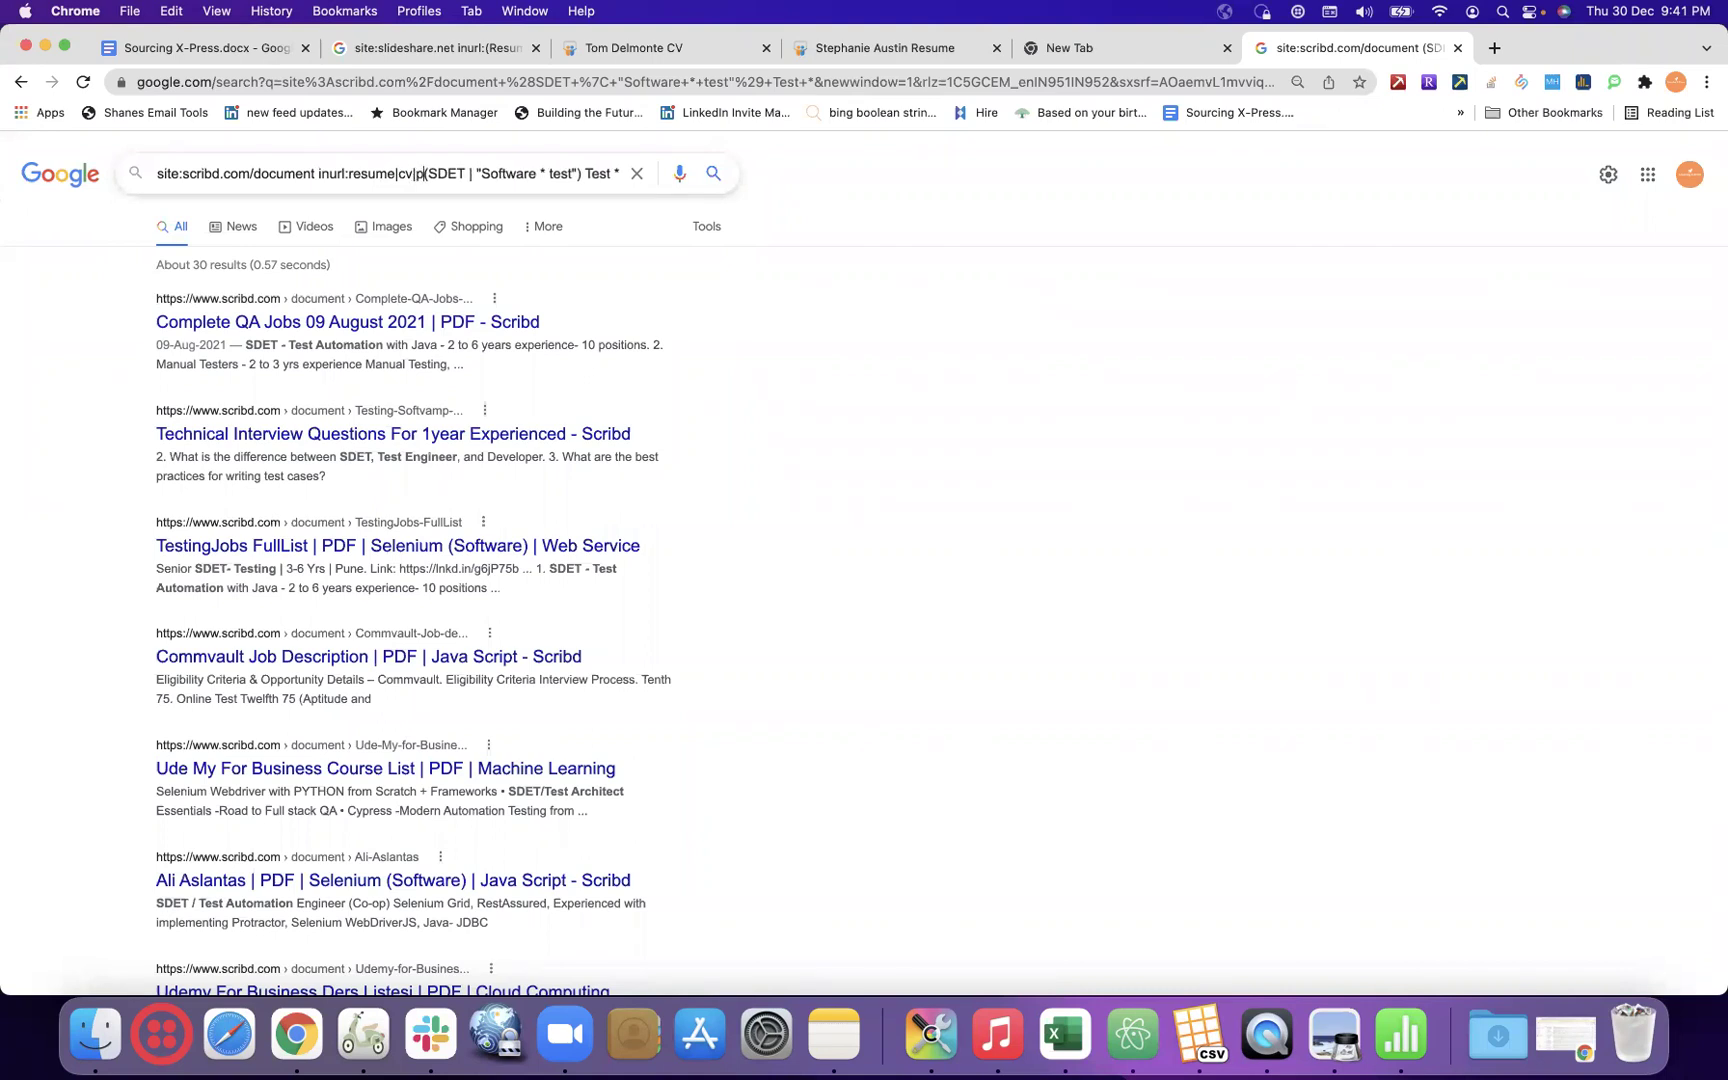
type("file")
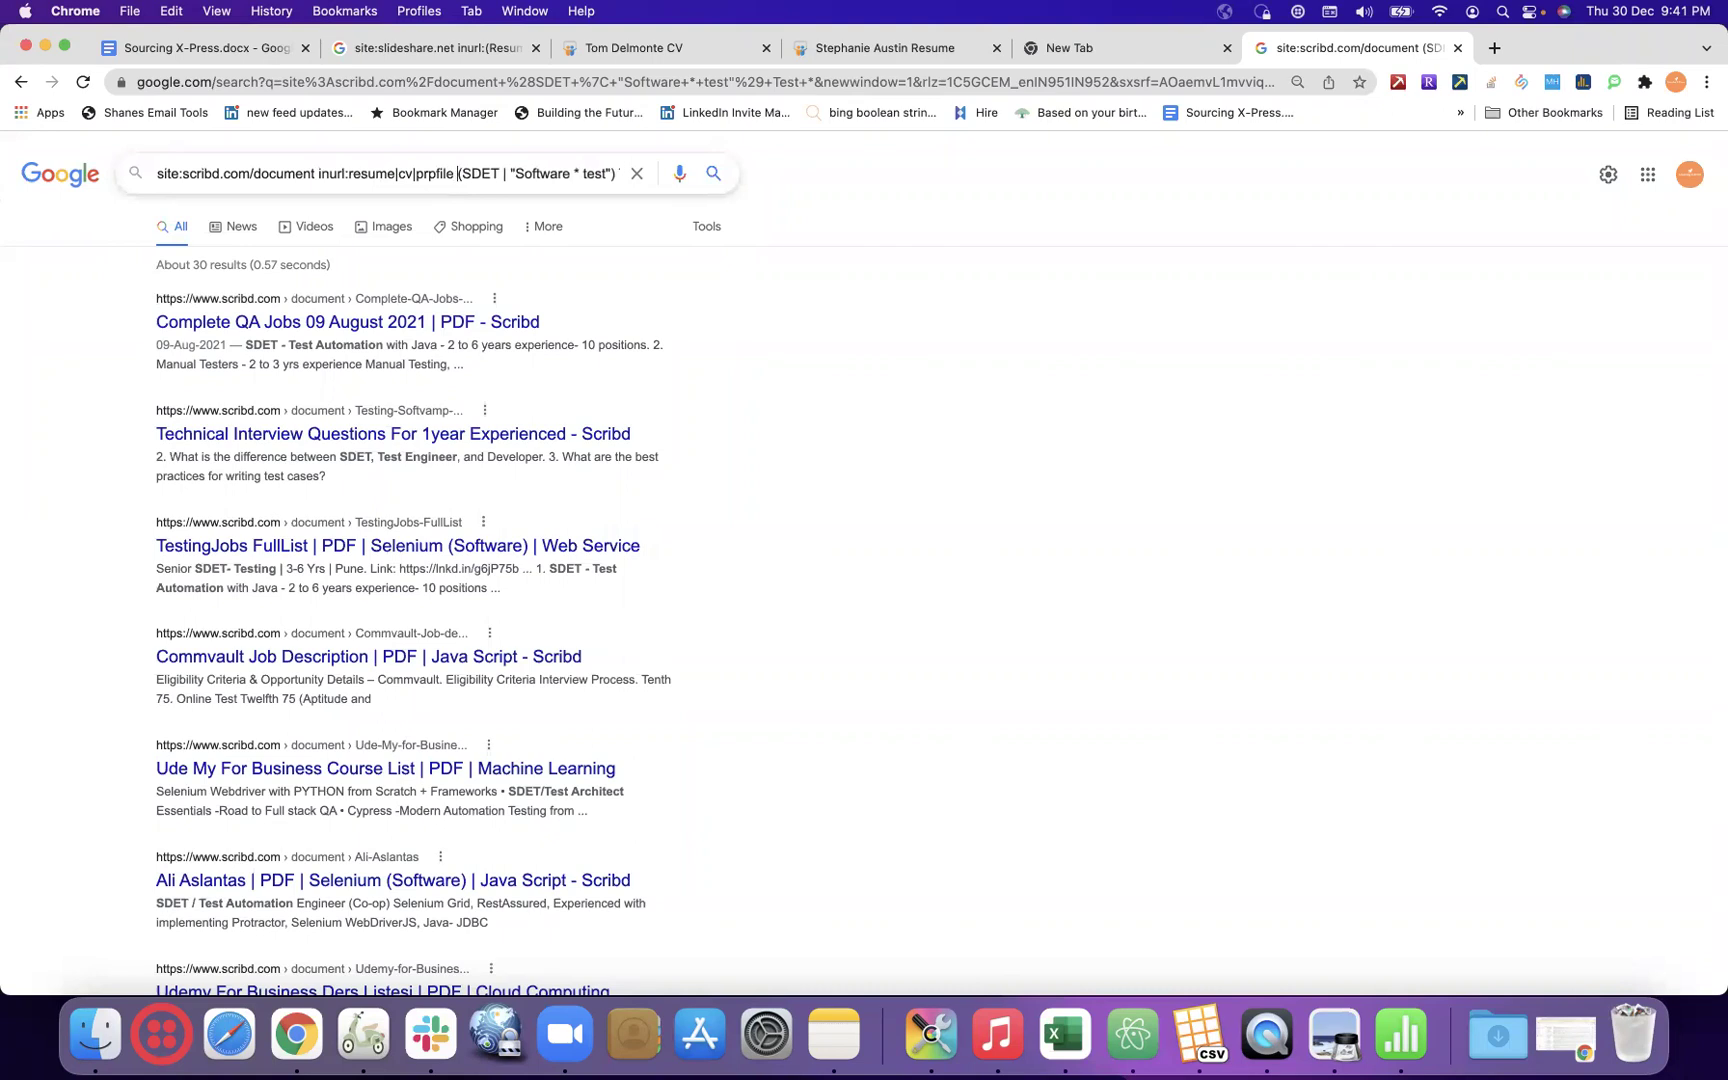
key("Return")
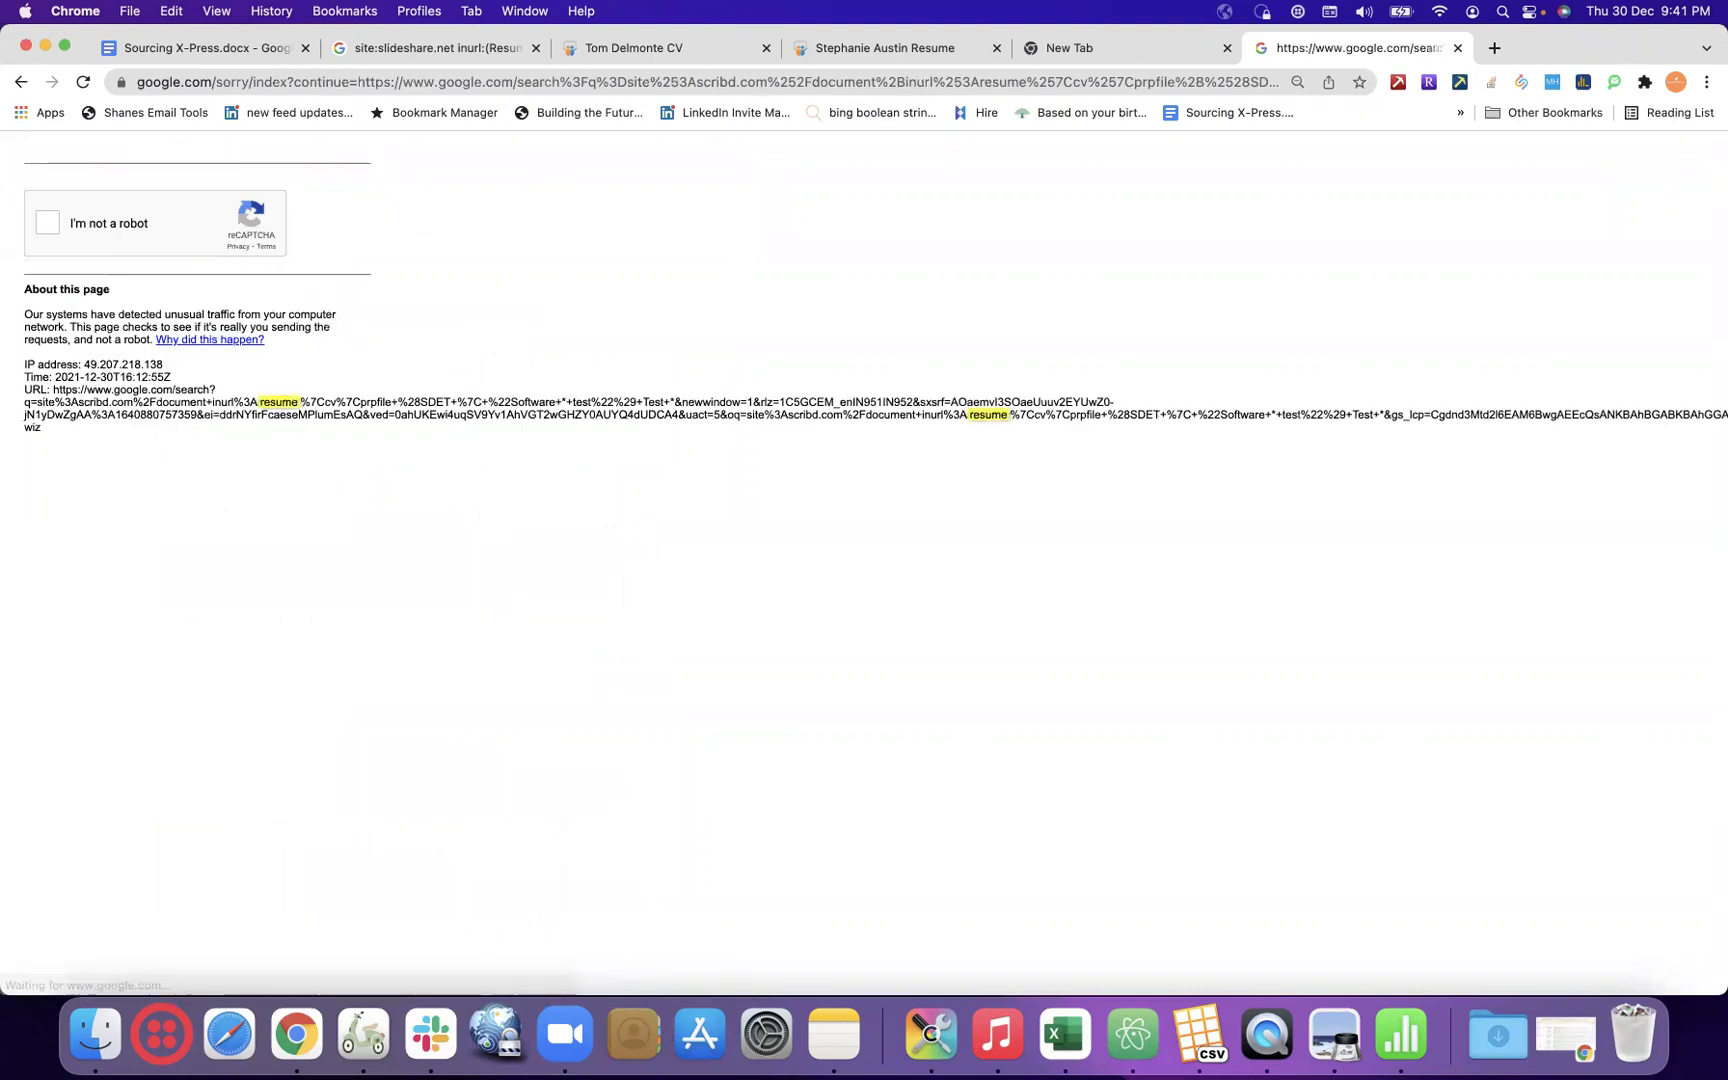
left_click(50, 230)
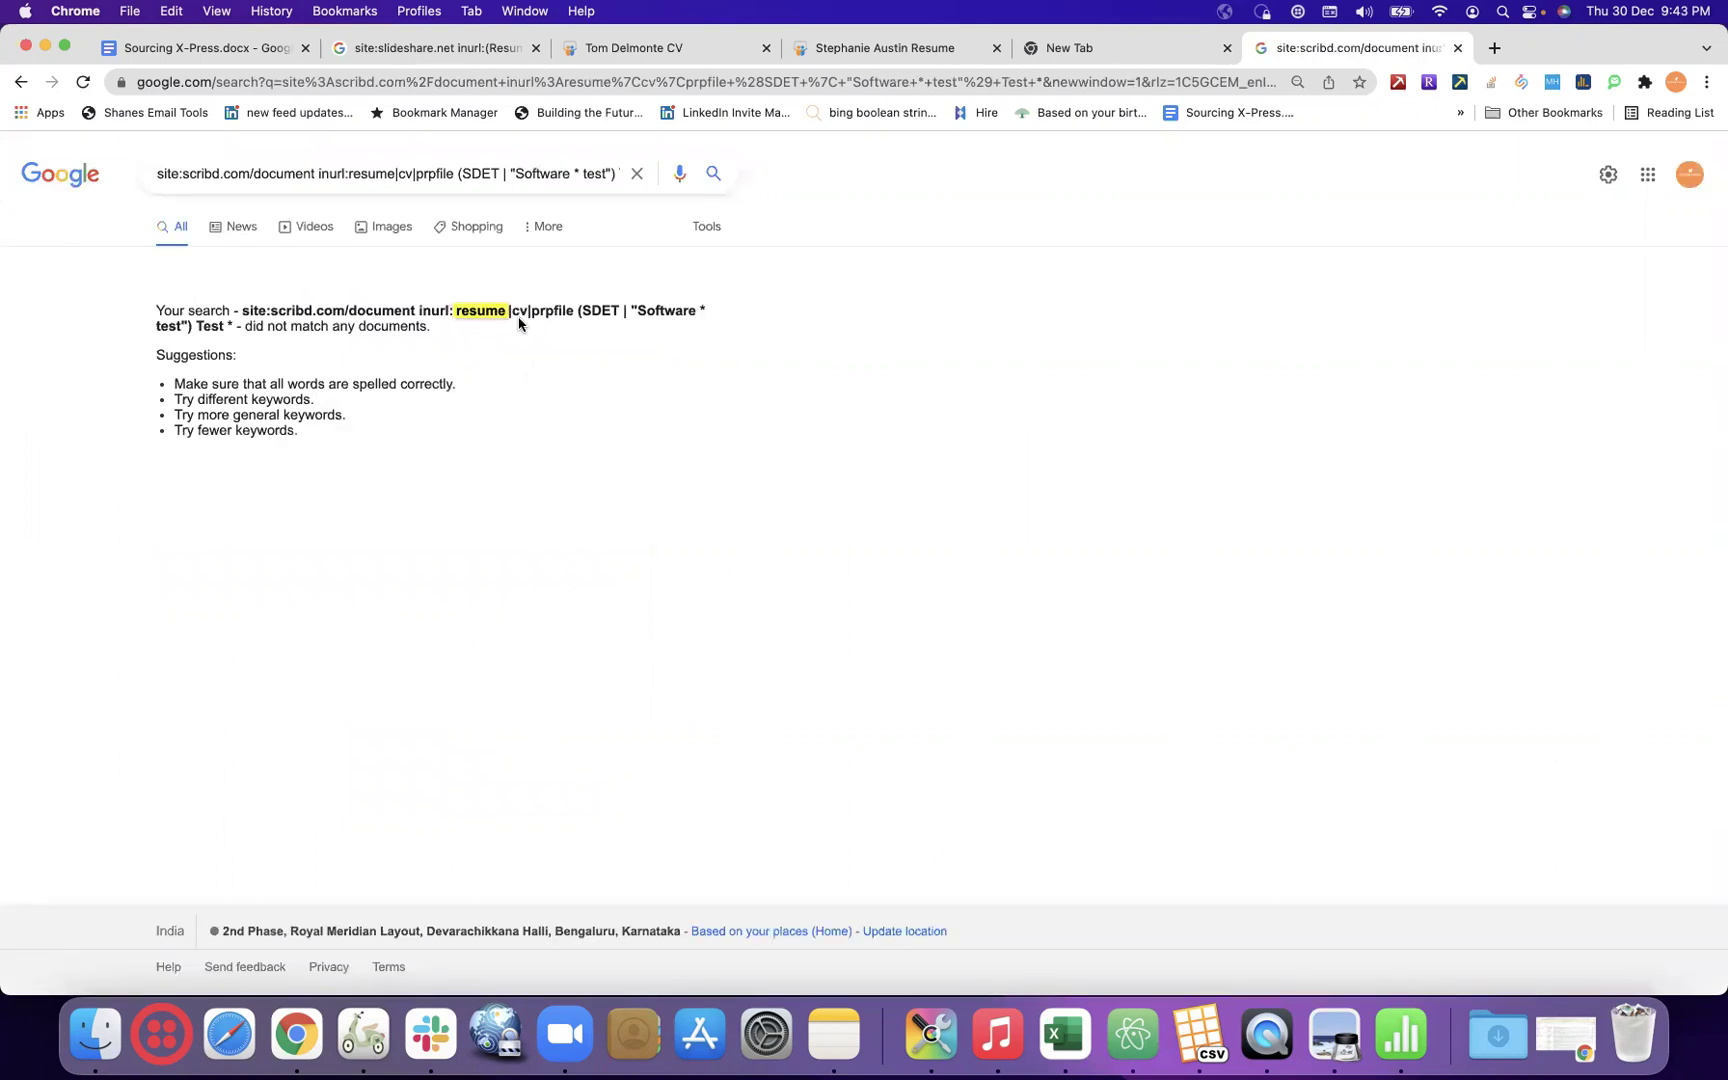
- Correct prpfile to profile in the Scribd query's inurl filter and rerun the search
left_click(492, 175)
scroll(490, 174, "right", 1)
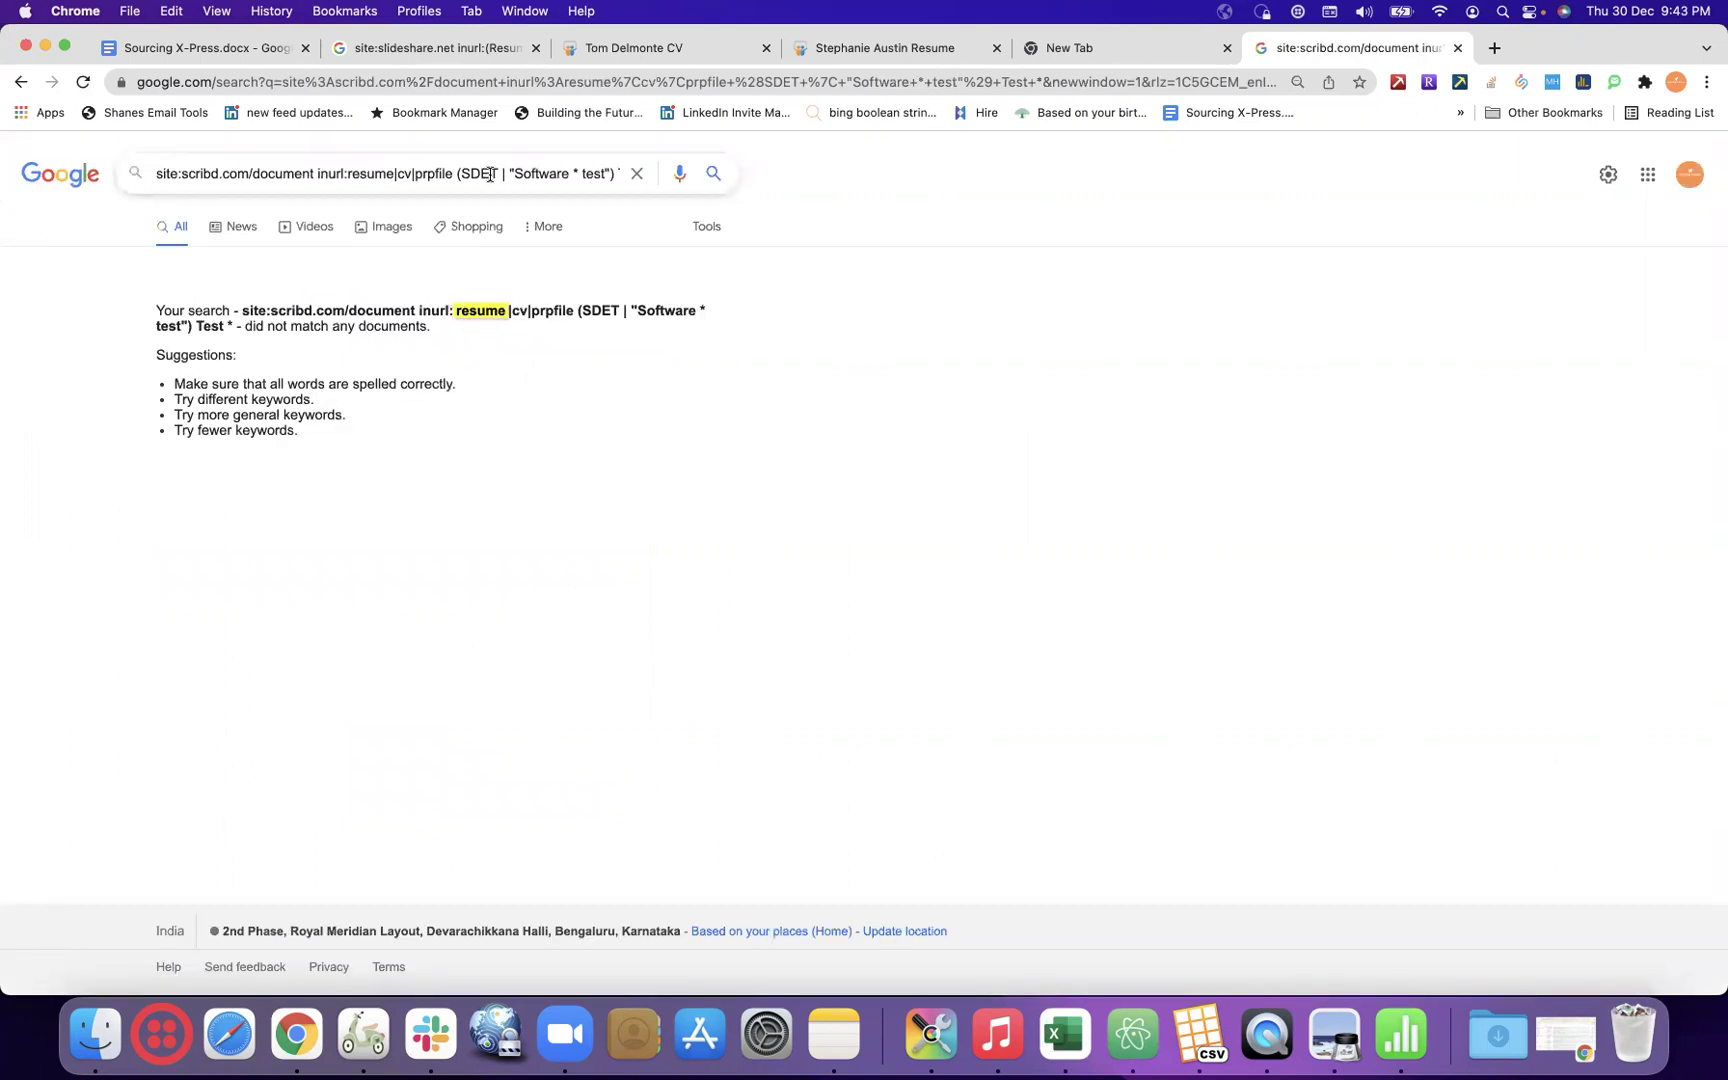
scroll(490, 174, "left", 1)
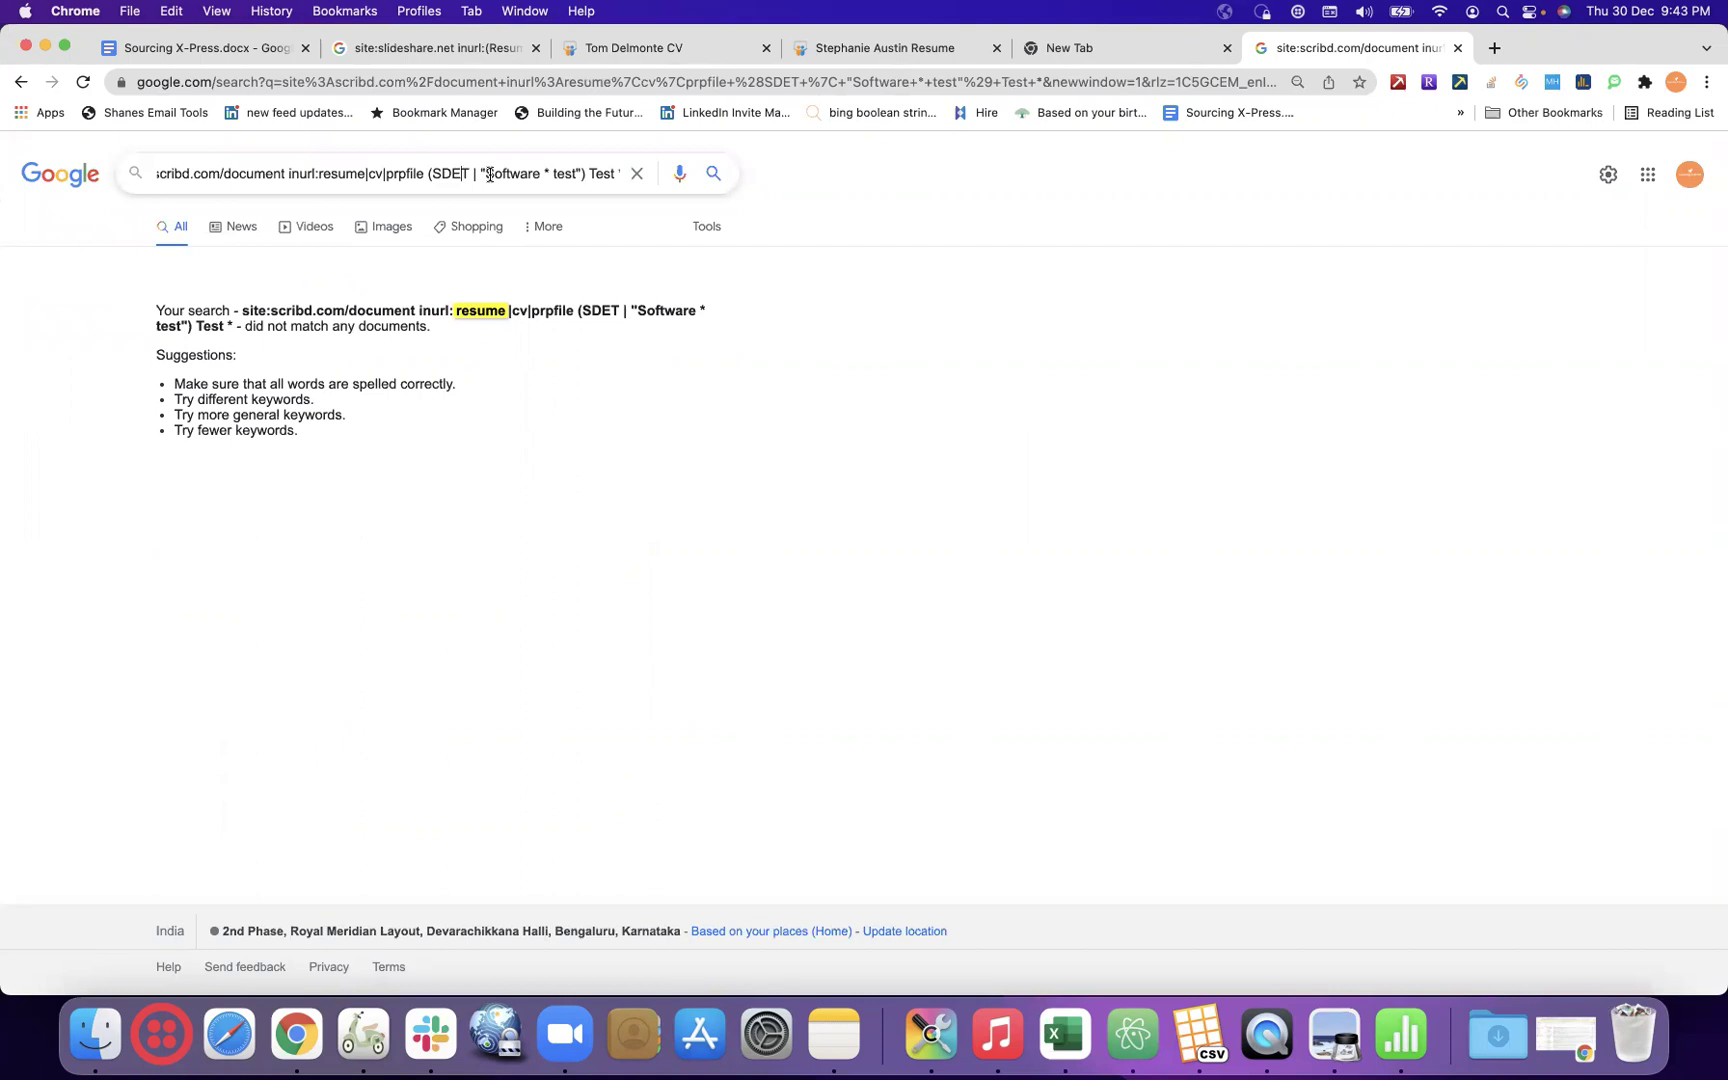
scroll(350, 168, "left", 2)
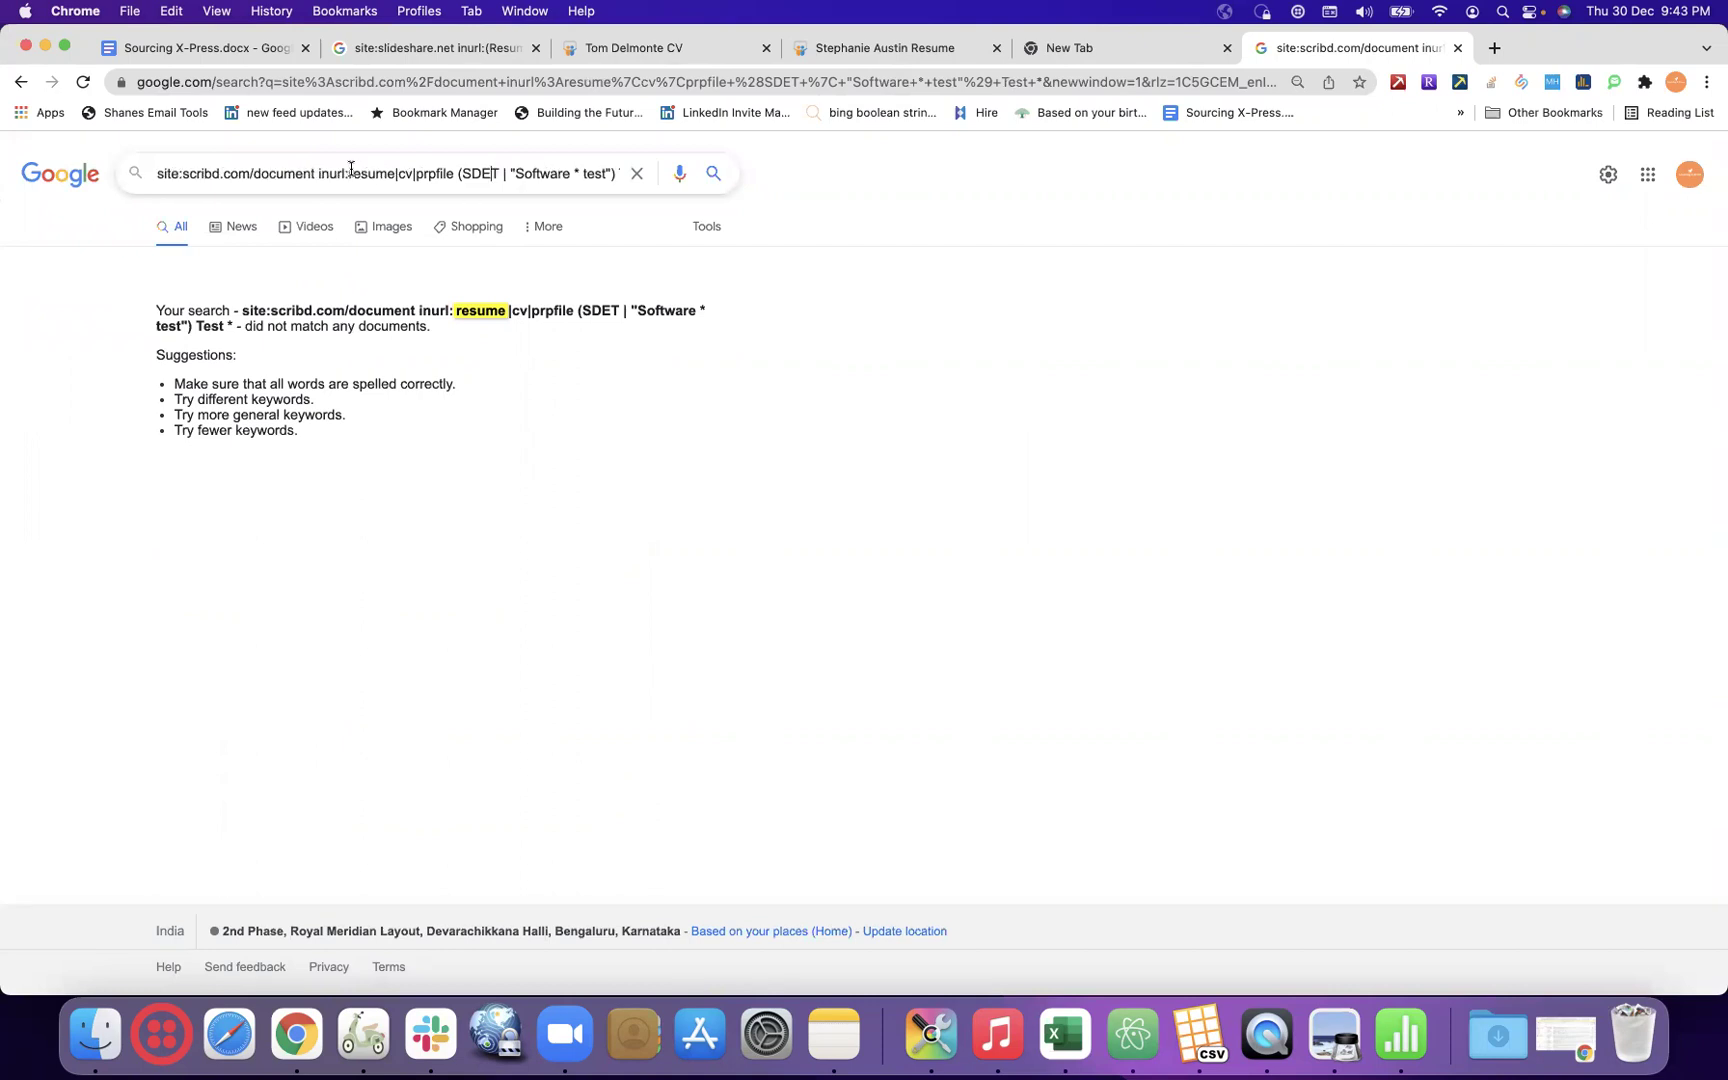
scroll(350, 168, "right", 2)
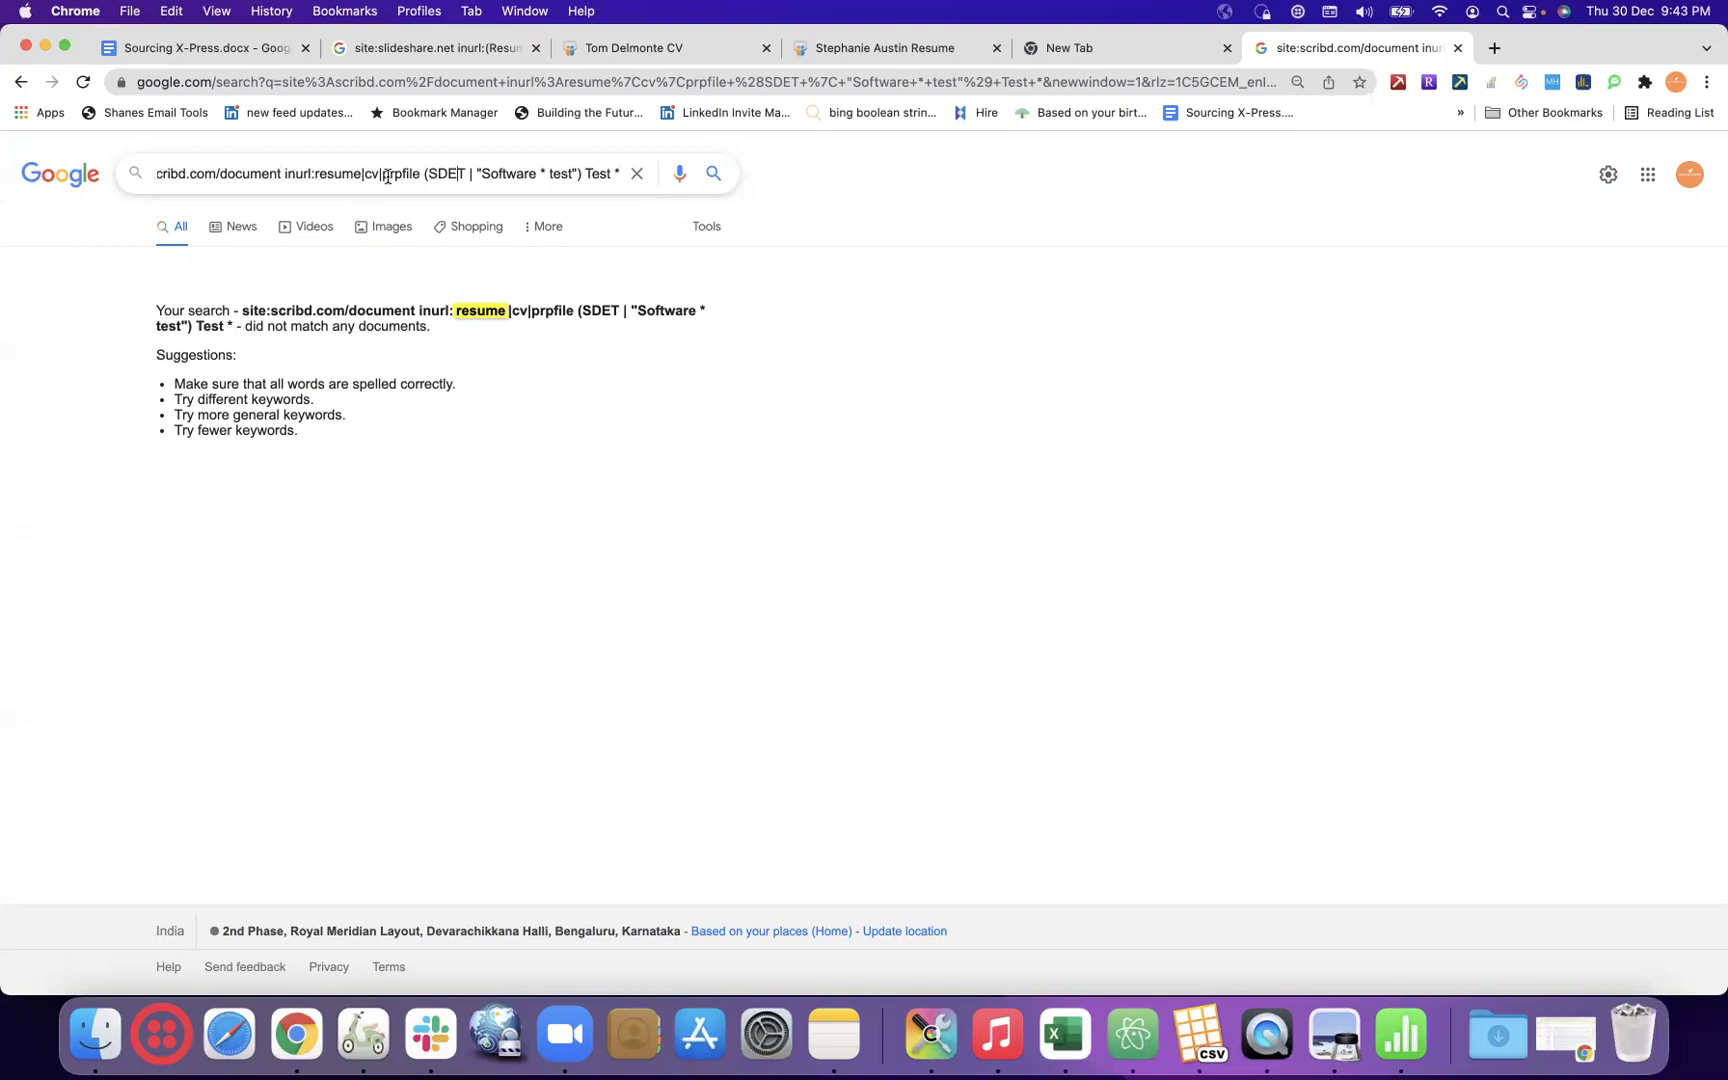
left_click(395, 179)
type("o")
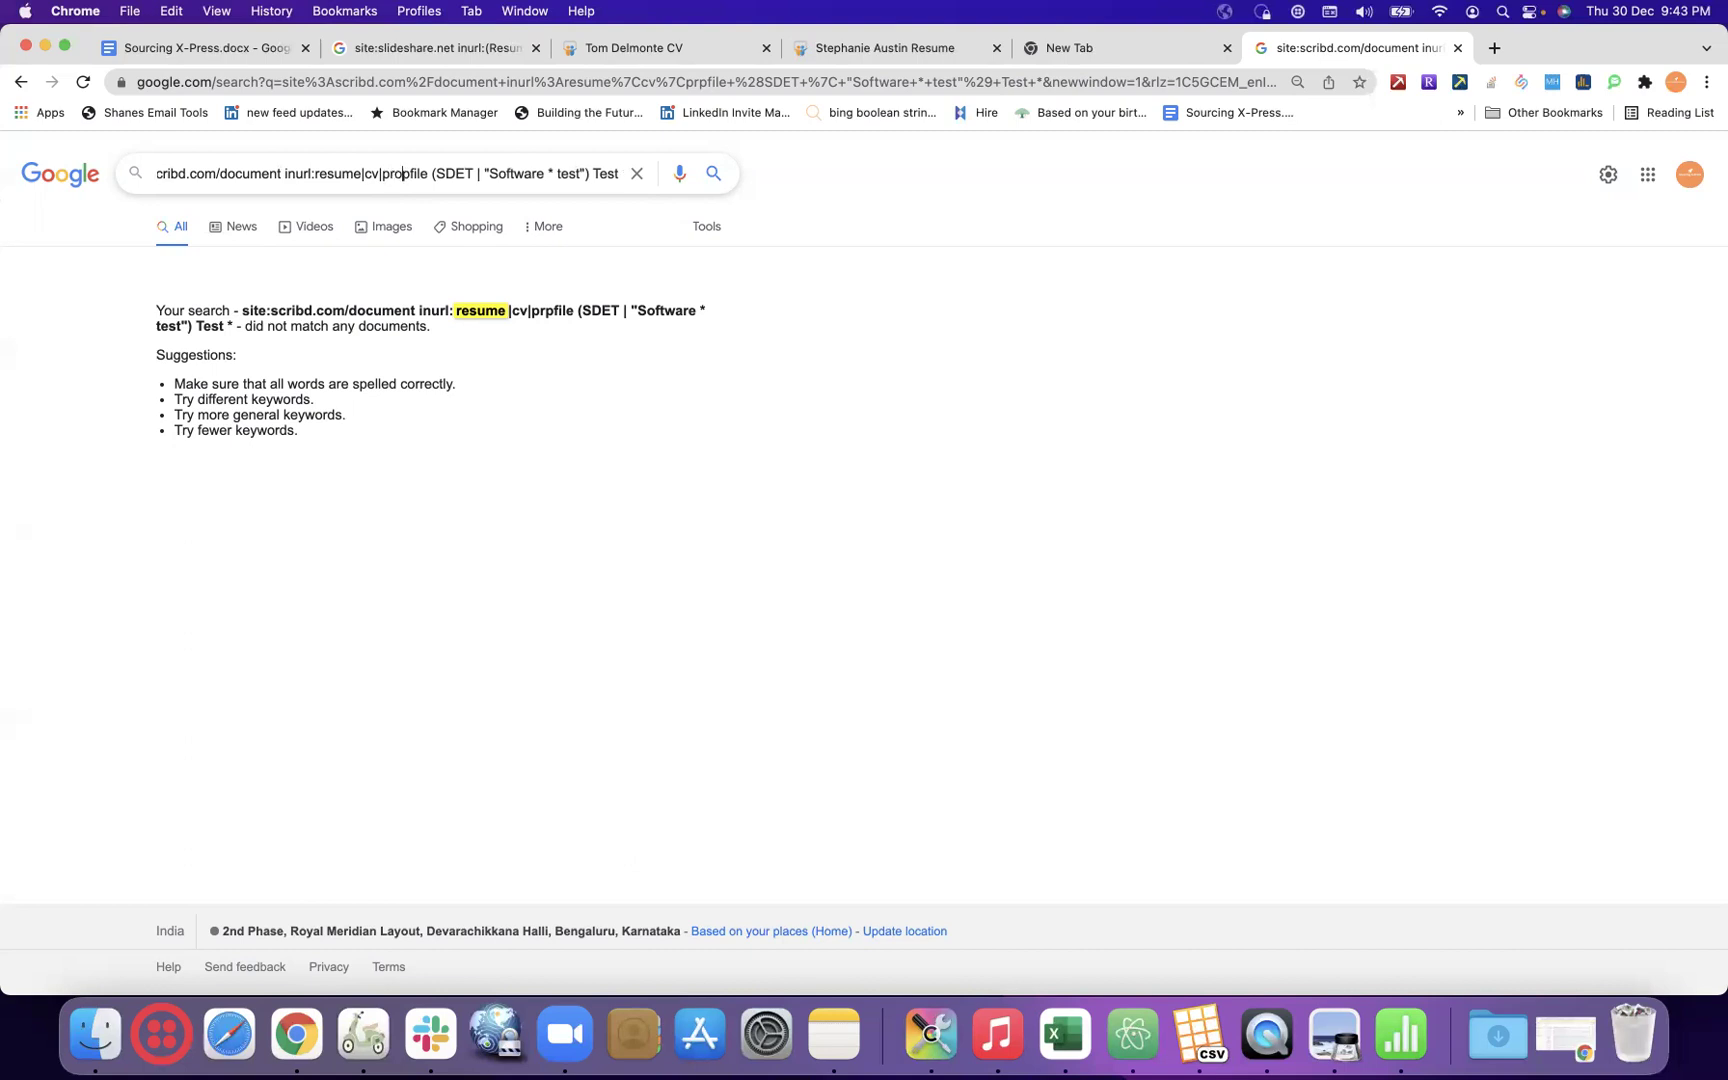
key("BackSpace")
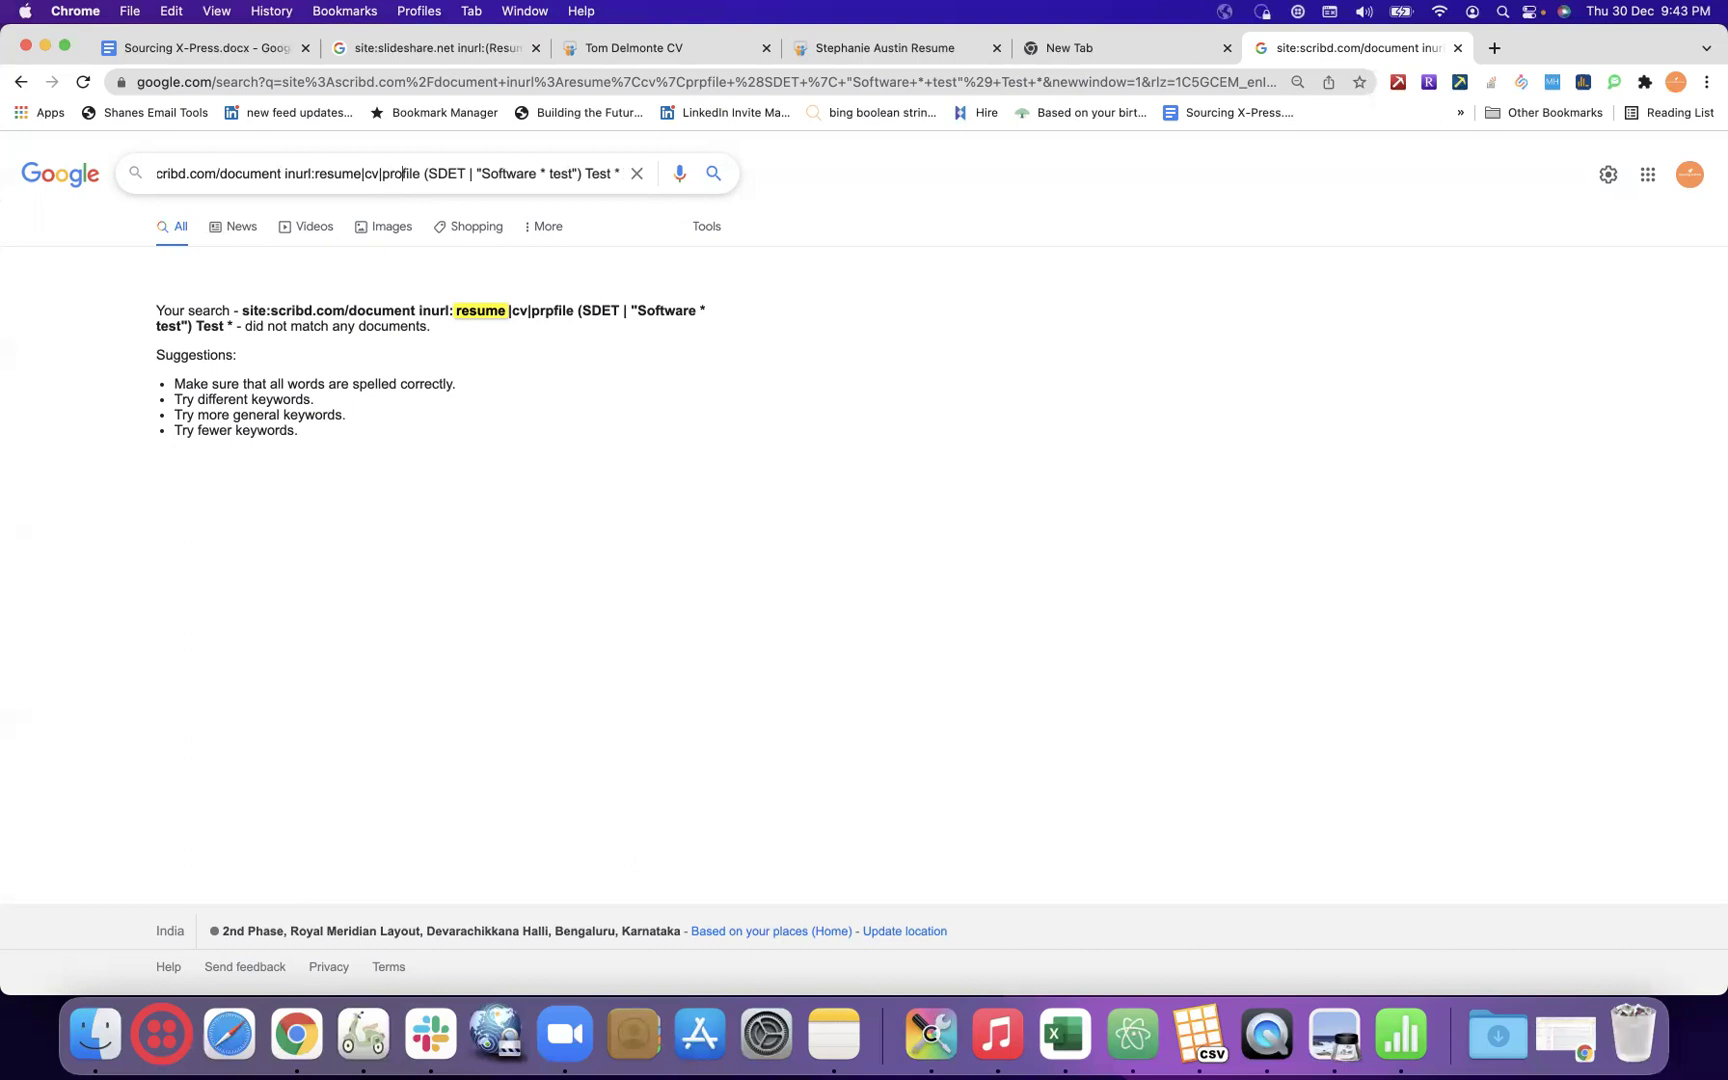
key("Return")
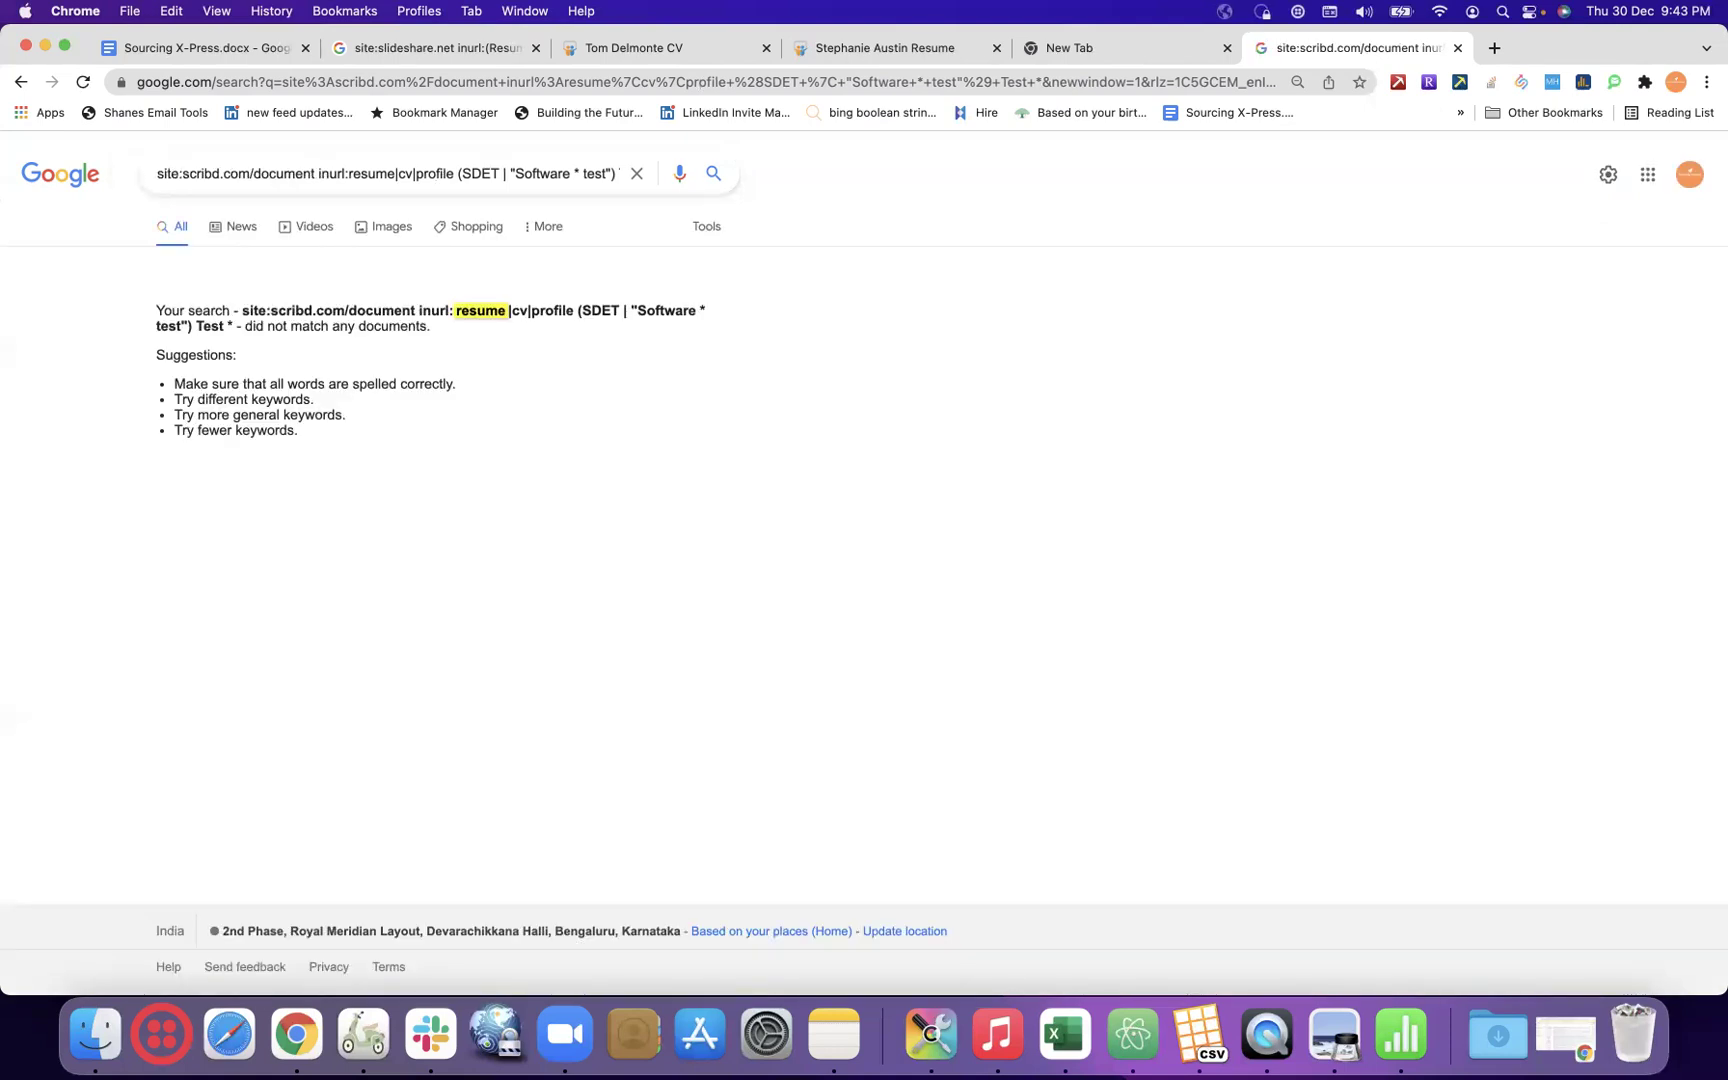
- Enclose the inurl terms in parentheses as inurl:(resume|cv|profile) and rerun the Scribd search
left_click(347, 173)
type("(")
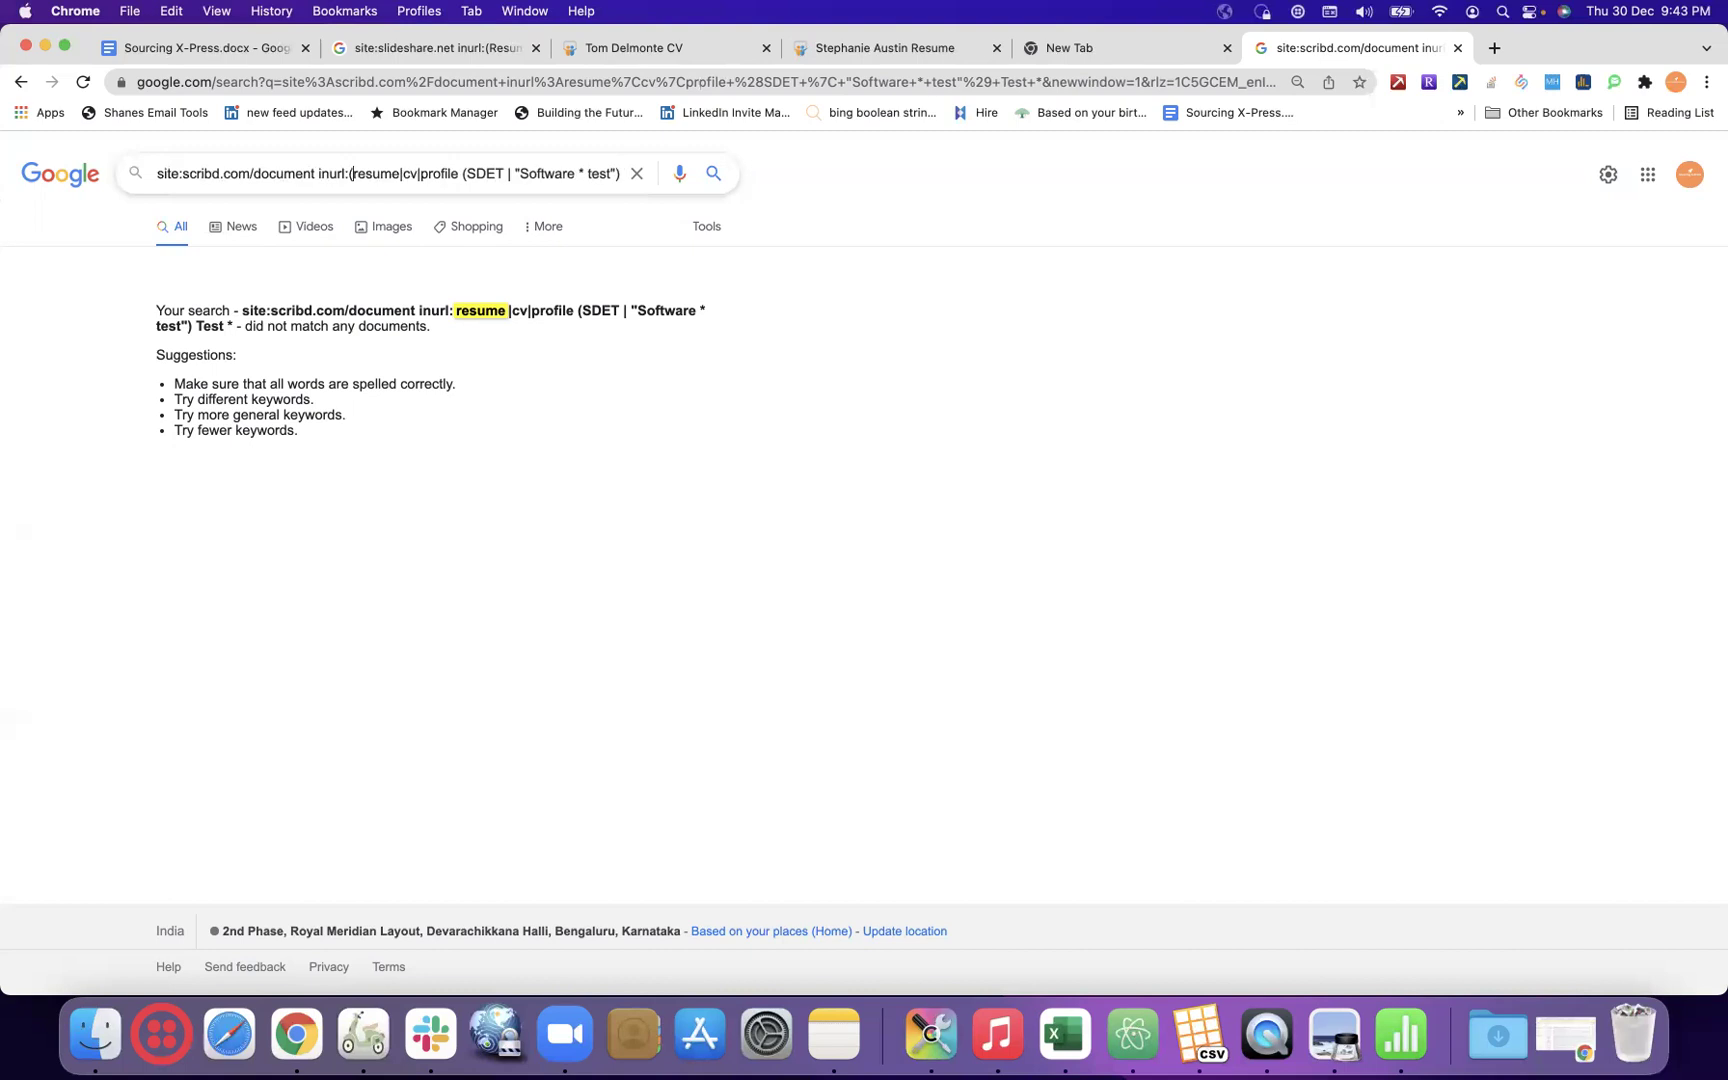
left_click(460, 174)
type(")")
key("Return")
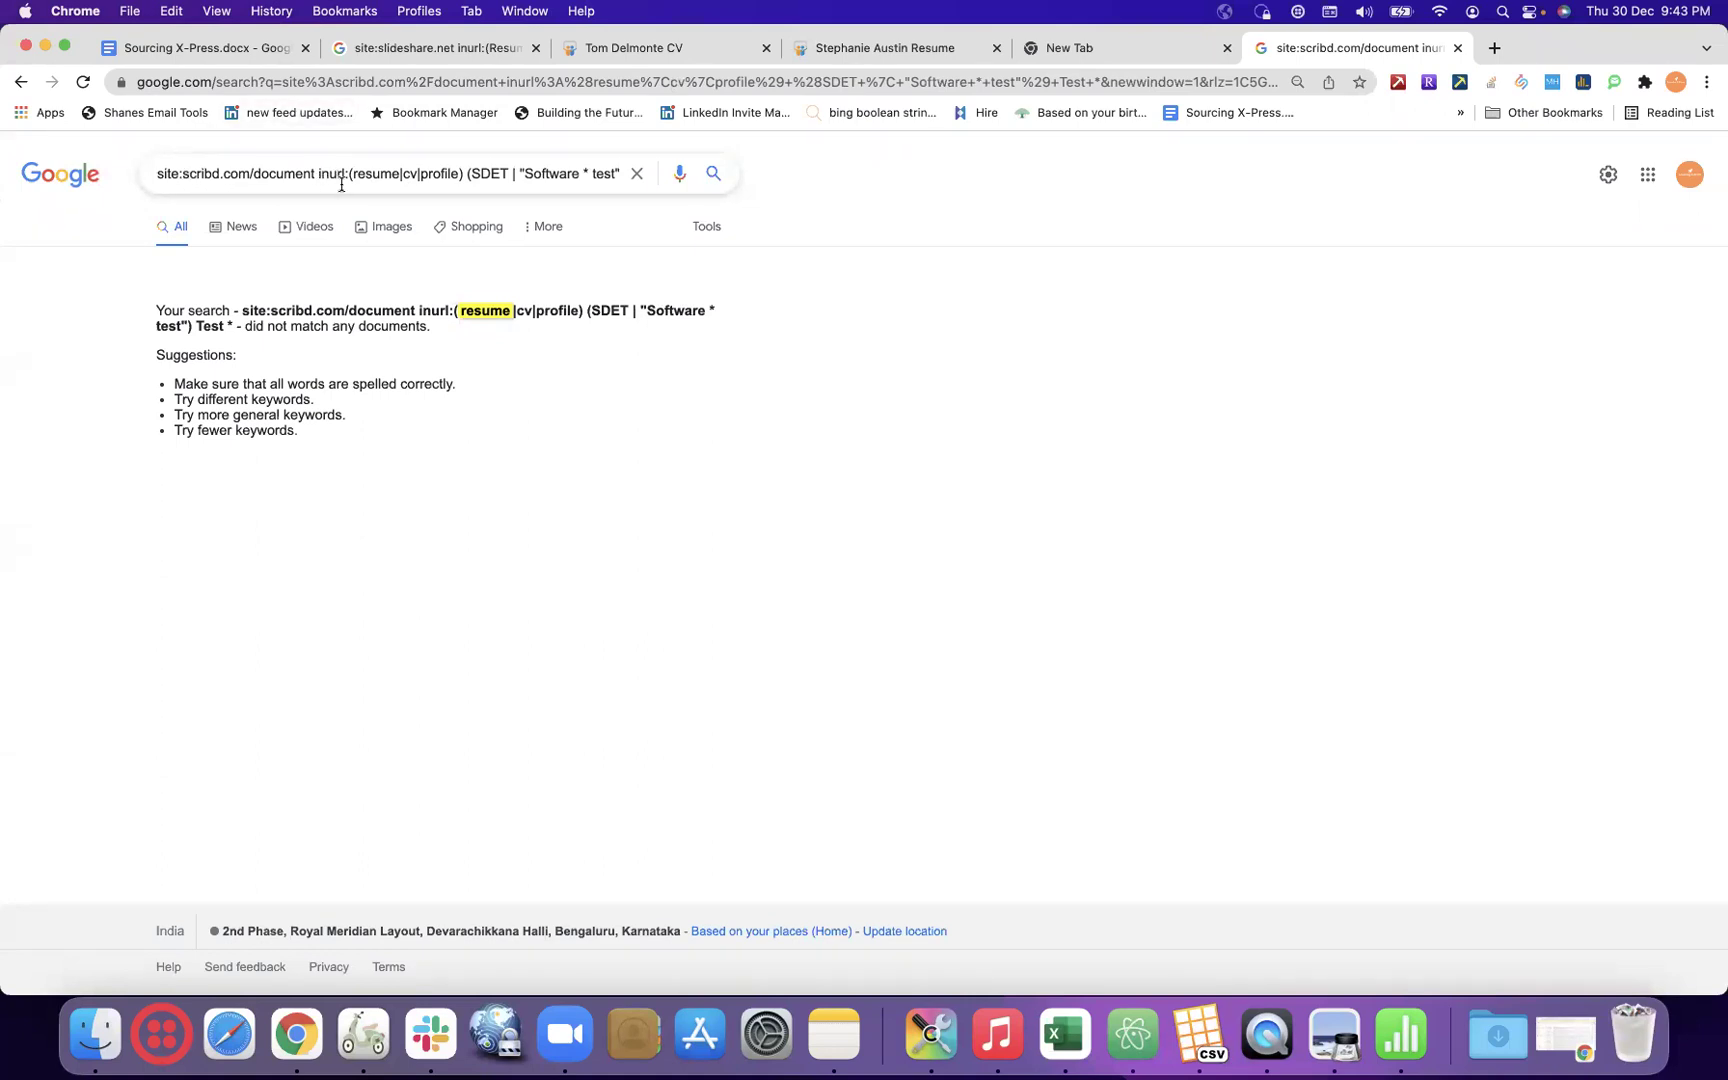
- Copy and delete the whole inurl filter from the Scribd query and rerun the search
left_click_drag(318, 175, 462, 177)
key("super+c")
key("BackSpace")
key("BackSpace")
key("Return")
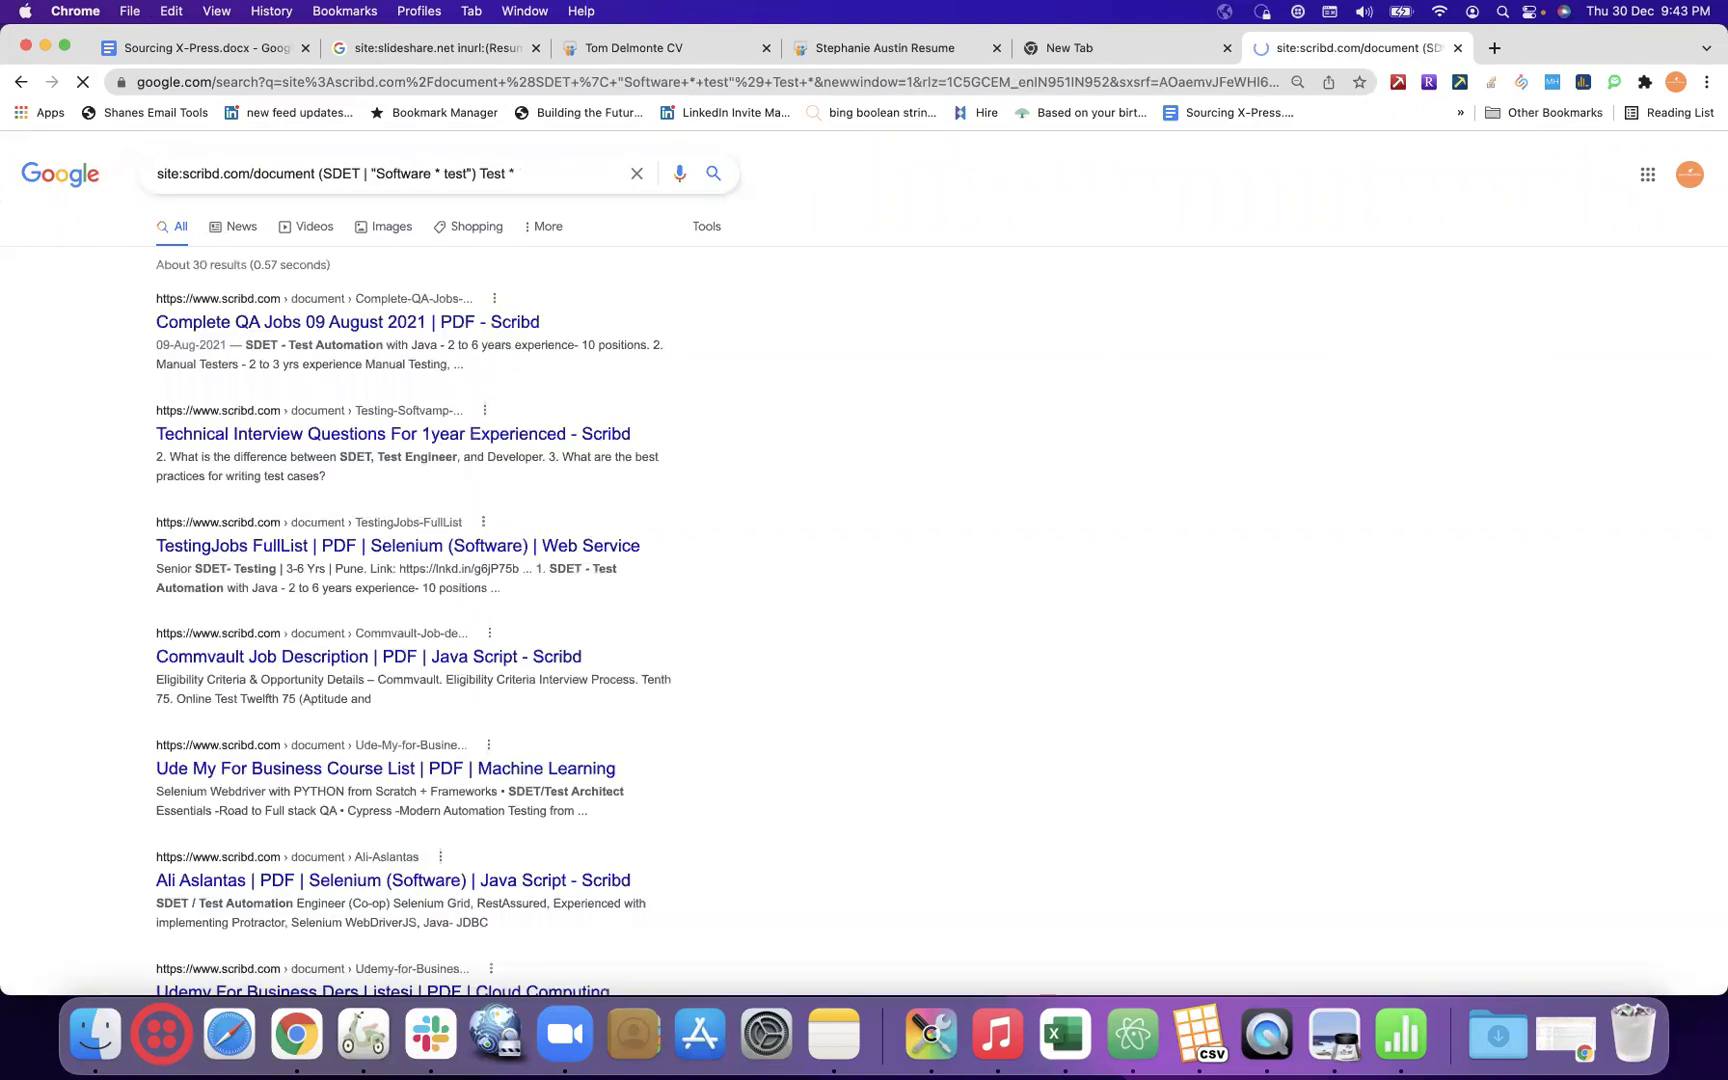
- Put quotation marks around Test * in the Scribd query and rerun the search
left_click(530, 172)
type("\"")
key("Escape")
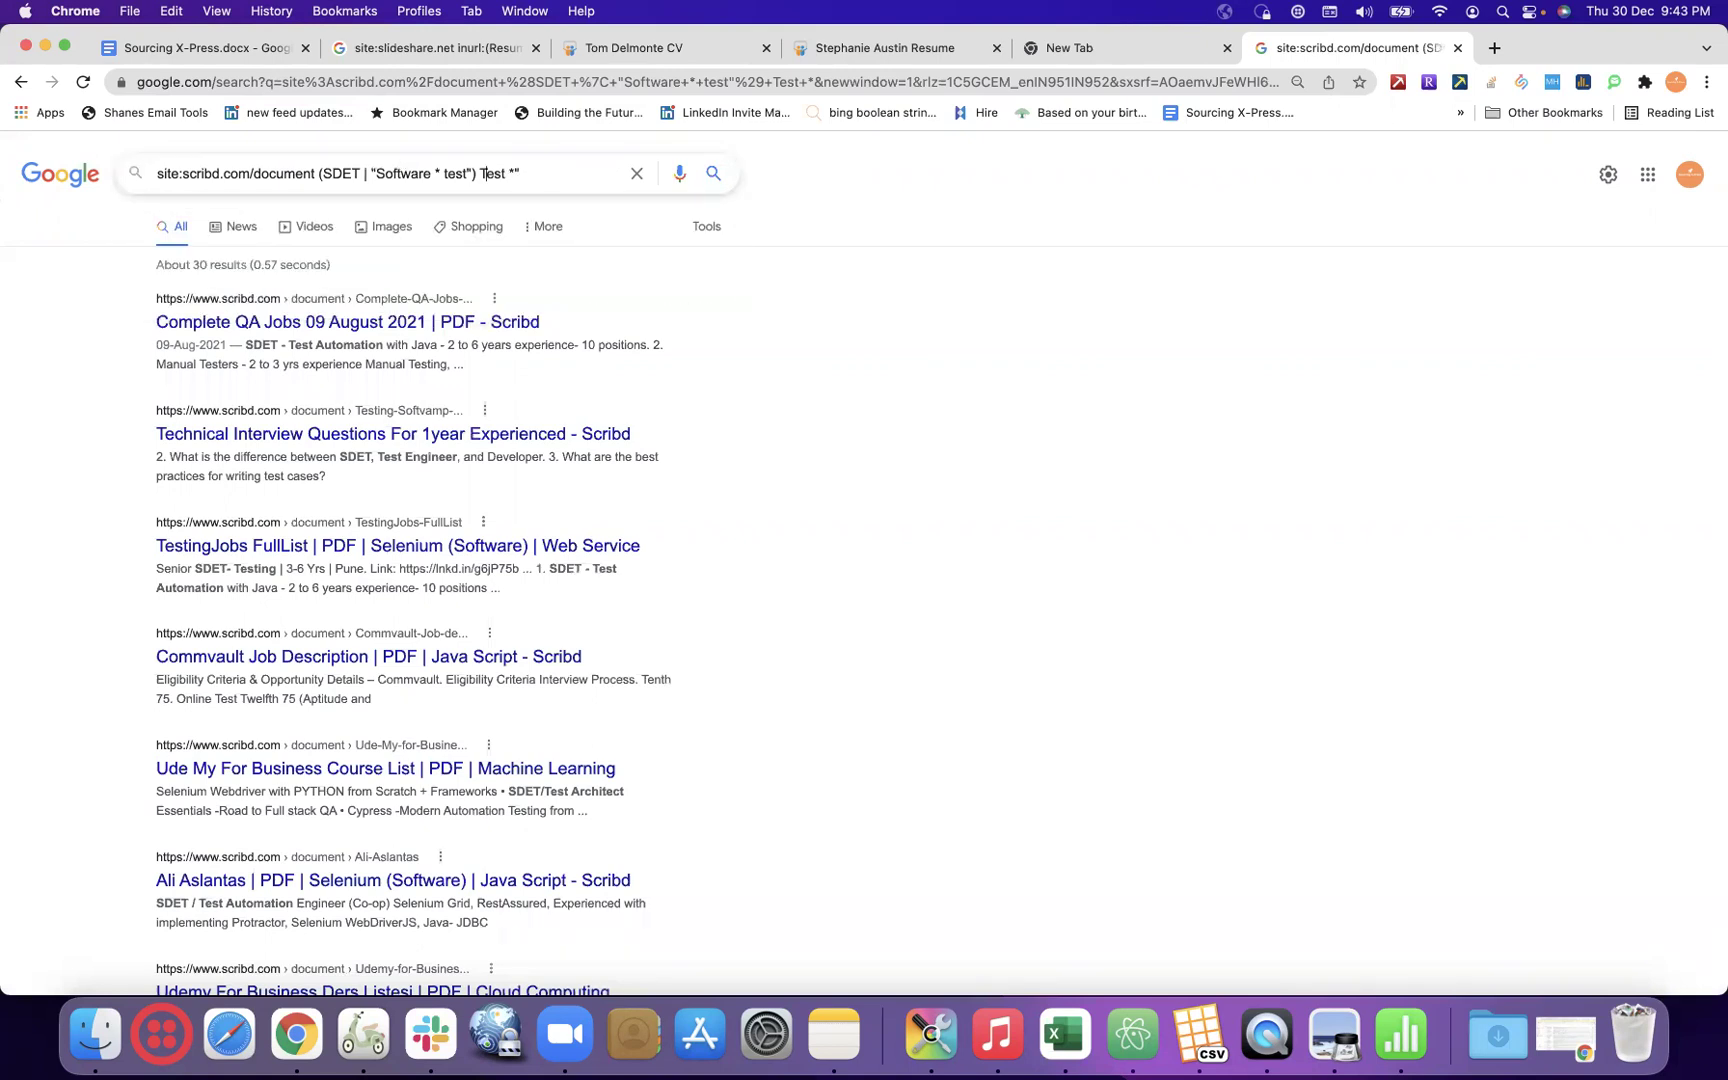
type("\"")
key("Return")
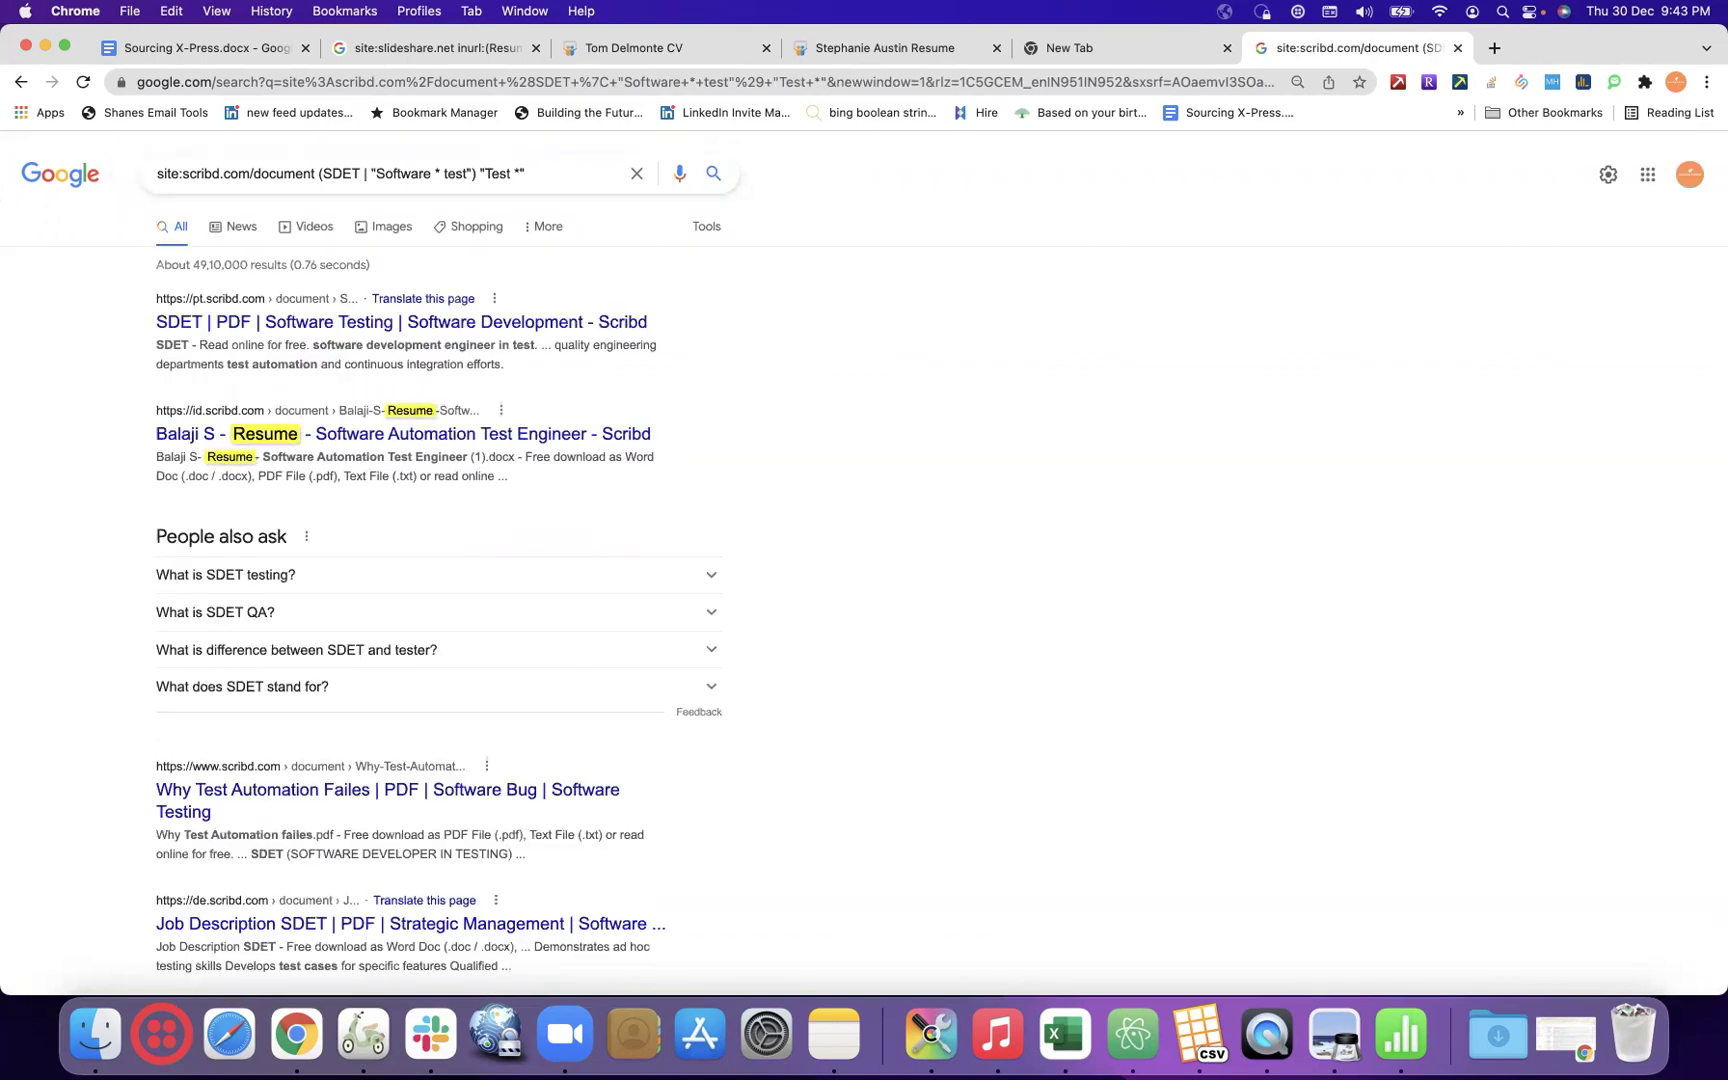
- Change the site restriction to linkedin.com.in, add an inurl: filter with a first name, and run the search
left_click_drag(184, 173, 316, 176)
type("linkedin.com.in")
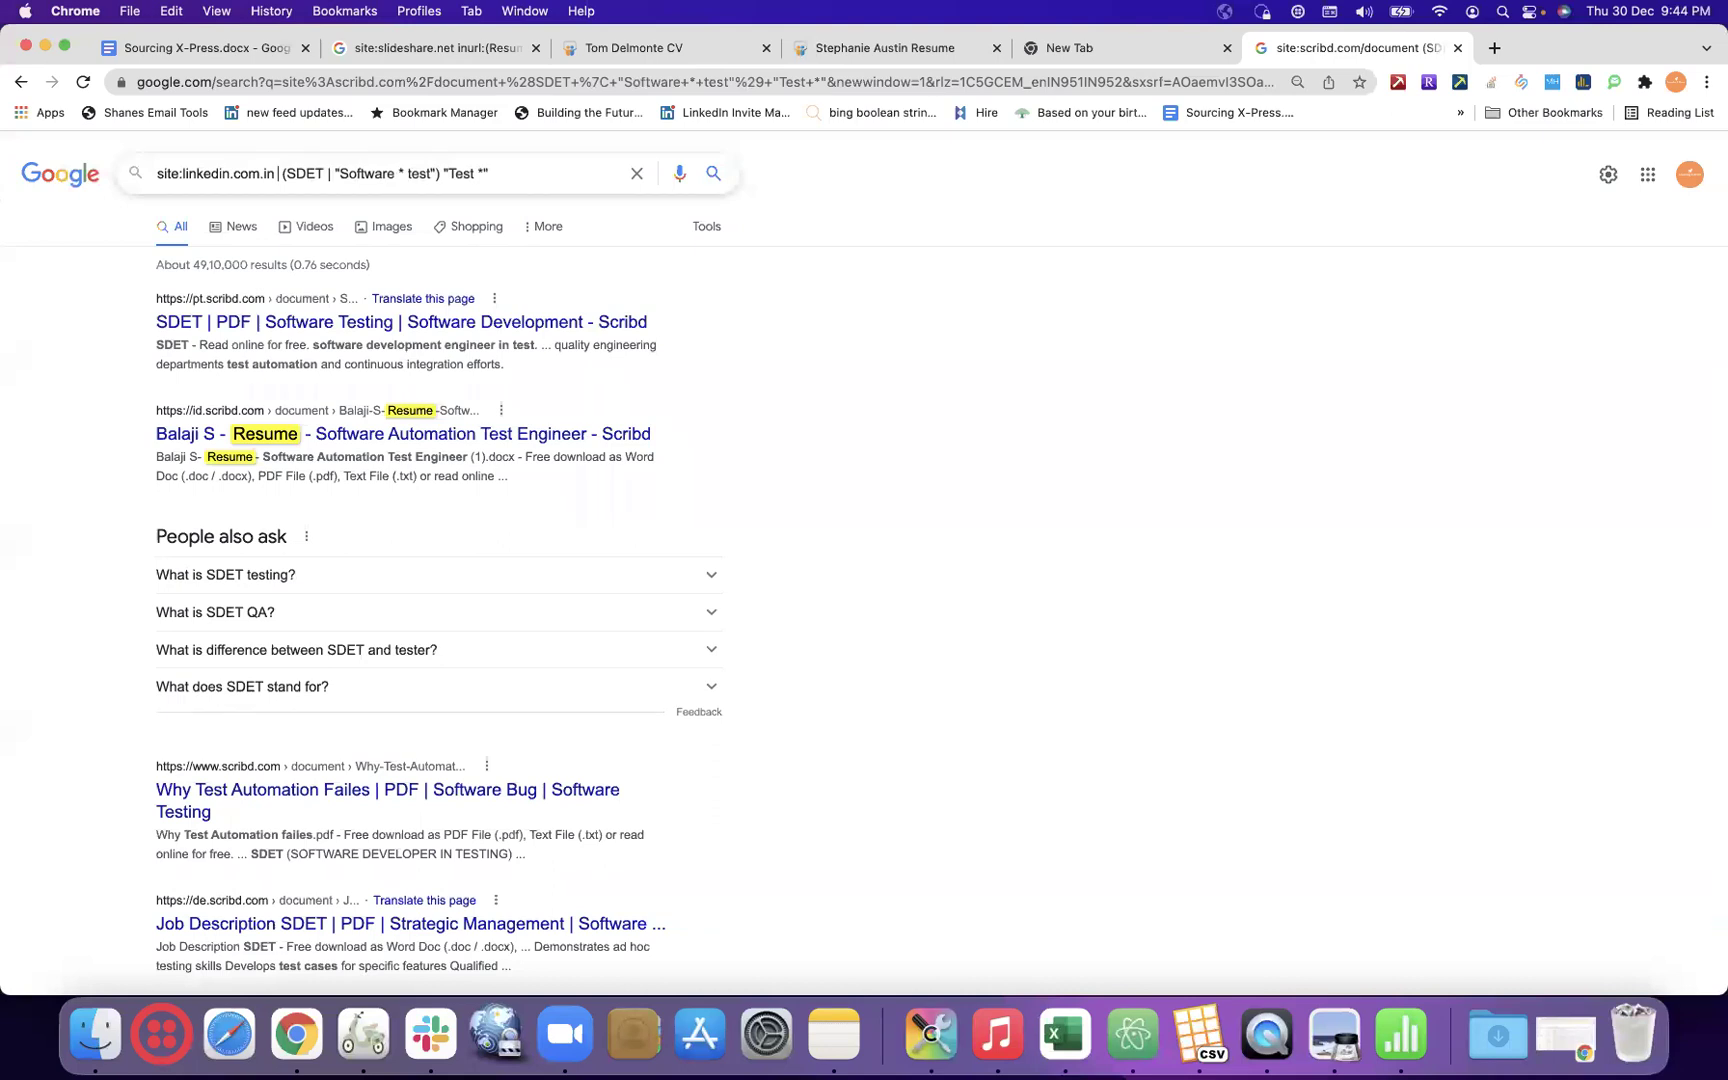
type(" inurl:")
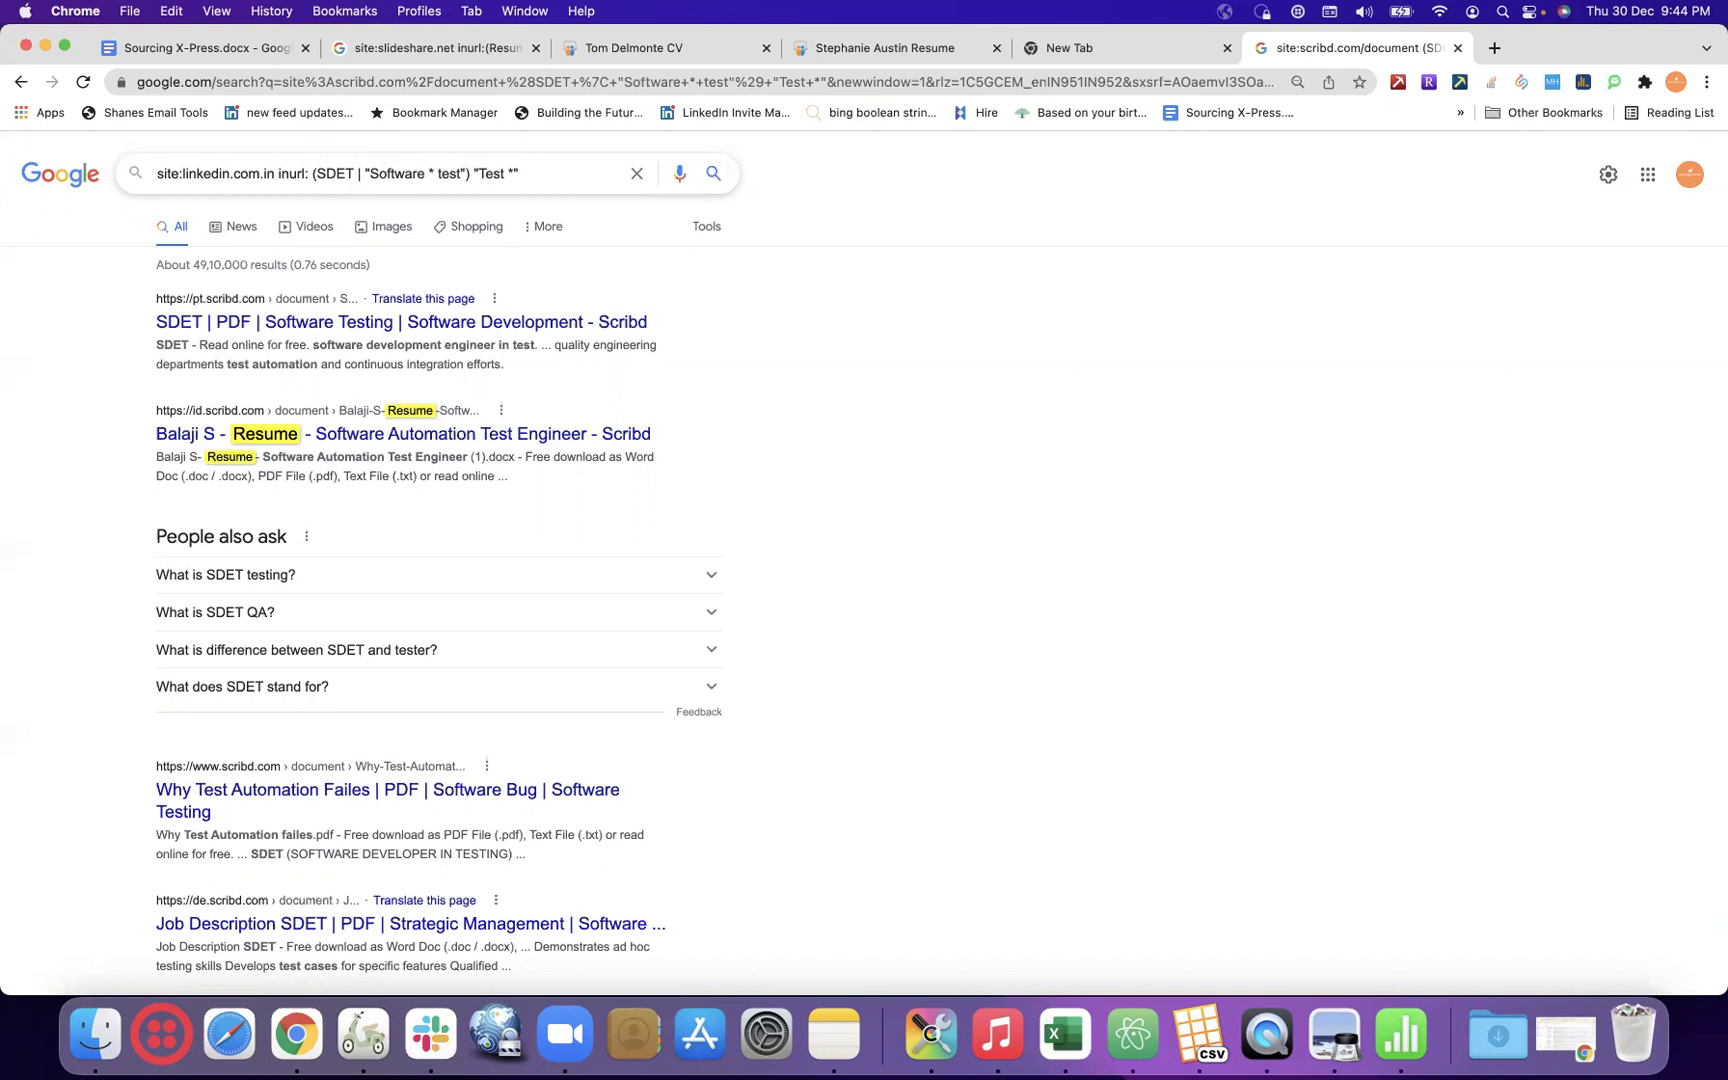
type("tom")
key("Return")
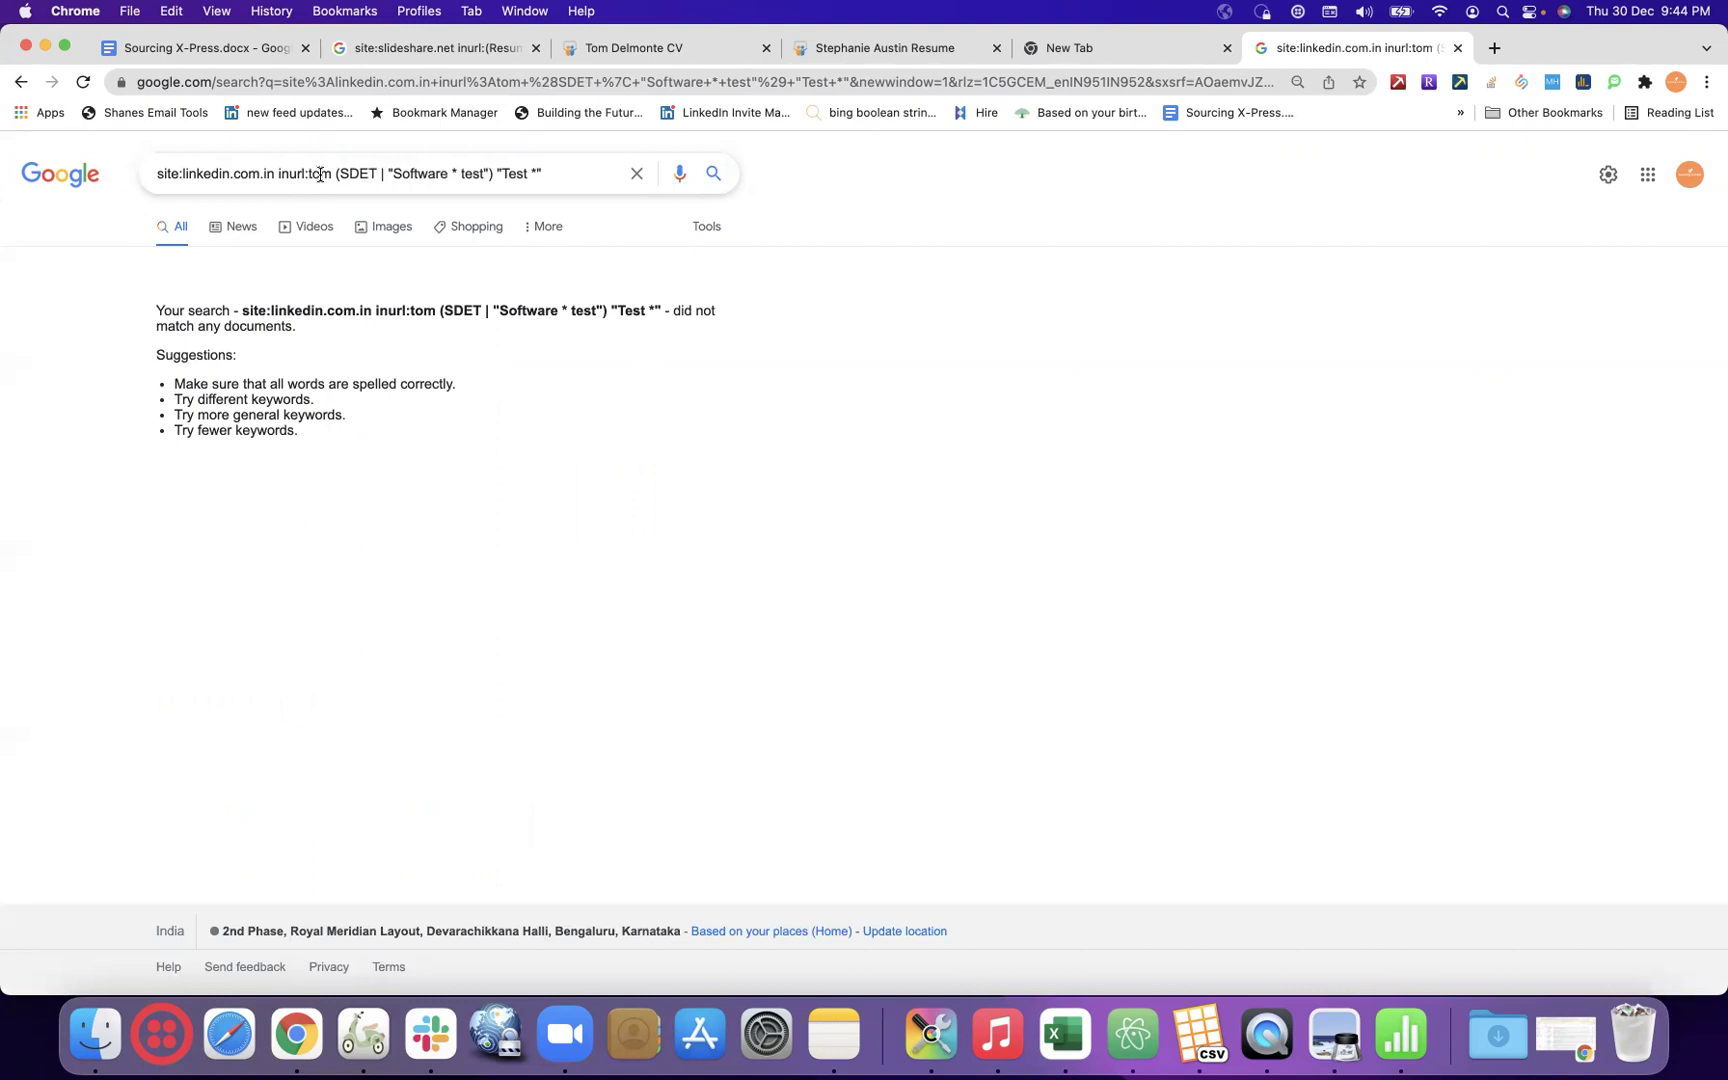
- Delete the inurl: name filter from the linkedin.com.in query and rerun the search
double_click(320, 175)
left_click(332, 178)
key("BackSpace")
key("BackSpace")
key("BackSpace")
key("BackSpace")
key("BackSpace")
key("BackSpace")
key("BackSpace")
key("BackSpace")
key("BackSpace")
key("BackSpace")
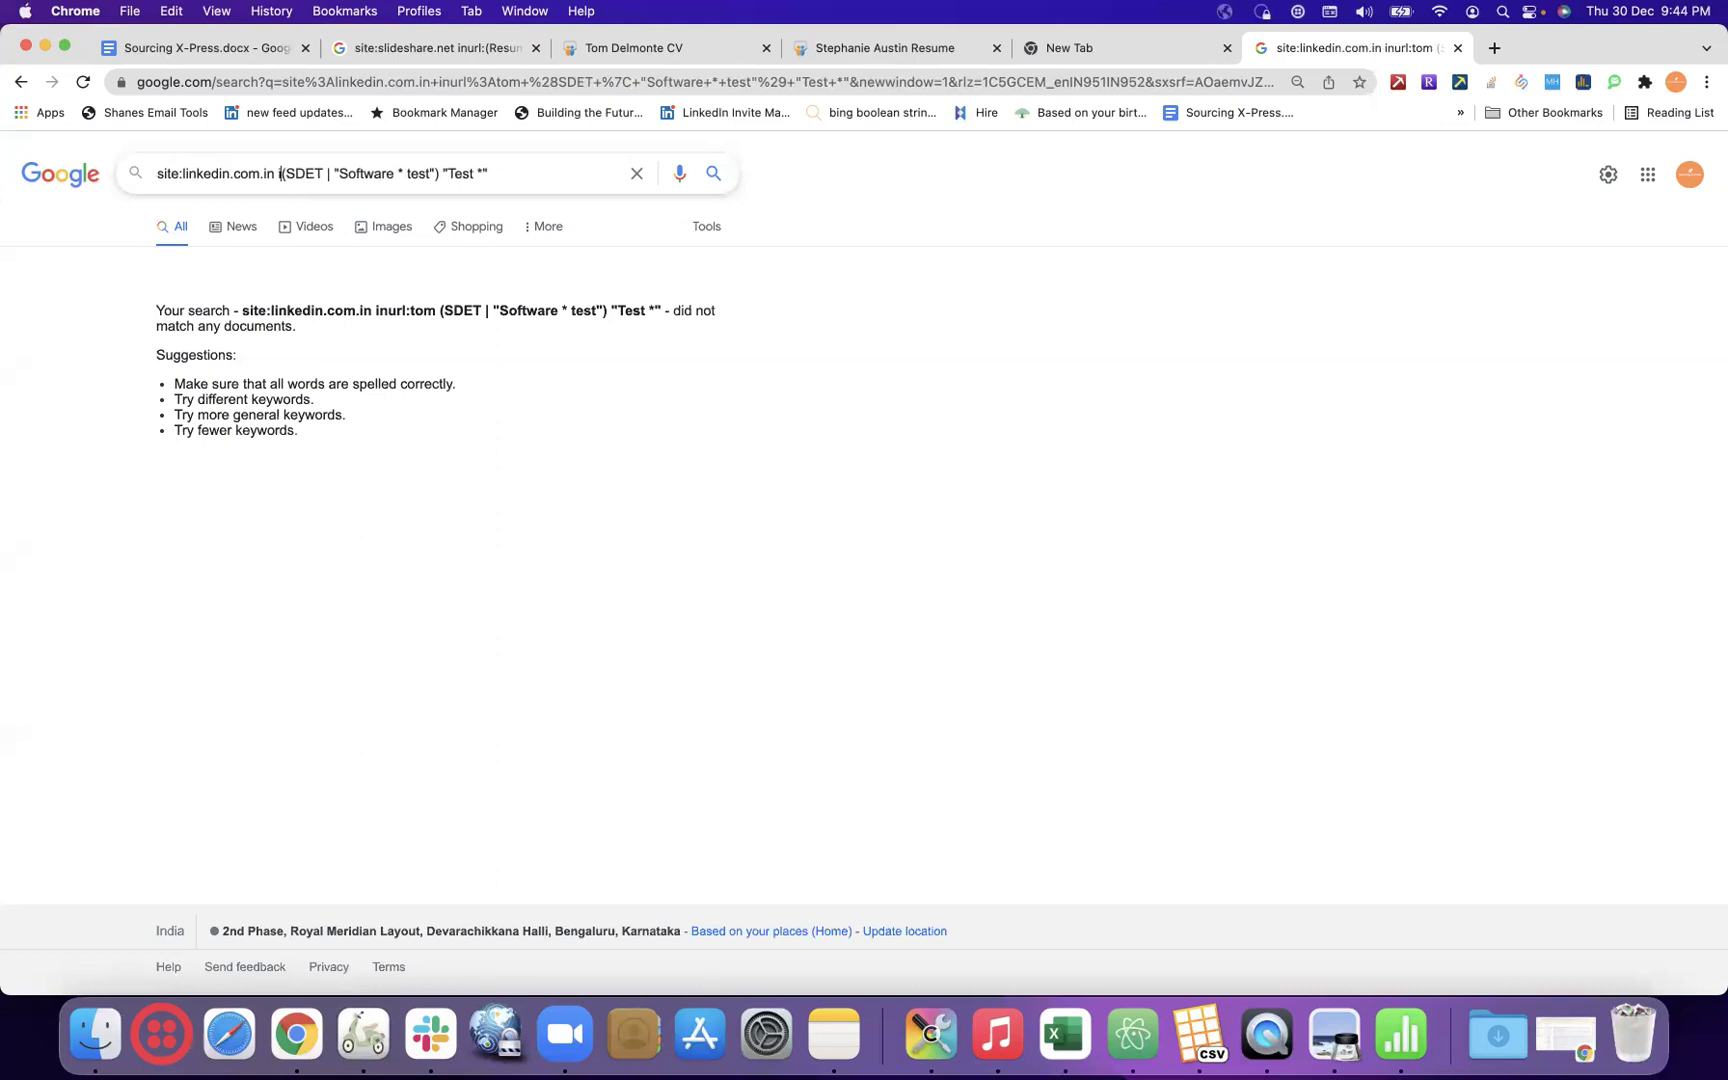
key("Return")
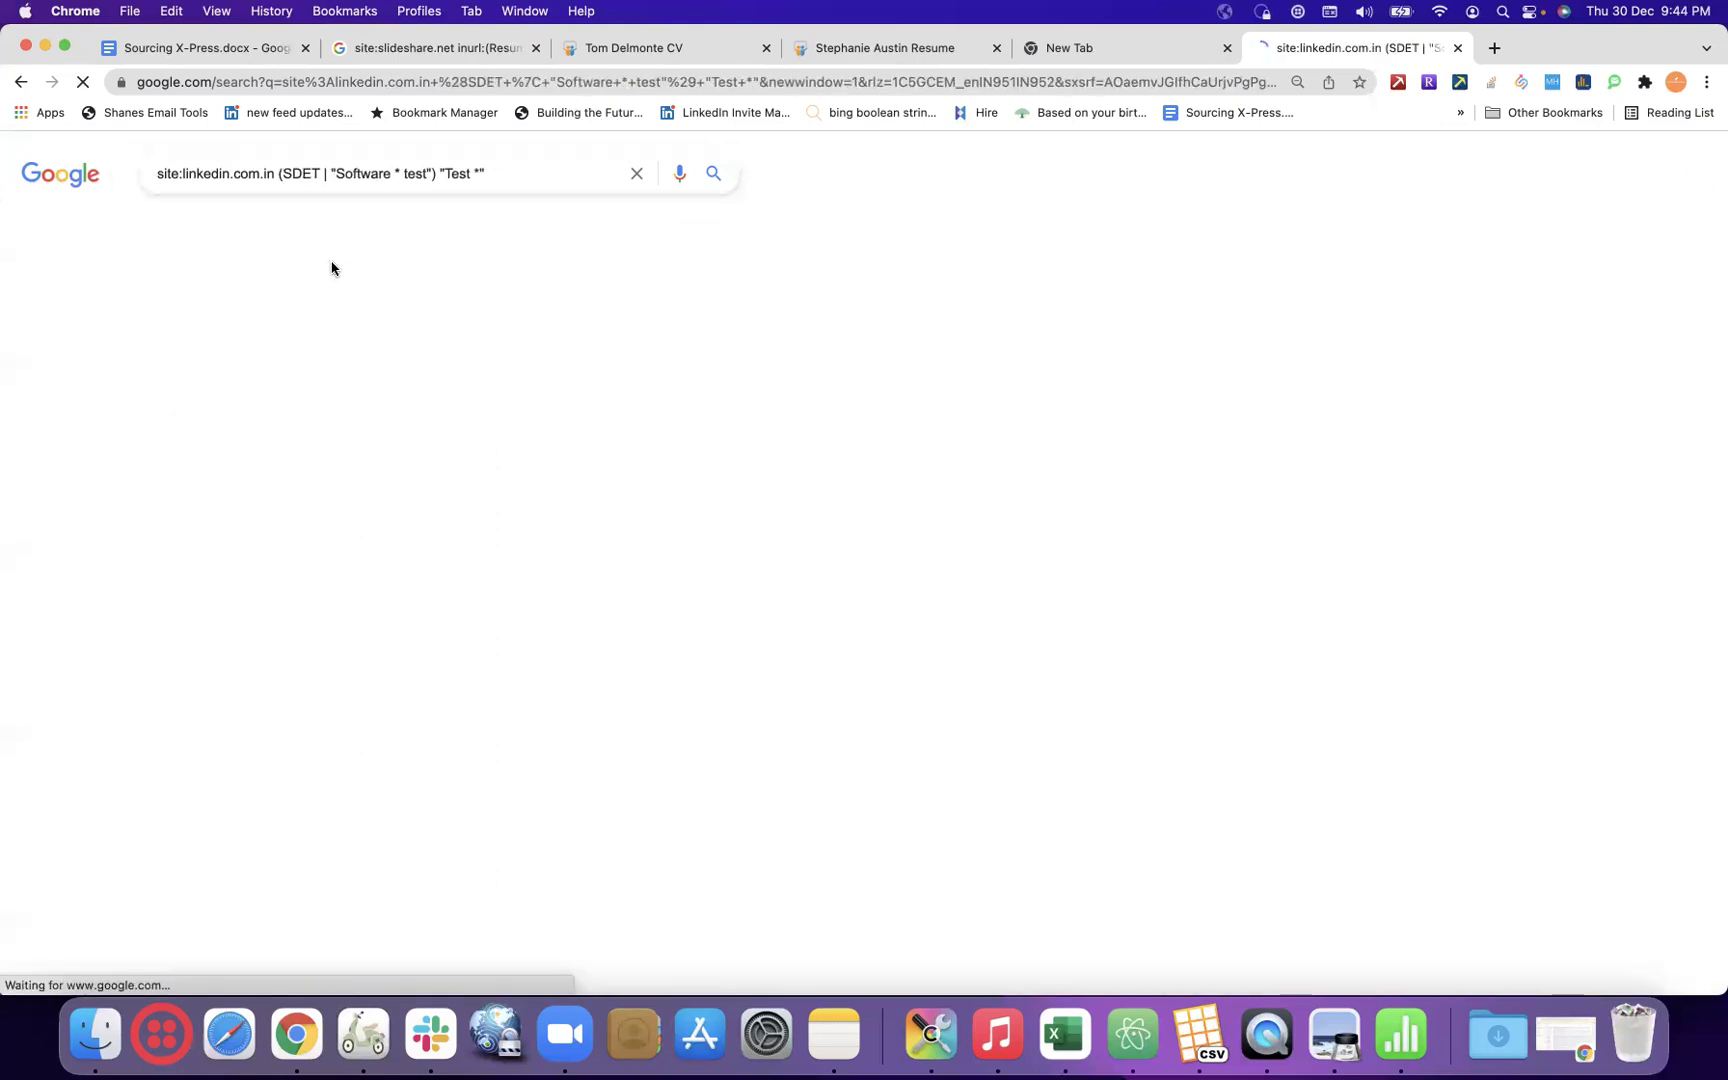
- Set the query's site restriction to linkedin.com/in and run the search
left_click(276, 171)
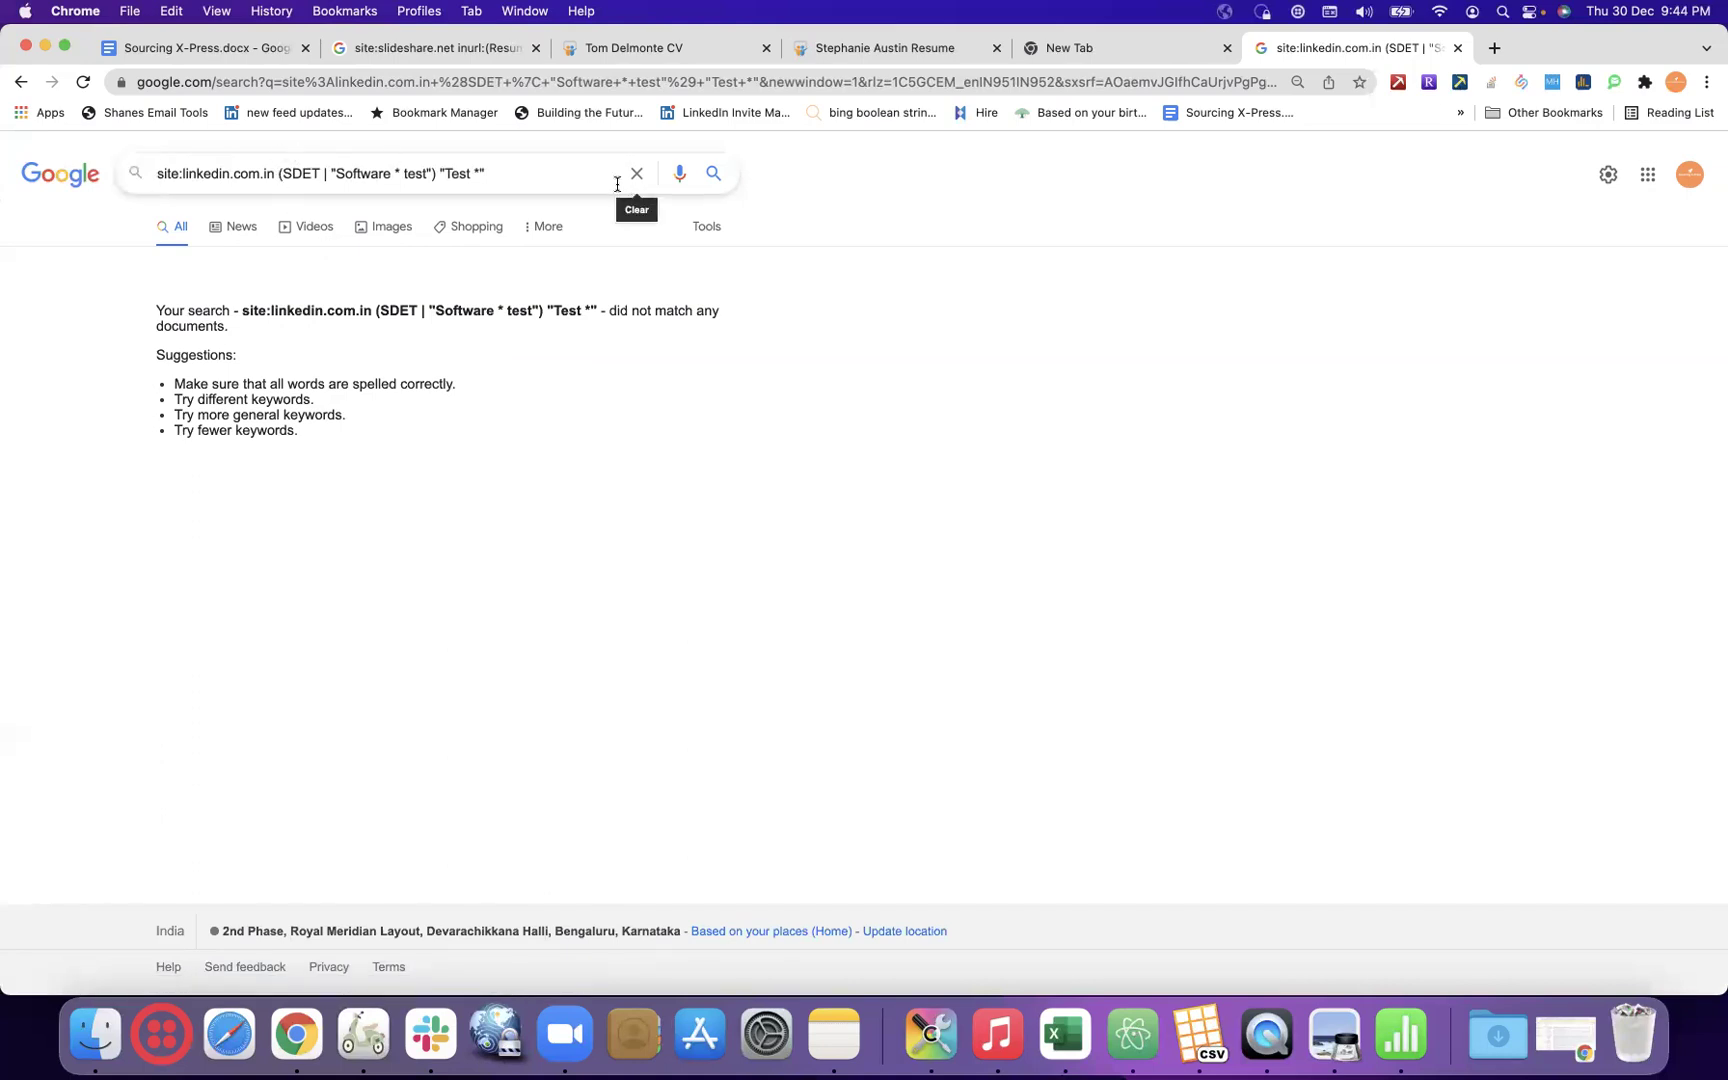
key("BackSpace")
key("BackSpace")
key("BackSpace")
key("BackSpace")
type("/in")
key("Return")
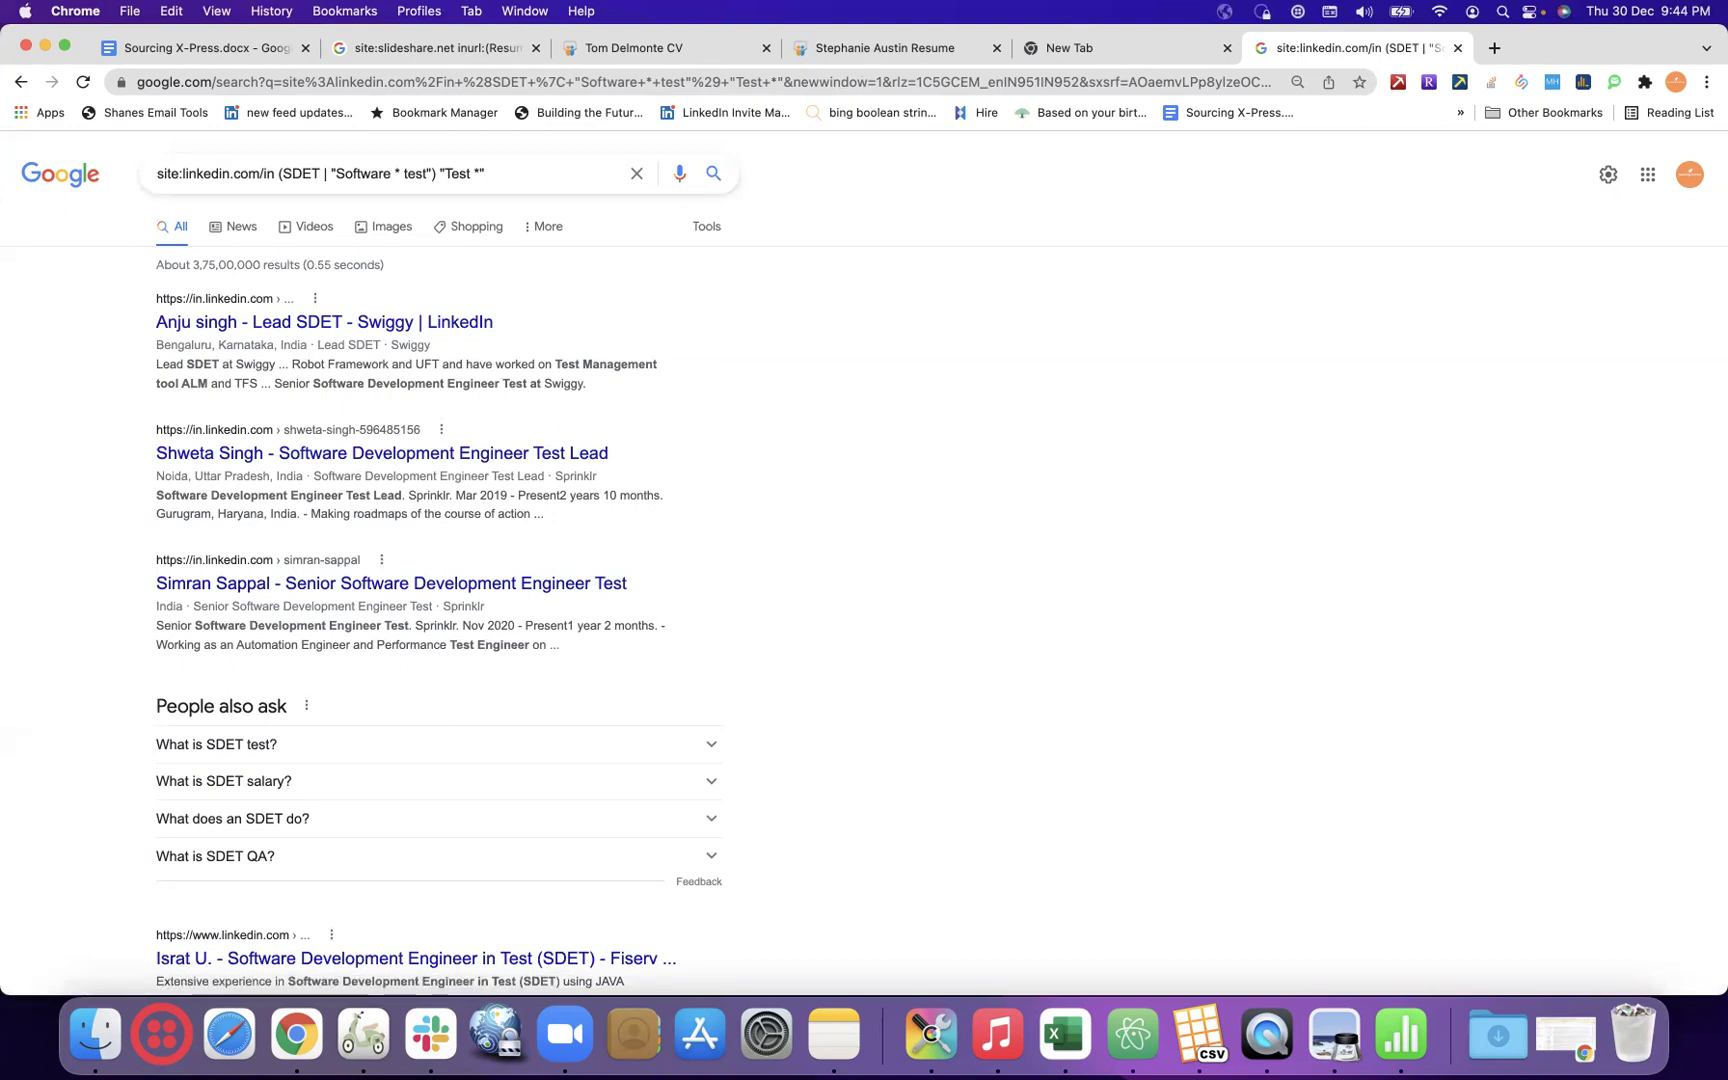
- Add intitle: directly before the (SDET | "Software * test") group and run the search
left_click(280, 175)
type("intitle:")
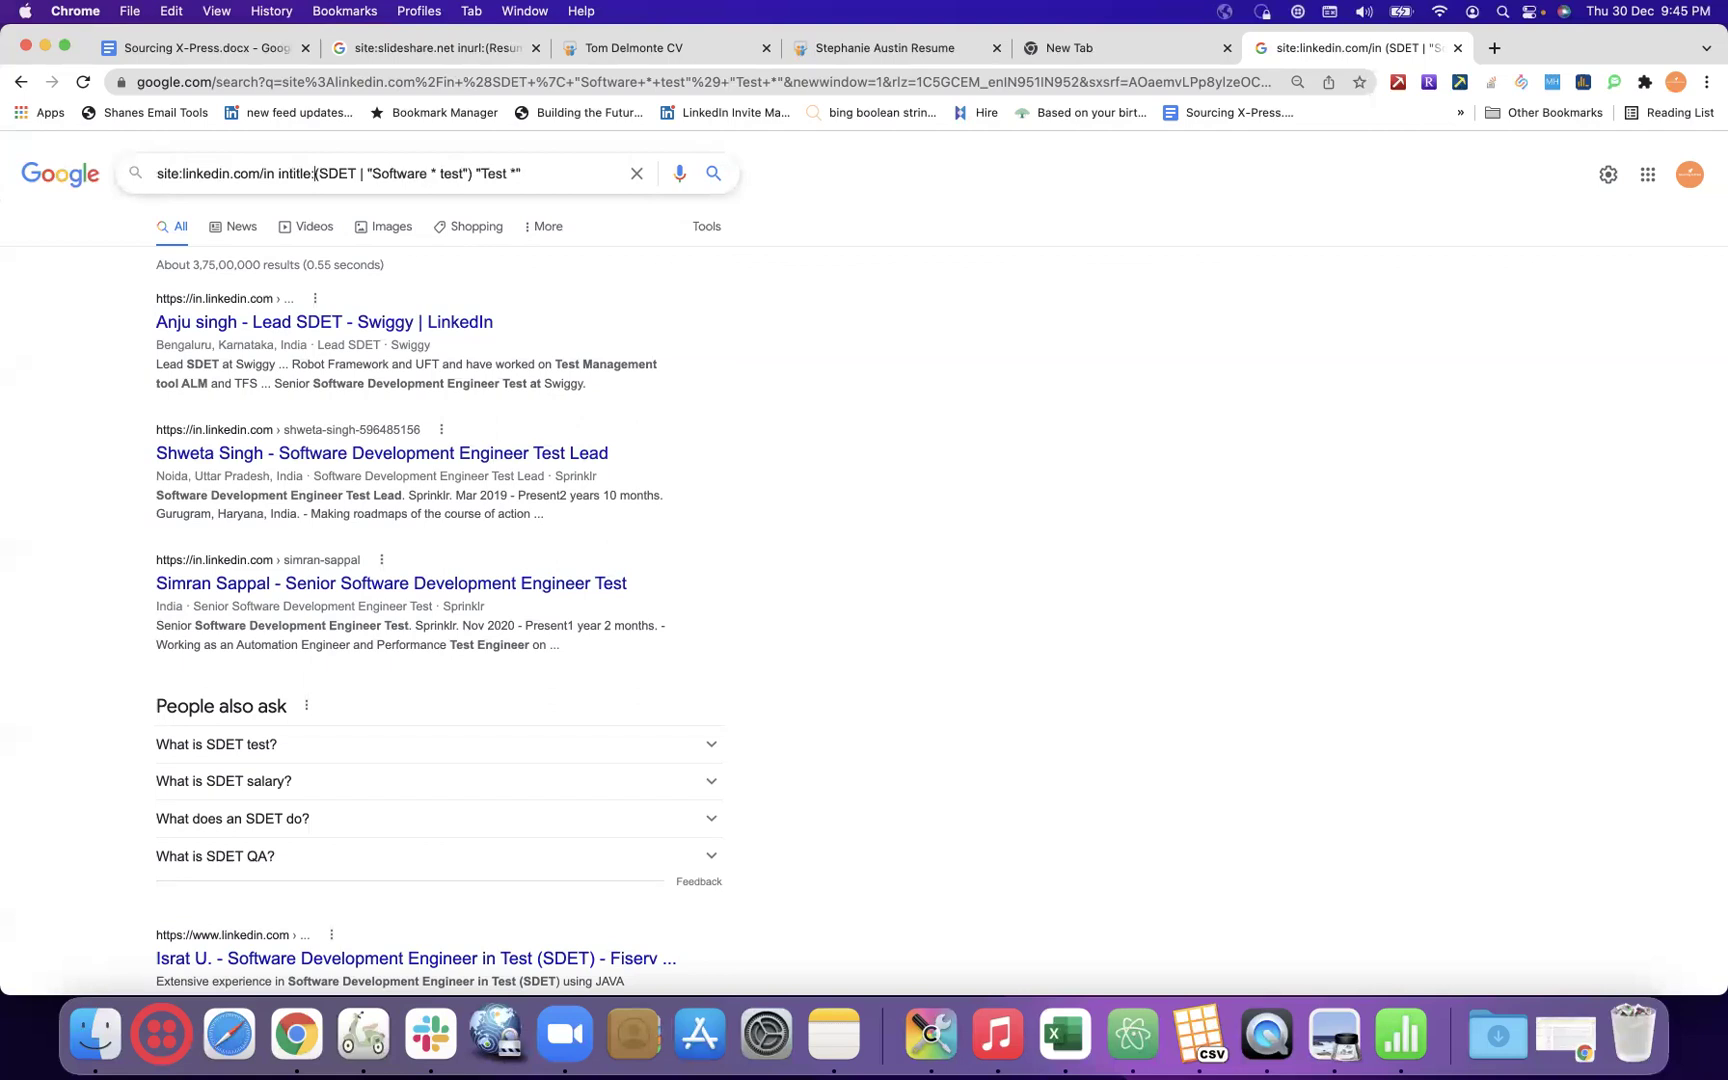
key("Return")
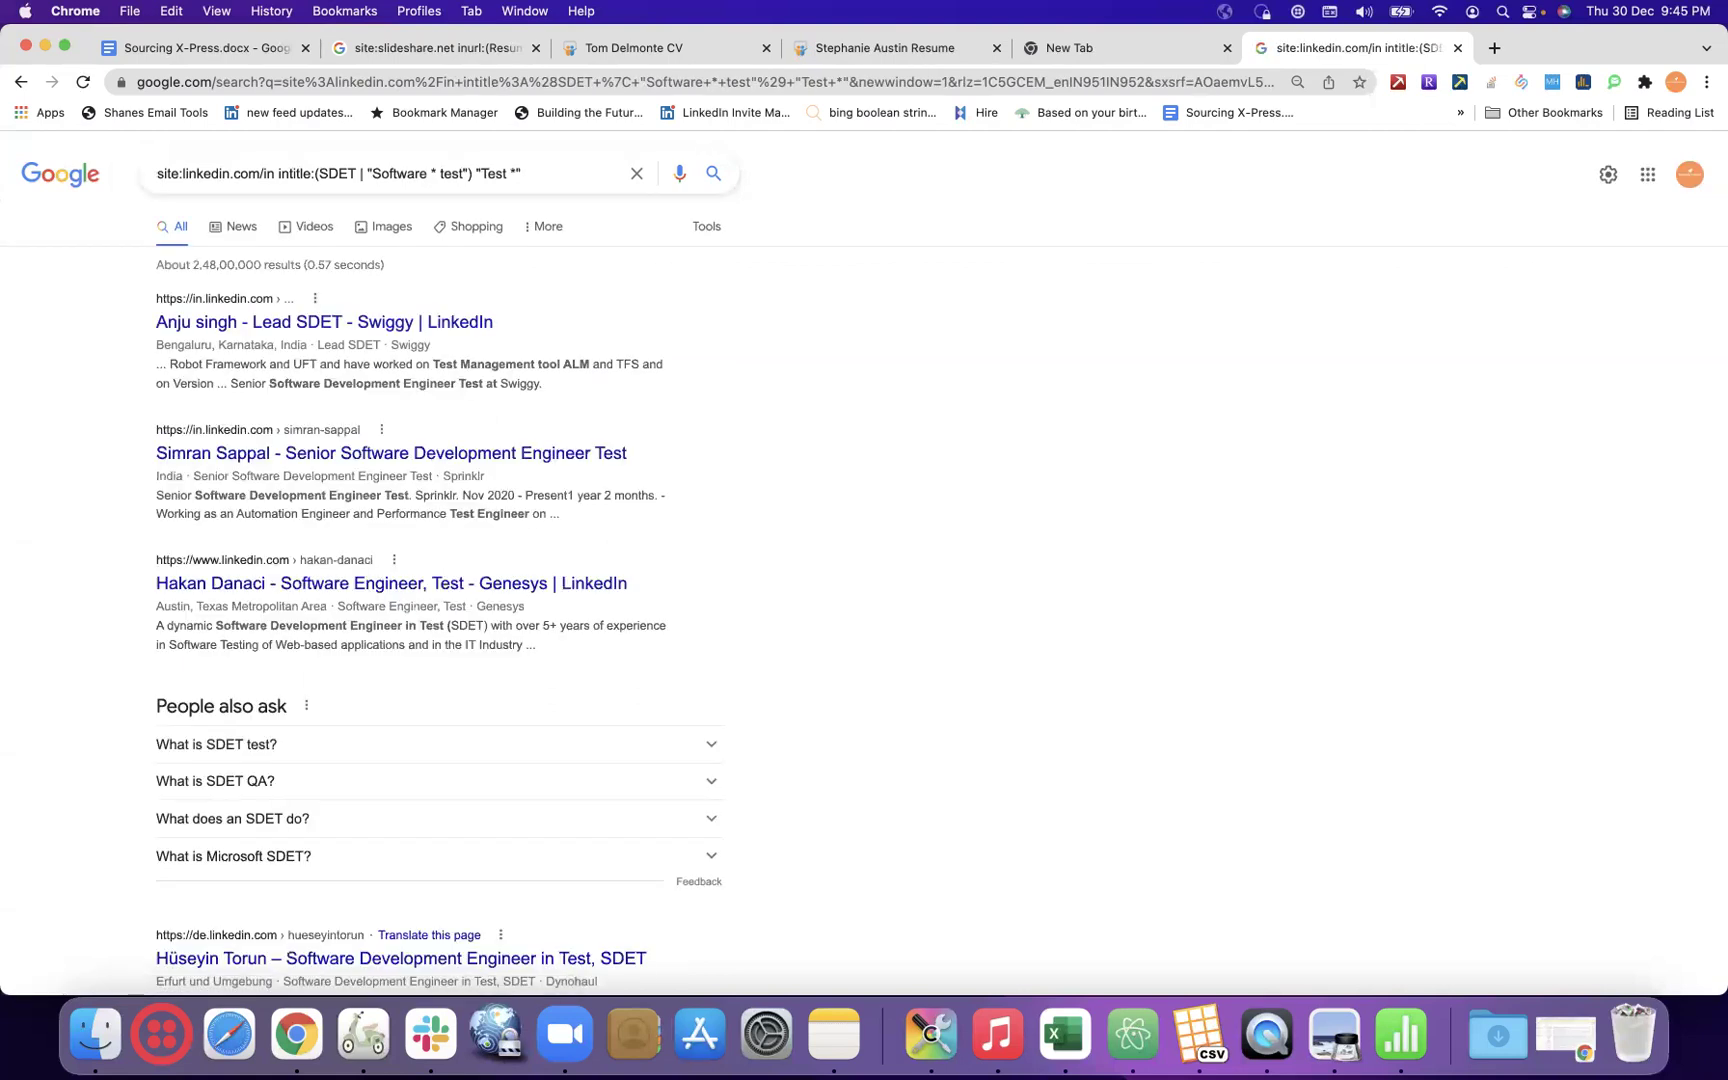
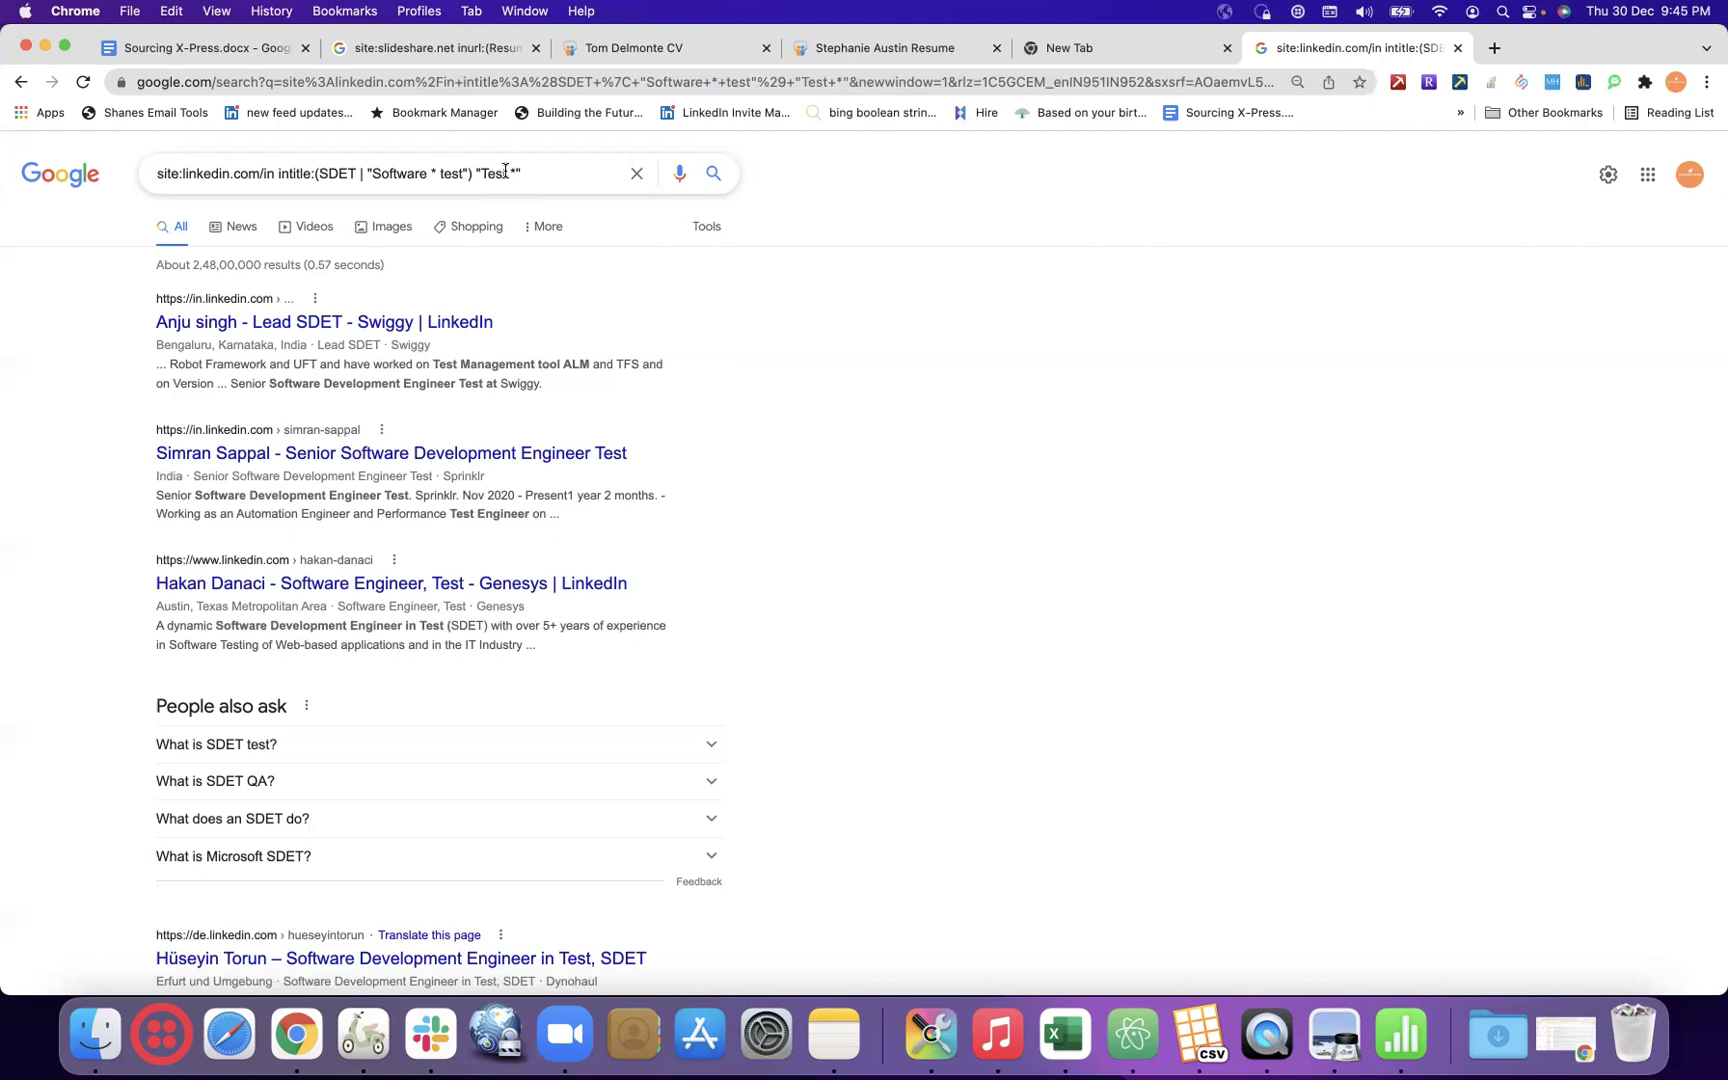
- Replace "Test *" with unquoted Test* and no space in the LinkedIn intitle query, and rerun the search
left_click(480, 173)
key("BackSpace")
key("BackSpace")
key("BackSpace")
type("\"")
key("Return")
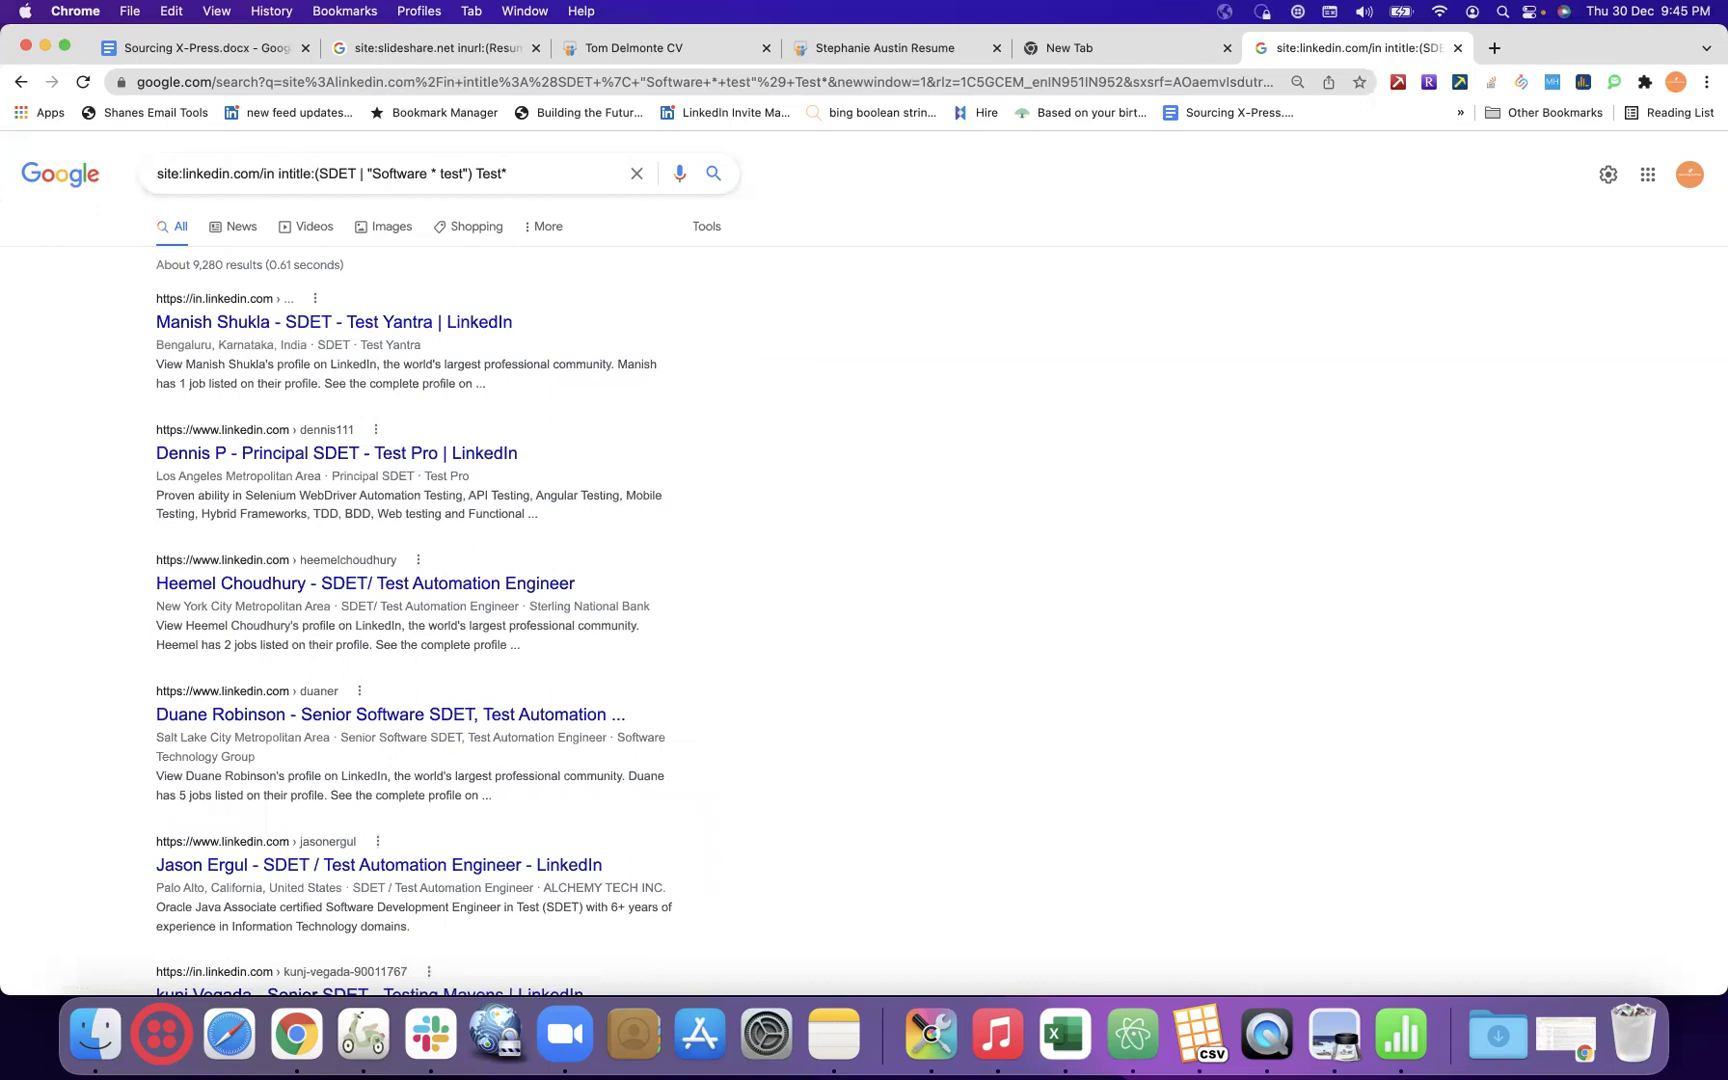
- Insert a space before the final asterisk, making it Test *, and rerun the LinkedIn intitle search
double_click(507, 495)
double_click(495, 173)
left_click(533, 173)
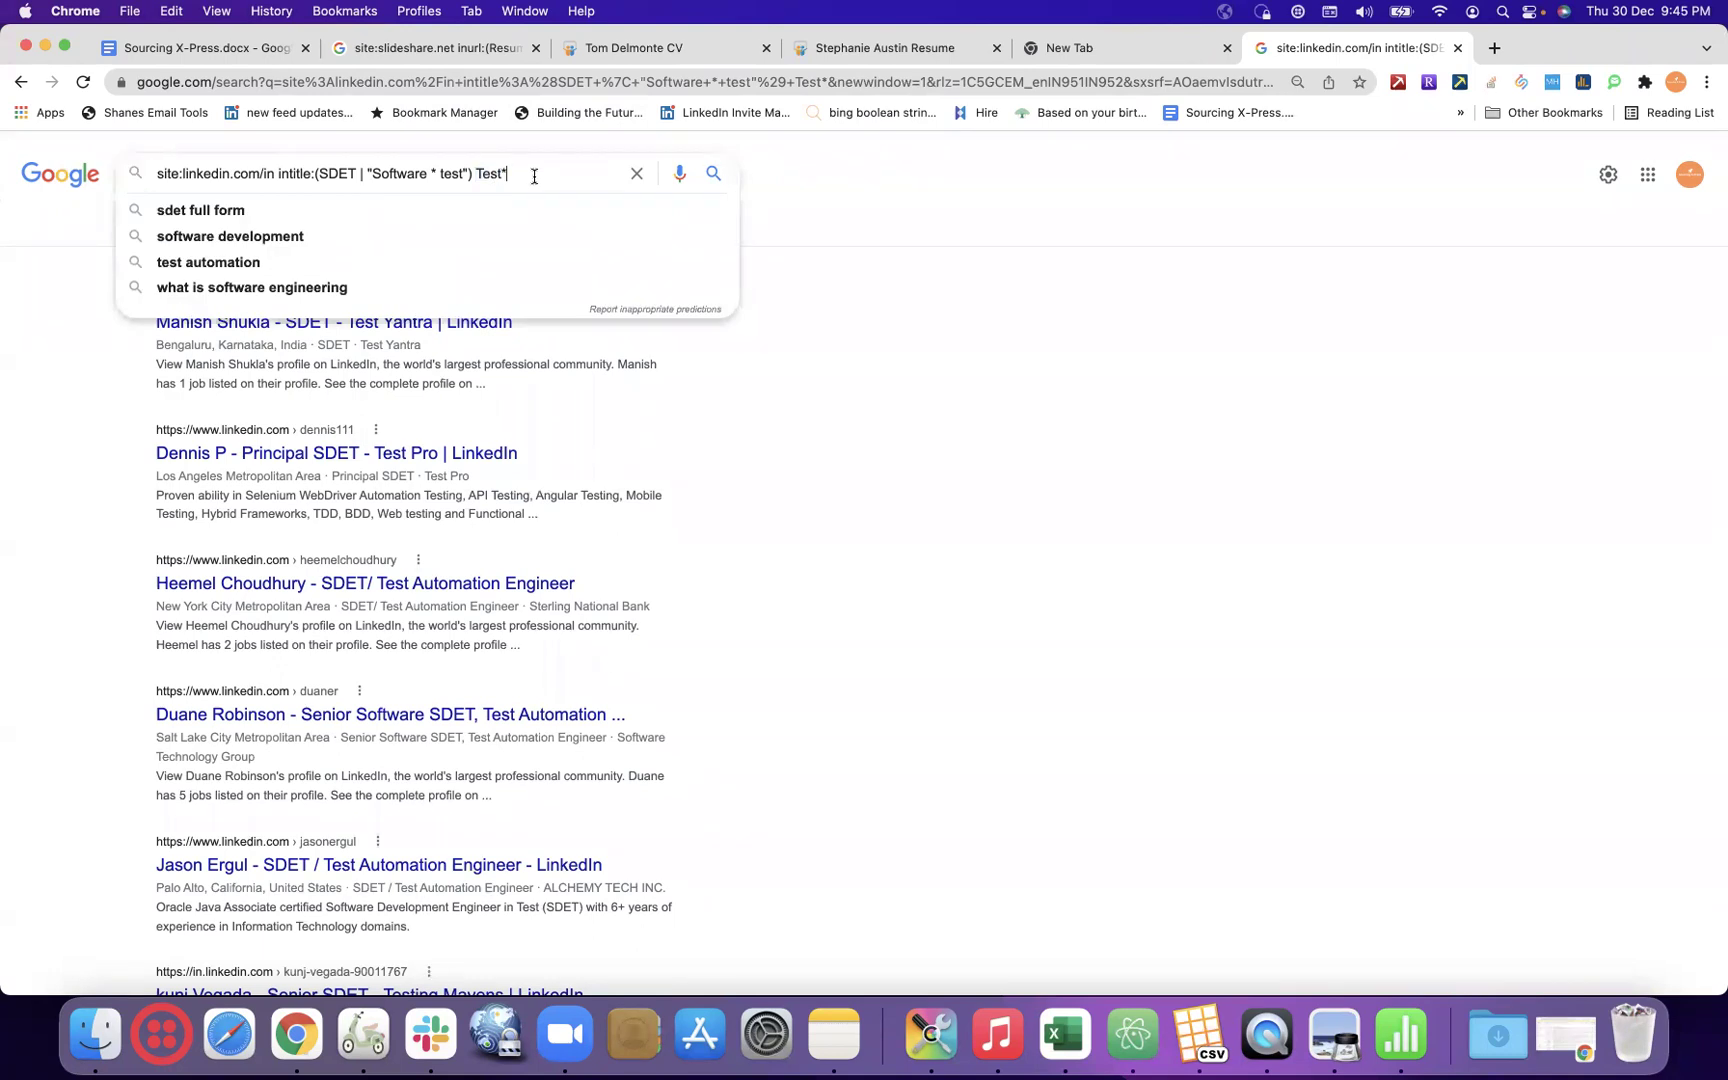
left_click(443, 495)
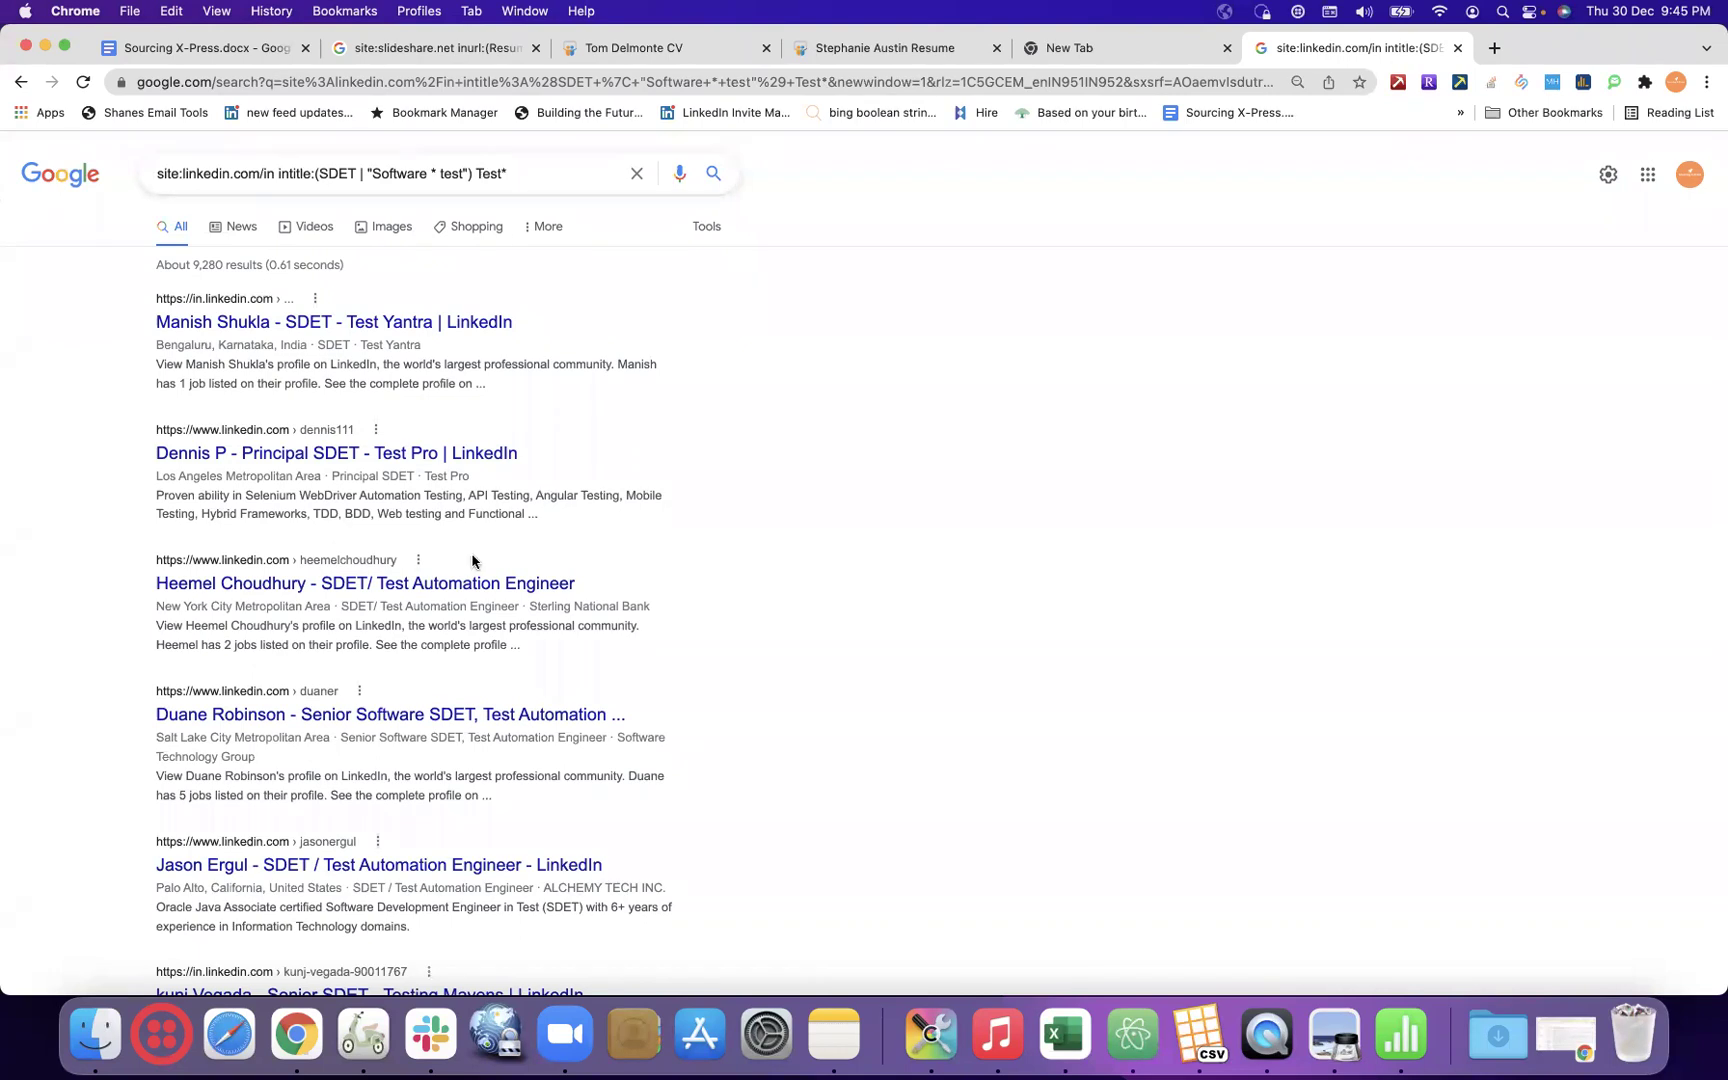
left_click(507, 173)
key("Return")
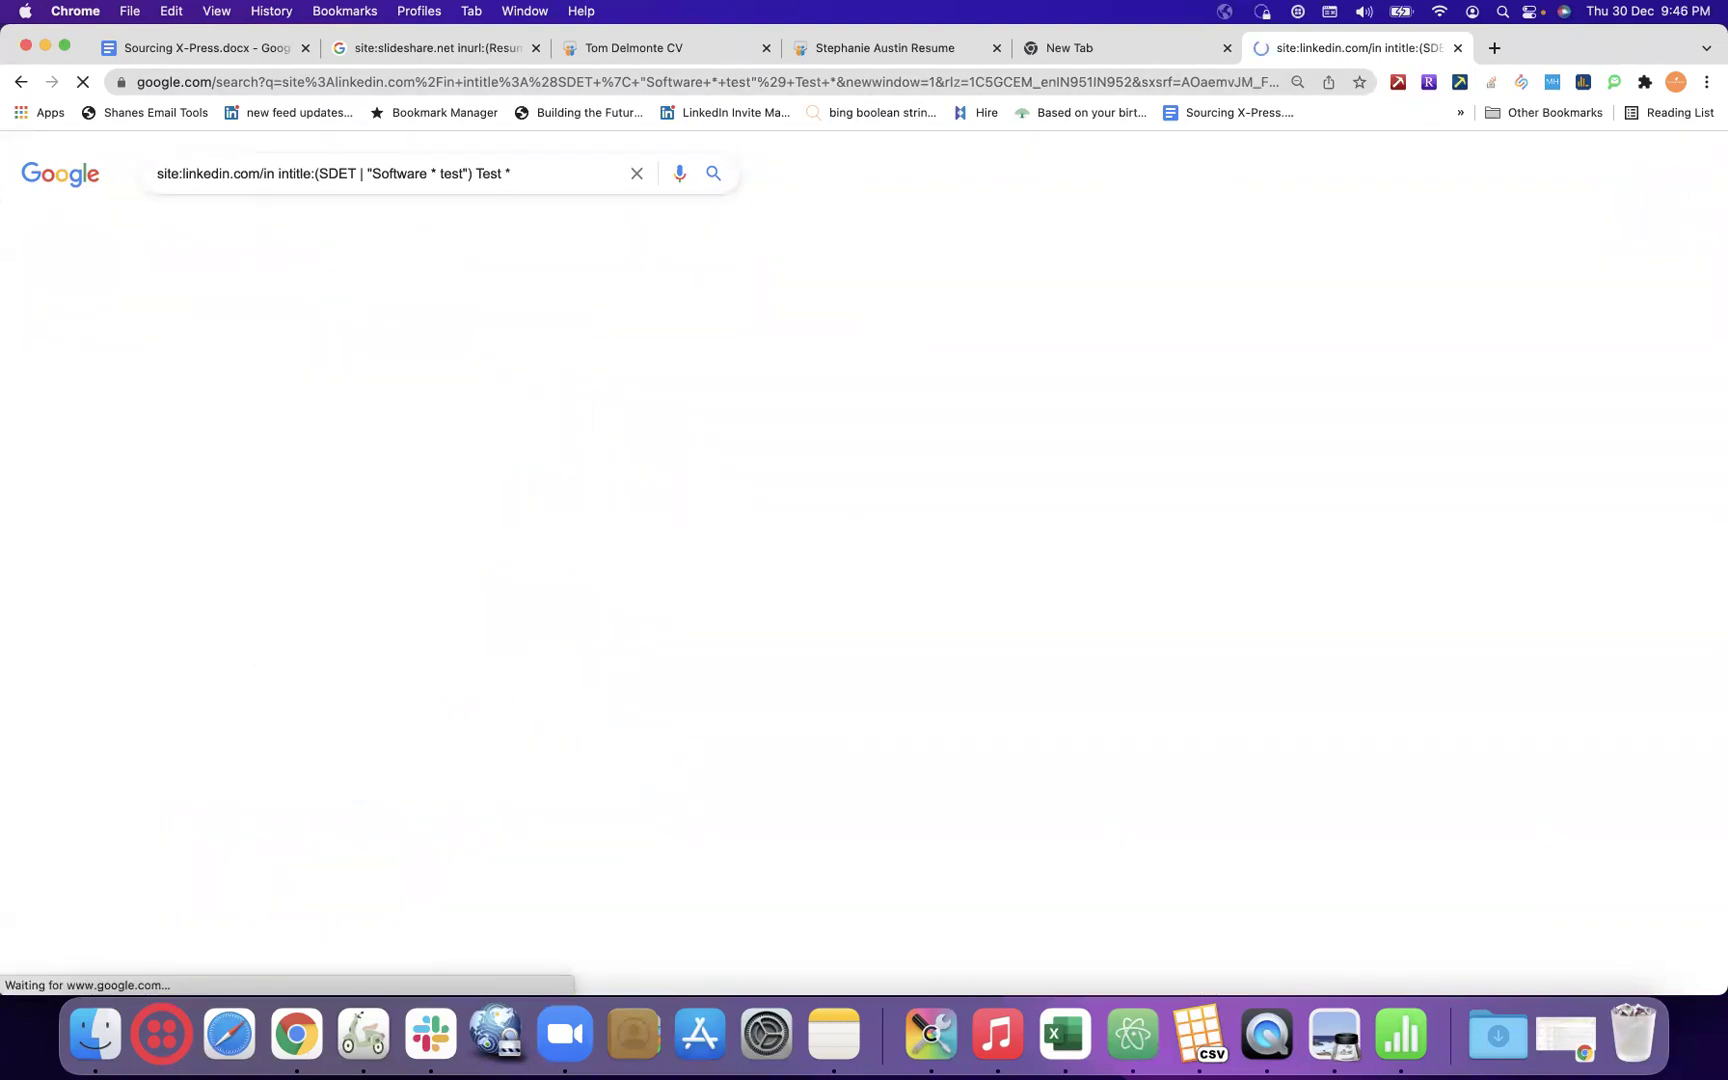
- Remove the final asterisk so the LinkedIn intitle query ends in plain Test, and run the search
double_click(510, 497)
left_click(526, 163)
key("BackSpace")
key("BackSpace")
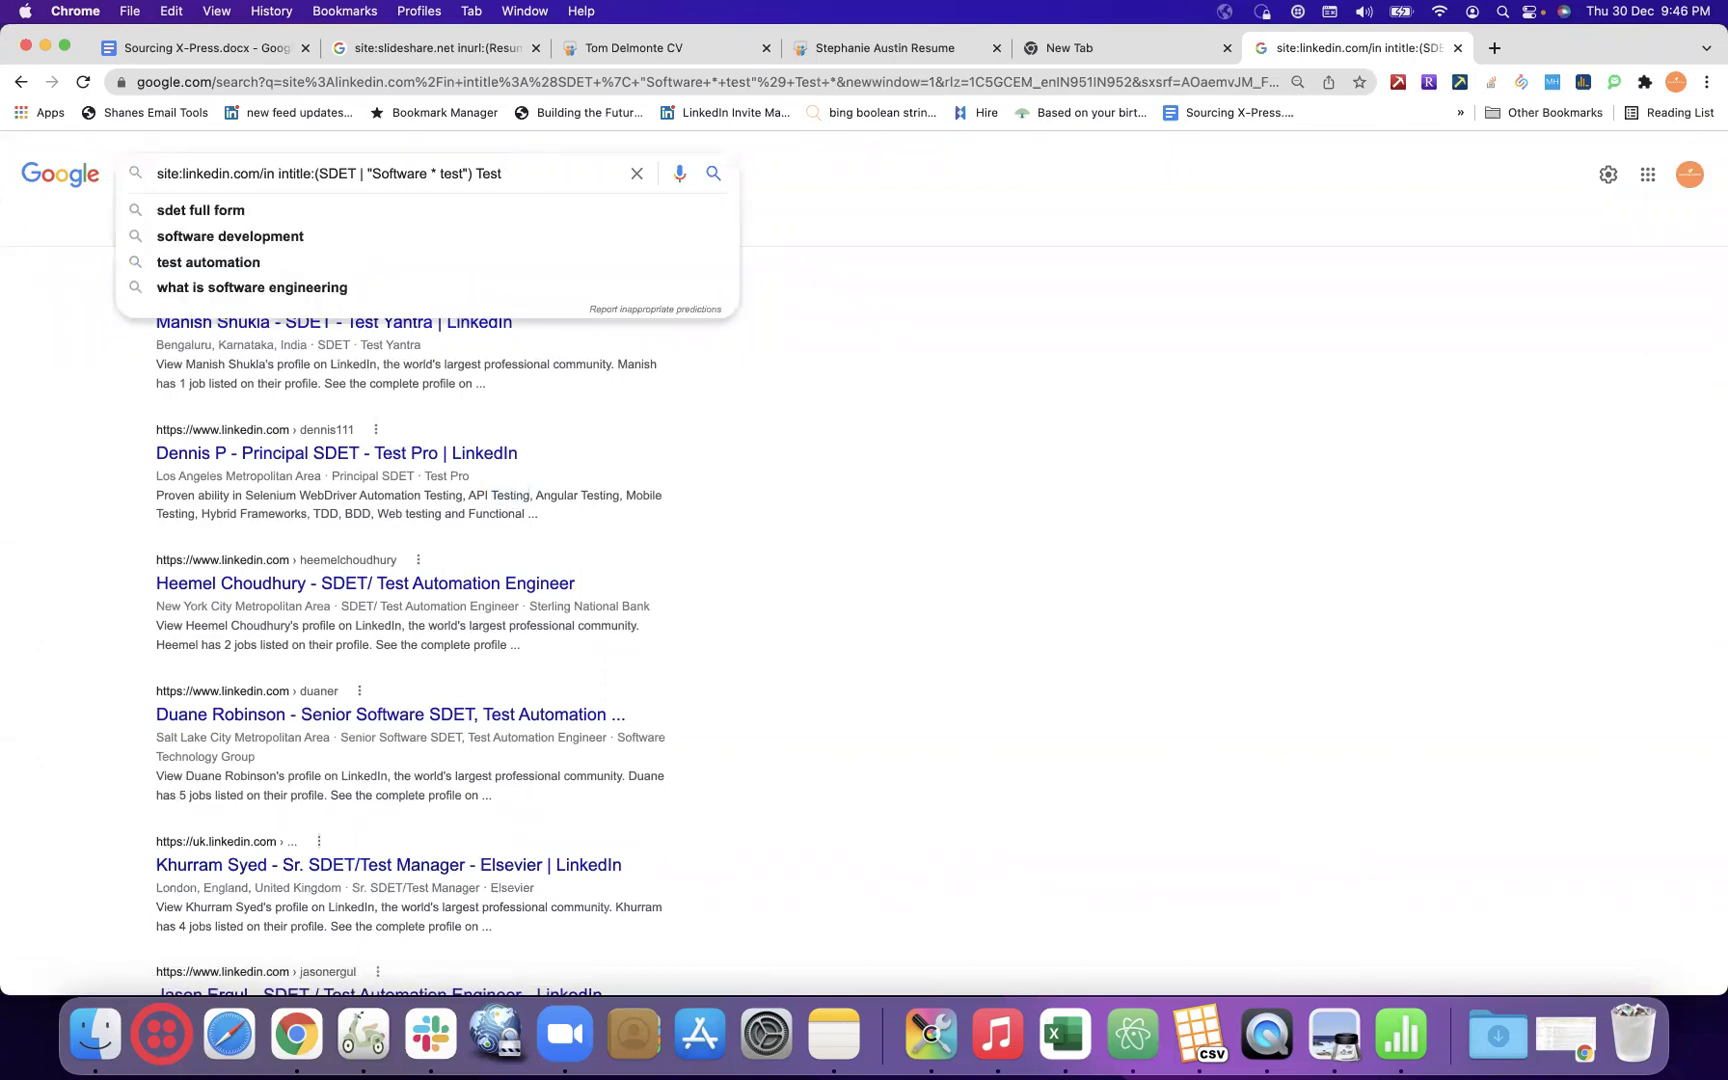
key("Return")
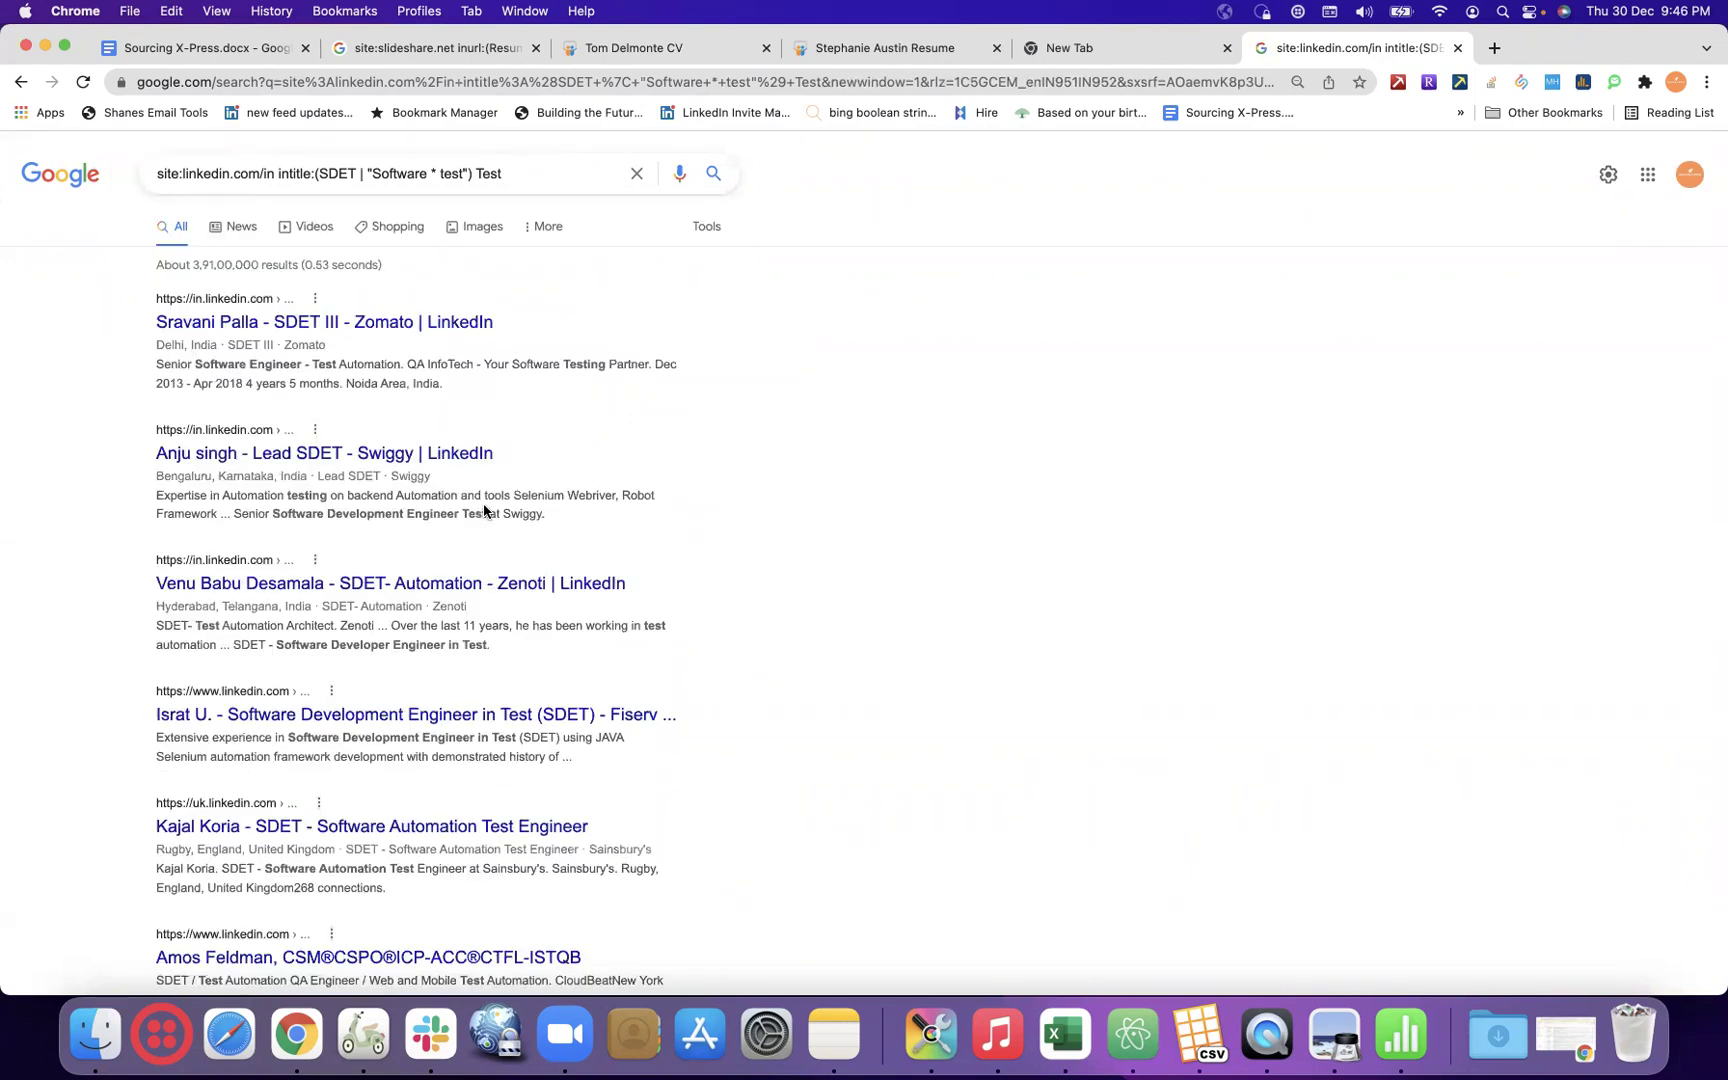
- Append auto* to the LinkedIn search query and run it, and retry with a space before the asterisk as "Test auto *"
double_click(468, 514)
left_click(522, 169)
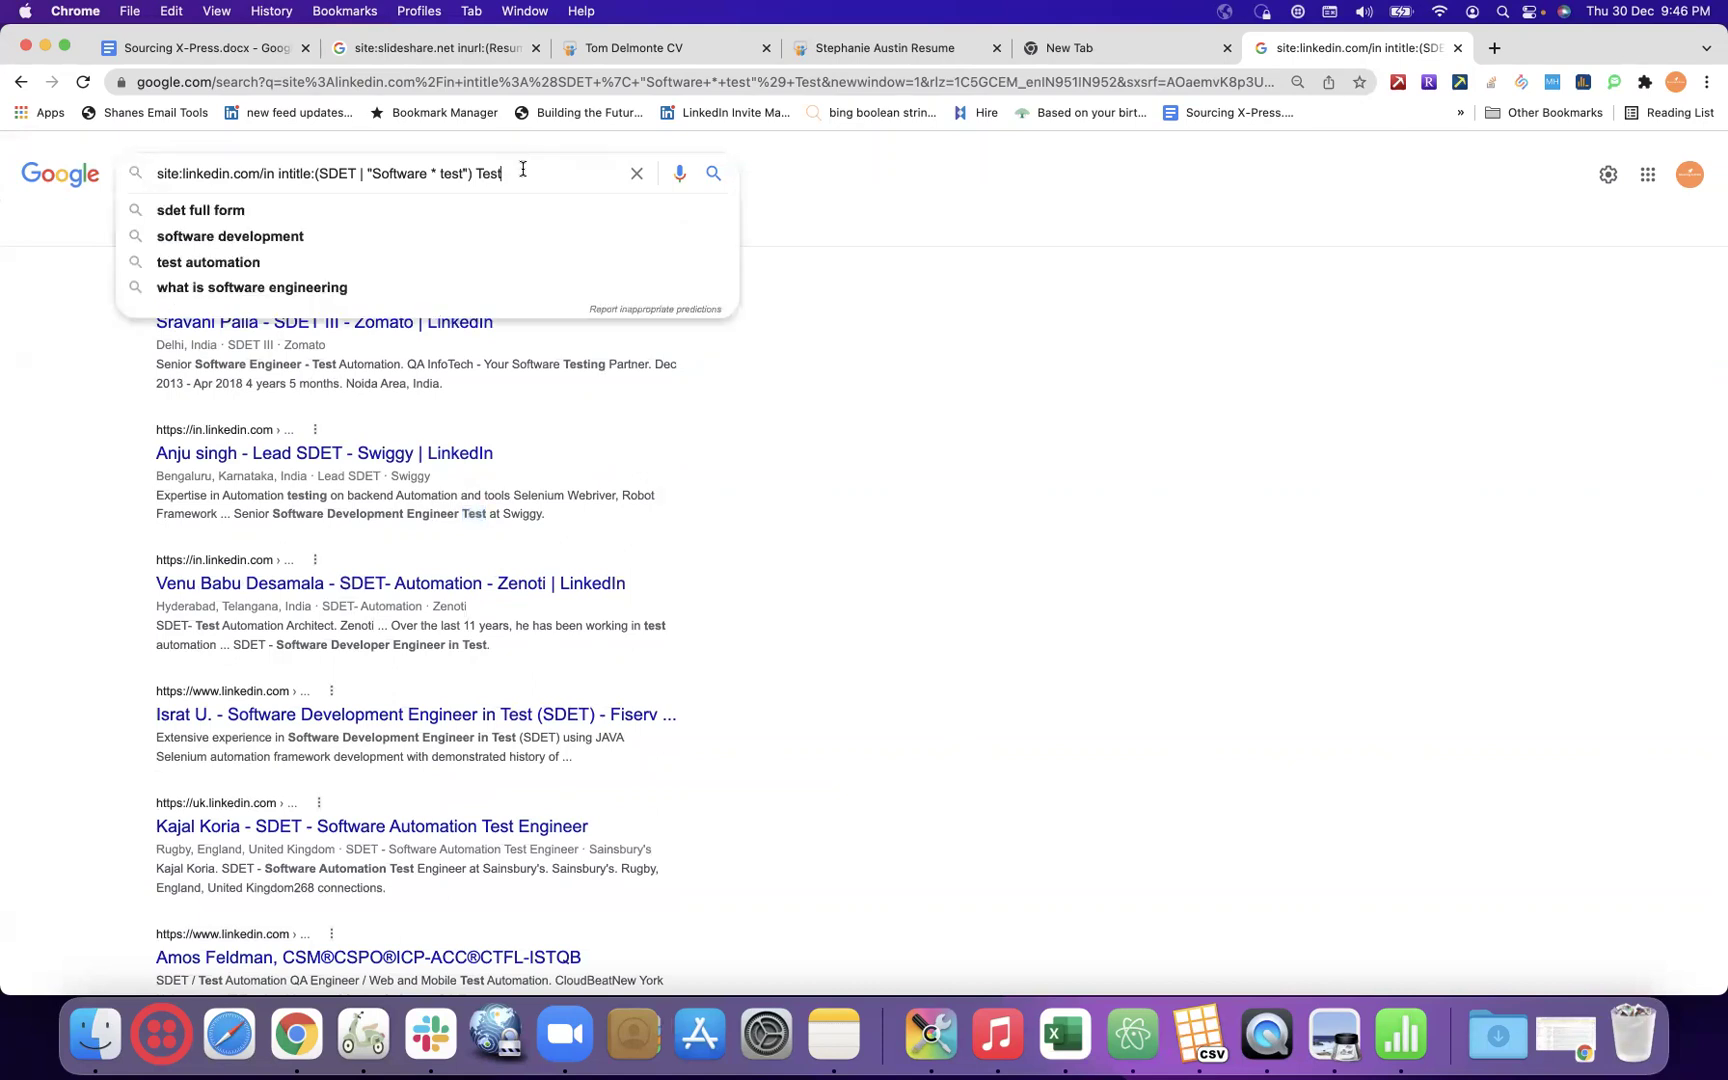
type("auto")
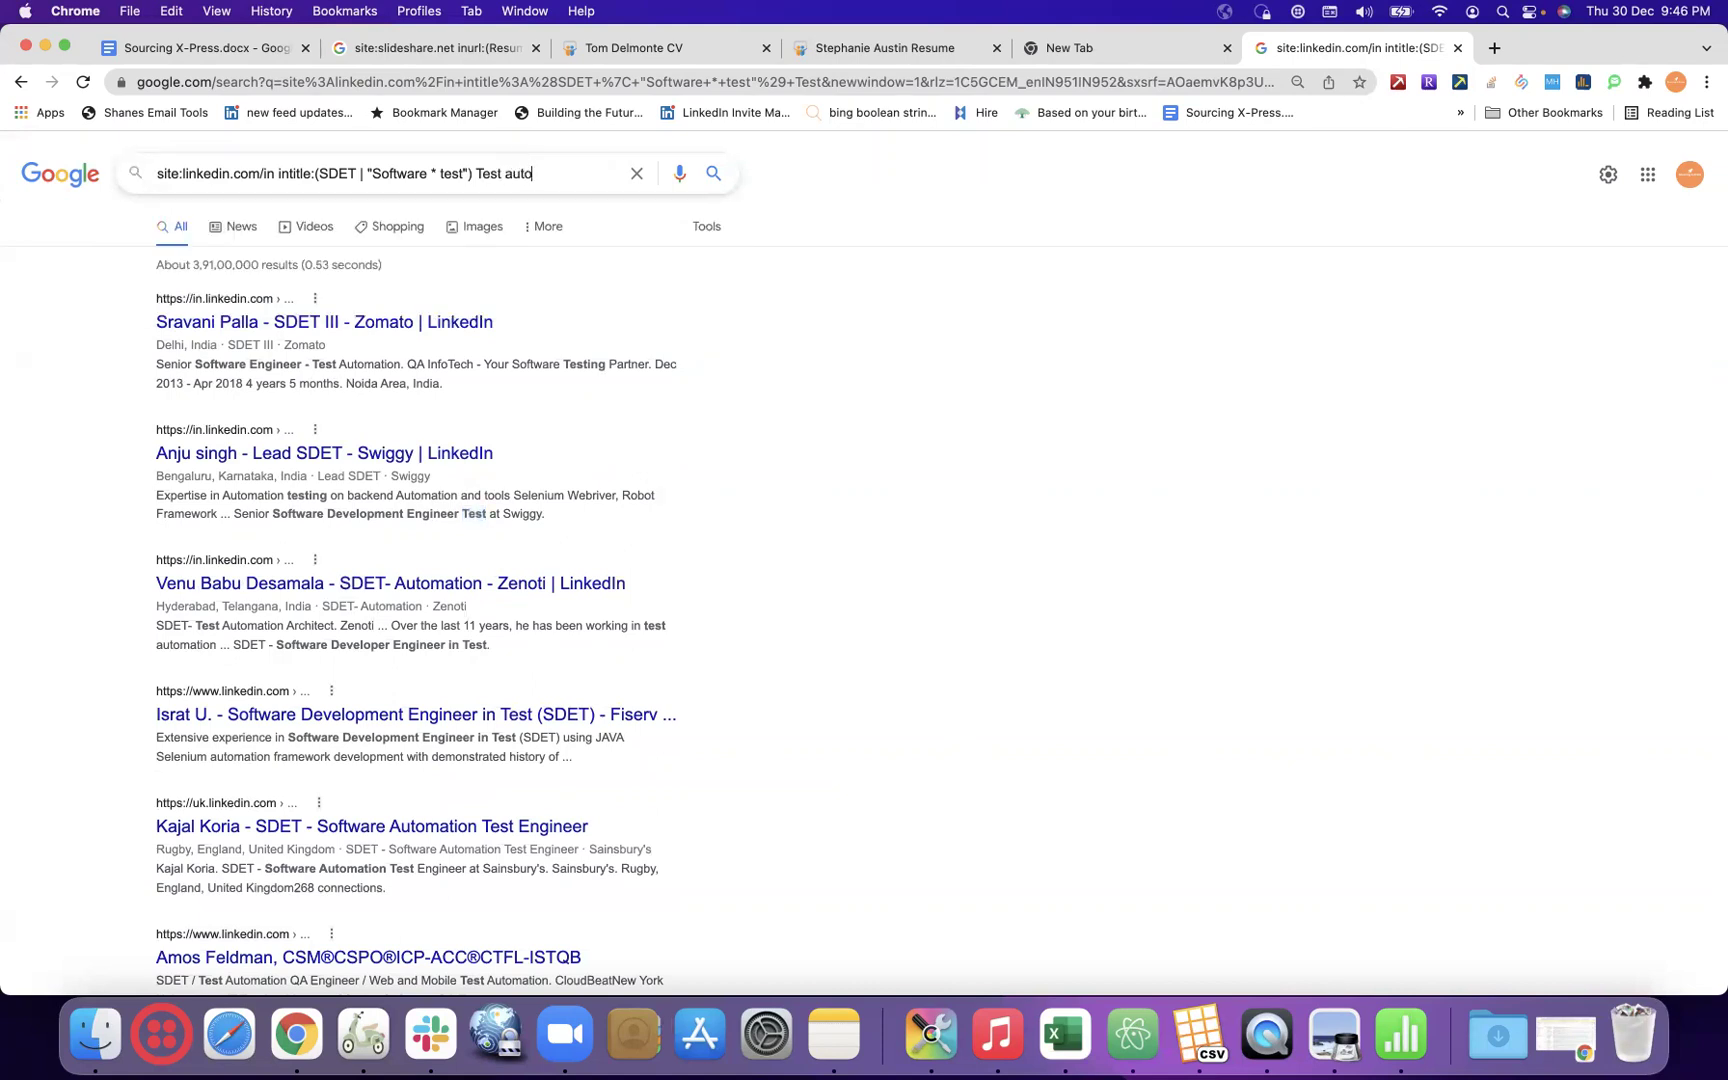
type("*")
key("Return")
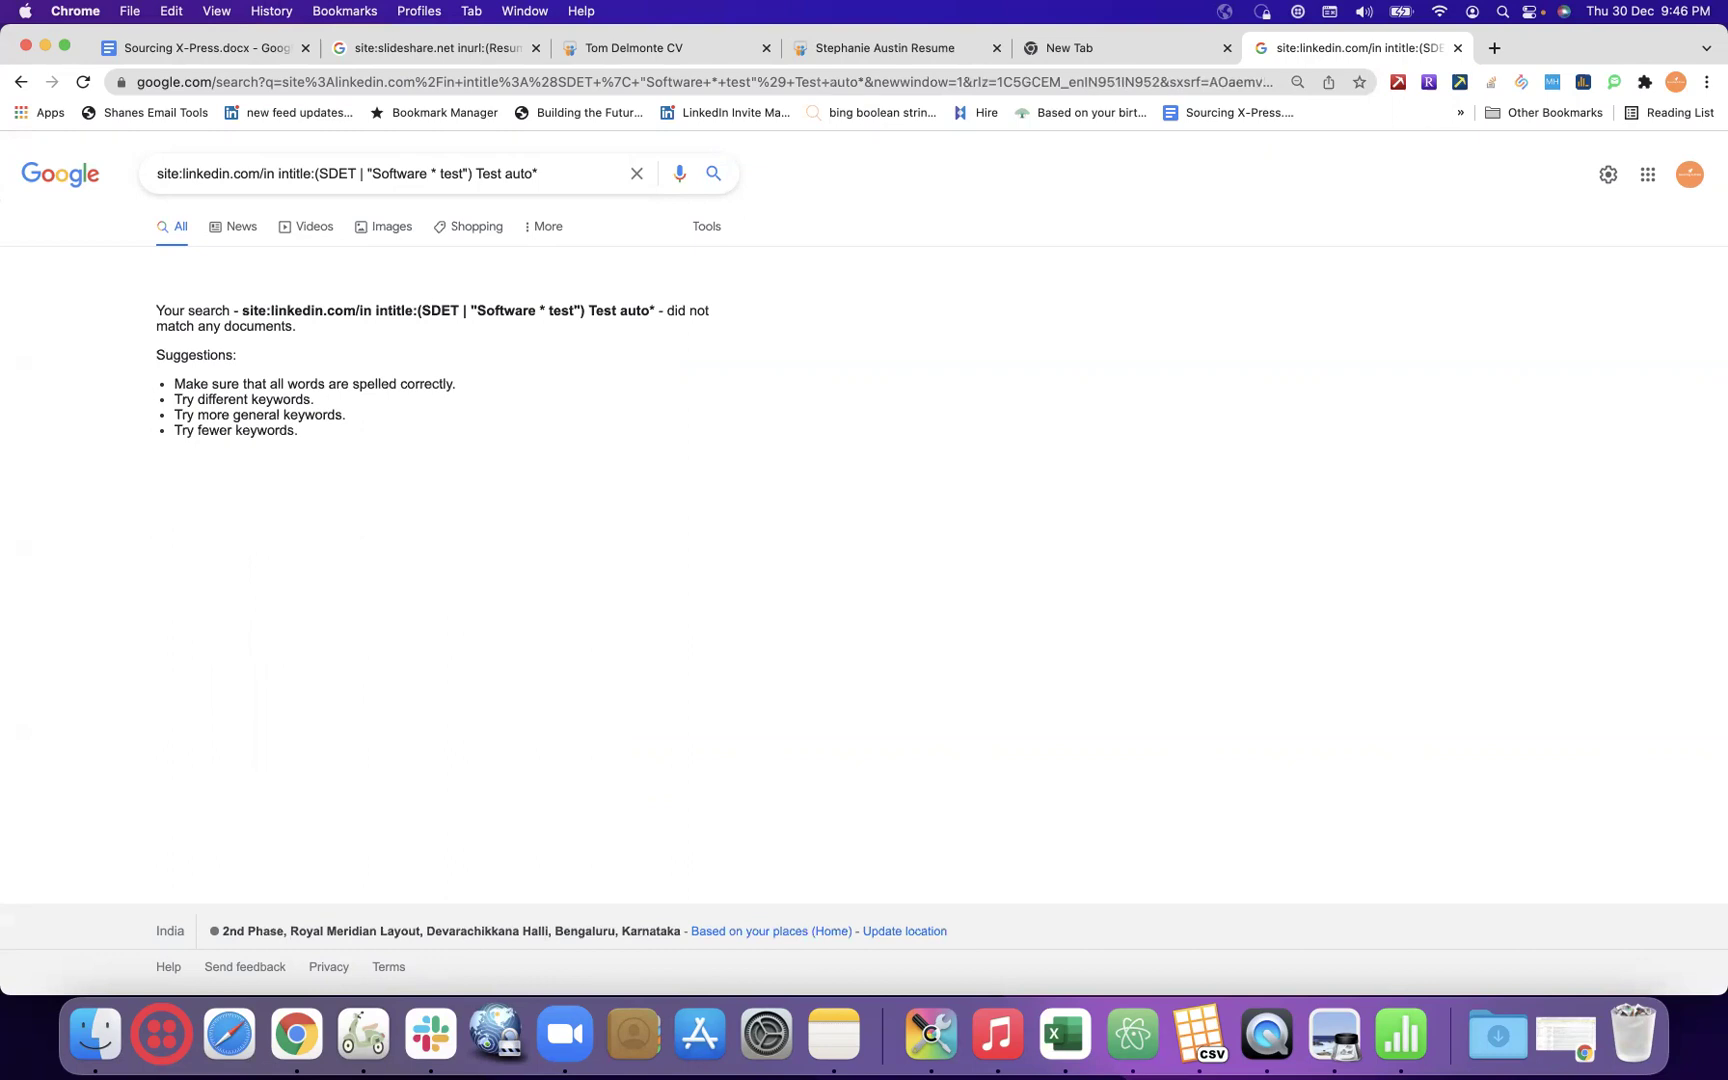
left_click(536, 174)
key("Return")
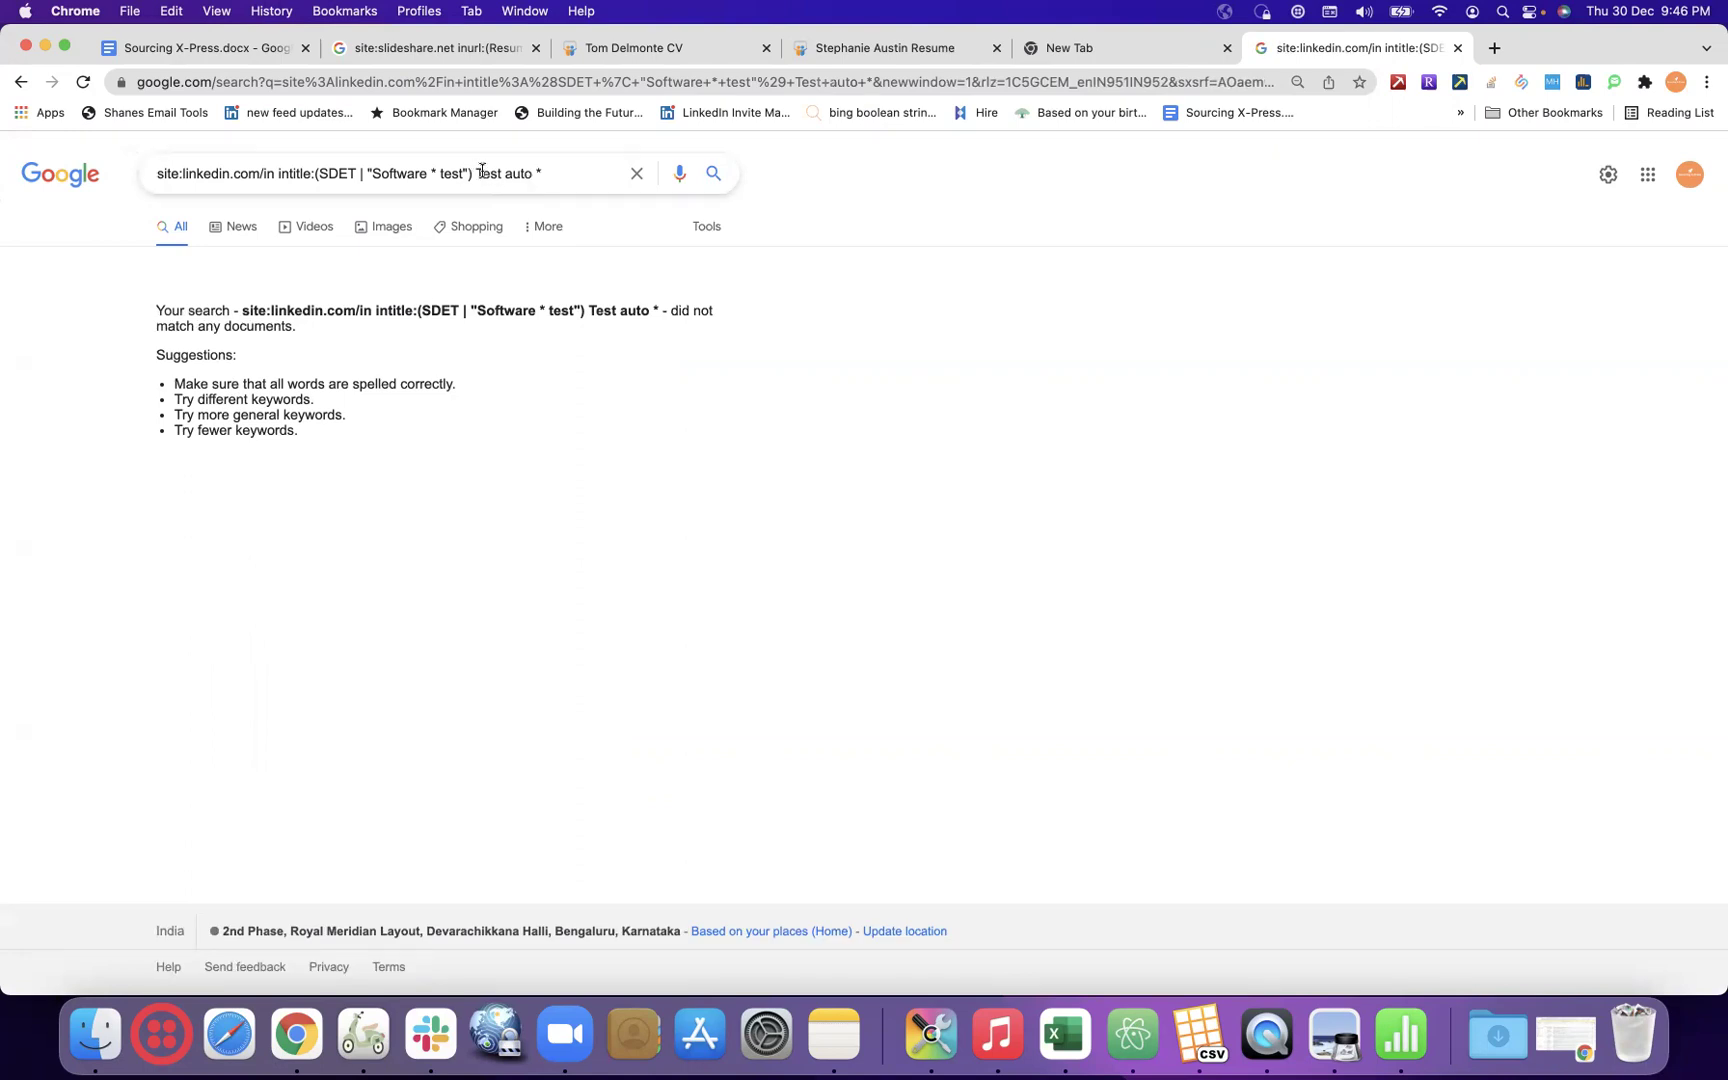
- Shorten the ending of the query to Test* and run the search again
double_click(488, 172)
left_click(552, 174)
key("BackSpace")
key("BackSpace")
key("BackSpace")
key("BackSpace")
key("BackSpace")
key("BackSpace")
type("*")
key("Return")
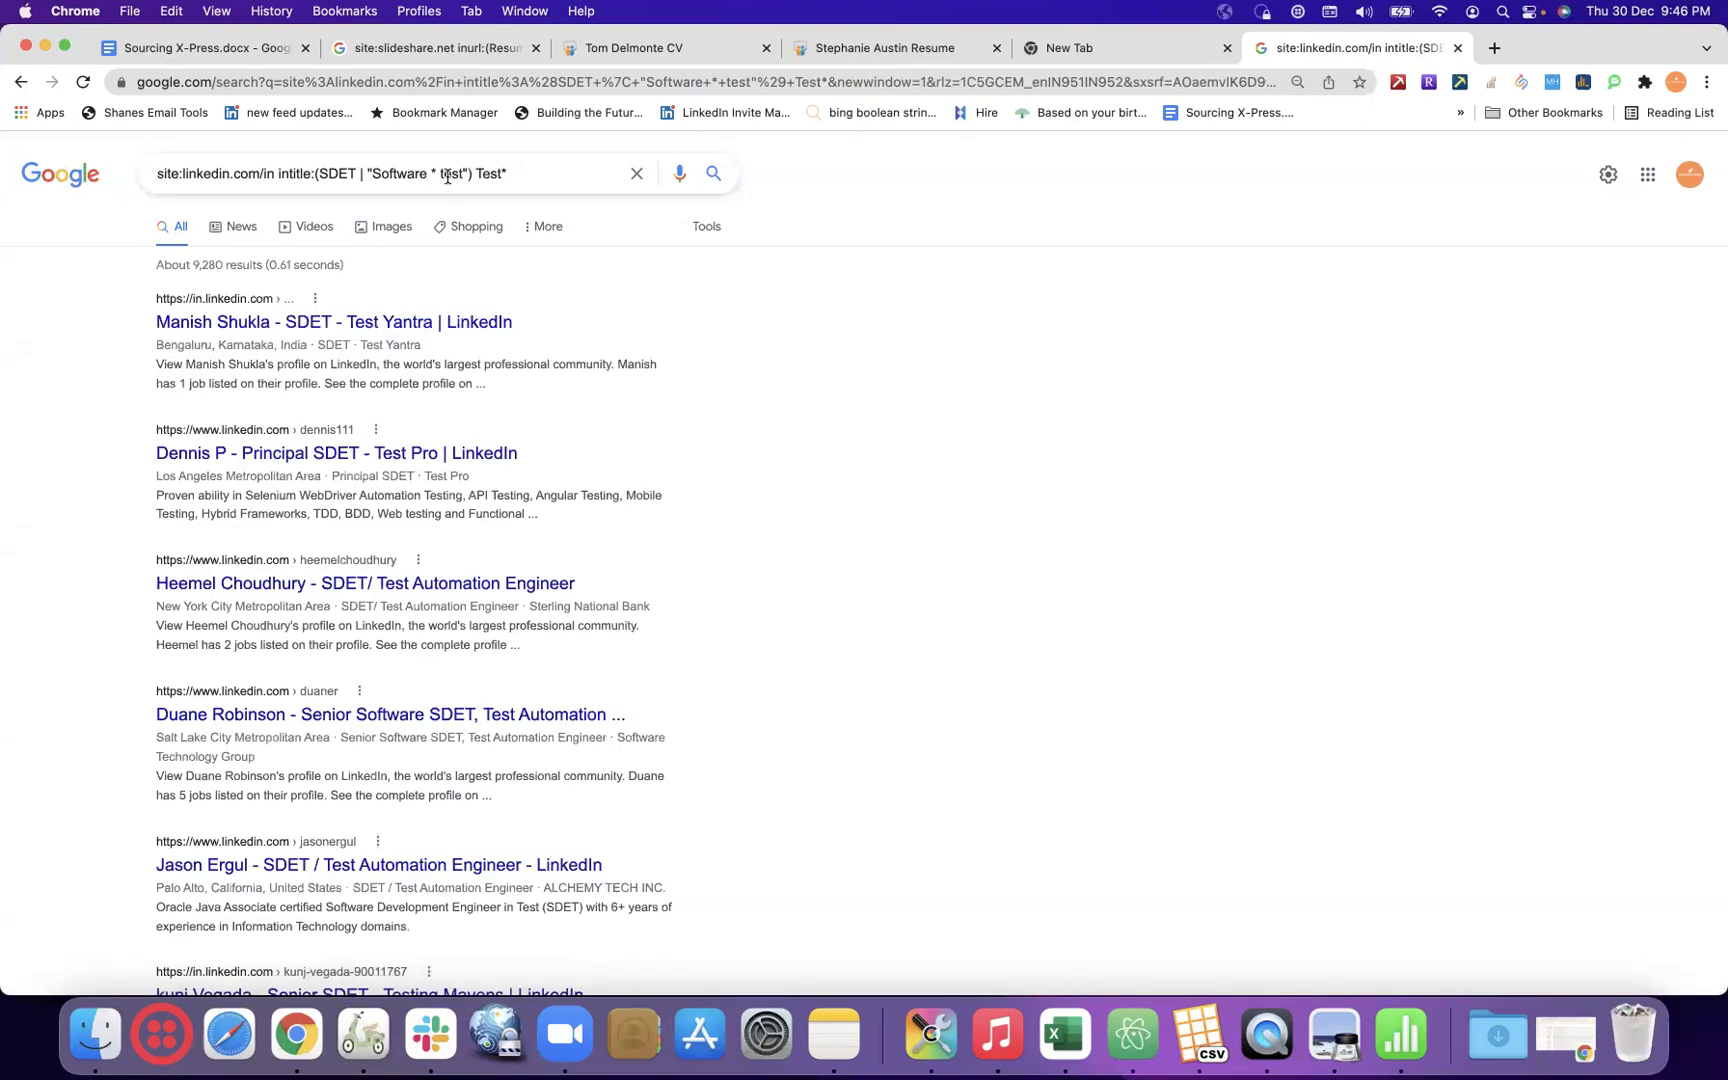
- Replace the trailing Test* in the query with Auto* and run the search
left_click(447, 175)
double_click(447, 175)
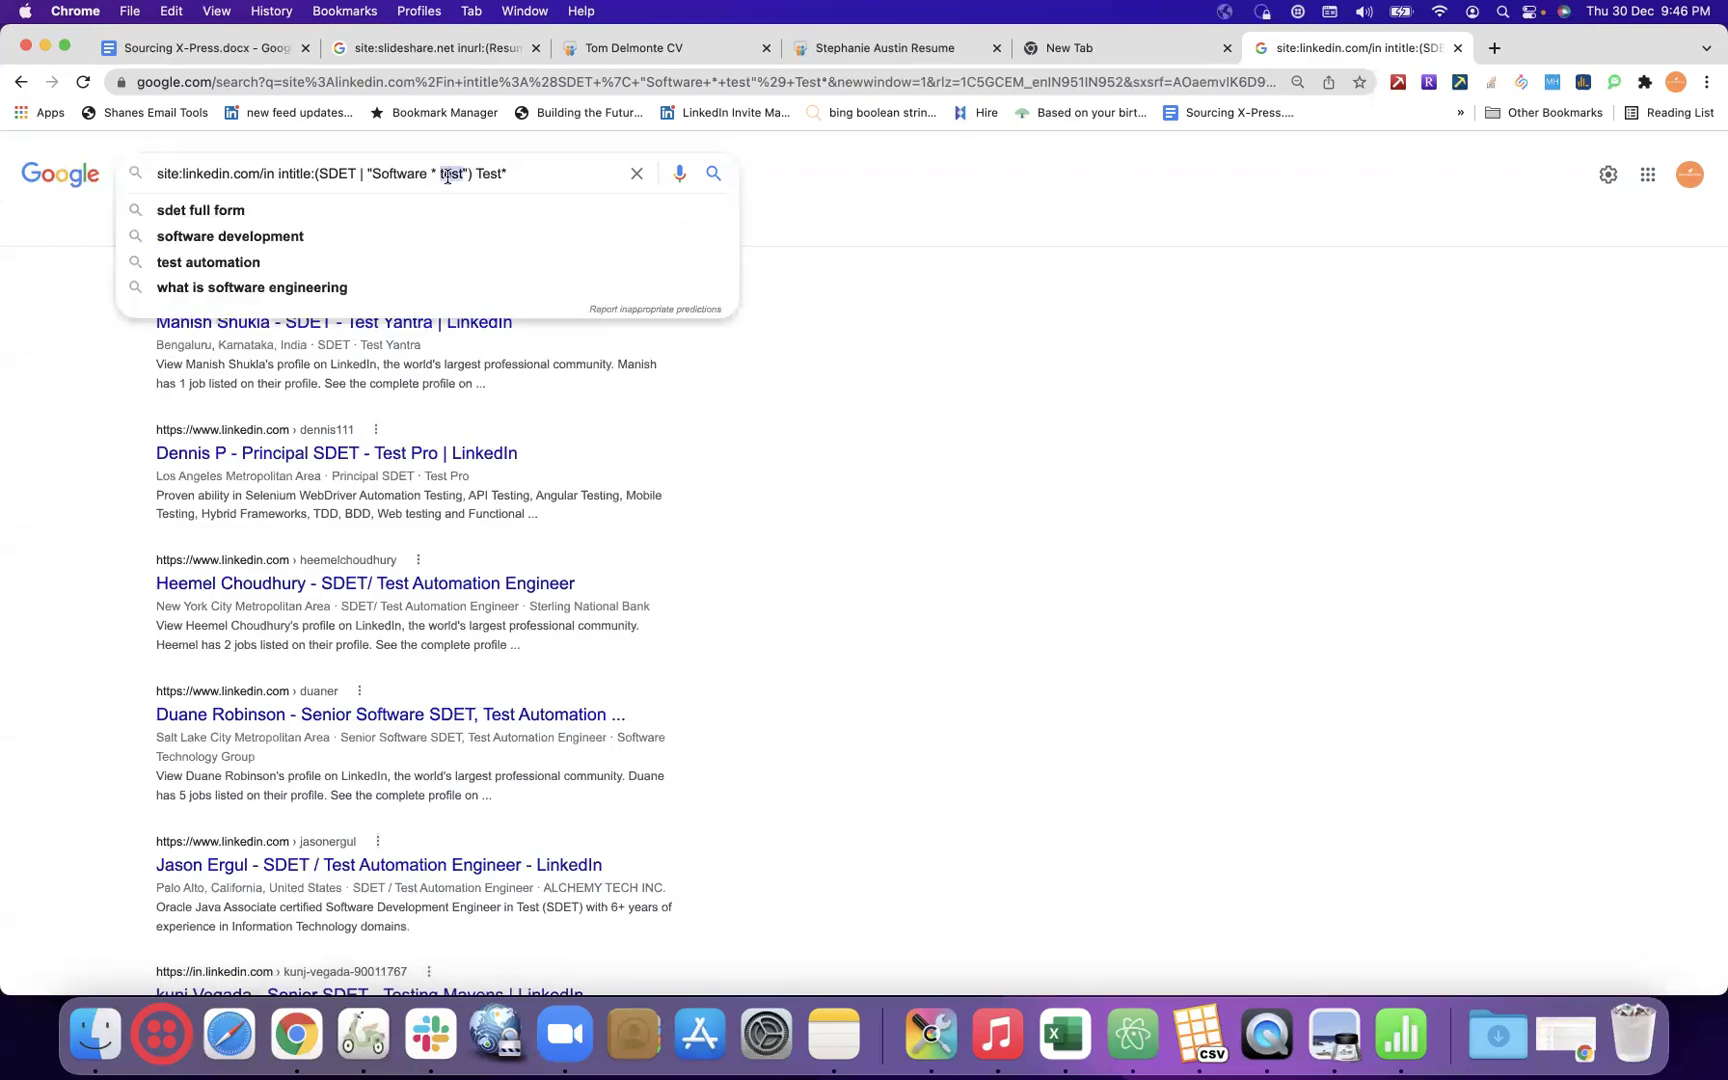
left_click(778, 400)
left_click(507, 169)
key("BackSpace")
key("BackSpace")
key("BackSpace")
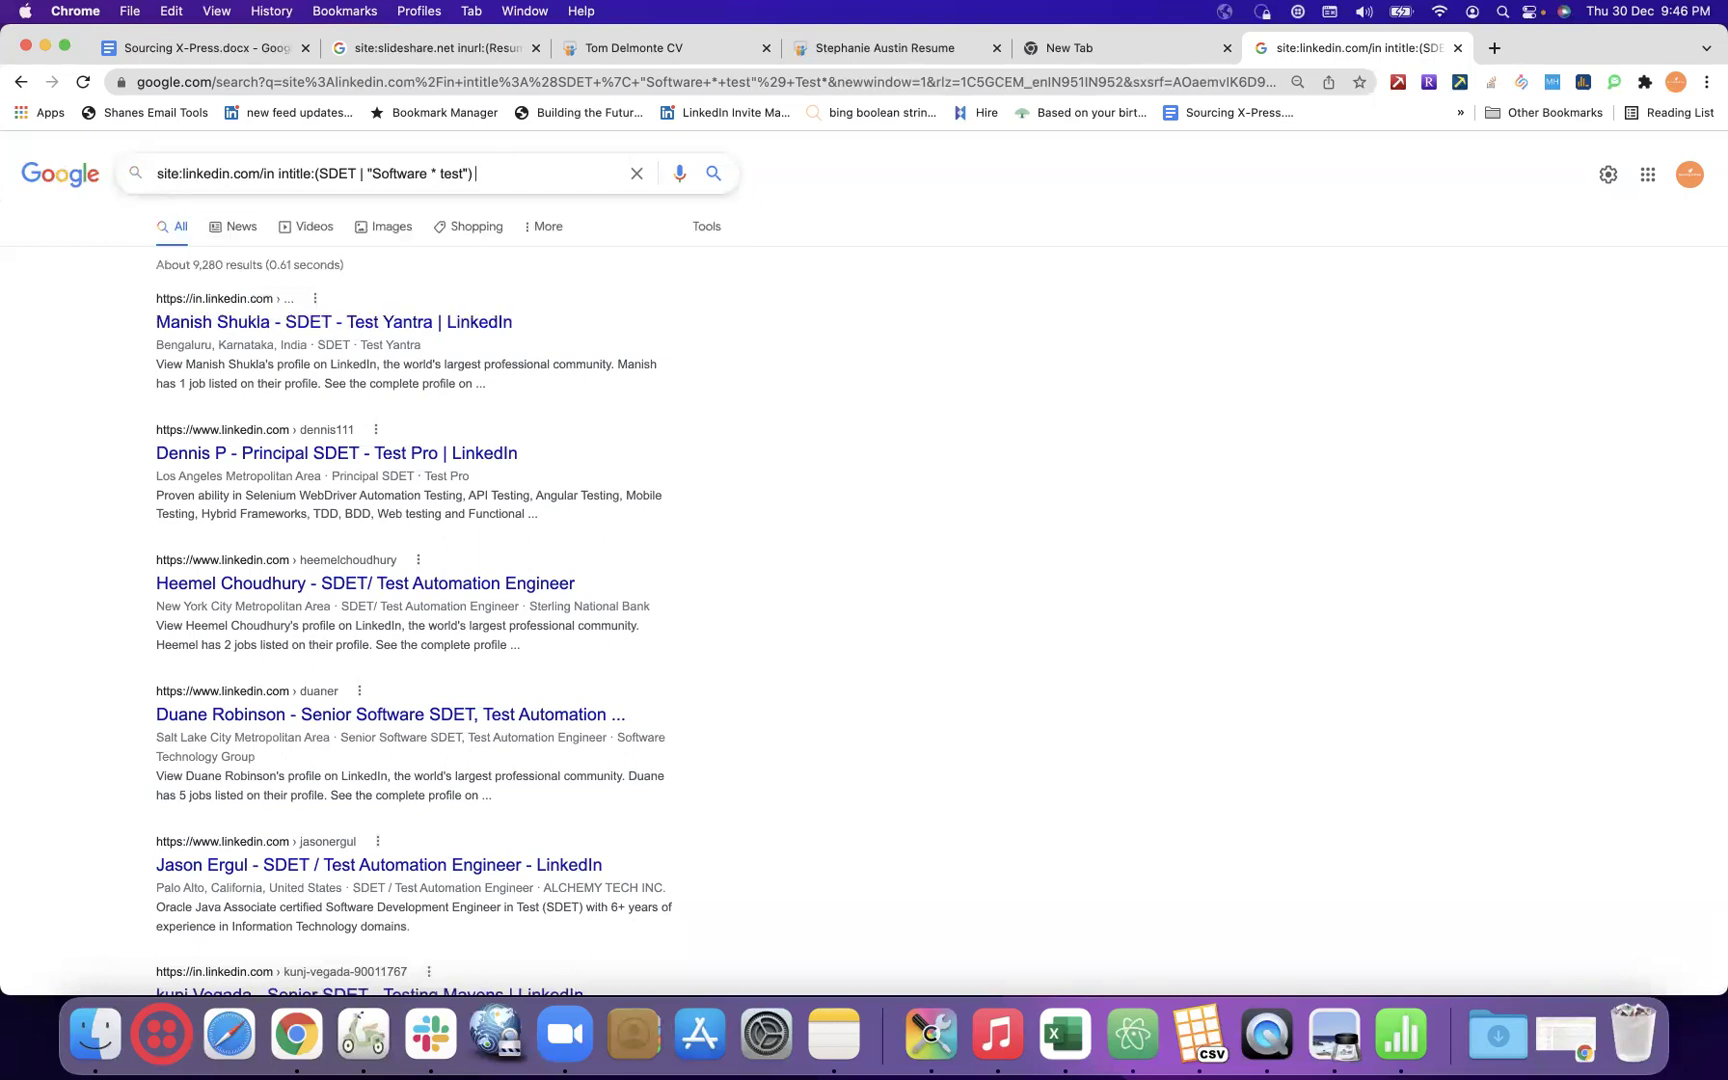
type("Auto*")
key("Return")
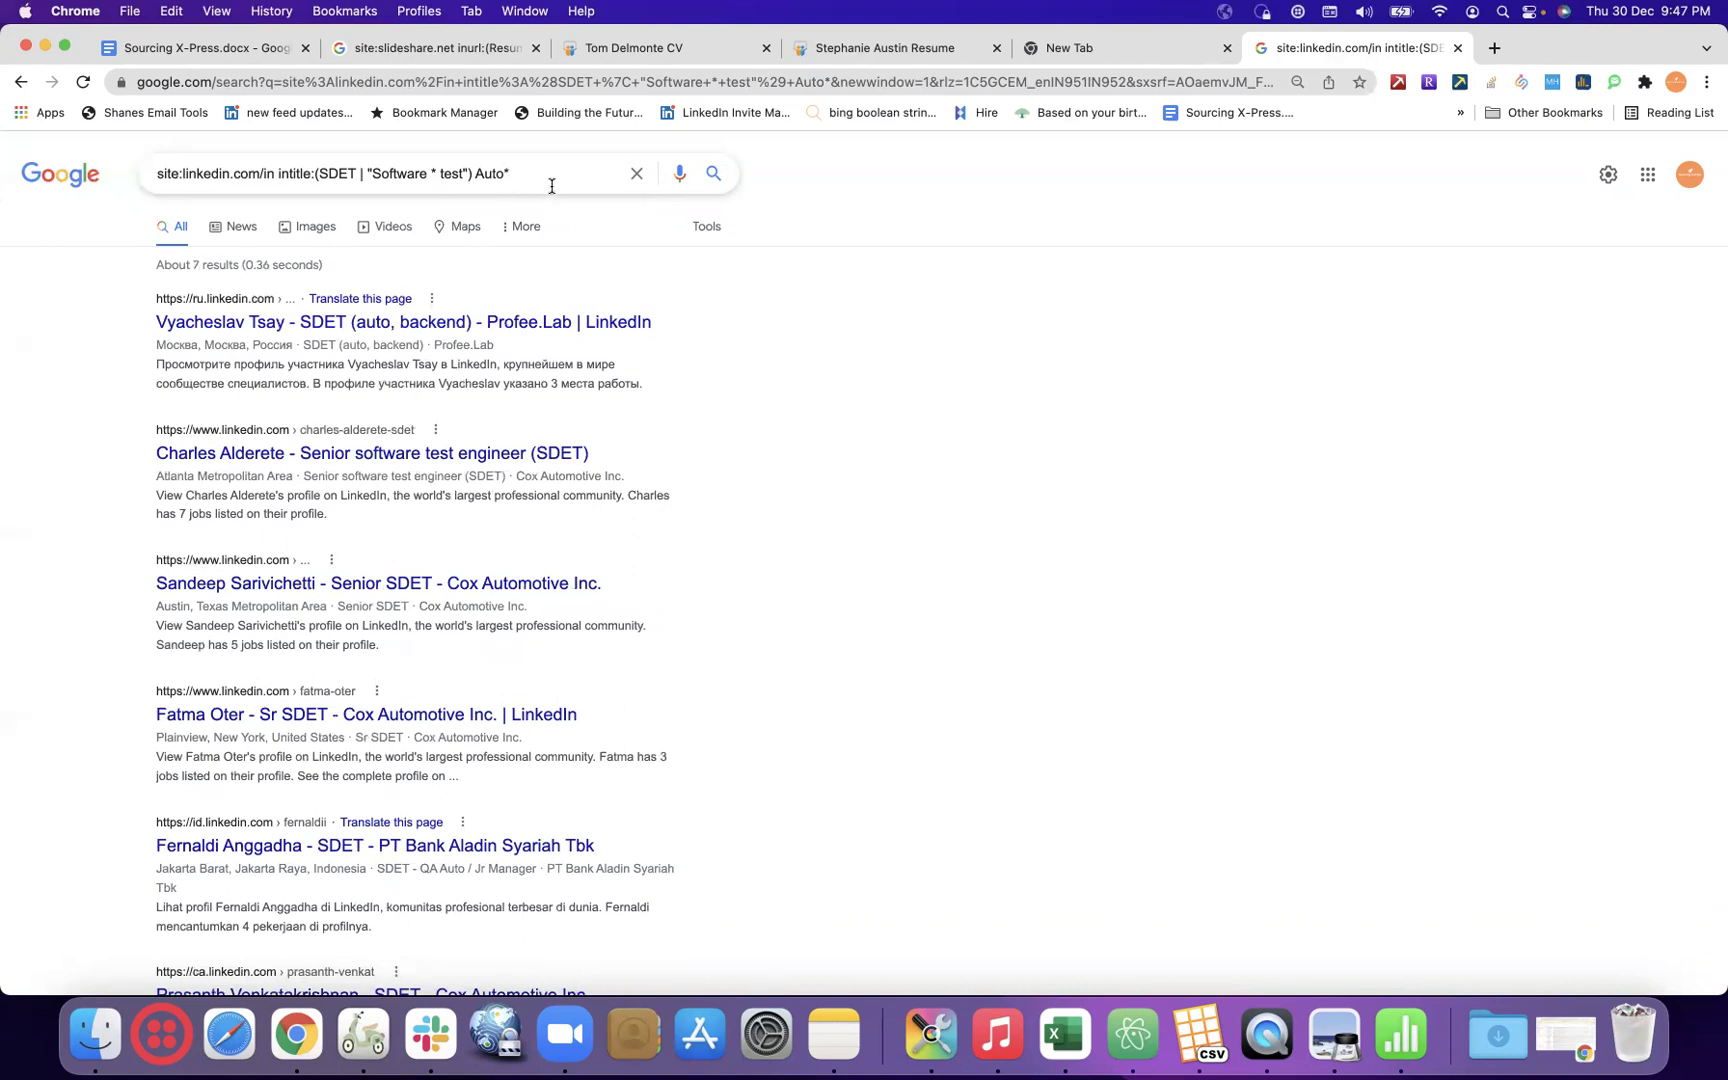
- Insert test before Auto* and search, and rerun with the phrase quoted as "test Auto *"
left_click(476, 174)
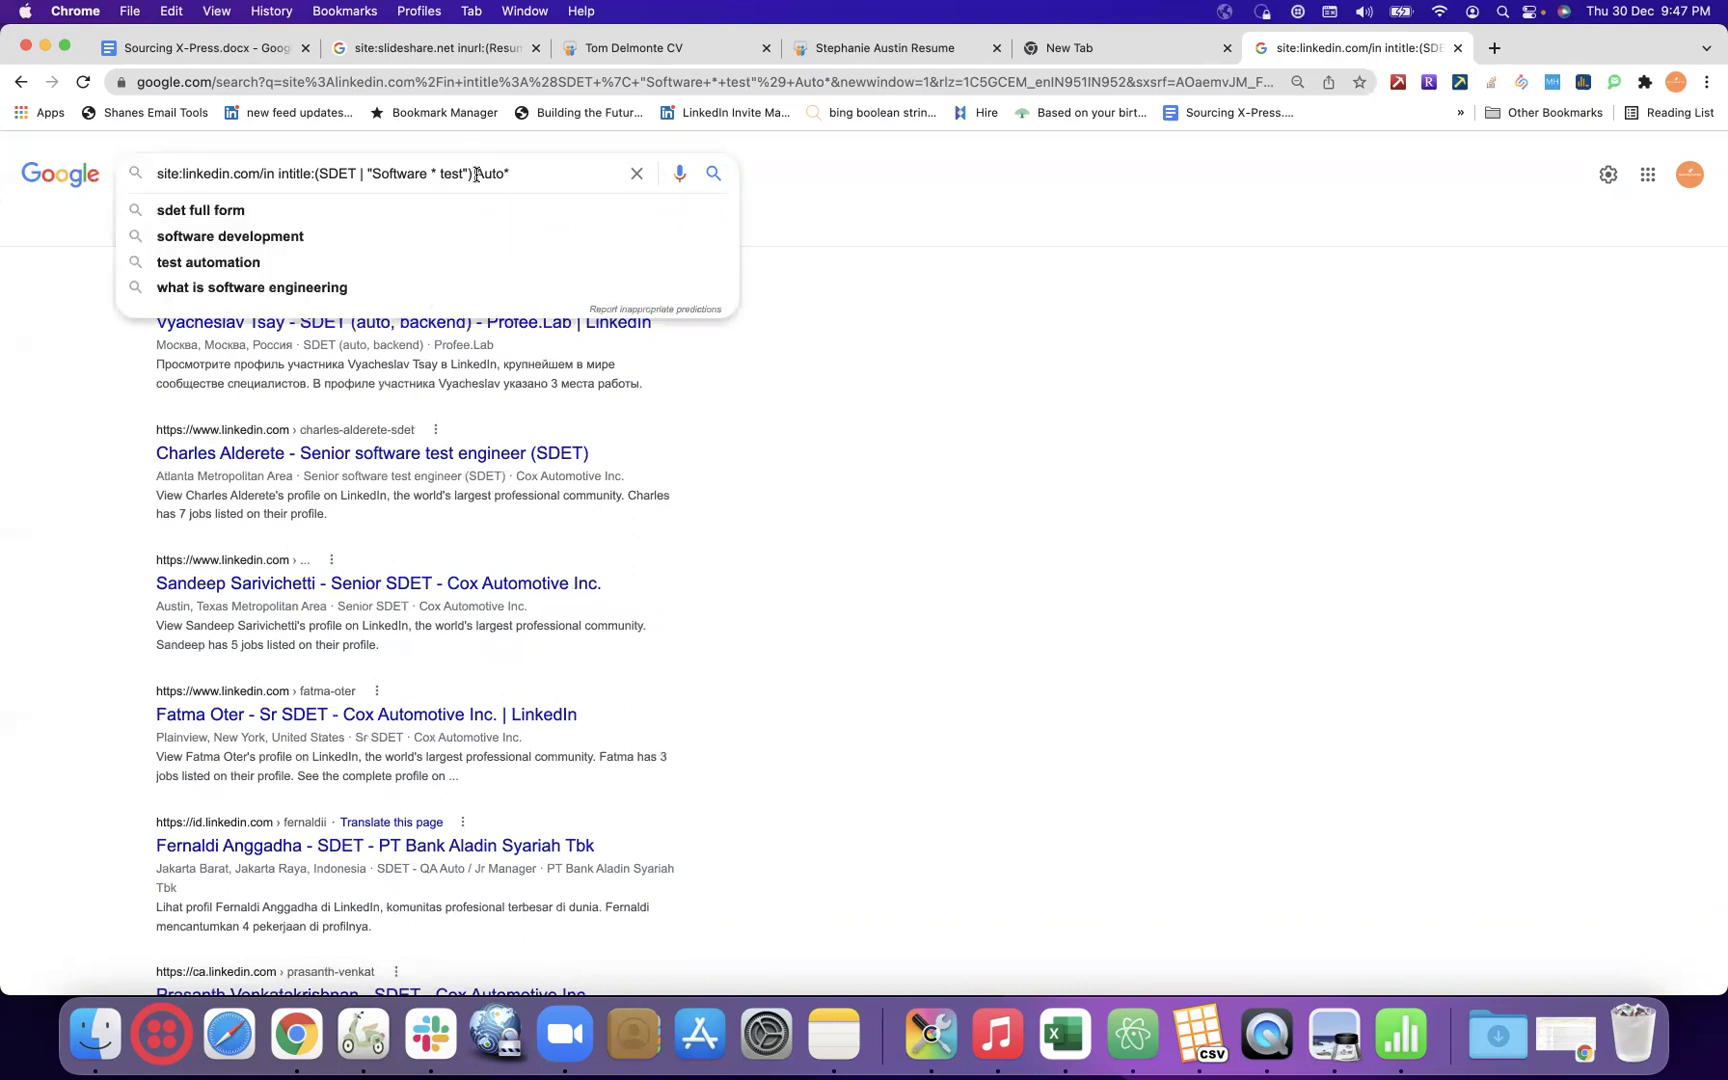
type("test")
key("Return")
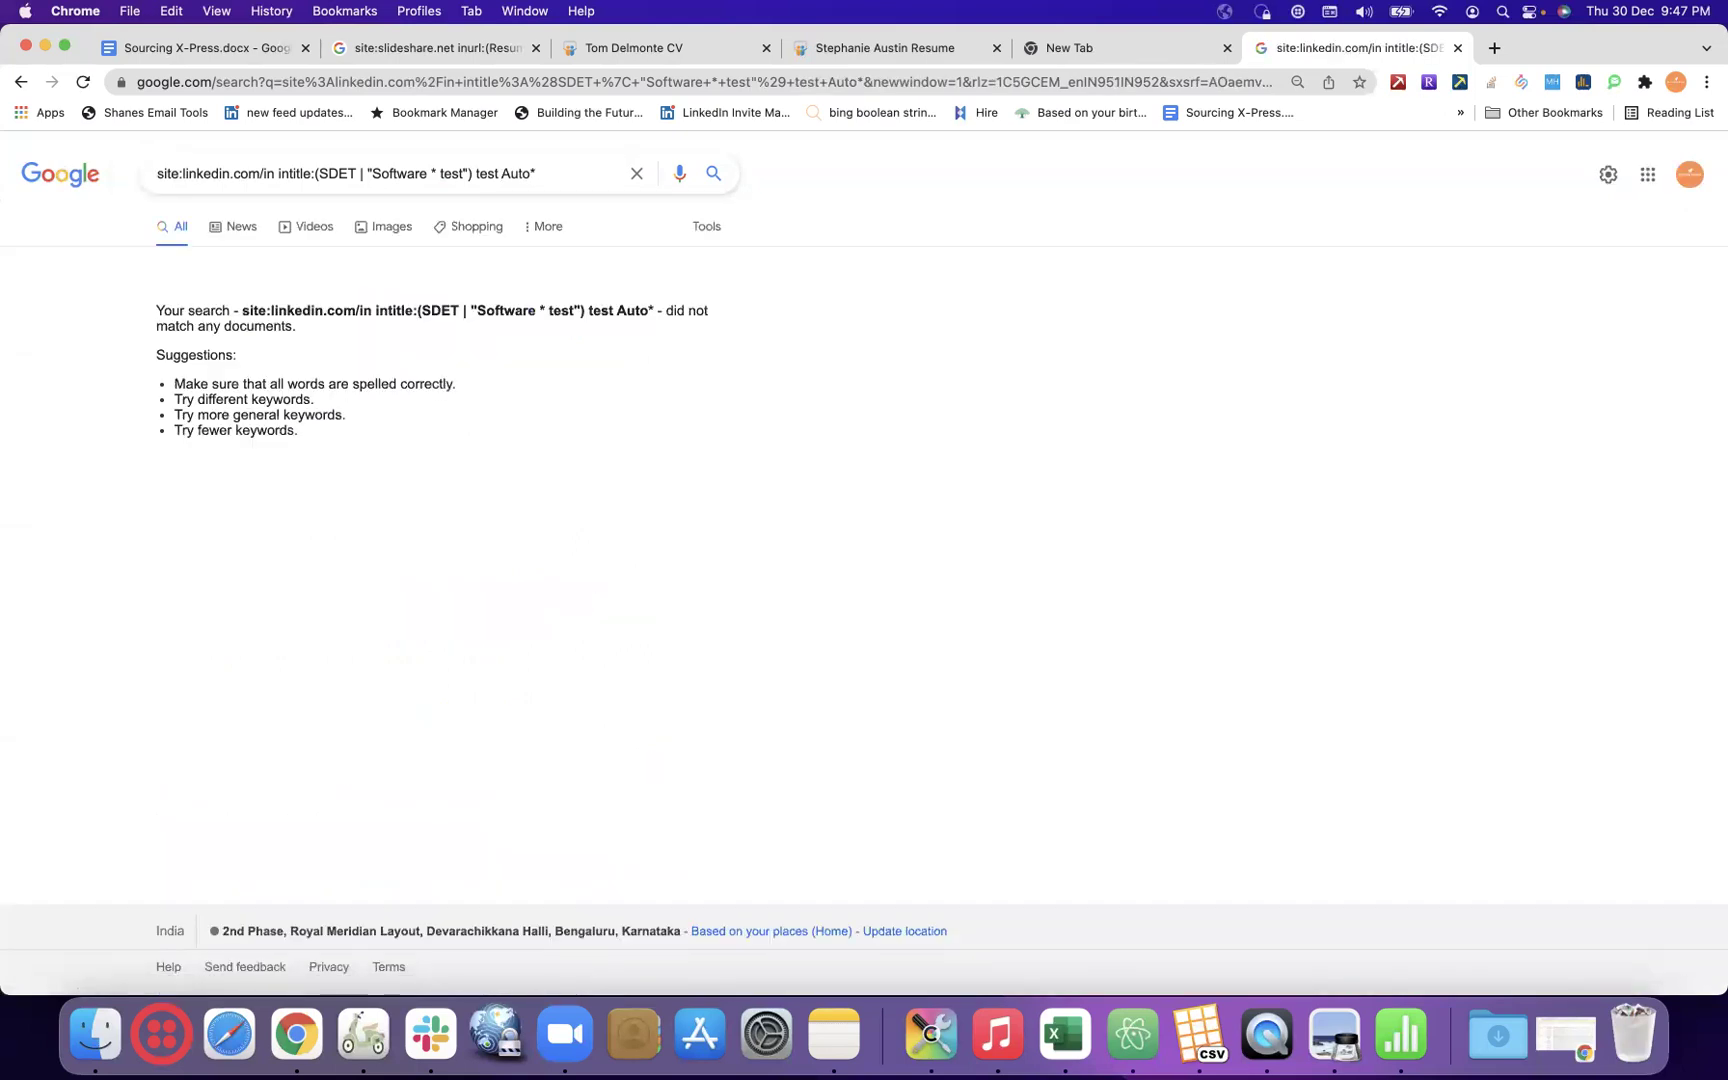
left_click(473, 174)
type("\") \"")
key("Return")
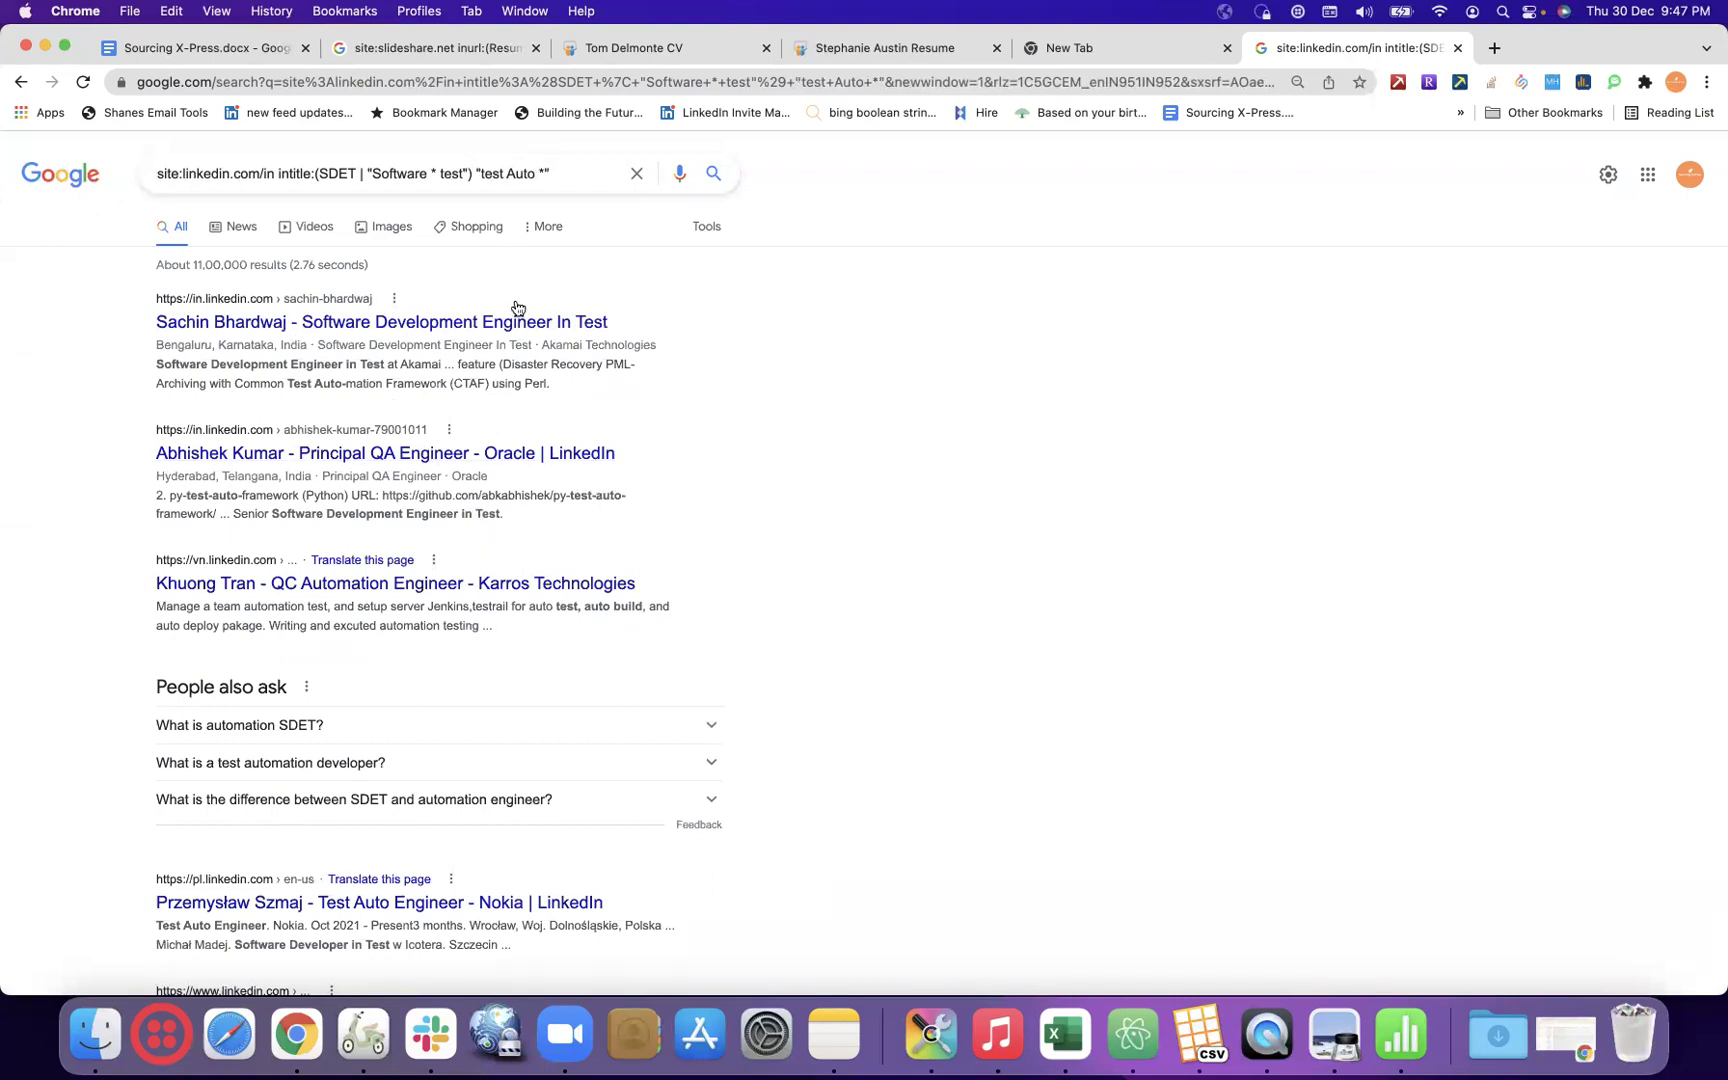
- Remove the space before the asterisk so the quoted phrase is "test Auto*", and run the search
left_click(538, 173)
key("Escape")
key("Return")
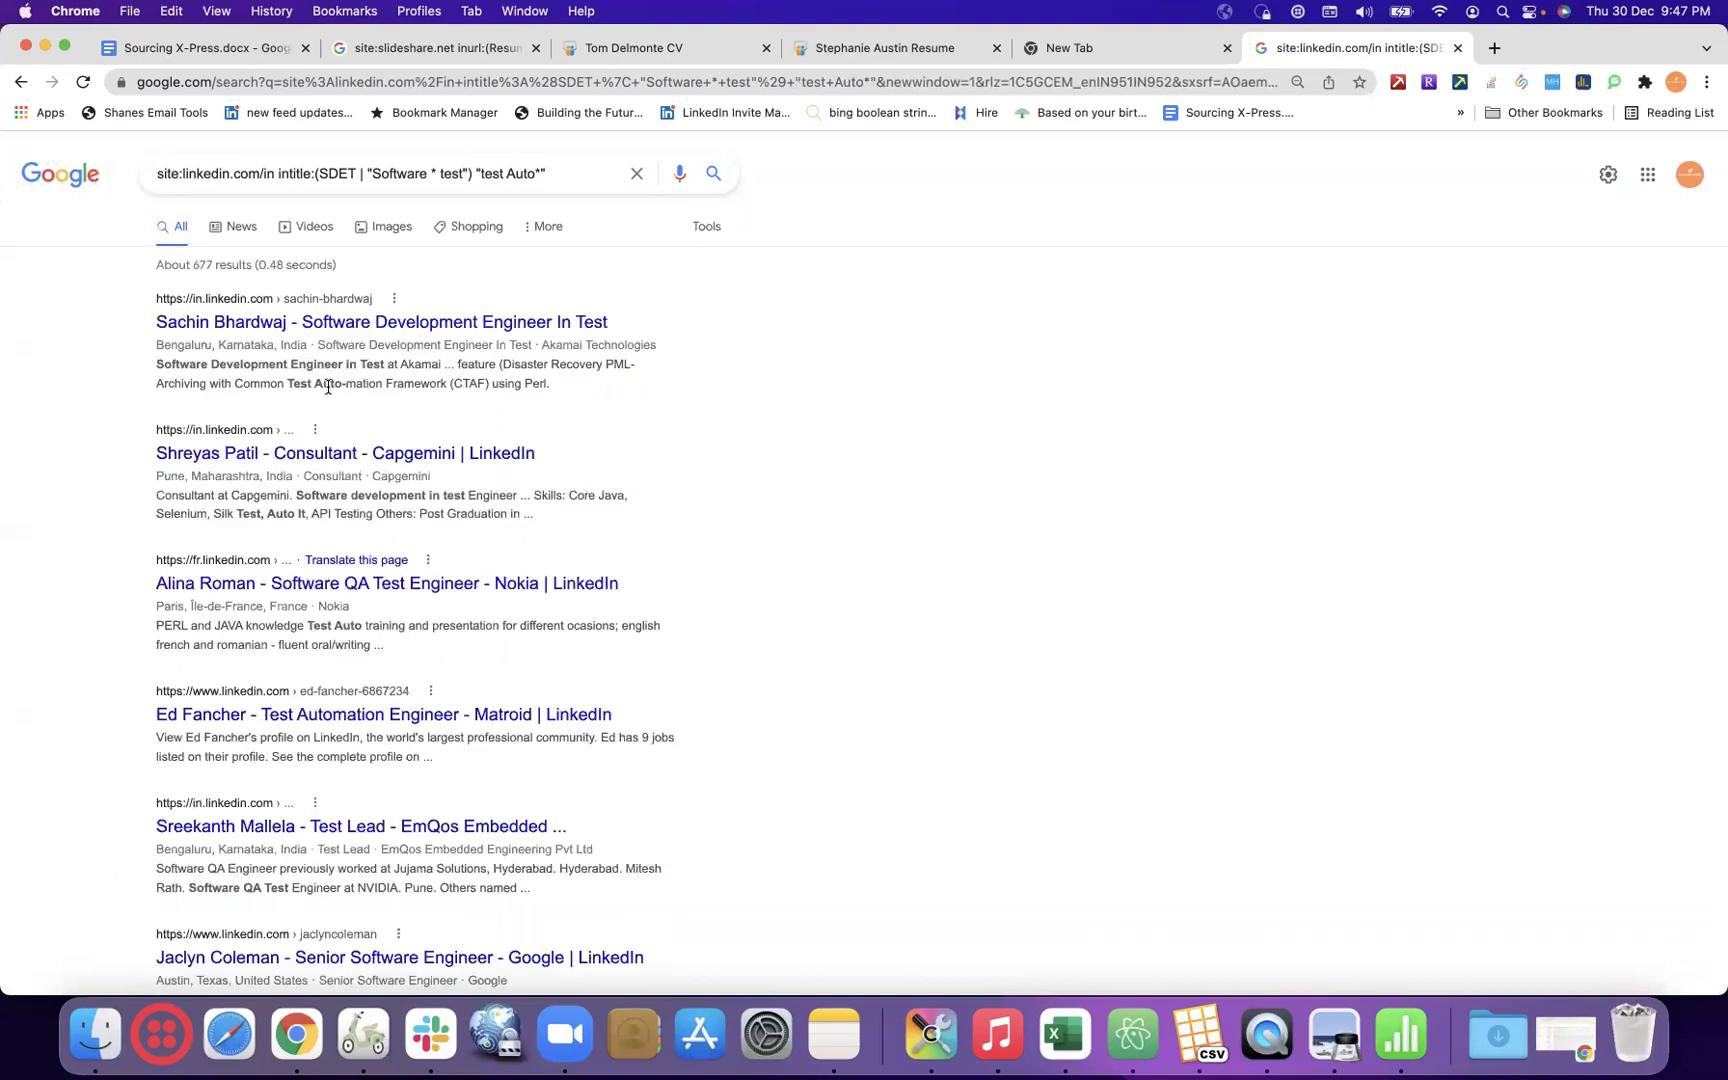
- Examine how the result snippets match "test Auto*", including the result marked as missing the Auto* term
scroll(720, 441, "down", 2)
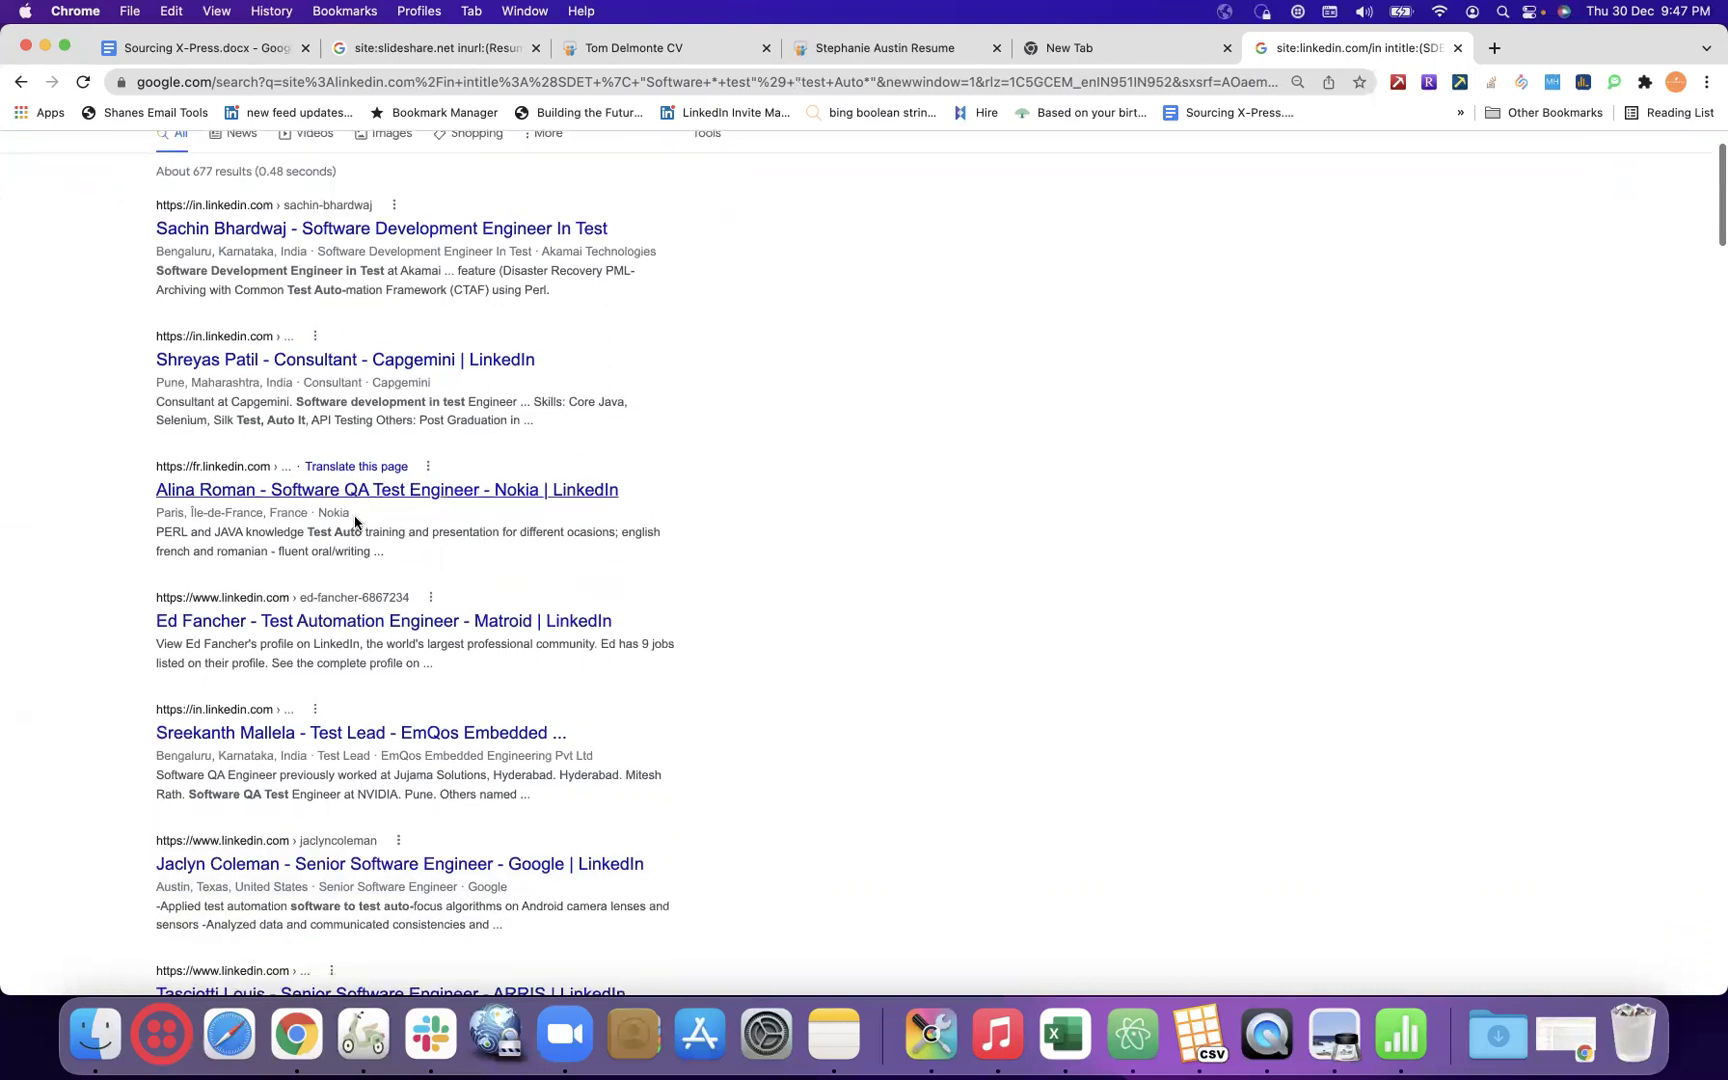
scroll(692, 553, "down", 4)
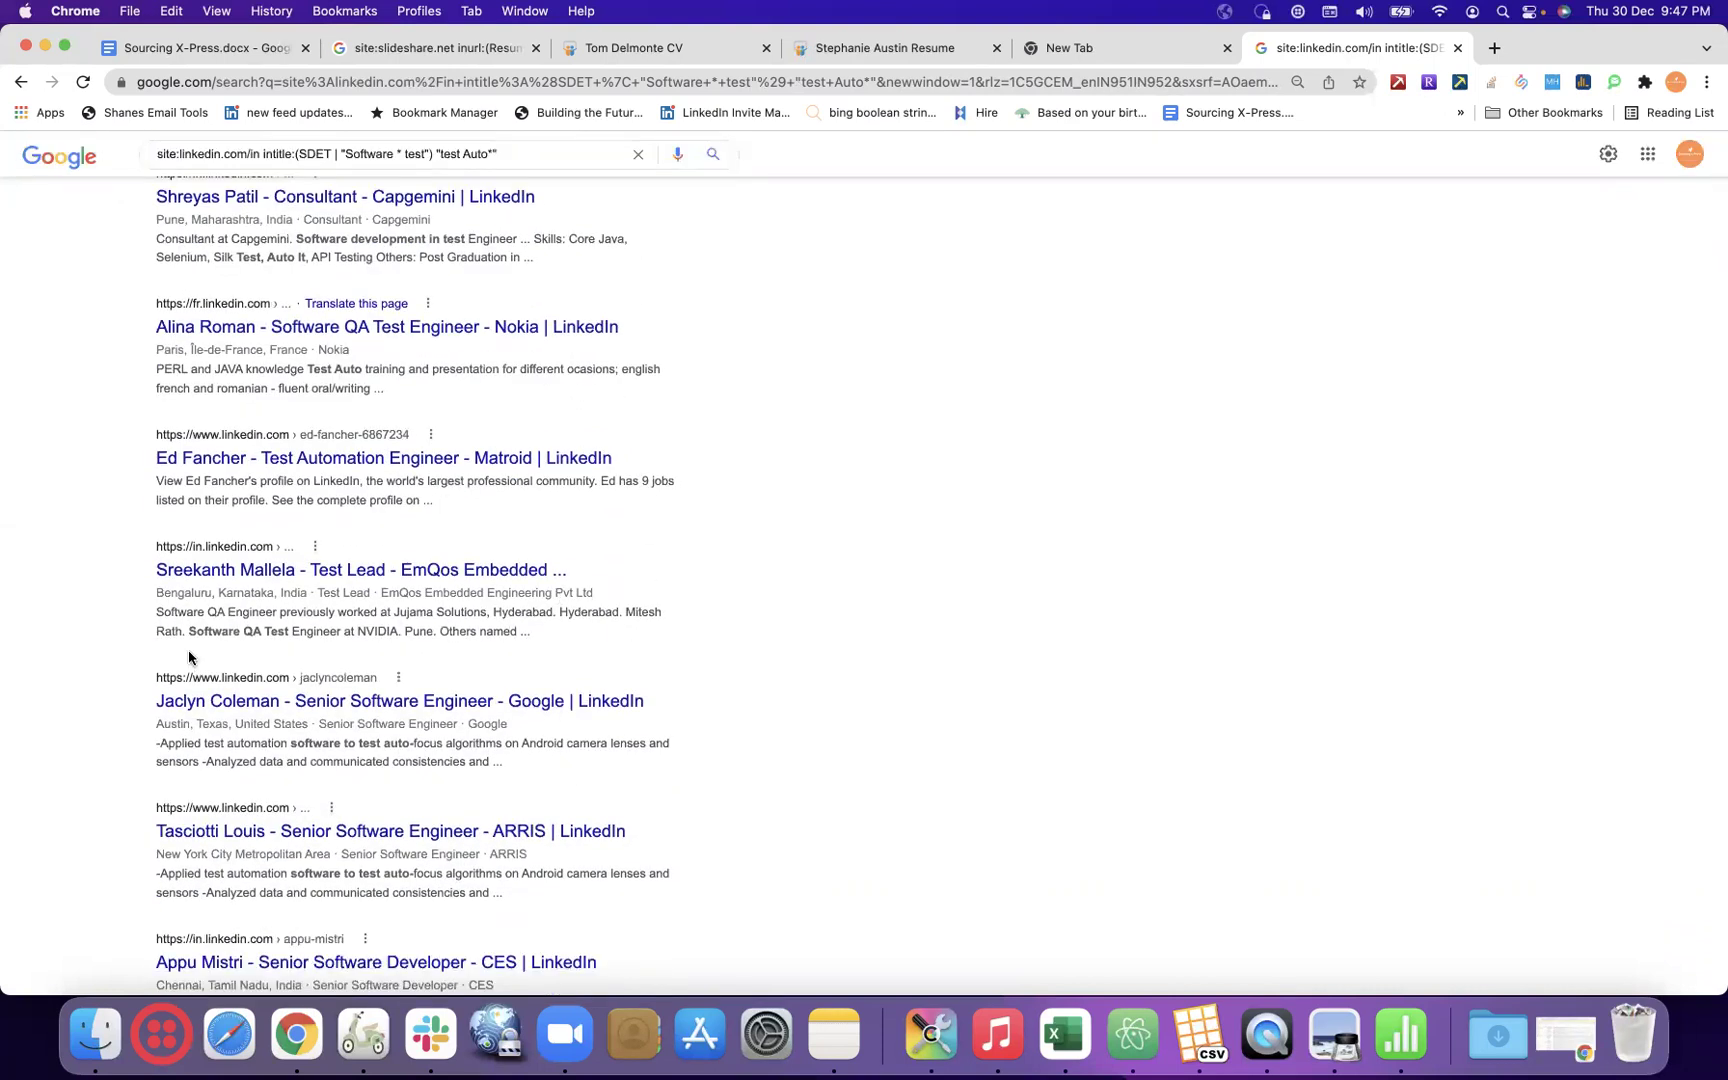
scroll(620, 646, "down", 4)
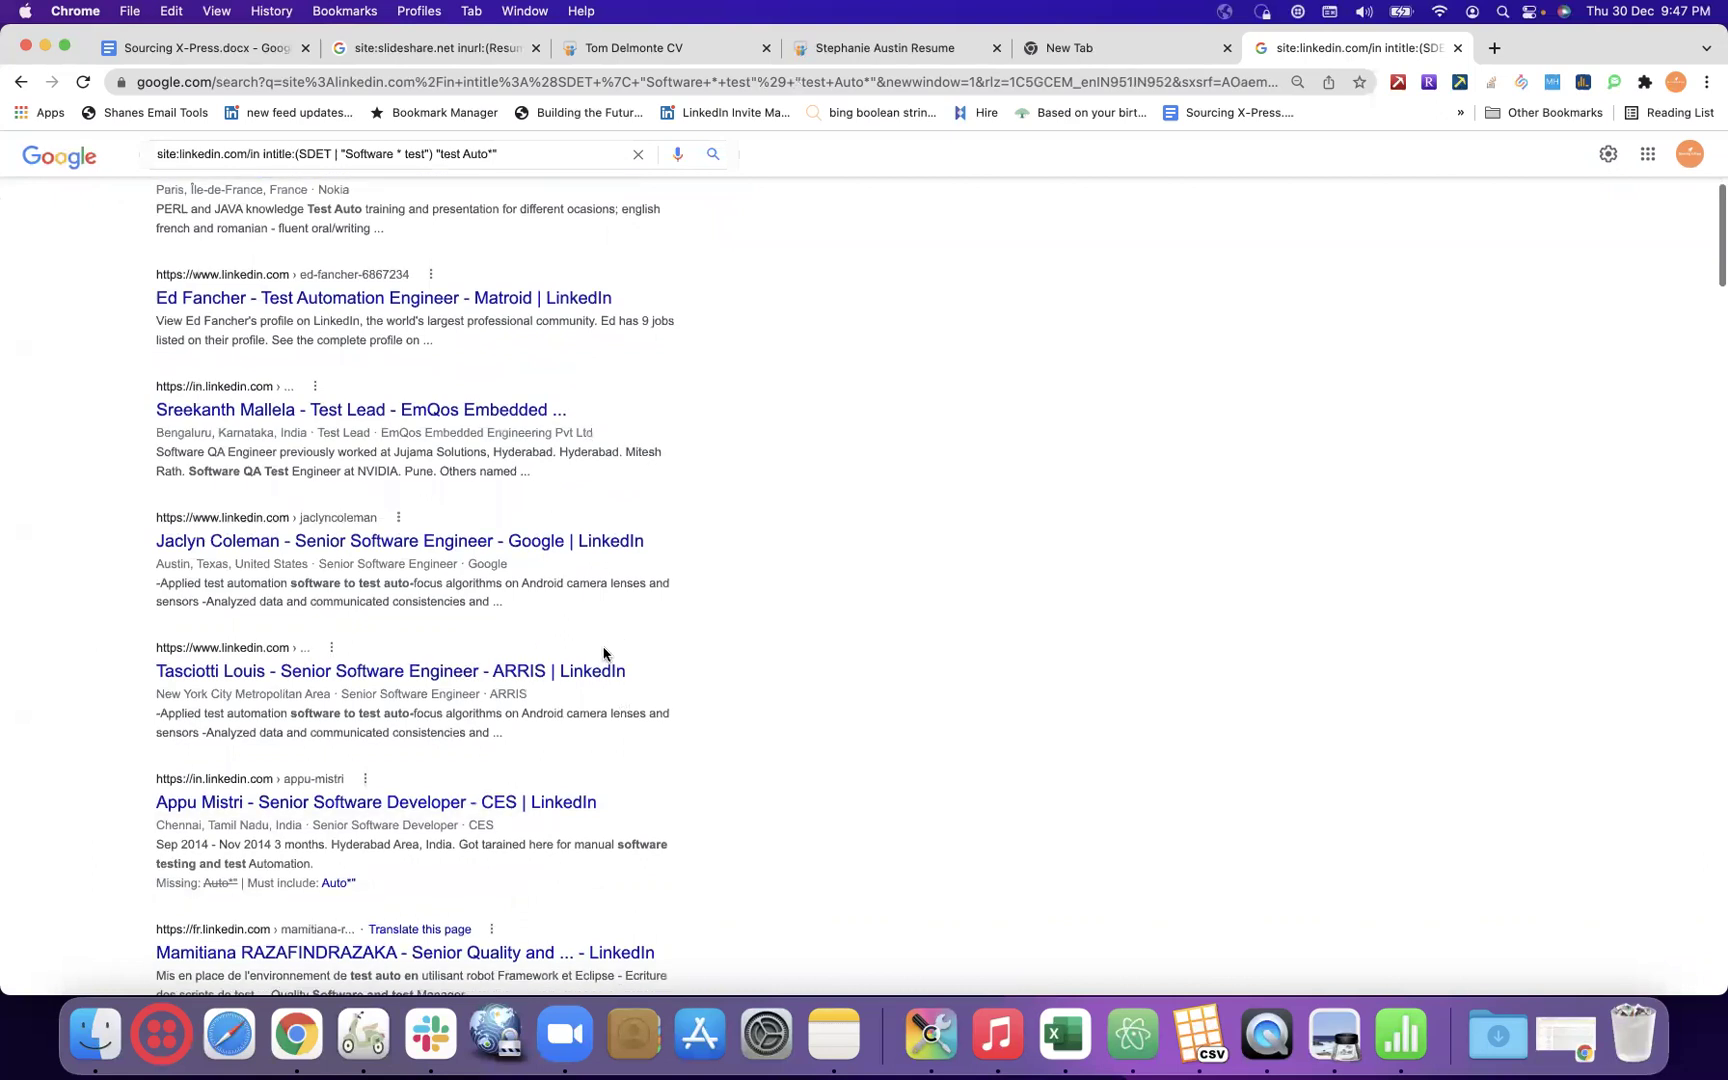
scroll(773, 655, "down", 3)
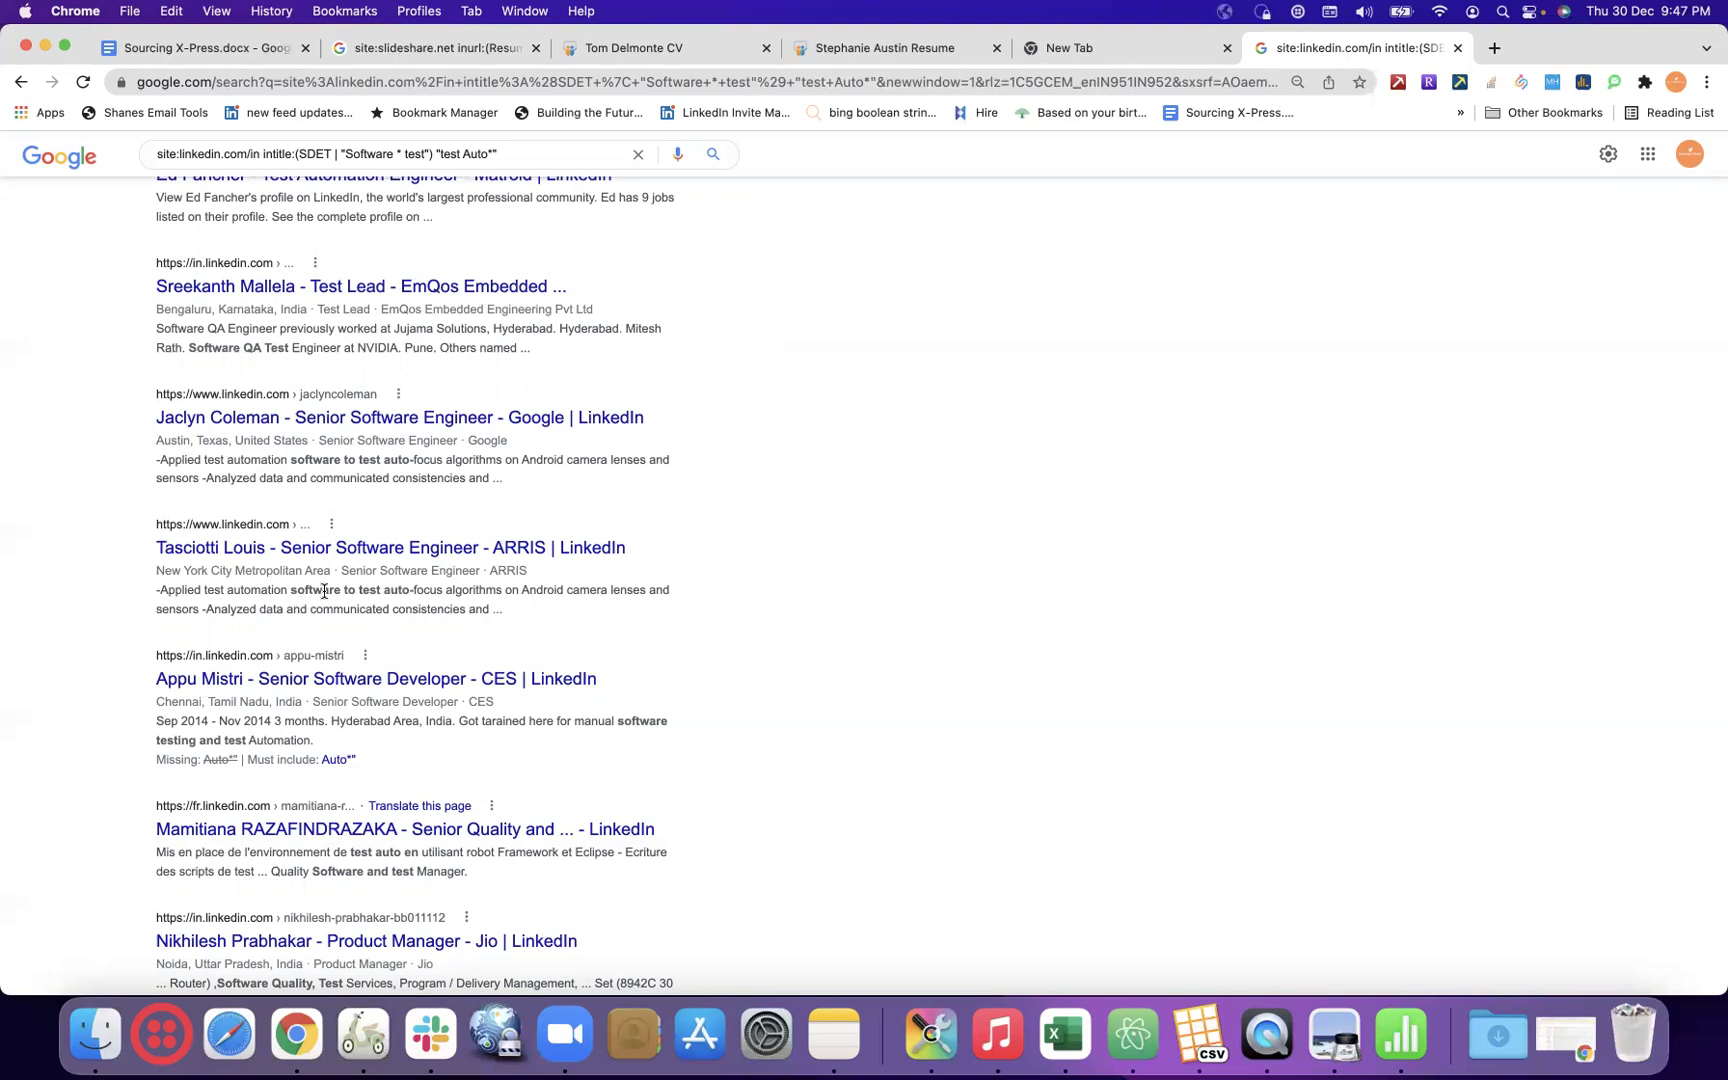
scroll(534, 449, "up", 2)
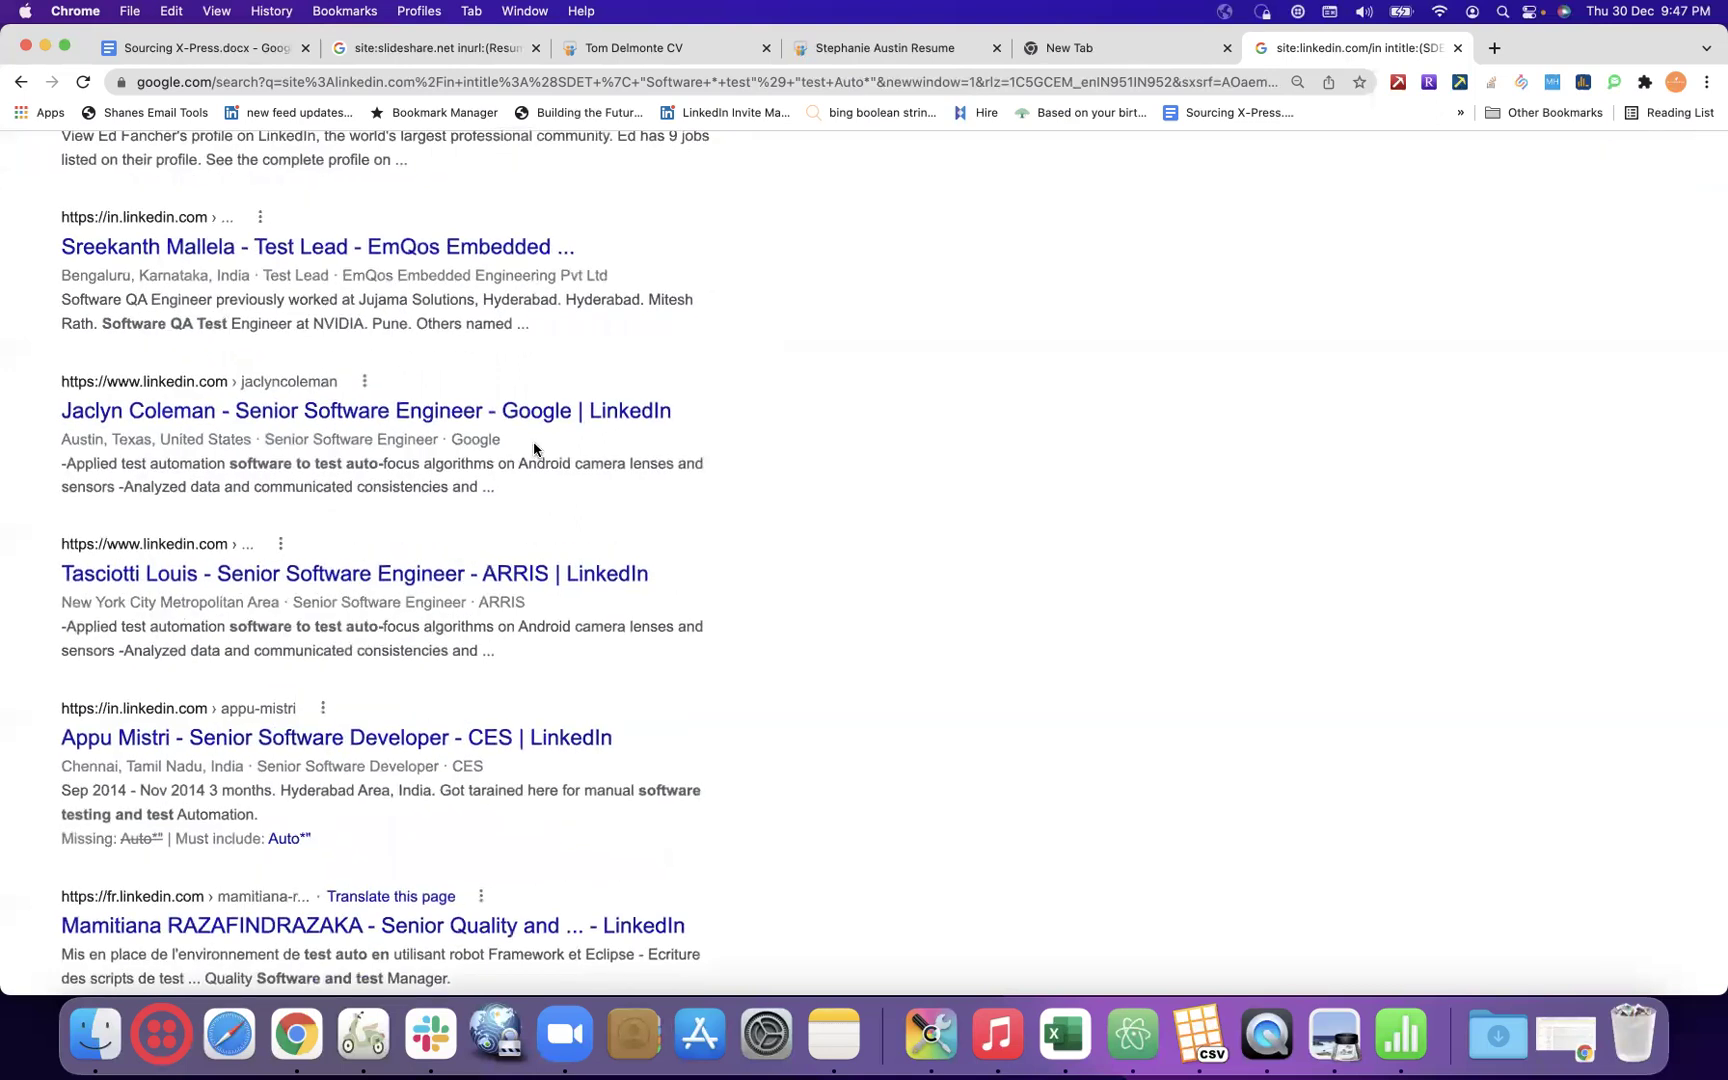
scroll(534, 449, "up", 5)
scroll(534, 449, "left", 3)
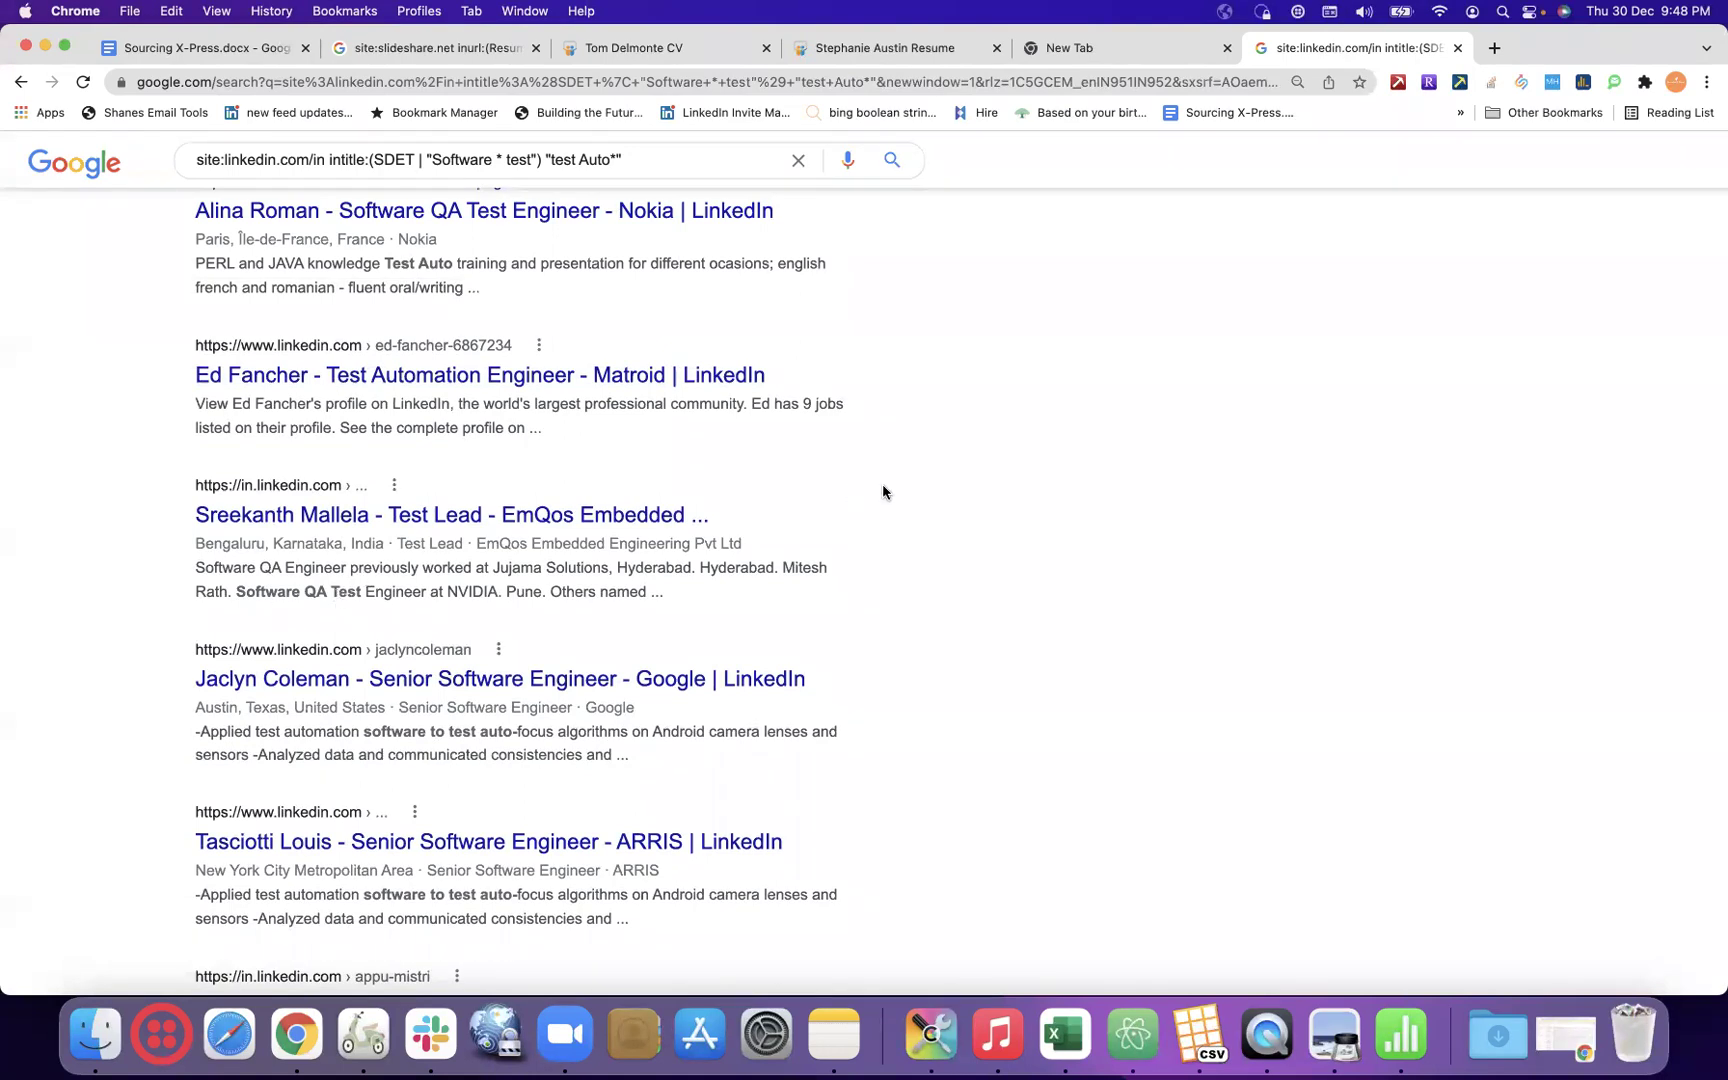
scroll(882, 486, "down", 5)
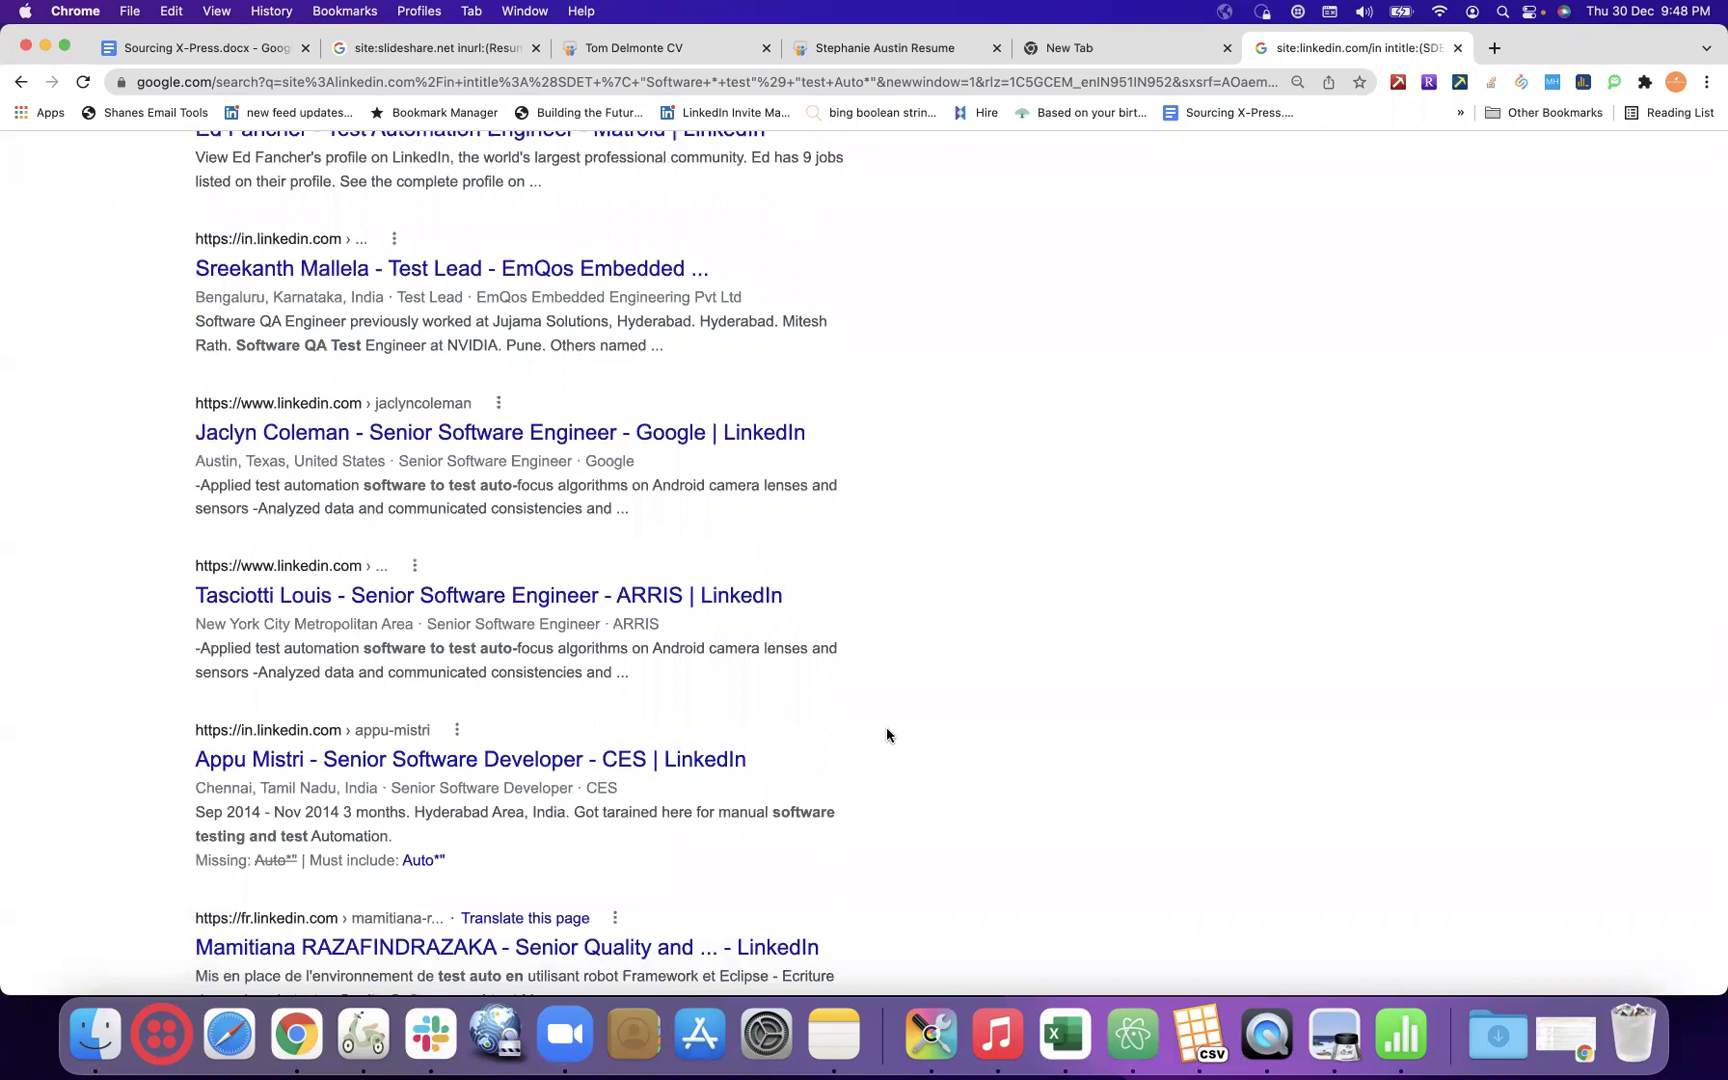
scroll(887, 735, "down", 3)
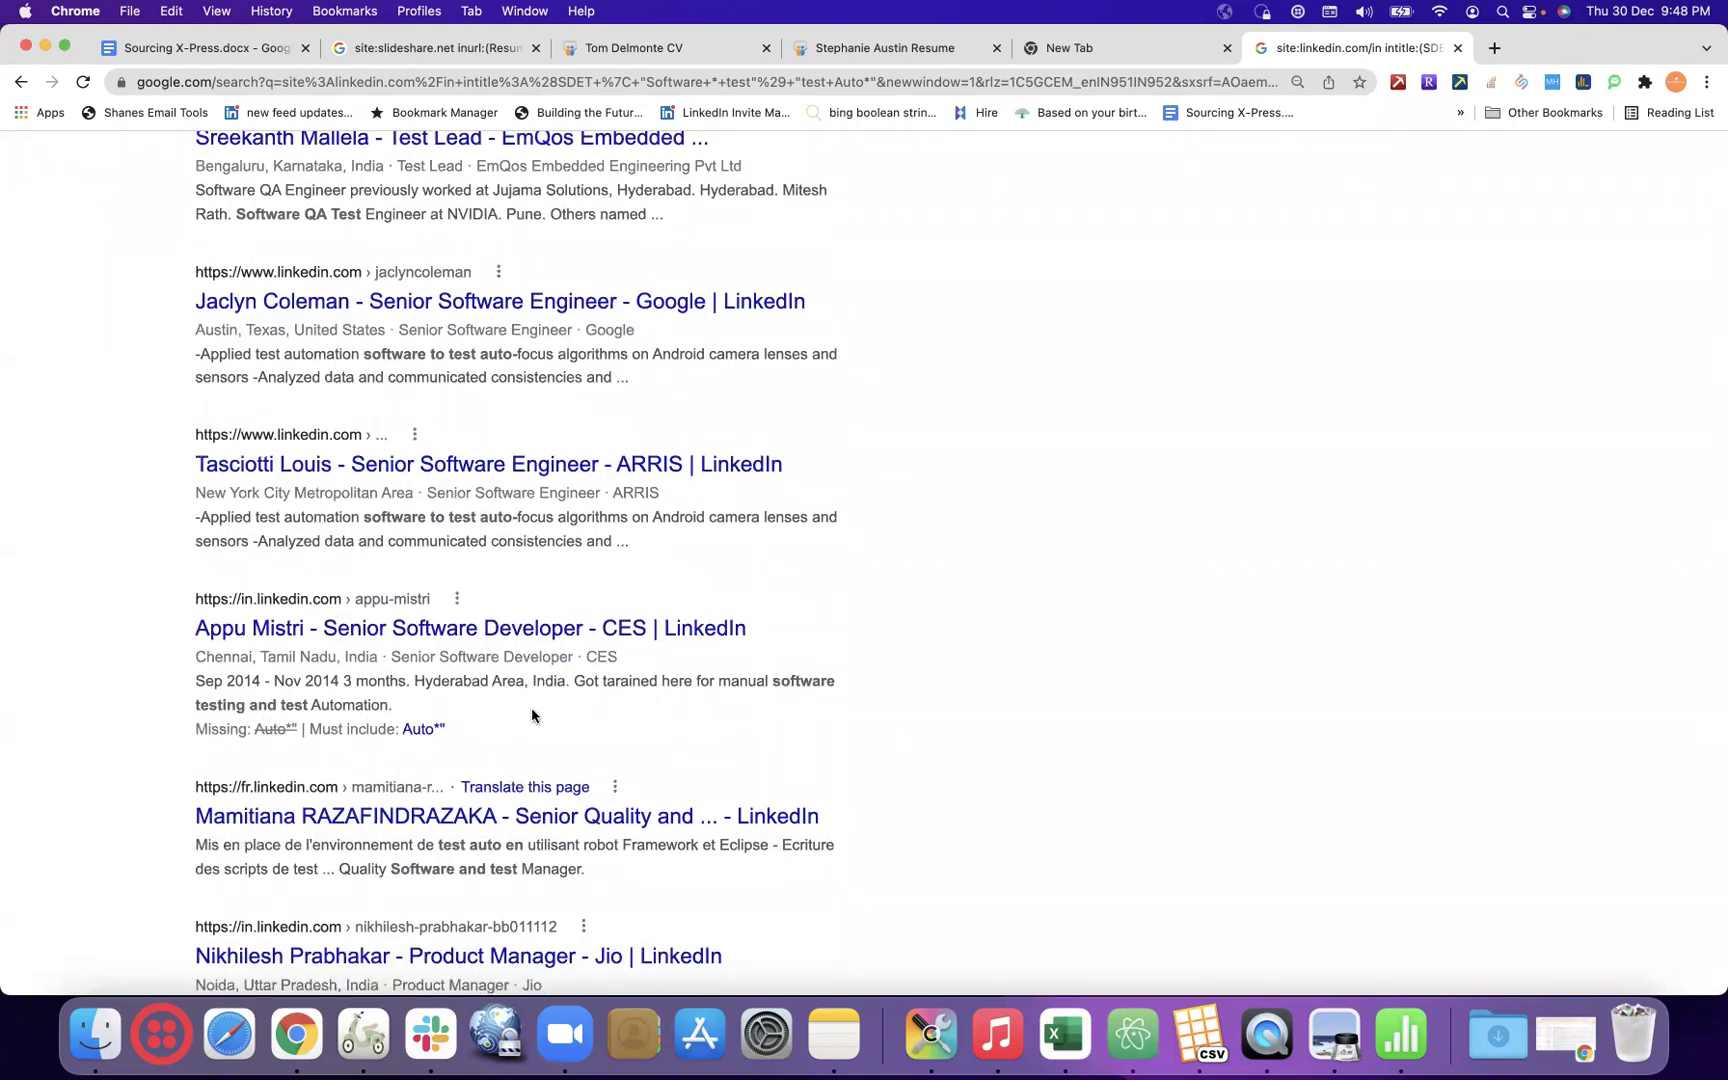
double_click(364, 706)
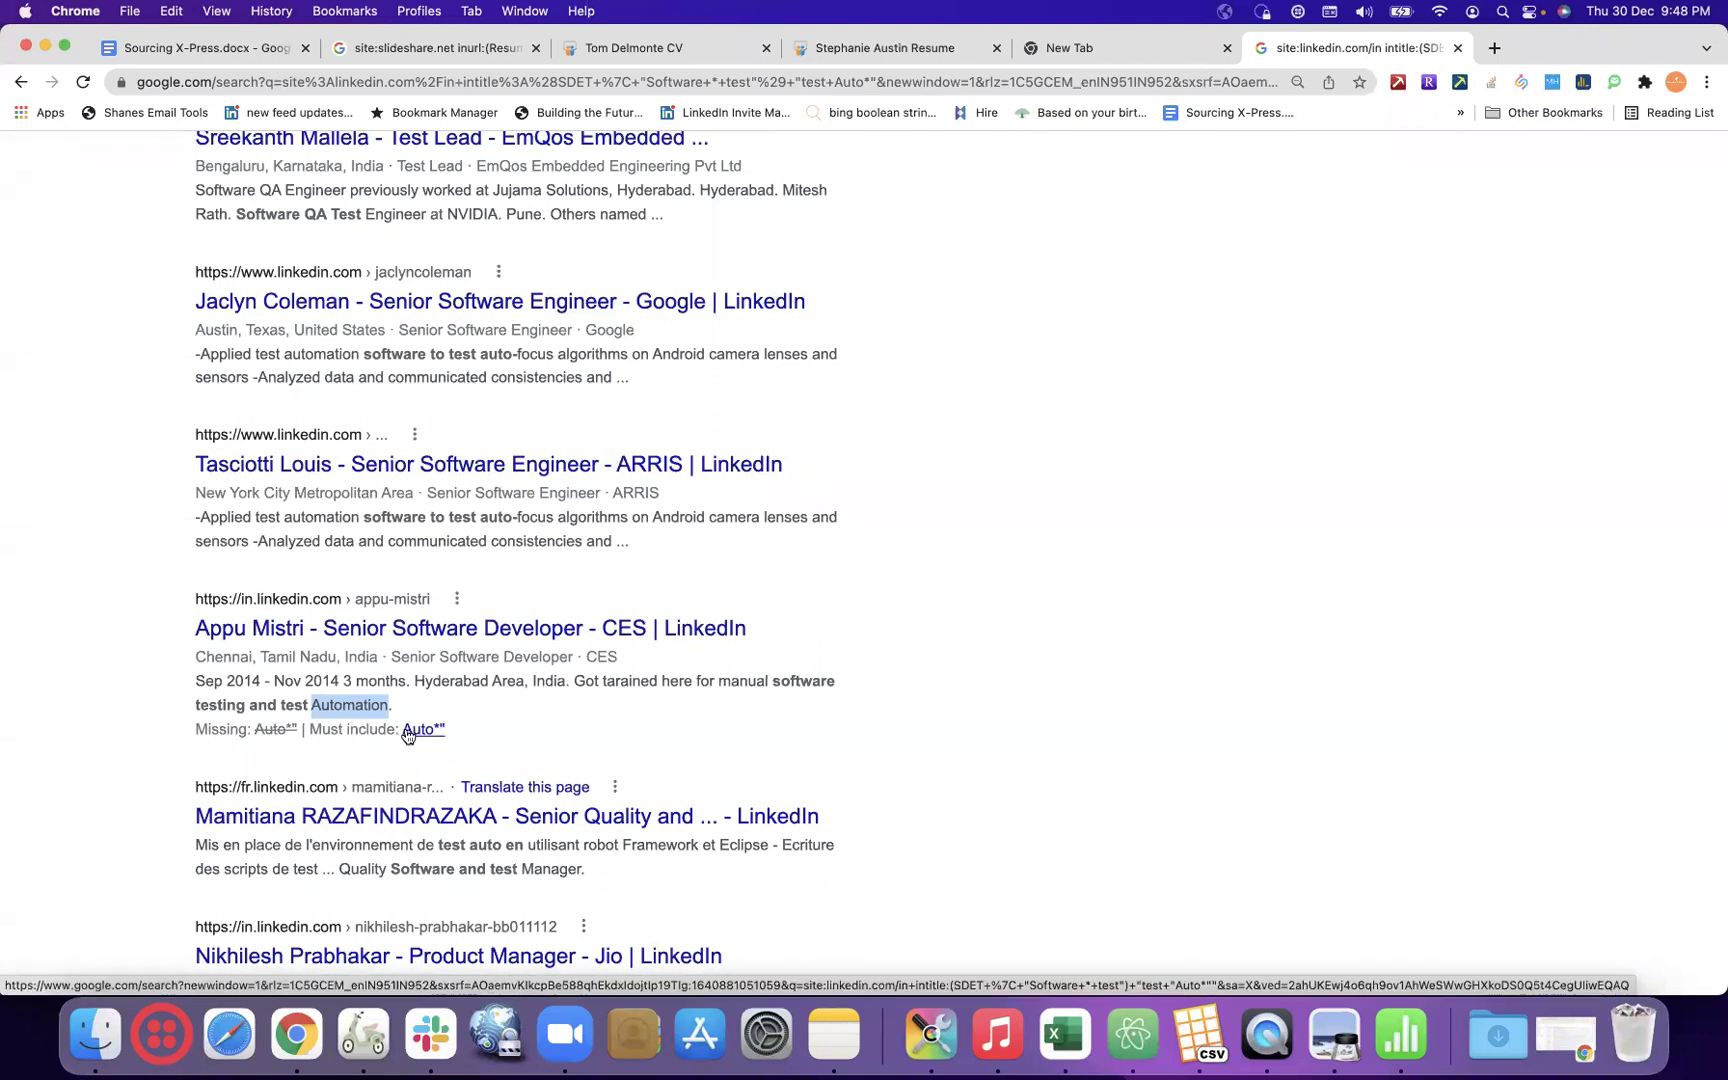
left_click(407, 731)
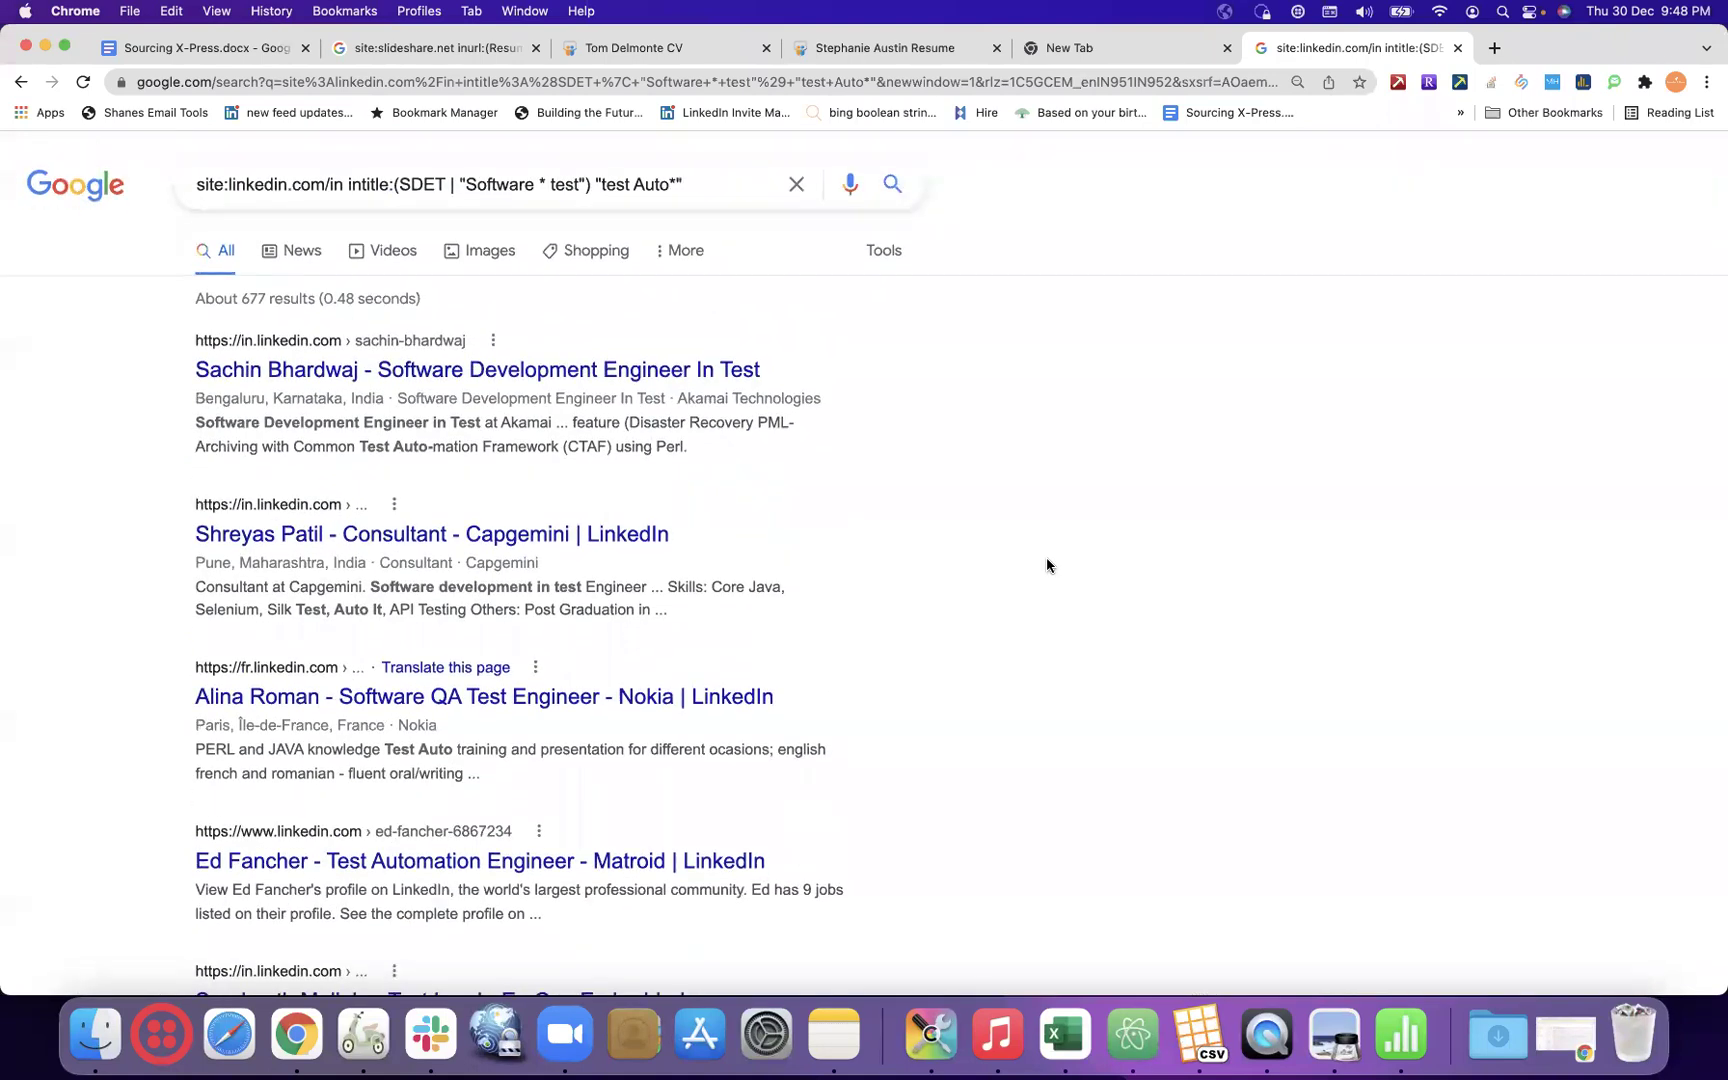
- Compare the word Auto in the query with the hyphenated Auto-mation match in the first result's snippet
double_click(653, 186)
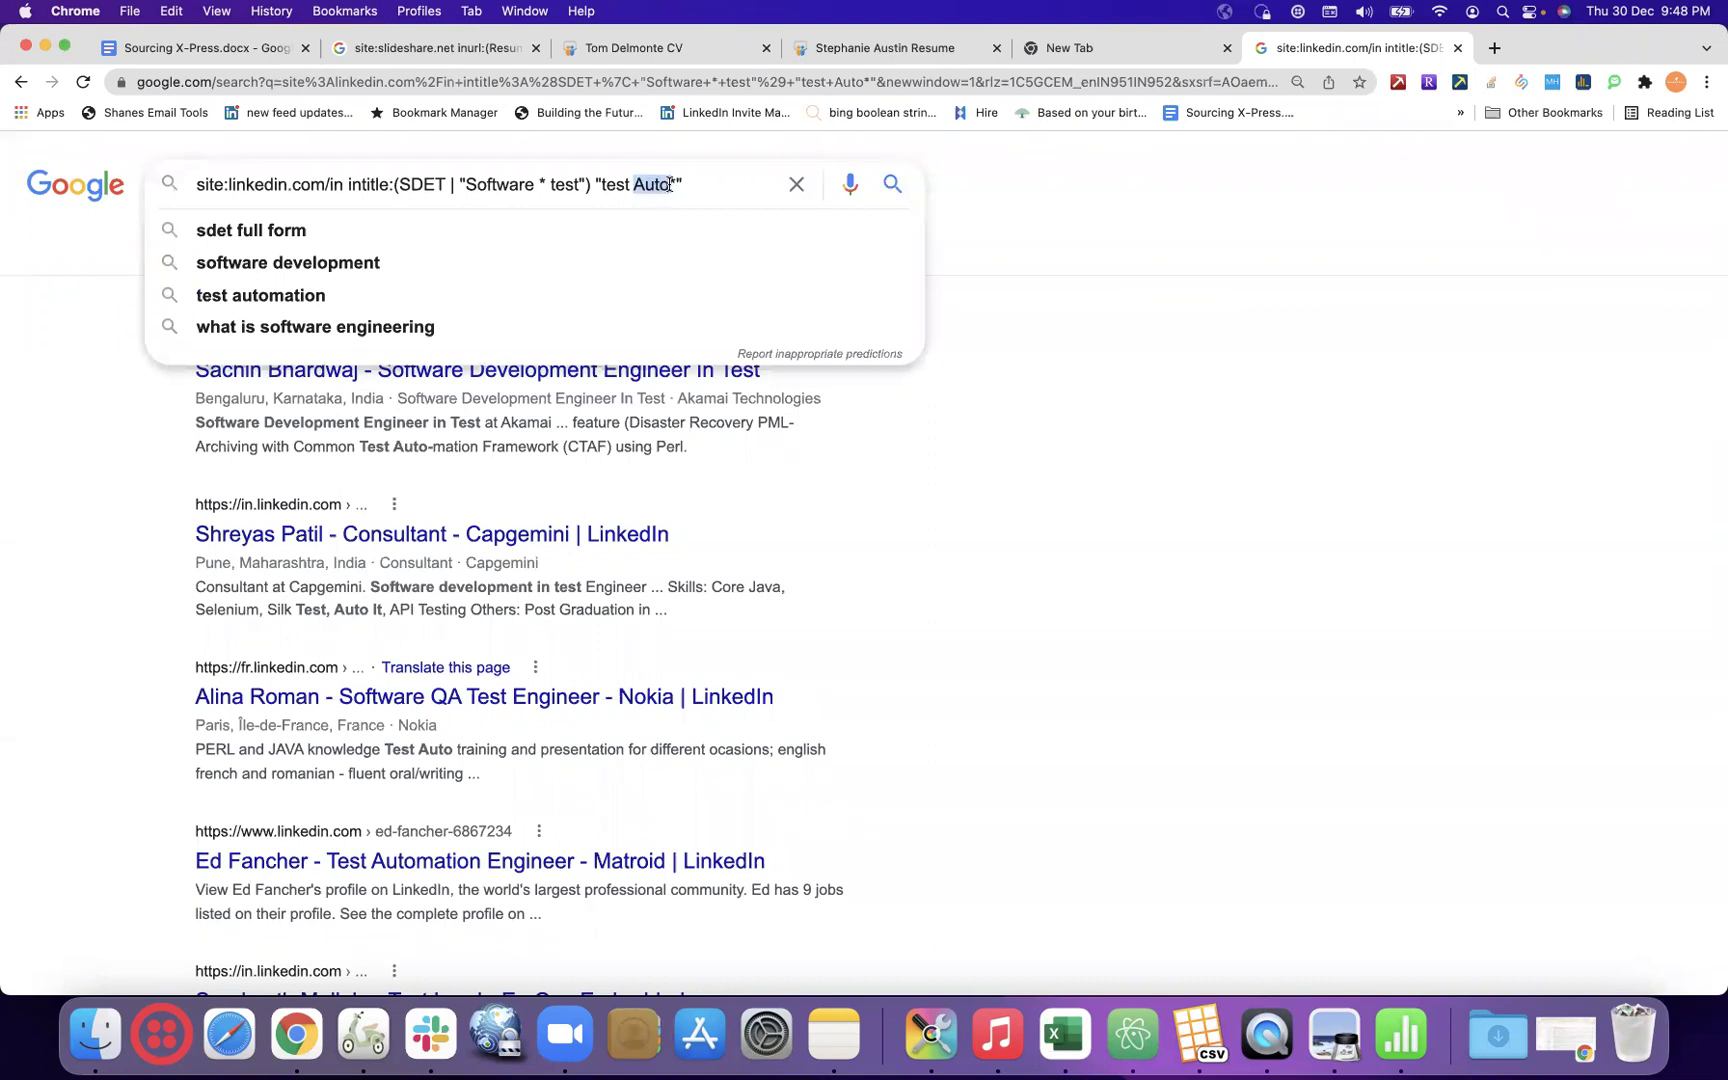
left_click(981, 583)
double_click(416, 448)
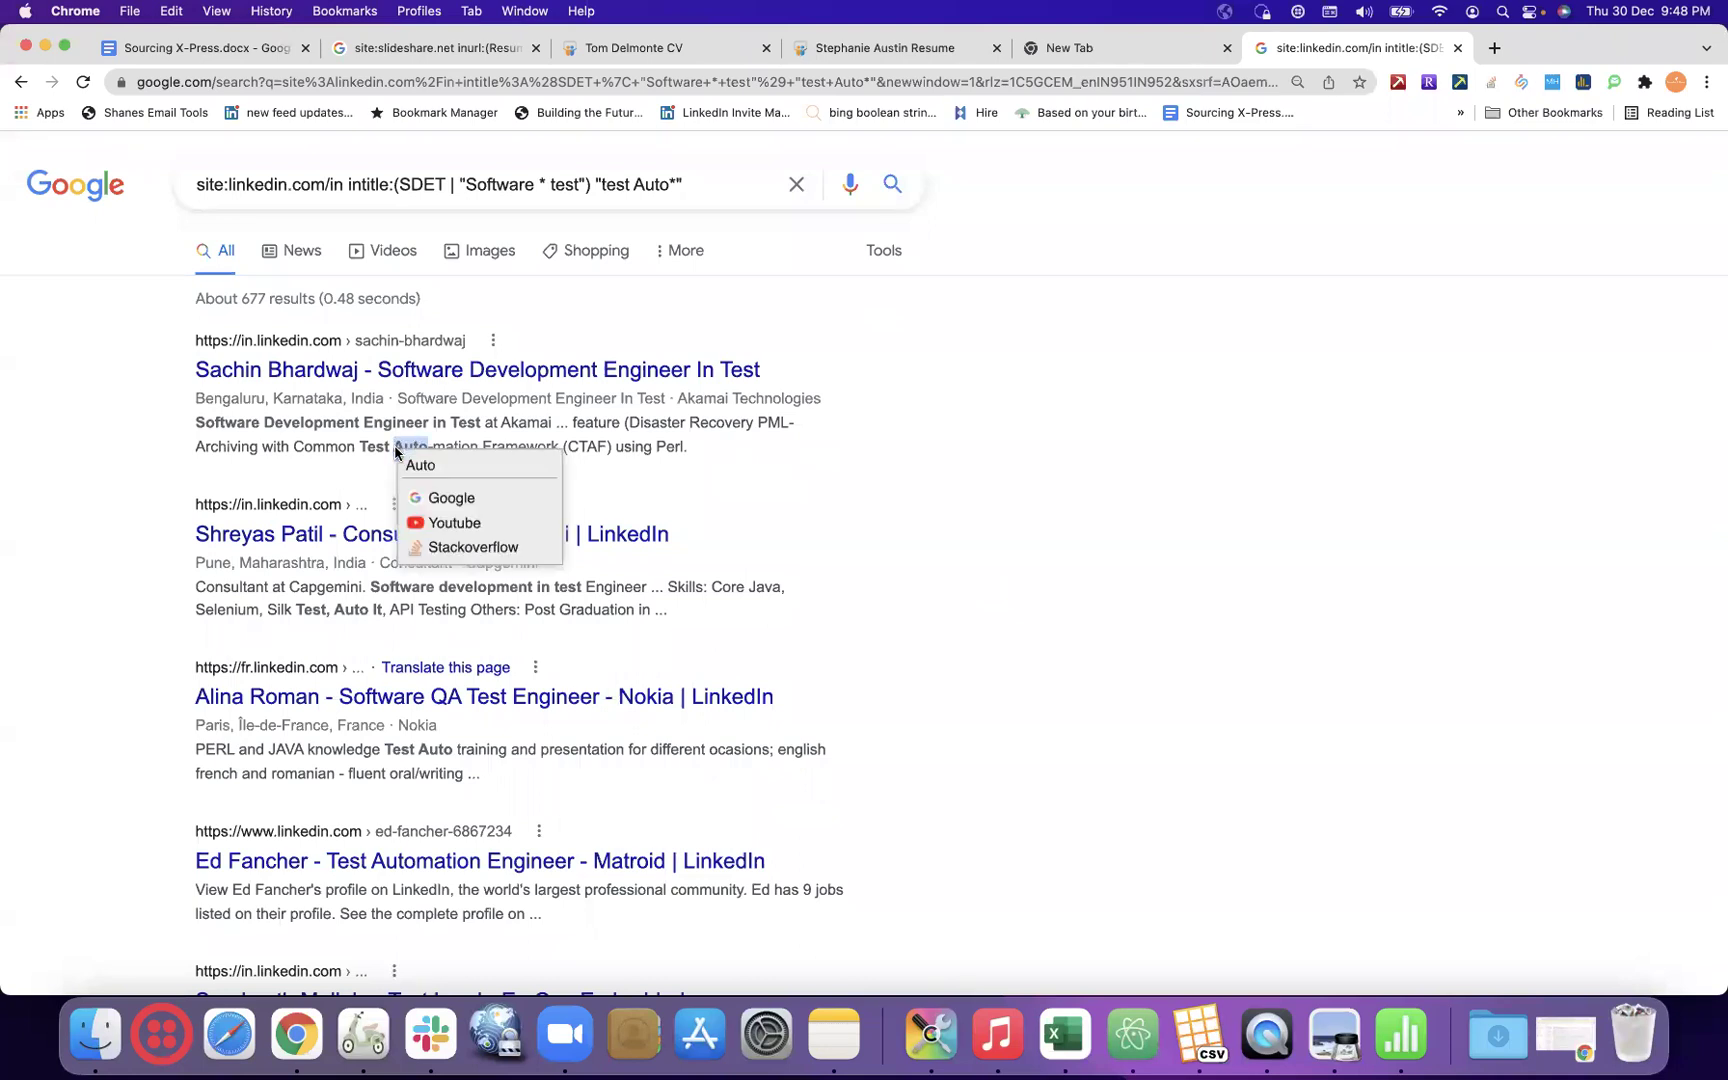
left_click(468, 443)
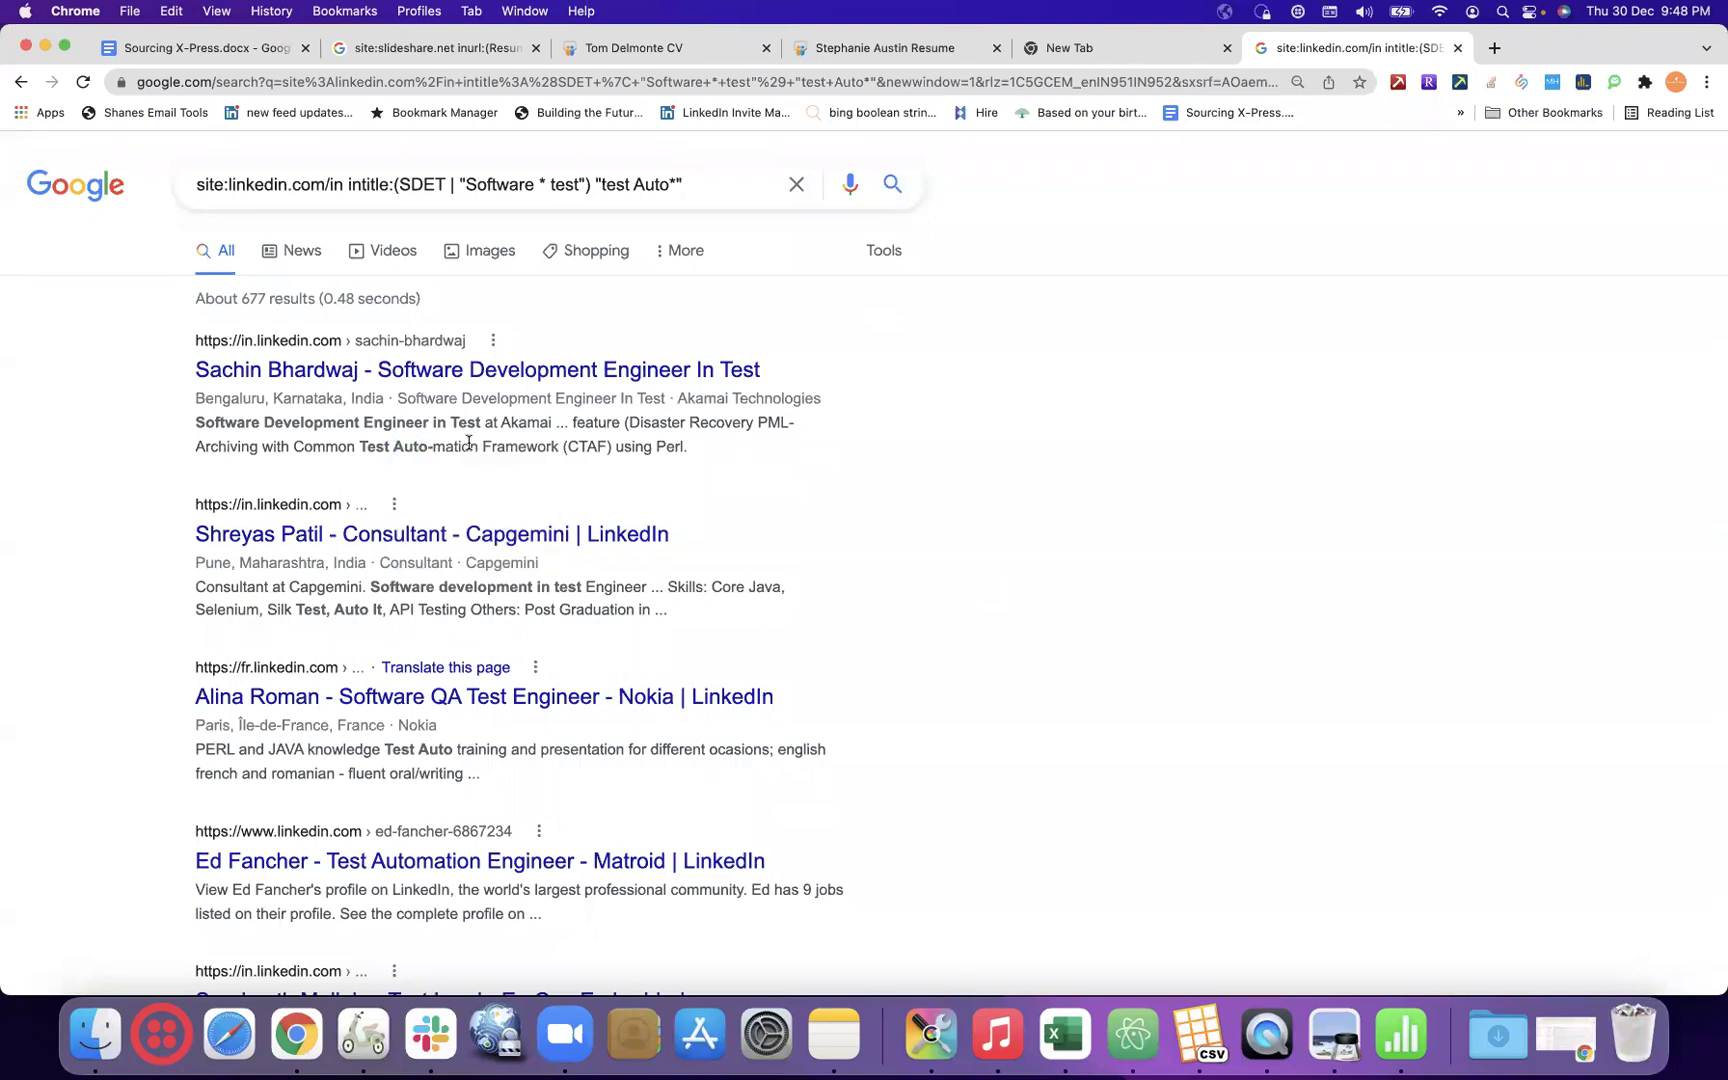
double_click(650, 184)
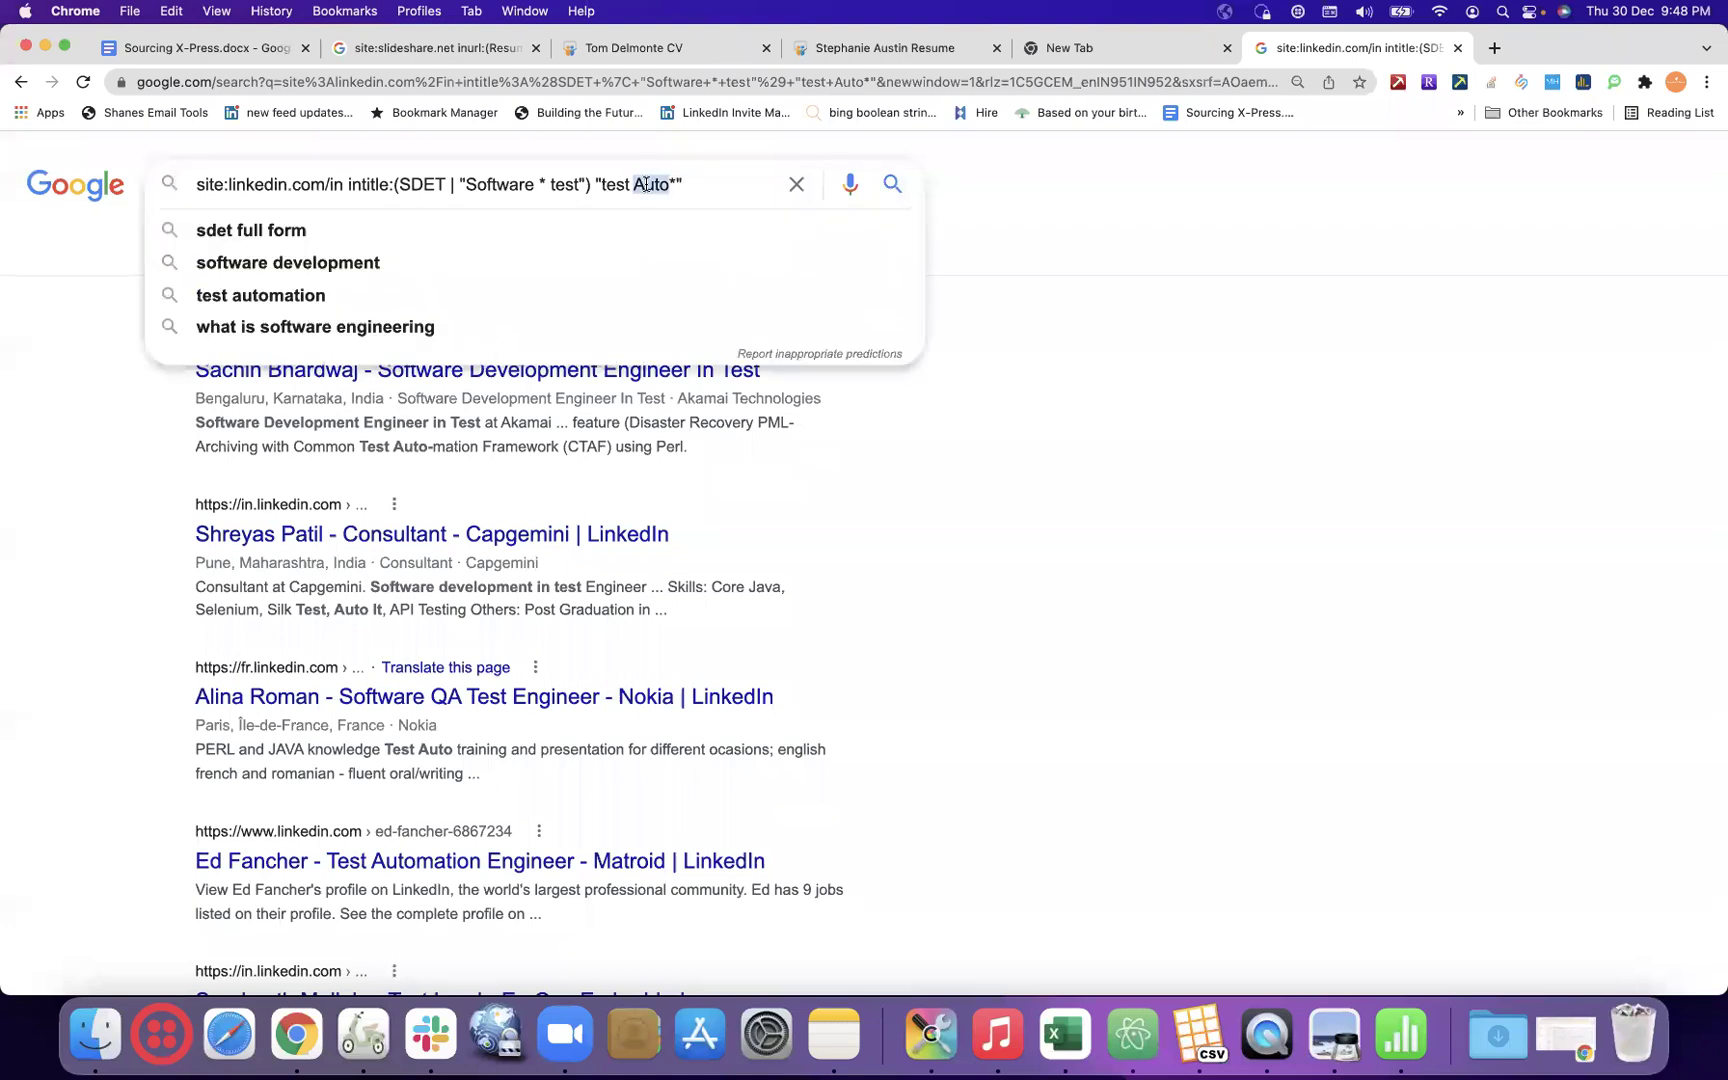
left_click(971, 536)
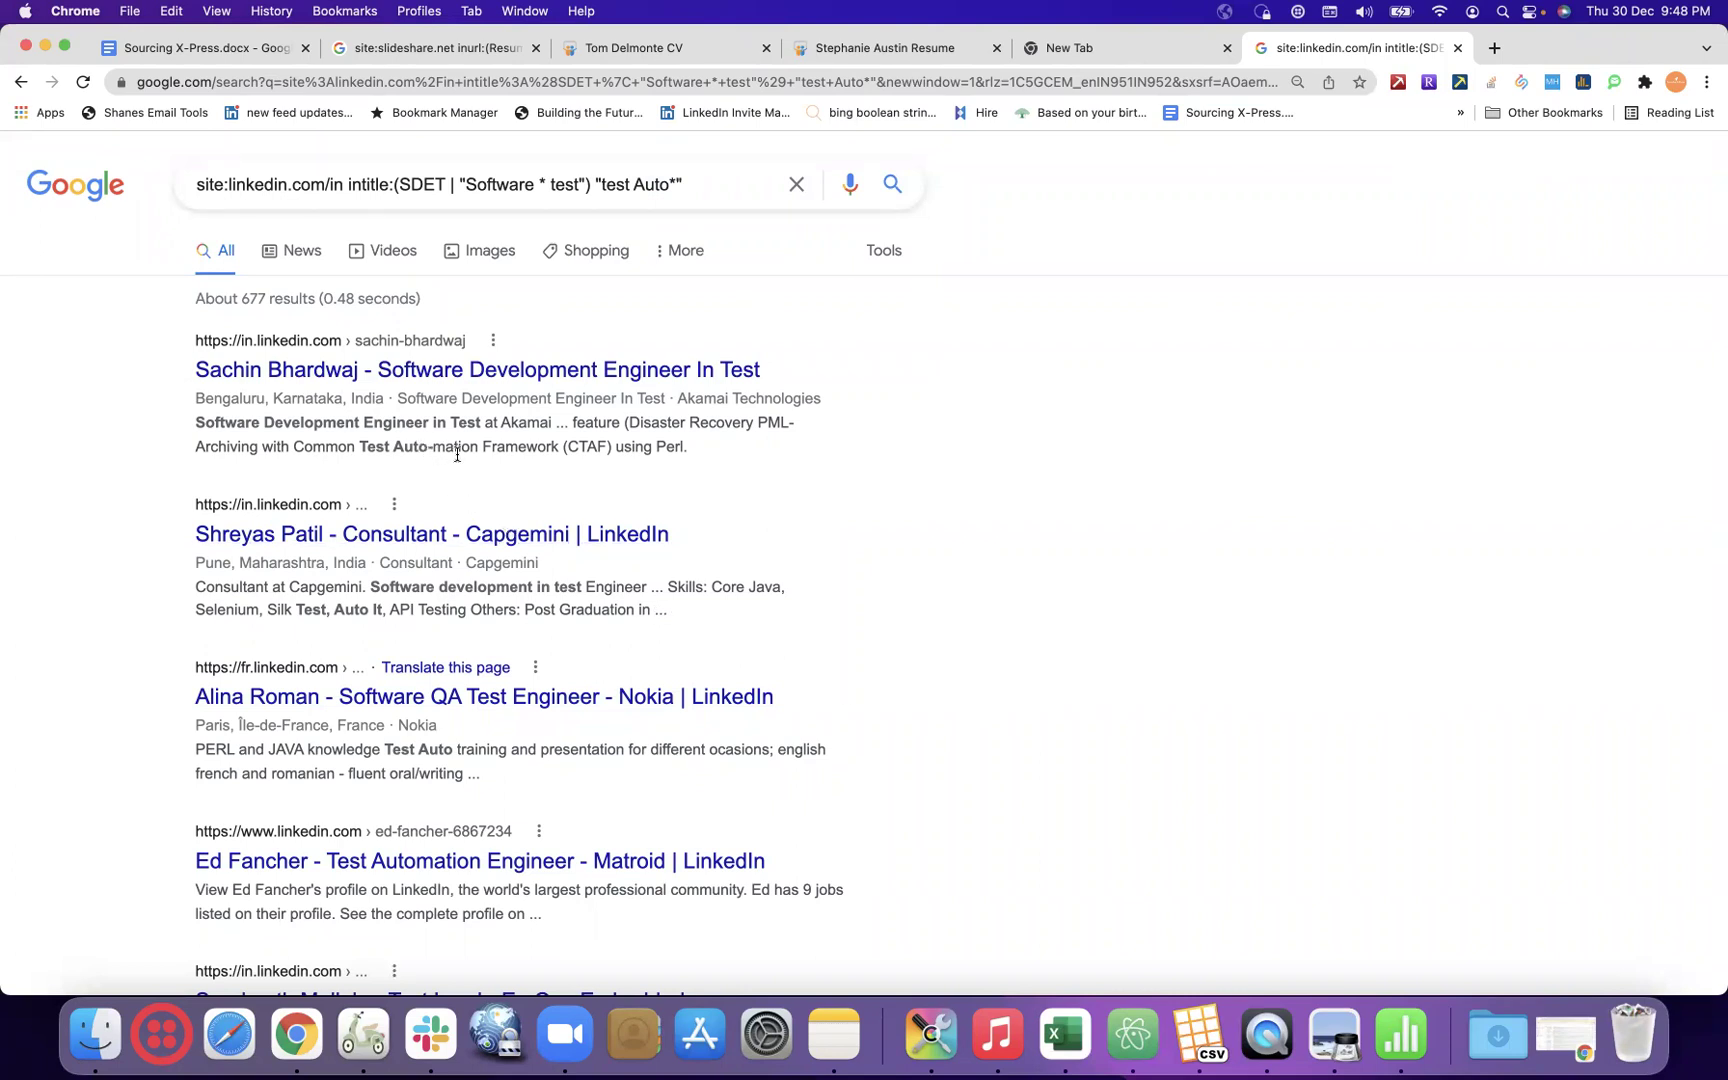
- Check the remaining results for words following test auto, such as auto-focus, Auto Calibration and auto tools
scroll(903, 490, "down", 4)
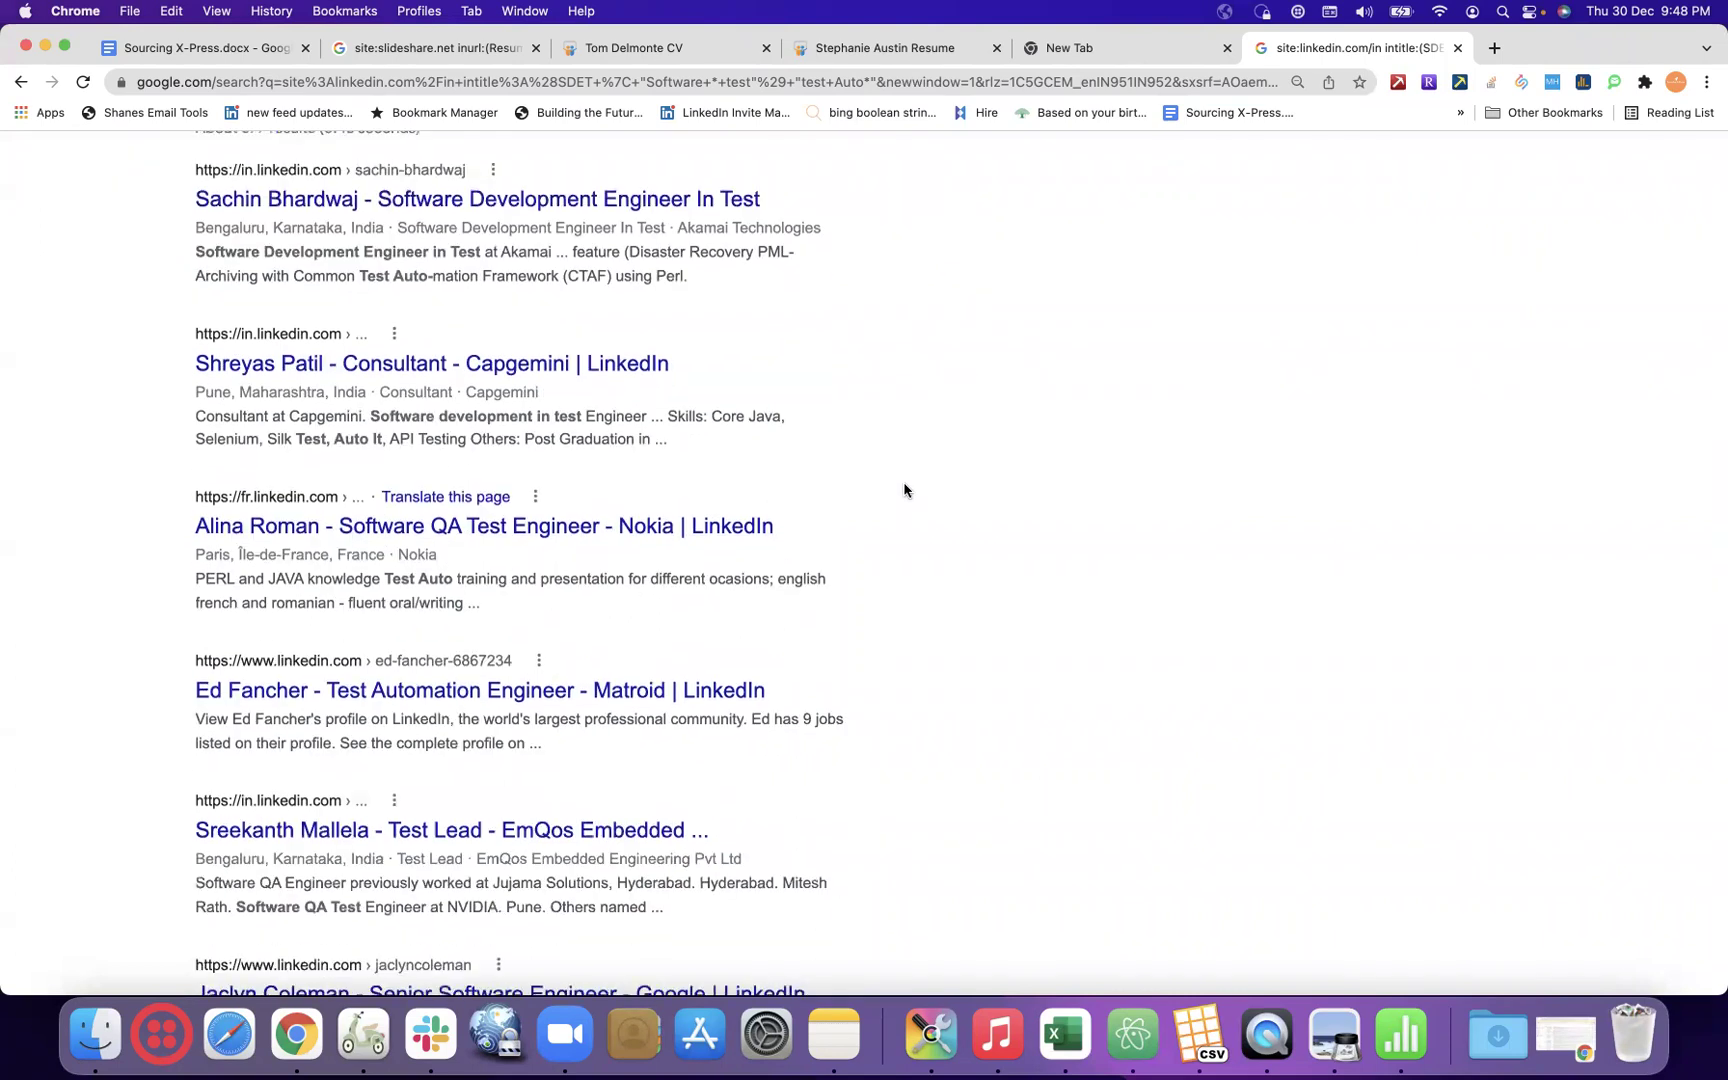
scroll(903, 490, "down", 2)
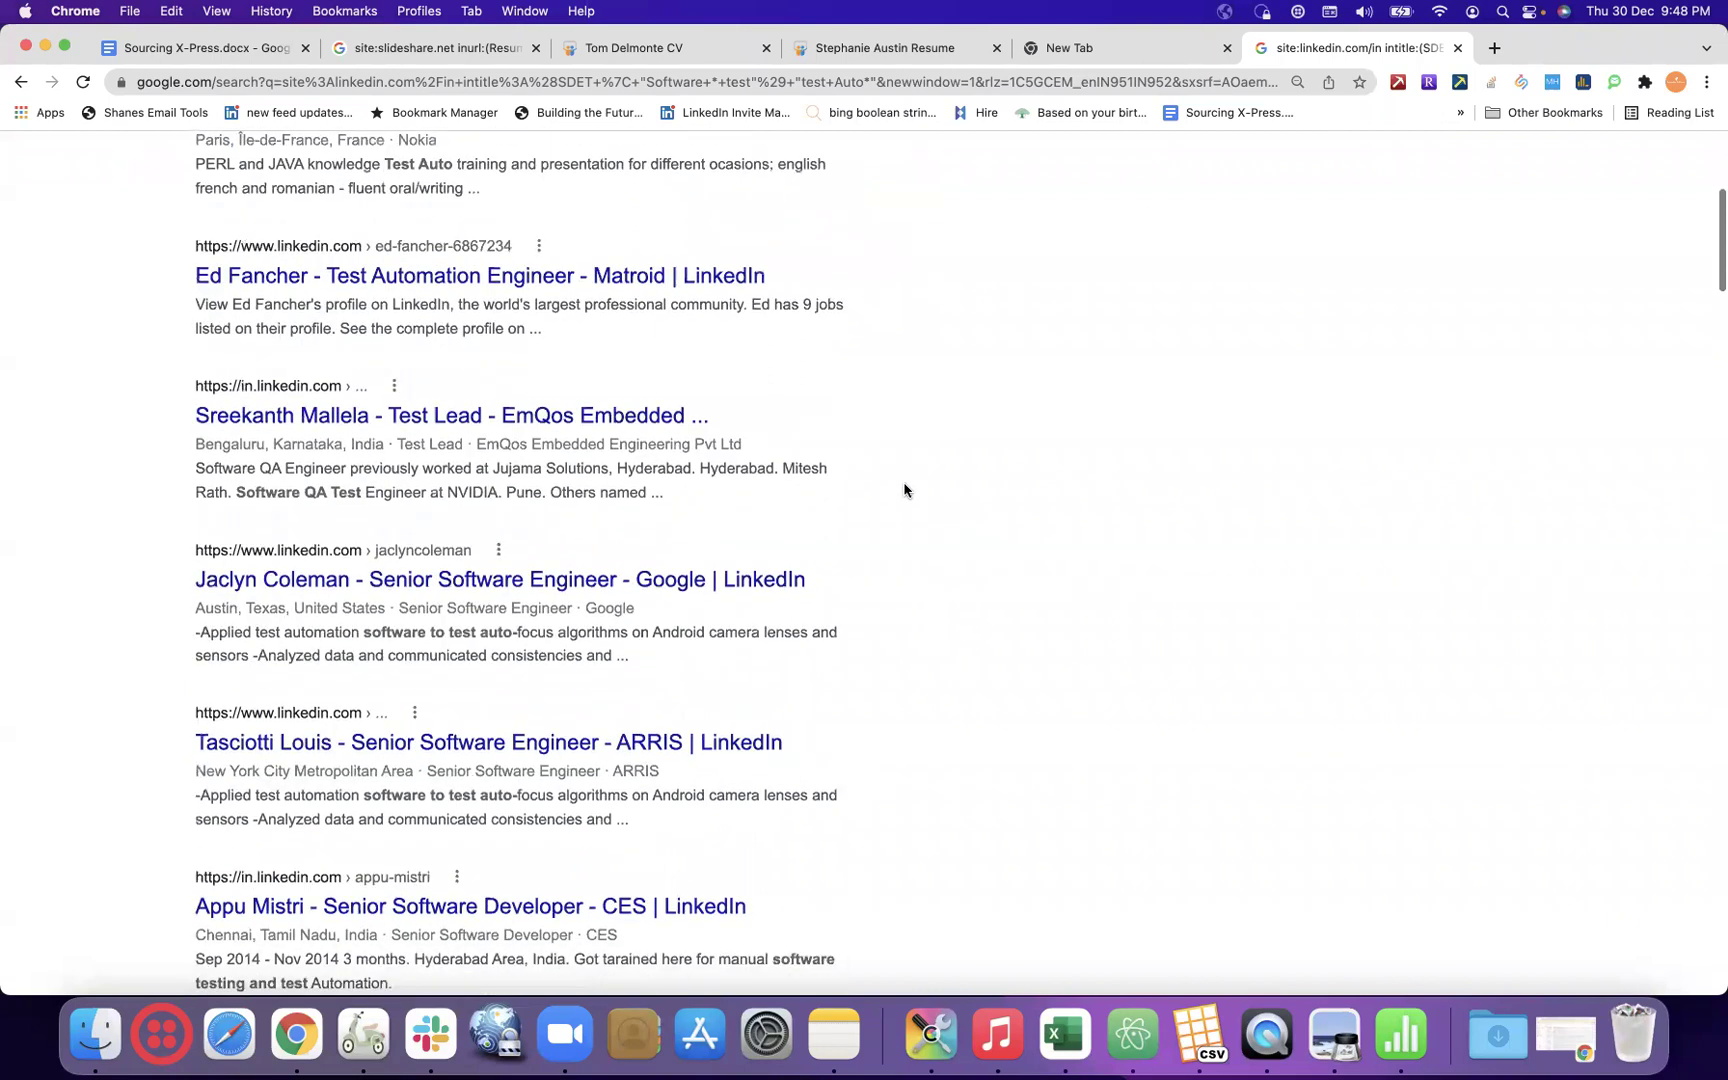
double_click(540, 630)
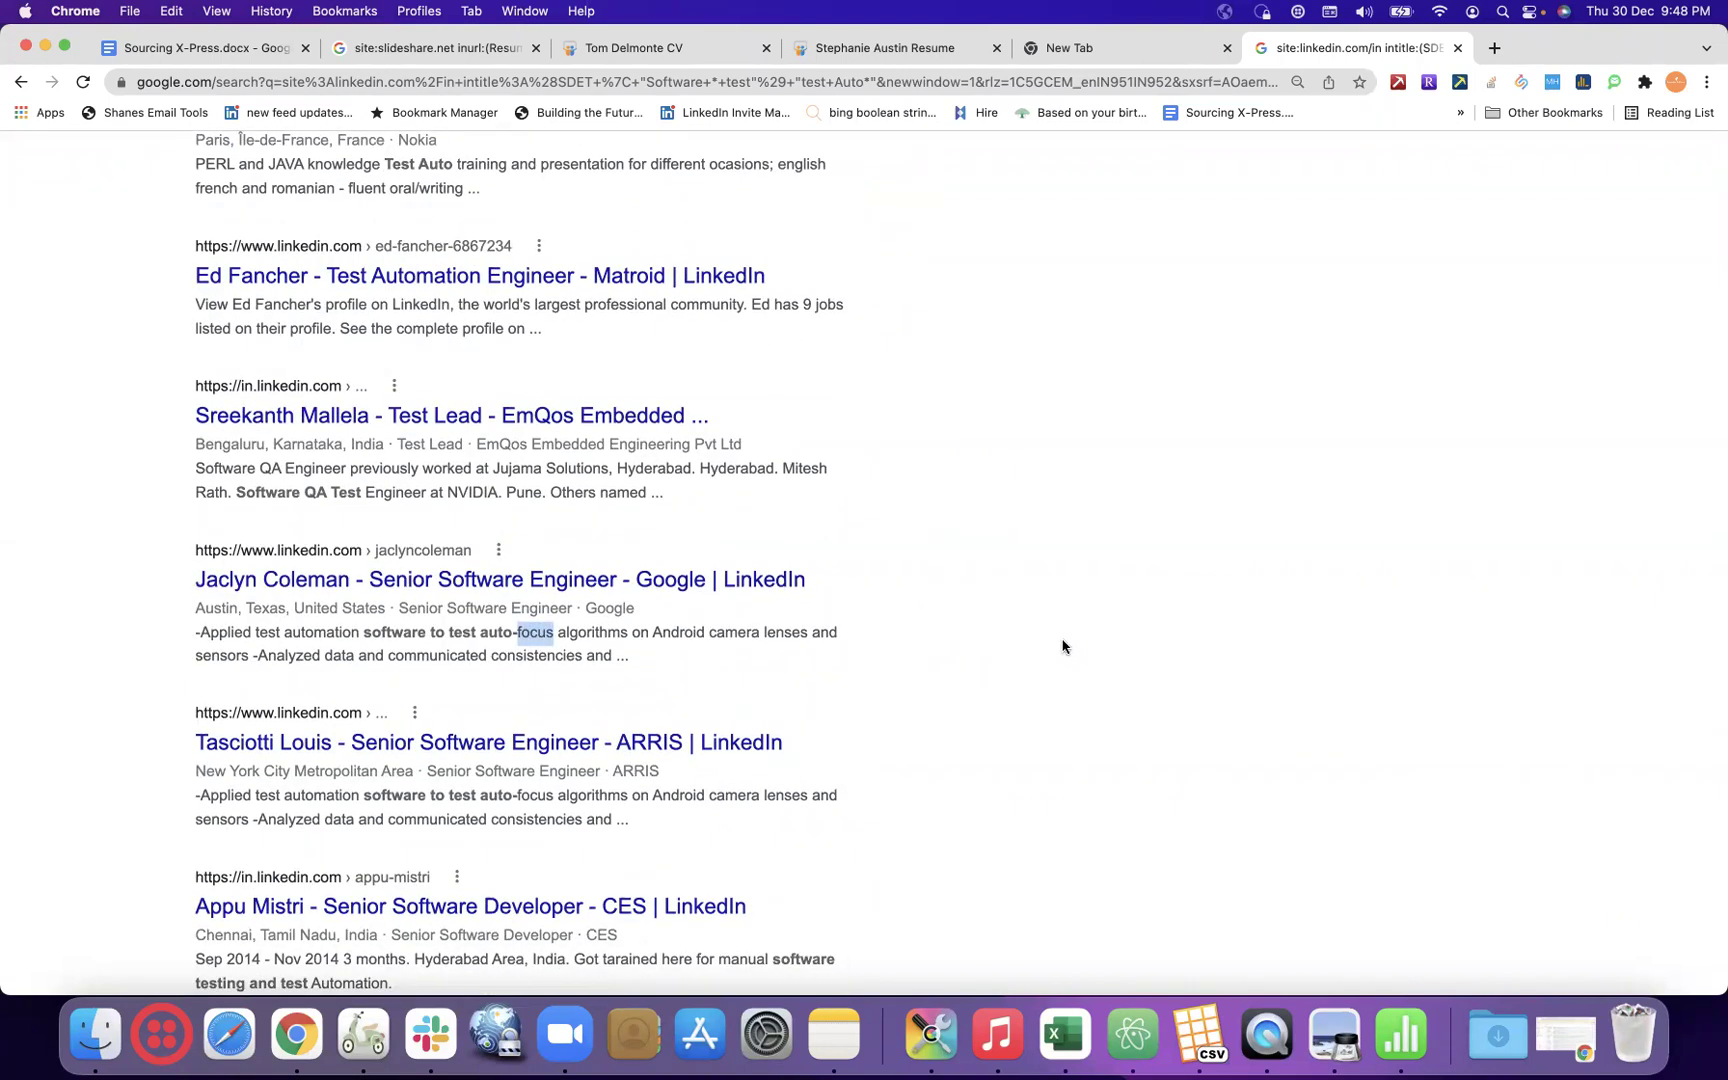
scroll(1063, 646, "down", 5)
scroll(1063, 646, "down", 2)
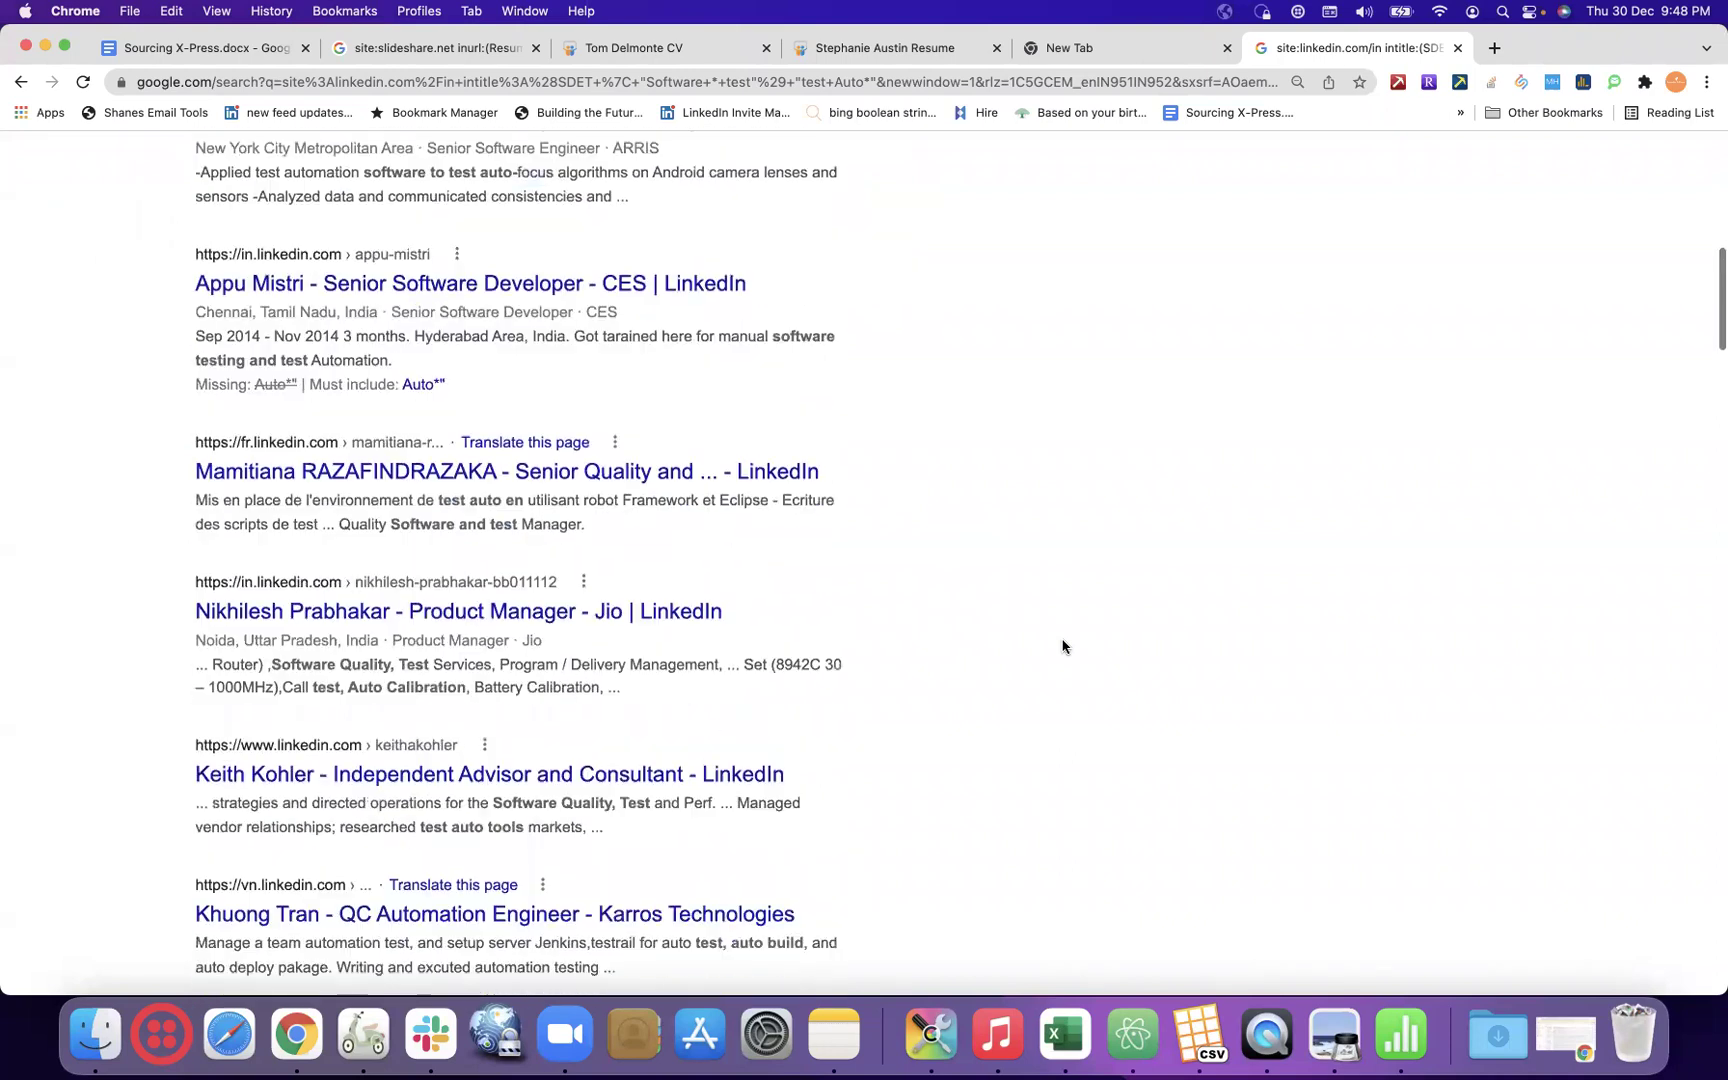
scroll(1063, 646, "down", 2)
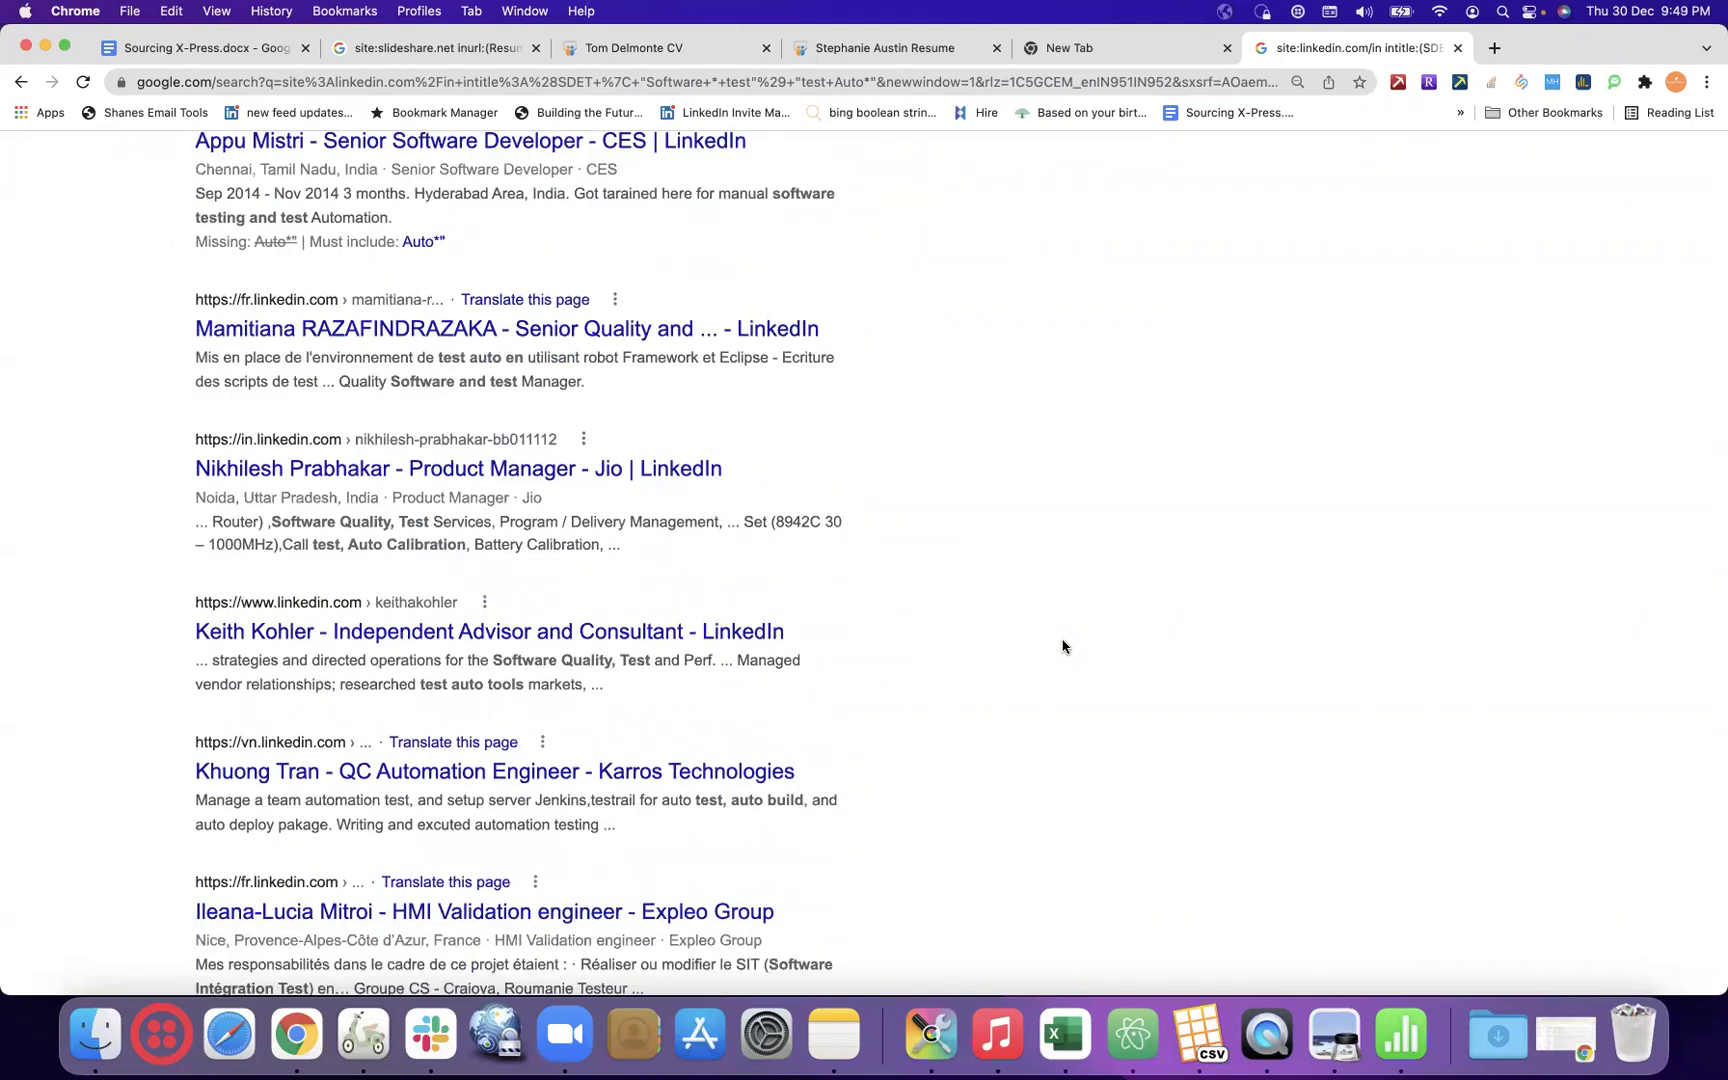
scroll(1063, 646, "down", 2)
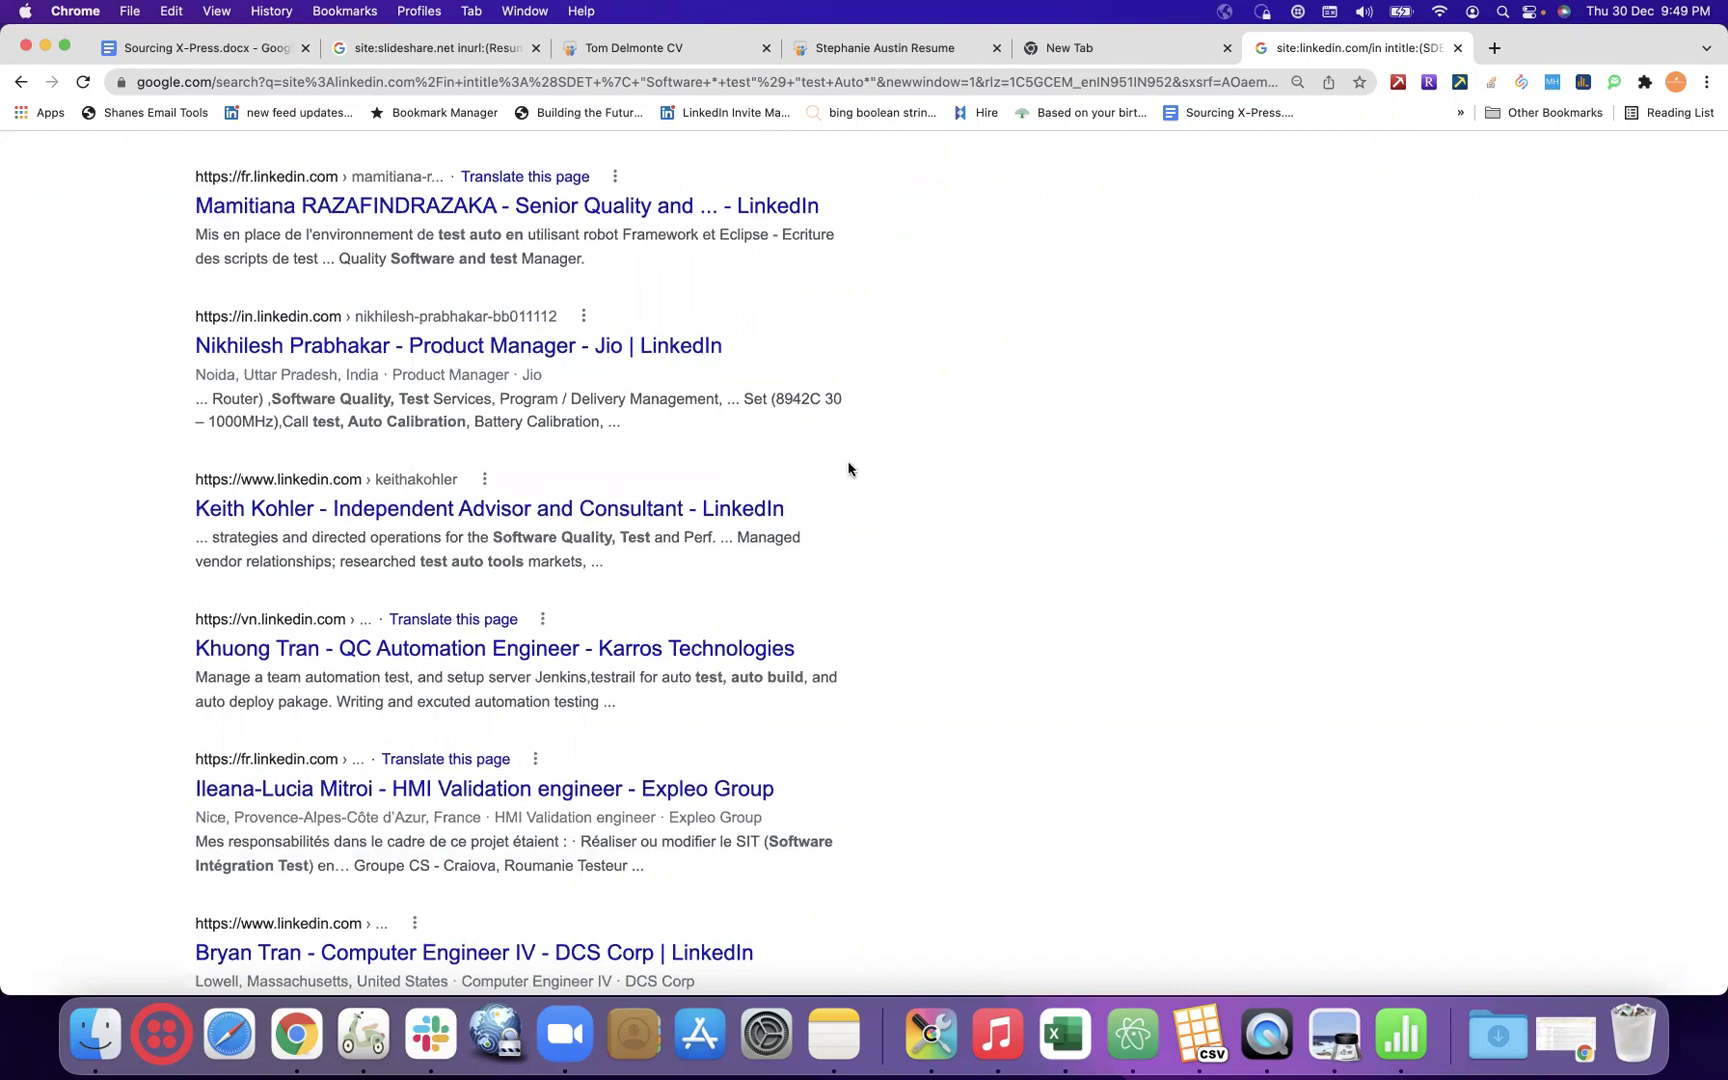
scroll(848, 470, "up", 7)
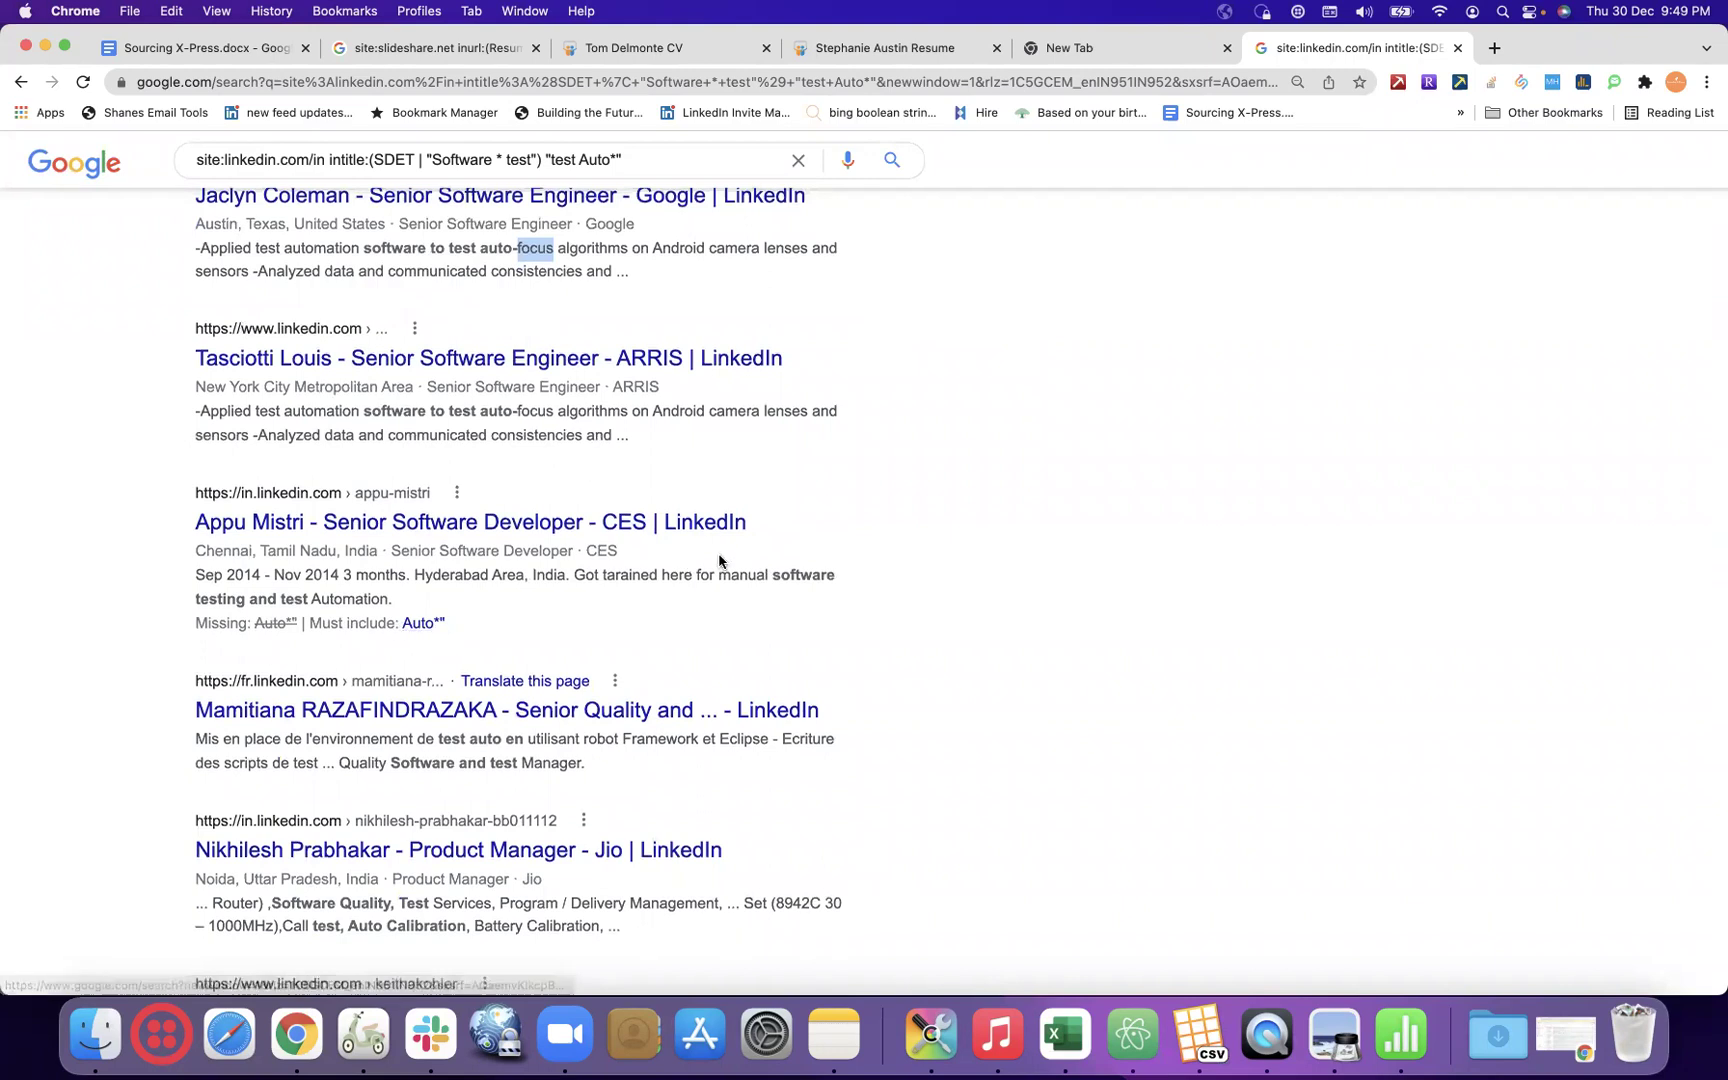
scroll(700, 450, "up", 10)
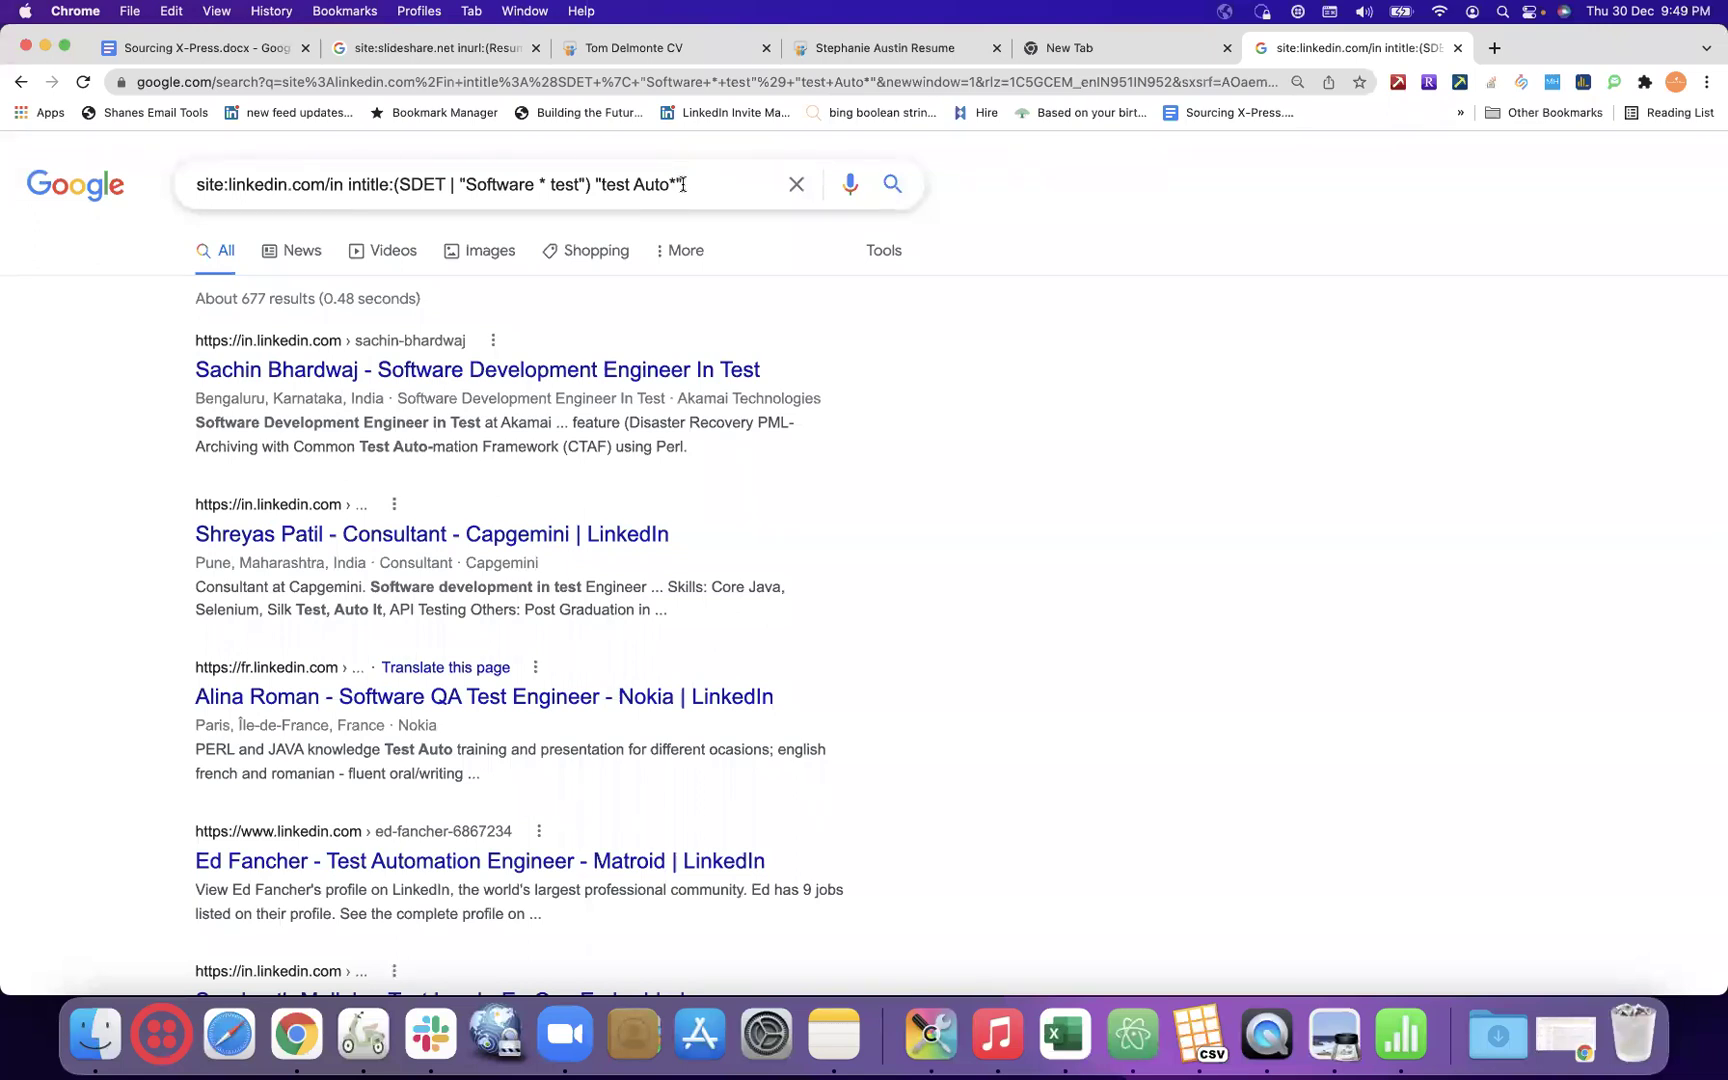
- Insert a space before the asterisk so the quoted phrase is "test Auto *", and run the search
left_click(670, 184)
key("Return")
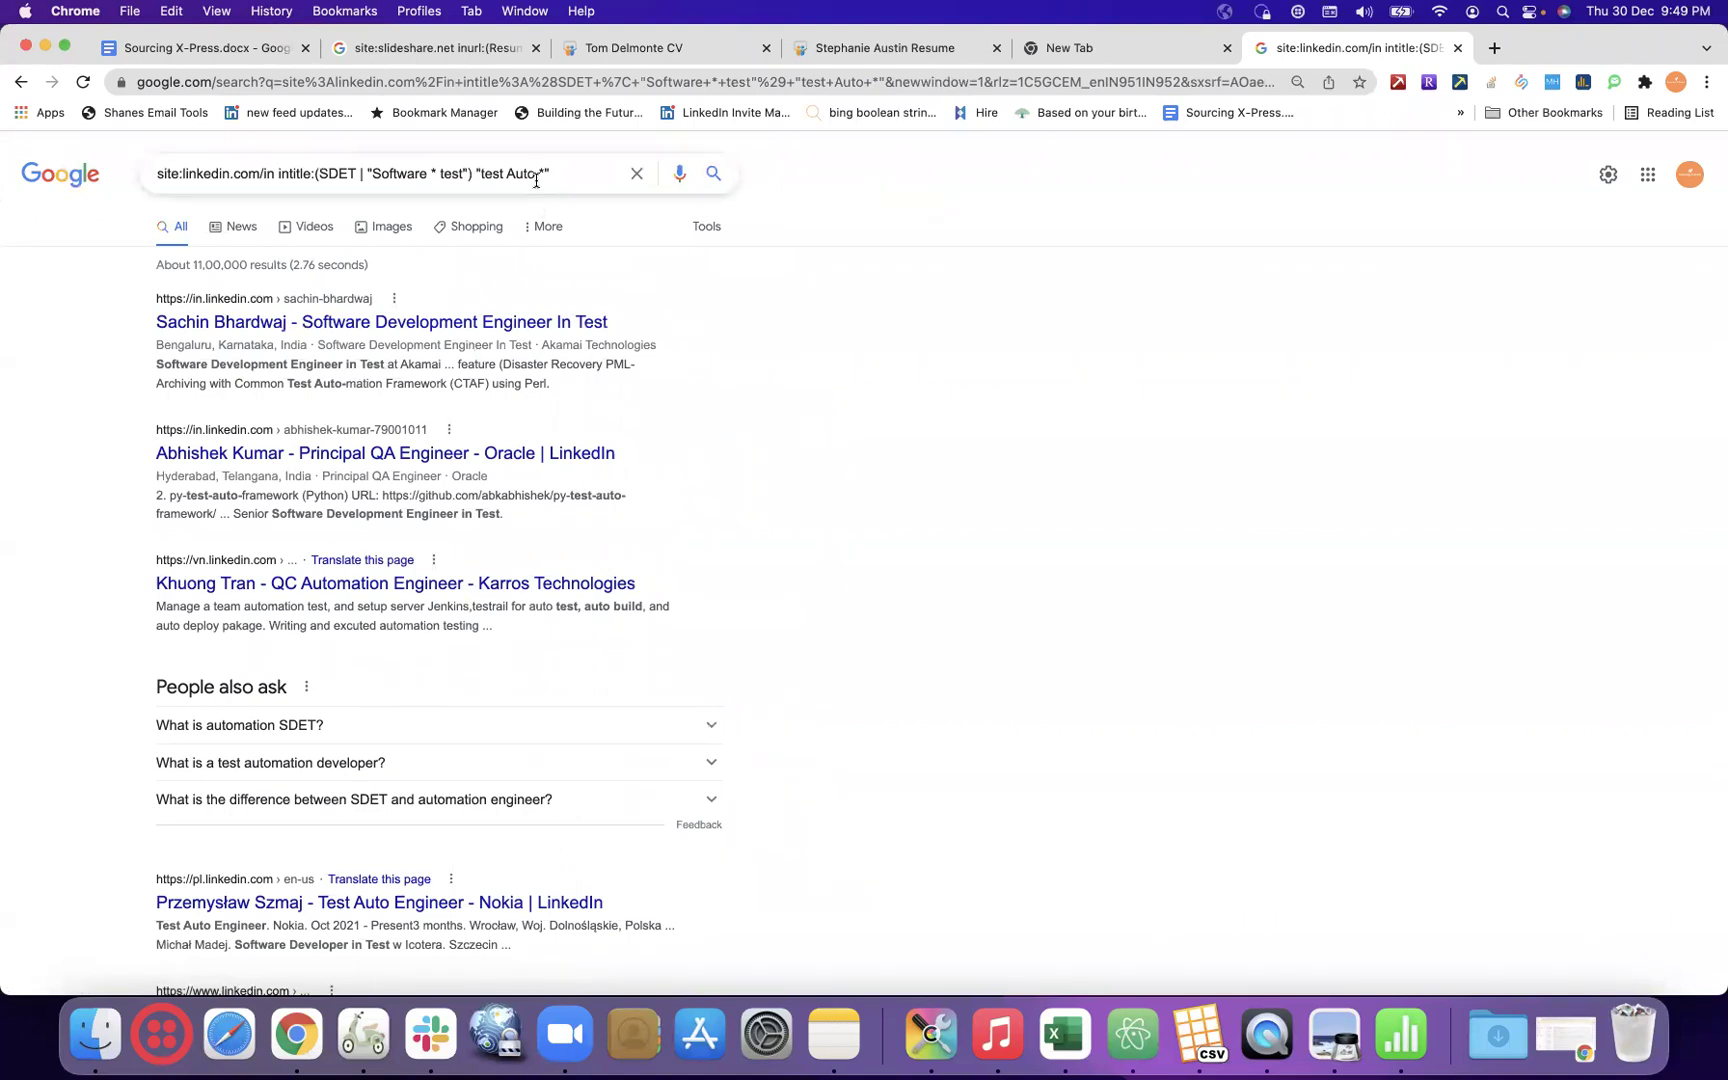
- Compare the words that follow test auto in the snippets of the first three results
double_click(629, 609)
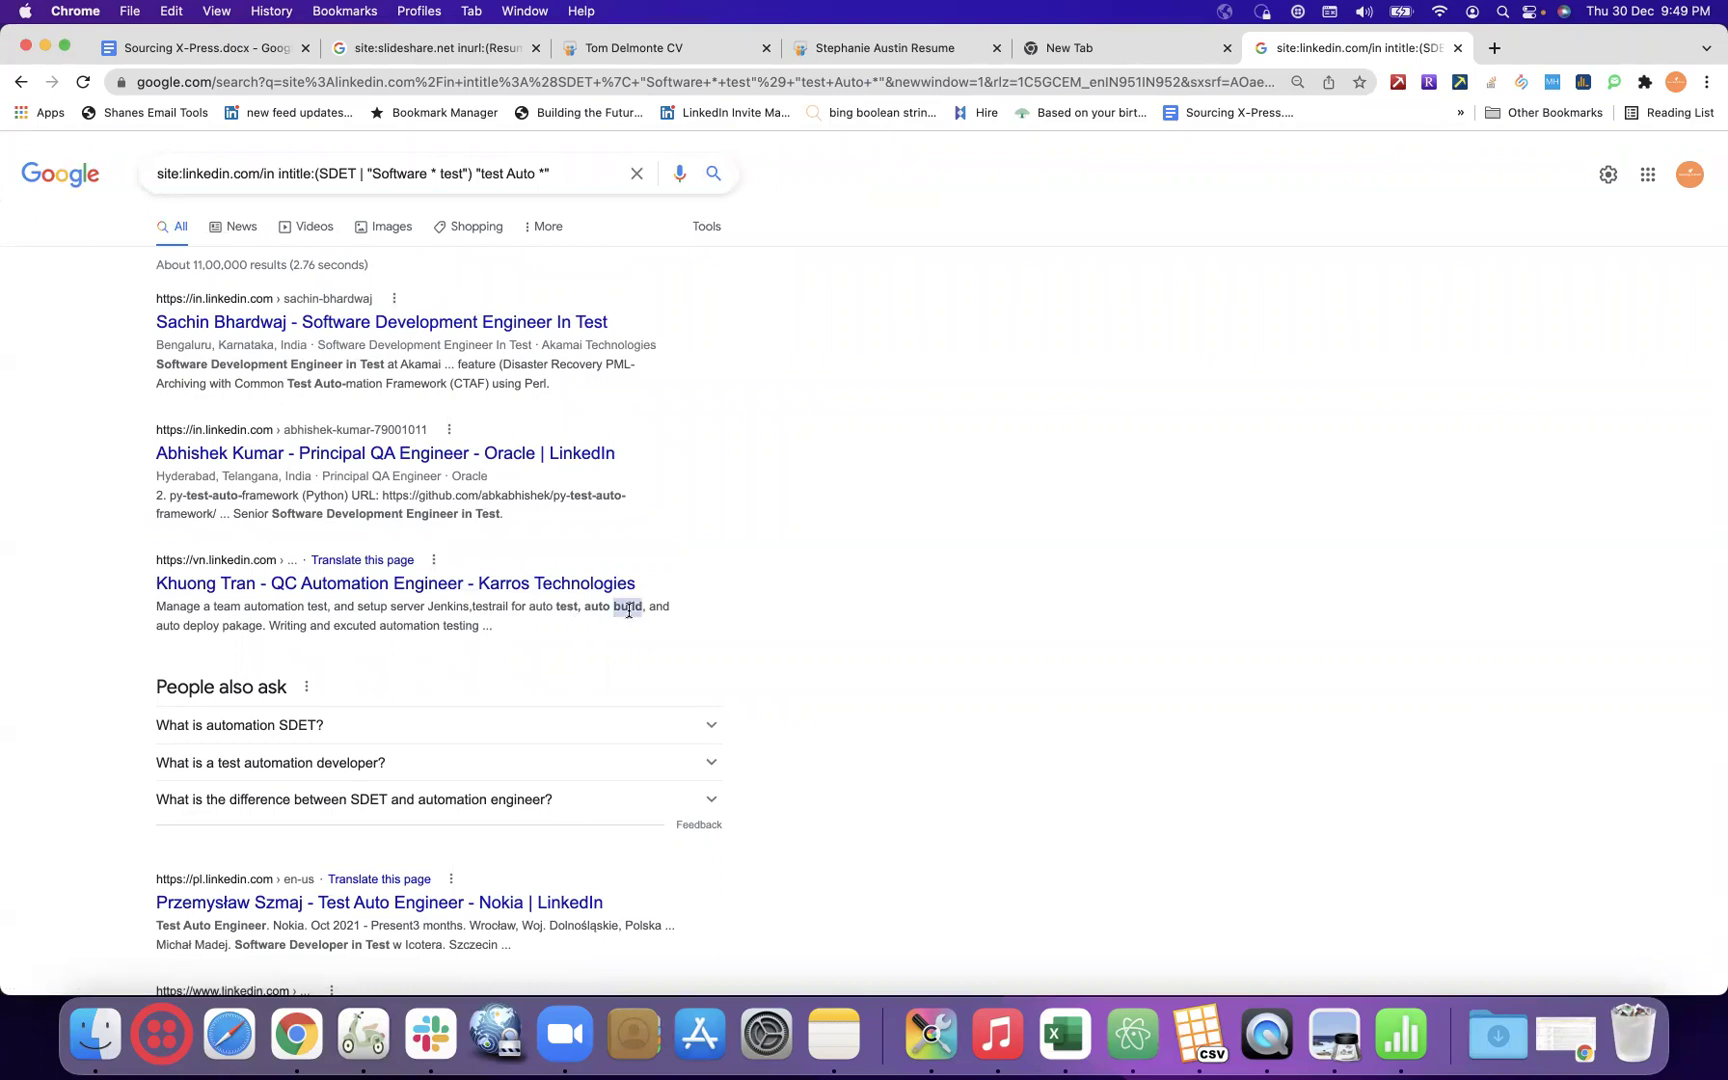
double_click(270, 495)
left_click(365, 383)
double_click(365, 383)
- Examine the remaining "test Auto *" results for the words that fill the asterisk in each highlighted phrase
scroll(735, 503, "down", 5)
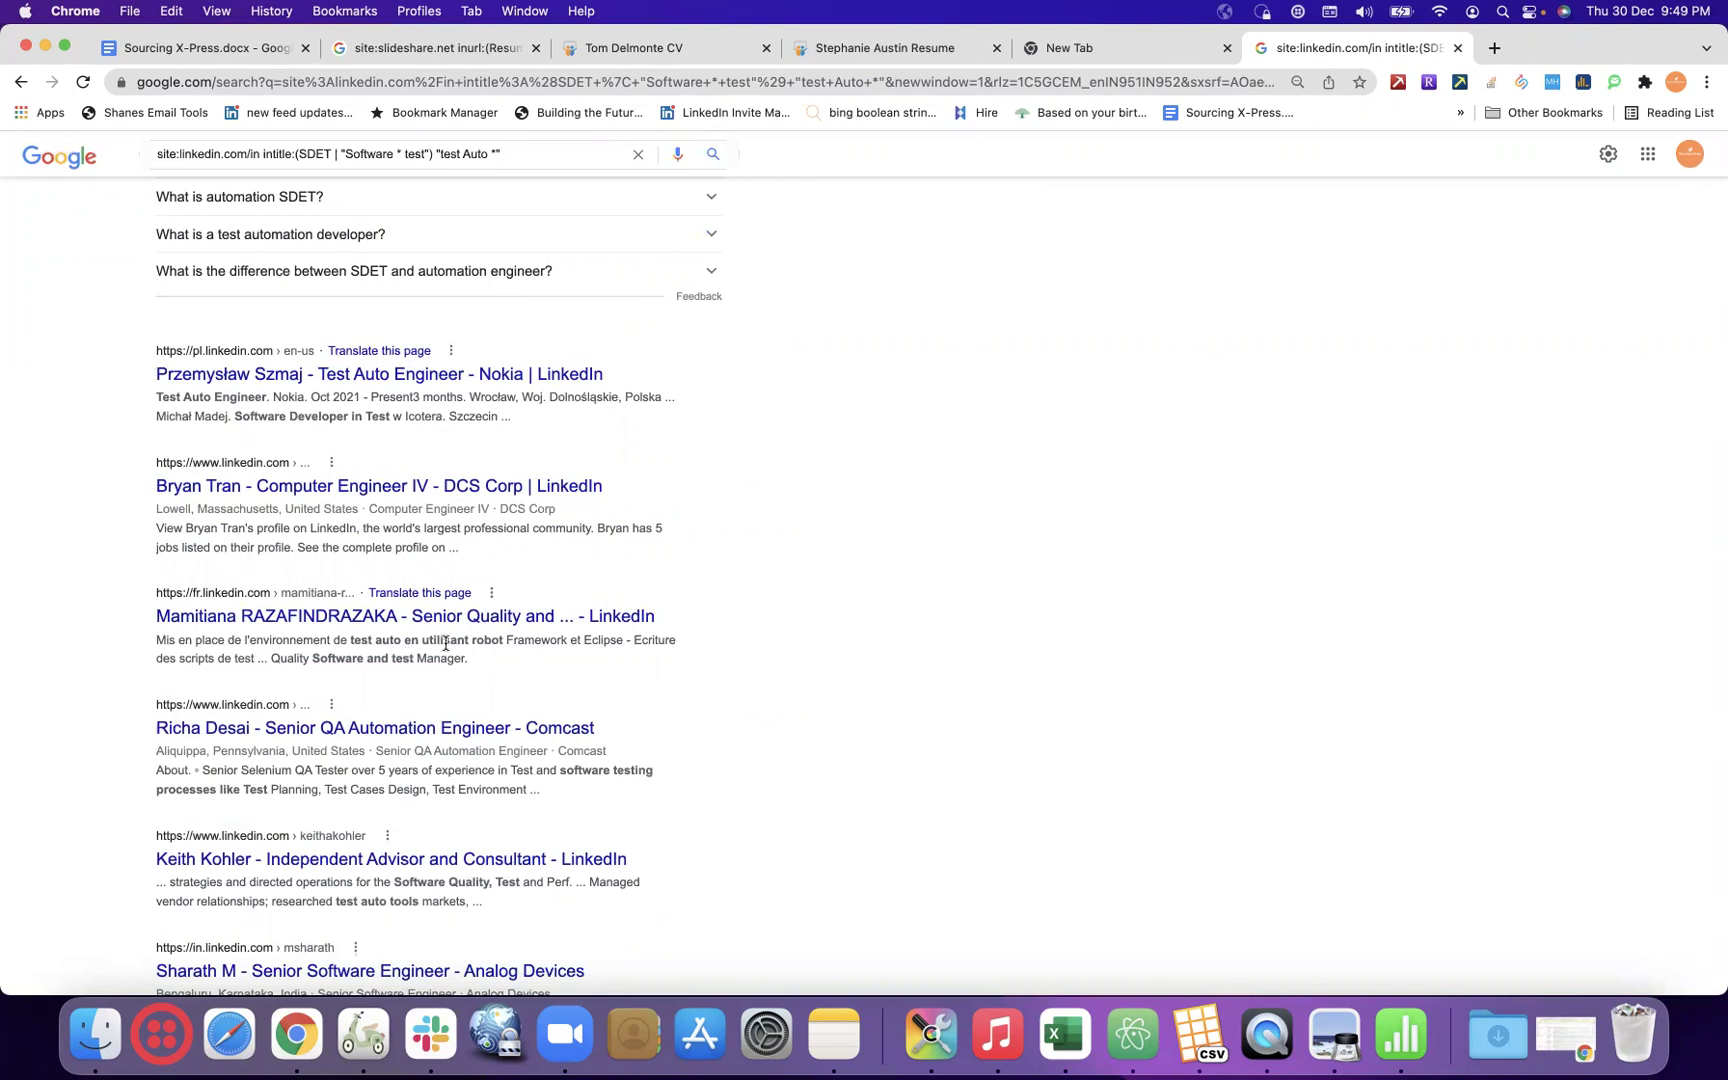
scroll(911, 721, "down", 3)
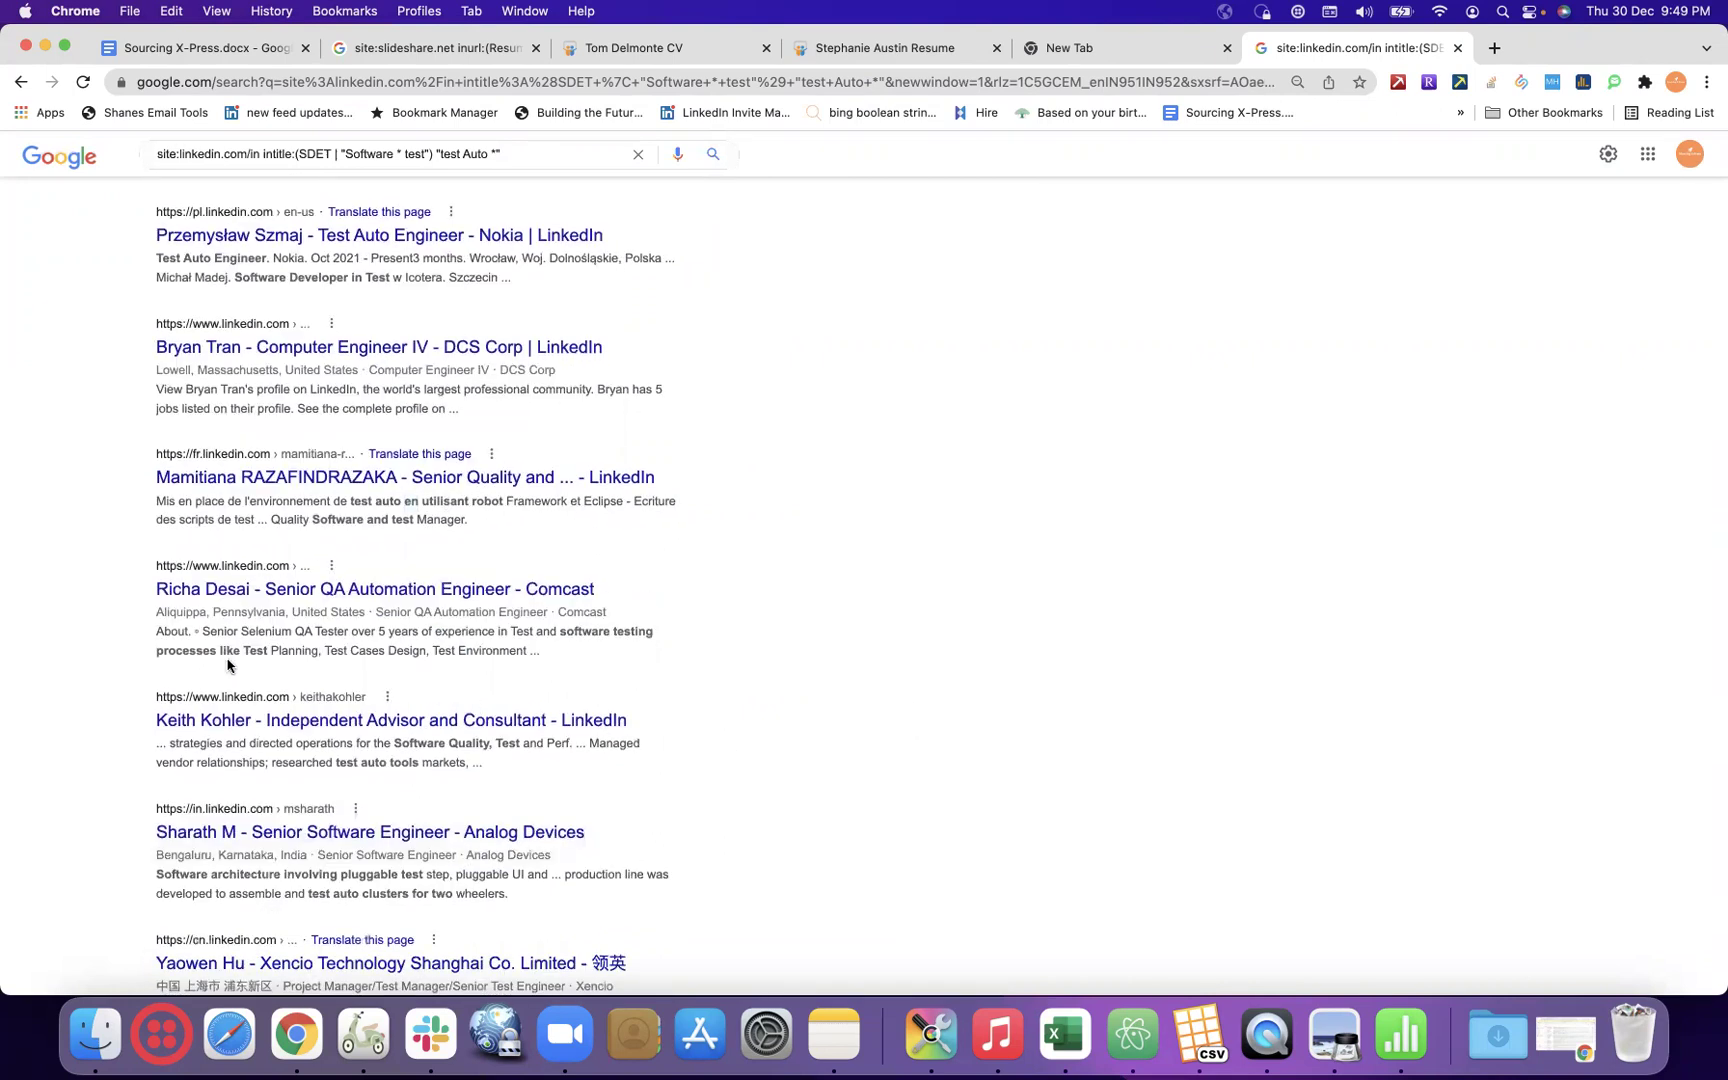
scroll(715, 692, "down", 2)
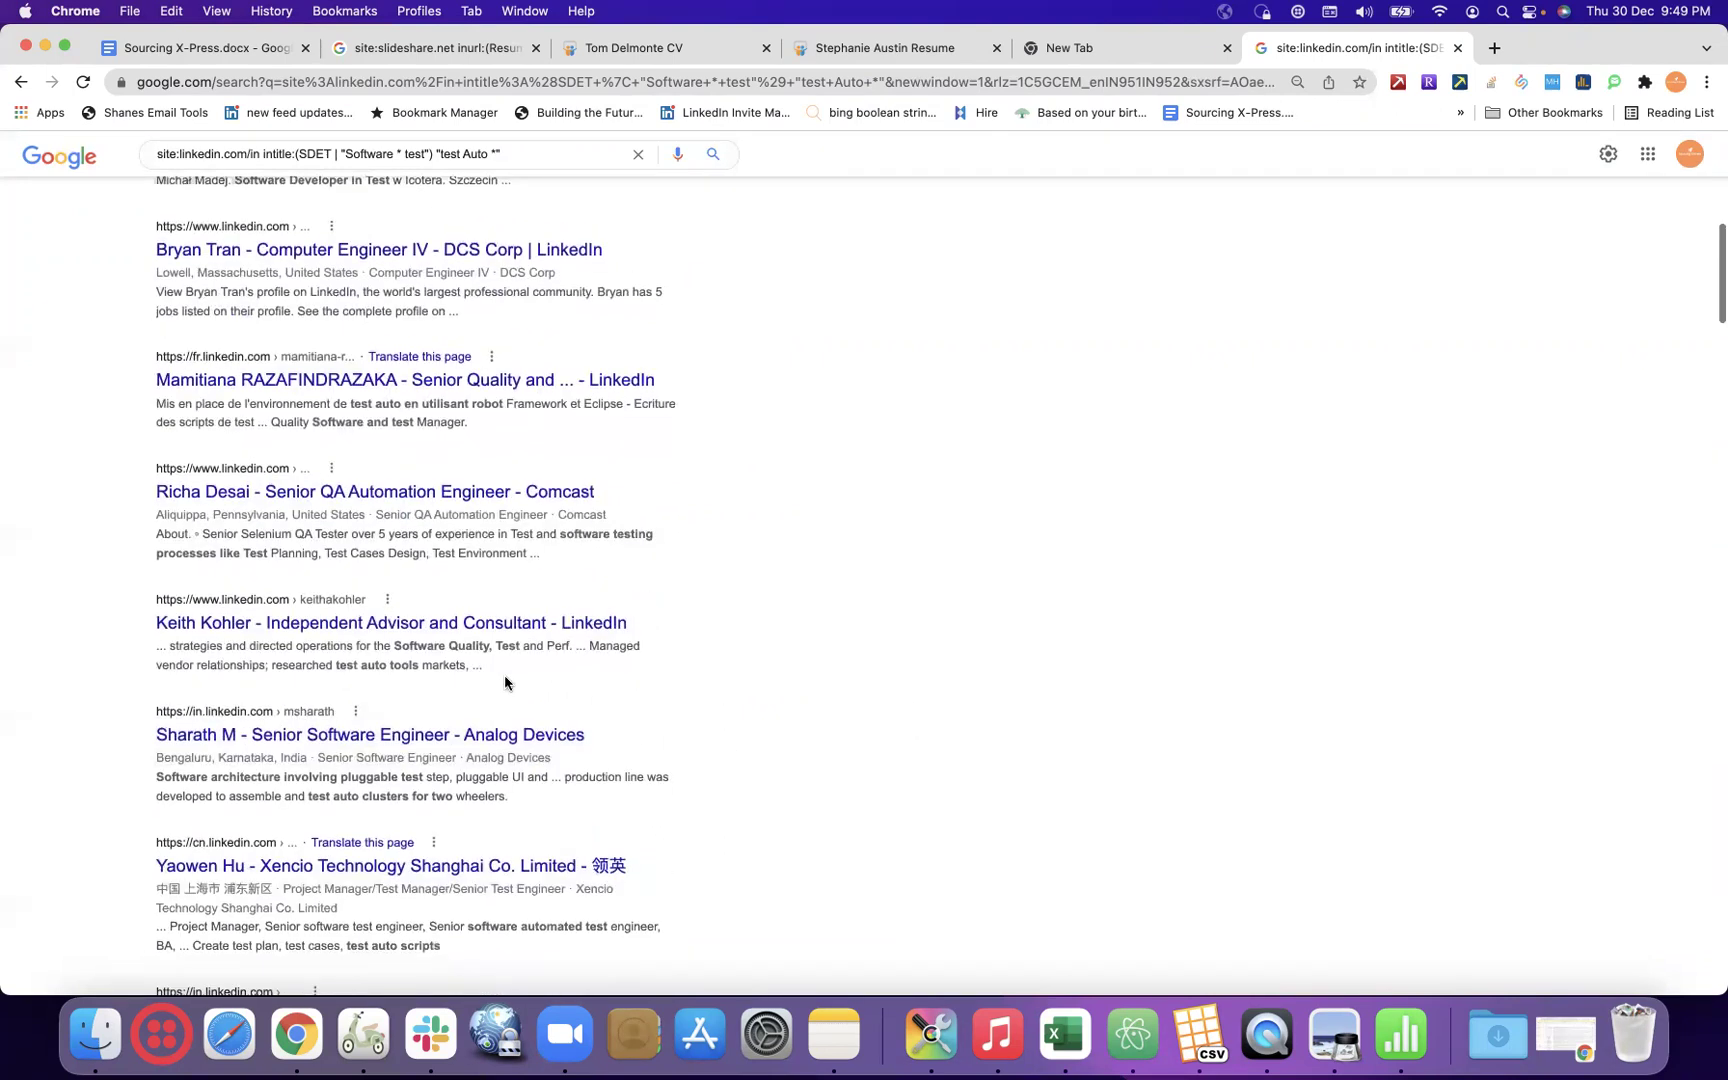
scroll(962, 692, "down", 2)
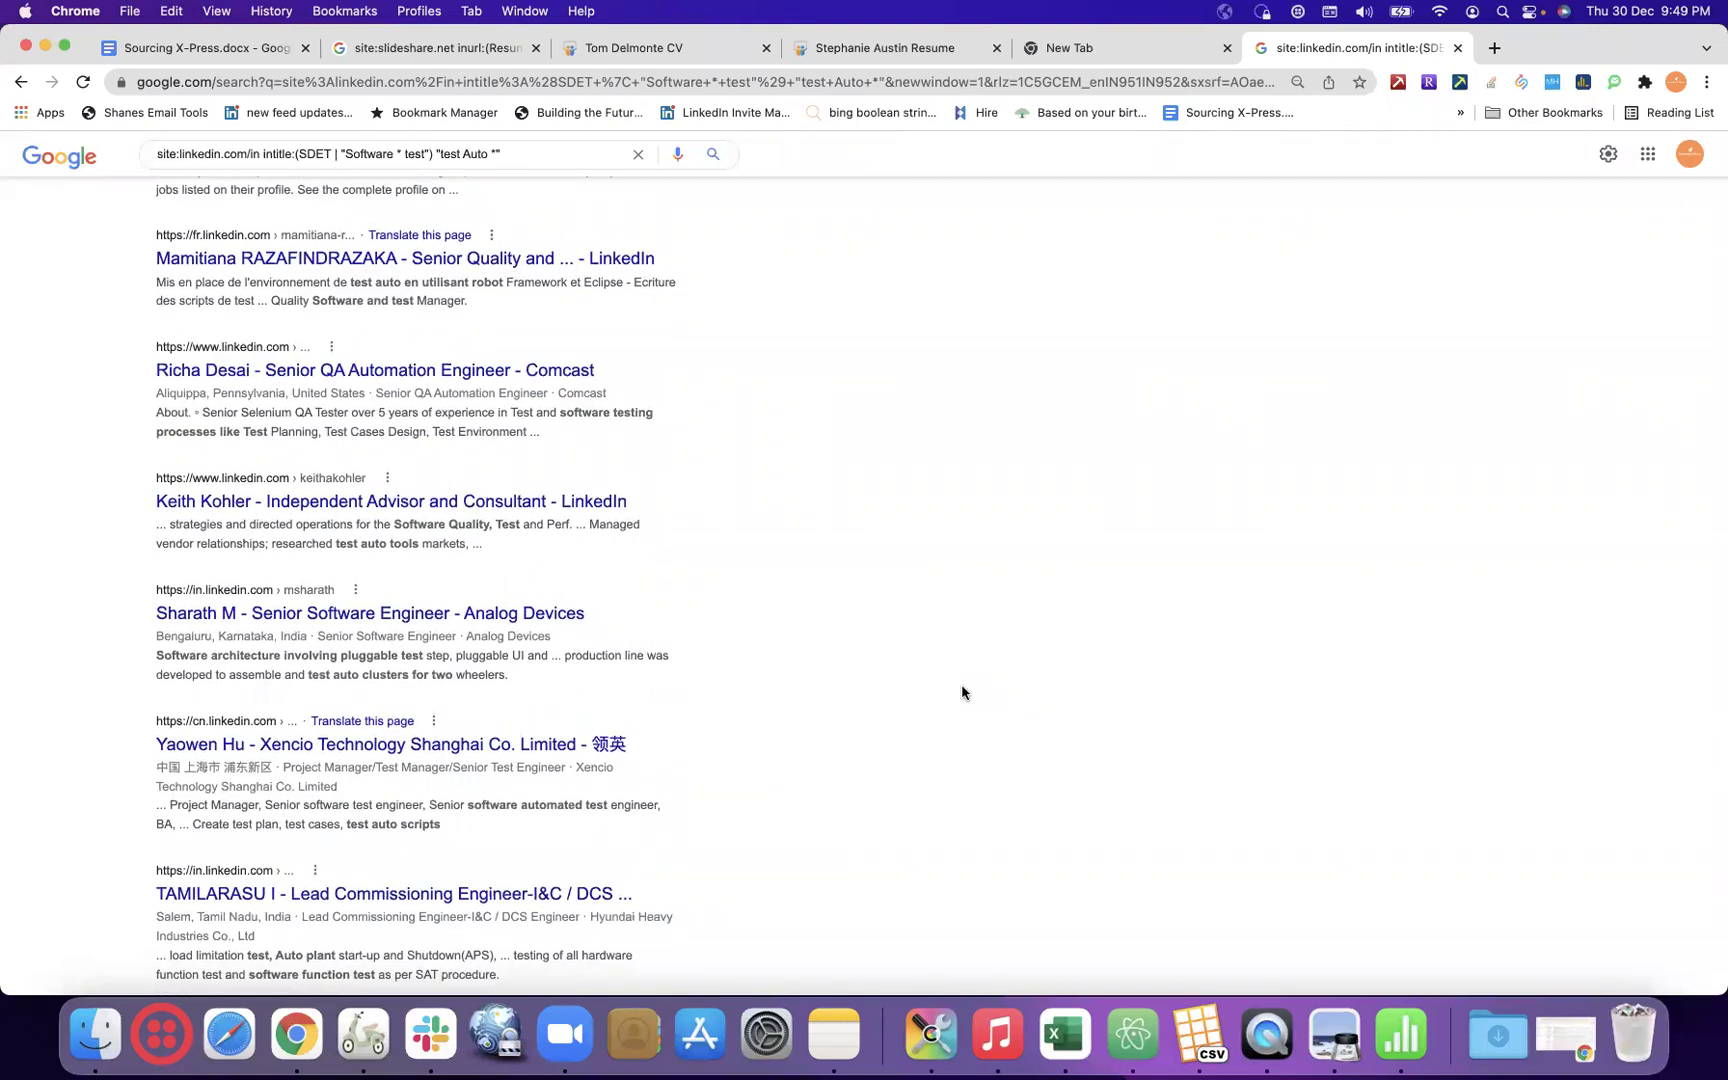
scroll(962, 692, "down", 2)
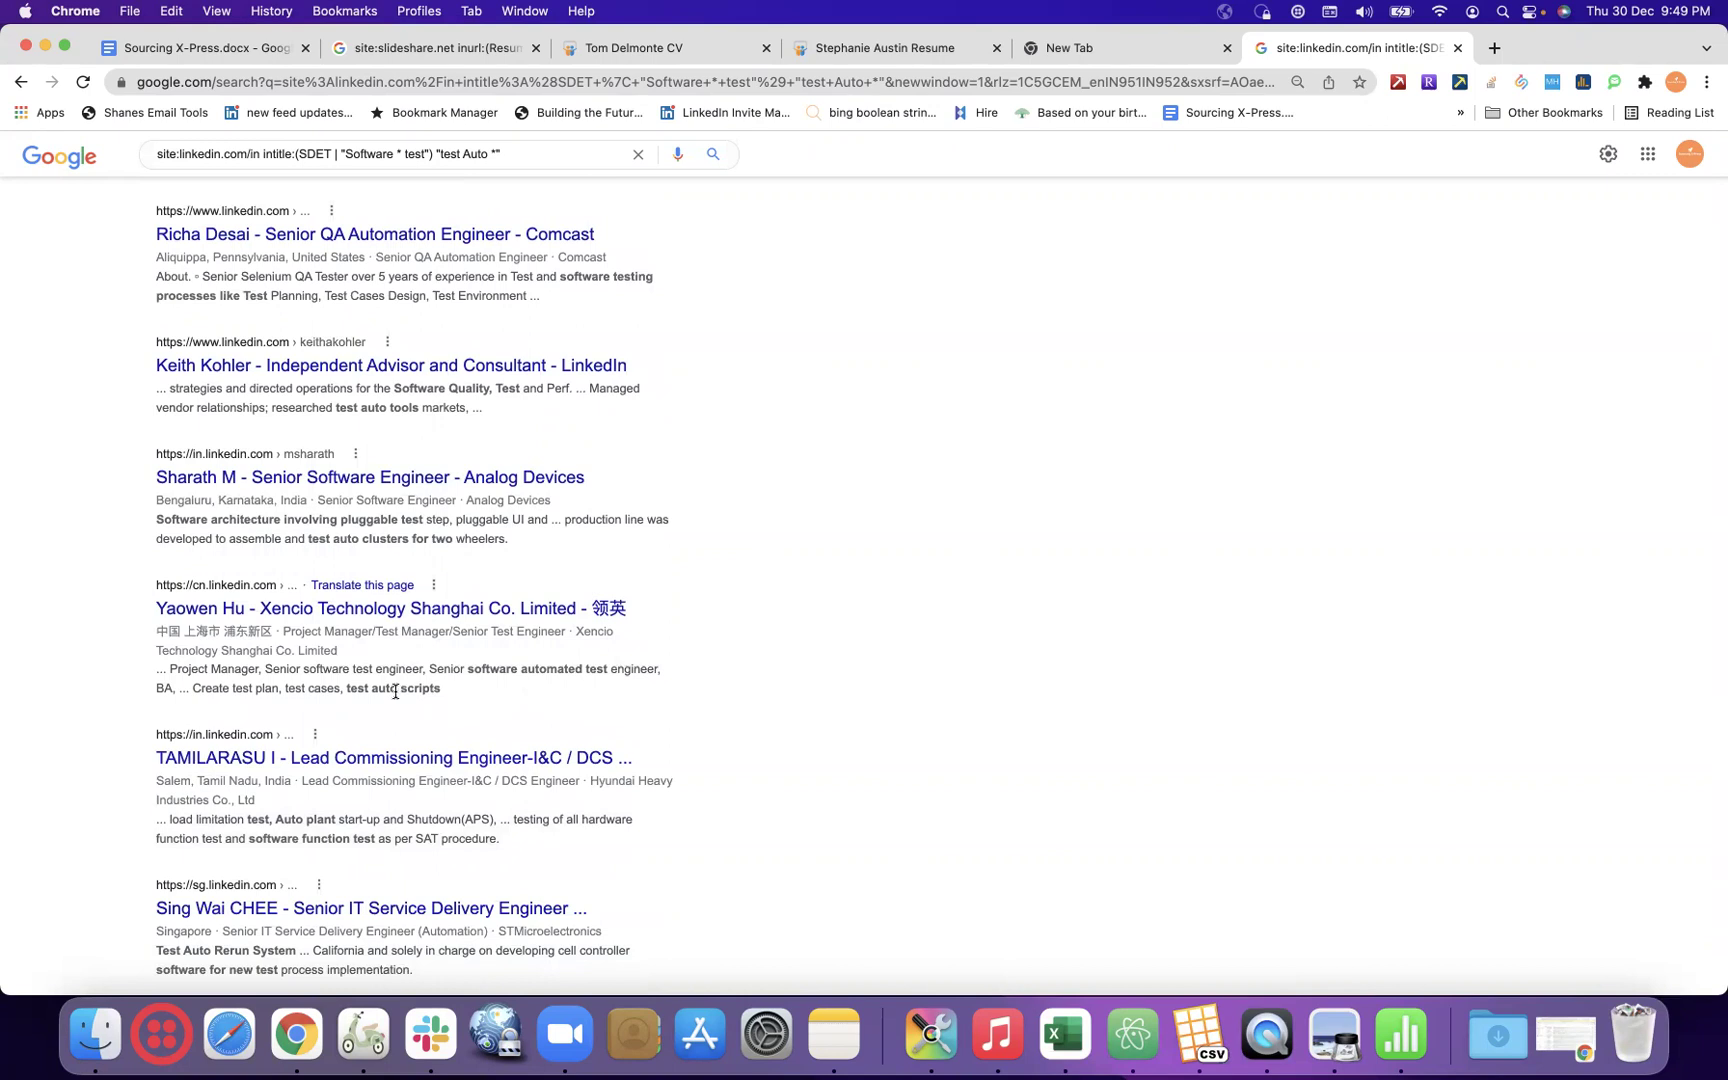
scroll(634, 724, "down", 2)
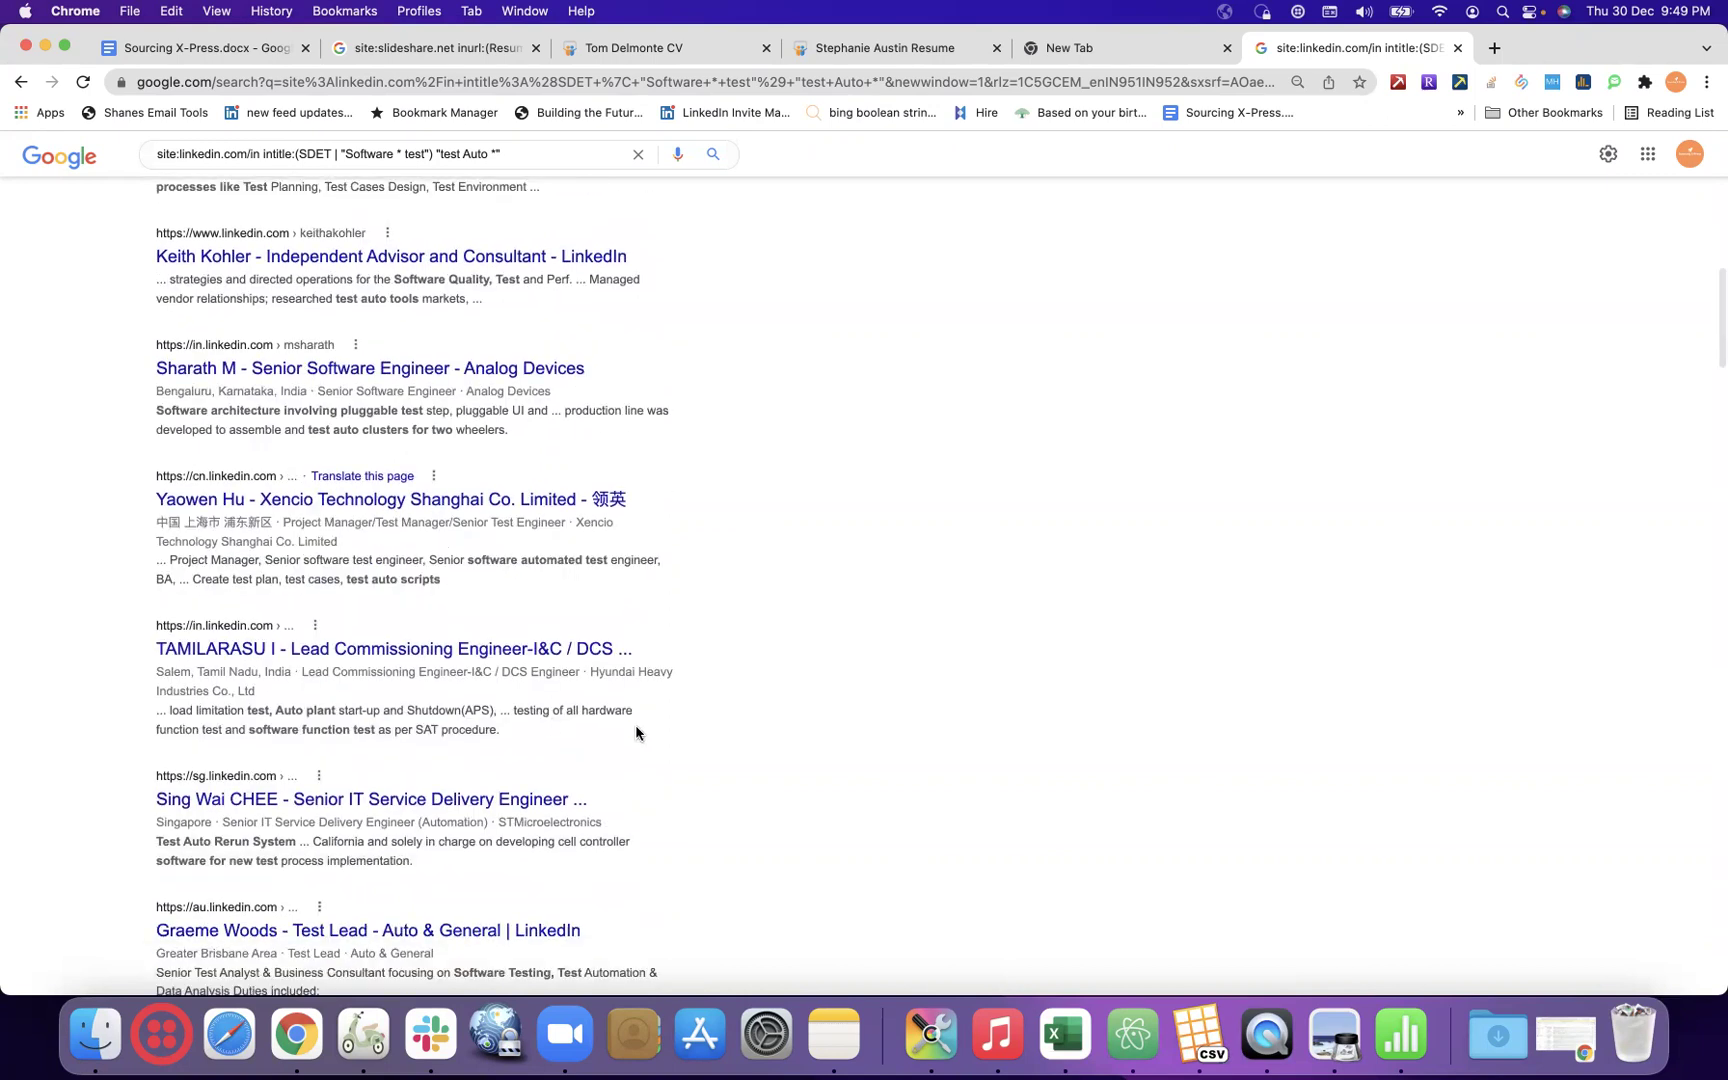
scroll(636, 733, "down", 5)
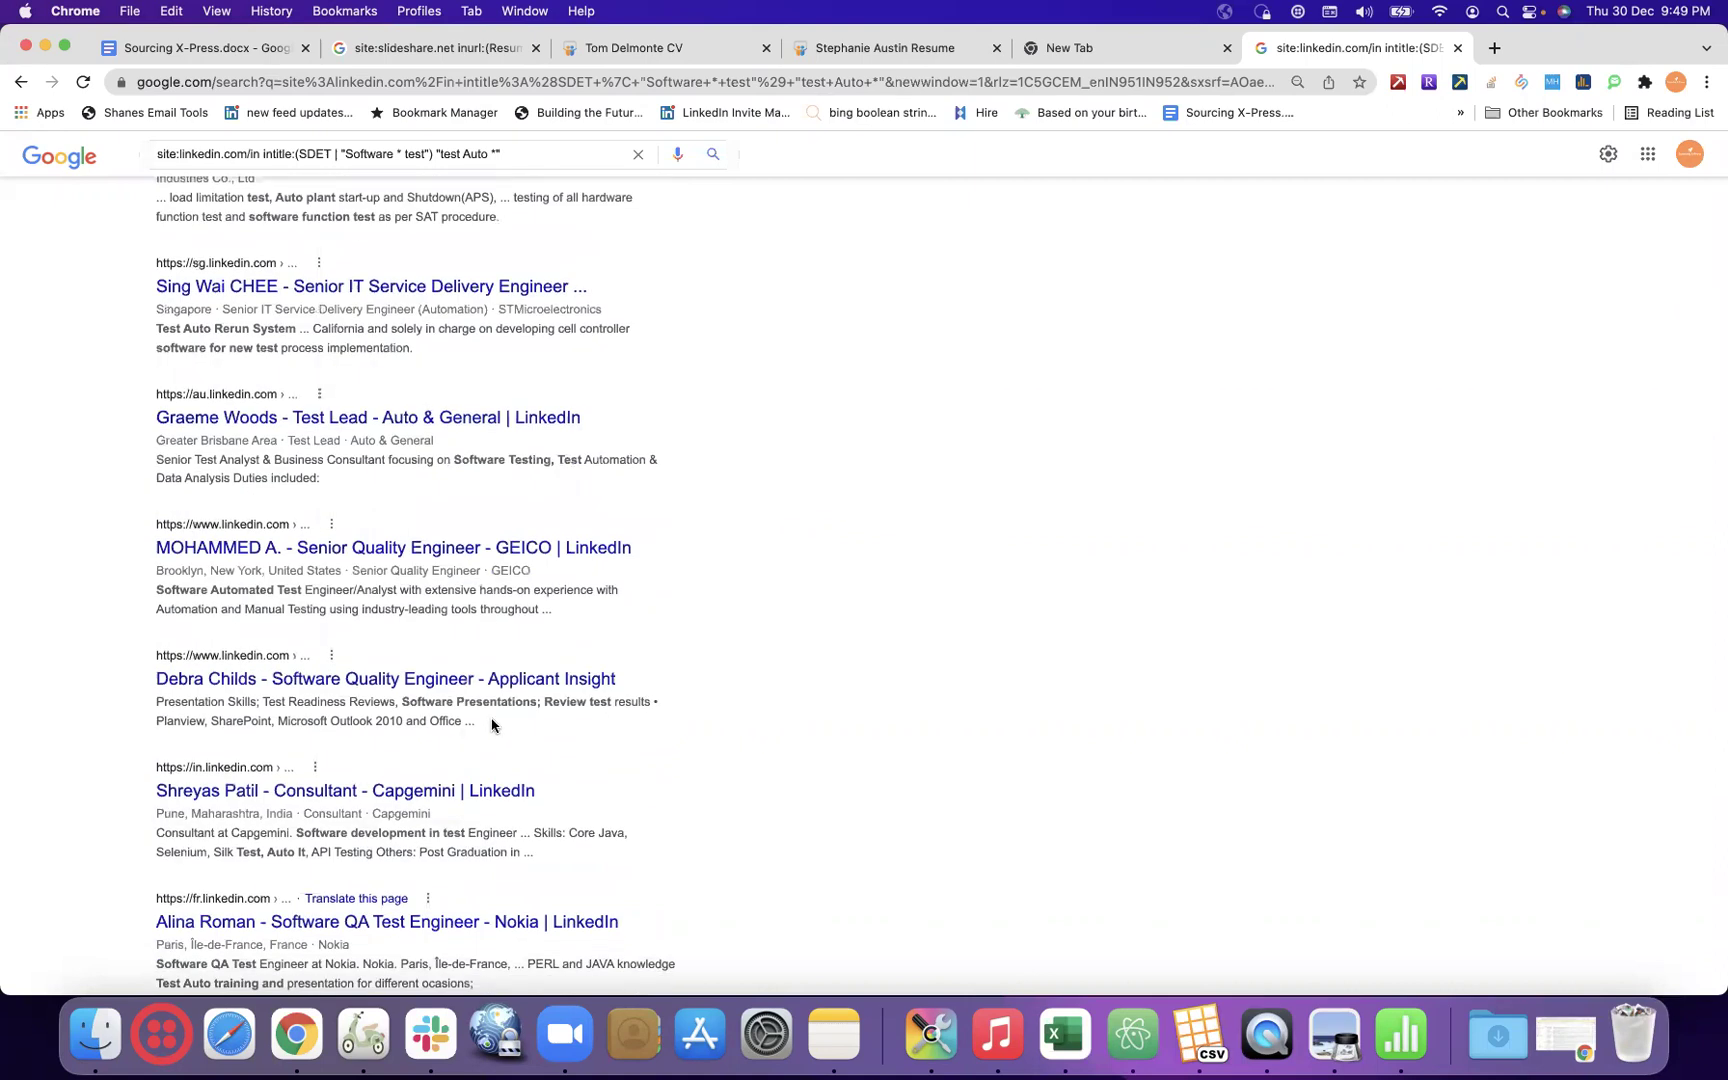
double_click(233, 591)
- Remove the quotation marks around test Auto *, run the search, and complete the robot check
left_click(515, 152)
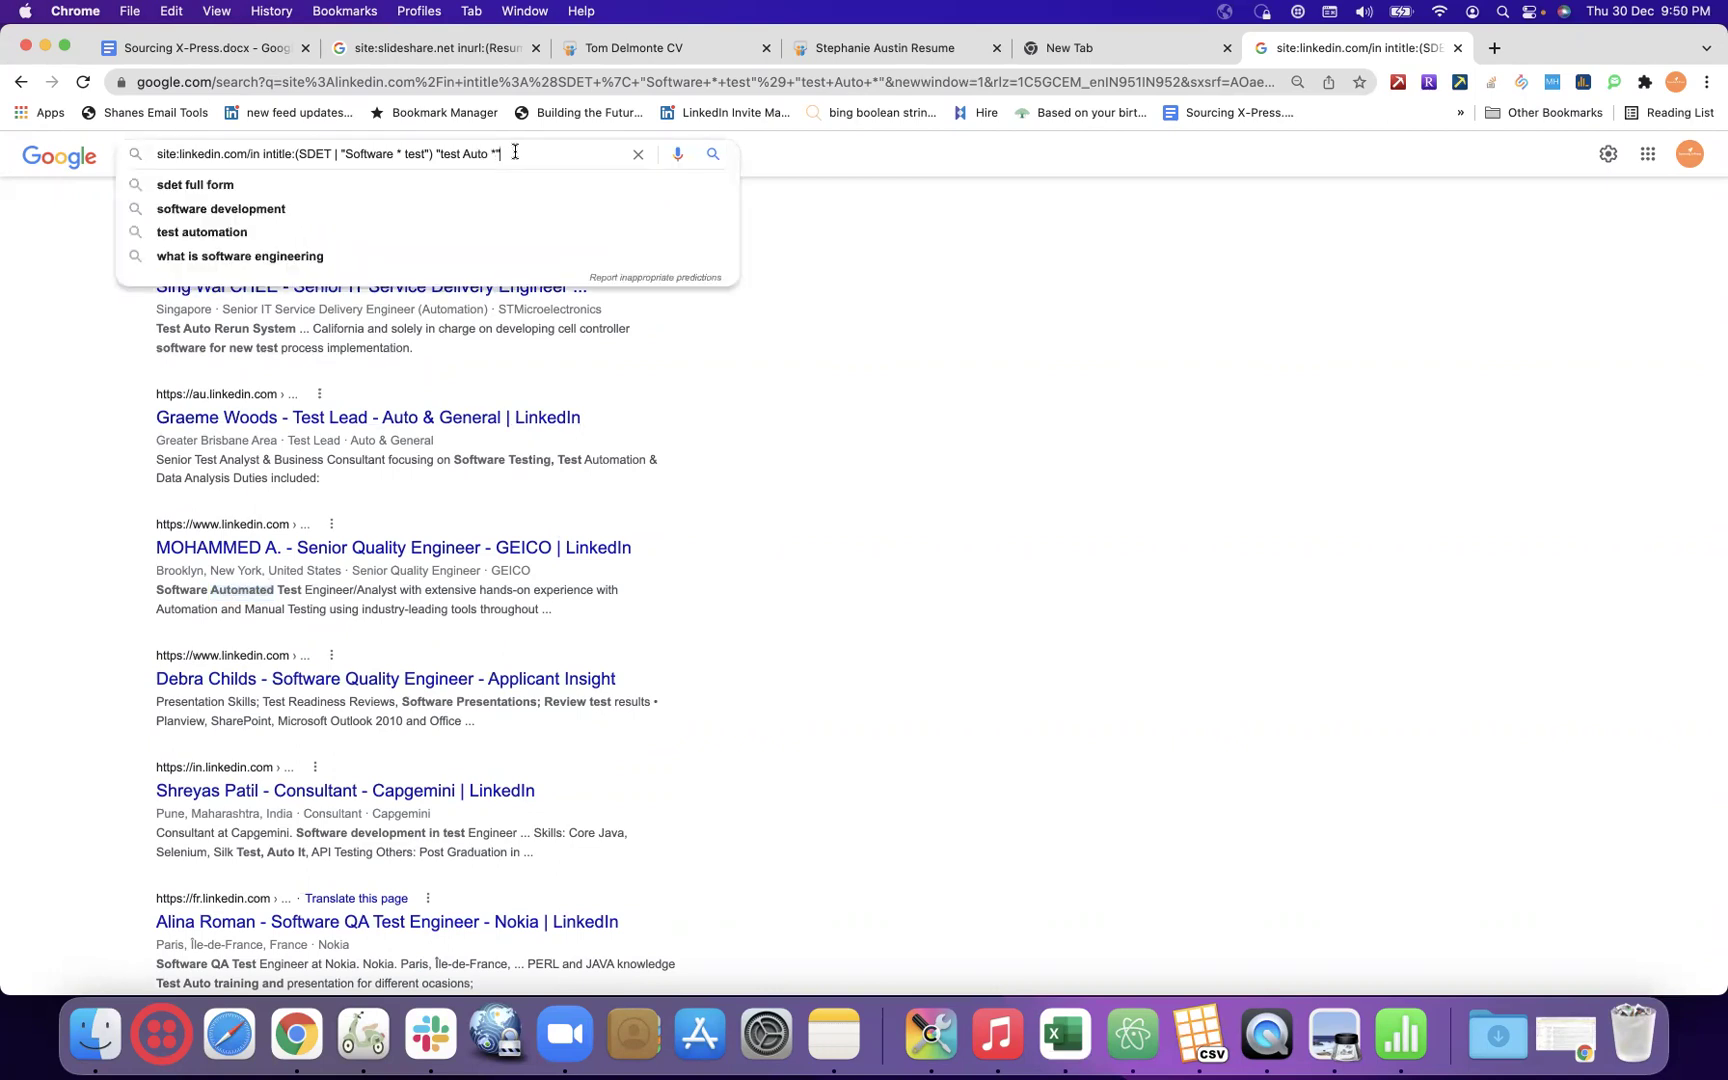
key("Escape")
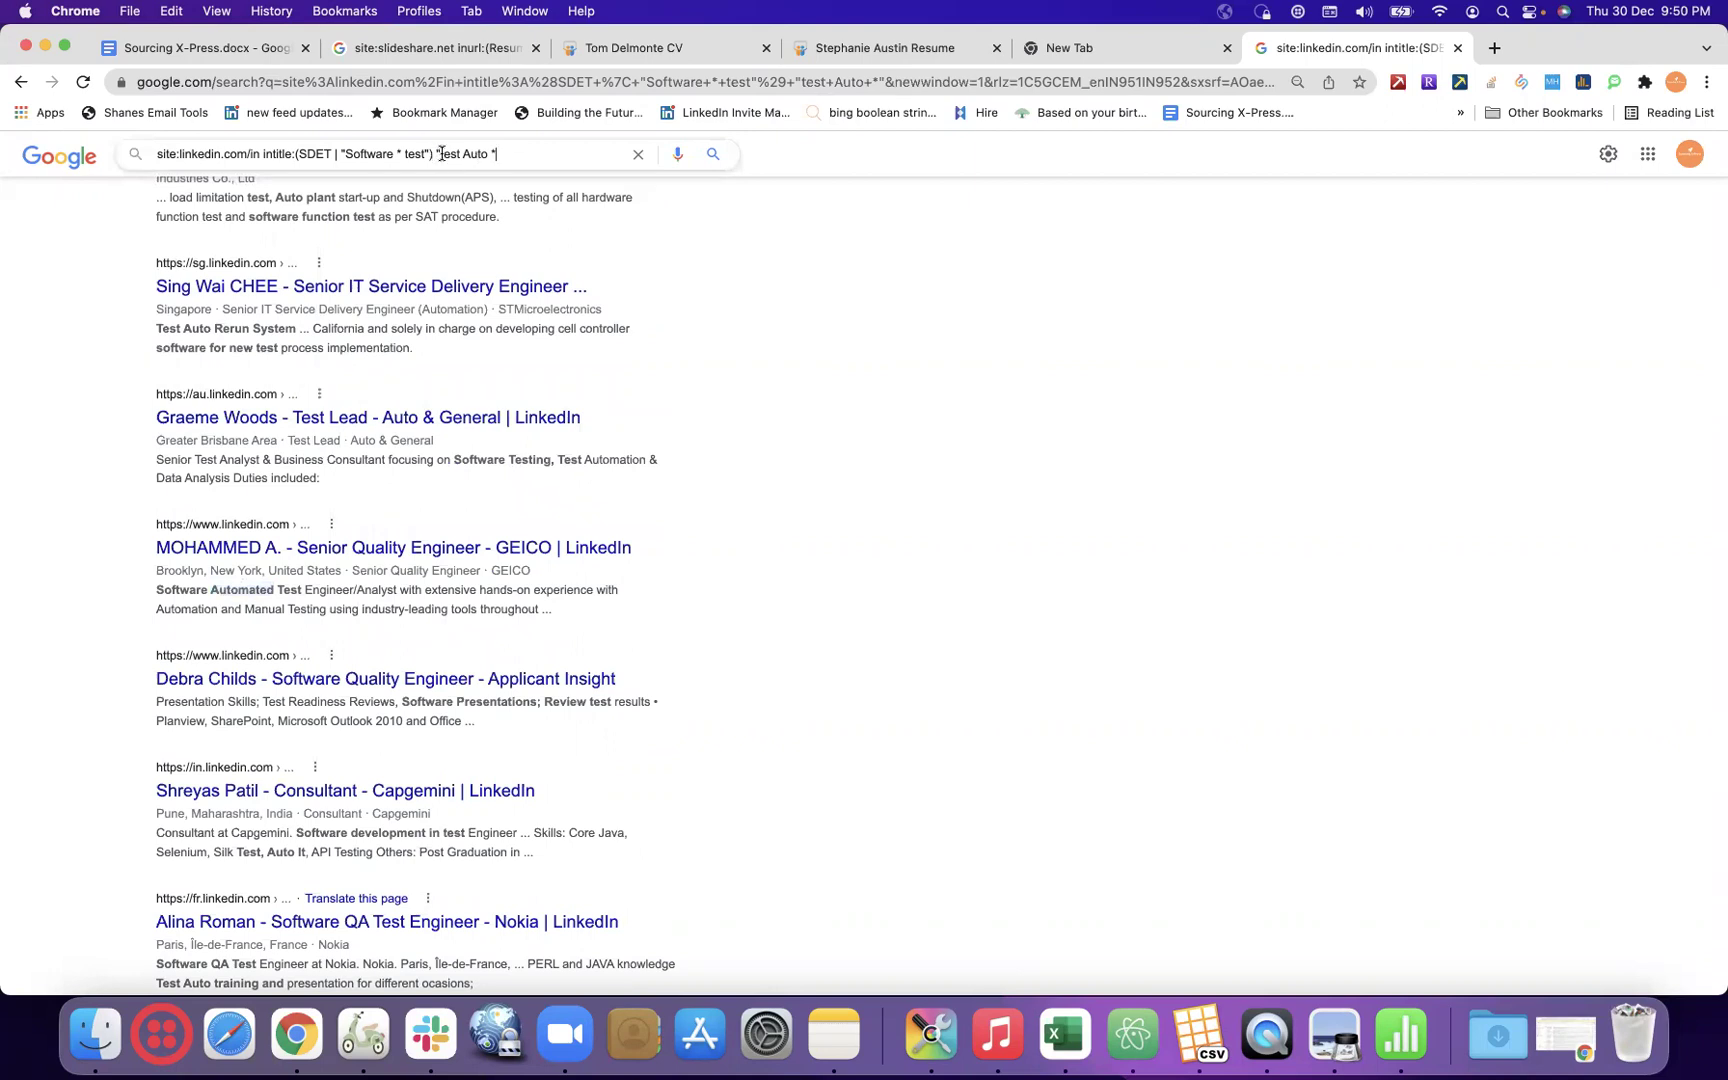
key("Return")
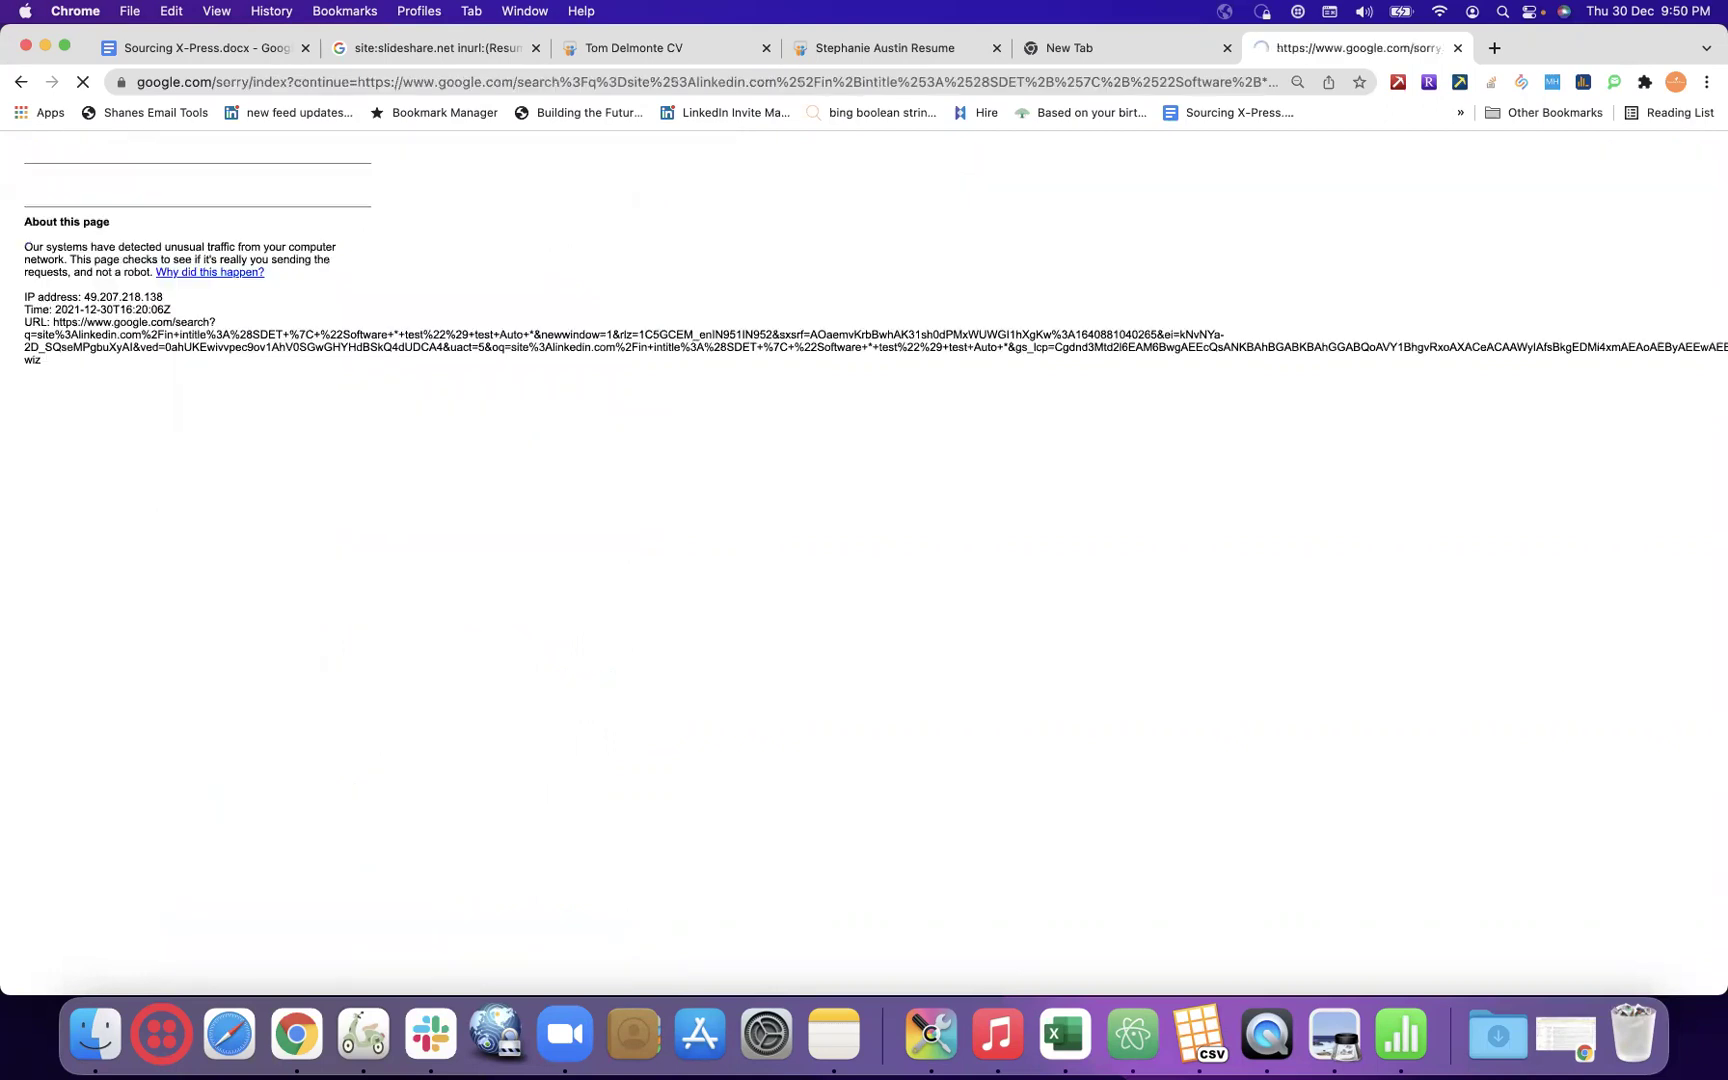
left_click(56, 223)
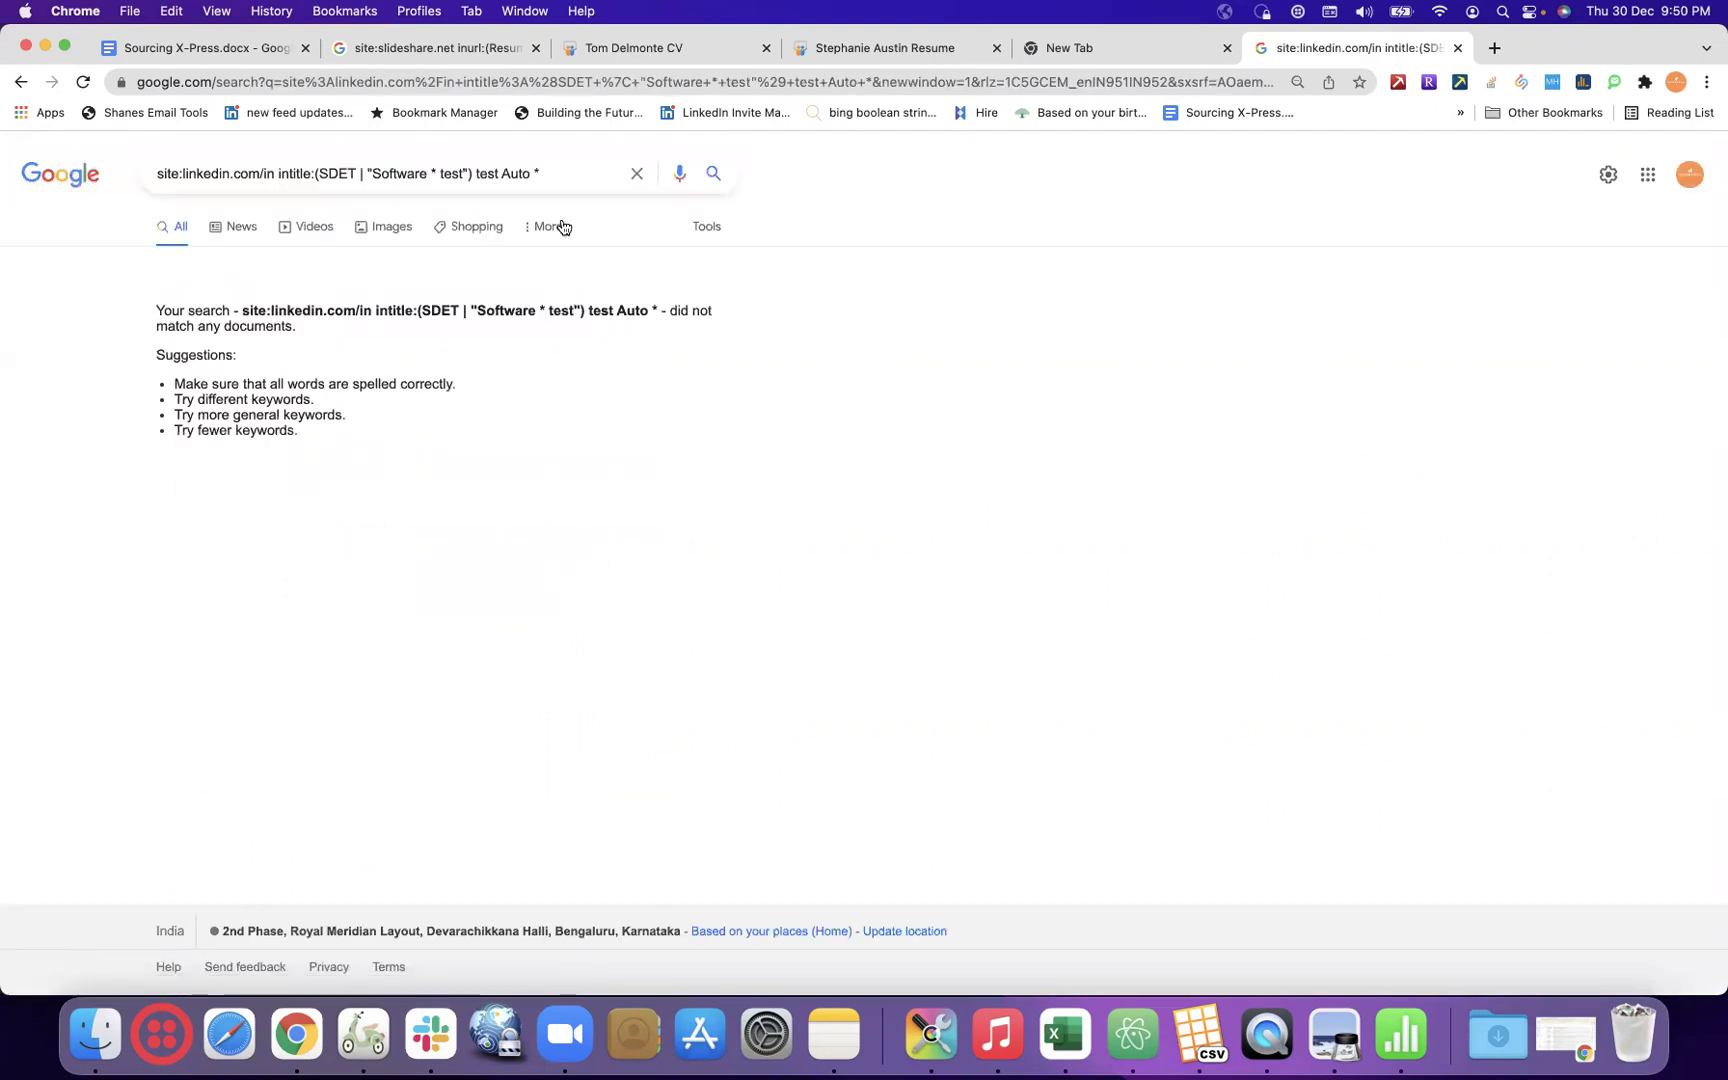
- Restore the quotation marks around "test Auto *" and run the search
left_click(565, 174)
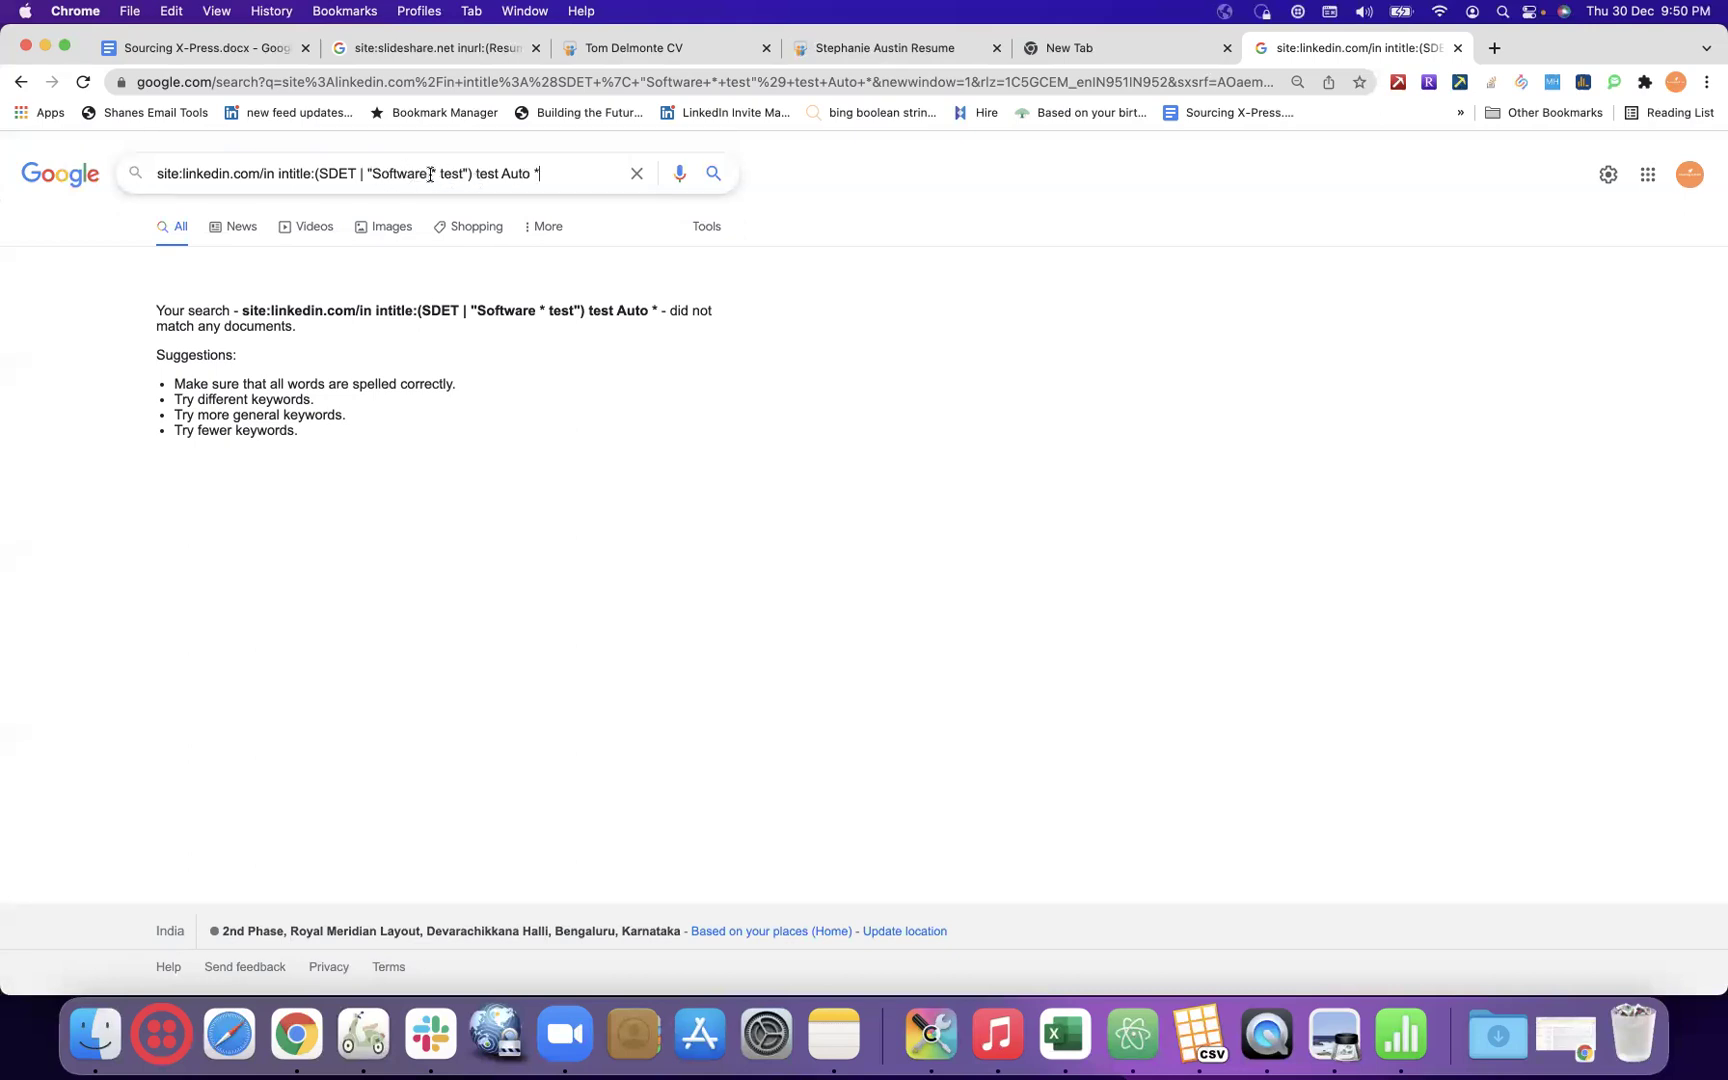
left_click(436, 173)
left_click(453, 174)
left_click(555, 175)
type("\"")
key("Return")
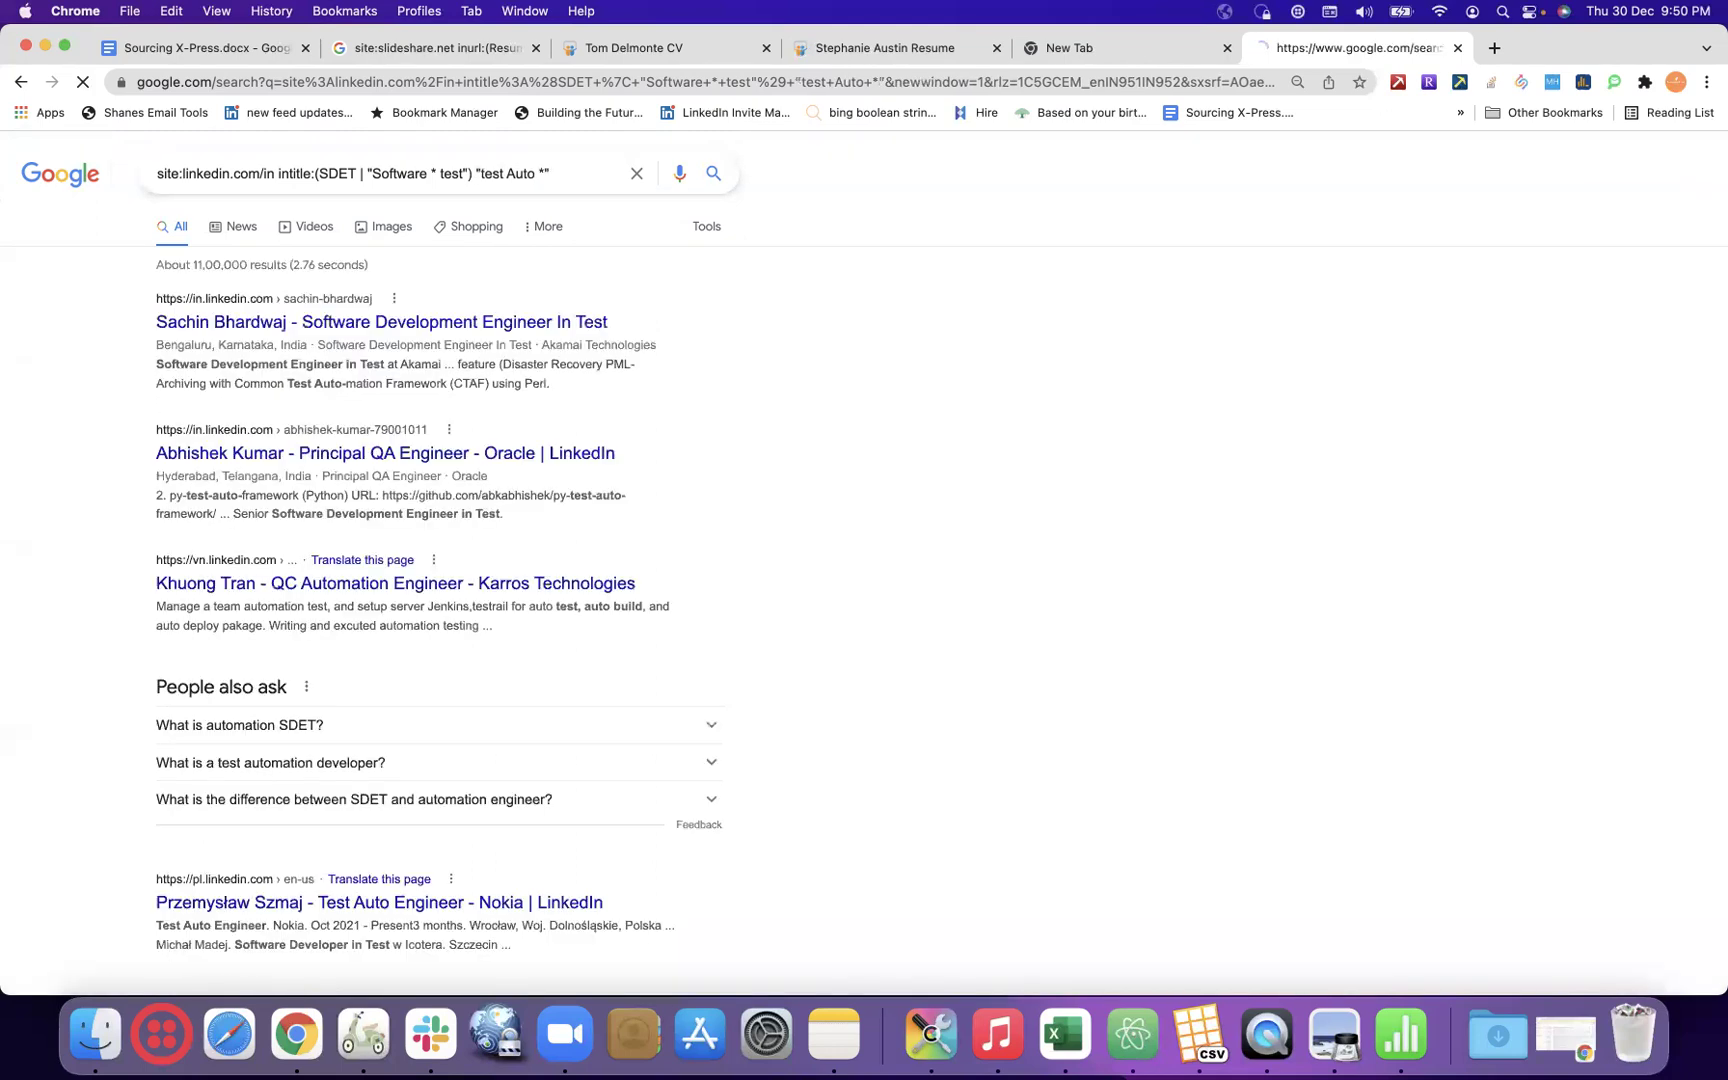
type("\"")
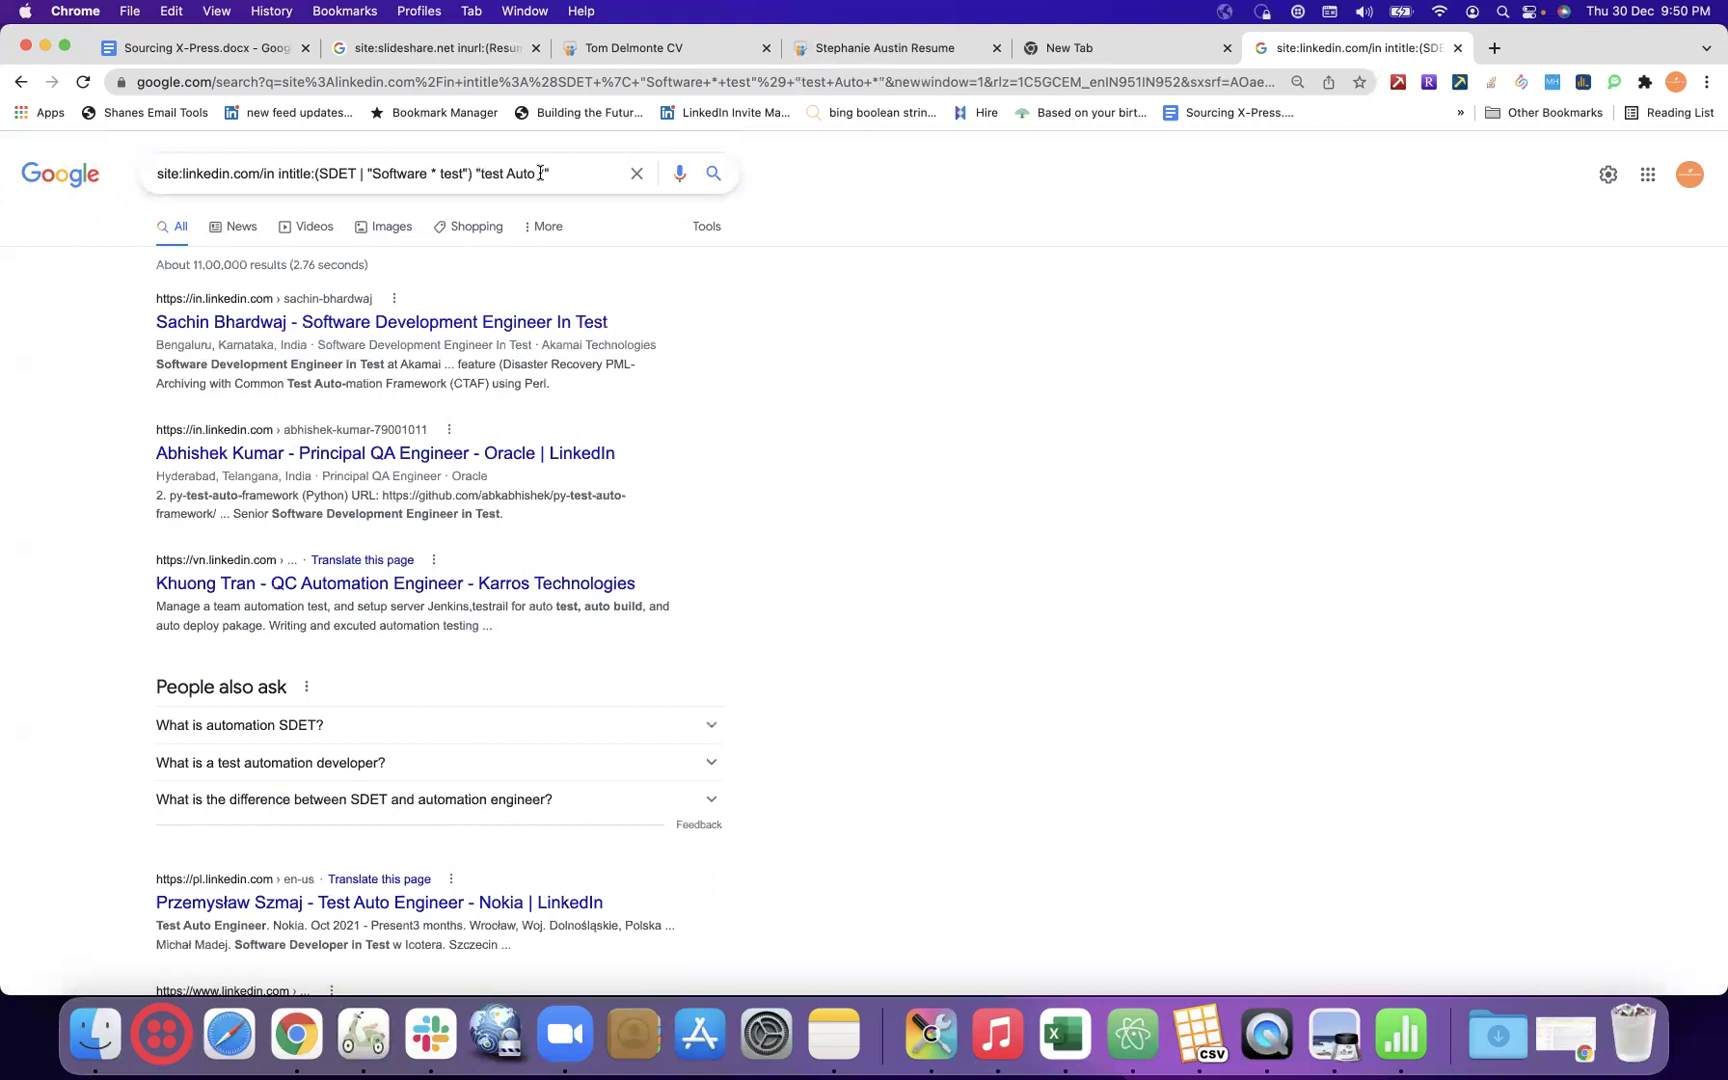
- Delete the space before the asterisk to search for the quoted phrase "test Auto*" again
left_click(540, 173)
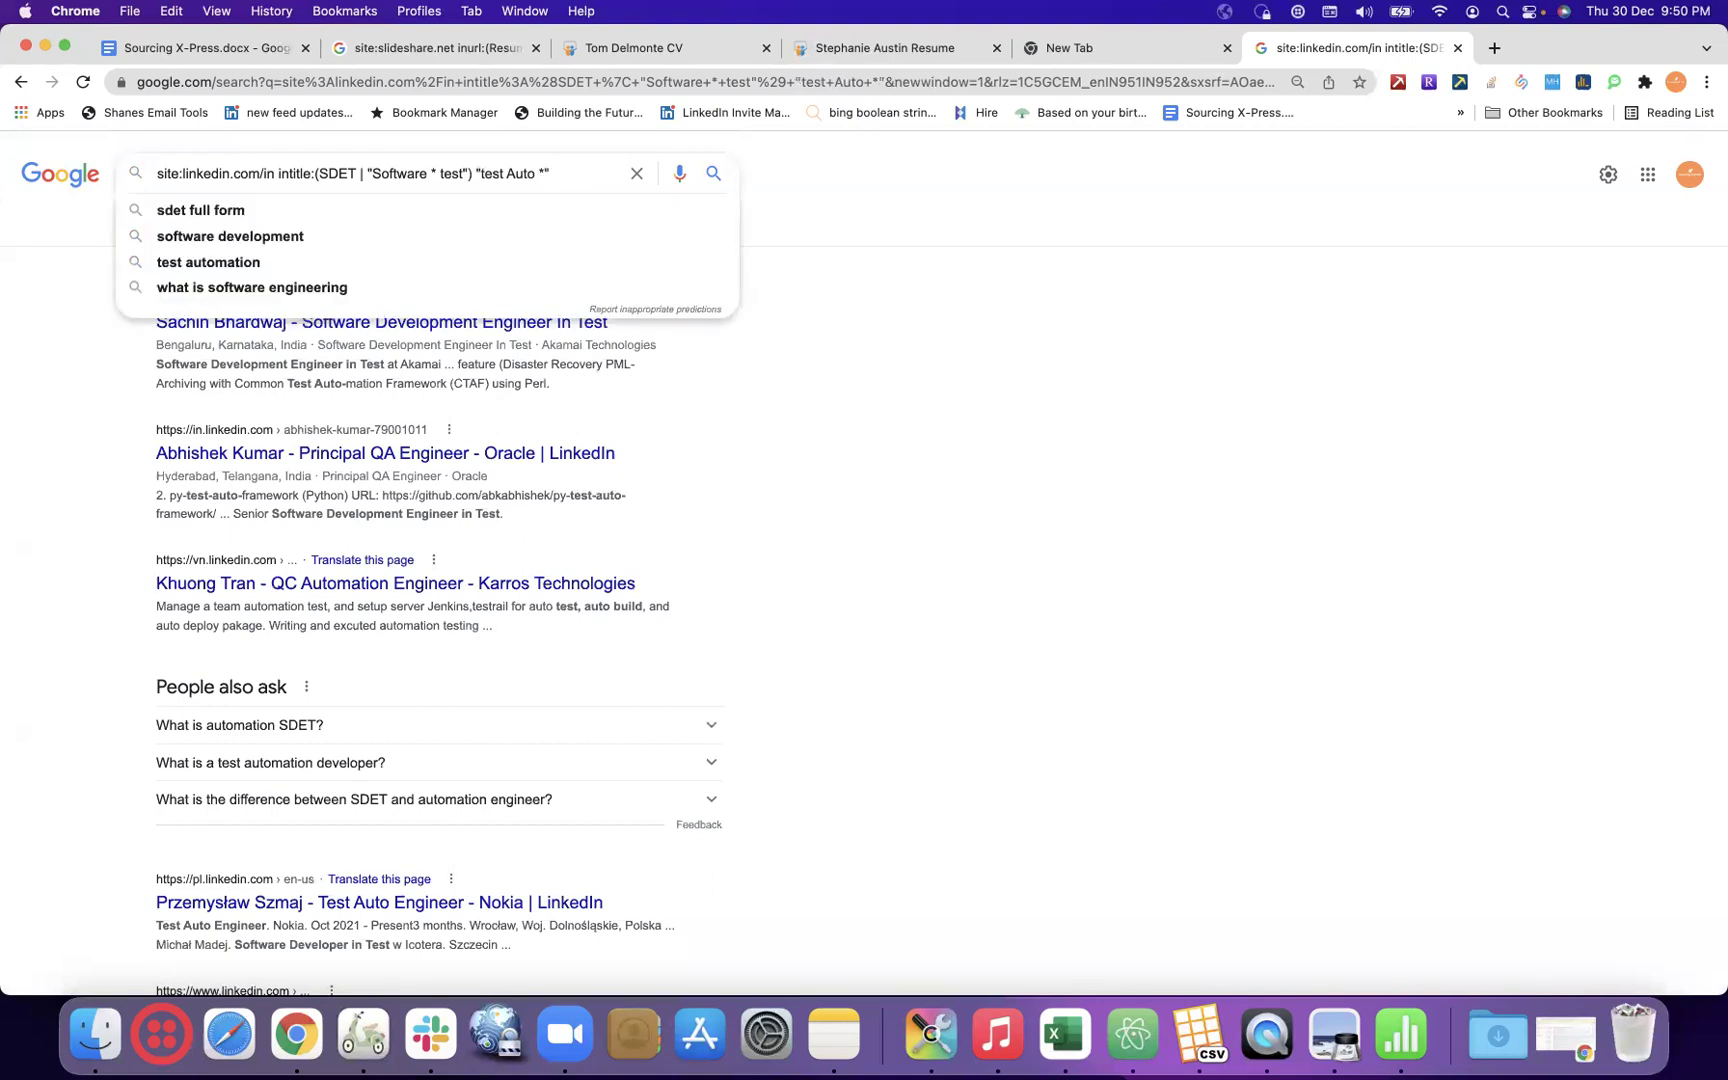
left_click(819, 583)
scroll(819, 583, "down", 6)
scroll(819, 583, "down", 6)
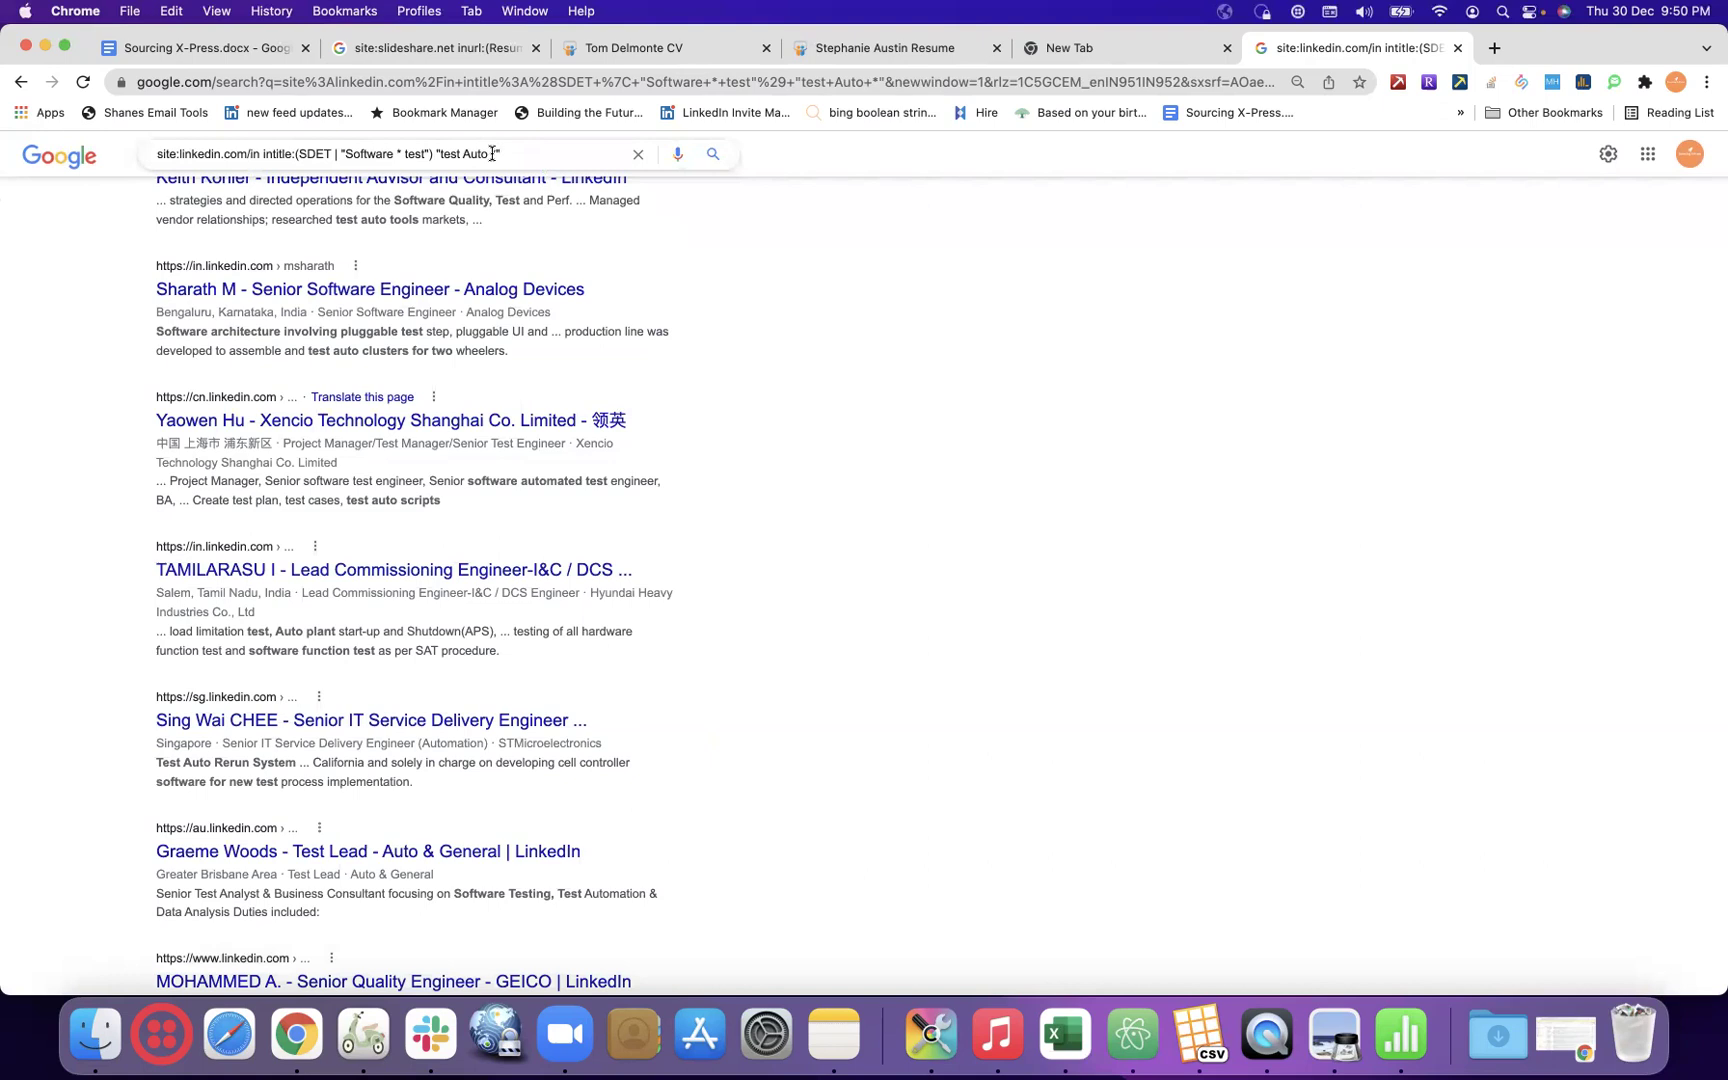
left_click(492, 153)
key("Return")
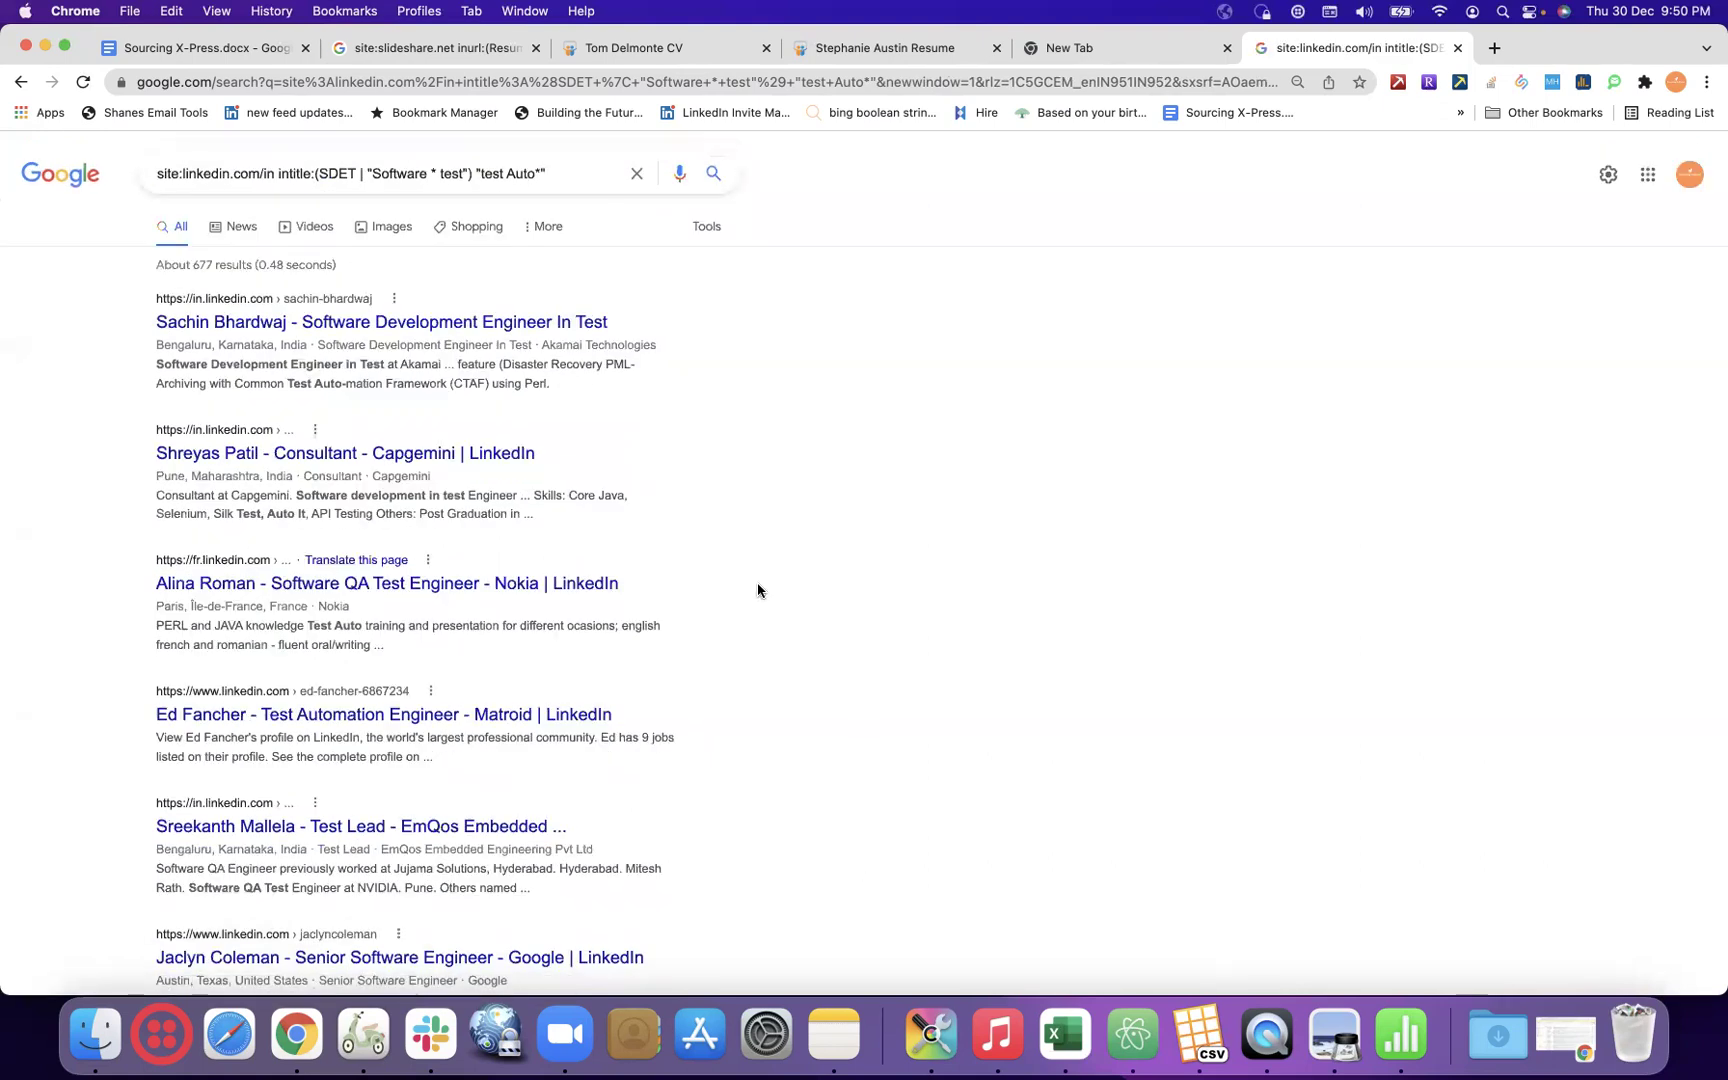
- Compare the query's Auto* term with the hyphenated auto-focus match in the result snippets
scroll(757, 586, "down", 5)
scroll(757, 590, "down", 1)
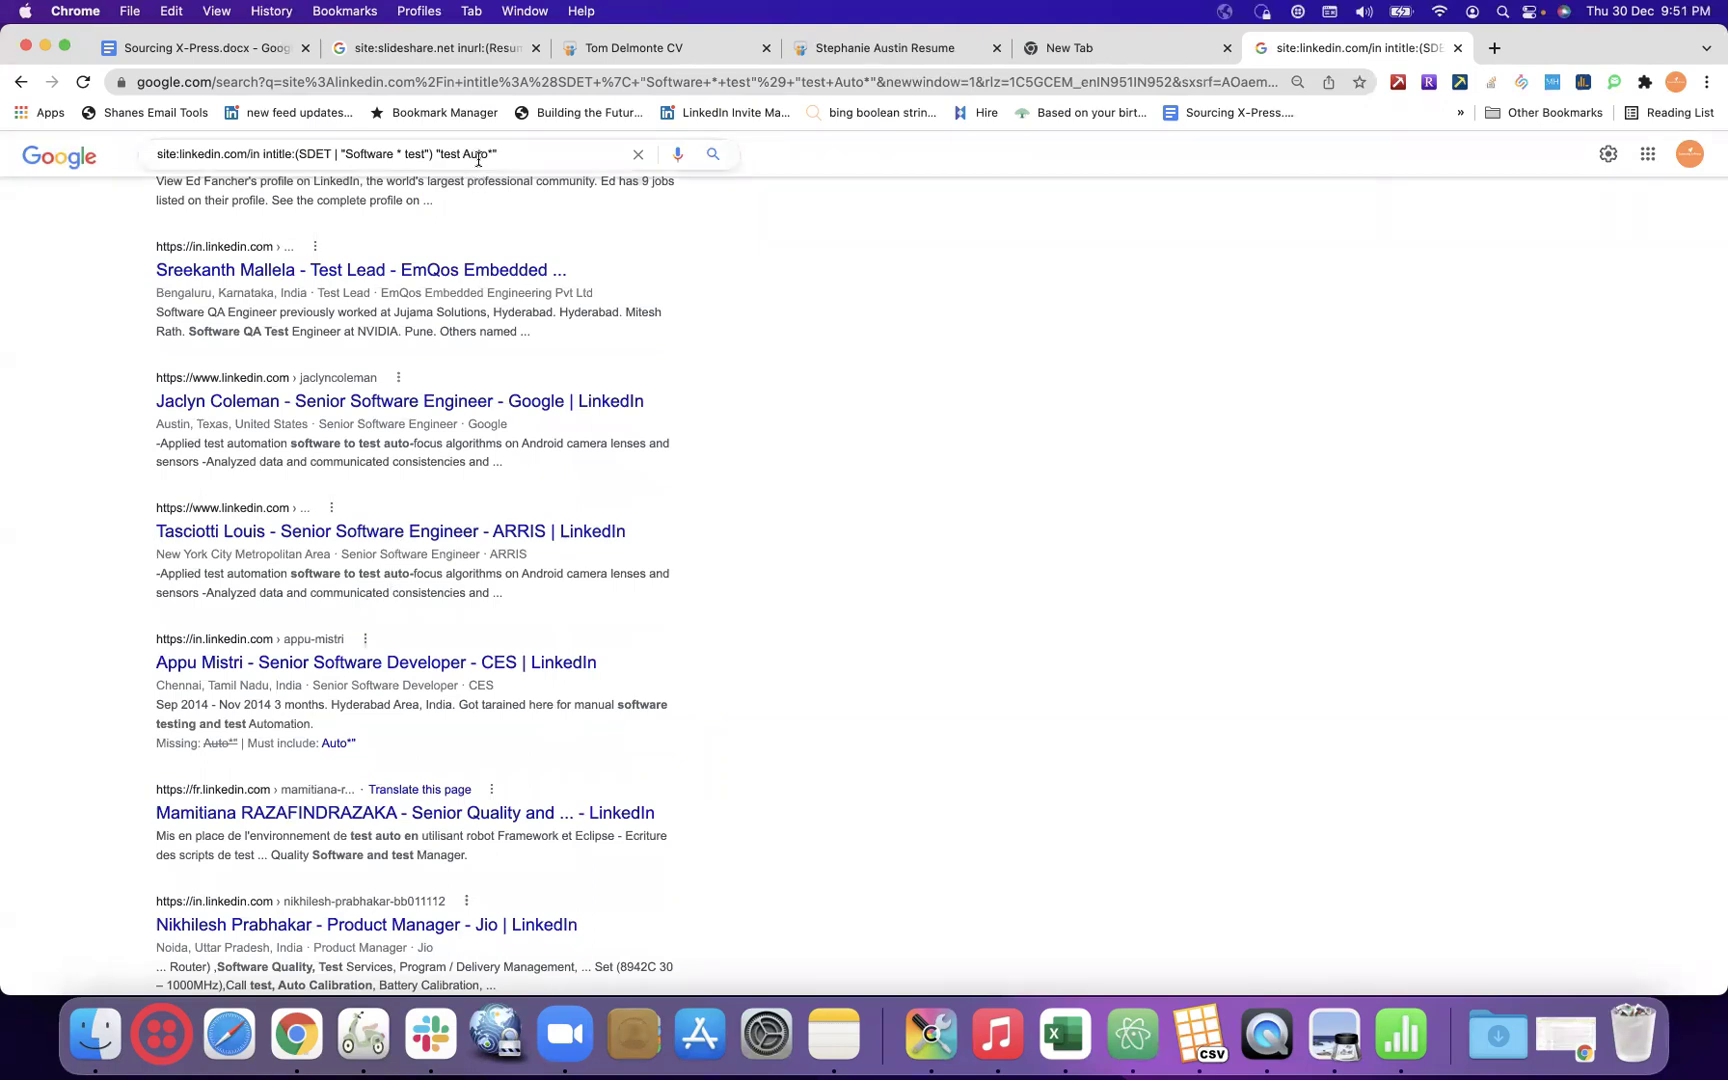
double_click(390, 572)
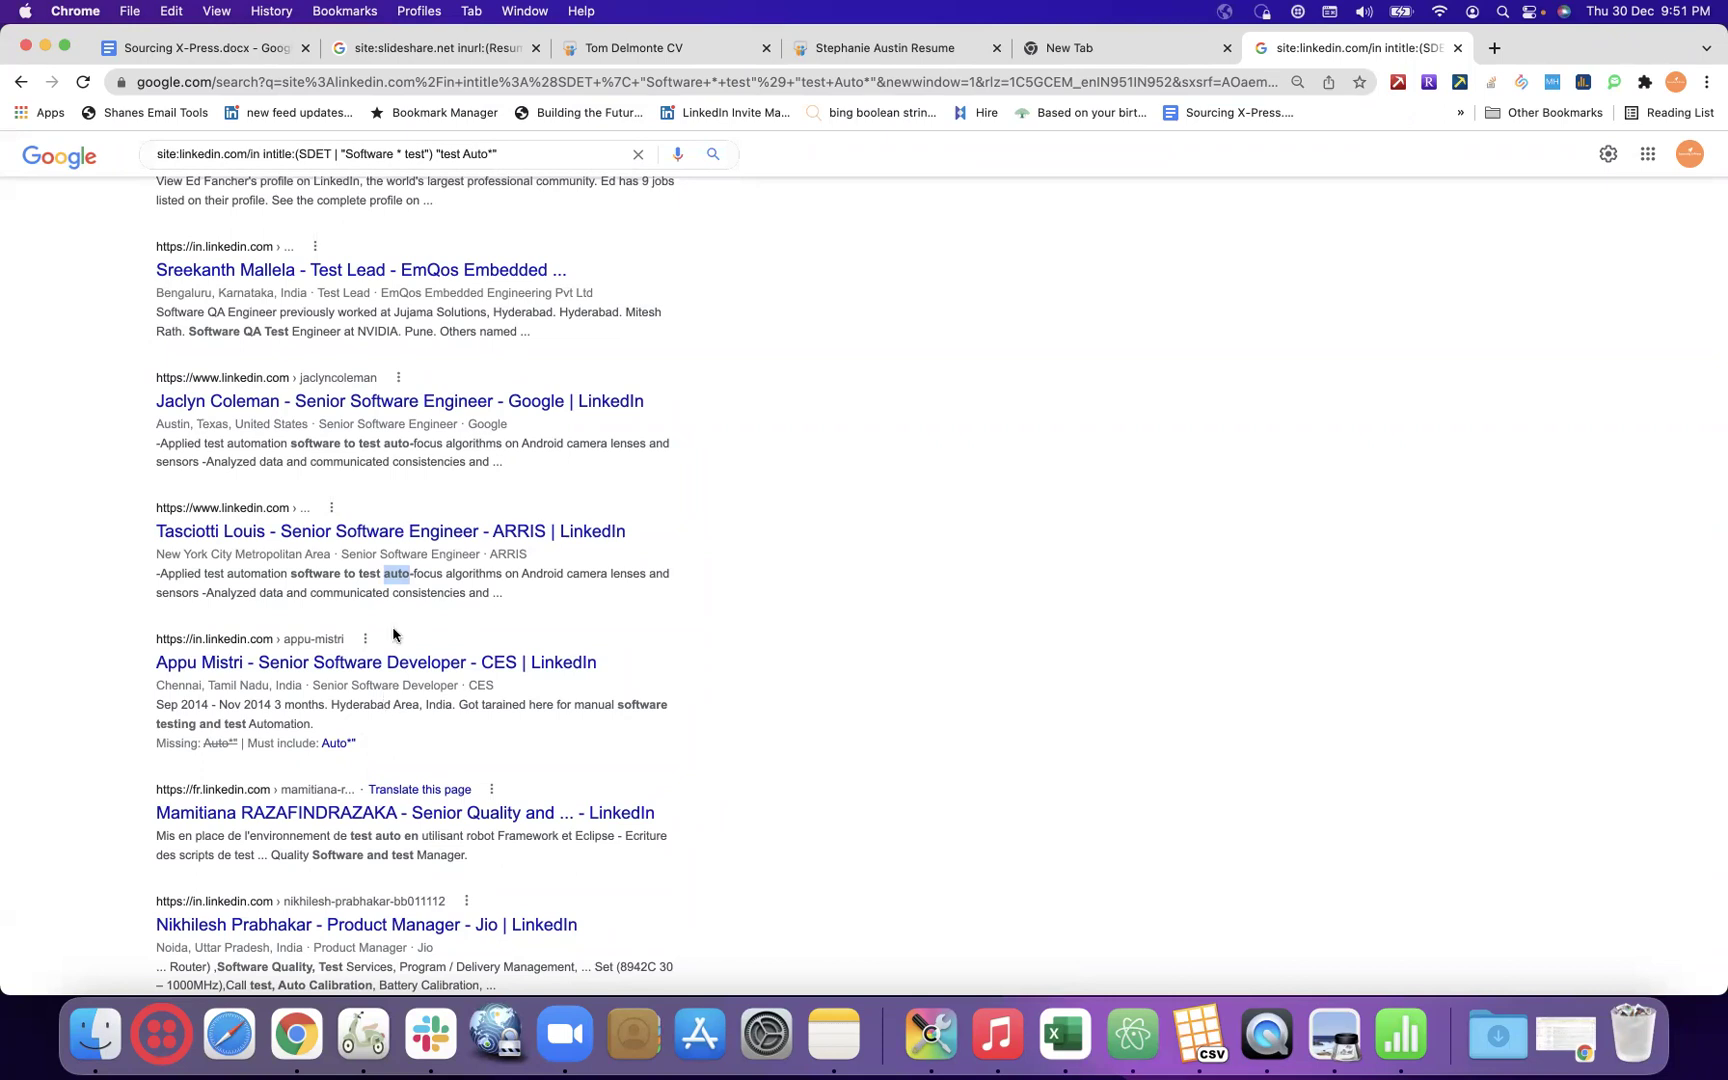
double_click(405, 575)
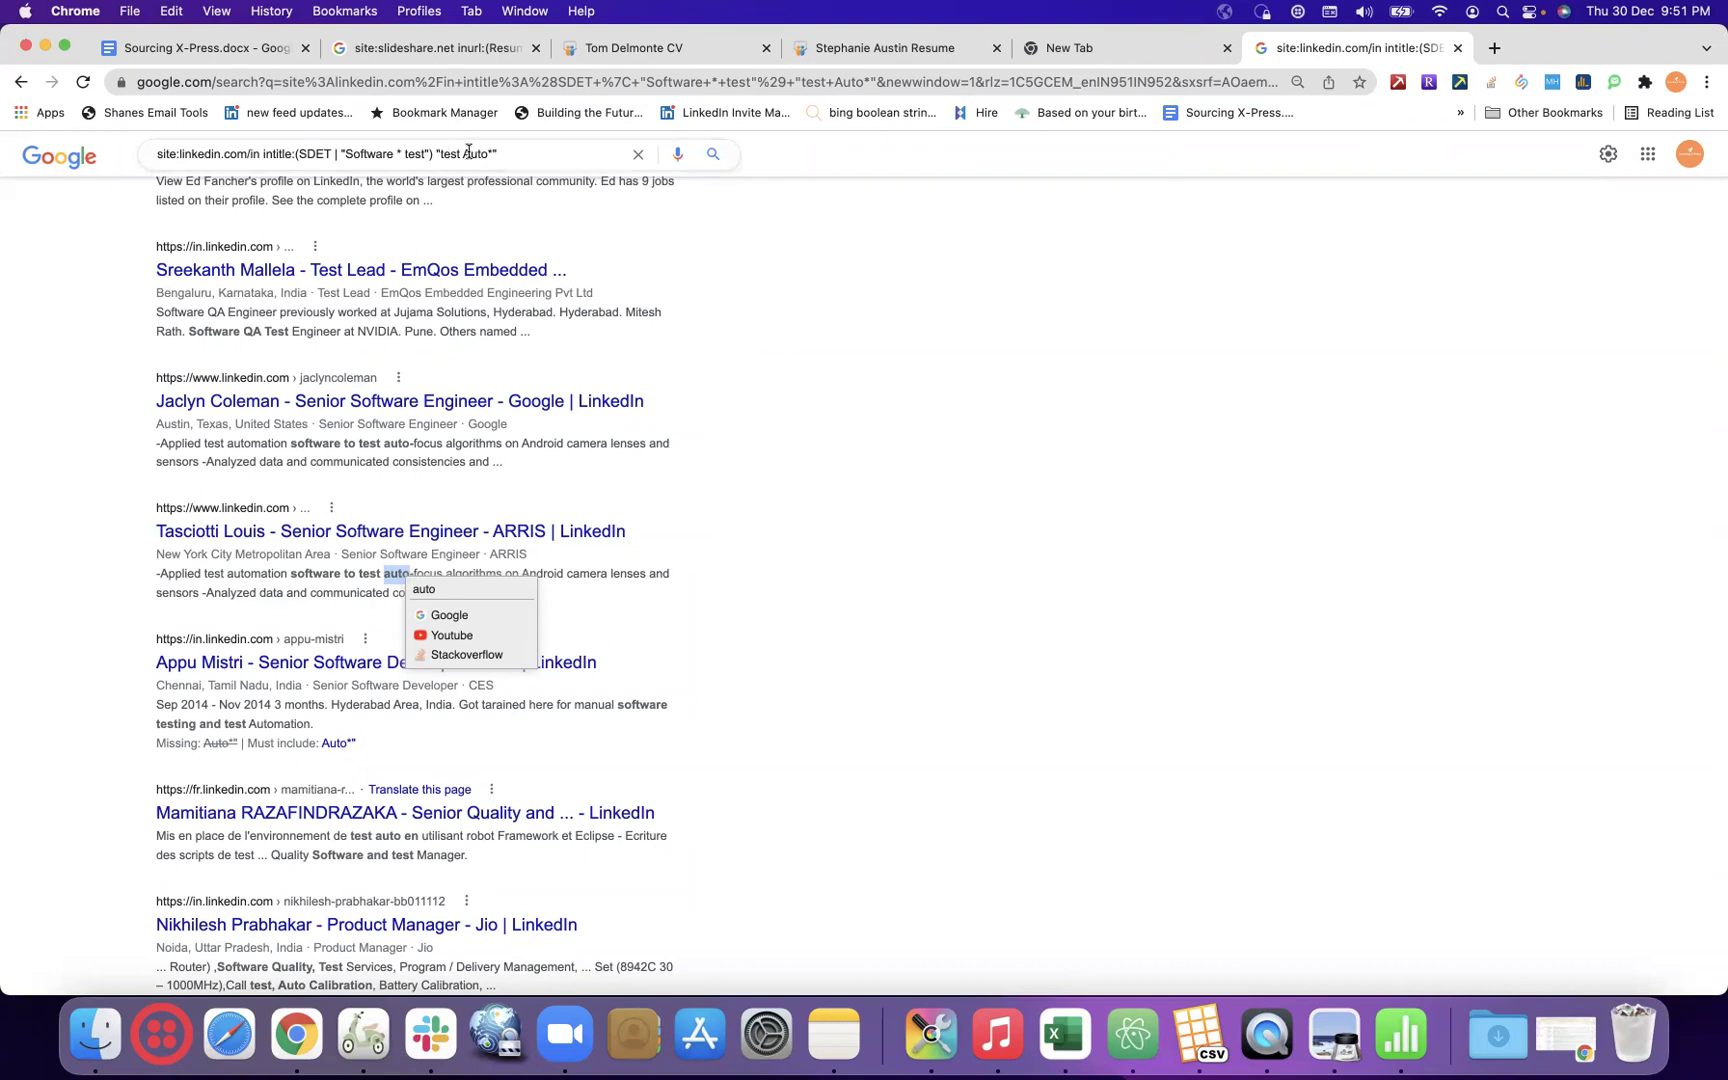
left_click(760, 510)
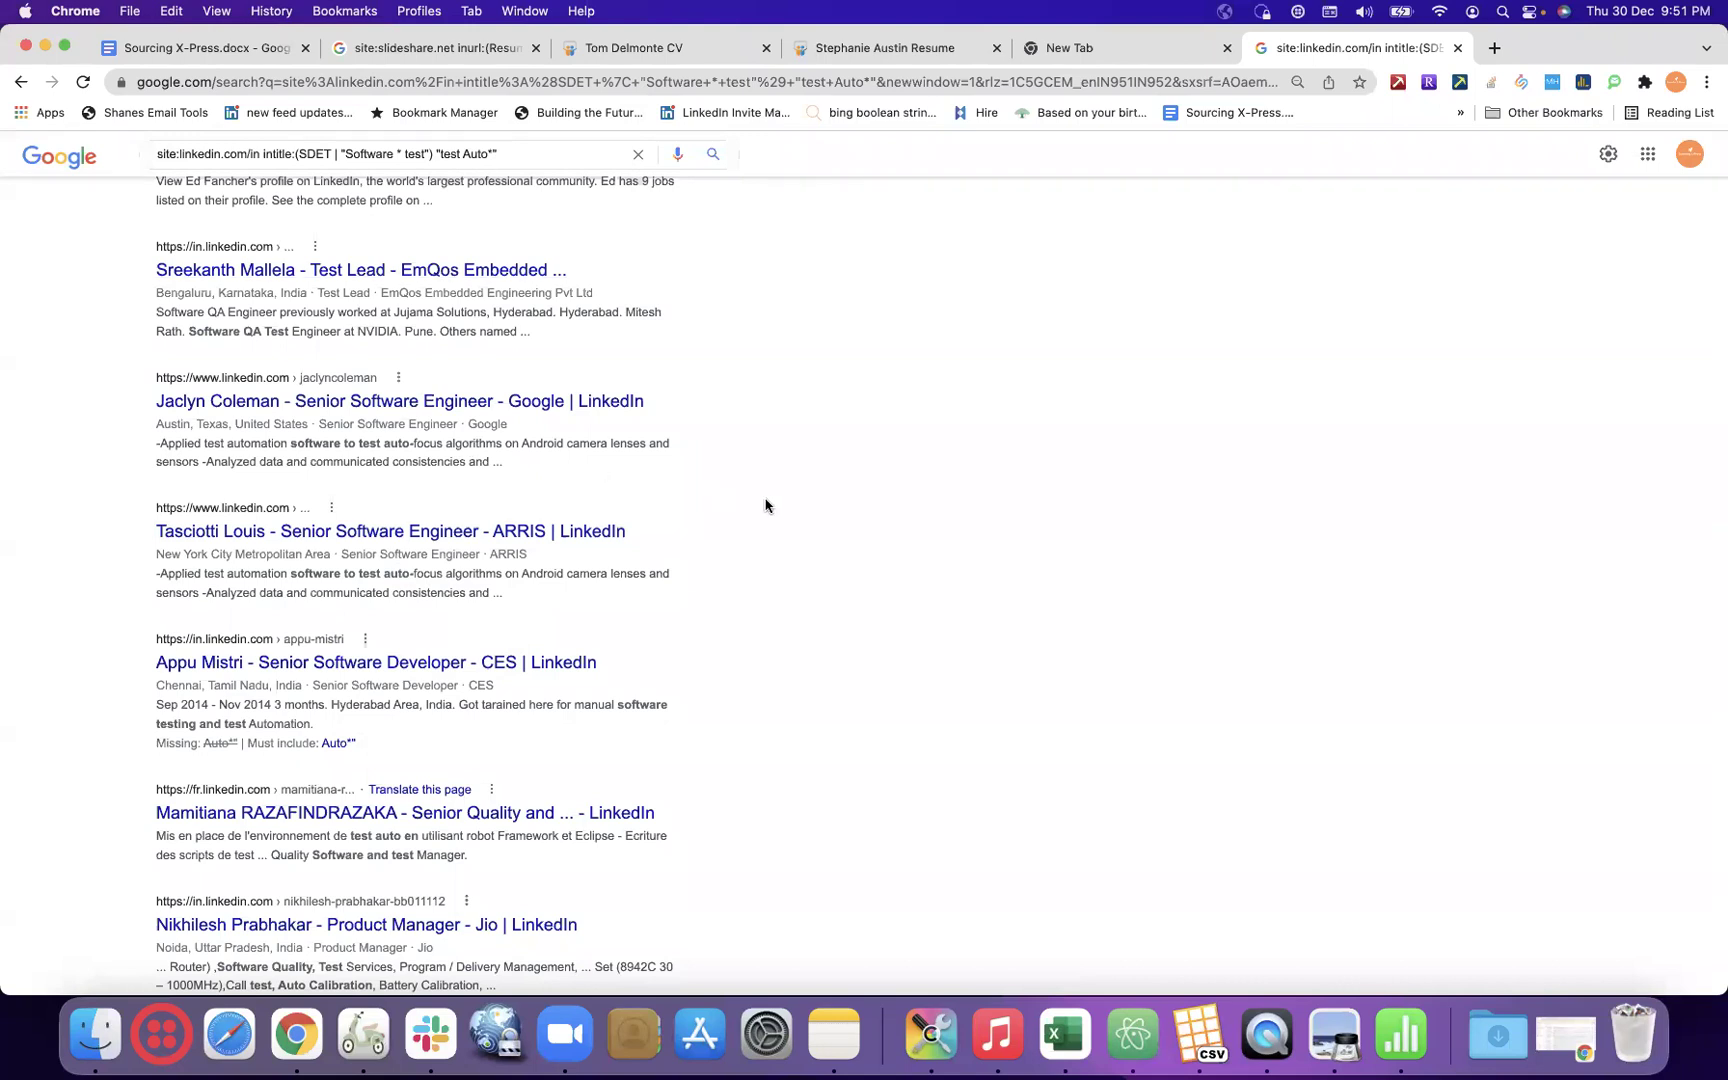
- Review the further "test Auto*" results for how the phrase is matched in their snippets
scroll(765, 505, "down", 2)
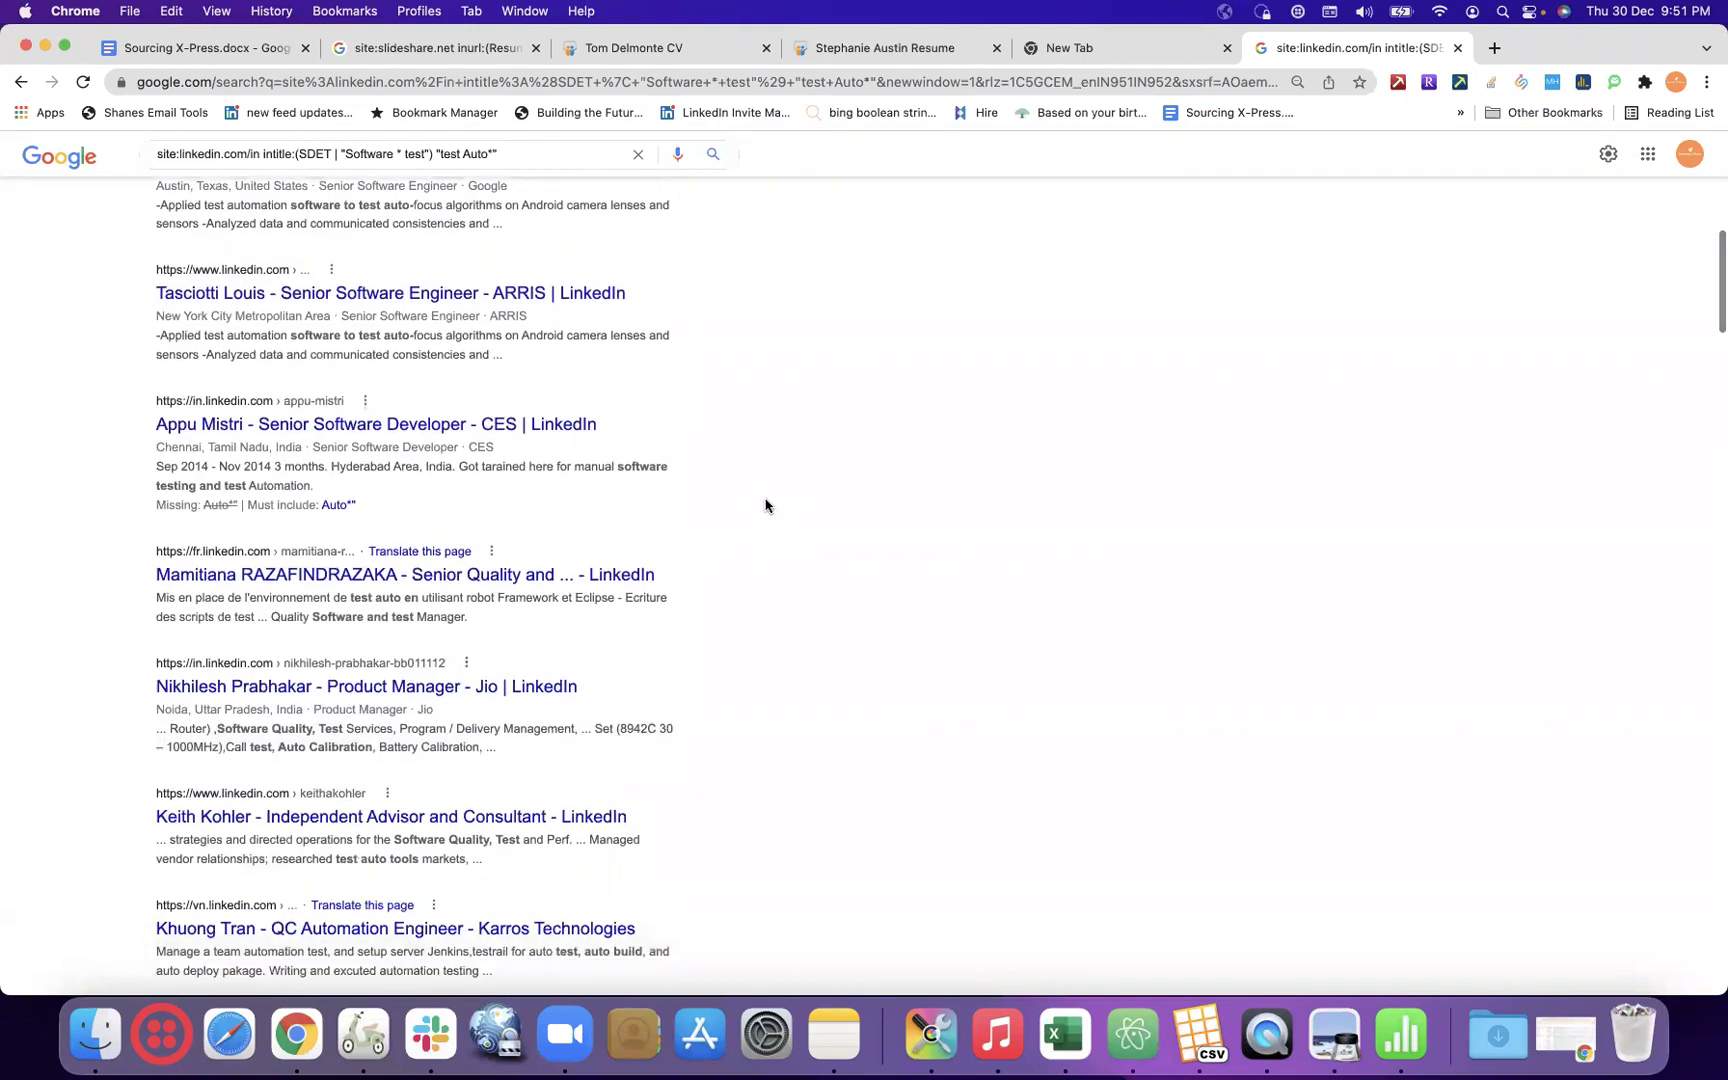
scroll(765, 505, "down", 5)
scroll(765, 505, "down", 4)
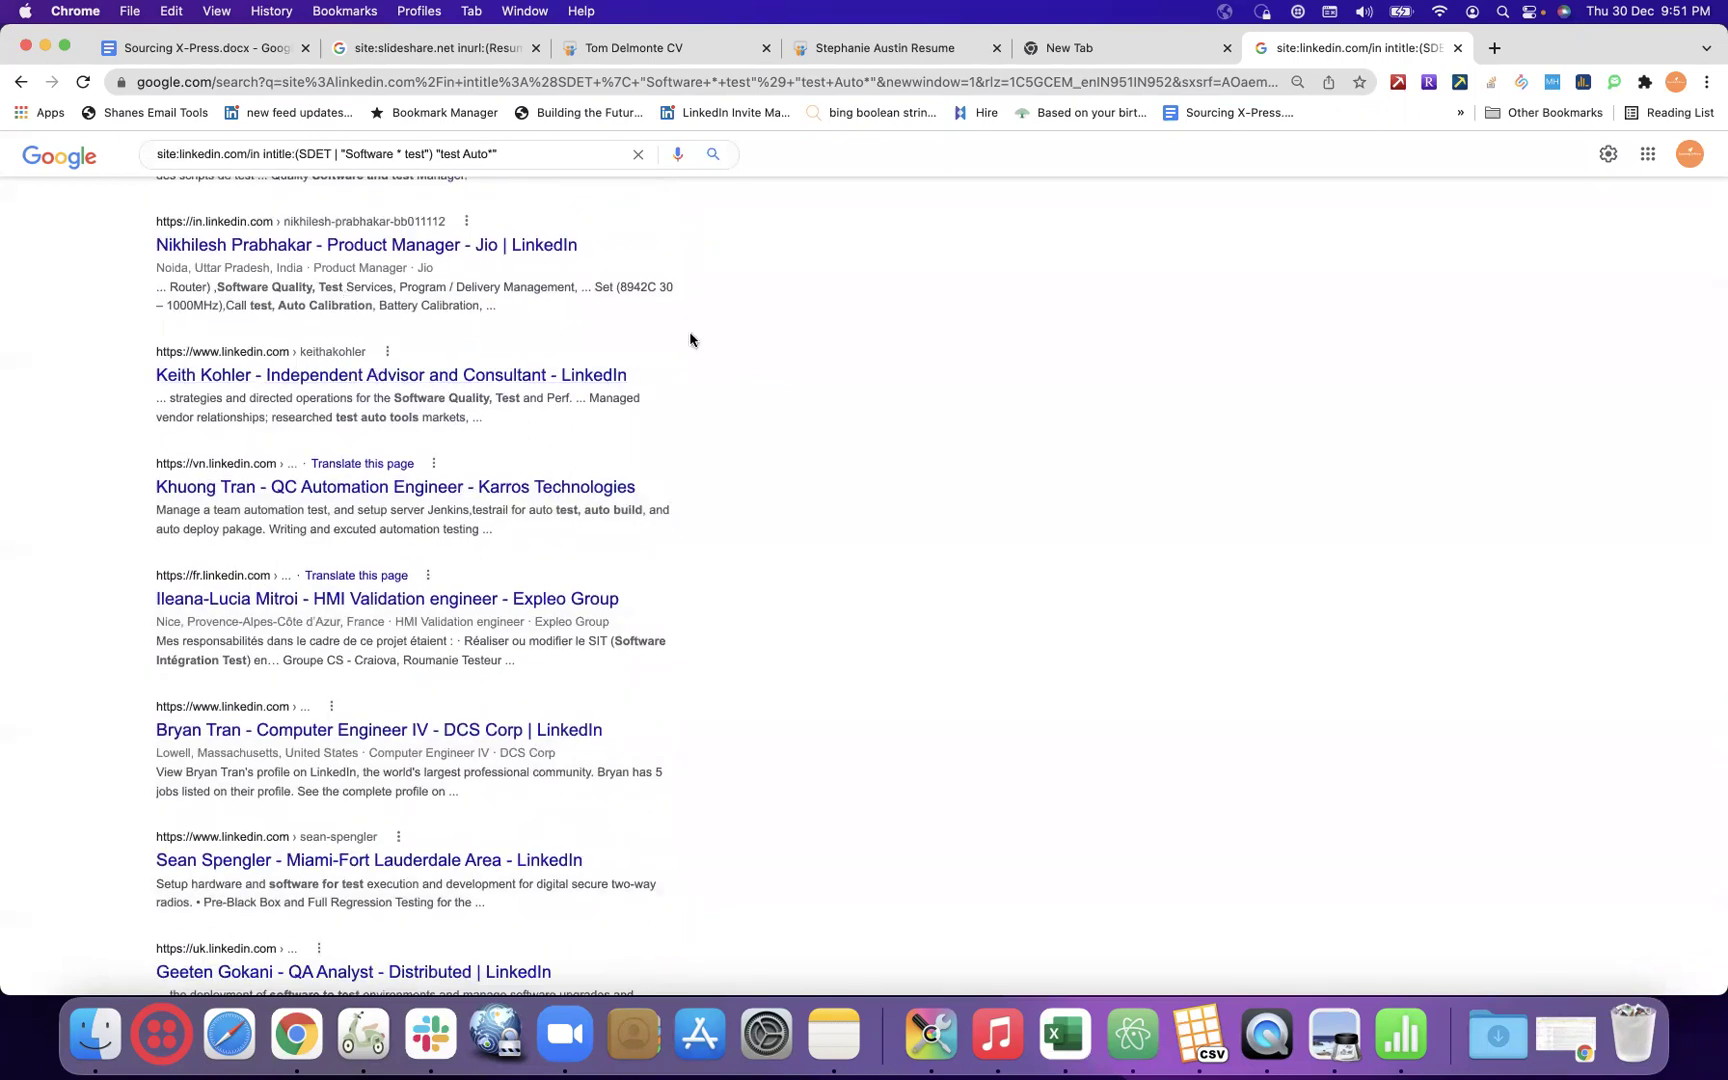
scroll(758, 371, "down", 4)
scroll(758, 371, "down", 3)
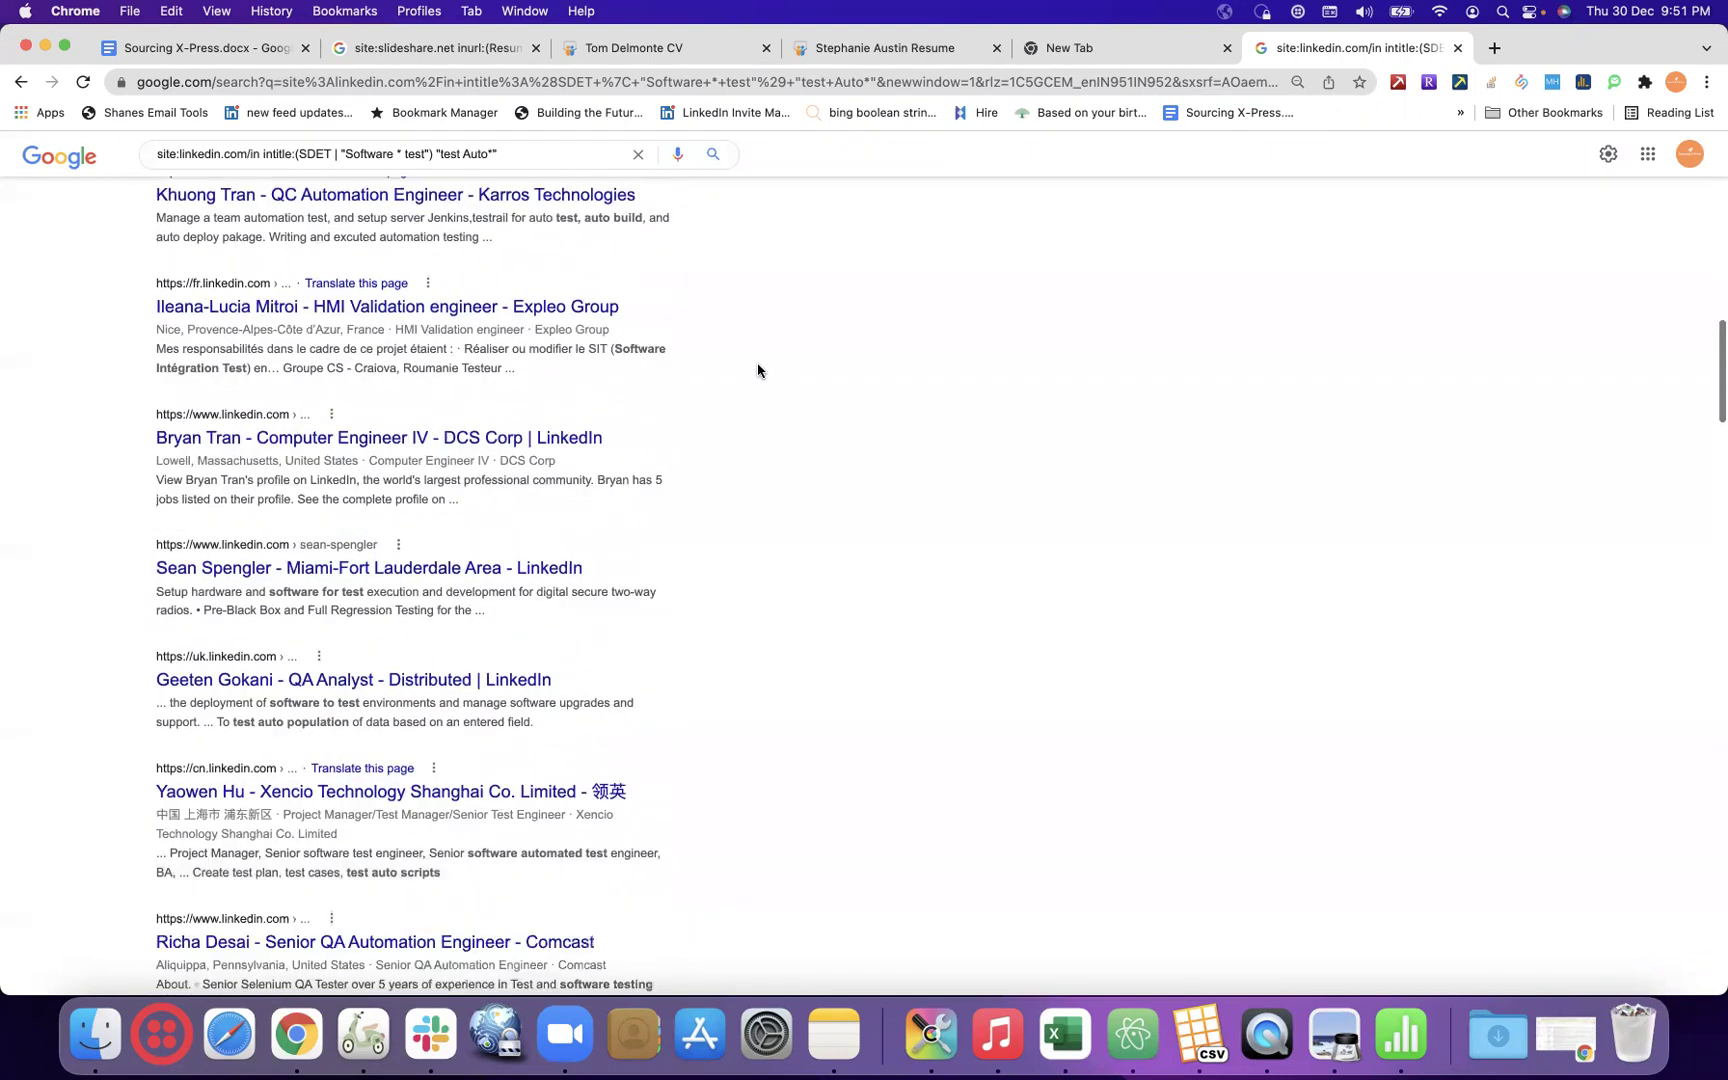
scroll(758, 371, "down", 8)
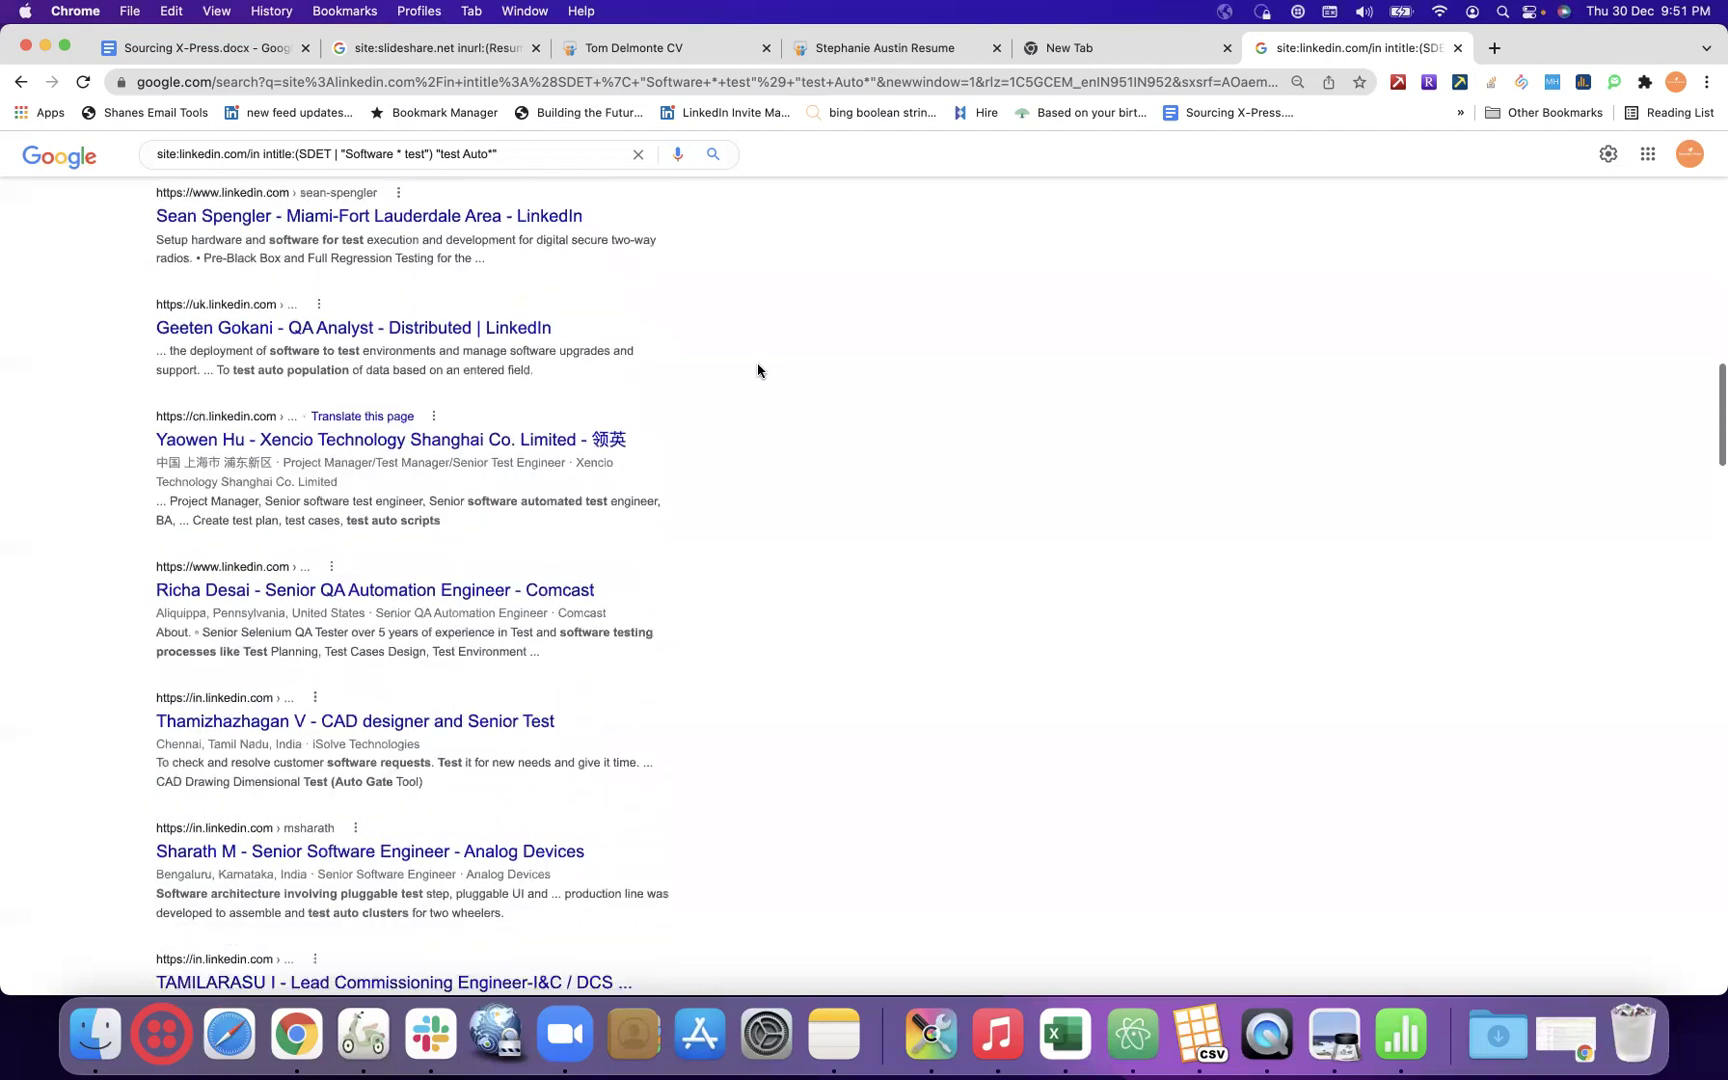
- Add the unquoted term Manage* to the end of the query and run the search
scroll(758, 371, "up", 15)
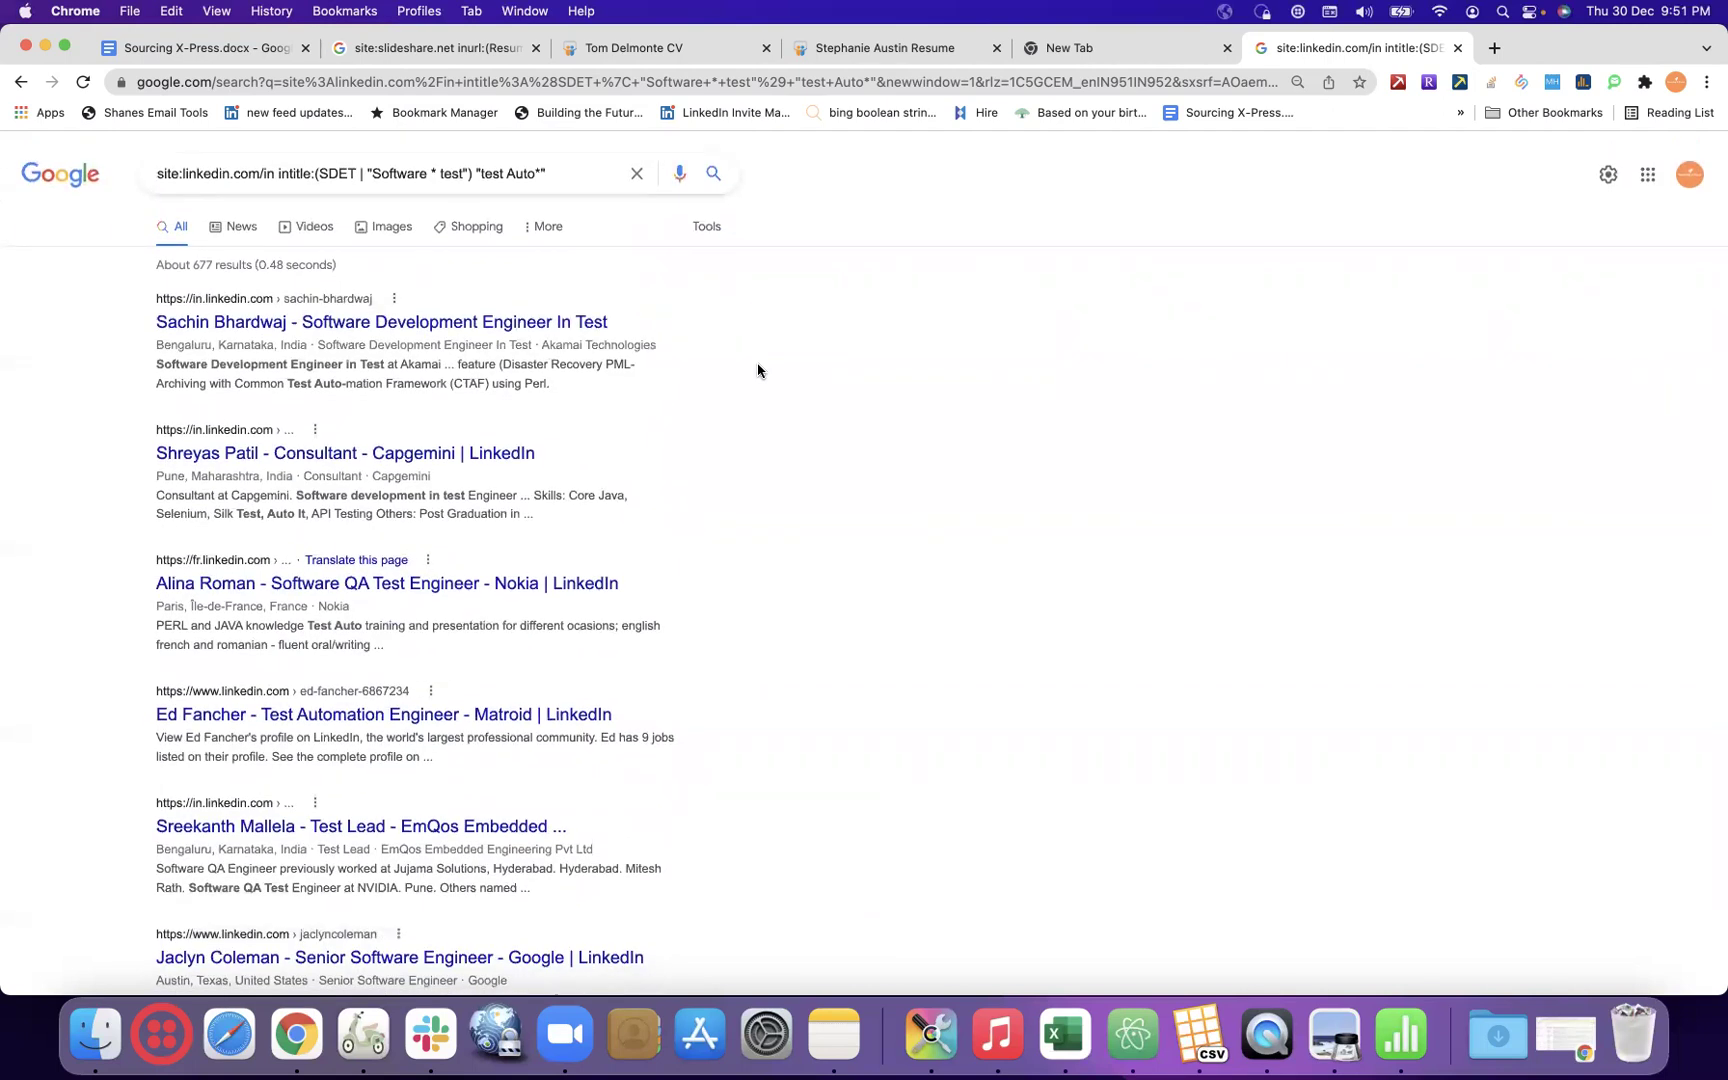
left_click(588, 169)
type("Manage*")
key("Return")
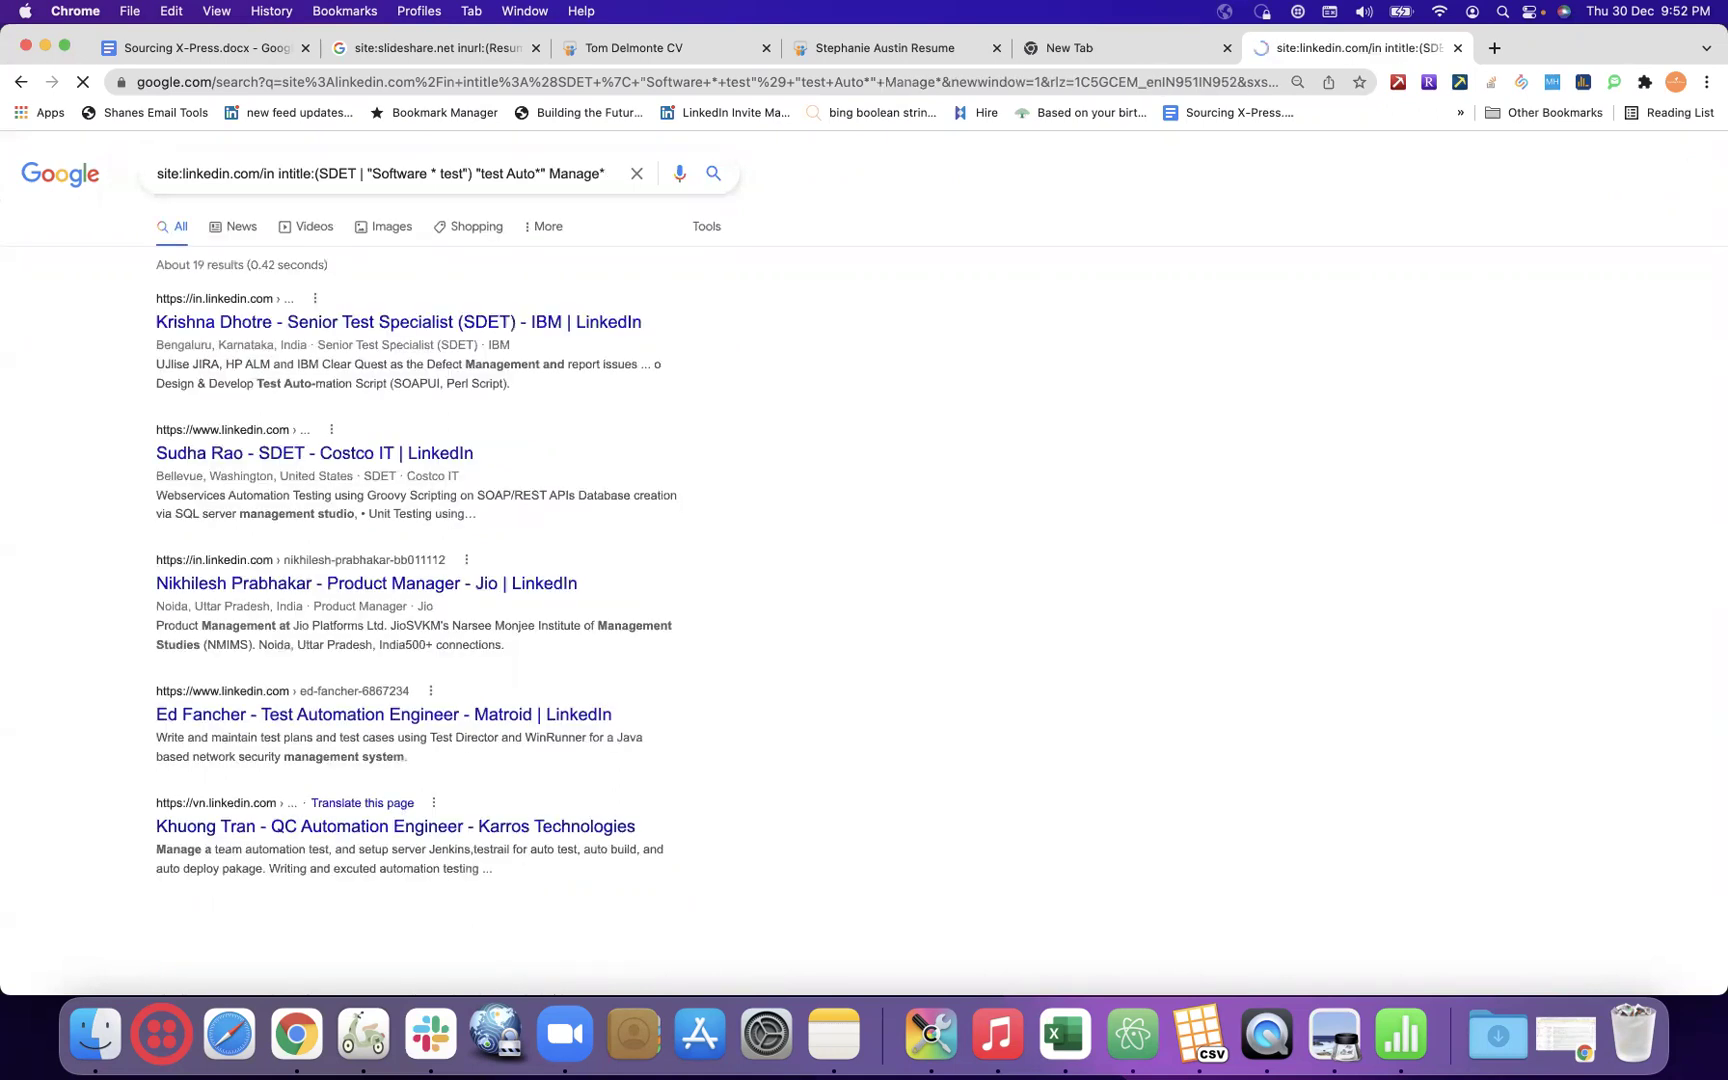
- Examine which word forms the Manage* term matches in the highlighted text of the result snippets
double_click(507, 367)
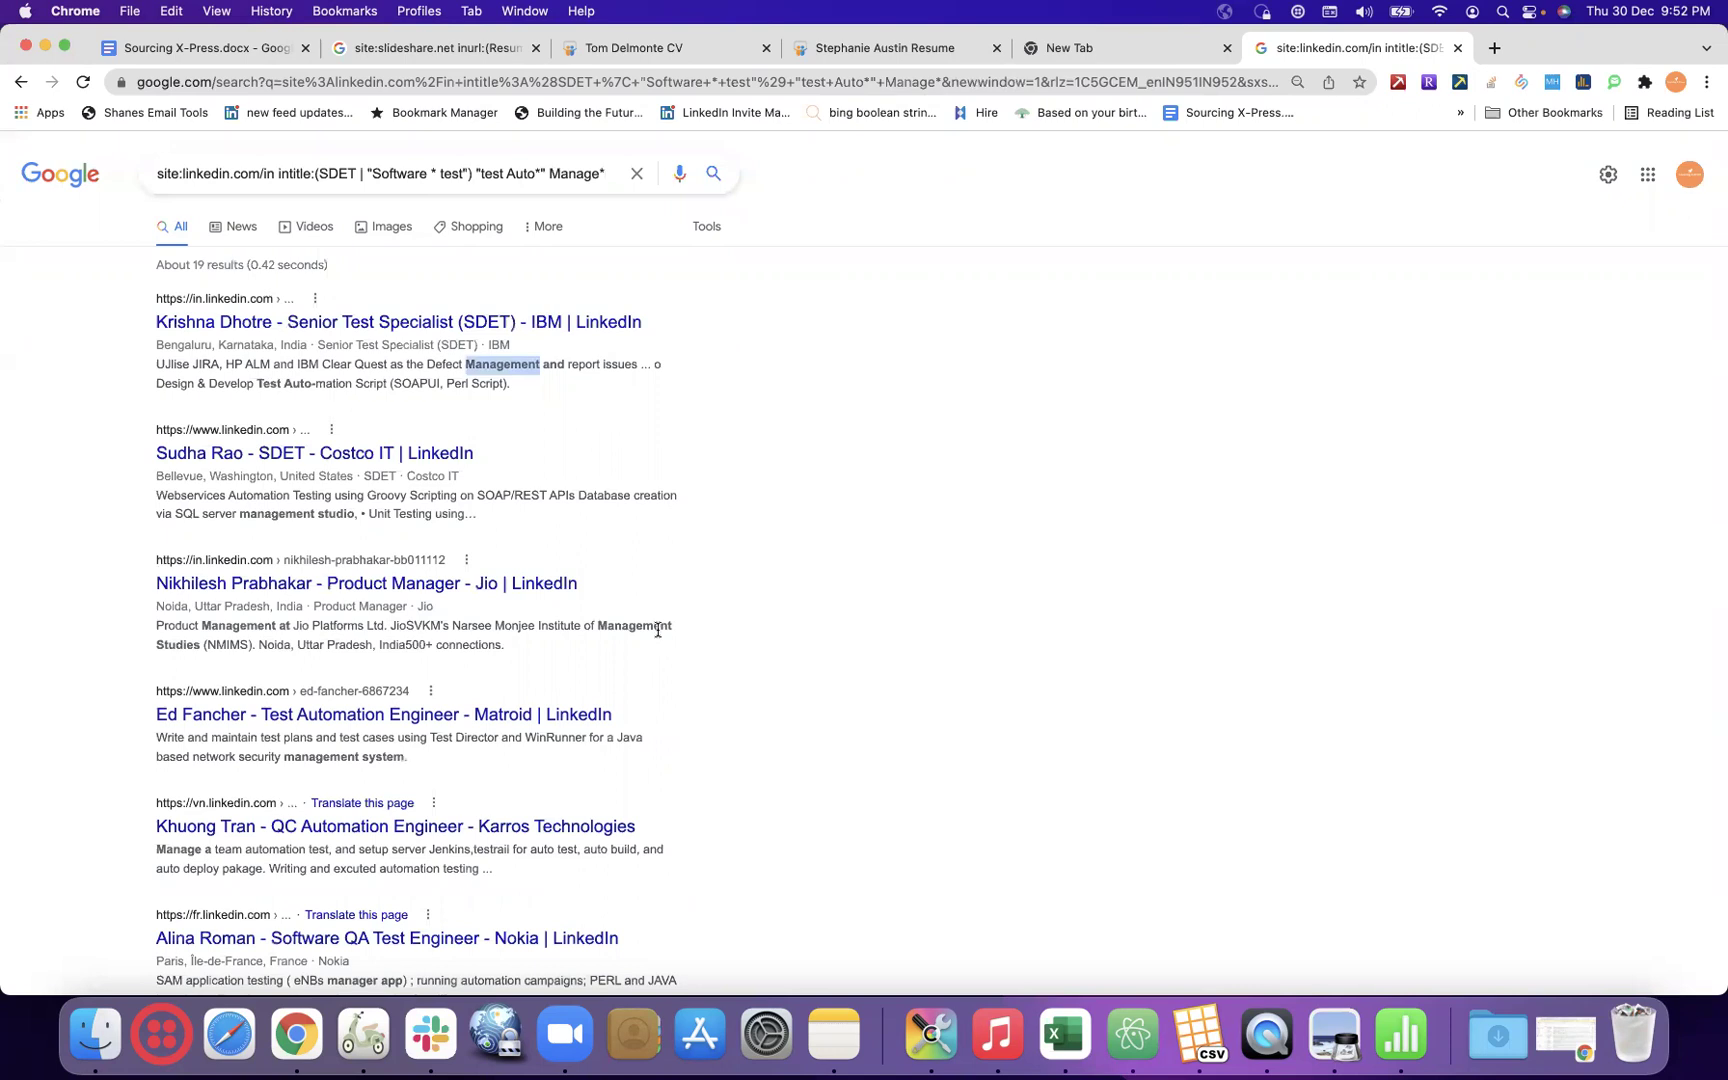
double_click(656, 627)
double_click(306, 498)
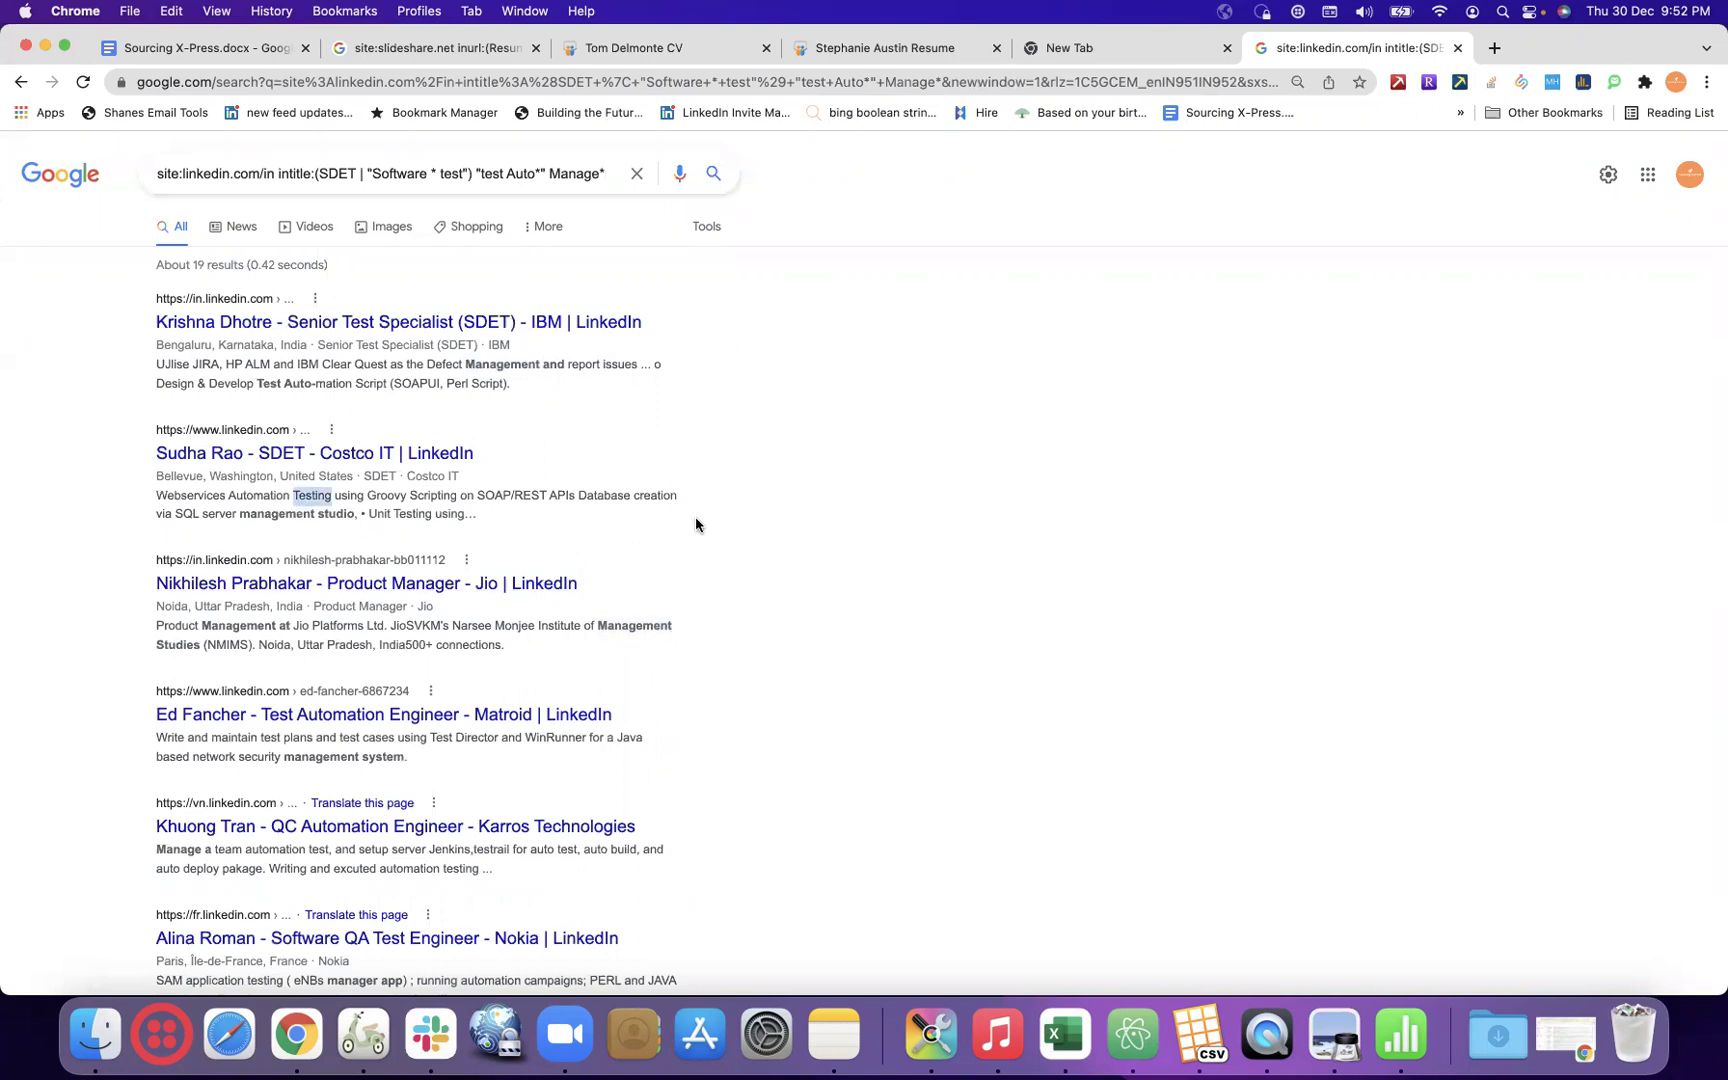
scroll(695, 516, "down", 3)
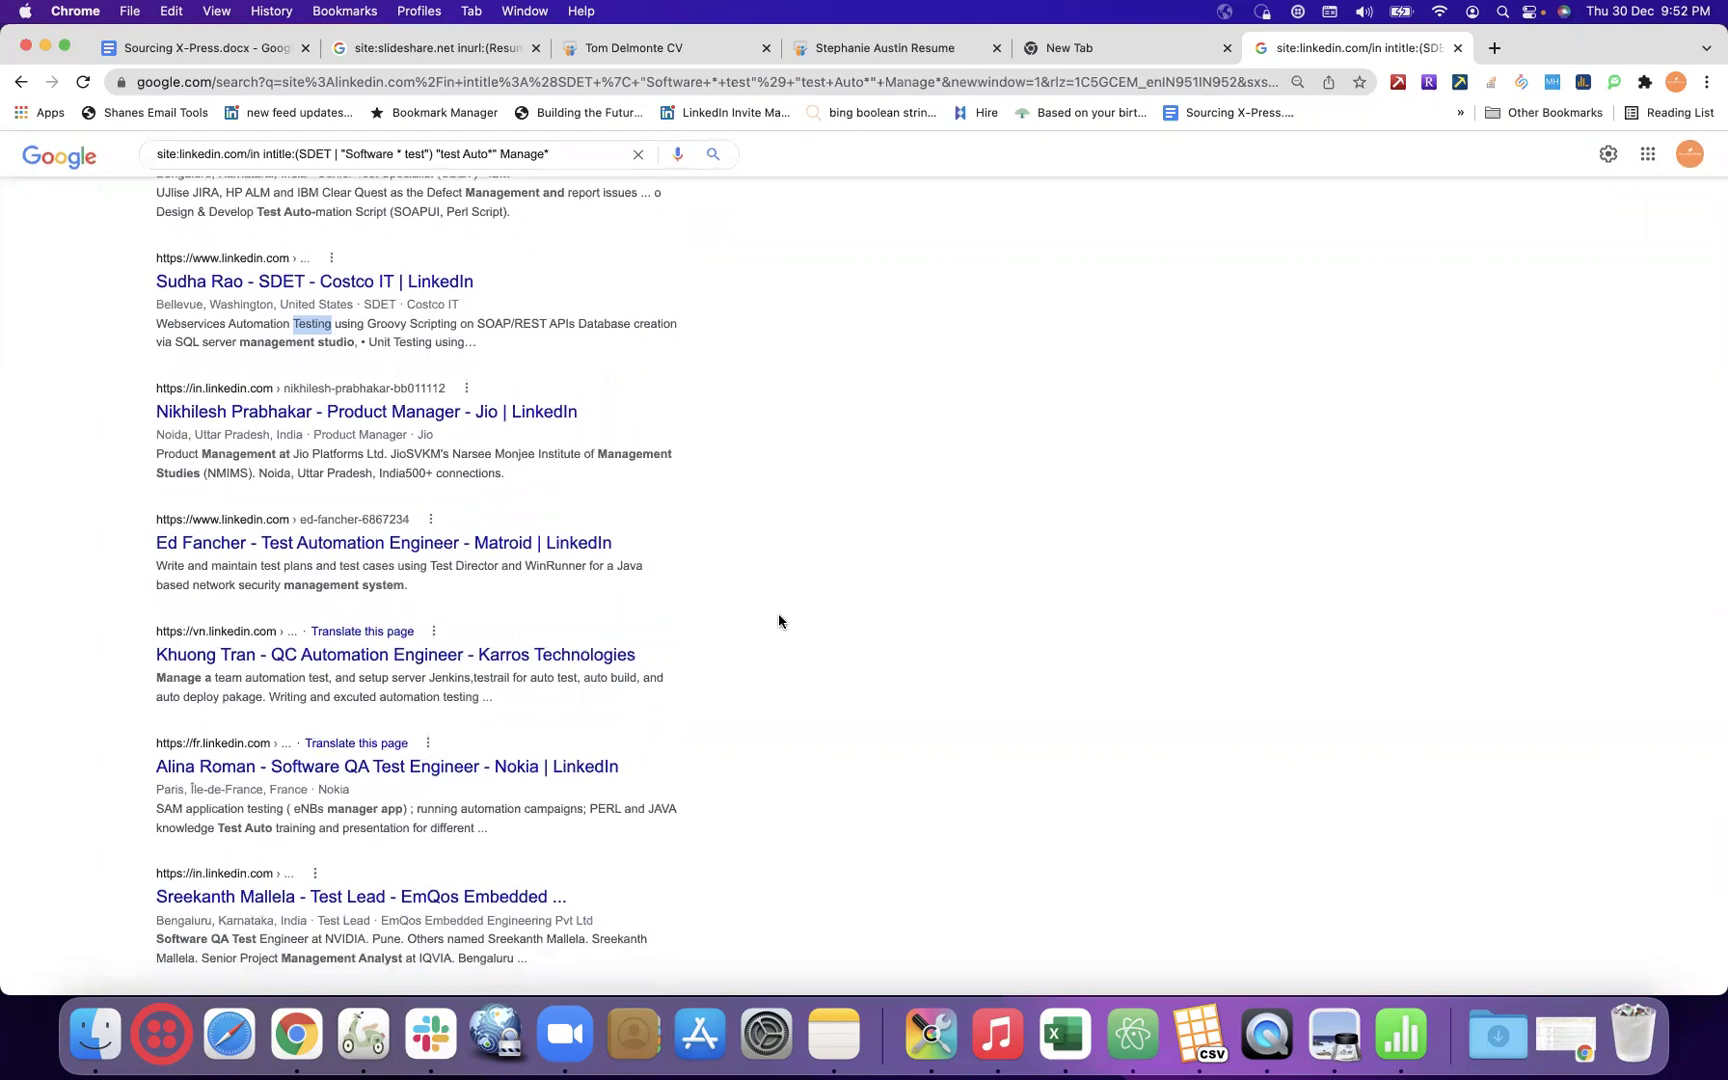
scroll(778, 614, "down", 3)
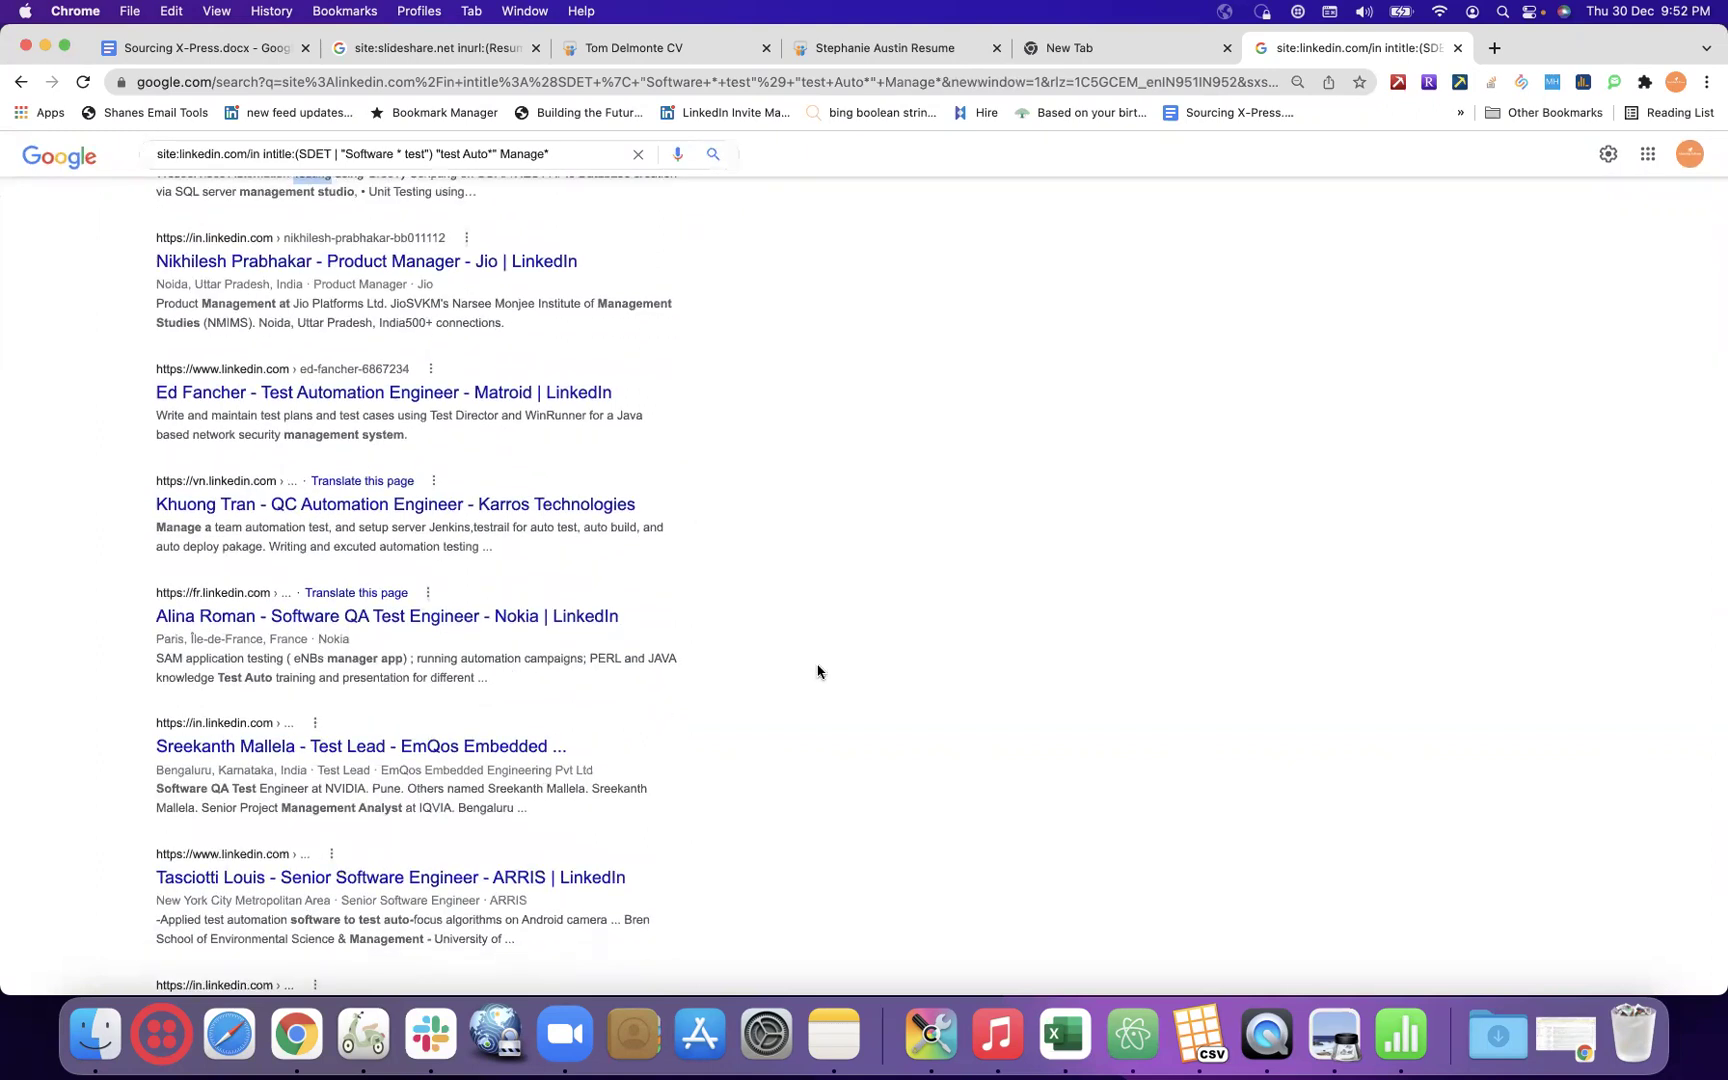
scroll(957, 606, "down", 3)
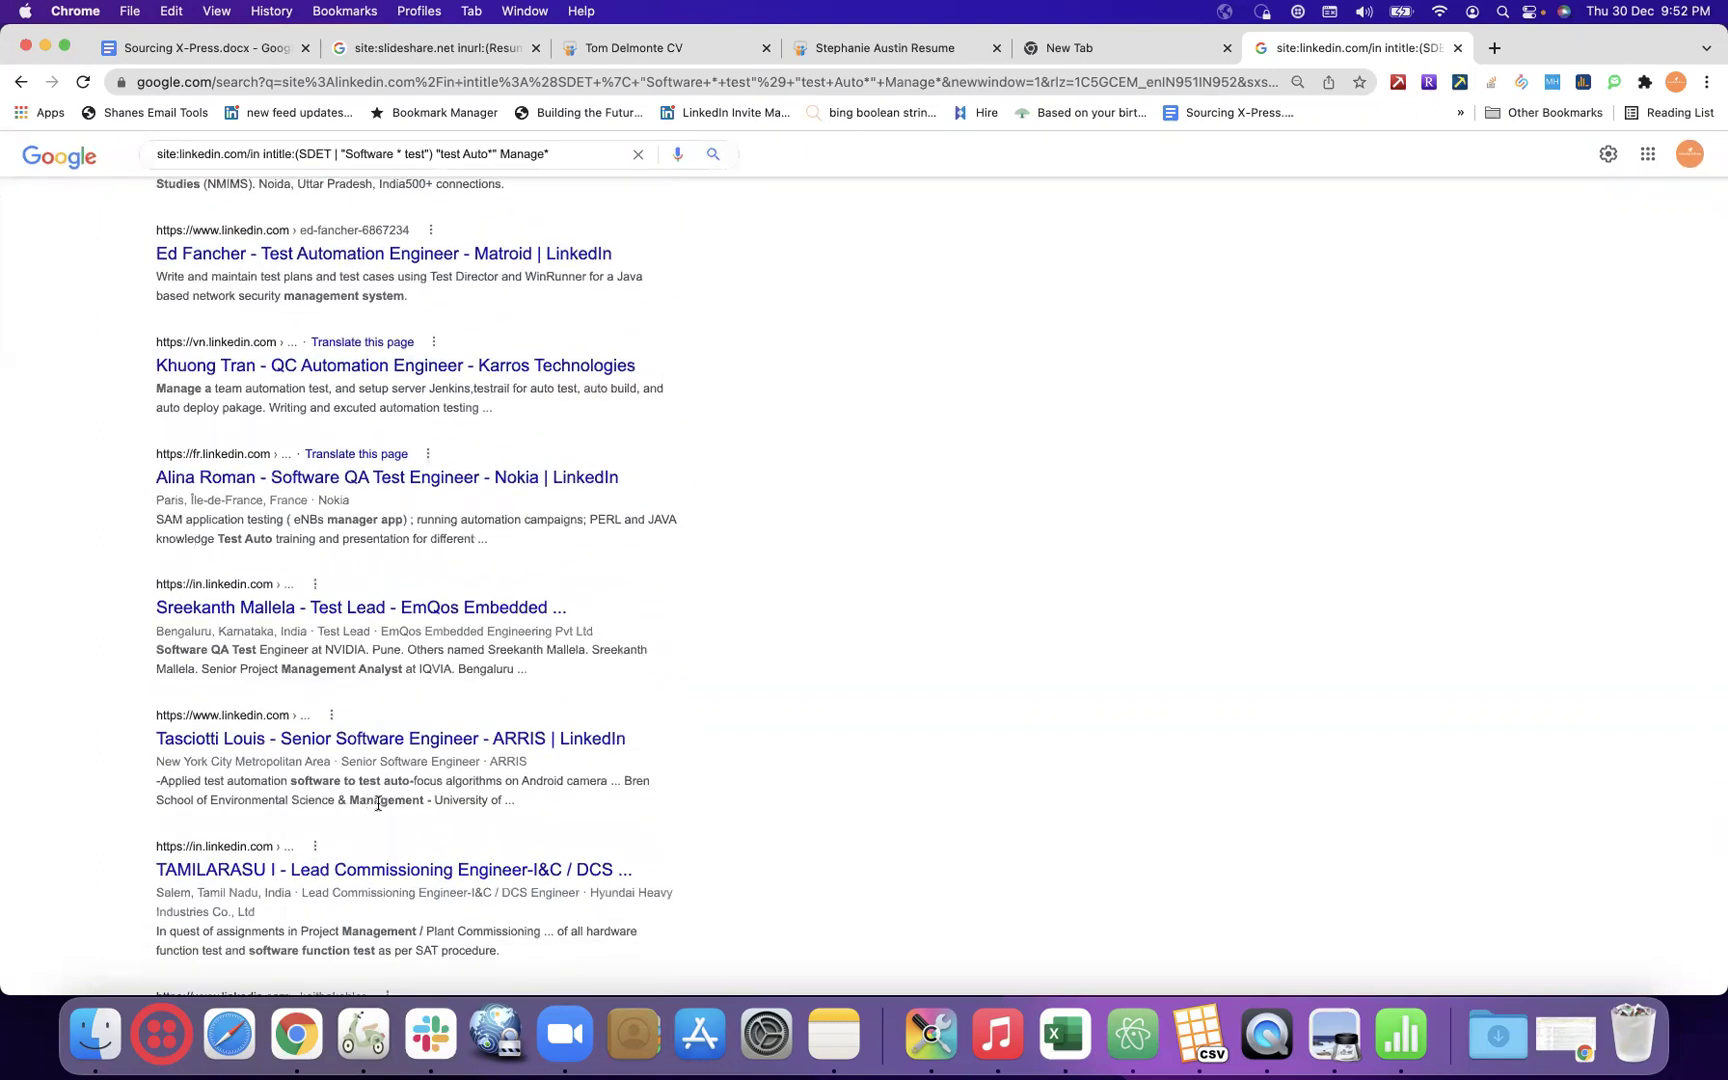
scroll(840, 742, "down", 2)
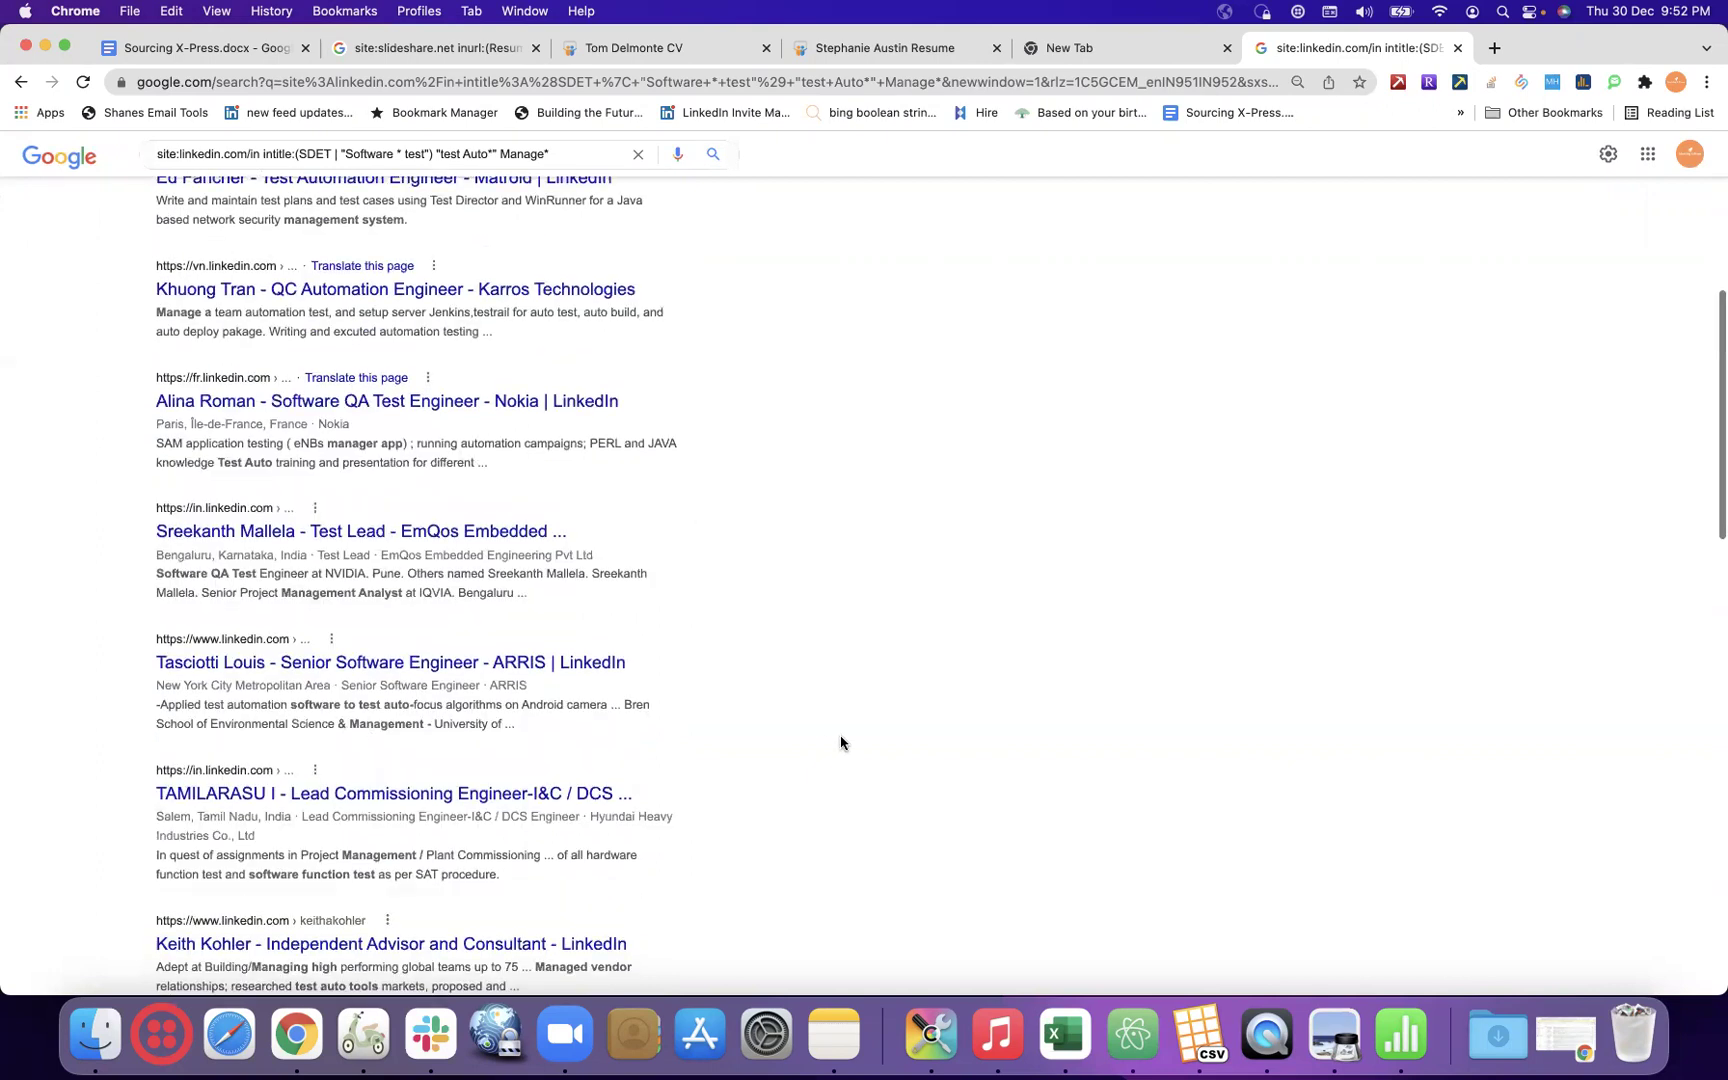
- Go through the remaining results and mark the highlighted words that the Manage* term matches in their snippets
scroll(840, 742, "down", 3)
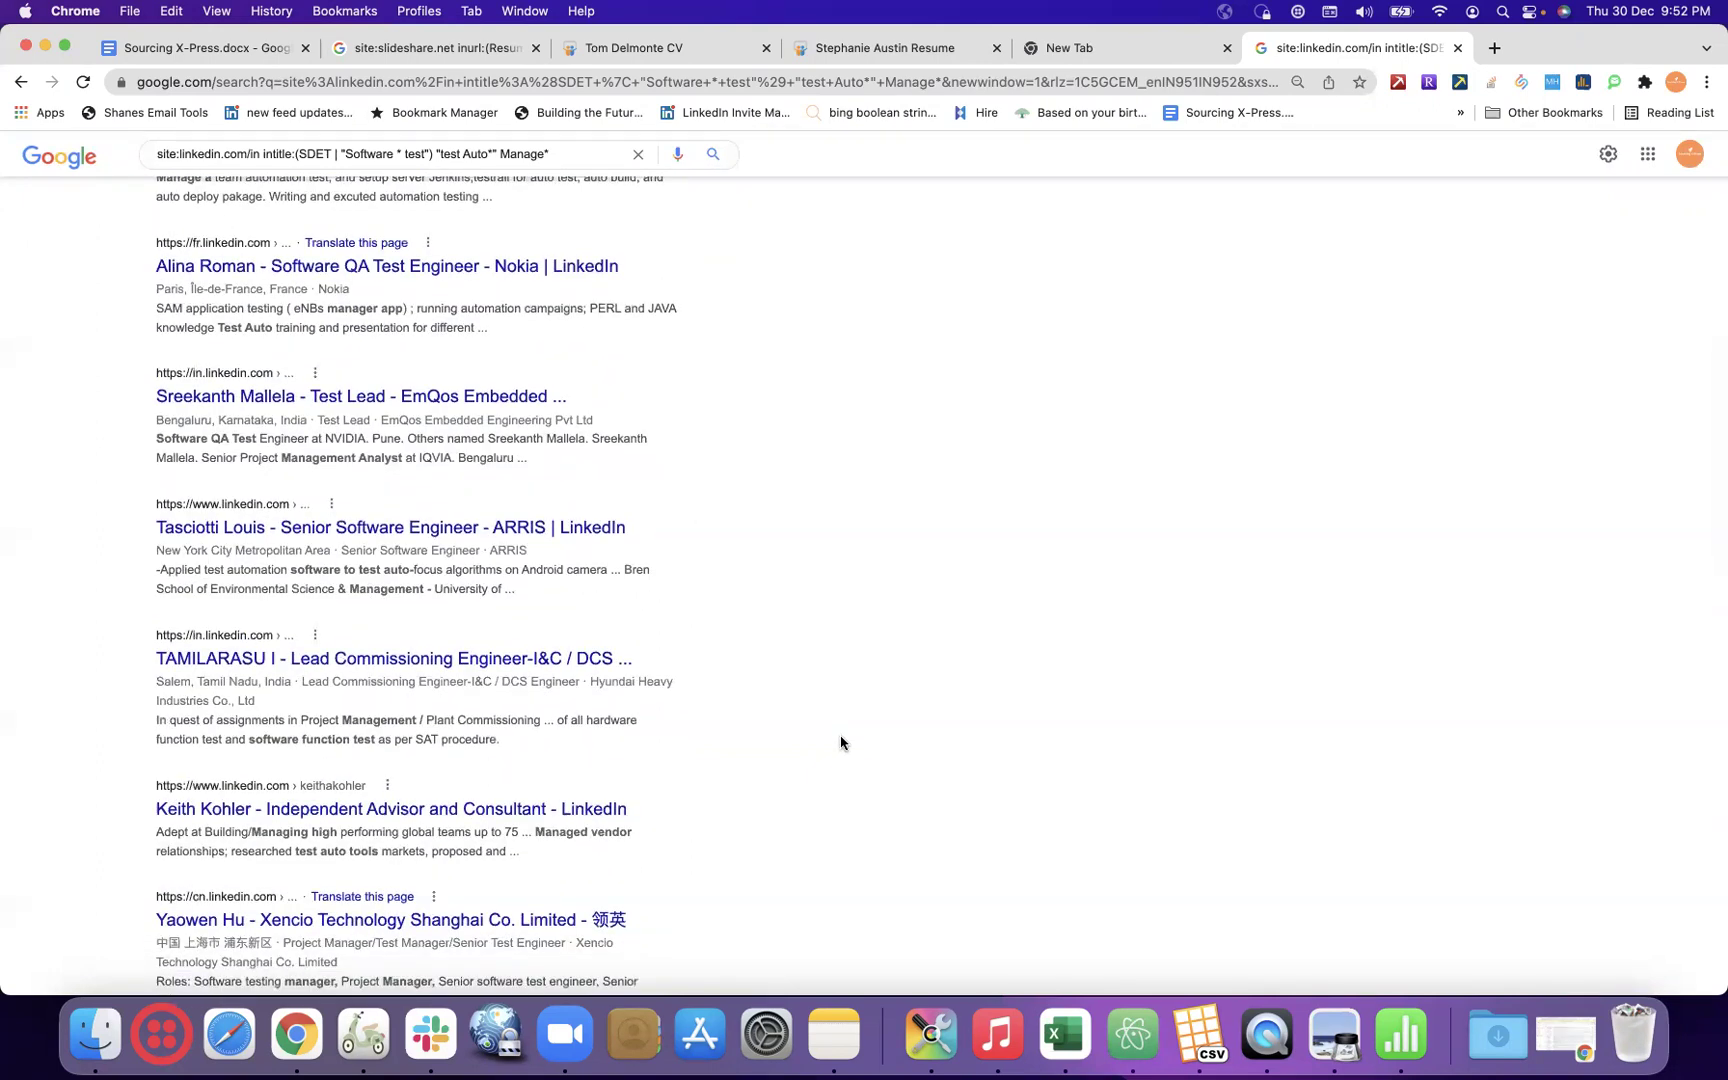
scroll(840, 742, "down", 5)
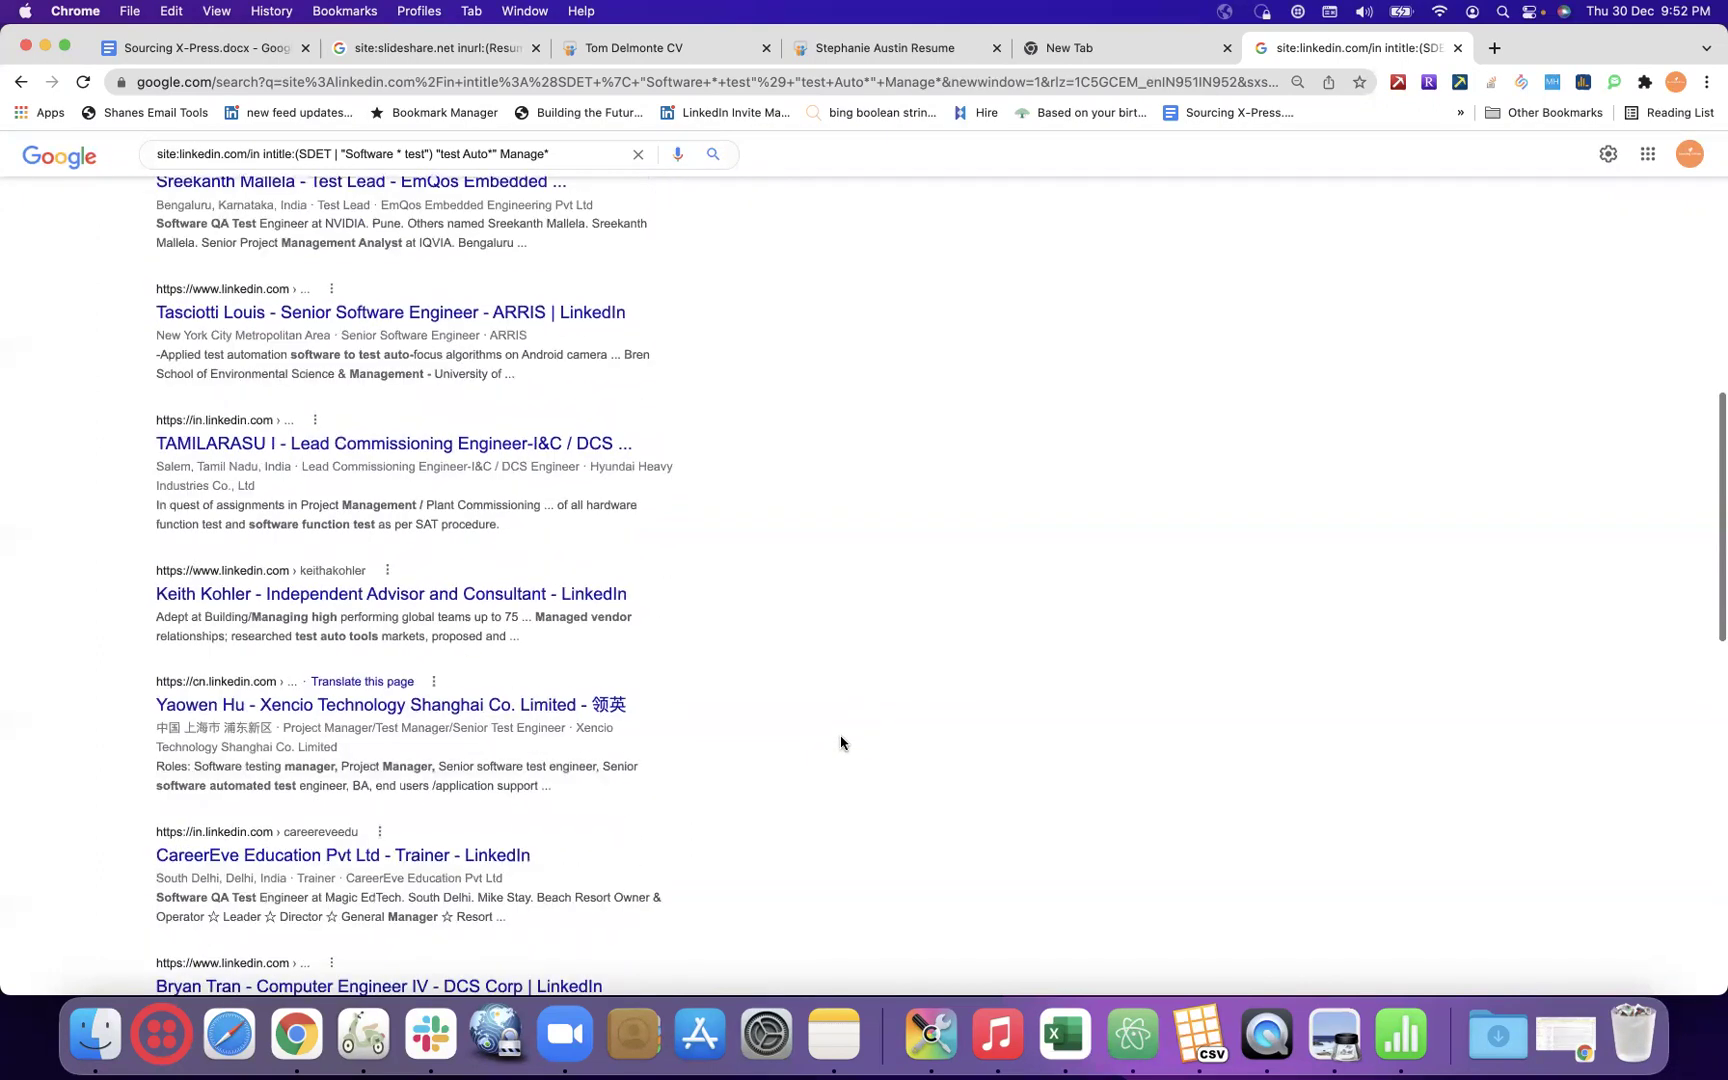
double_click(580, 618)
scroll(841, 617, "down", 3)
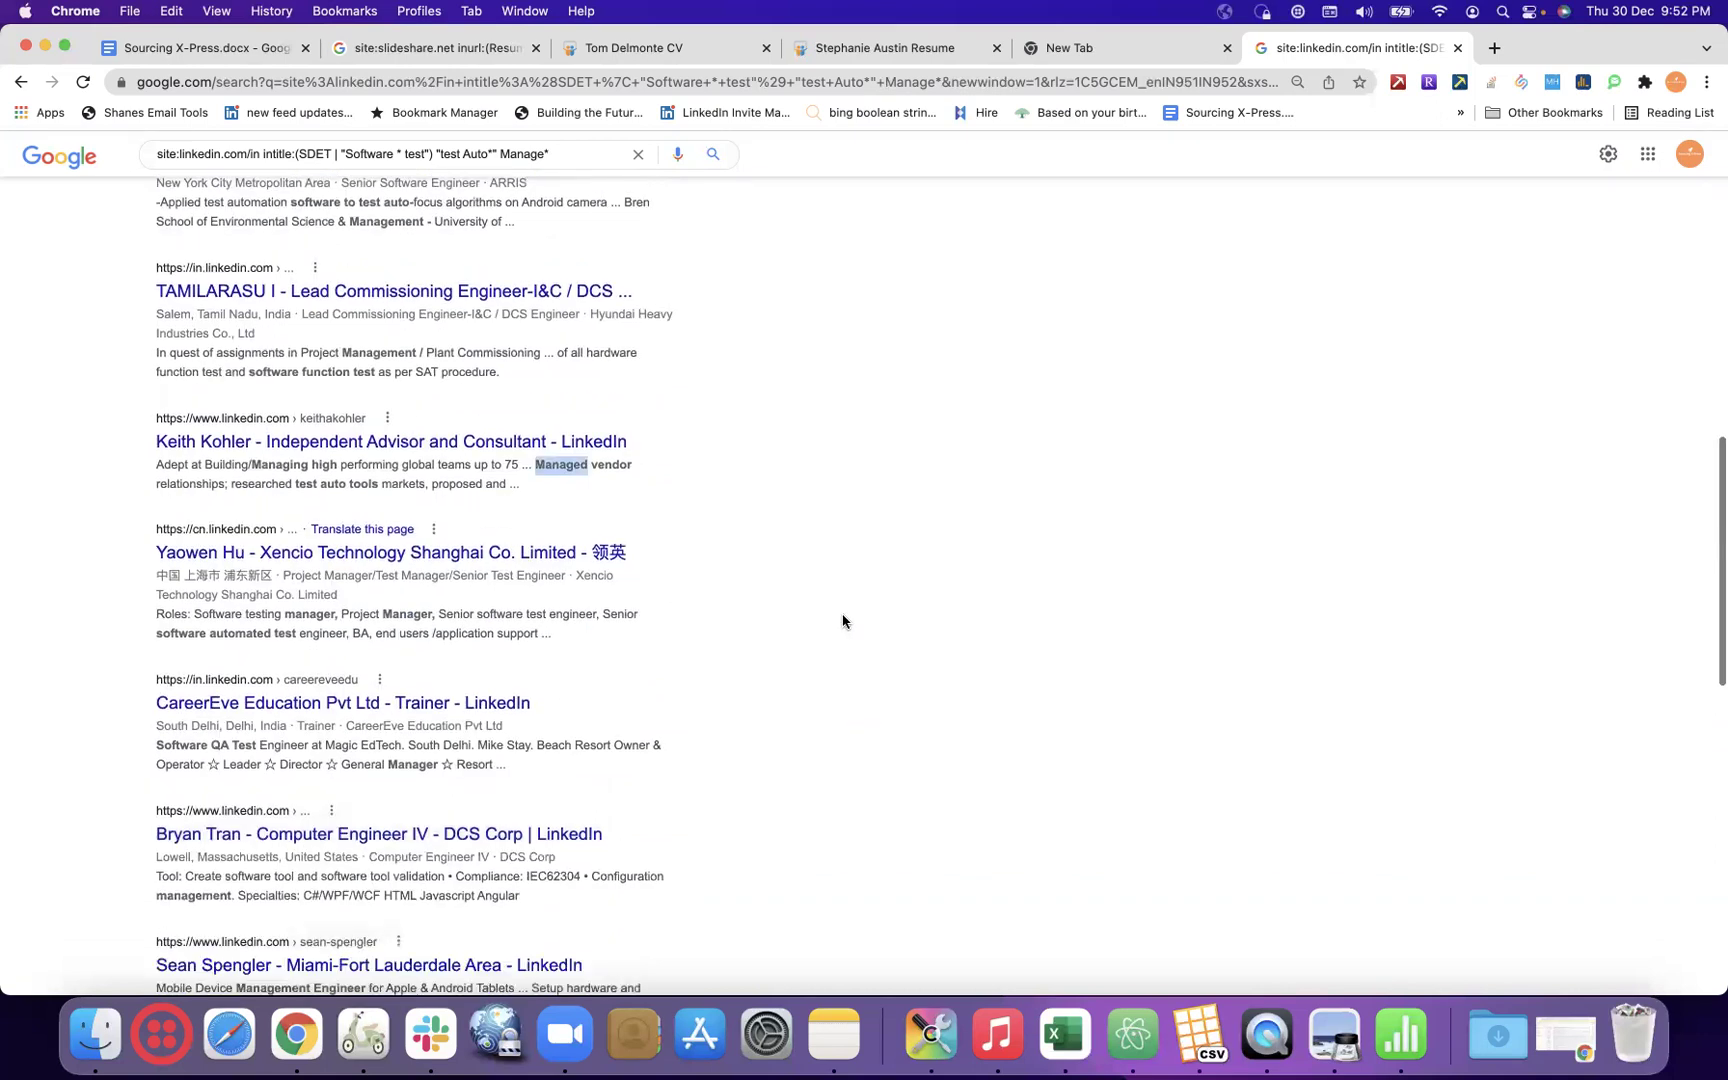
scroll(822, 772, "down", 6)
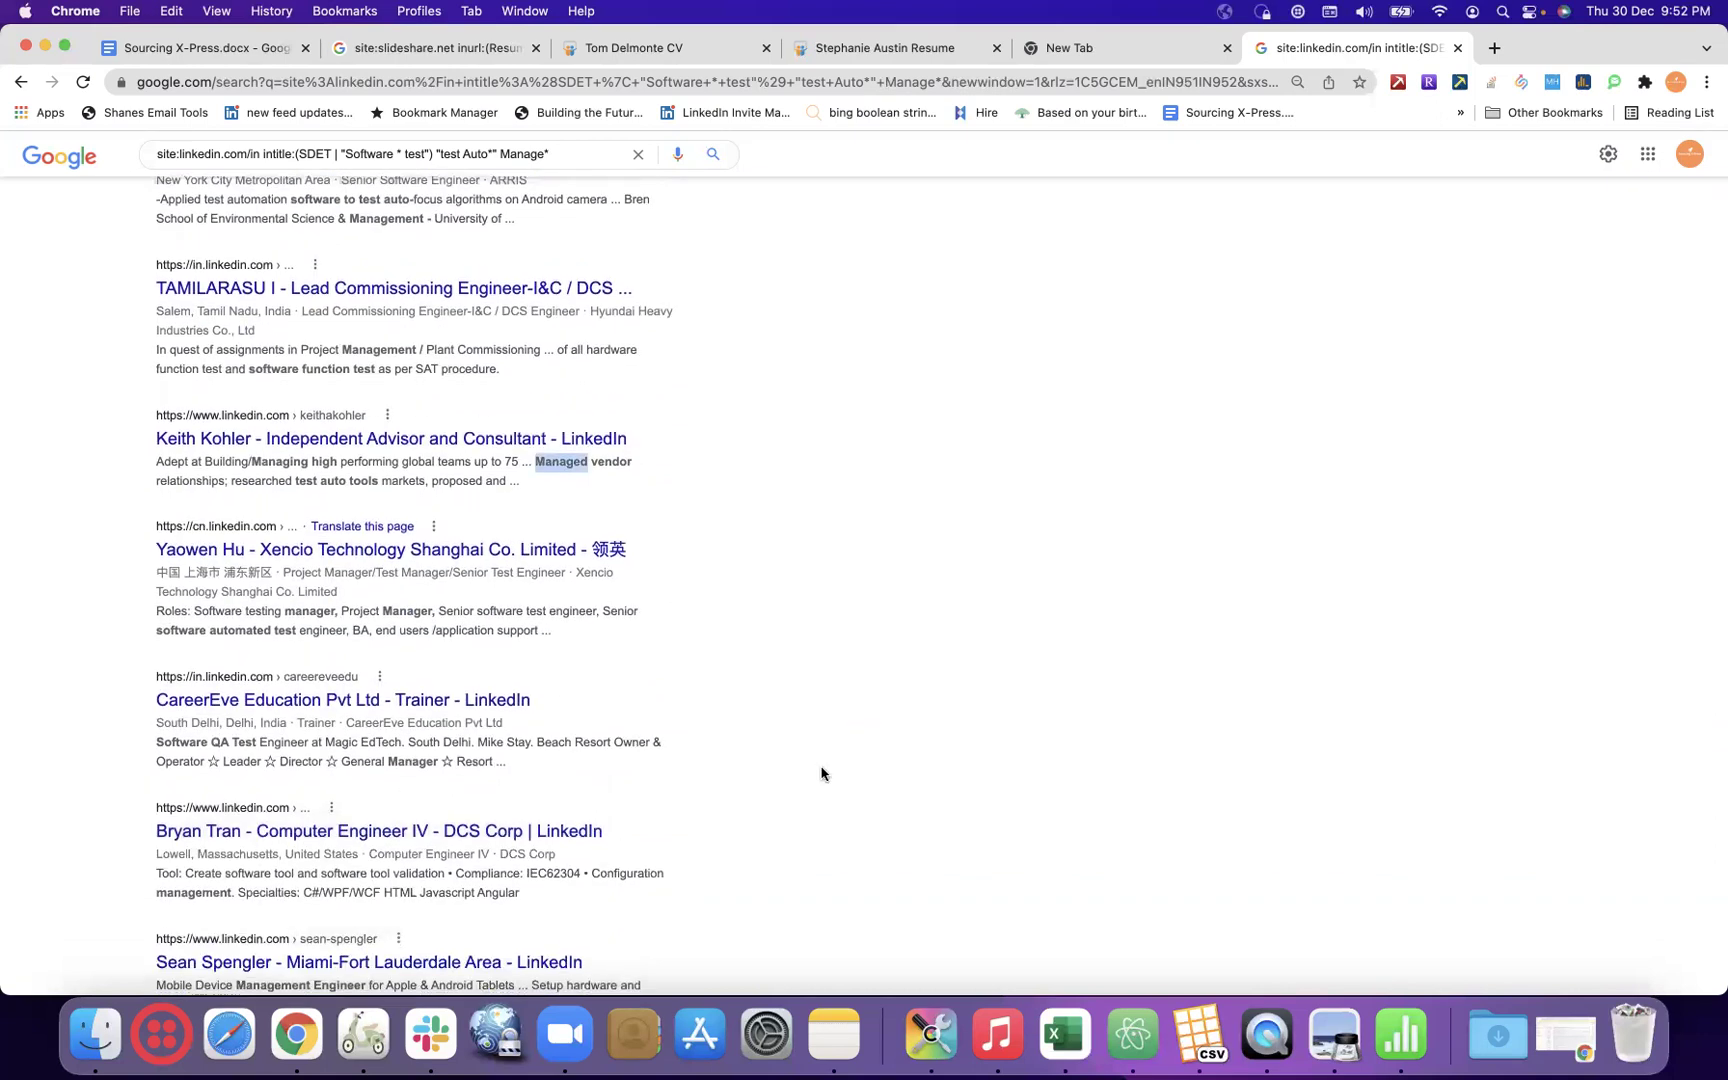
scroll(822, 772, "down", 3)
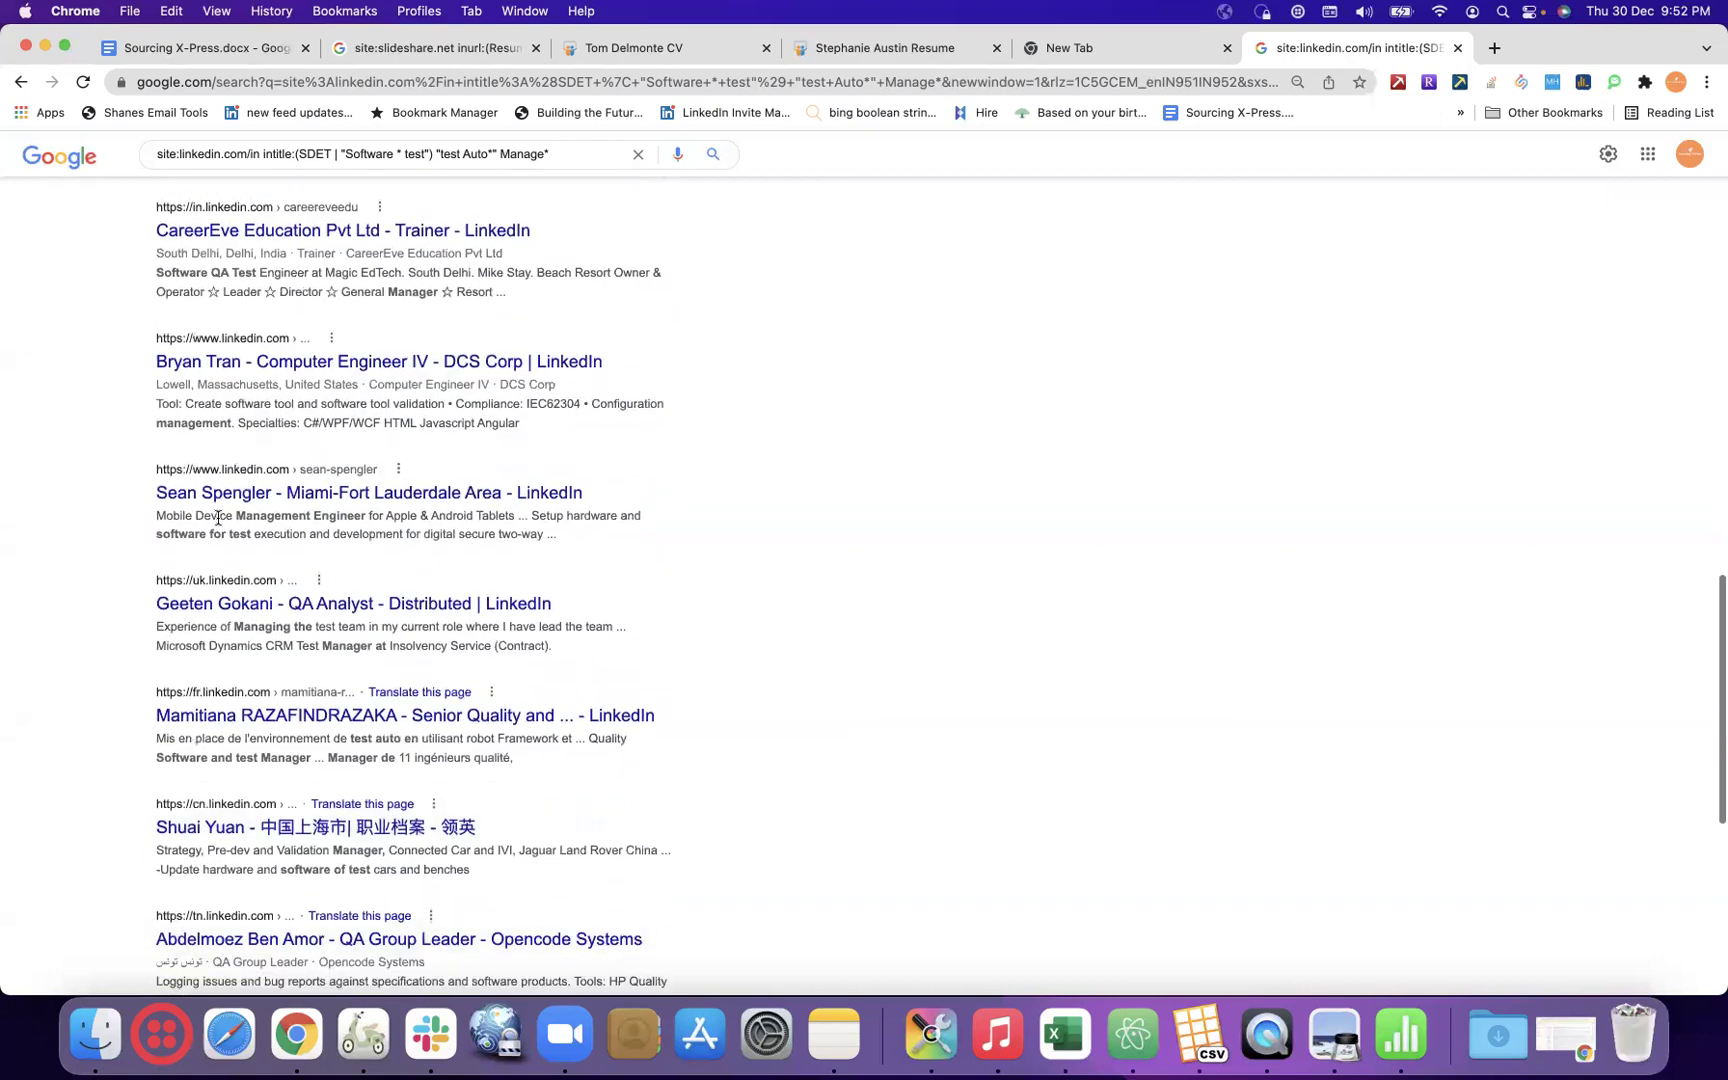
double_click(270, 517)
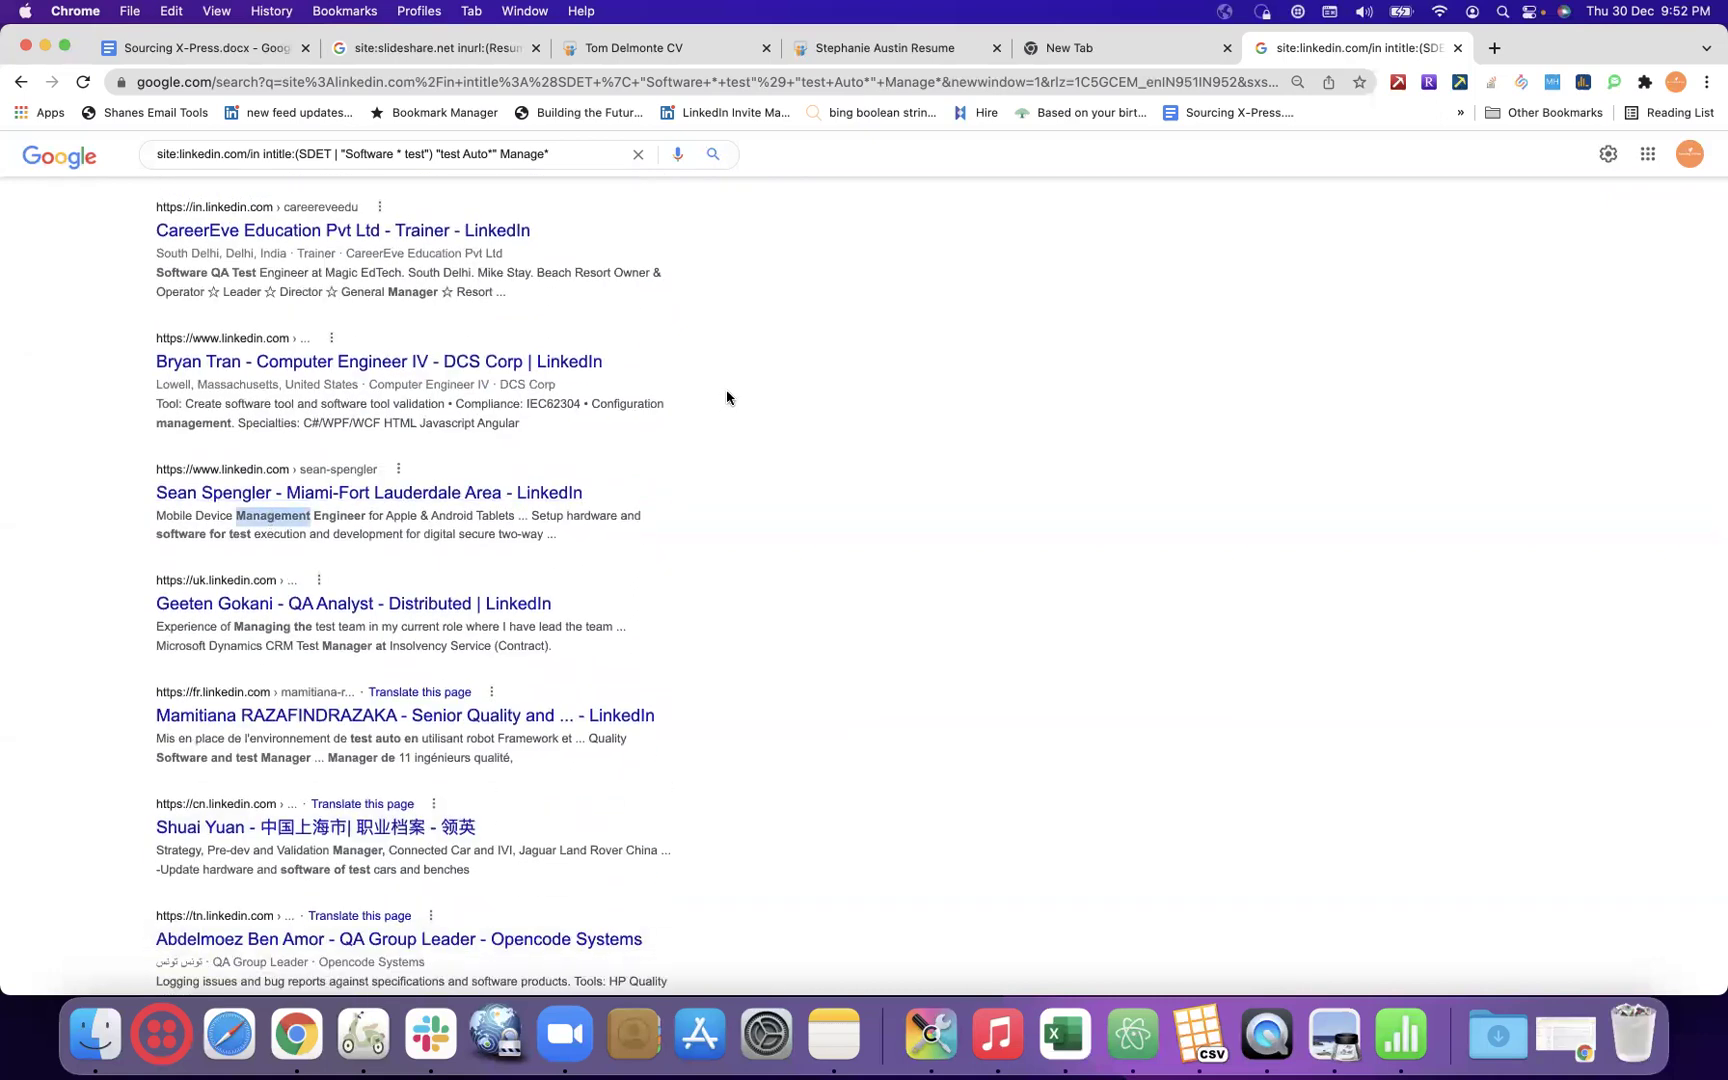
scroll(726, 389, "up", 15)
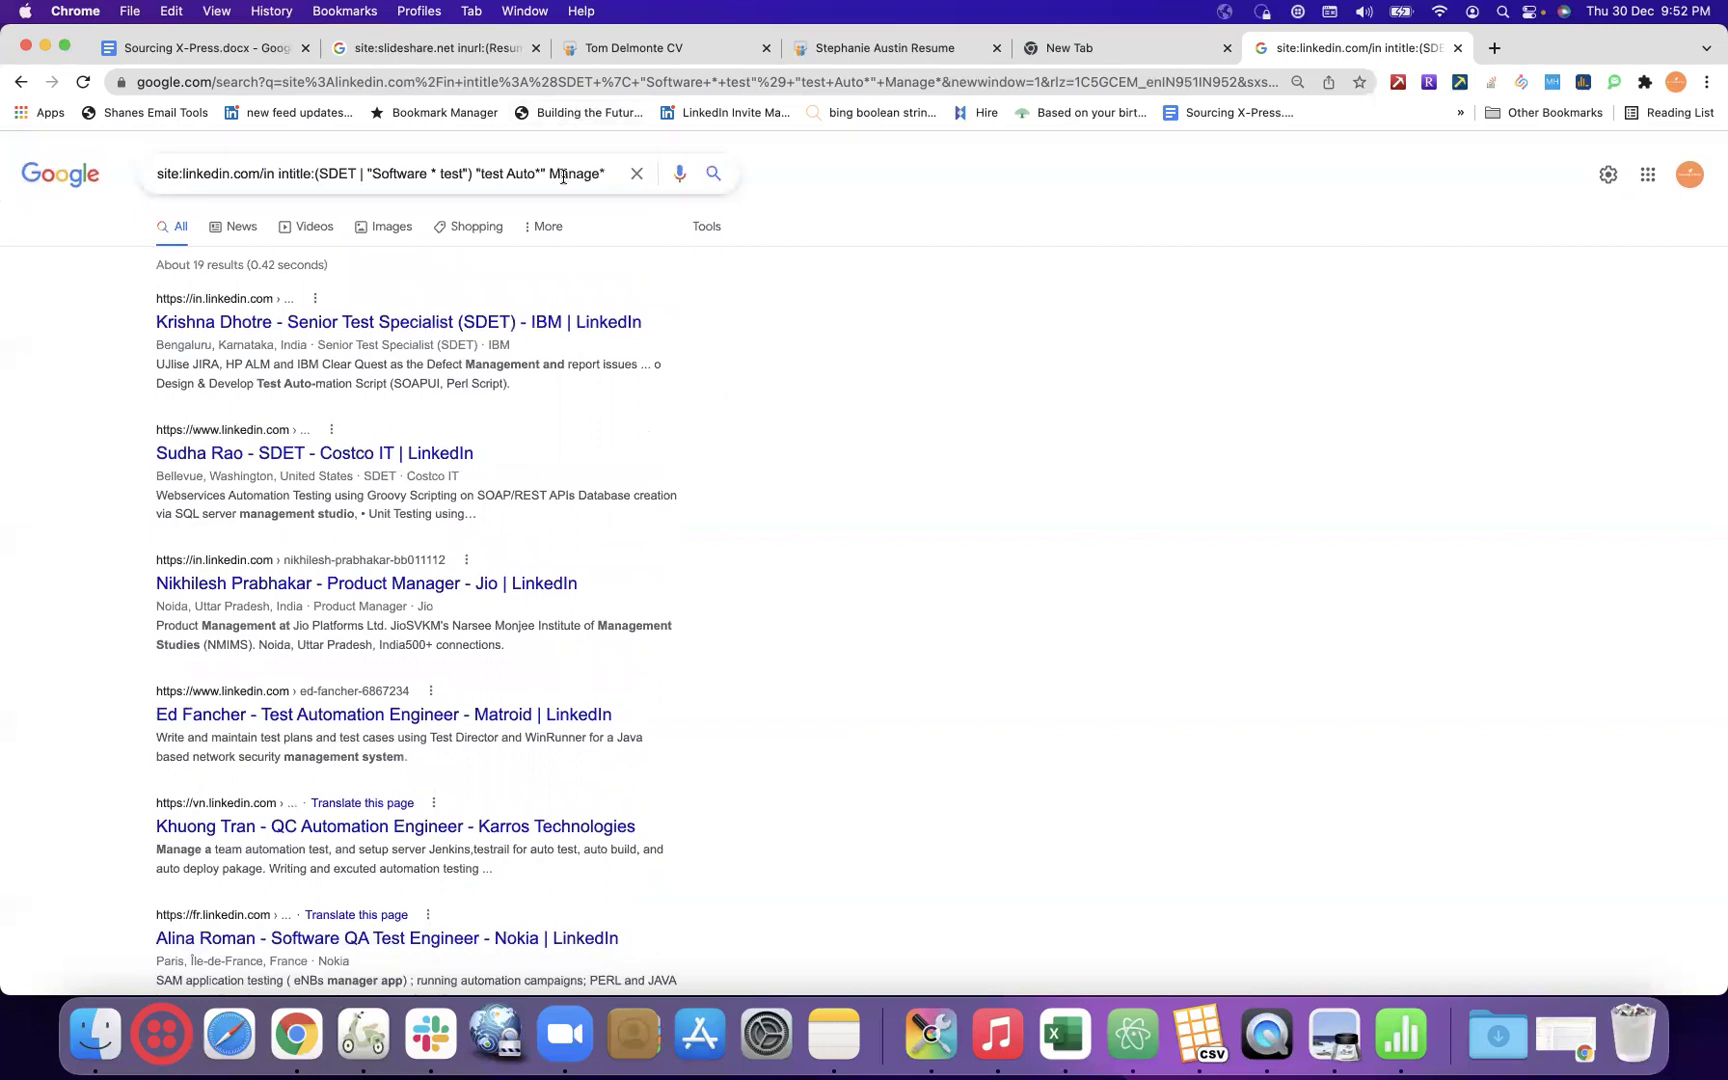
- Repeat the "test Auto*" Manage* search with the omitted results included
left_click_drag(476, 174, 609, 173)
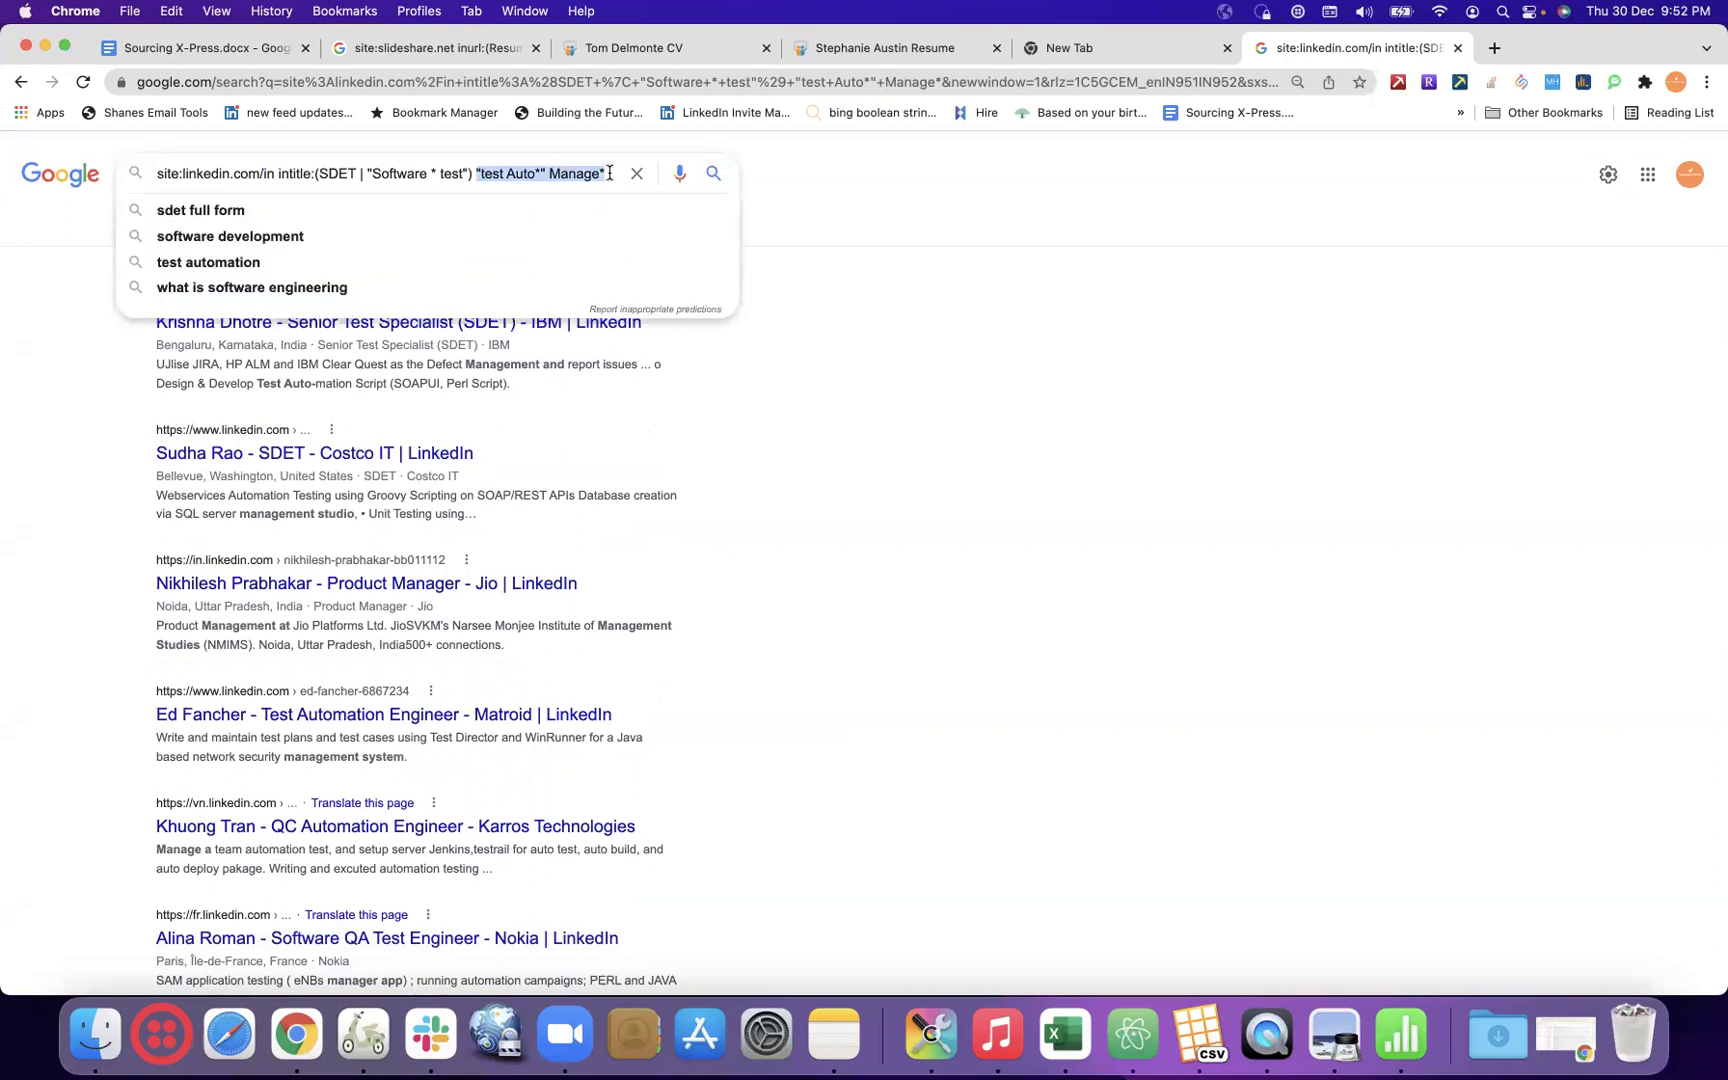
left_click(609, 173)
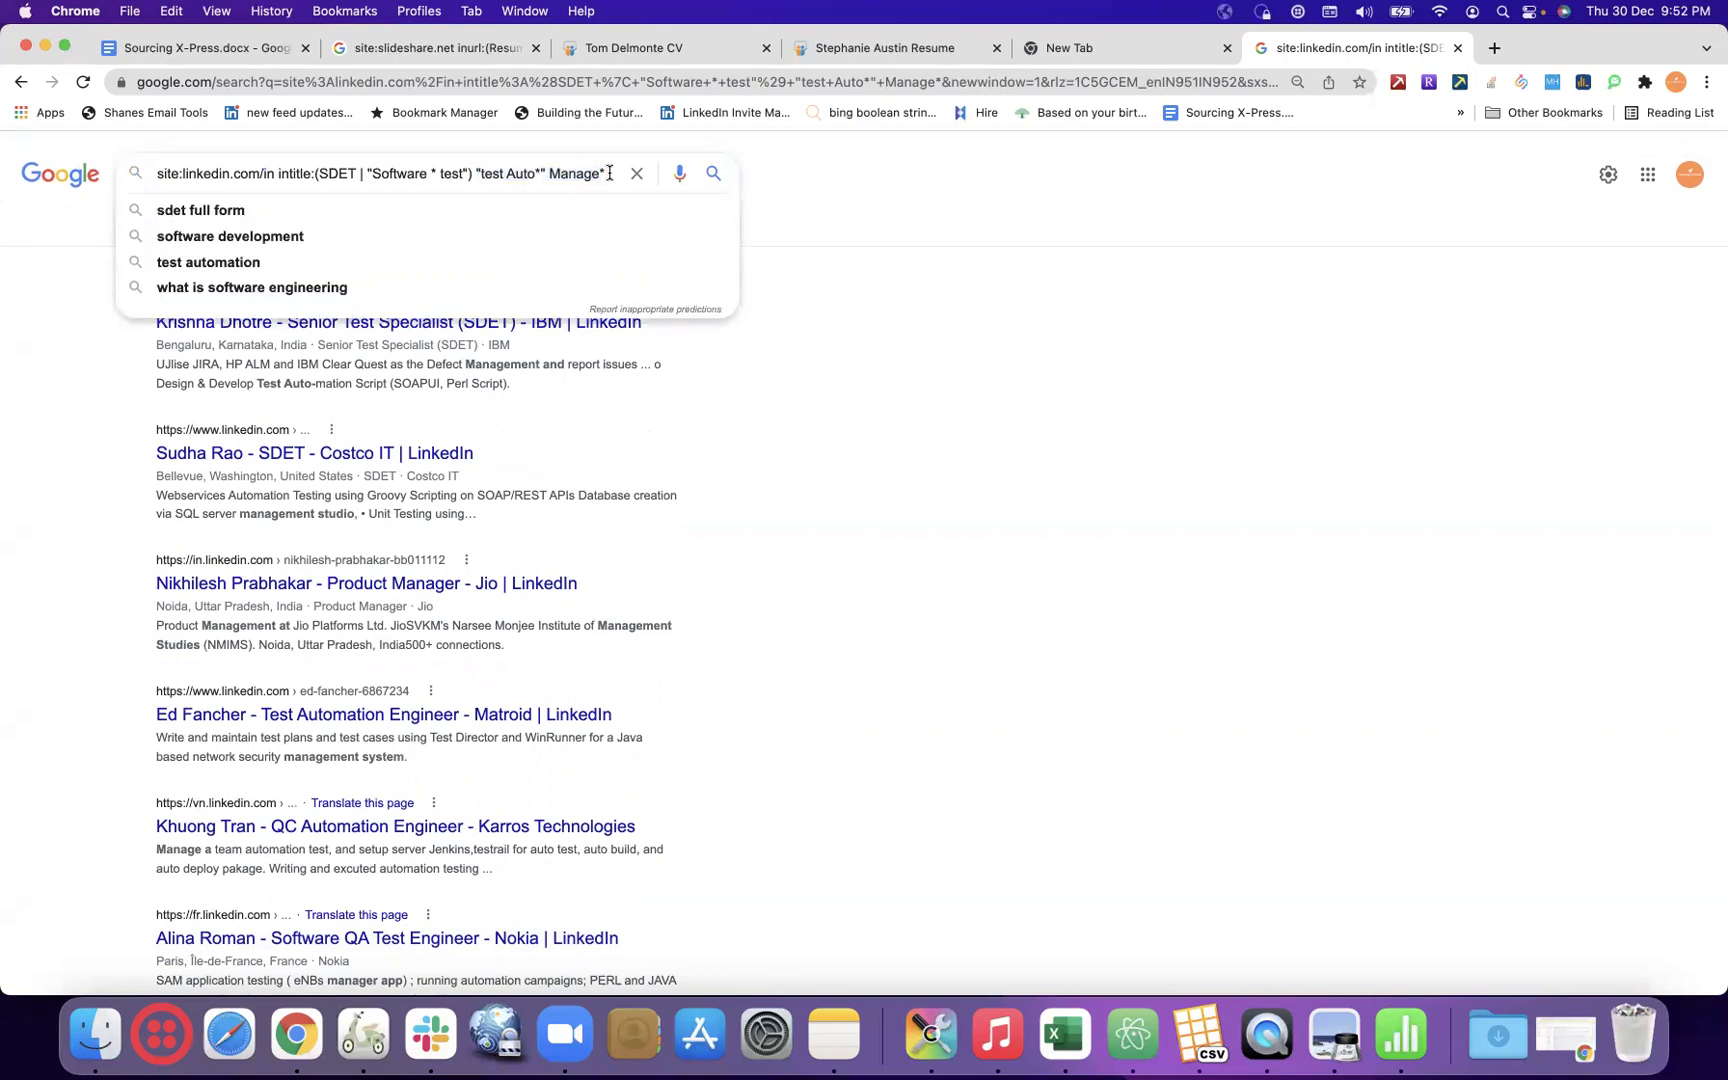
scroll(671, 622, "down", 10)
scroll(668, 627, "down", 10)
scroll(668, 600, "down", 5)
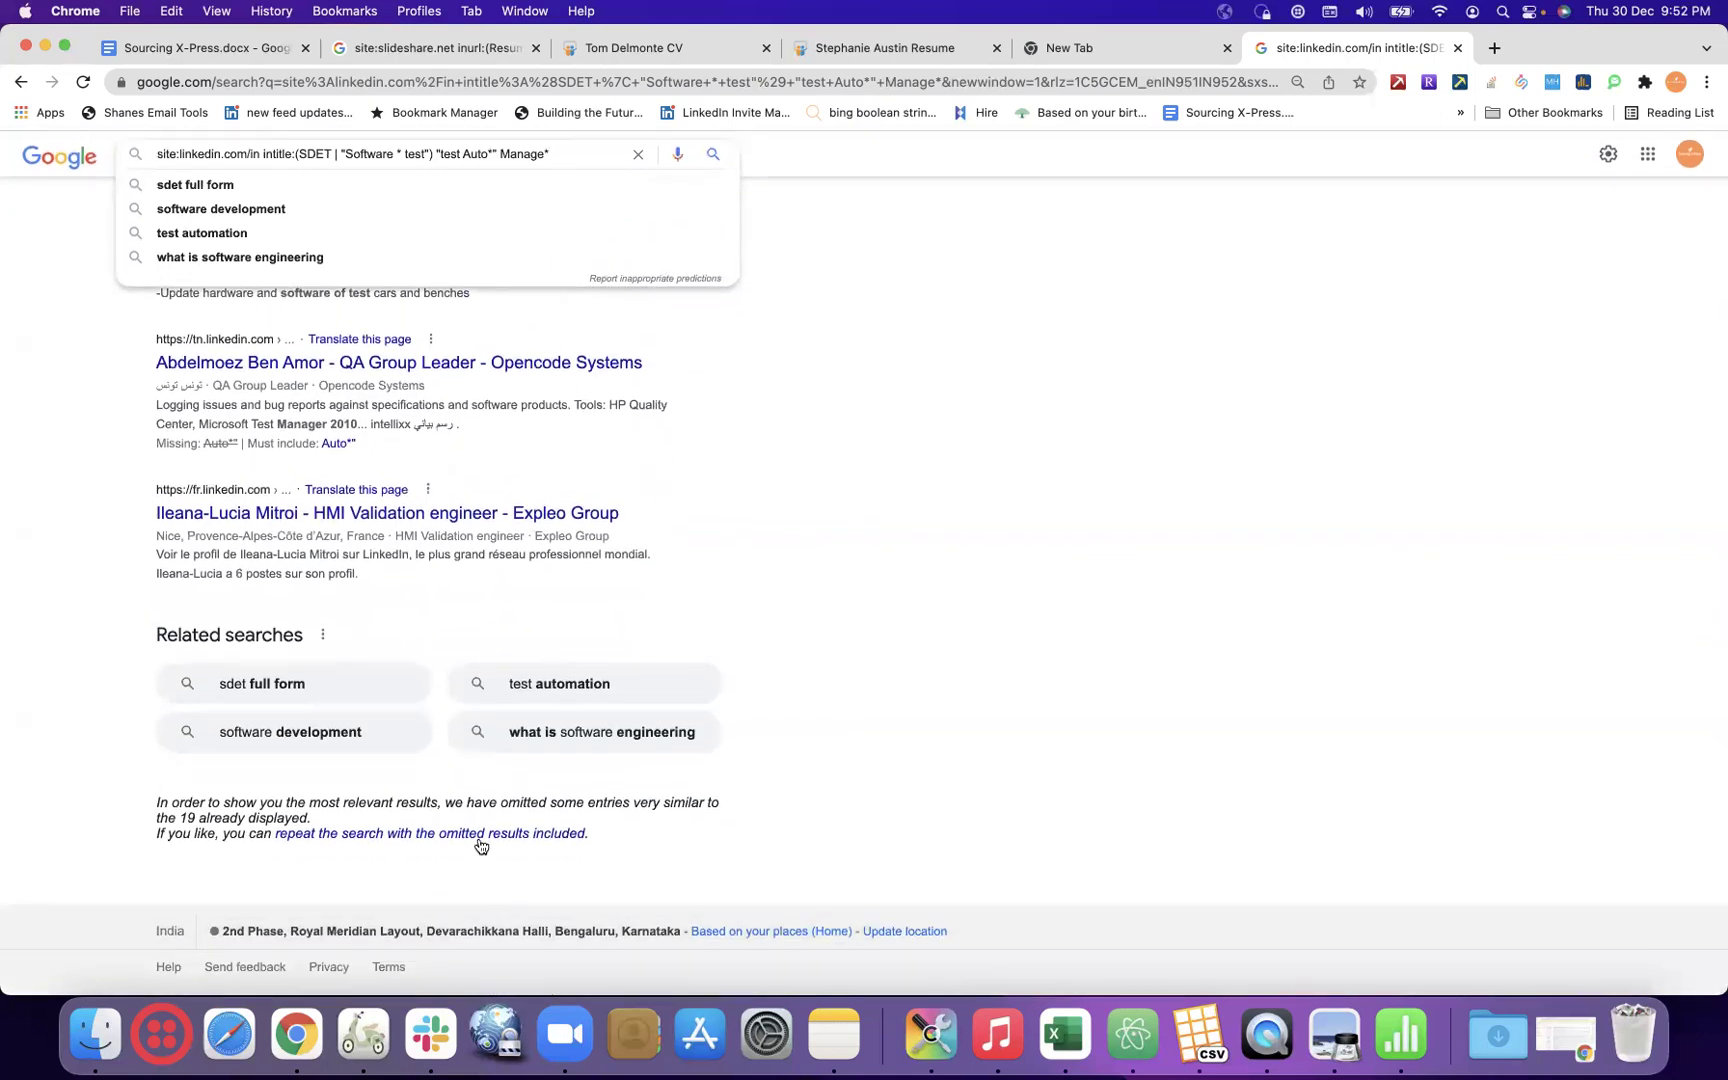
left_click(479, 838)
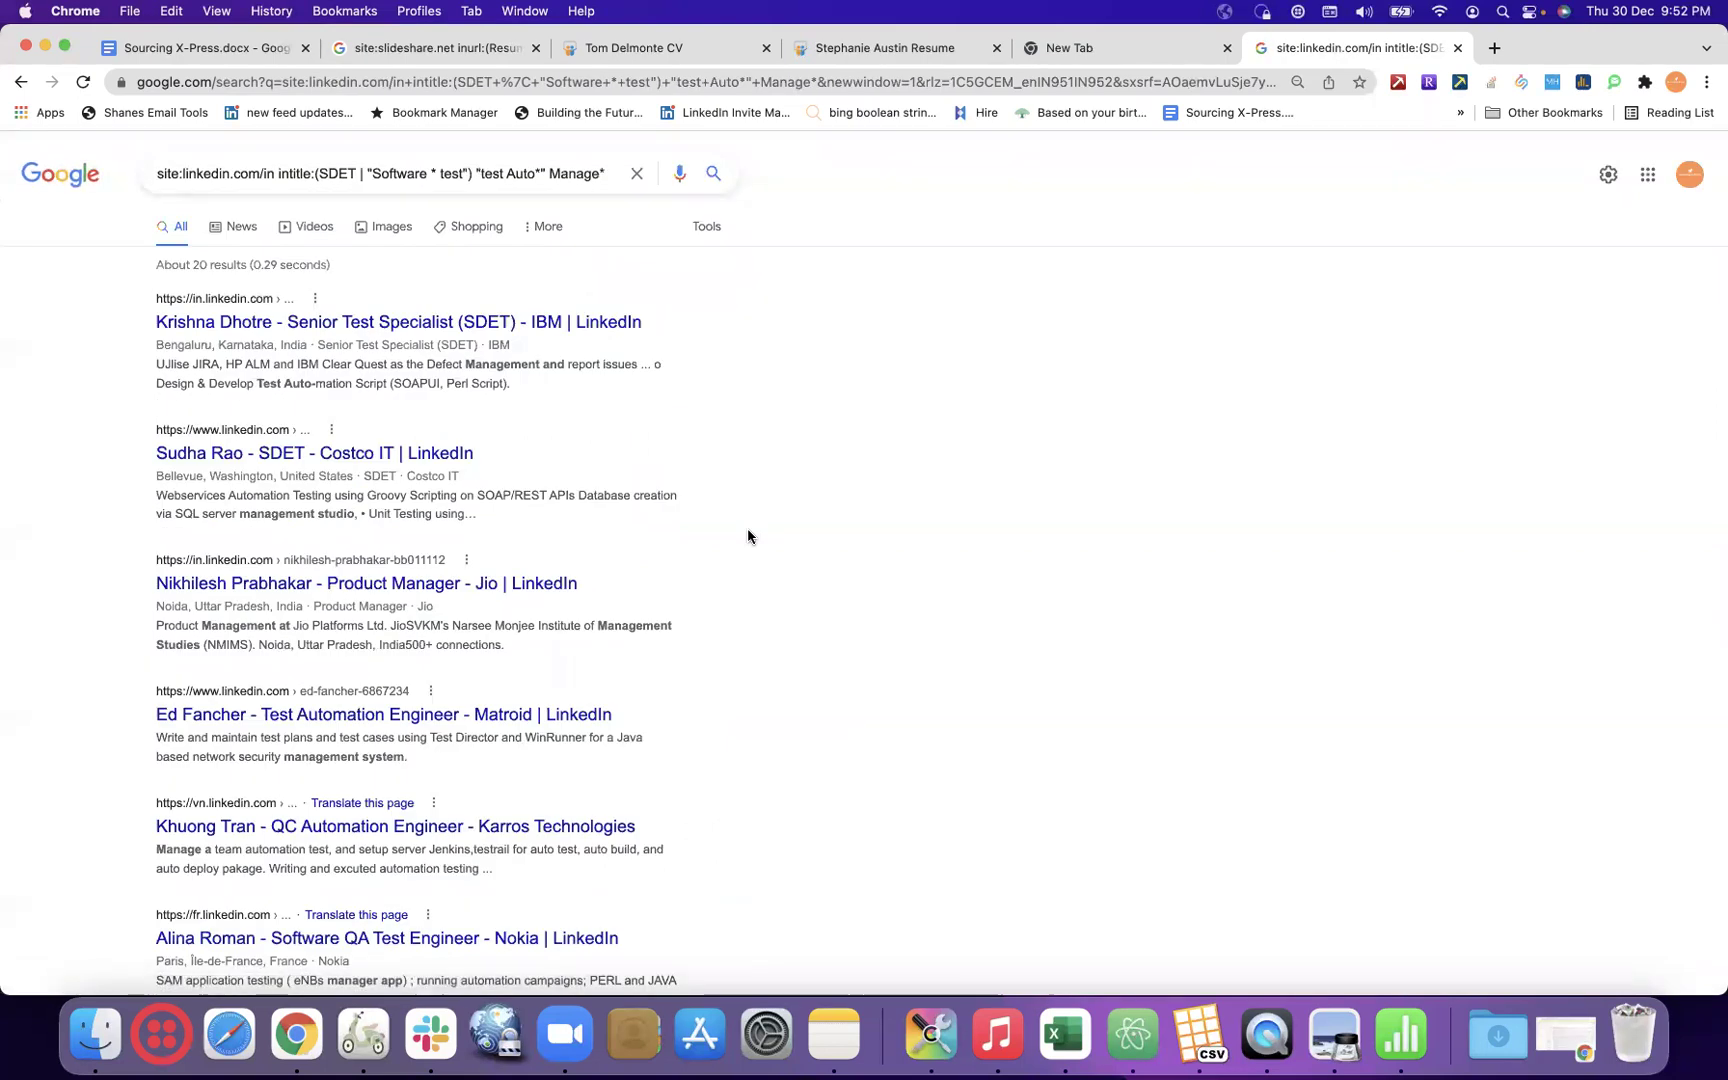
- Look through the expanded result list, including omitted entries, down to the related searches
scroll(747, 536, "down", 1)
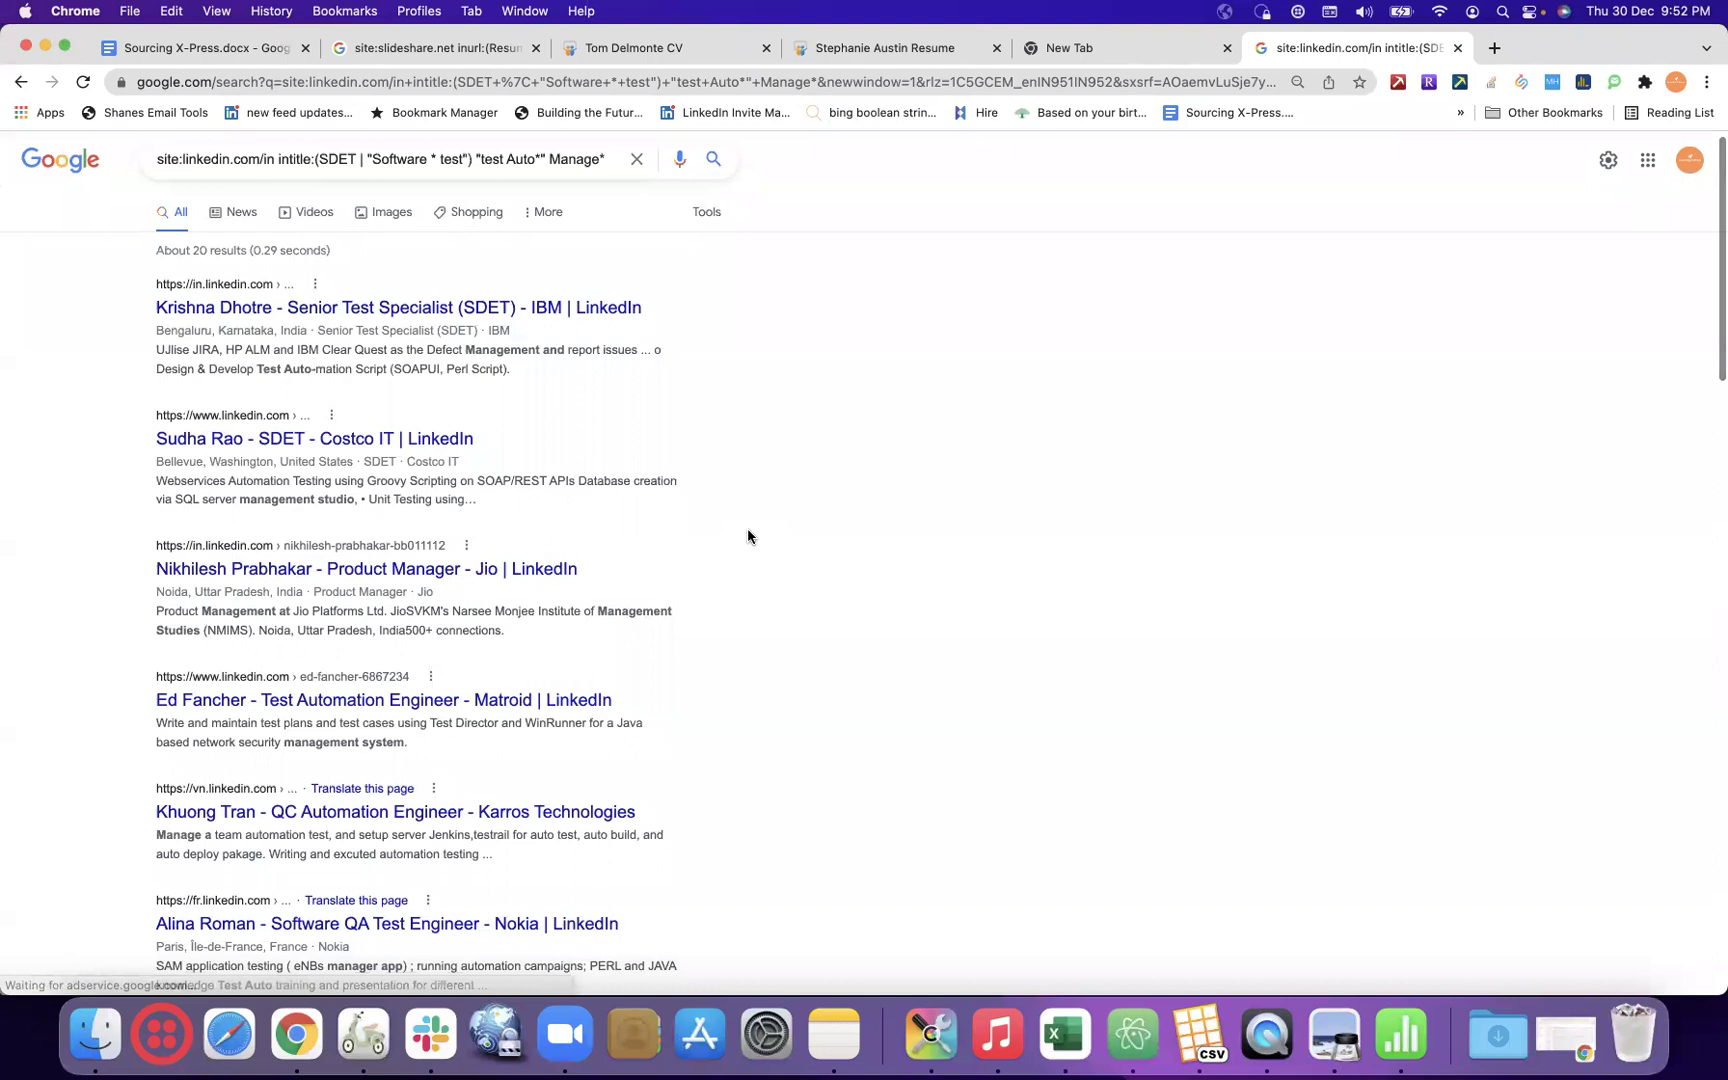
scroll(747, 530, "down", 5)
scroll(747, 536, "down", 9)
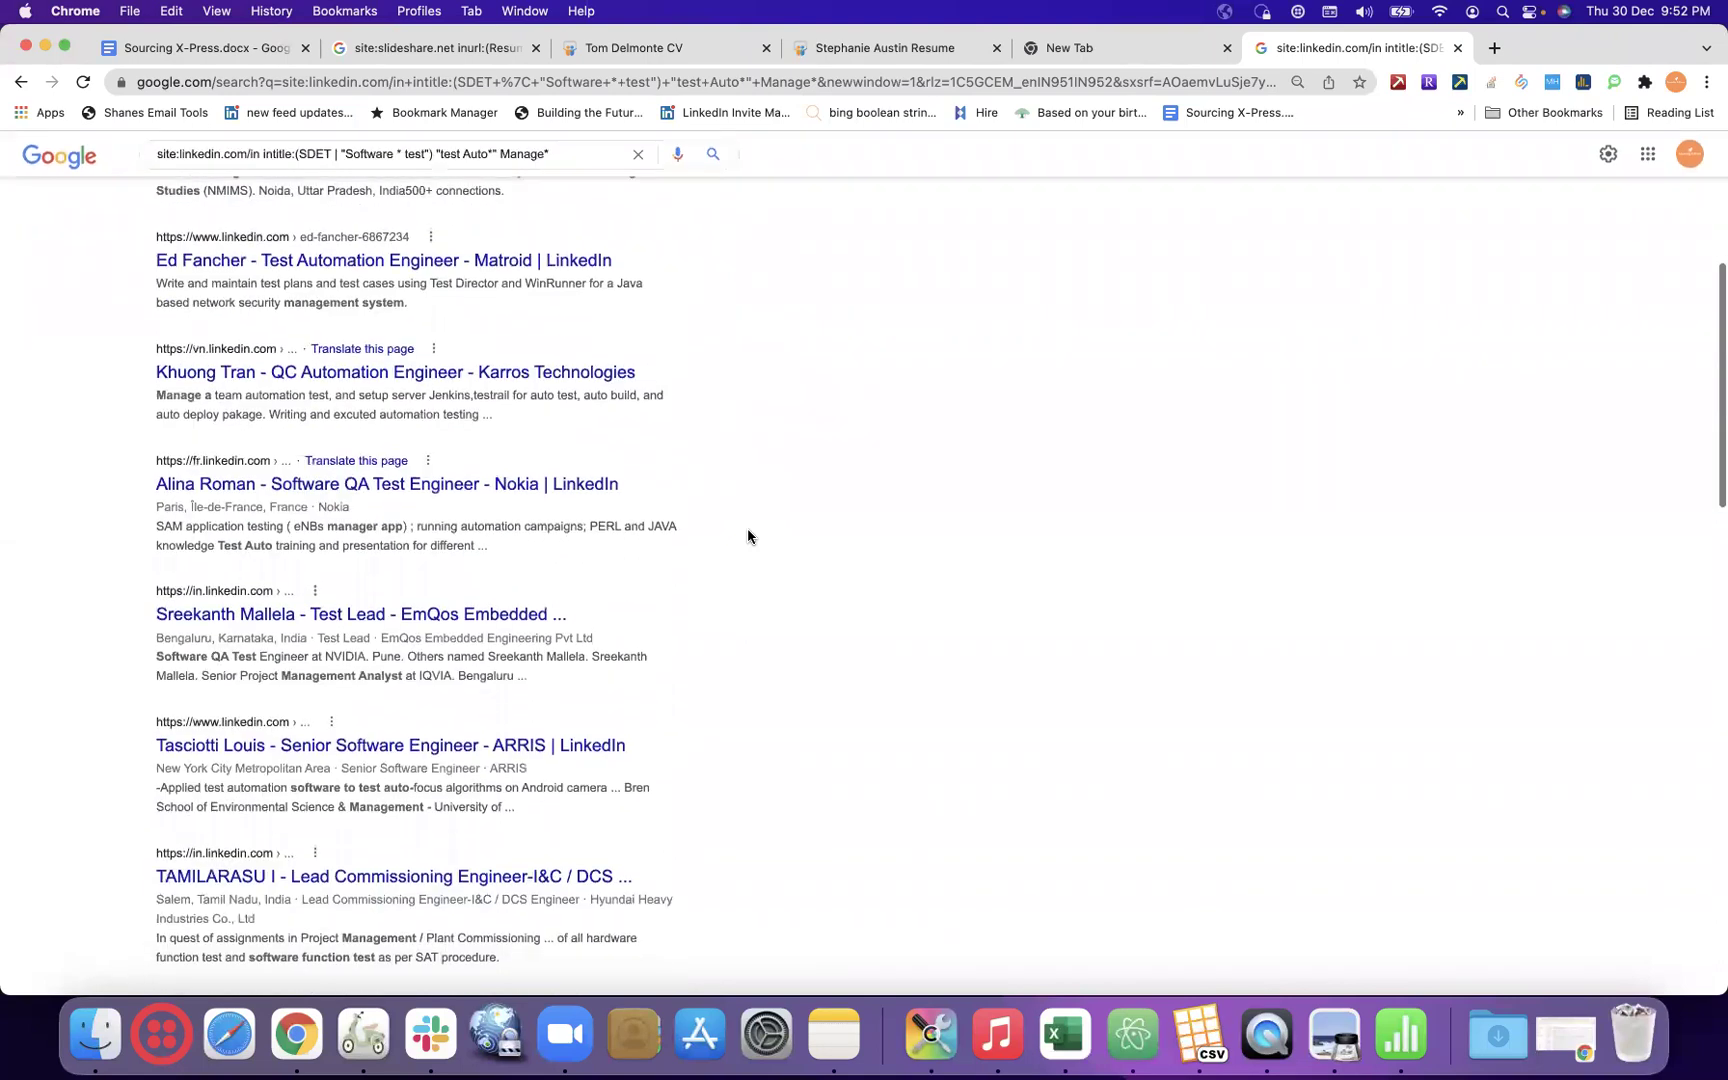
scroll(747, 536, "down", 3)
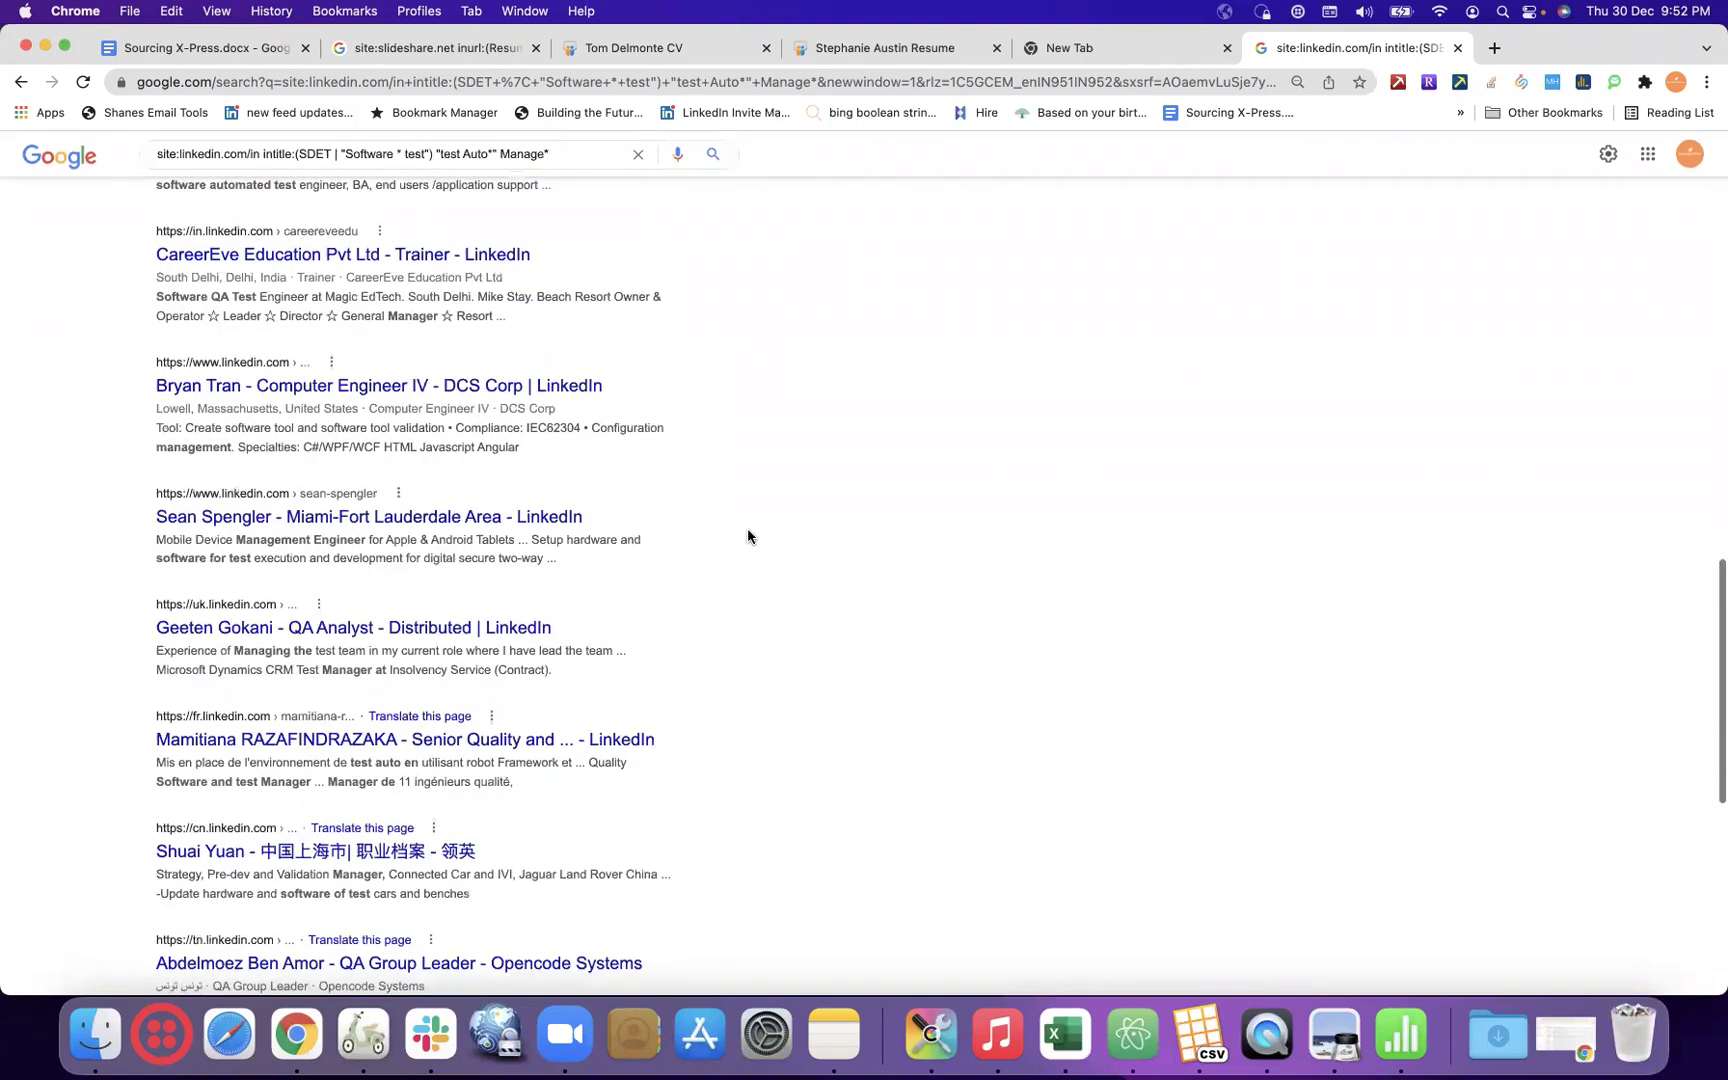
scroll(747, 536, "down", 3)
scroll(747, 536, "down", 3)
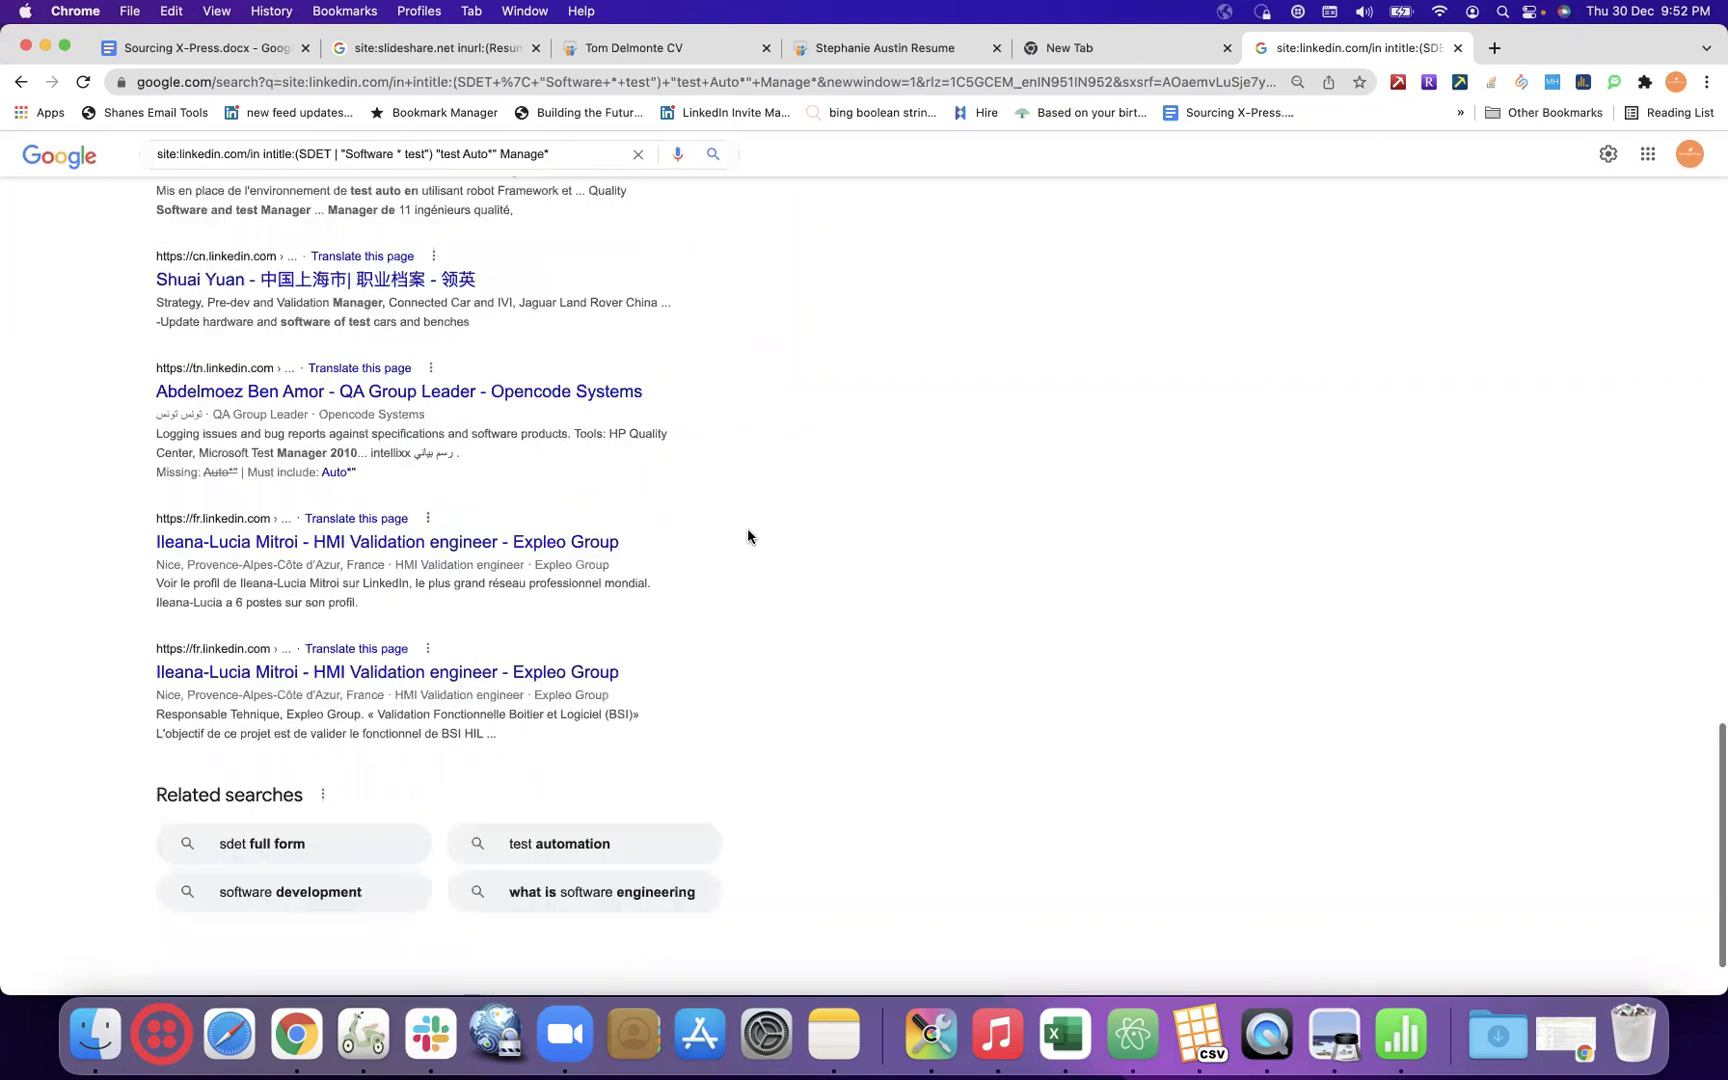
- Insert a space before the asterisk so the last term reads Manage *, and rerun the search
key("Home")
scroll(747, 536, "down", 1)
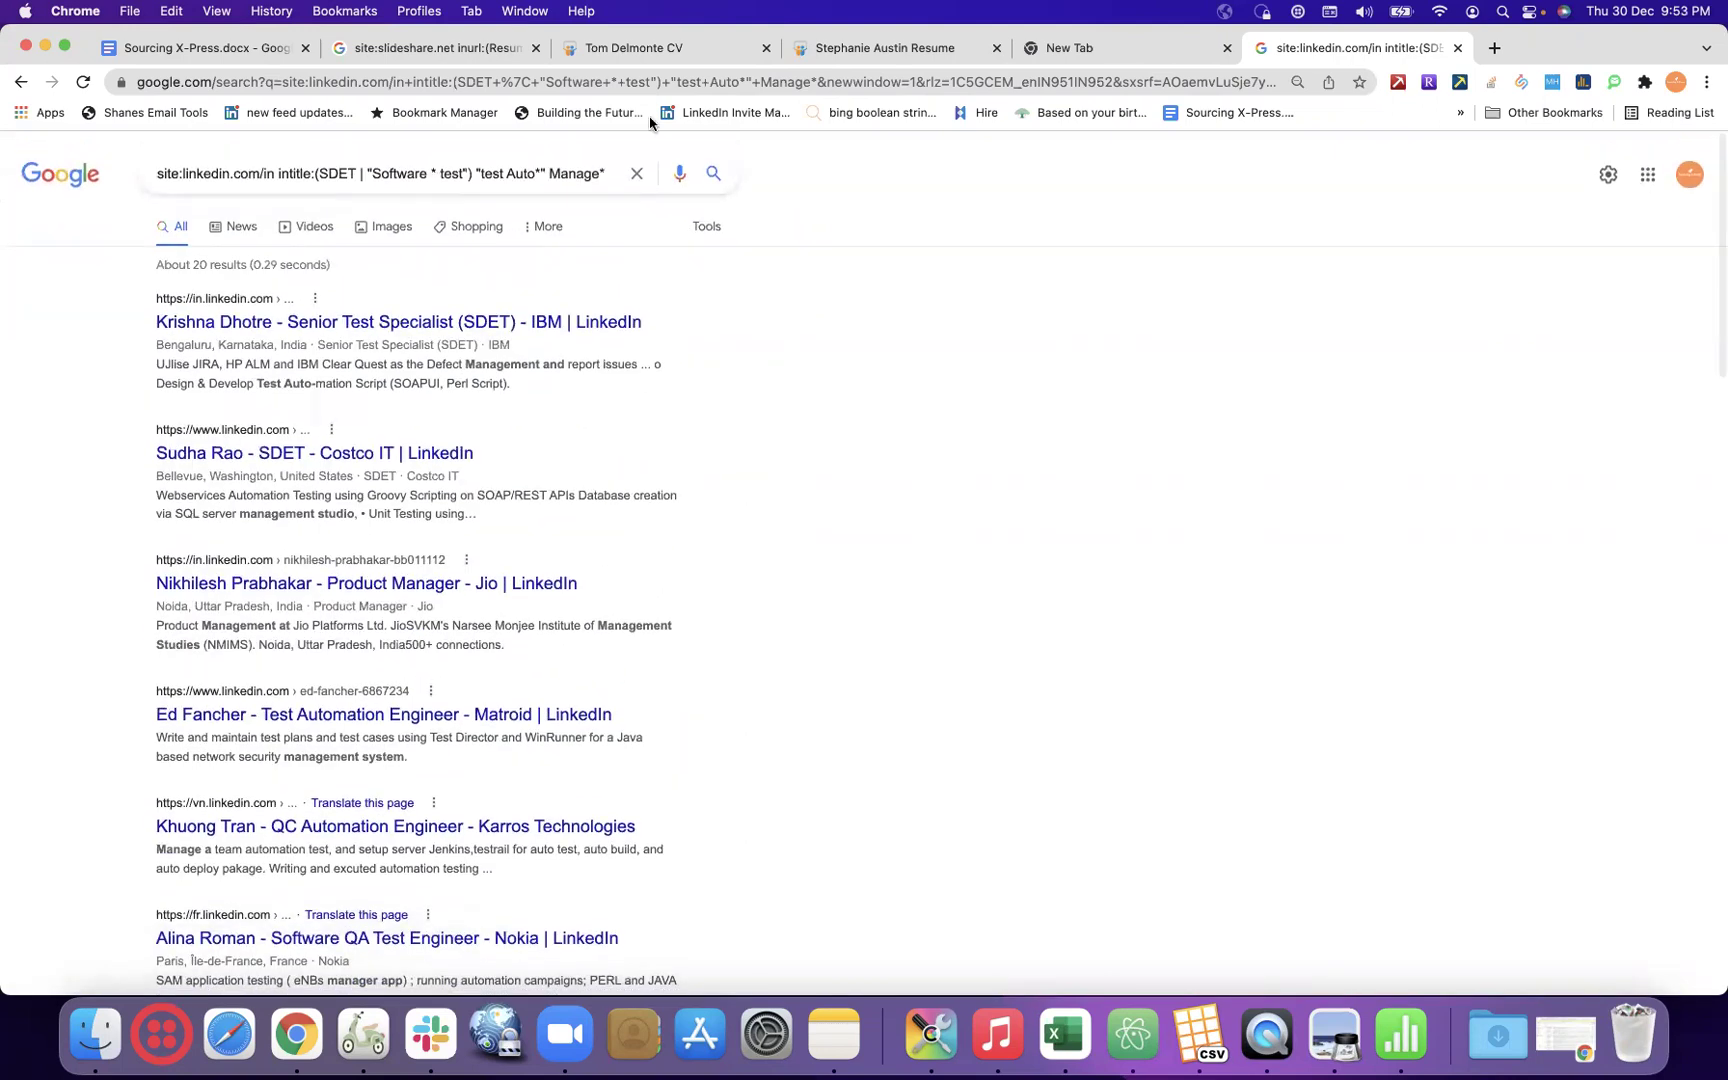
left_click(603, 174)
key("Return")
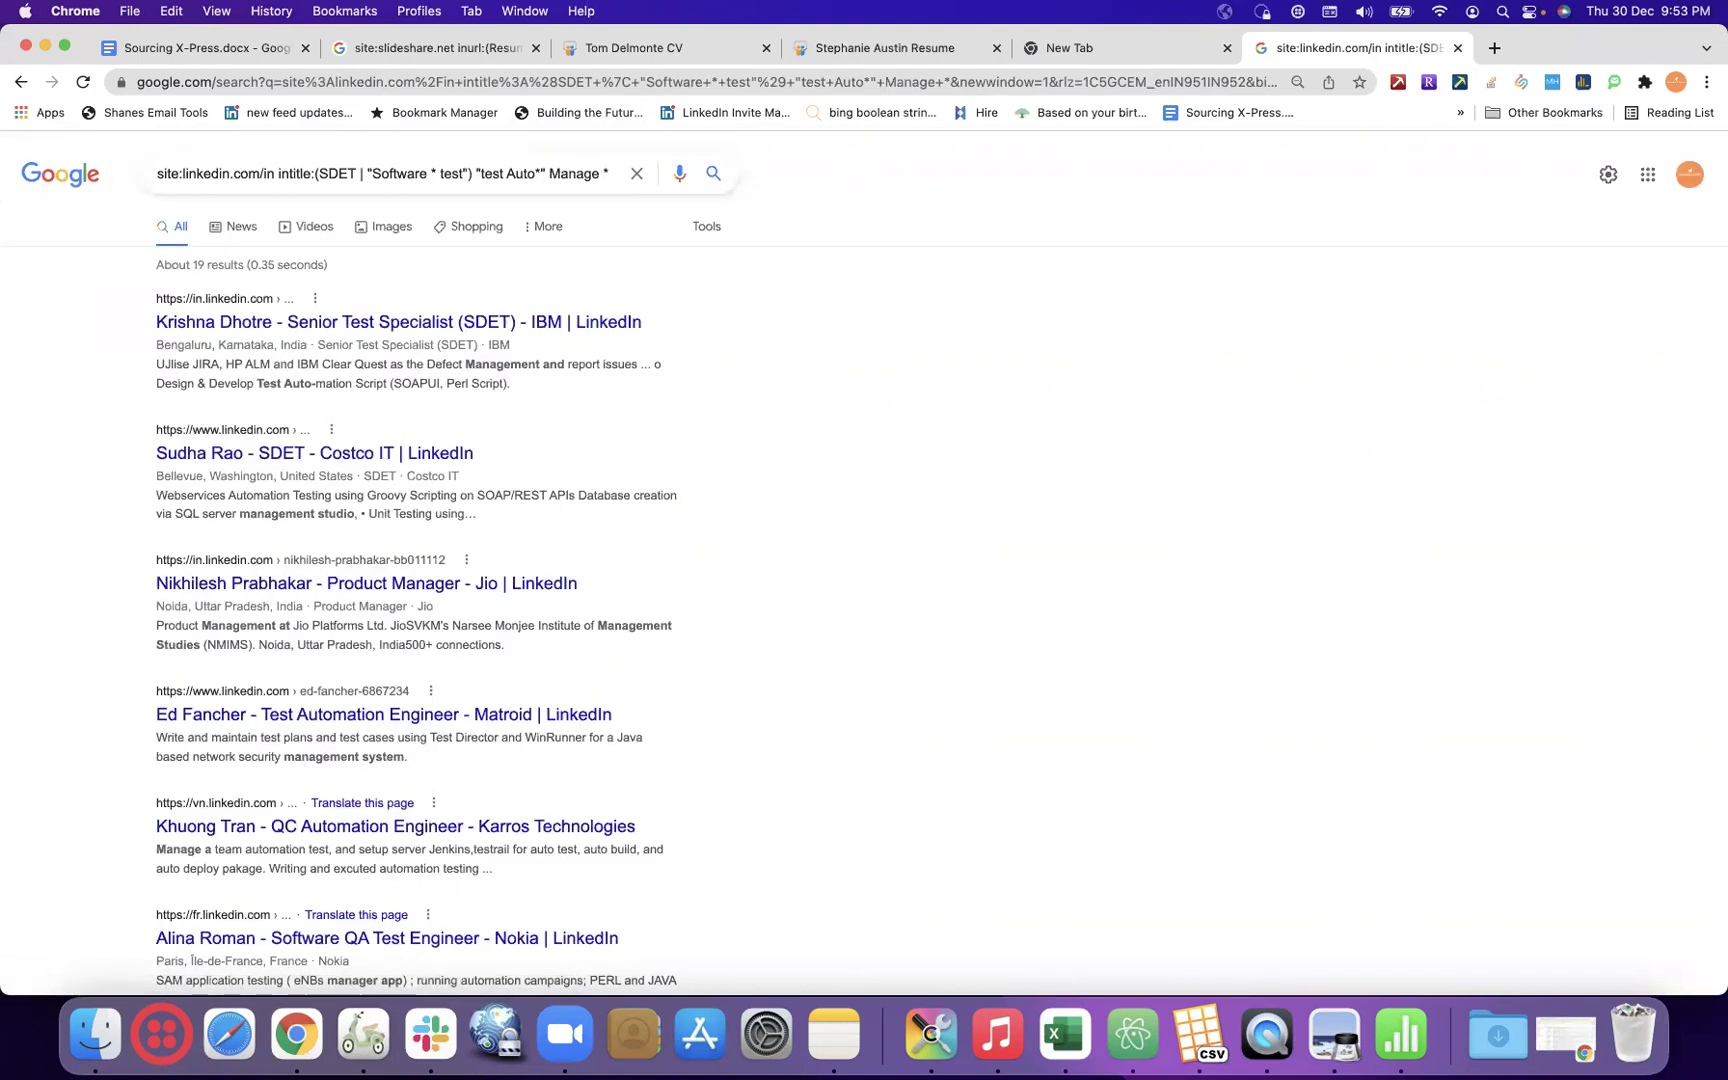
- Enclose the term Manage * in double quotes and rerun the search
left_click(549, 173)
type("\"")
key("Right")
key("Right")
key("Right")
key("Right")
key("Right")
key("Right")
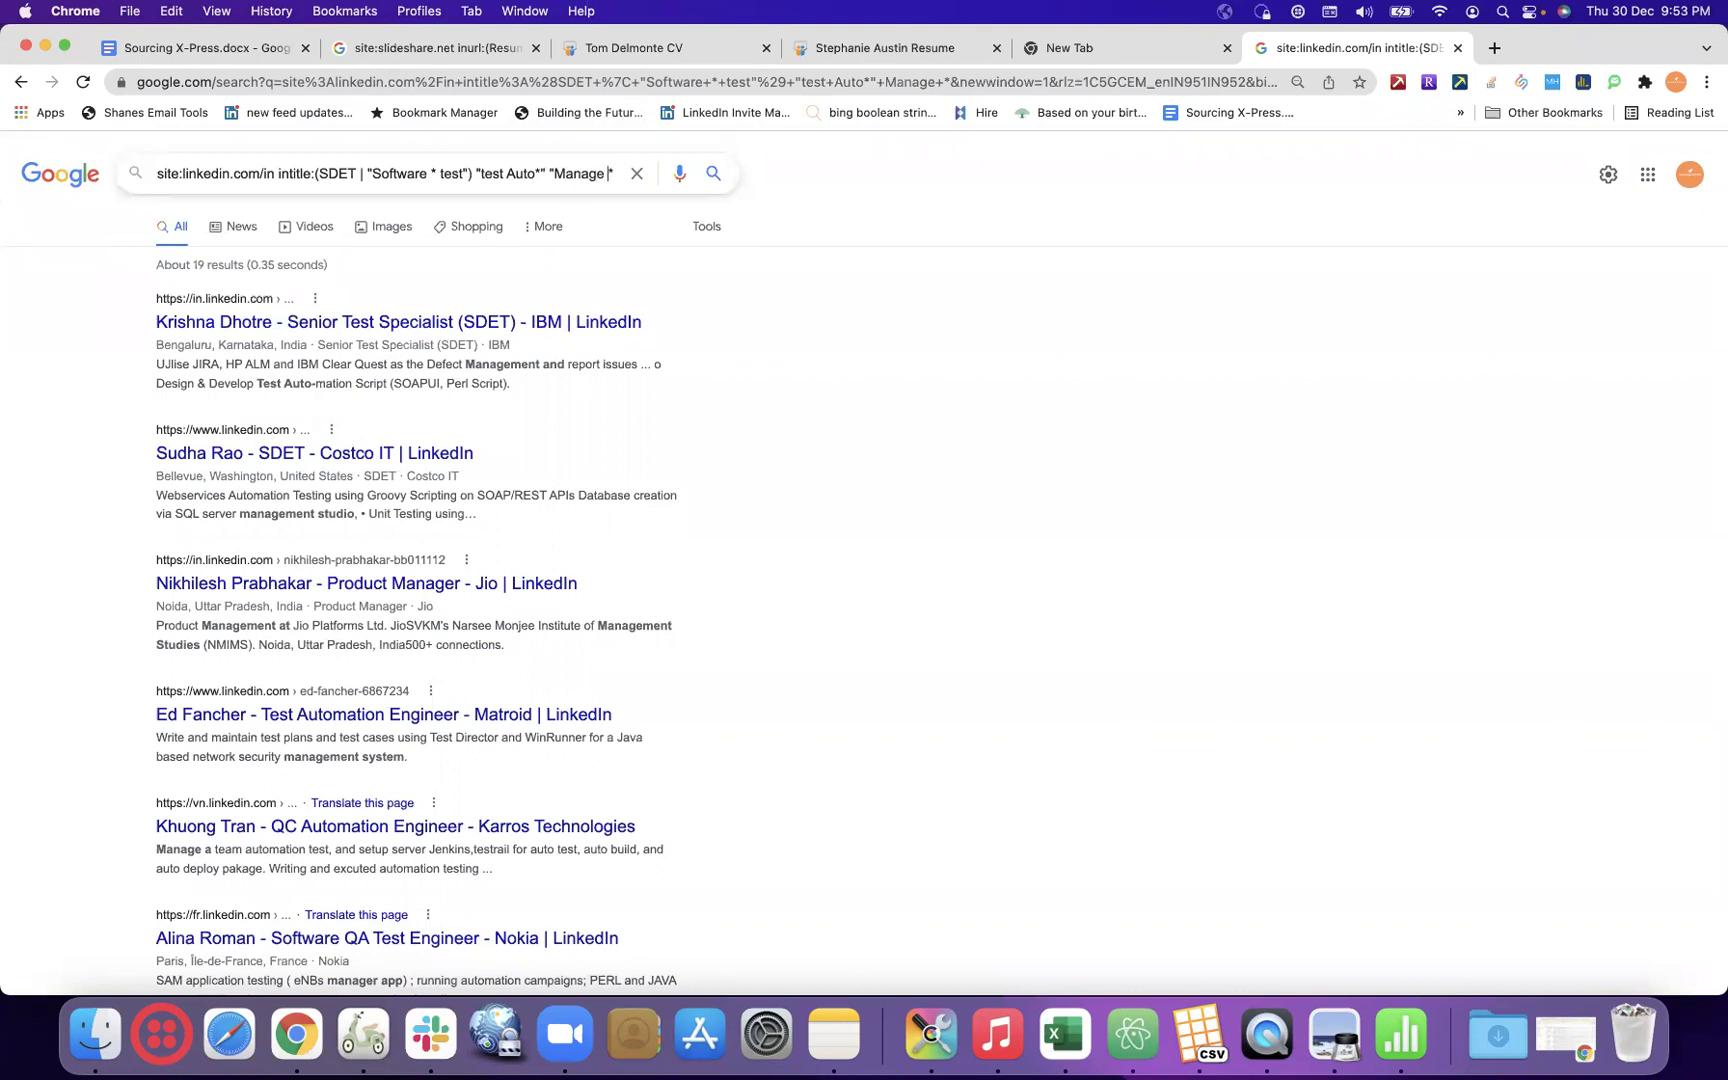
type("\"")
key("Return")
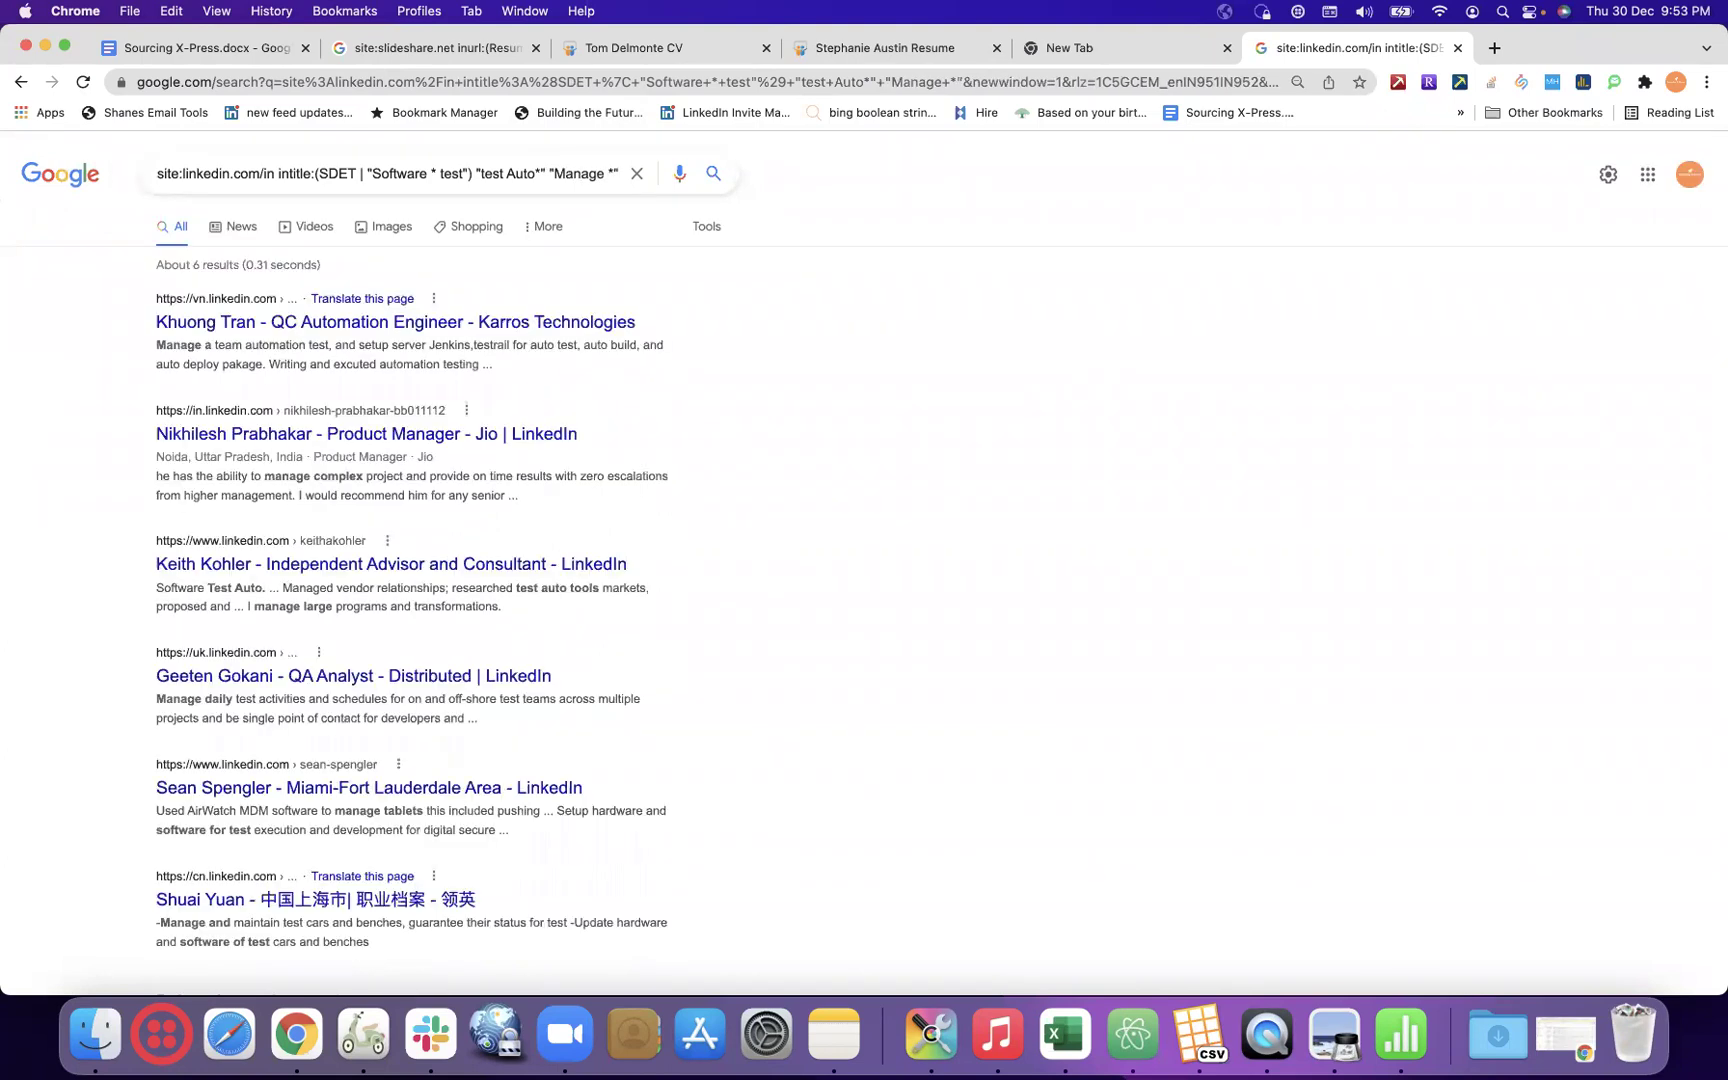
- Remove "Manage *" and the closing quote after Auto* from the query, run the search and complete the robot check
left_click(503, 172)
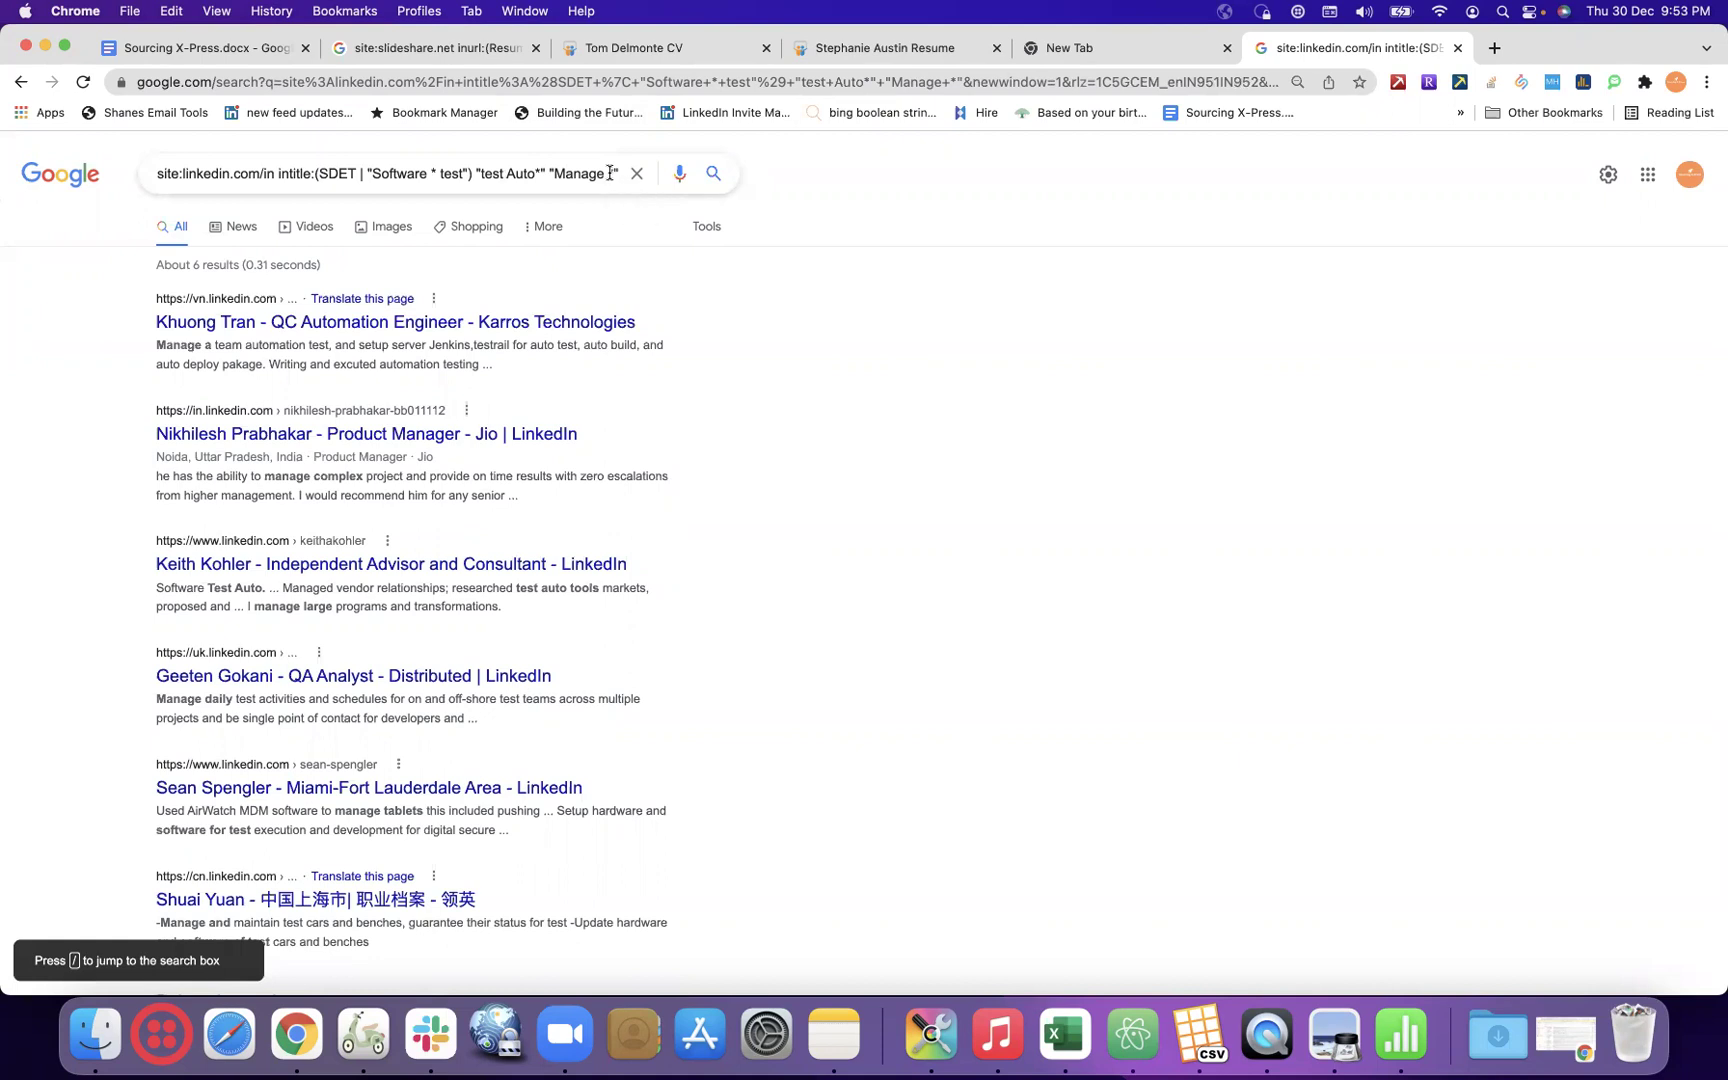
left_click(609, 172)
key("BackSpace")
key("BackSpace")
key("BackSpace")
key("BackSpace")
key("BackSpace")
key("BackSpace")
key("BackSpace")
key("BackSpace")
key("BackSpace")
key("BackSpace")
key("BackSpace")
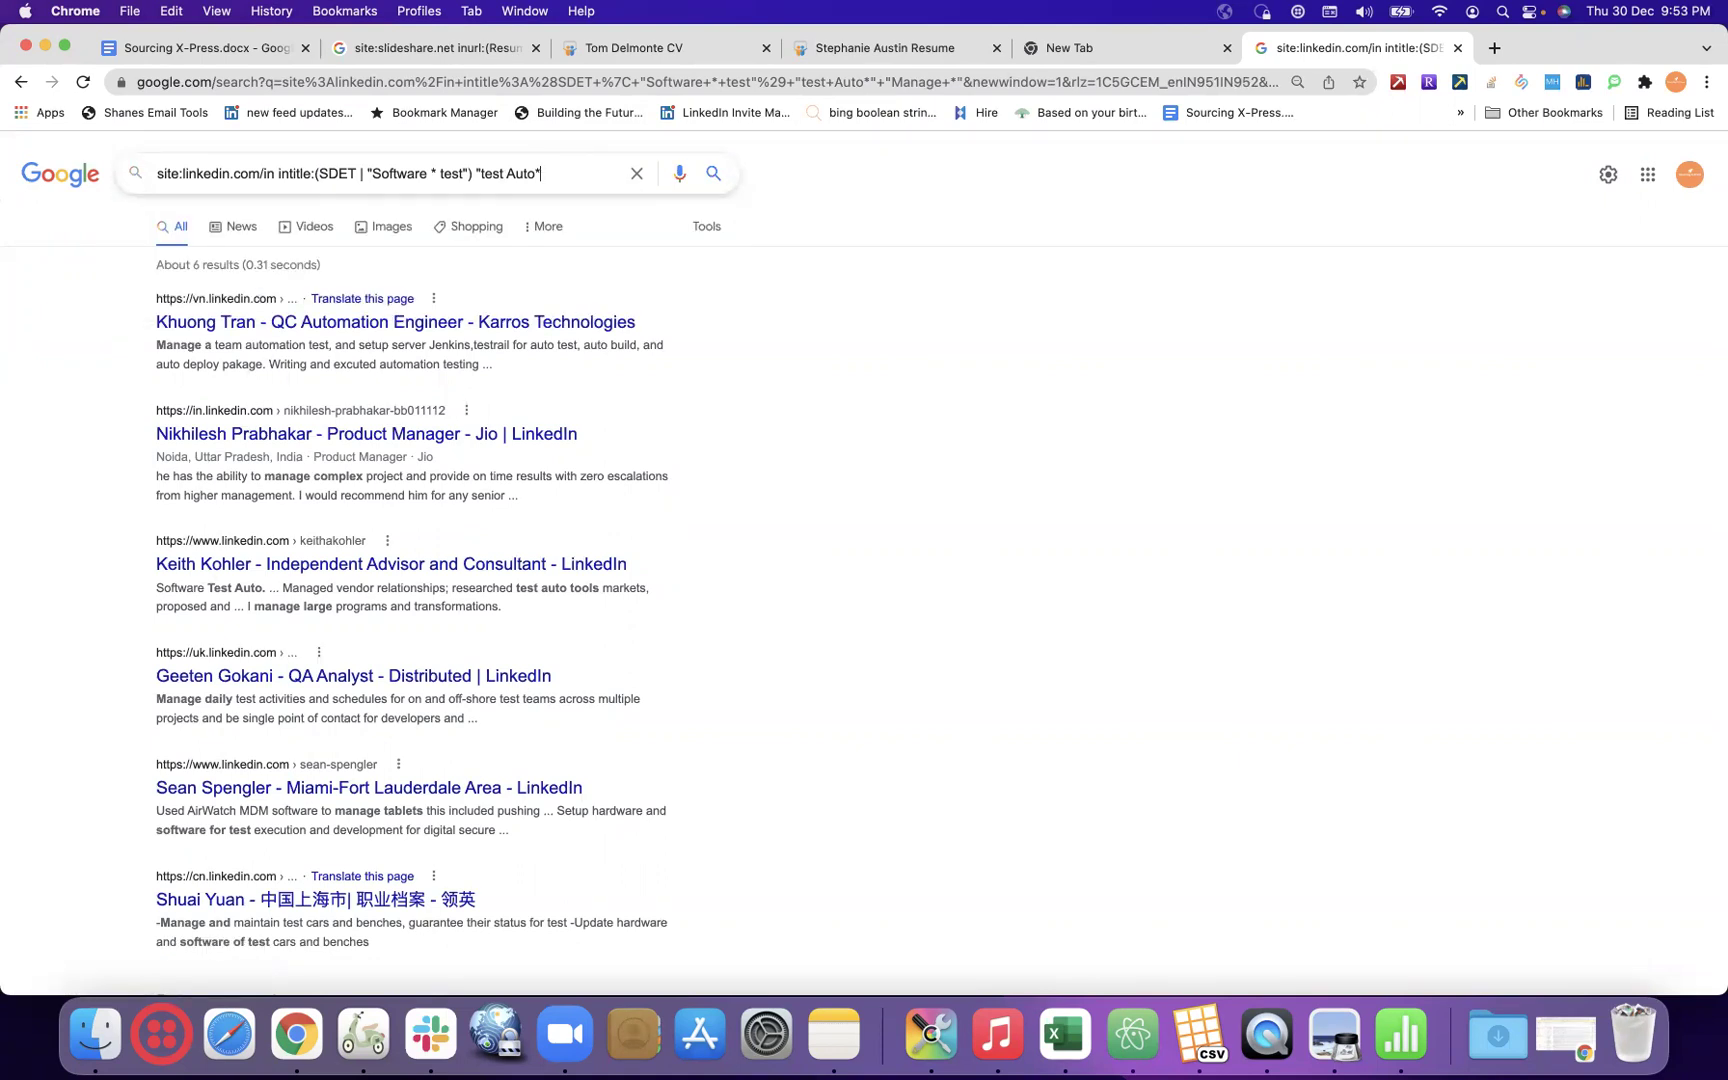
key("Return")
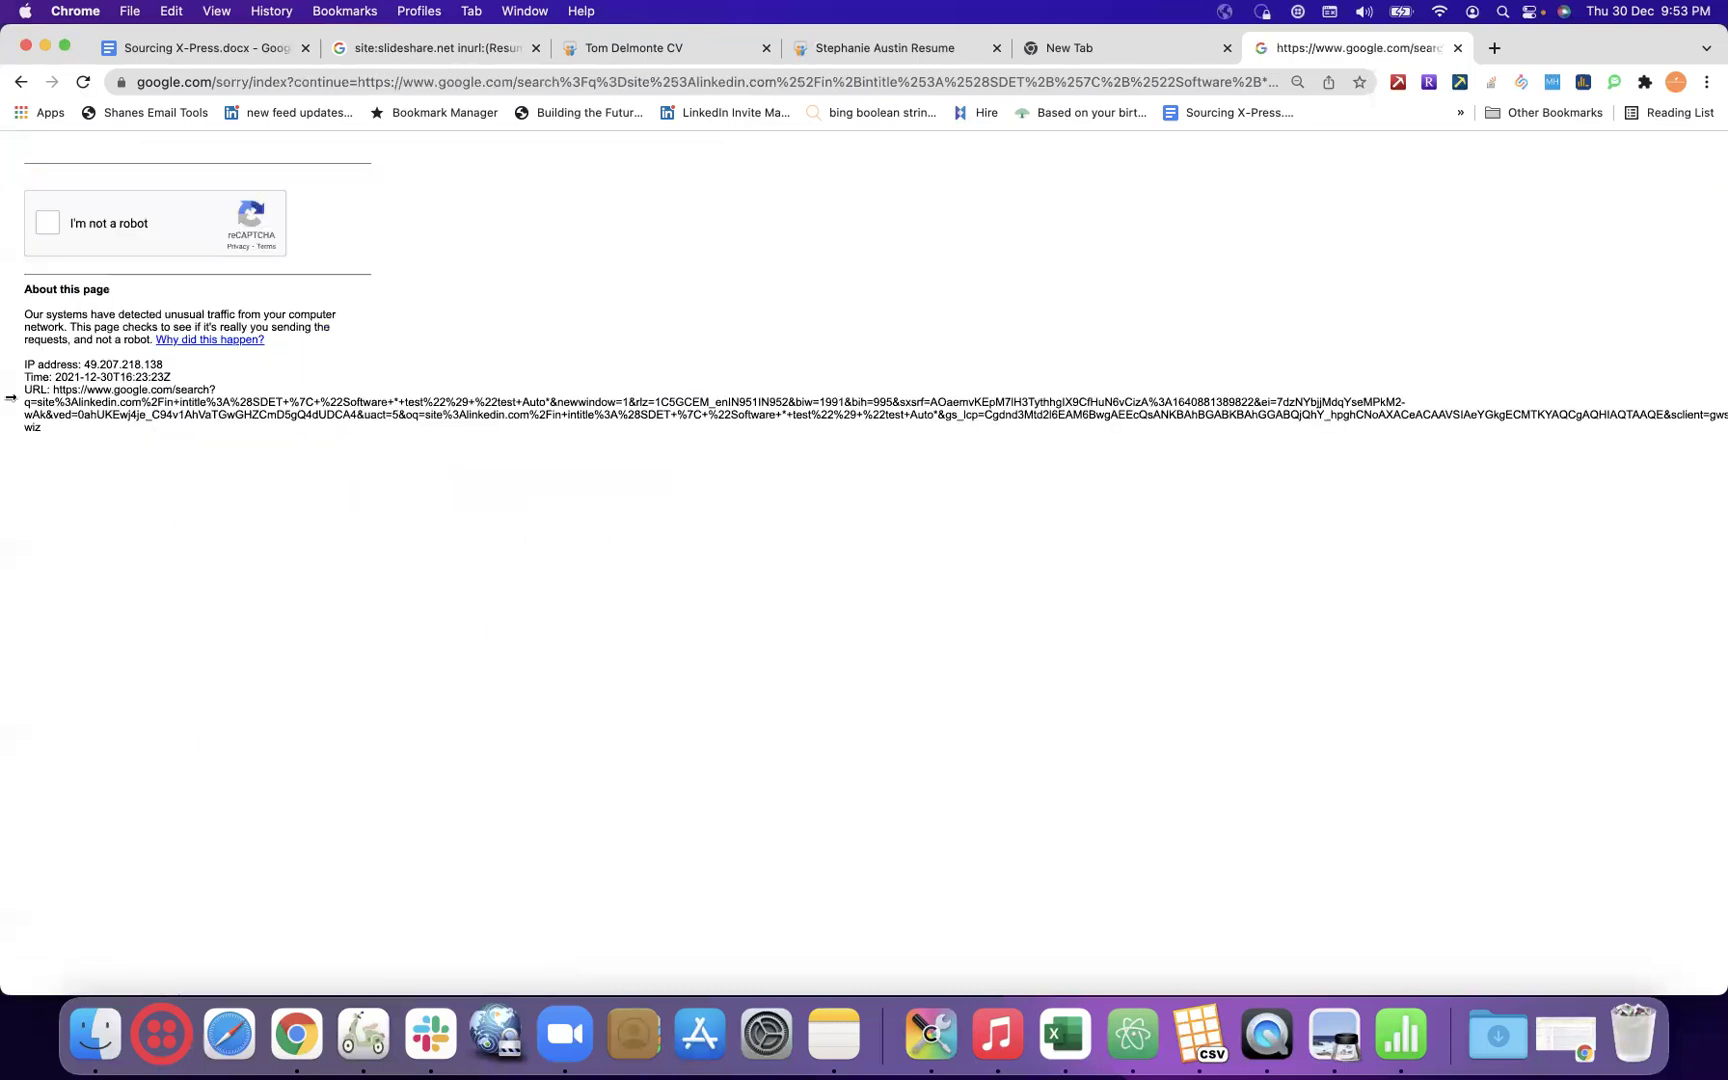
left_click(48, 224)
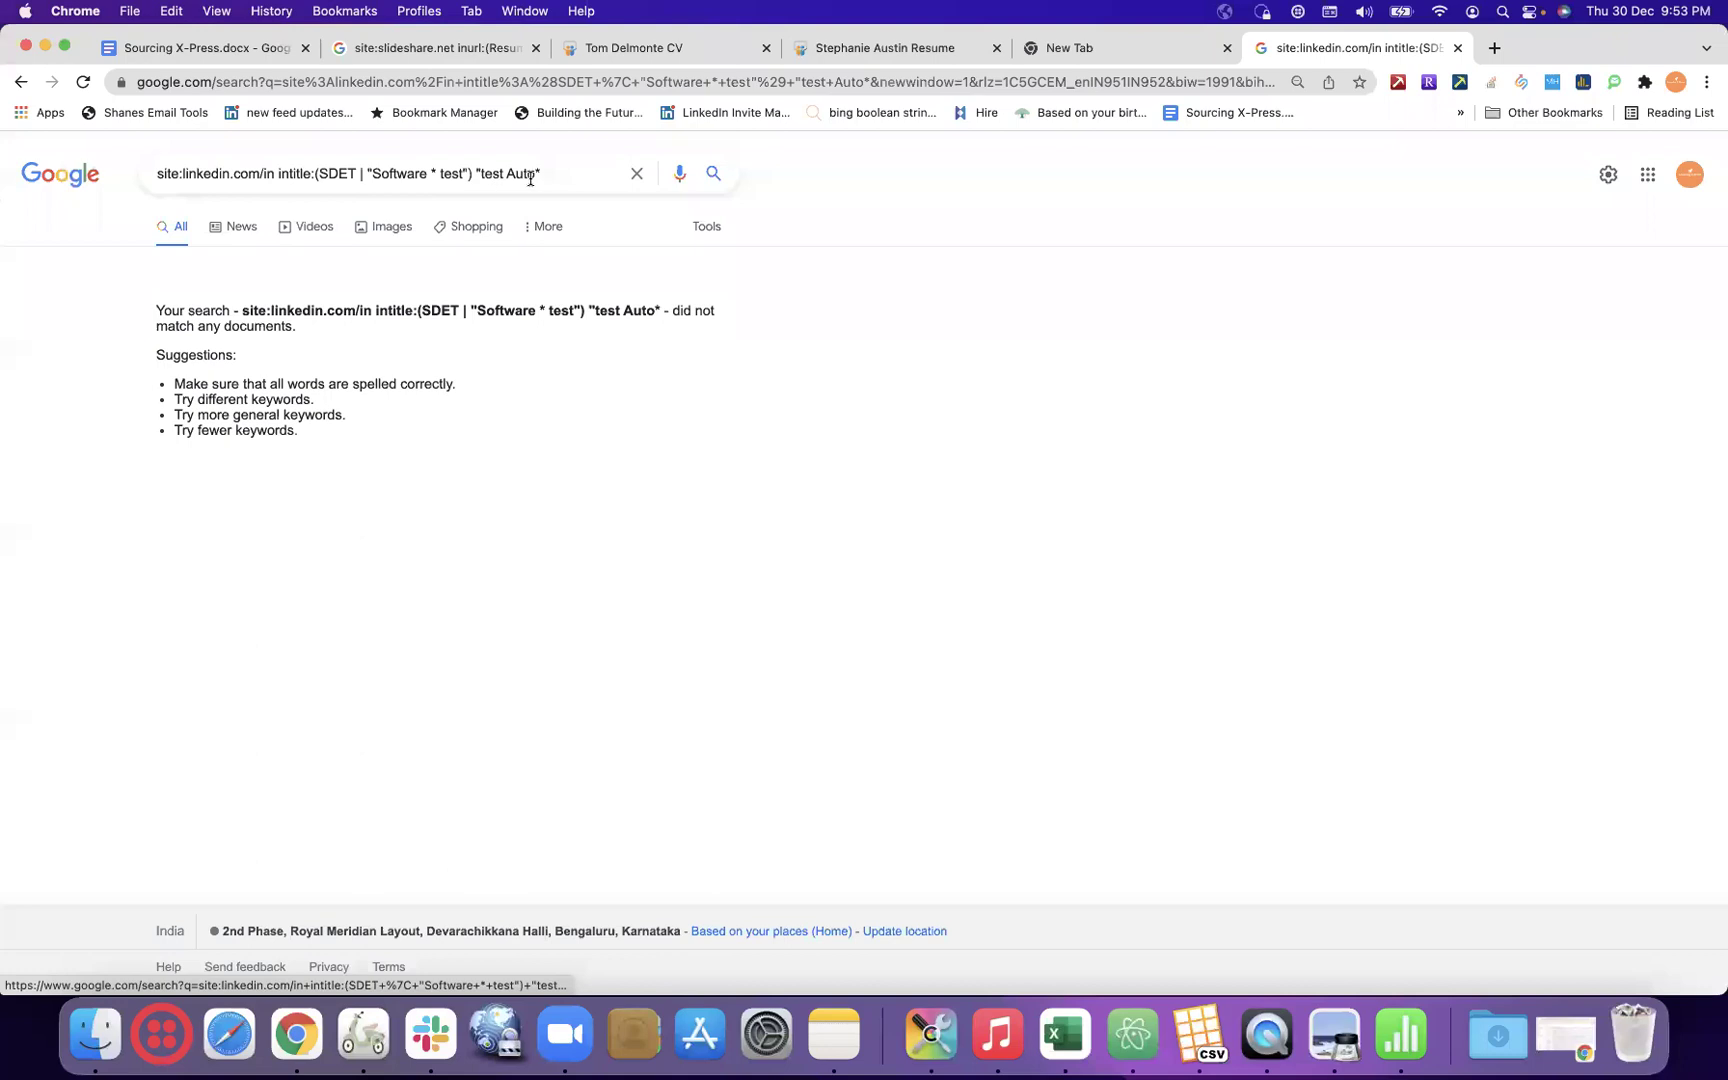
- Delete the opening quote before test and search with the unquoted terms test Auto*
left_click(480, 169)
key("BackSpace")
key("Return")
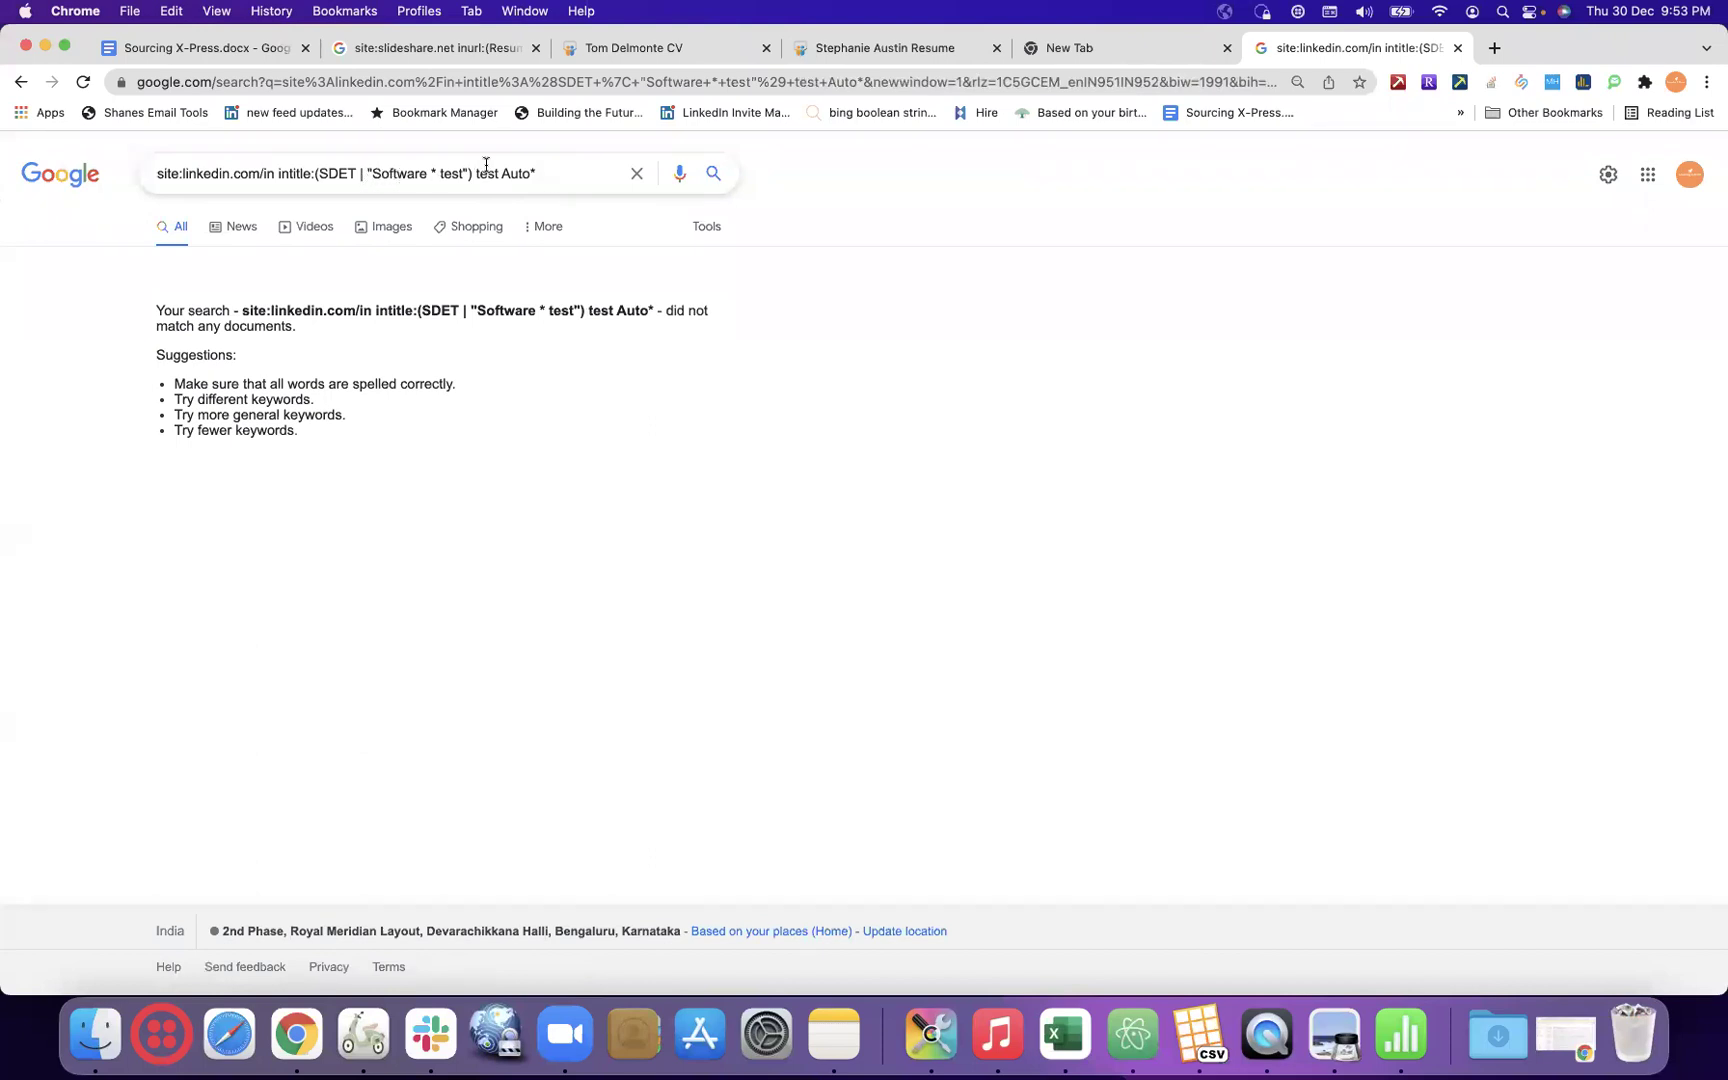
- Put double quotes around Auto* only, so the terms read test "Auto*", and run the search
left_click(549, 173)
type("\"")
key("Left")
key("Left")
key("Left")
key("Left")
key("Left")
key("Left")
type("\"")
key("Return")
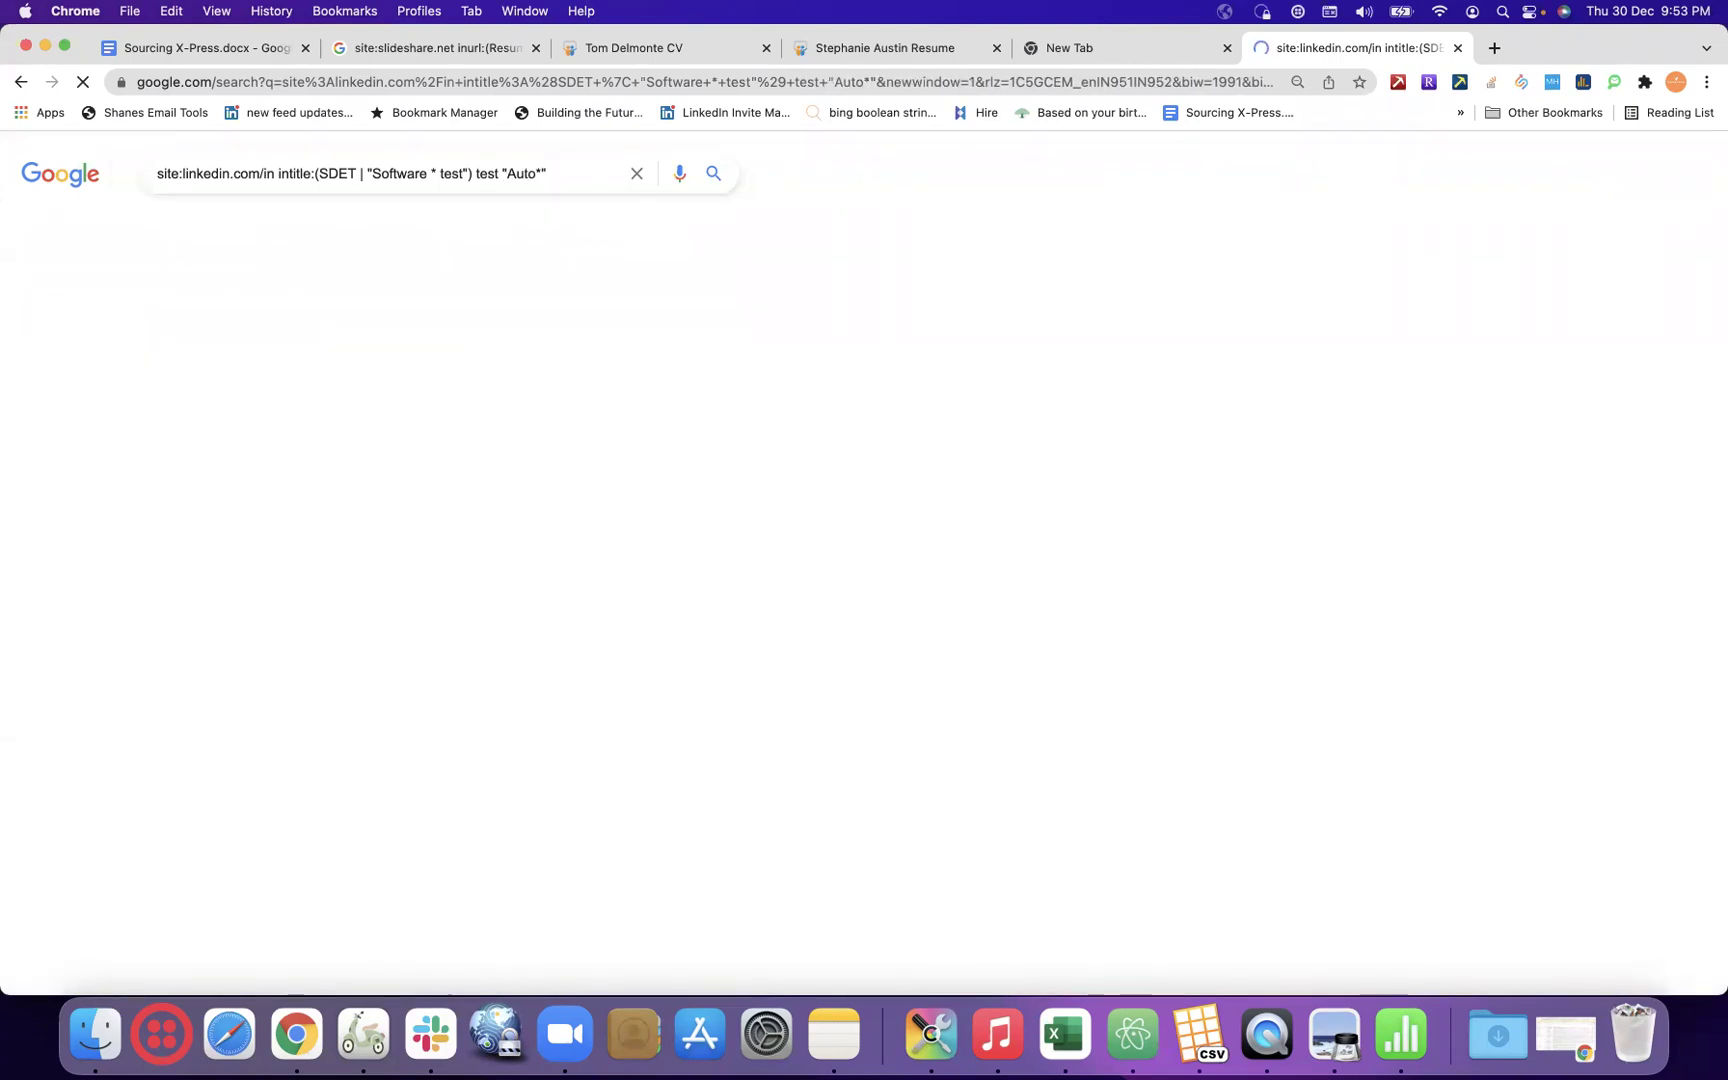
- Move the opening quote in front of test to make the phrase "test Auto*", and run the search
left_click(505, 170)
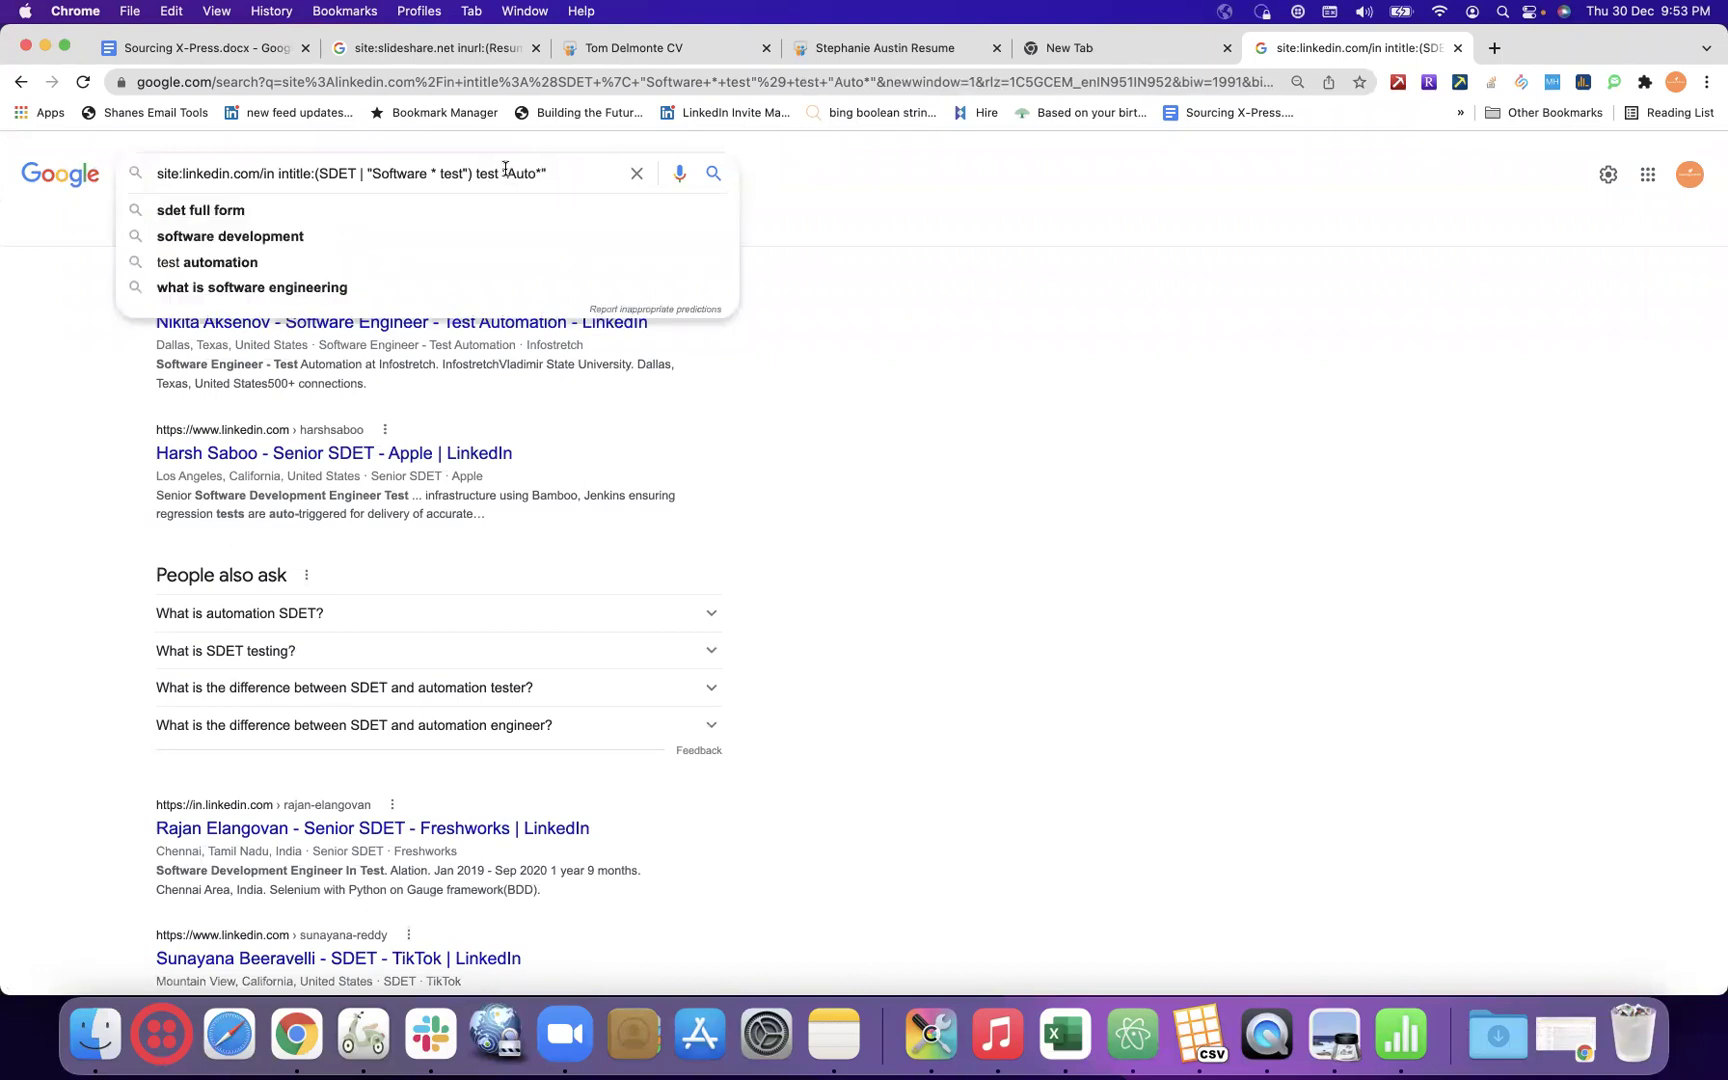
key("BackSpace")
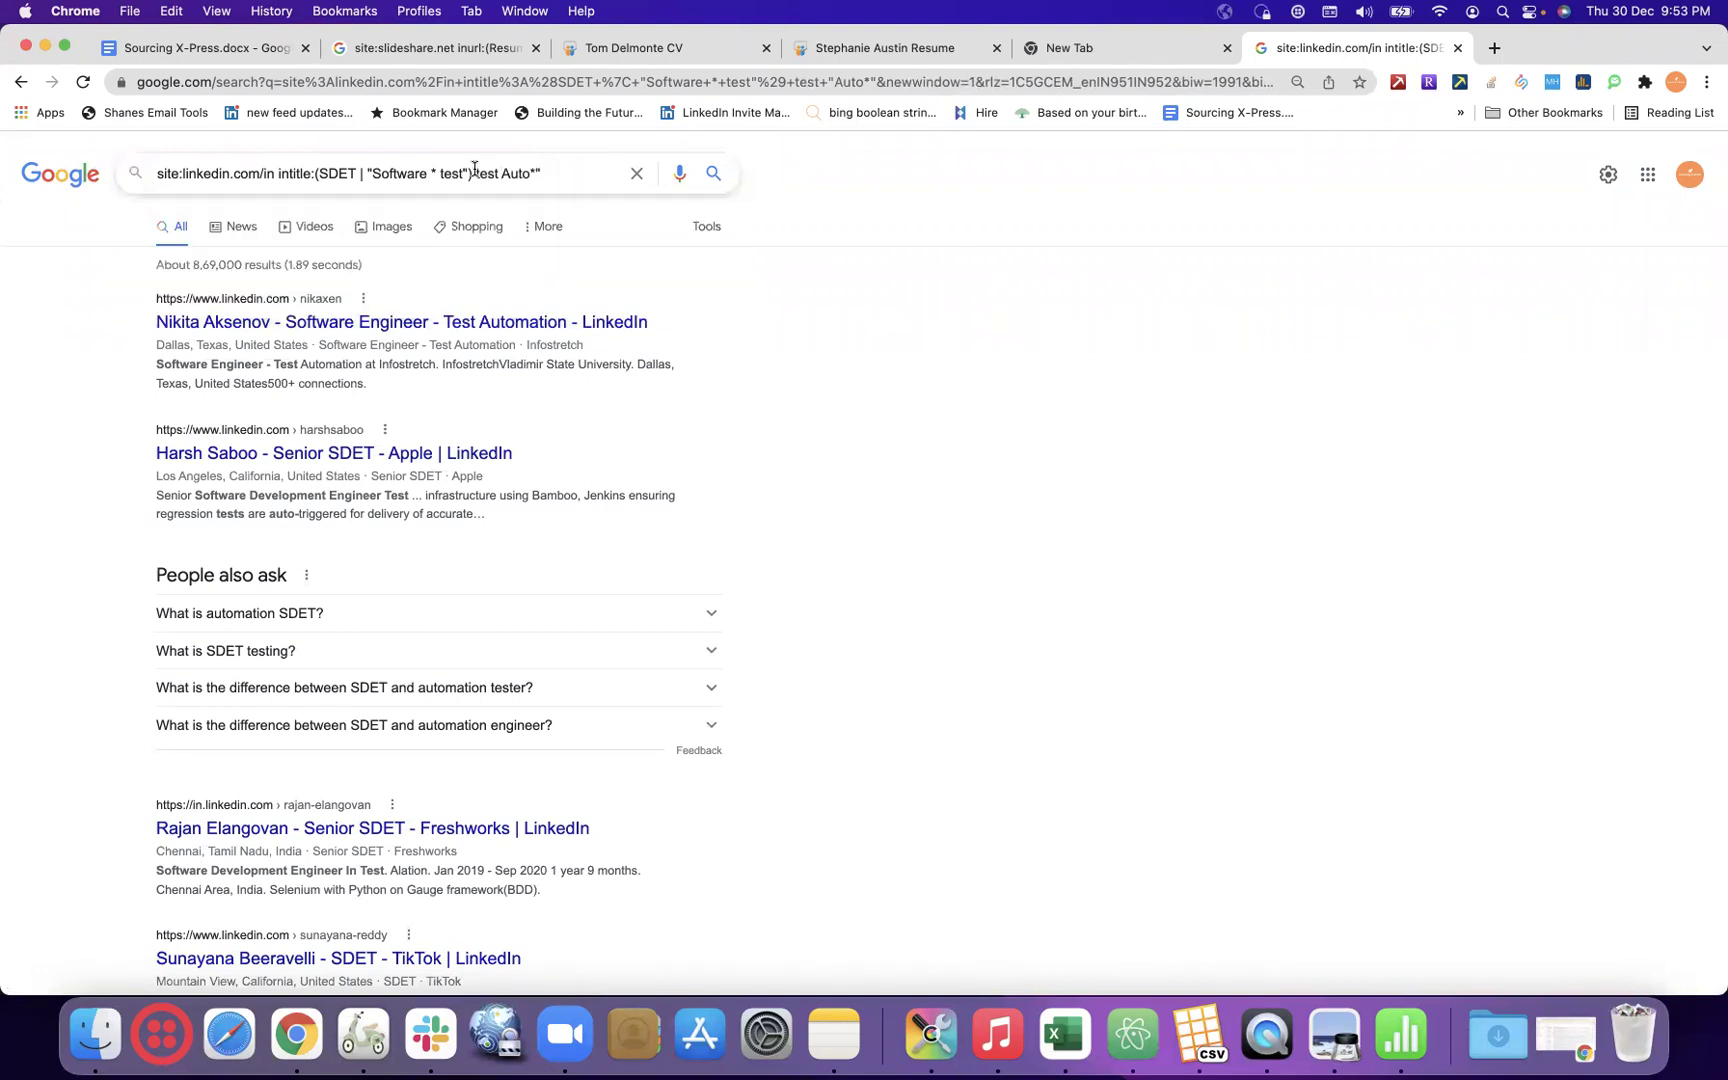
left_click(477, 173)
type("\"")
key("BackSpace")
type("\"")
key("Return")
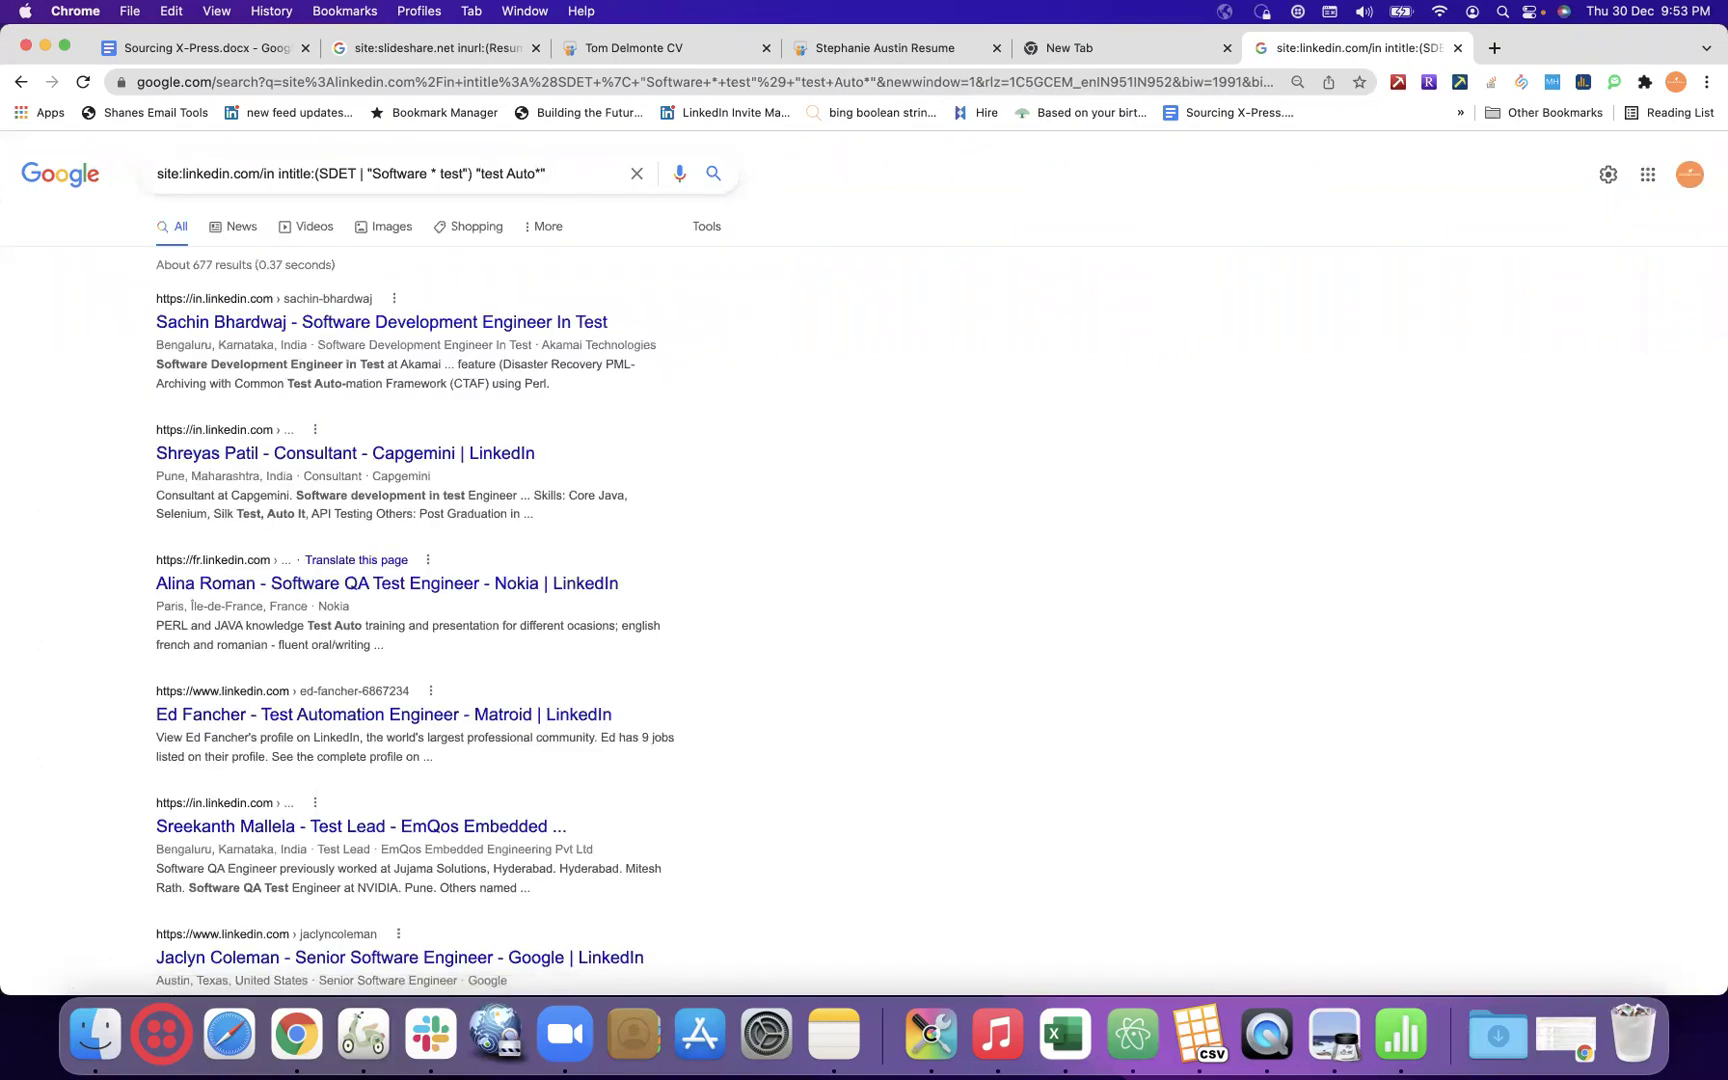
- Remove both quotes from the "test Auto*" phrase and rerun the search with test Auto*
left_click(560, 173)
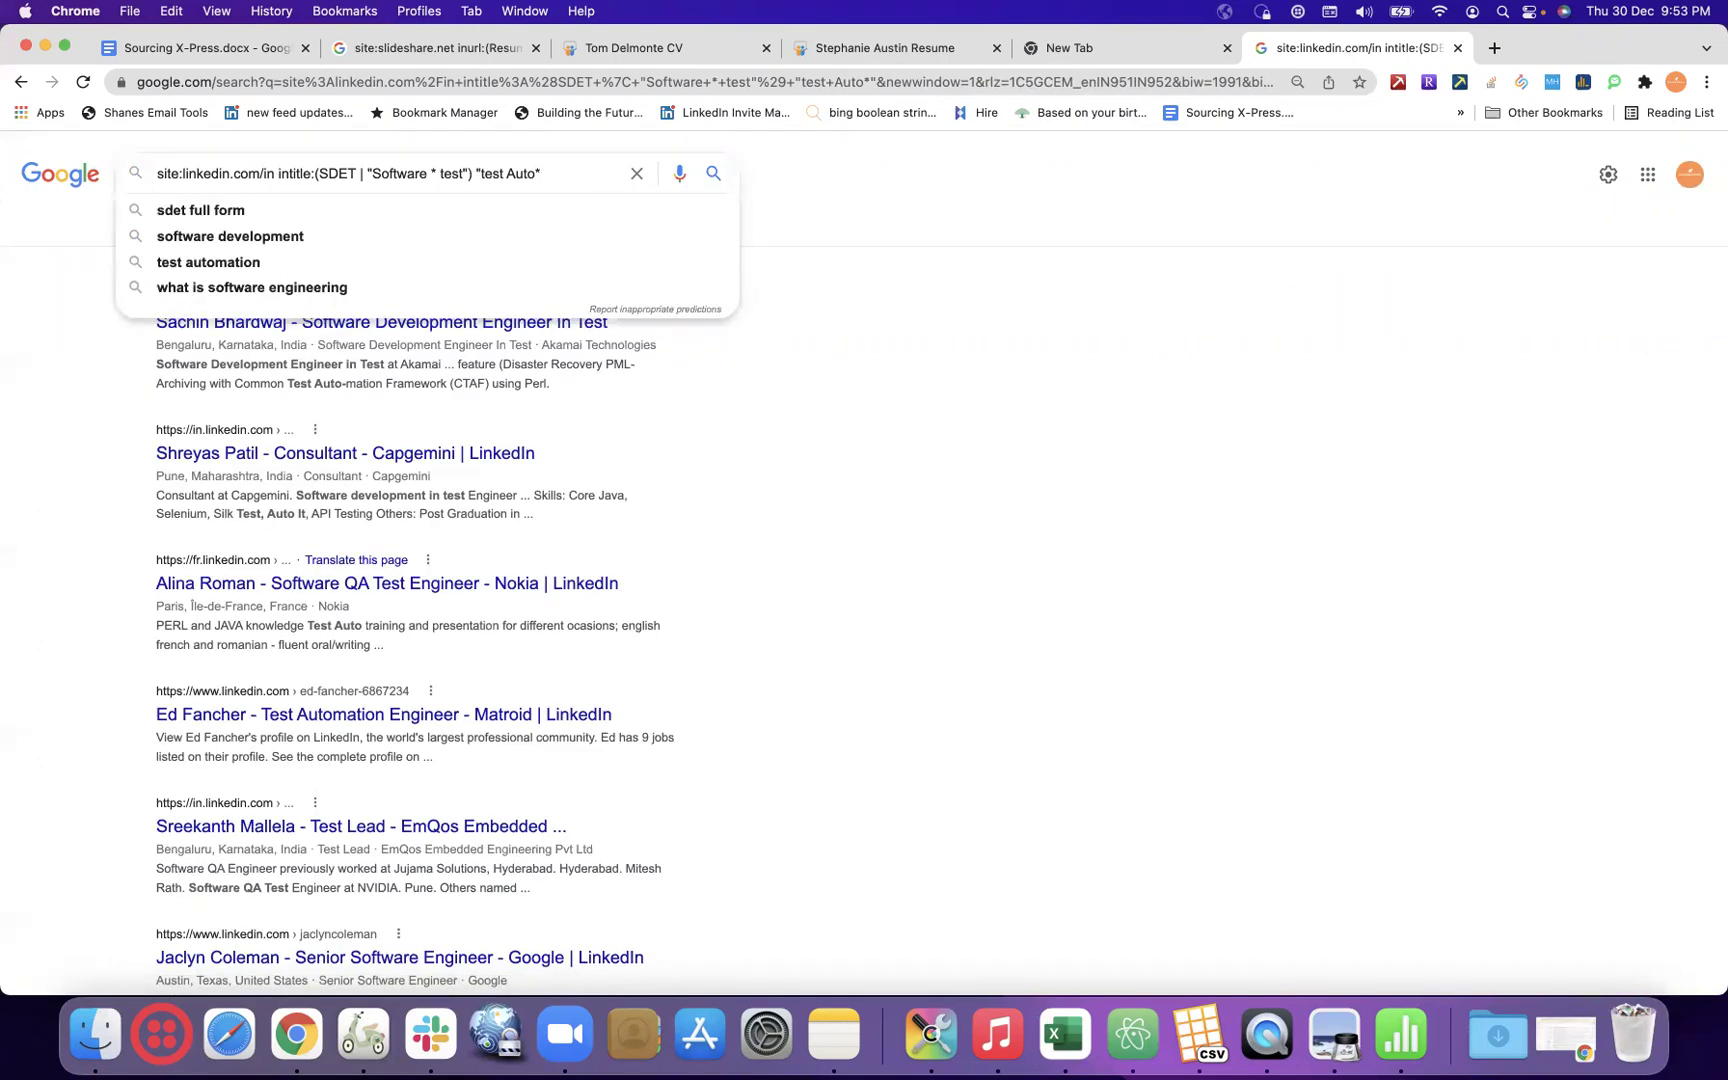
key("Left")
key("Left")
key("Left")
key("Left")
key("Left")
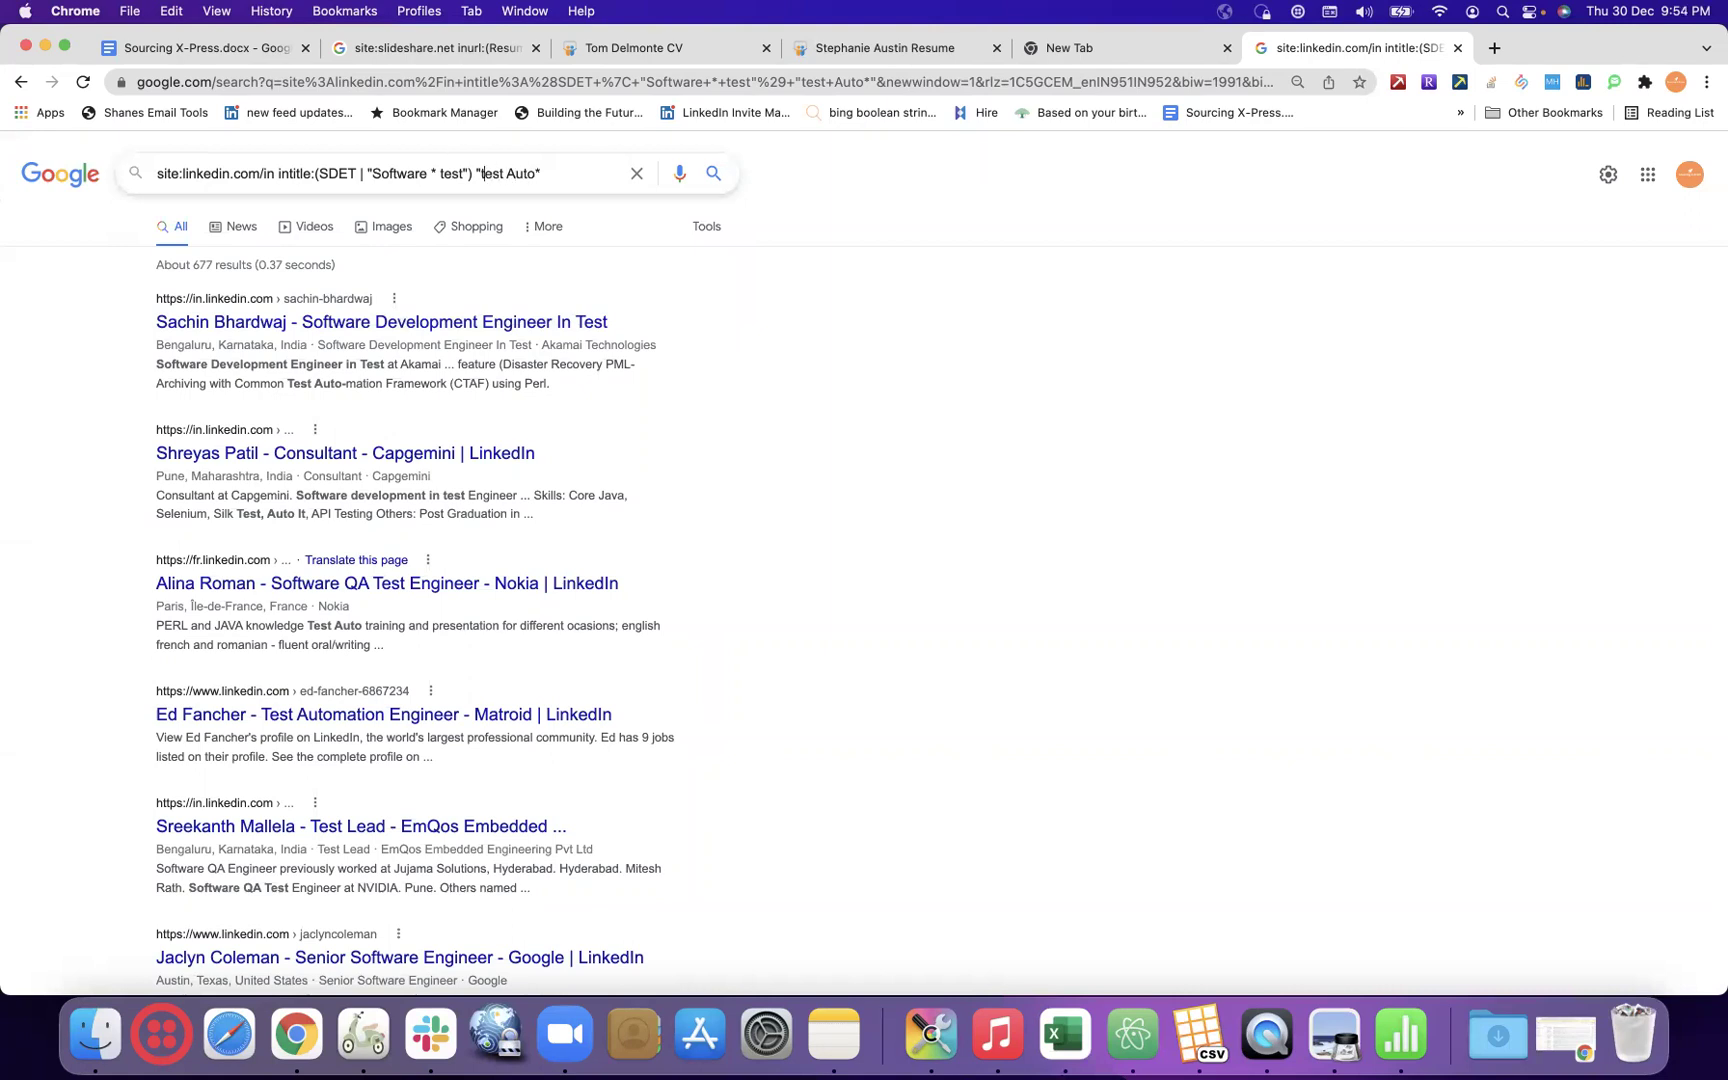
key("BackSpace")
key("Return")
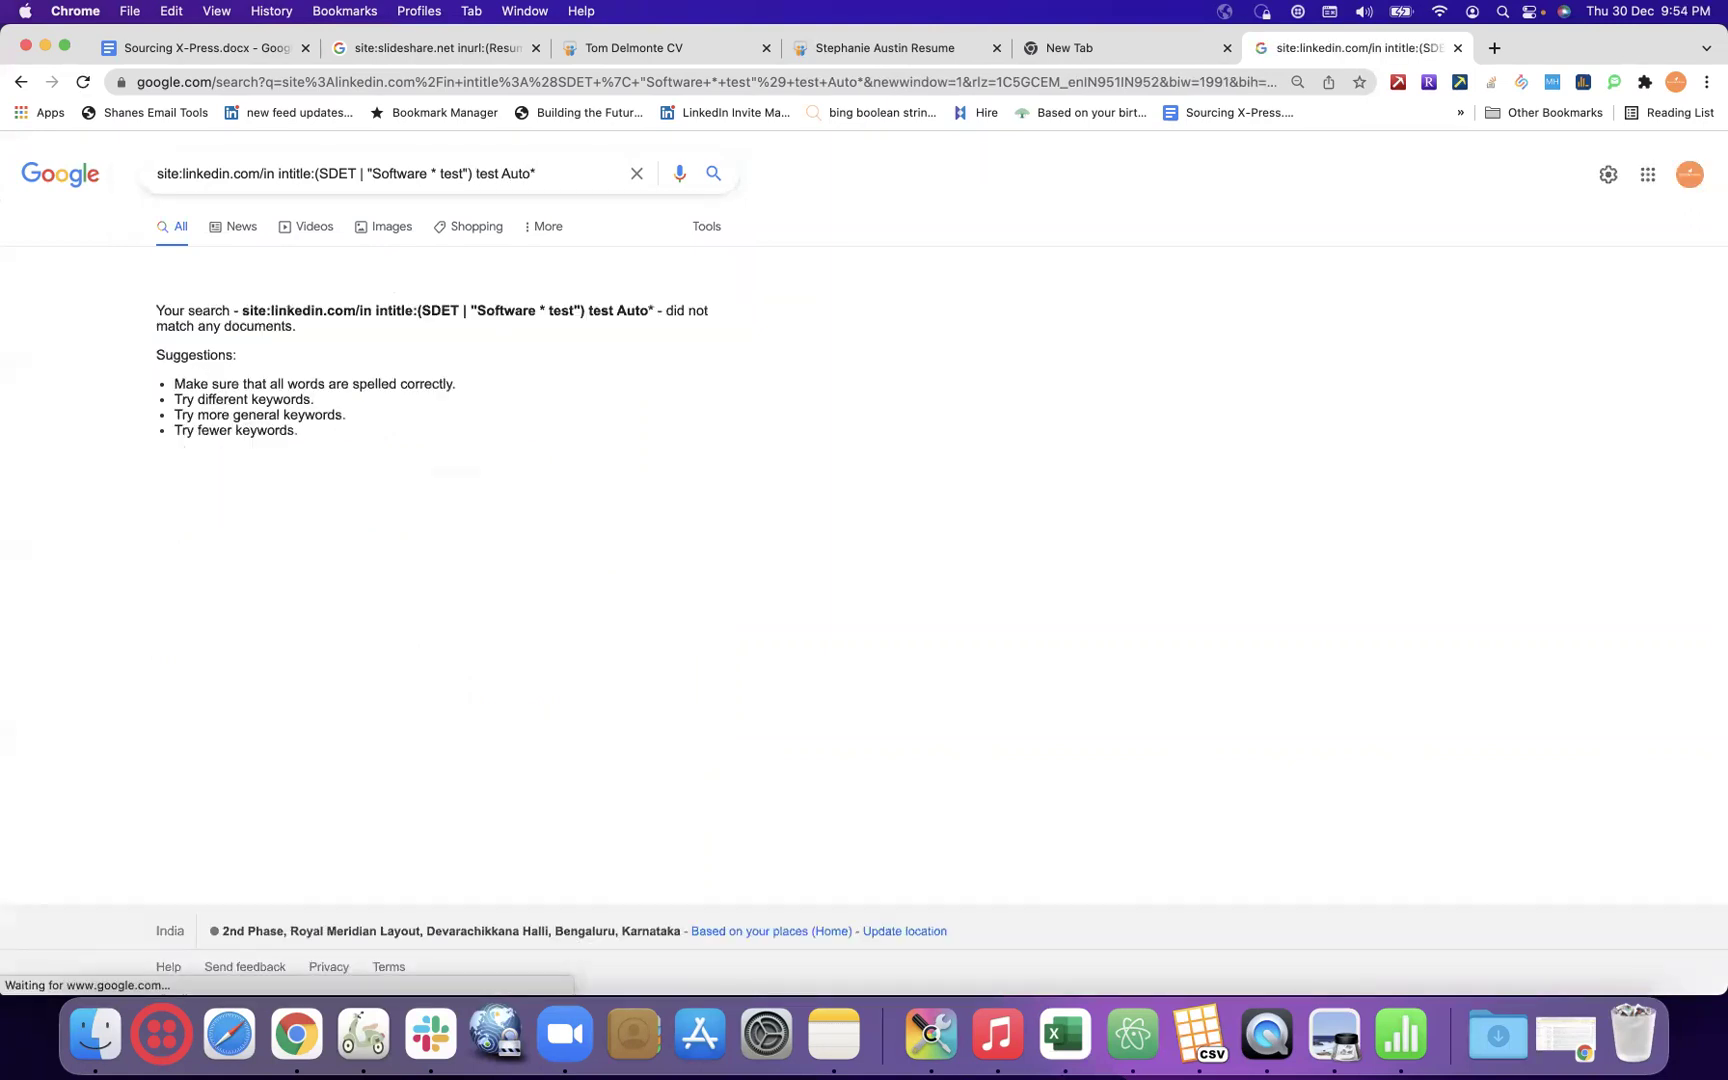
- Replace the terms test Auto* after the intitle group with the unquoted manage* and run the search
left_click(549, 173)
key("BackSpace")
key("BackSpace")
key("BackSpace")
key("BackSpace")
key("BackSpace")
key("BackSpace")
key("BackSpace")
key("BackSpace")
key("BackSpace")
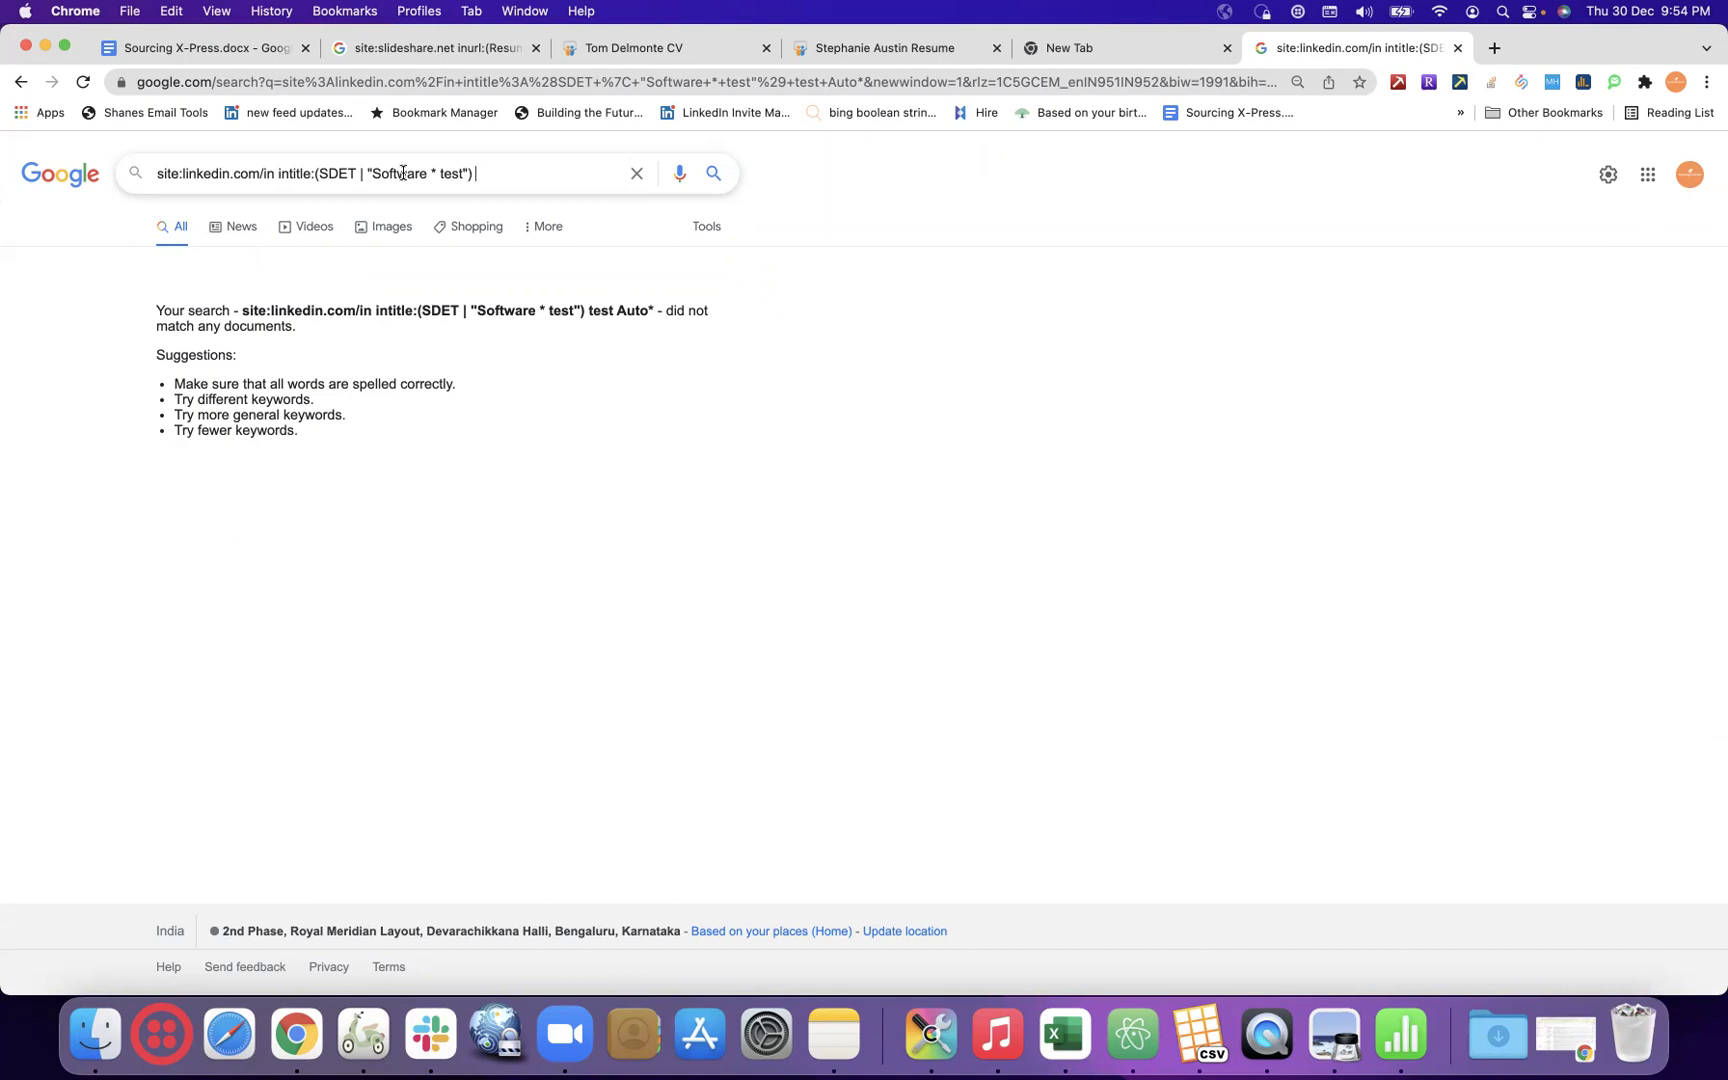
type("manage*")
key("Return")
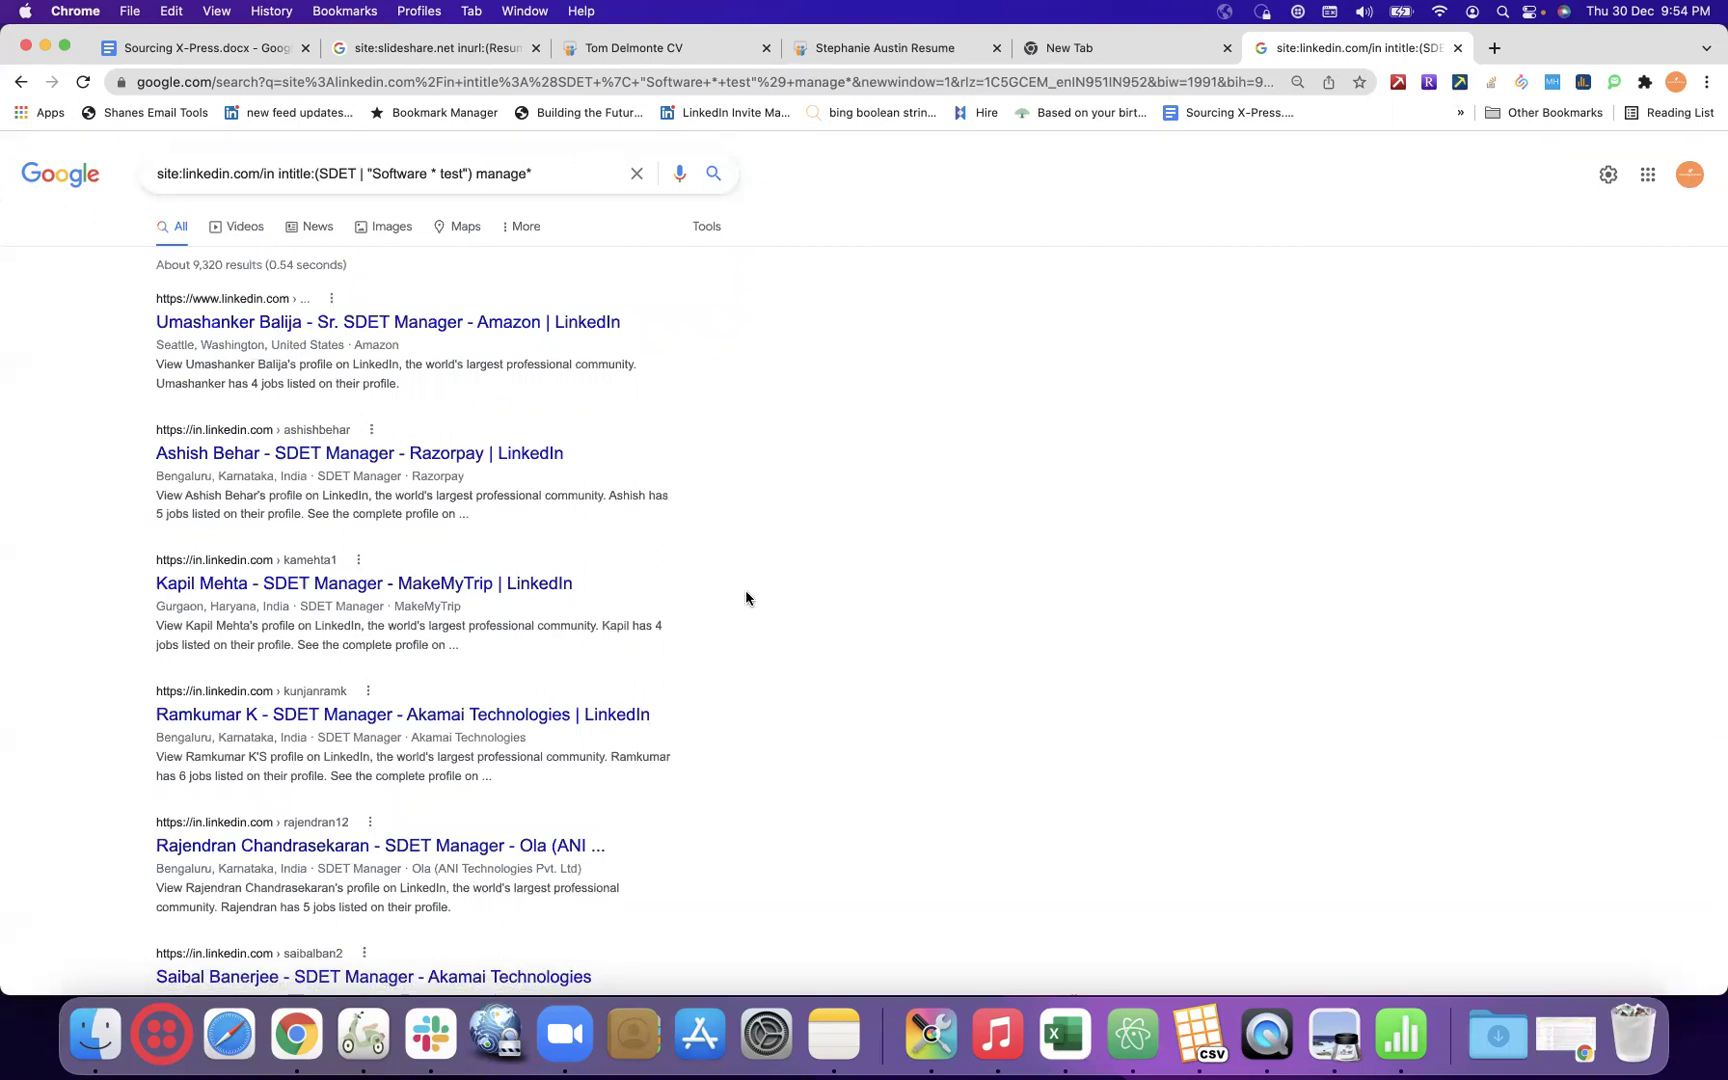
- Look through the manage* results, replace manage* in the query with the unquoted terms Test auto*, and run the search
scroll(669, 607, "down", 10)
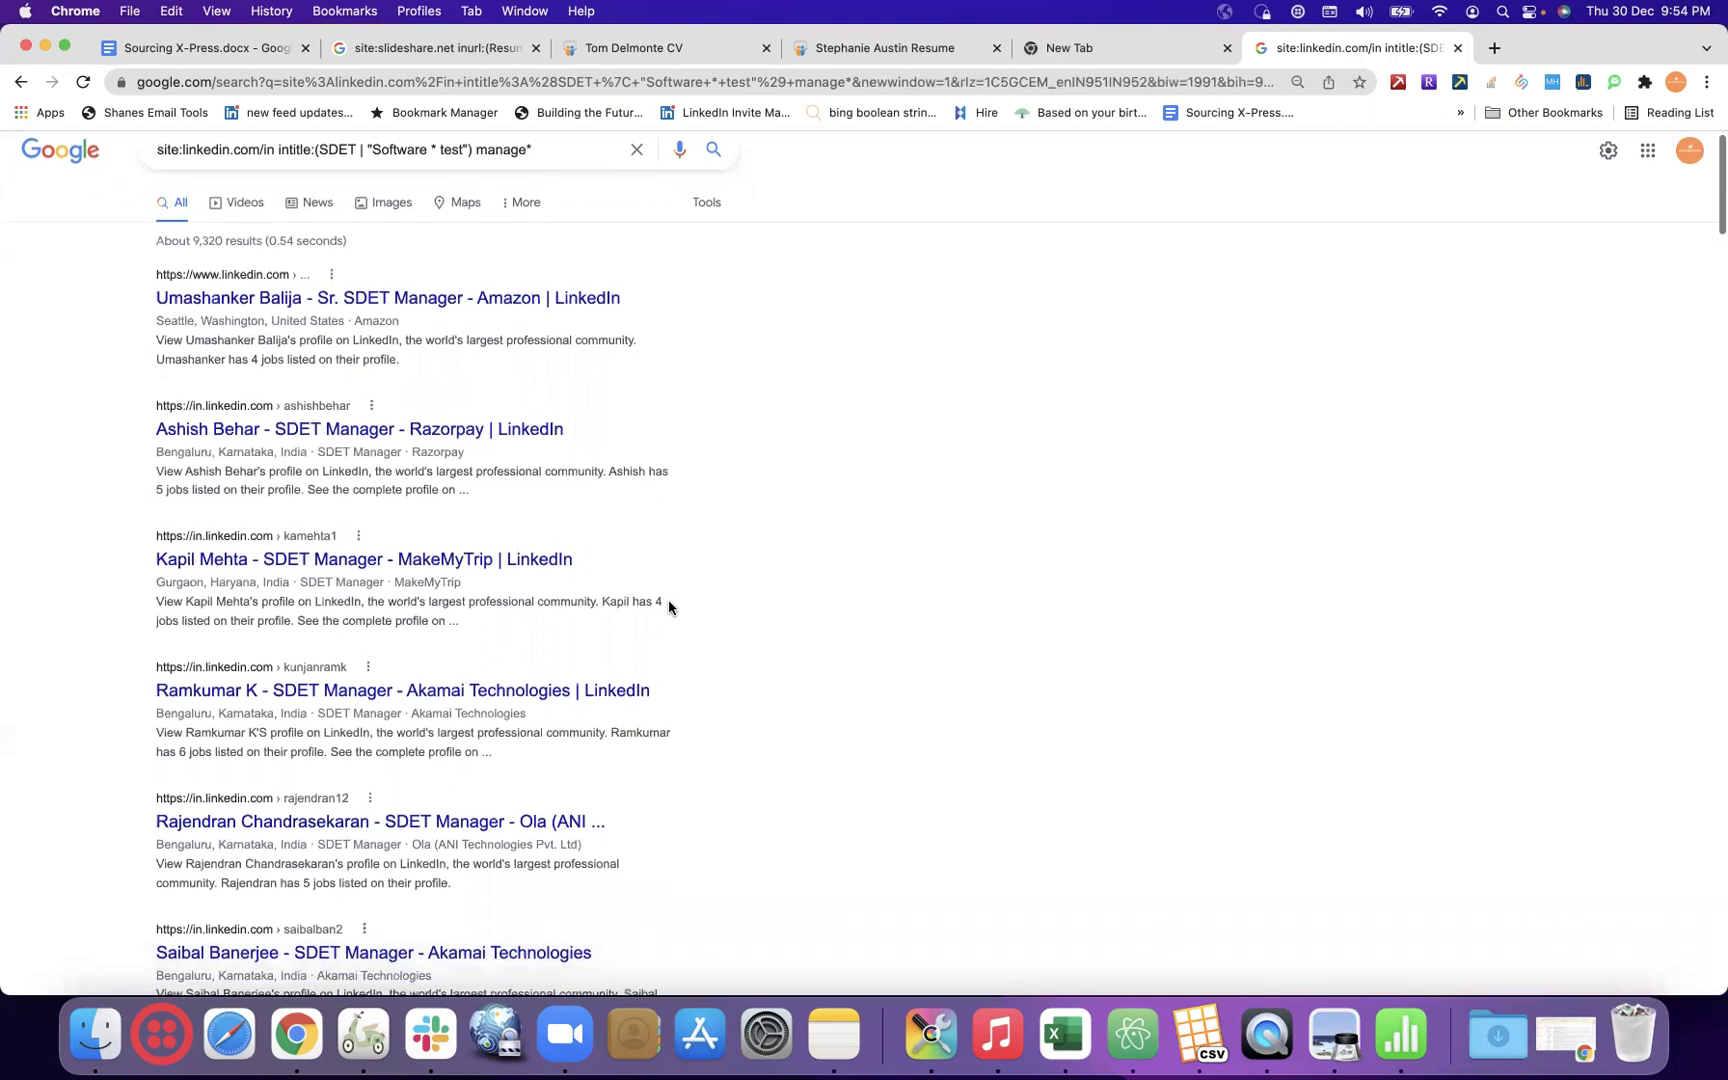
scroll(669, 607, "down", 15)
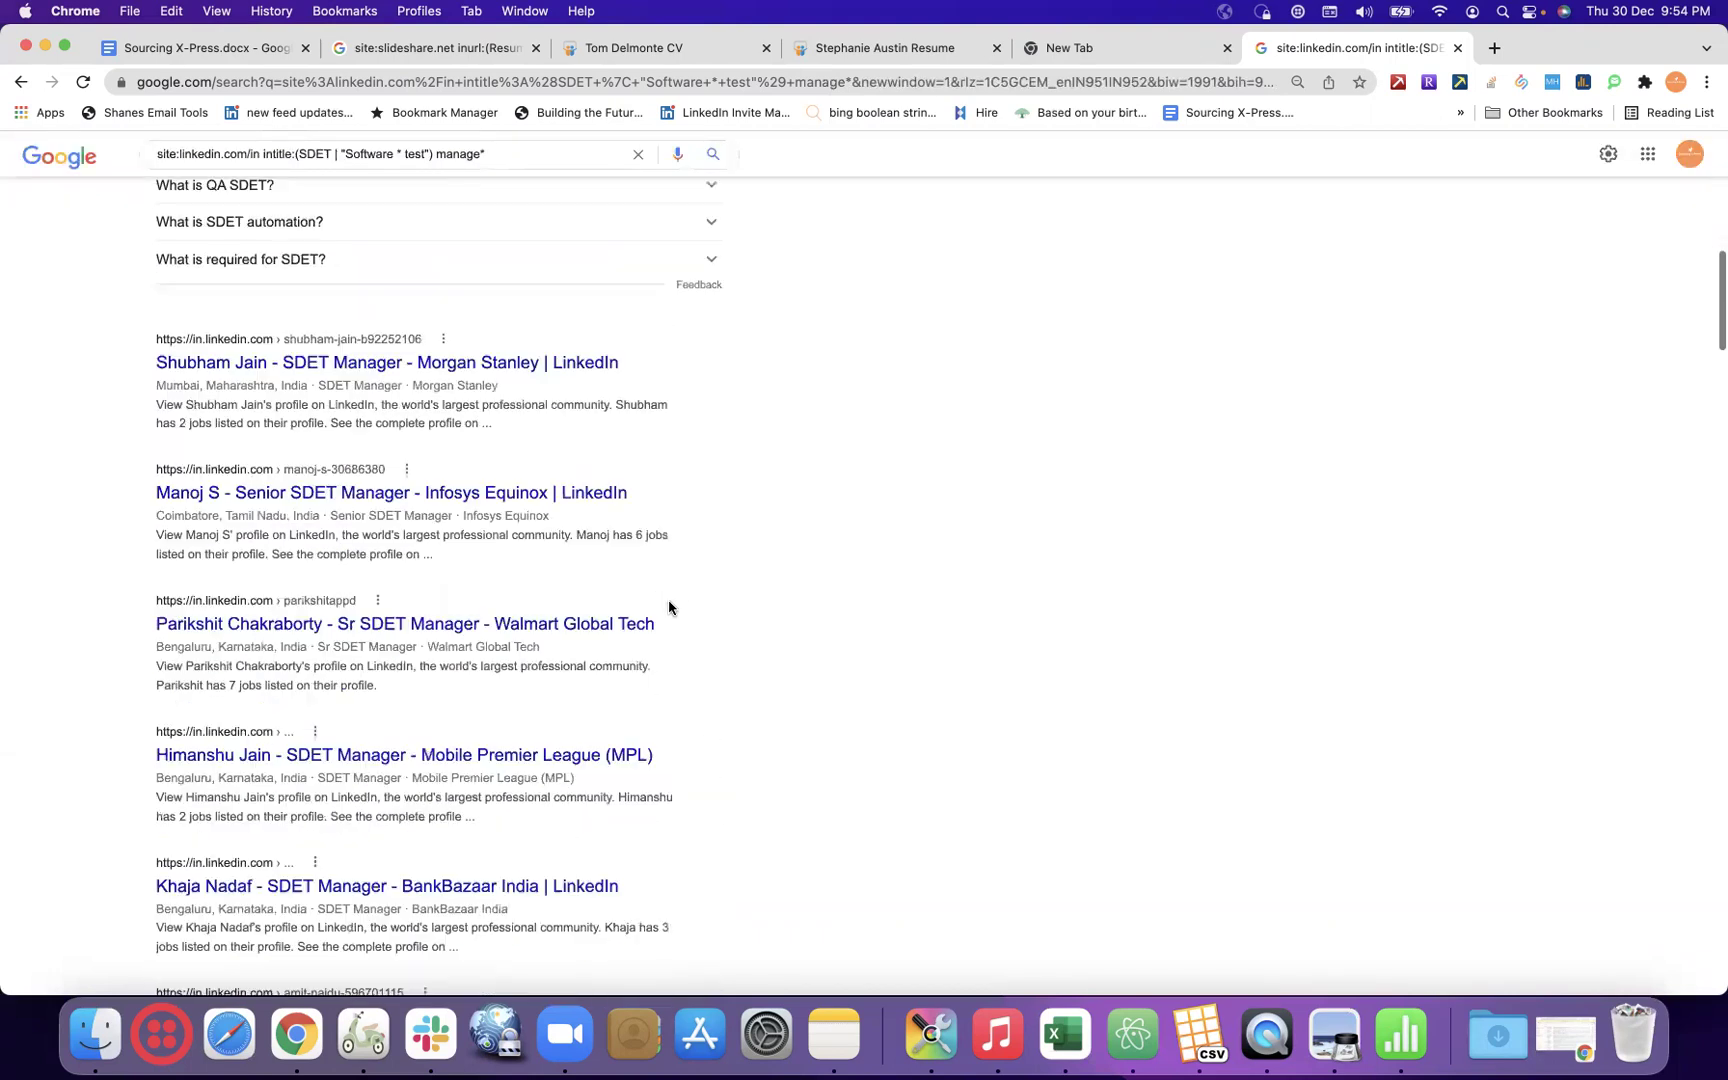
scroll(668, 599, "down", 6)
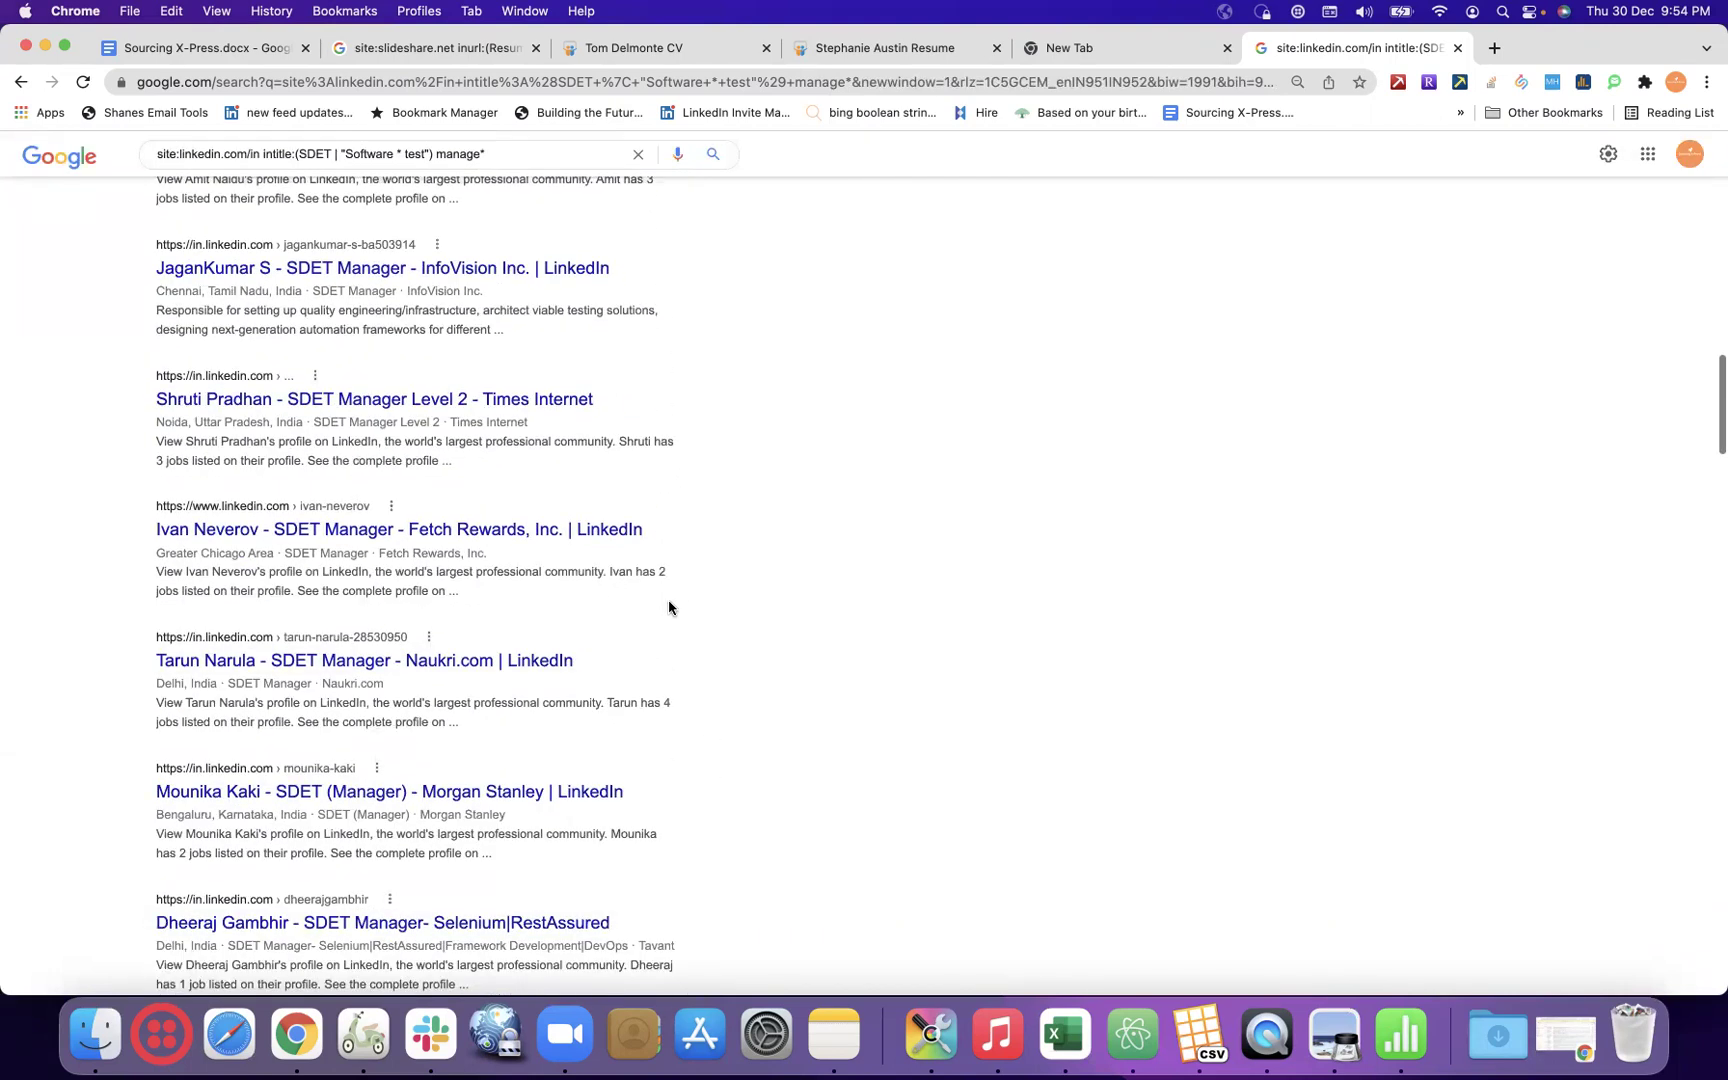
scroll(668, 599, "up", 20)
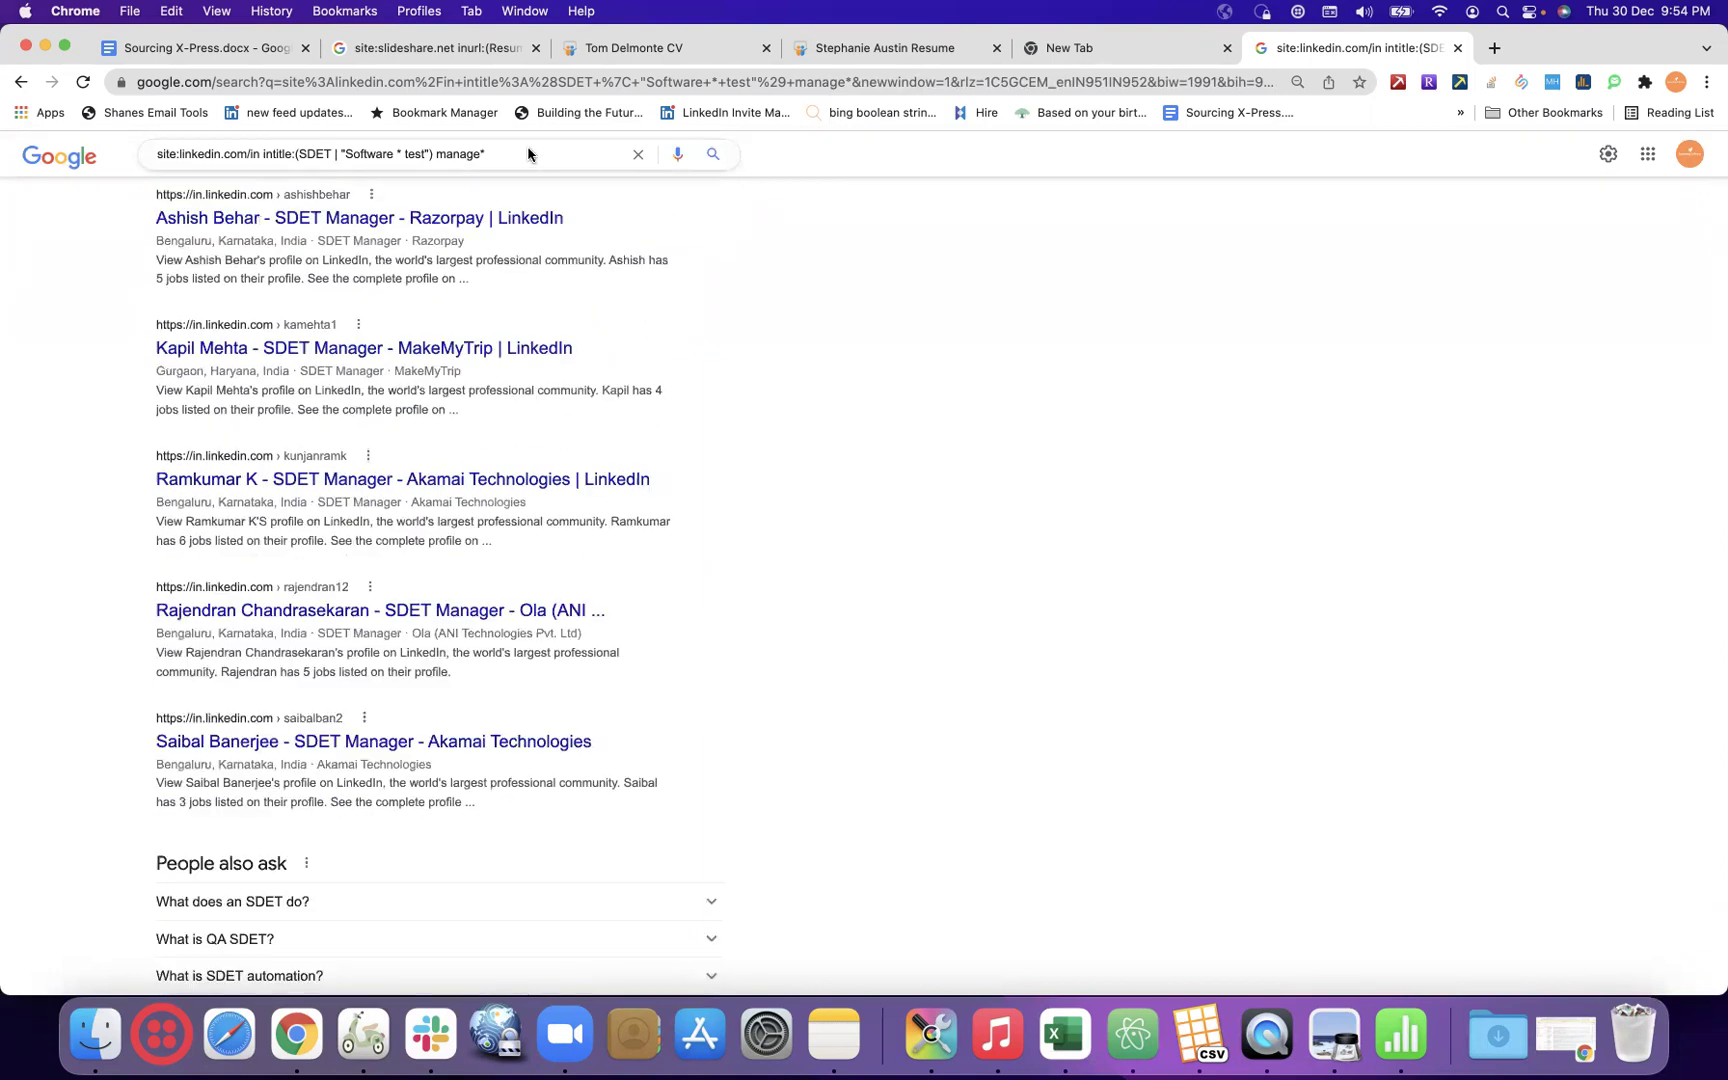
left_click(529, 153)
left_click_drag(529, 153, 435, 150)
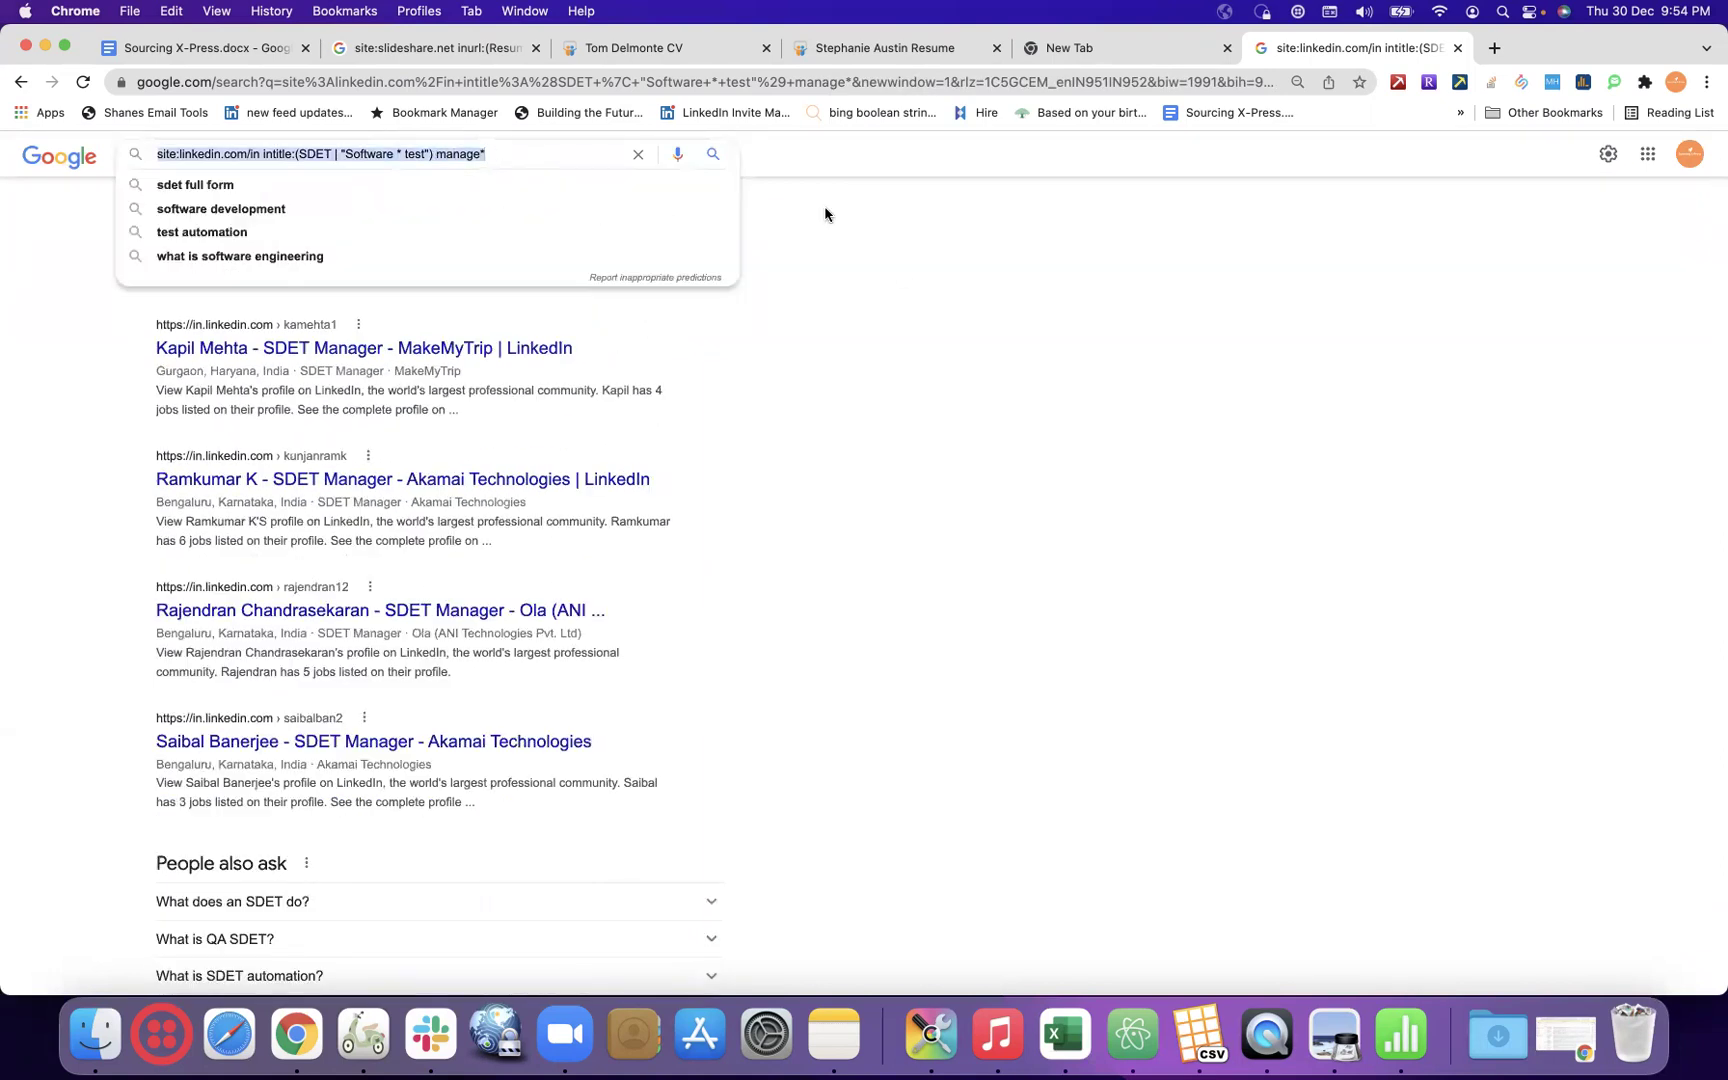
left_click(903, 274)
left_click_drag(435, 151, 482, 152)
key("BackSpace")
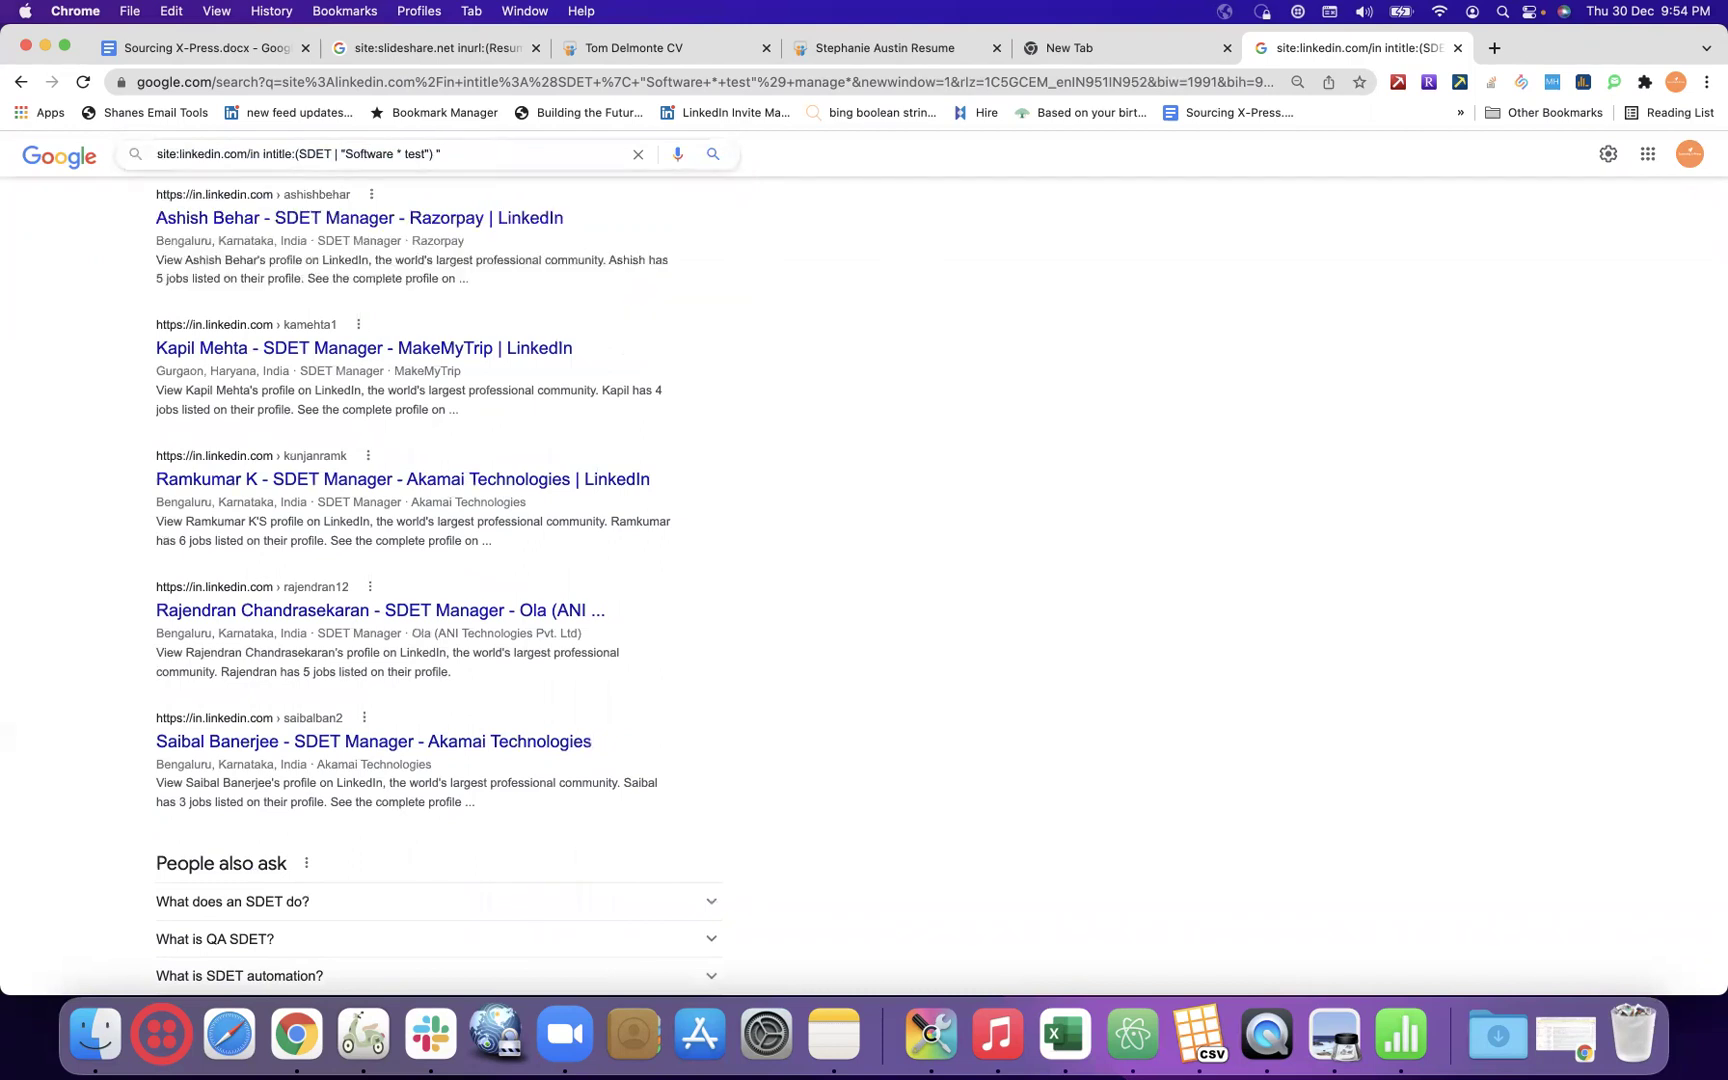
type("Test auto*")
key("Return")
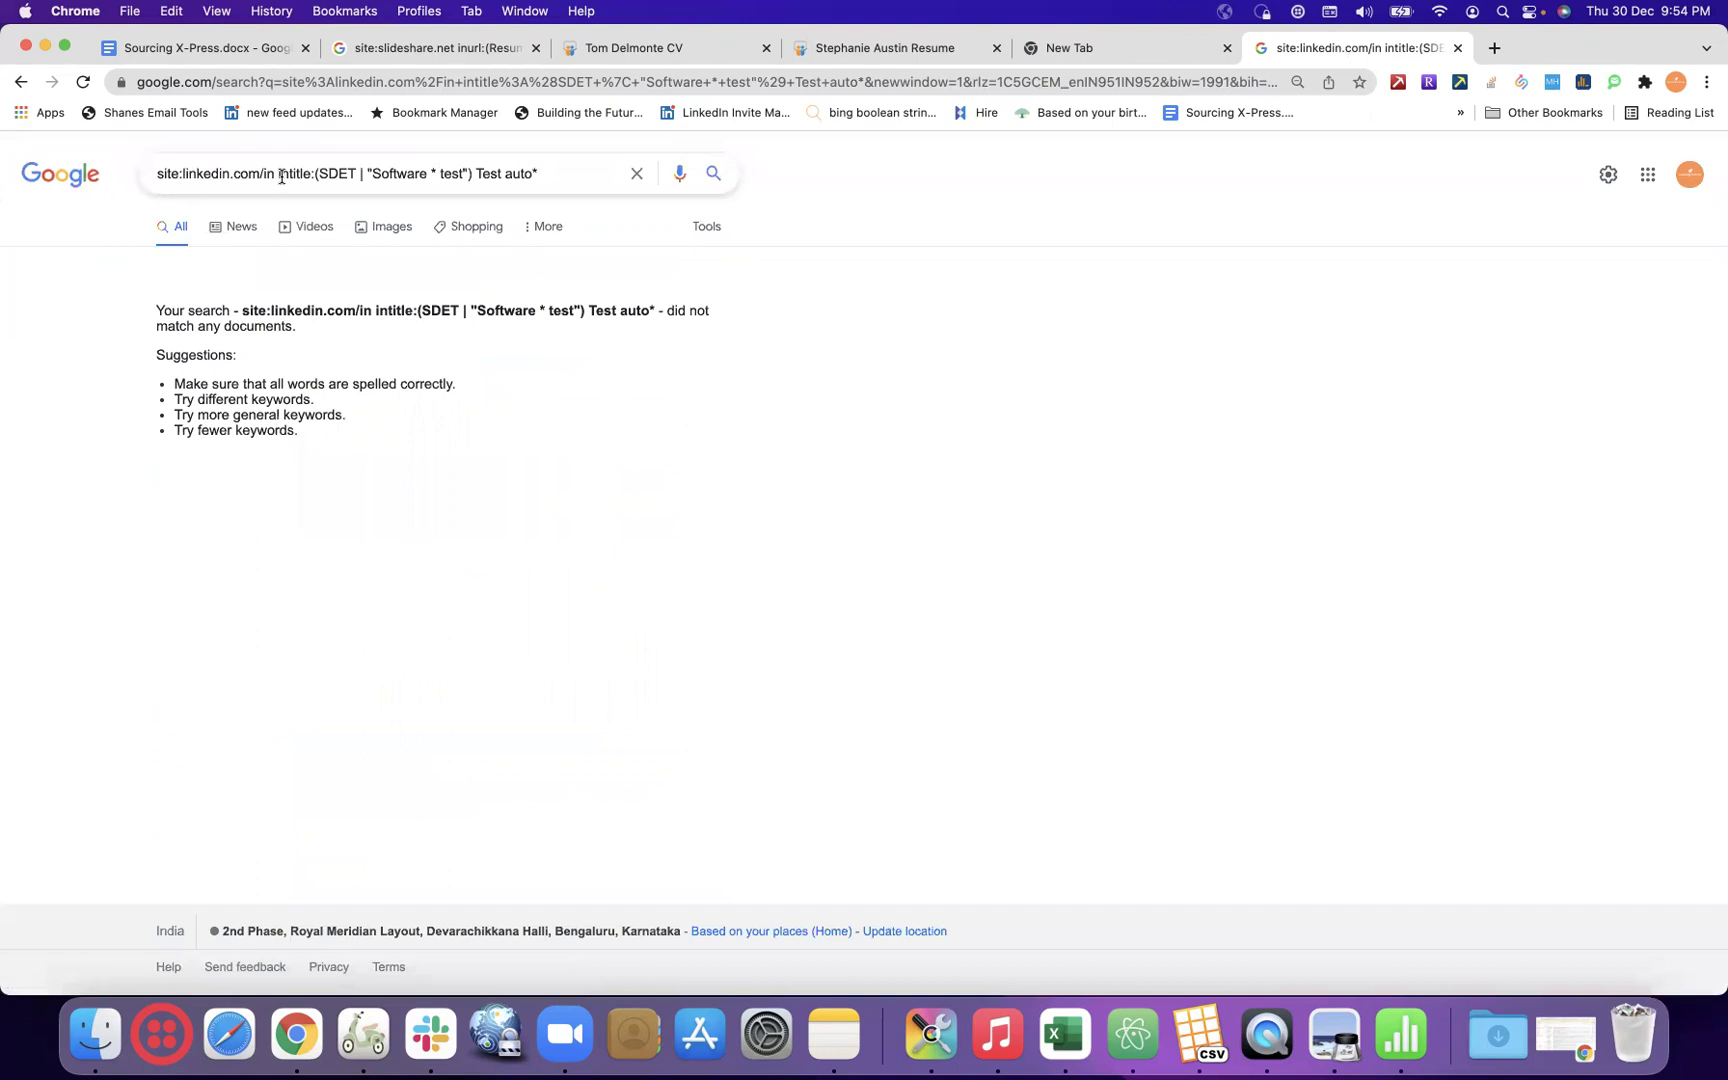
- Copy the complete Test auto* search query and switch to the Sourcing X-Press document
left_click(551, 180)
key("super+a")
key("super+c")
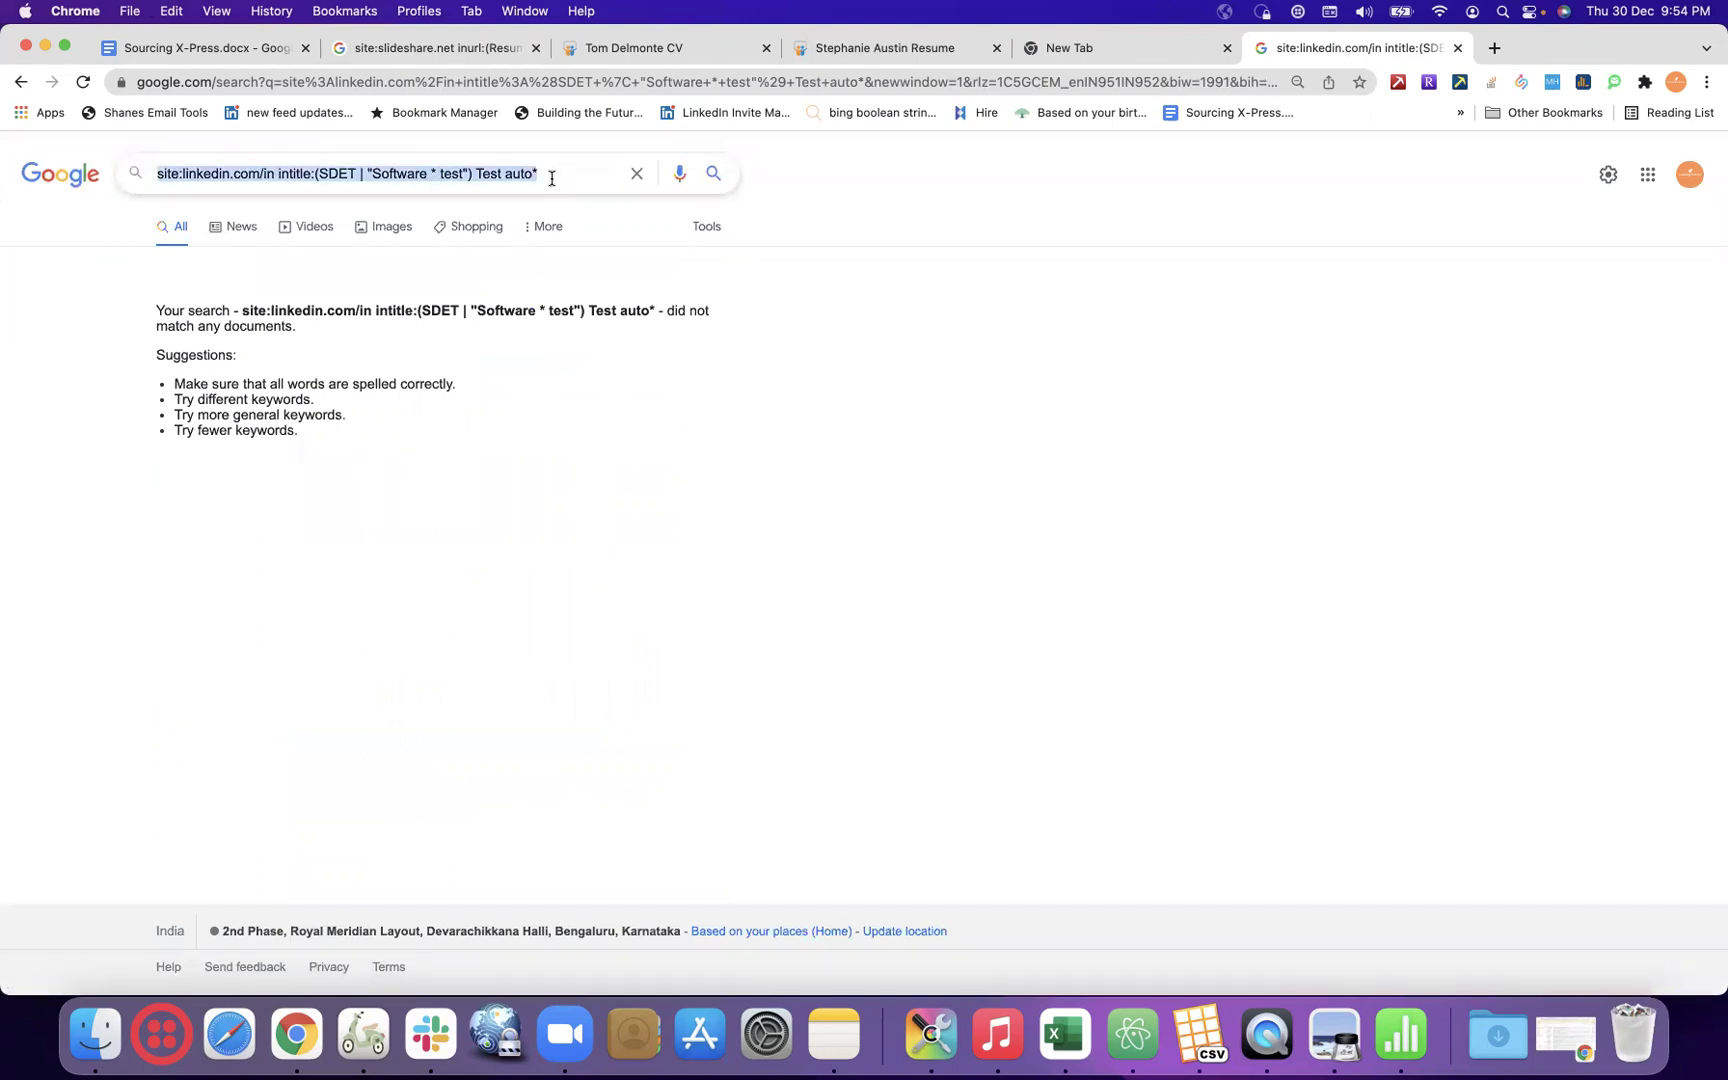
left_click(430, 47)
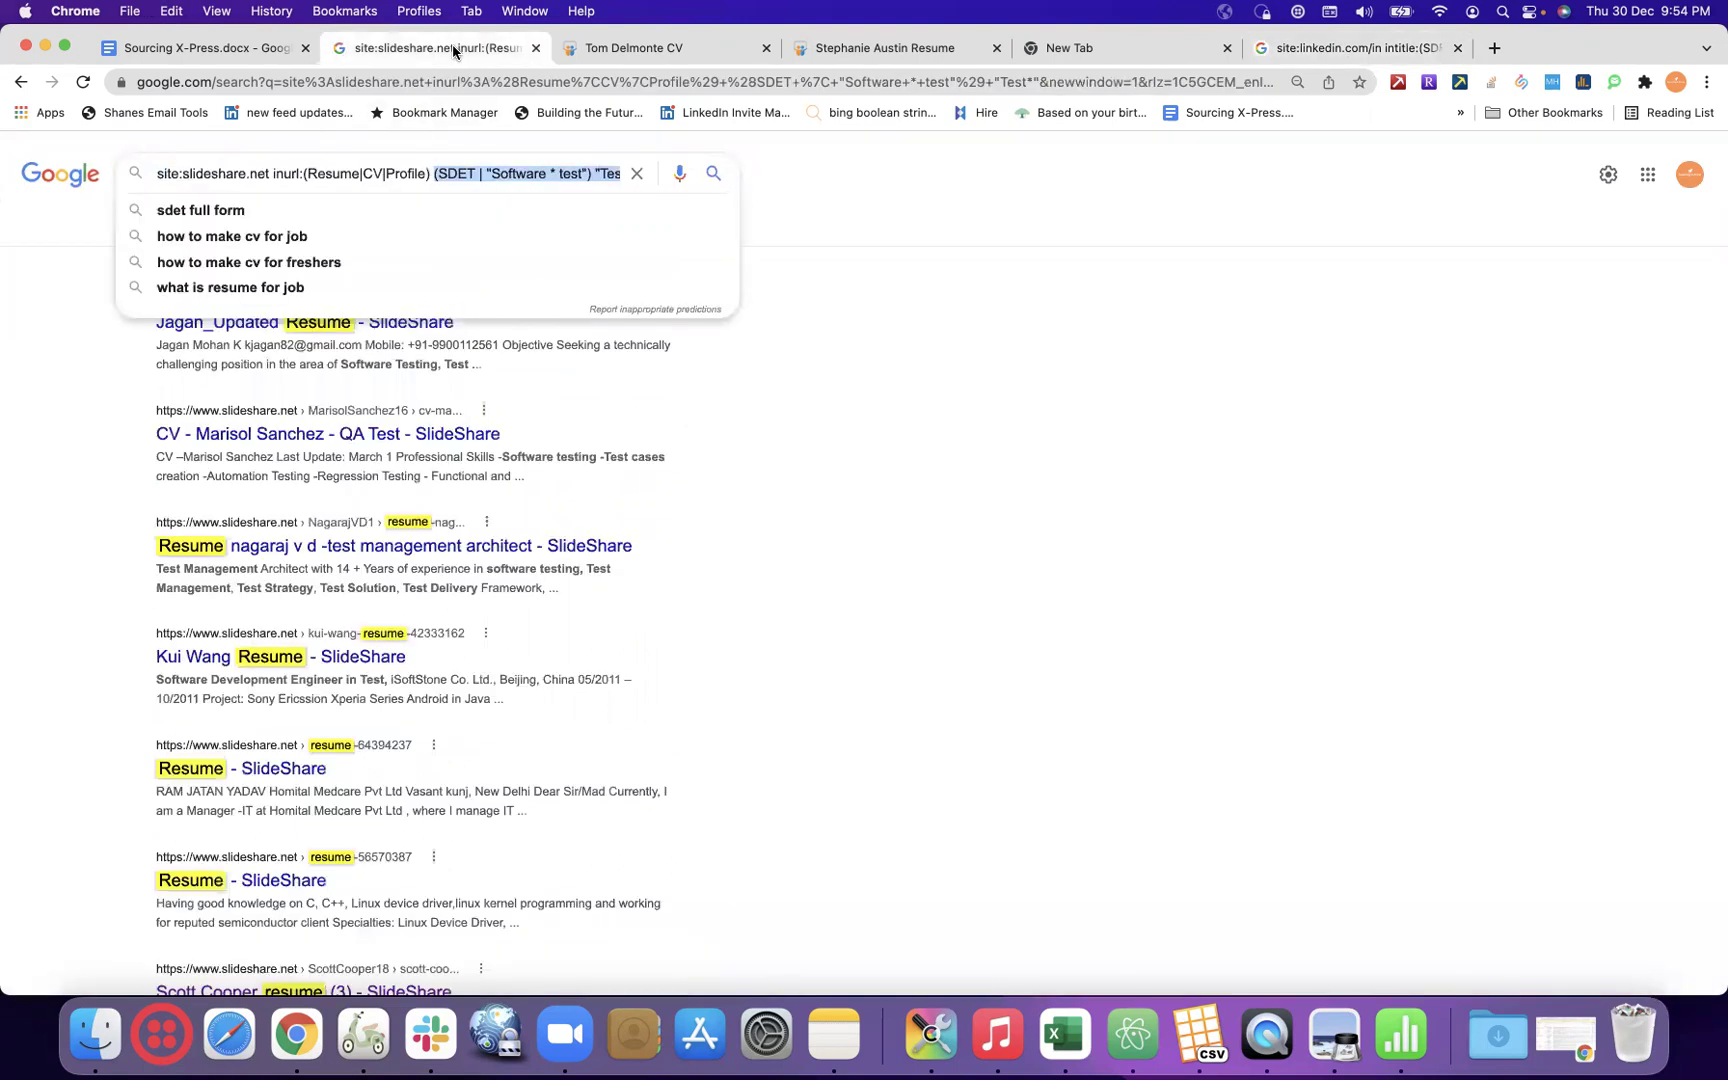
left_click(205, 48)
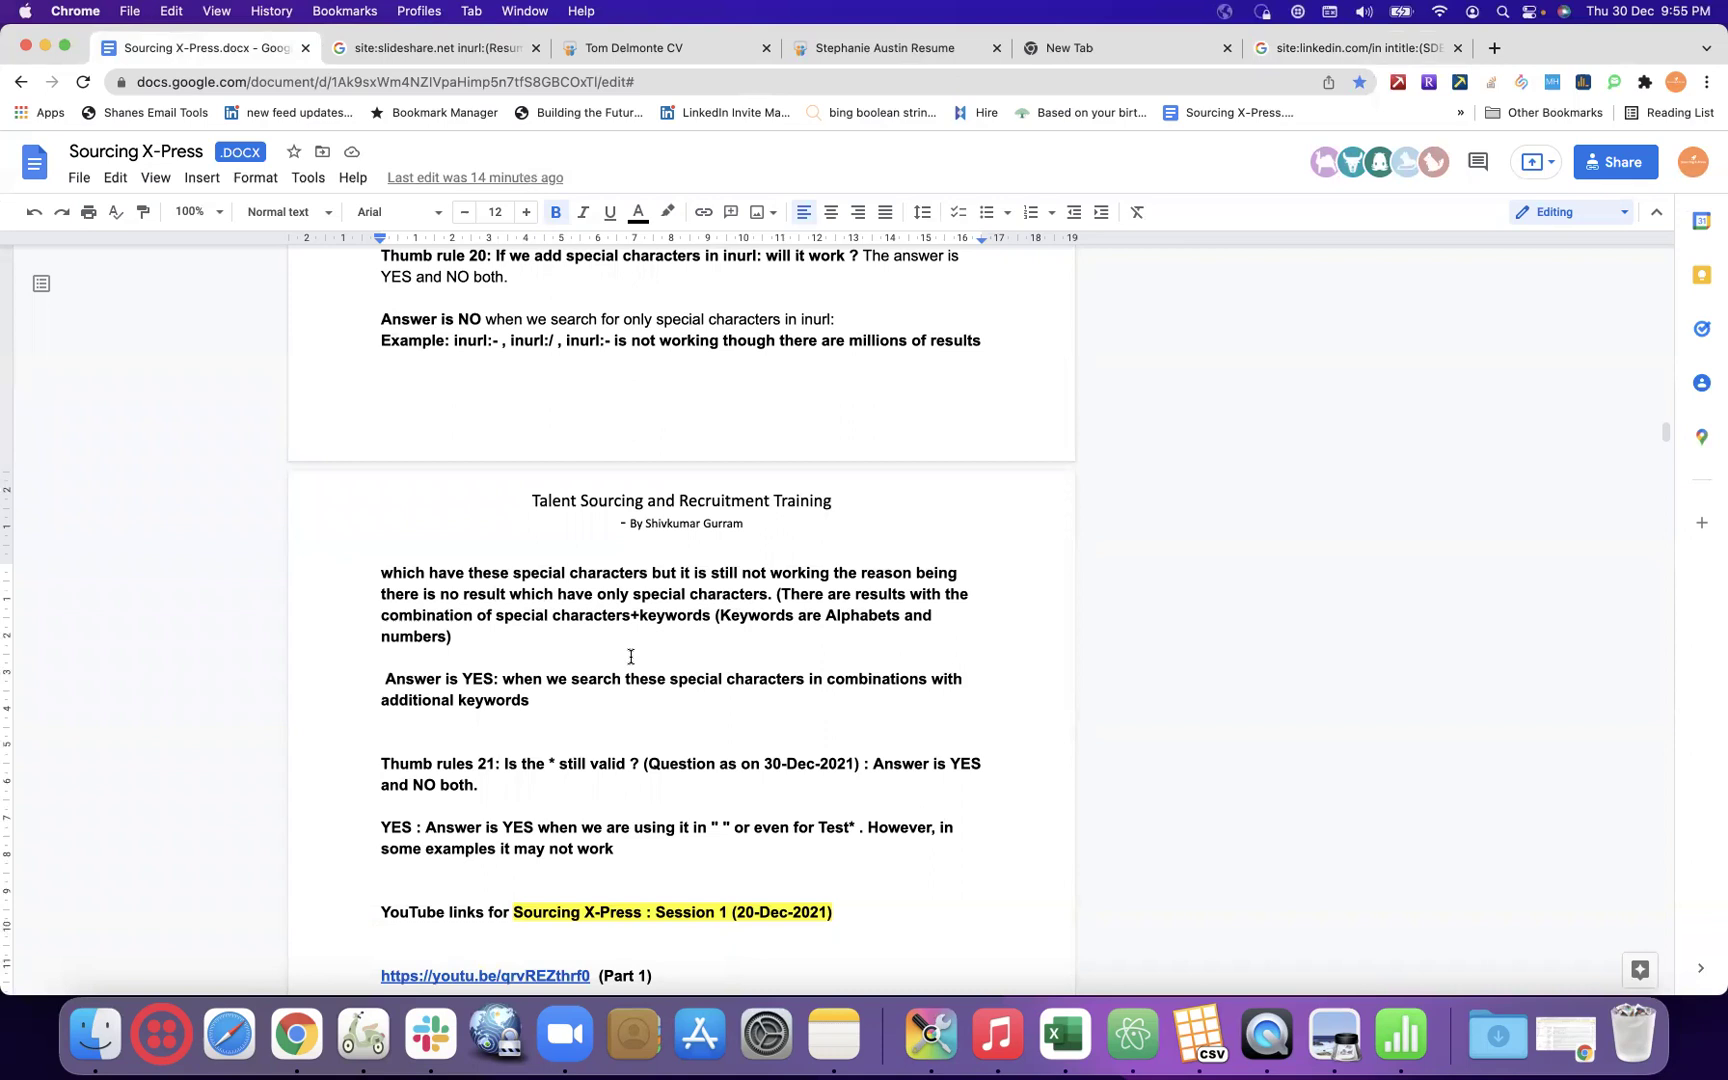
- Below the YES answer of thumb rule 21, add a paragraph reading "For example:" followed by the copied query
scroll(702, 762, "down", 3)
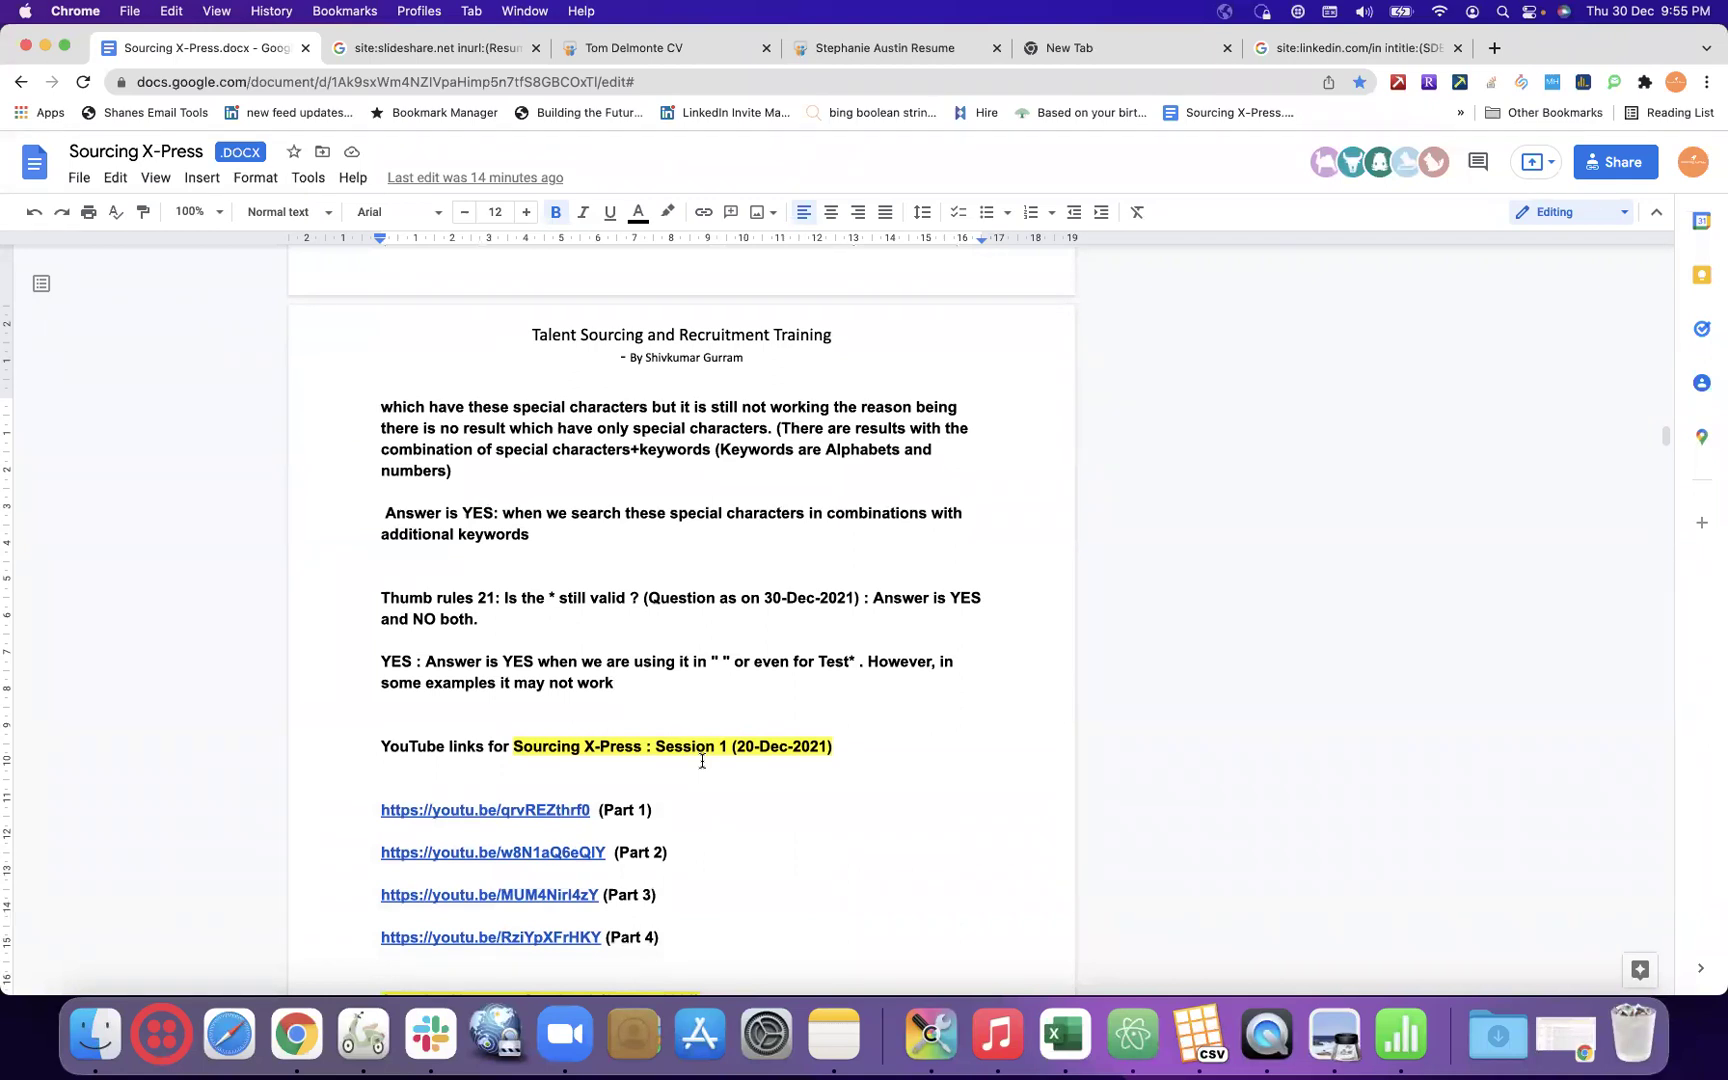
key("Return")
key("Return")
type("For ema")
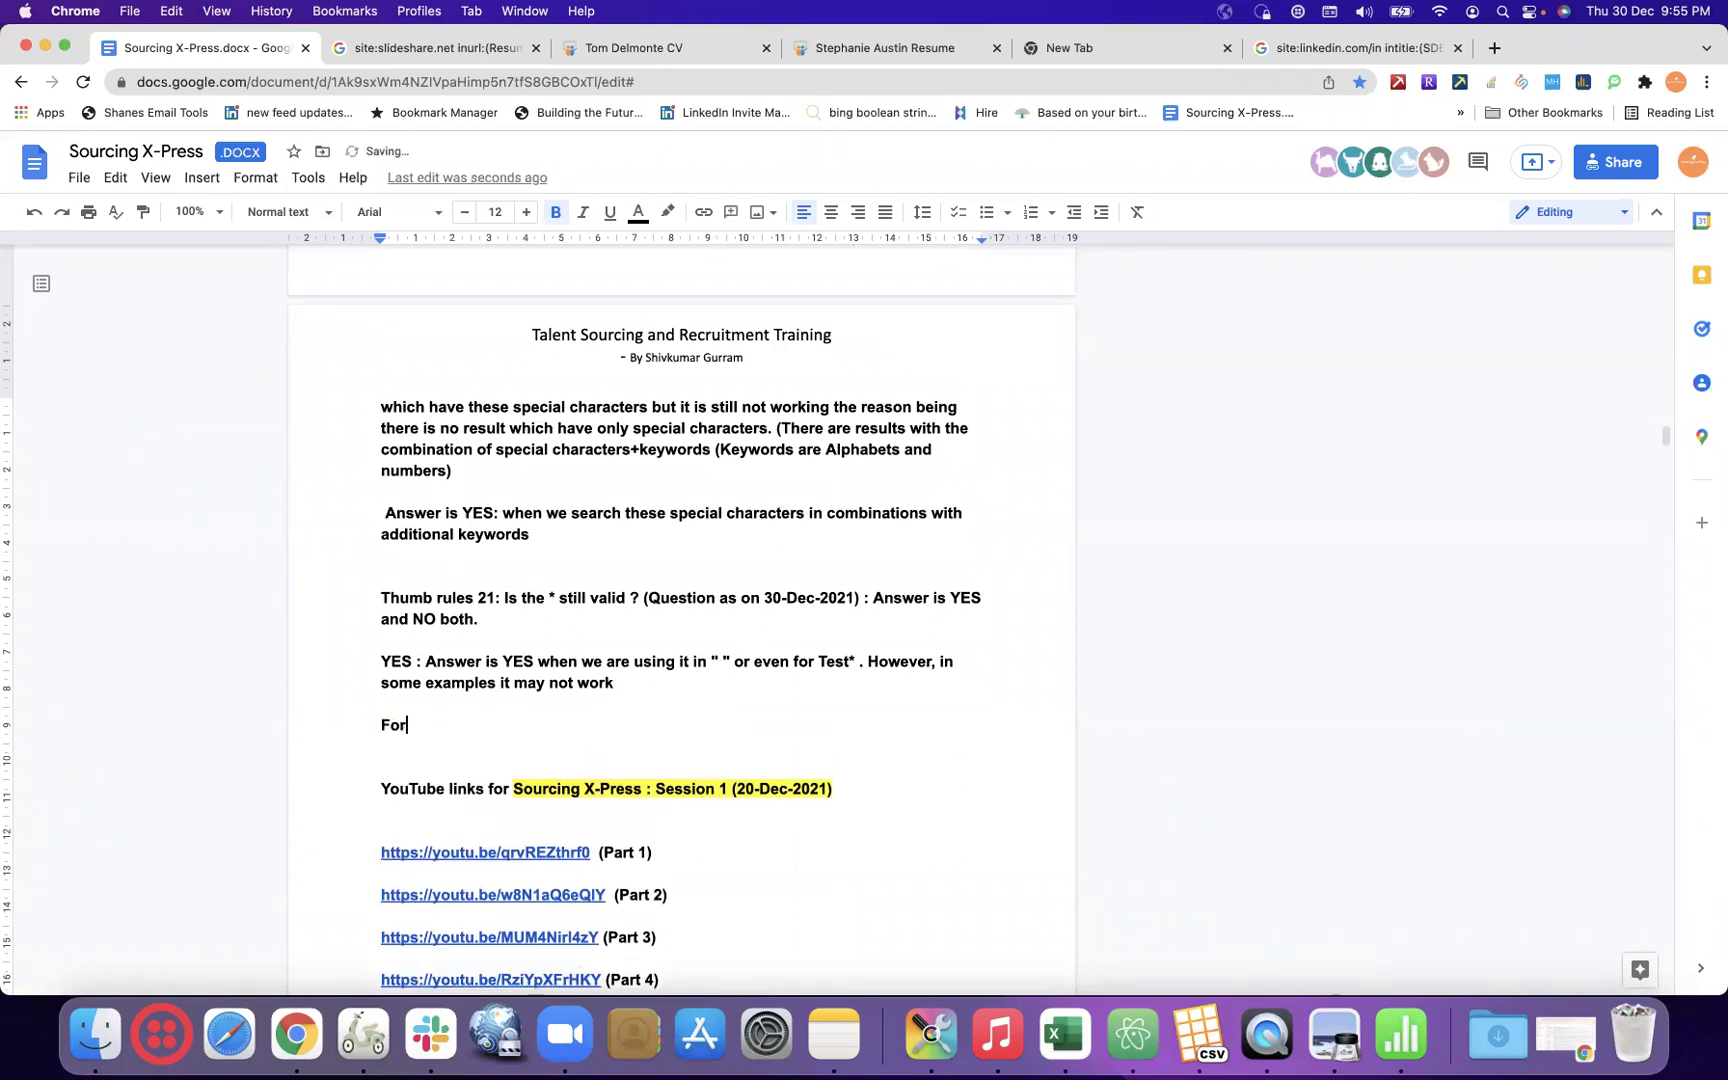
key("BackSpace")
key("BackSpace")
type("xample:")
key("super+v")
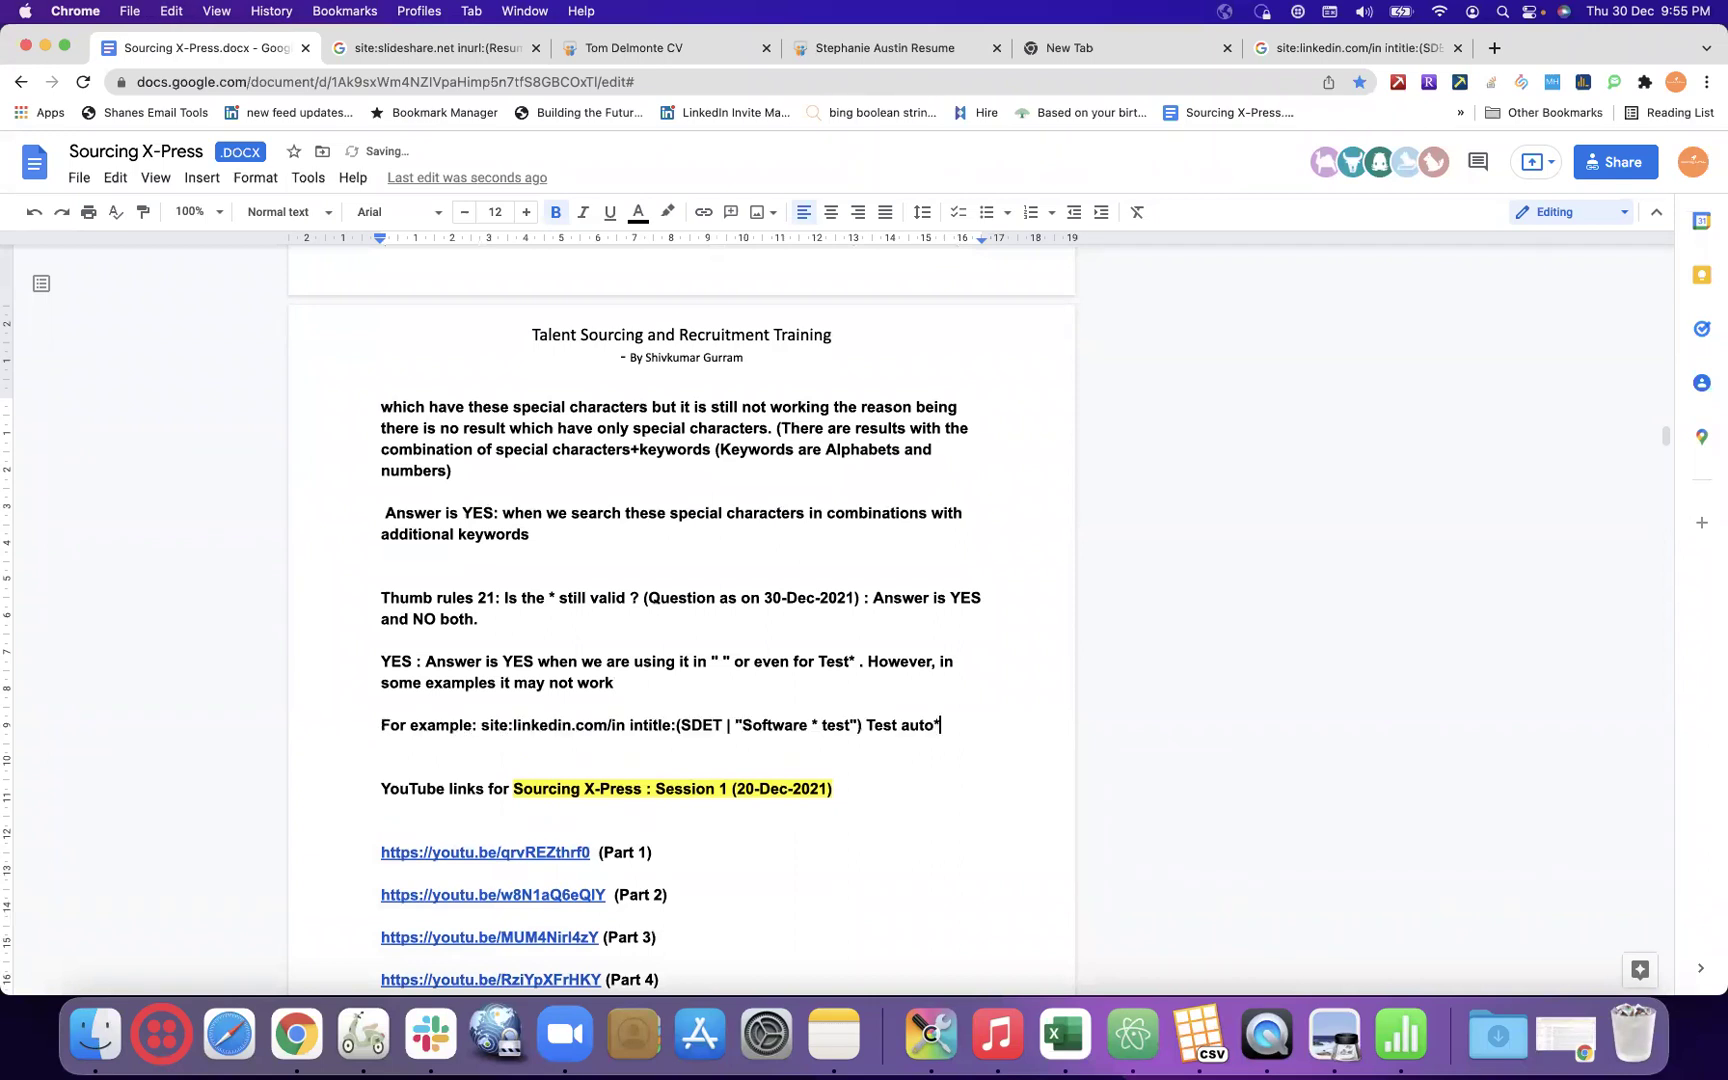
- Move the pasted query into its own paragraph below "For example:", copy it, and colour its text red
left_click(481, 725)
key("Return")
key("Return")
left_click_drag(848, 765, 303, 765)
key("super+c")
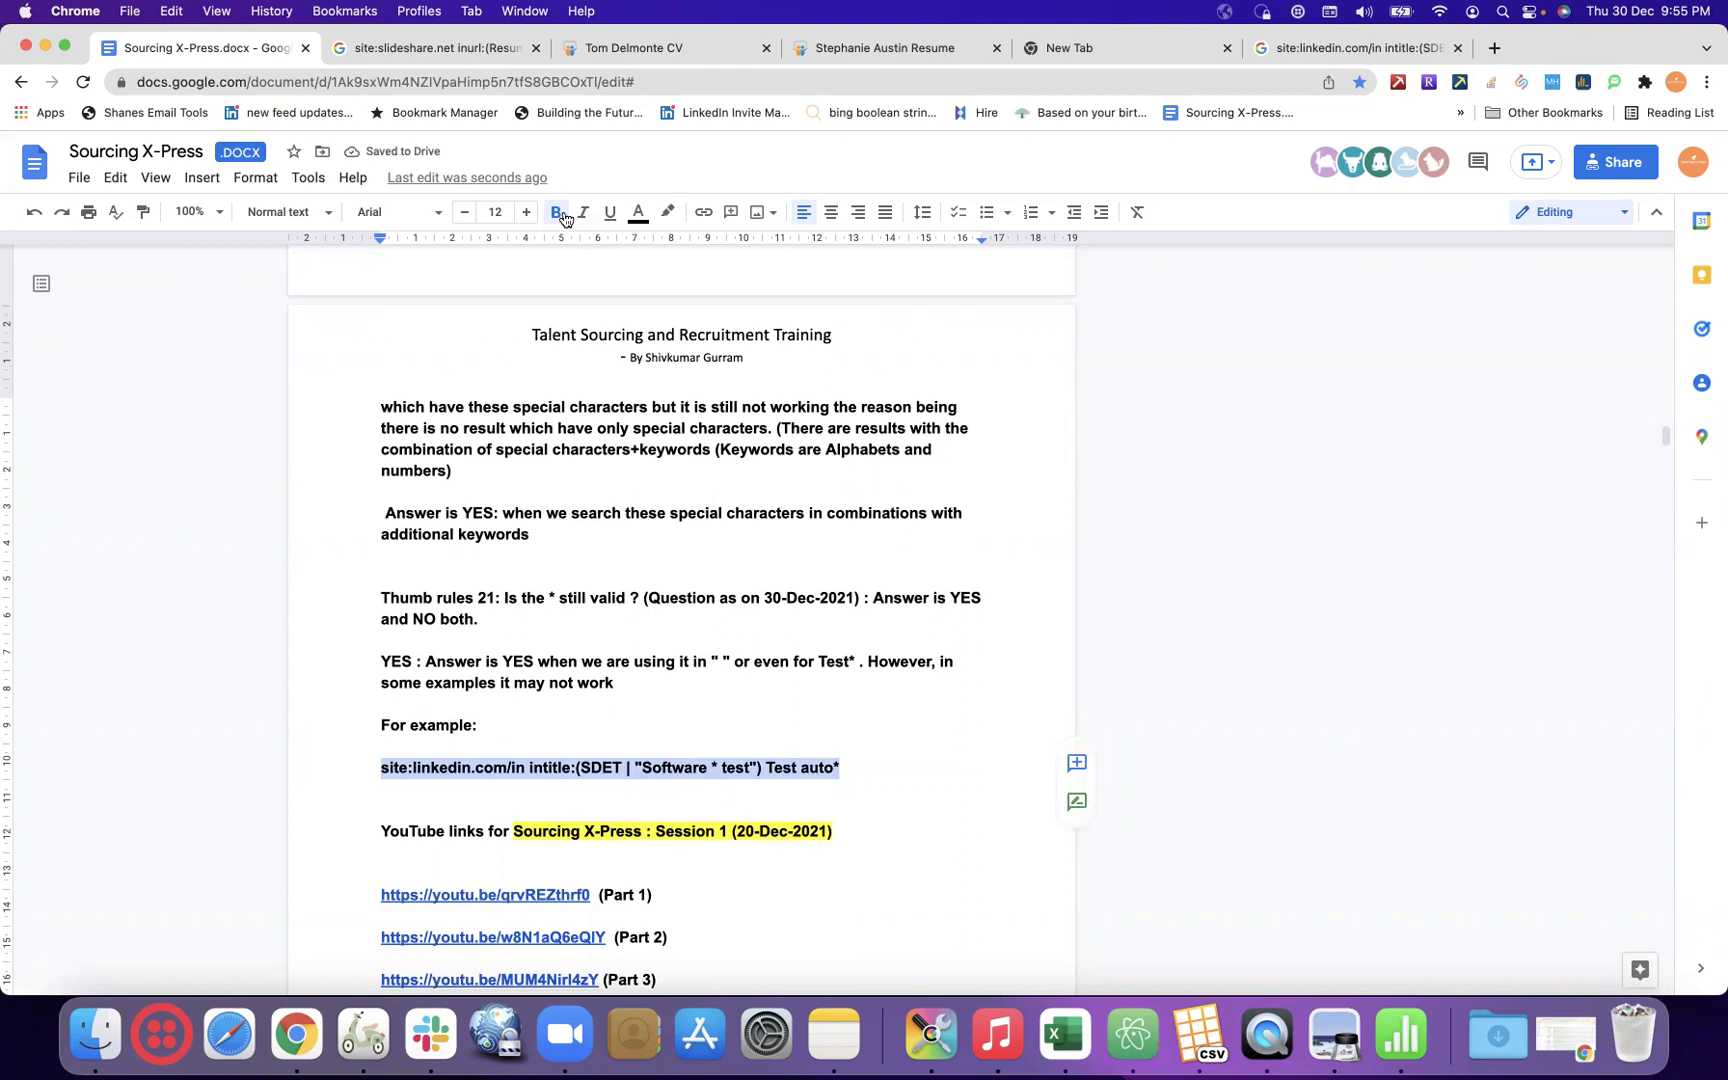
left_click(638, 213)
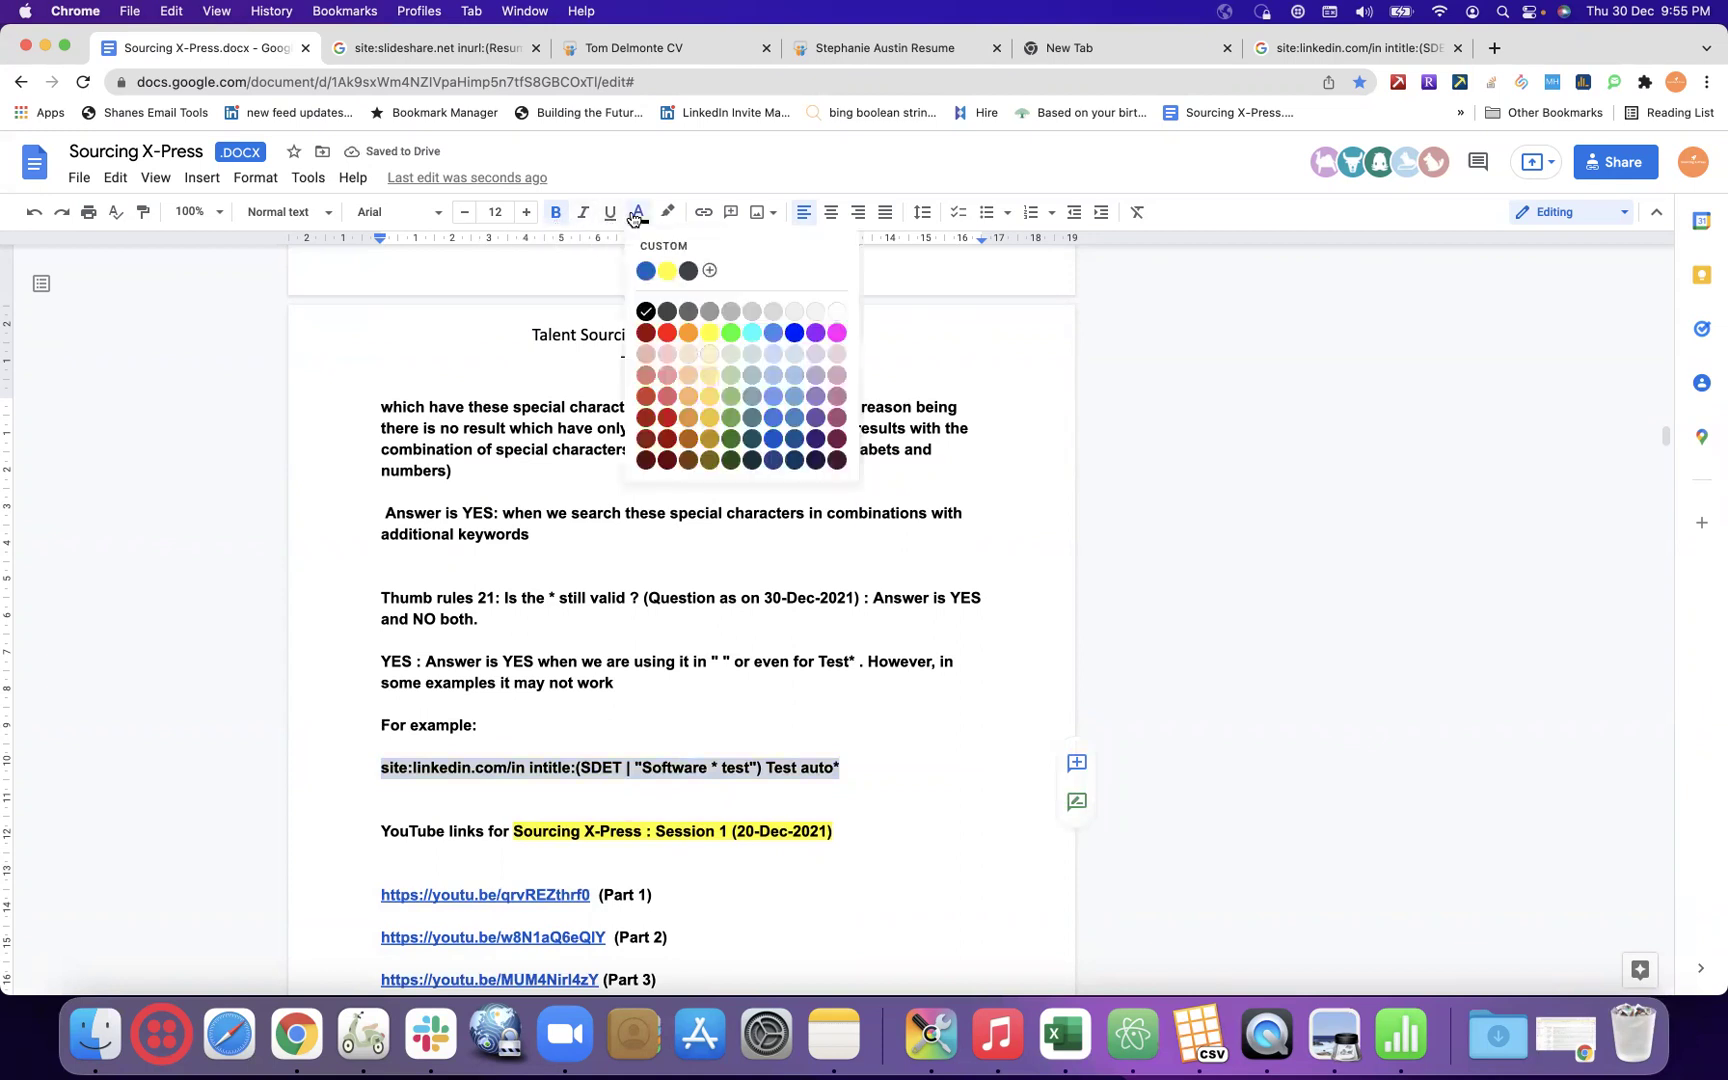
left_click(666, 334)
- After the red query, add "is not working when we are trying for similar keywords related to test automation twice."
left_click(866, 767)
type("is not working ")
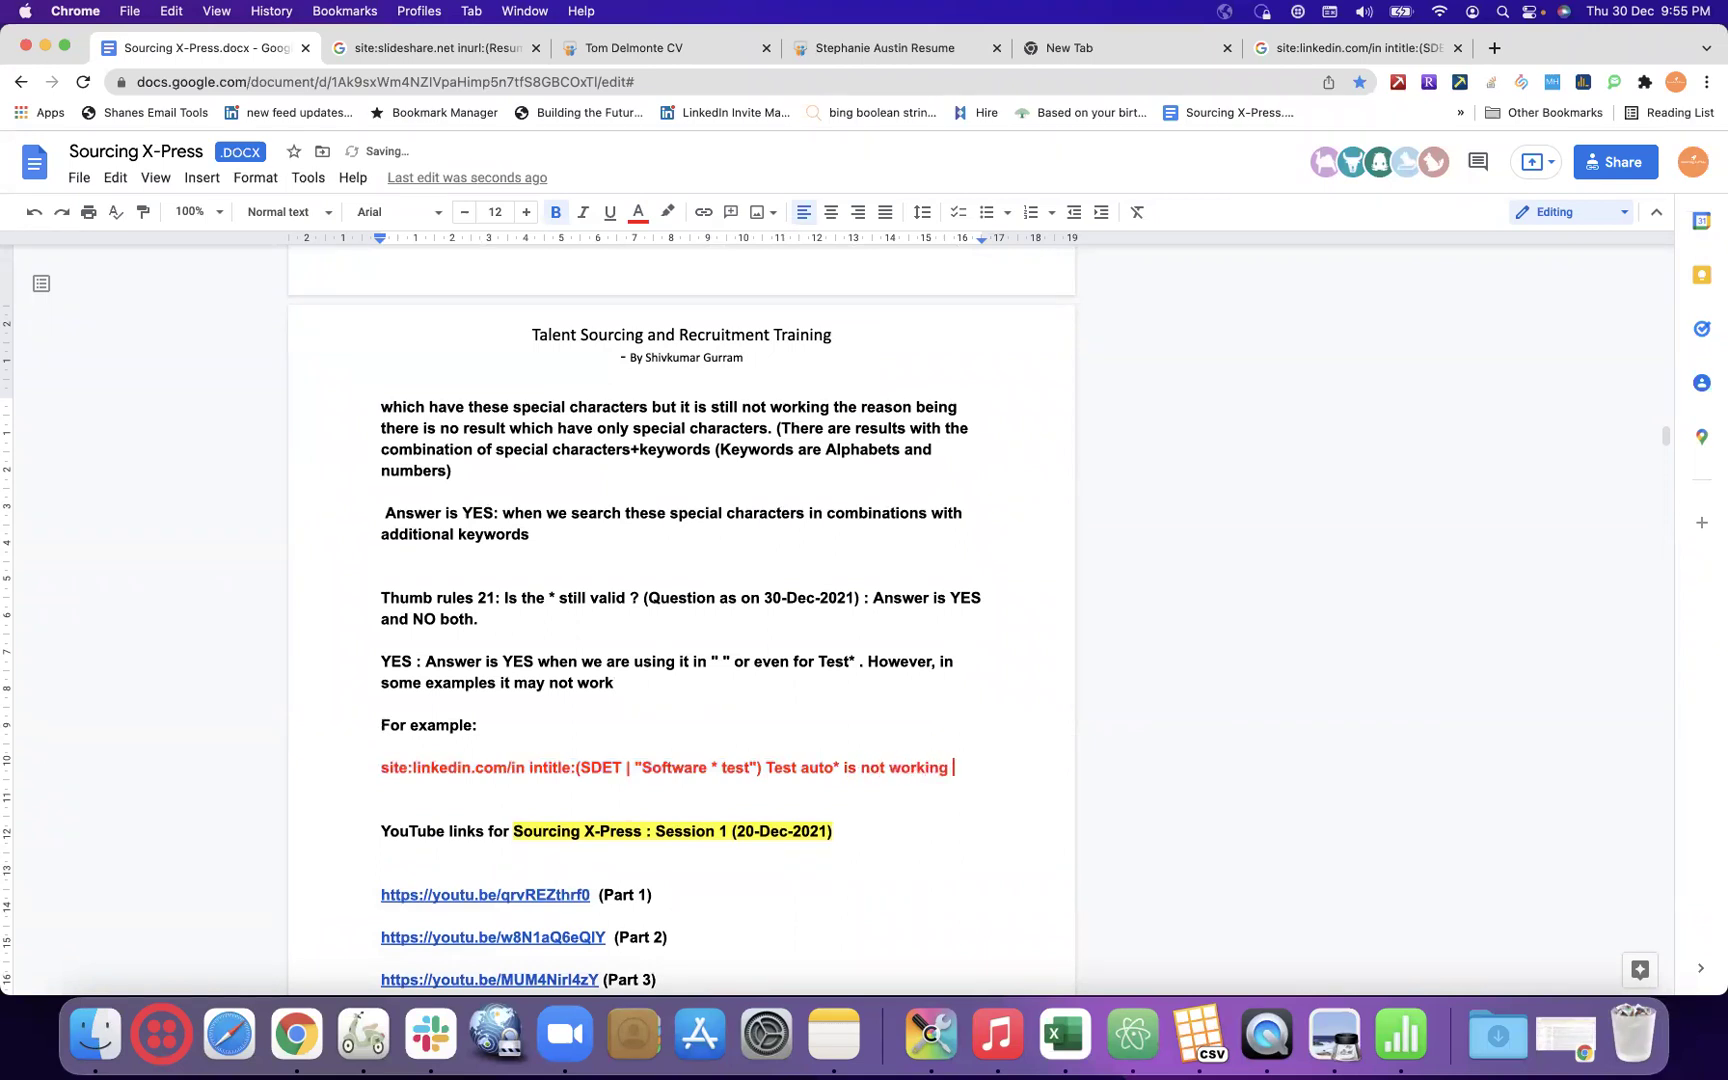
type("when")
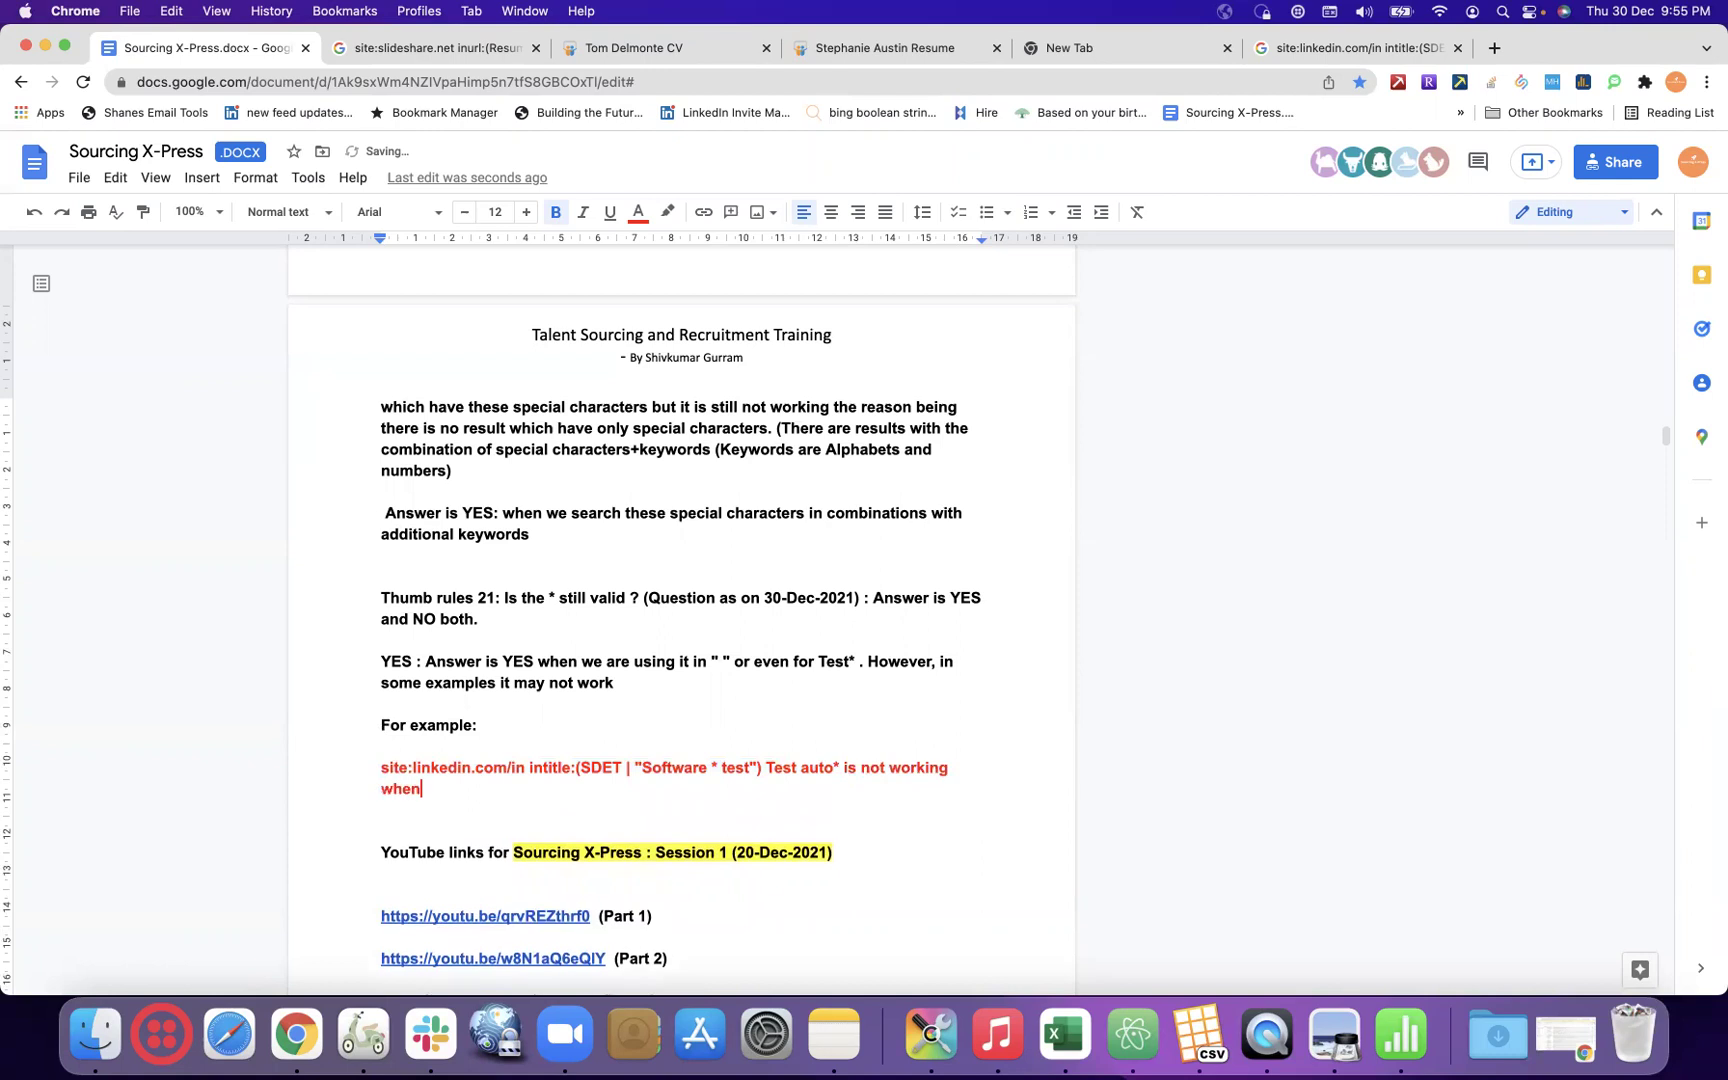
type(" we are trying for similar")
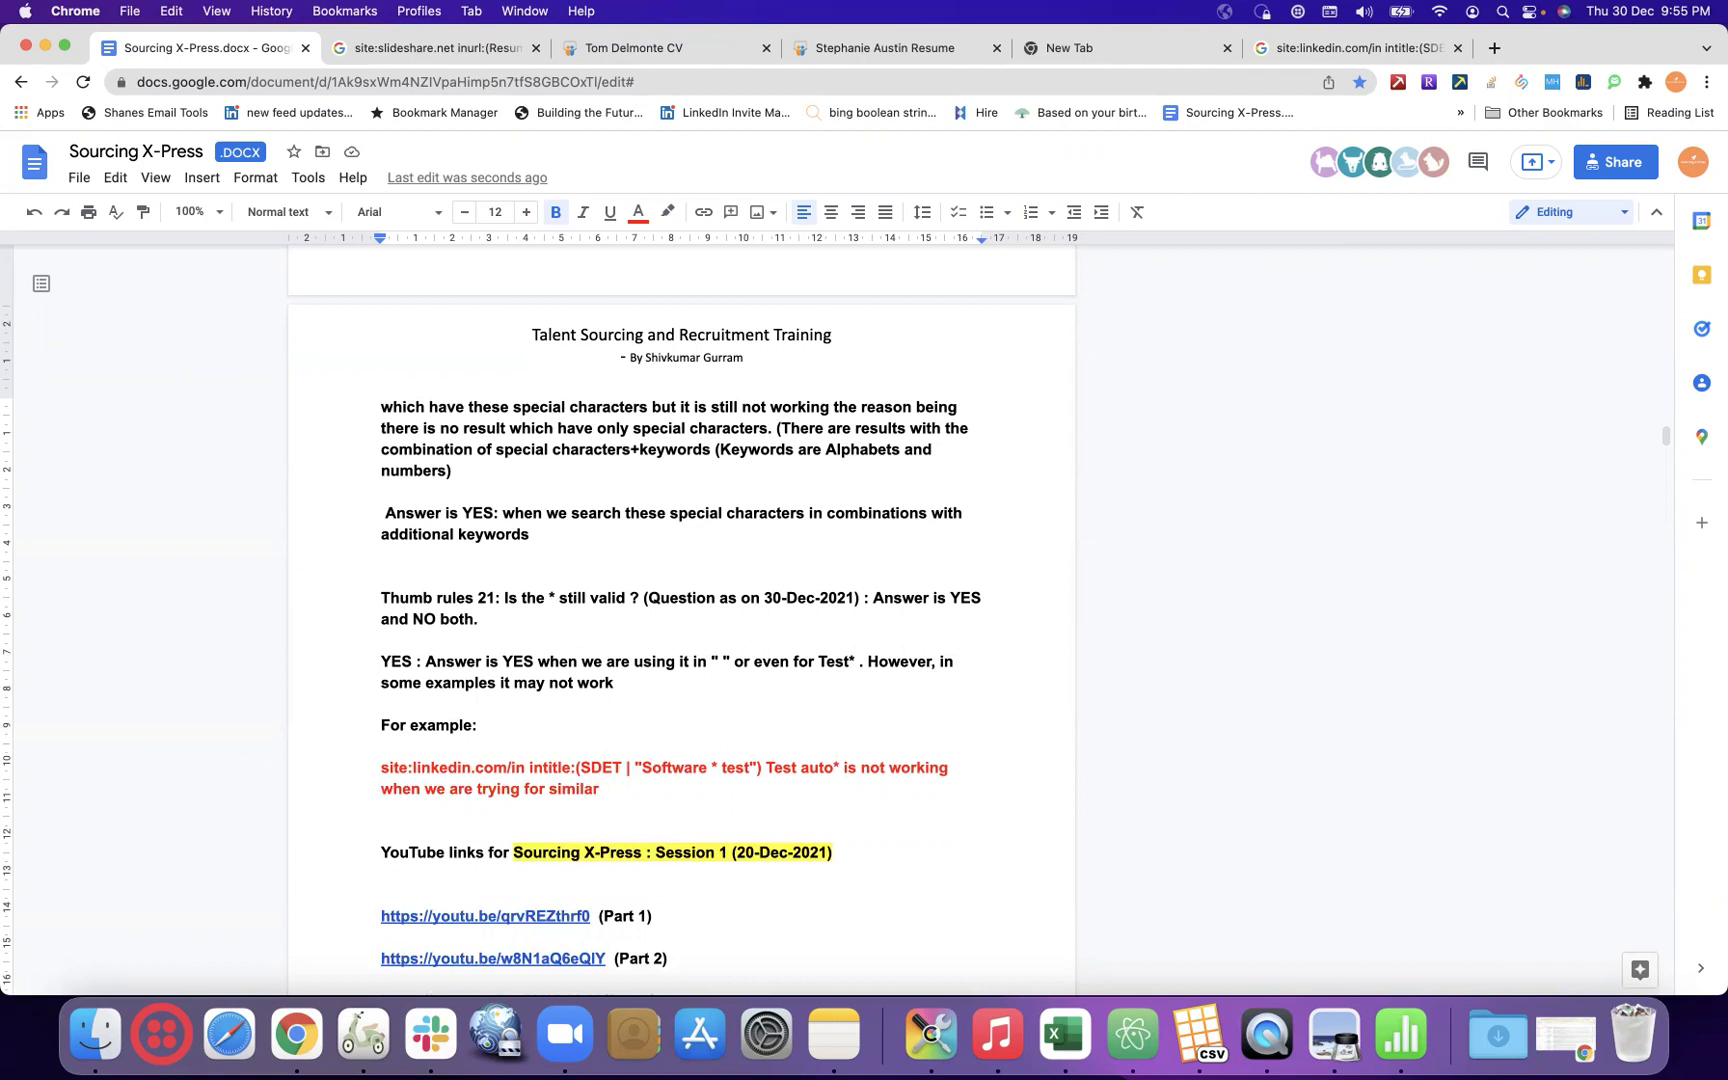
type("keywords related to ")
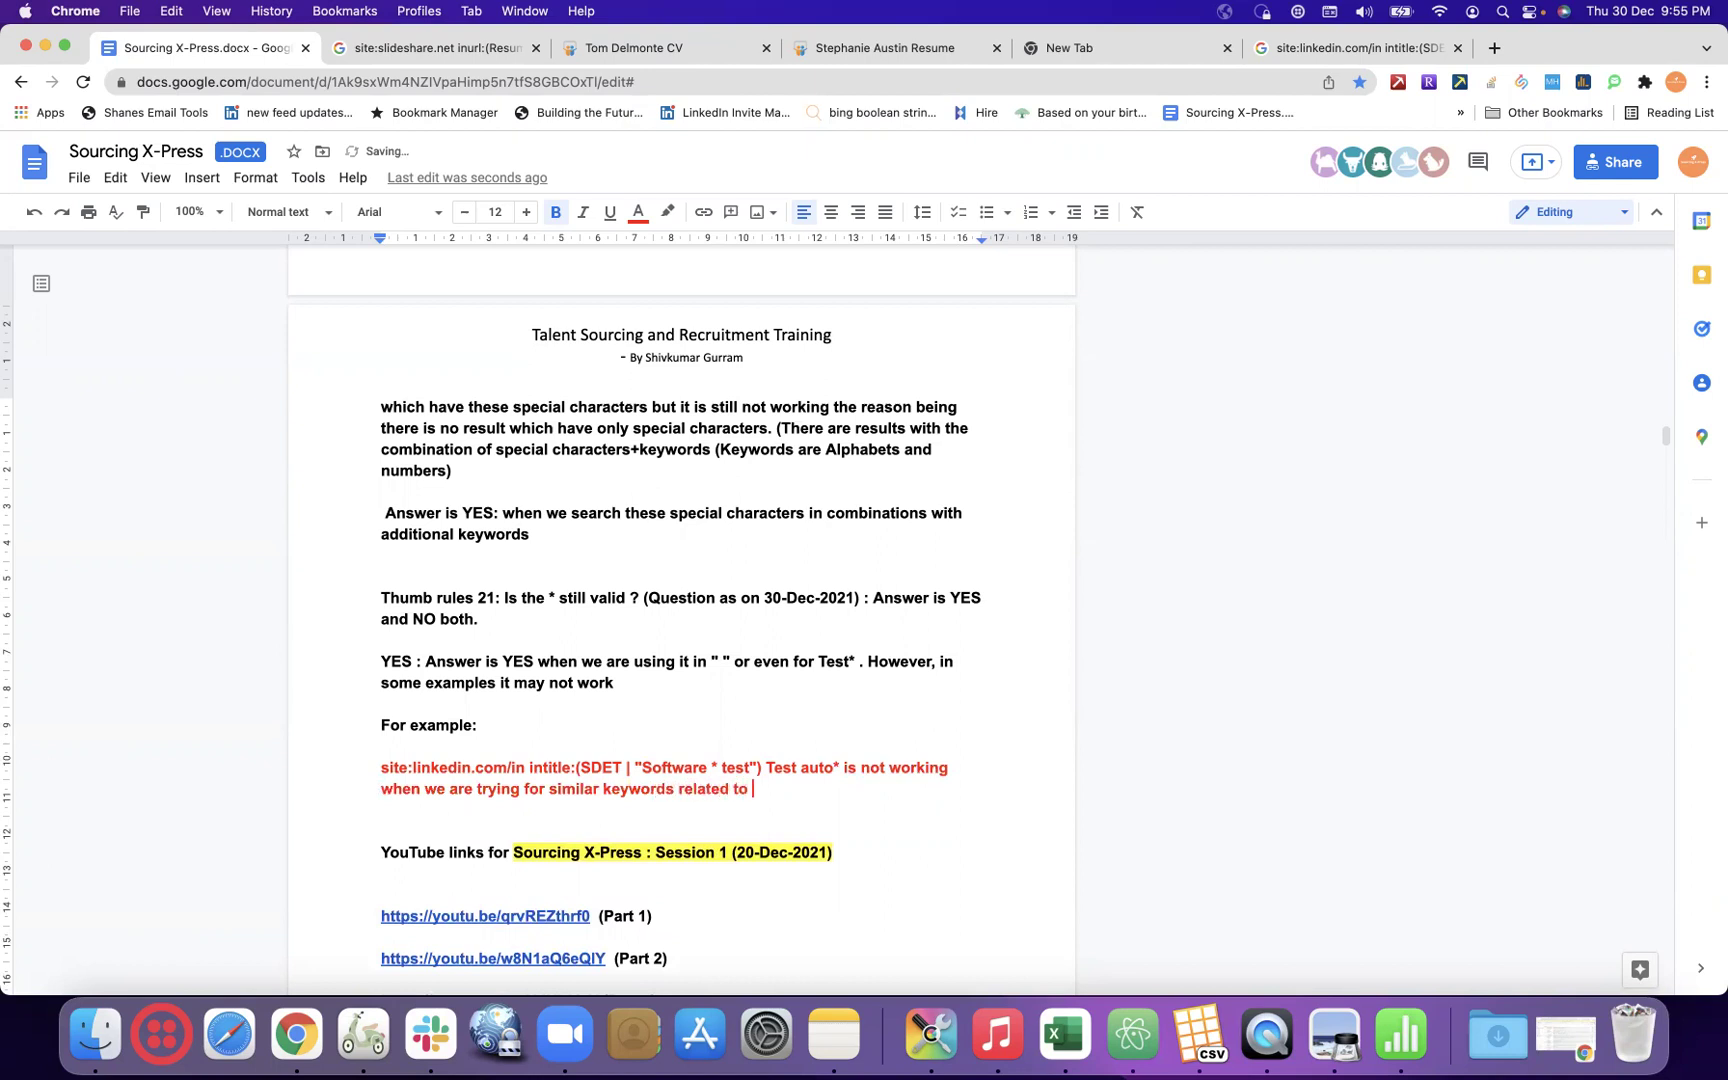
type("test automation ")
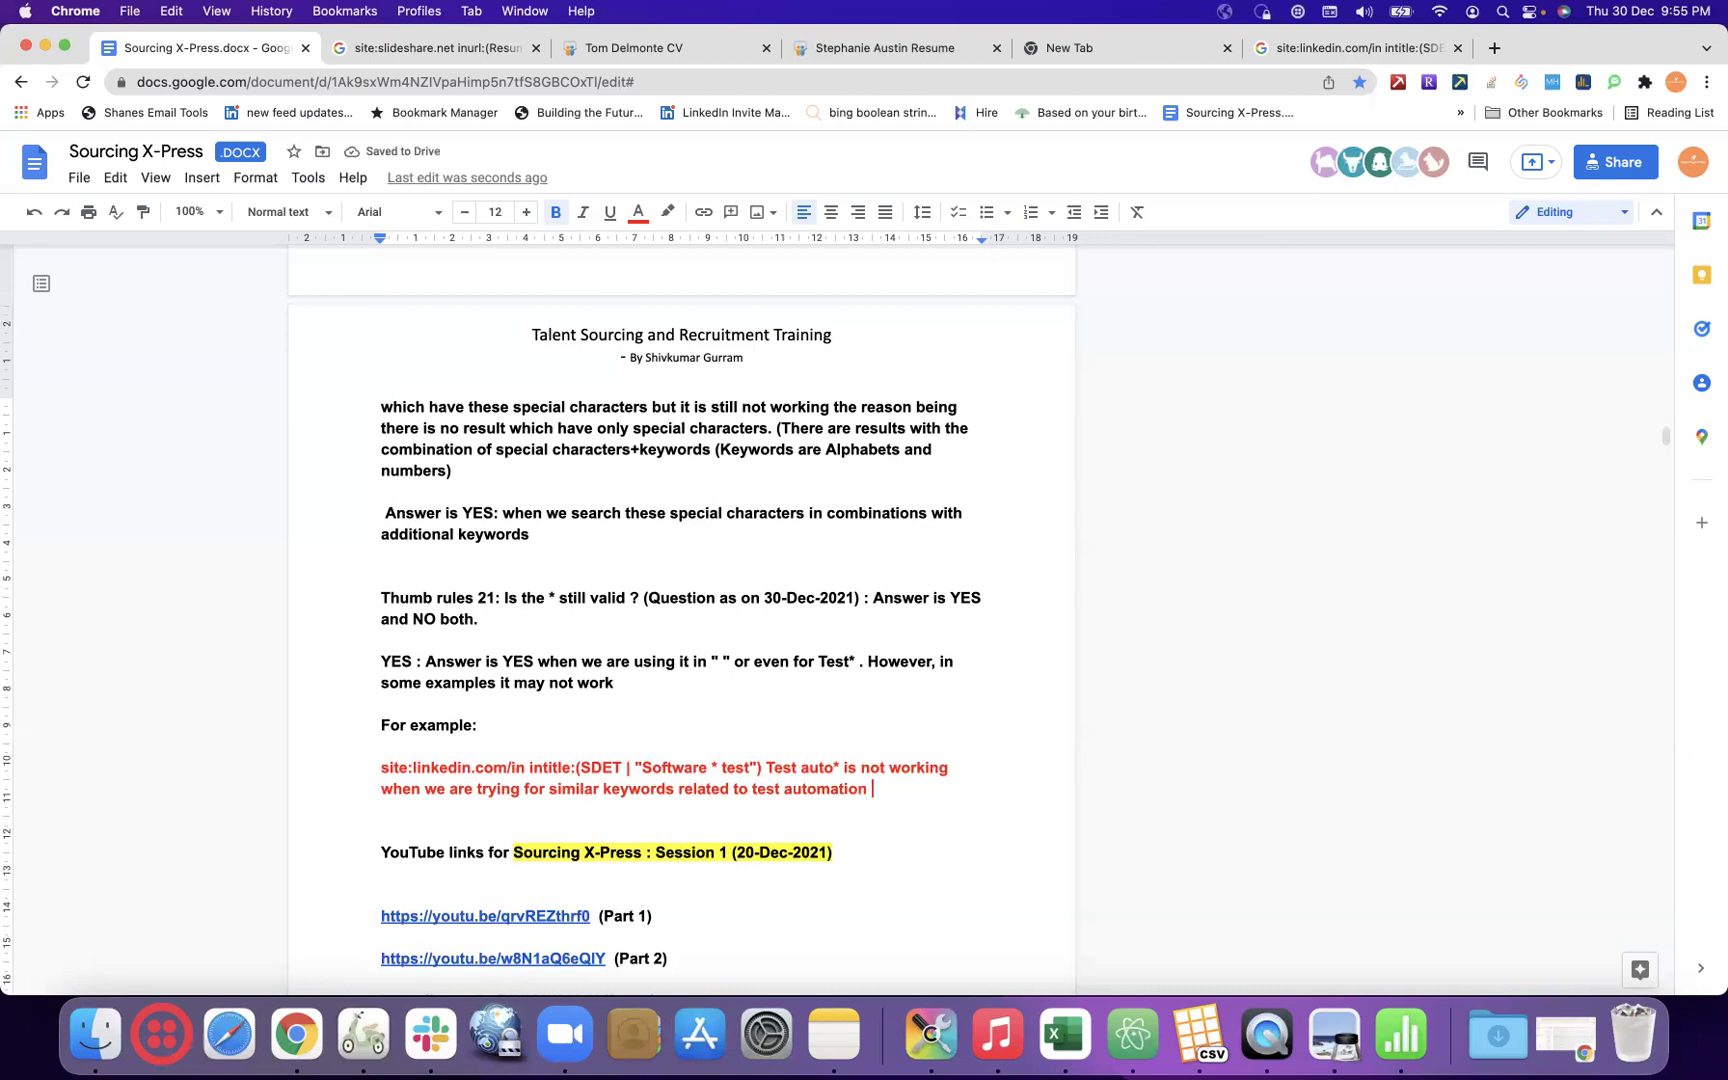
type("twice")
type(".")
- Paste the query again in a new paragraph below the red example and colour this copy dark green
key("Return")
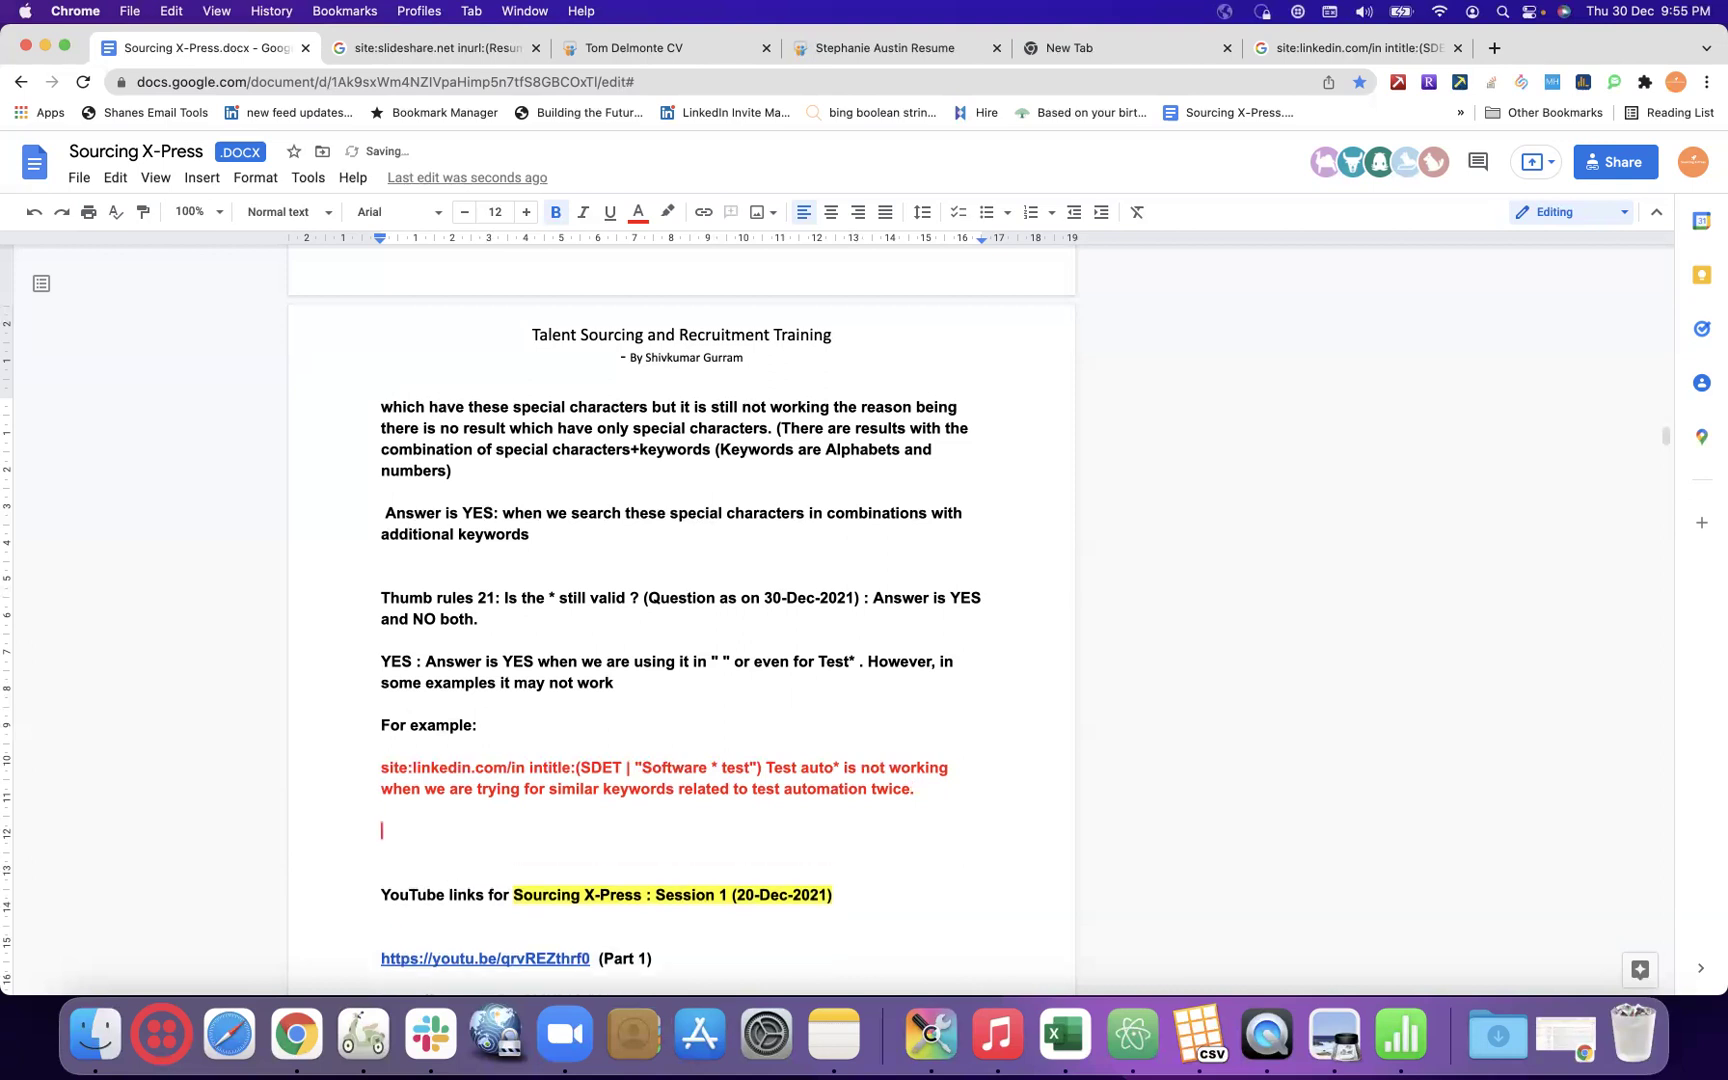
key("super+v")
left_click_drag(854, 835, 265, 845)
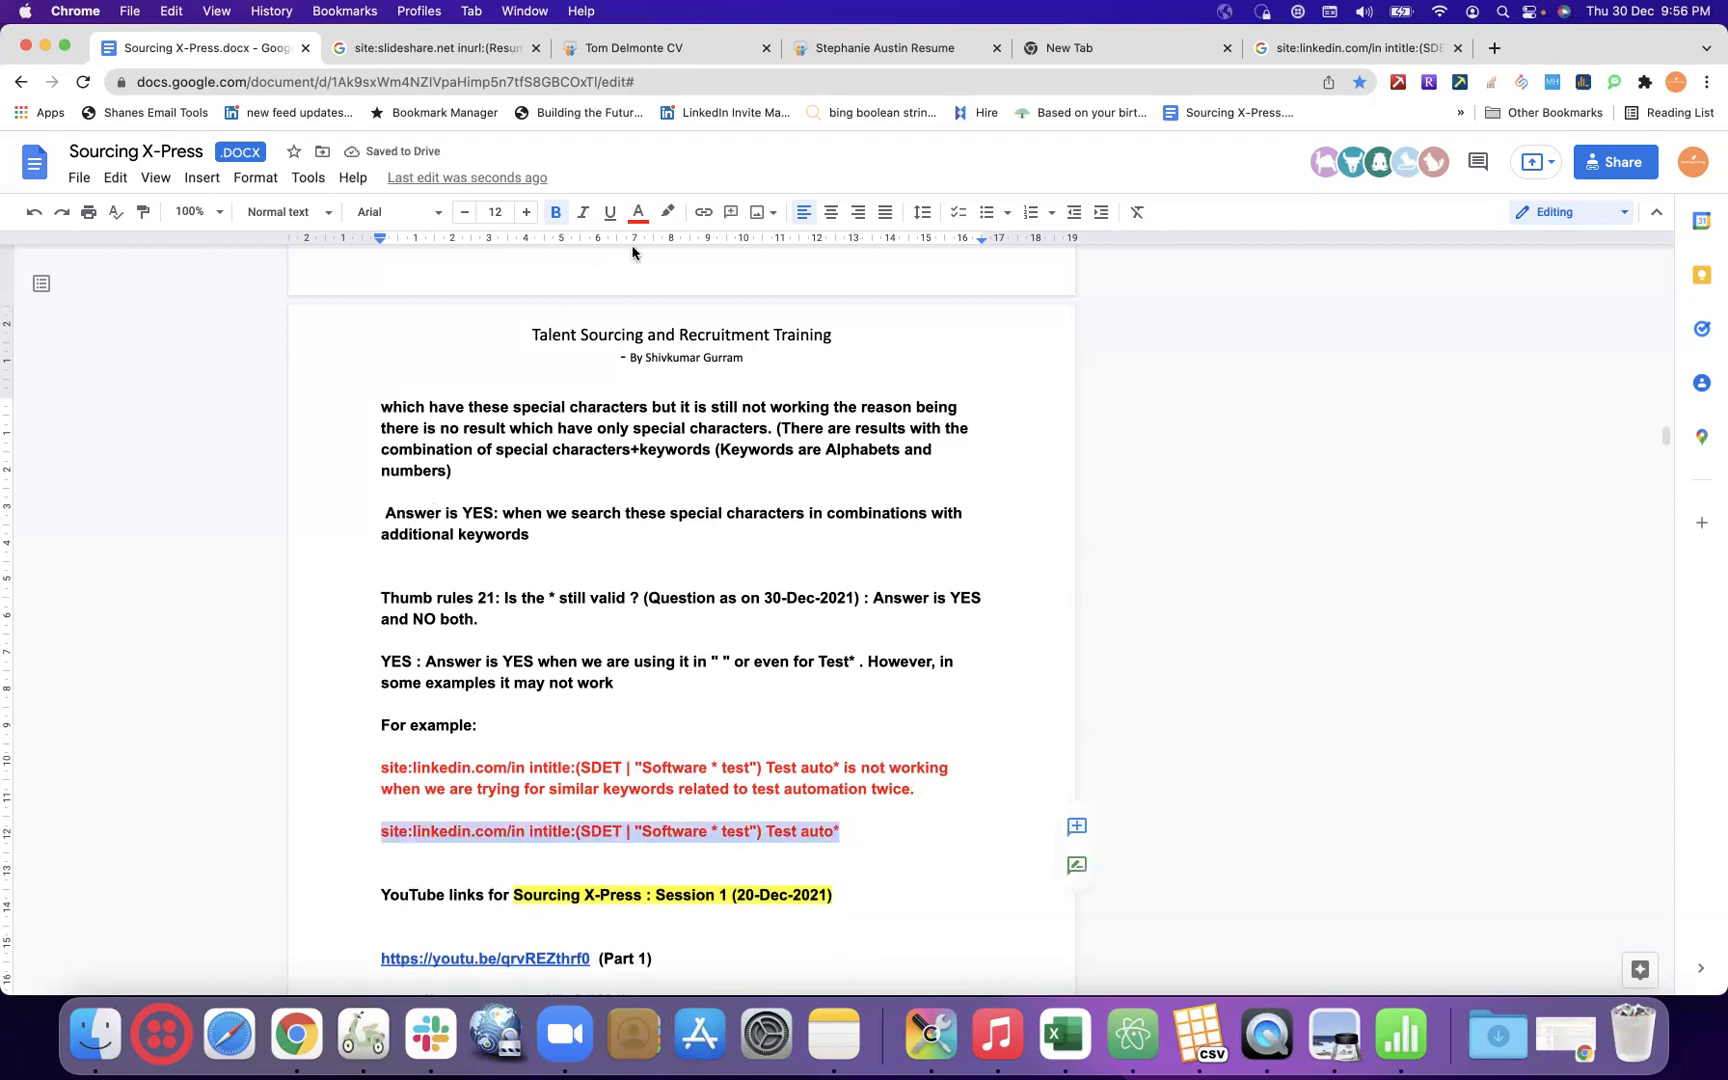
left_click(636, 214)
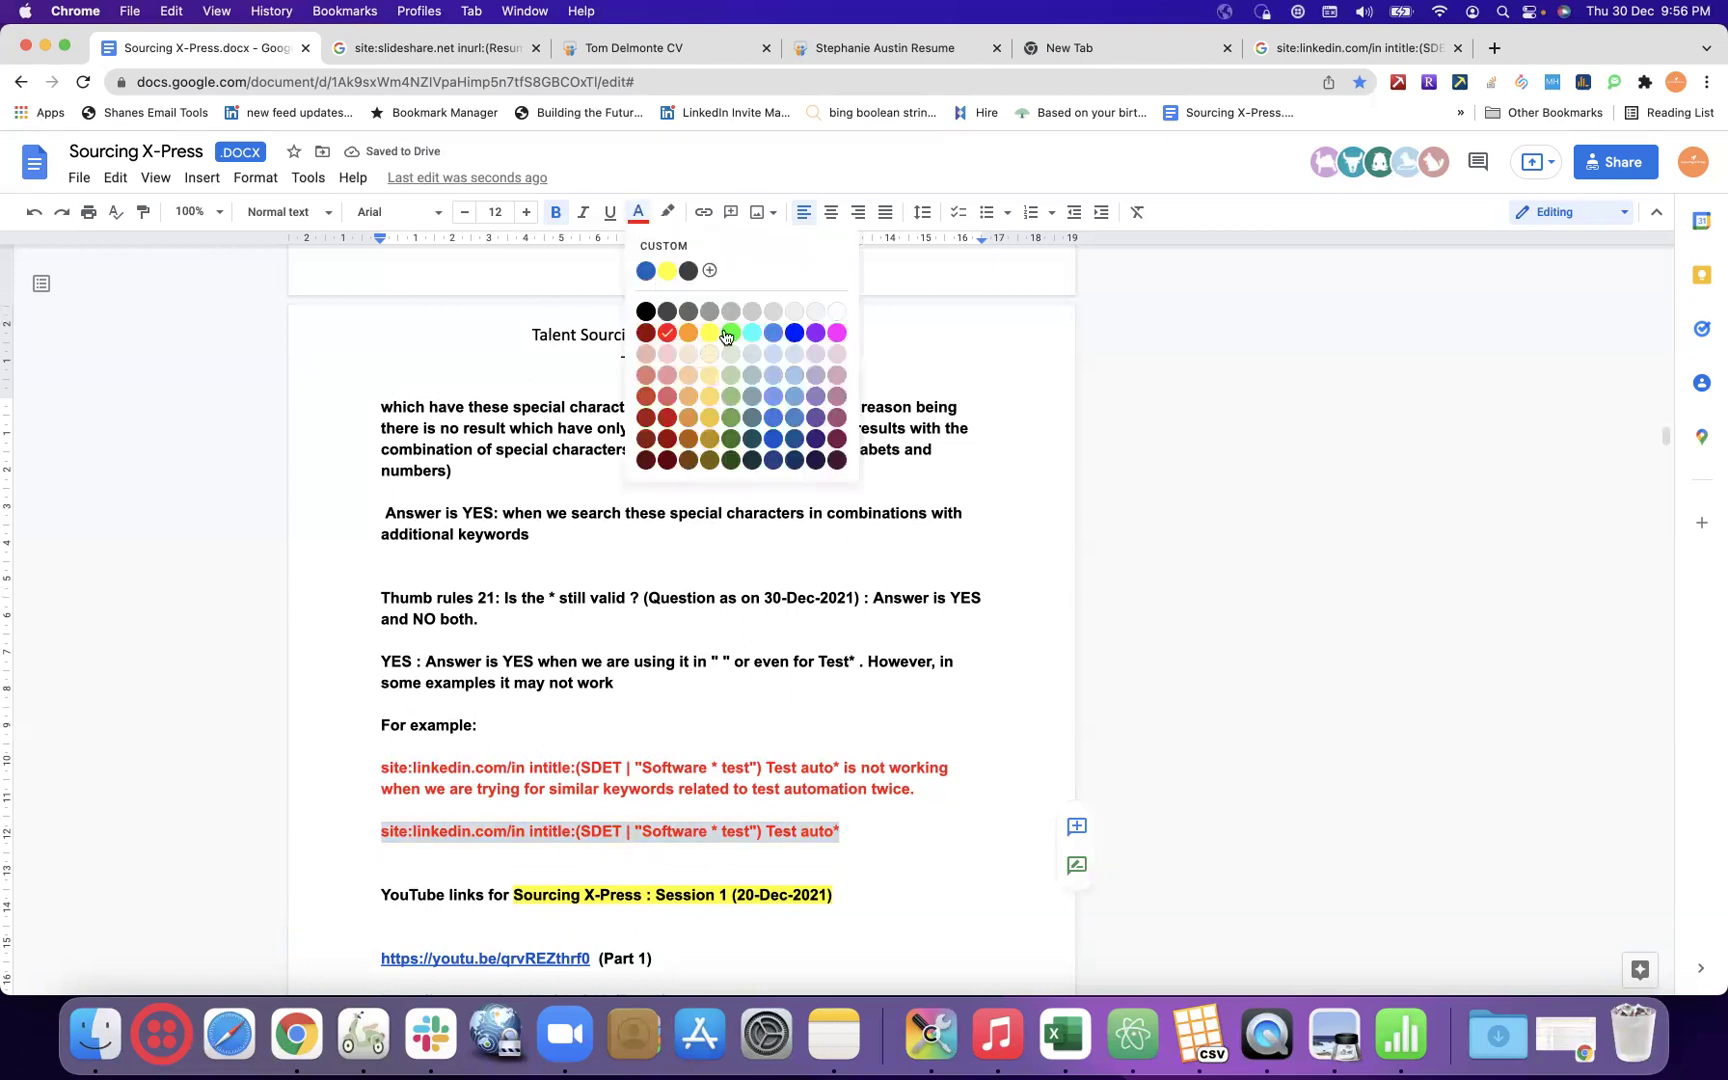
left_click(734, 438)
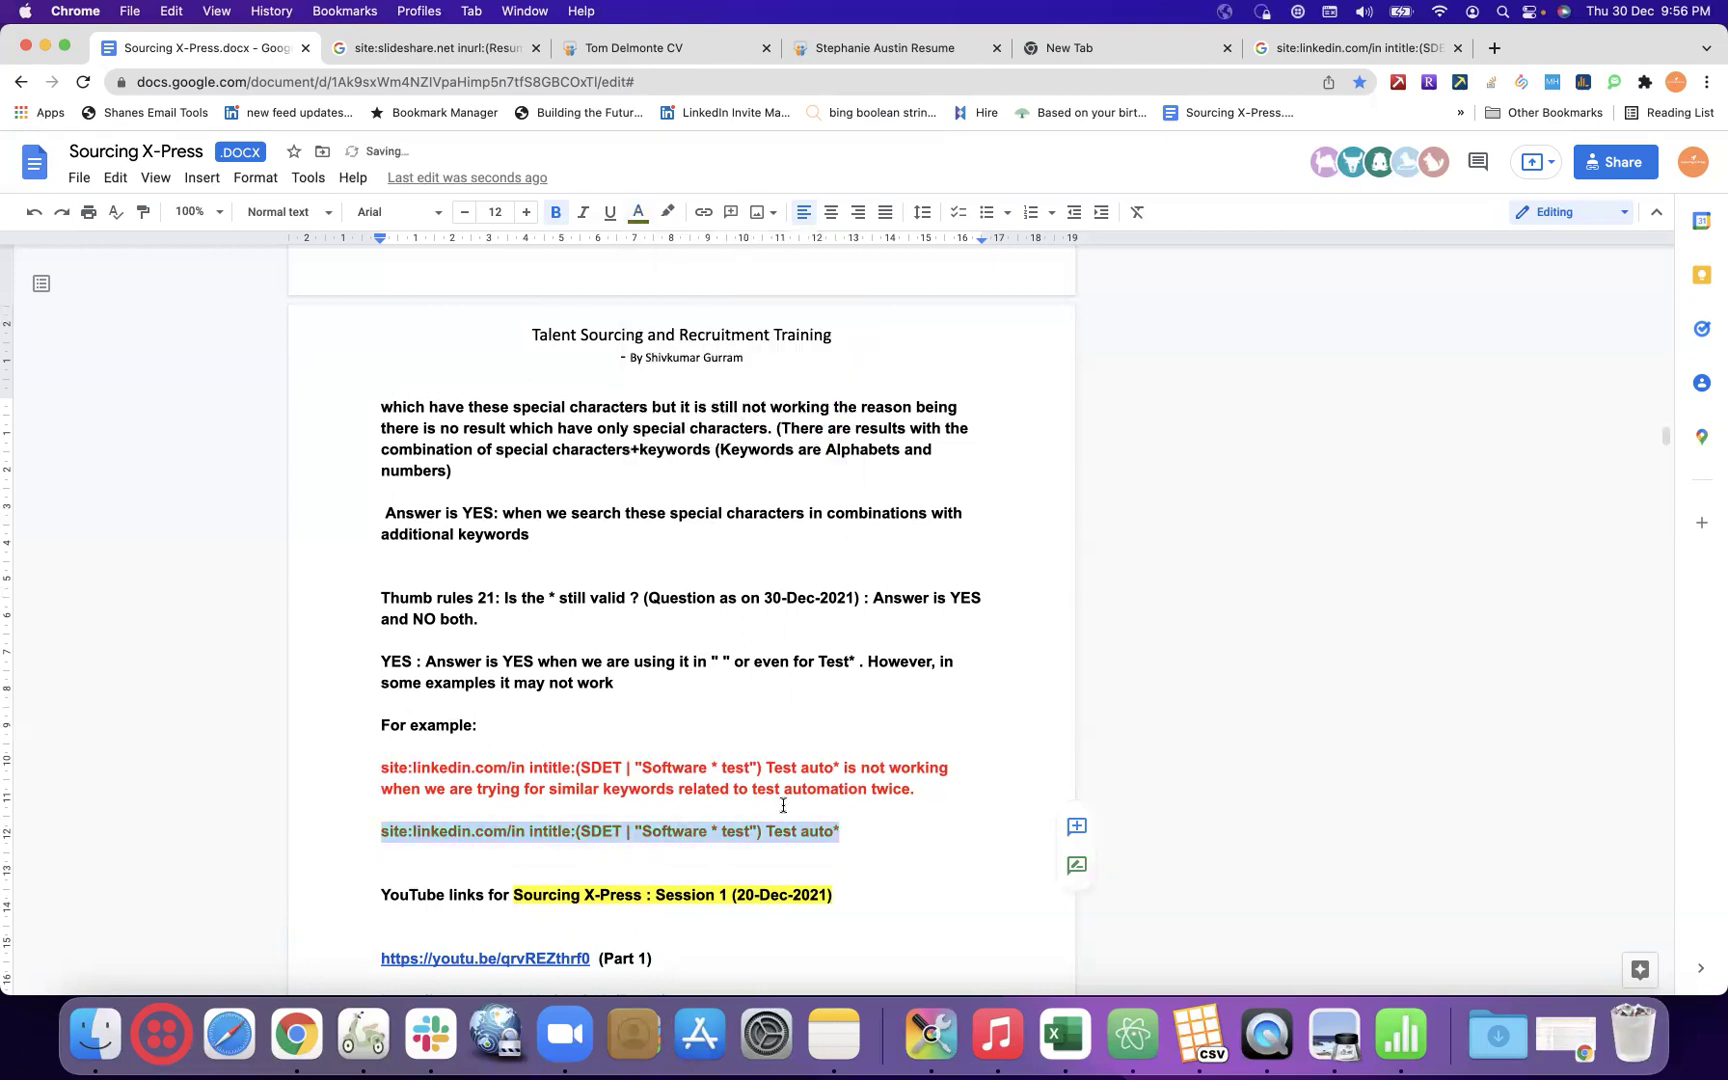
- Replace Test auto* in the green query with Manage* and append "is working because we are trying to use * twice but for a different terms i.e.:"
left_click(852, 831)
key("BackSpace")
key("BackSpace")
key("BackSpace")
key("BackSpace")
key("BackSpace")
key("BackSpace")
key("BackSpace")
key("BackSpace")
key("BackSpace")
key("BackSpace")
key("BackSpace")
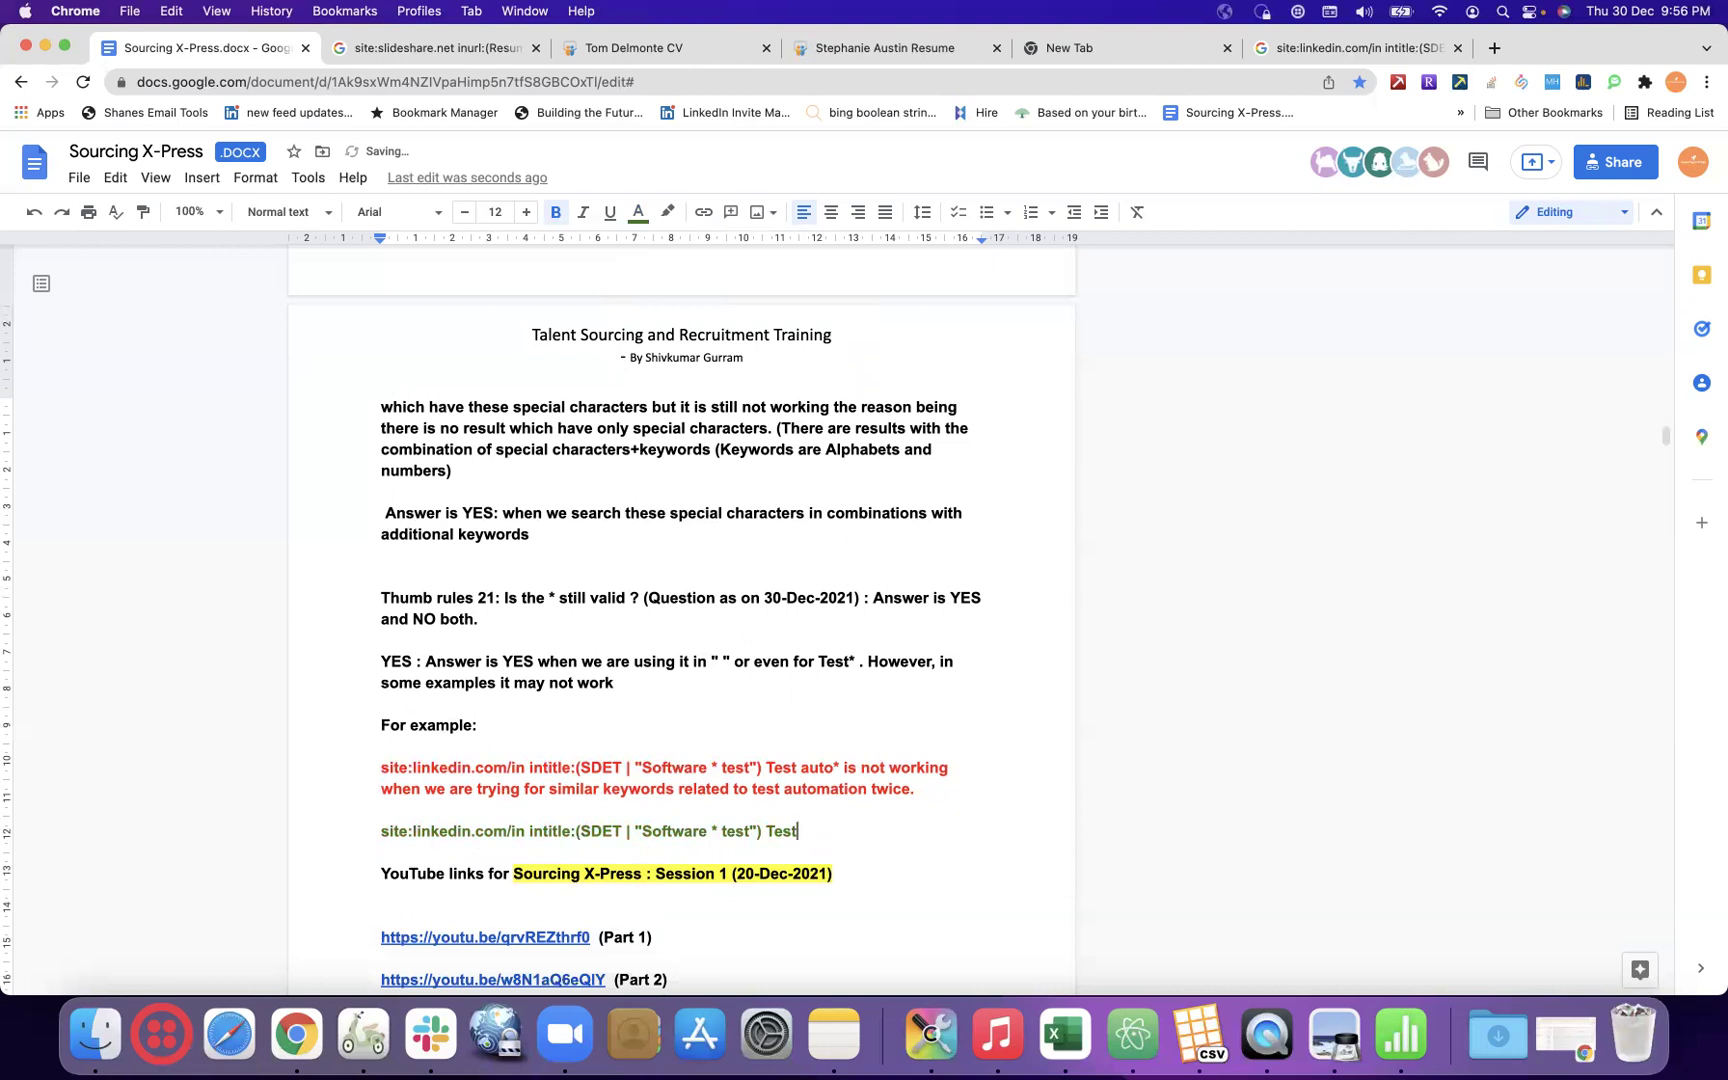
type("Manage* is working beca")
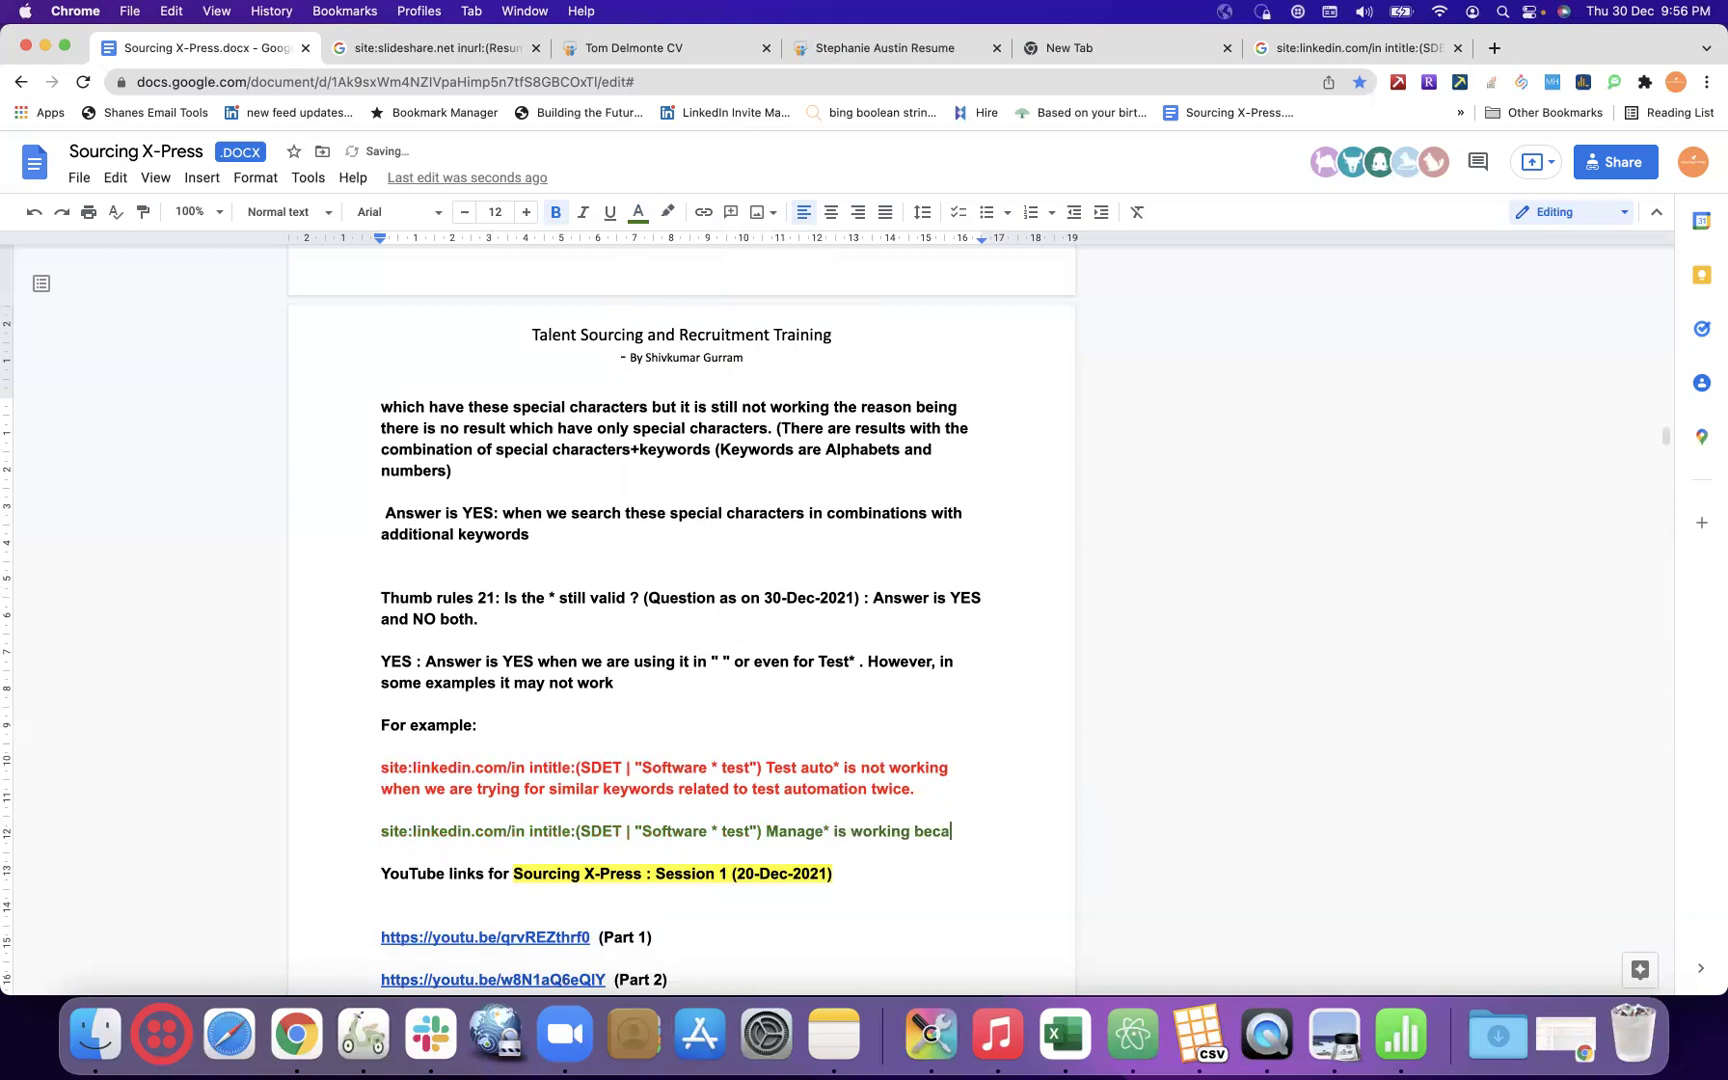
type("use we ar")
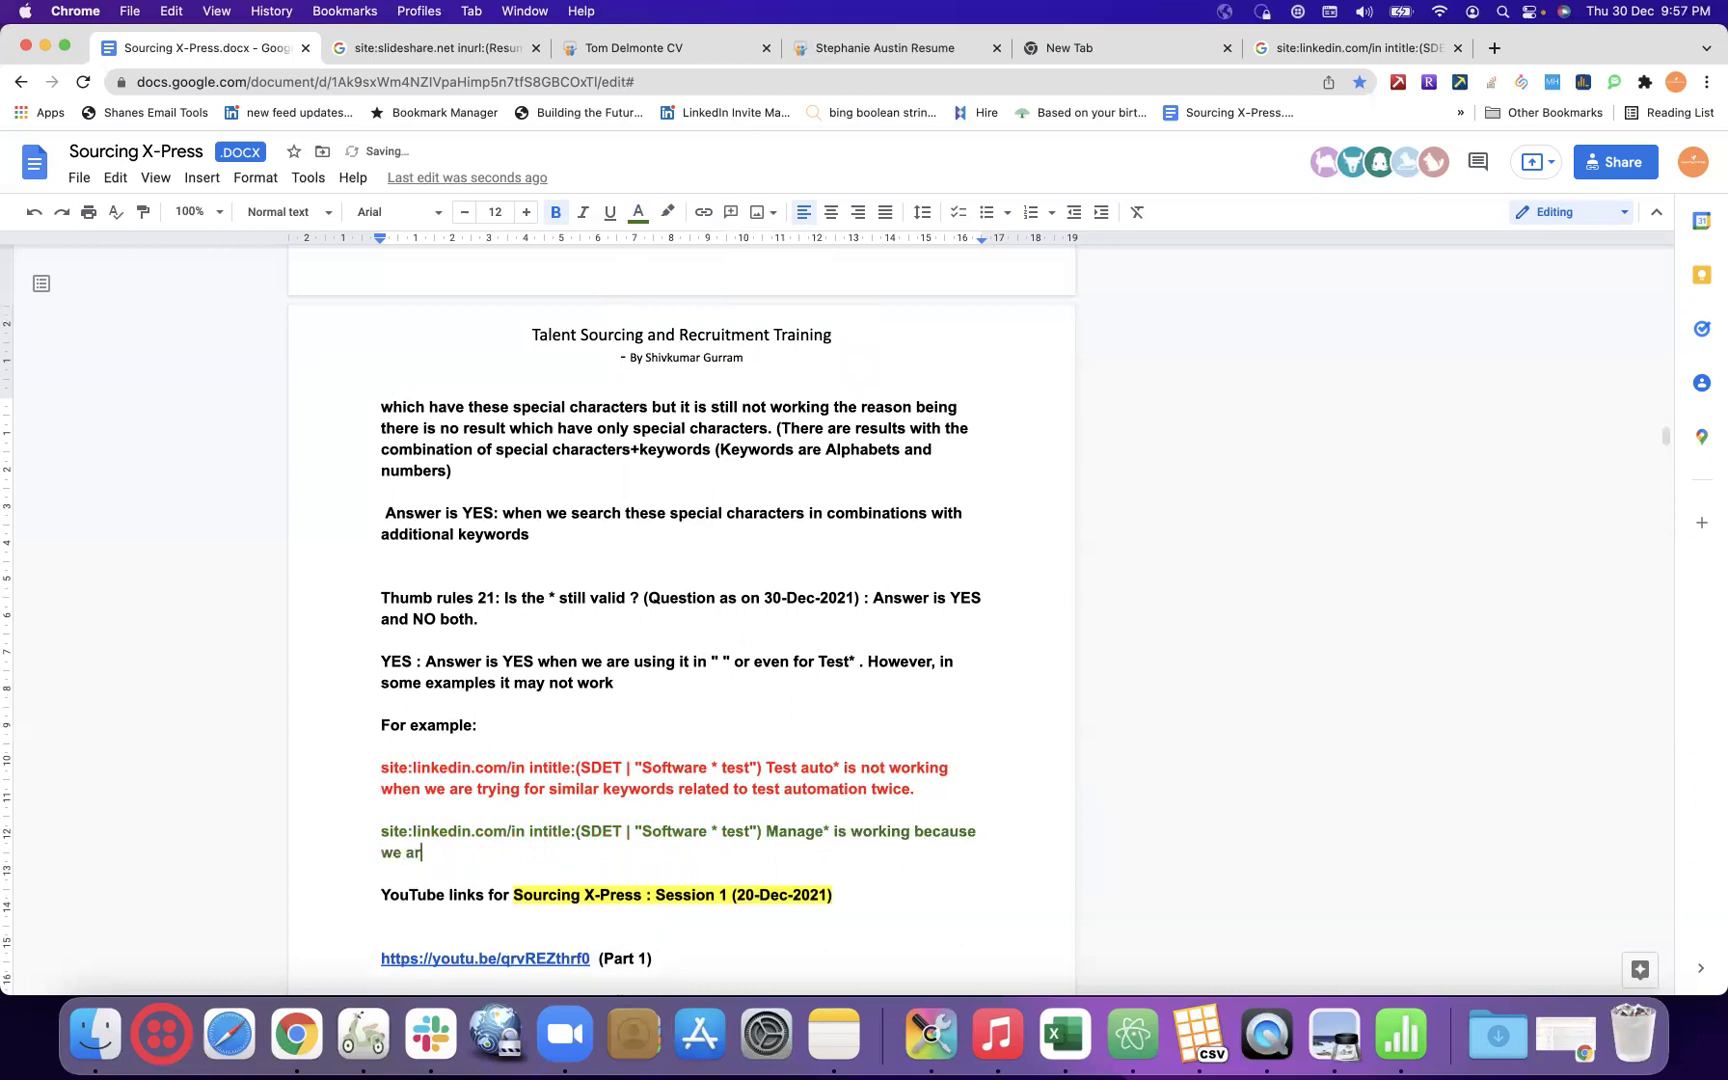
type("e trying to")
type("use * twice but ")
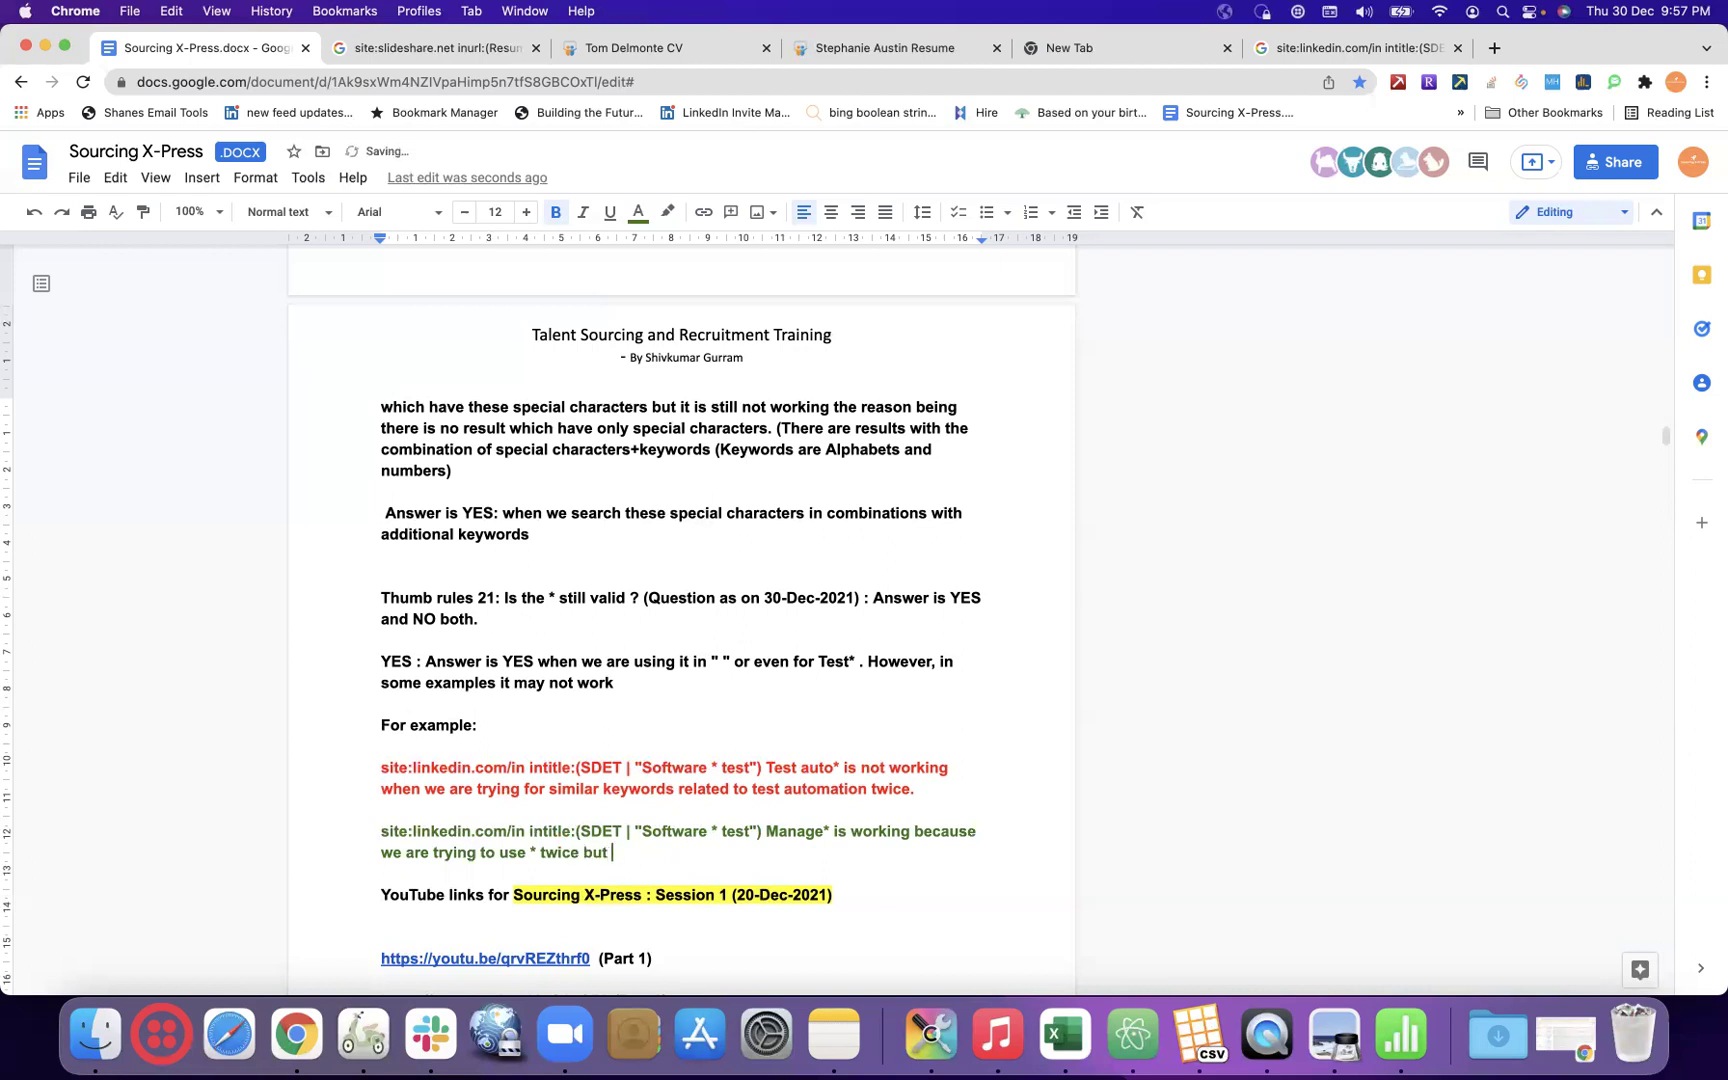
type("for a different terms i.e.: ")
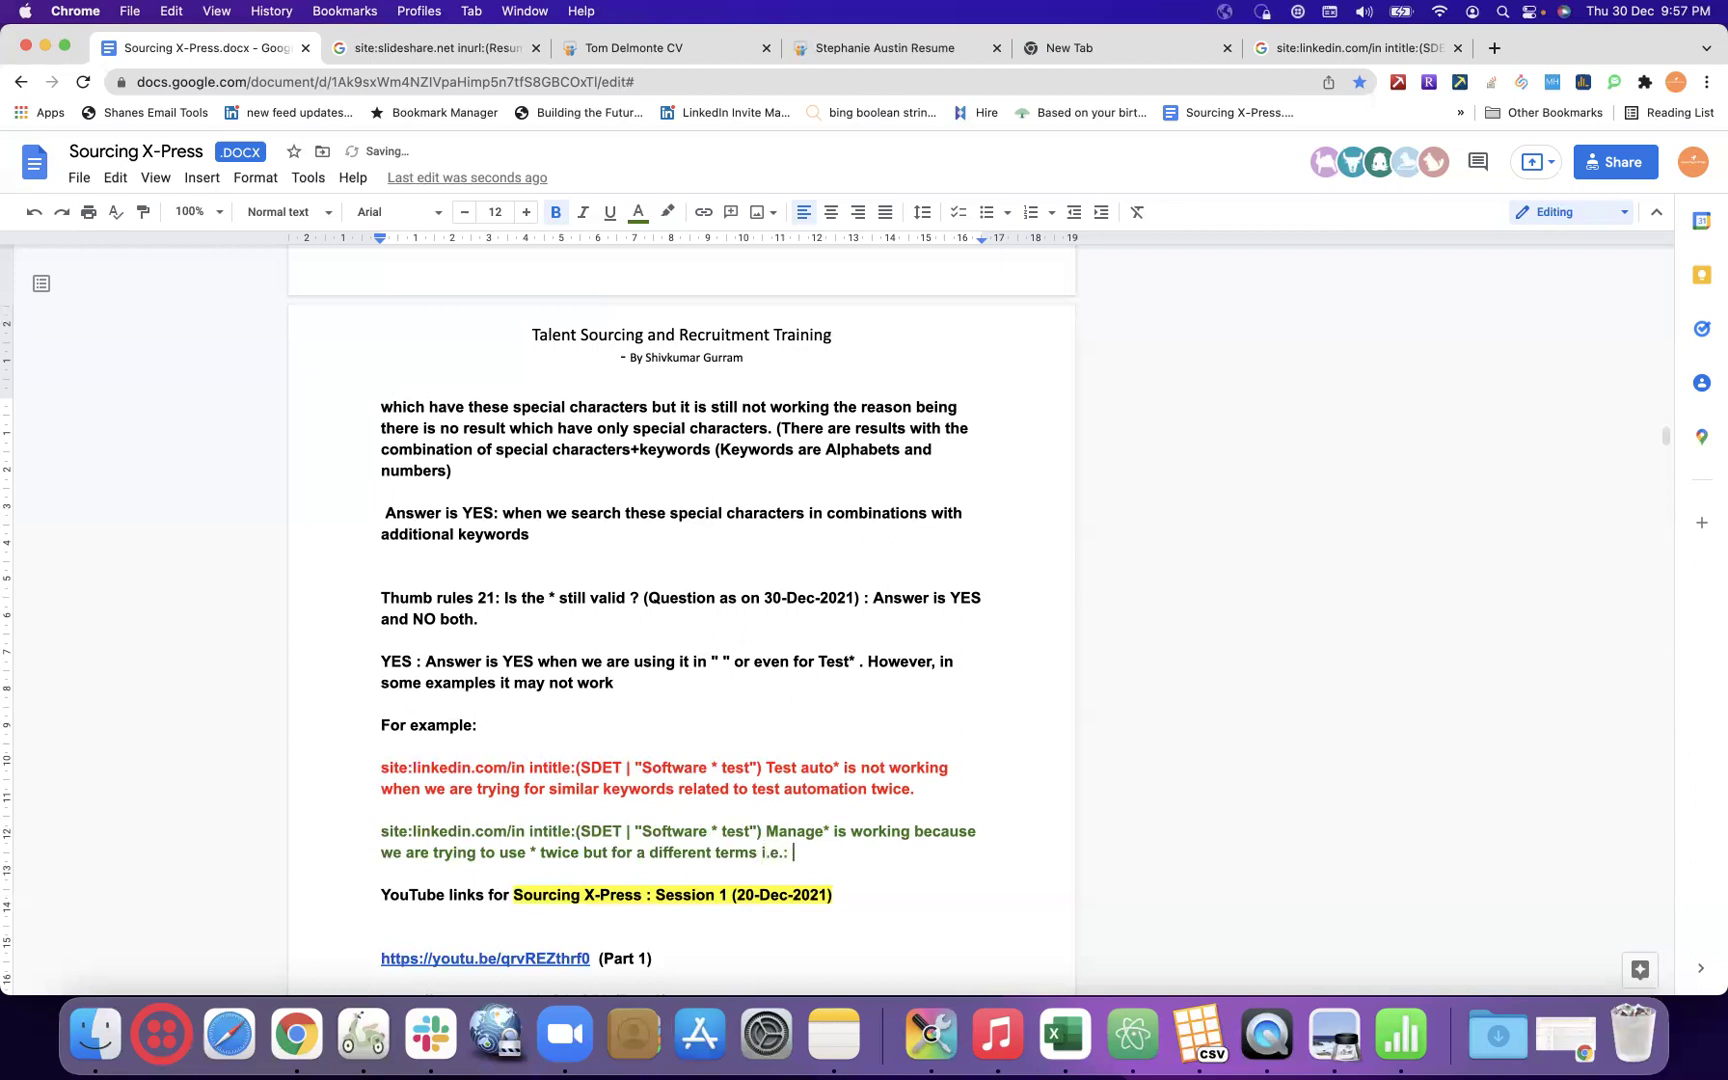
- Complete the green explanation with the terms "Test Automation/SDET and Manage/Manager/Managed?Management"
type("Test Automan")
key("BackSpace")
type("tion/SDET and ")
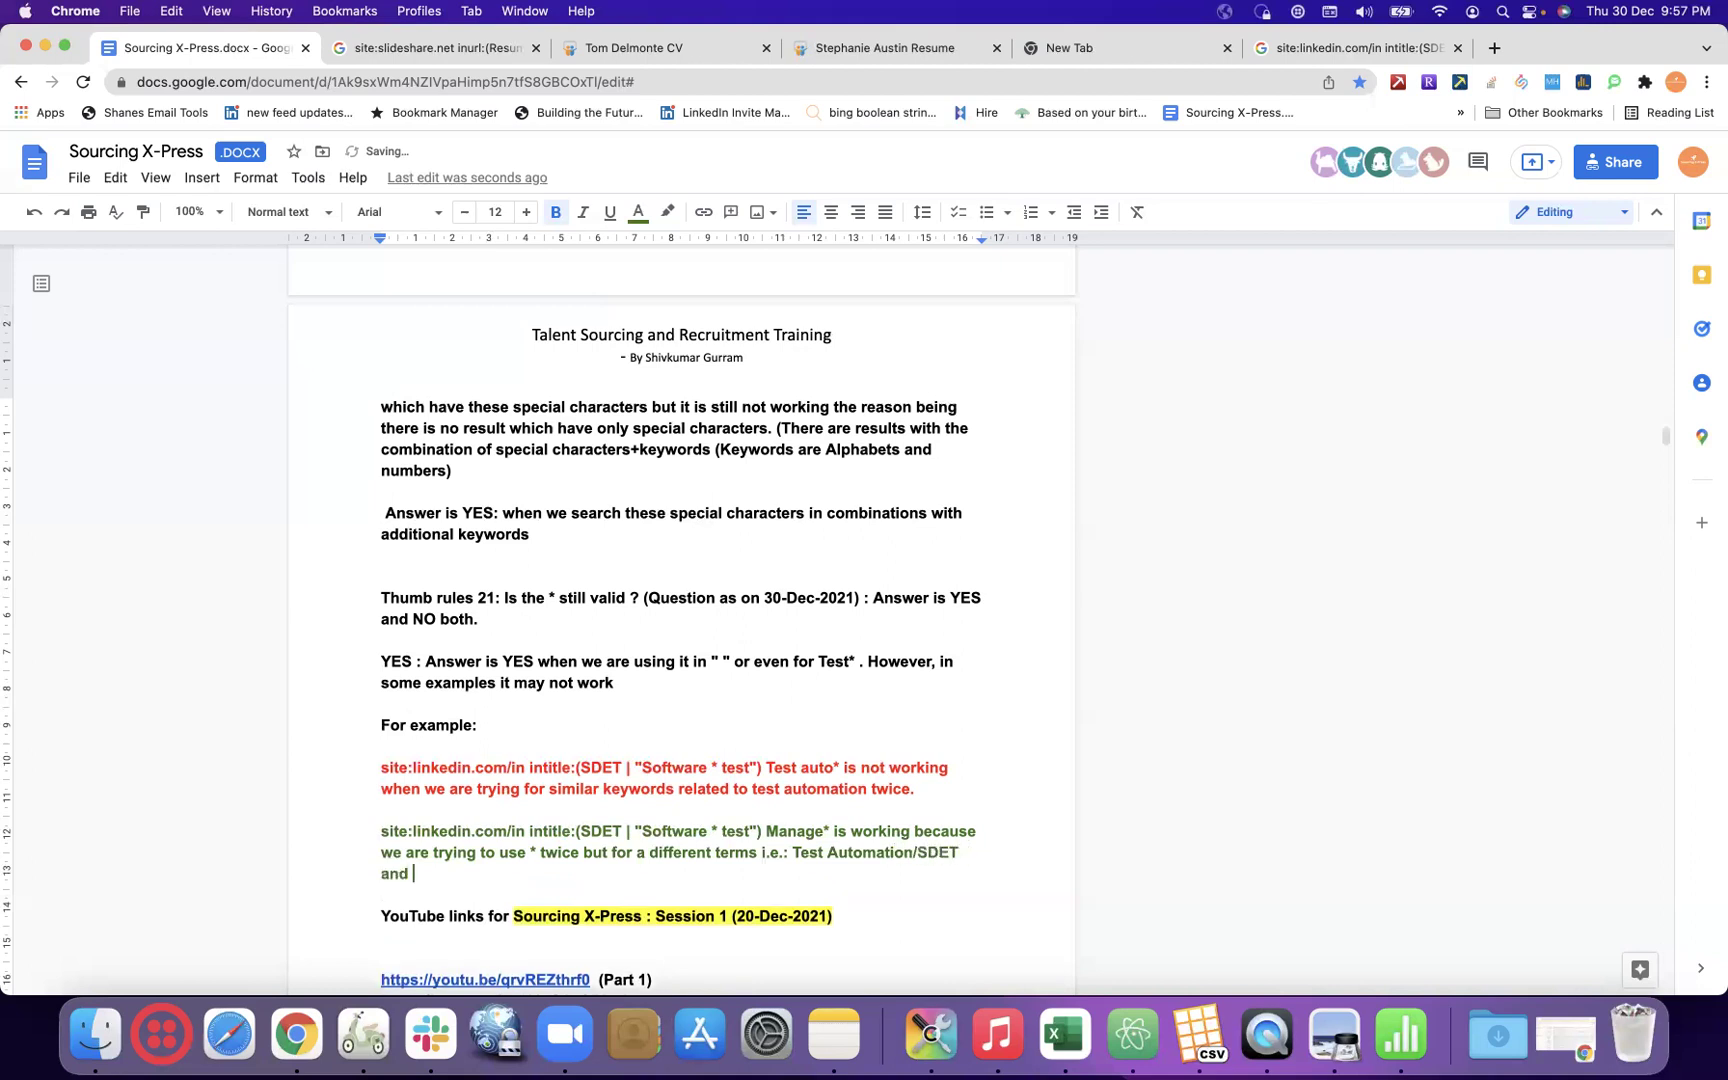
type("Manage/Manager/Manage")
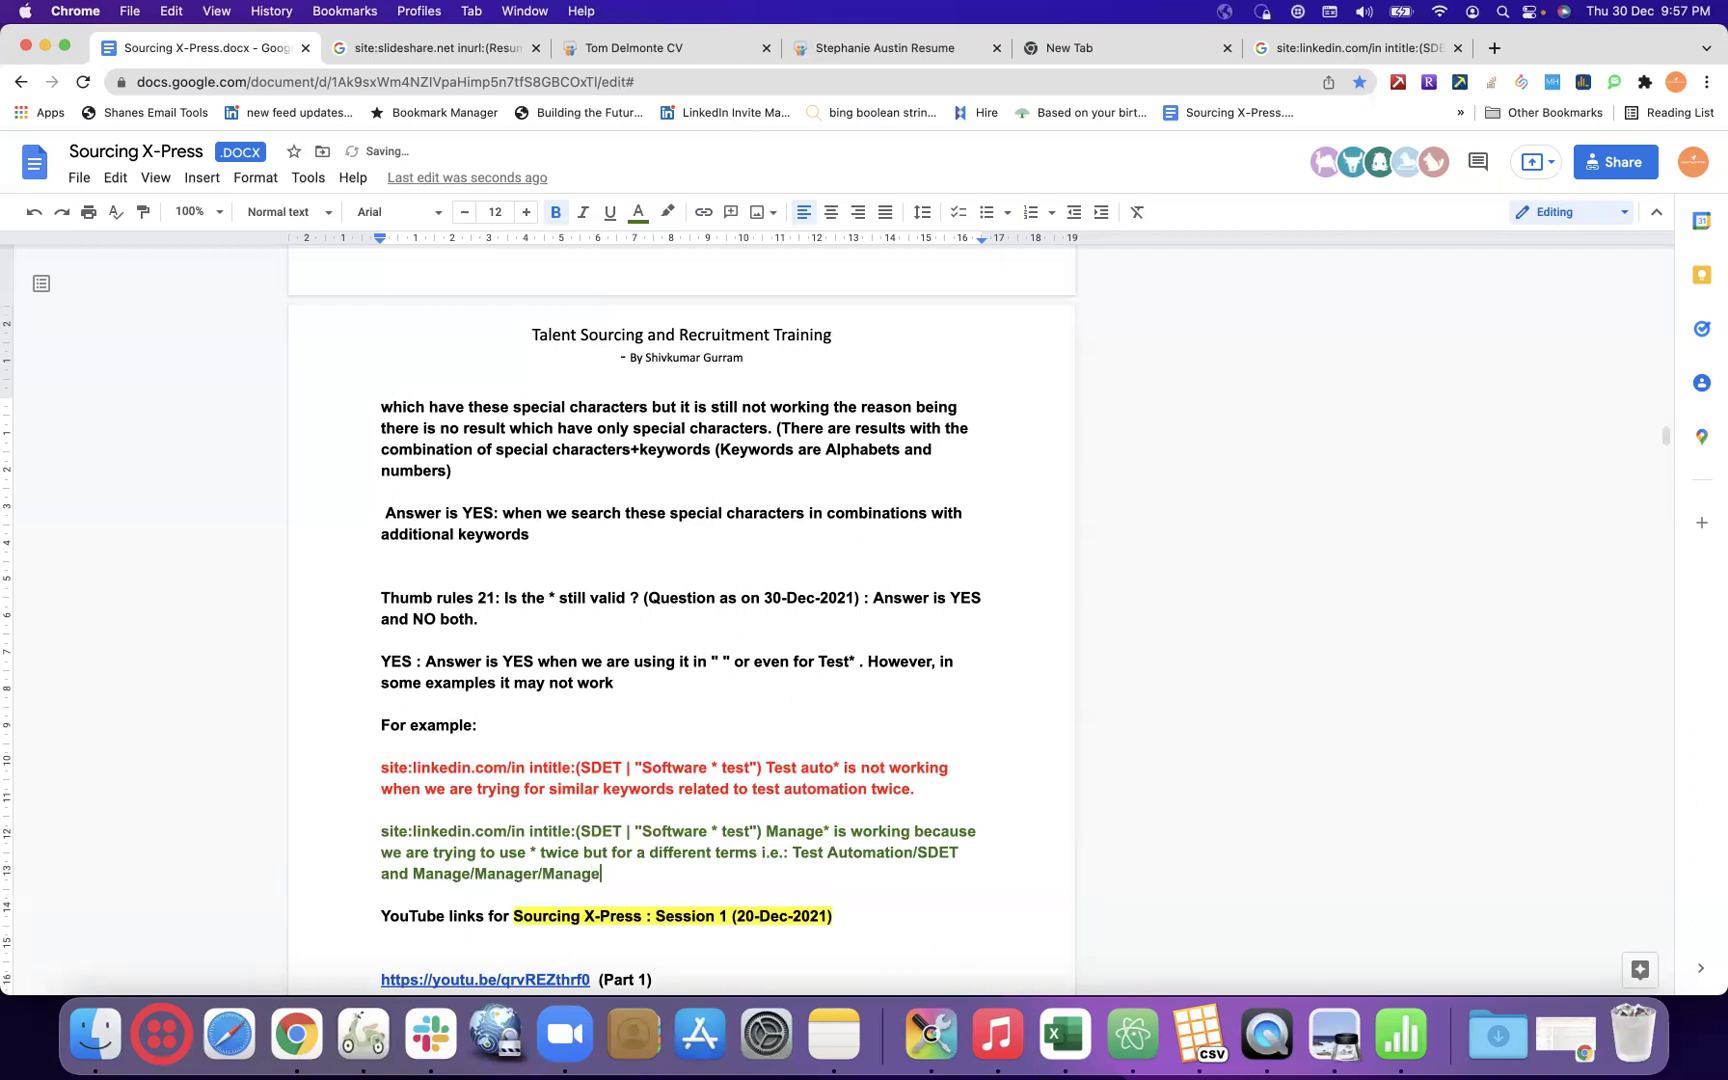
type("d?Management")
- Check the green Manage* example, switch to the SlideShare Google search, remove the quotation marks around Test* and rerun it
scroll(721, 661, "down", 4)
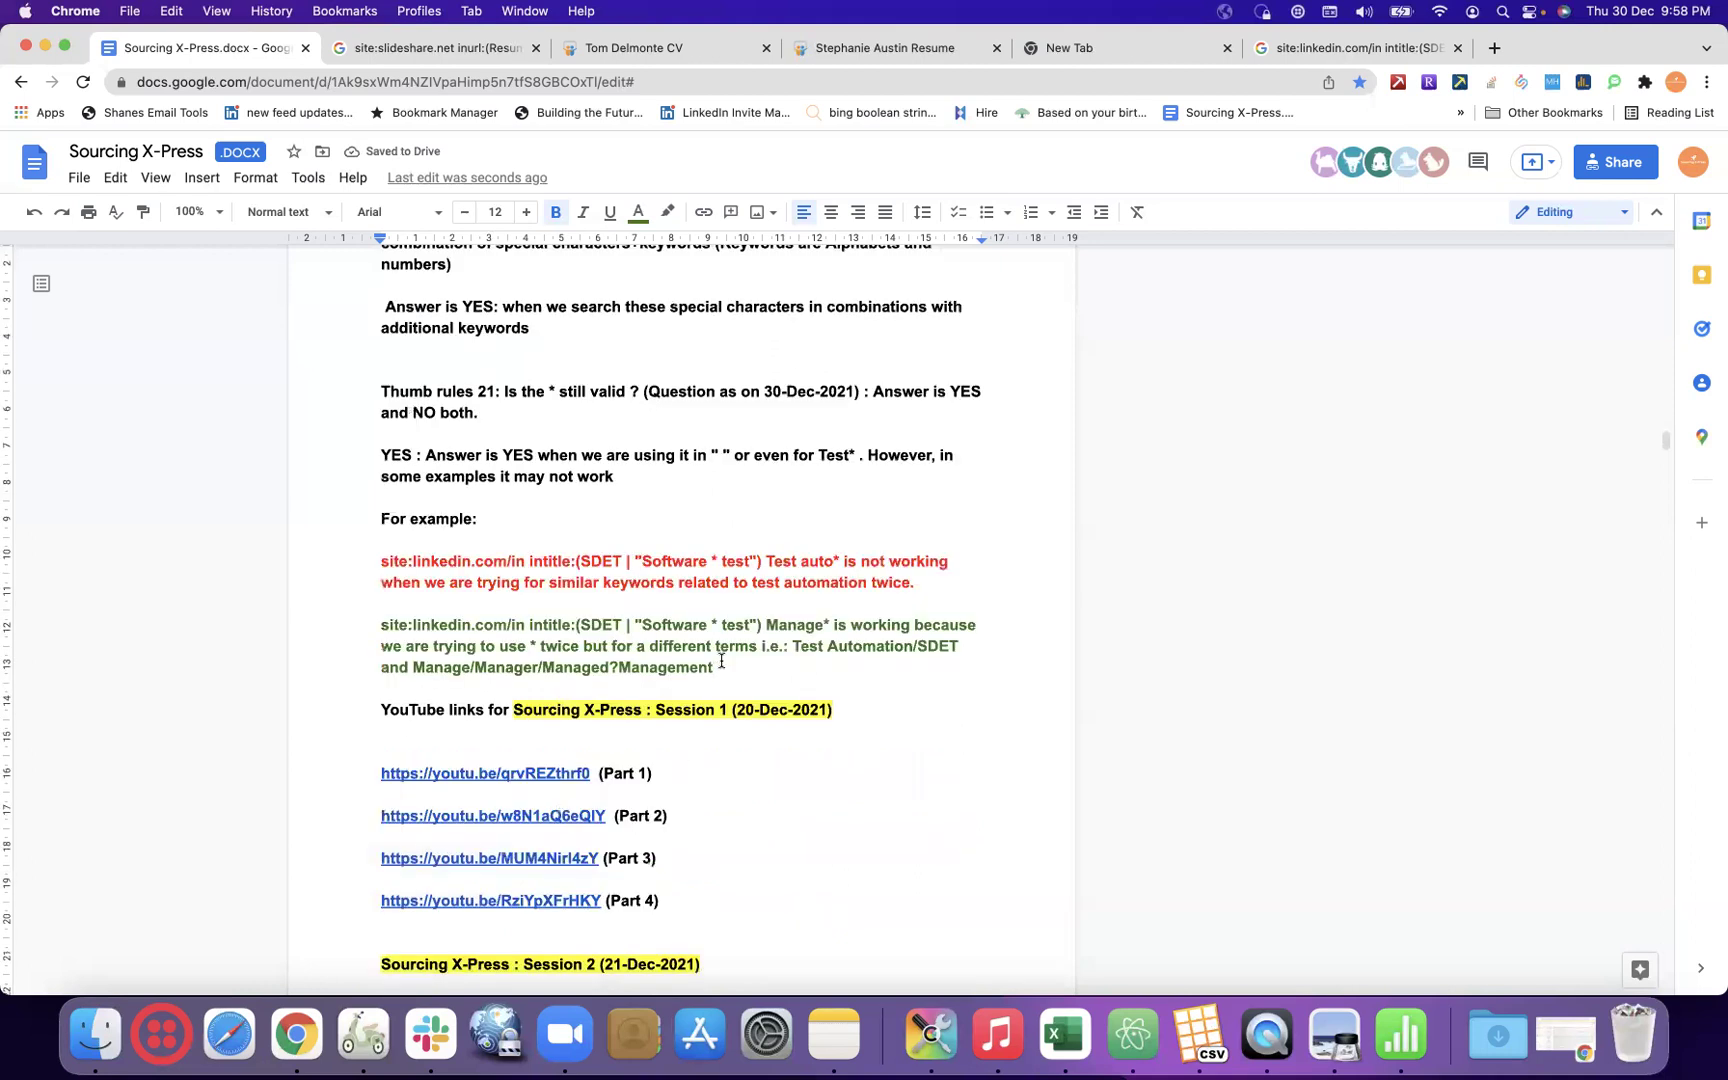
scroll(721, 660, "left", 4)
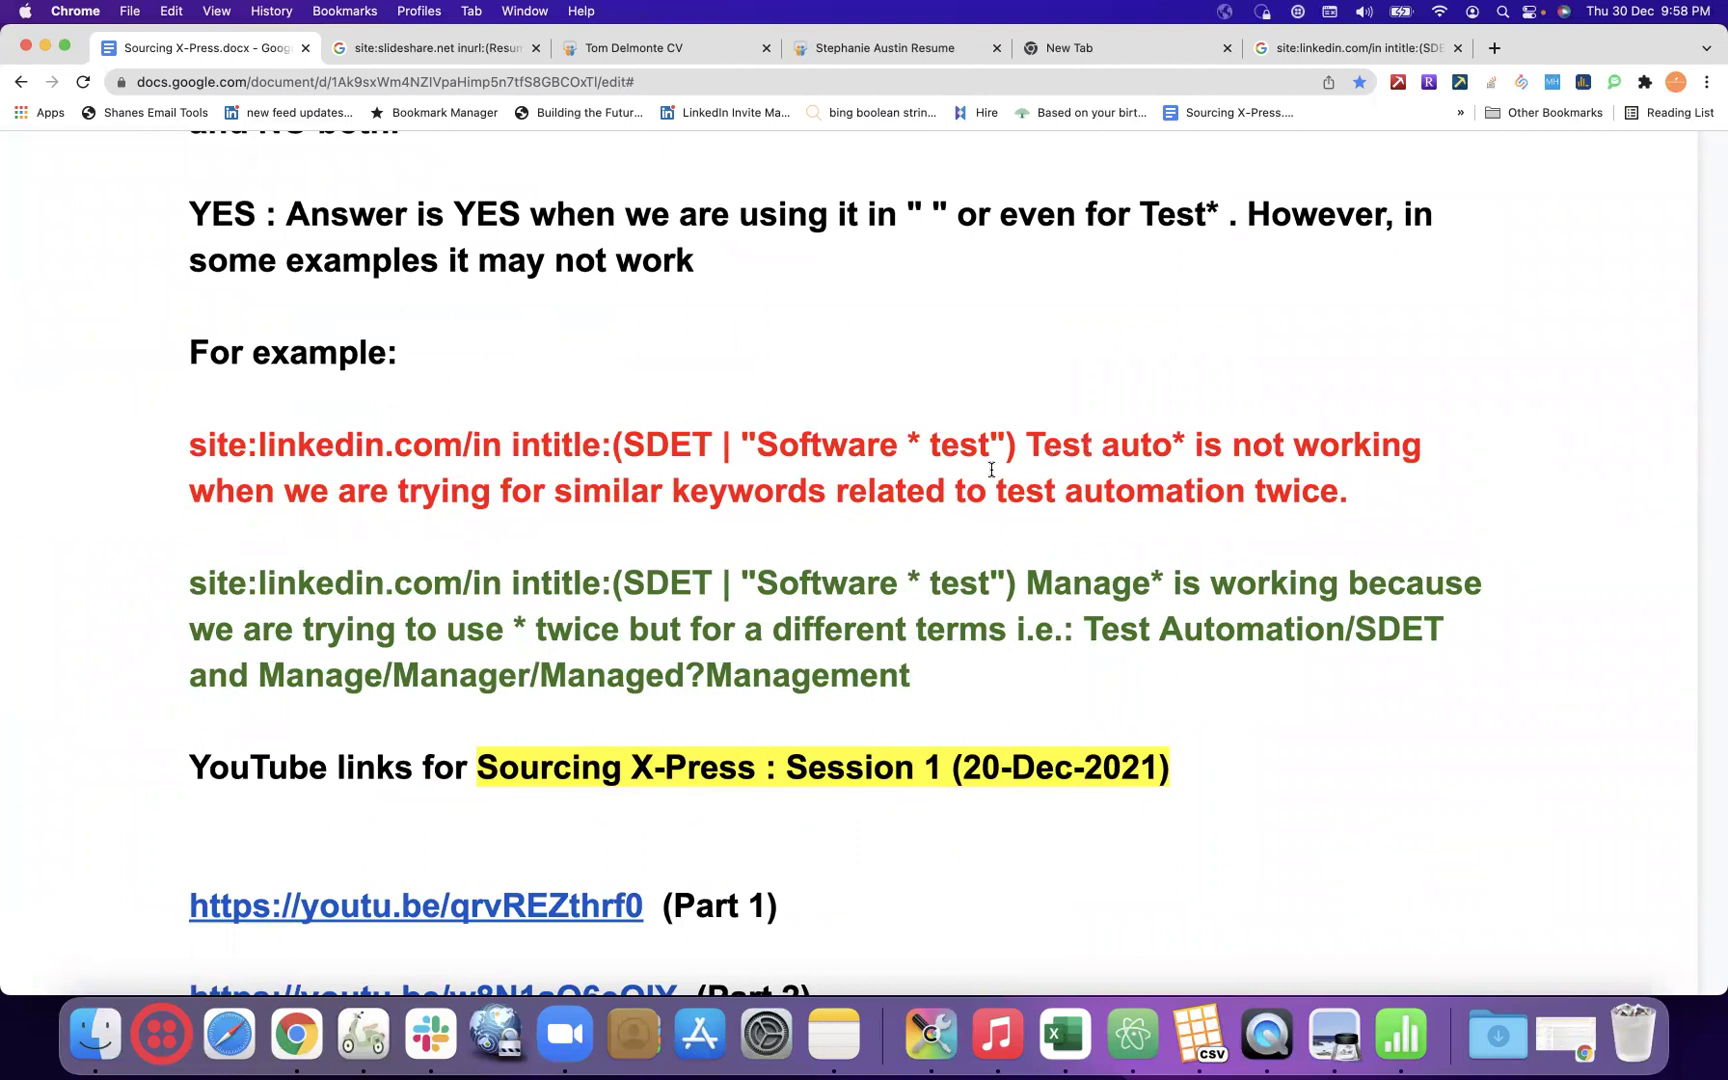
left_click_drag(191, 578, 1162, 576)
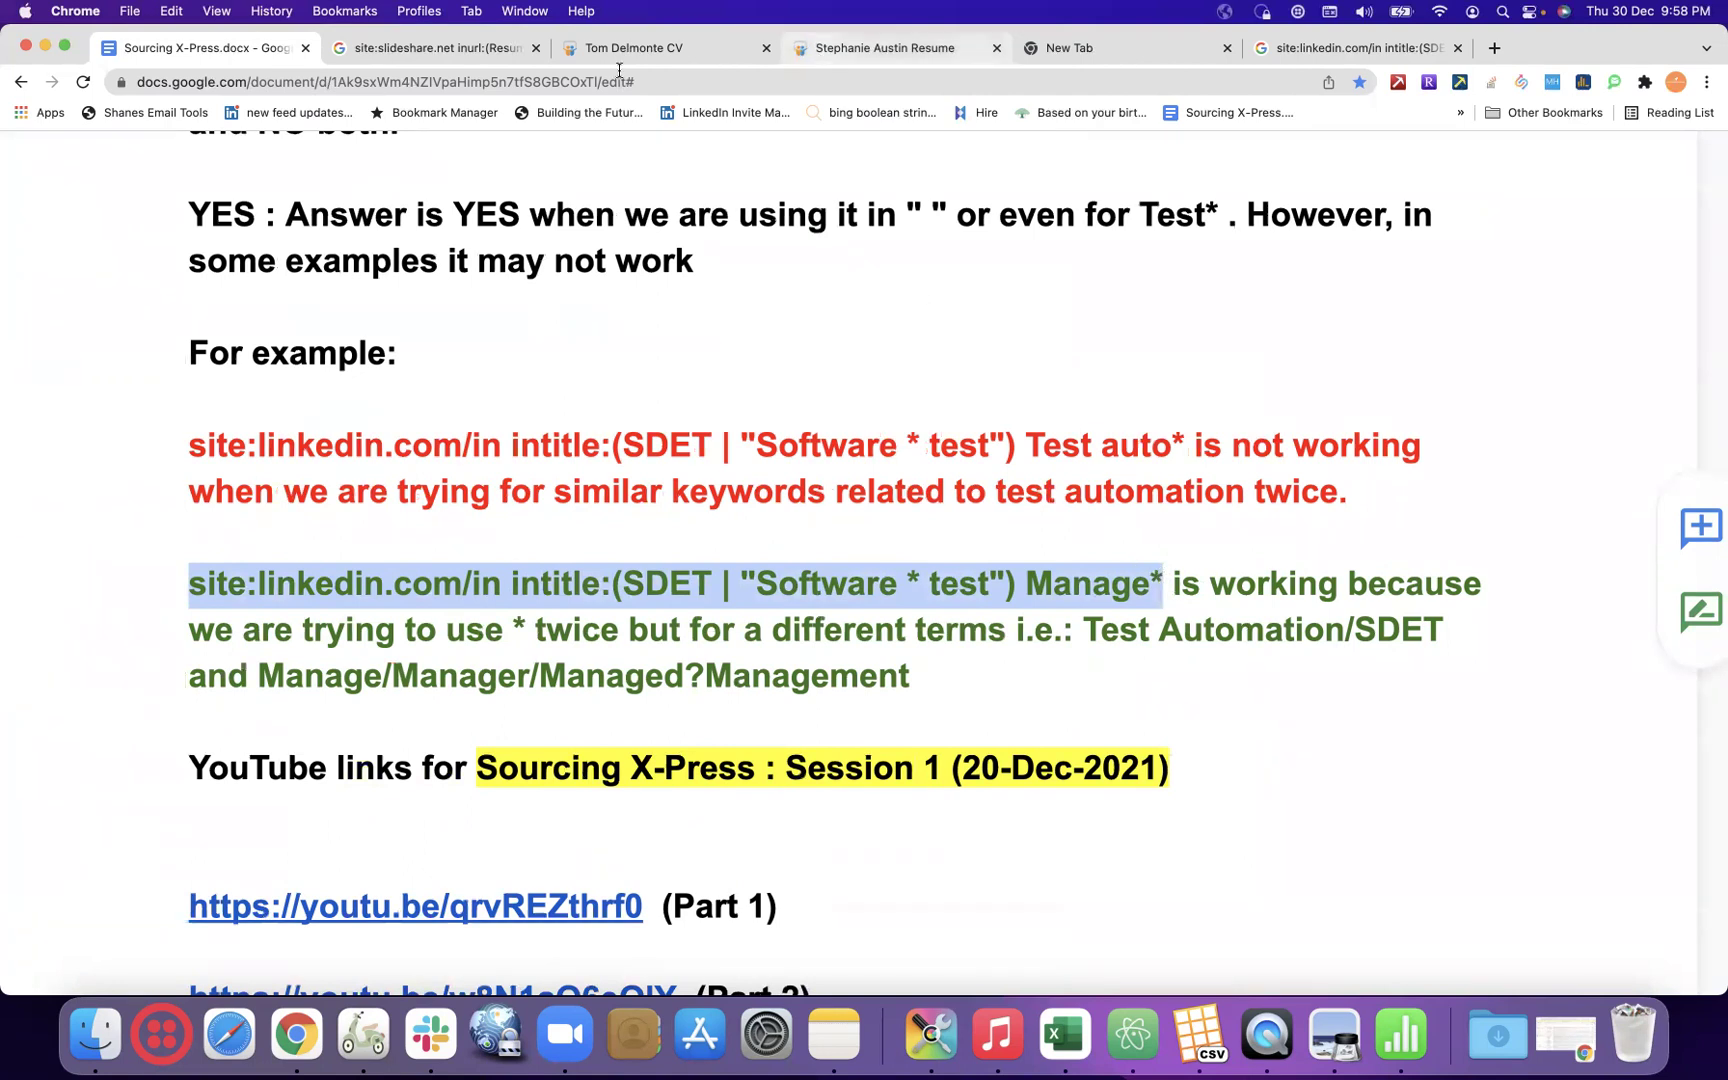
left_click(459, 60)
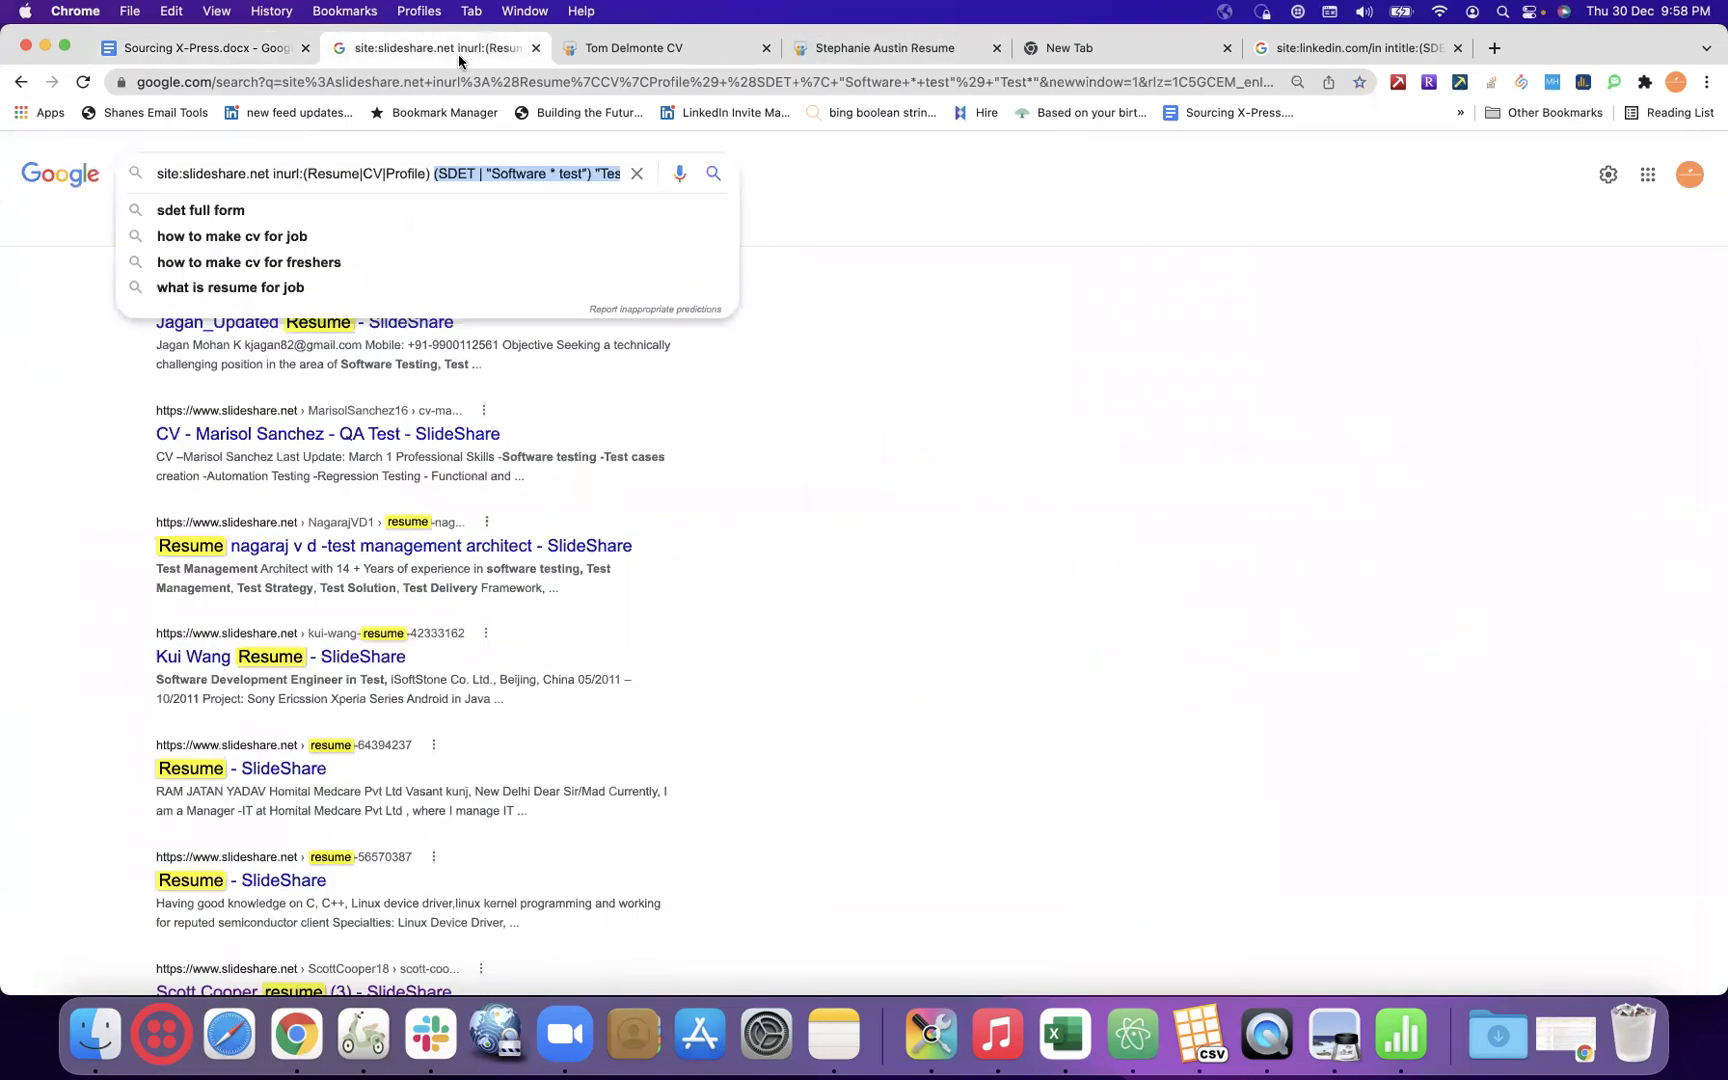
left_click(526, 170)
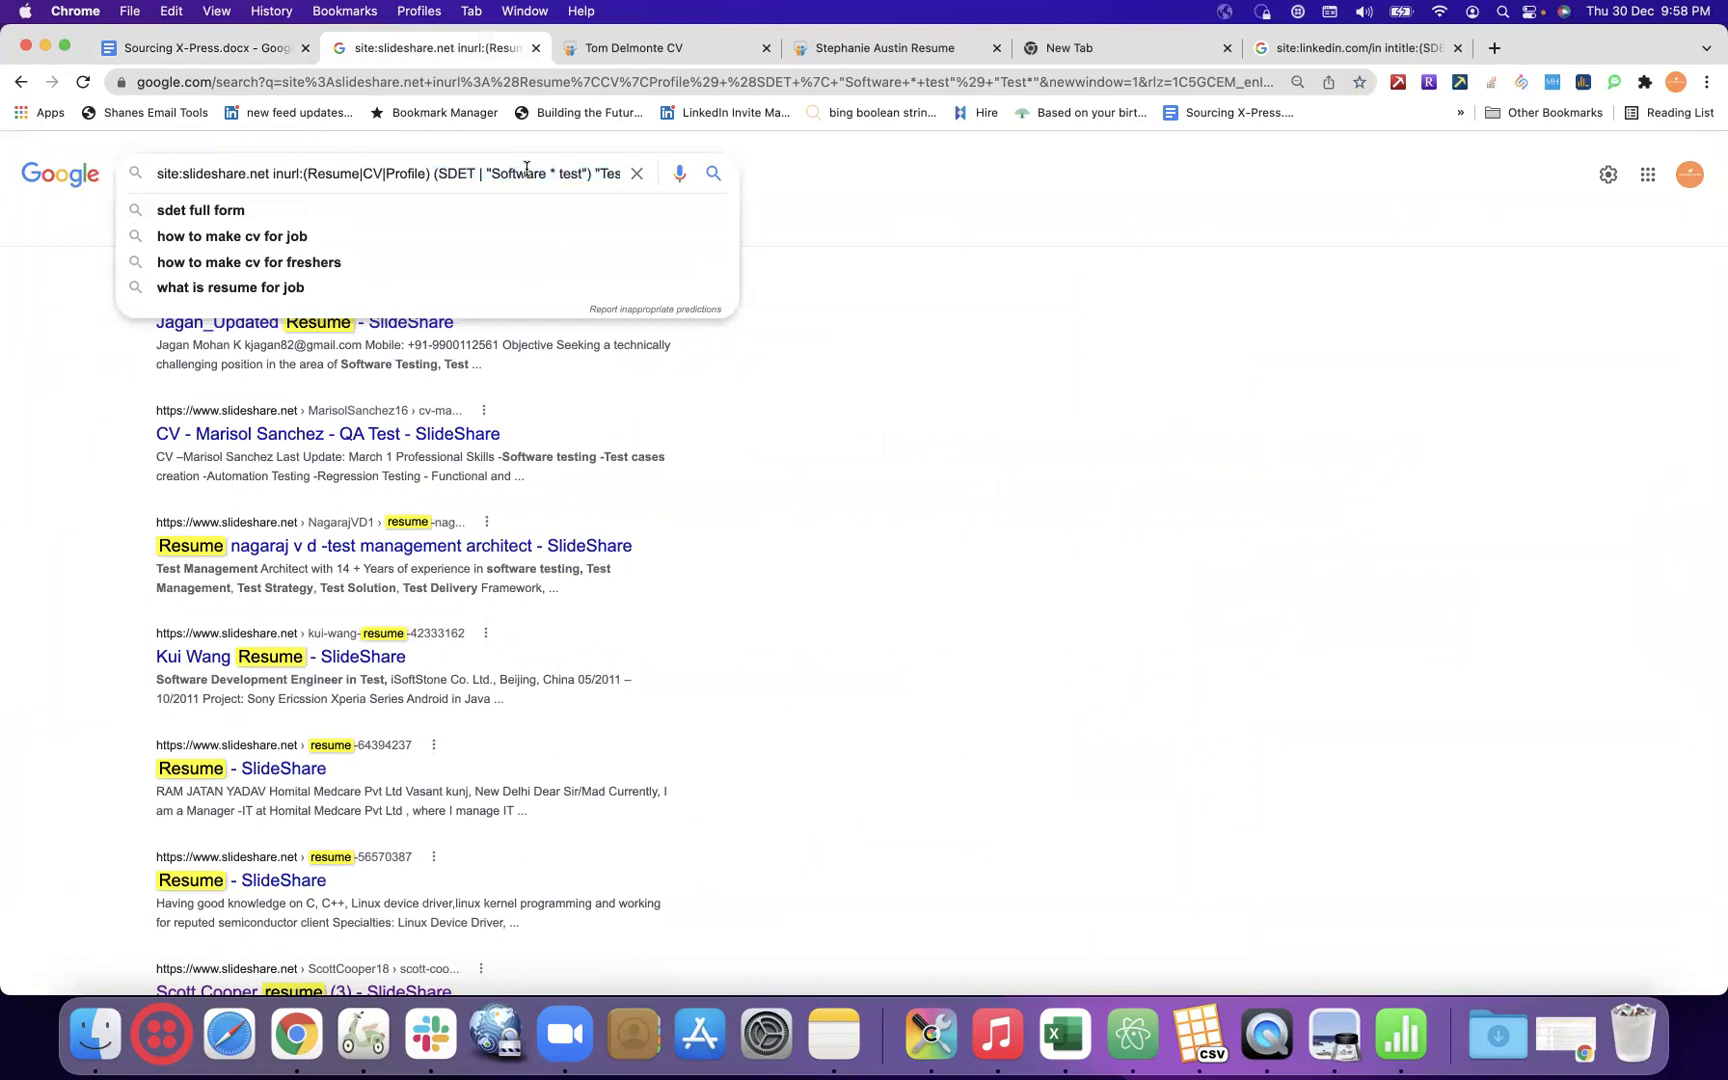
scroll(526, 170, "right", 1)
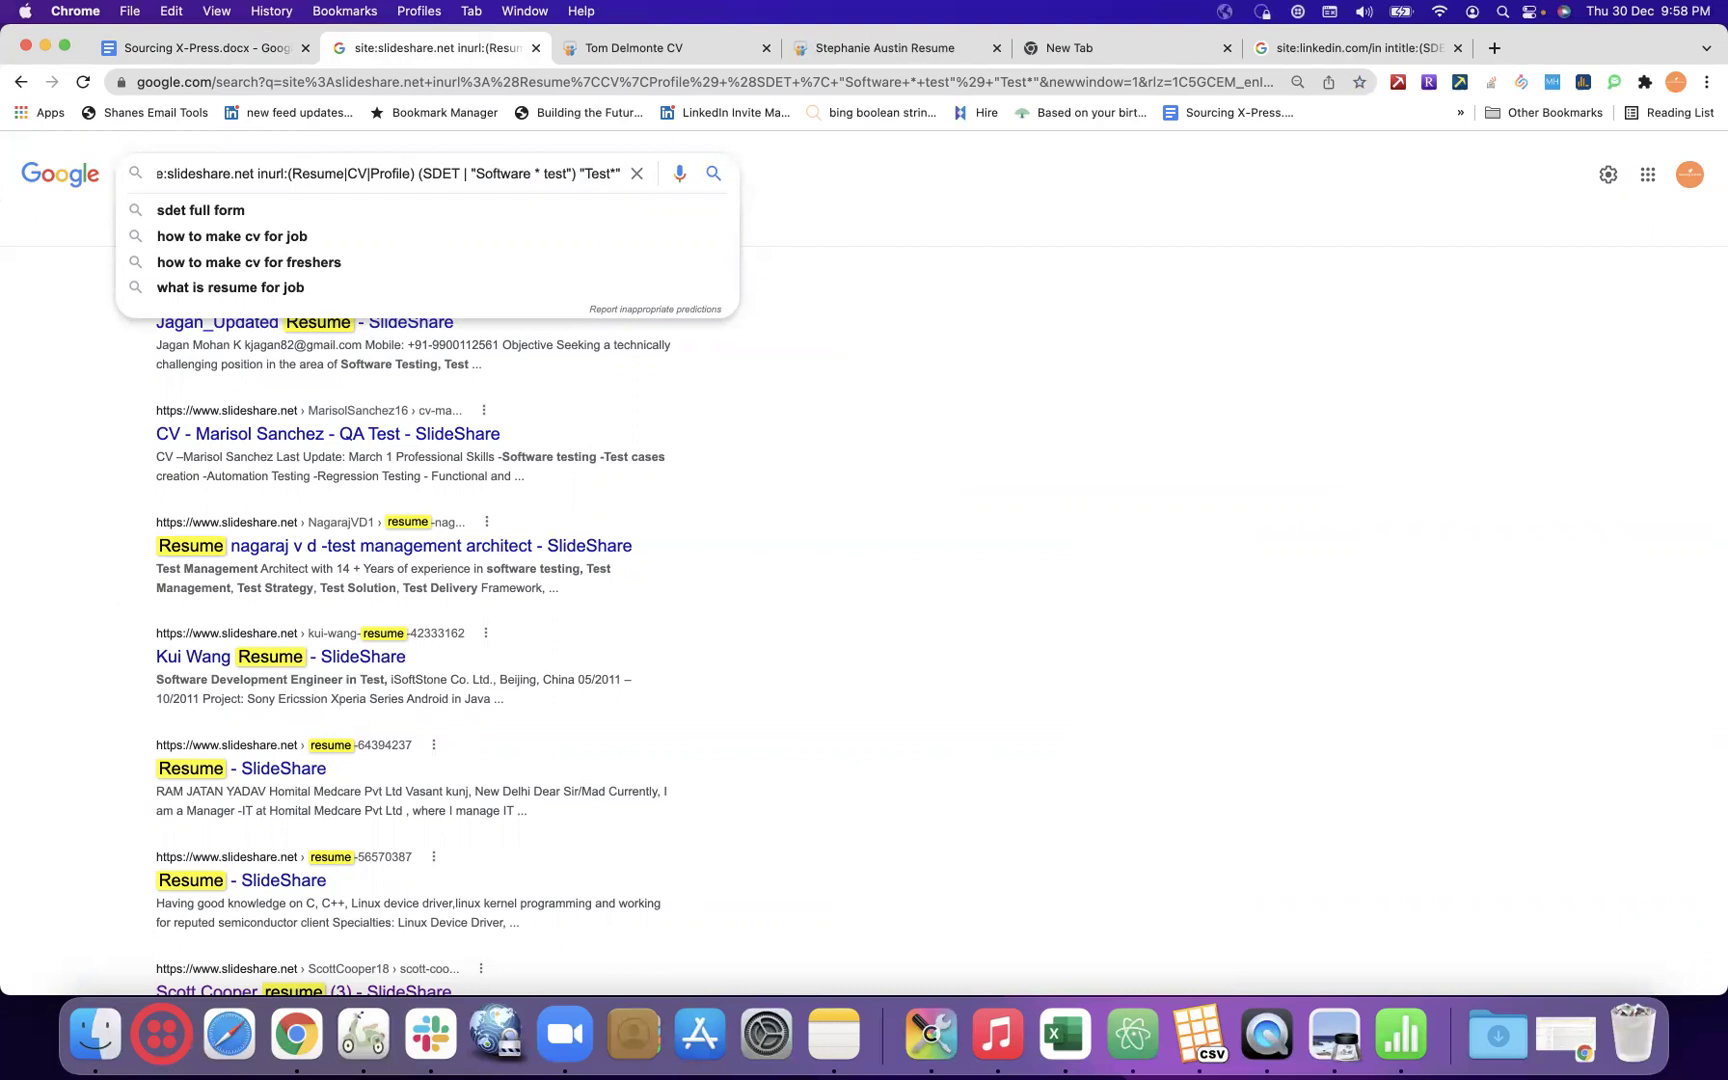
key("Escape")
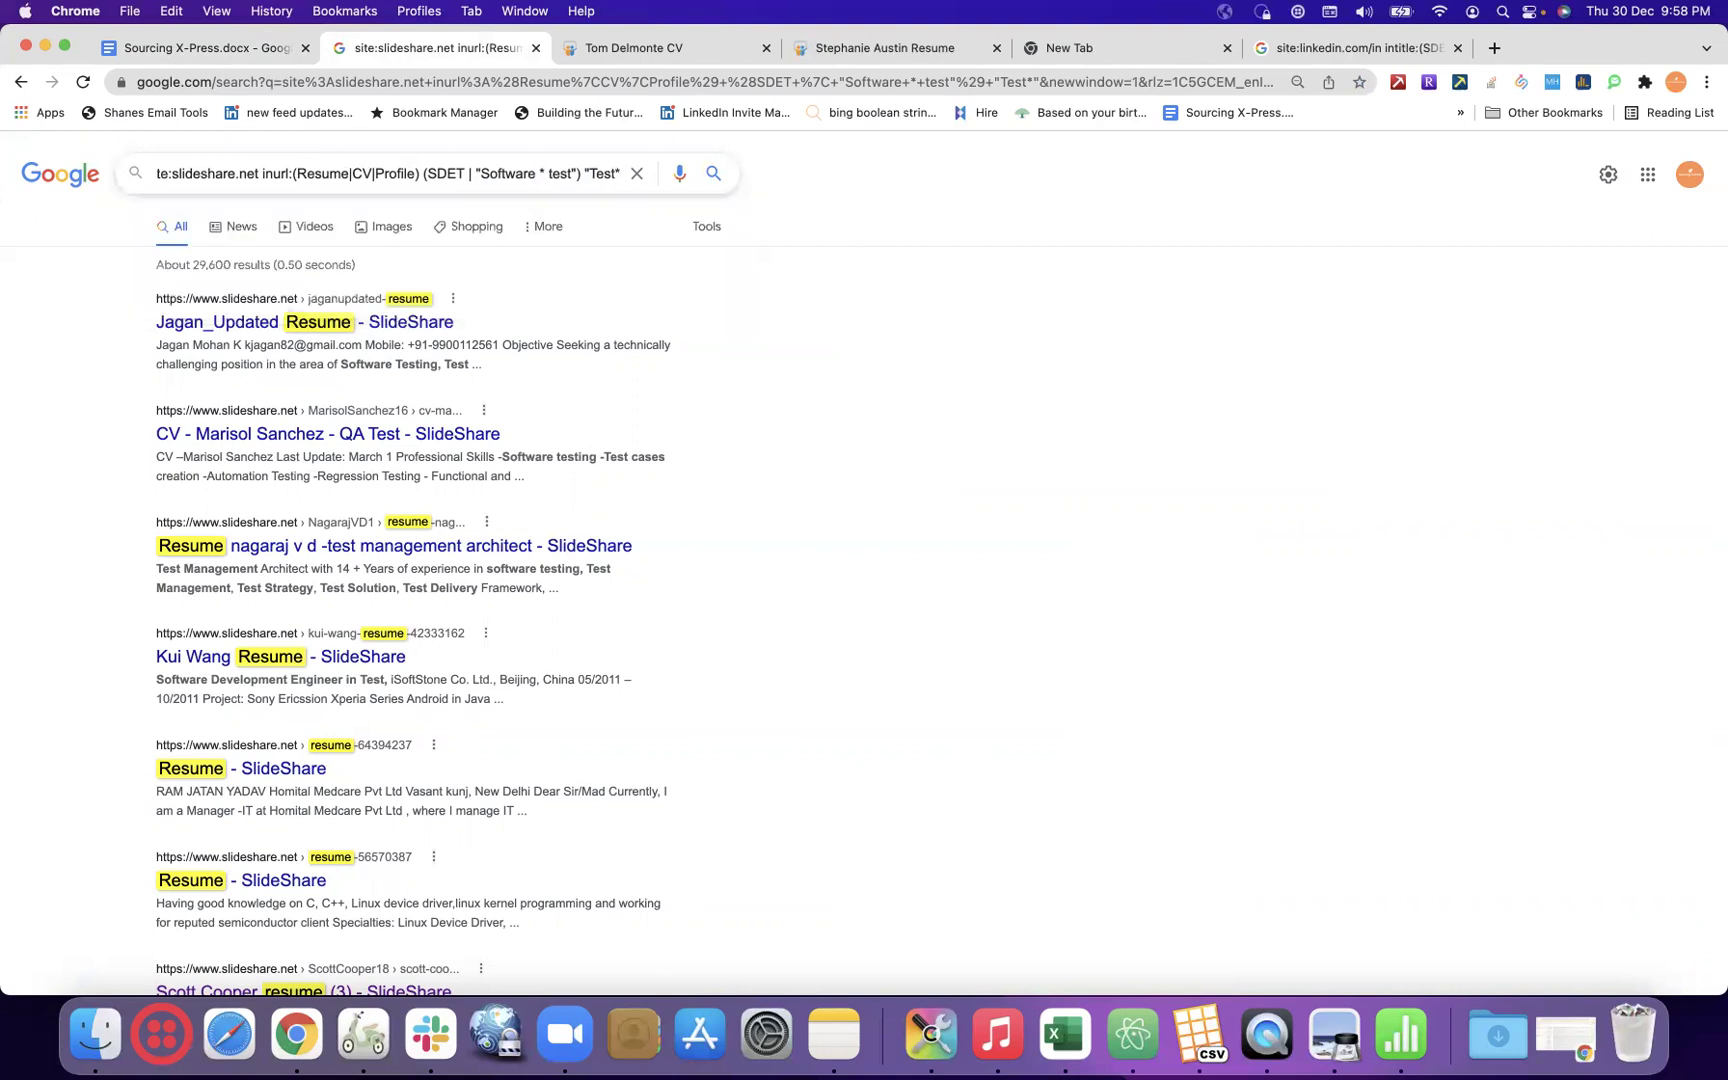
key("BackSpace")
key("Return")
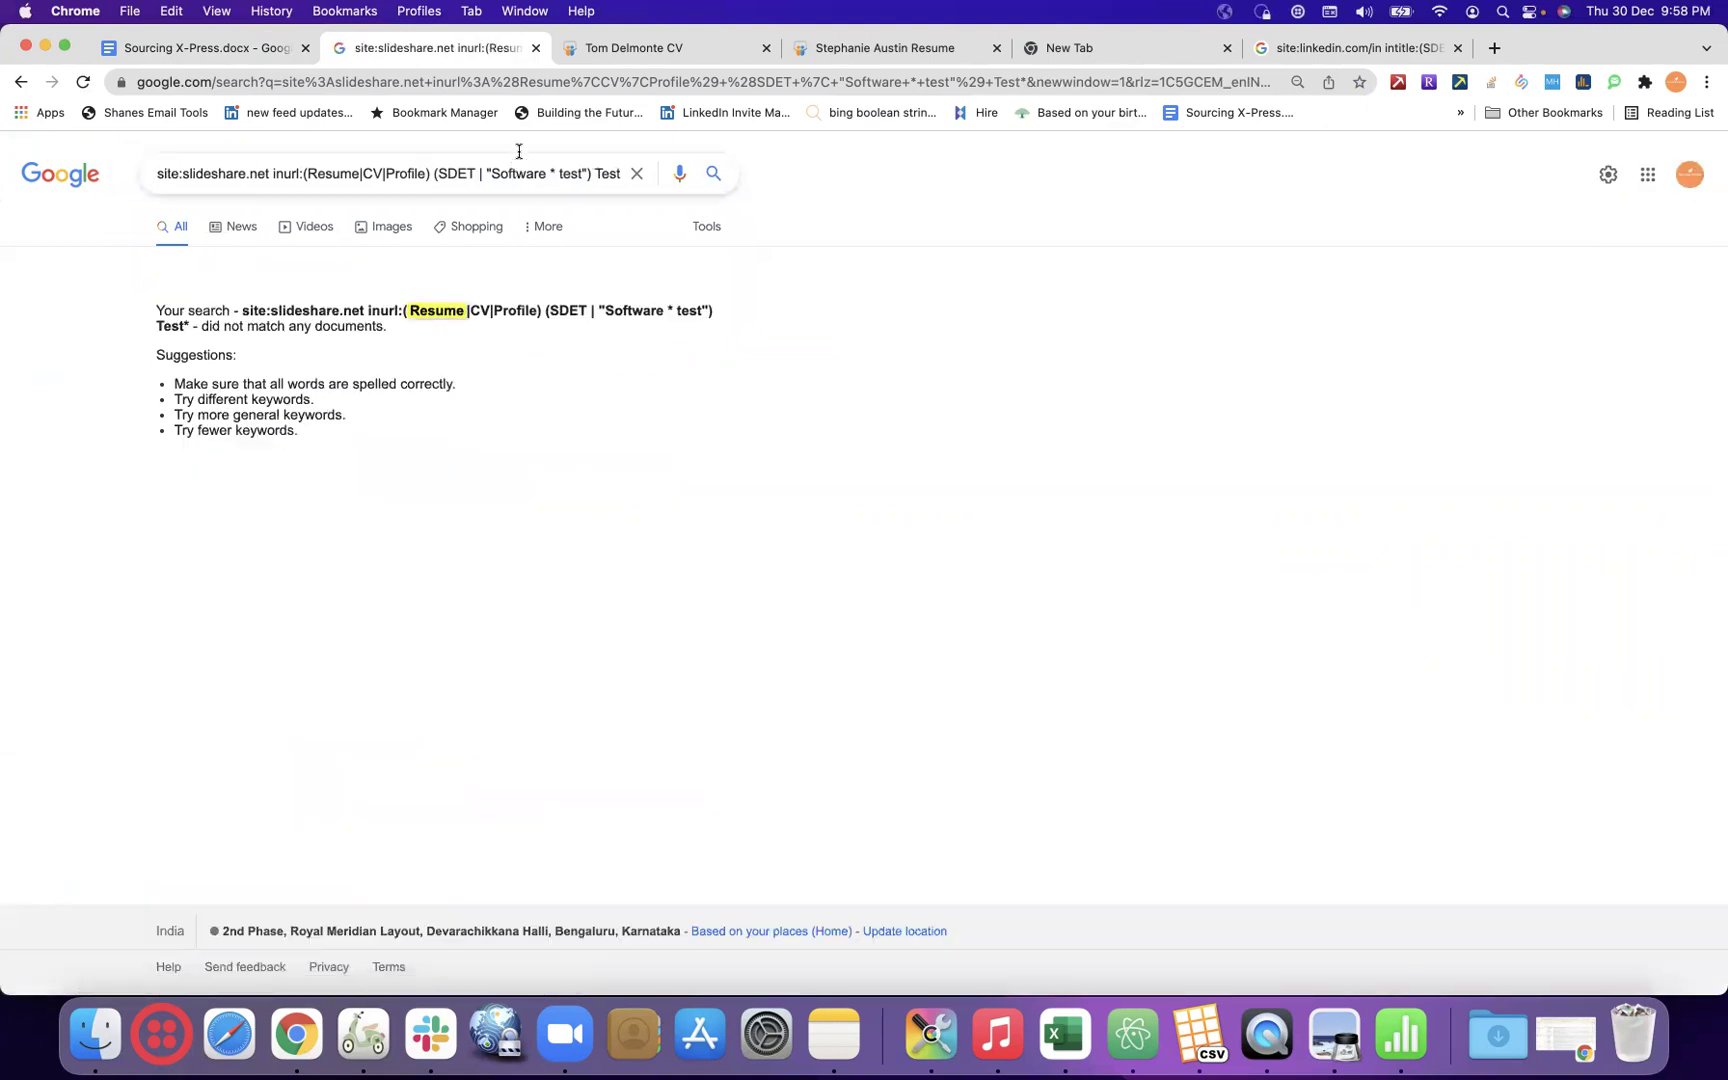
- Replace Test* with manage* in the SlideShare query and search, and repeat the search with a space before the asterisk
left_click(588, 174)
type("manage")
type("r")
key("Return")
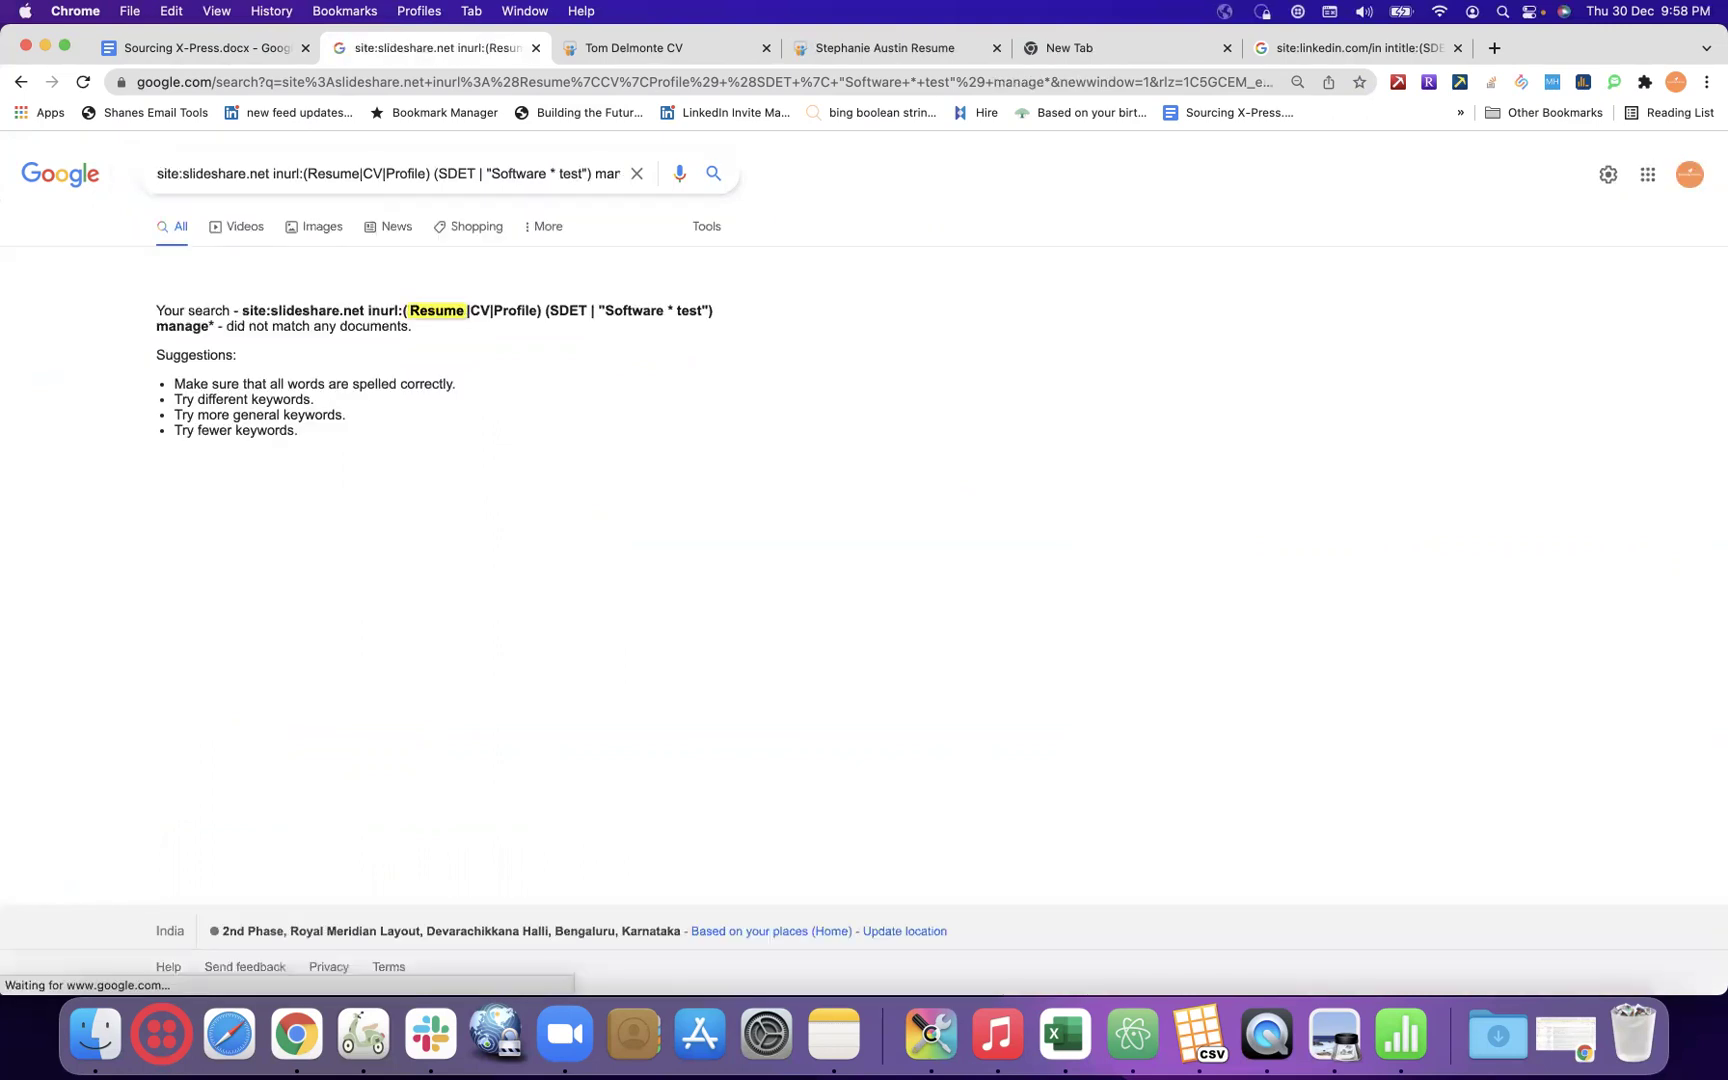
left_click(580, 177)
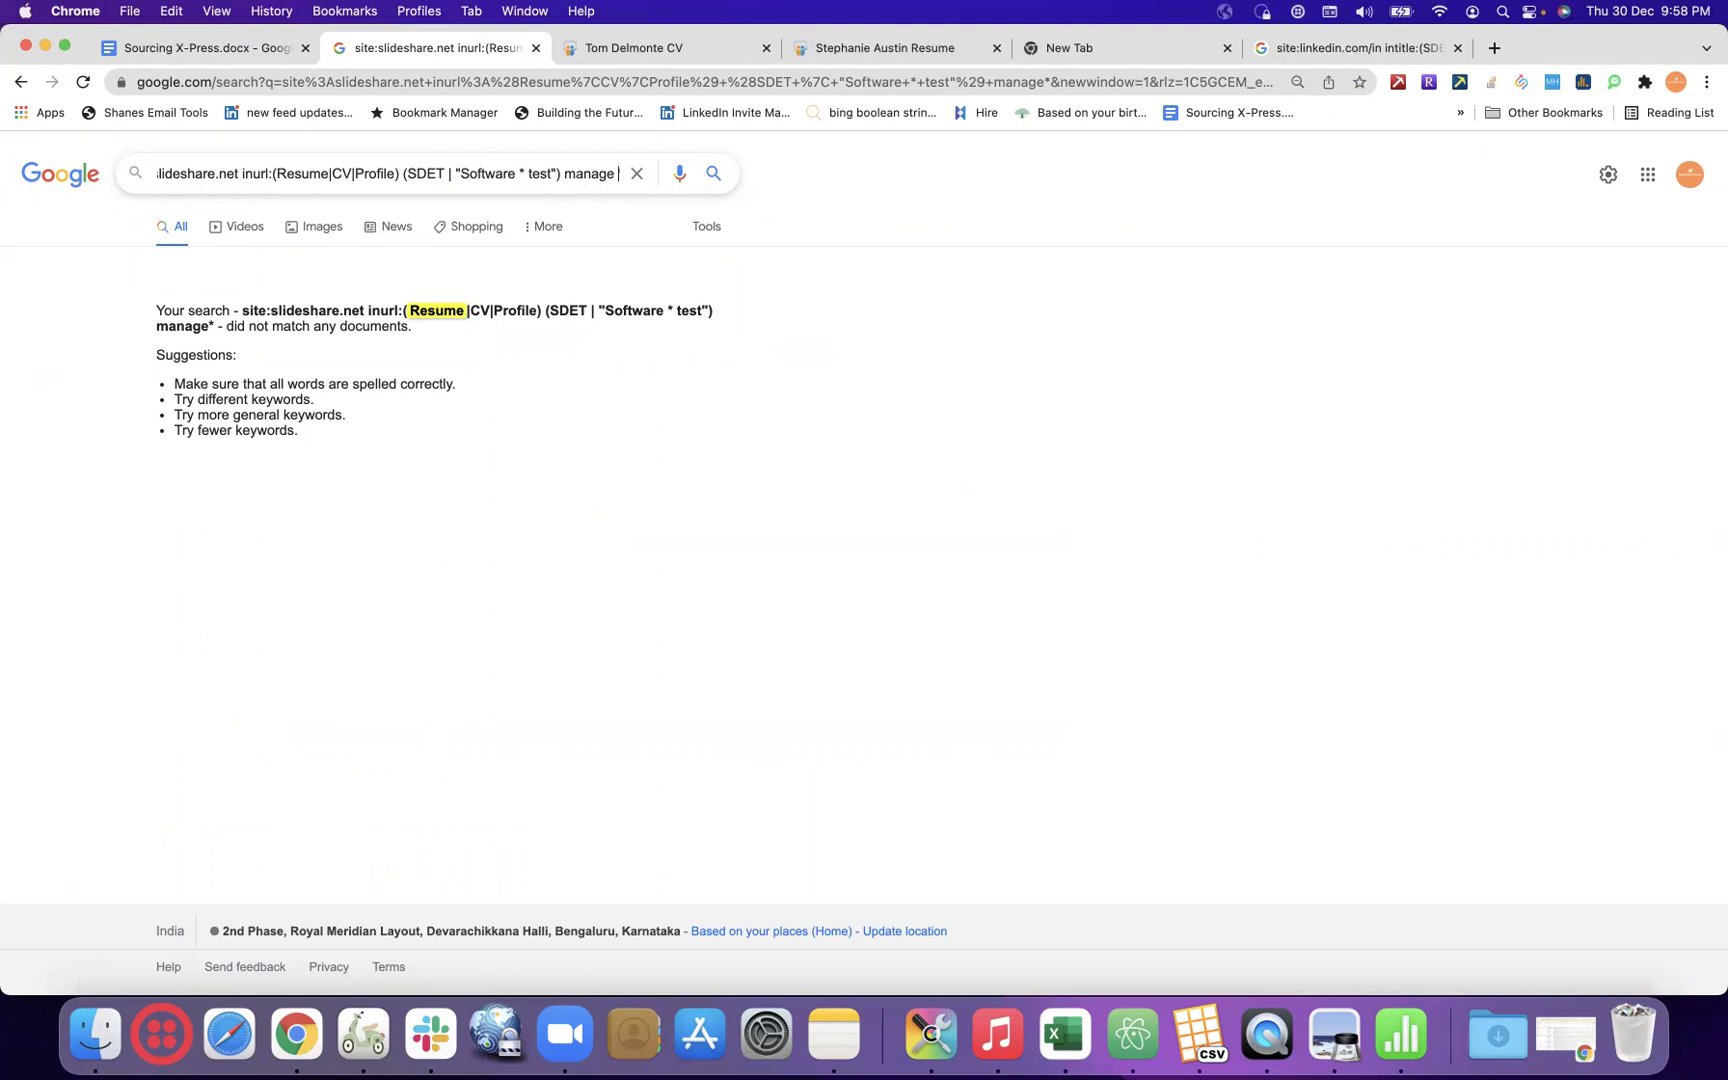
key("Return")
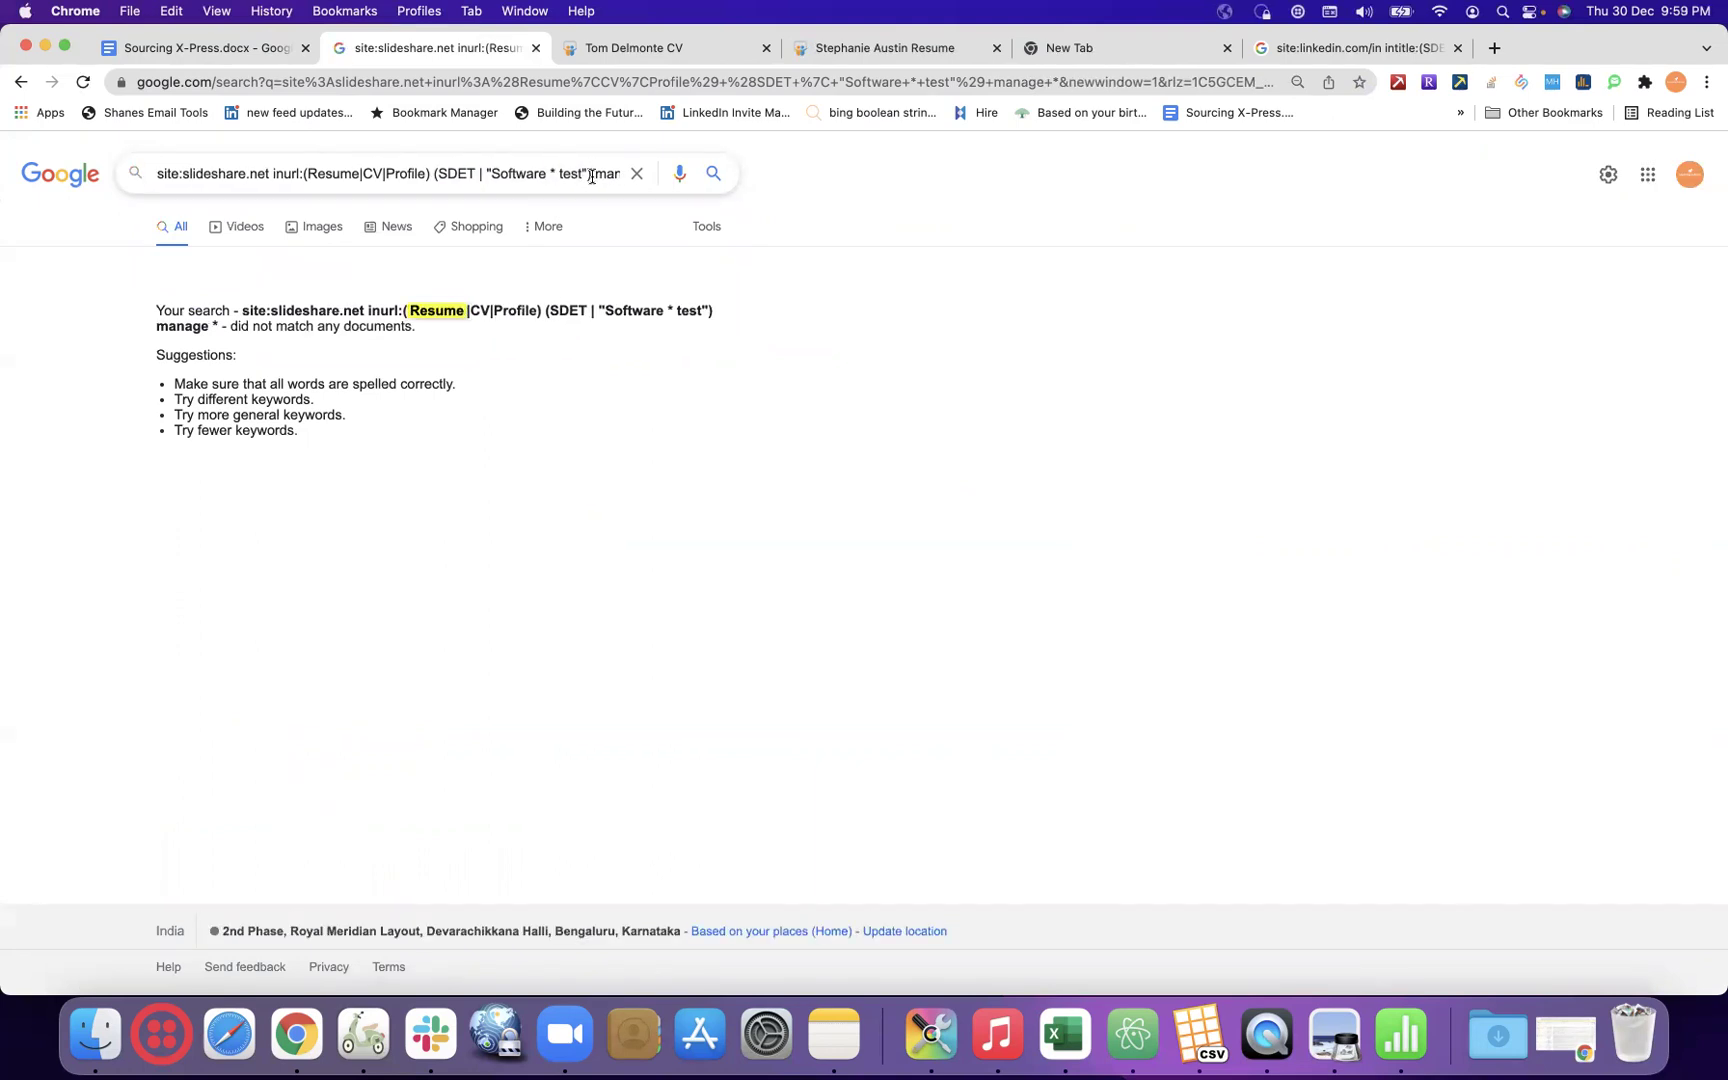
- Remove inurl:(Resume|CV|Profile) from the SlideShare query and run the search again
left_click_drag(431, 175, 270, 175)
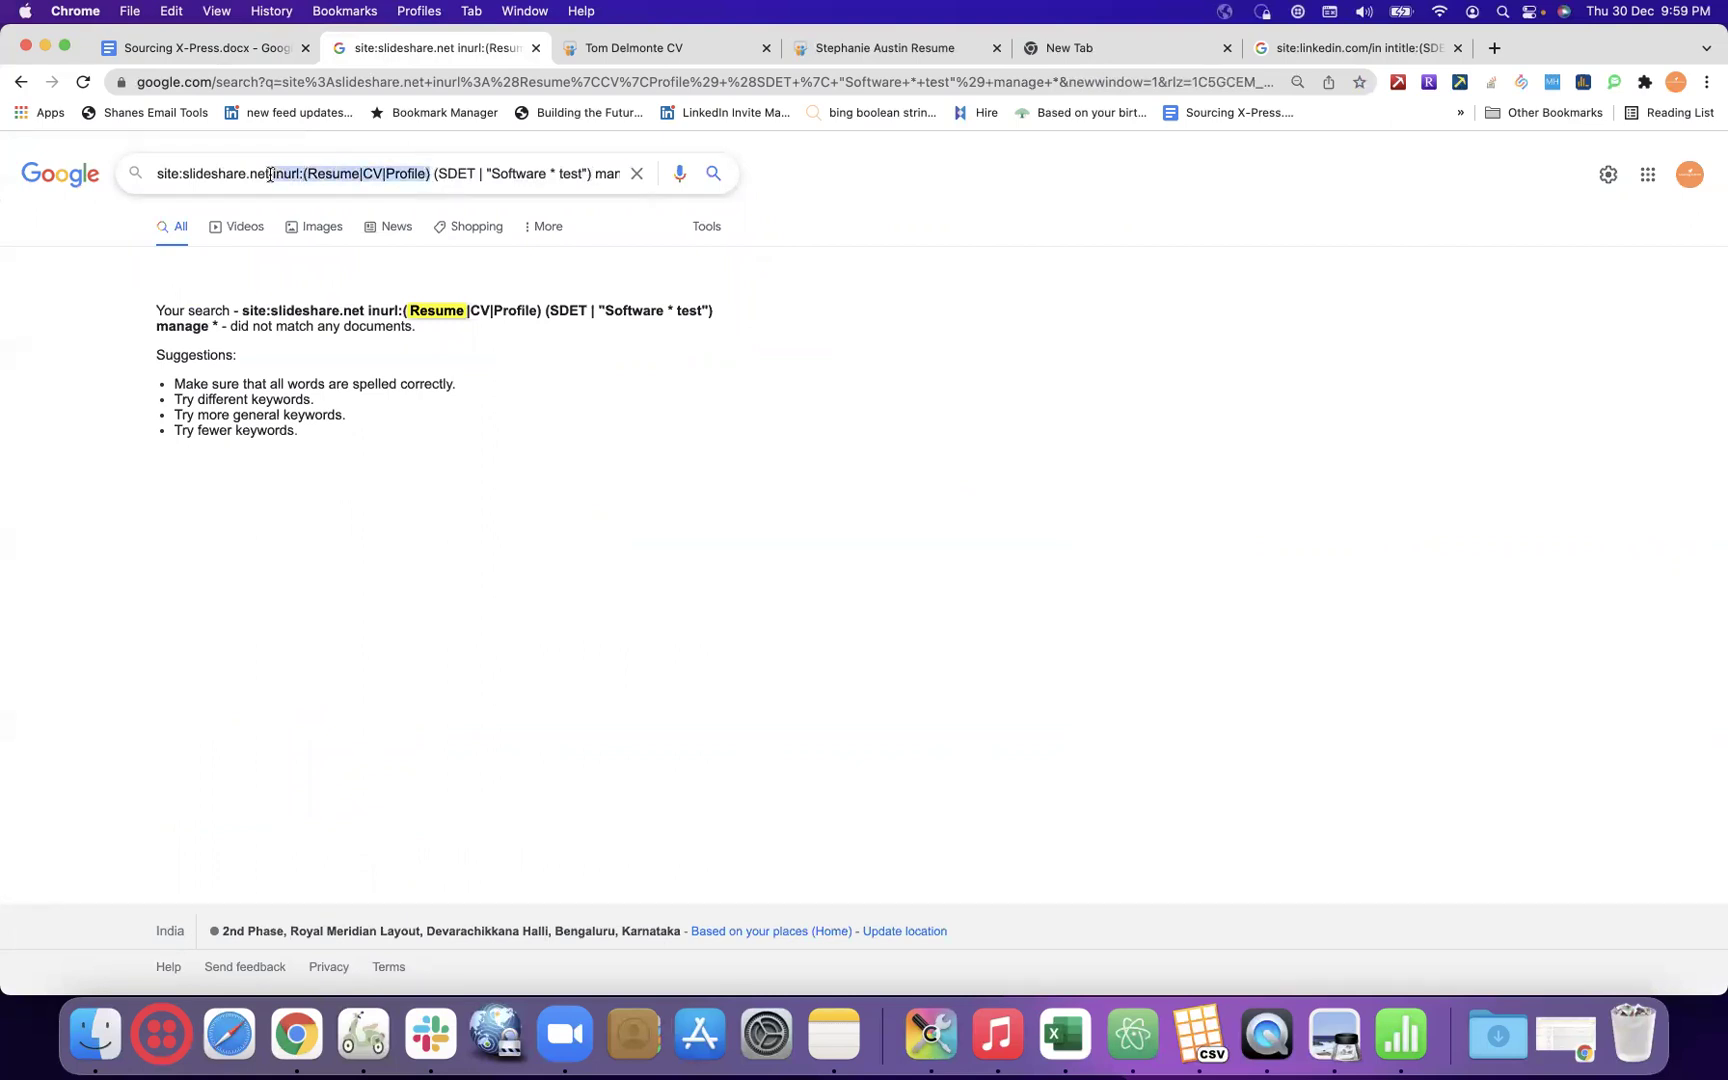
key("BackSpace")
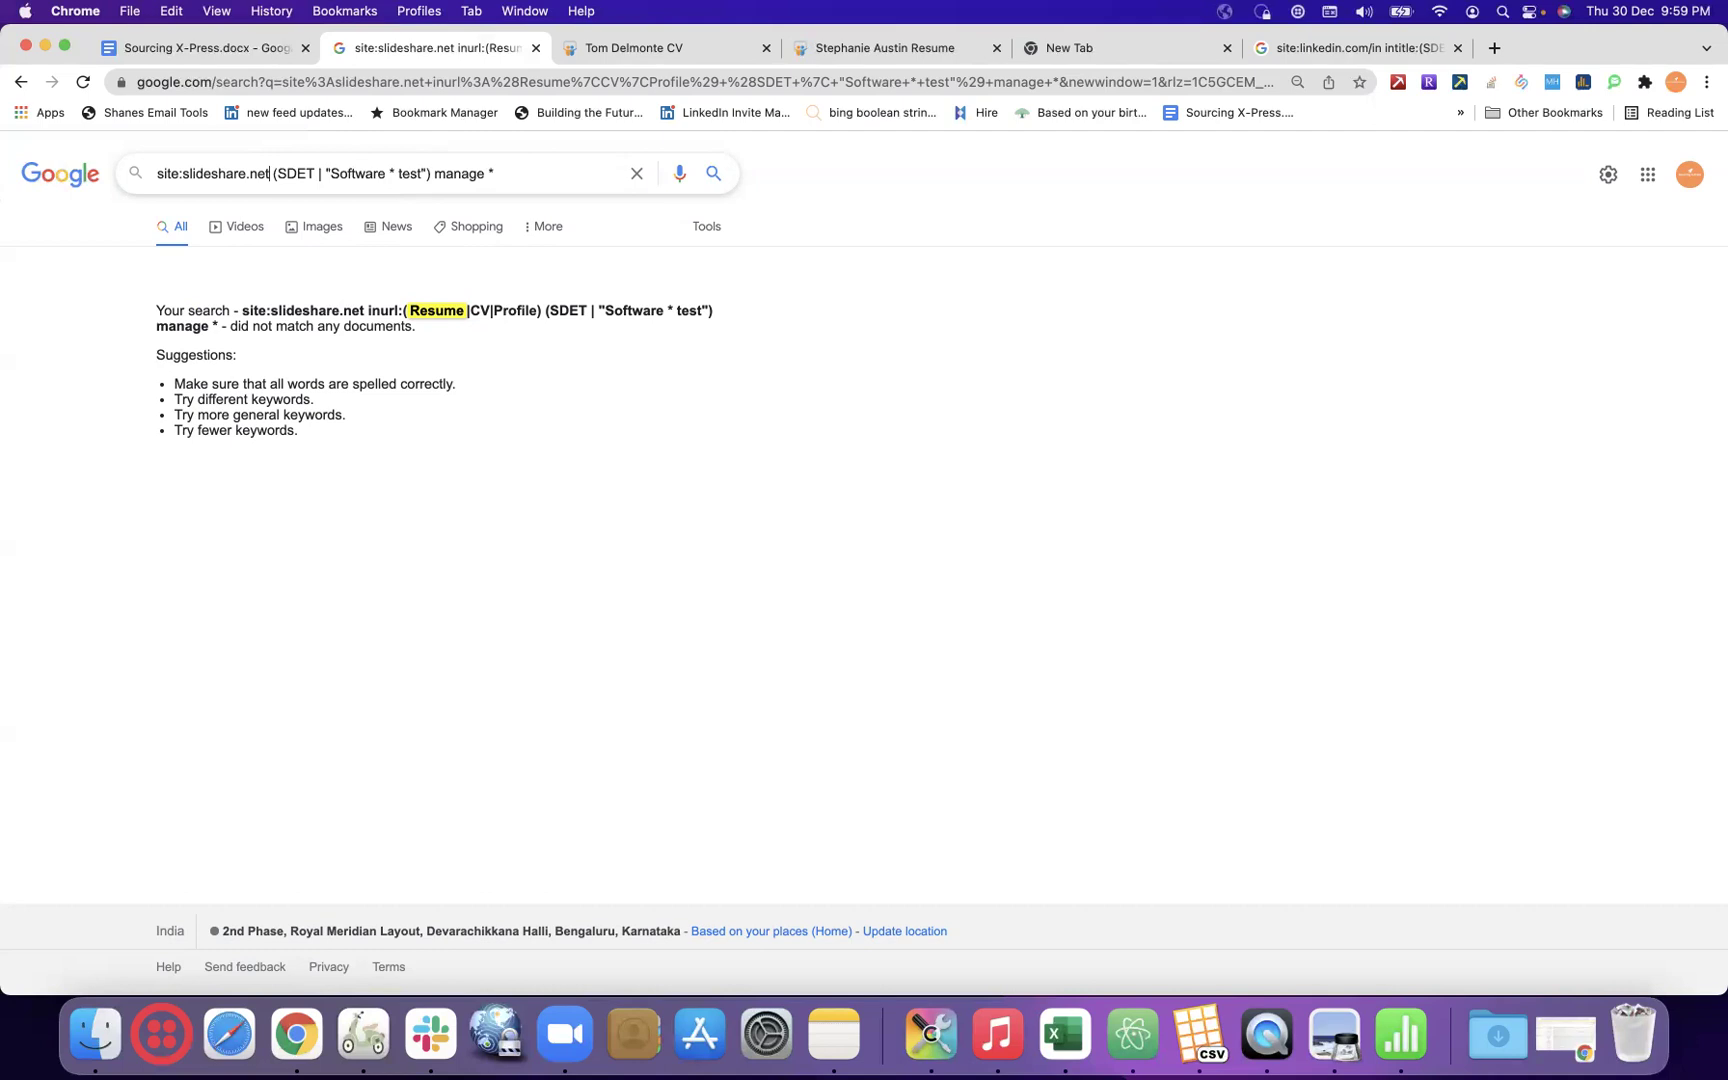
key("Return")
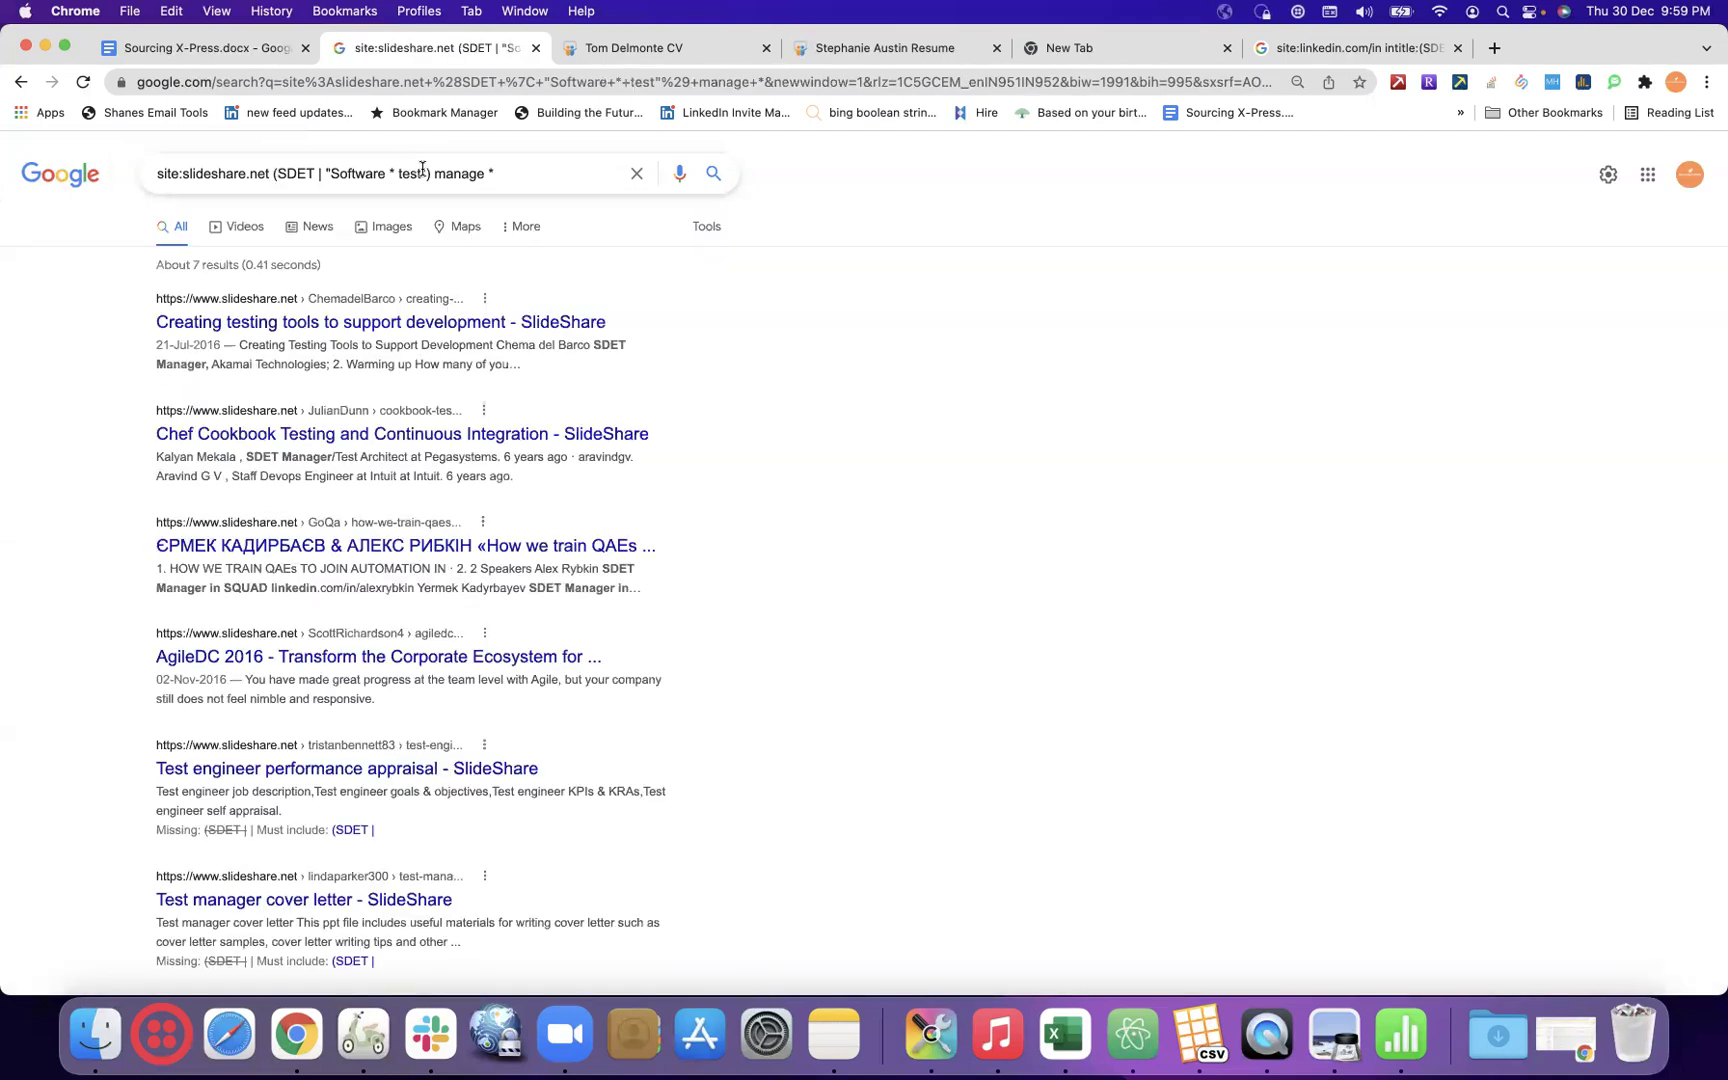
- Remove the space before the final asterisk so the last term reads manage*, and rerun the search
left_click(505, 173)
key("BackSpace")
key("BackSpace")
key("BackSpace")
type("e*")
key("Return")
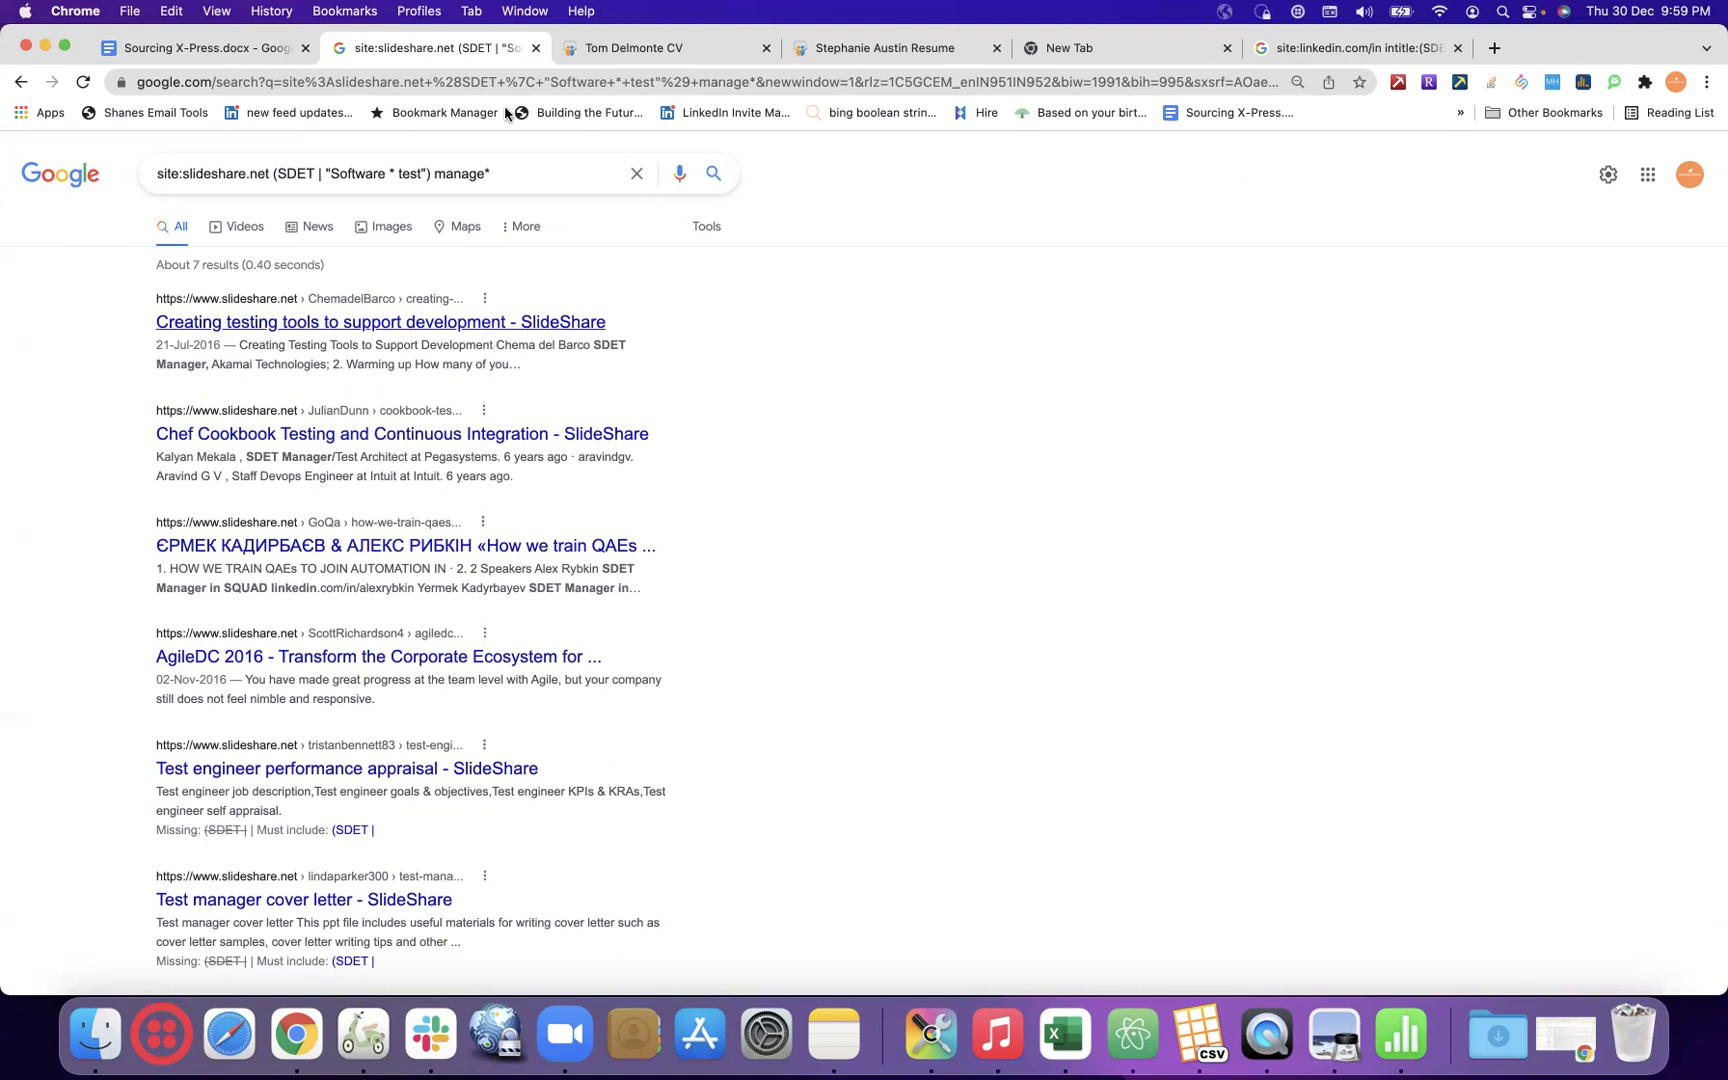
- Replace manage* with auto* in the SlideShare query and run the search
left_click(495, 176)
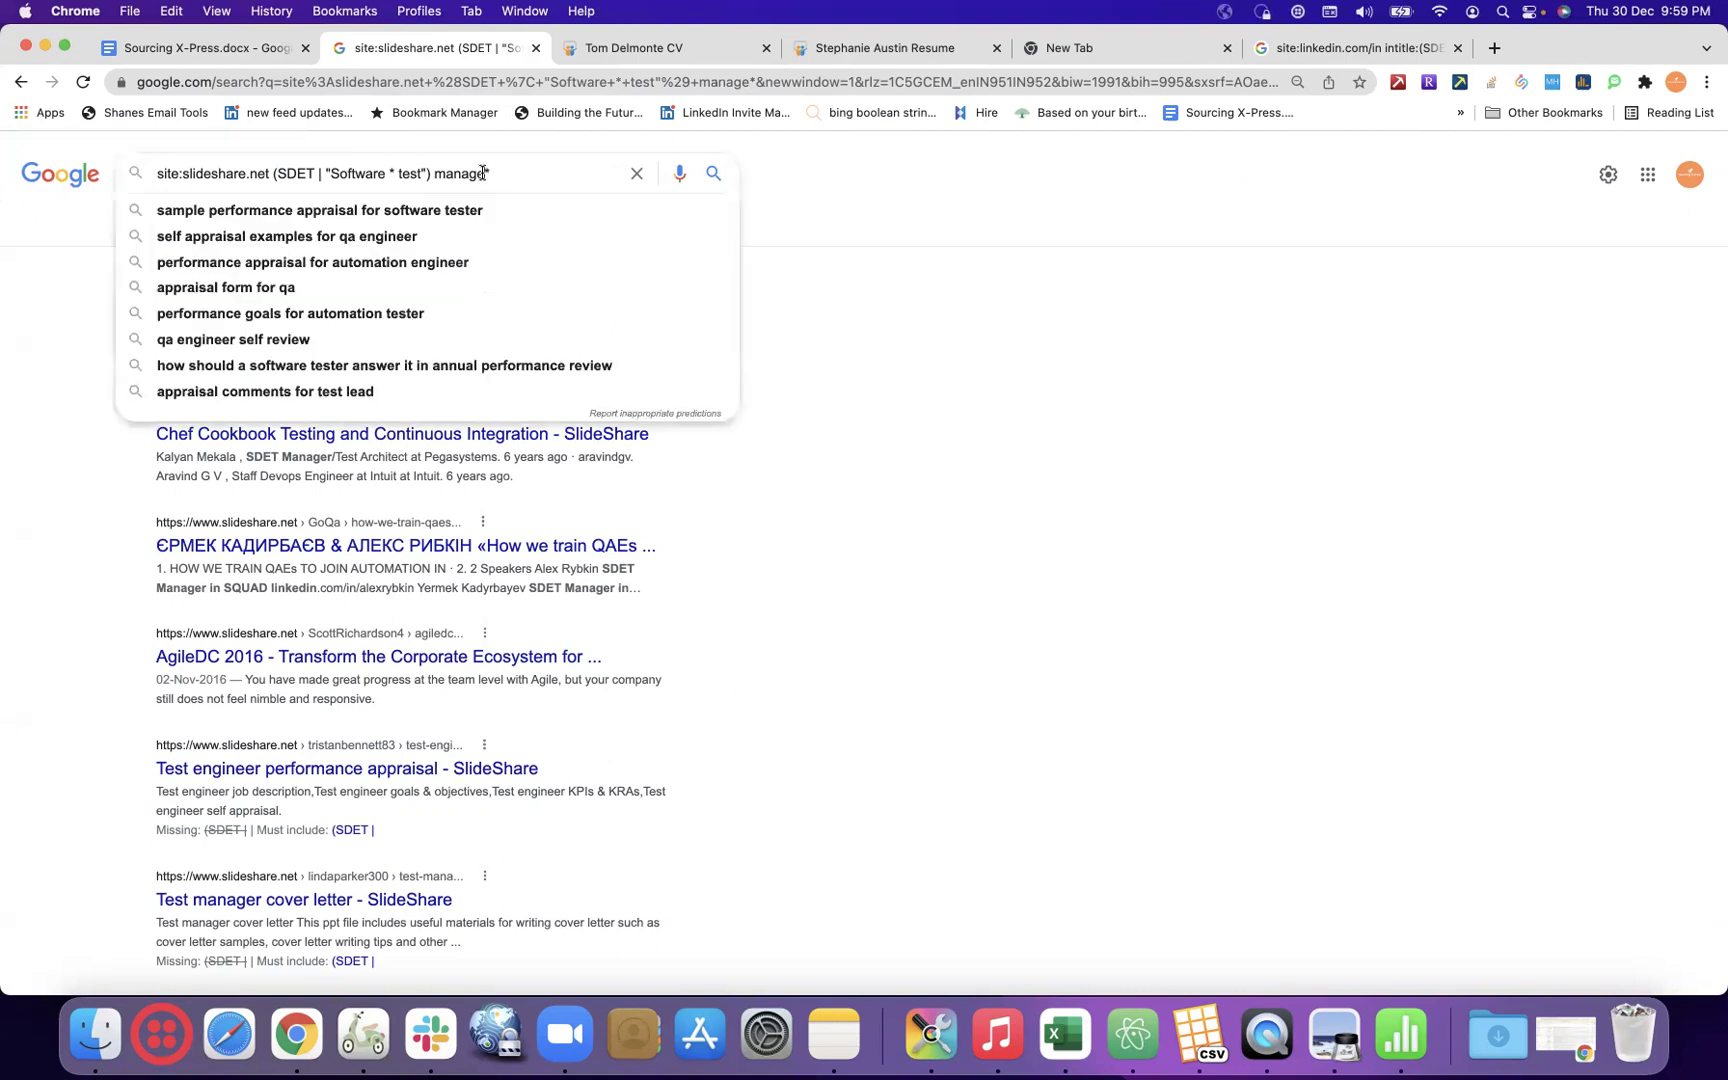
key("BackSpace")
key("BackSpace")
key("BackSpace")
key("BackSpace")
key("BackSpace")
key("BackSpace")
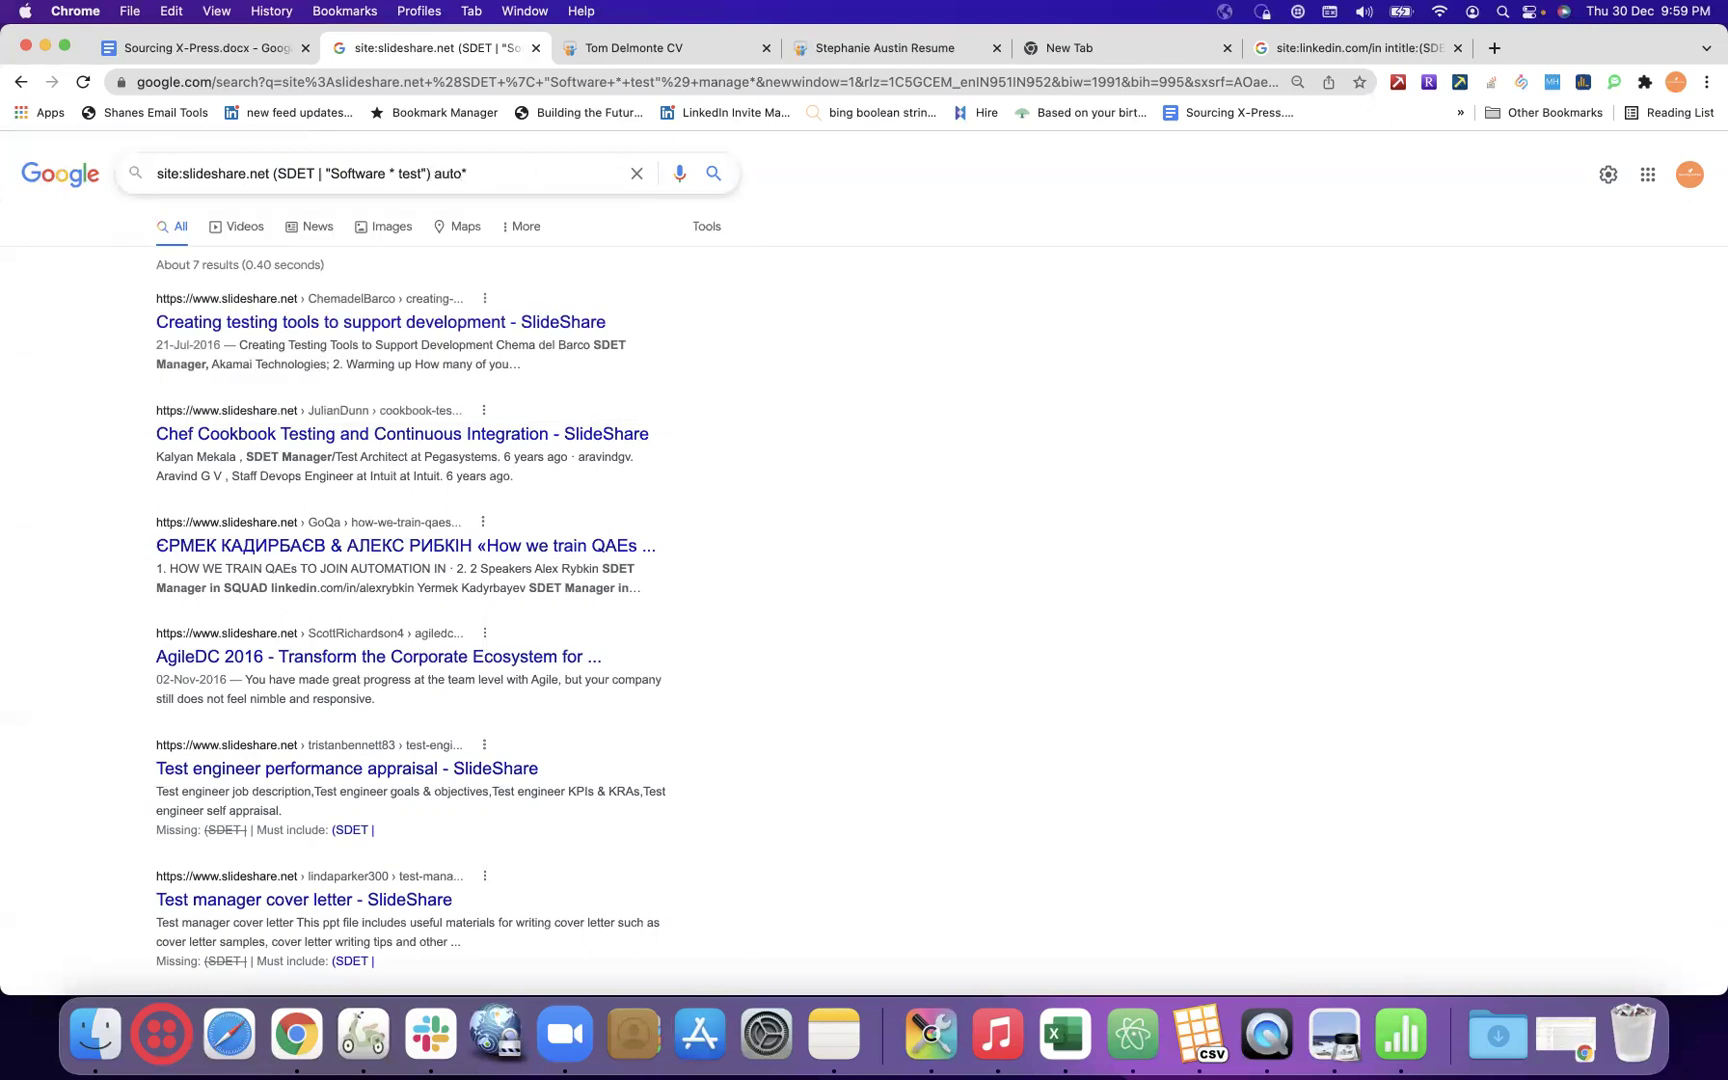
key("Return")
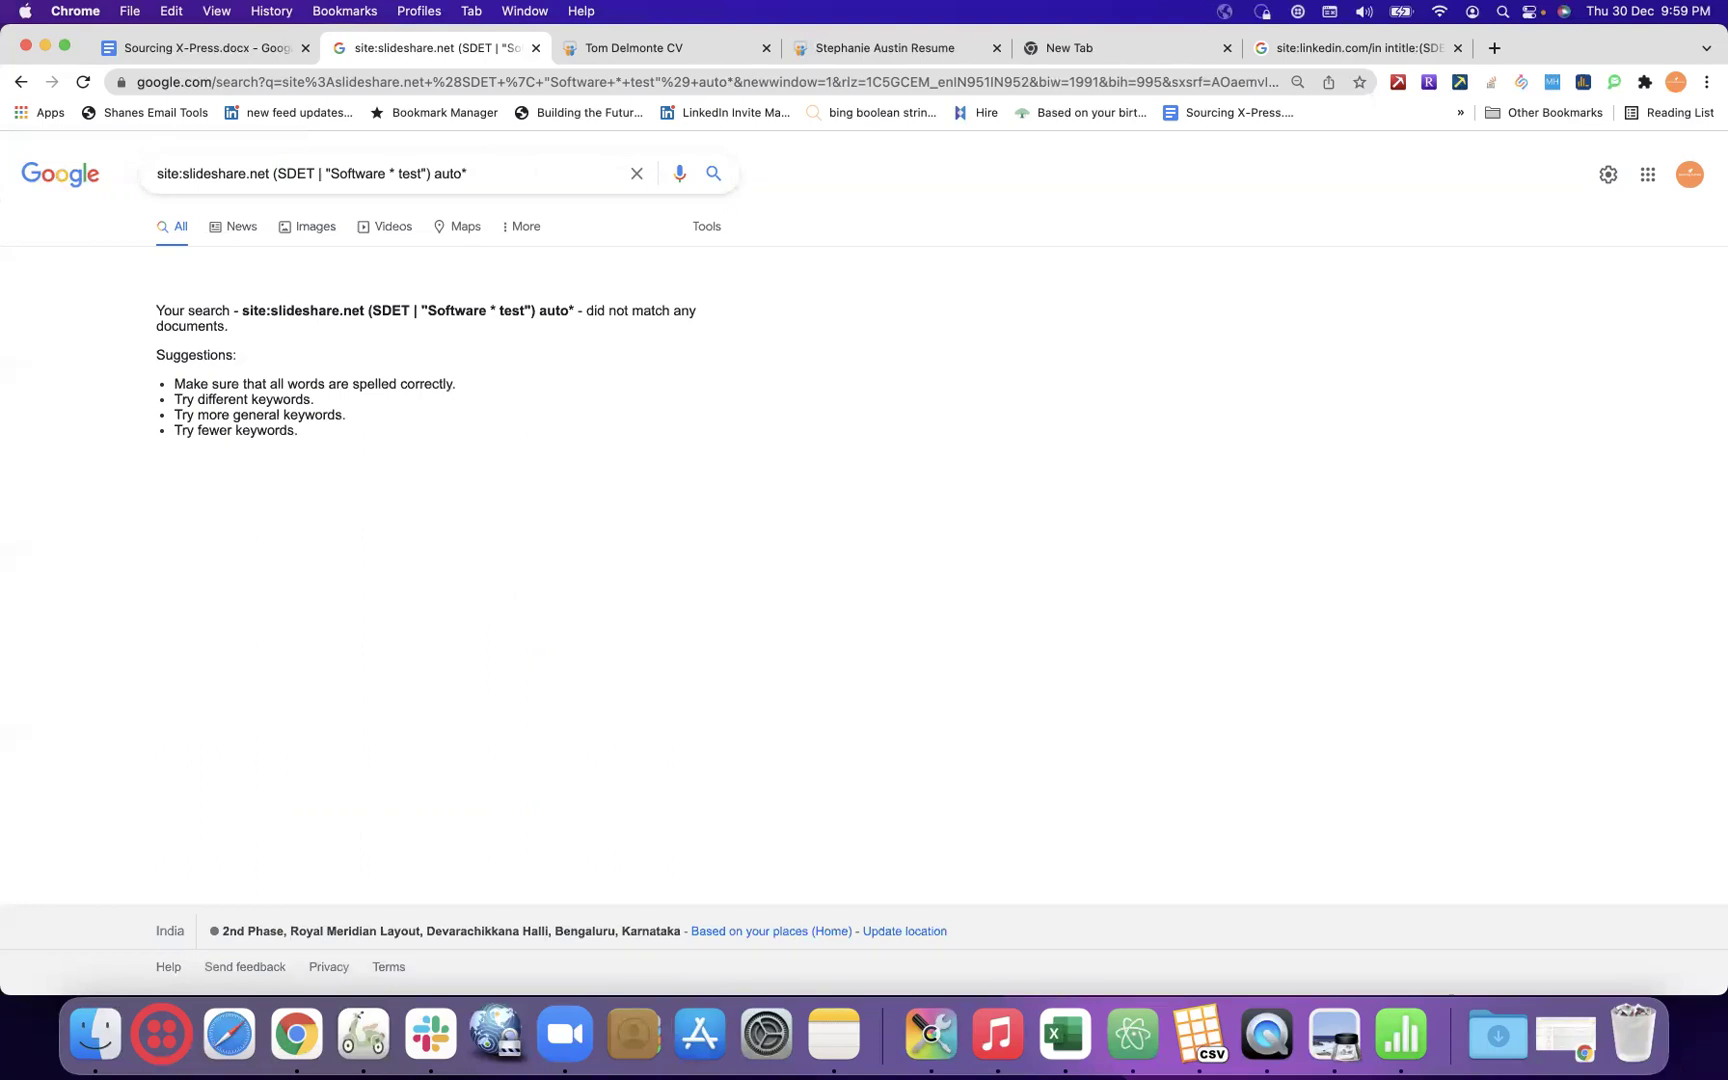
- Copy the auto* SlideShare query and paste it into the training notes on a new line after the red LinkedIn query
left_click_drag(499, 171, 226, 161)
key("super+c")
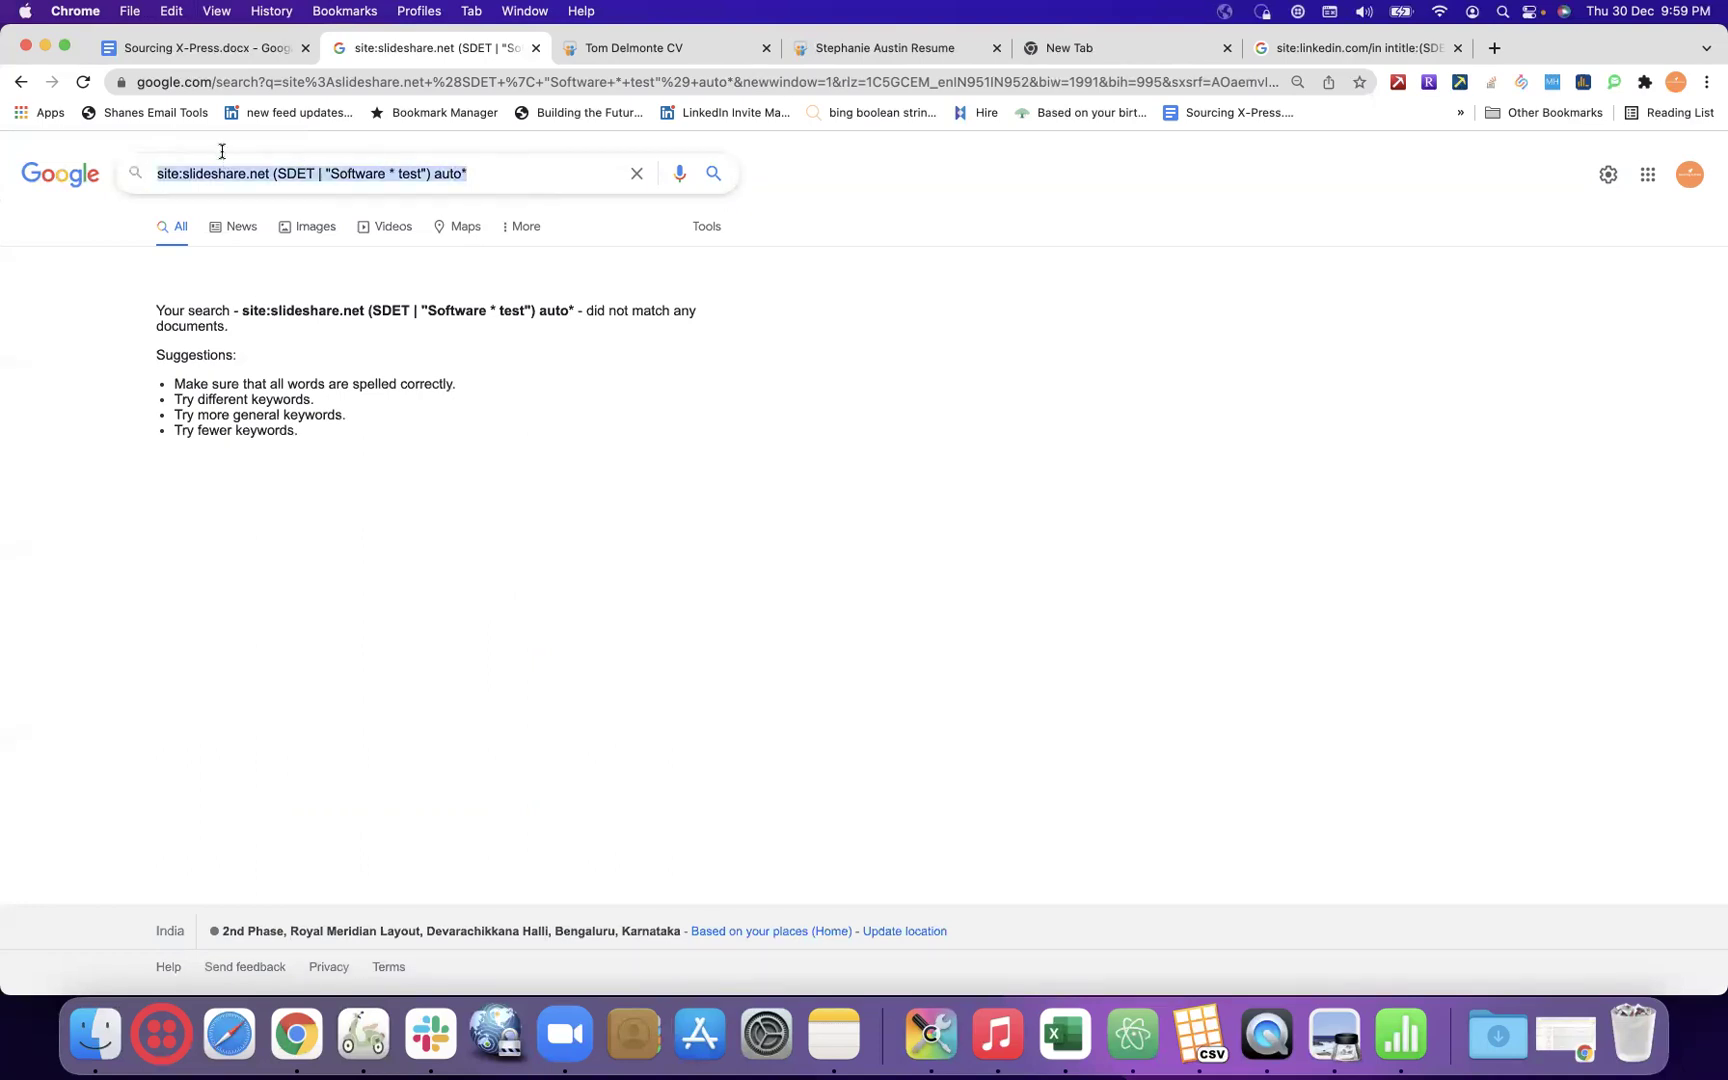
left_click(170, 45)
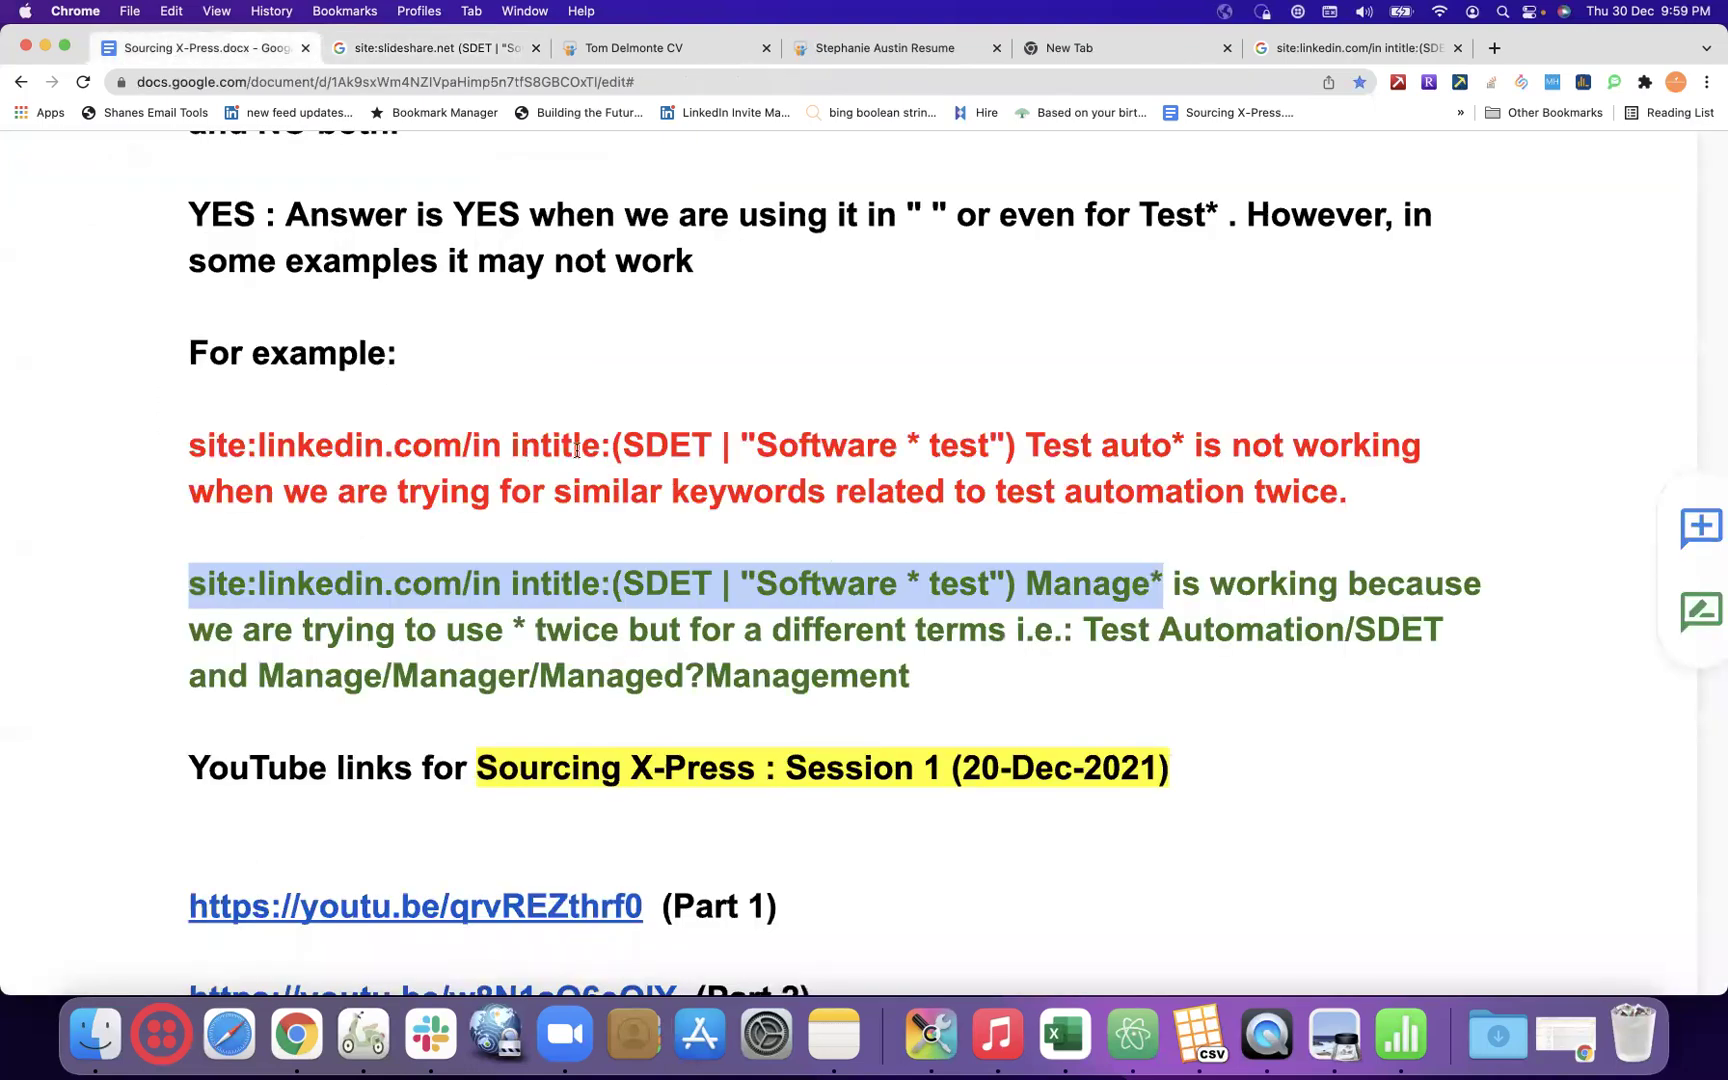
left_click(1190, 446)
key("Return")
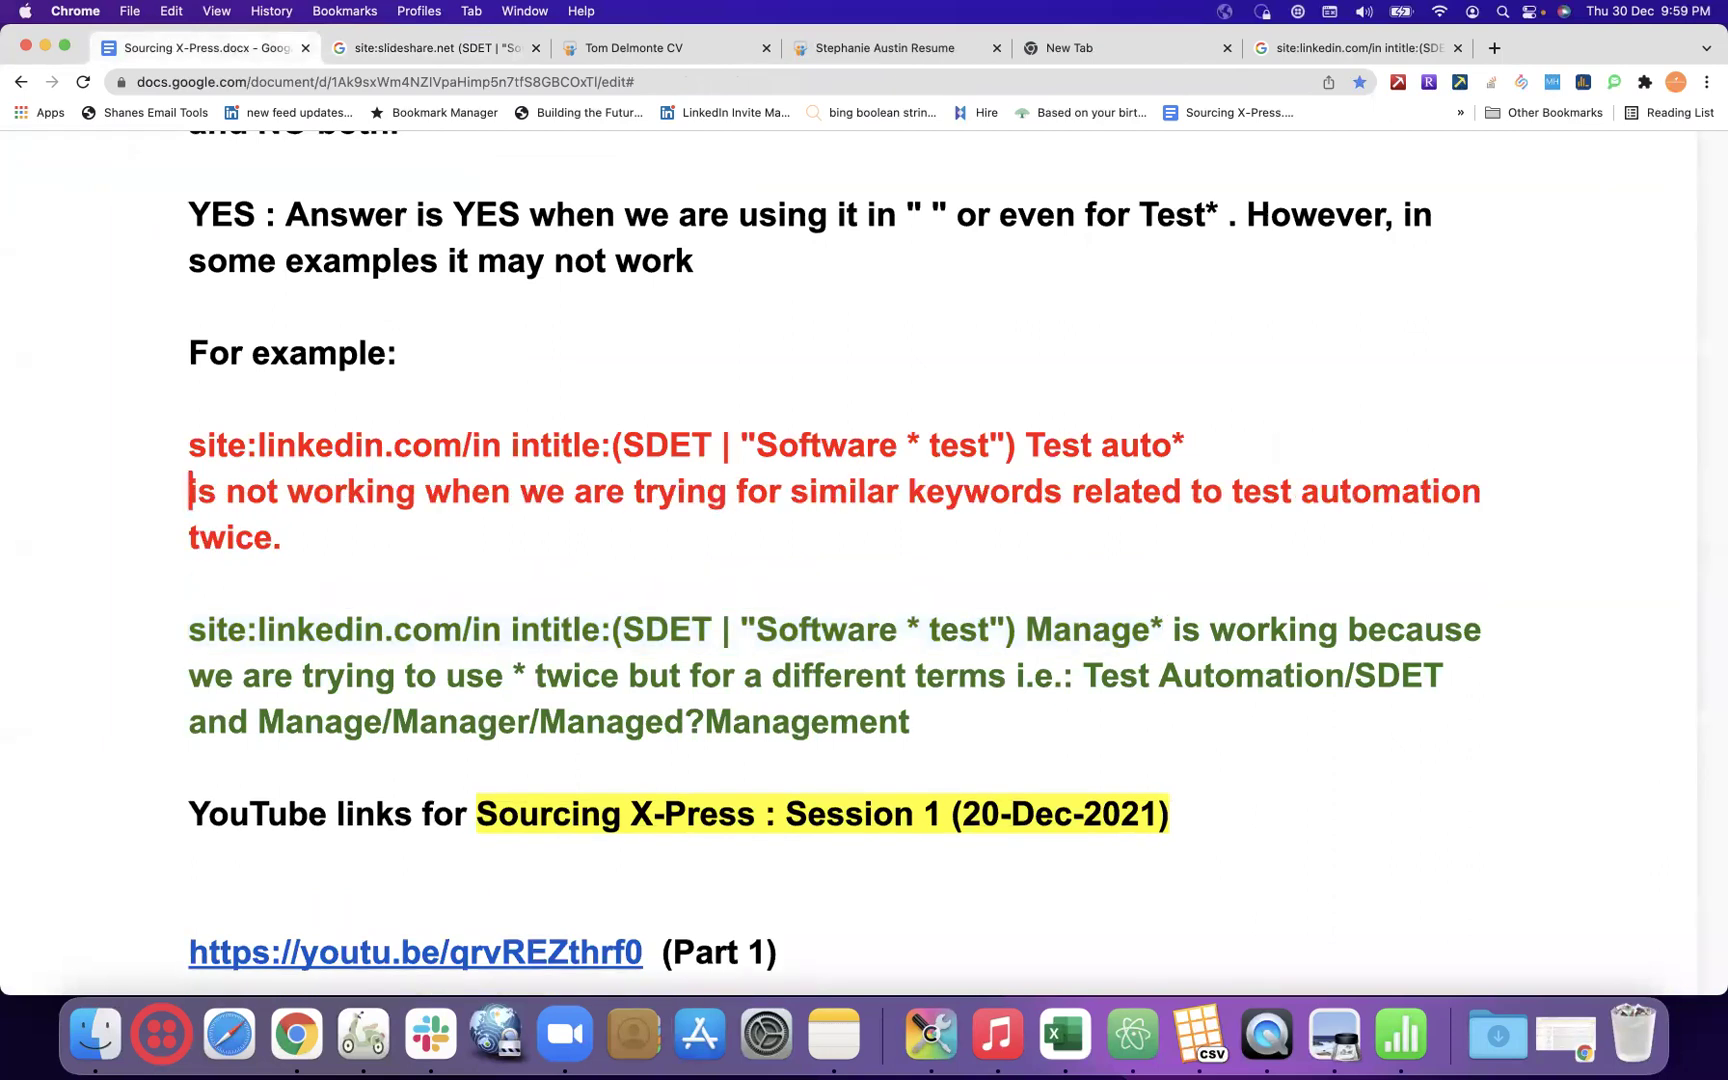
scroll(864, 560, "up", 6)
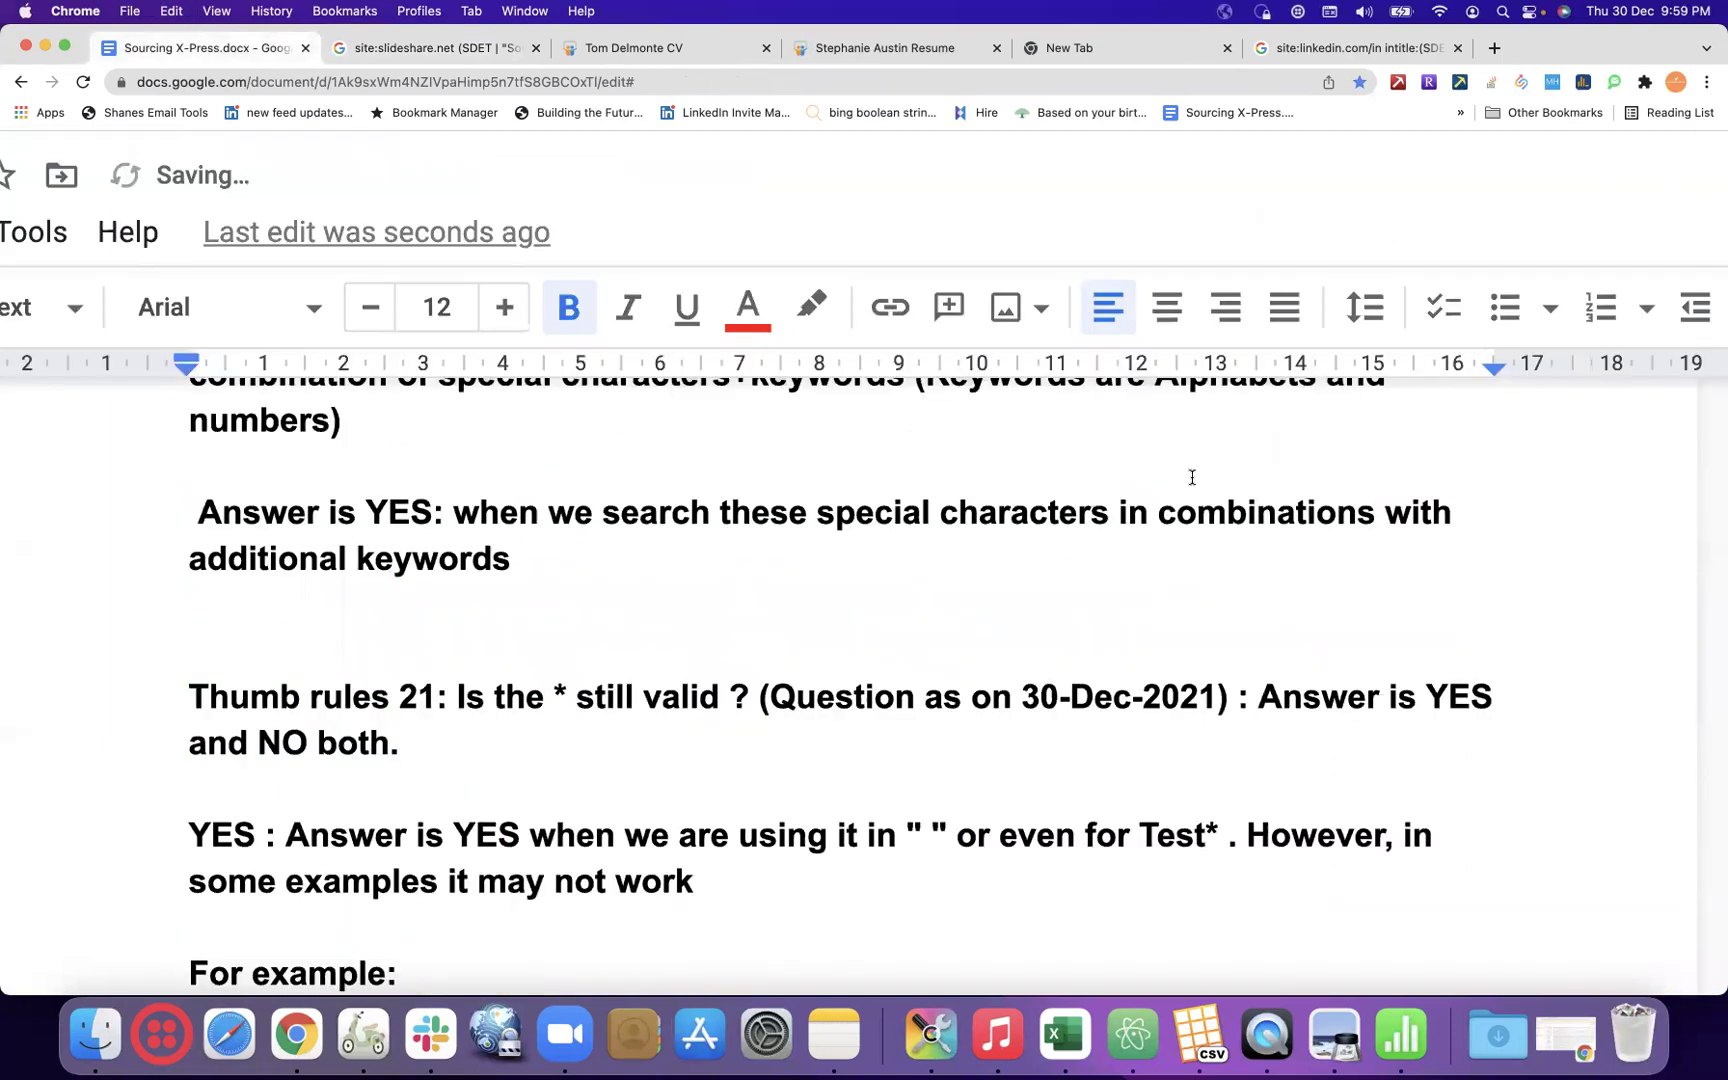
scroll(1184, 548, "down", 5)
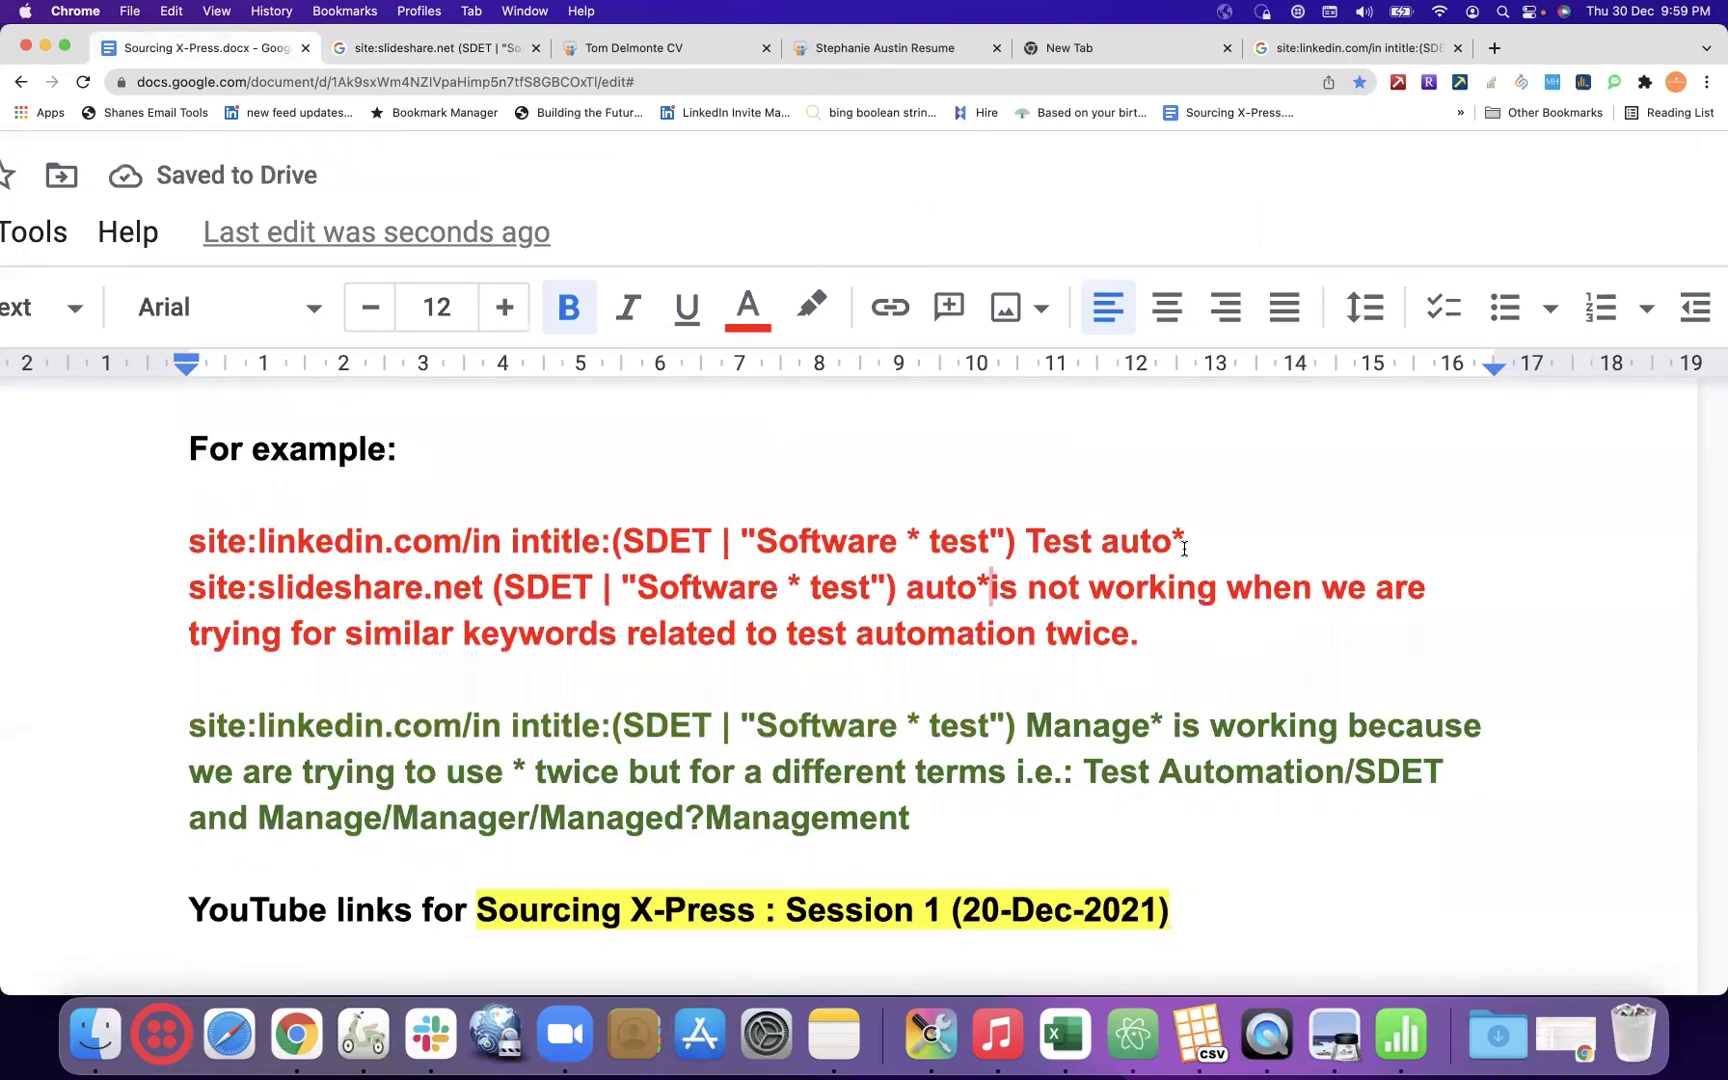
- Remove the pasted query, insert line breaks before the red explanation, and paste the query on its own line under the LinkedIn one
key("super+BackSpace")
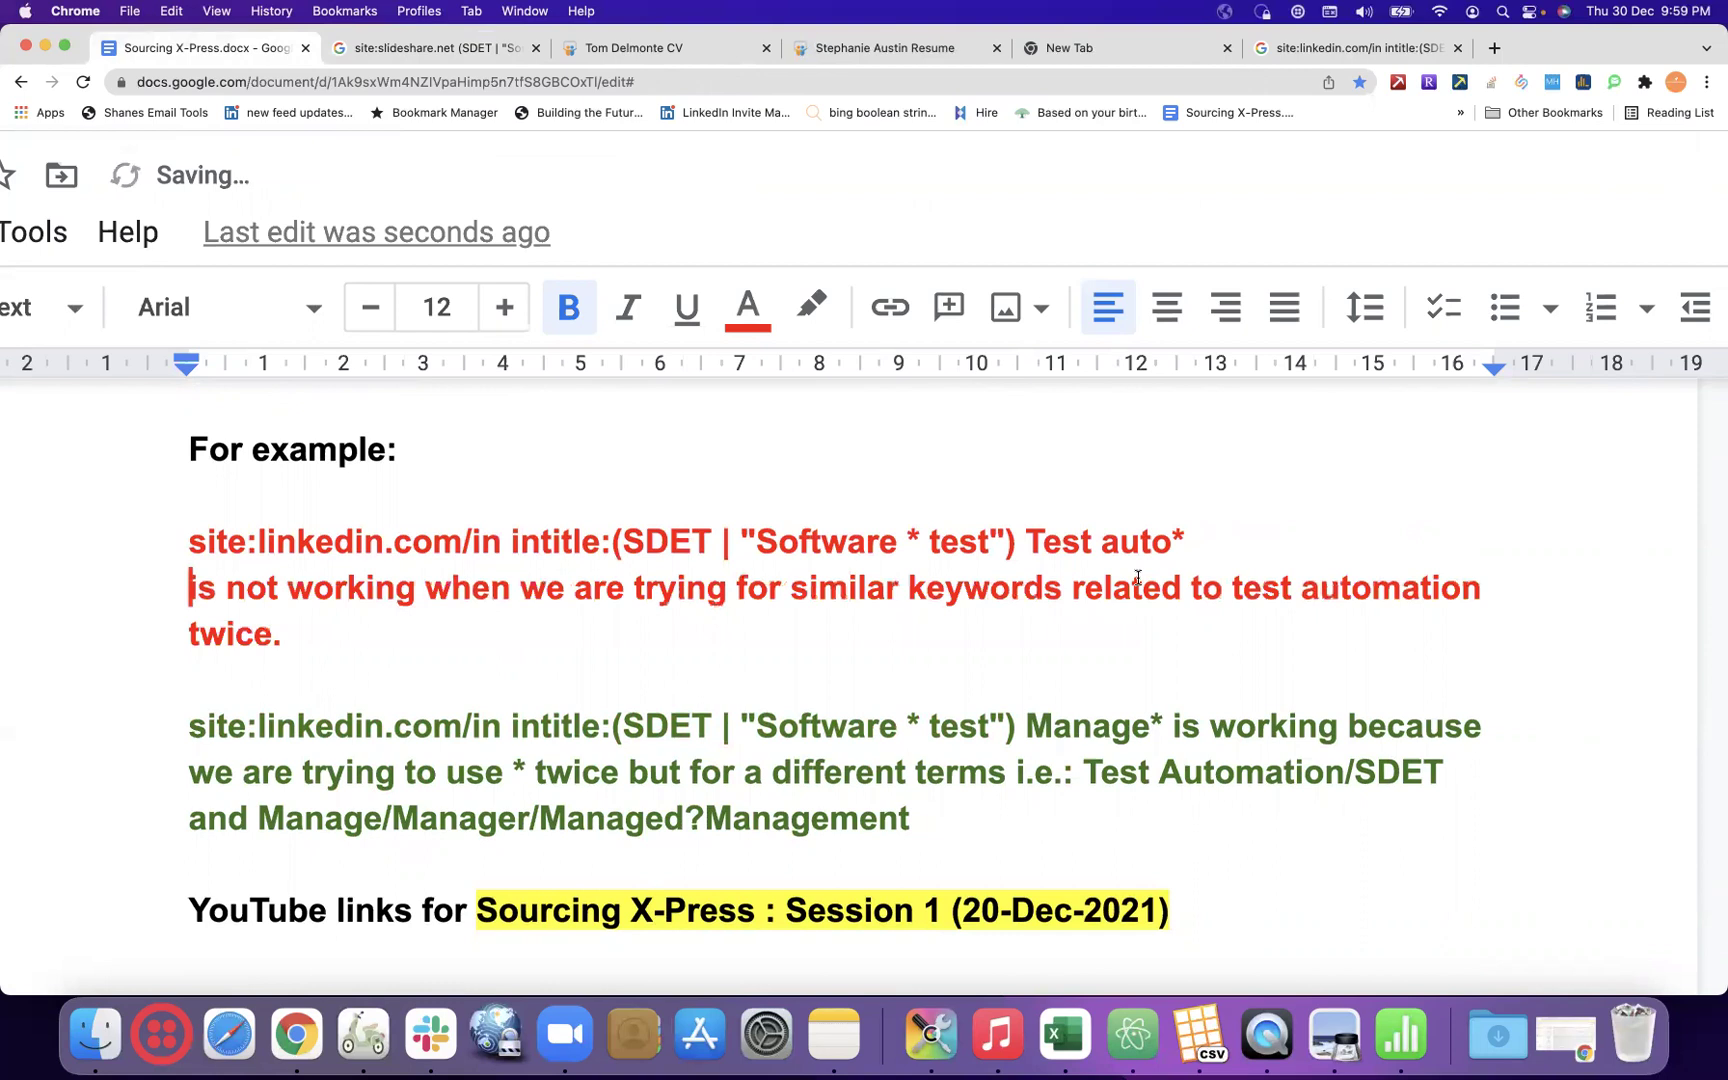
key("Return")
key("Return")
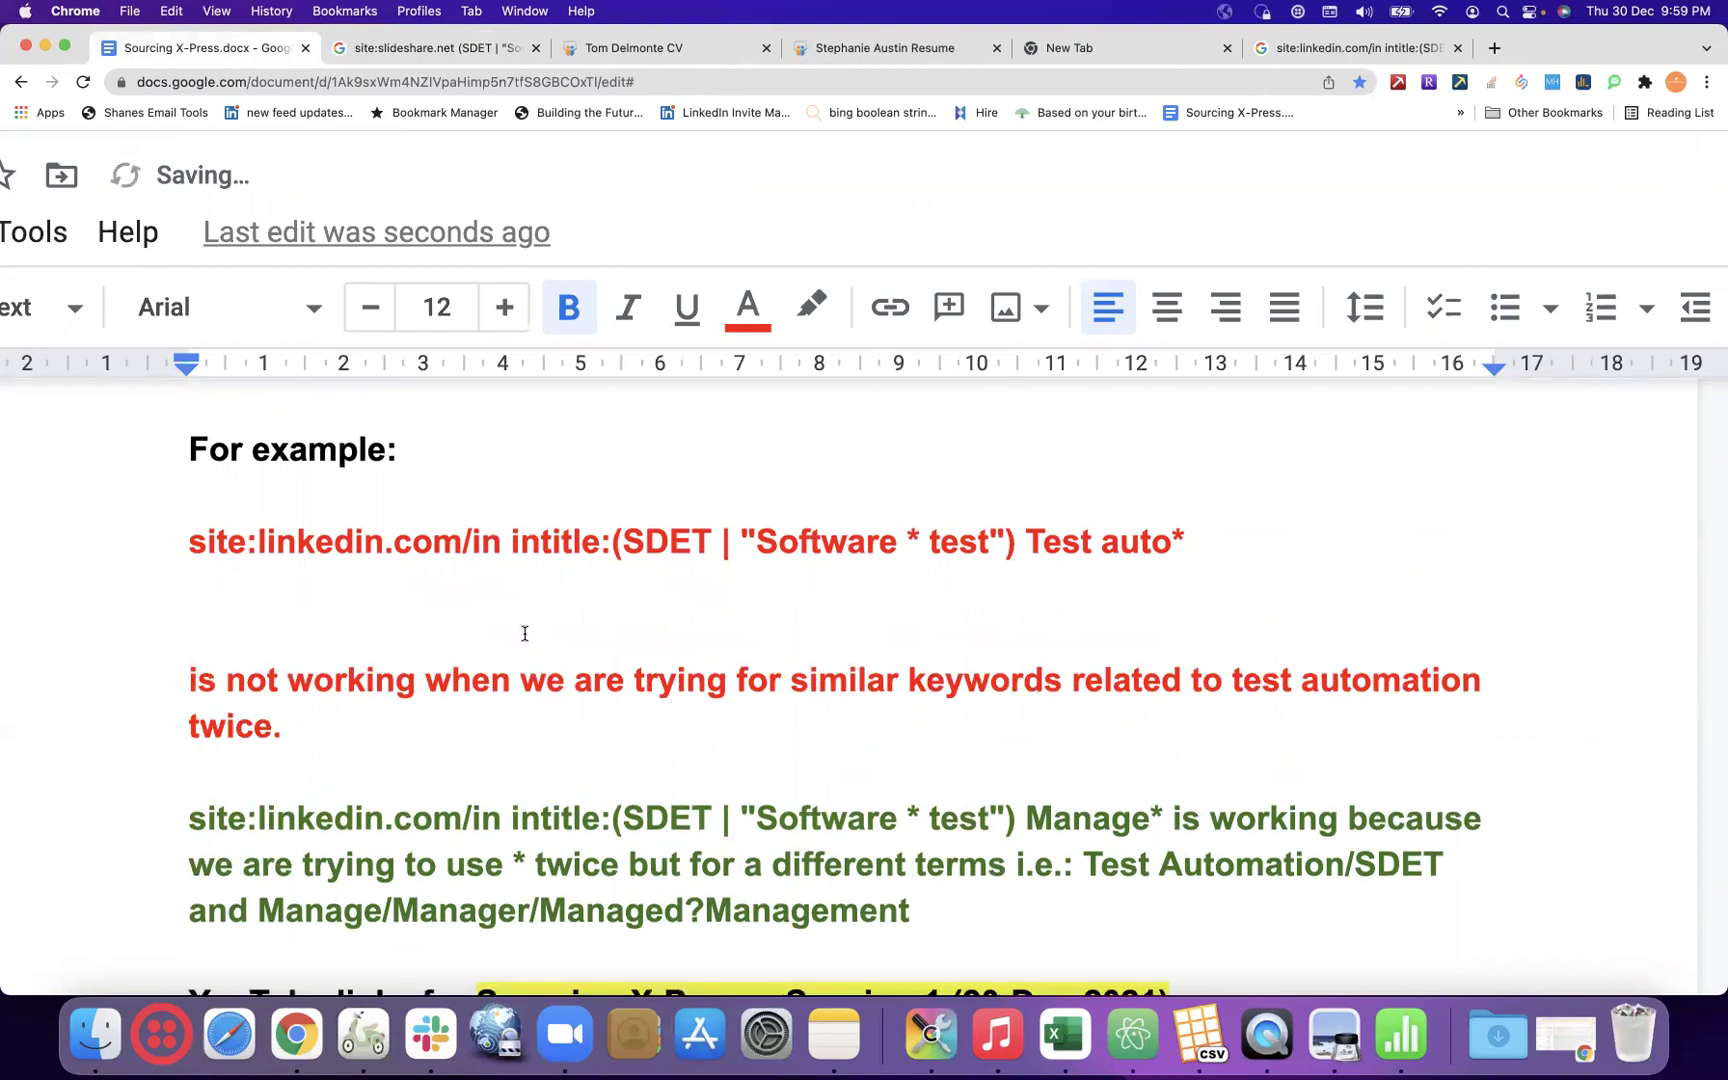
left_click(514, 607)
key("super+v")
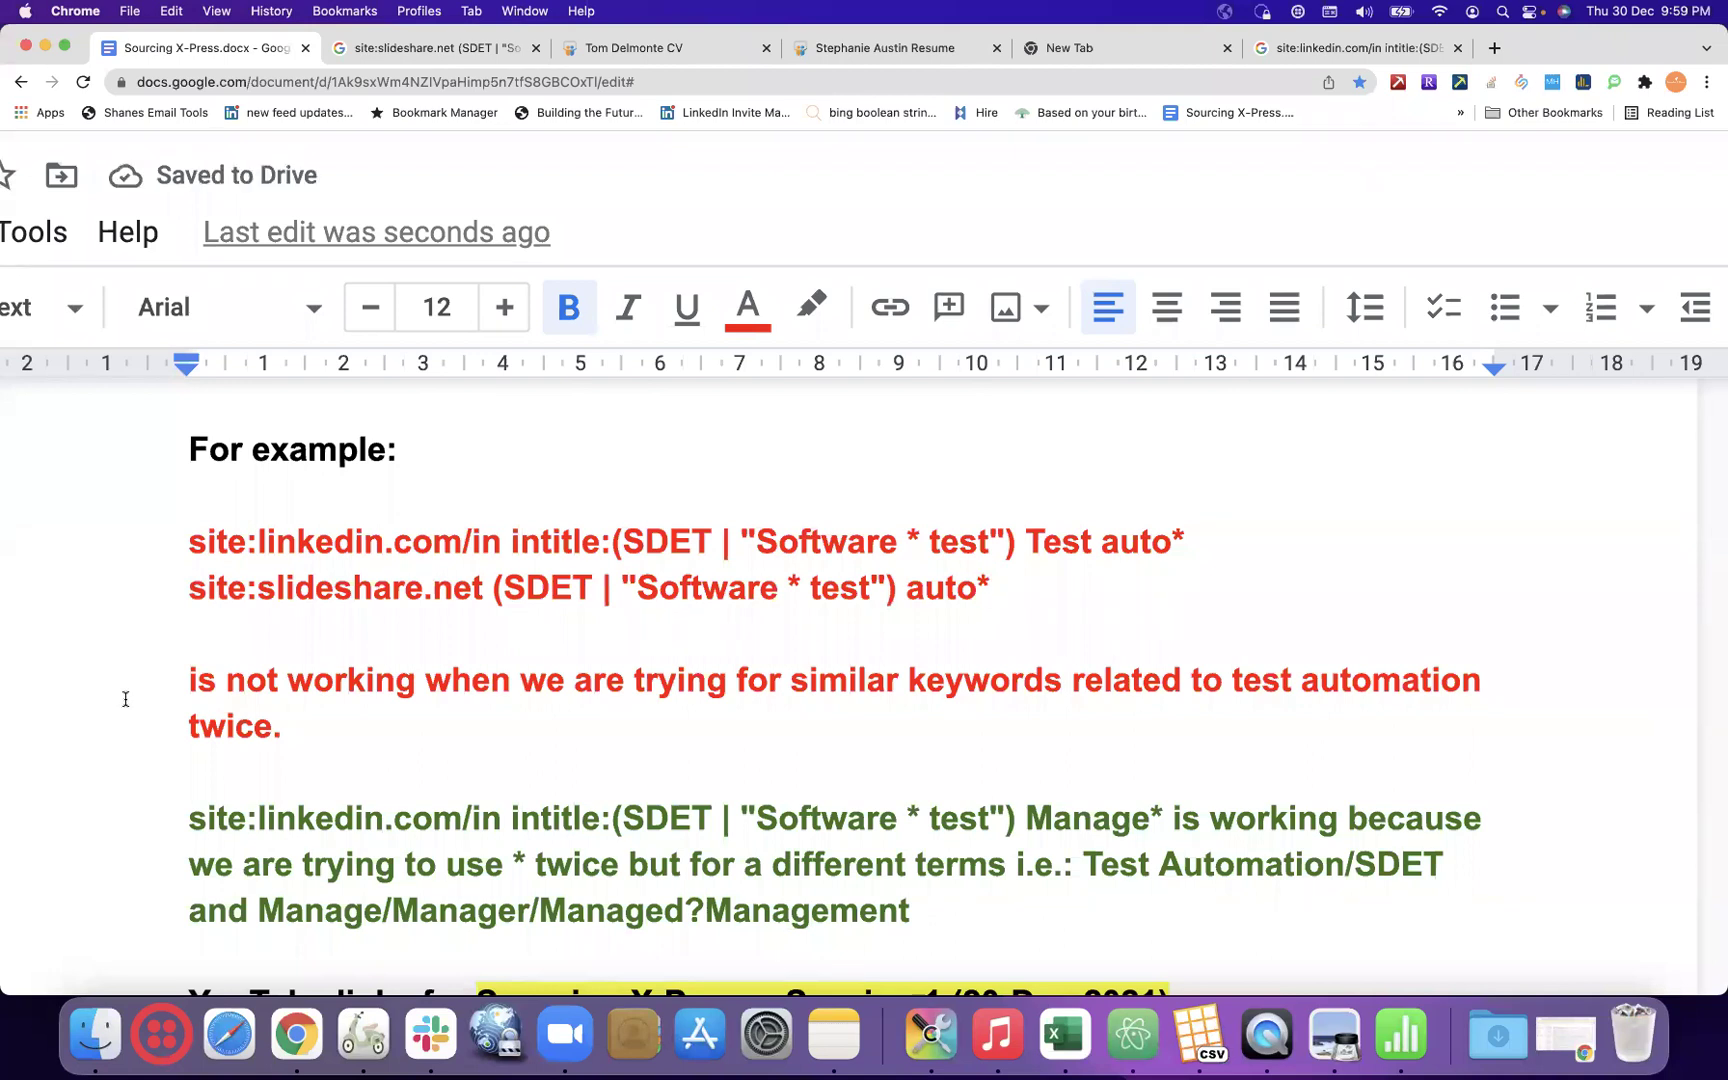
- Begin the red explanation below the two queries with "Above two example seems to be not"
left_click(190, 682)
type("Above")
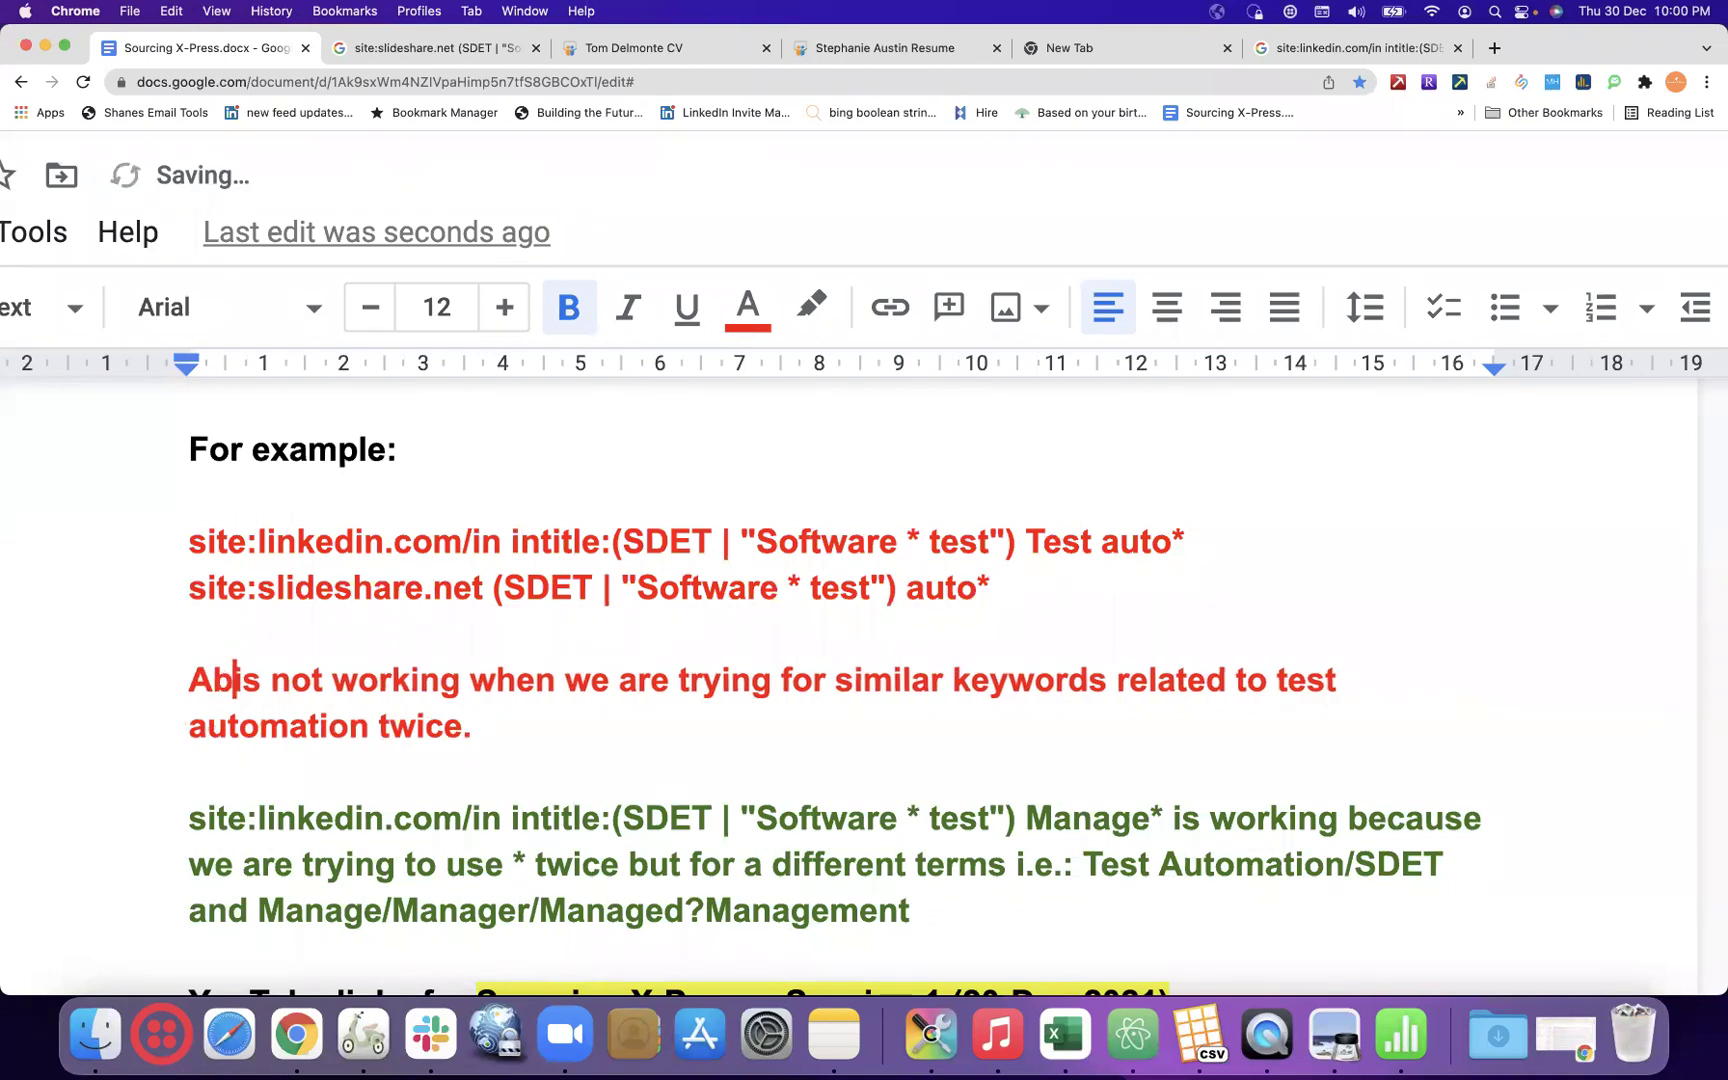
key("Right")
key("Right")
key("Right")
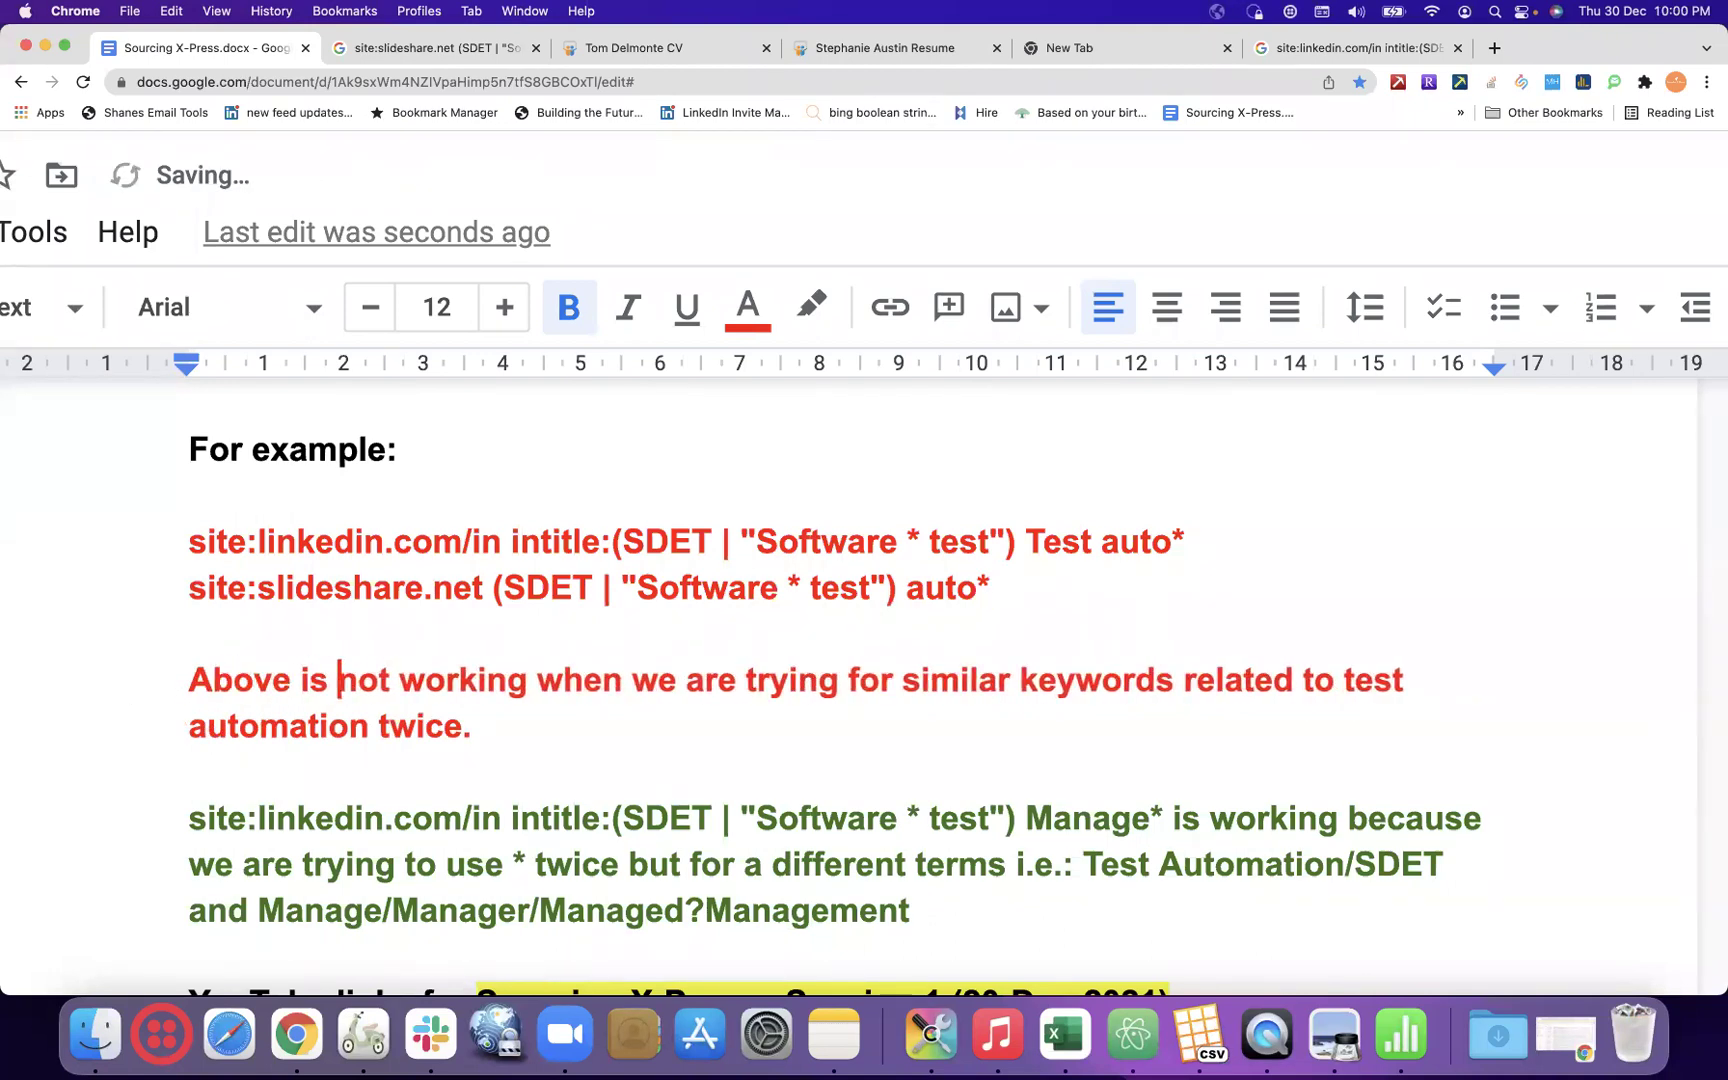
key("Left")
key("Left")
key("Left")
key("Left")
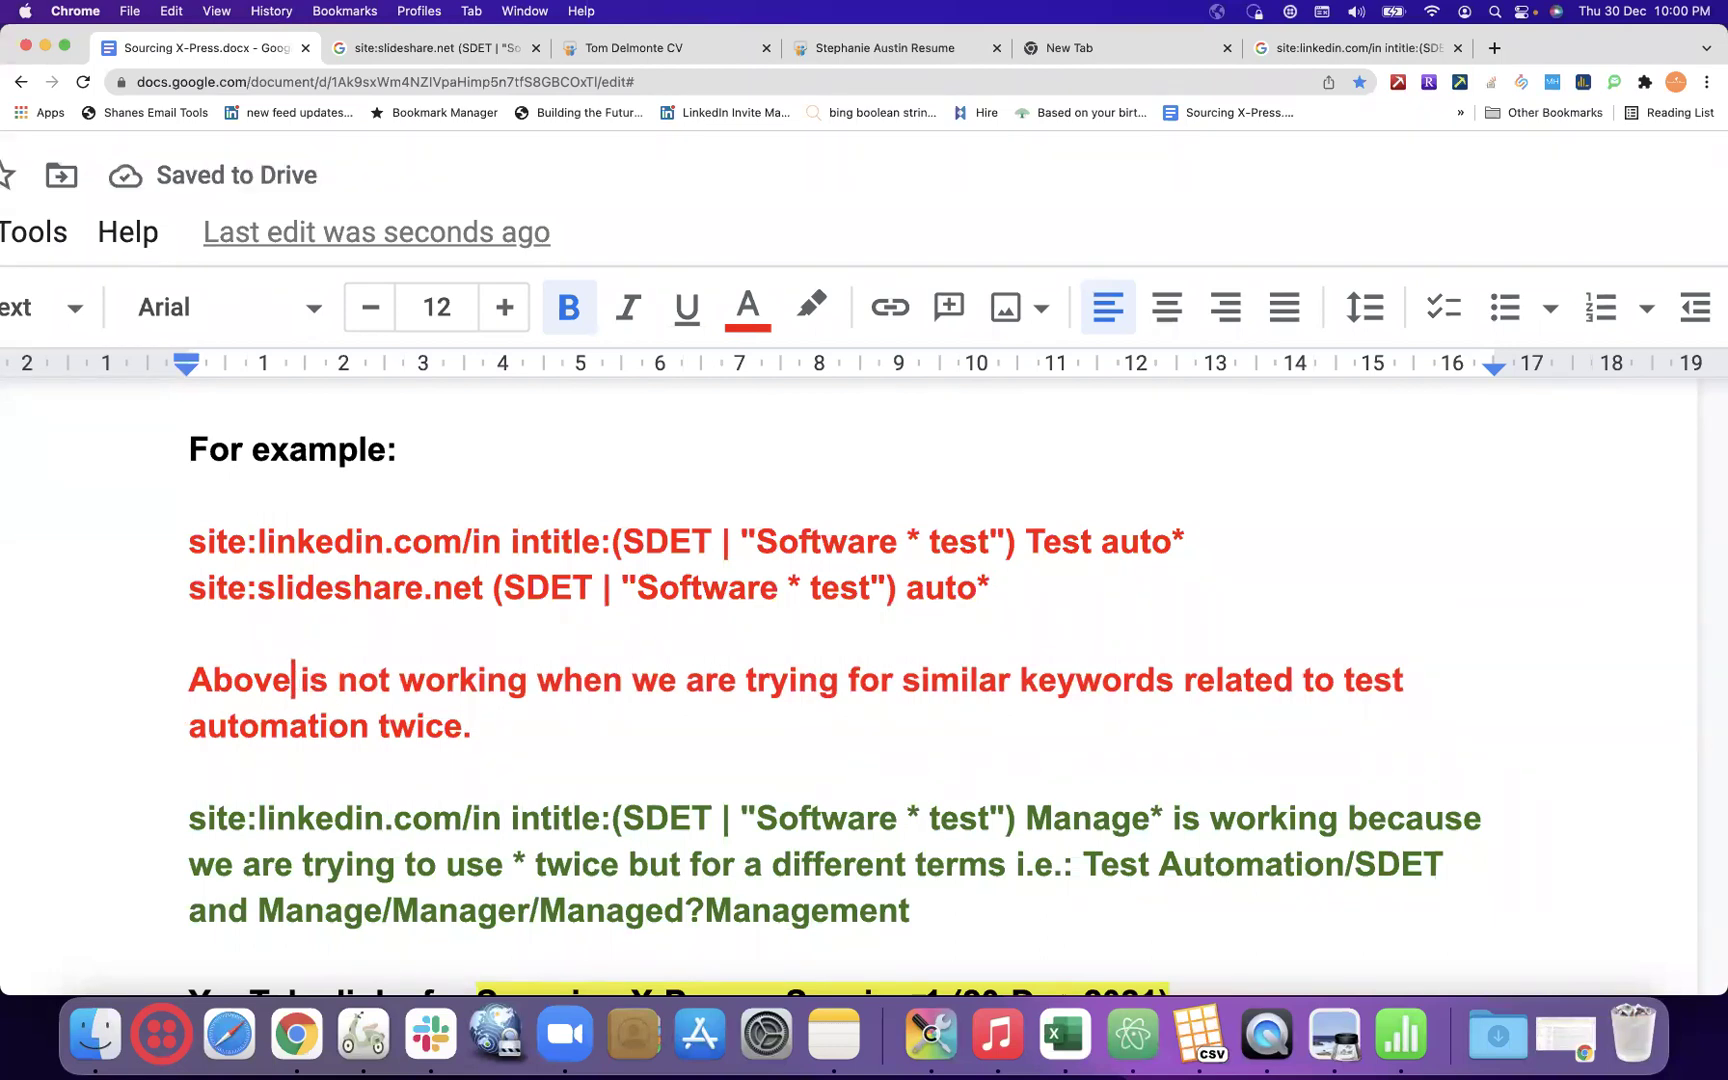
type("two example seems to be not")
- Delete the redundant "is not" and the extra space before "working" in the red explanation
key("Right")
key("Right")
key("Right")
key("Right")
key("Right")
key("Right")
key("Right")
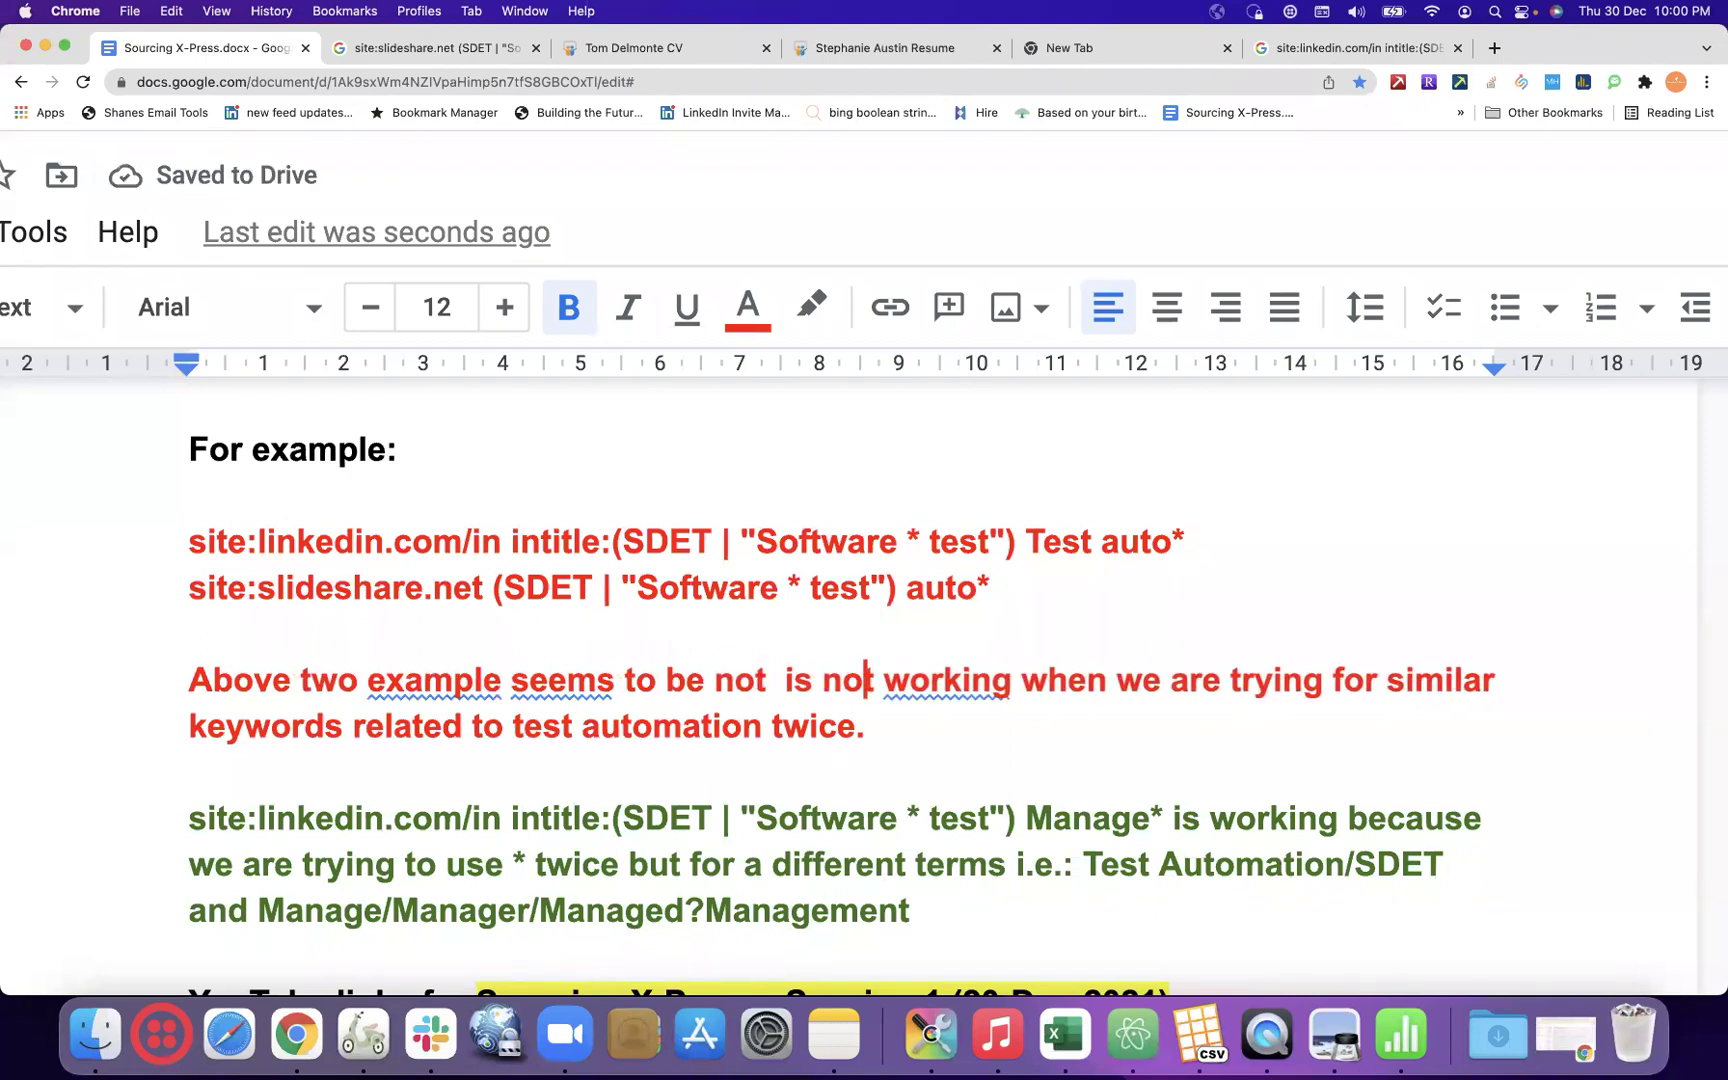
key("BackSpace")
key("BackSpace")
key("BackSpace")
key("BackSpace")
key("BackSpace")
key("BackSpace")
key("BackSpace")
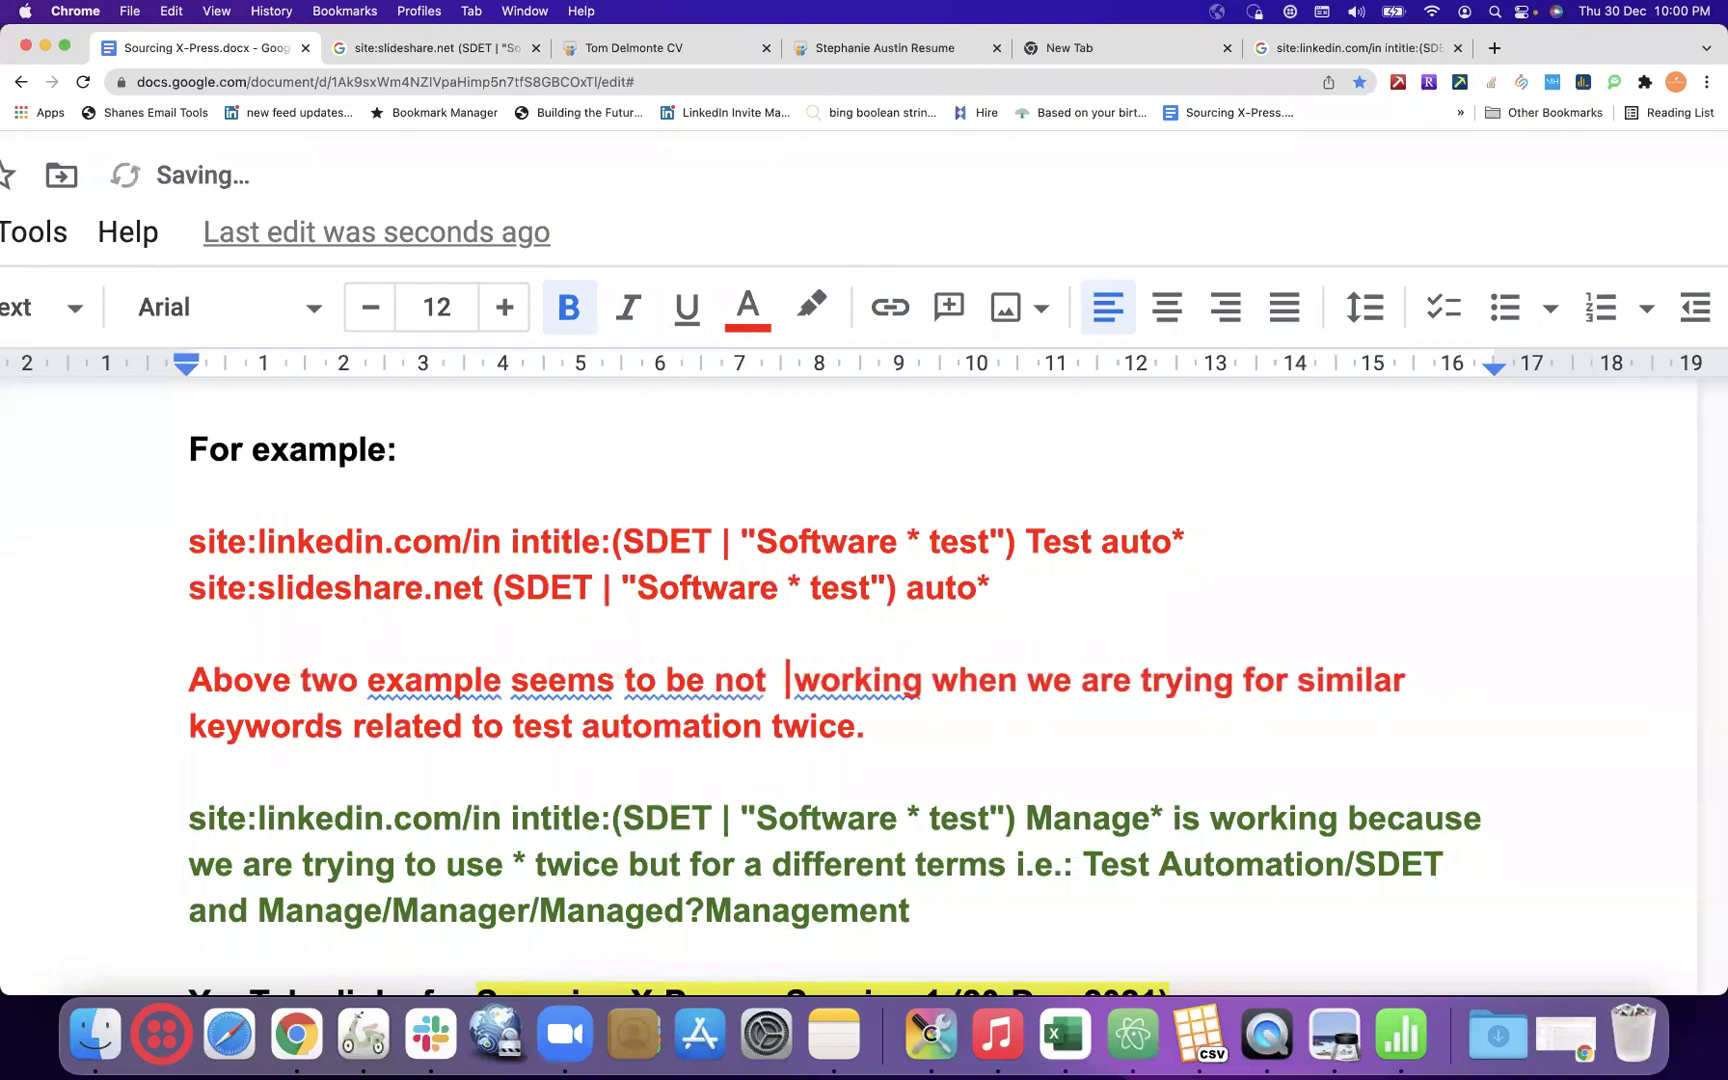
key("BackSpace")
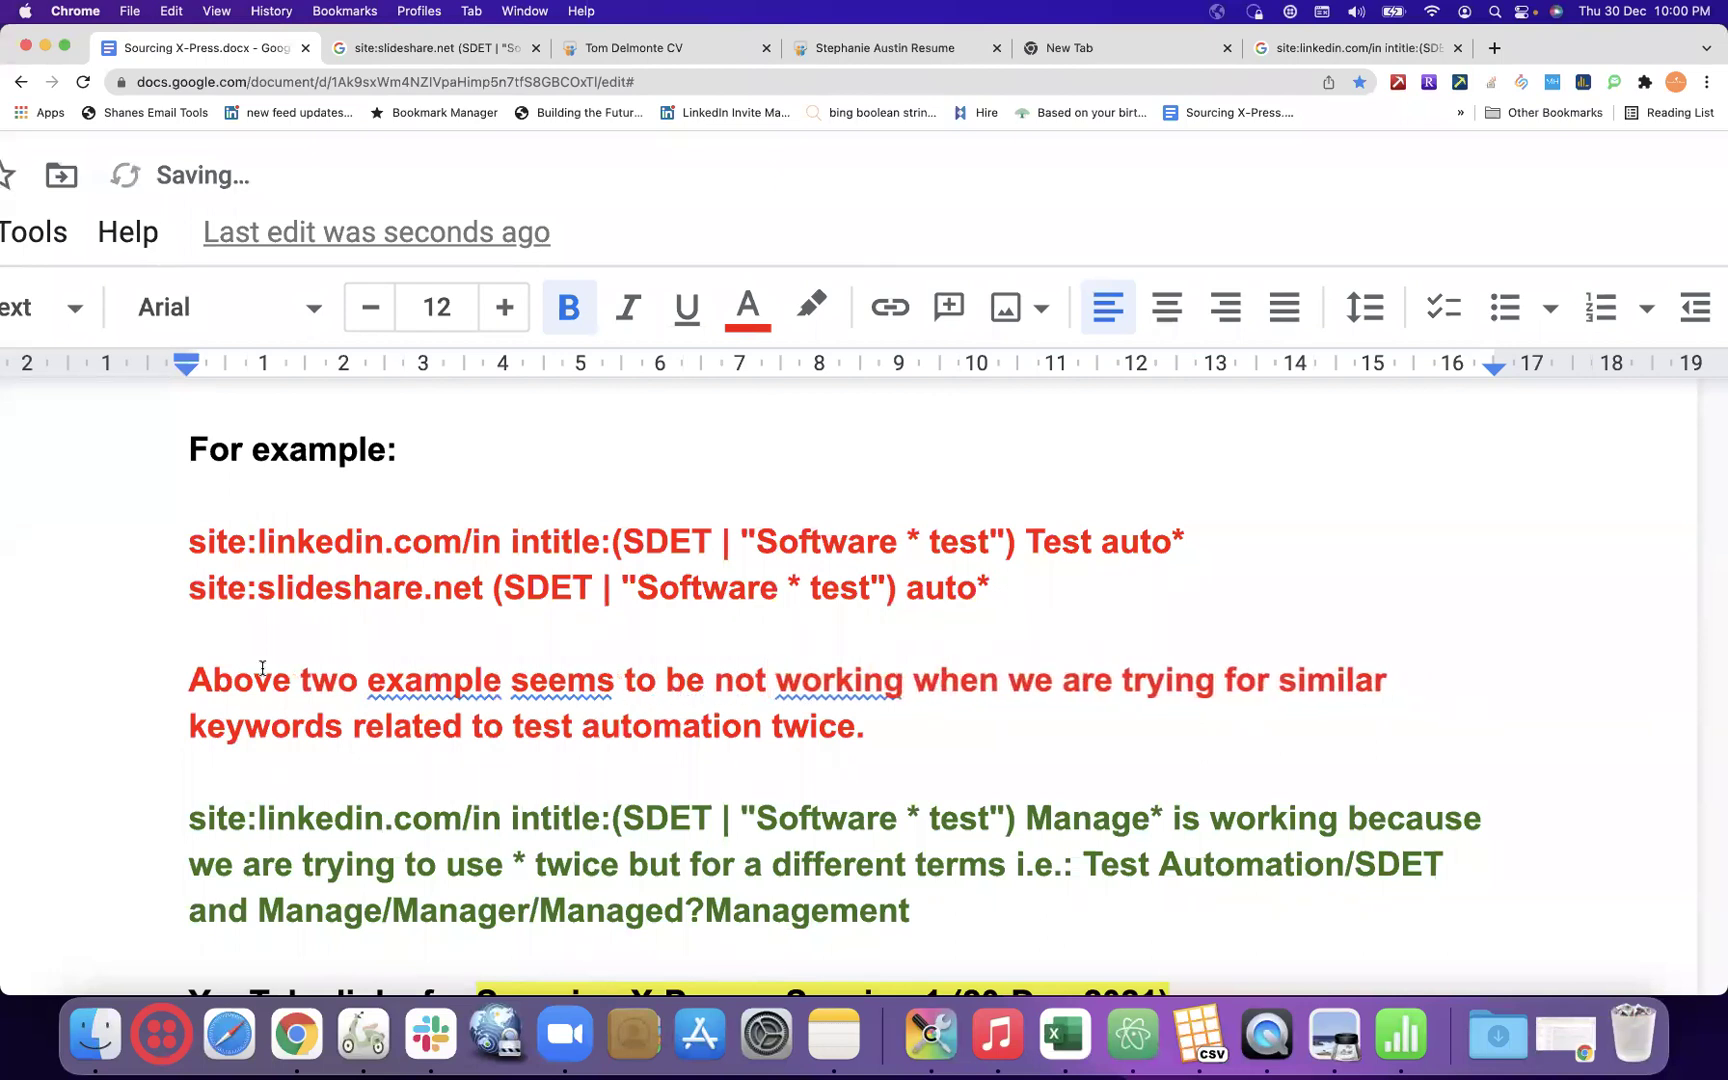
- Correct the grammar in the red explanation so it reads "Above two examples seem"
left_click(501, 682)
left_click(498, 620)
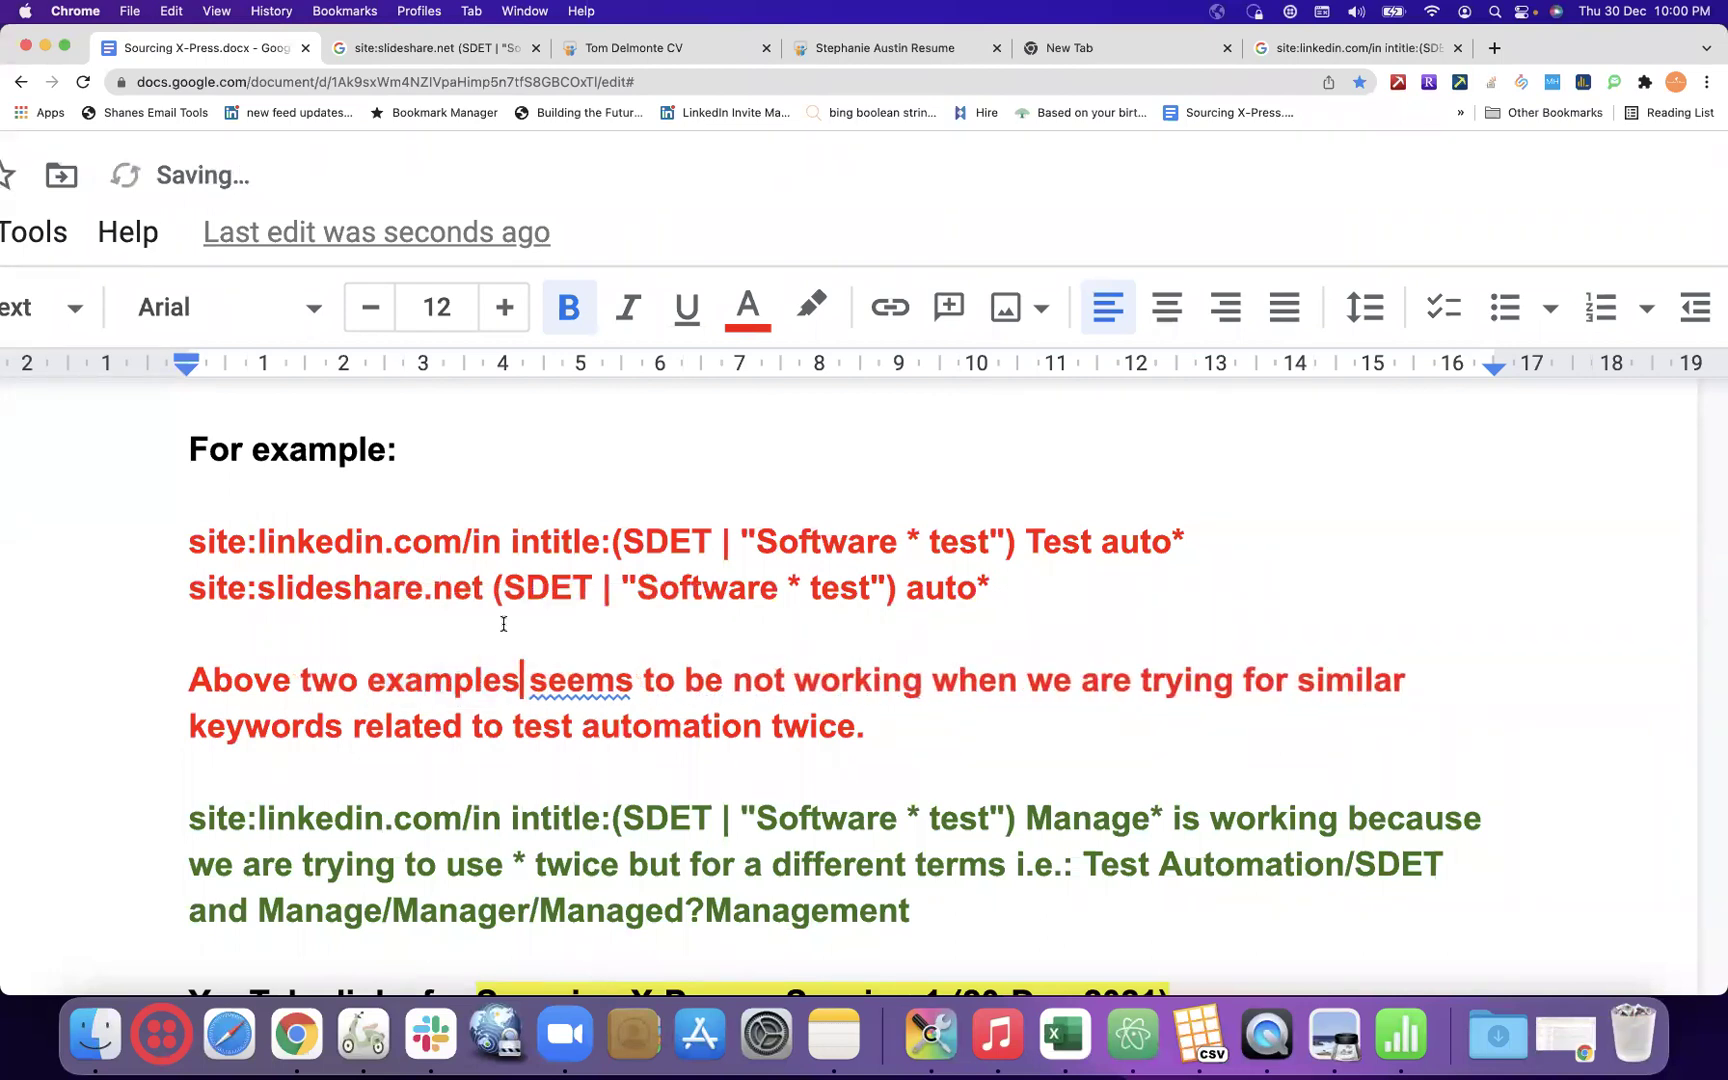
left_click(584, 682)
left_click(587, 630)
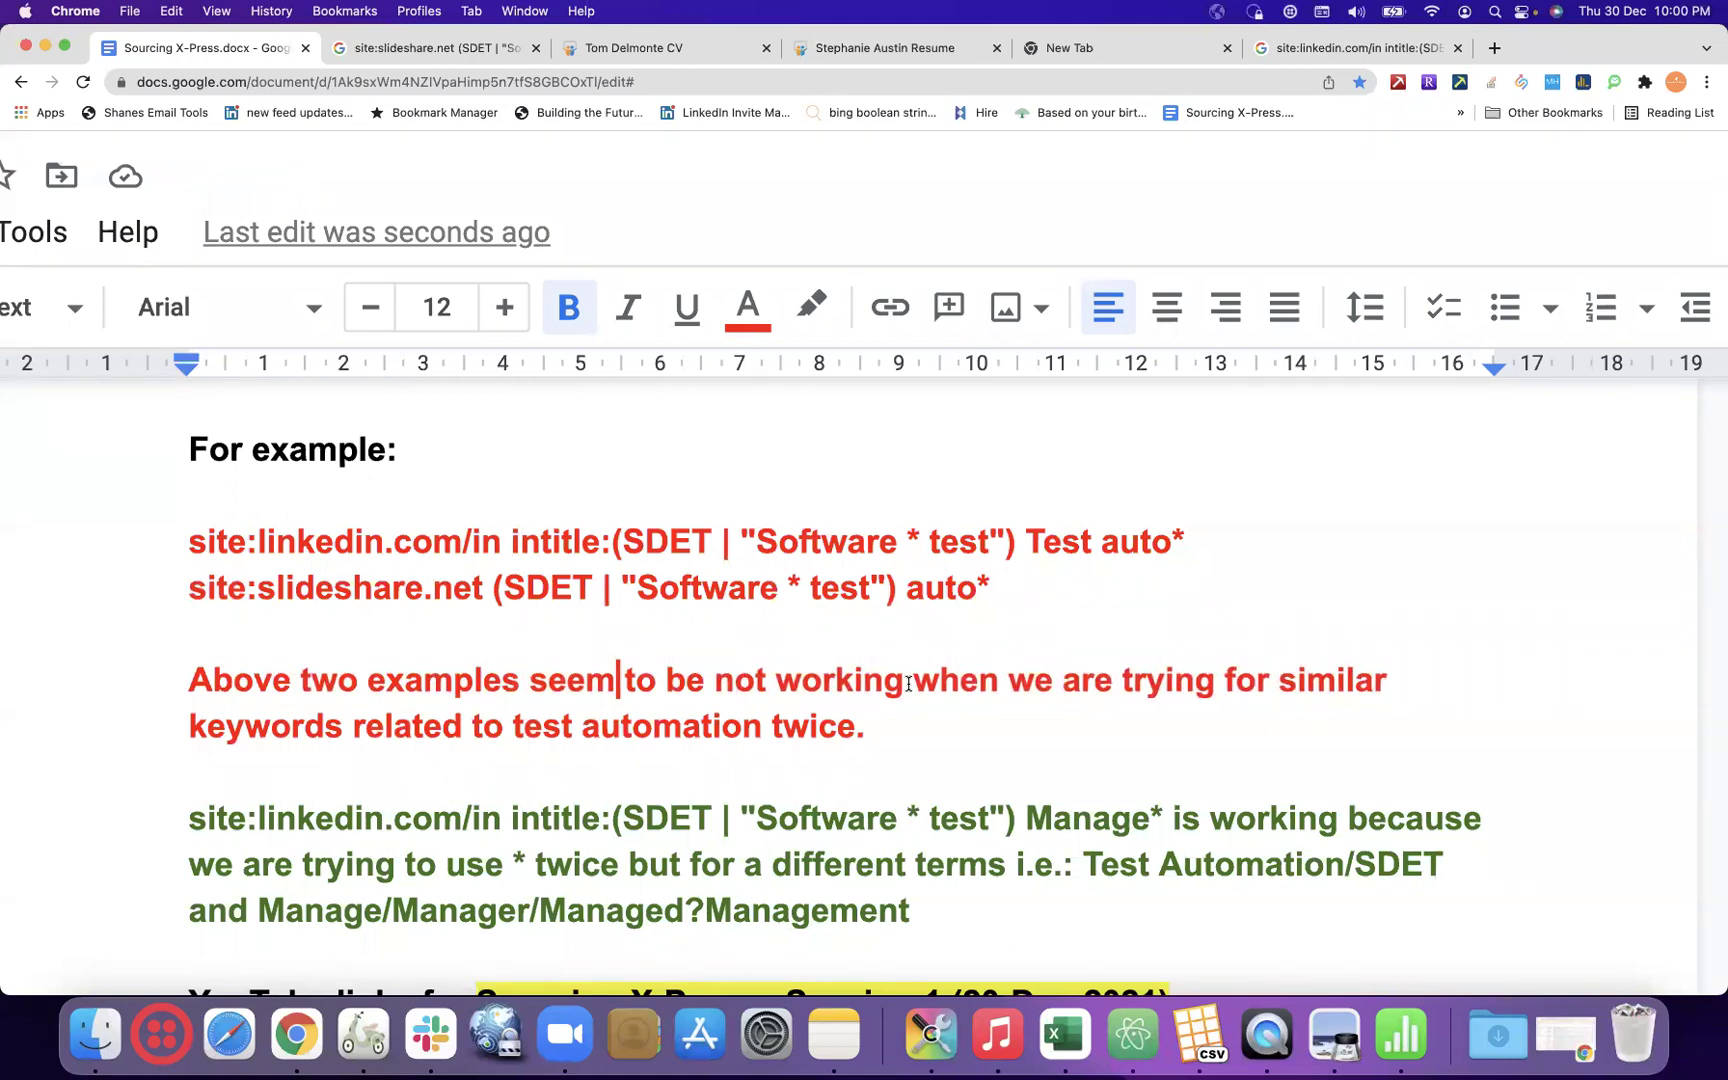
- Extend the end of the red explanation with "with * as there must be", removing the full stop after "twice"
left_click(904, 755)
type("with ")
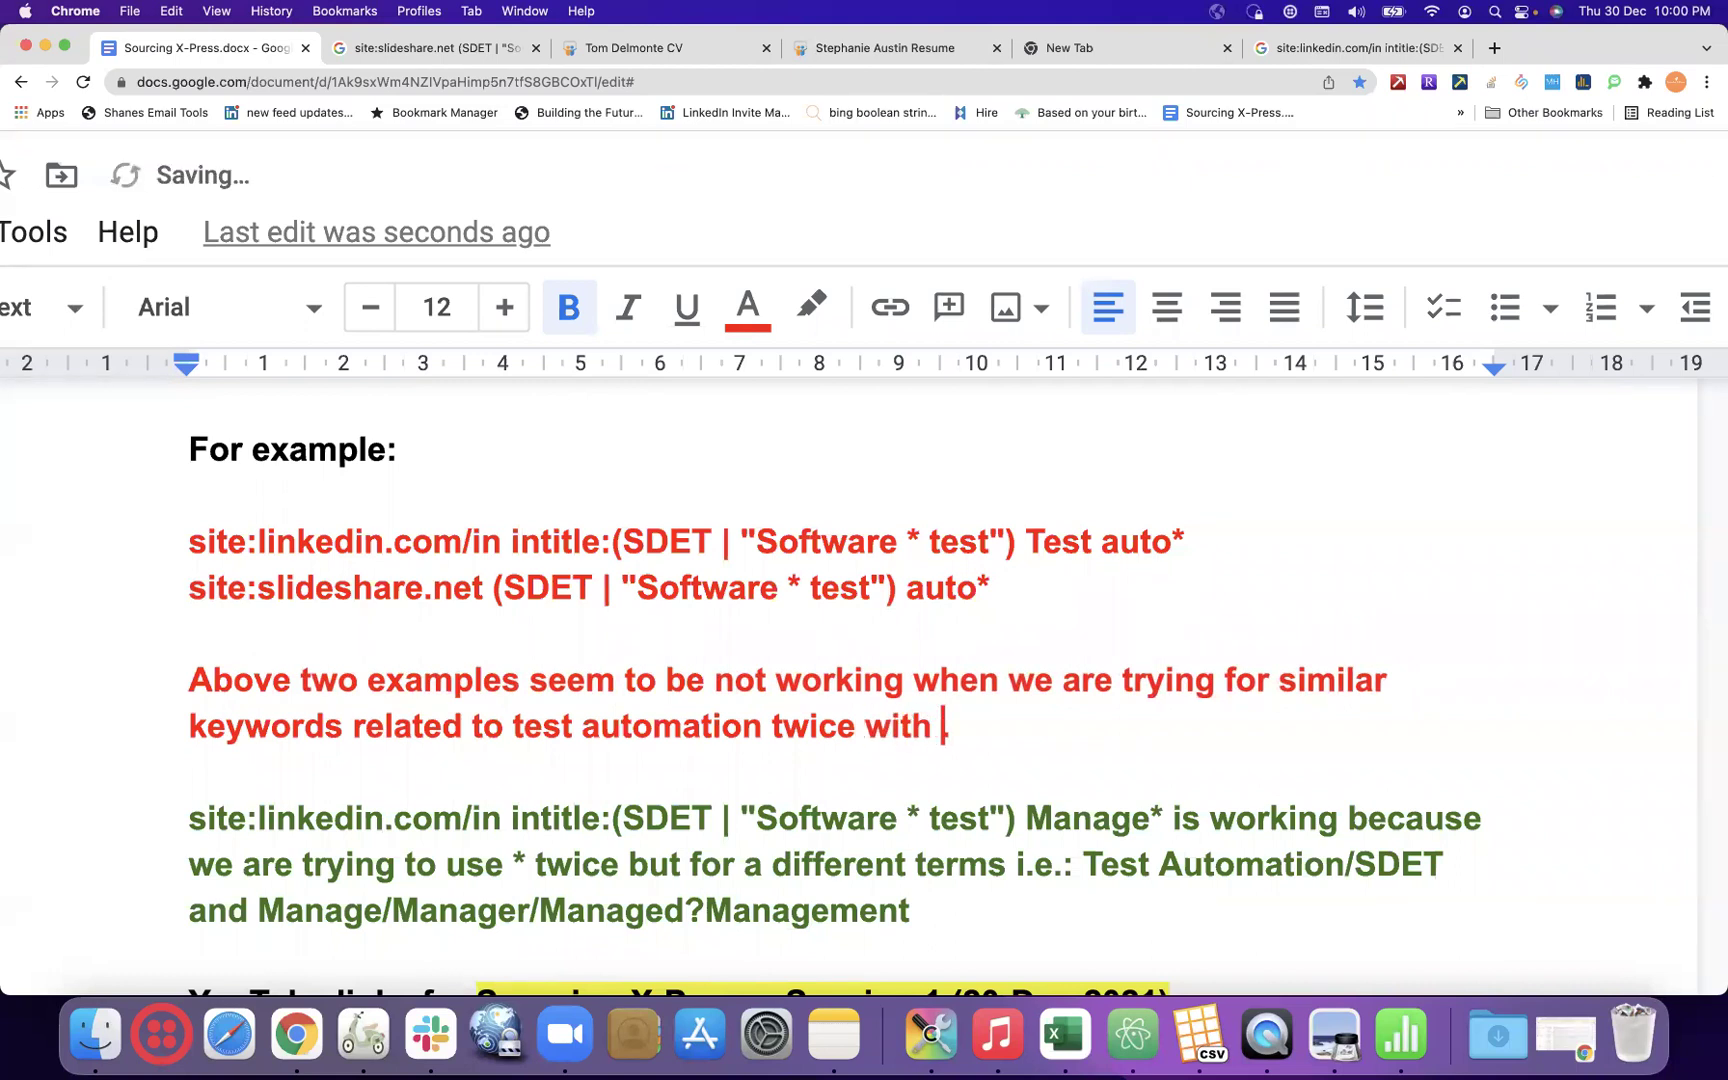
type("*")
double_click(1005, 731)
key("BackSpace")
key("BackSpace")
type("as there must be ")
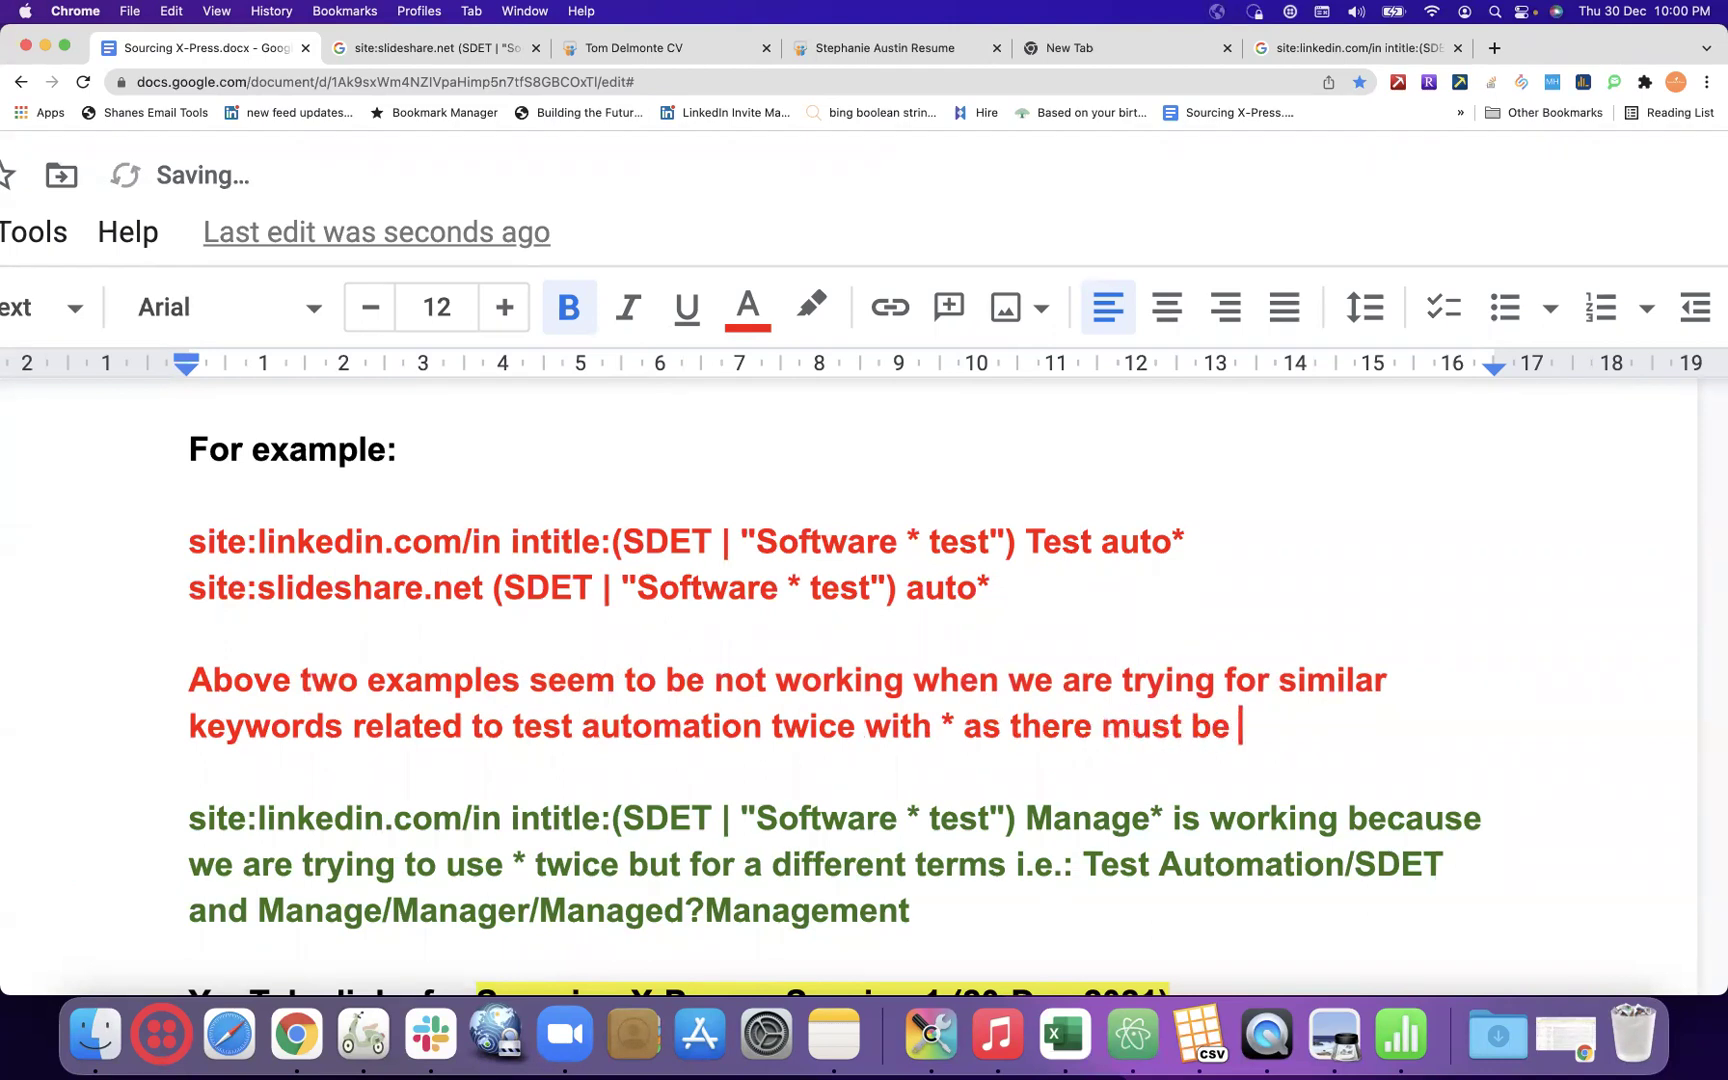
- Replace "there must be" at the end of the red explanation with "Google must be confused with"
type("the")
key("BackSpace")
key("BackSpace")
key("BackSpace")
key("BackSpace")
key("BackSpace")
key("BackSpace")
key("BackSpace")
key("BackSpace")
key("BackSpace")
key("BackSpace")
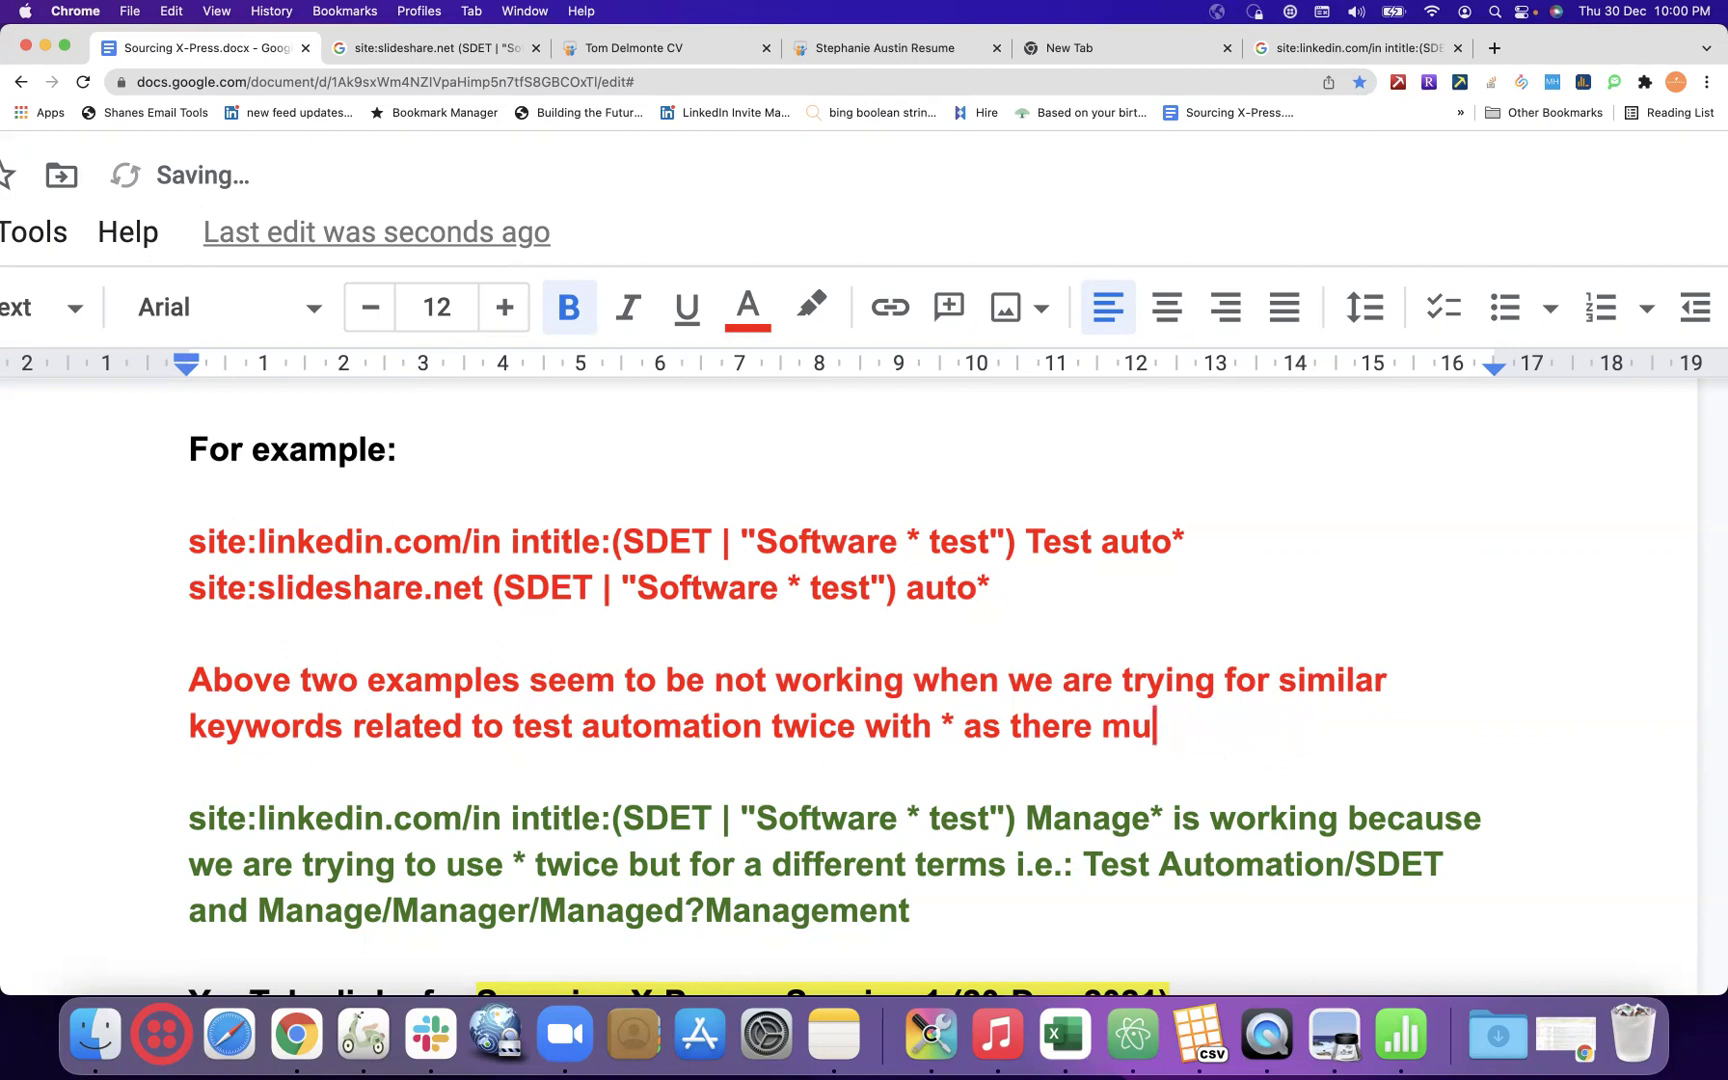
key("BackSpace")
key("BackSpace")
key("BackSpace")
key("BackSpace")
key("BackSpace")
key("BackSpace")
key("BackSpace")
key("BackSpace")
key("BackSpace")
type("g")
key("BackSpace")
type("Gools")
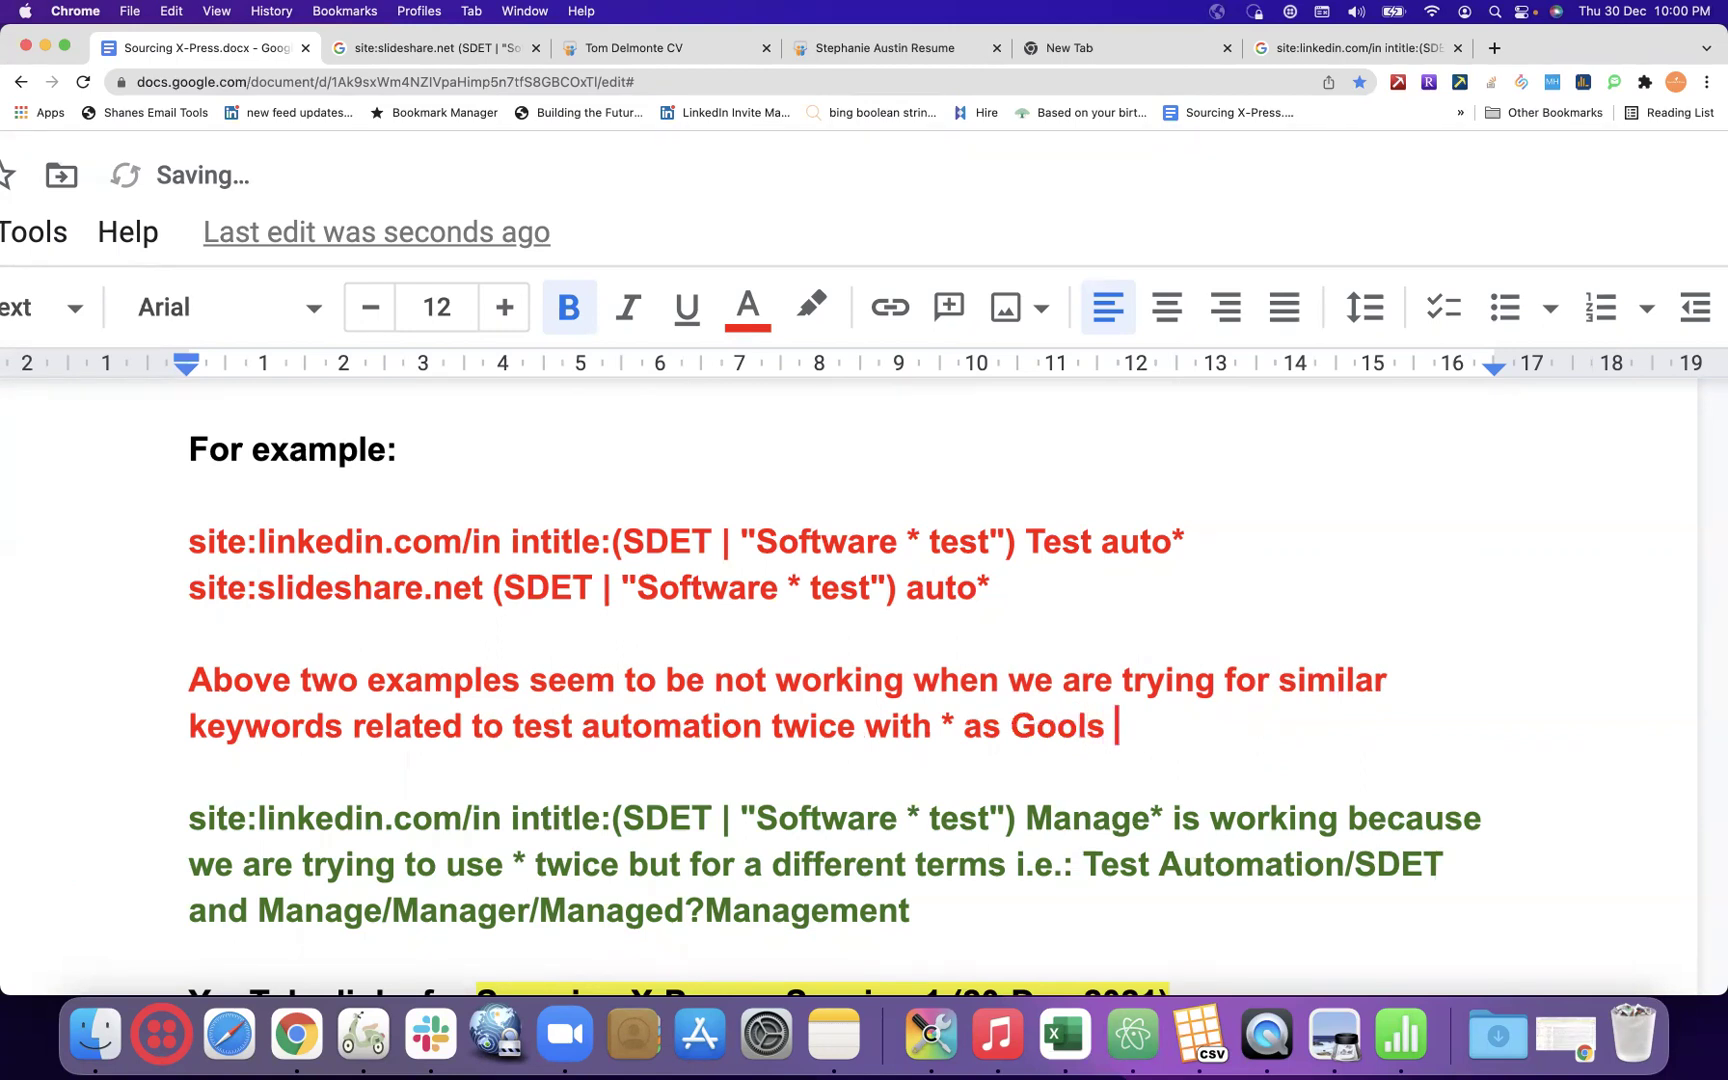
key("BackSpace")
key("BackSpace")
type("e")
key("BackSpace")
key("BackSpace")
key("BackSpace")
type("gle must b")
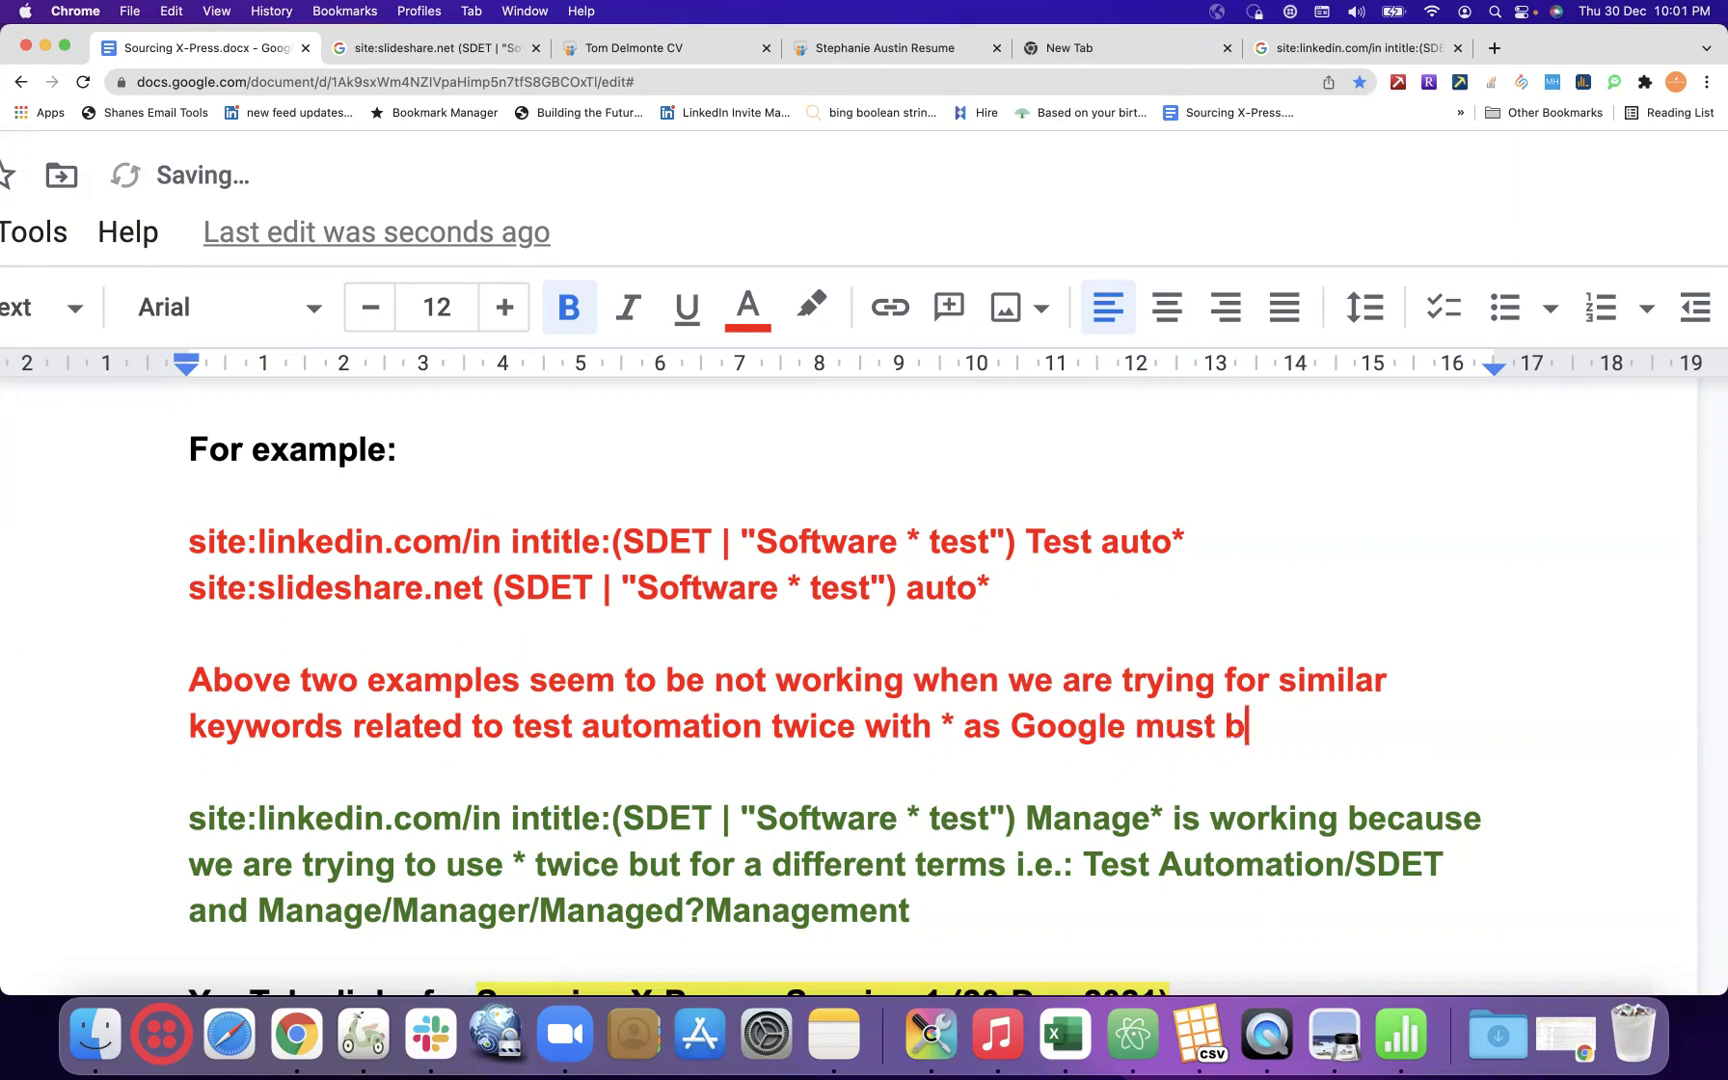
type("e confu")
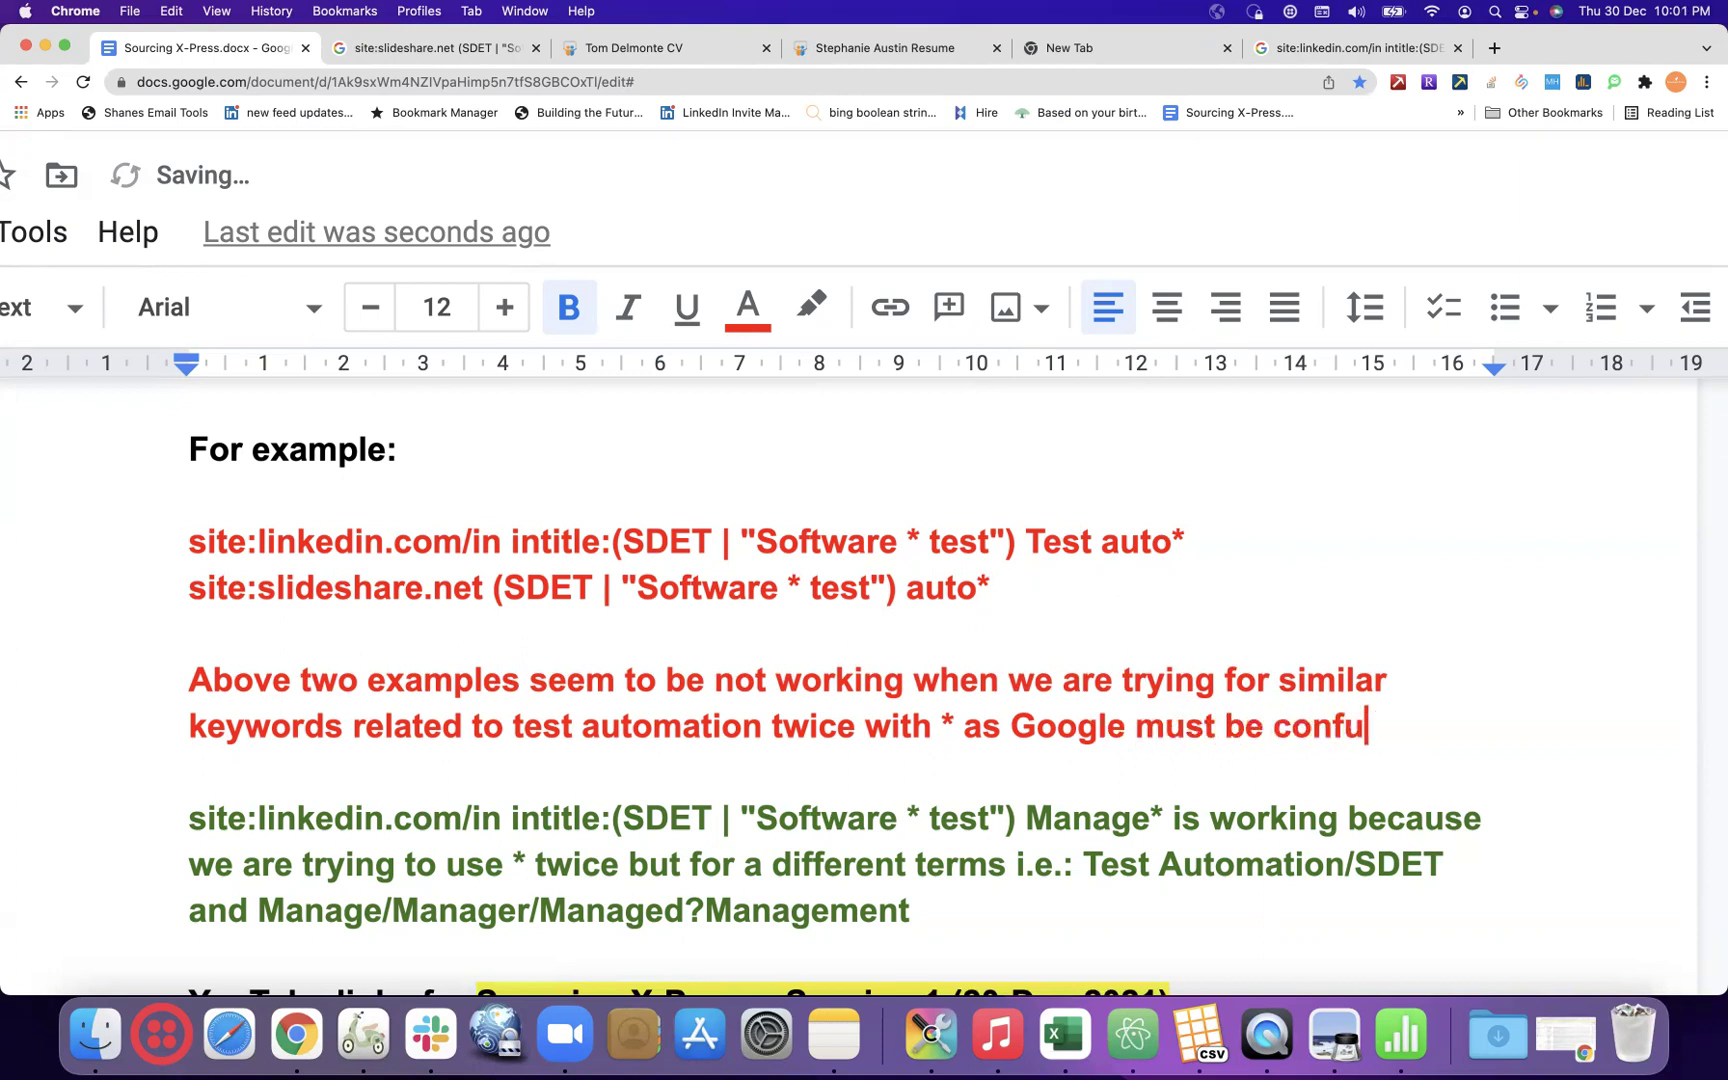
type("sed with ")
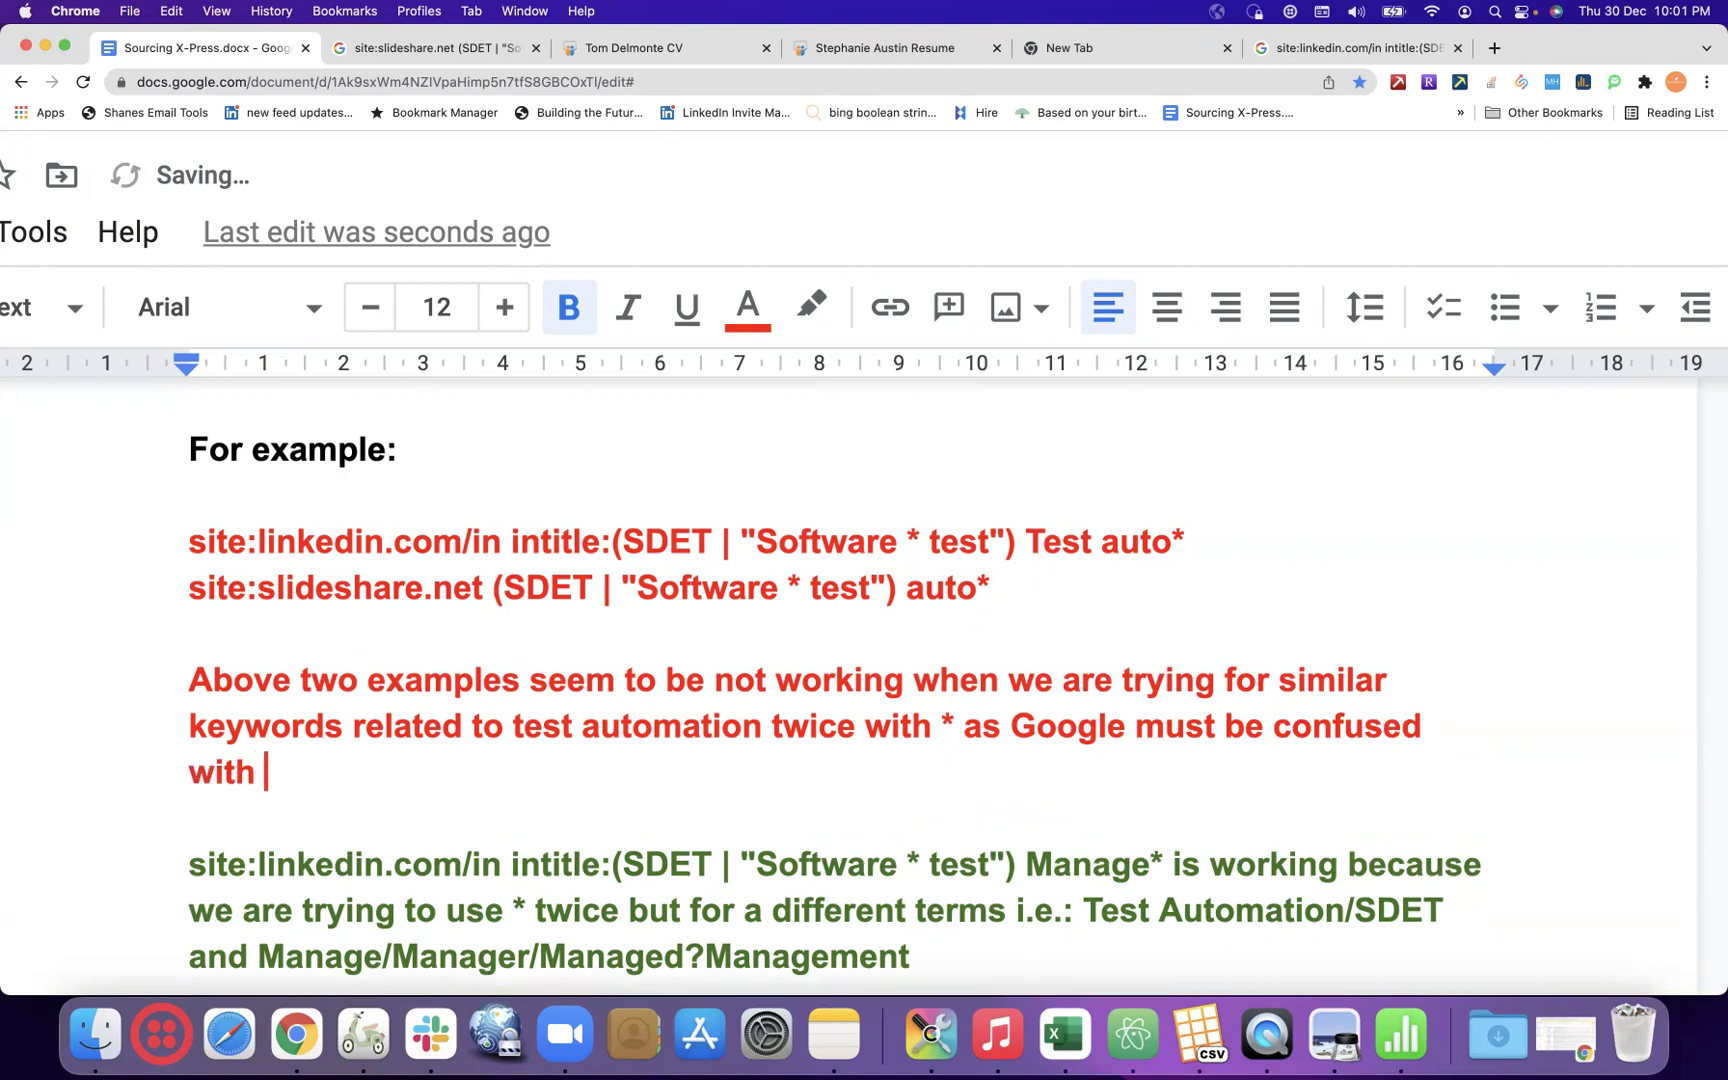
- Finish the red explanation with "same search term twice." and accept the grammar suggestion "with the same"
type("search")
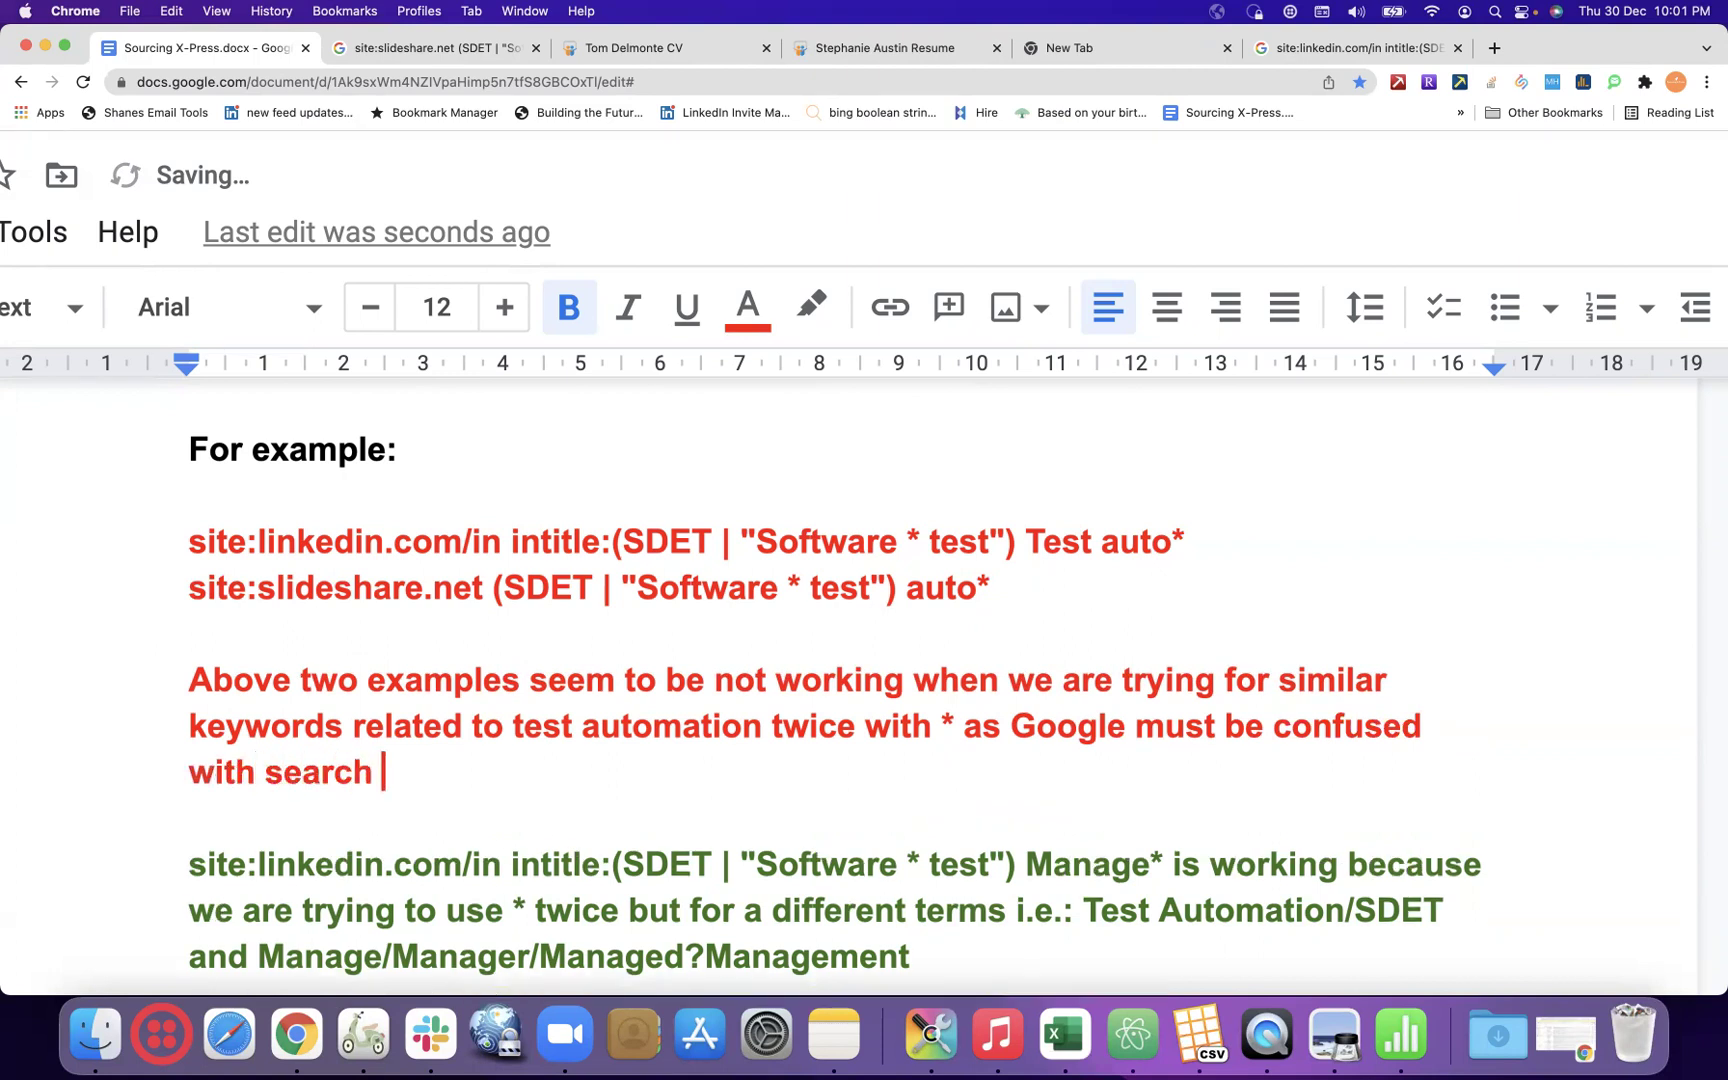
key("BackSpace")
key("BackSpace")
key("BackSpace")
key("BackSpace")
key("BackSpace")
key("BackSpace")
type("sa")
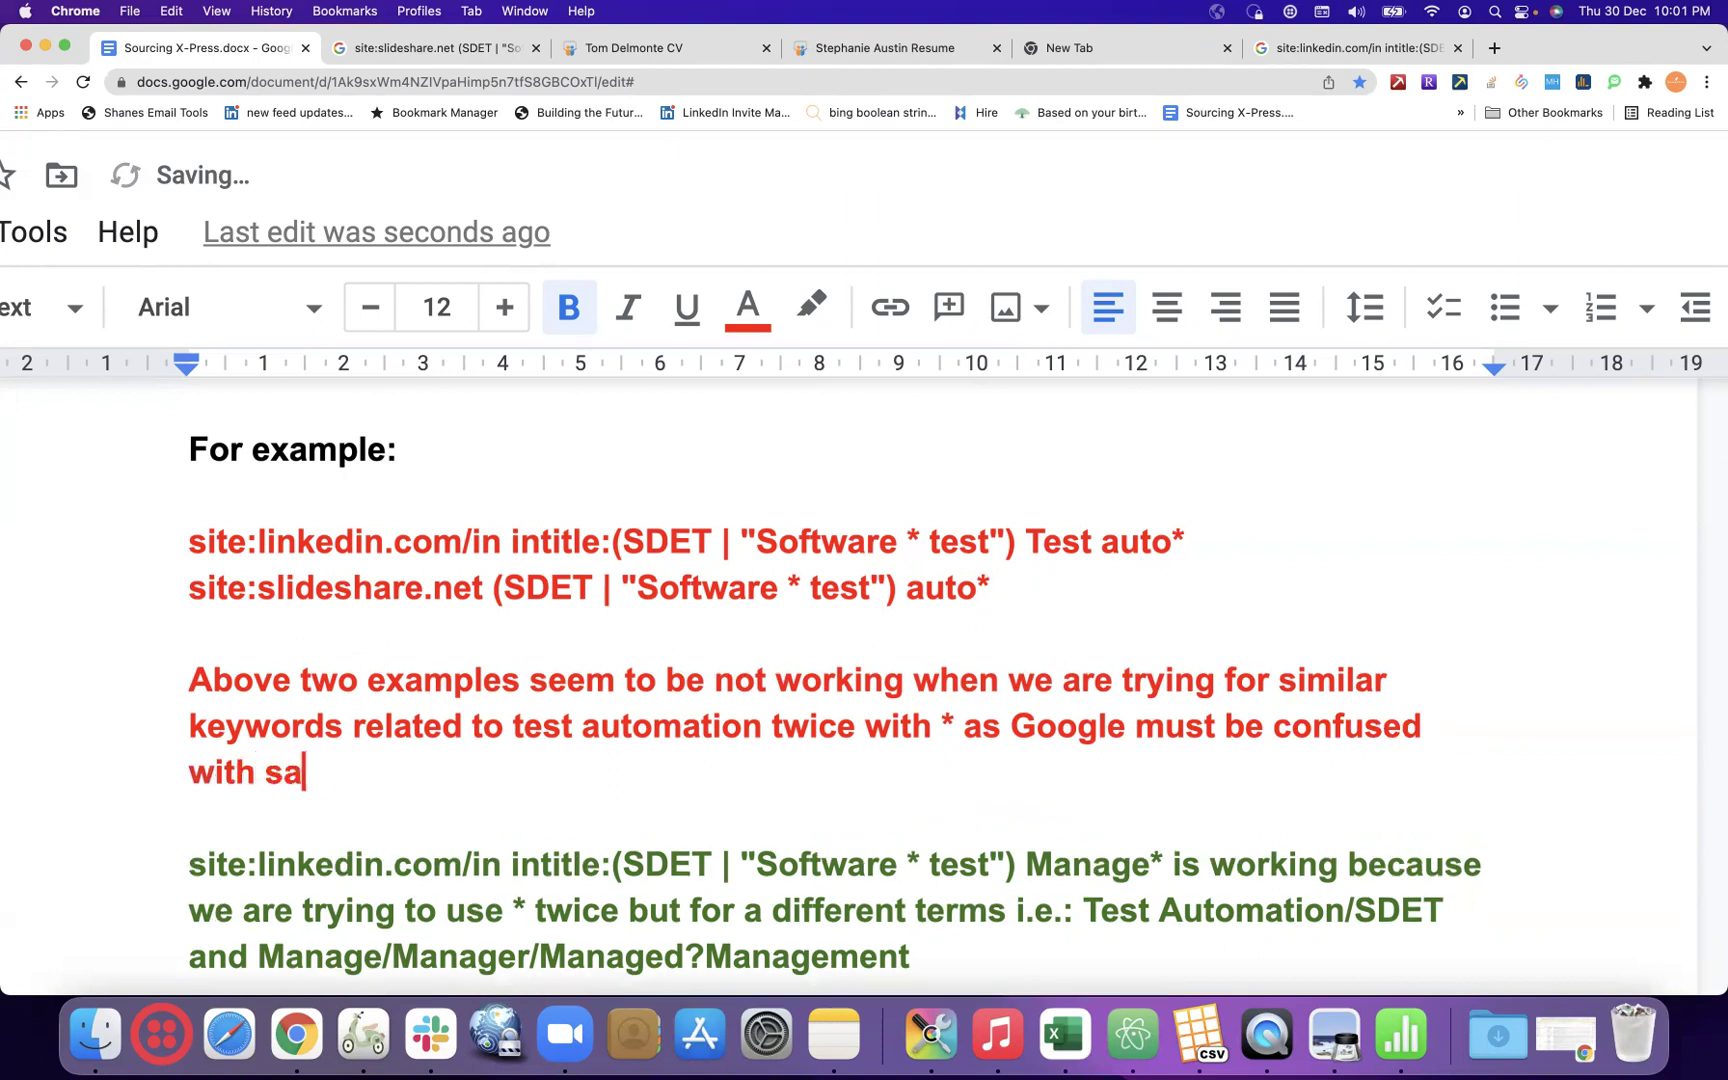
type("me search ")
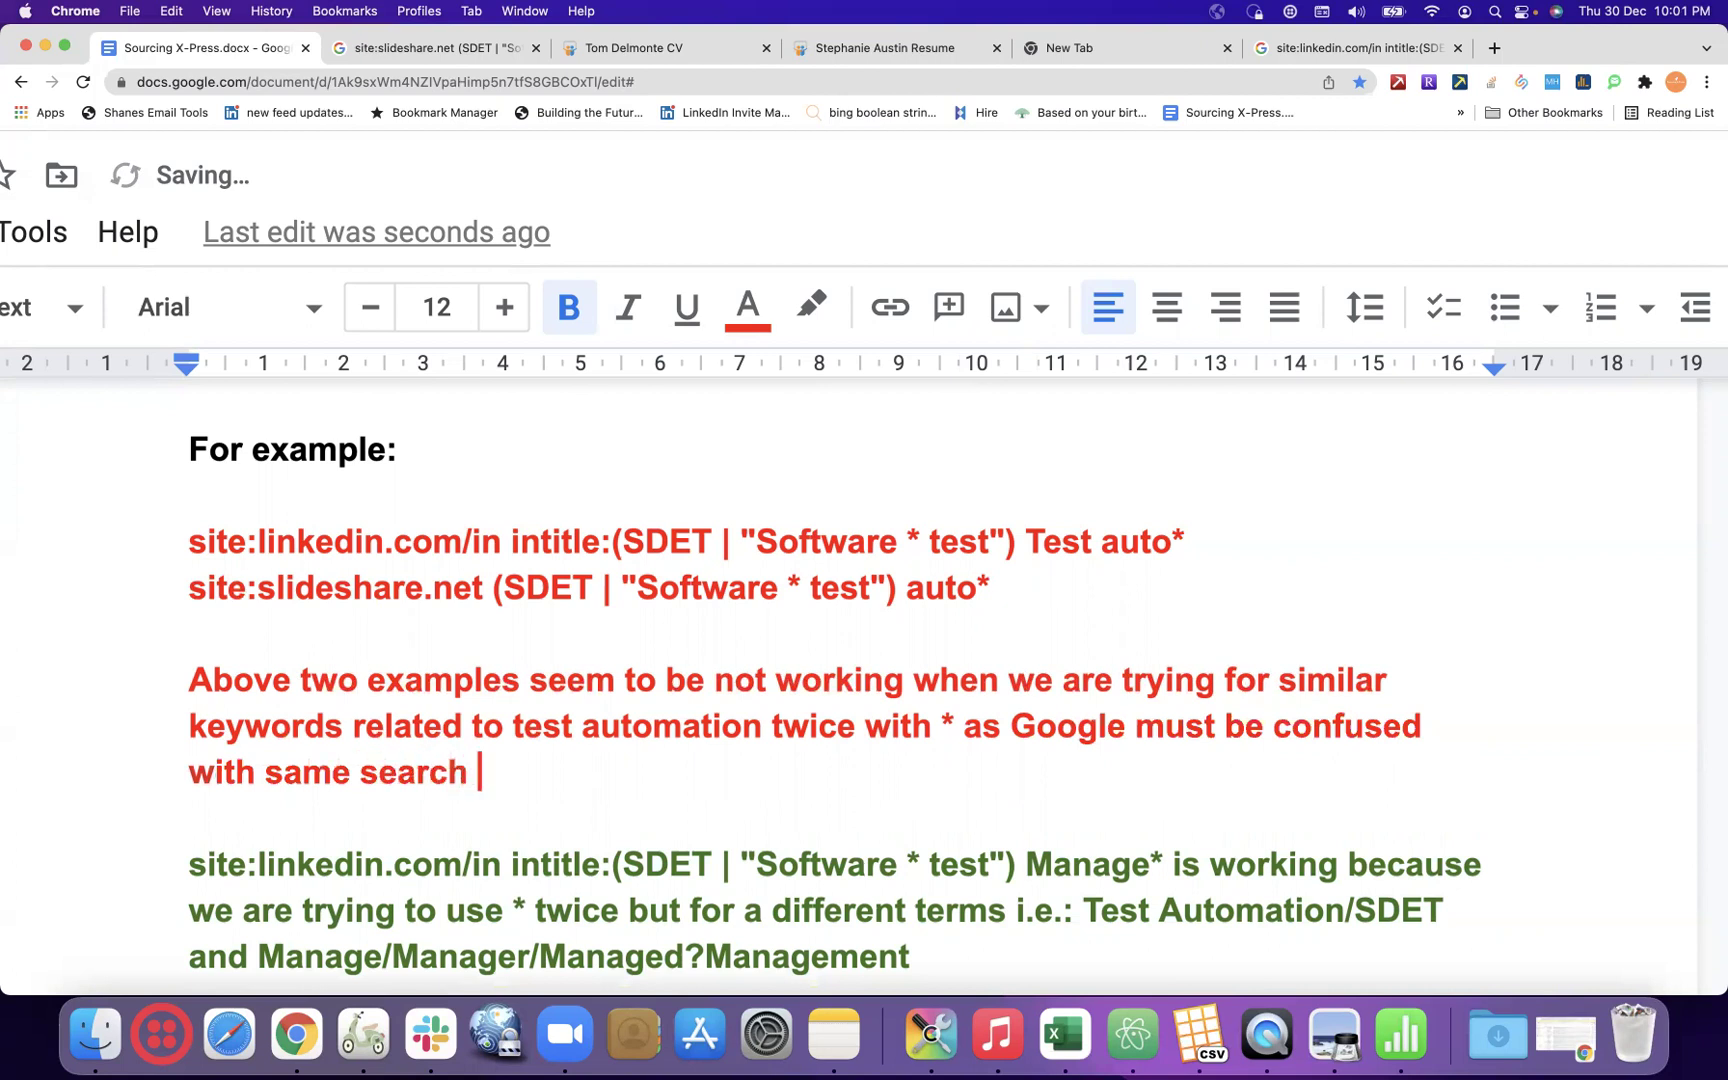
type("term t")
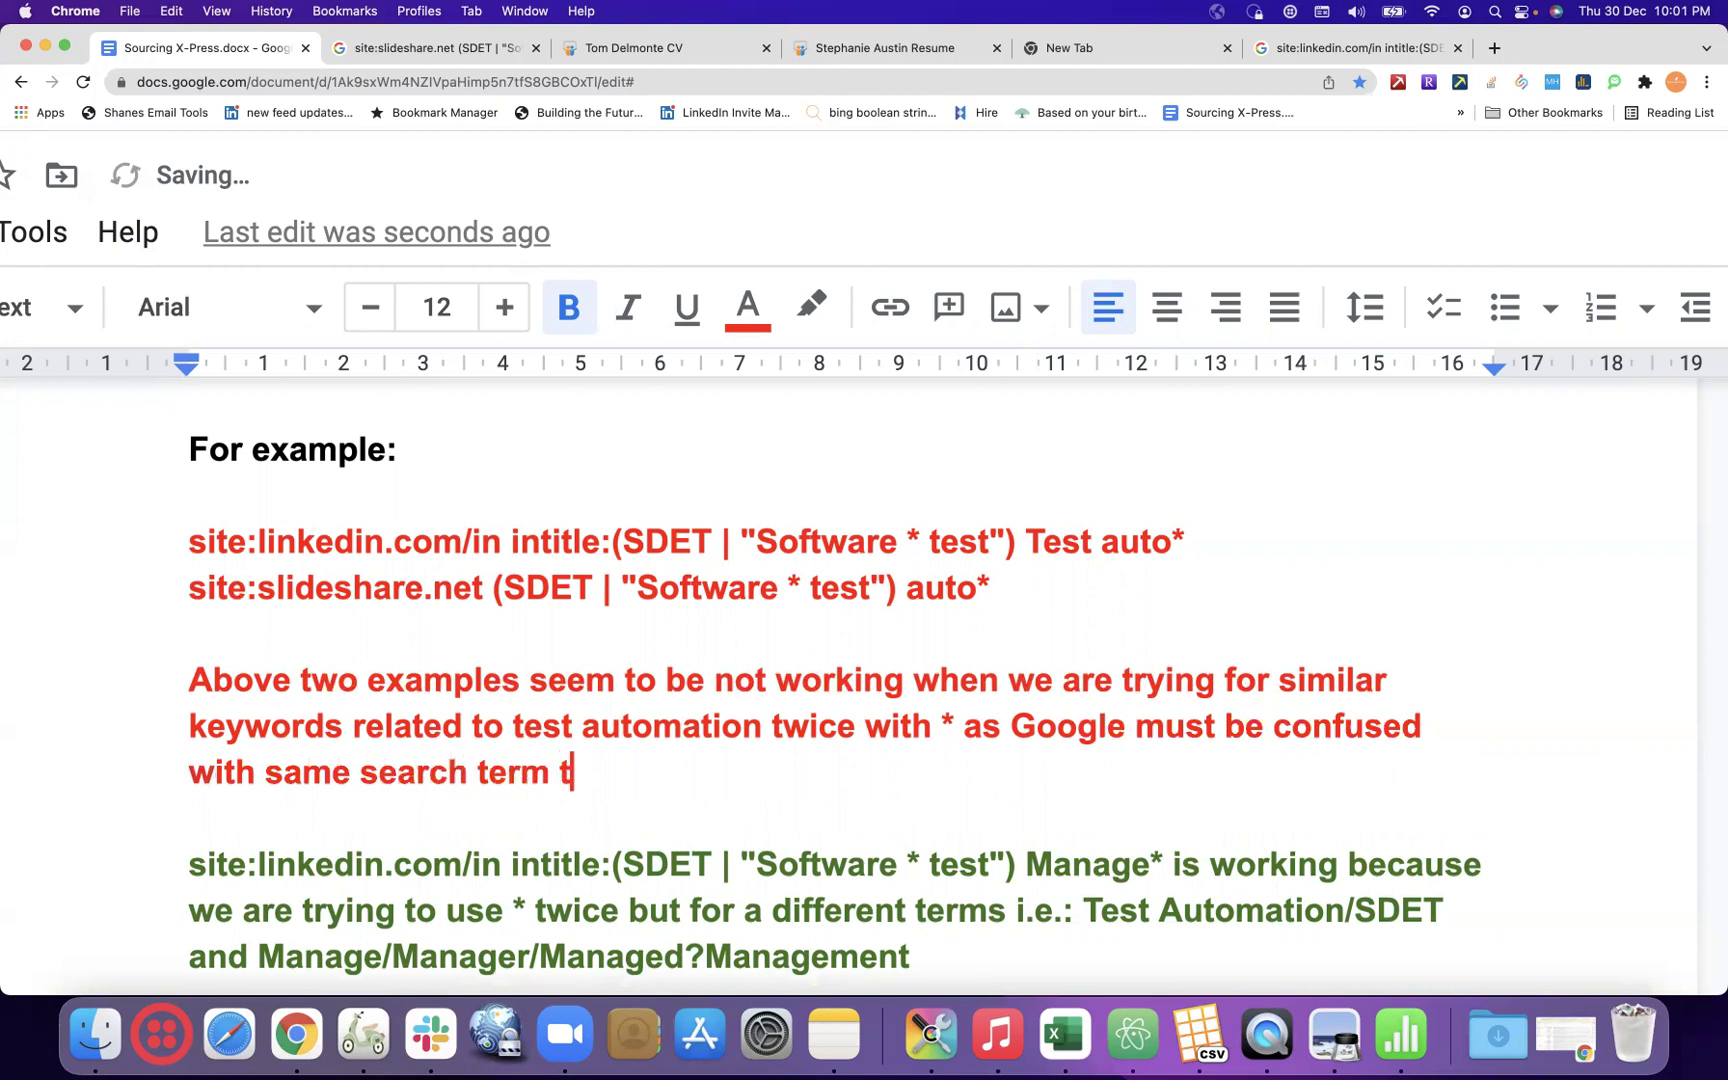
type("wice.")
scroll(301, 627, "down", 3)
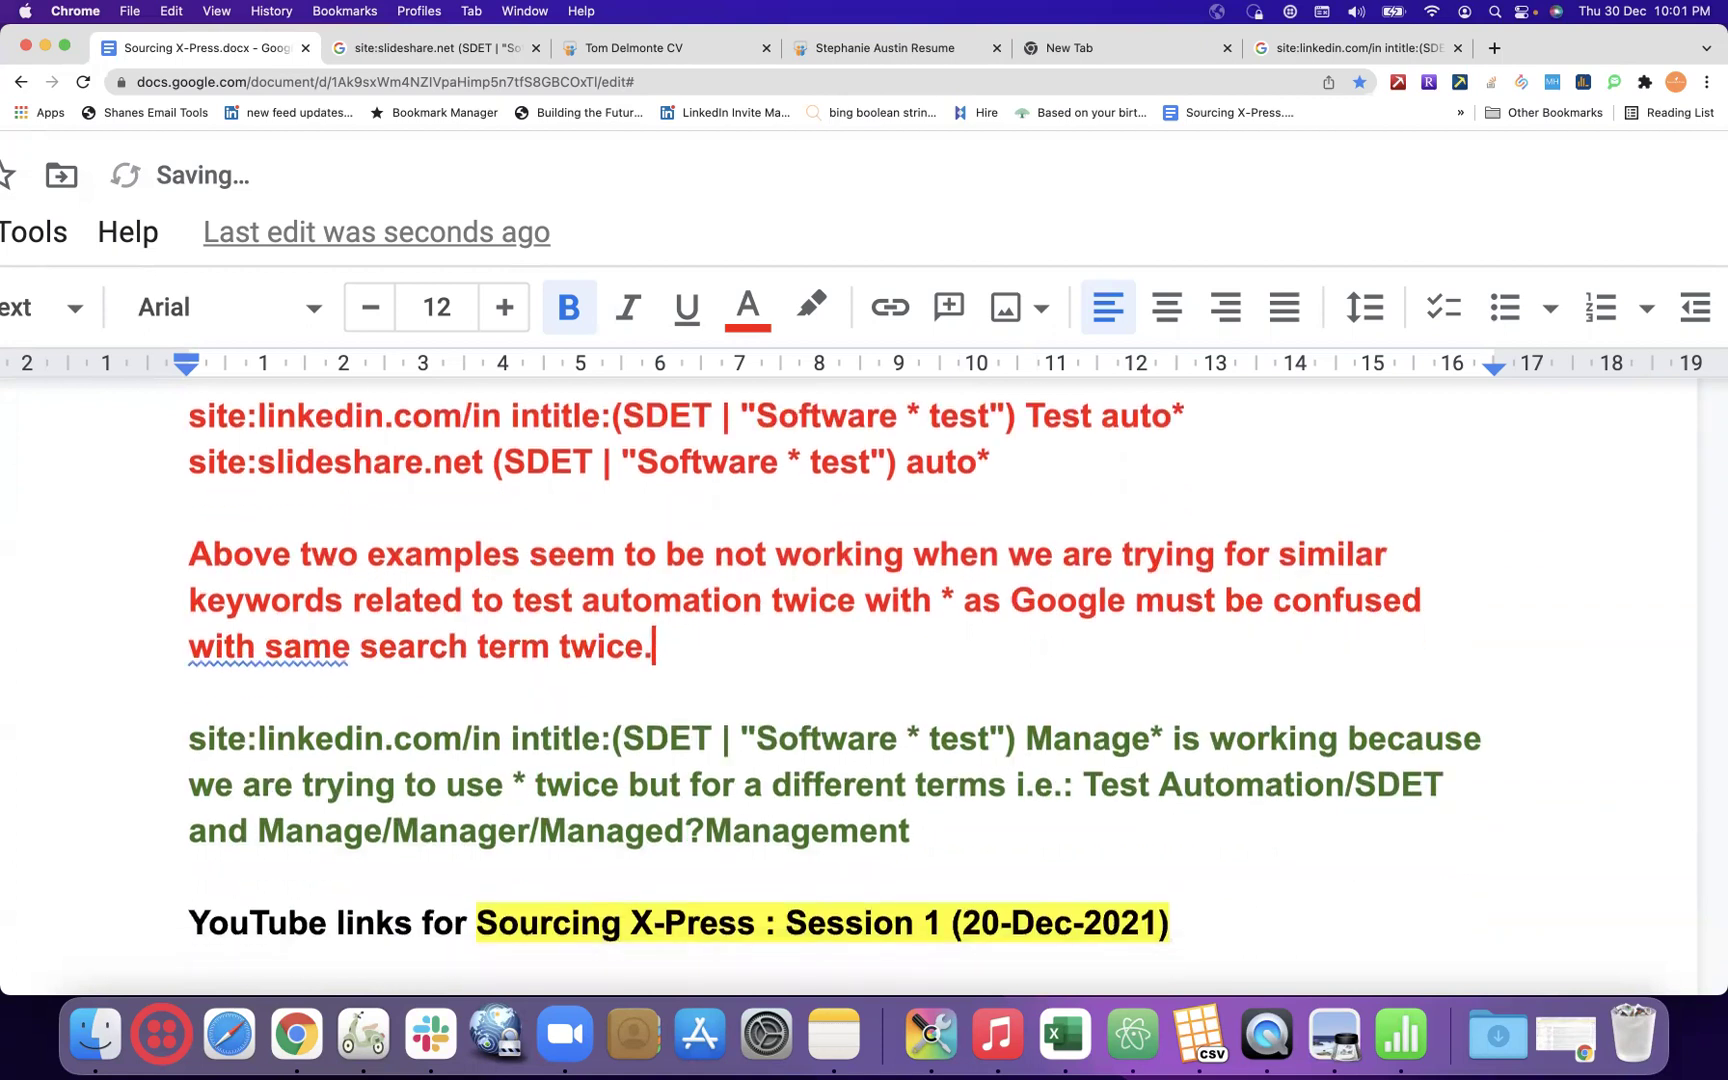
left_click(262, 645)
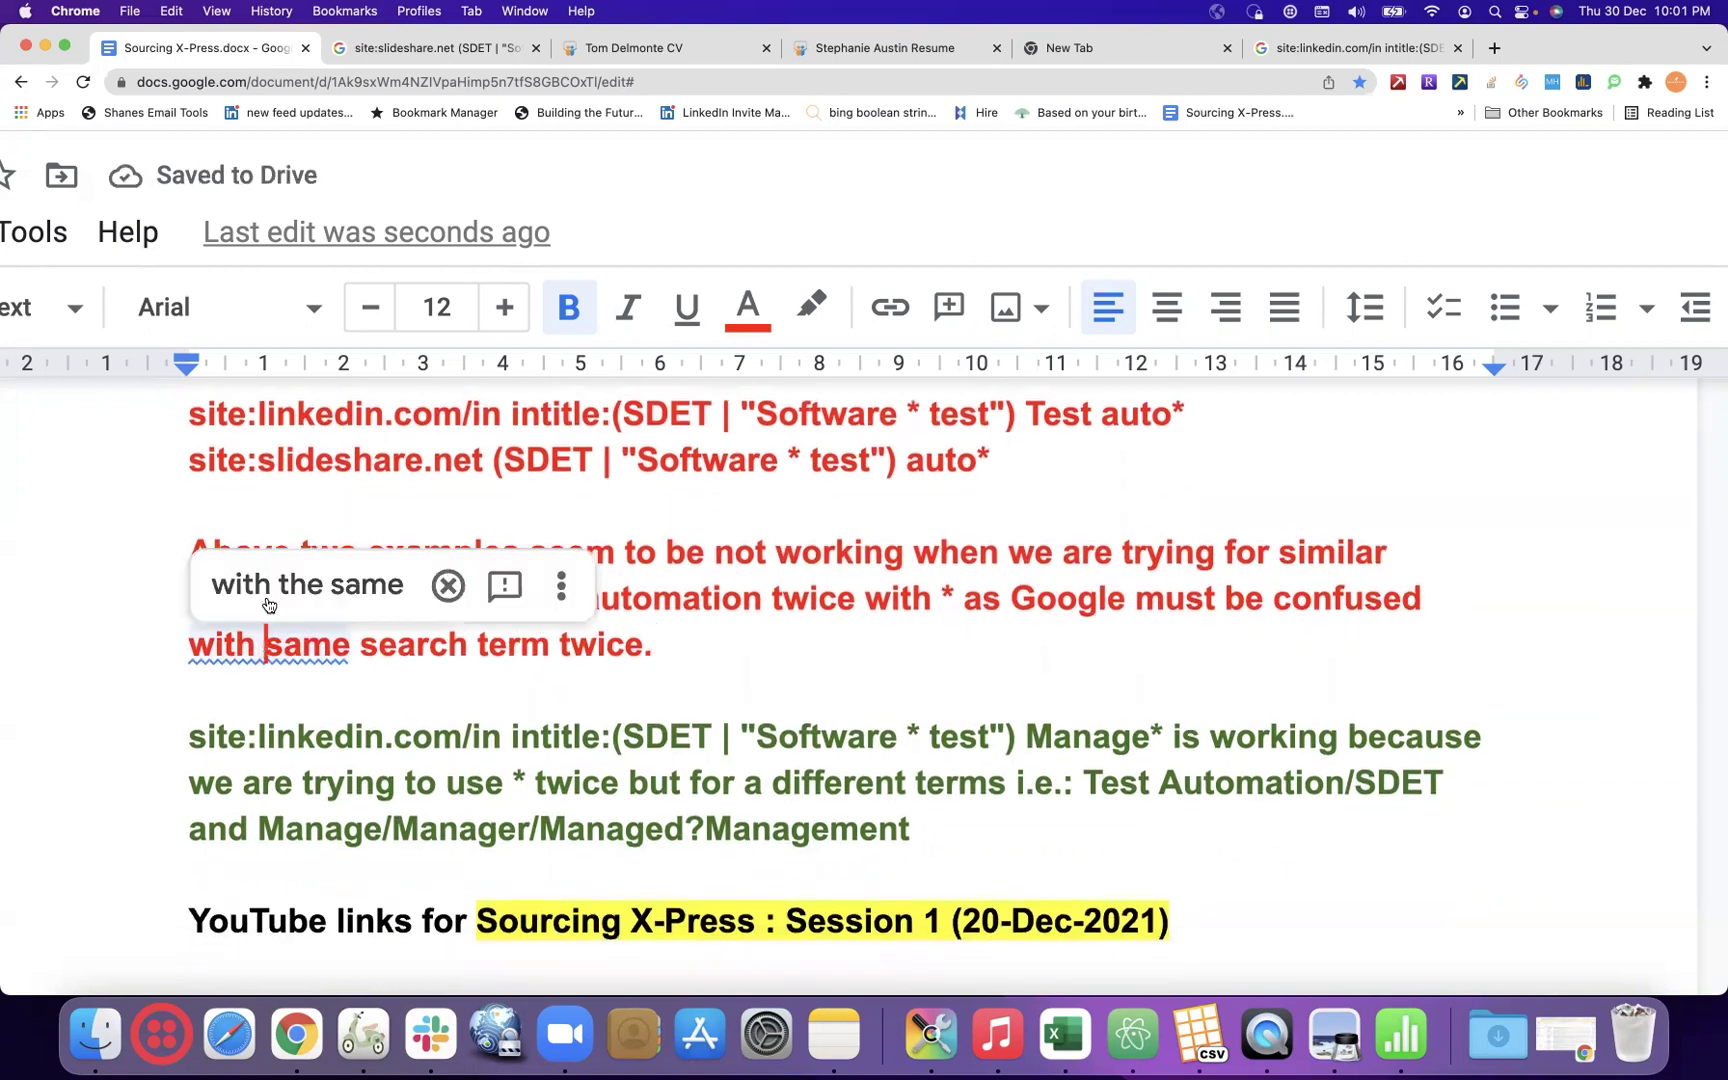
left_click(279, 590)
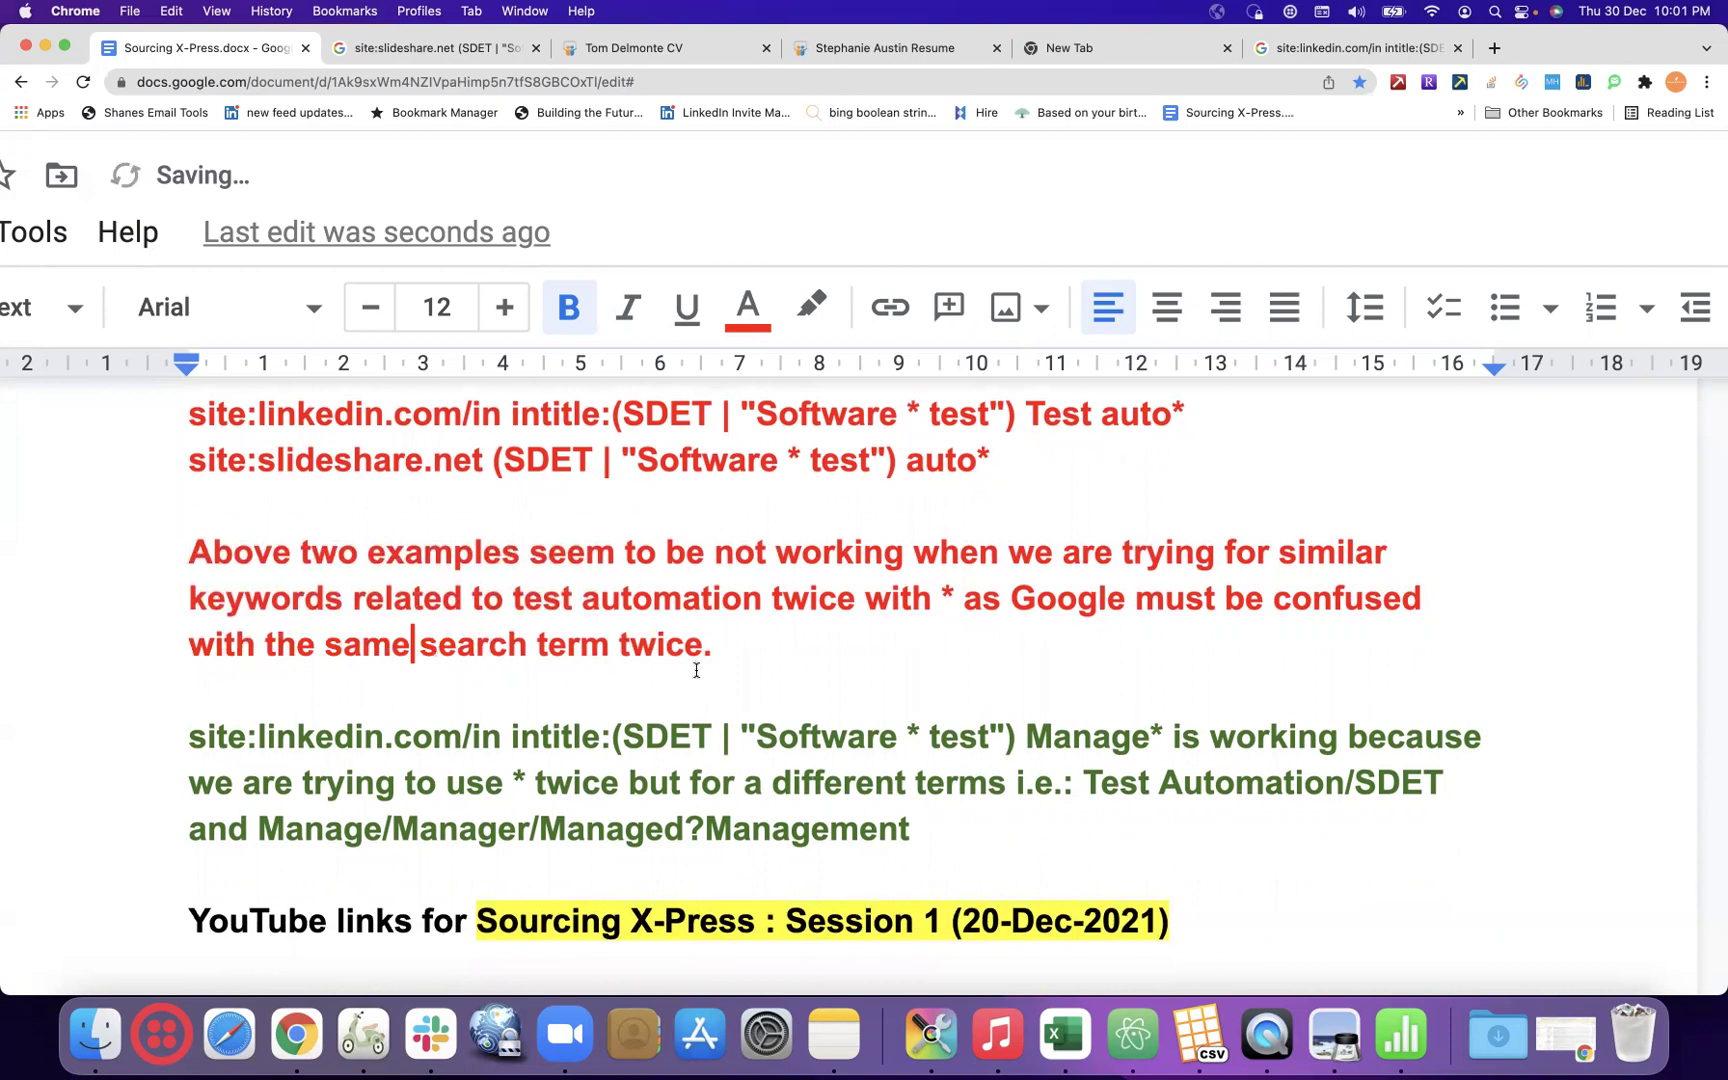
- In the Google SlideShare search, insert inurl:(CV|resume|profile) before the SDET group in the query and run it
left_click(456, 50)
left_click(272, 174)
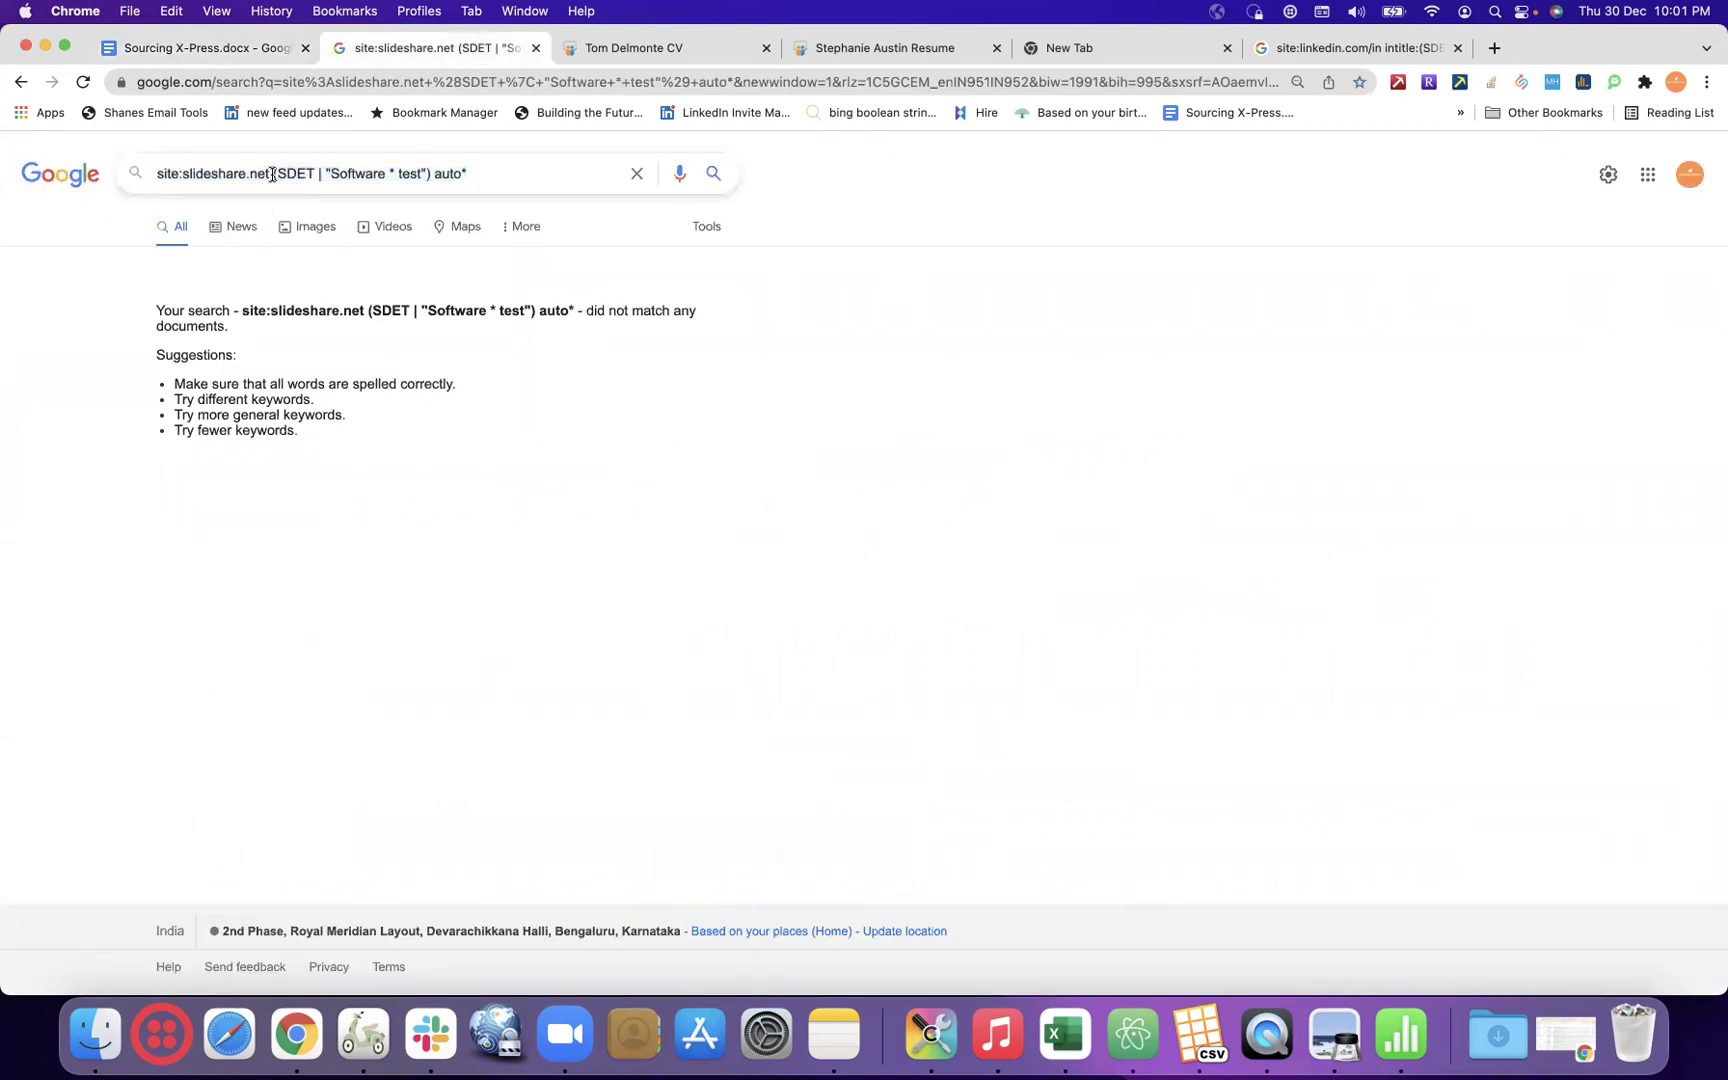
type("inurl")
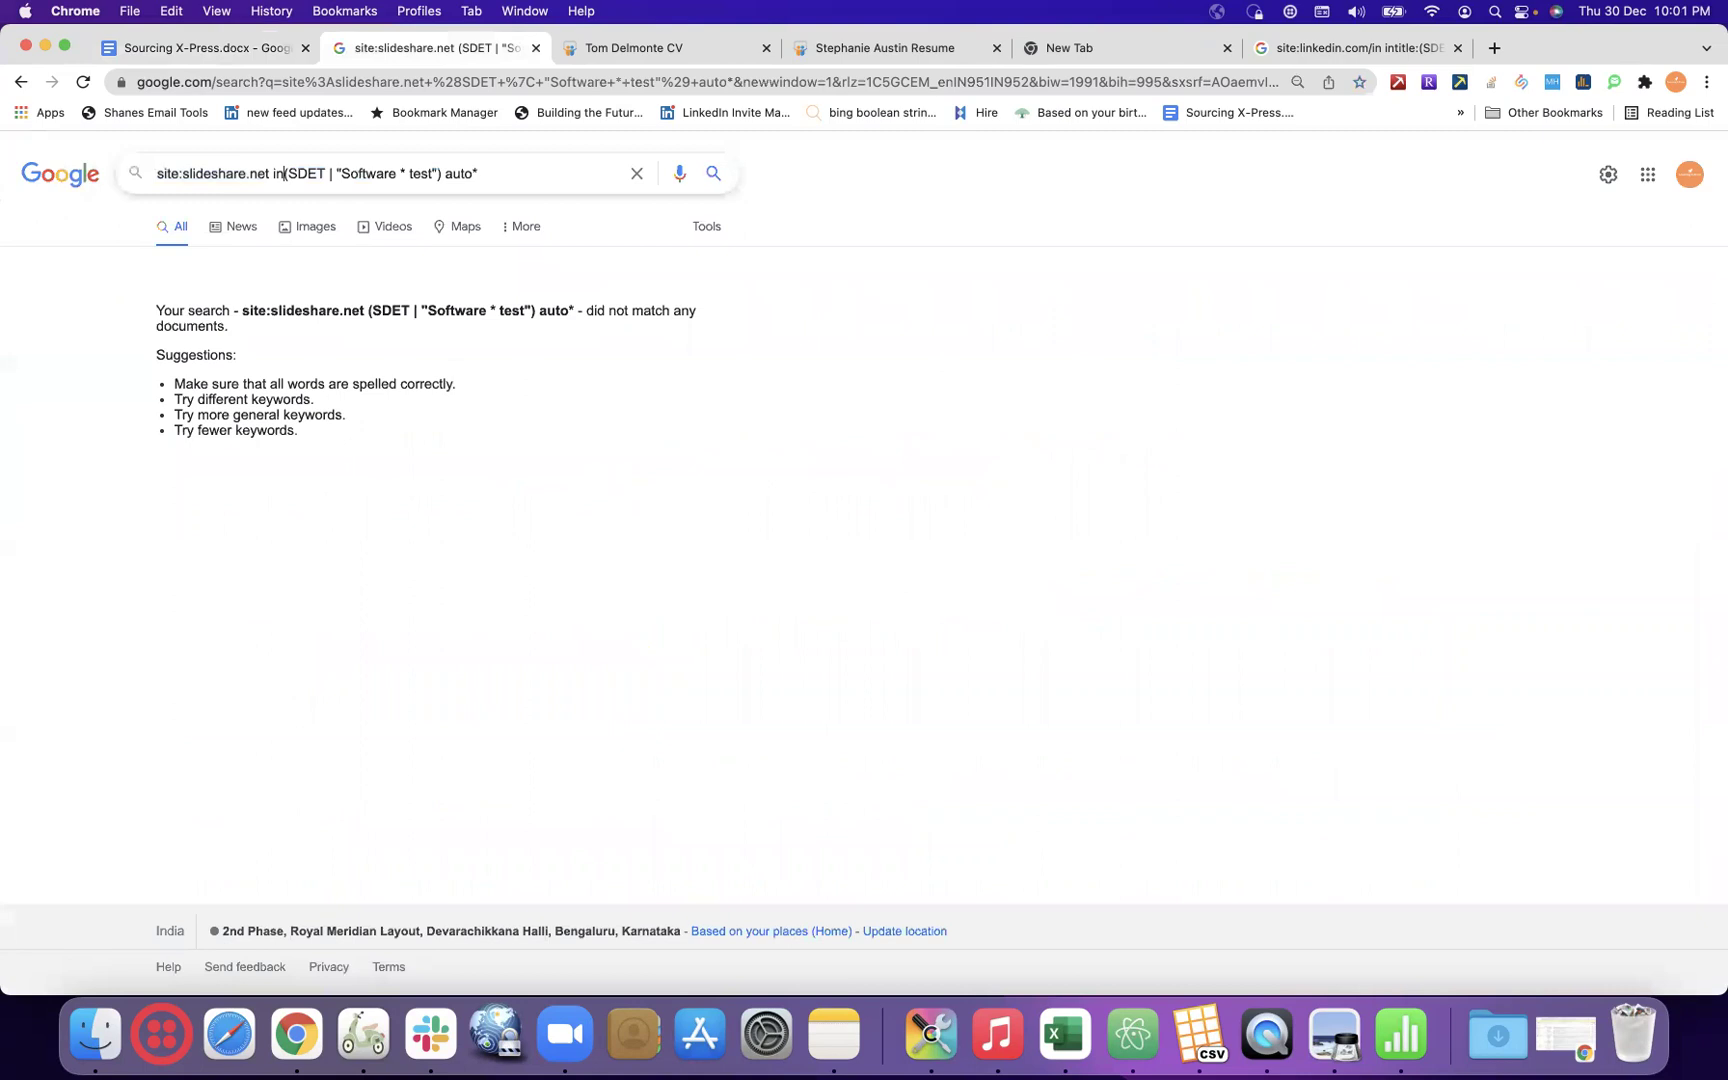
type(":")
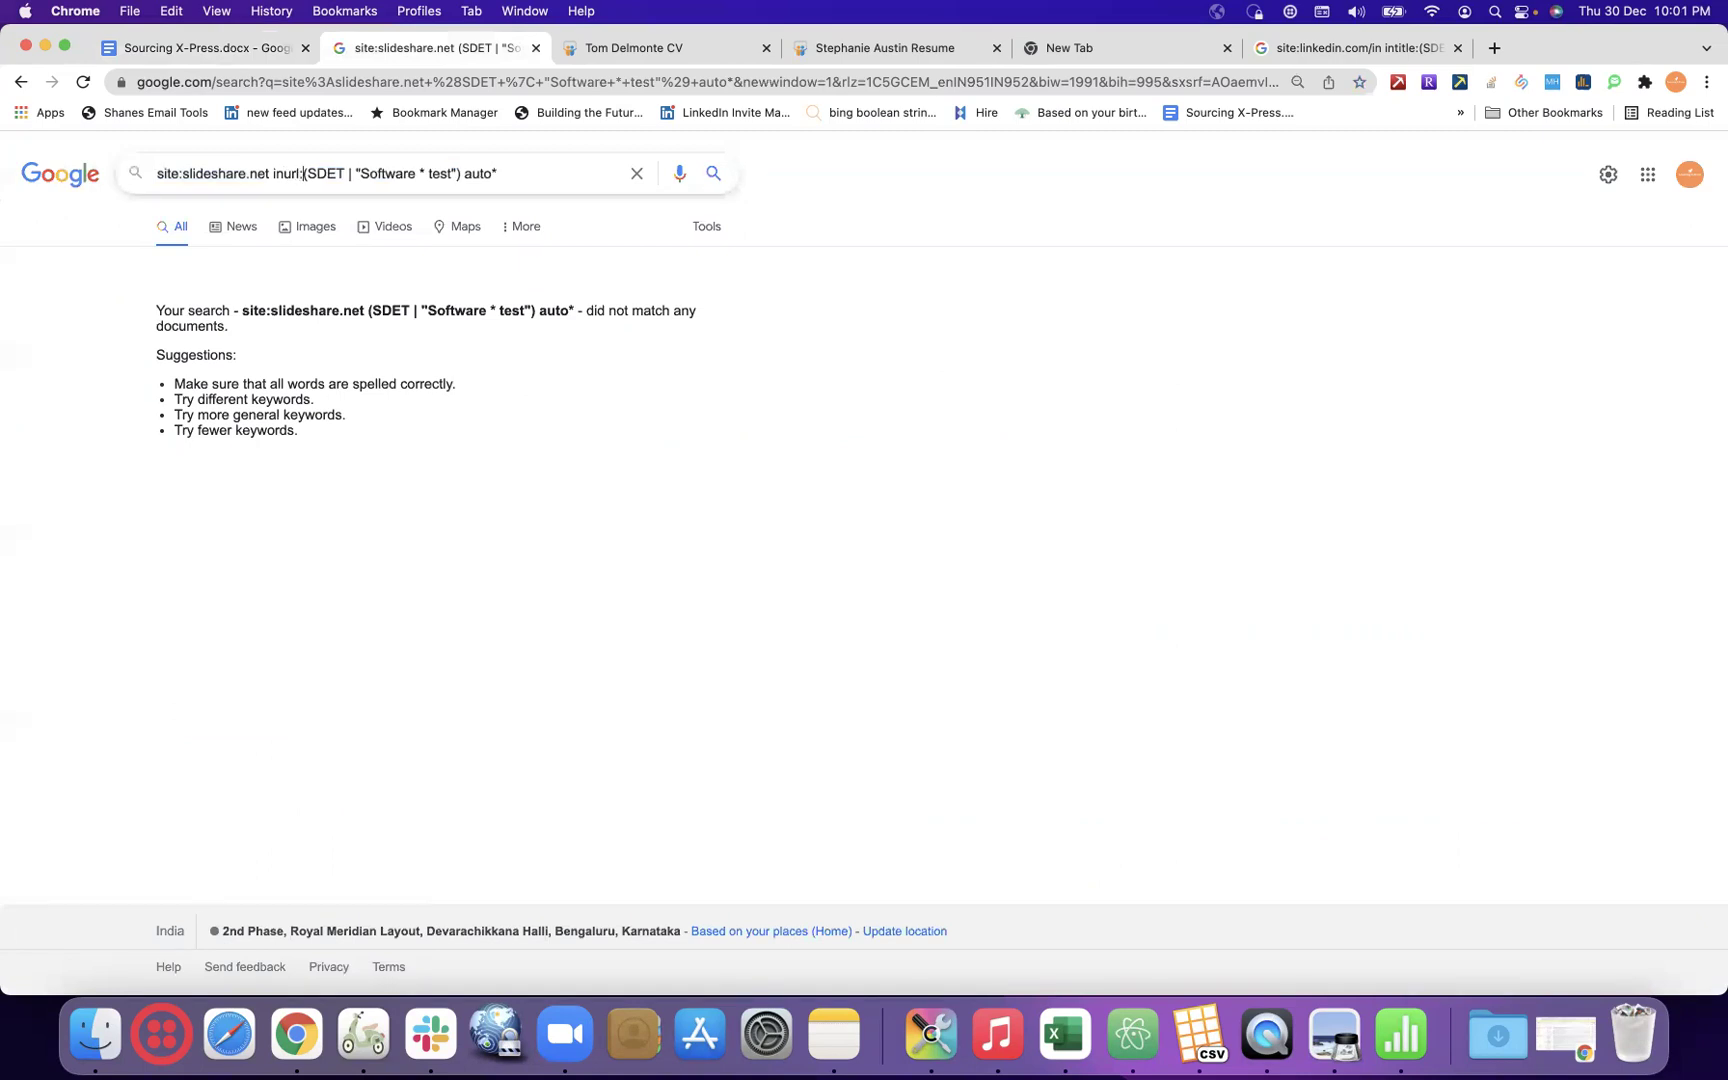
type("(")
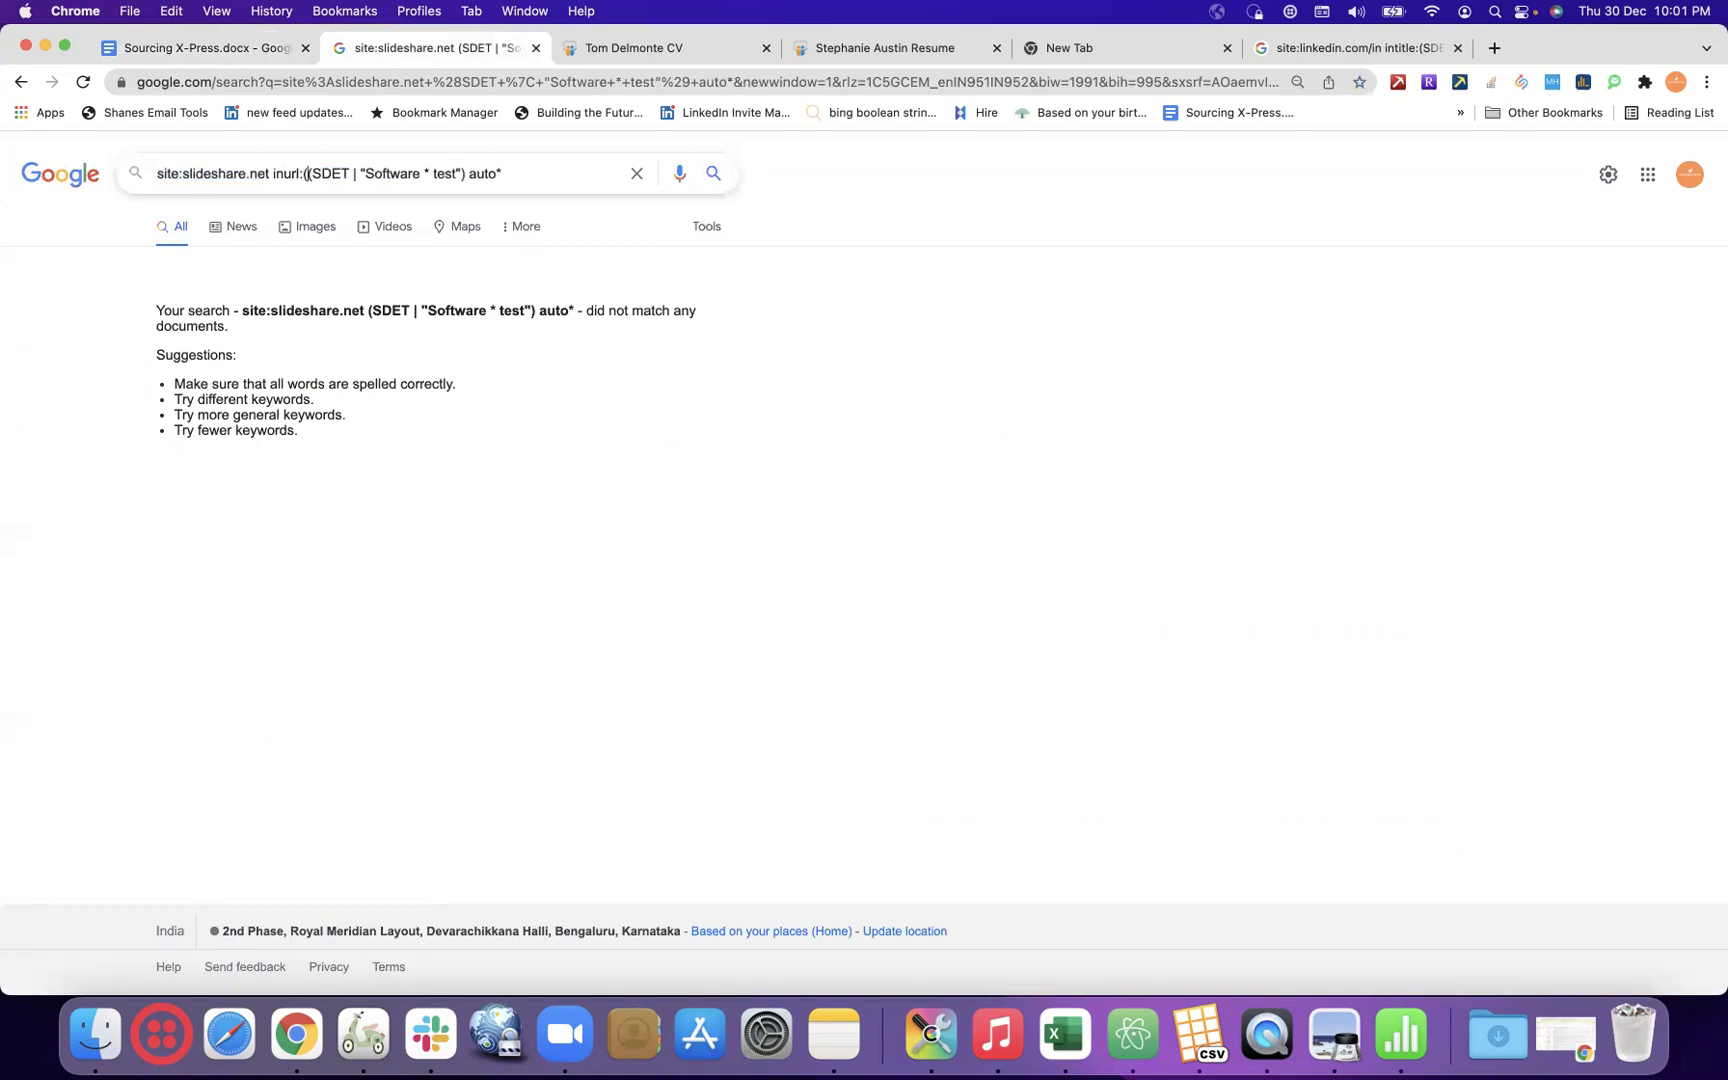
type("CV")
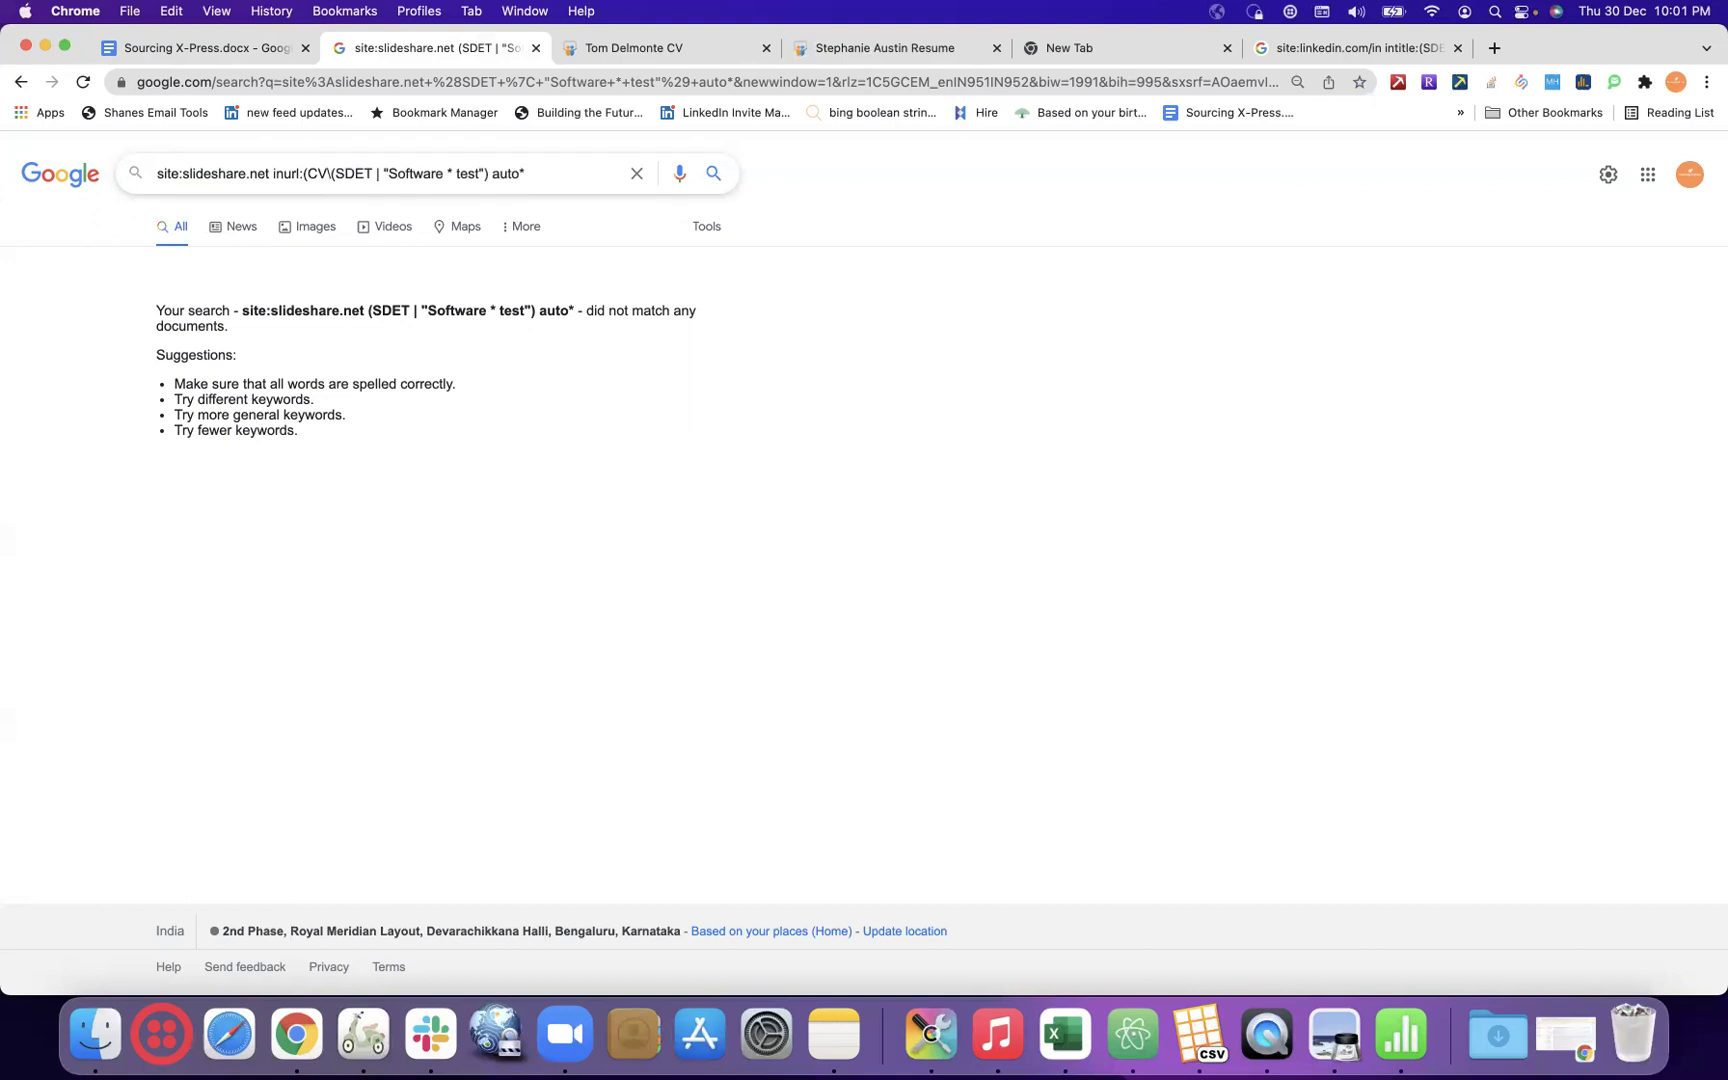
type("\\Resume|")
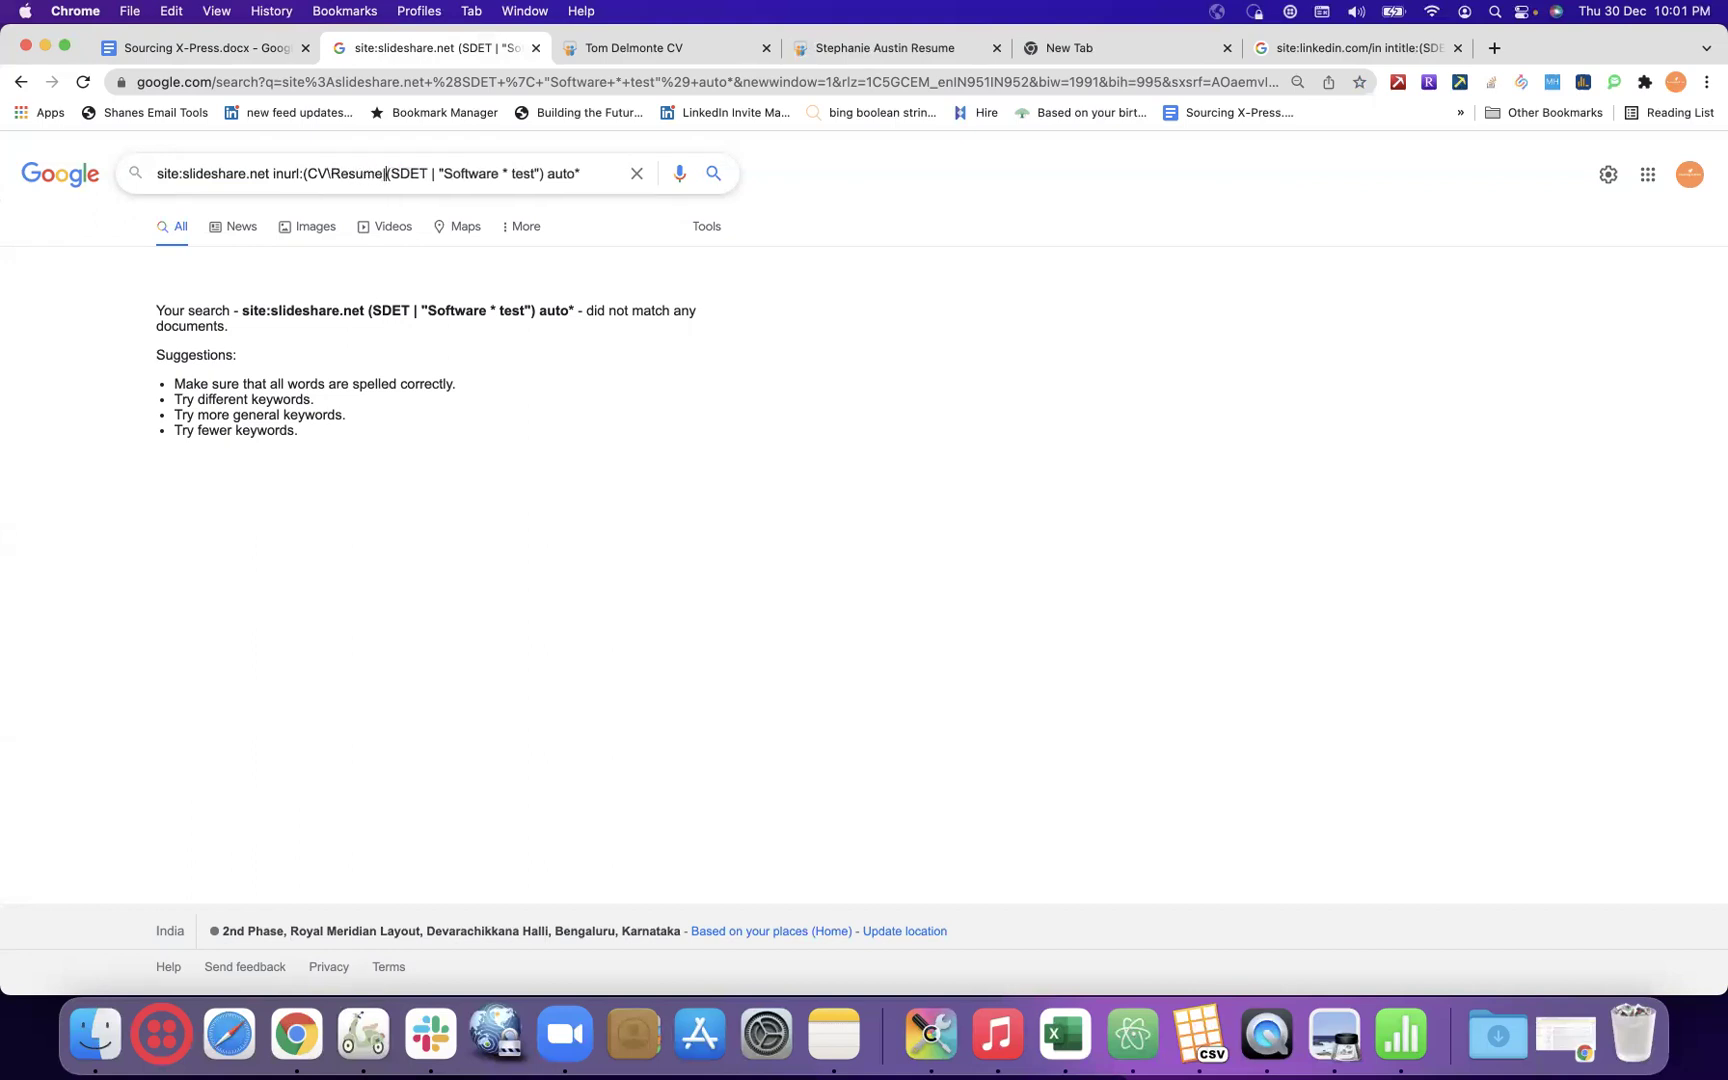
type("Pri")
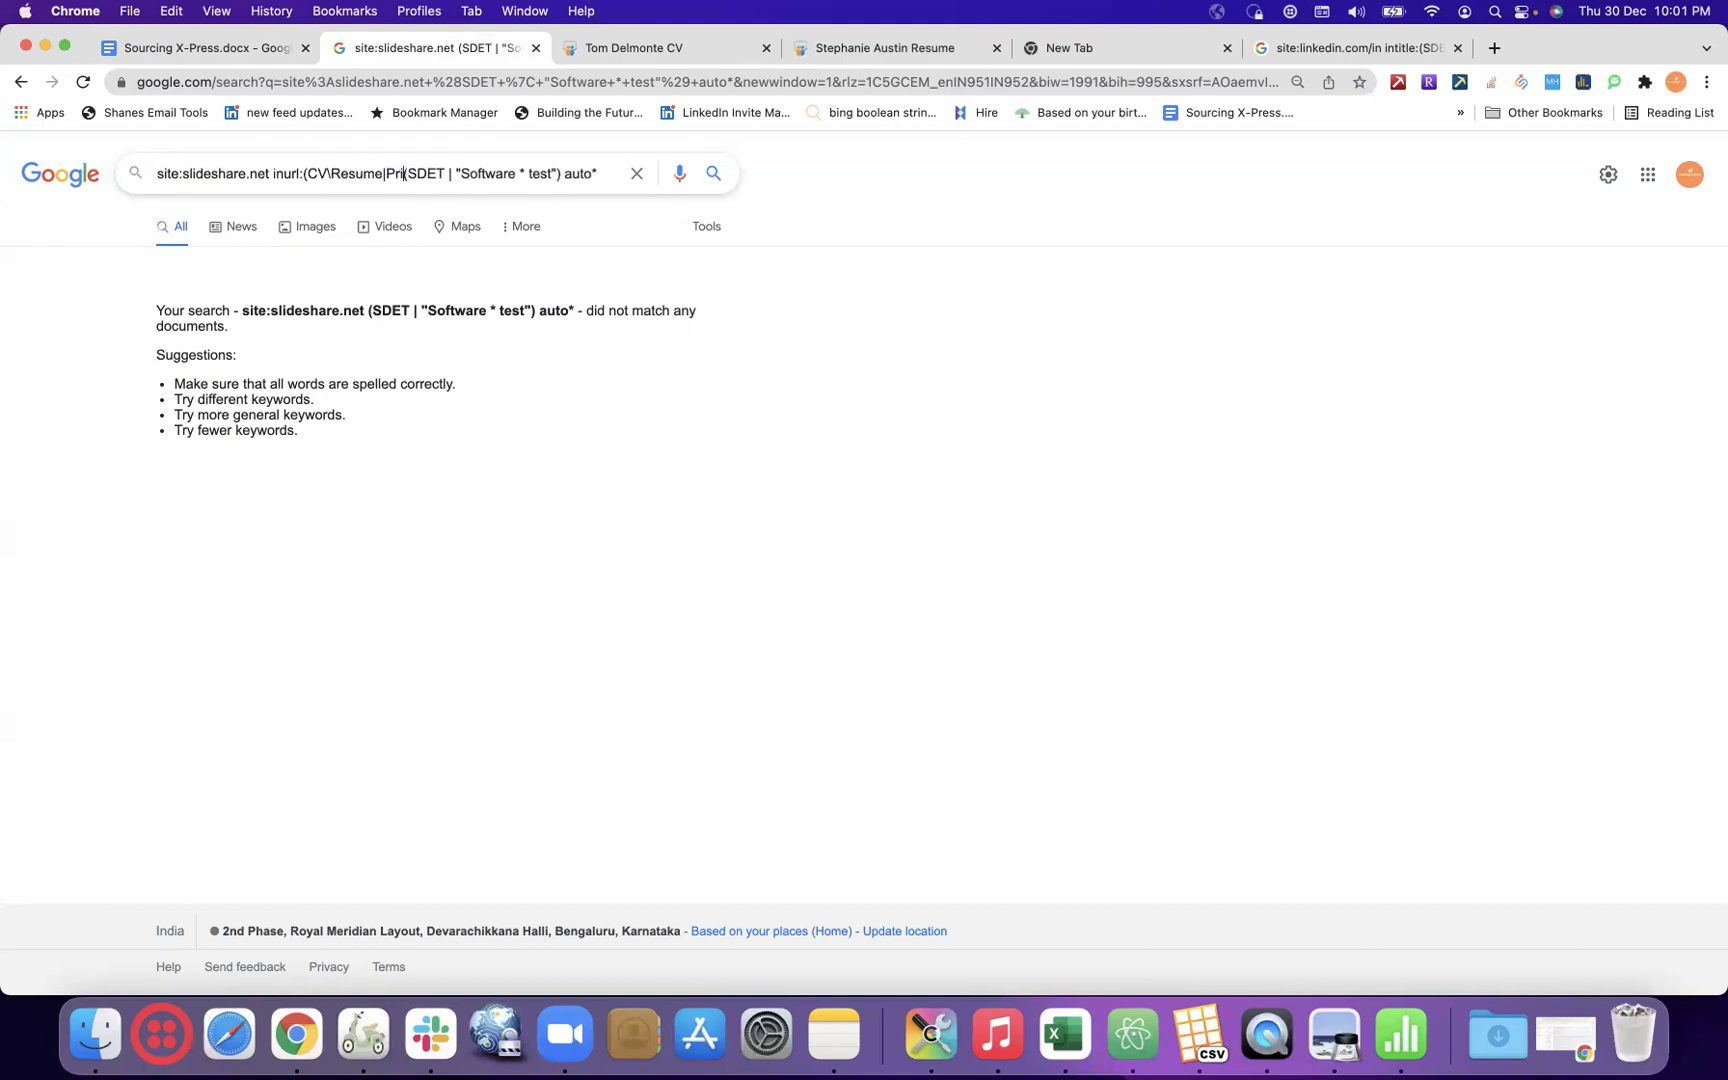
key("BackSpace")
key("BackSpace")
key("BackSpace")
key("BackSpace")
key("BackSpace")
key("BackSpace")
key("BackSpace")
key("BackSpace")
key("BackSpace")
key("BackSpace")
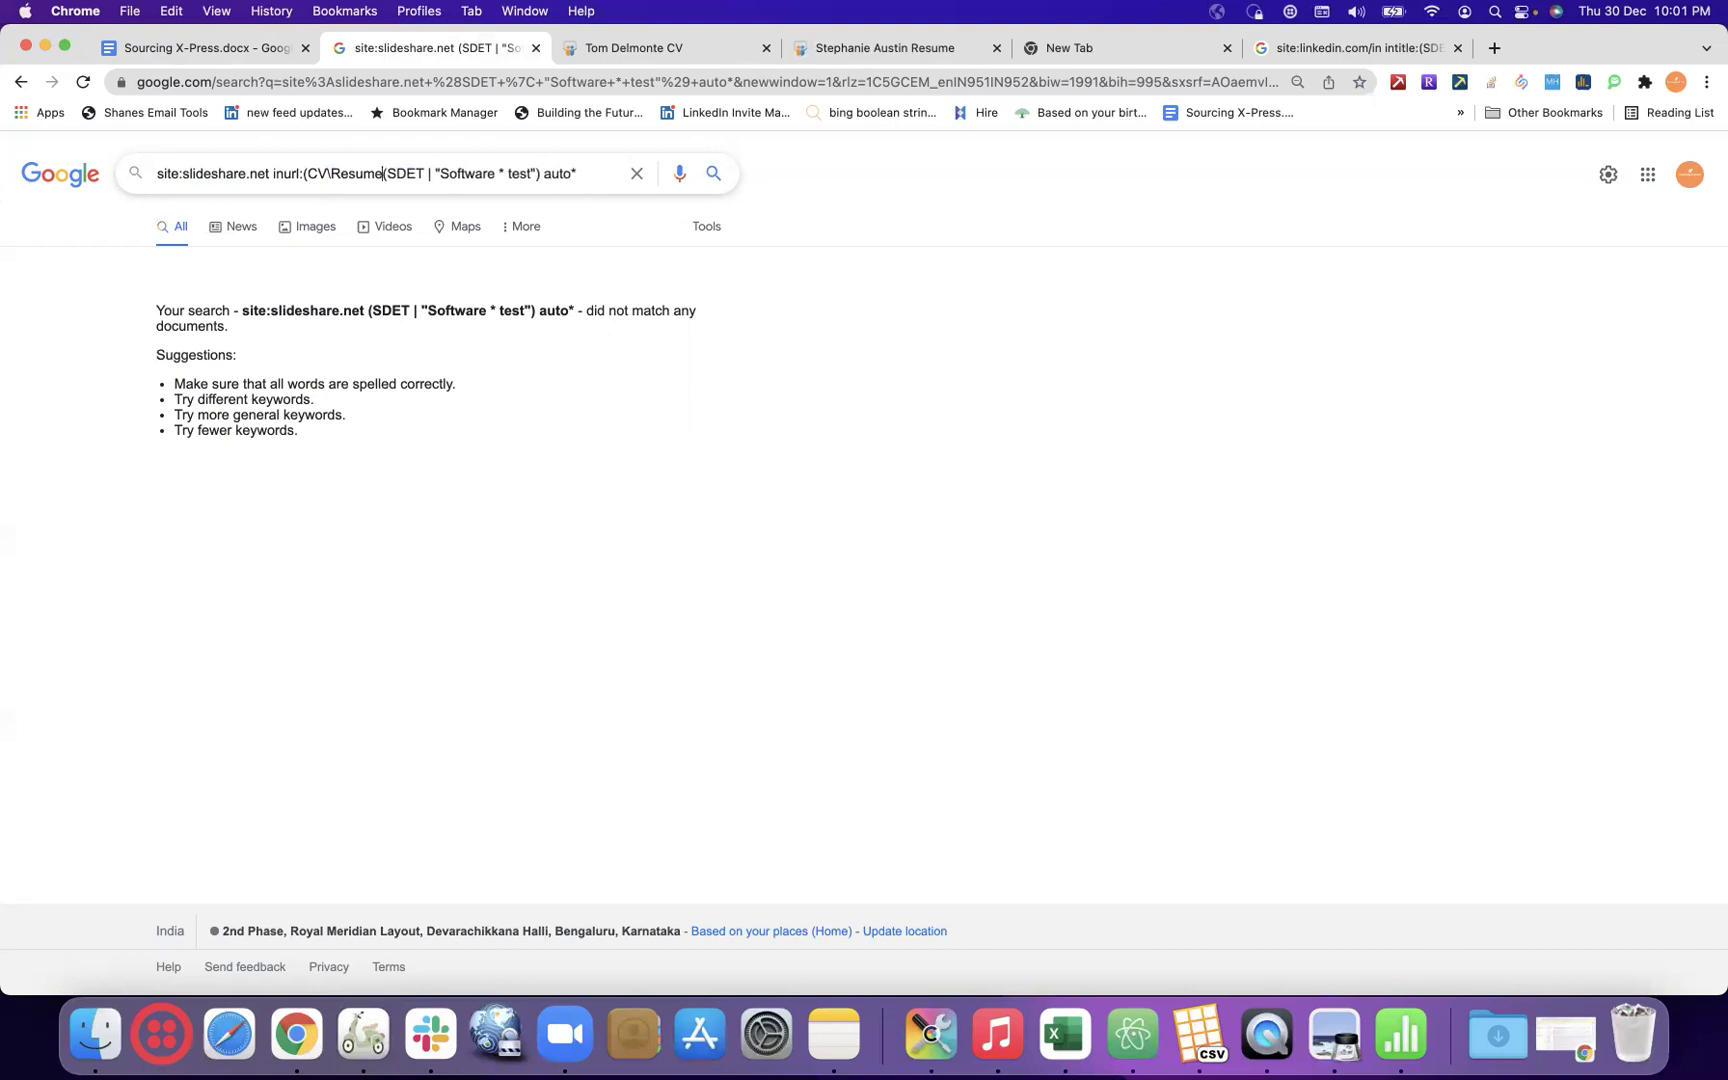
key("BackSpace")
type("|resume")
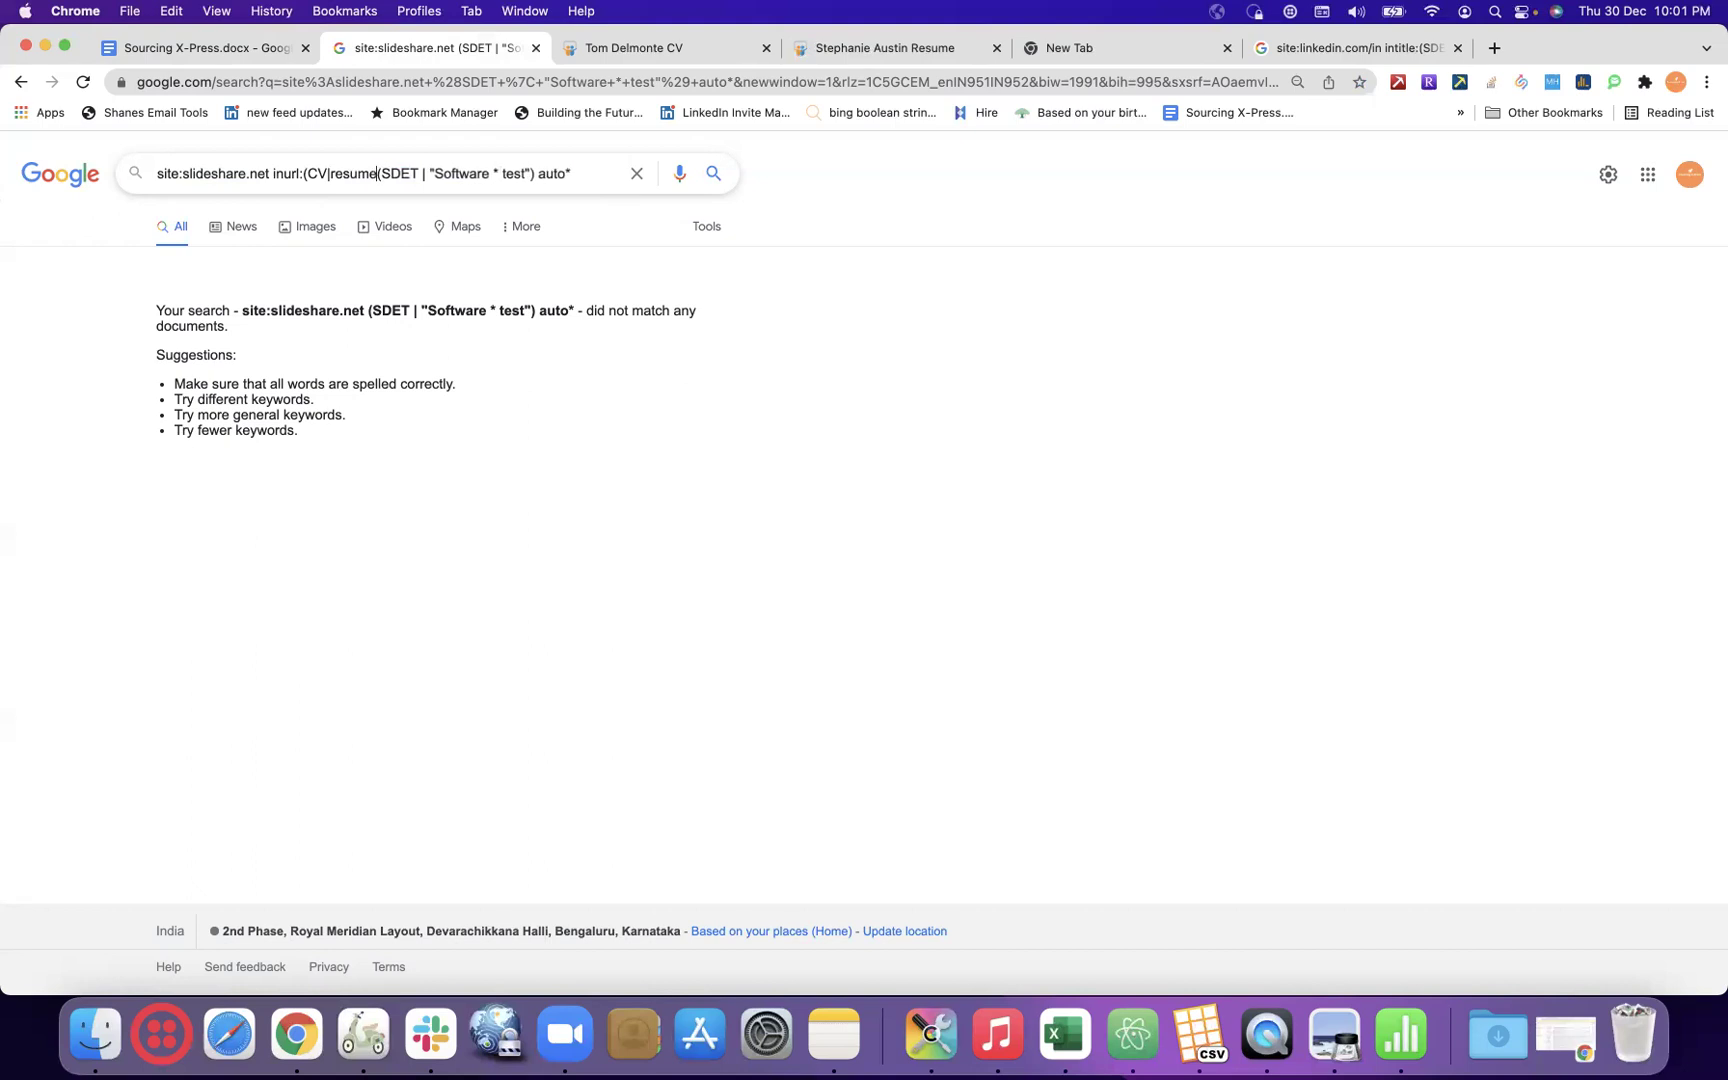
type("|profi")
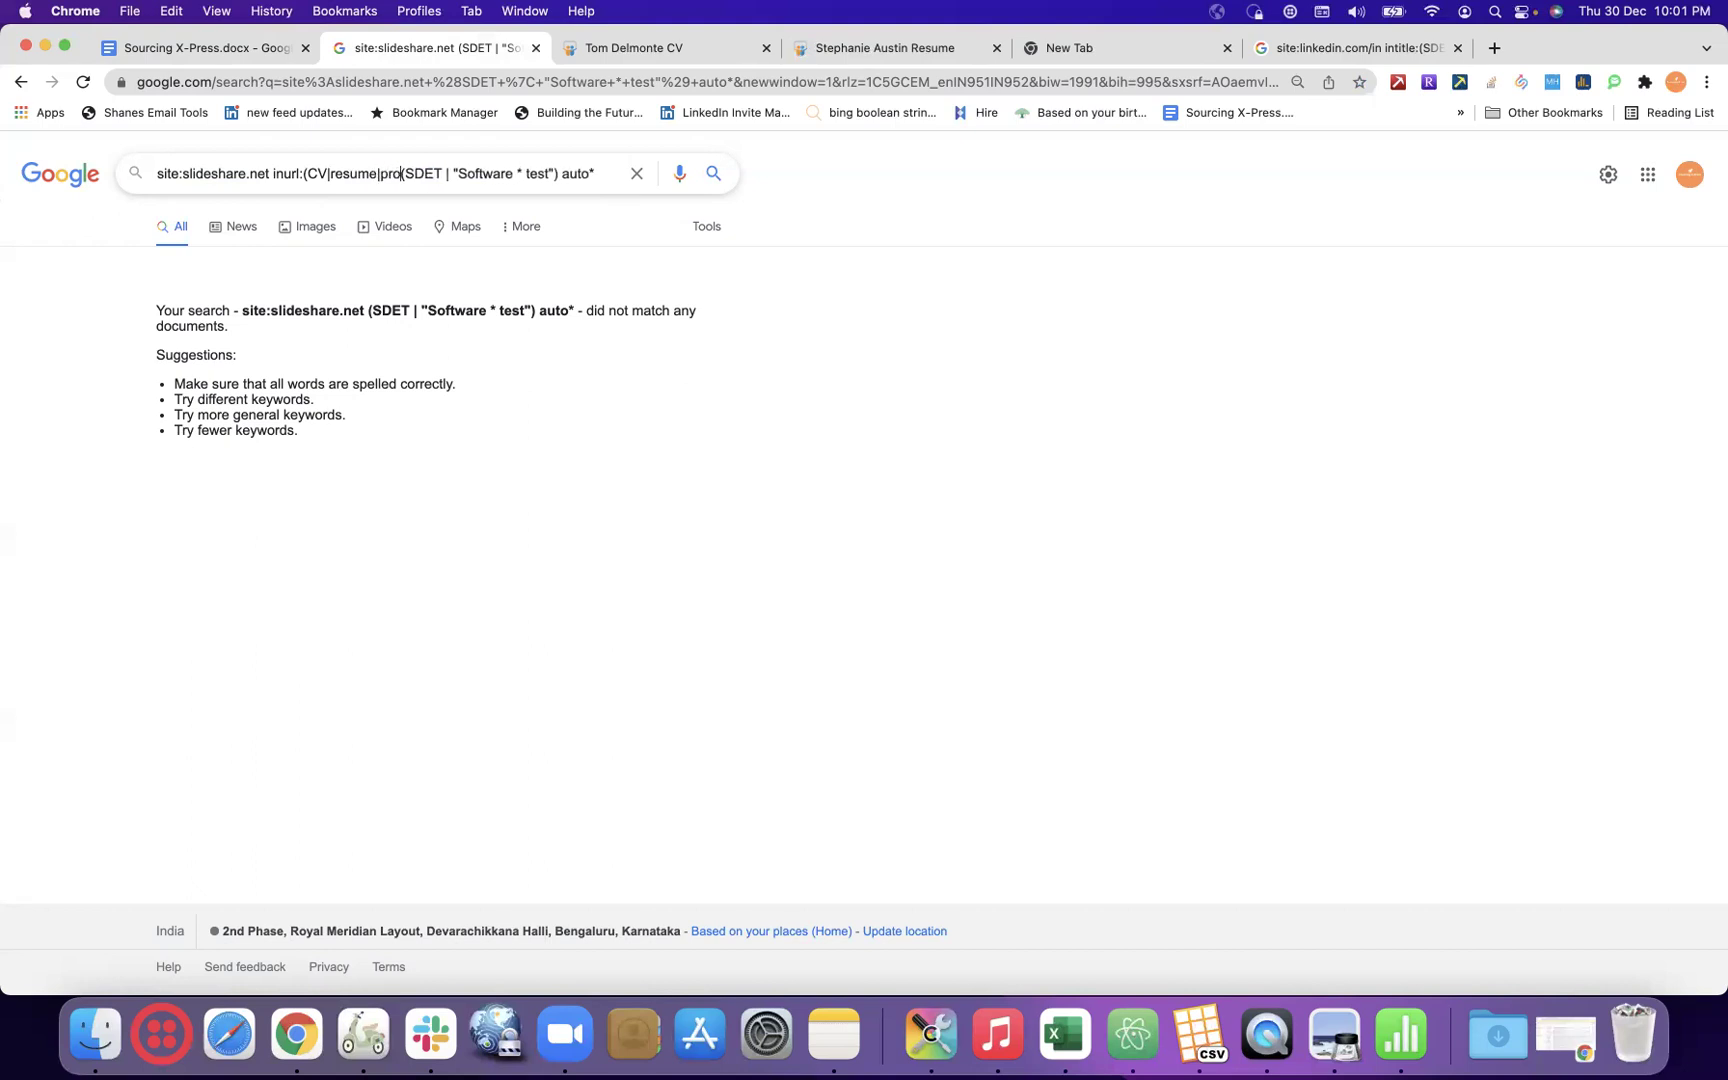
type("le(")
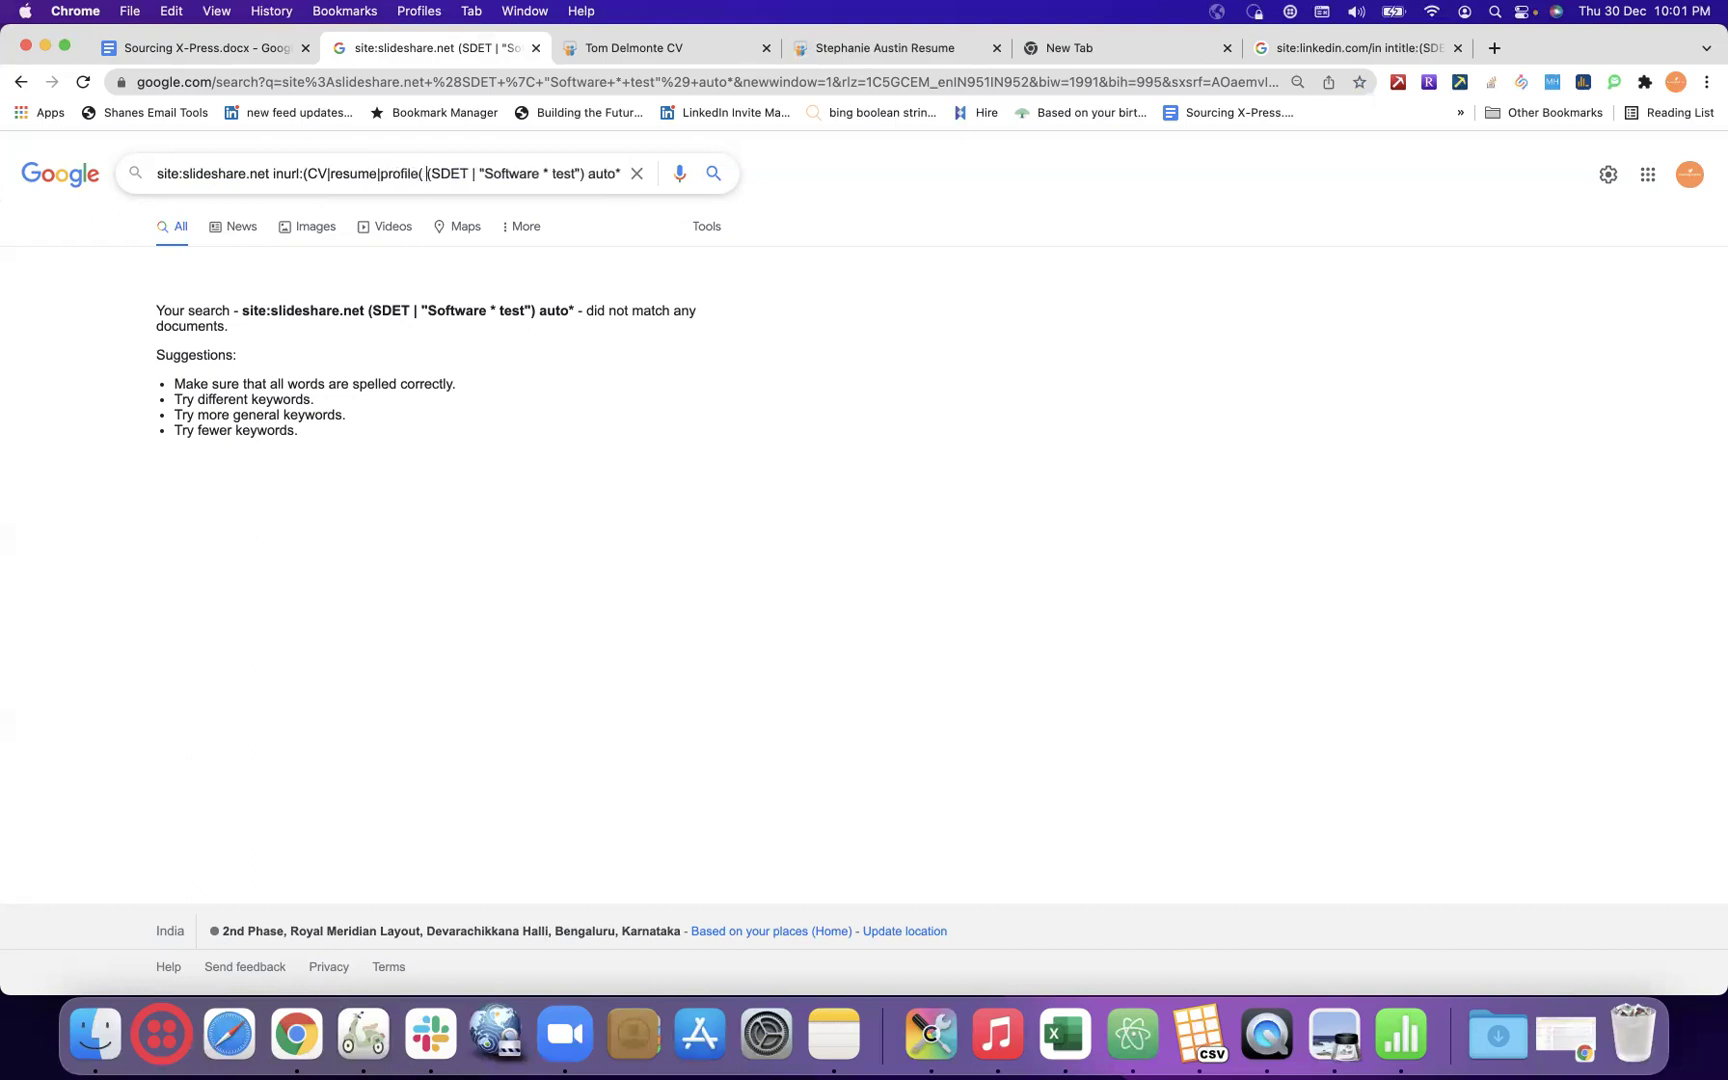
key("BackSpace")
key("BackSpace")
type(")")
key("Return")
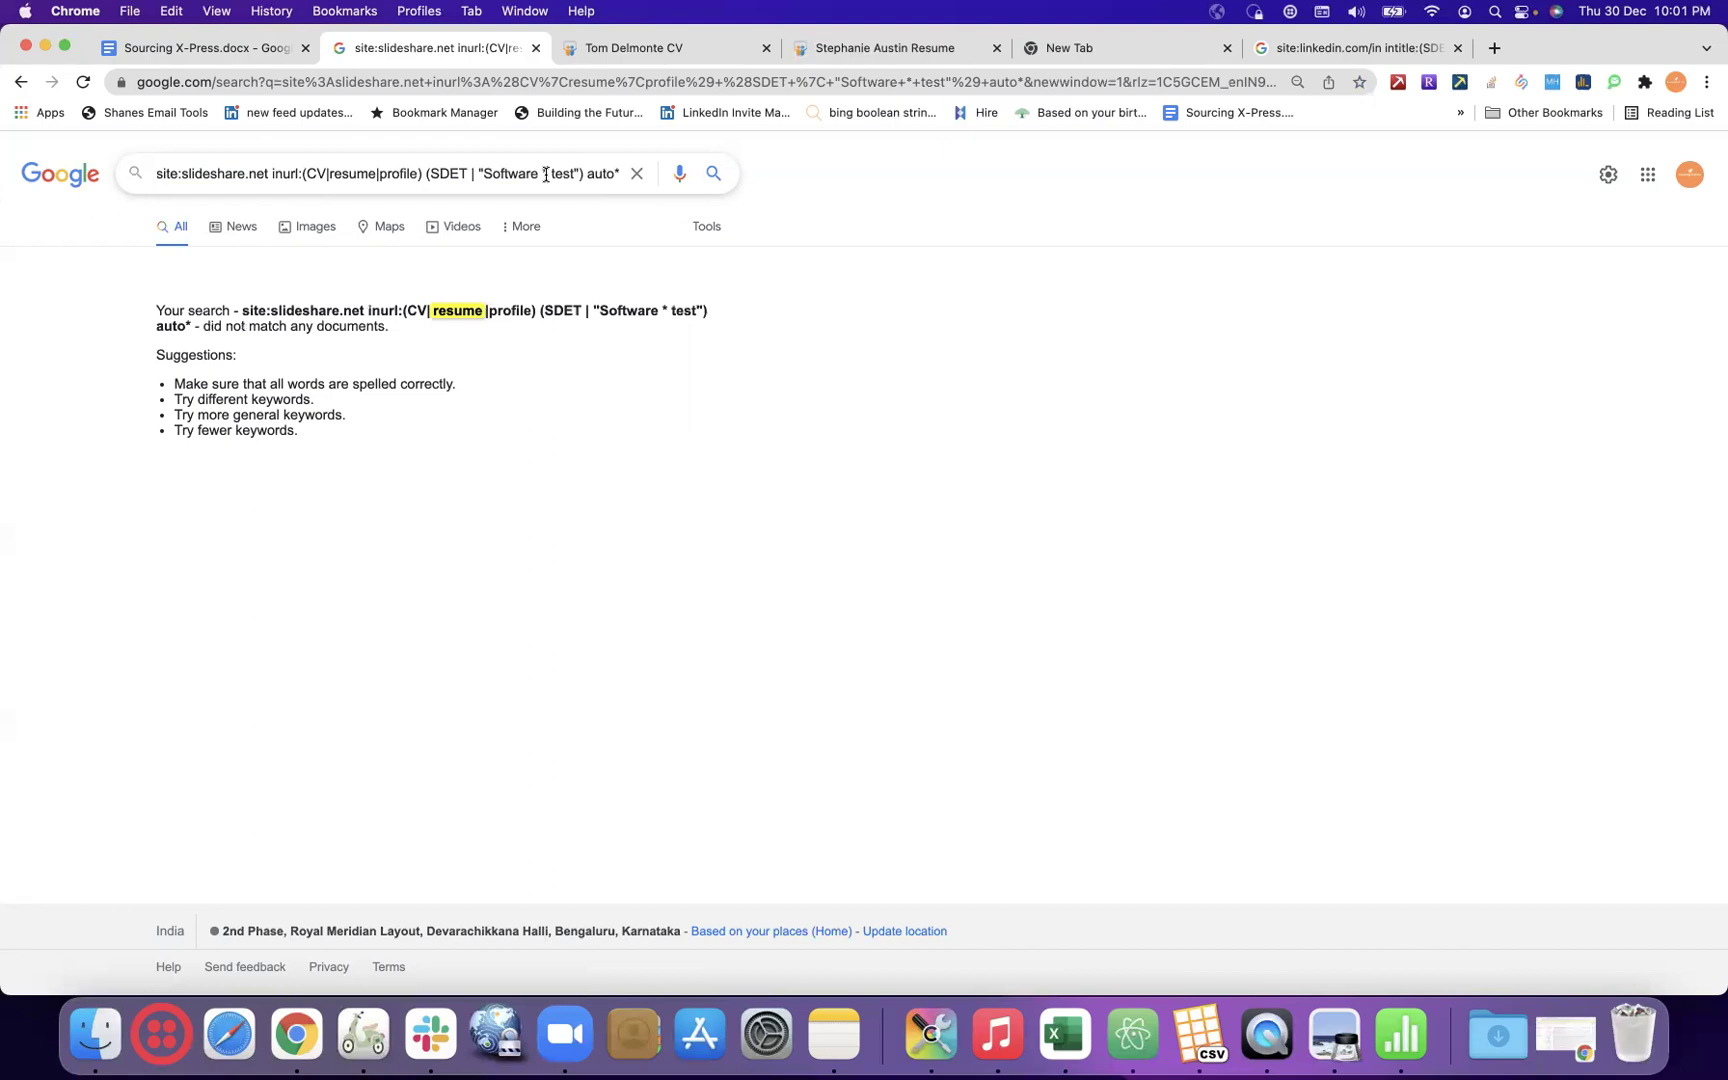
- Copy the full inurl query into the Sourcing X-Press notes under the other SlideShare query, followed by an empty line
left_click(546, 175)
left_click(614, 175)
key("BackSpace")
key("BackSpace")
key("BackSpace")
key("BackSpace")
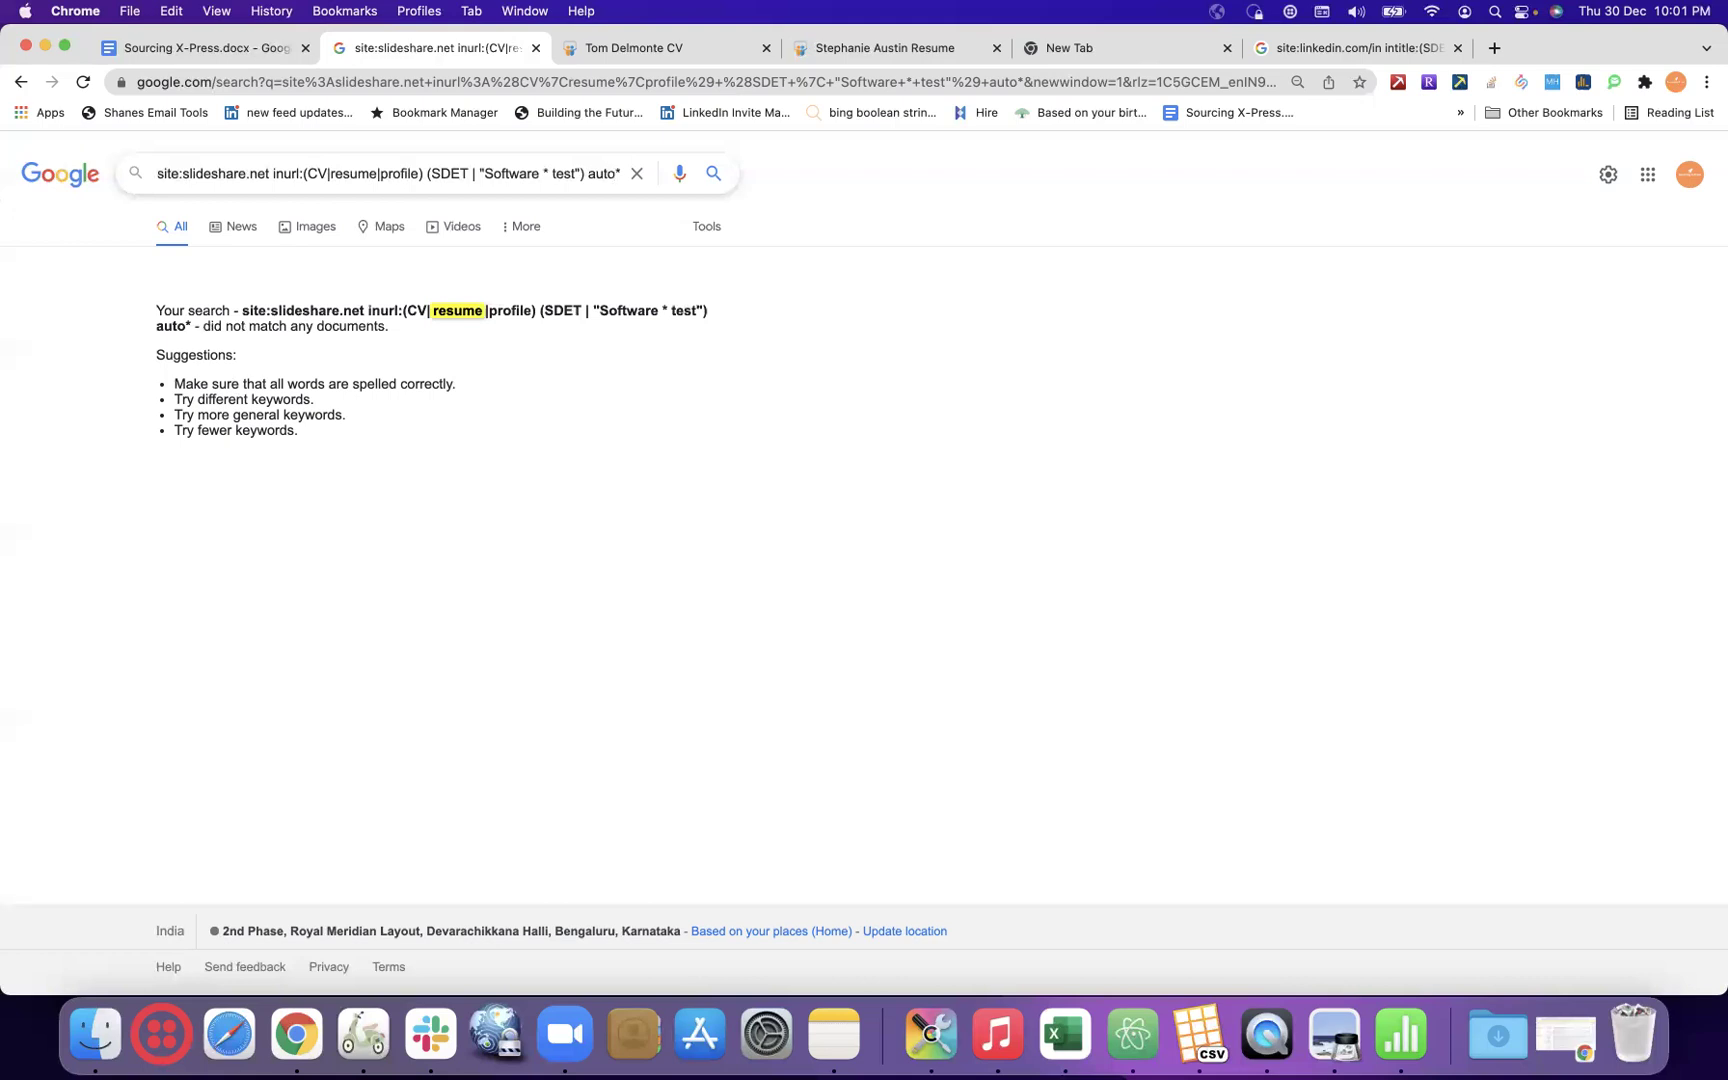
key("super+a")
key("super+c")
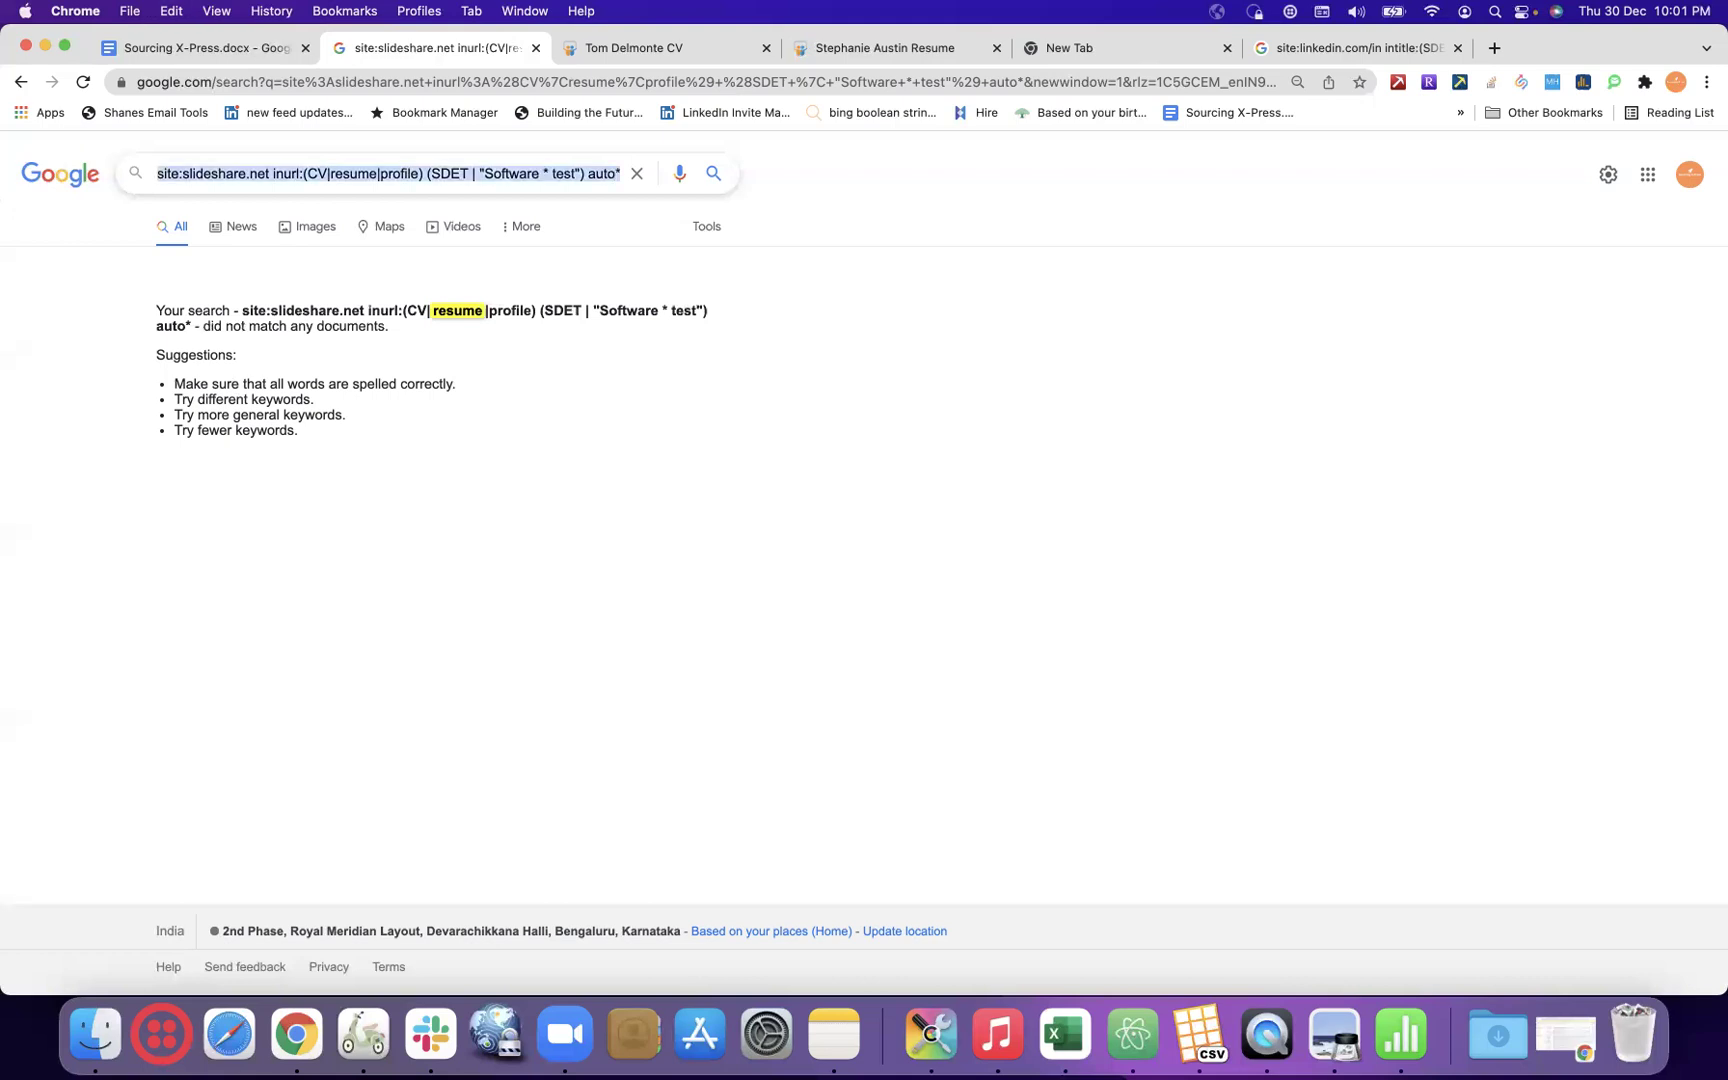
left_click(150, 56)
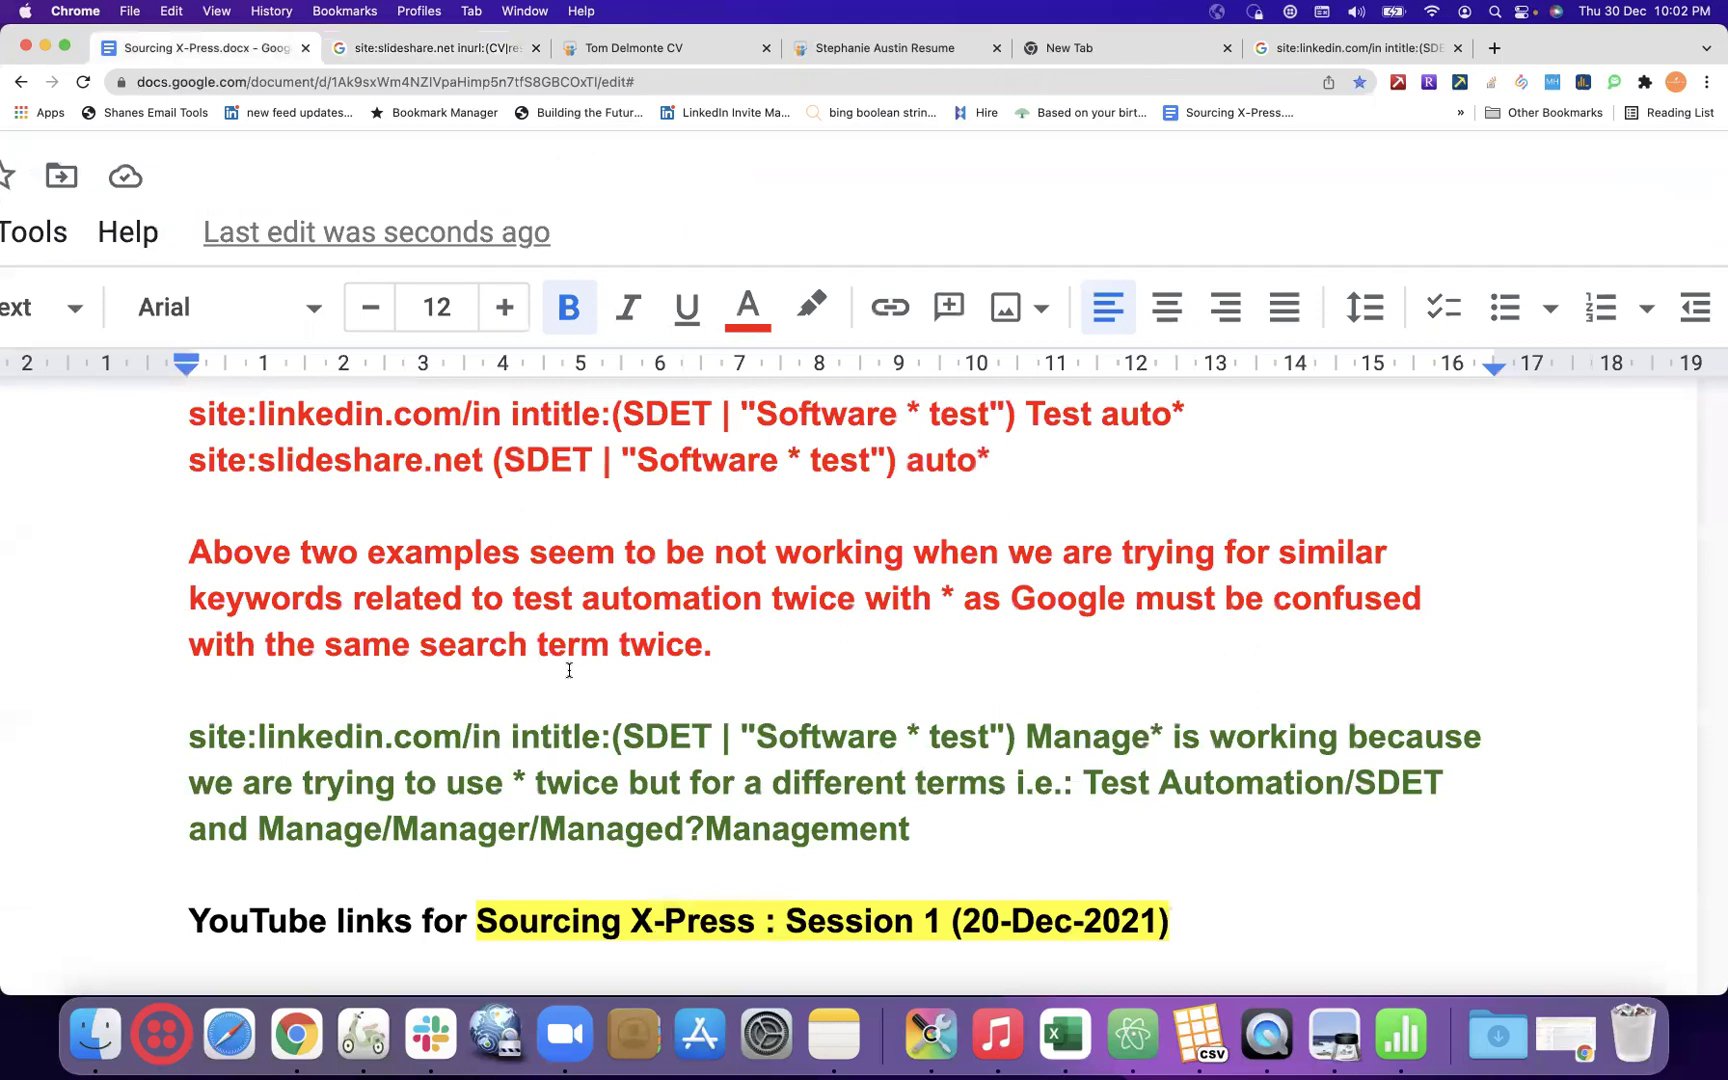
left_click(228, 489)
key("super+v")
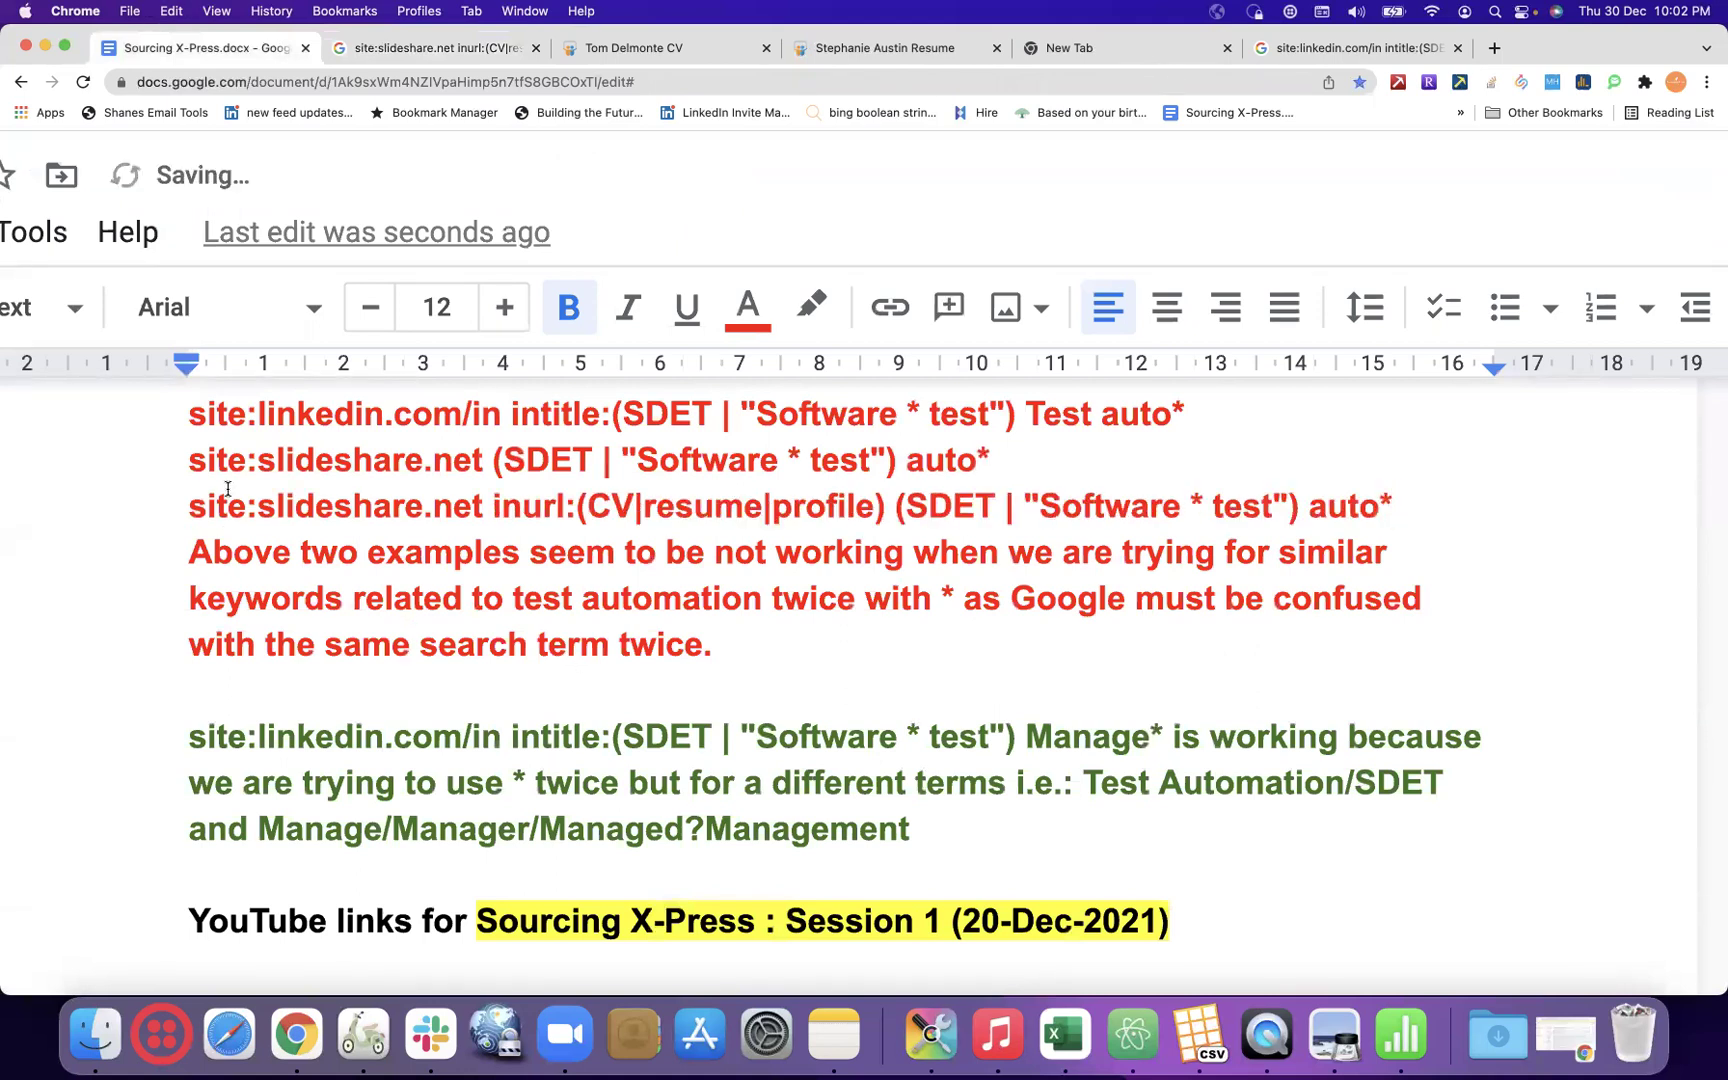
key("Return")
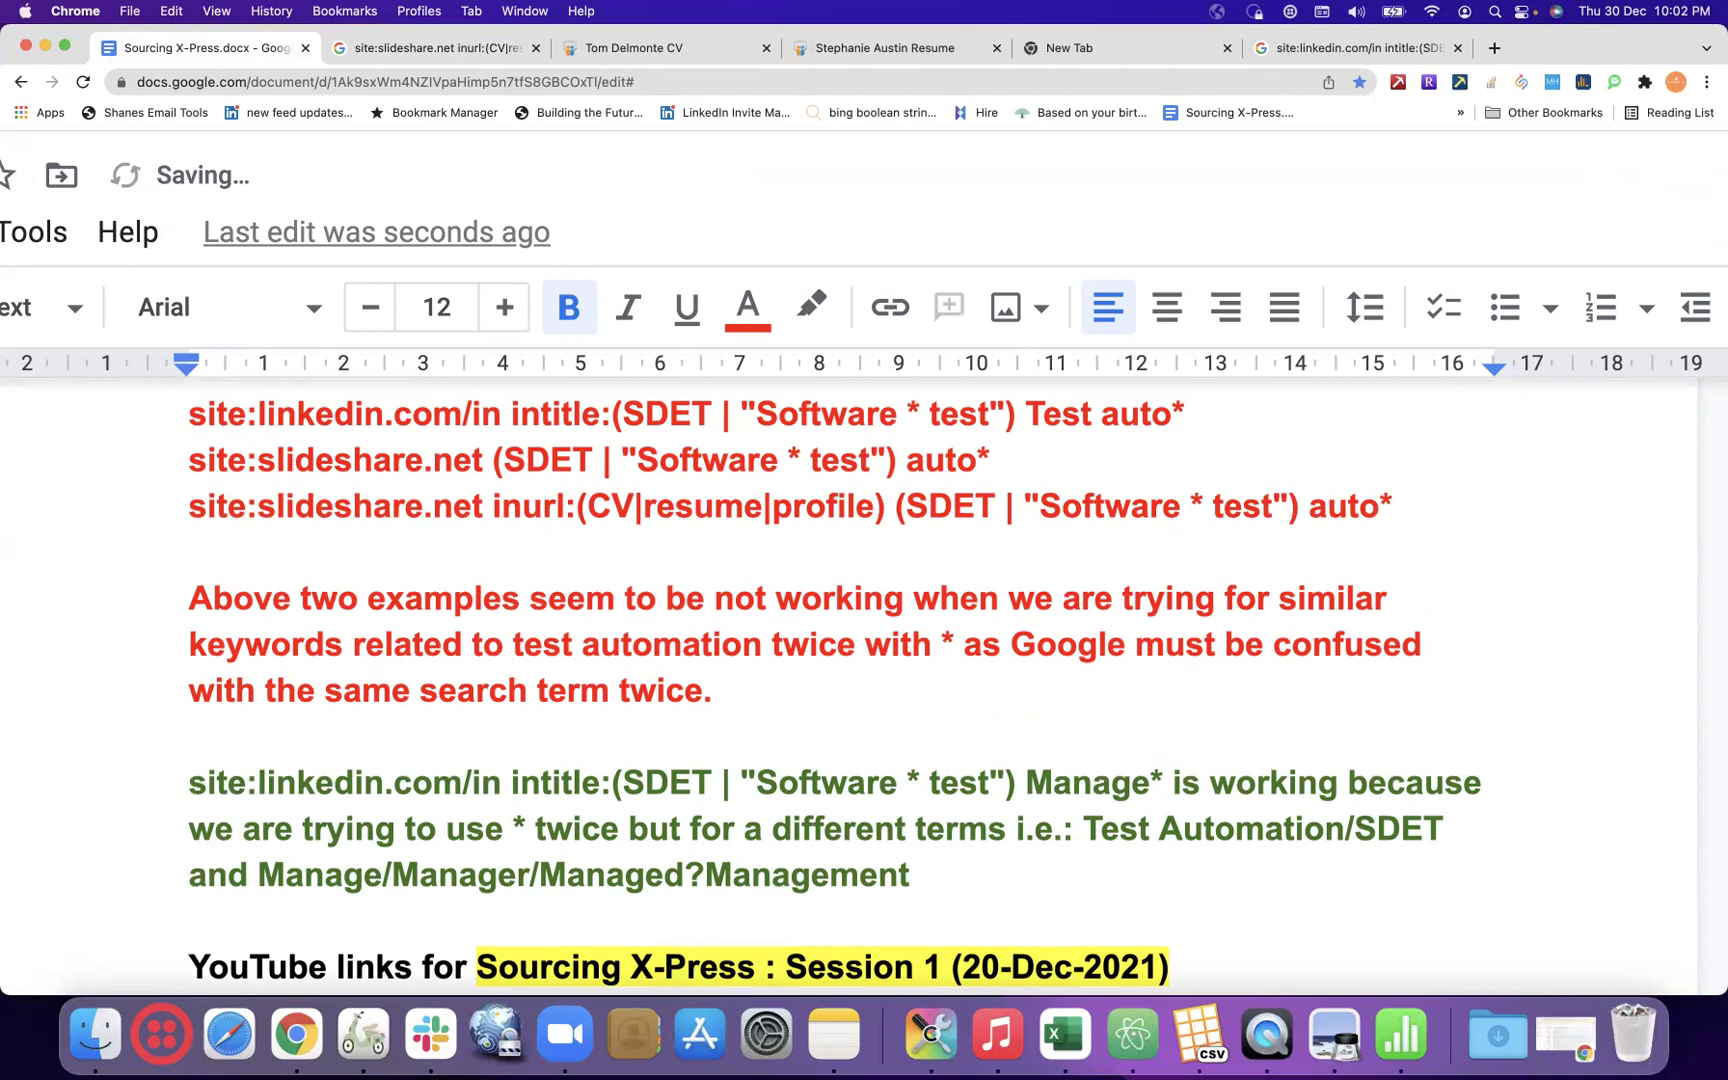
- Paste the inurl query again on the next line of the notes, changing auto* to manage*, and add a line break
key("super+v")
key("BackSpace")
key("BackSpace")
key("BackSpace")
key("BackSpace")
key("BackSpace")
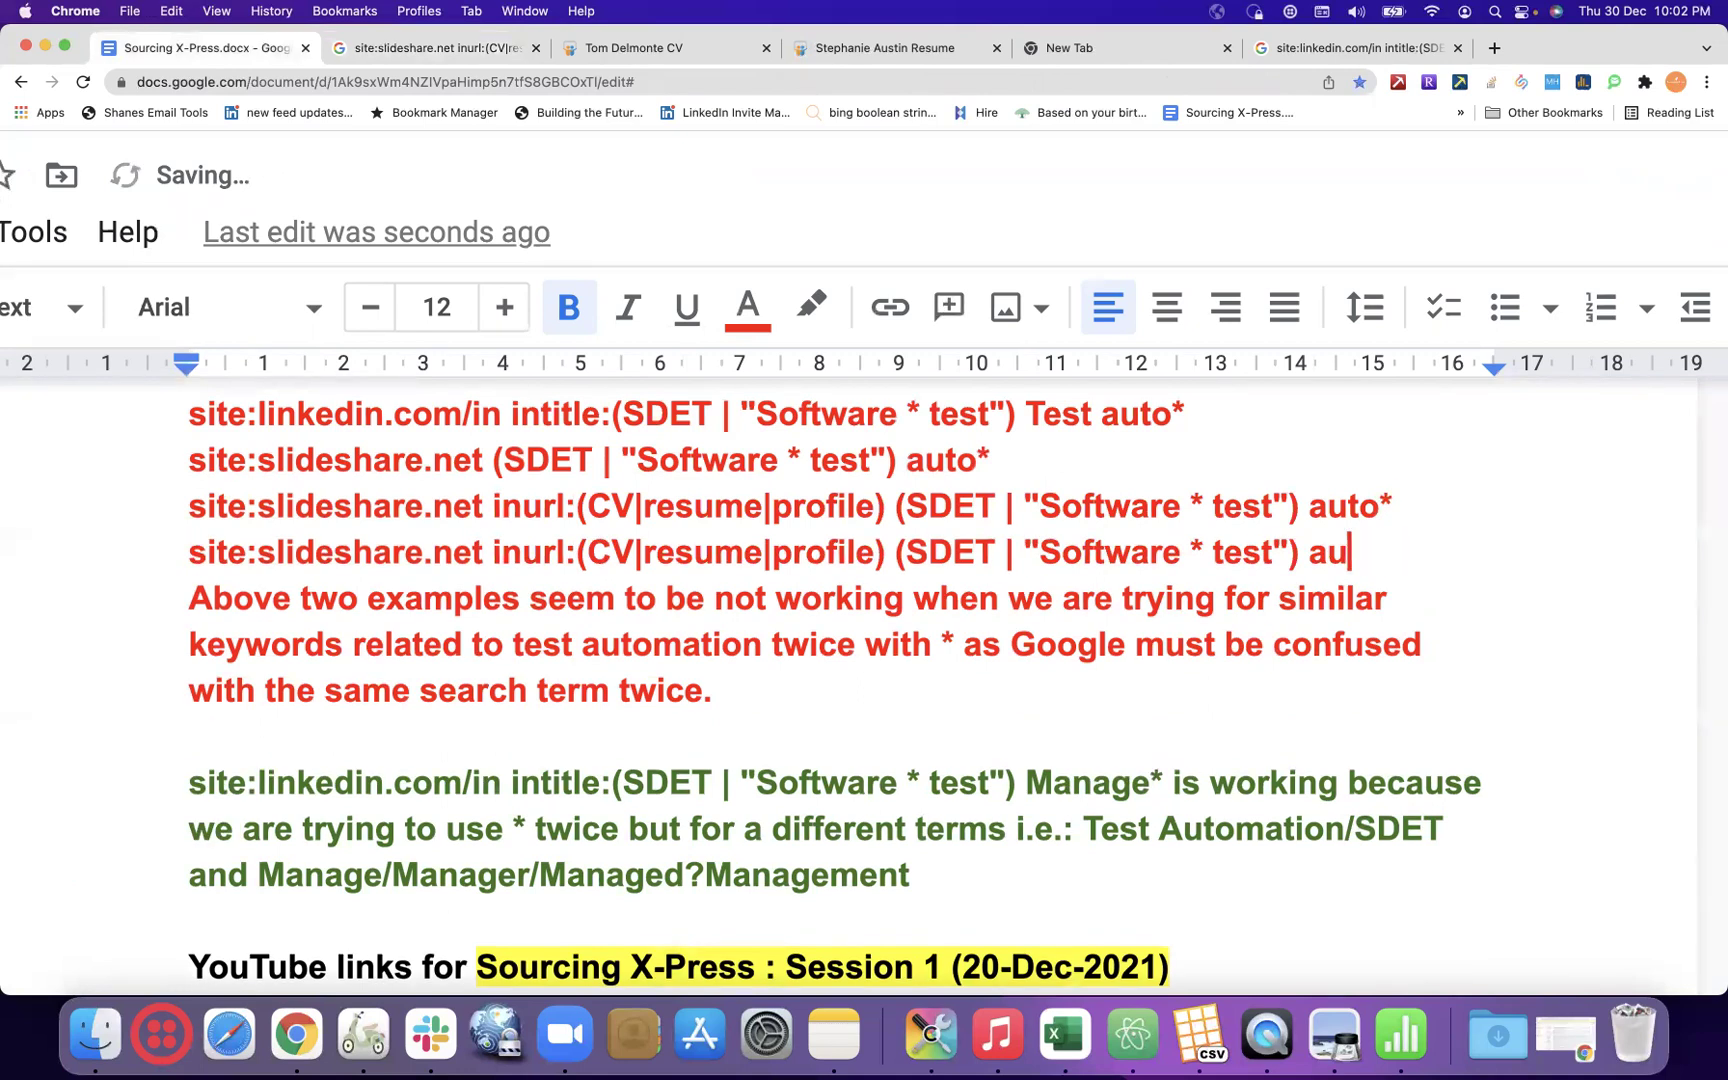
type("manag")
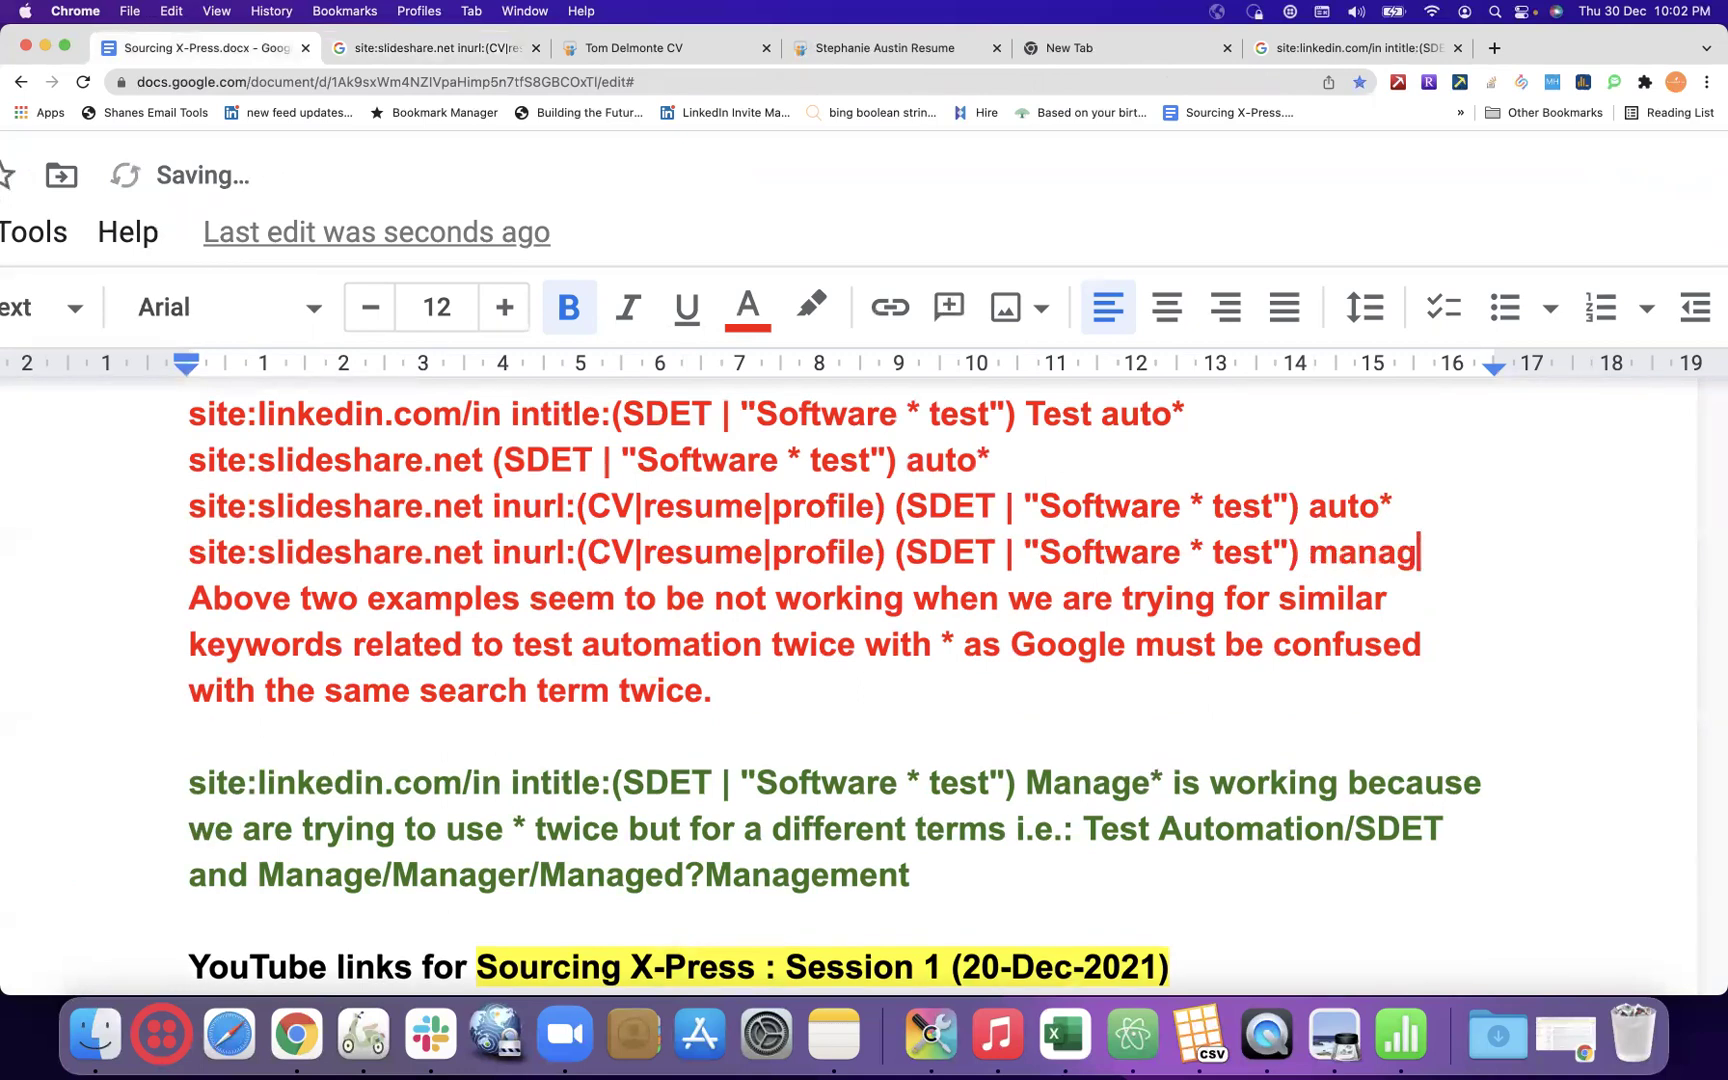
type("e*")
key("Return")
- In the Google SlideShare inurl search, replace auto* with manage* at the end of the query and run it
left_click(390, 49)
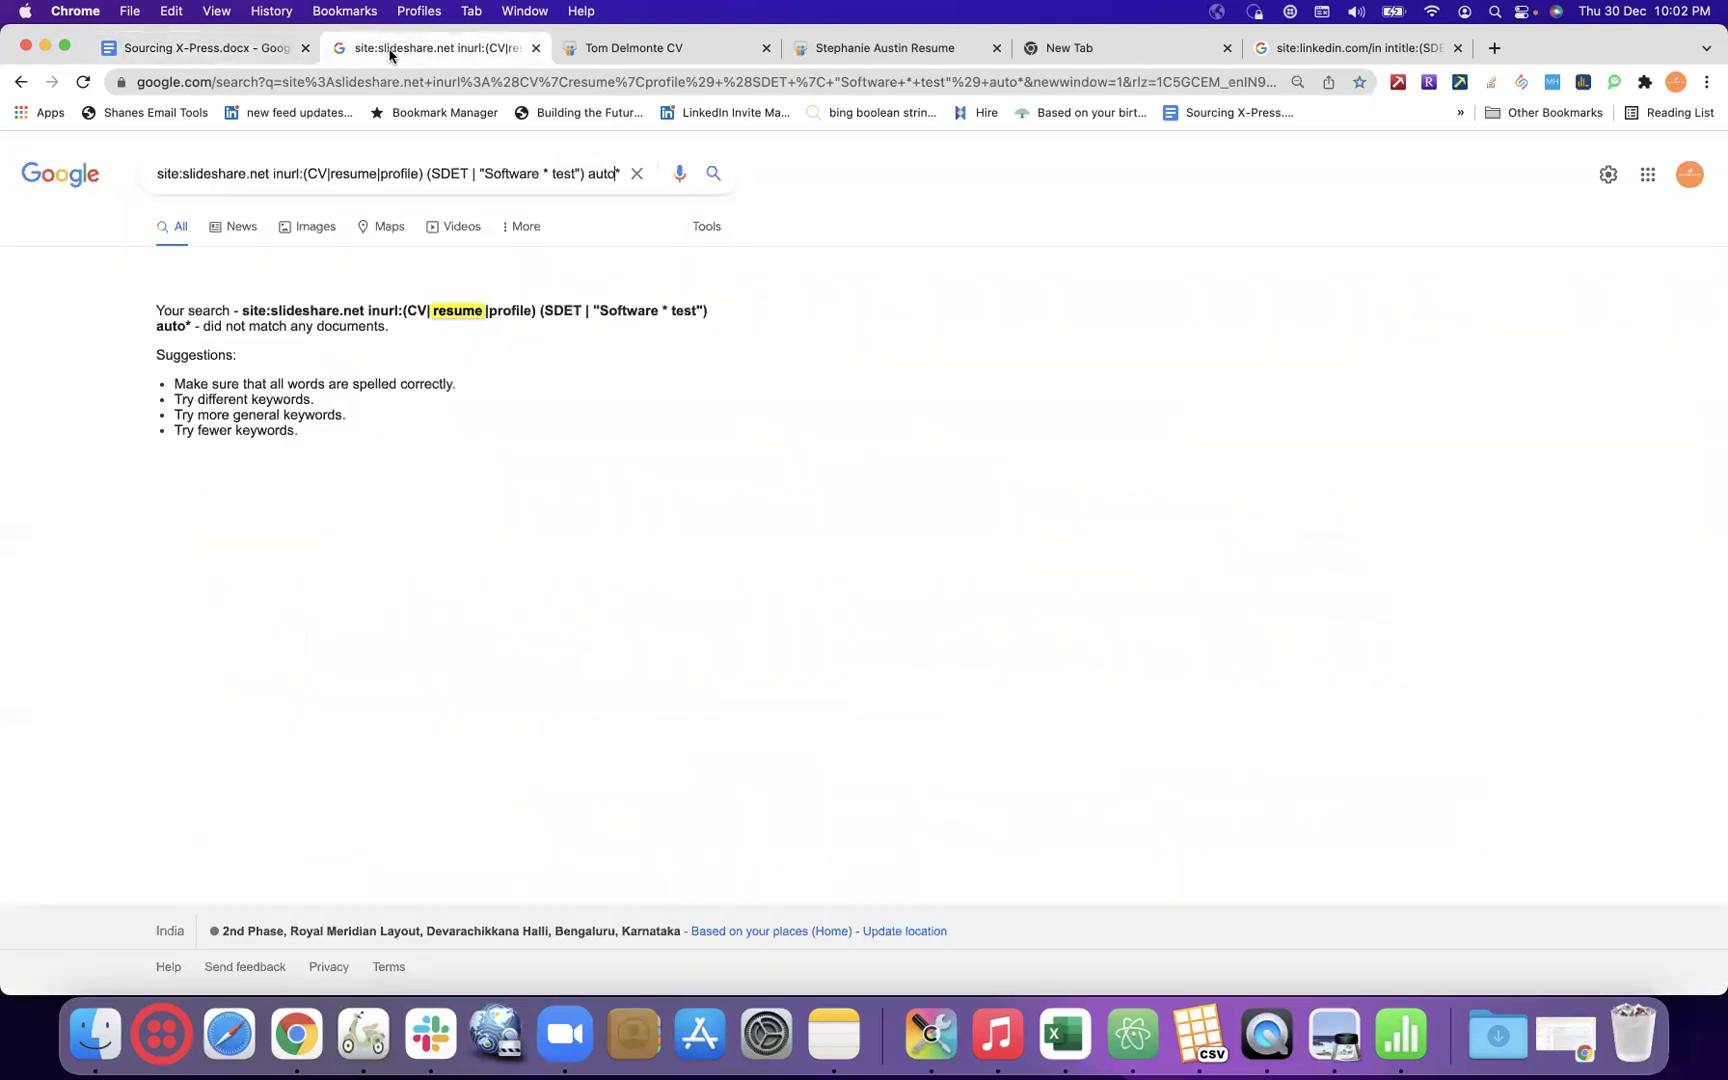
left_click(609, 178)
key("BackSpace")
key("BackSpace")
key("BackSpace")
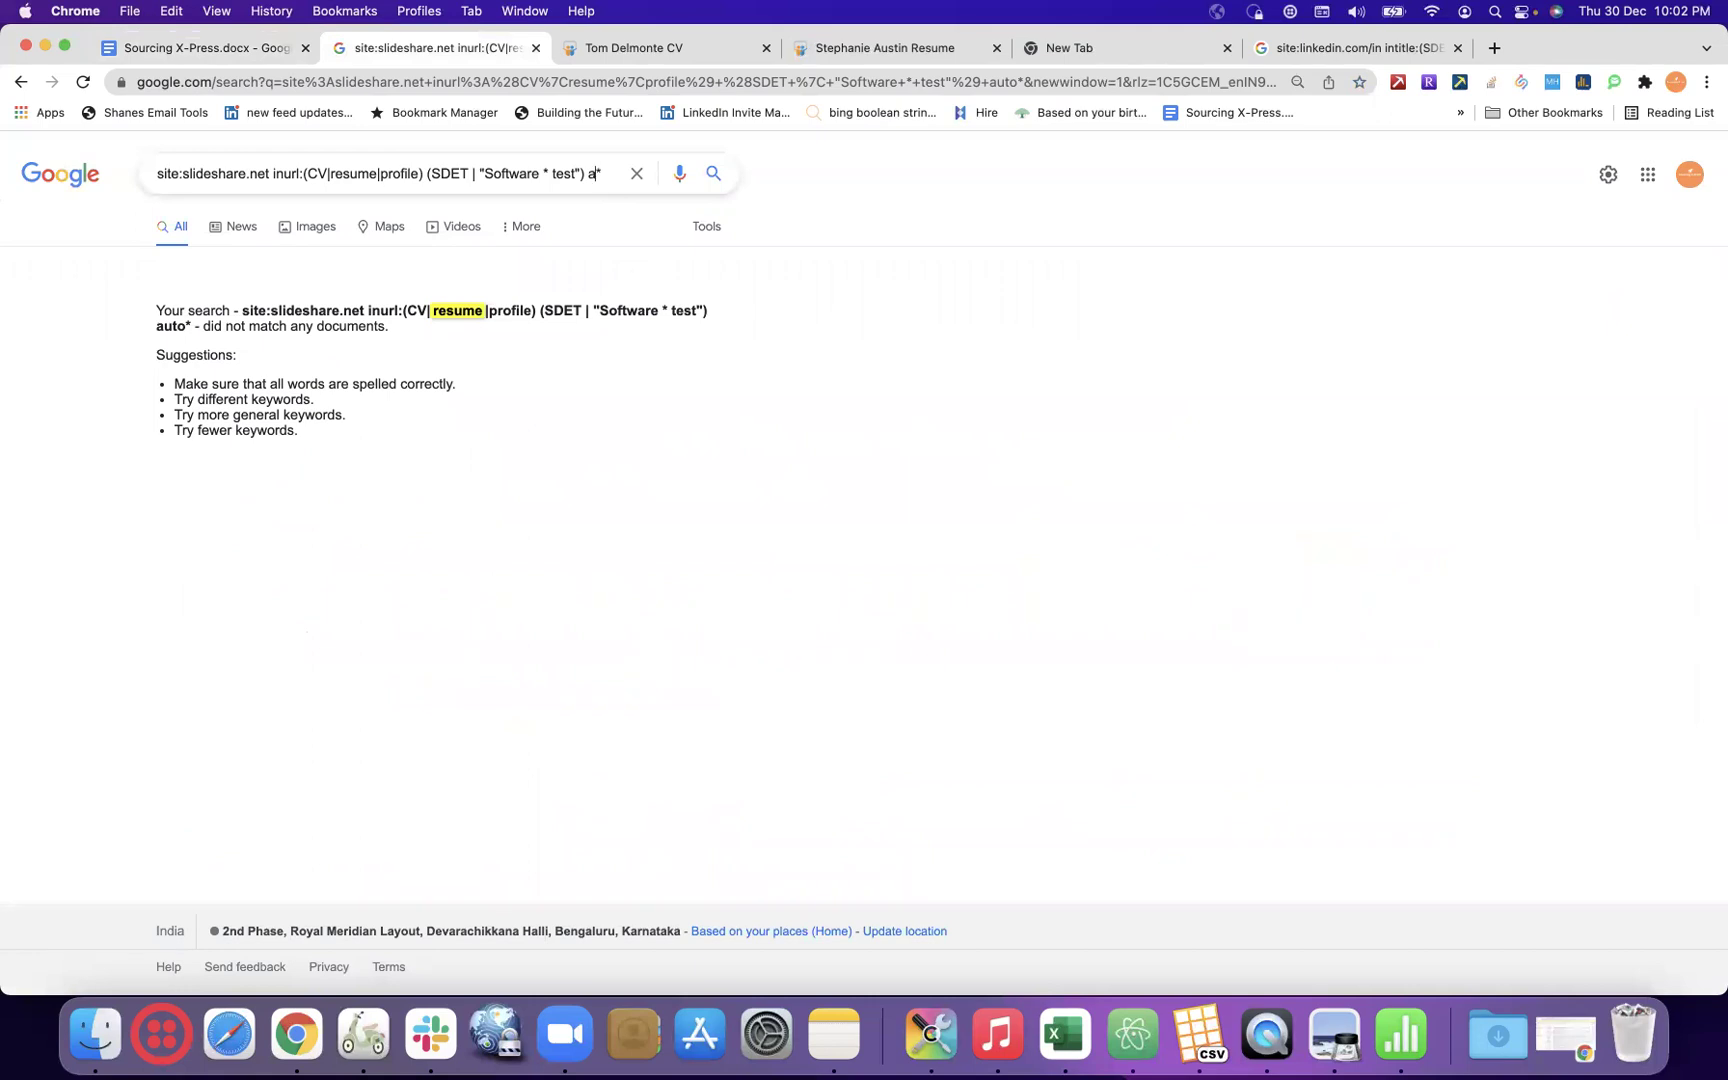
type("manage")
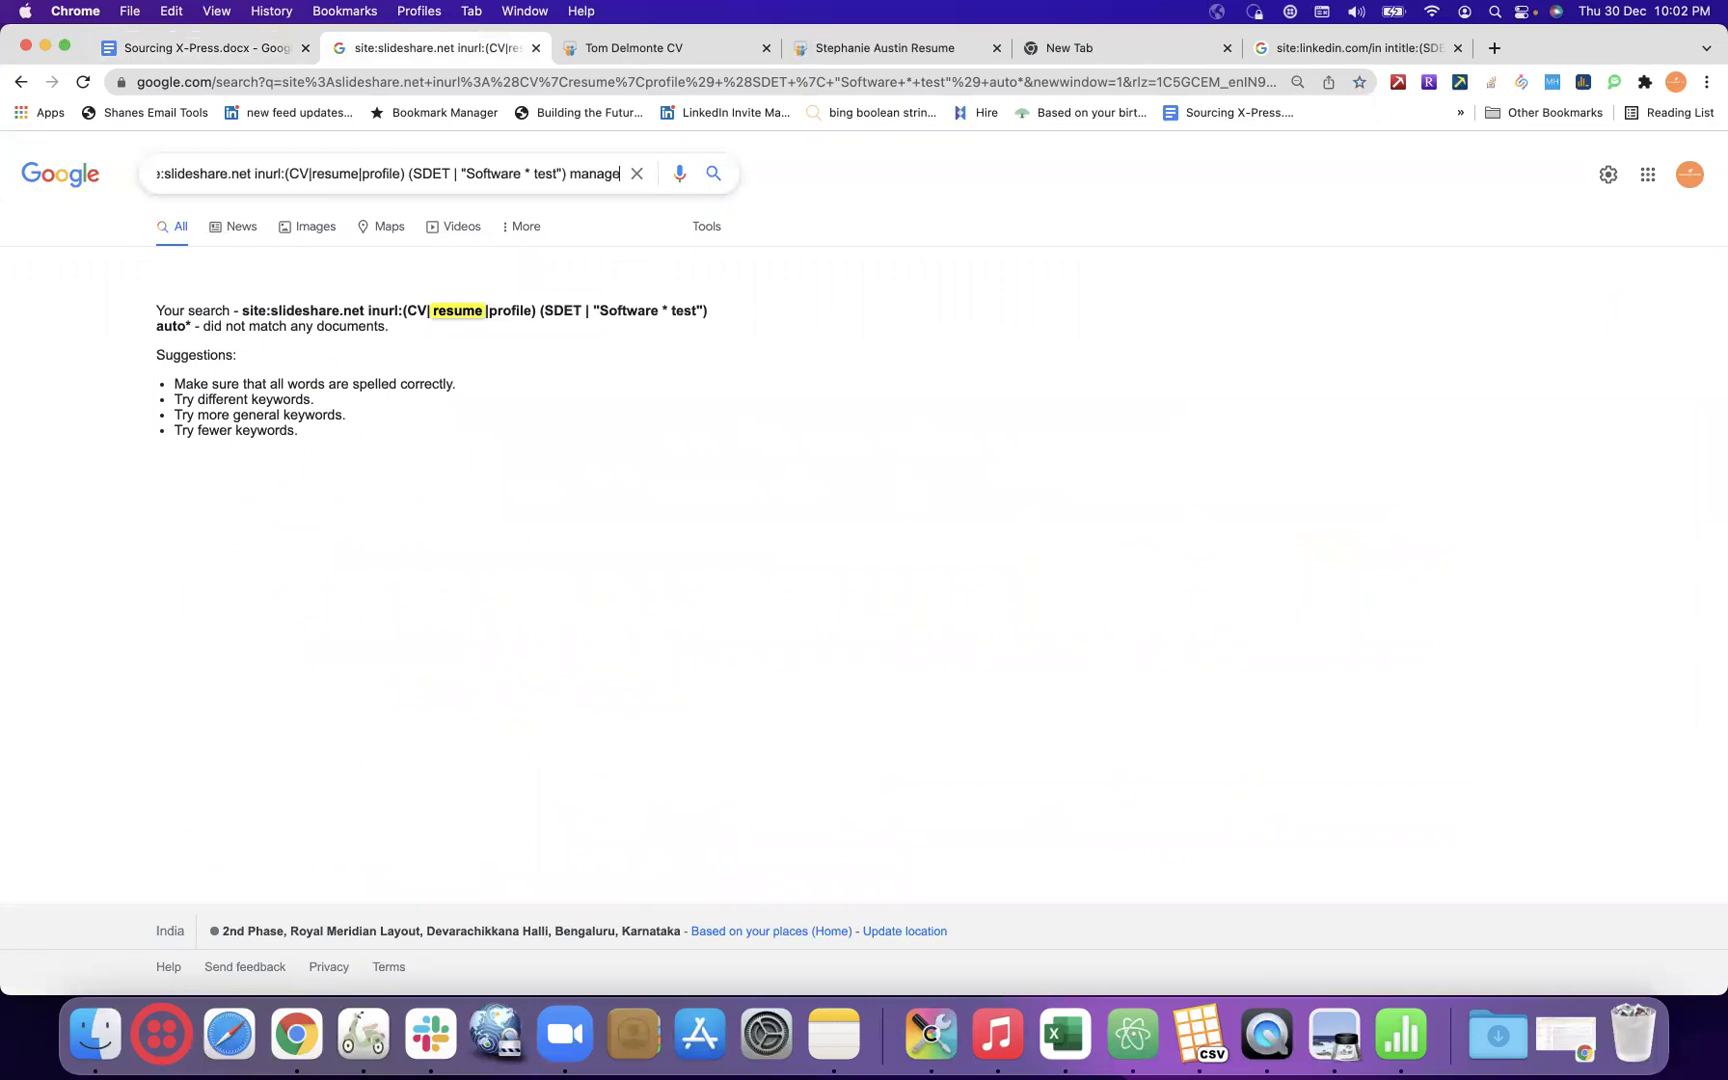
key("Return")
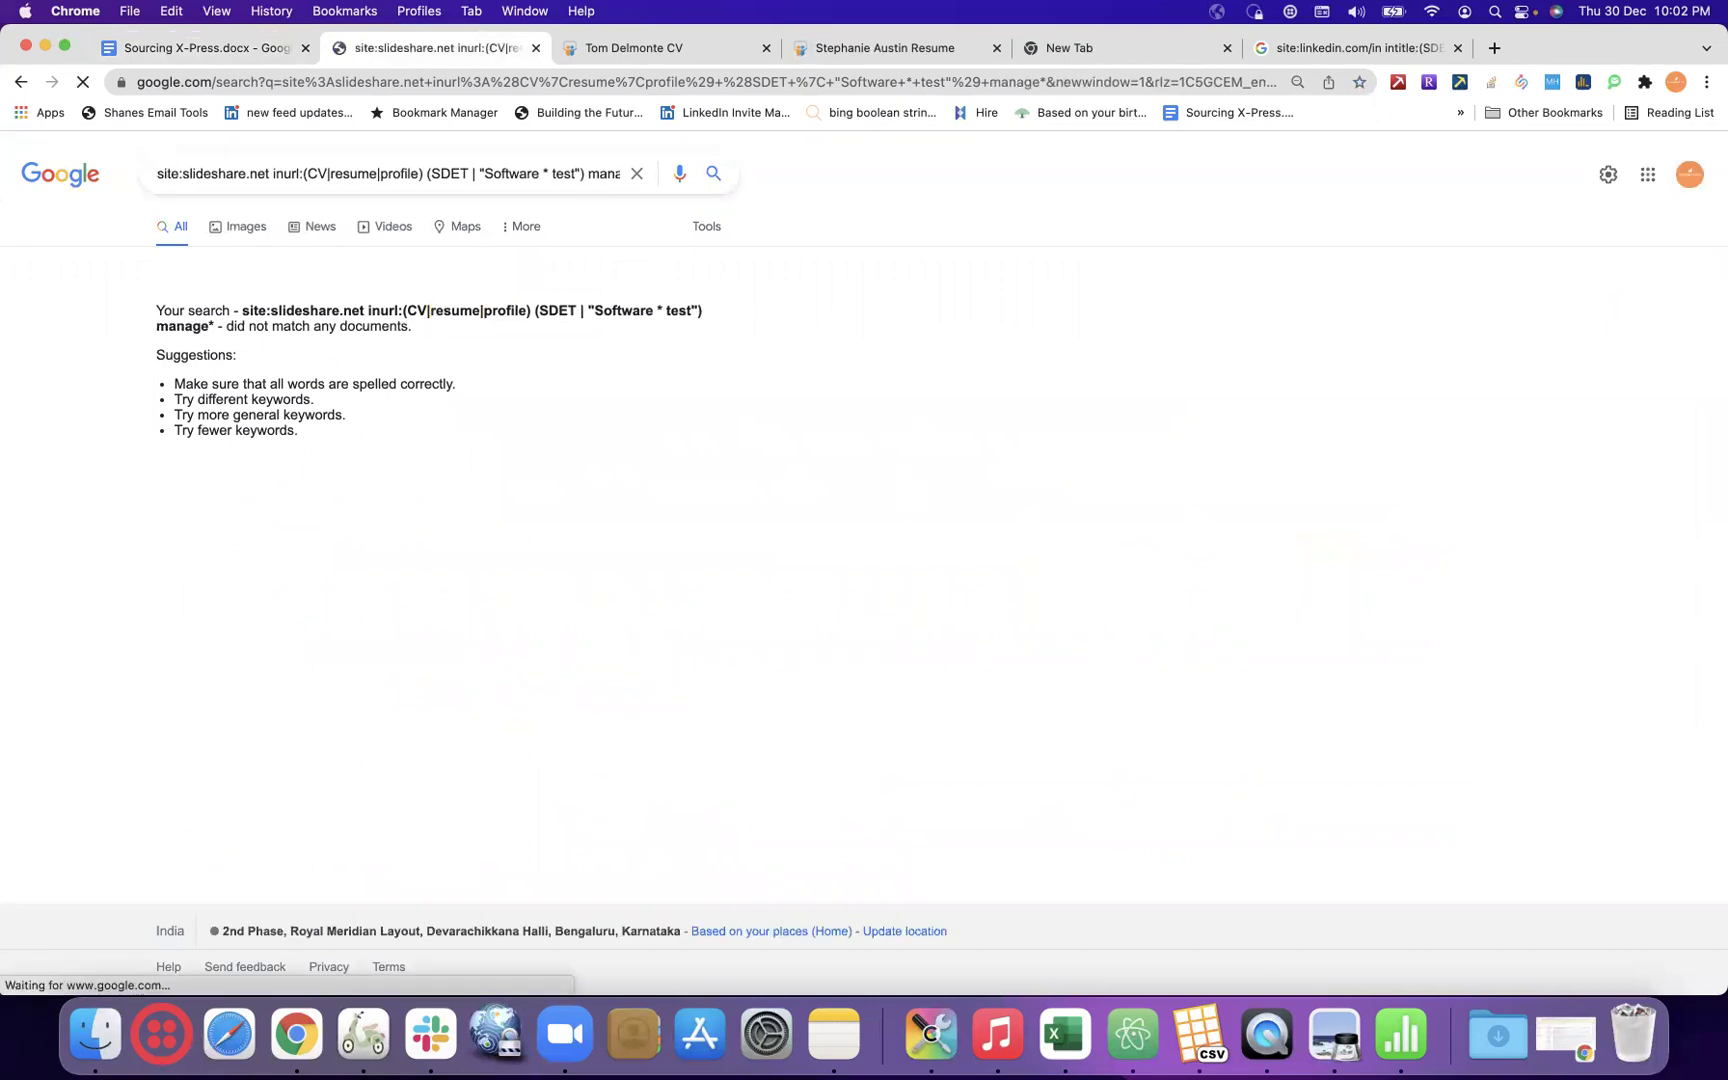
- Enclose manage* in double quotation marks in the SlideShare query and run the search again
left_click(586, 178)
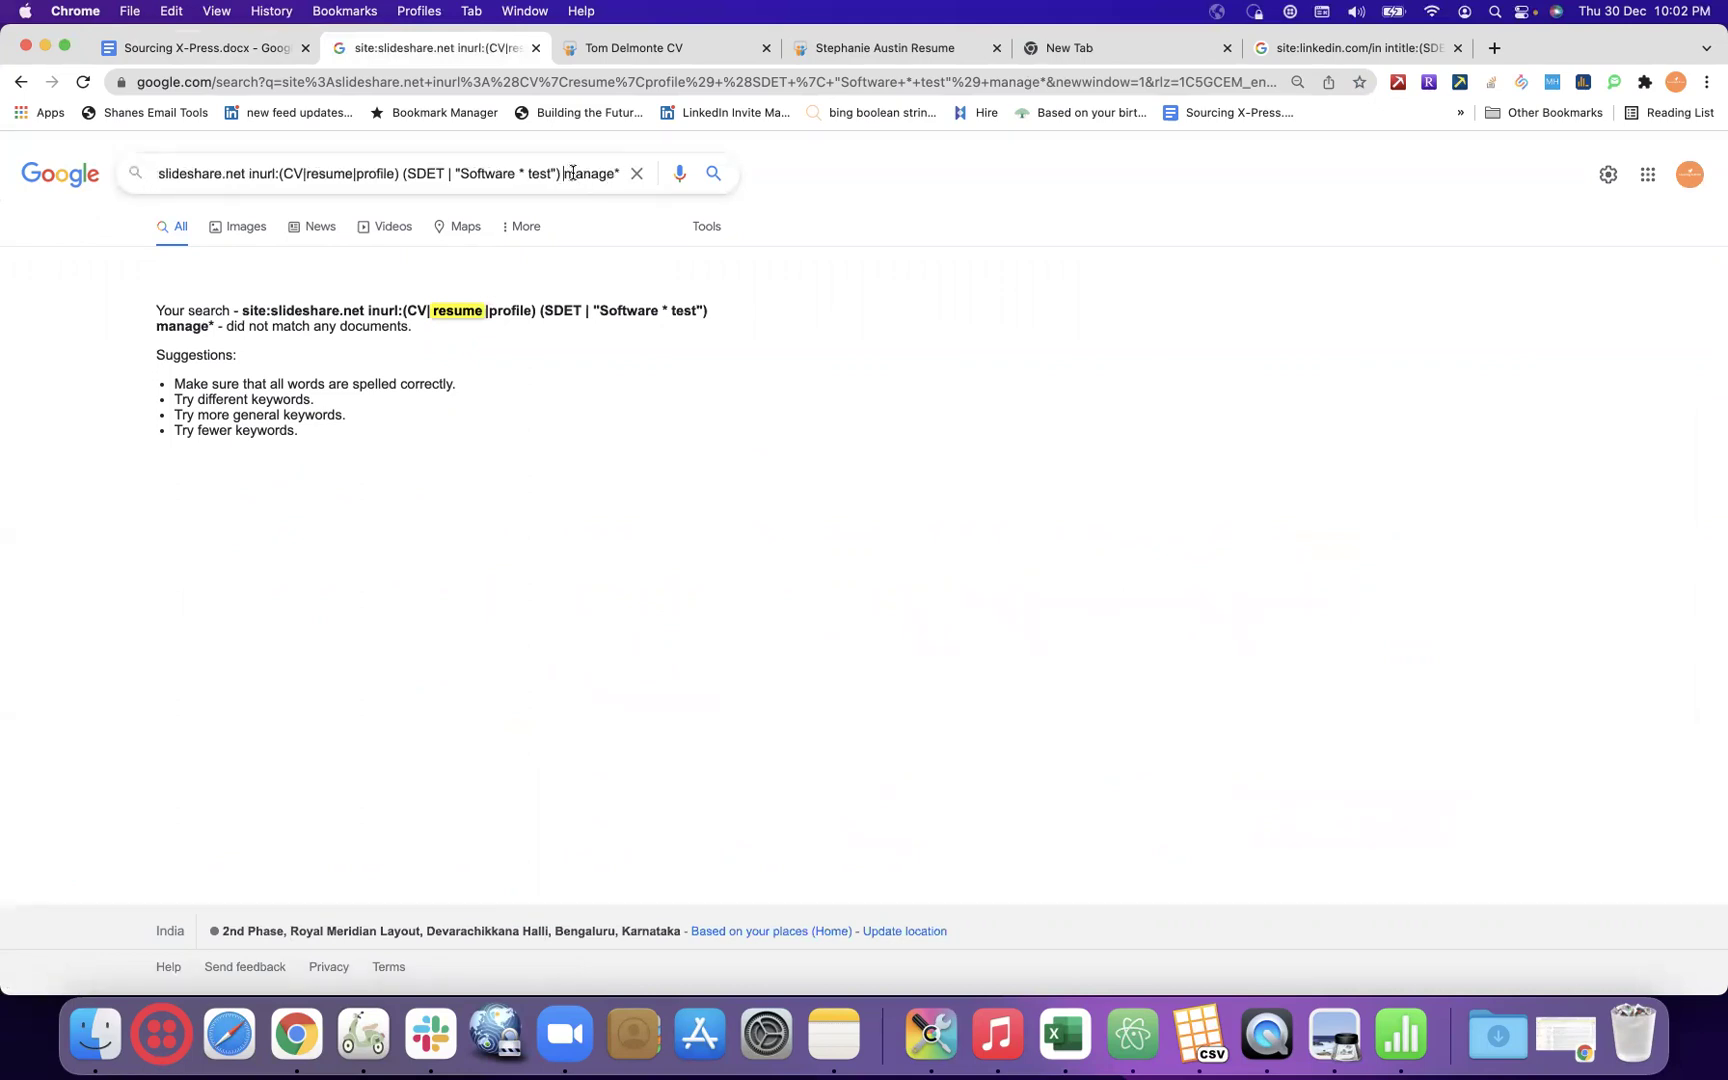
type("\"")
key("super+Right")
type("\"")
key("Return")
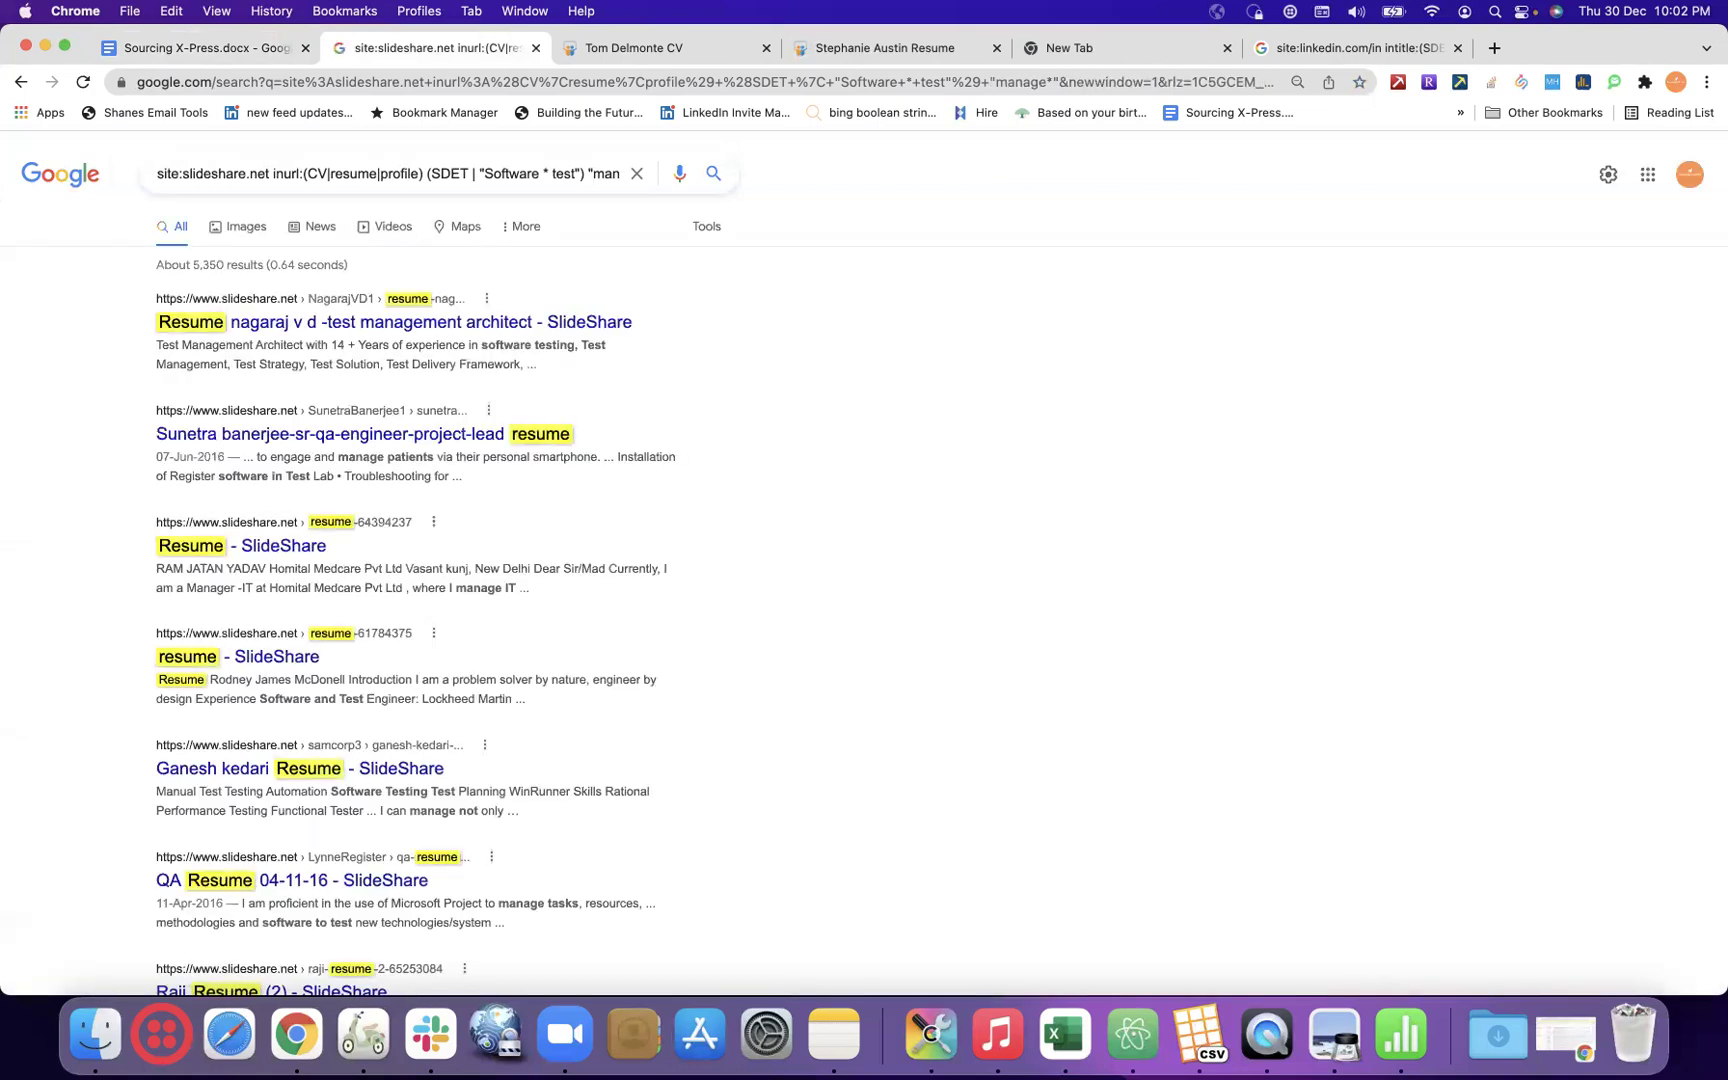
- Copy the query with "manage*" into the Sourcing X-Press notes, on a new line after the green LinkedIn Manage* query
left_click(525, 172)
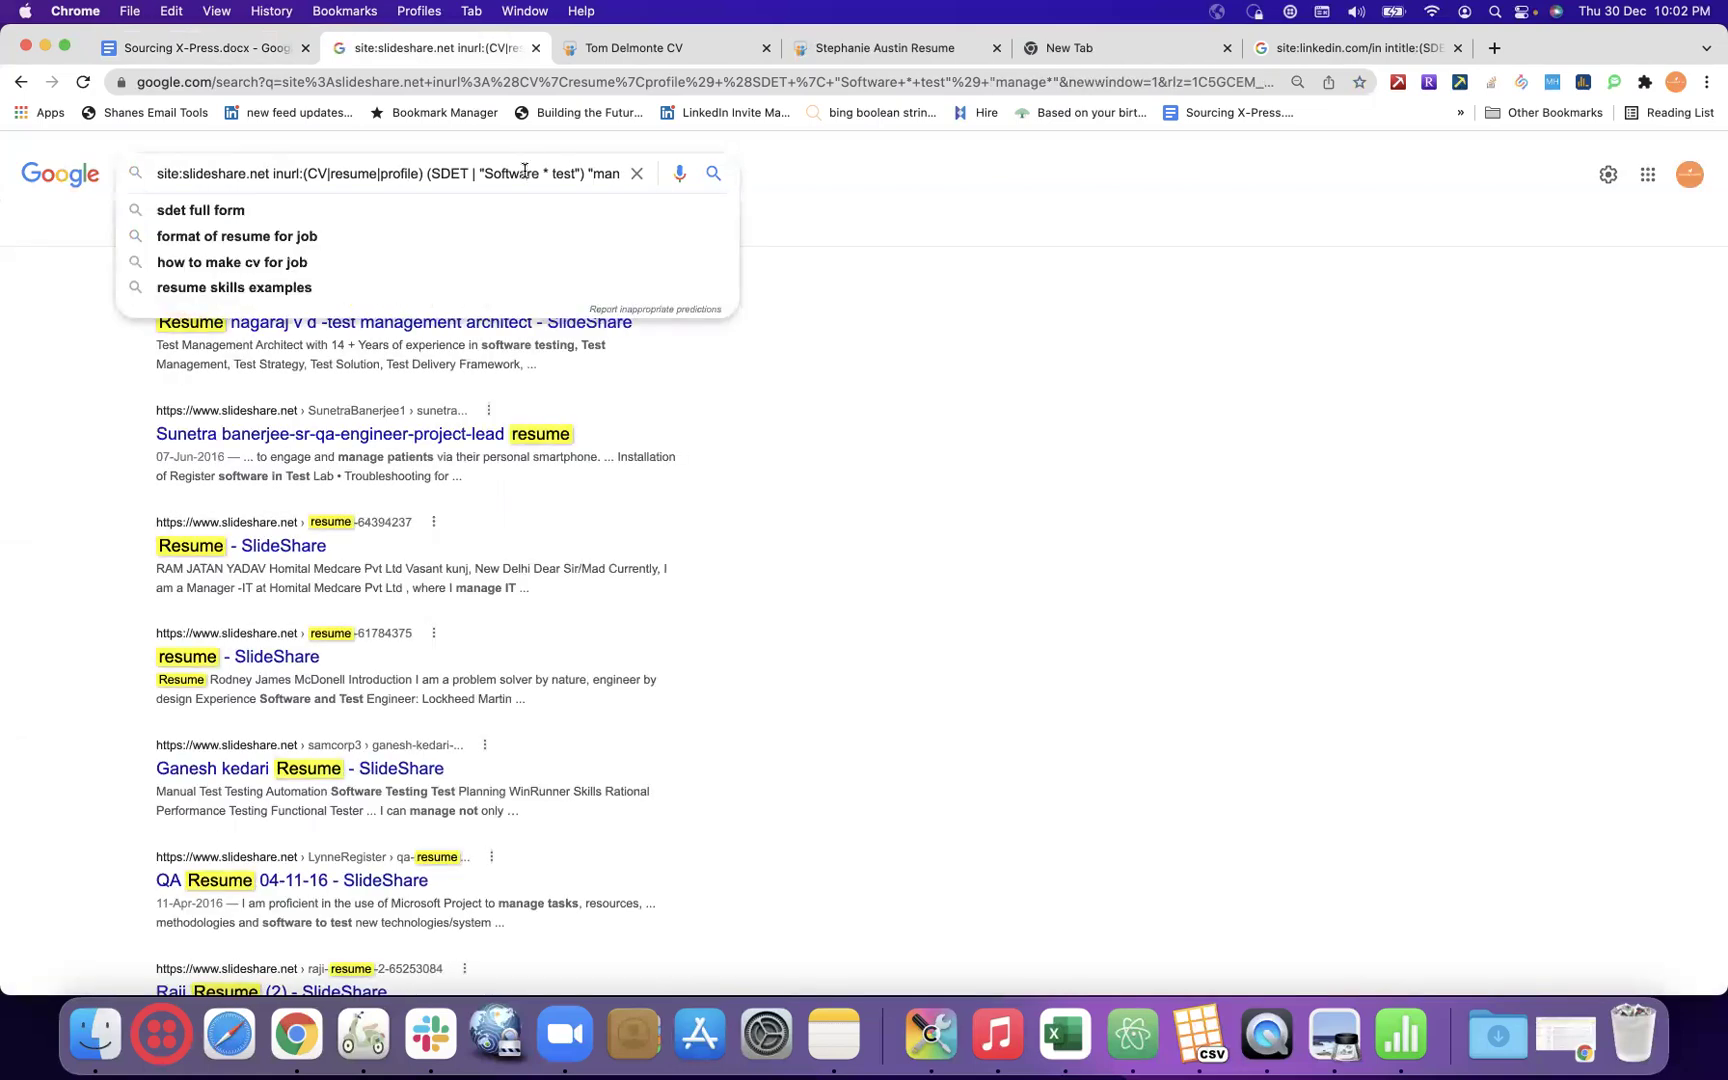
key("super+a")
key("super+c")
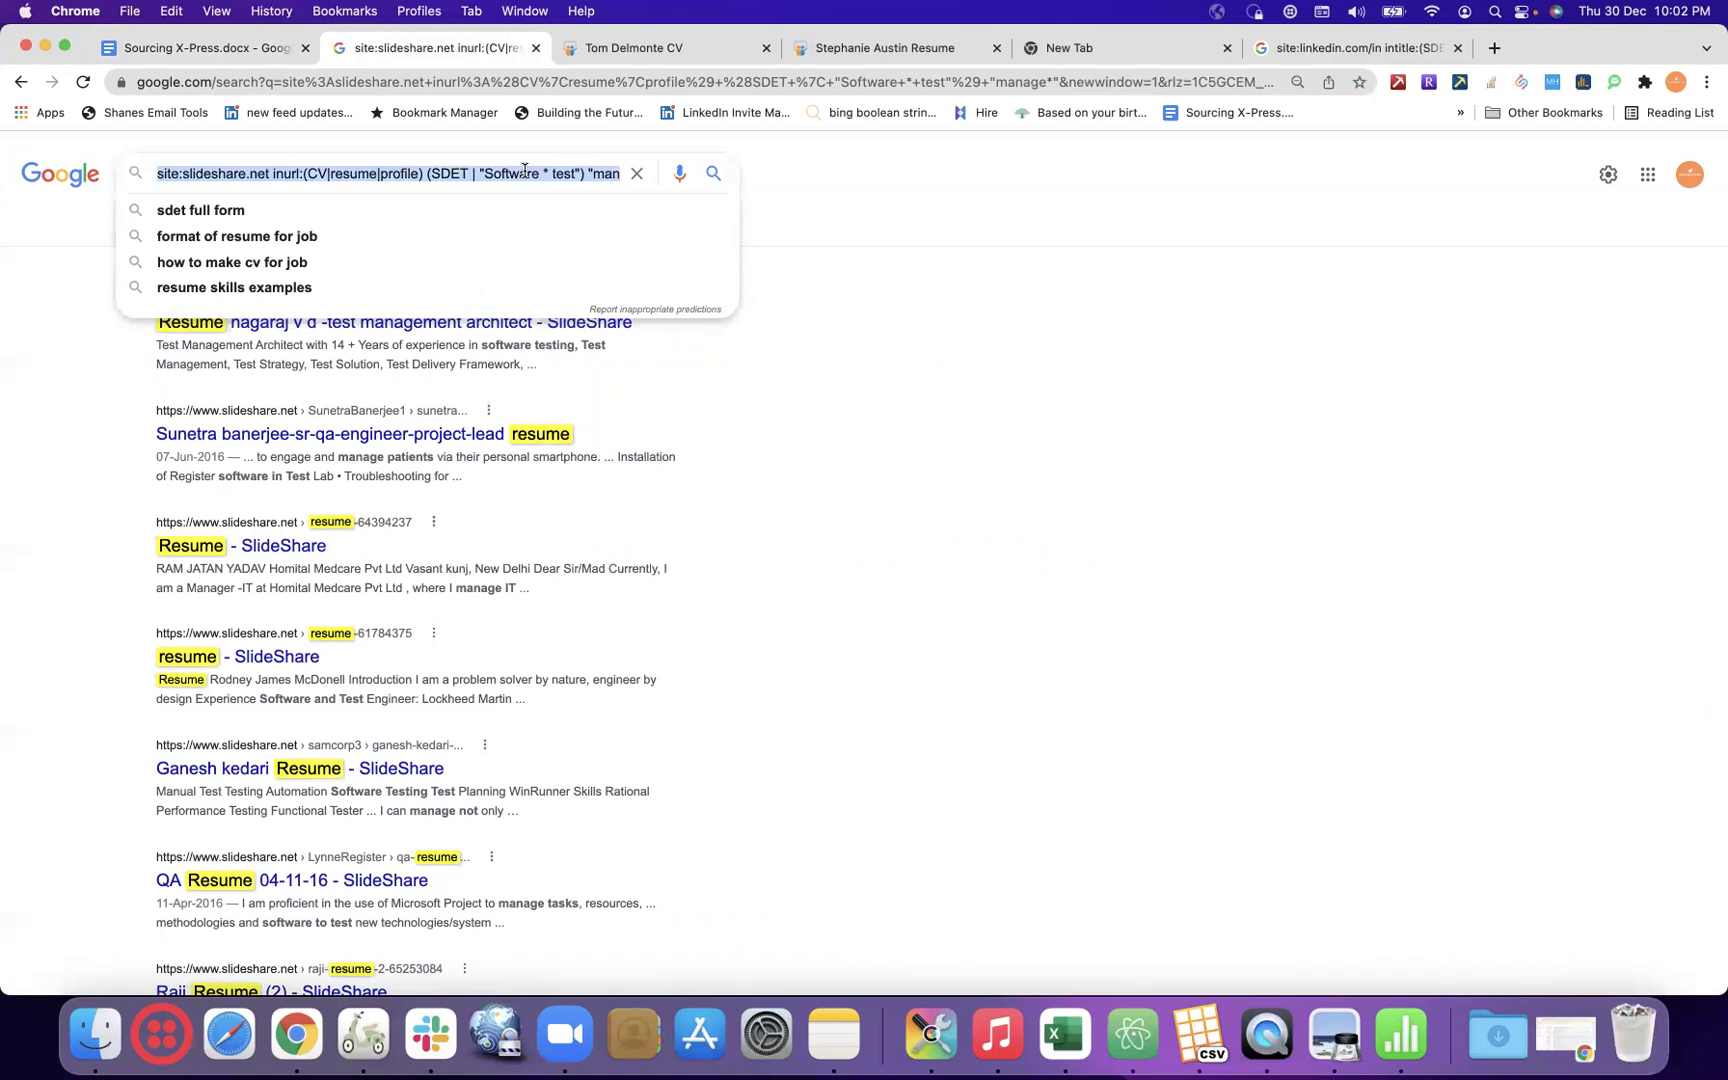
left_click(200, 48)
scroll(575, 780, "down", 4)
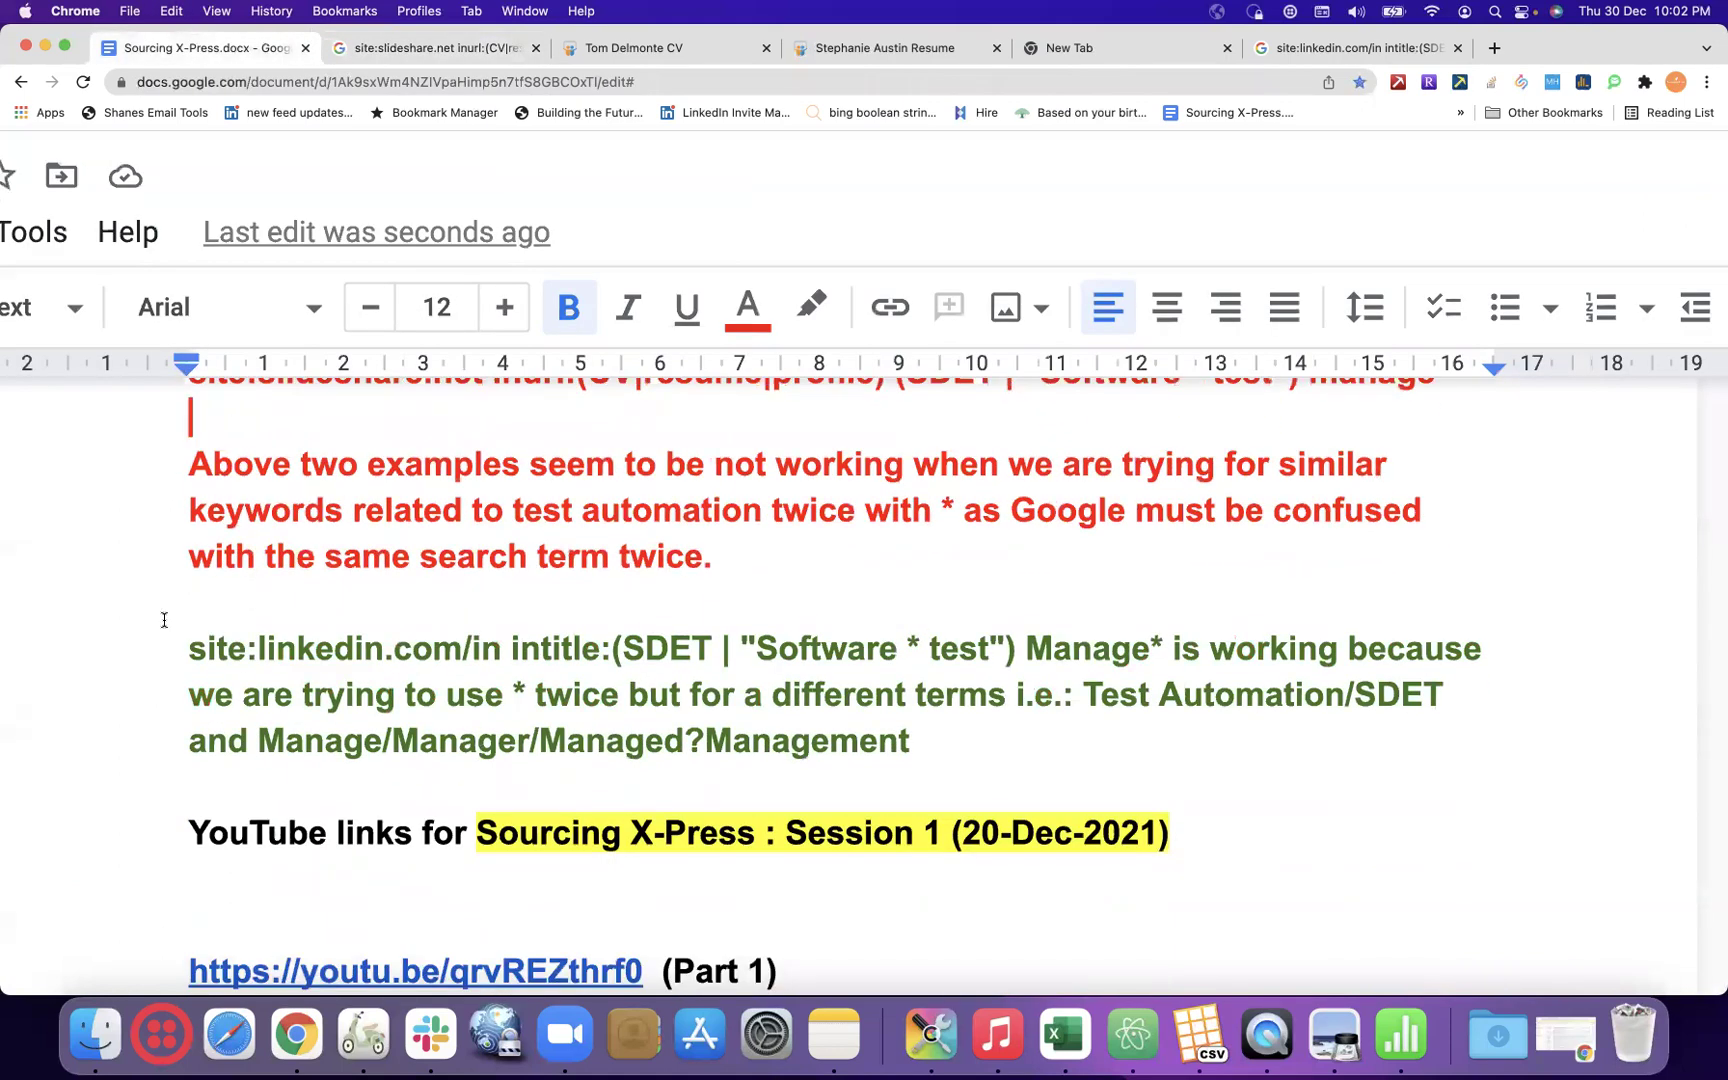
left_click(183, 647)
scroll(640, 570, "up", 3)
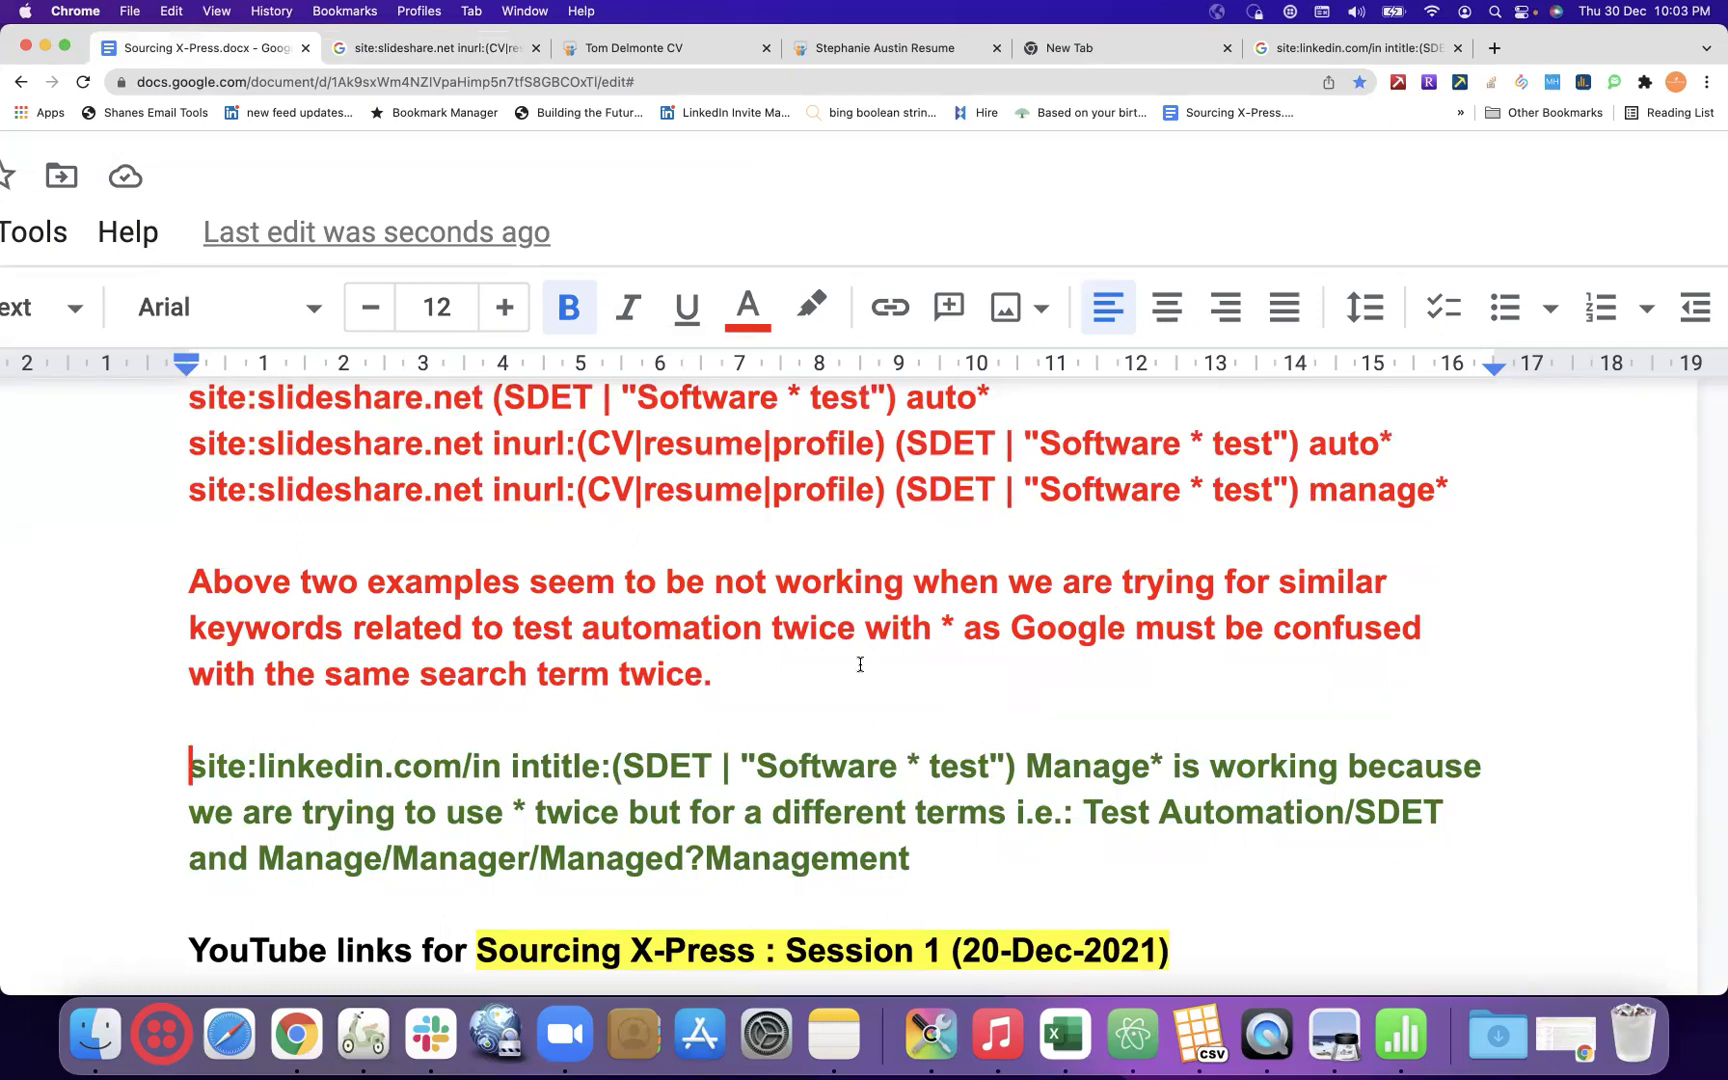
left_click(1174, 768)
key("Return")
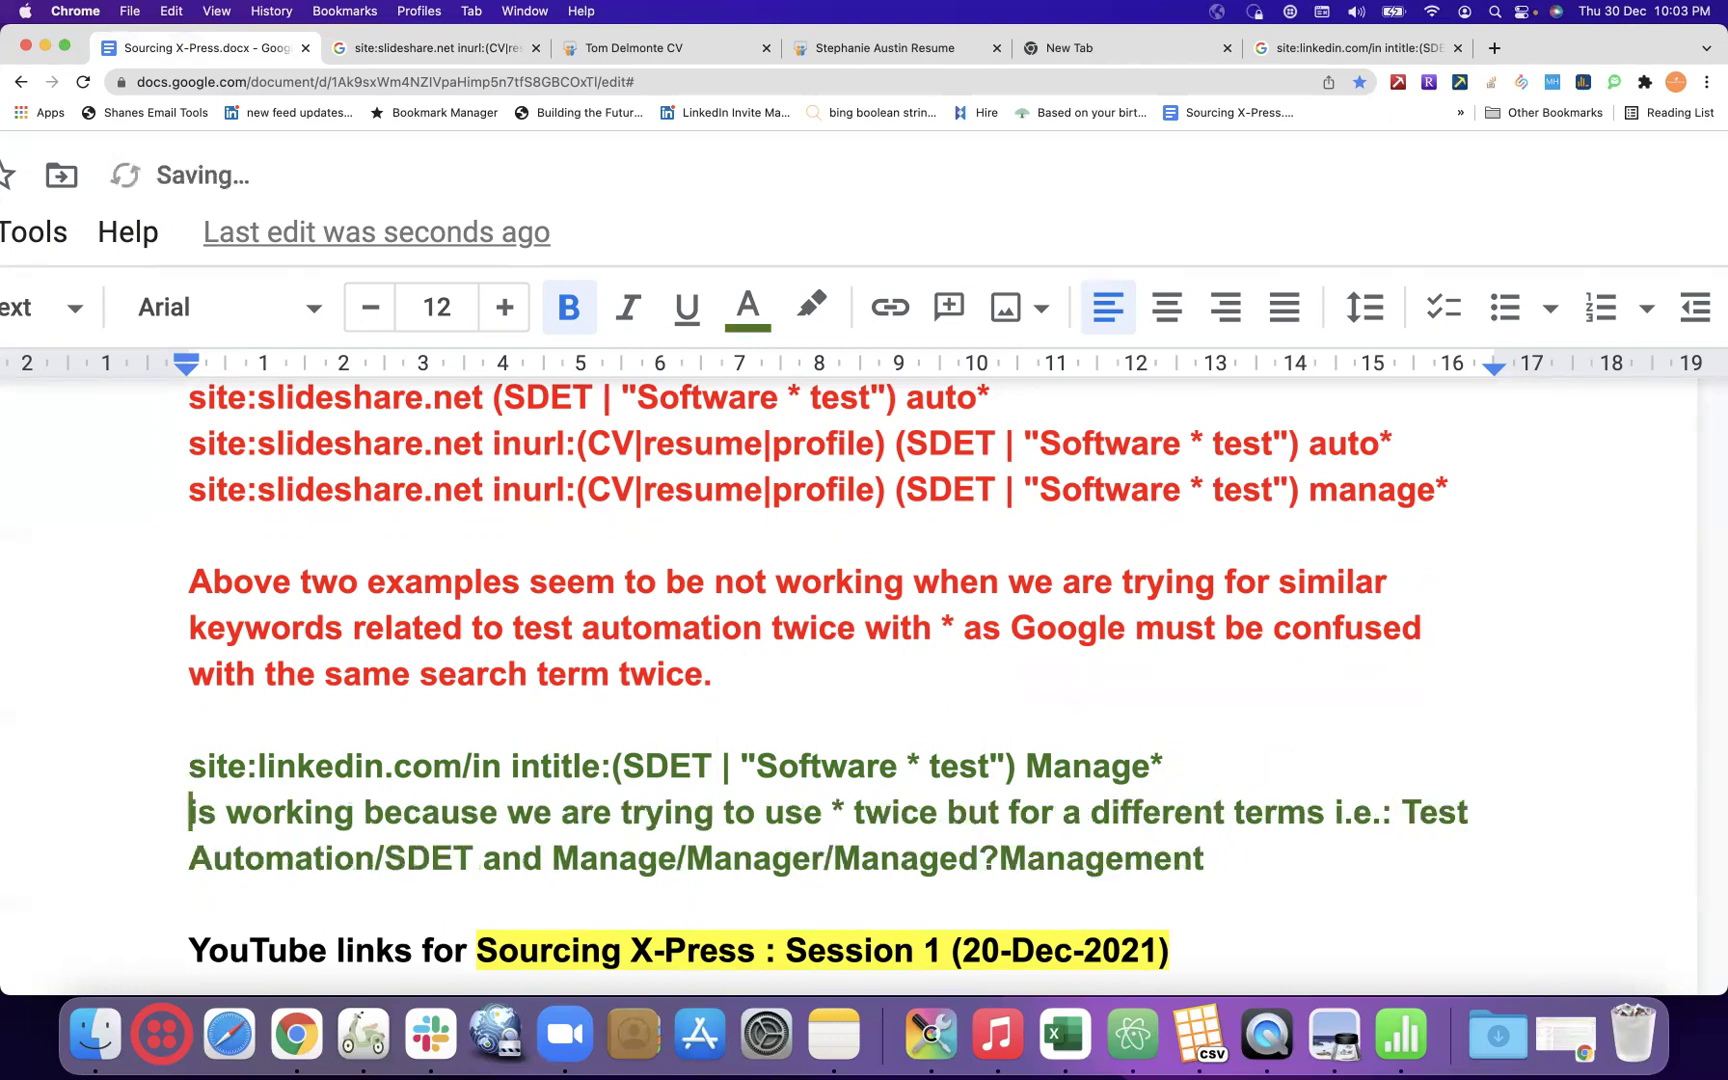
key("super+v")
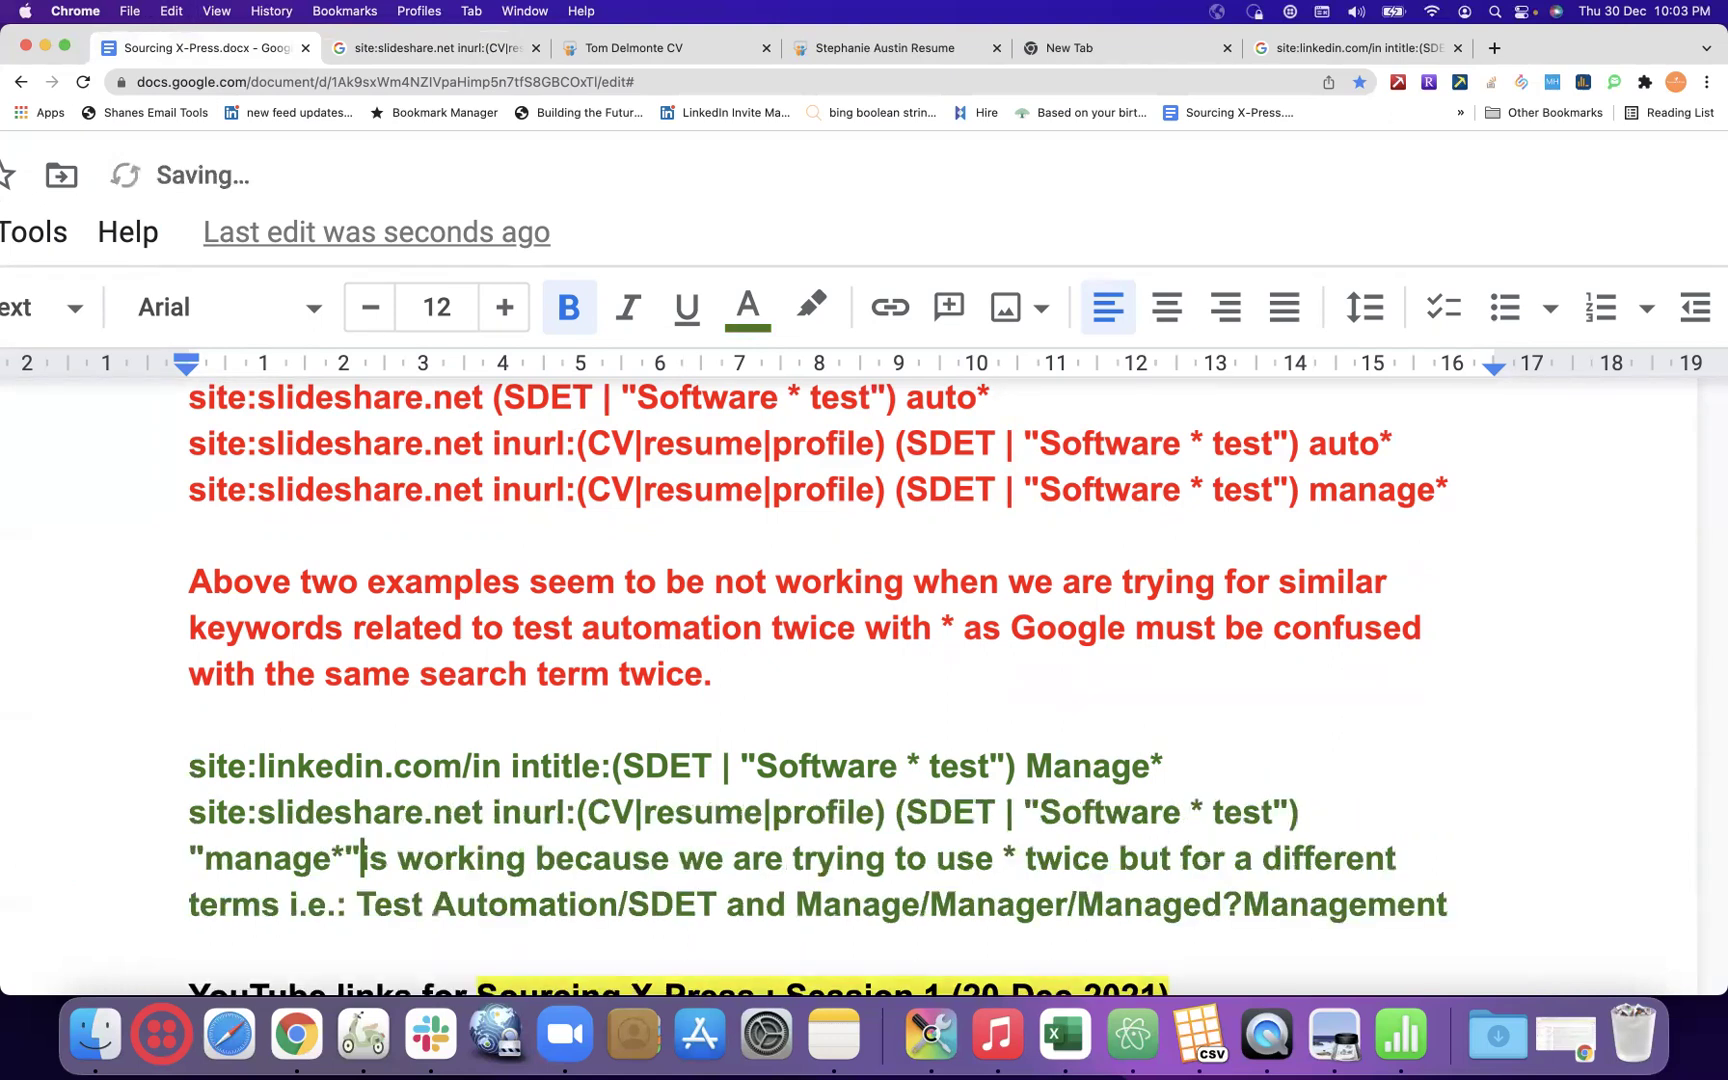
- Separate the green "is working because" explanation from the pasted SlideShare query with an empty line
key("Return")
key("Return")
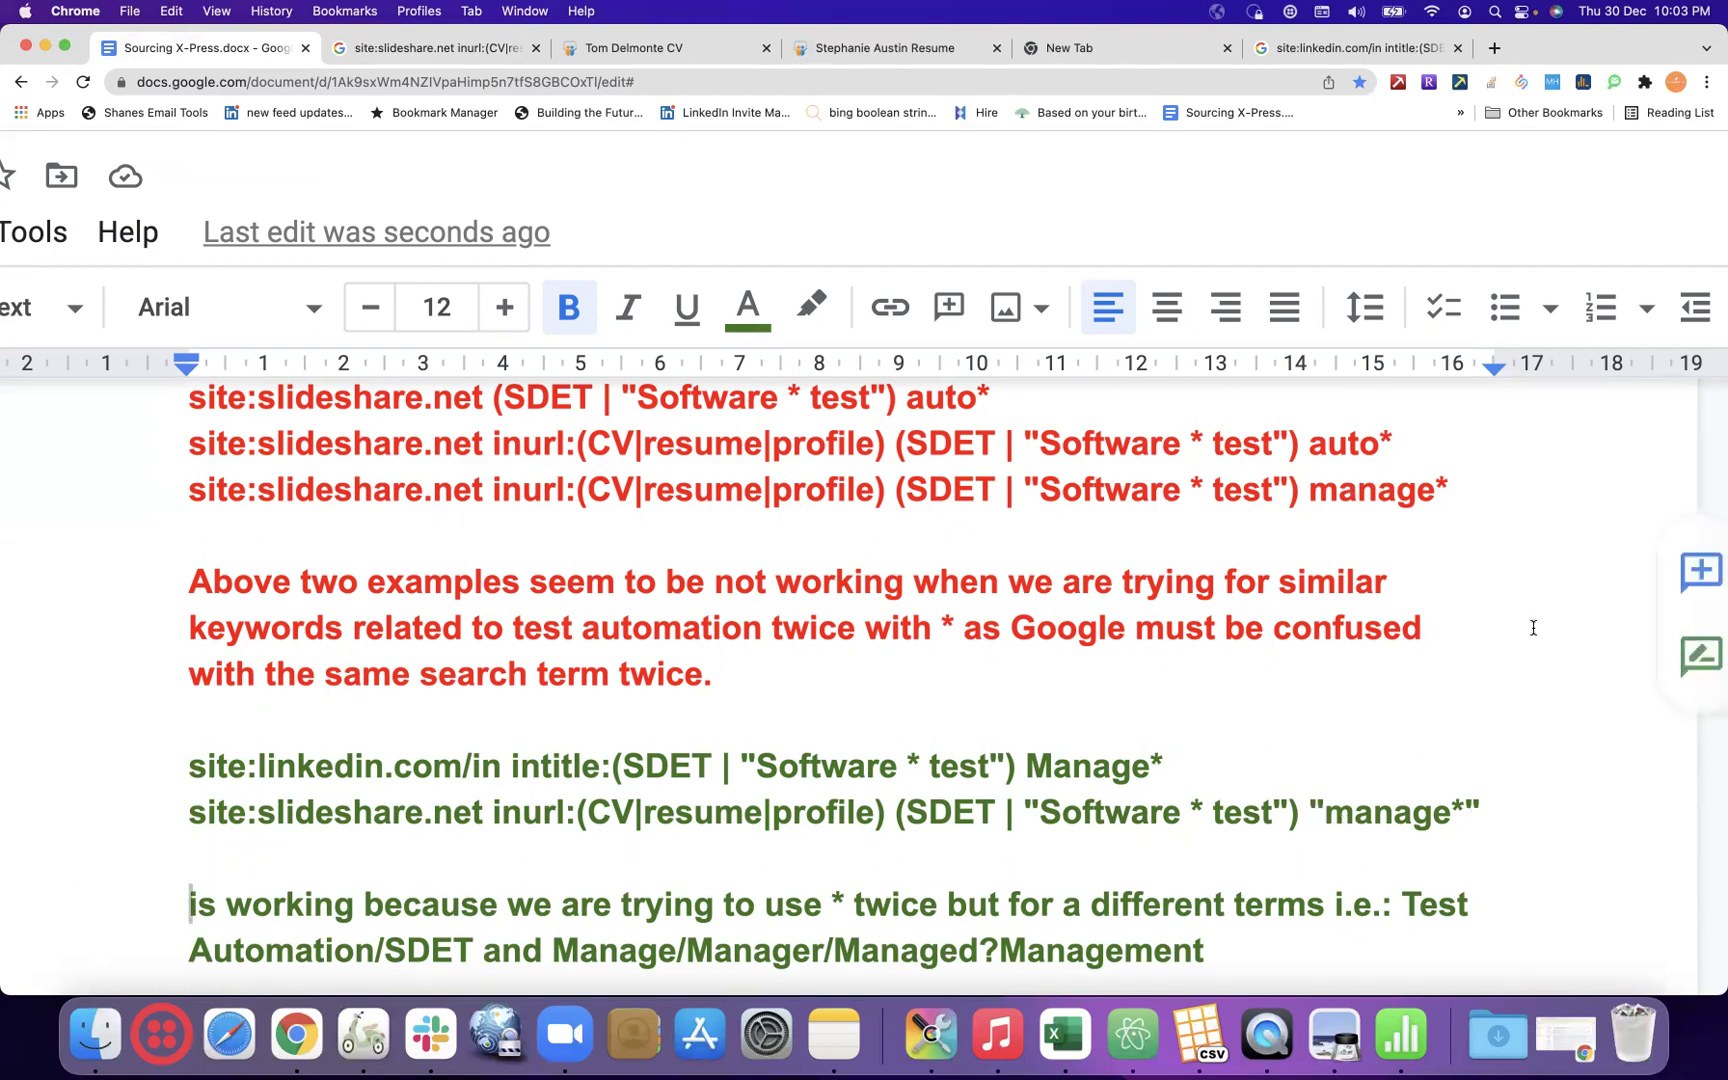
scroll(1533, 627, "down", 3)
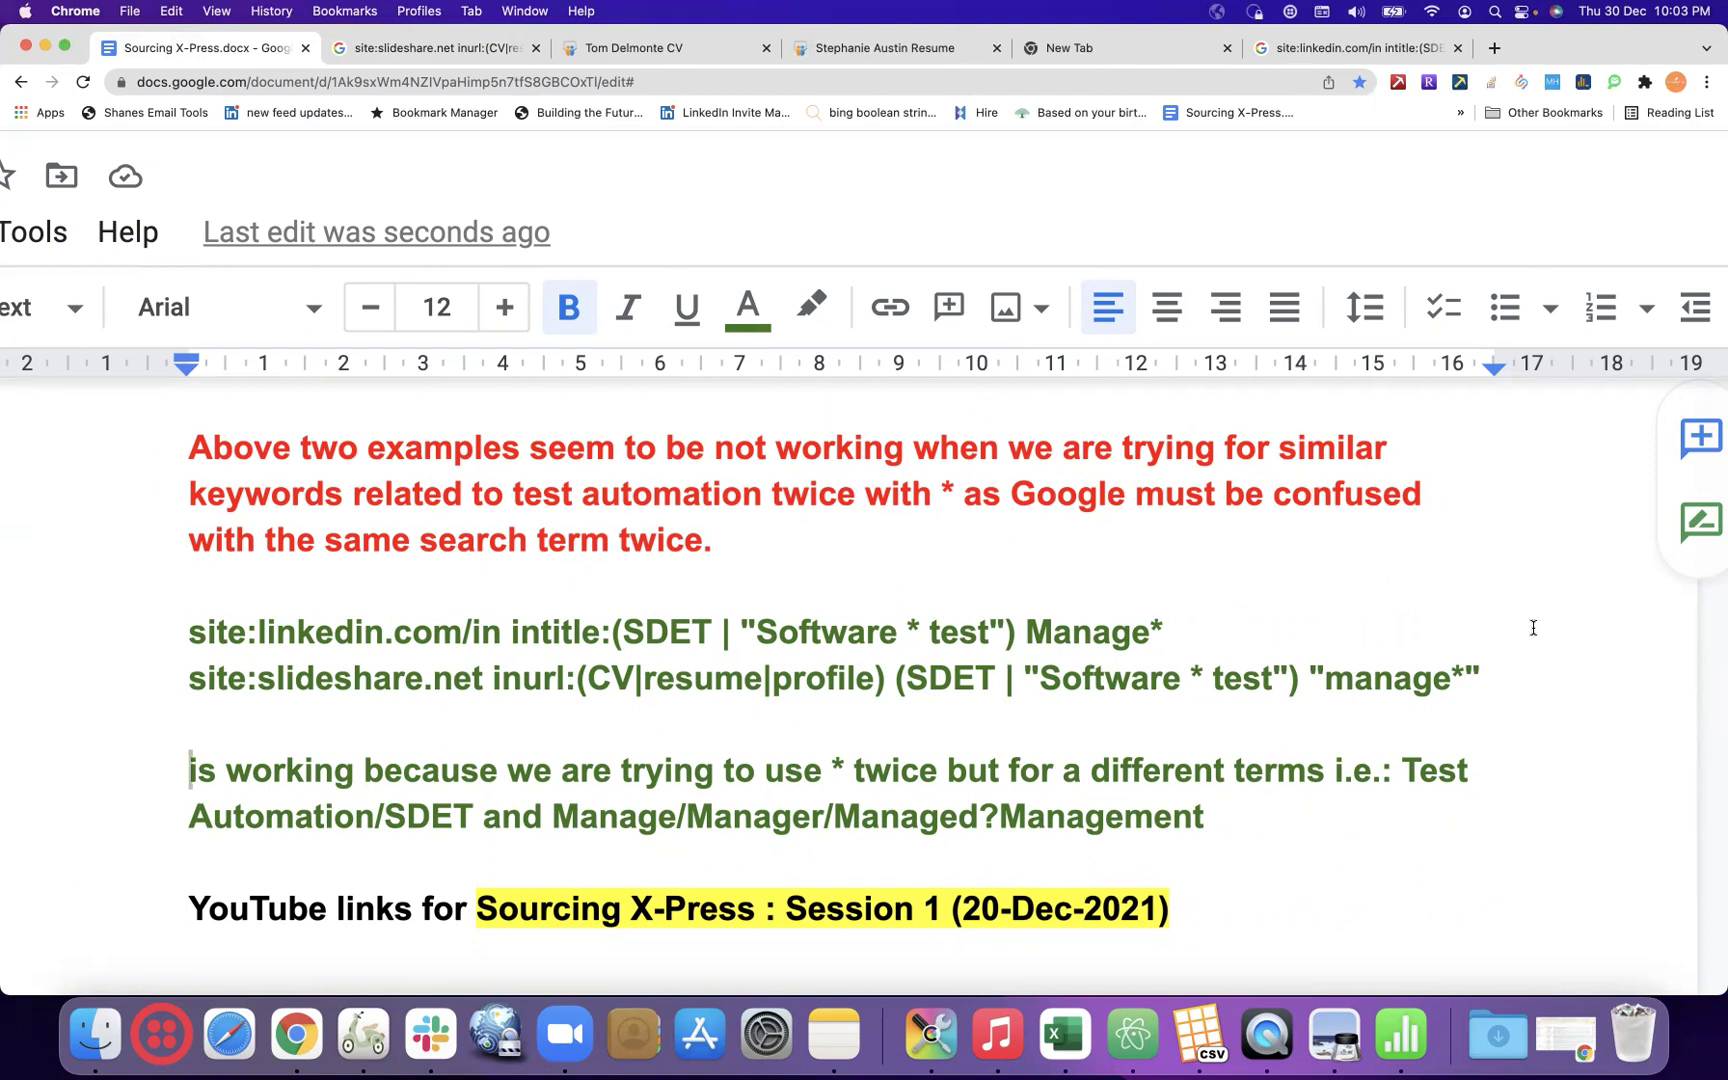
scroll(1533, 627, "up", 4)
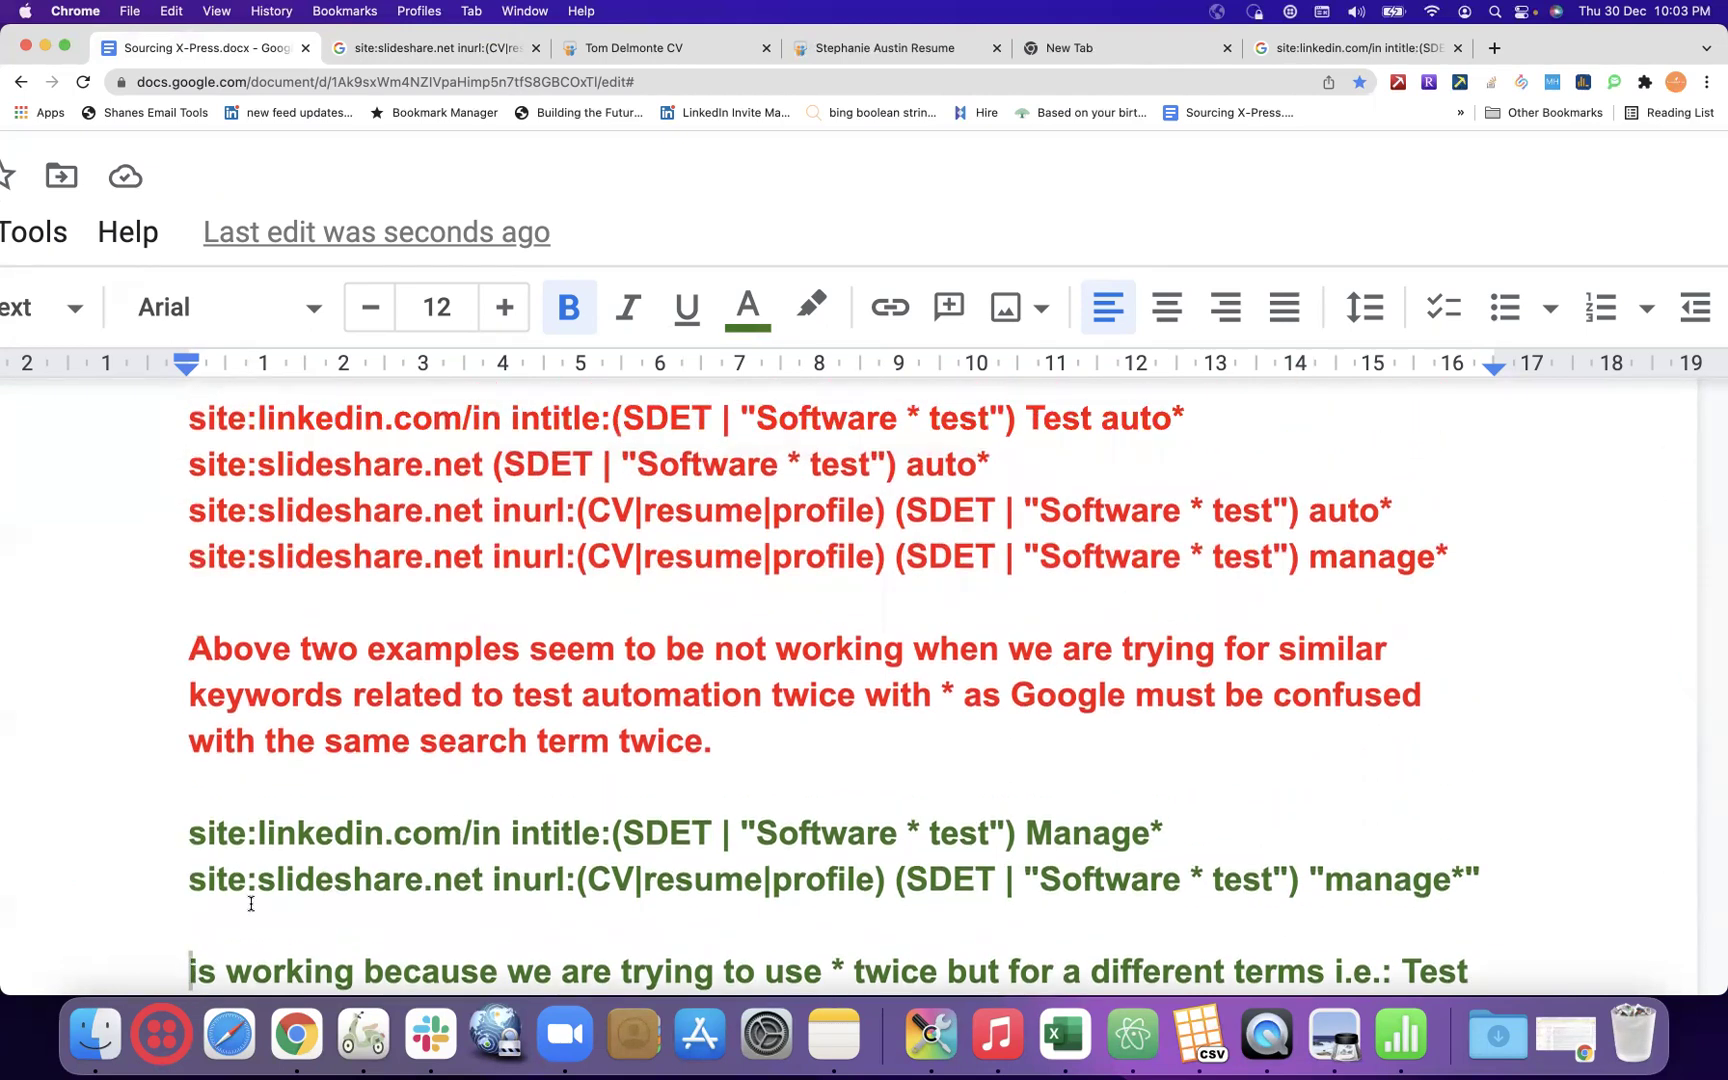